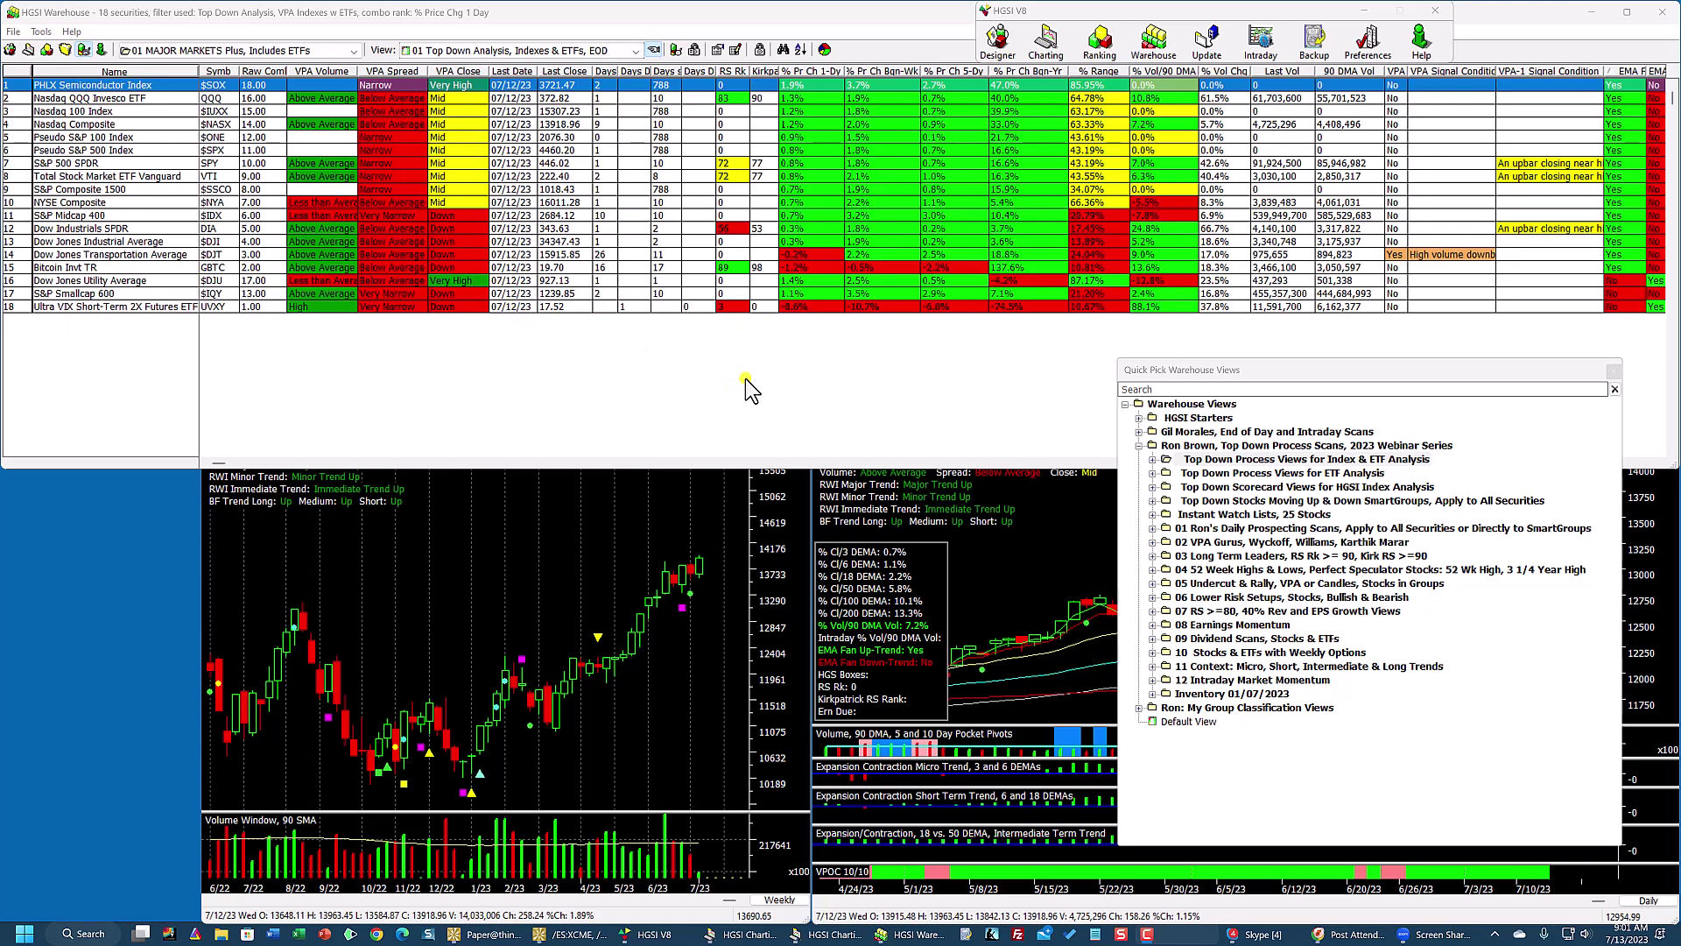
Step: Launch Epic Pen and reposition the Quick Pick Warehouse Views window below the securities table
mouse_move(1236, 374)
mouse_down()
mouse_move(1236, 418)
mouse_move(1227, 398)
mouse_up()
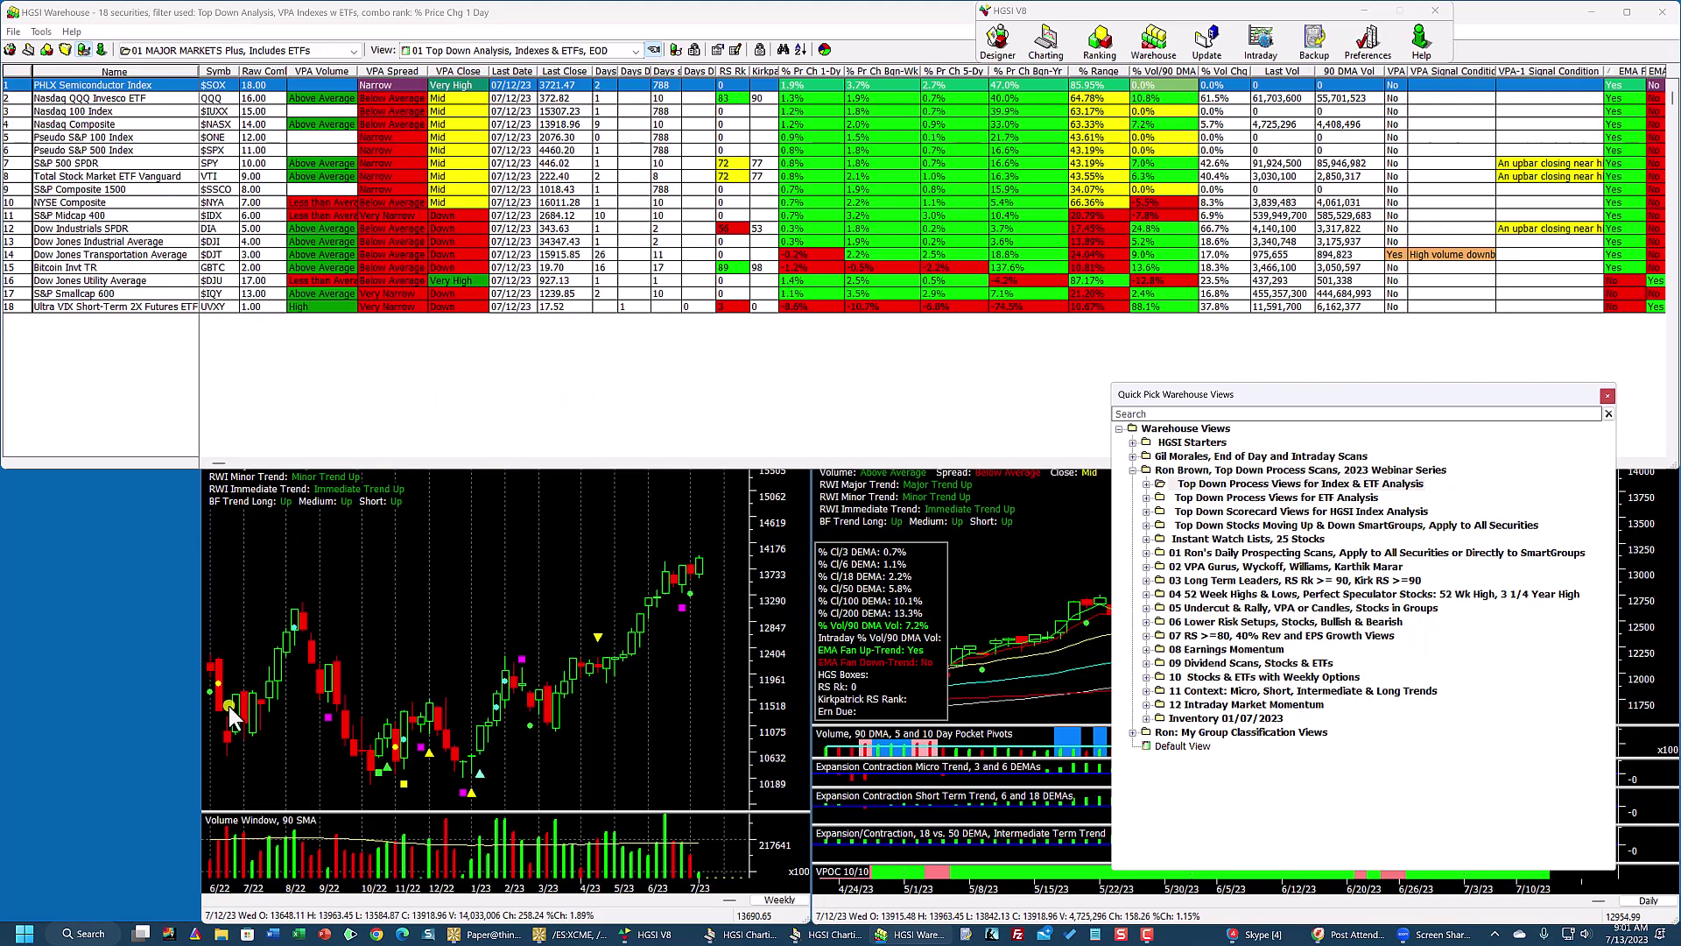
click(18, 935)
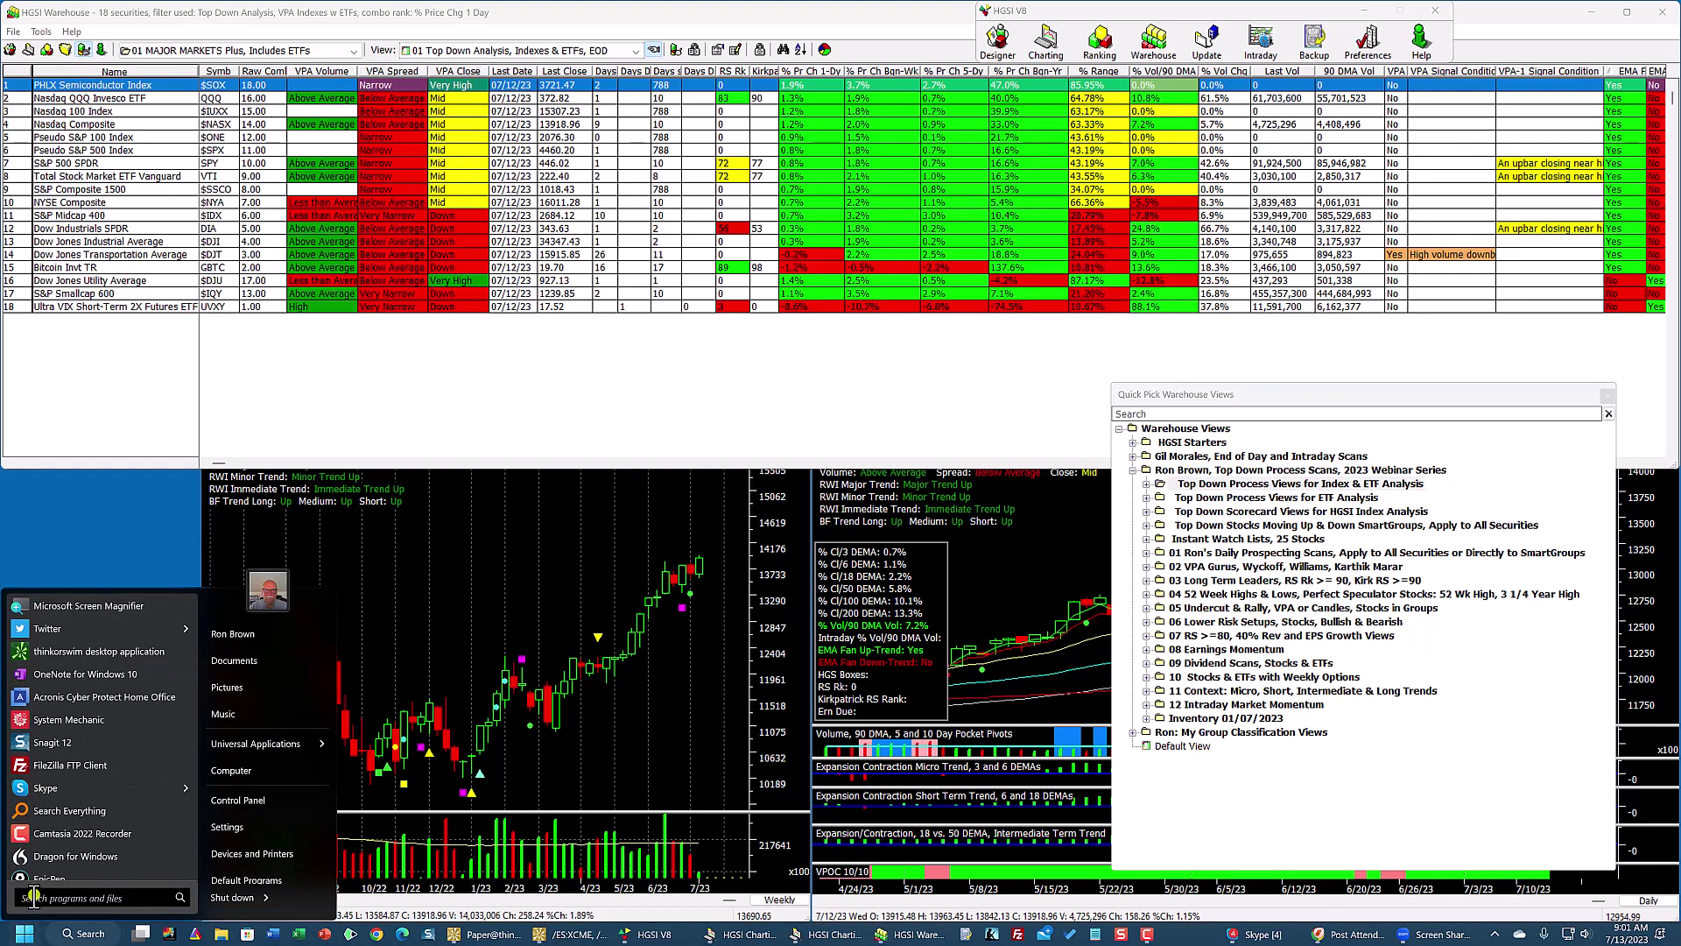
click(42, 880)
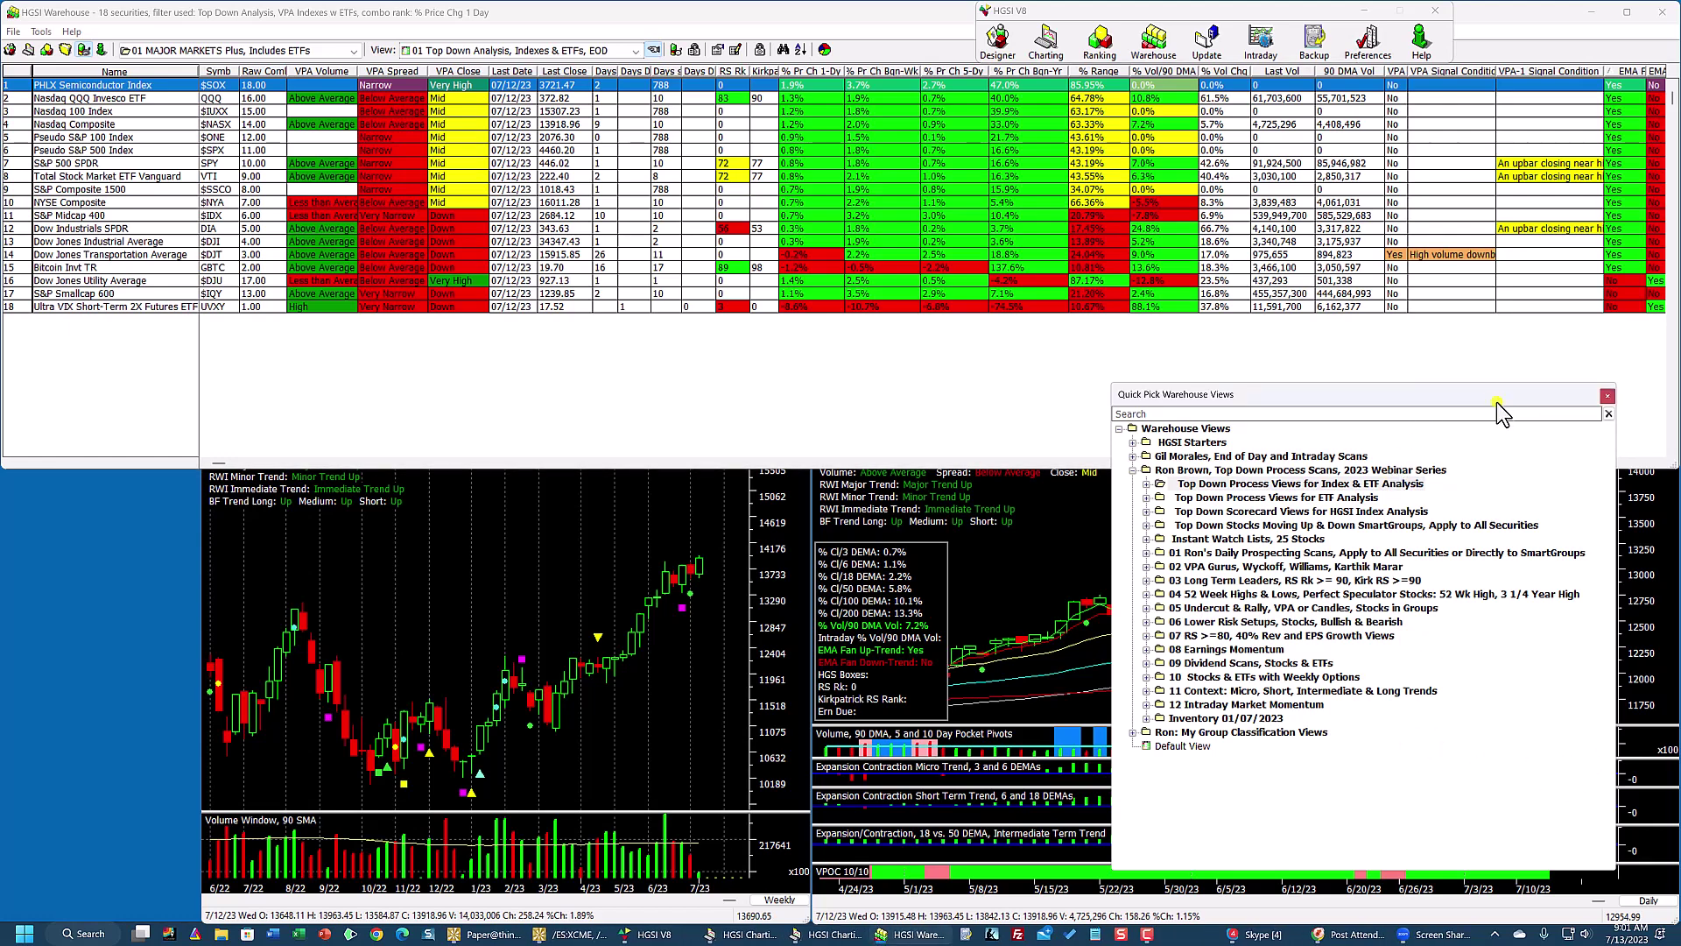
drag(1429, 391, 1248, 354)
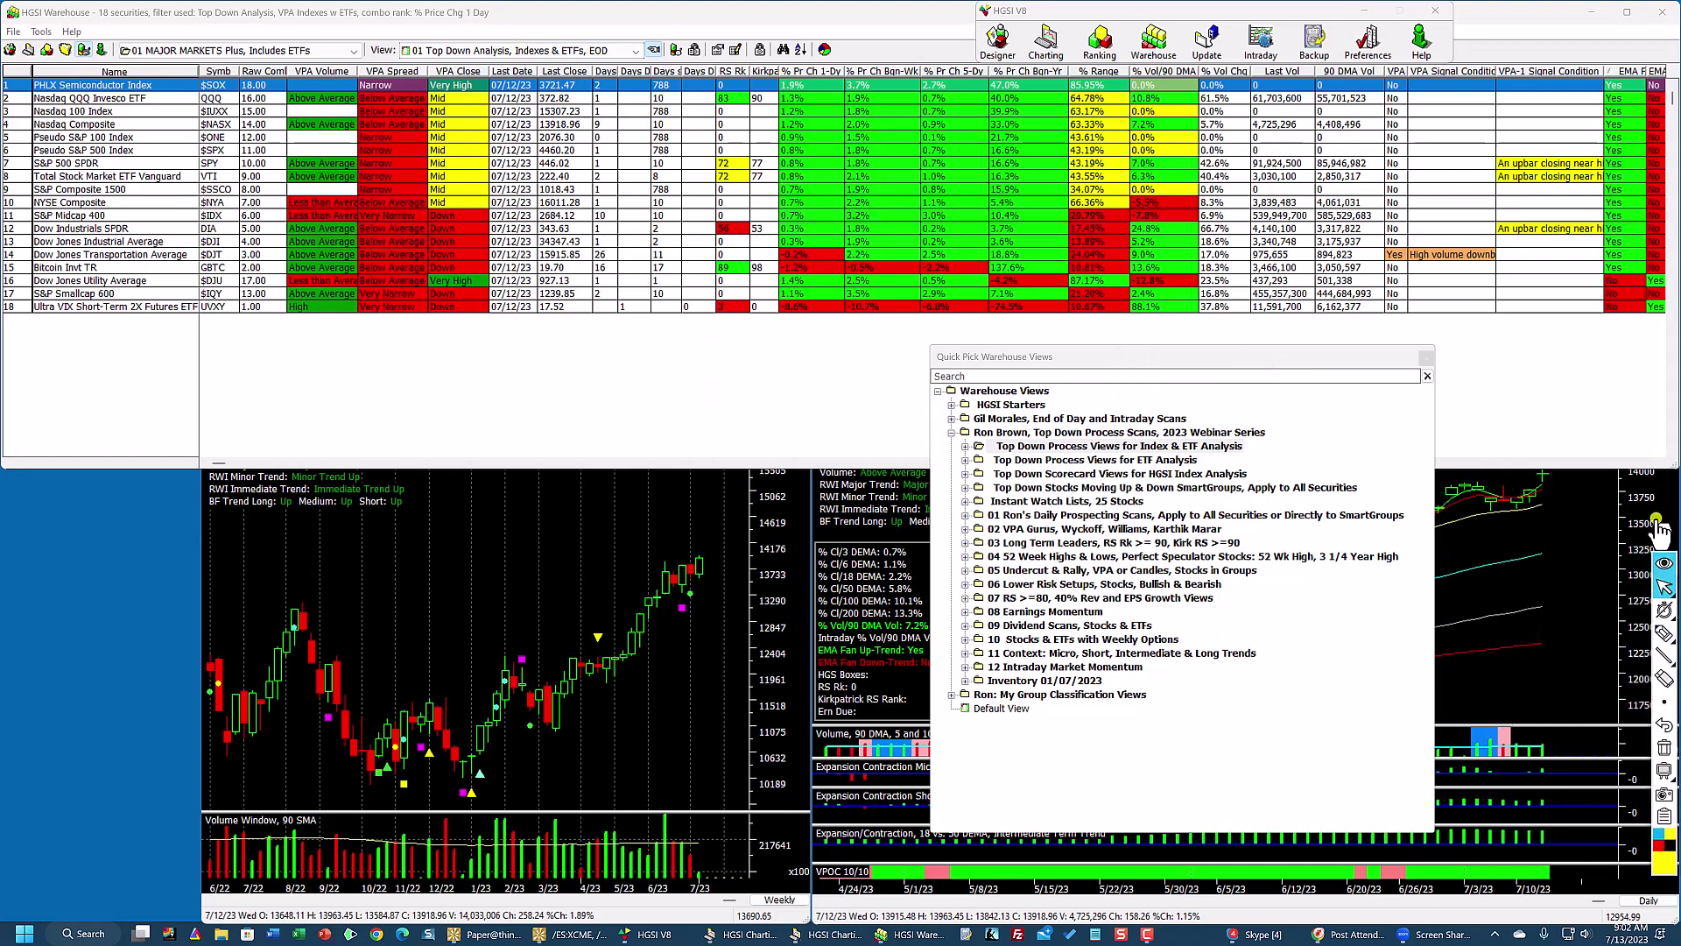
Step: Draw a red arrow annotation pointing at the first Days column header and return to cursor mode
mouse_move(1662, 699)
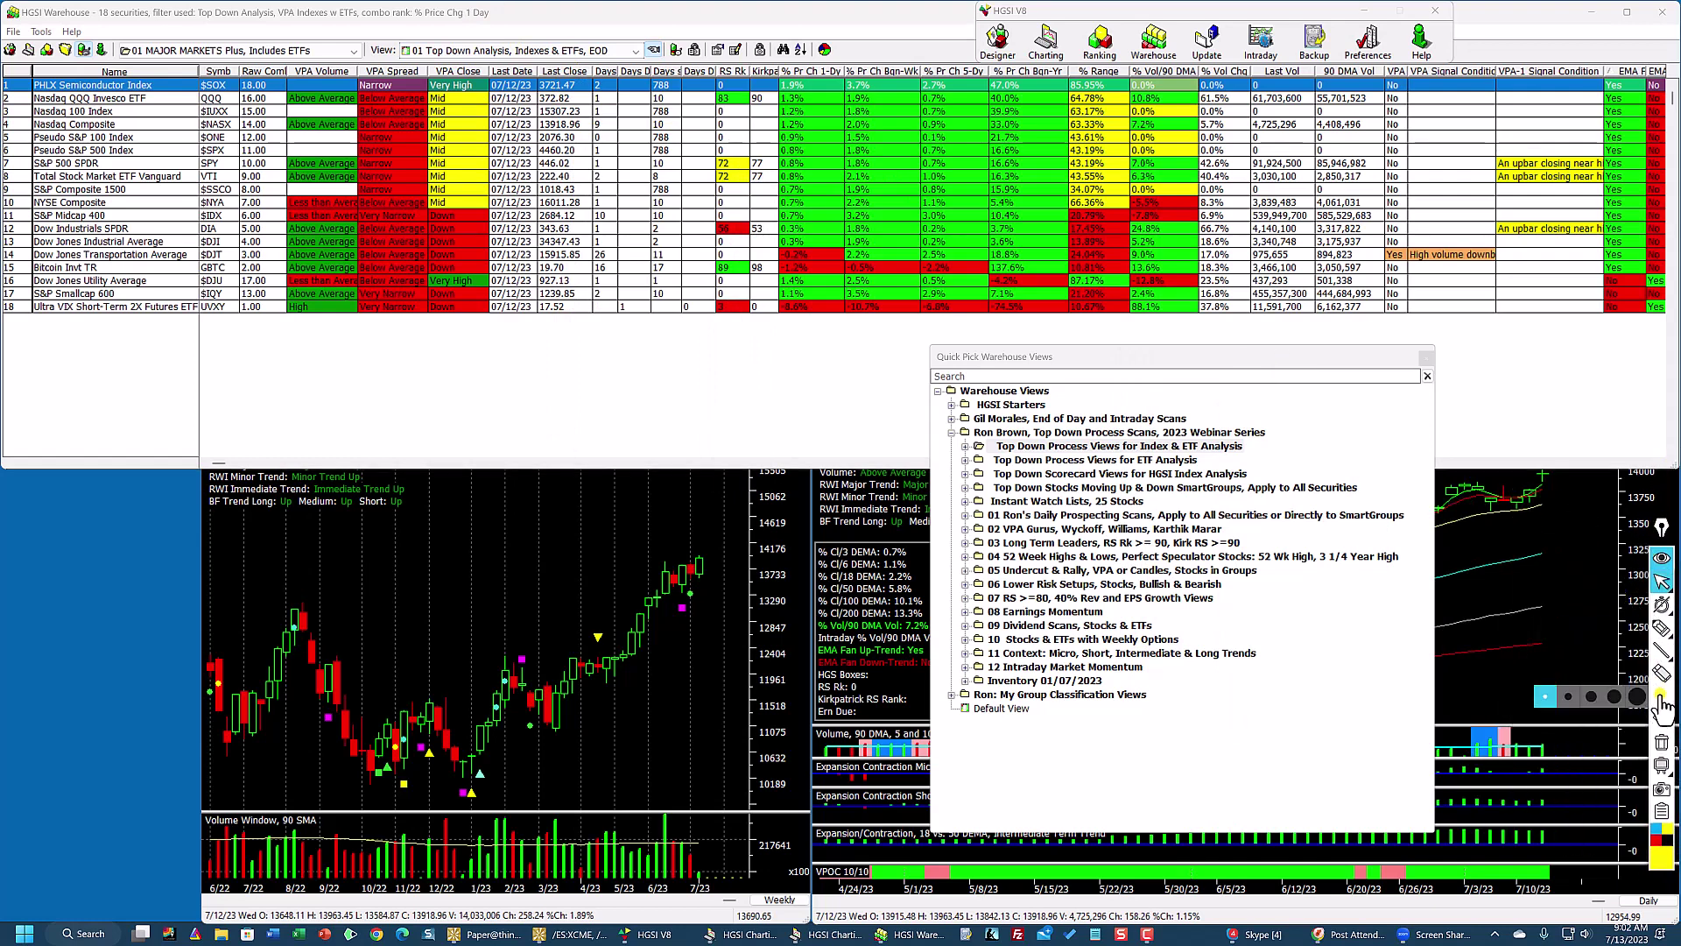
mouse_move(1662, 652)
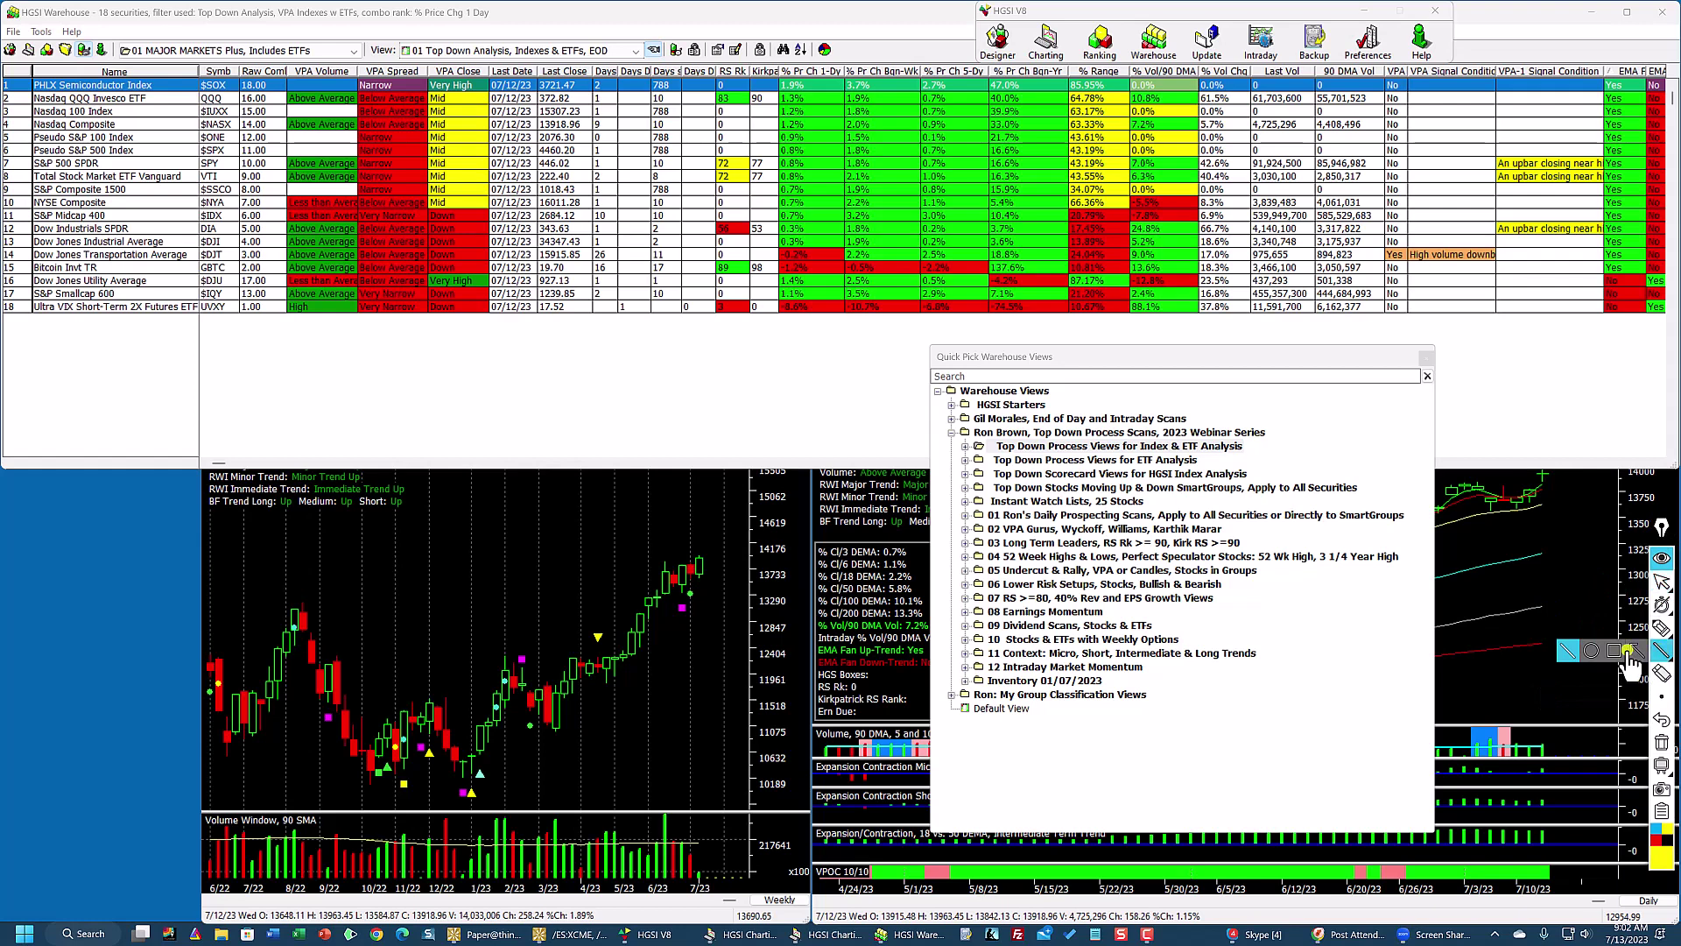
click(1637, 653)
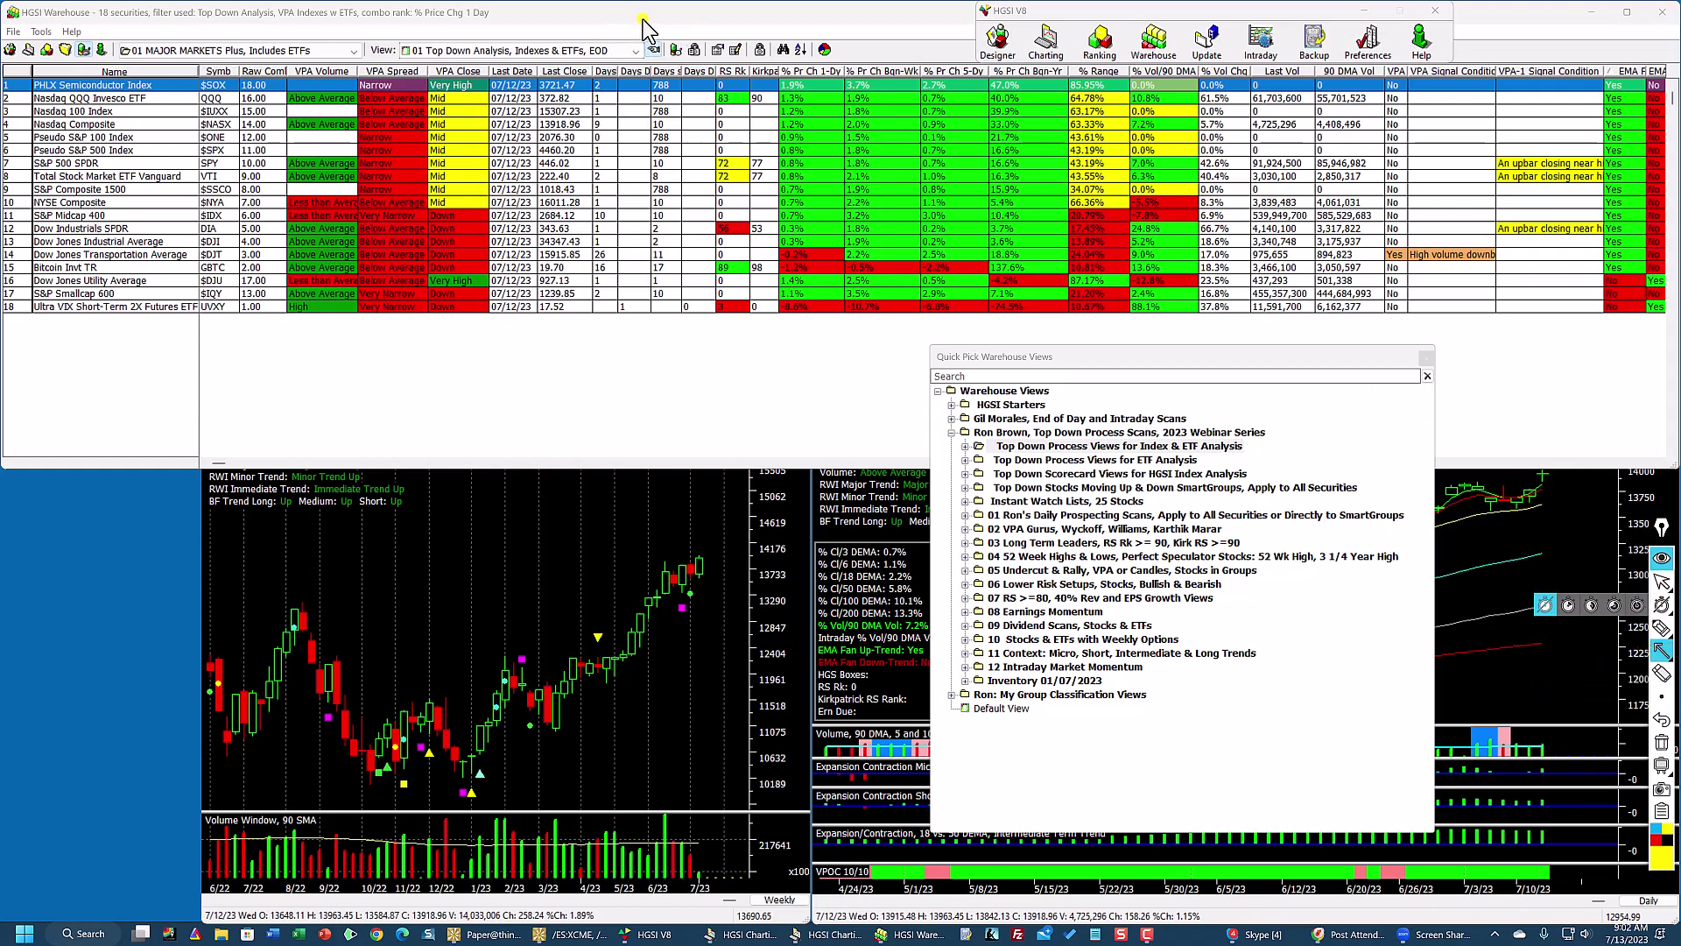
drag(623, 39, 613, 72)
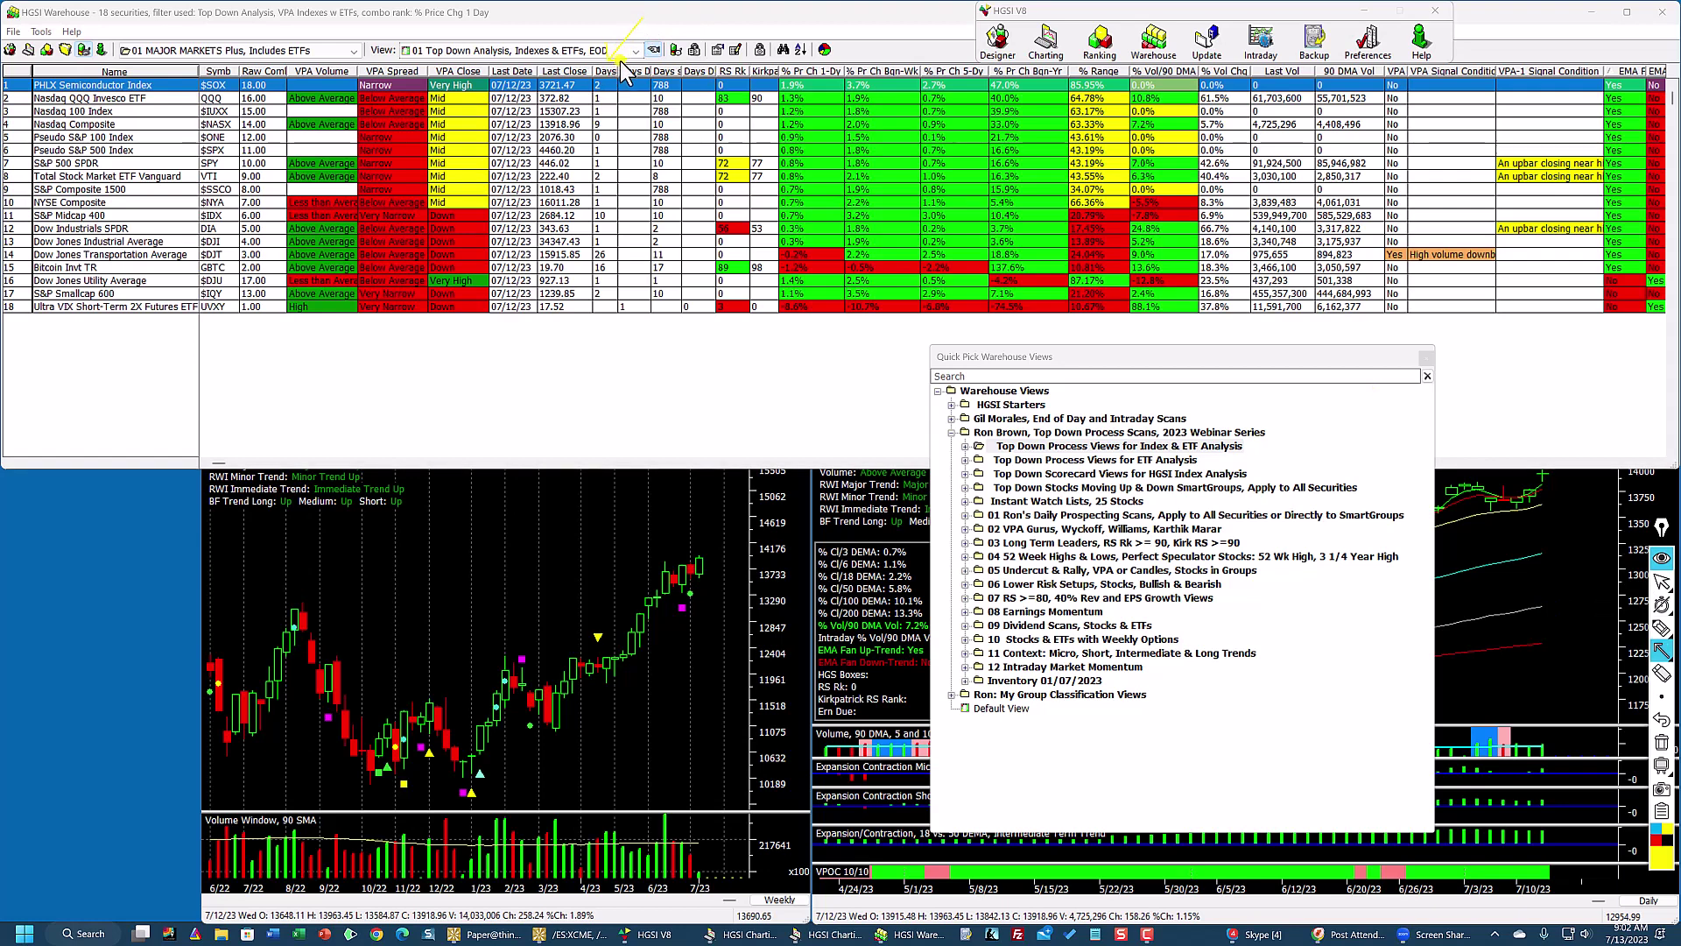
click(1657, 847)
drag(642, 18, 610, 60)
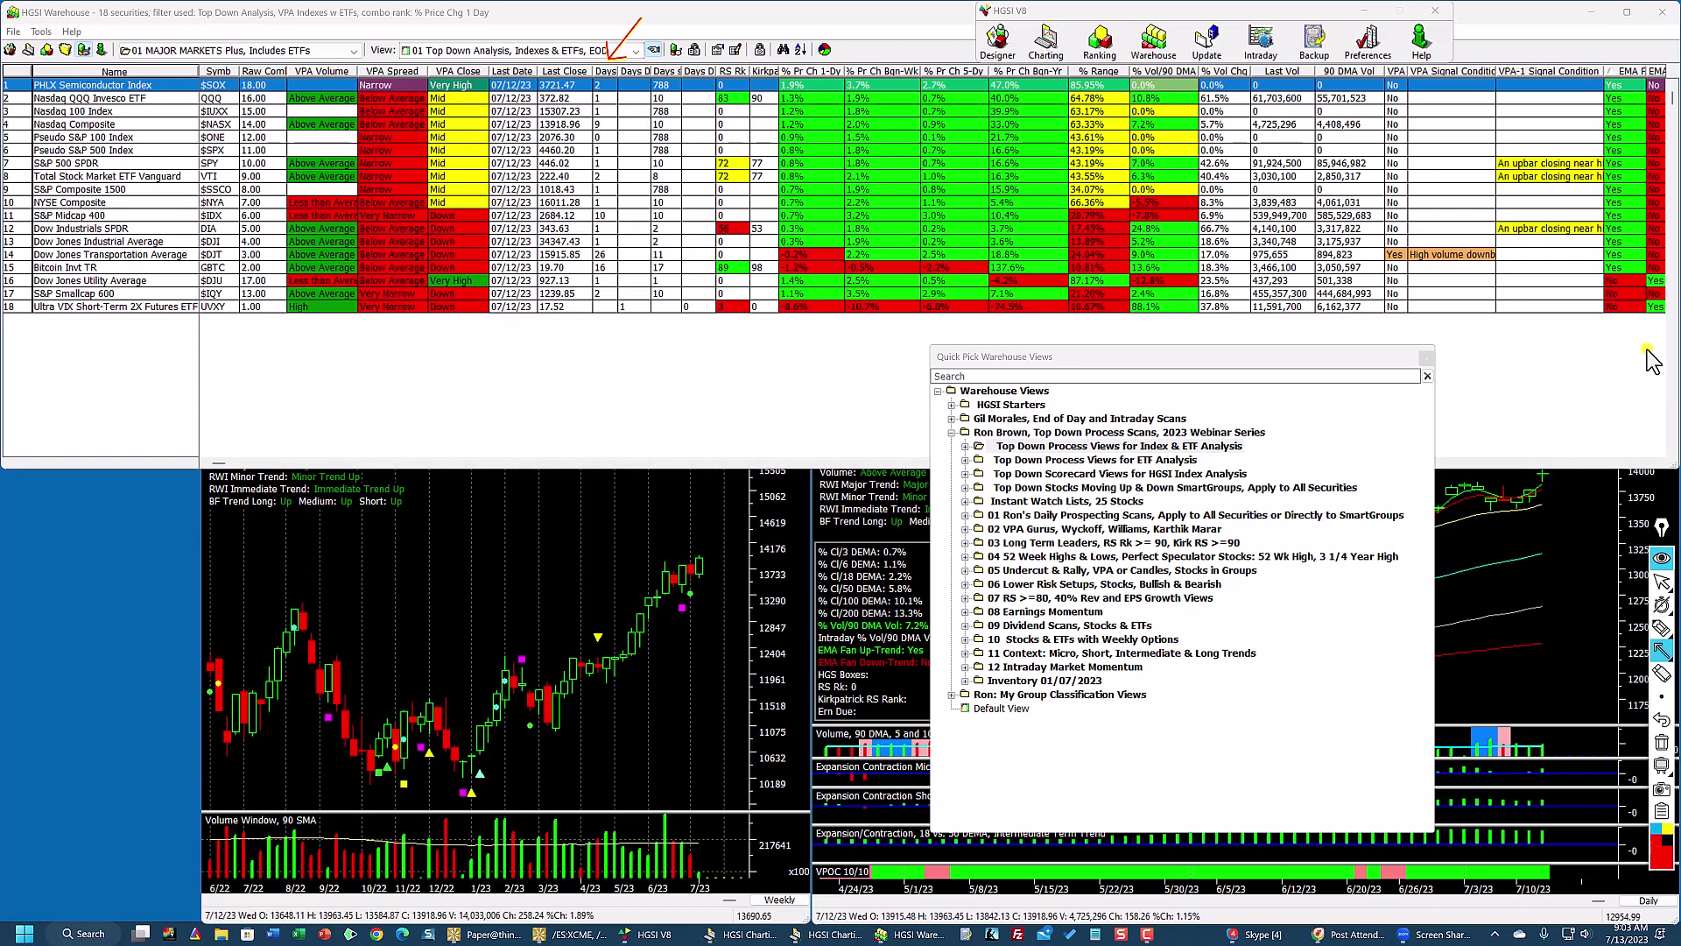
click(1661, 582)
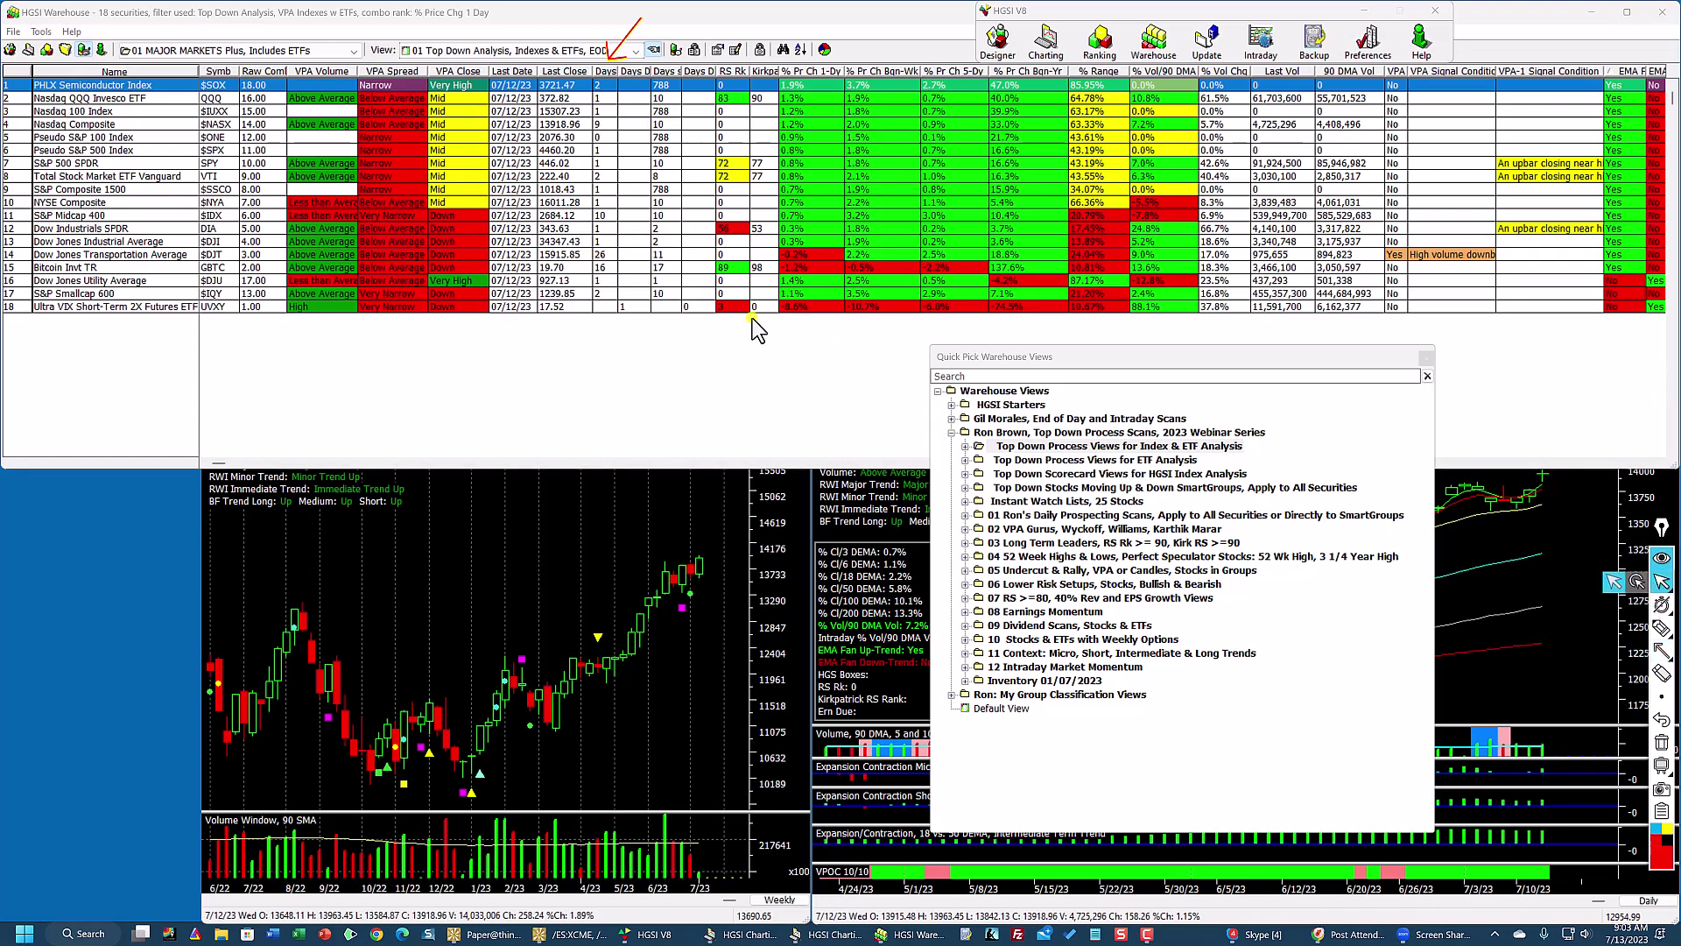
Step: Examine the Days column values for the Dow Jones Transportation Average, Bitcoin Inv TR and Nasdaq Composite rows
click(604, 255)
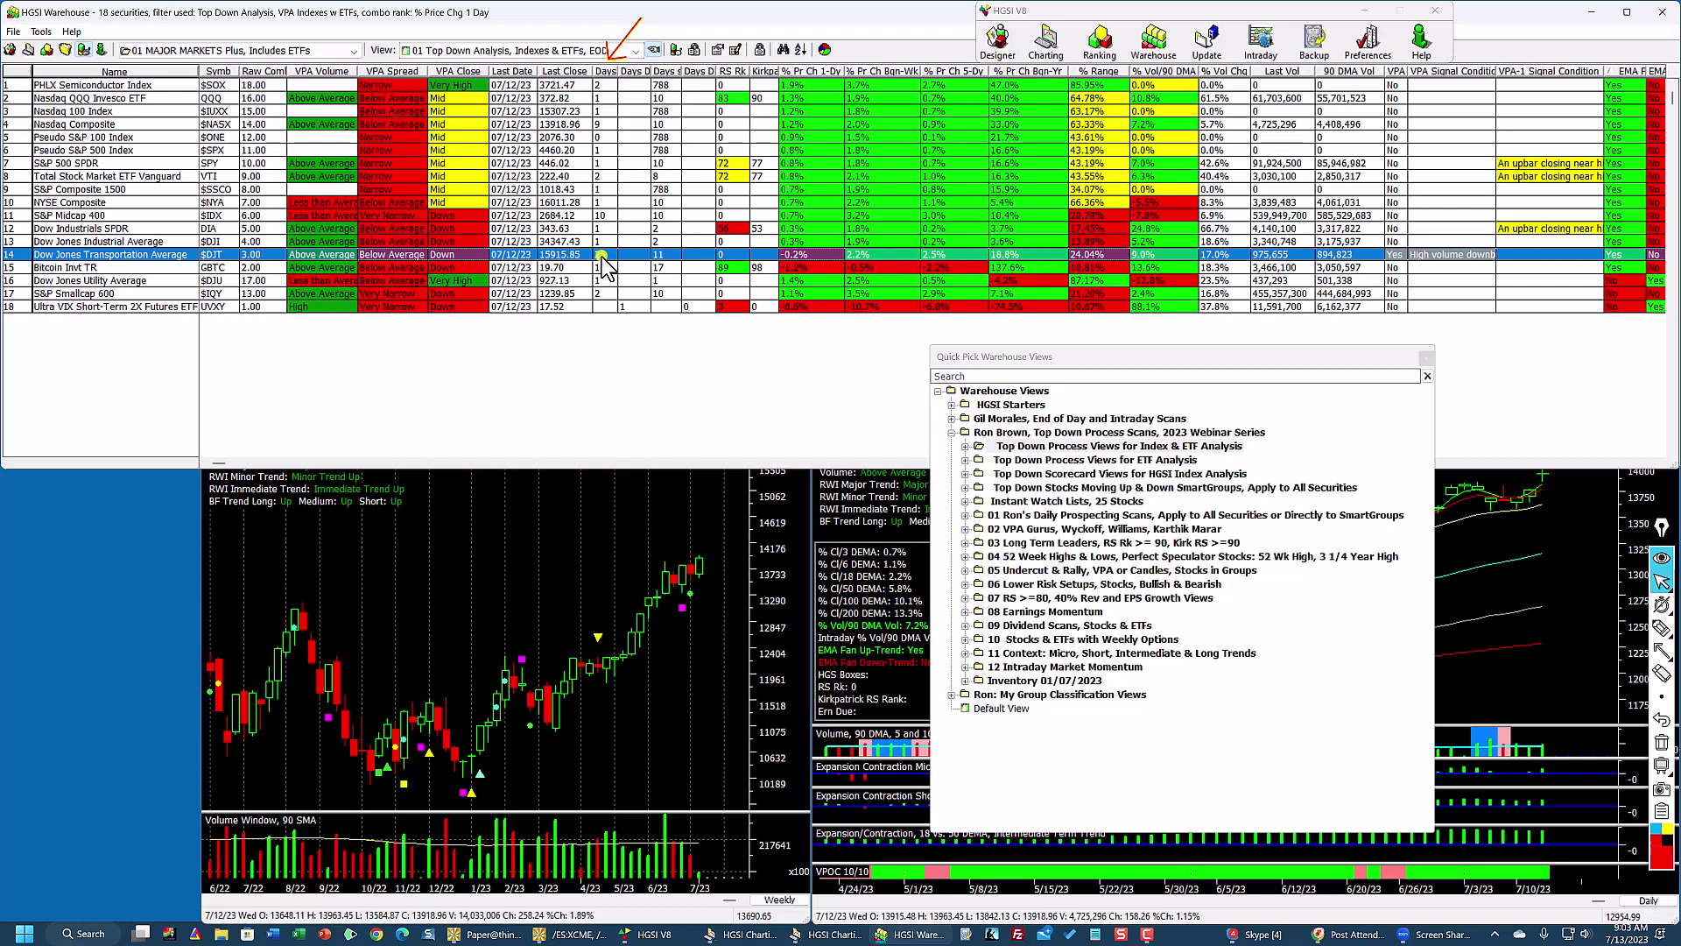
click(593, 268)
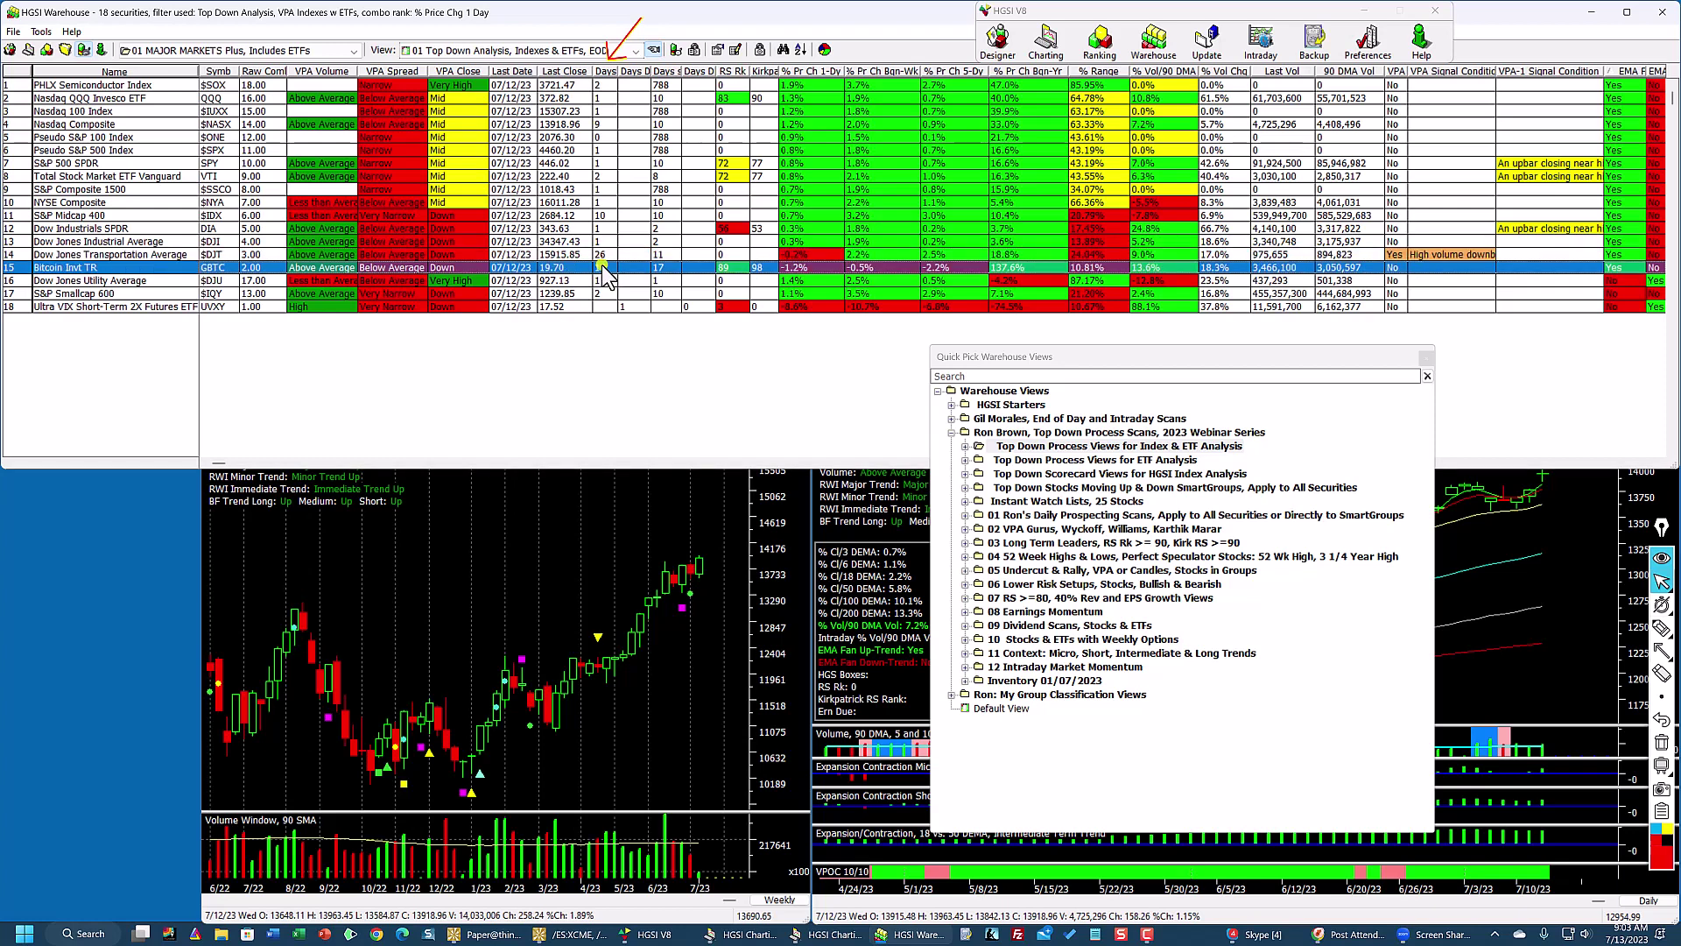
click(604, 255)
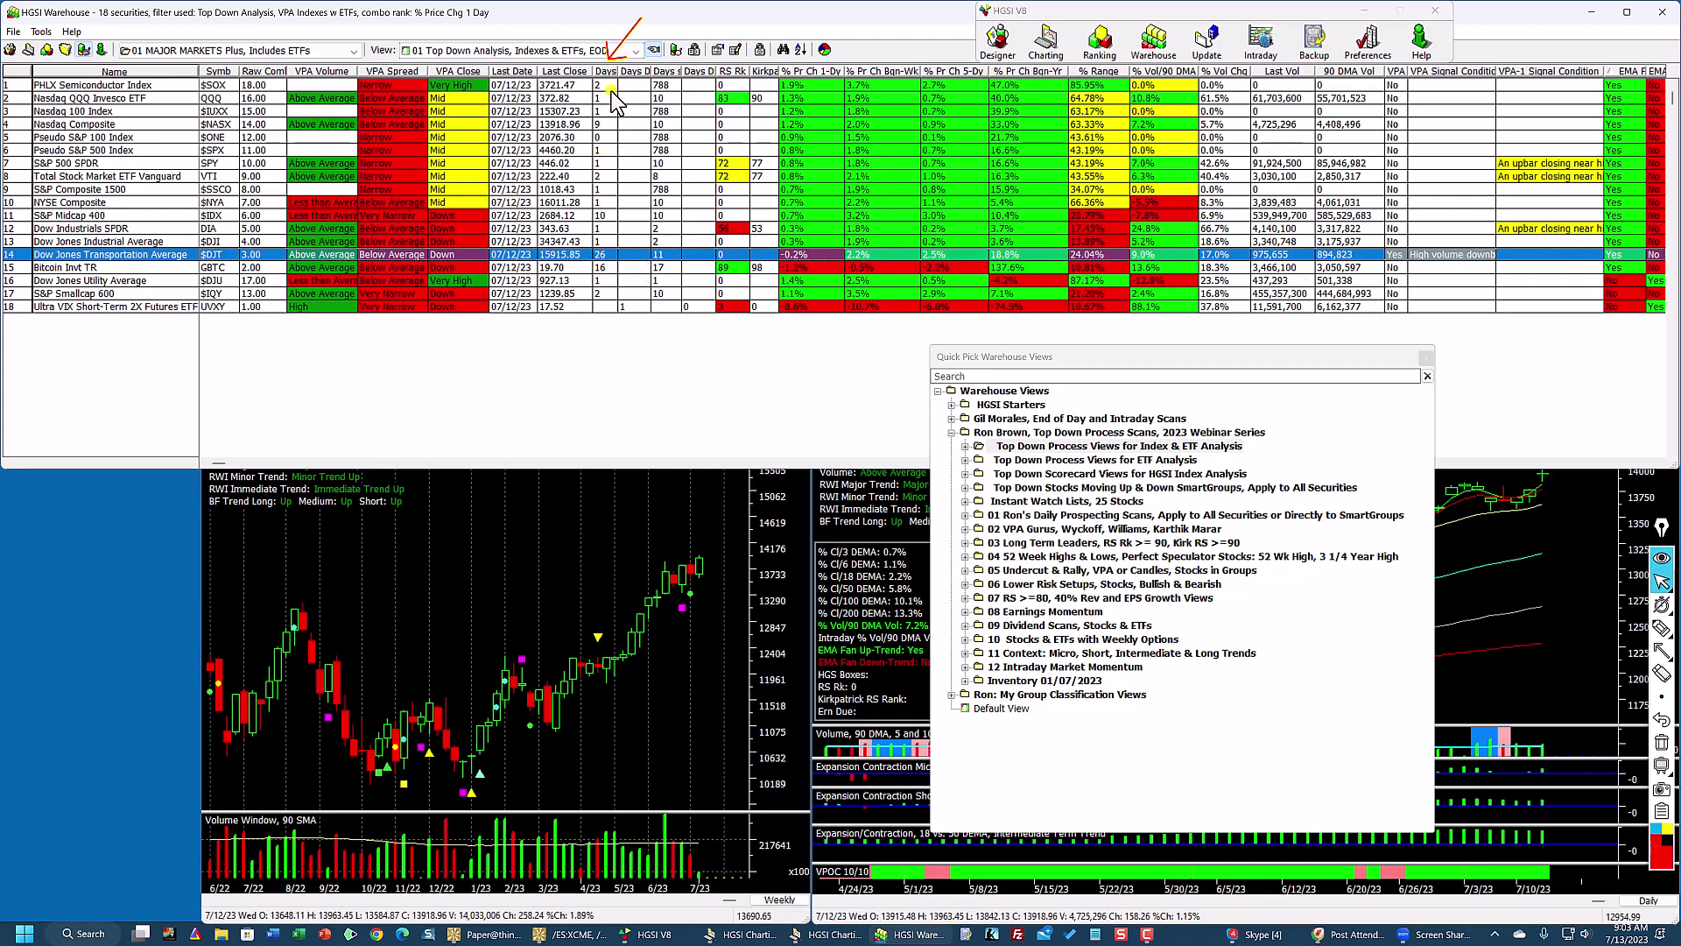
click(608, 125)
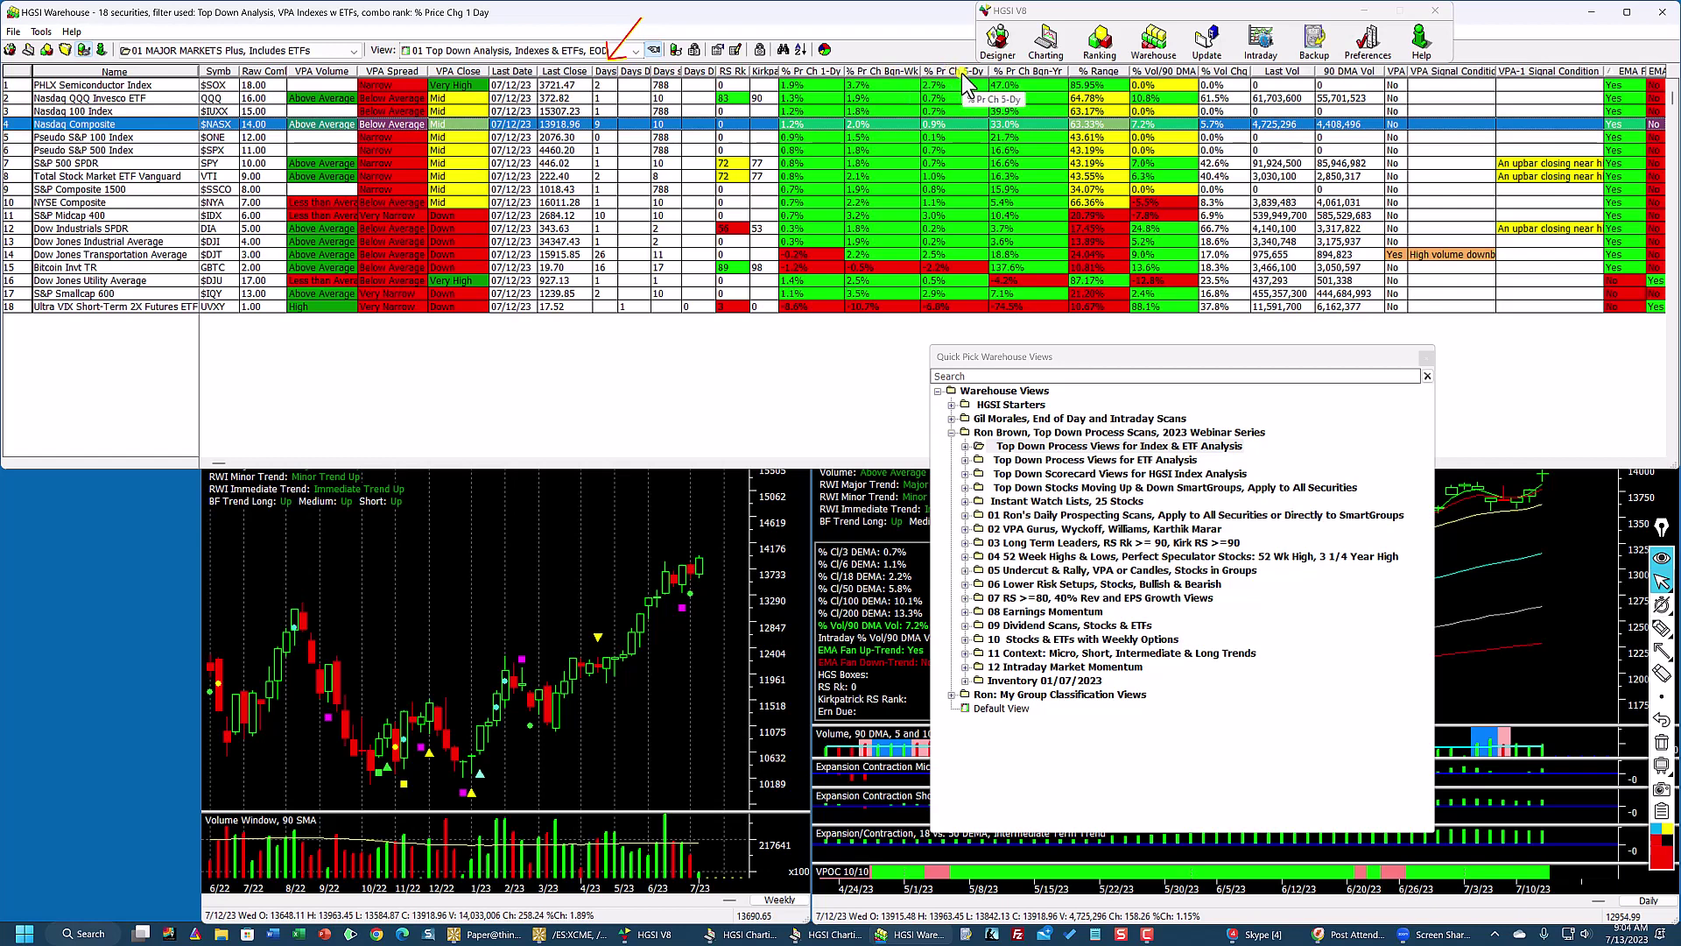
Step: Compare the year-to-date price changes of the semiconductor and Nasdaq rows, and check the EMA Fan Up-Trend column
click(1038, 84)
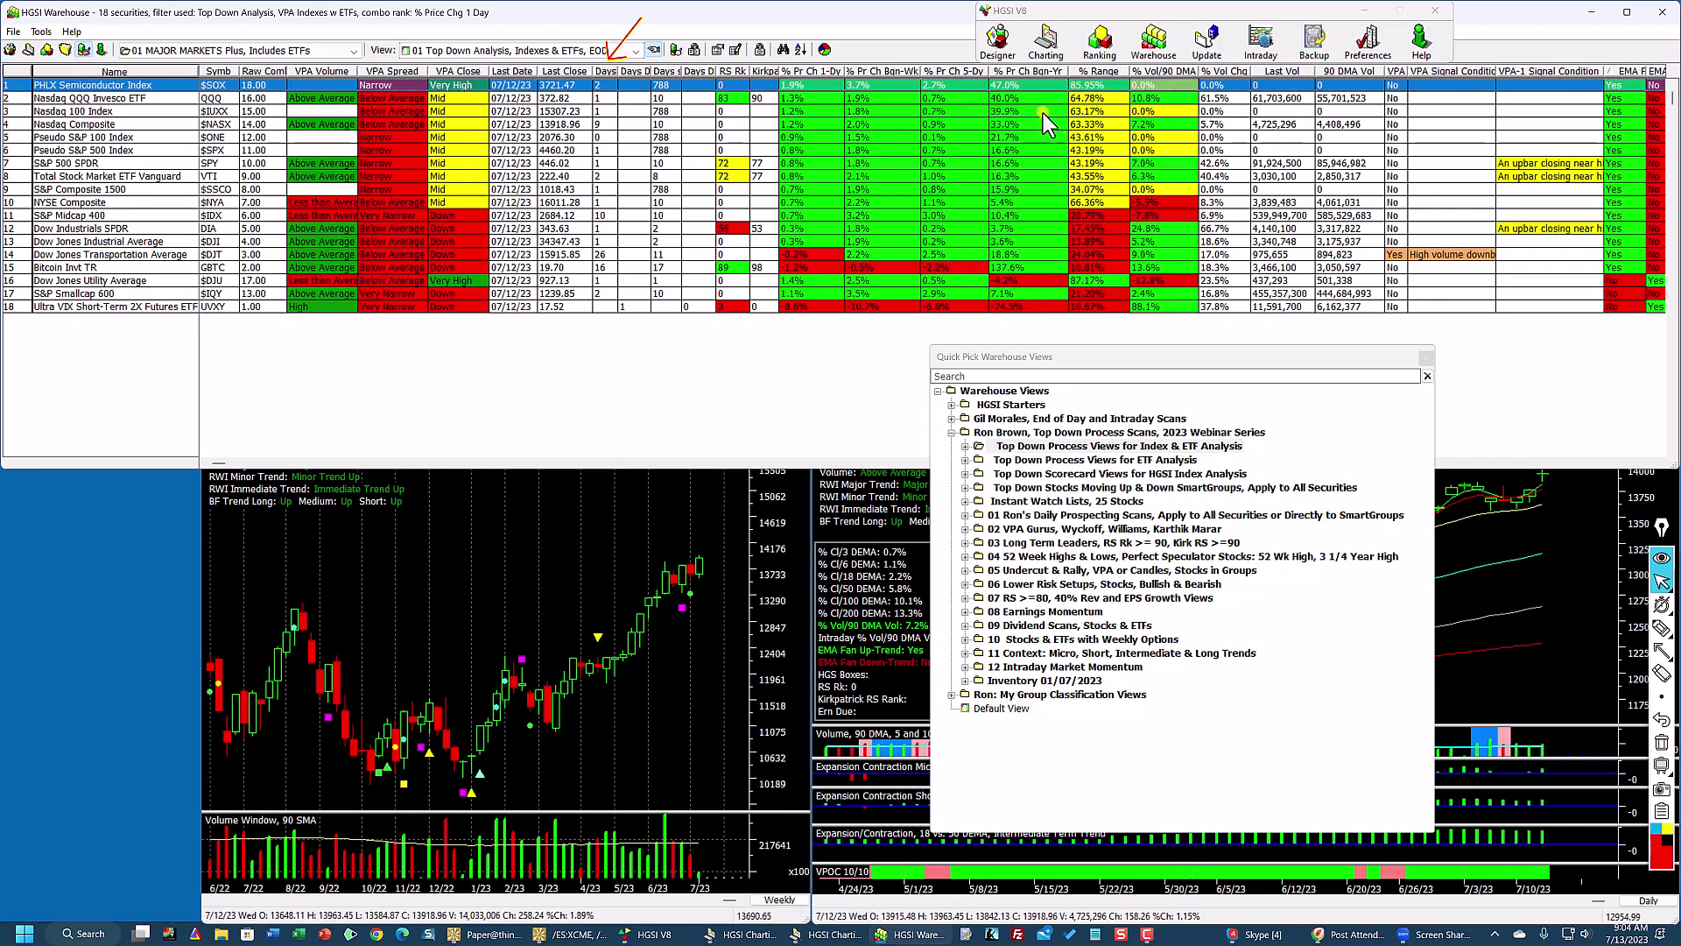
click(1038, 97)
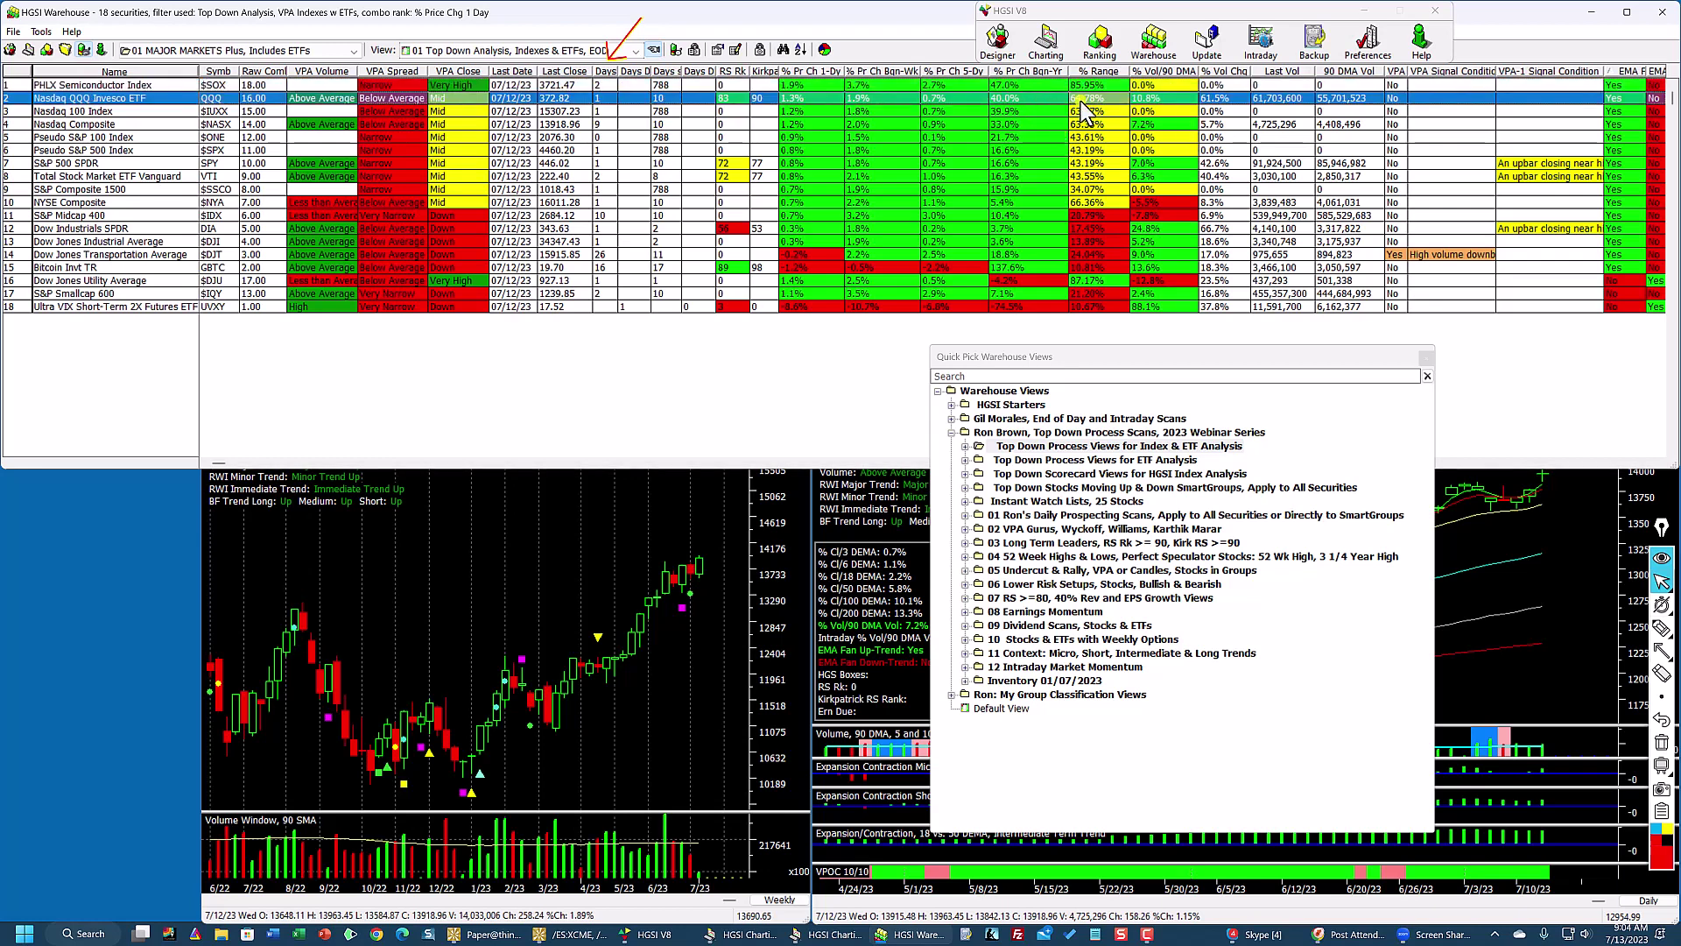
click(1044, 112)
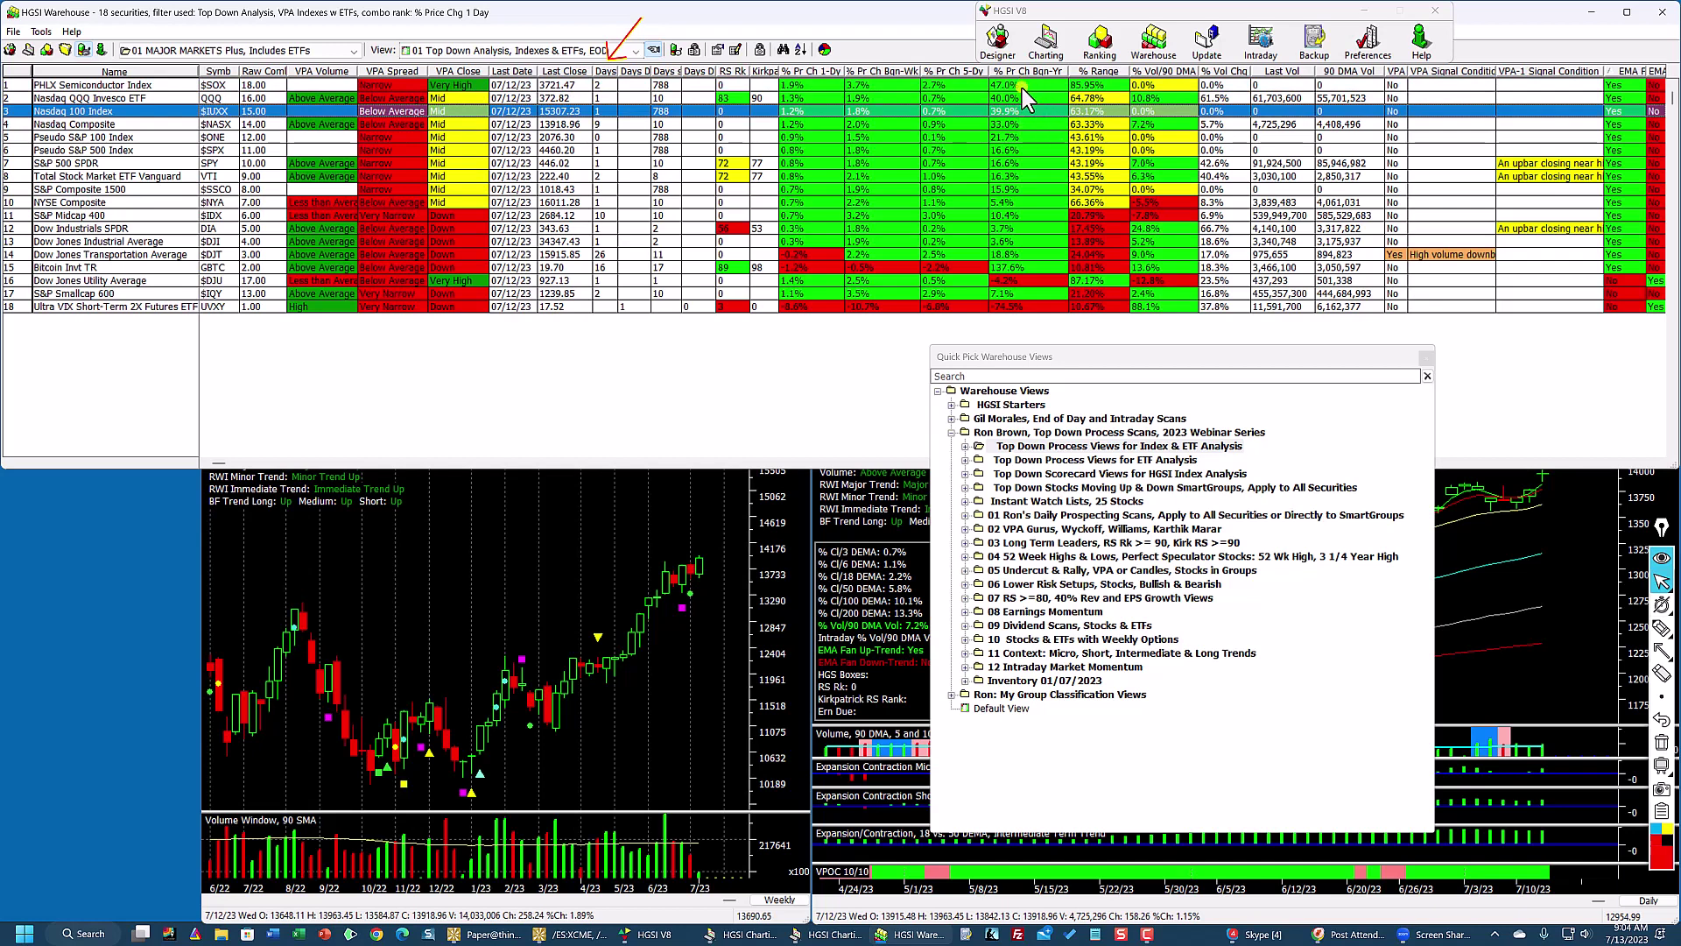
click(1022, 86)
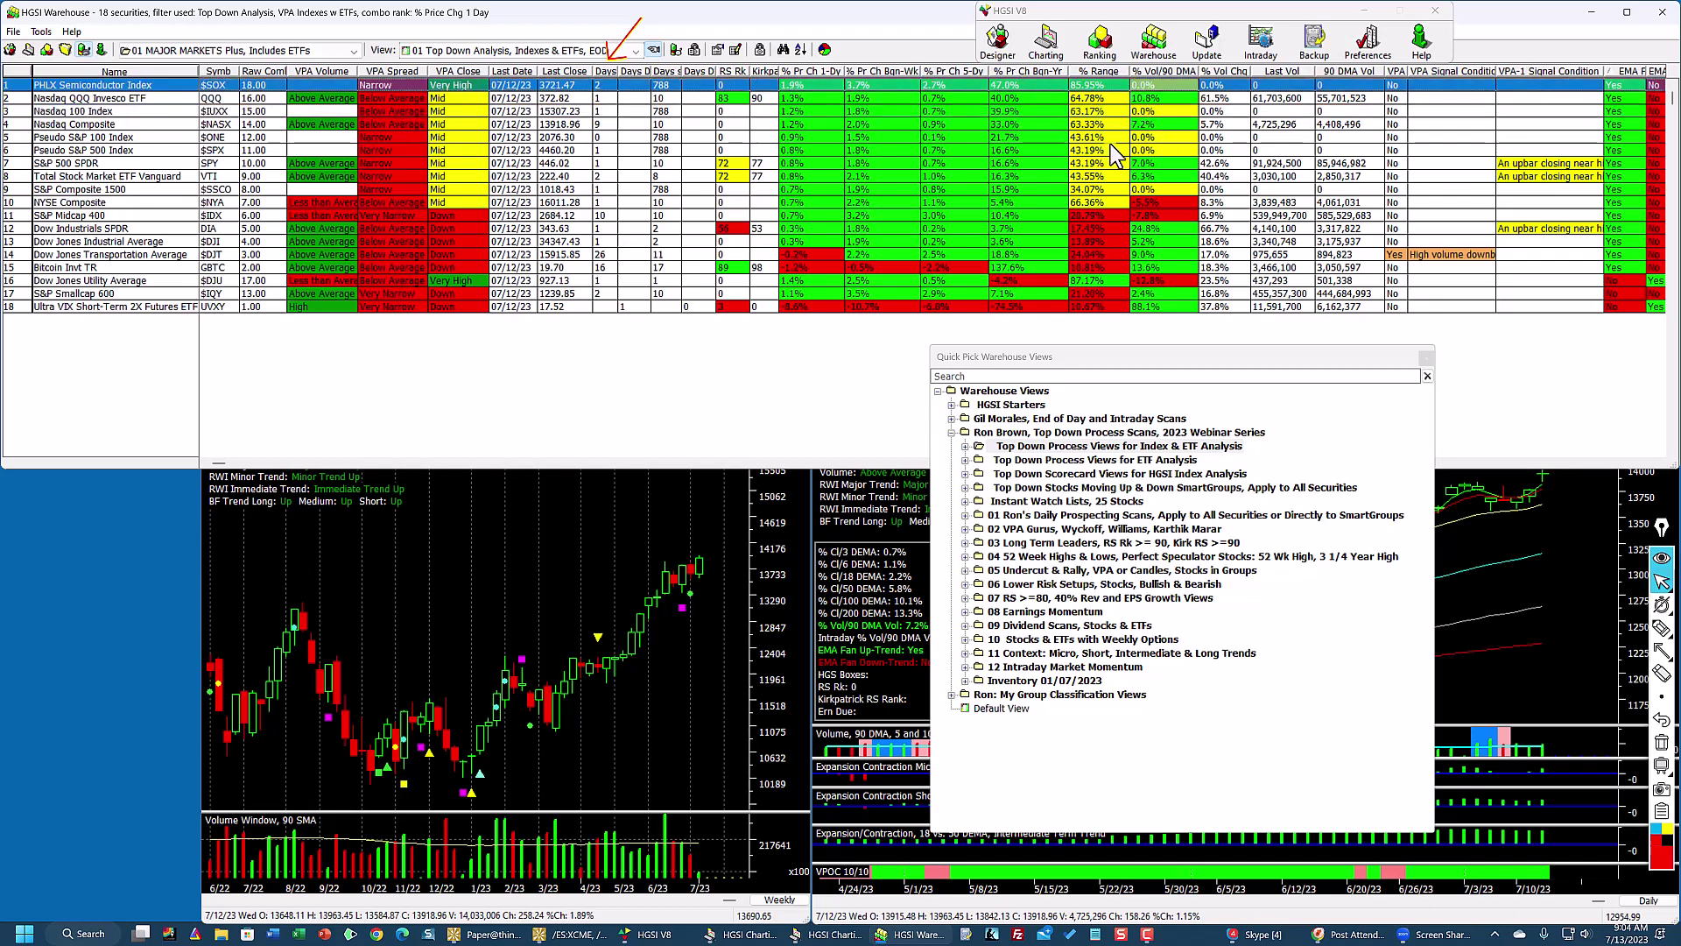
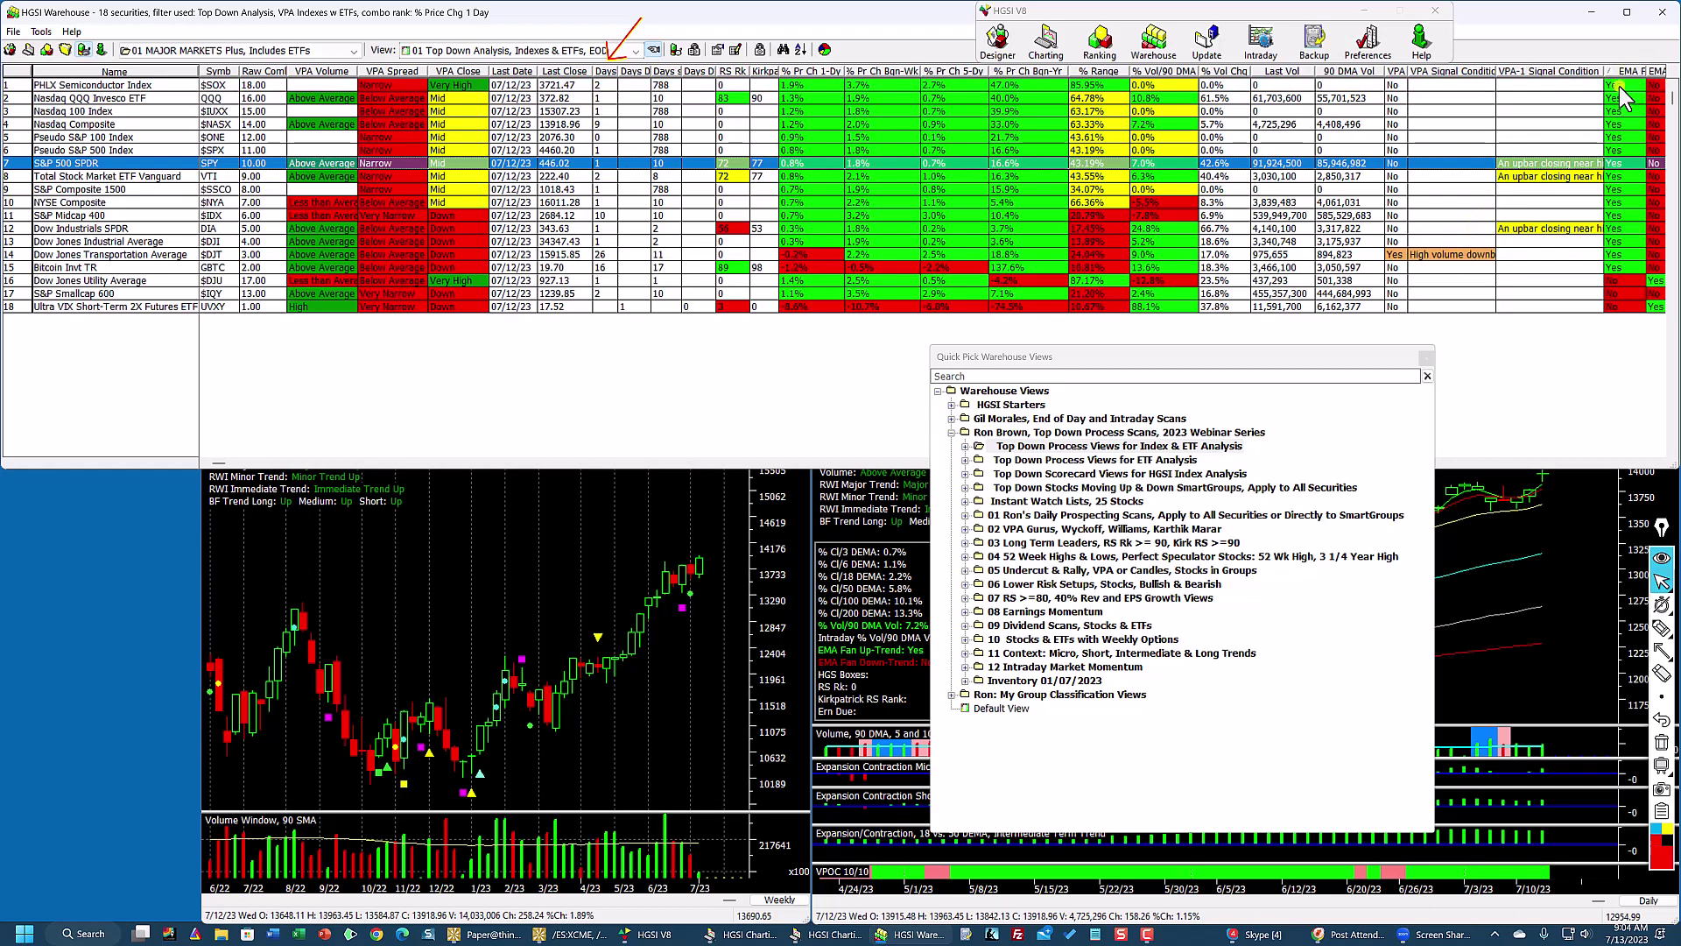
click(1622, 87)
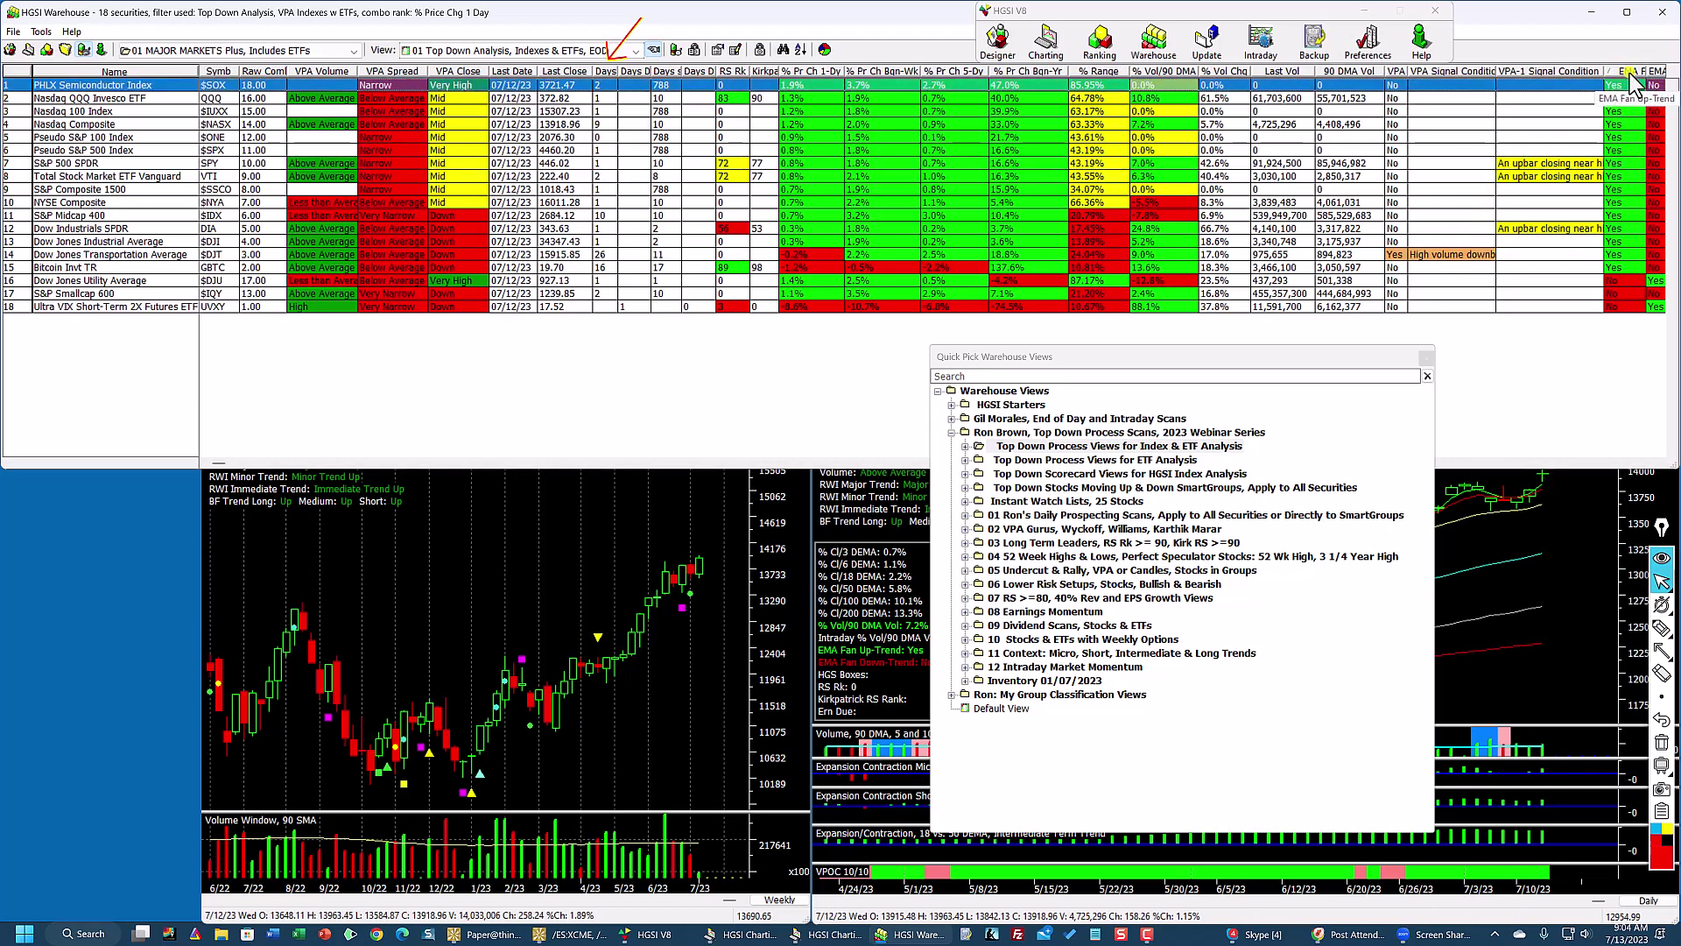
click(1628, 266)
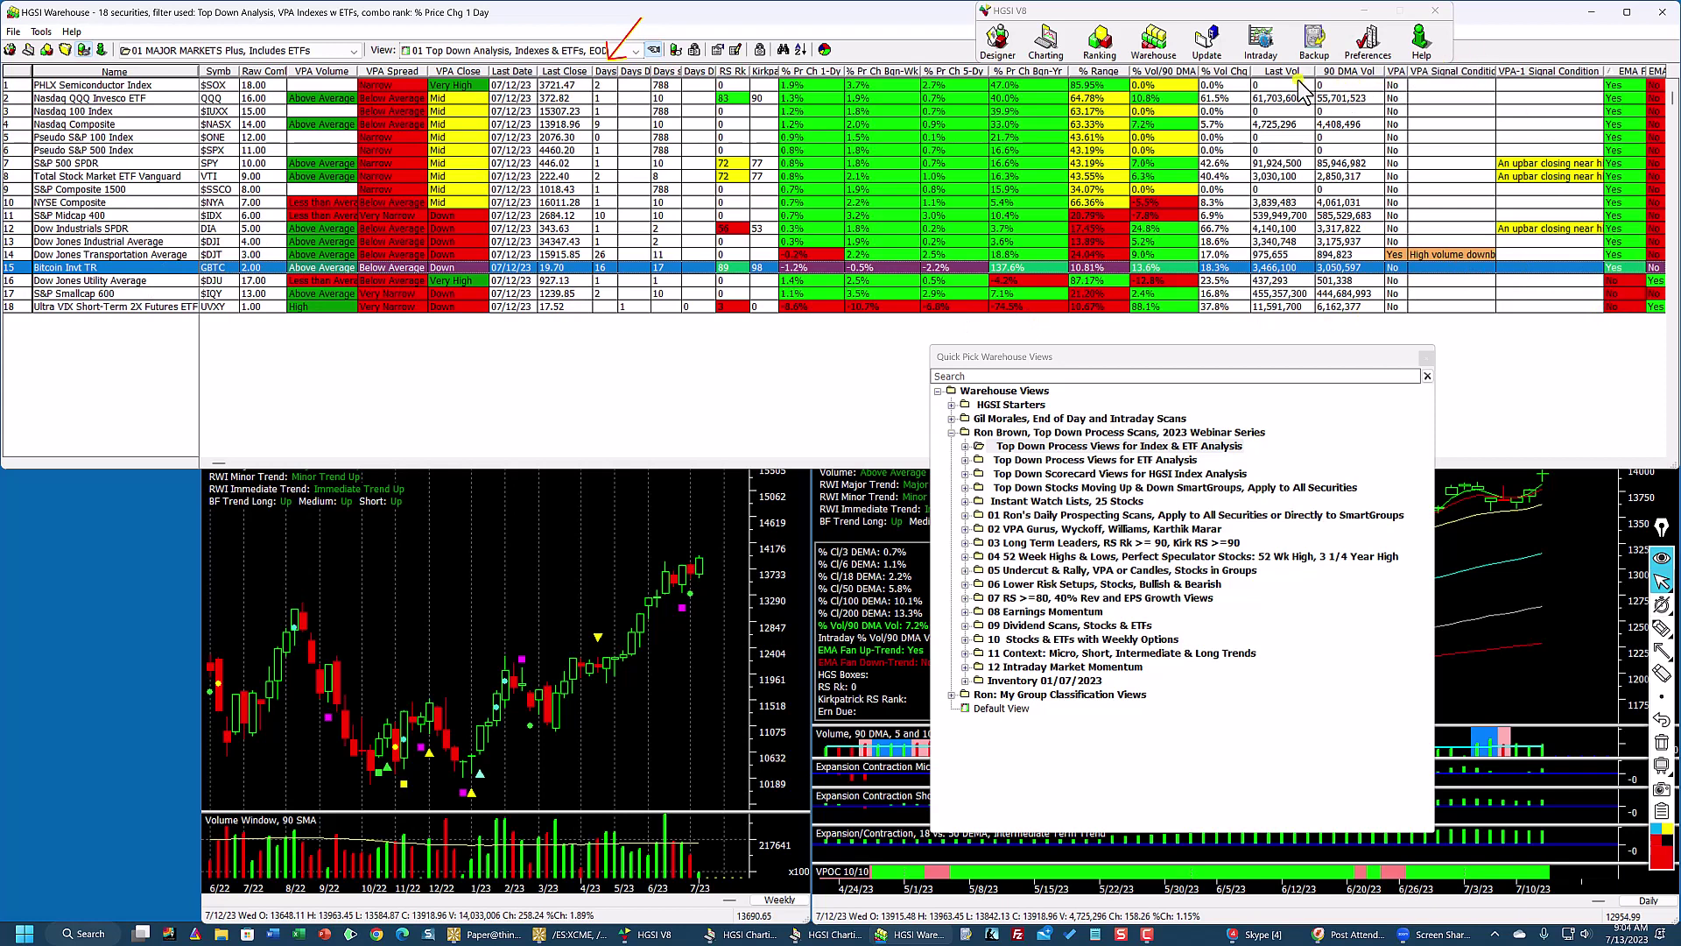
Step: View the daily Nasdaq QQQ Invesco ETF chart full-screen, examine its volume and trend panes, and restore the window
double_click(727, 101)
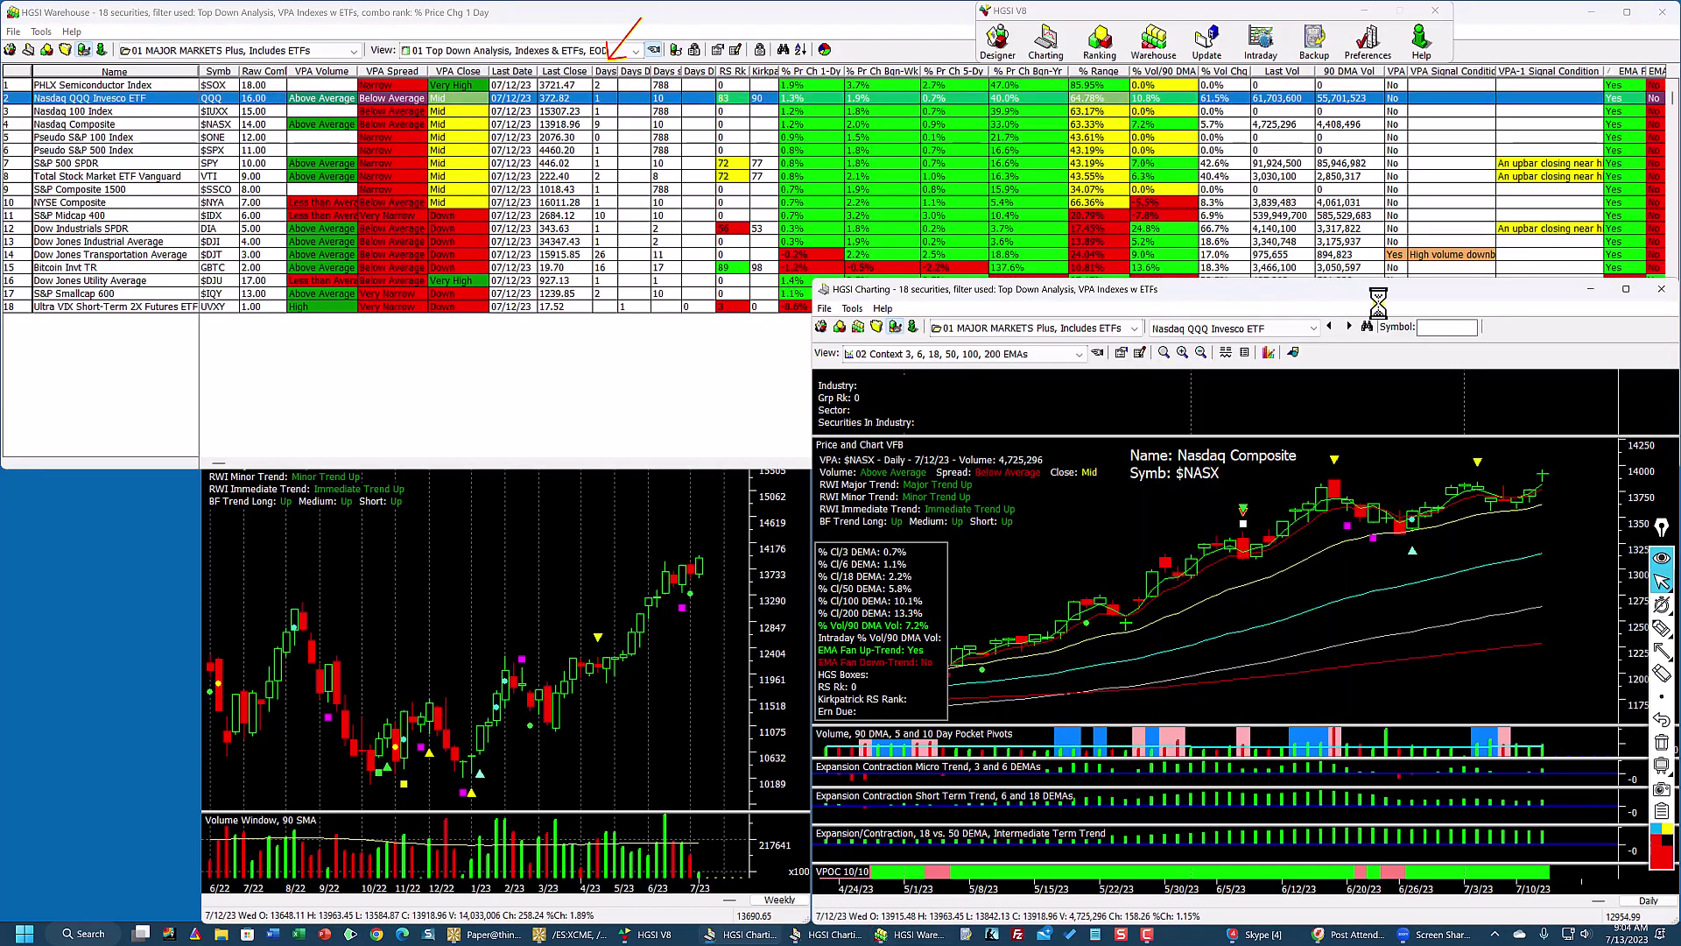
click(1624, 290)
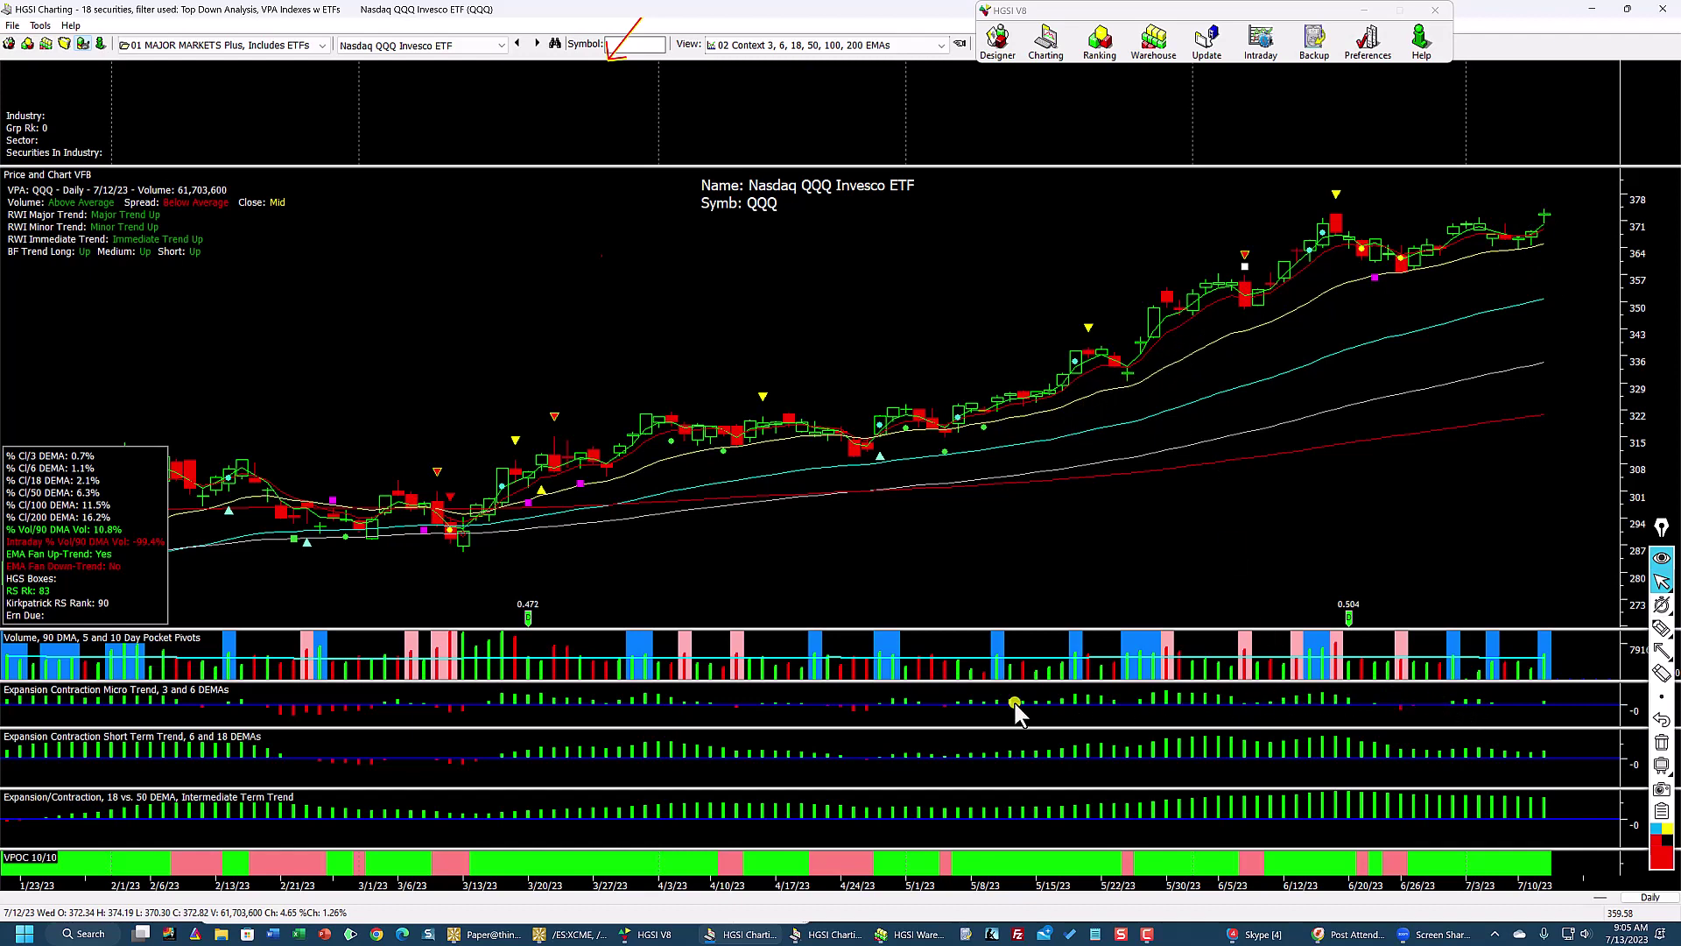
drag(1168, 678, 1169, 671)
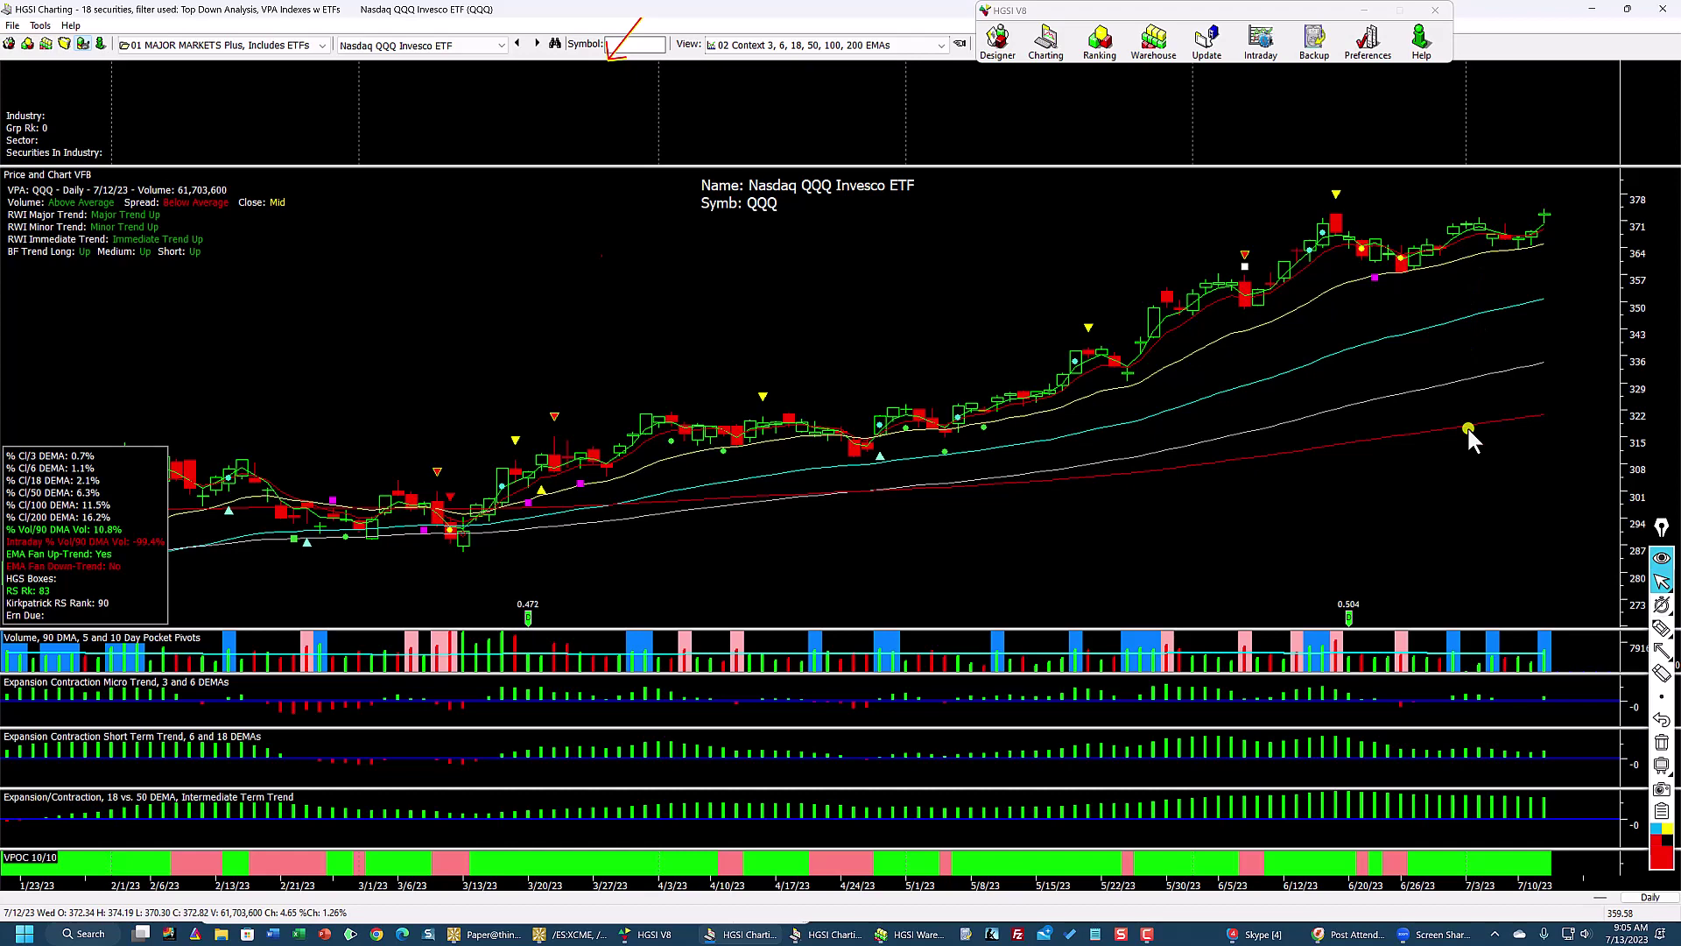
click(1627, 9)
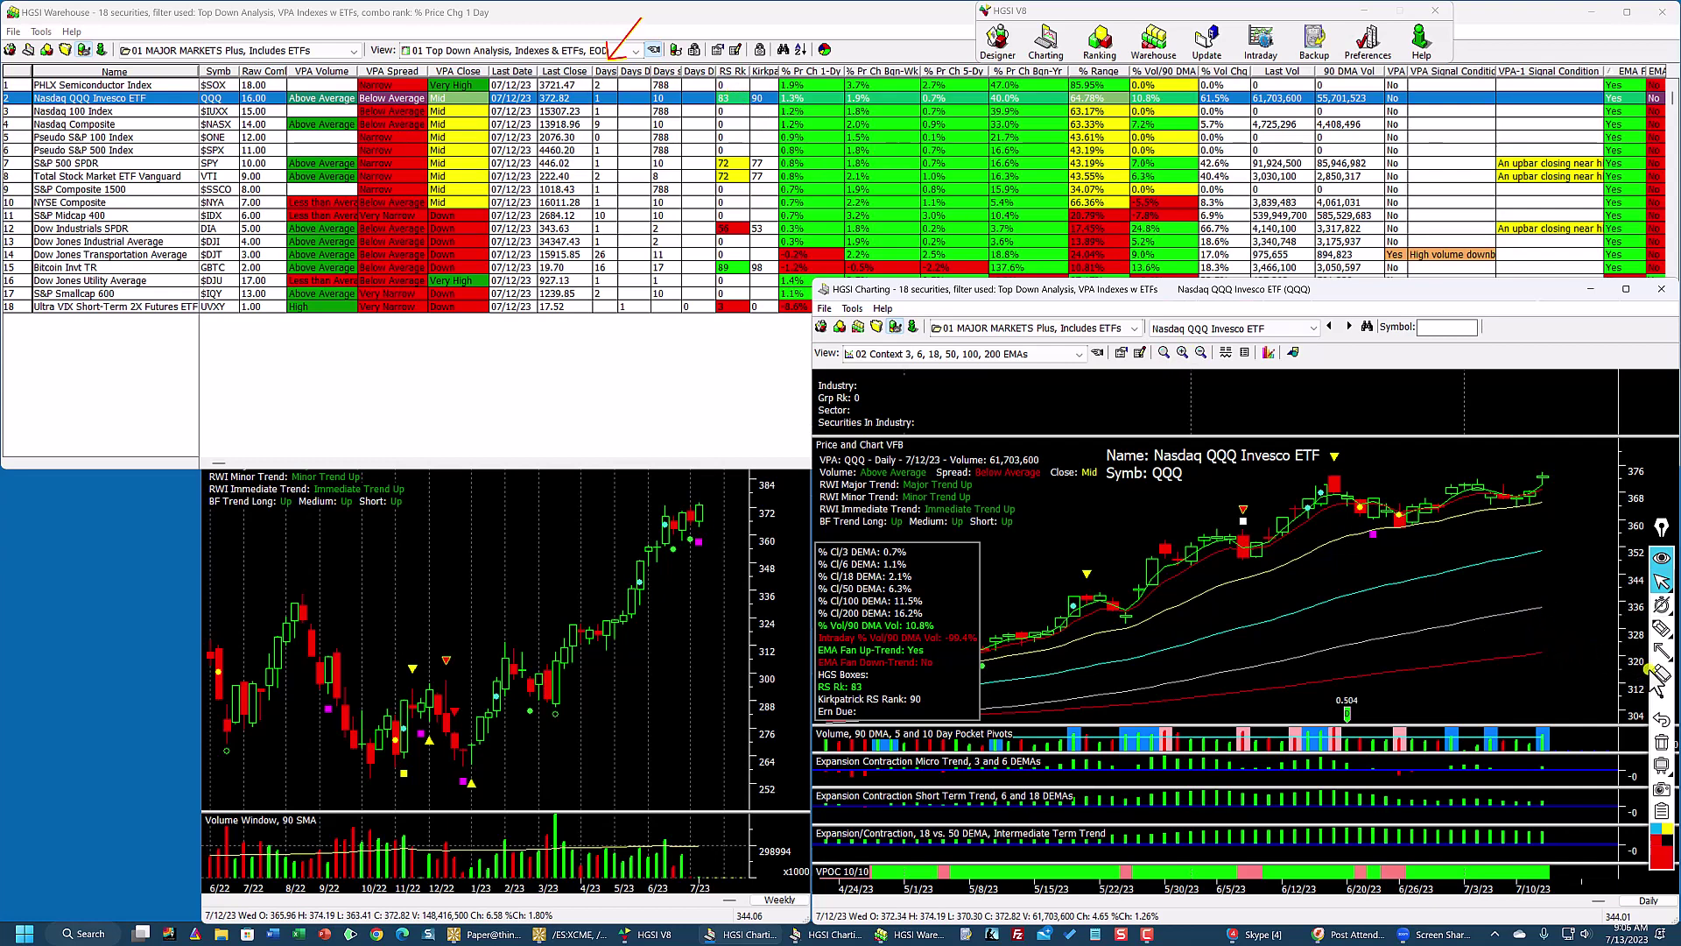
Step: Clear the red arrow annotation and bring the warehouse window to the front
click(1667, 754)
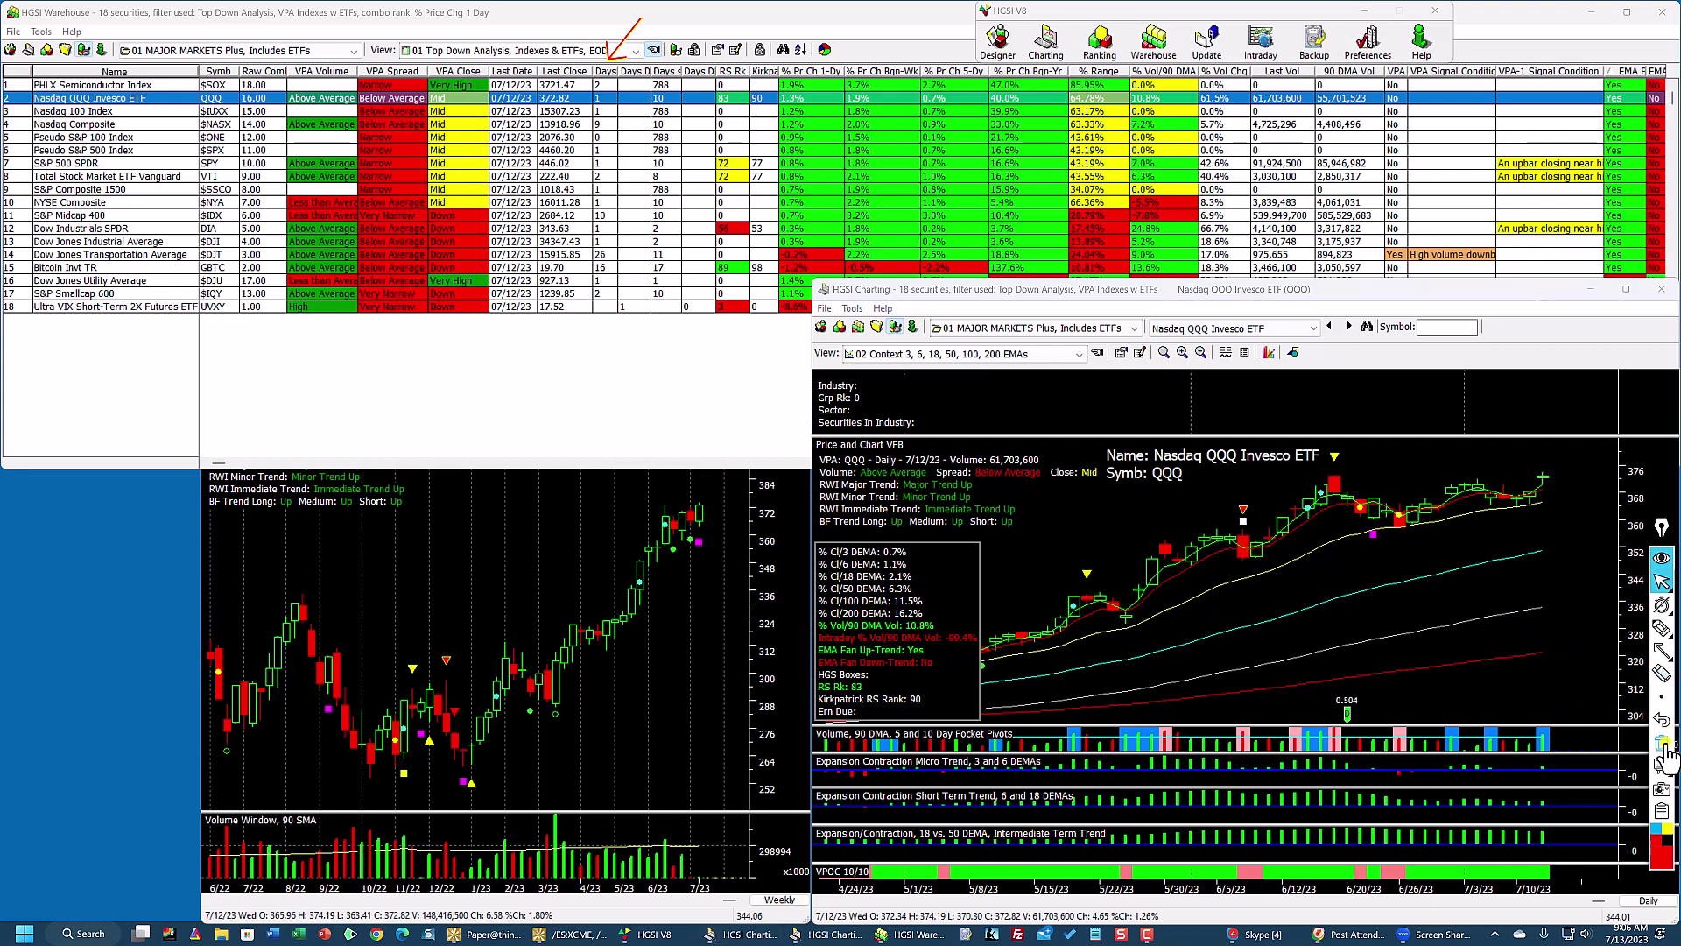
click(627, 104)
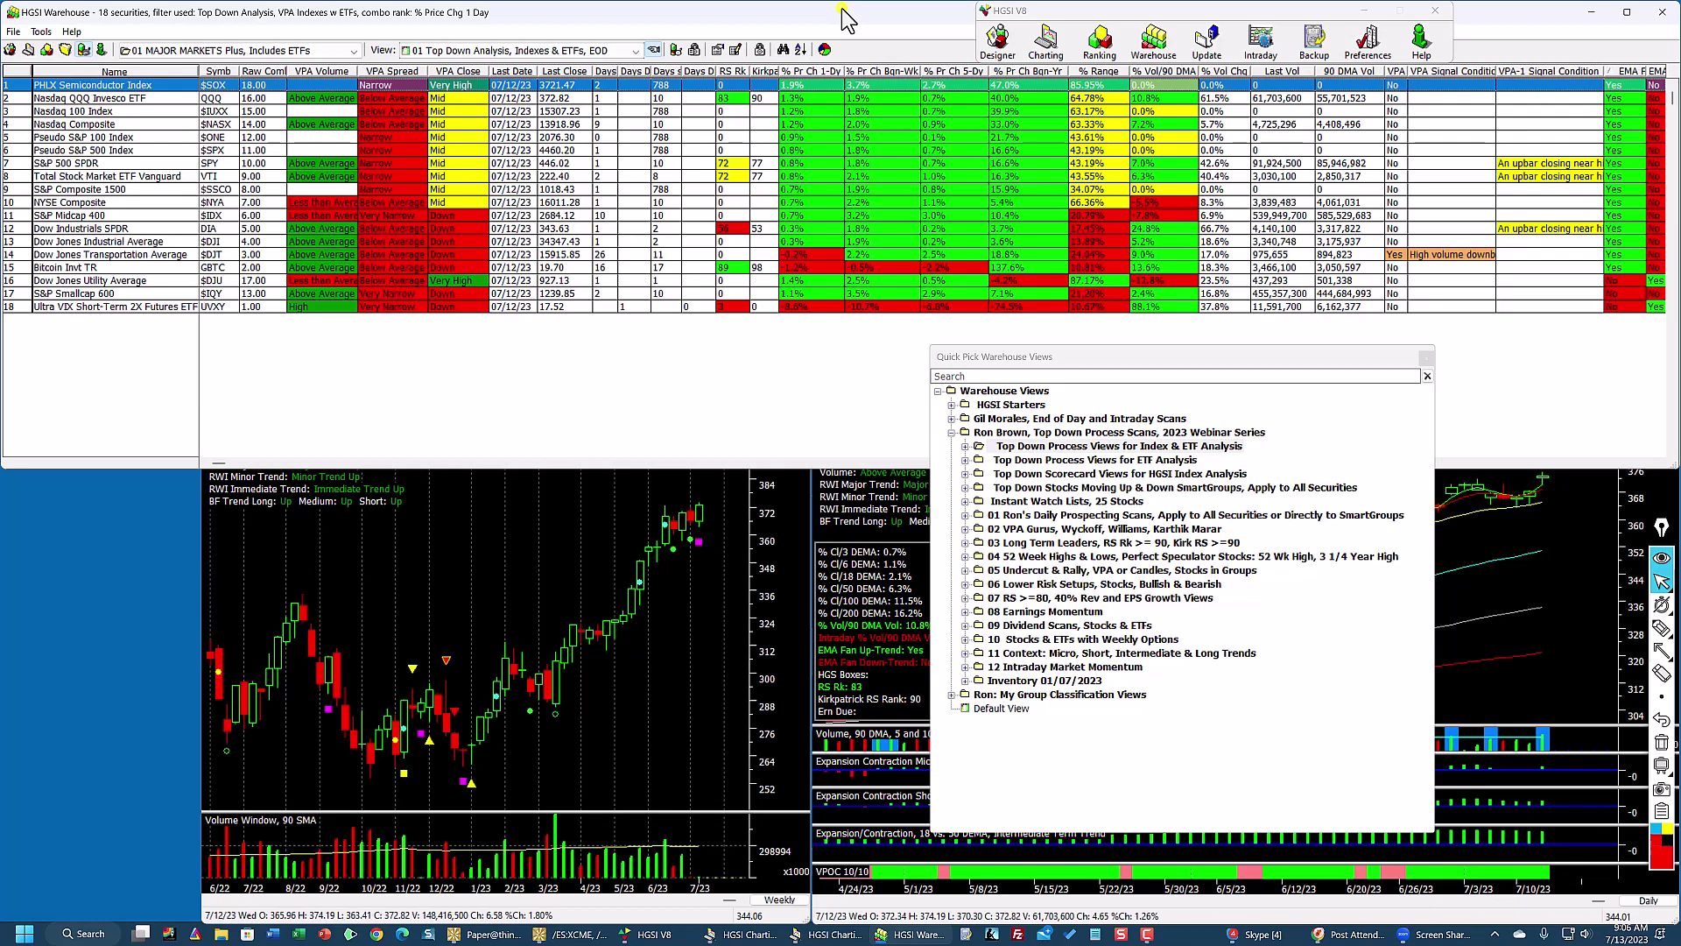
Step: Enlarge the daily QQQ chart, examine the RWI and BF trend readings for the February and 7/12/23 bars, and restore it
click(1462, 573)
click(1626, 289)
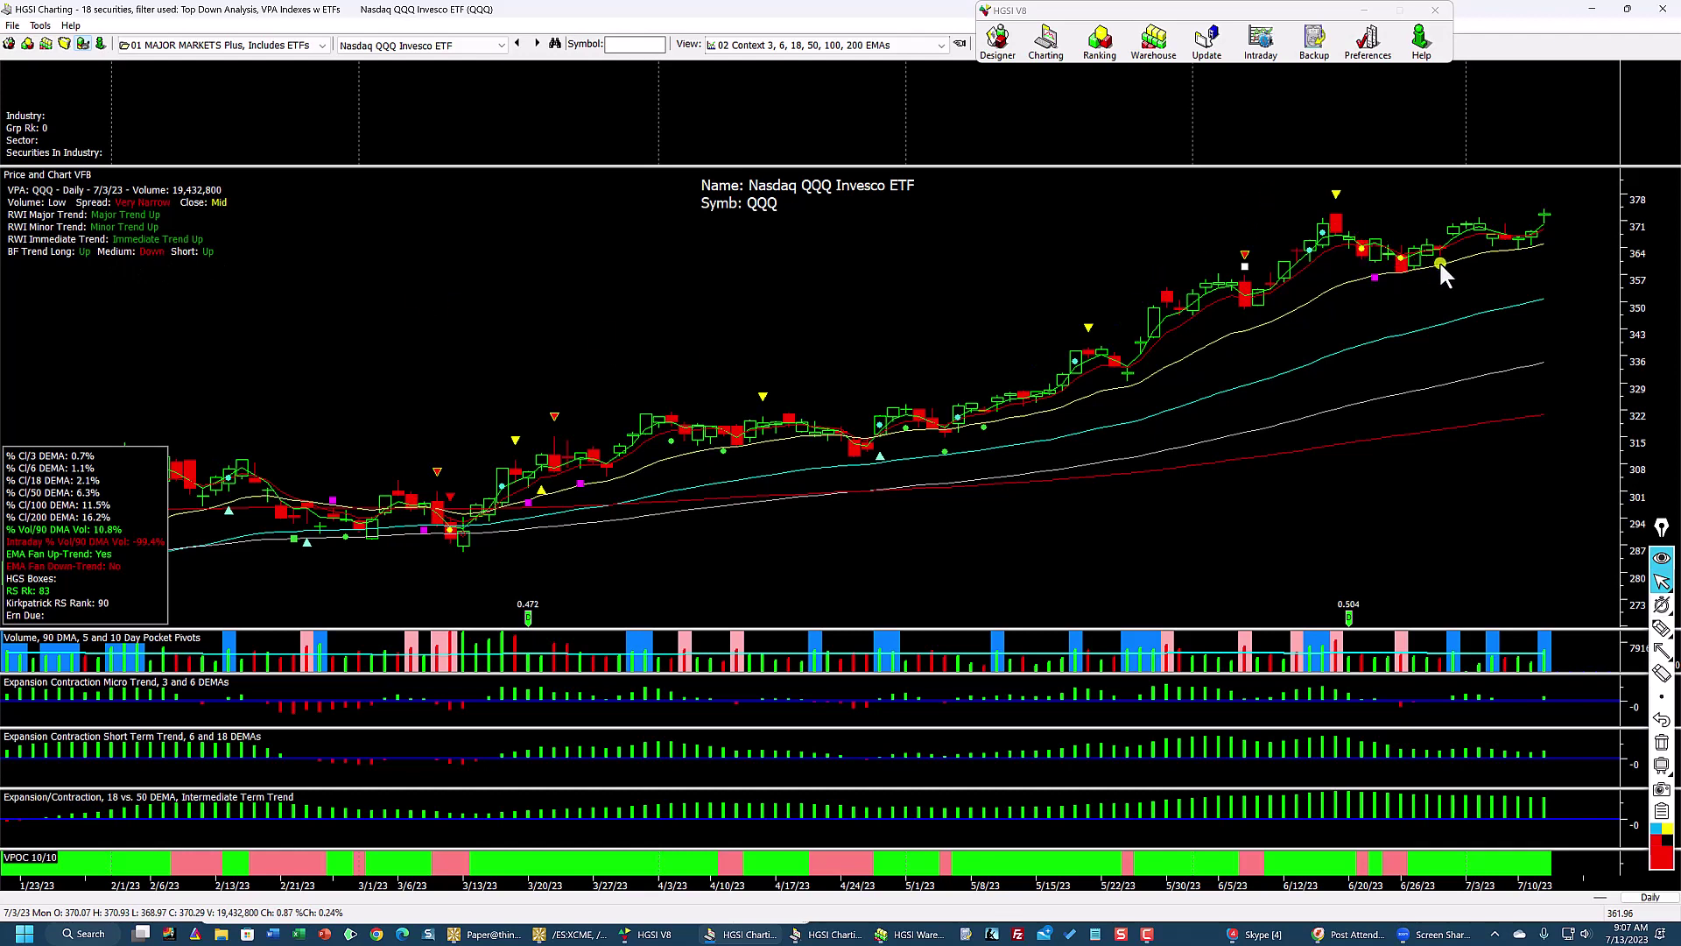
click(208, 250)
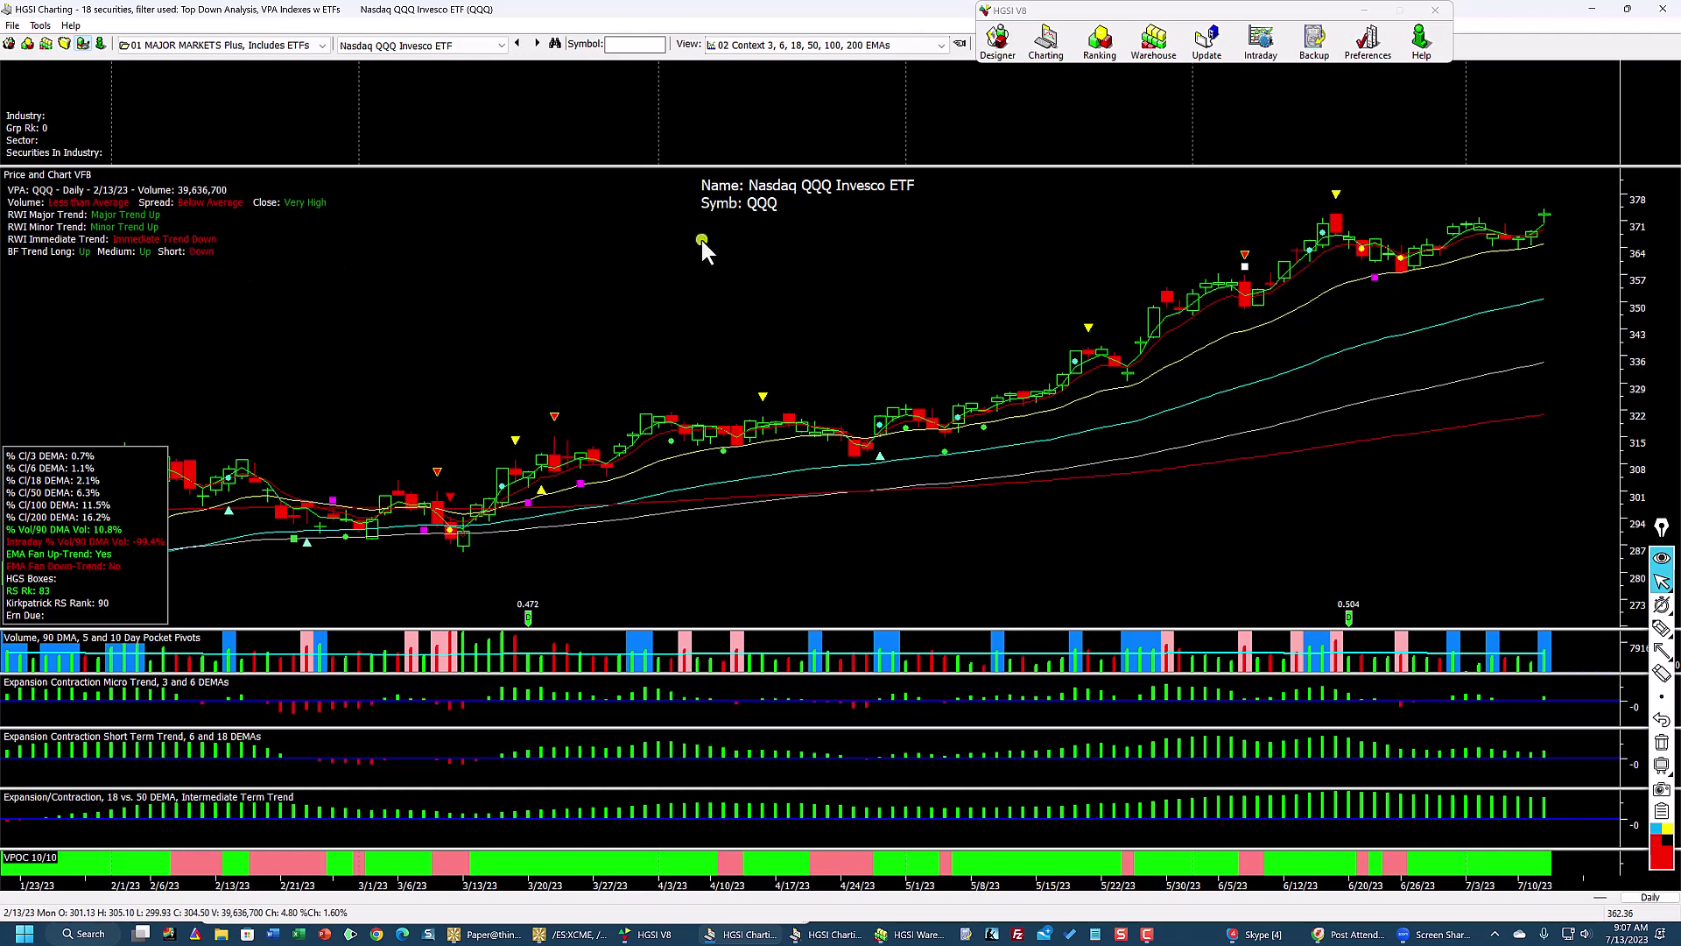
click(1547, 212)
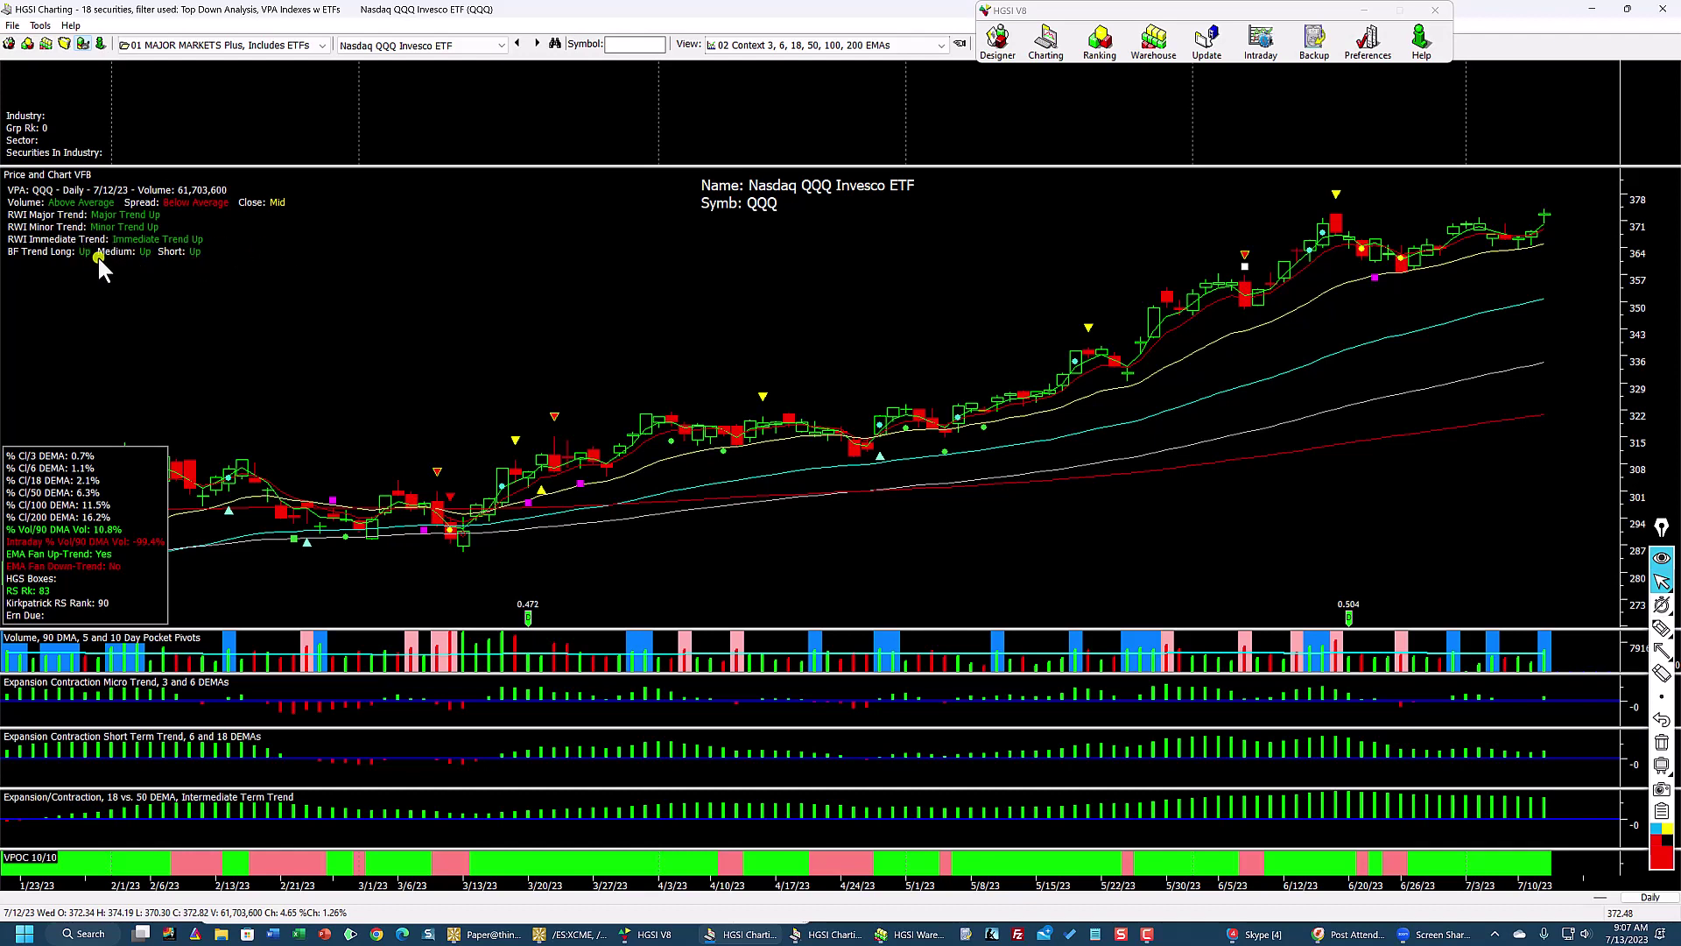
click(1627, 9)
Step: Close the warehouse window and update the intraday quotes now
click(826, 49)
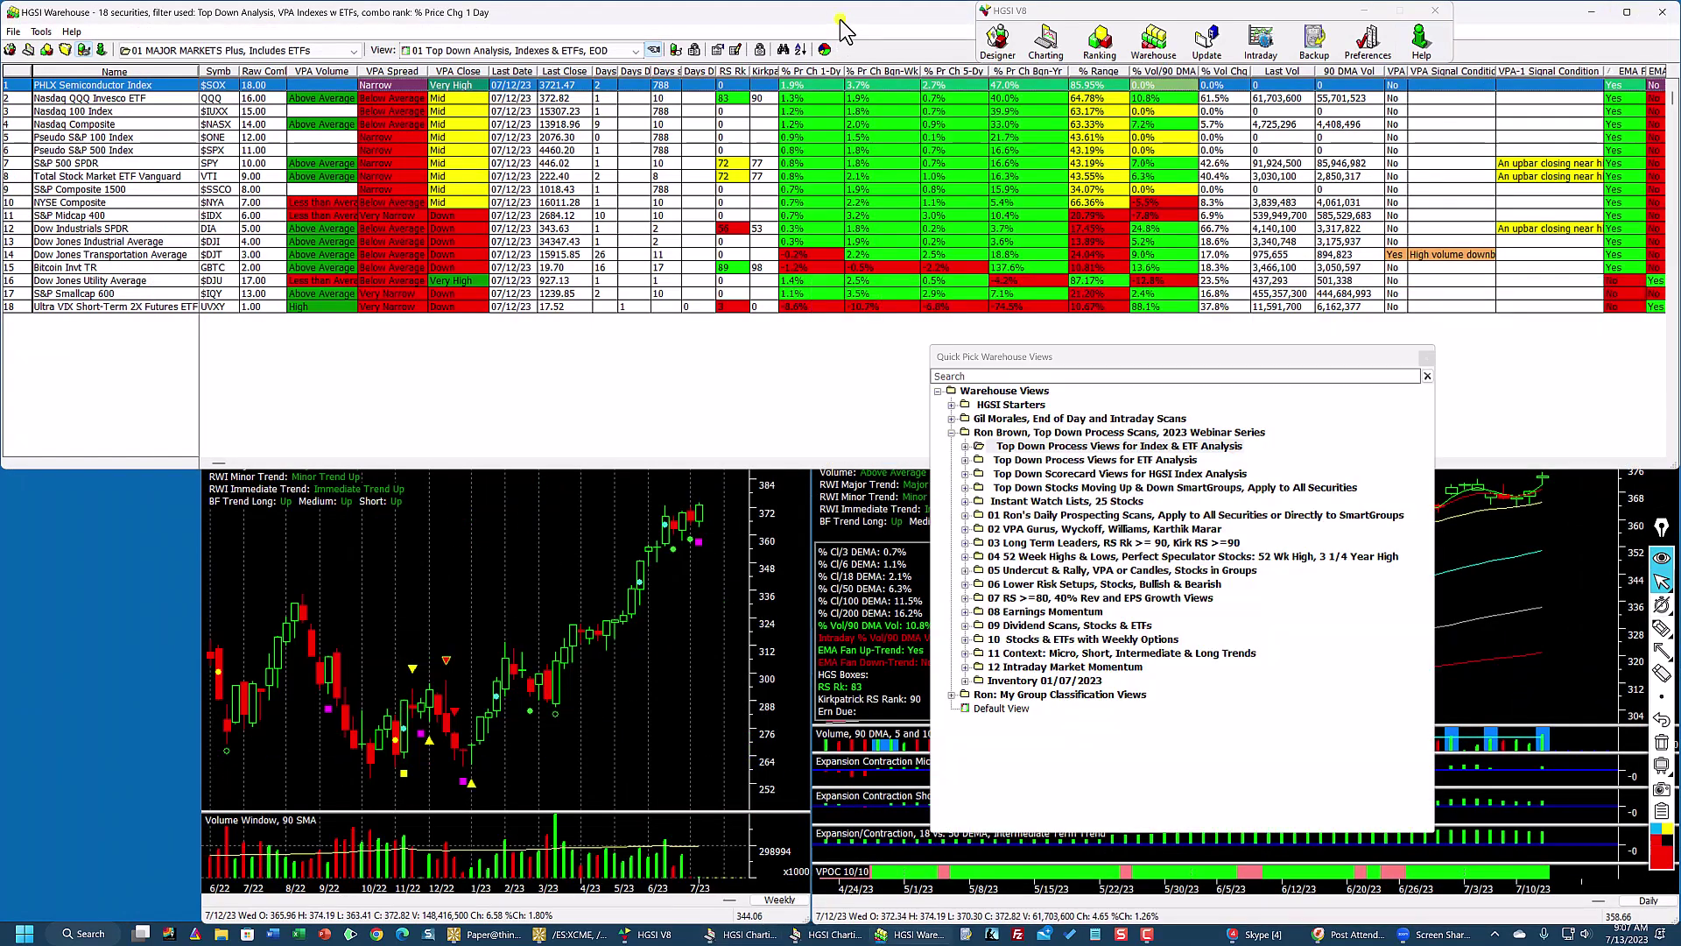
click(1667, 13)
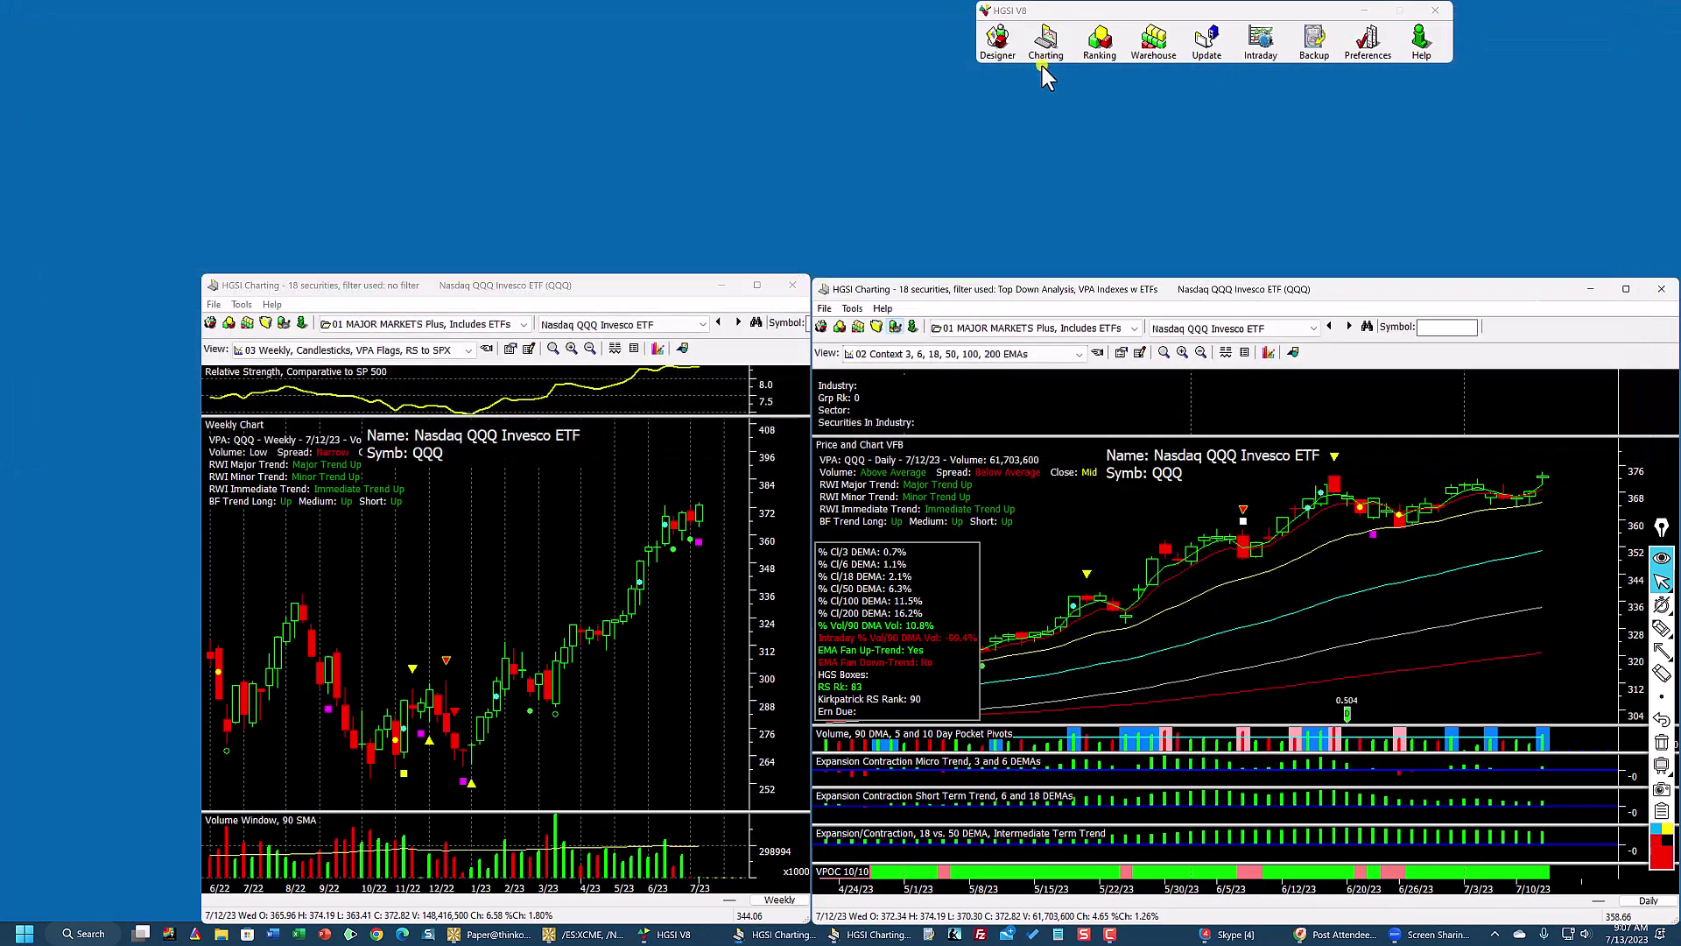
click(1262, 52)
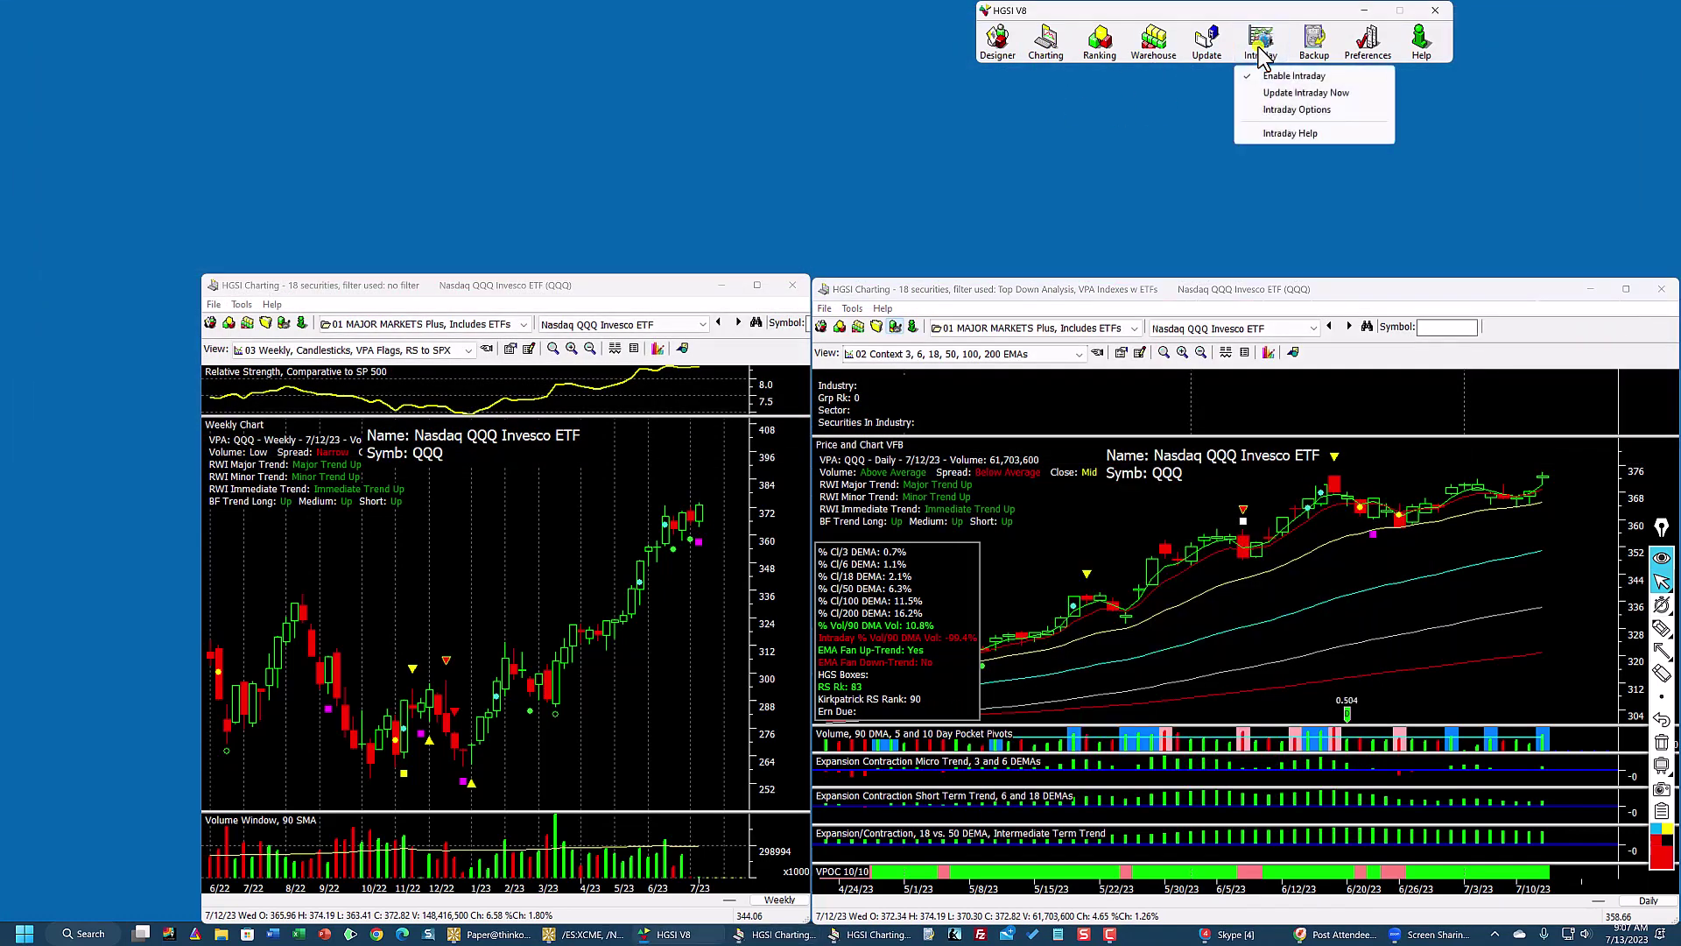
click(1281, 96)
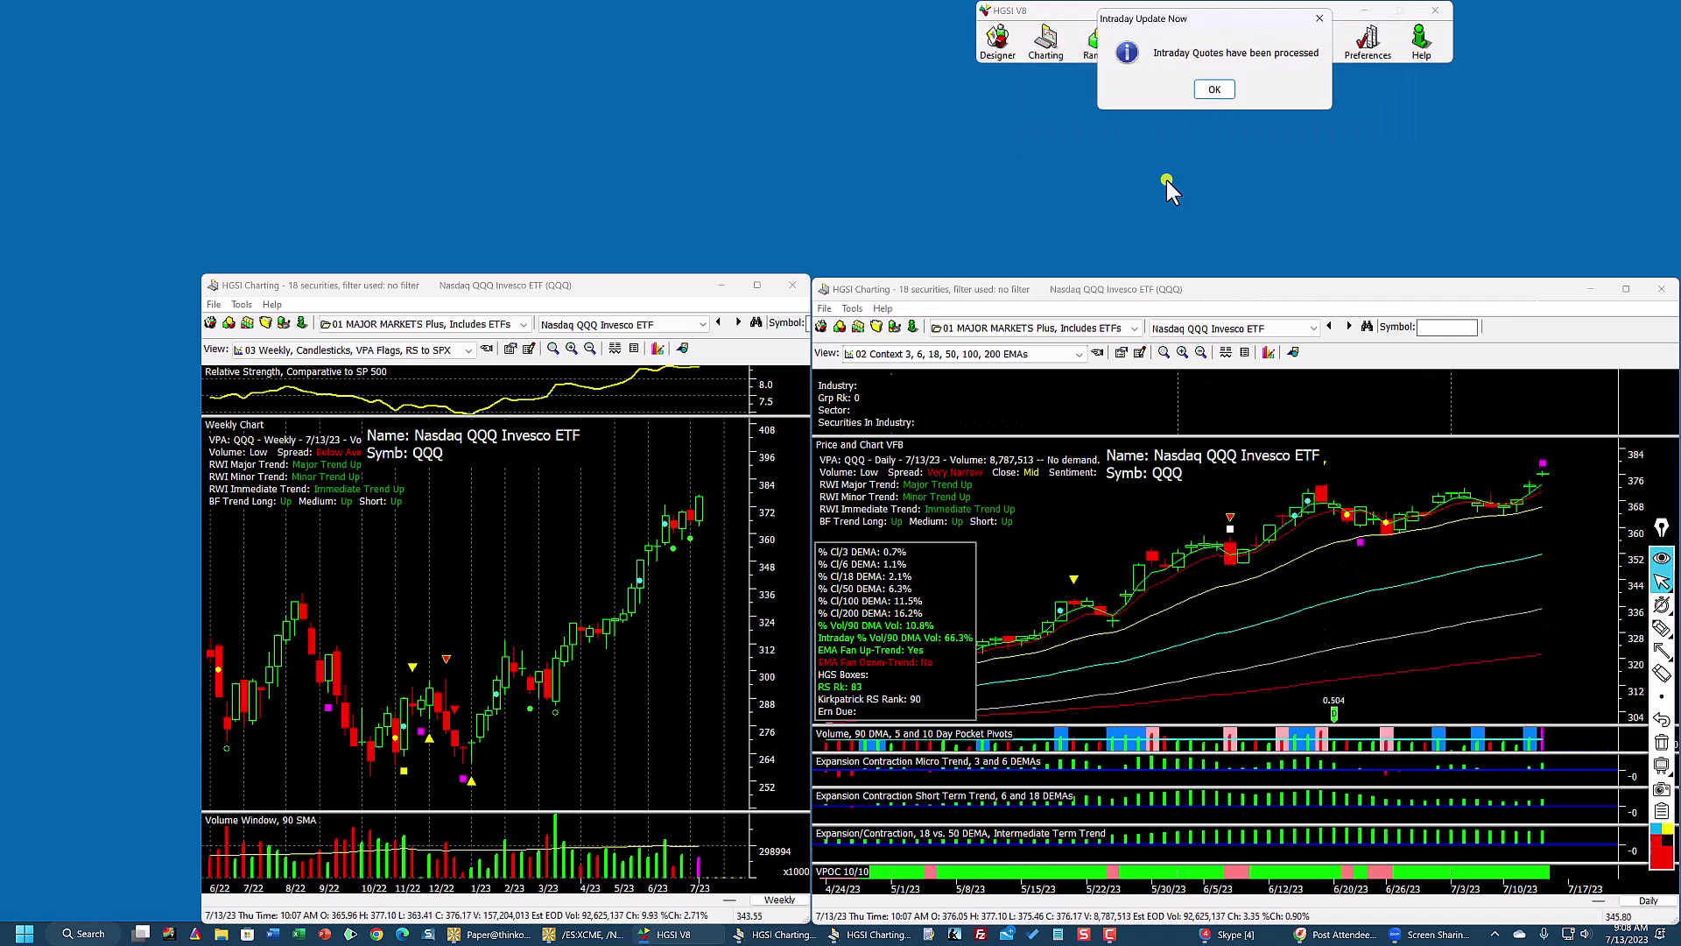
click(1216, 90)
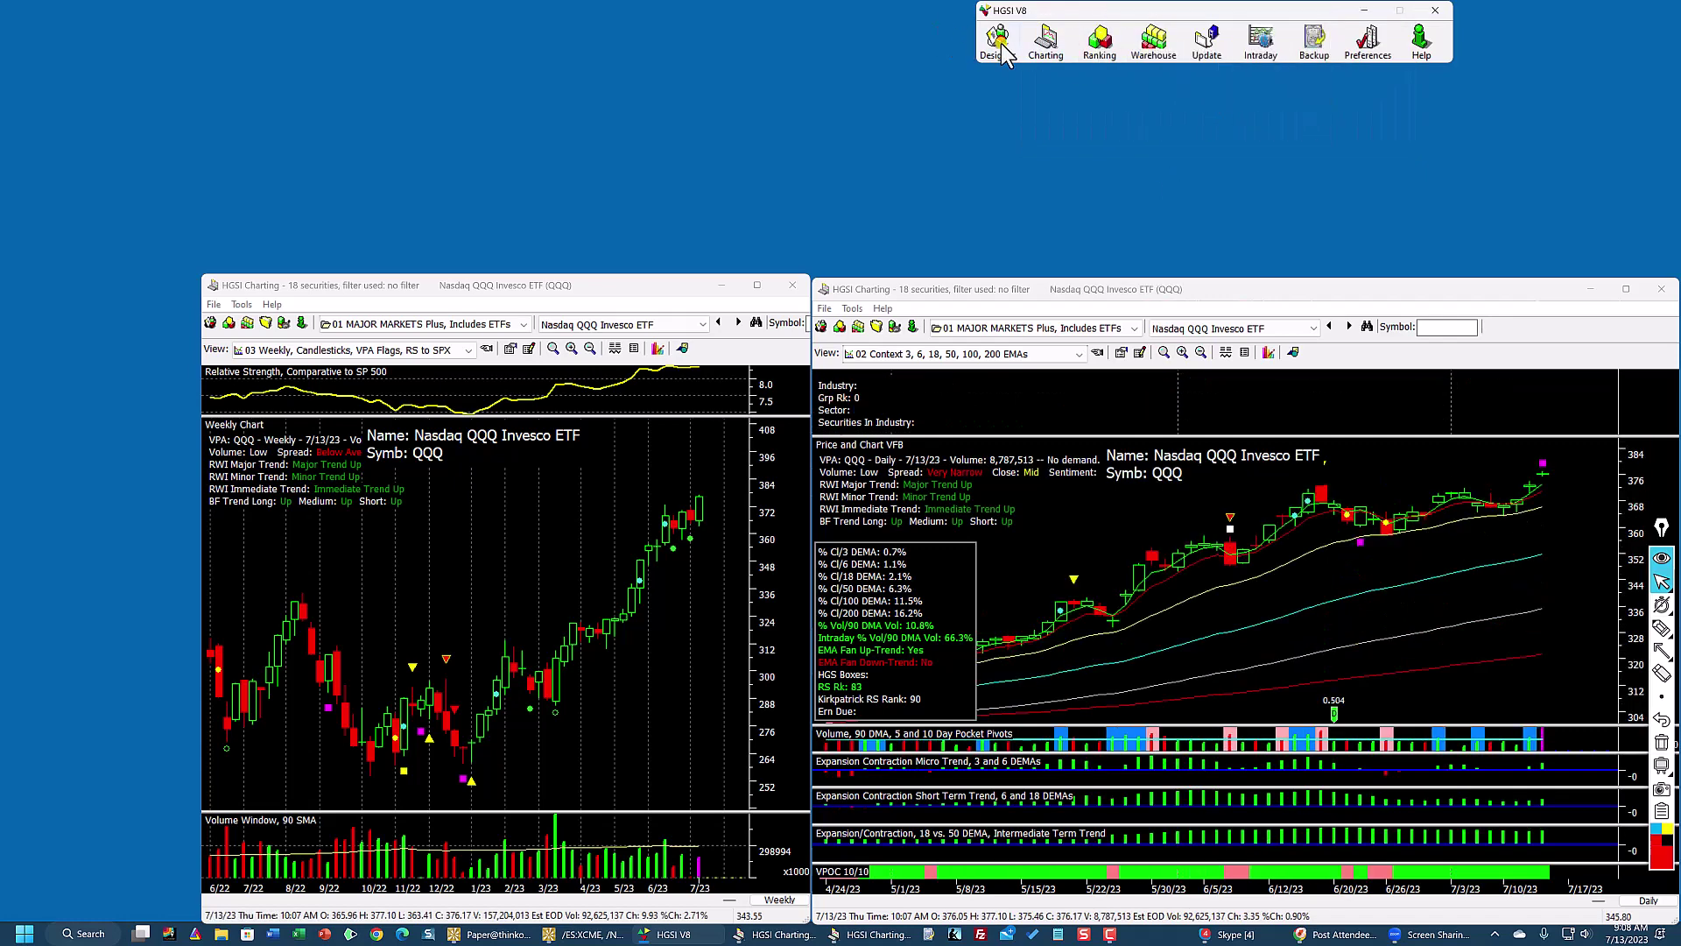
Step: Open the Designer, expand the Market Analysis User Groups, and select the 04 HGSI Major Indexes, Industries & Sectors group
click(999, 44)
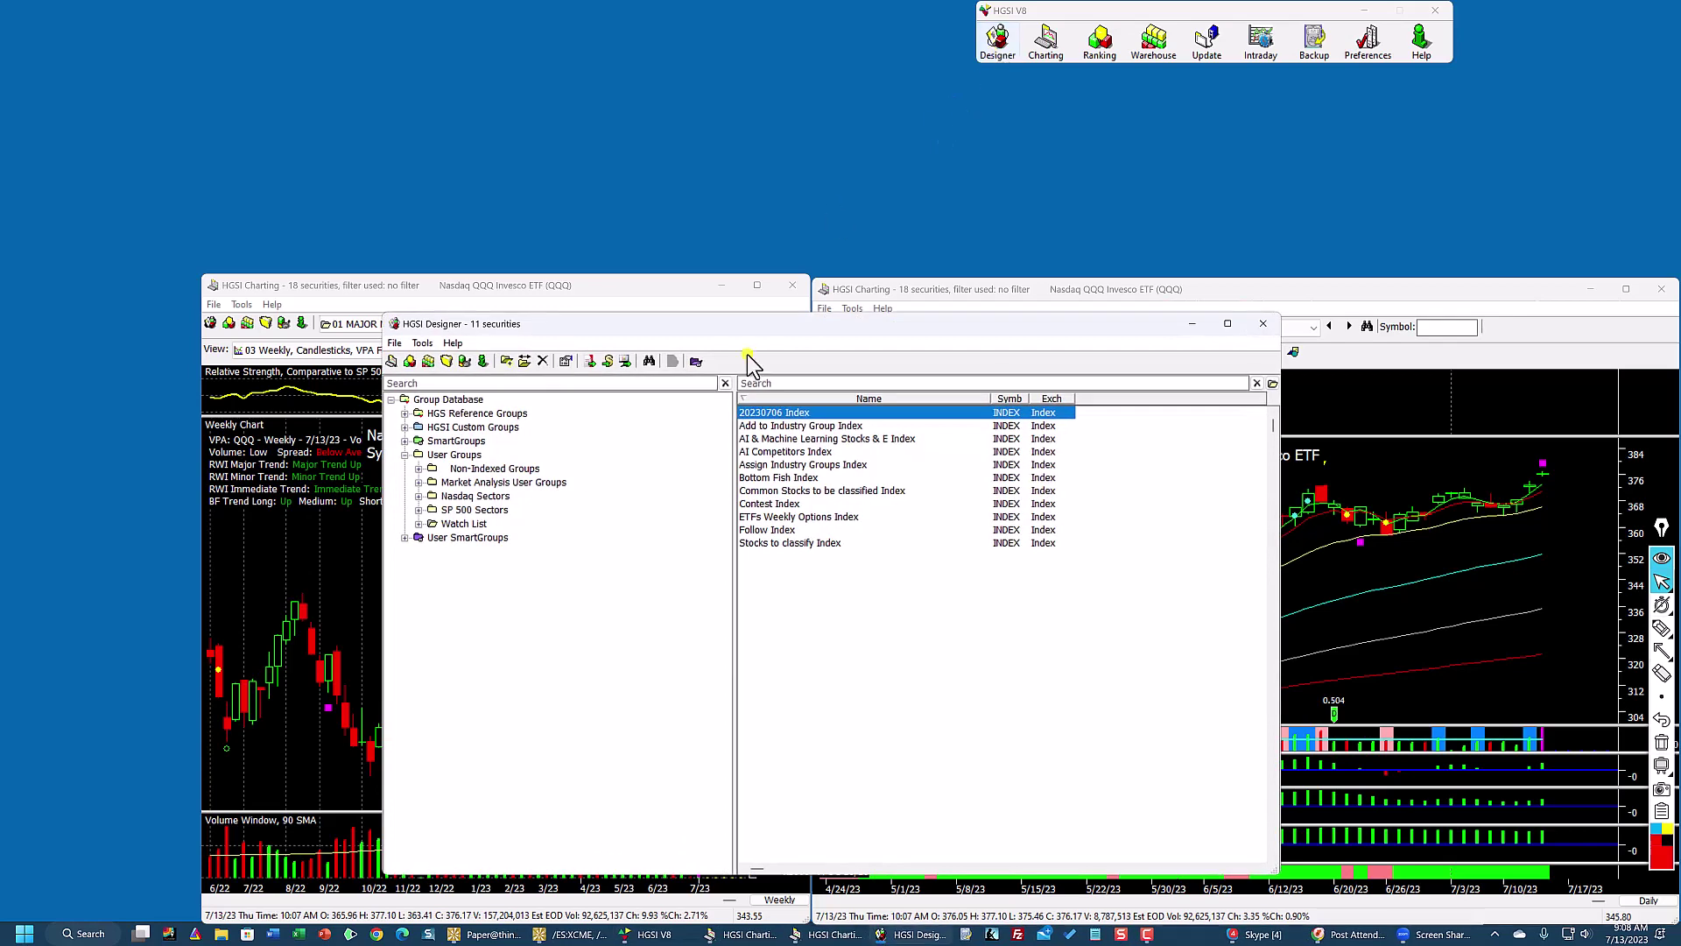
double_click(435, 484)
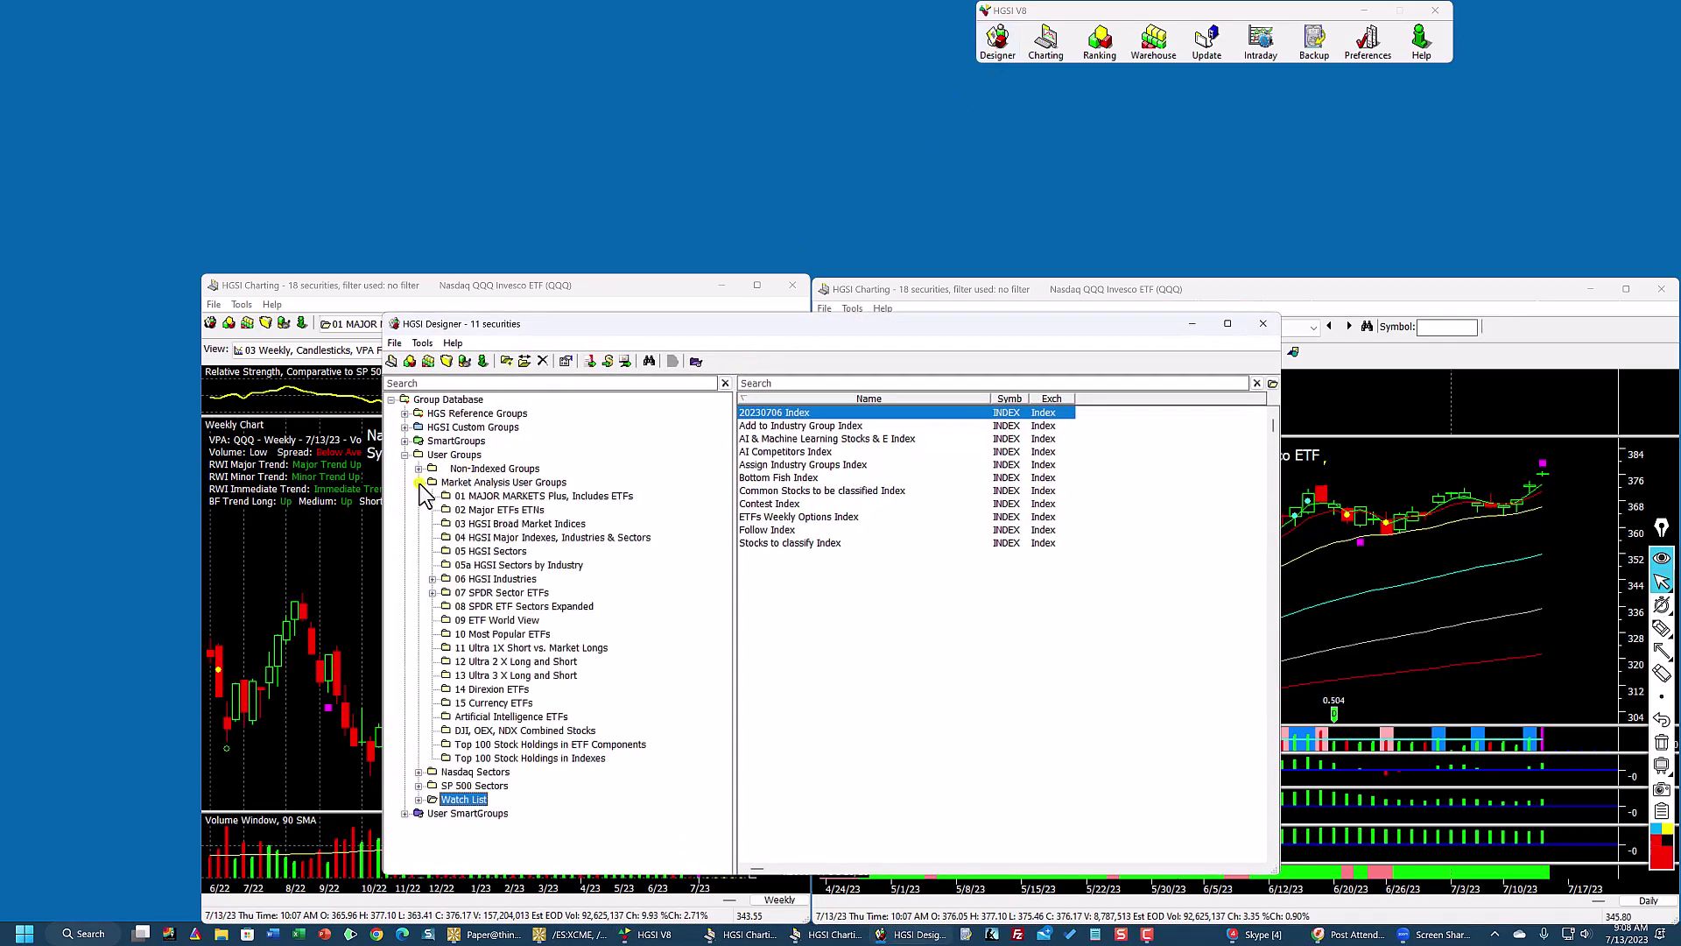
drag(612, 330, 532, 163)
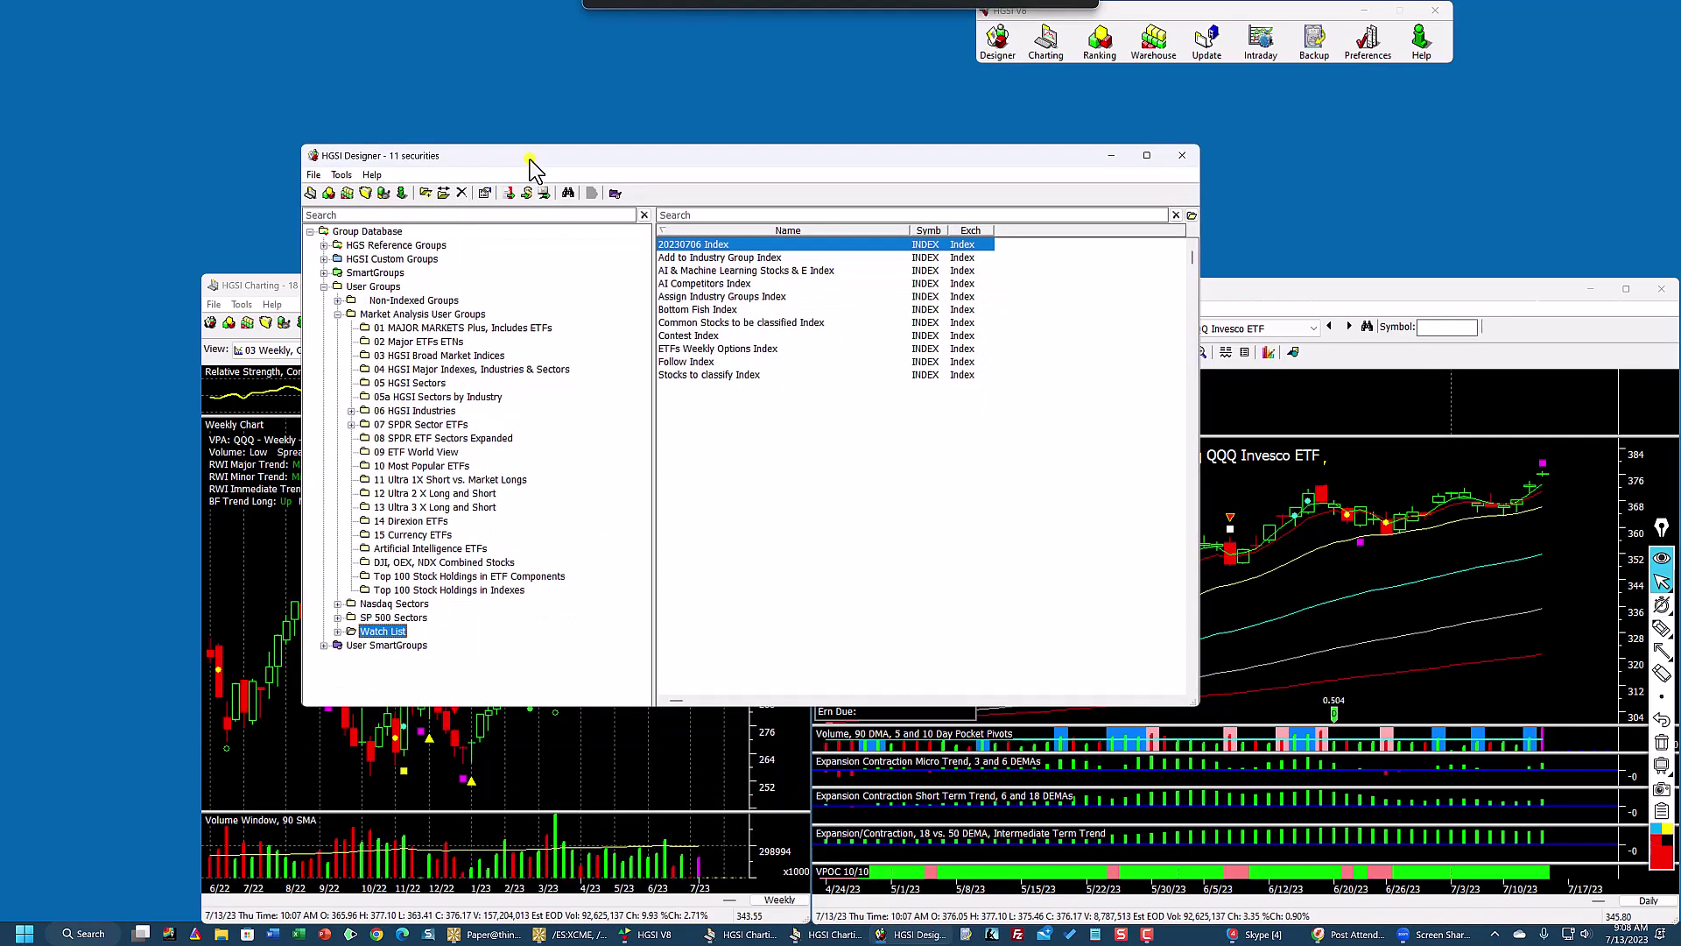
click(500, 372)
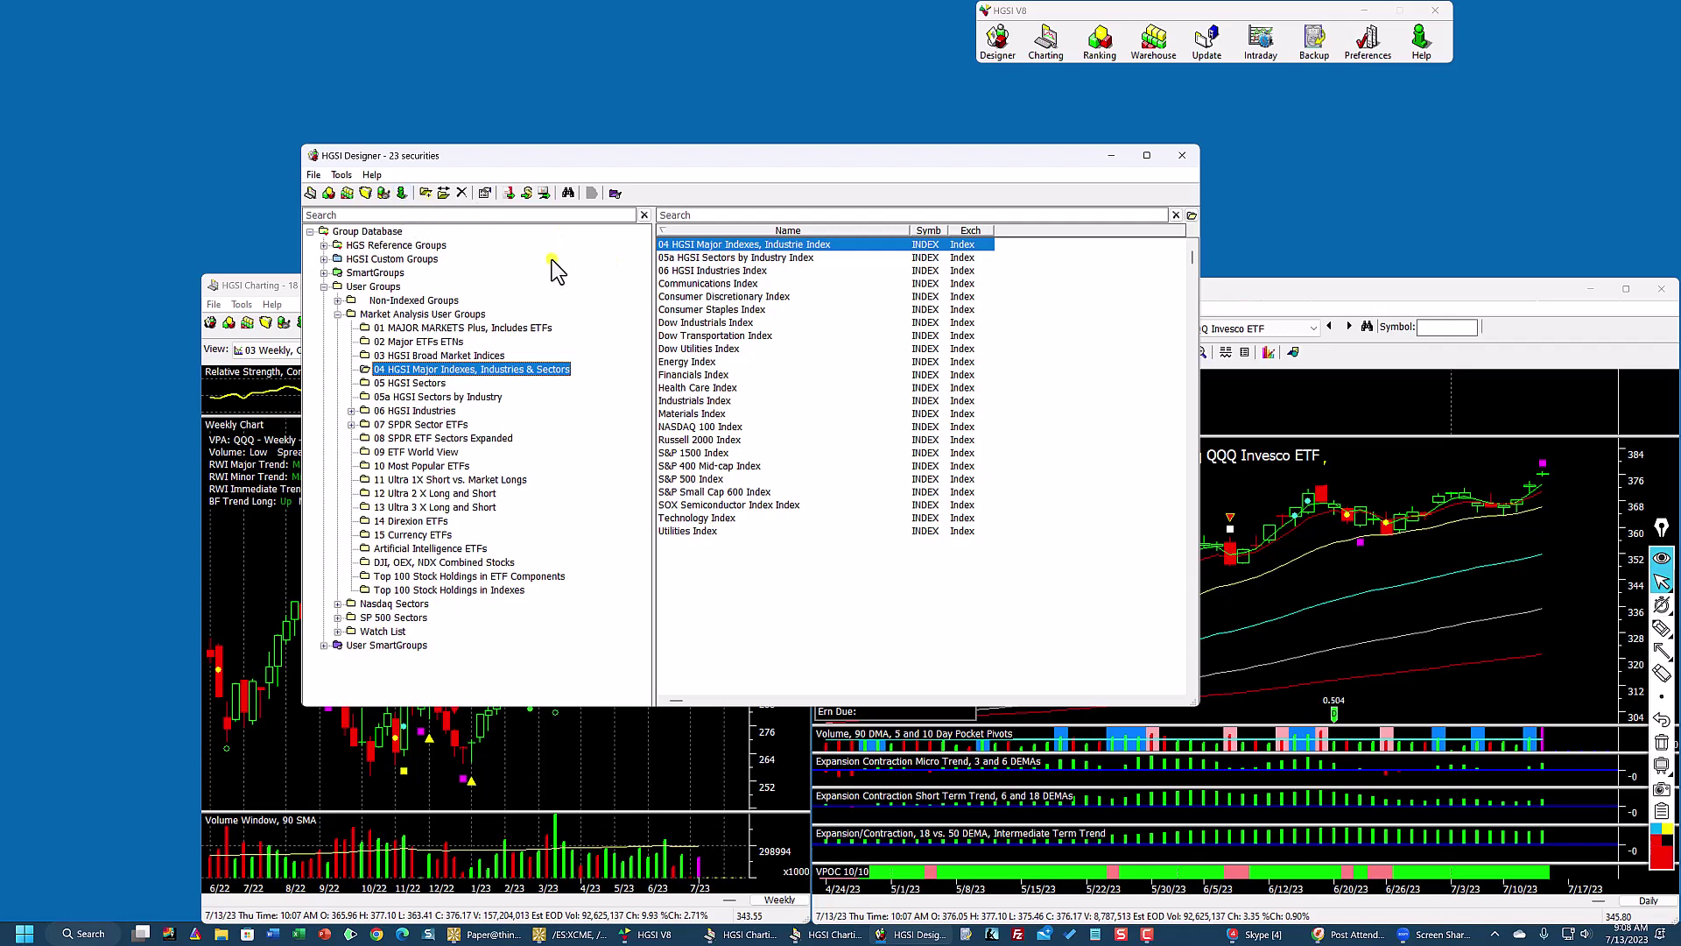
click(430, 370)
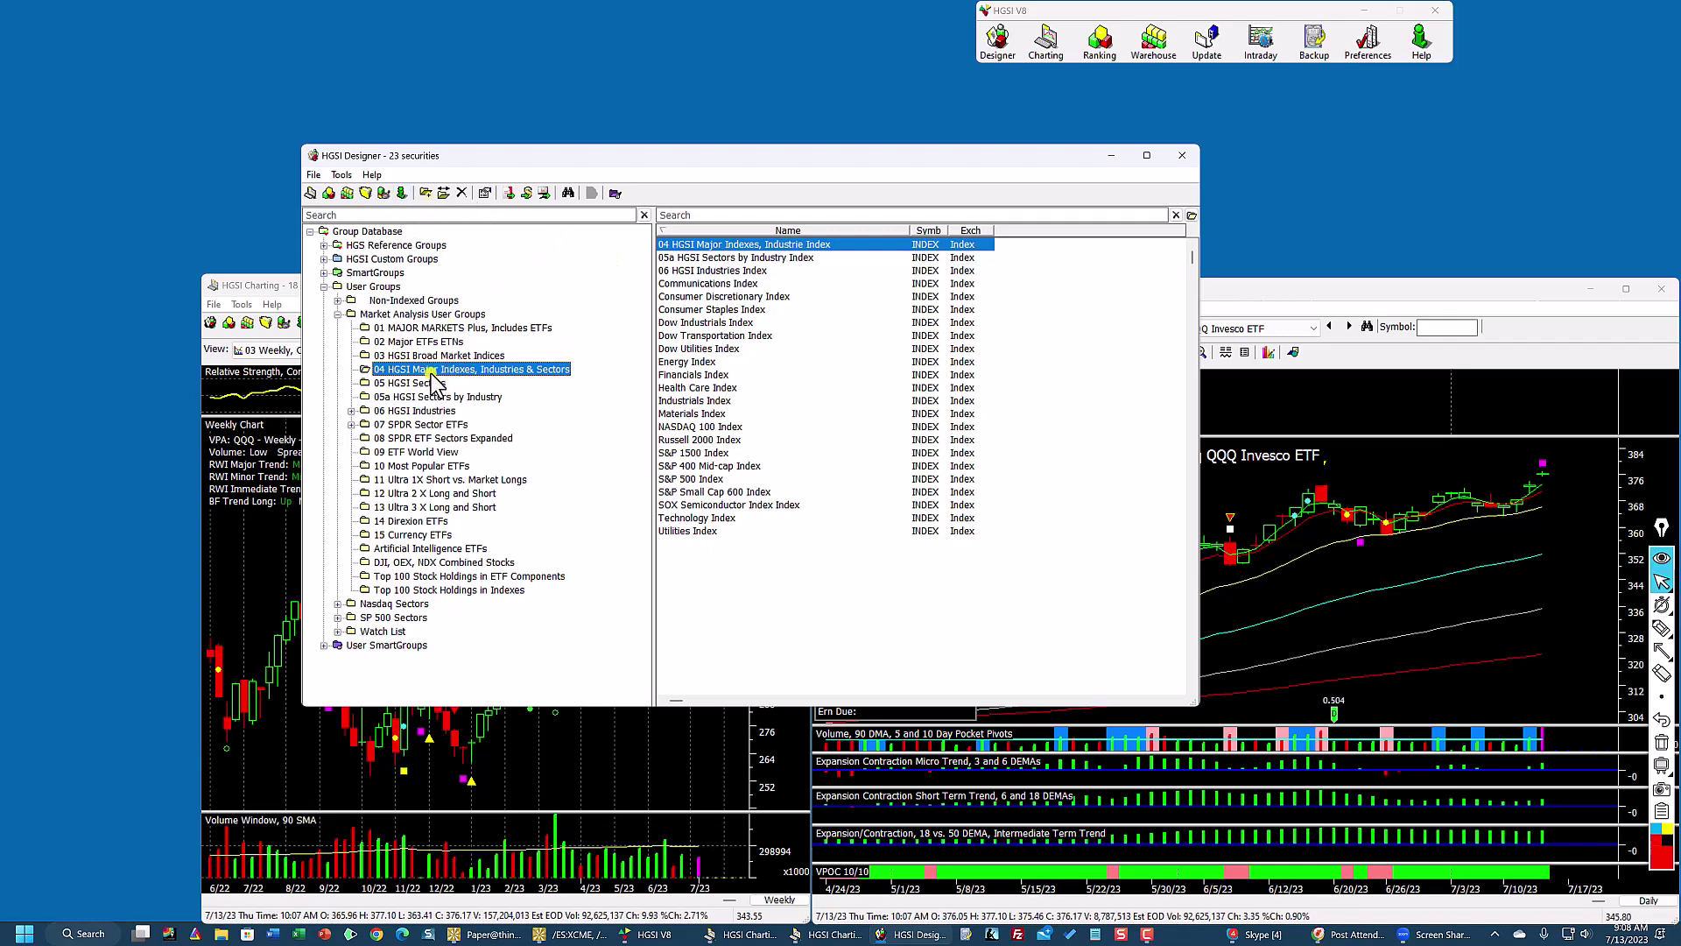
Step: Rebuild the indexes in the 04 HGSI Major Indexes, Industries & Sectors group and rebuild the user SmartGroups
click(341, 174)
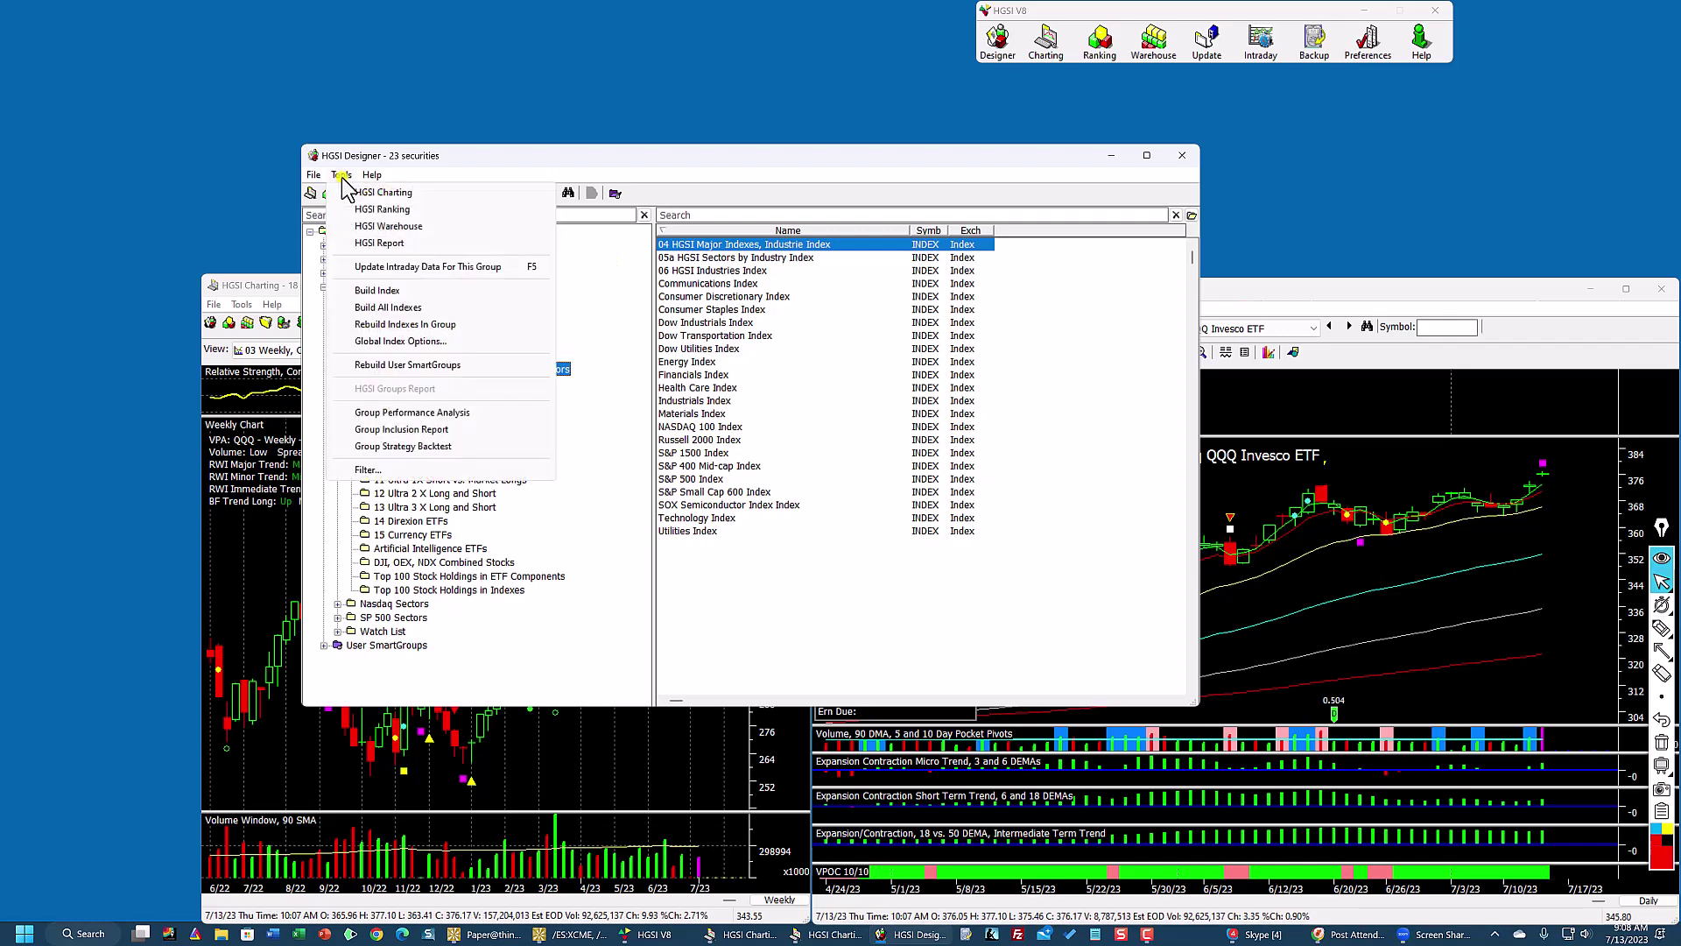
click(390, 325)
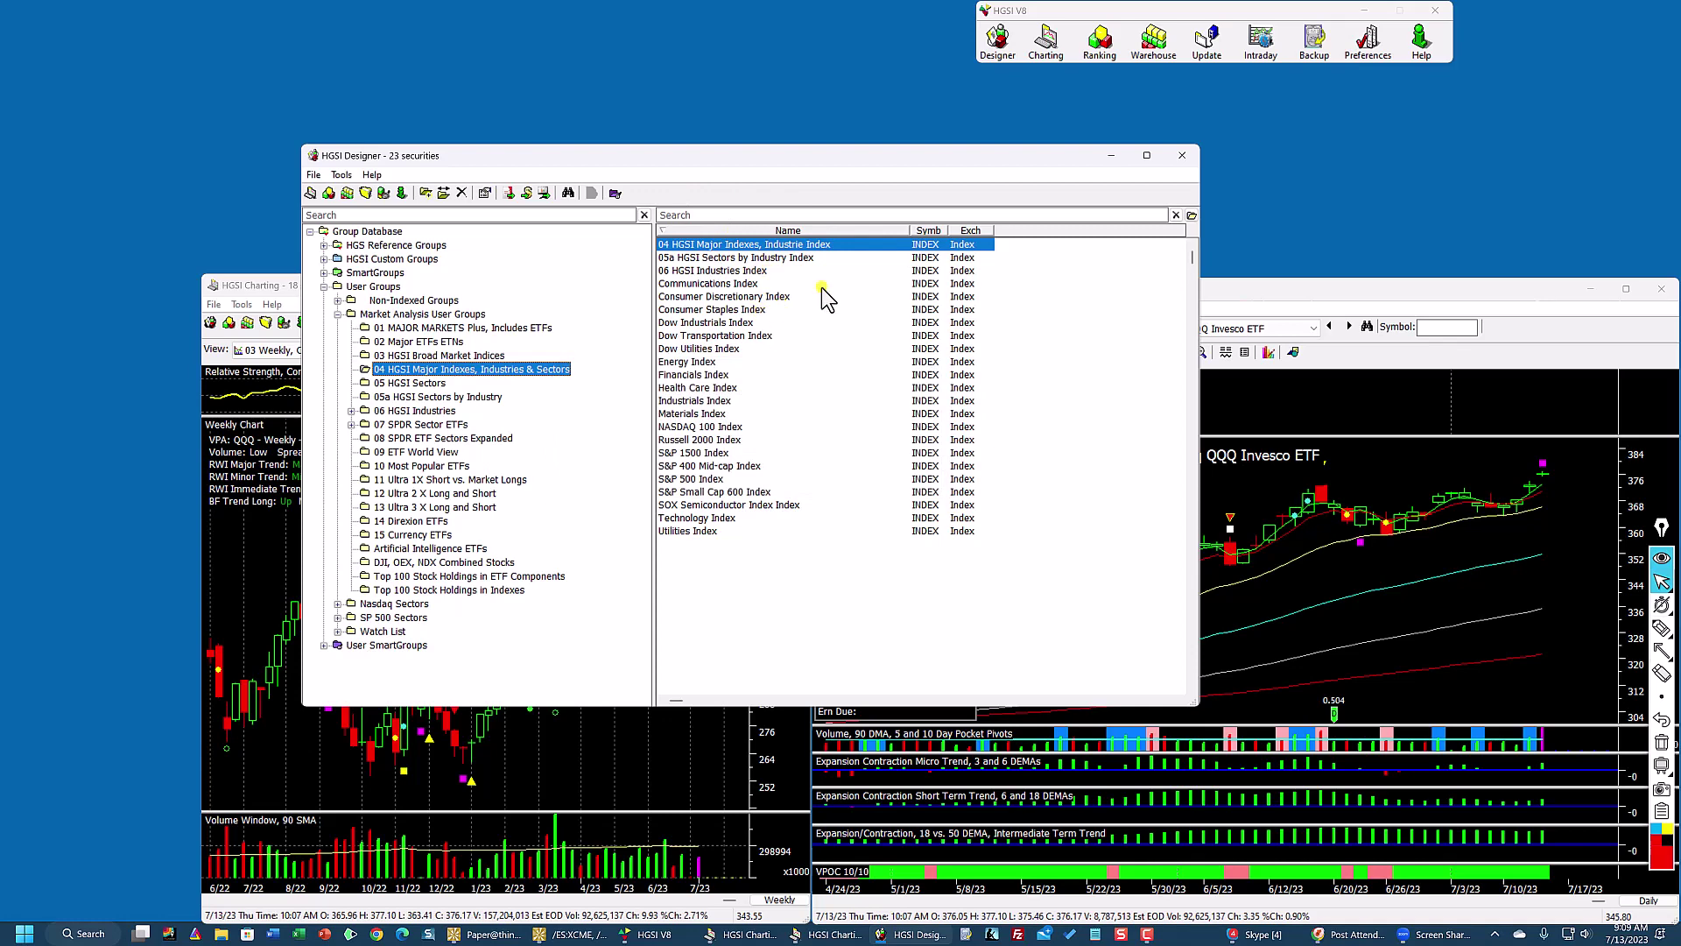
click(342, 175)
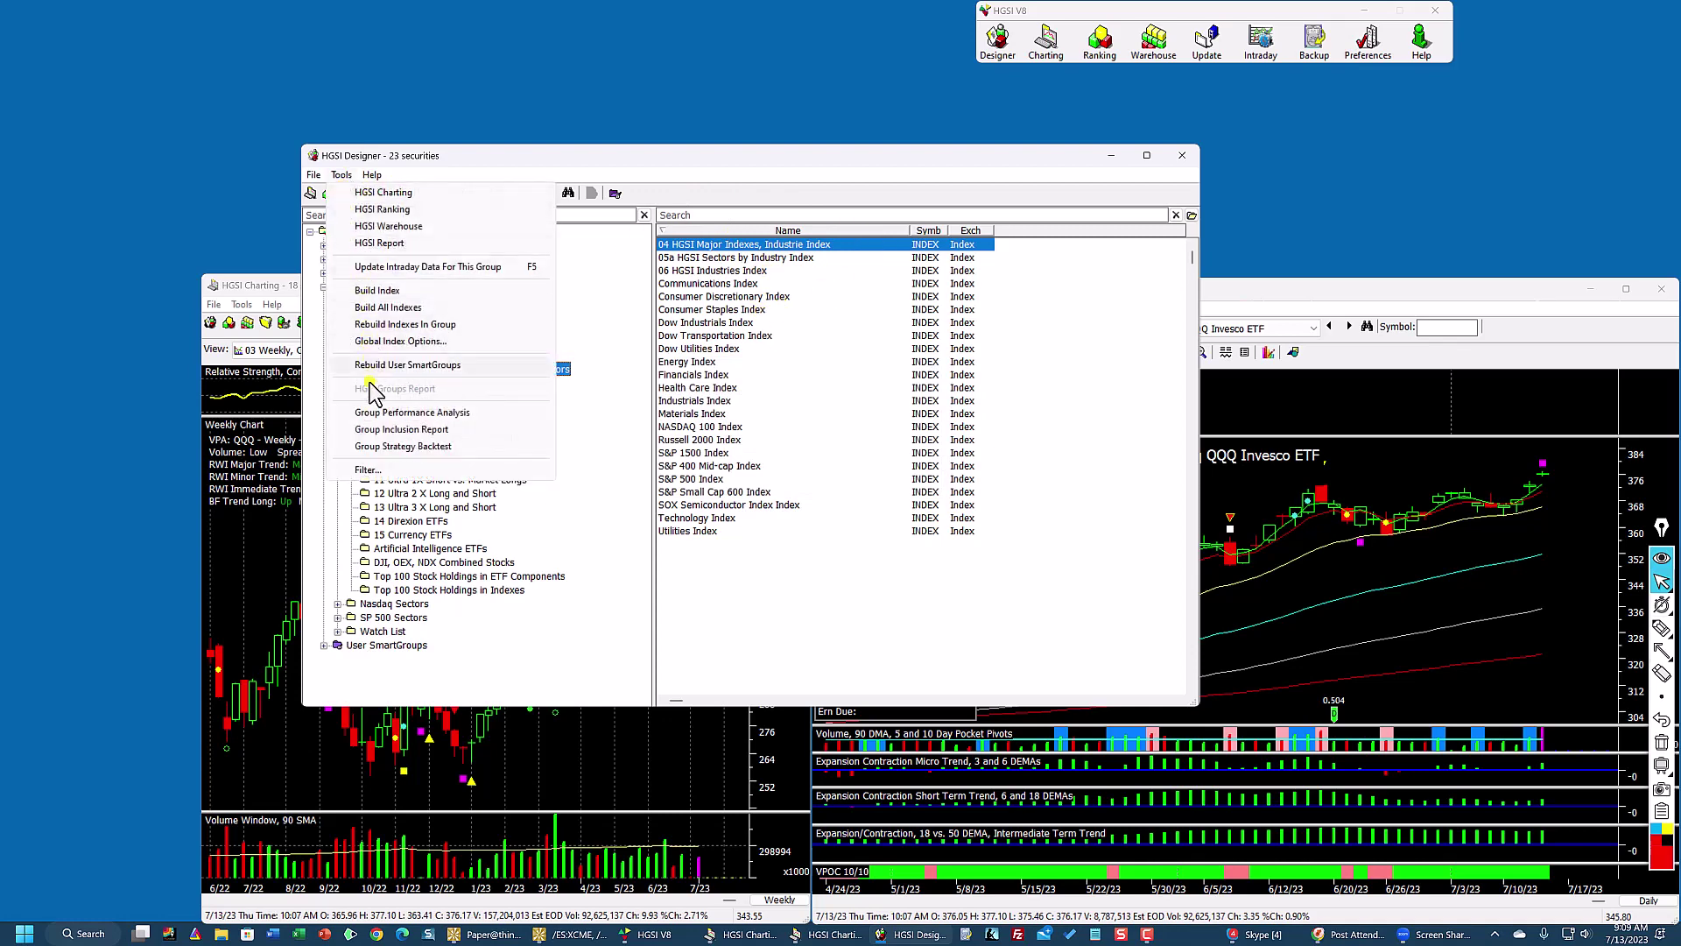
click(394, 366)
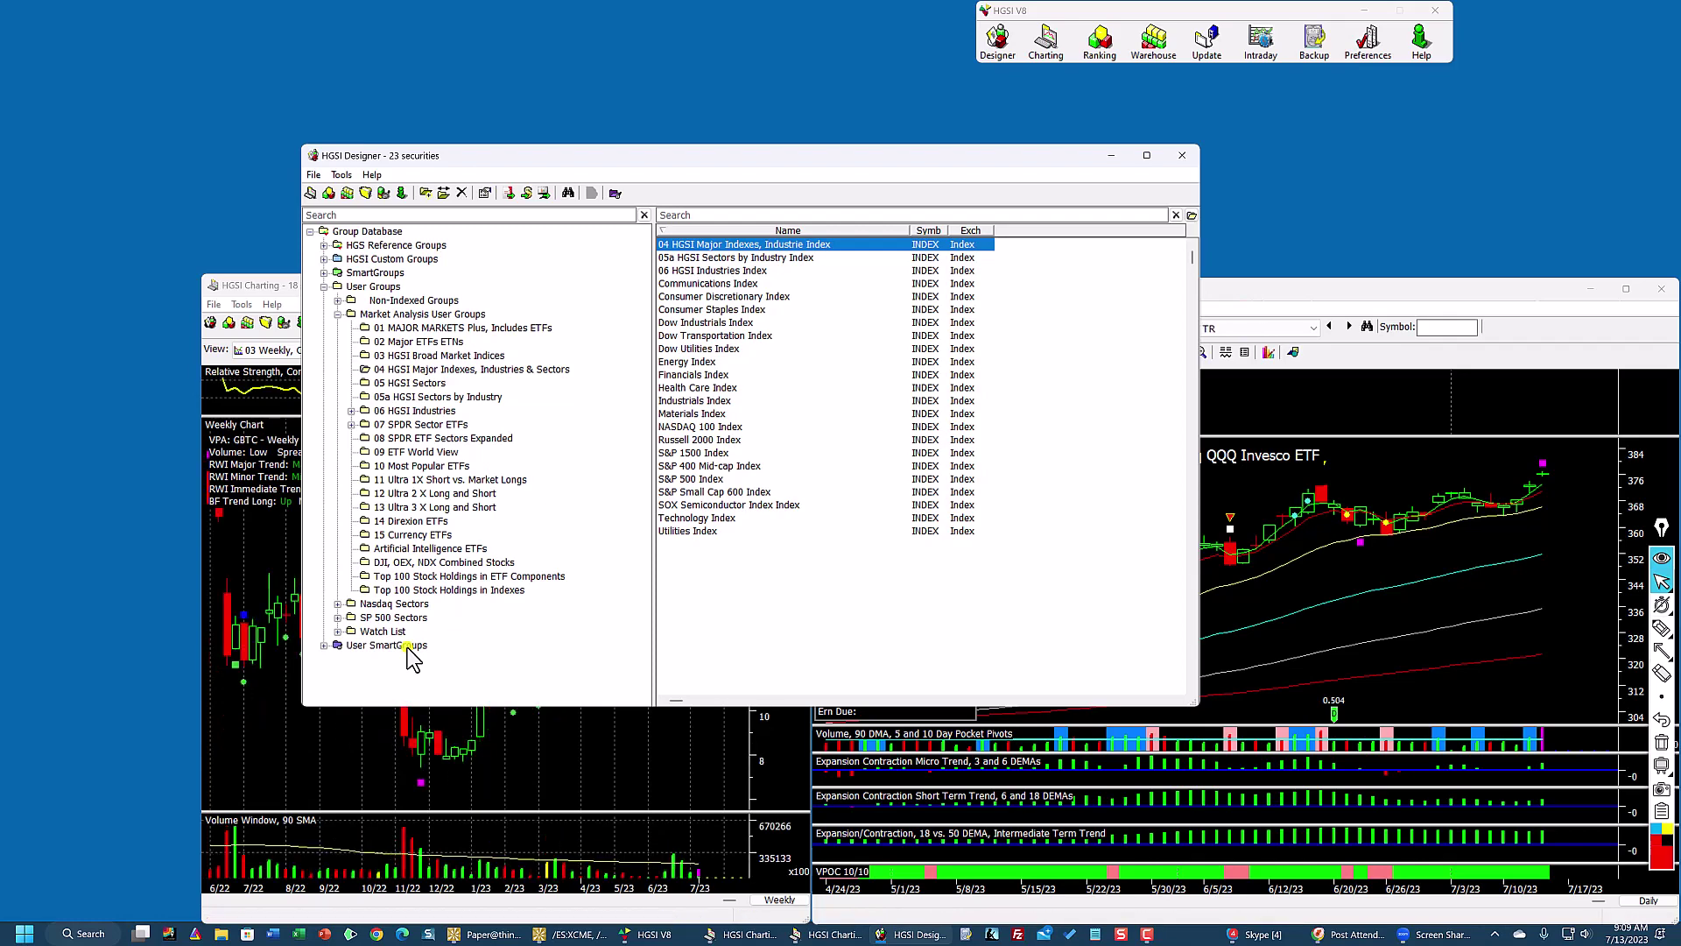
Step: Open the major indexes group in the warehouse, enlarge the window, and close the quick pick list of warehouse views
click(775, 362)
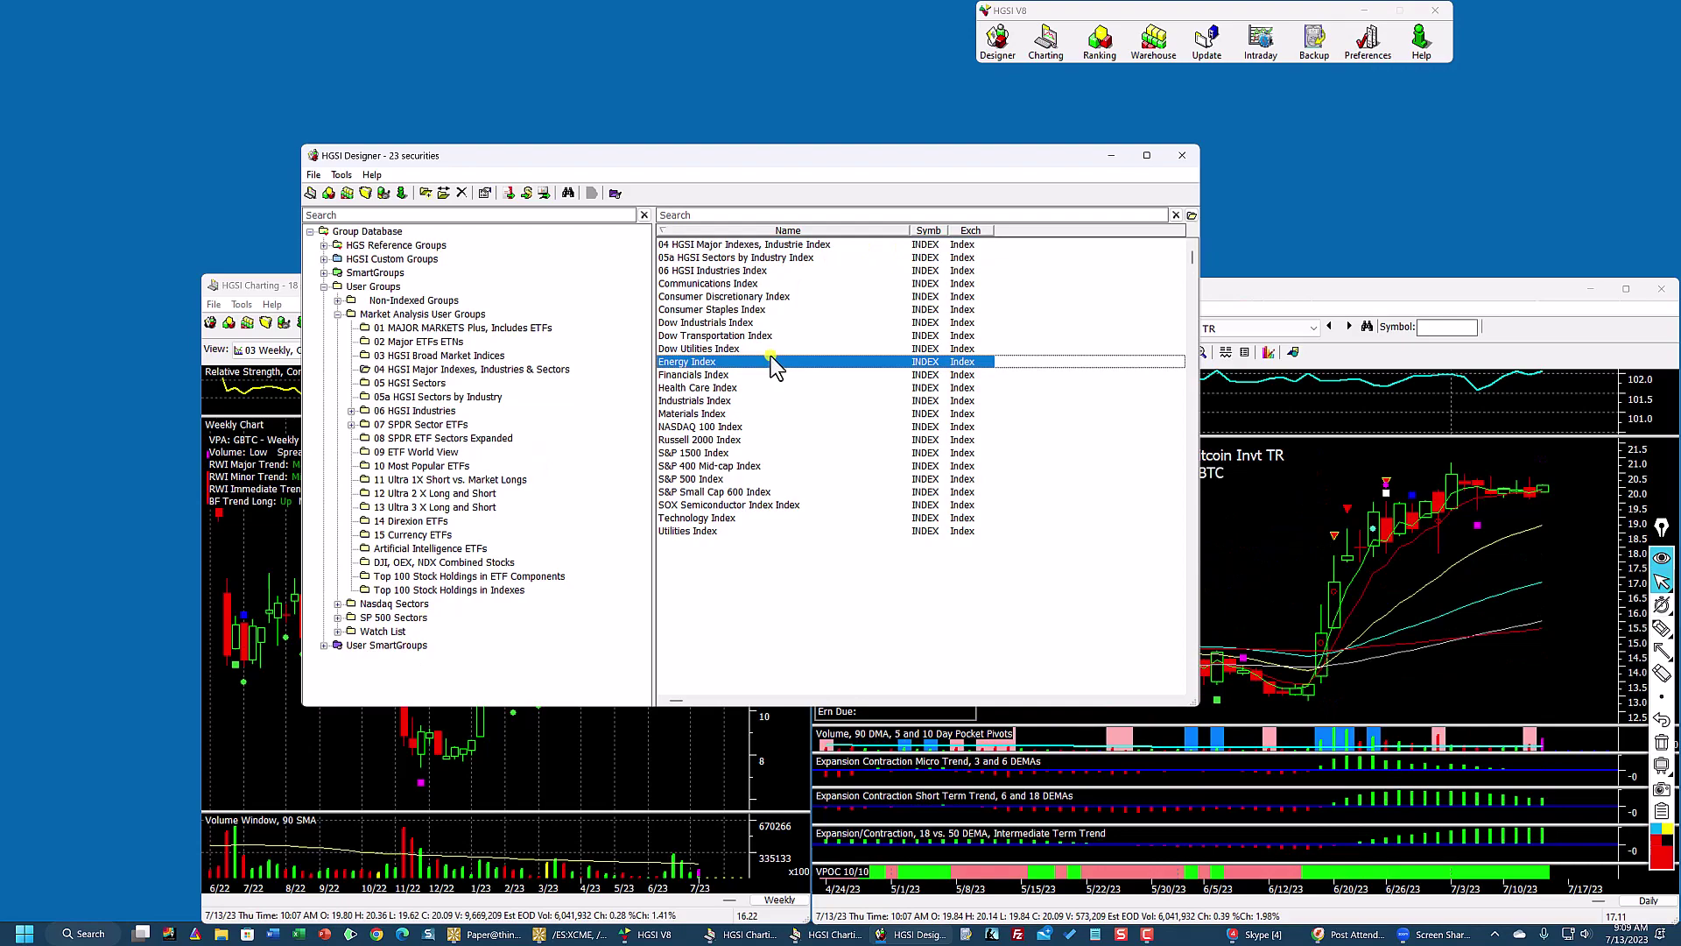
click(347, 194)
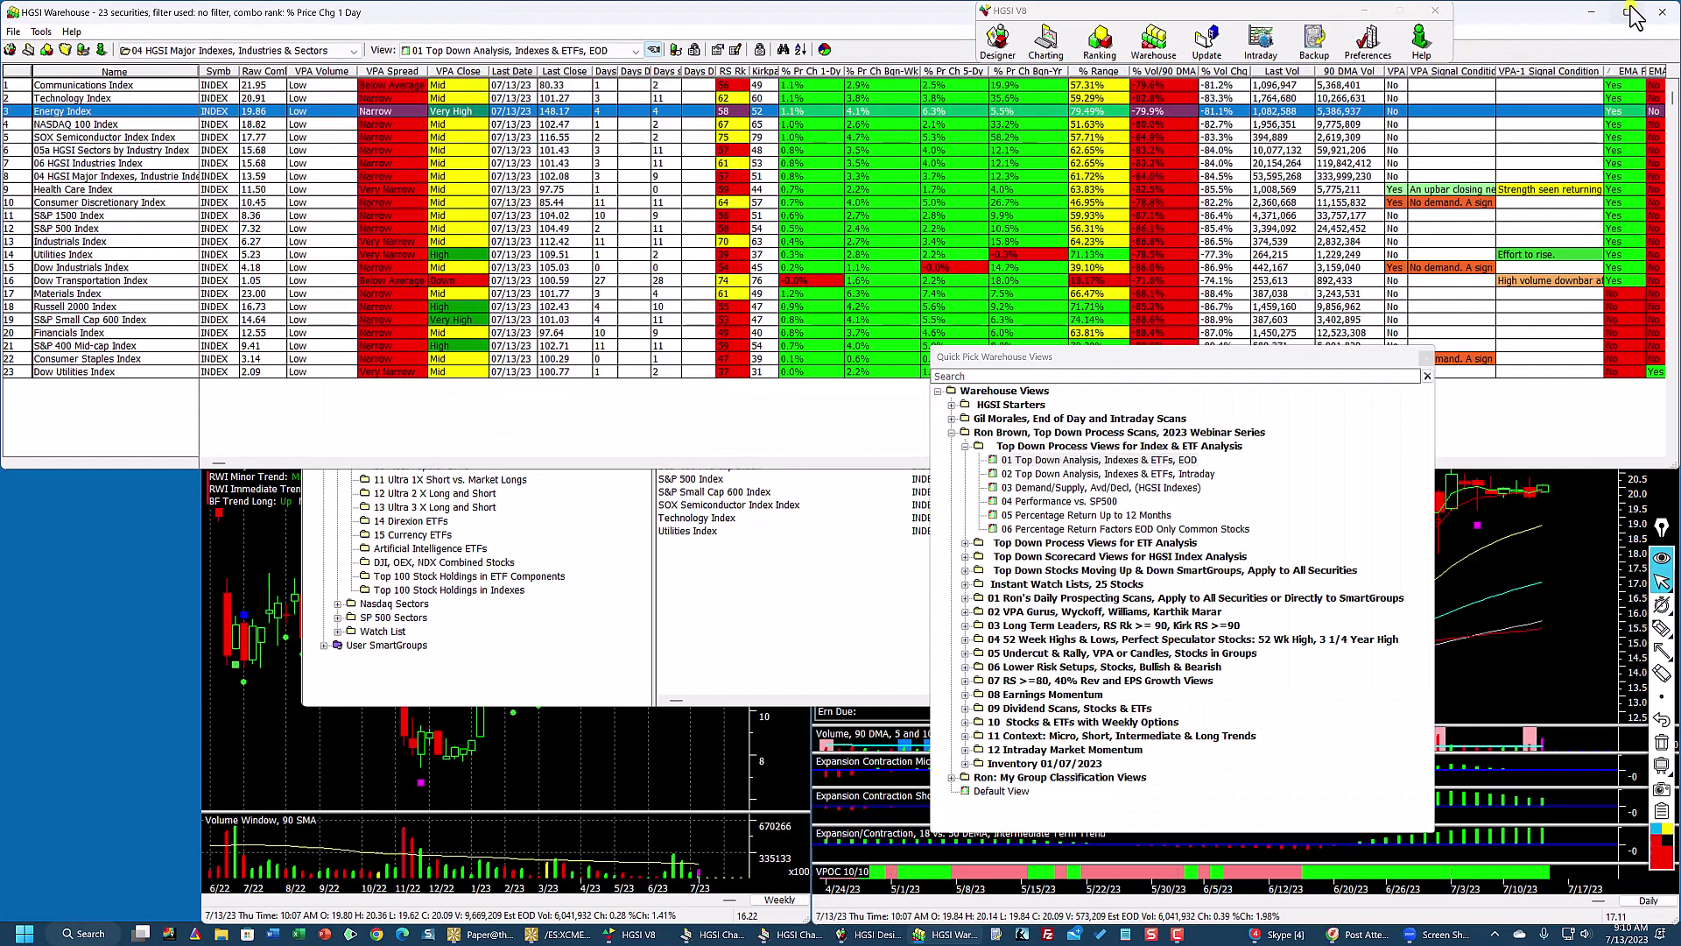
click(1630, 14)
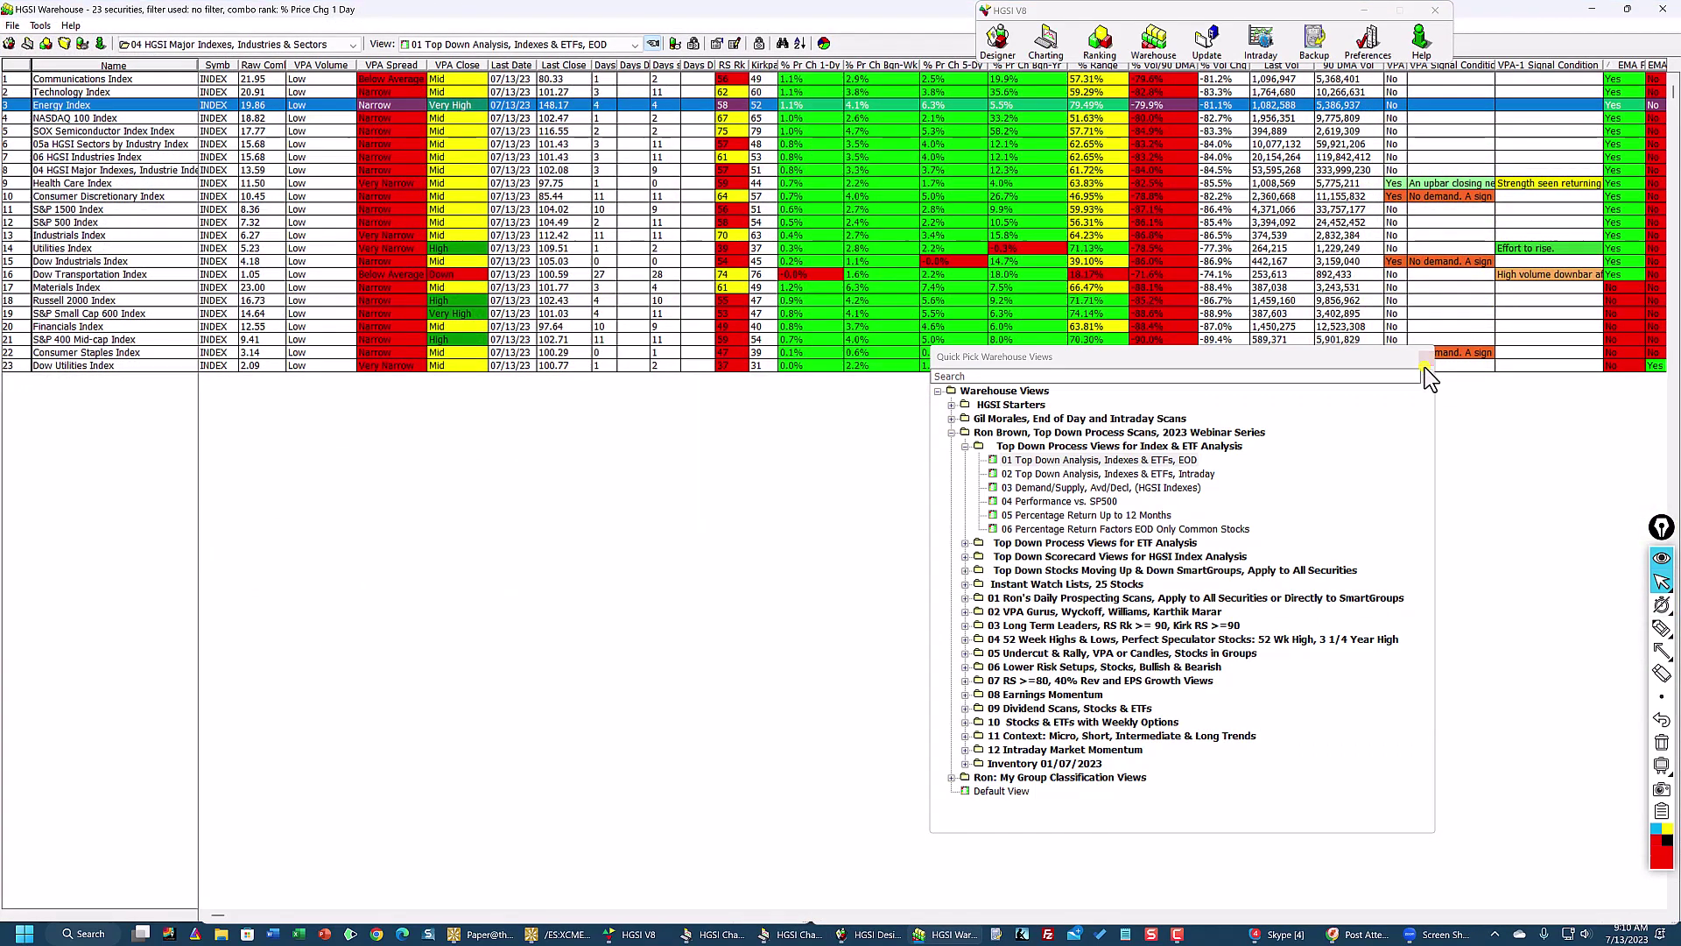
click(1428, 376)
click(565, 81)
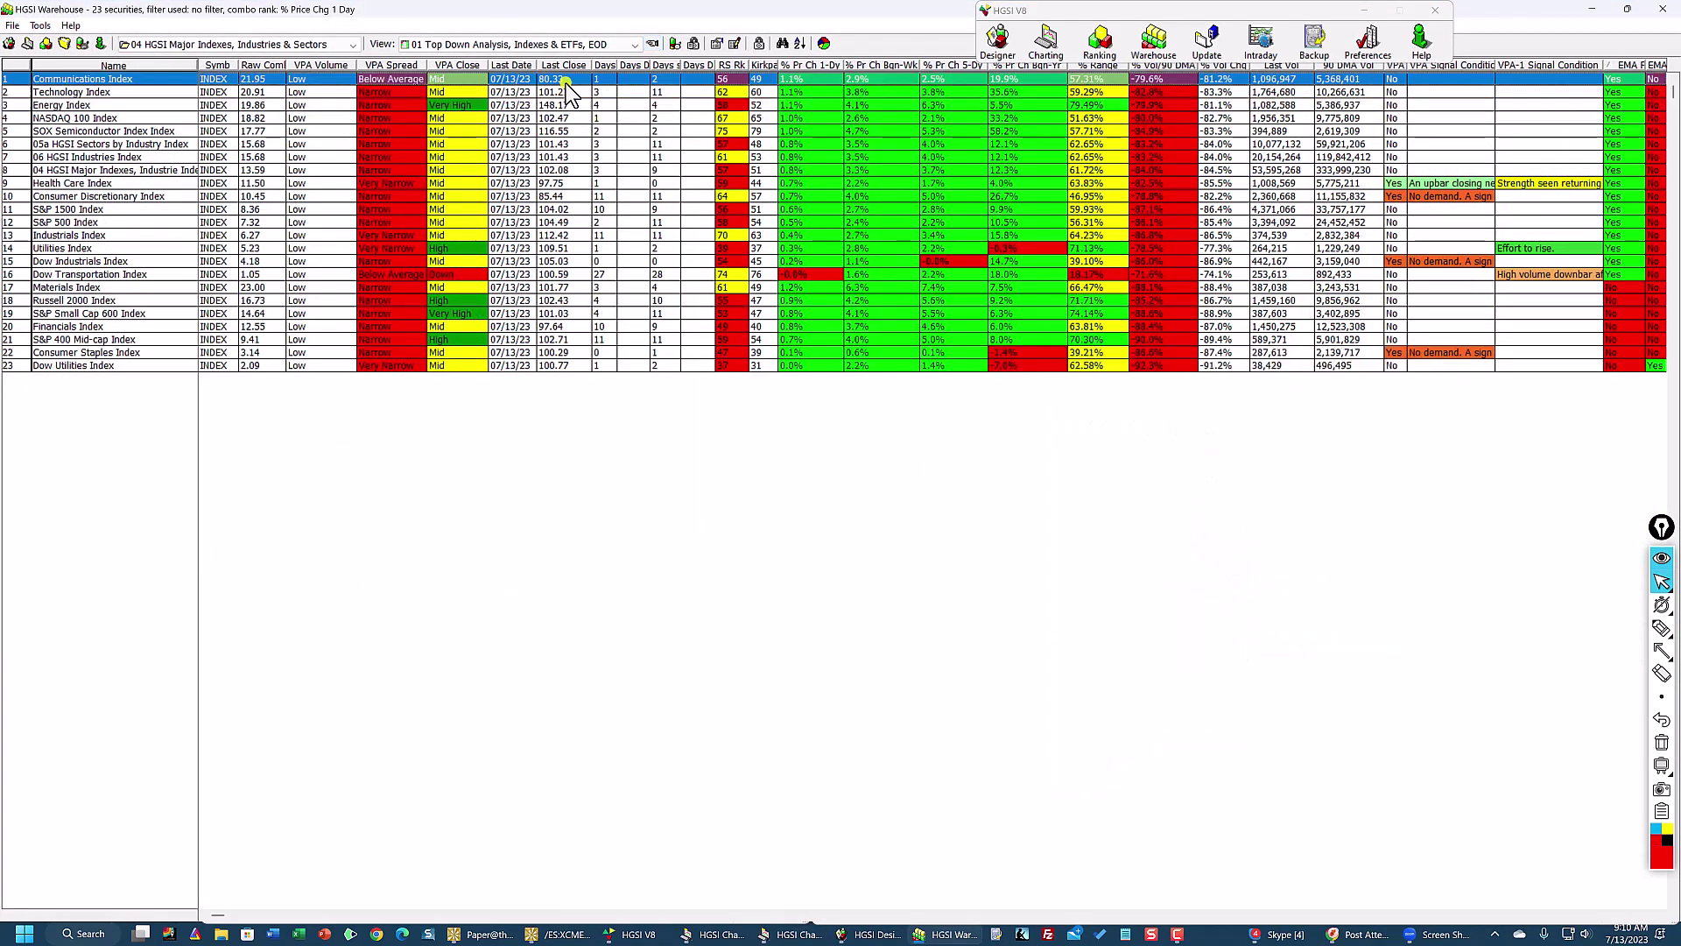
Step: Sort the warehouse indexes by their raw combo rank and restore the window to its smaller size
click(260, 67)
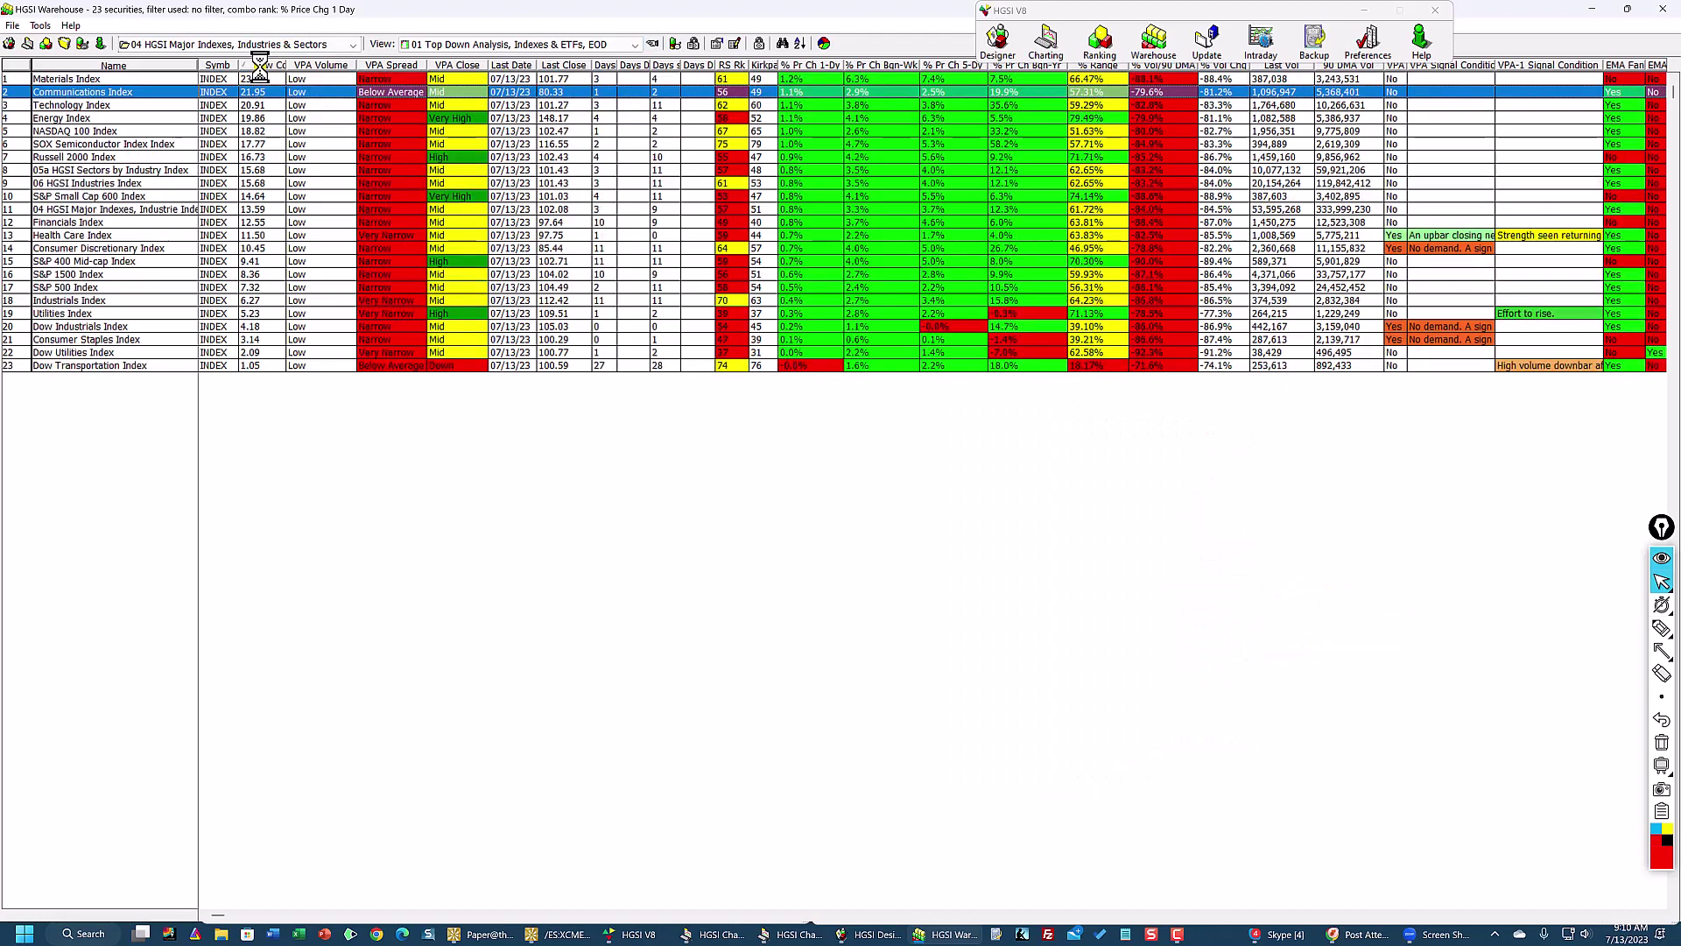
double_click(269, 16)
drag(270, 15, 274, 14)
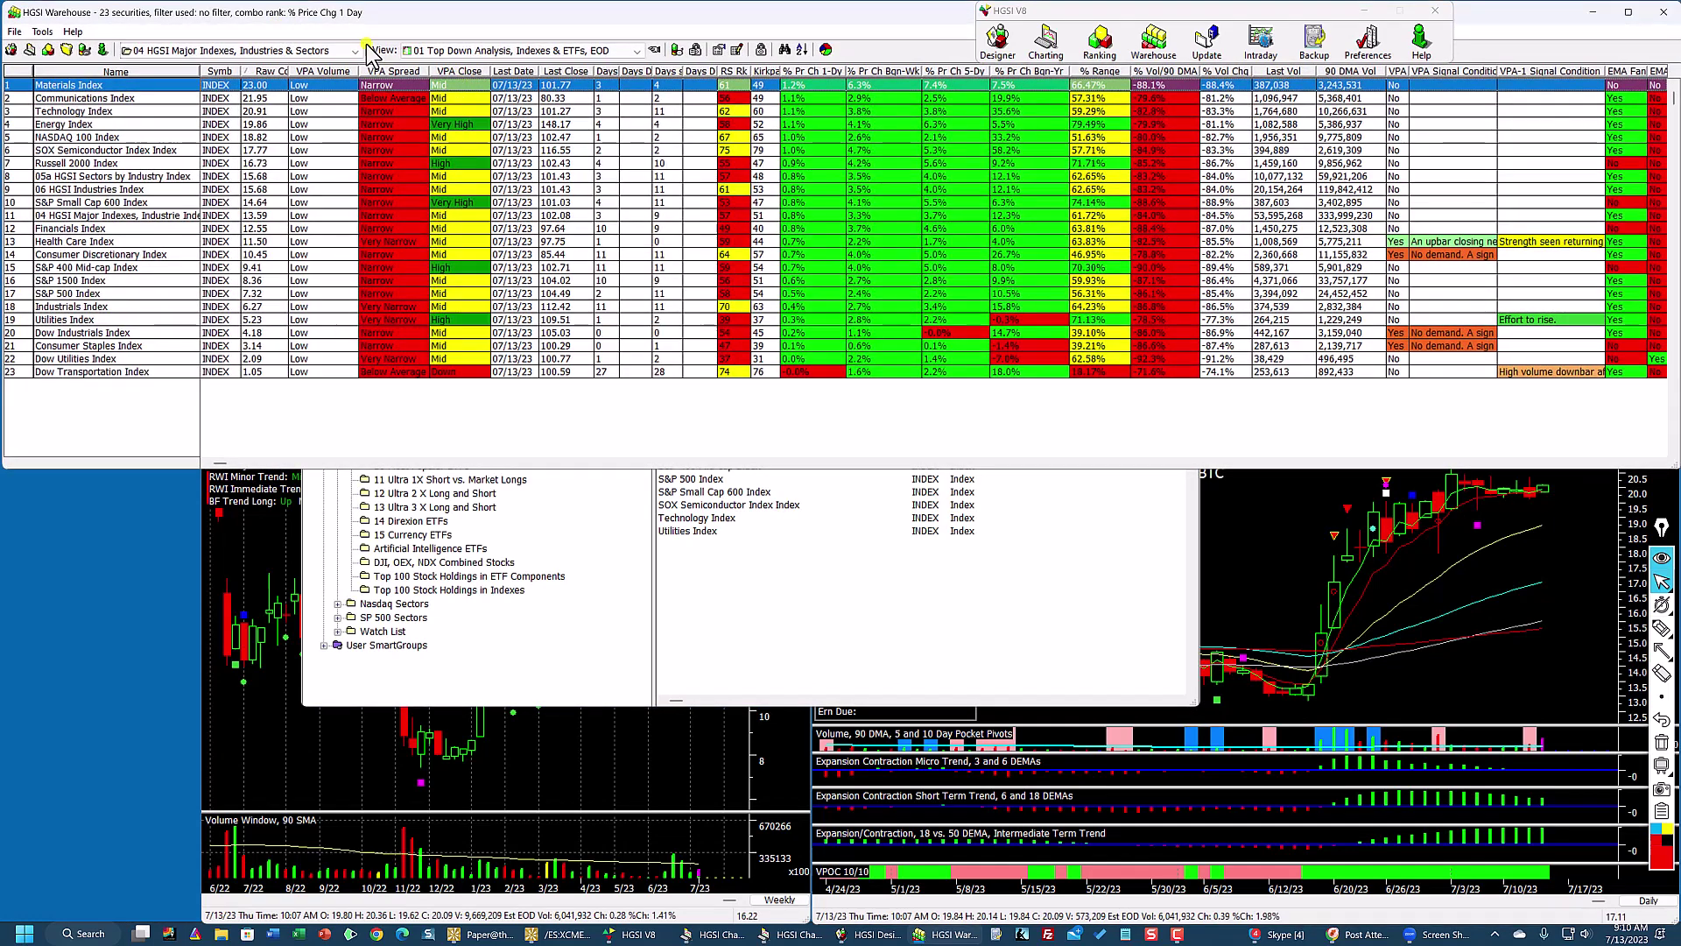
Step: Examine the last dates and rankings of the Materials, Communications and Technology indexes at the head of the list
click(583, 86)
click(516, 81)
click(518, 85)
click(176, 79)
click(159, 102)
click(158, 112)
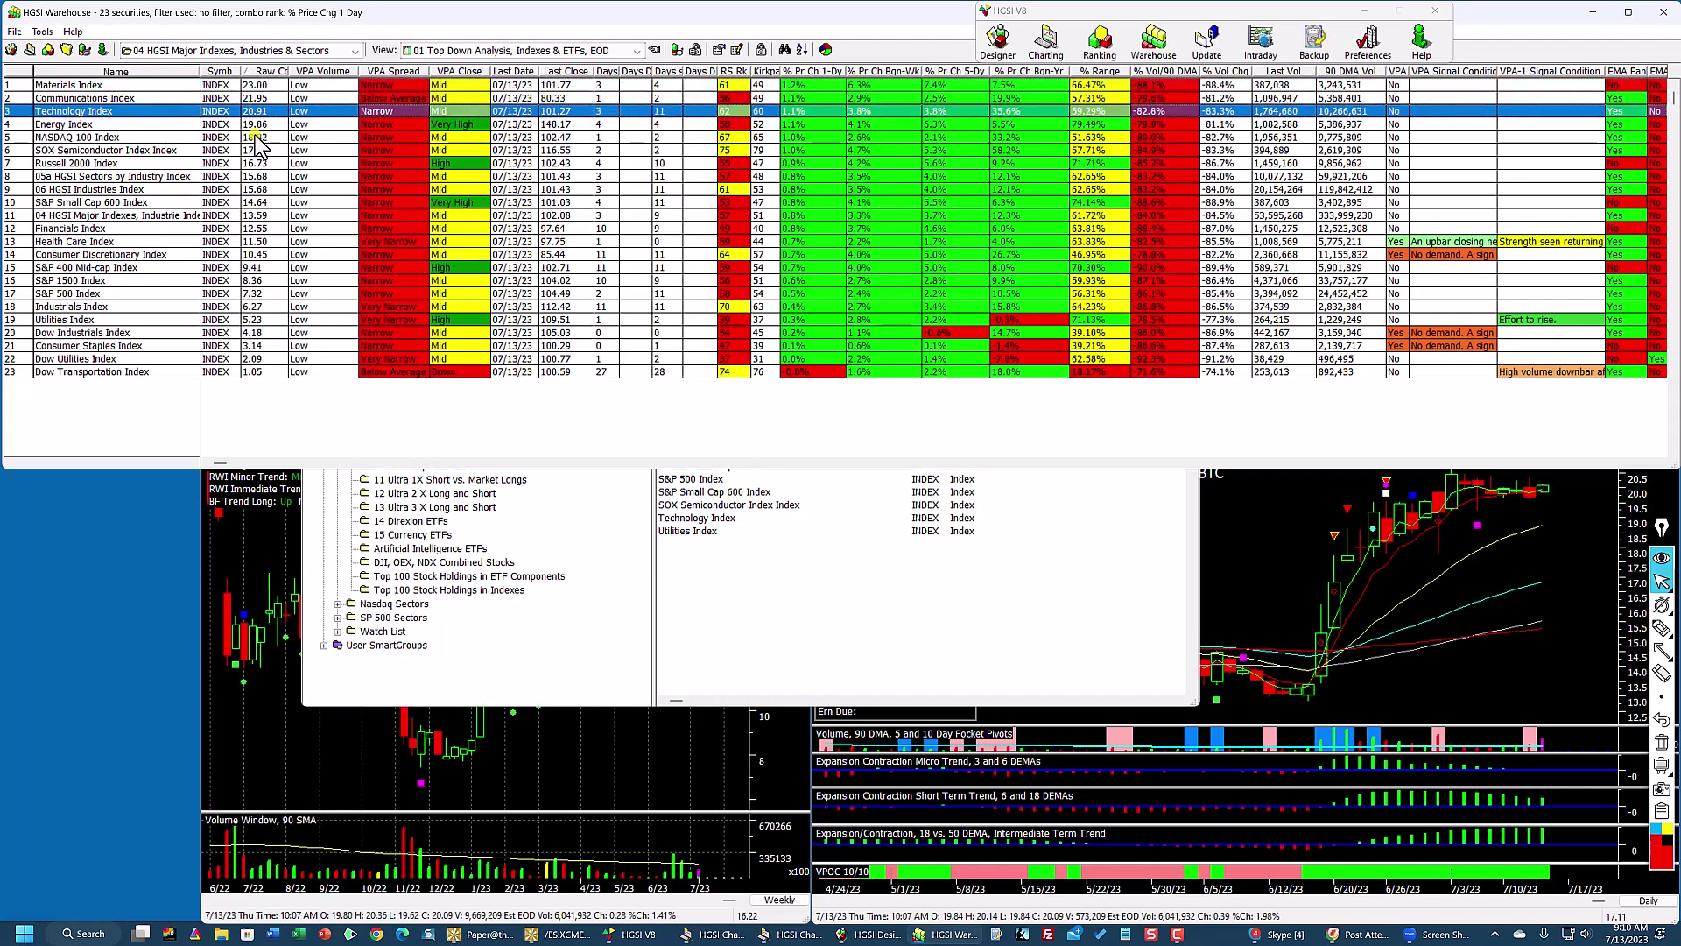
click(179, 94)
click(179, 88)
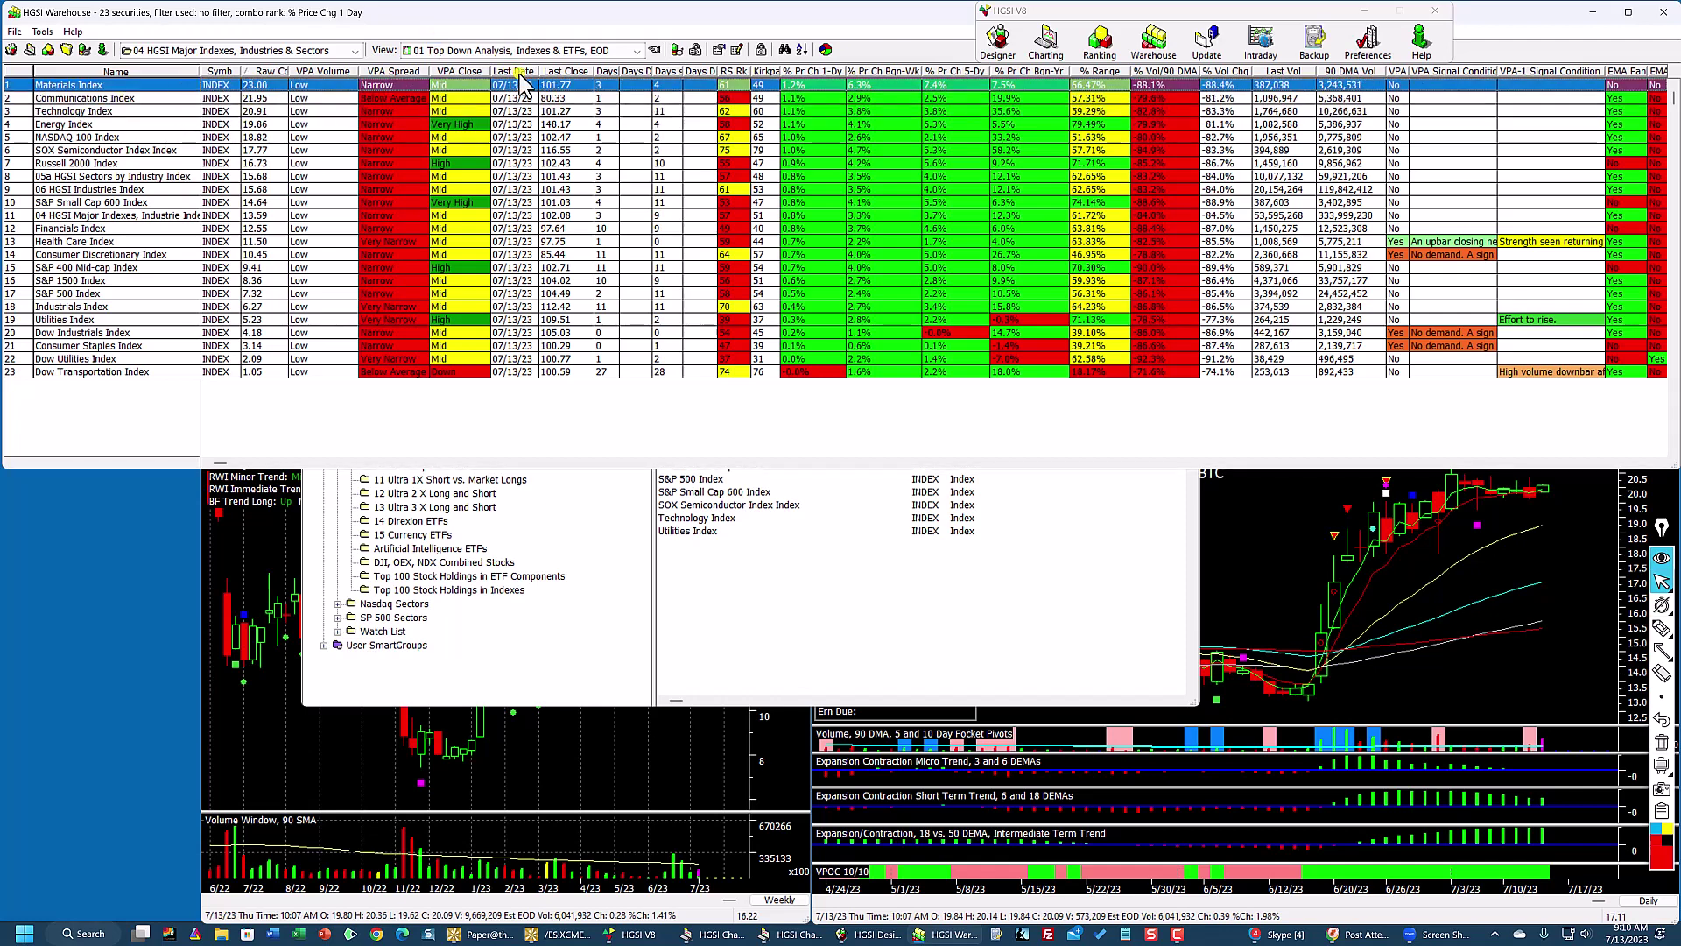
Step: Switch the warehouse to the 03 Demand/Supply, Avd/Decl, (HGSI Indexes) view
click(654, 50)
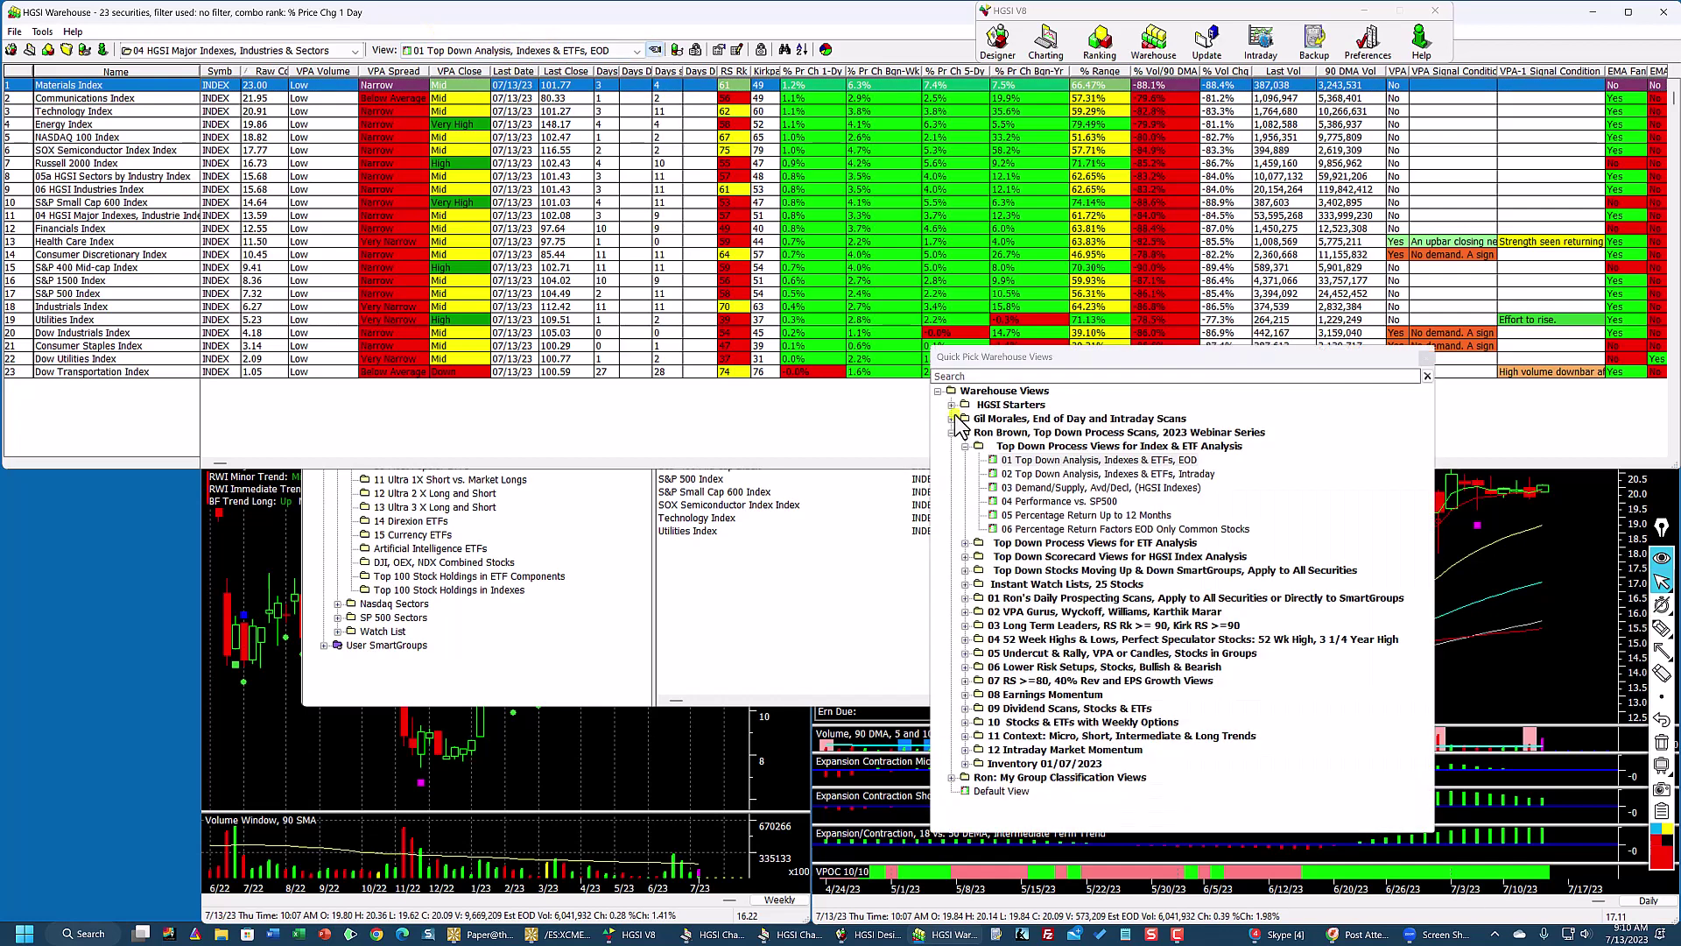
click(1017, 492)
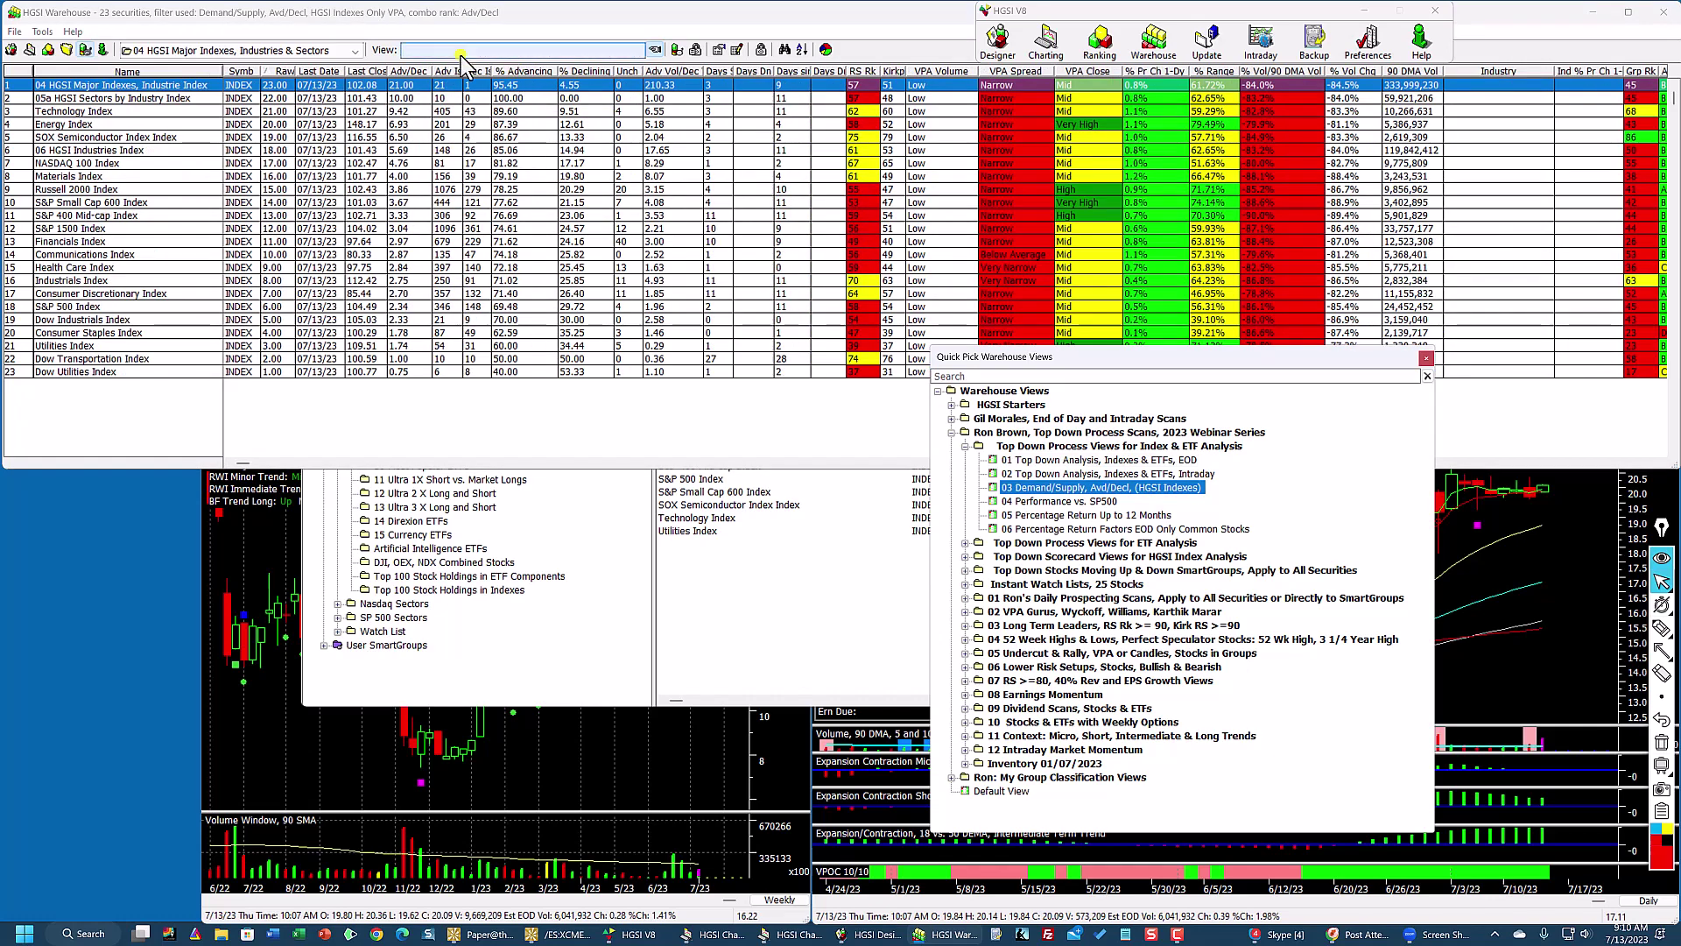
click(413, 23)
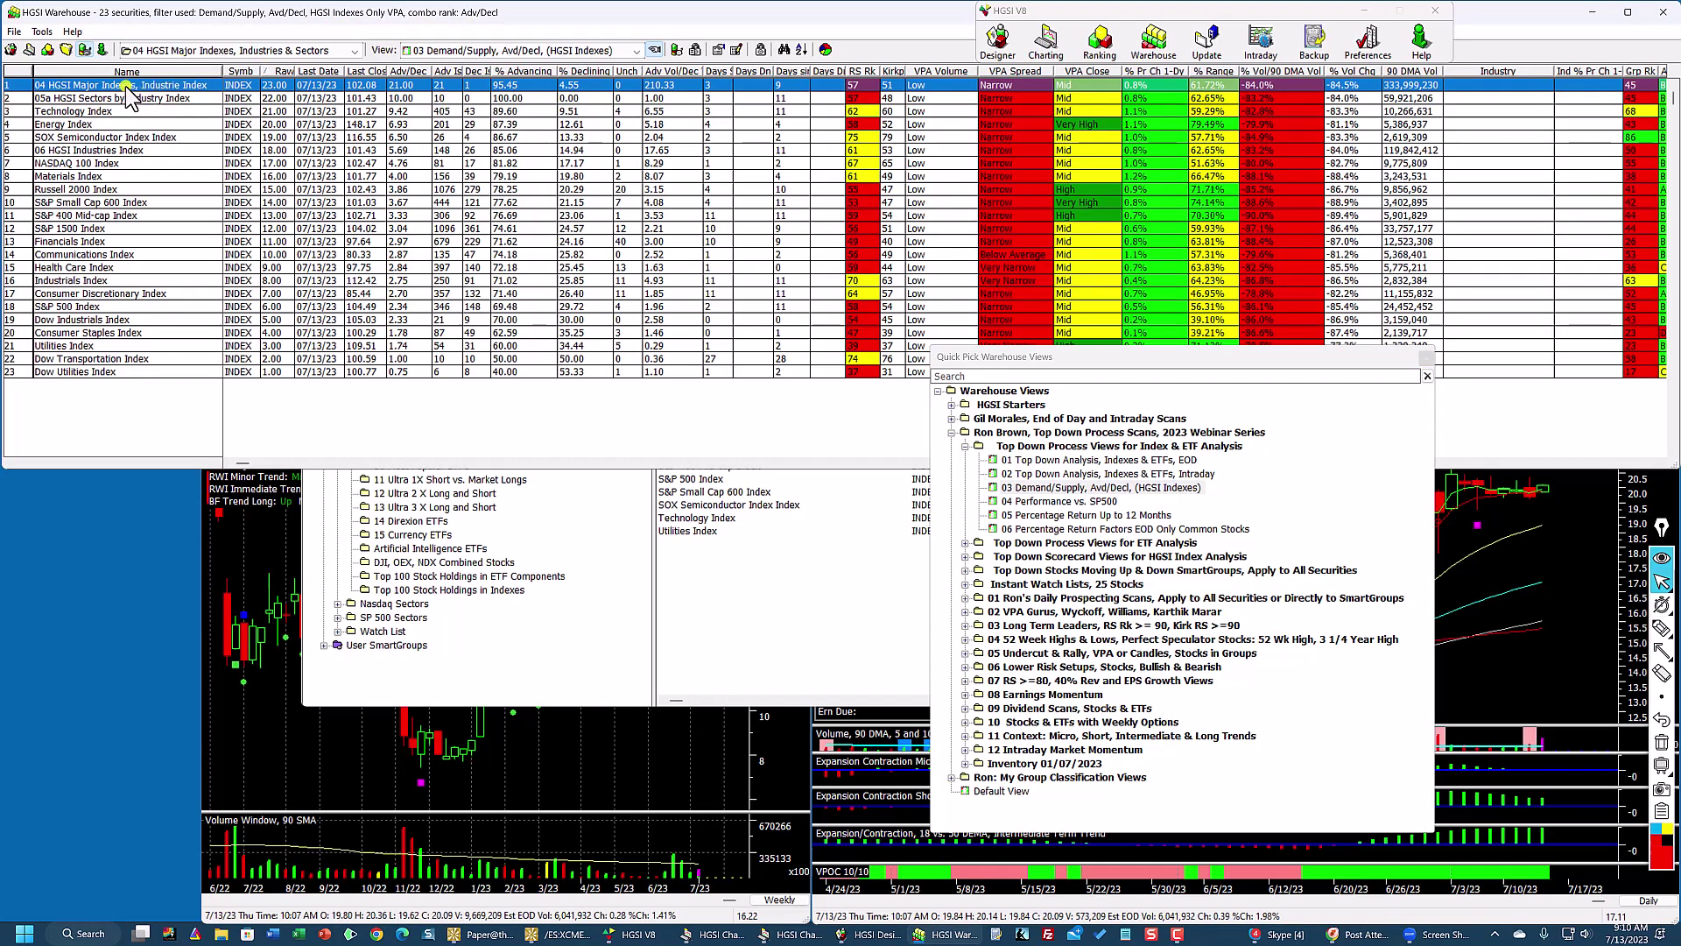
Step: Examine the advancing and declining figures for the sectors, Technology, Energy and major indexes rows
click(445, 99)
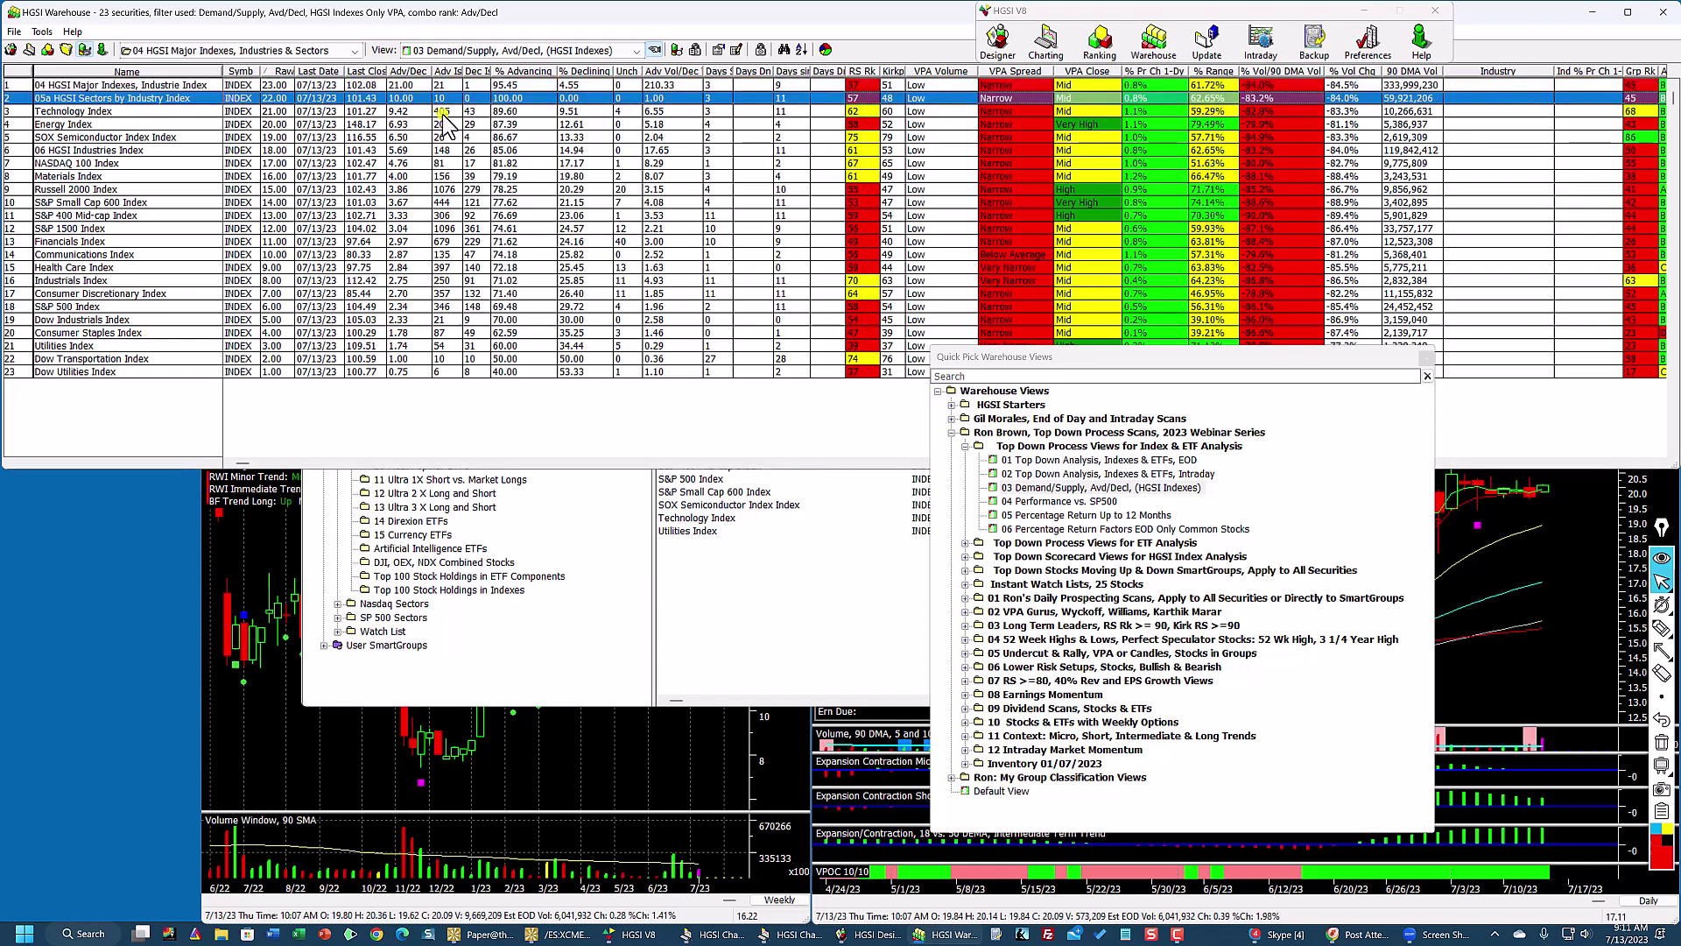
click(443, 112)
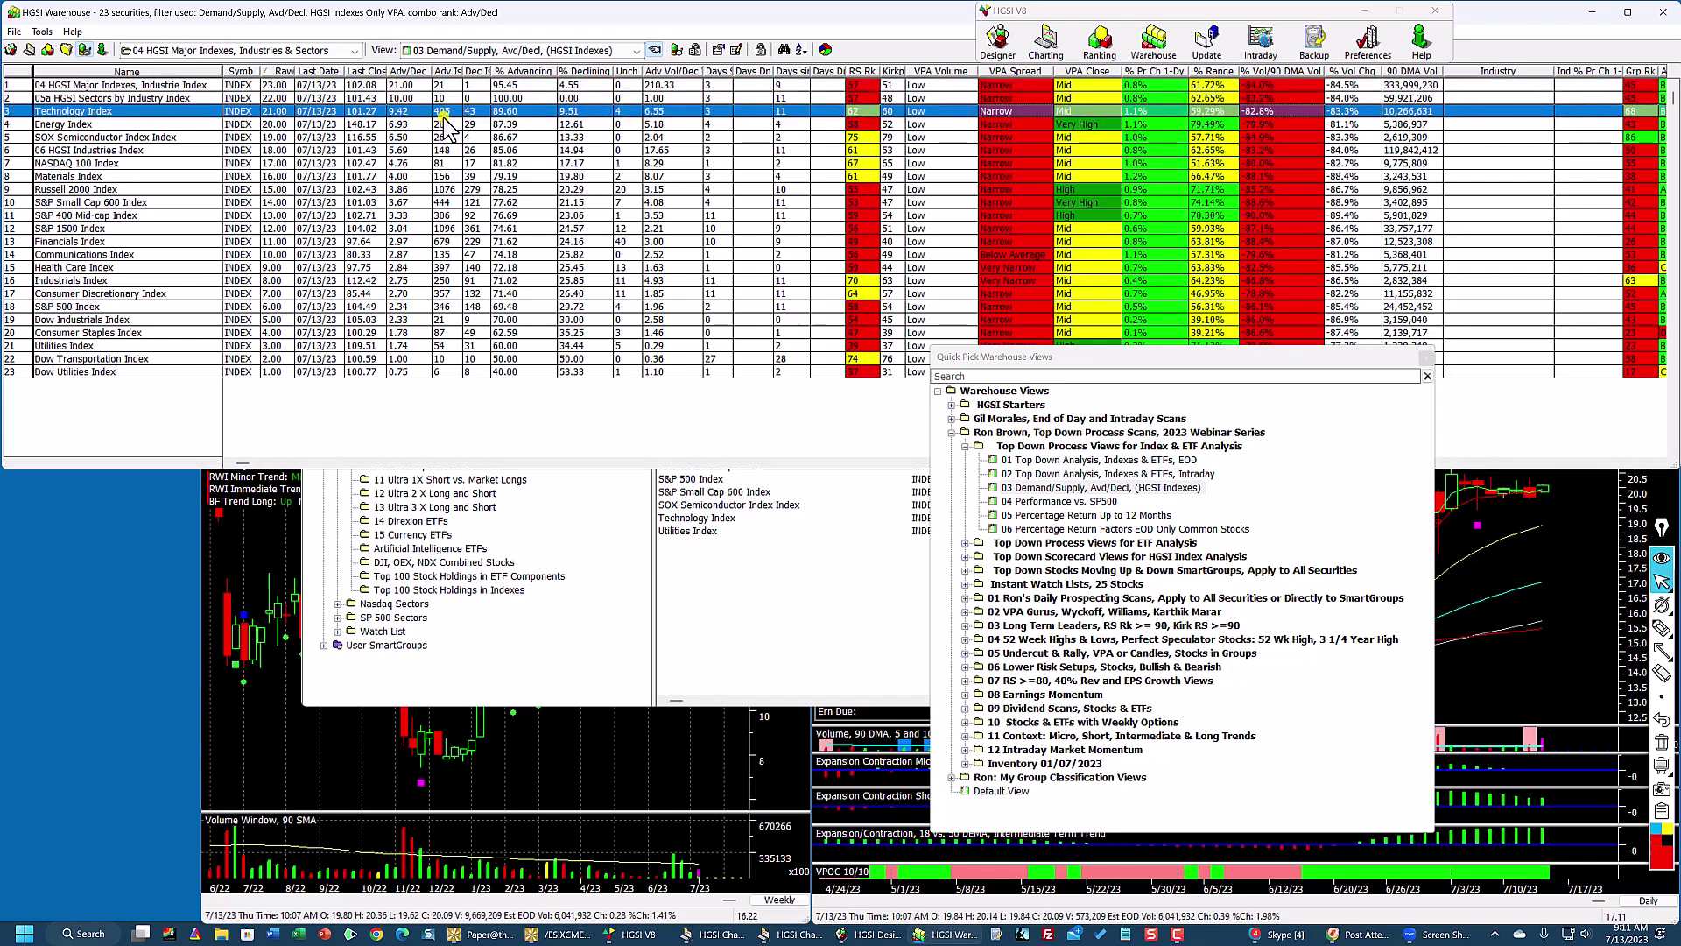
click(441, 126)
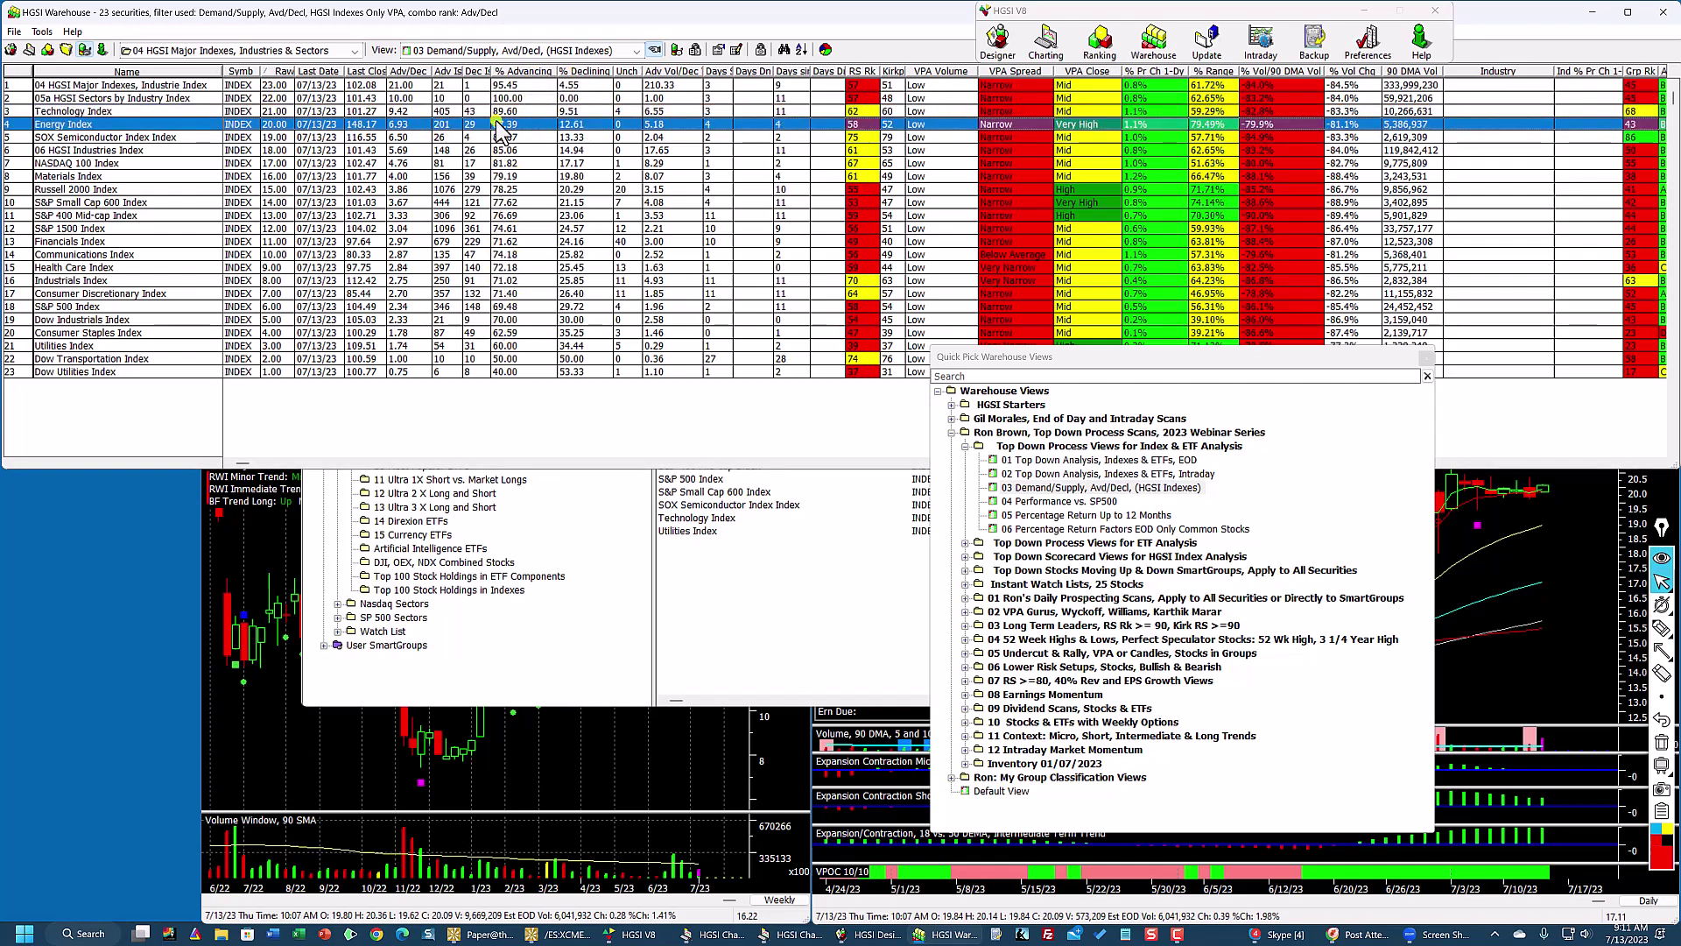
click(364, 112)
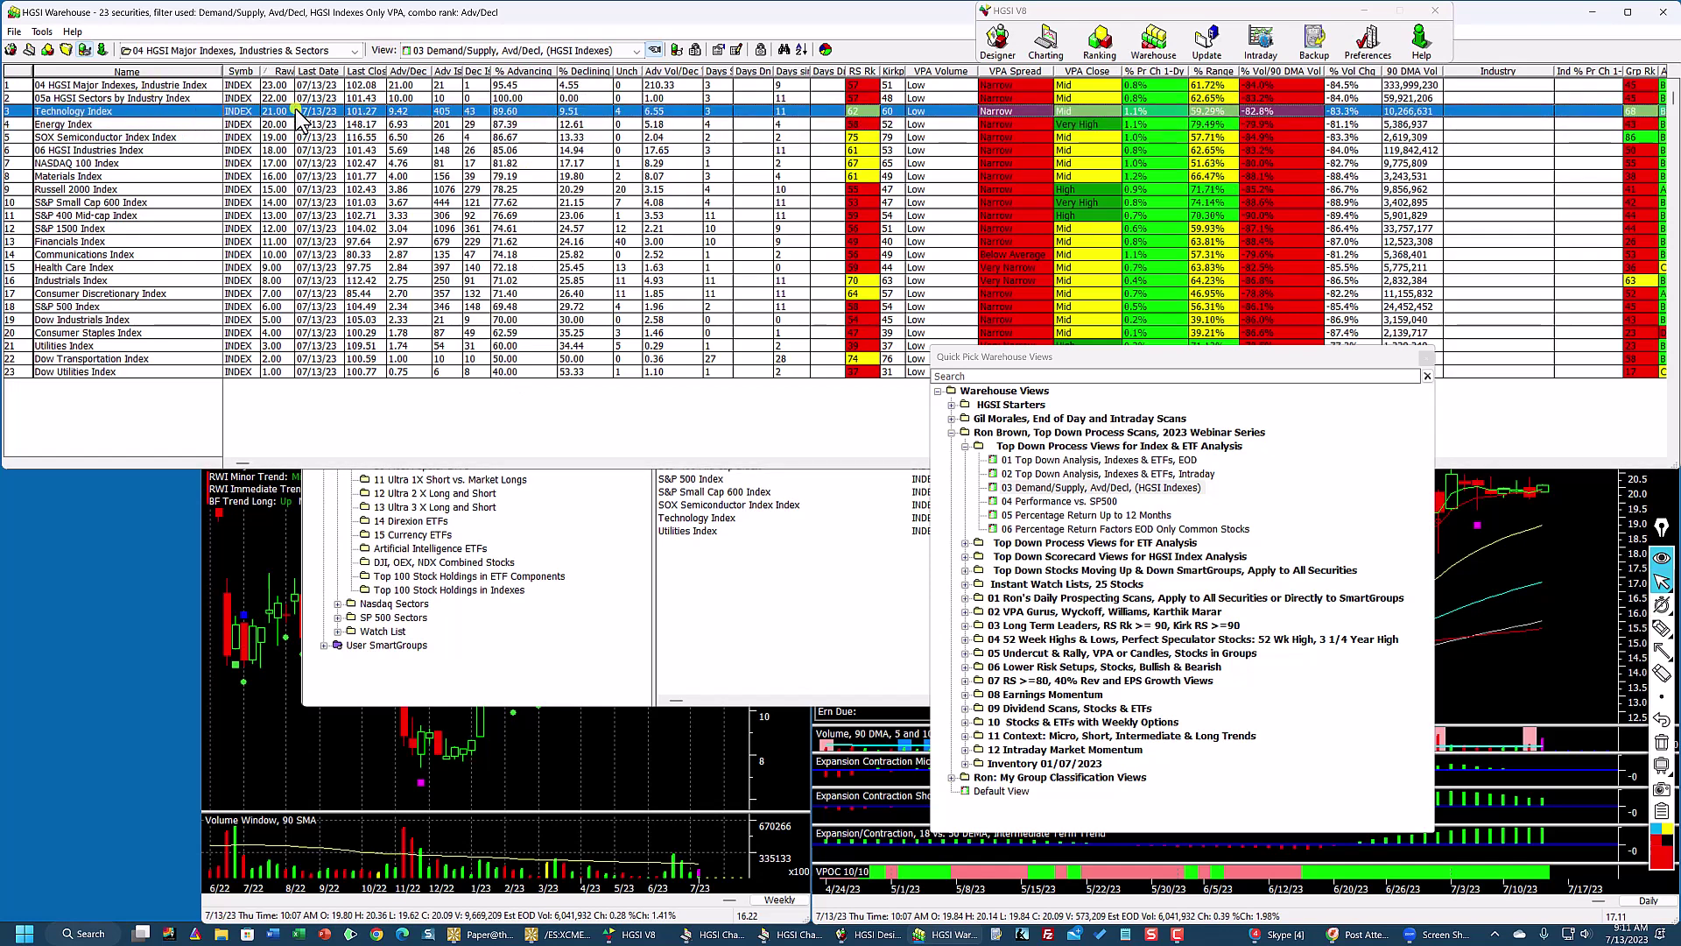
click(493, 85)
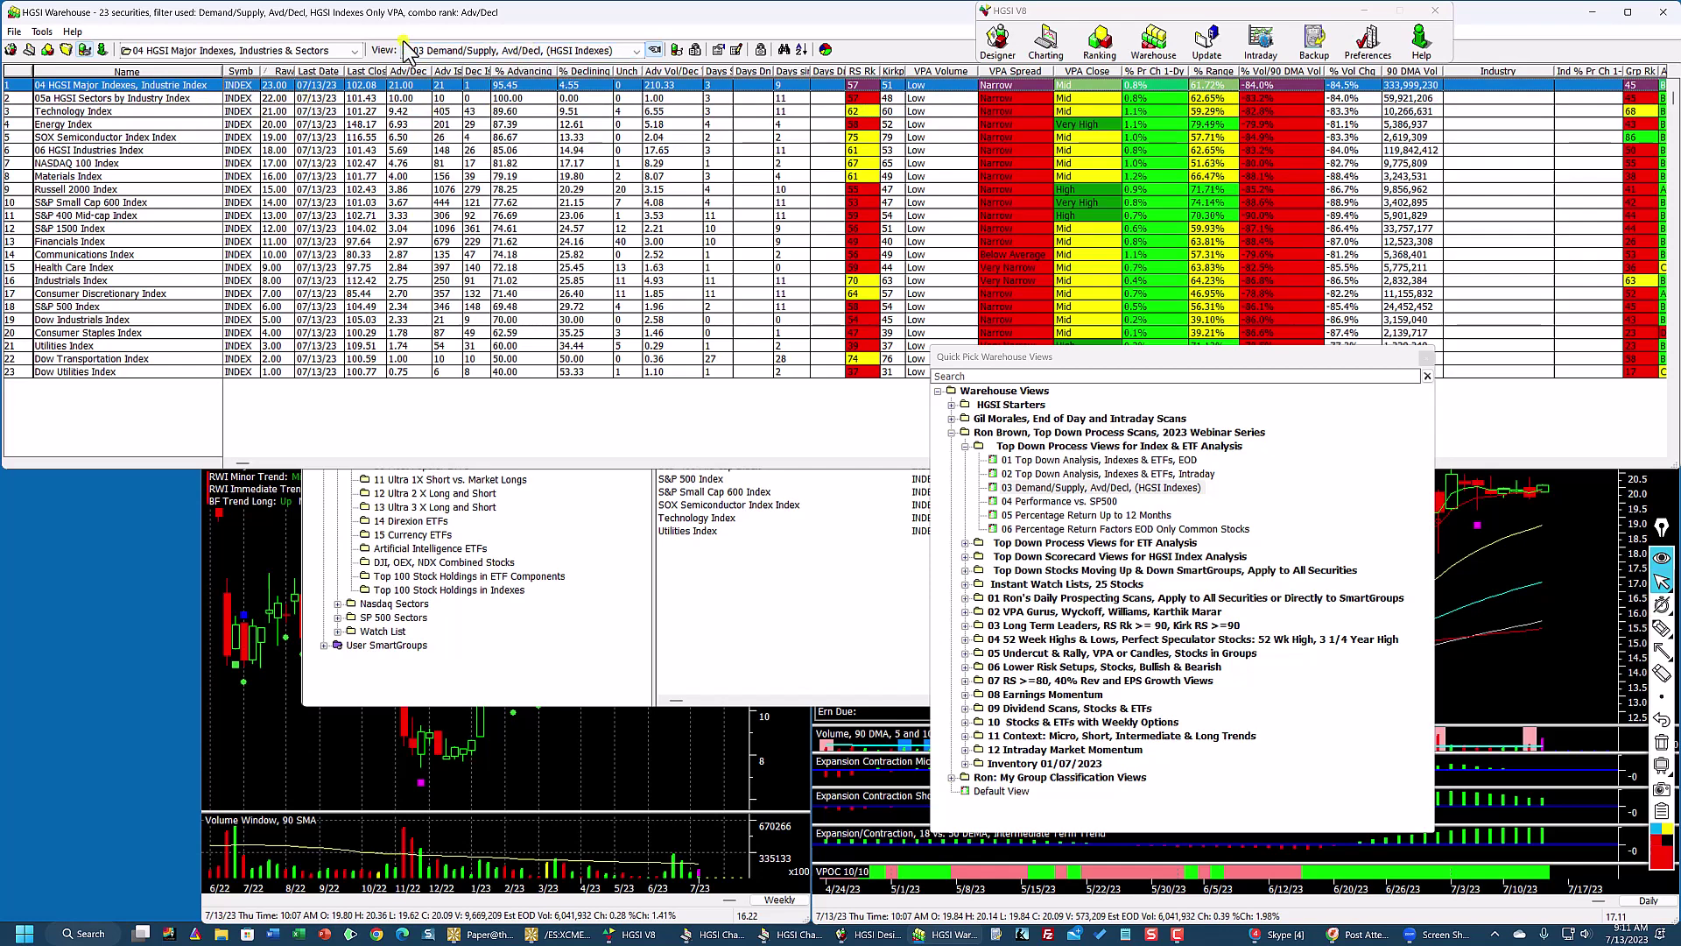
Step: Return the warehouse to the 01 Top Down Analysis, Indexes & ETFs, EOD view
click(652, 53)
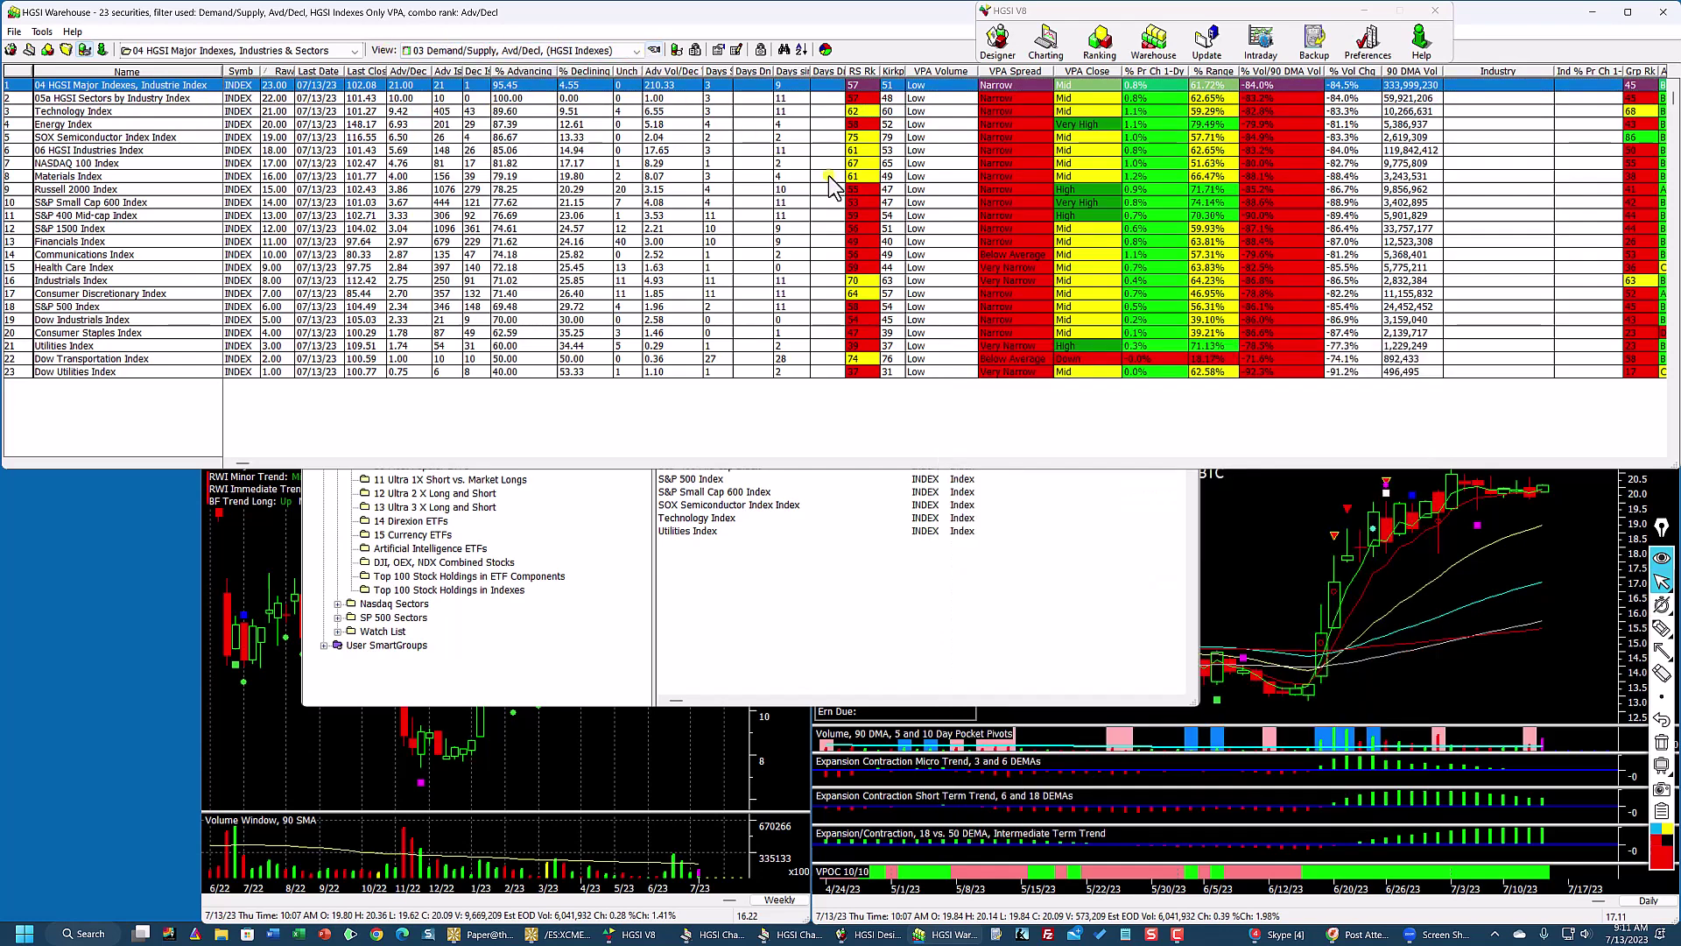
click(653, 53)
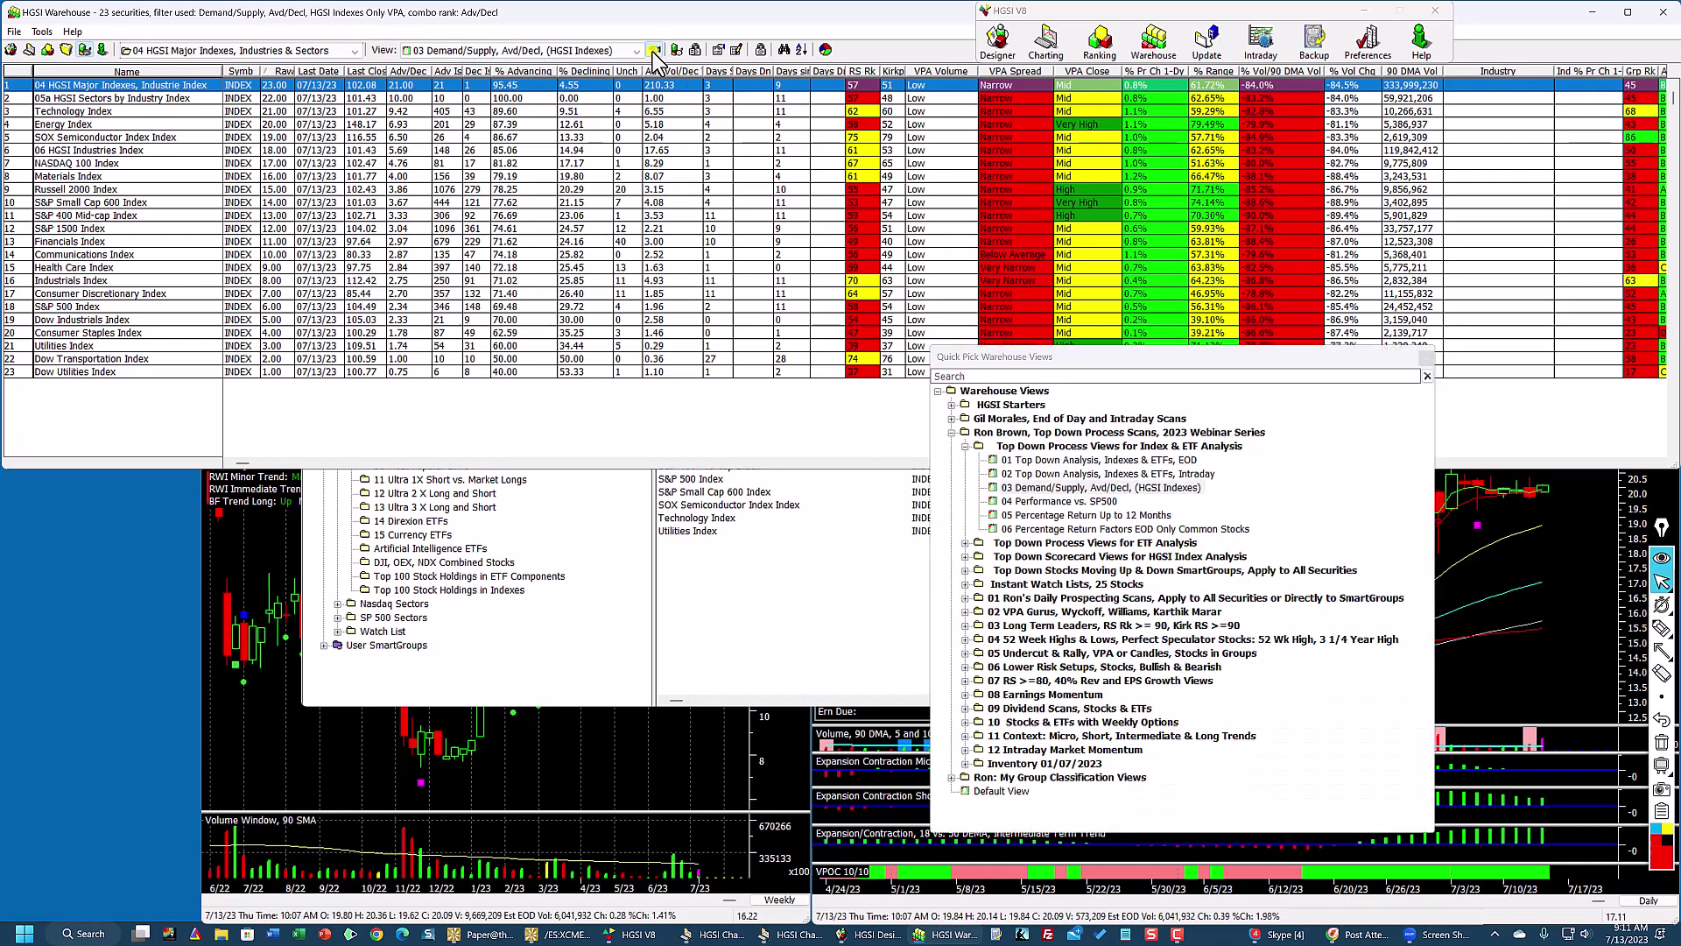
click(1021, 460)
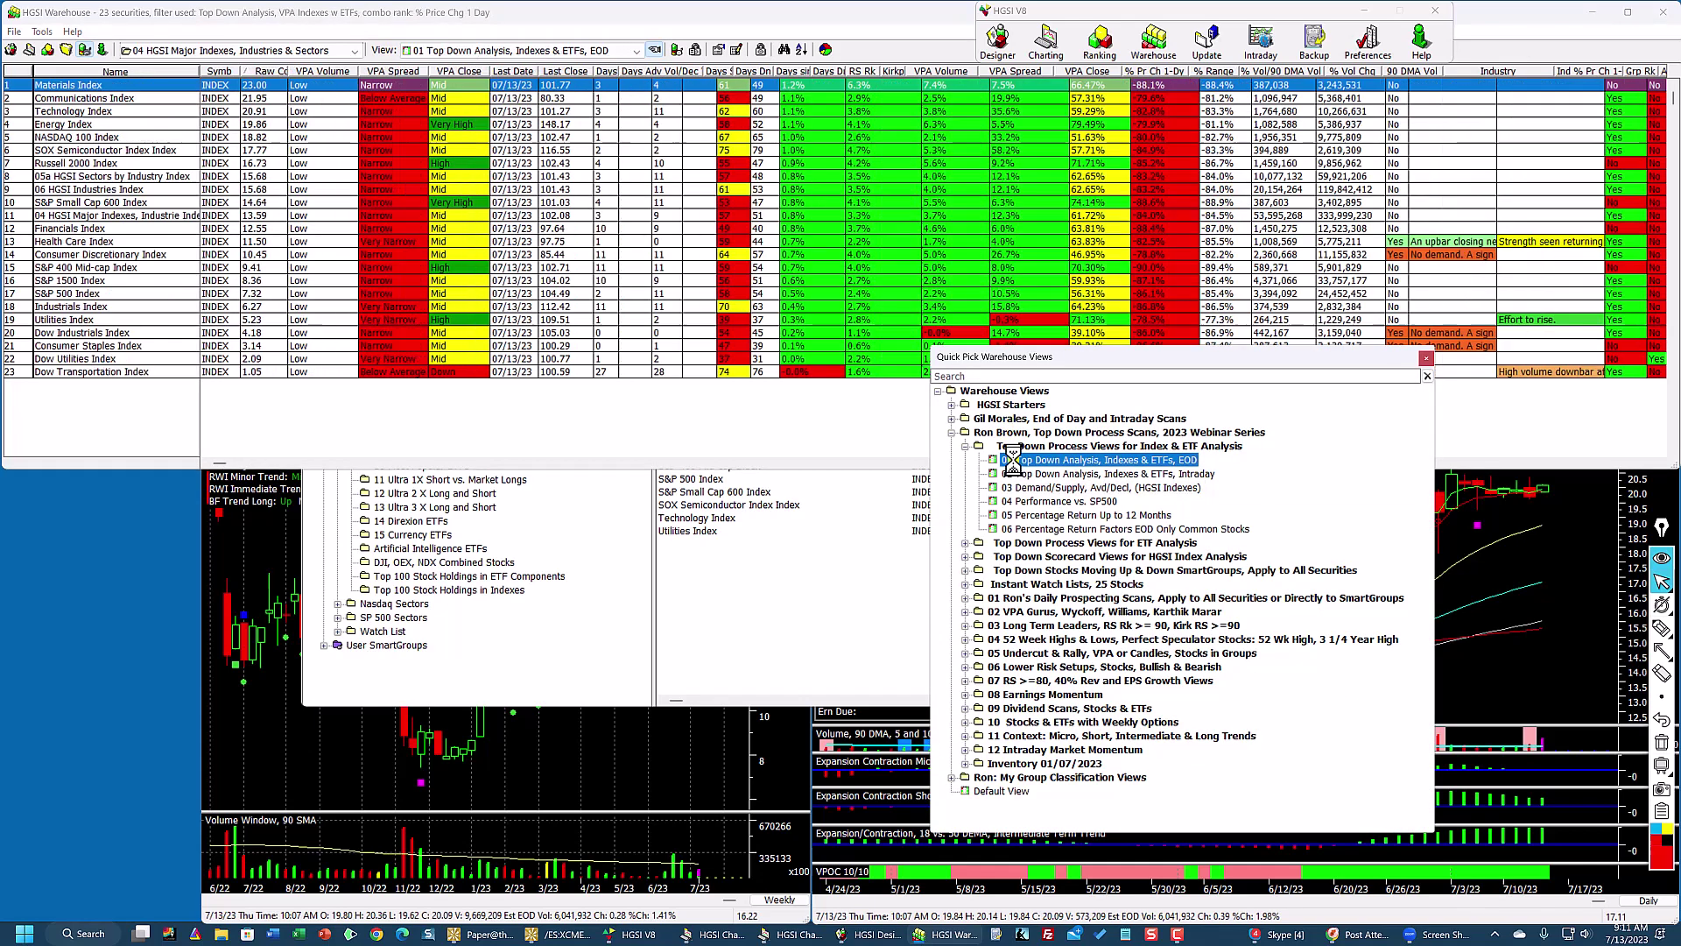
Step: Change from the Materials Index to its index group, close the quick pick list of views, and enlarge the warehouse
right_click(304, 83)
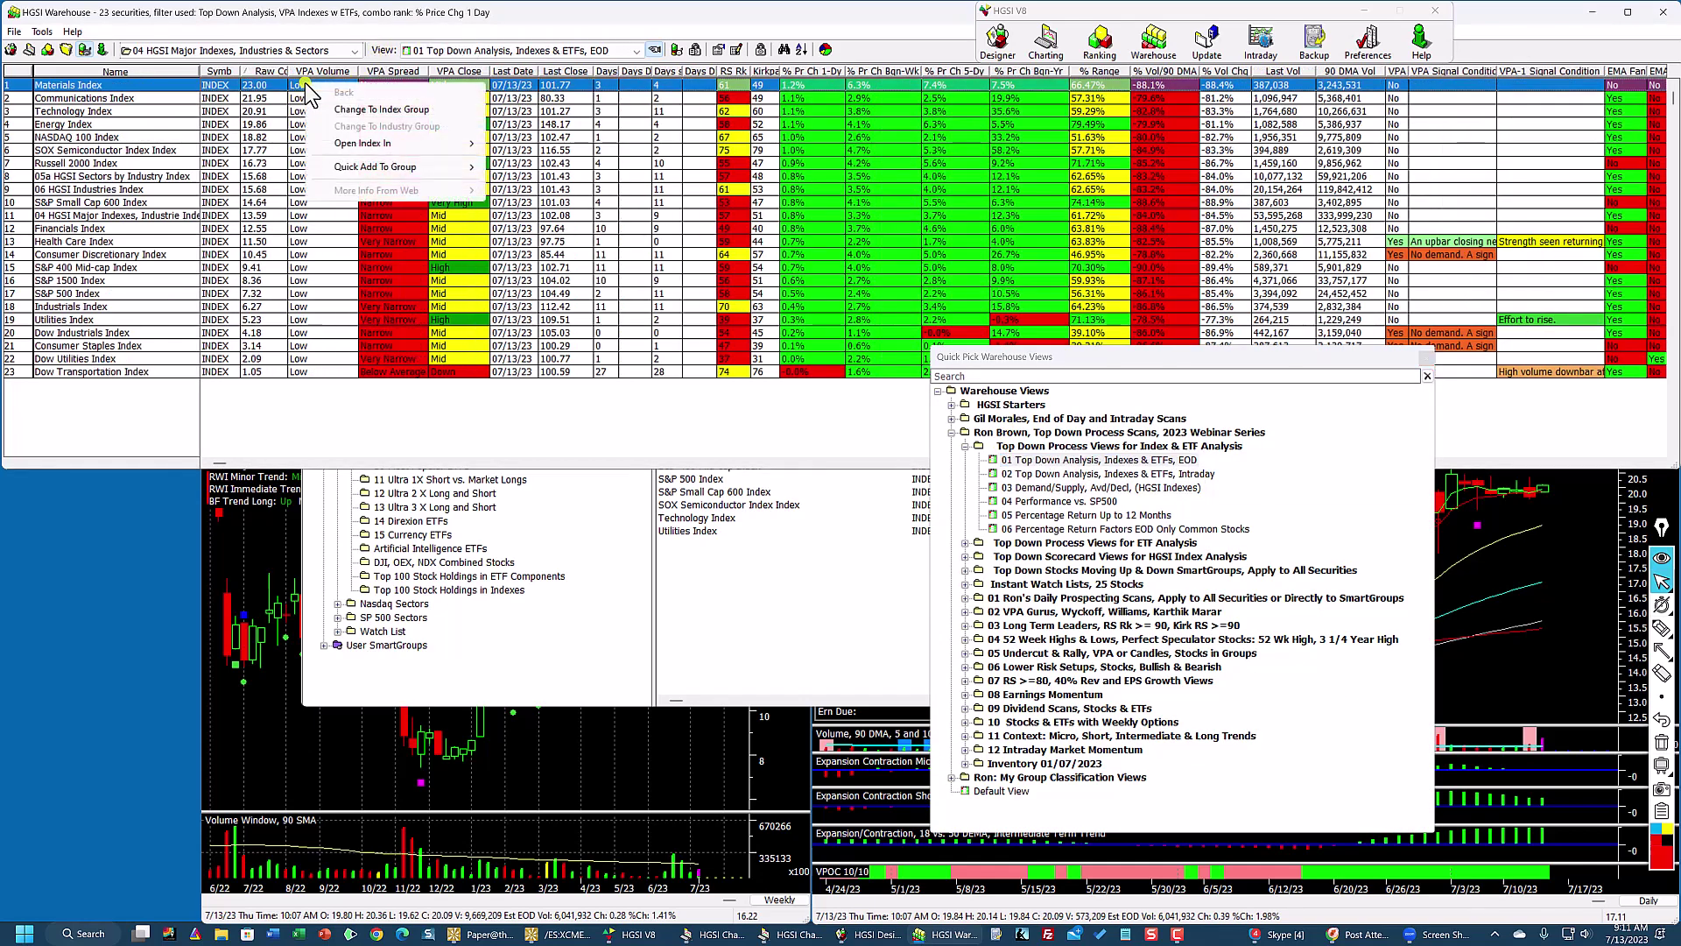
click(341, 112)
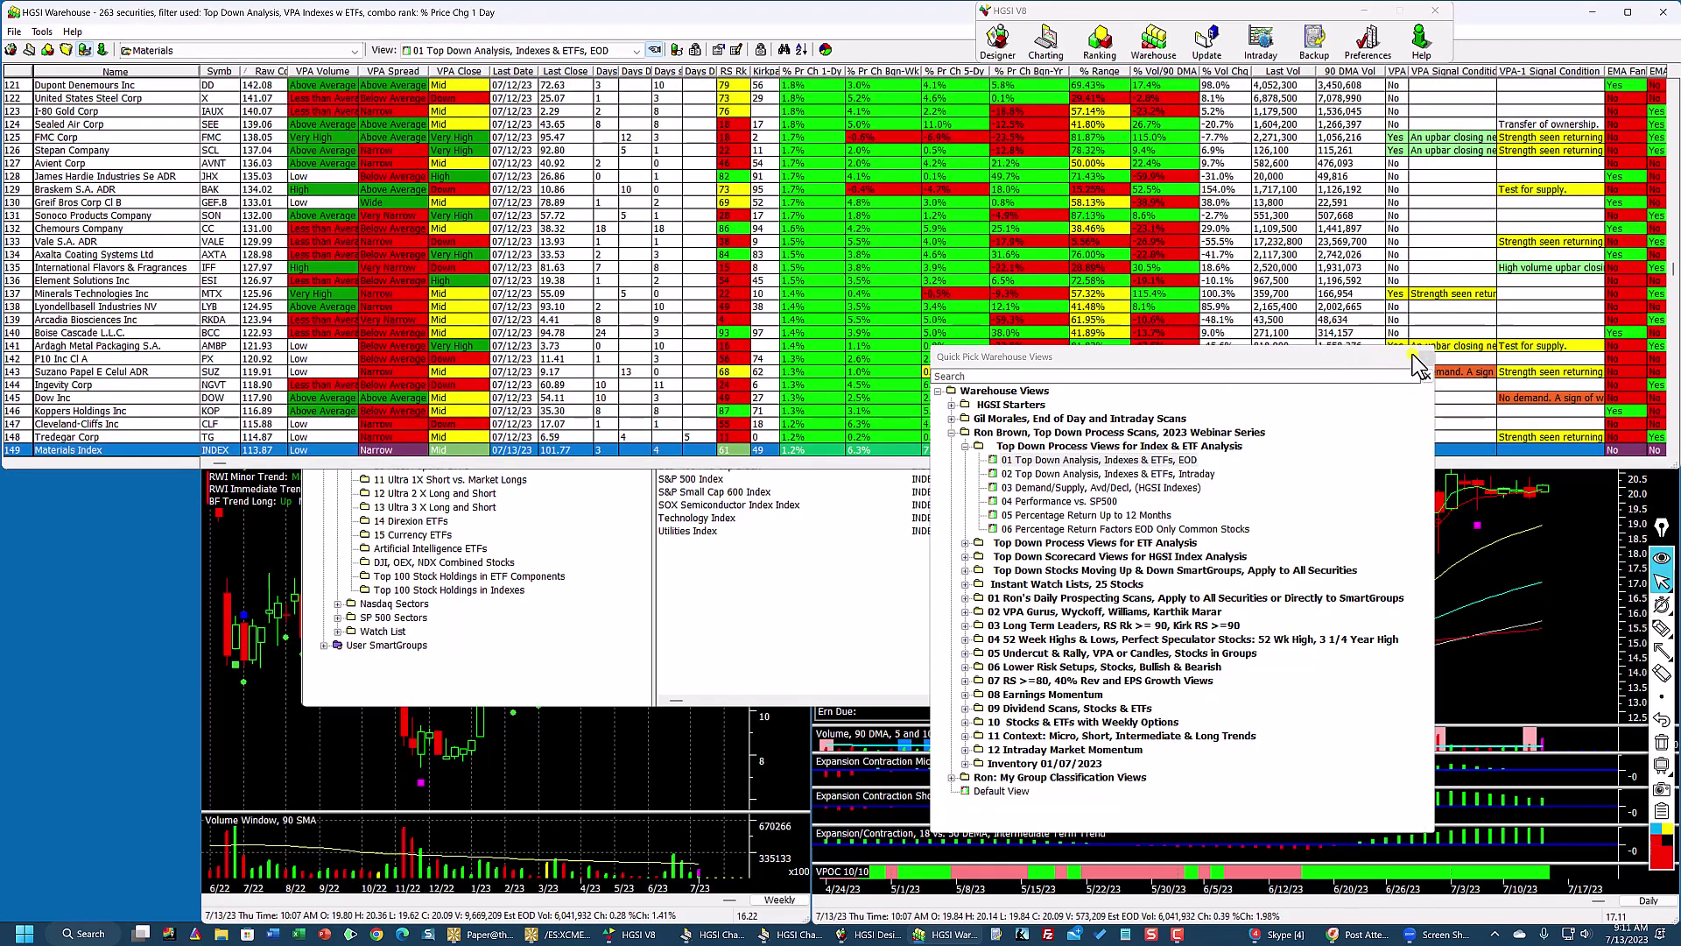
click(1424, 358)
click(1627, 12)
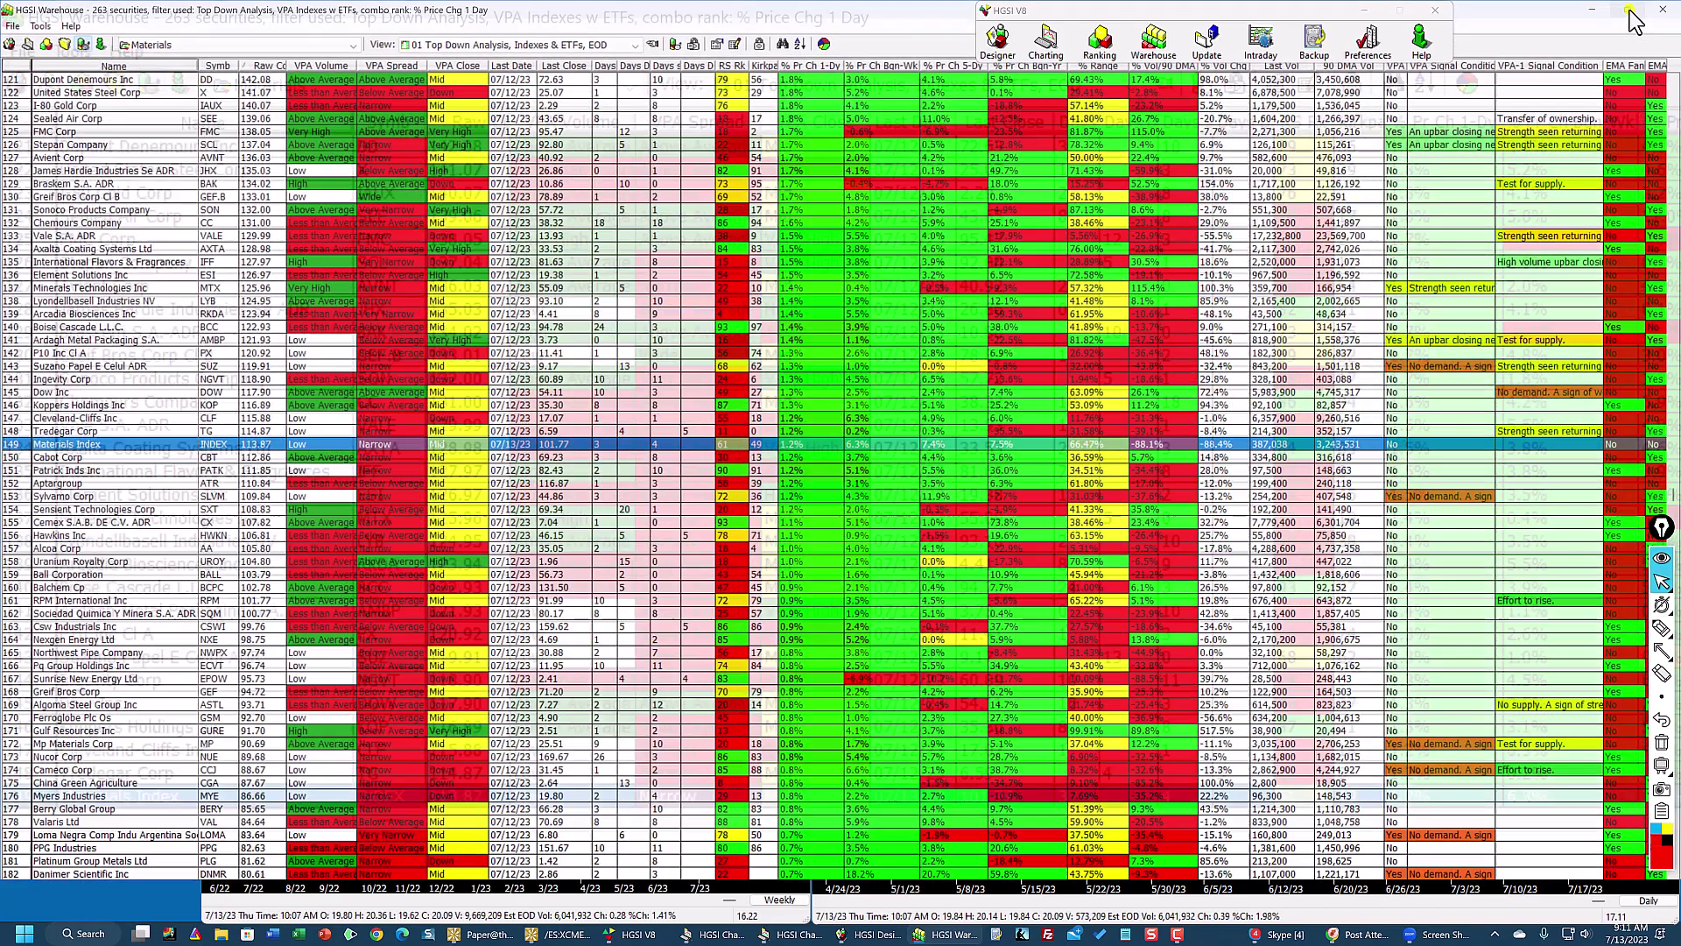
Step: Go to the first-ranked Materials securities and examine their volume, signal condition, EMA and 52-week columns
click(396, 78)
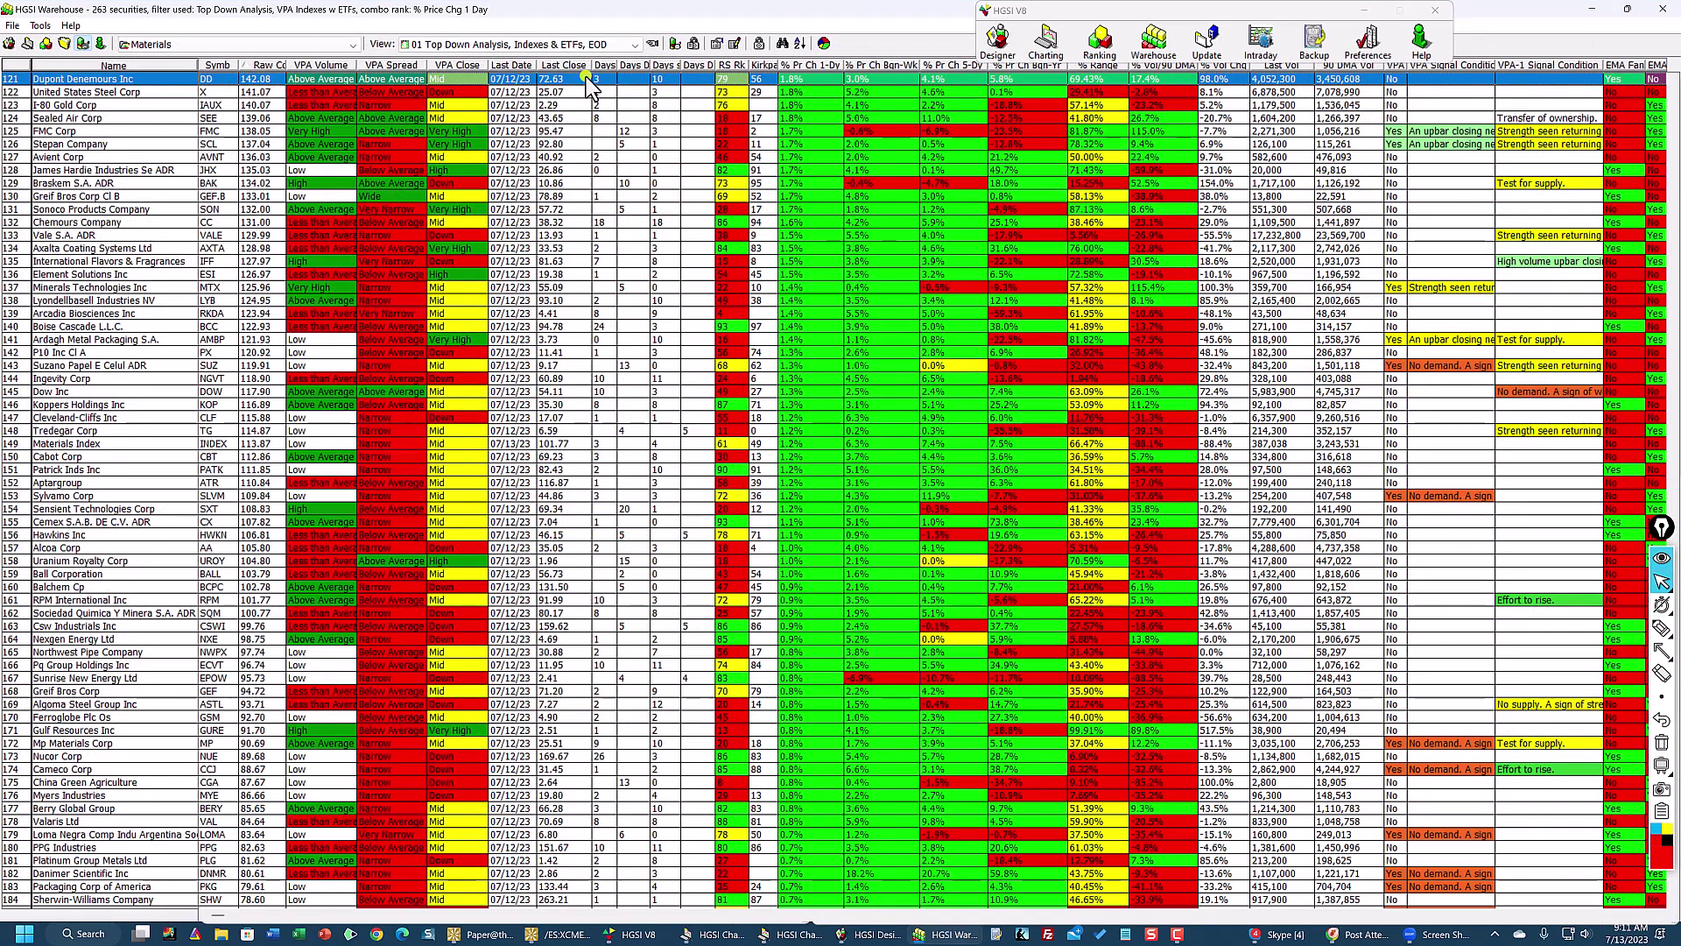
key(ctrl+Home)
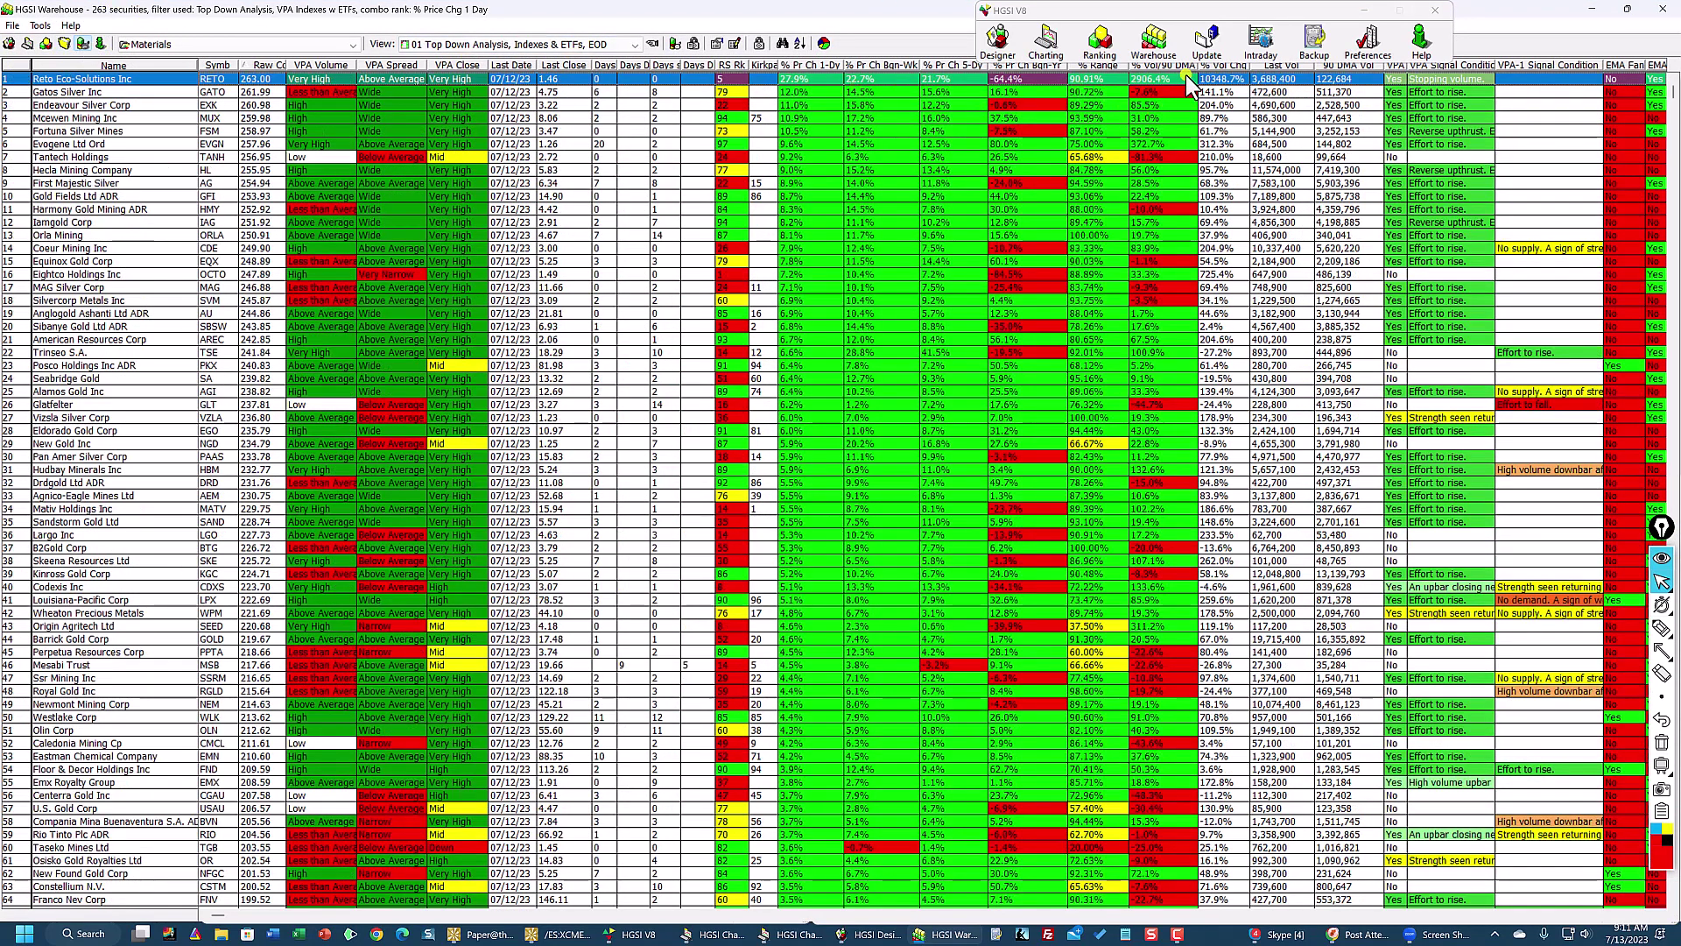
click(1657, 915)
click(1656, 916)
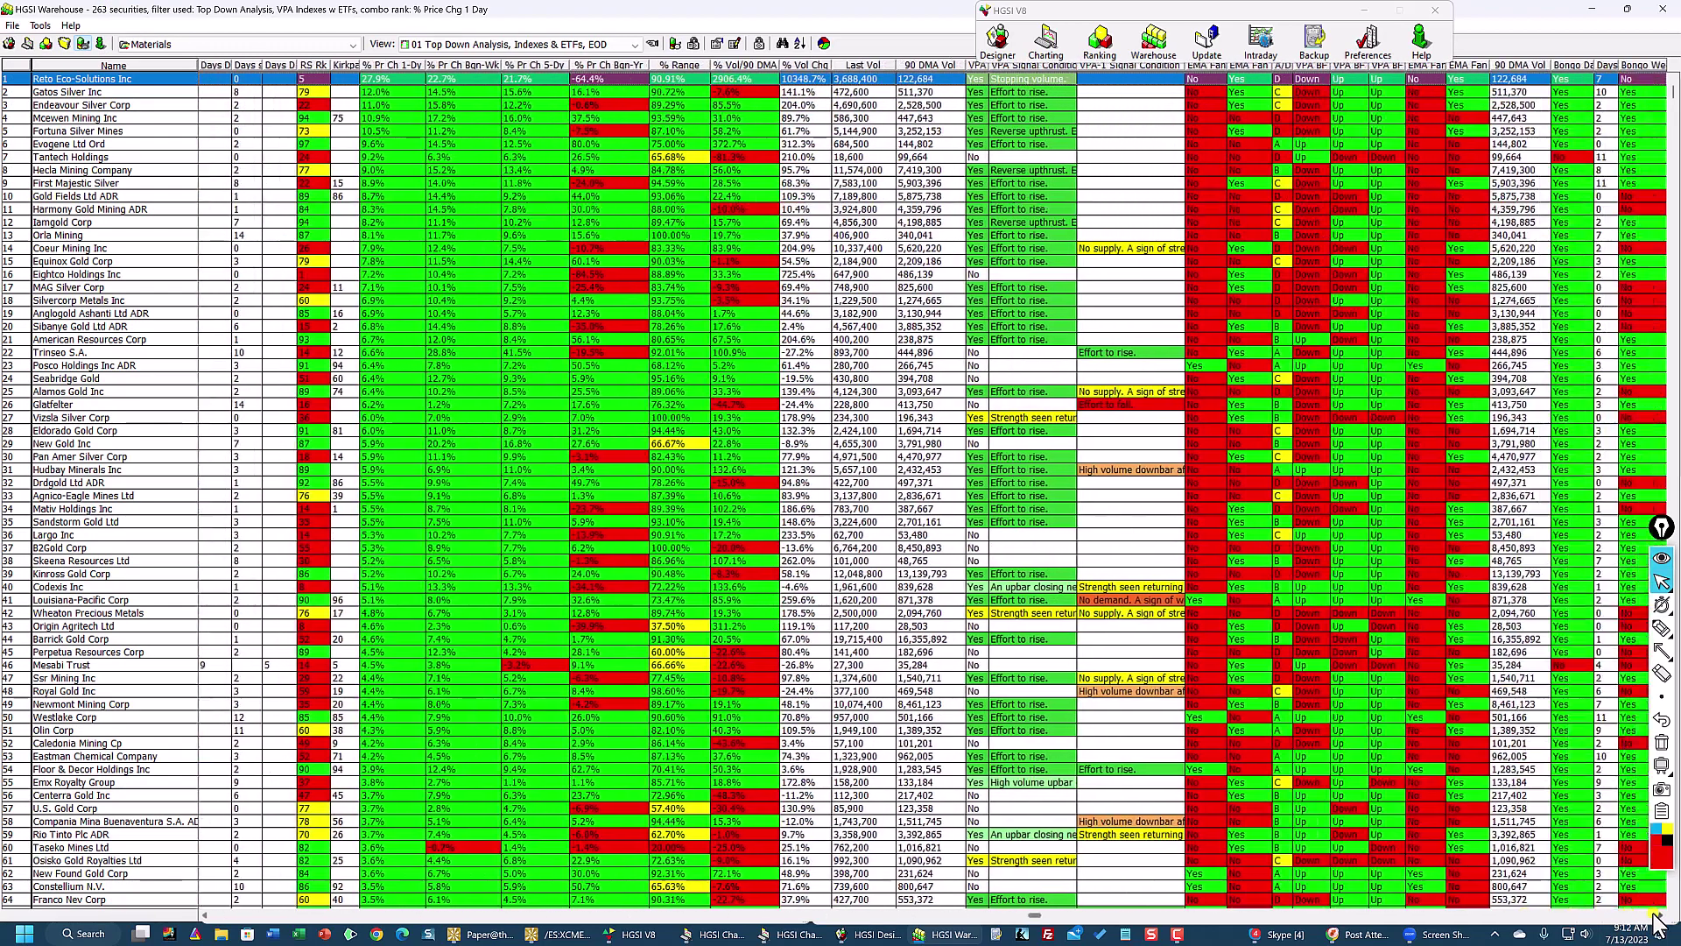
click(1657, 916)
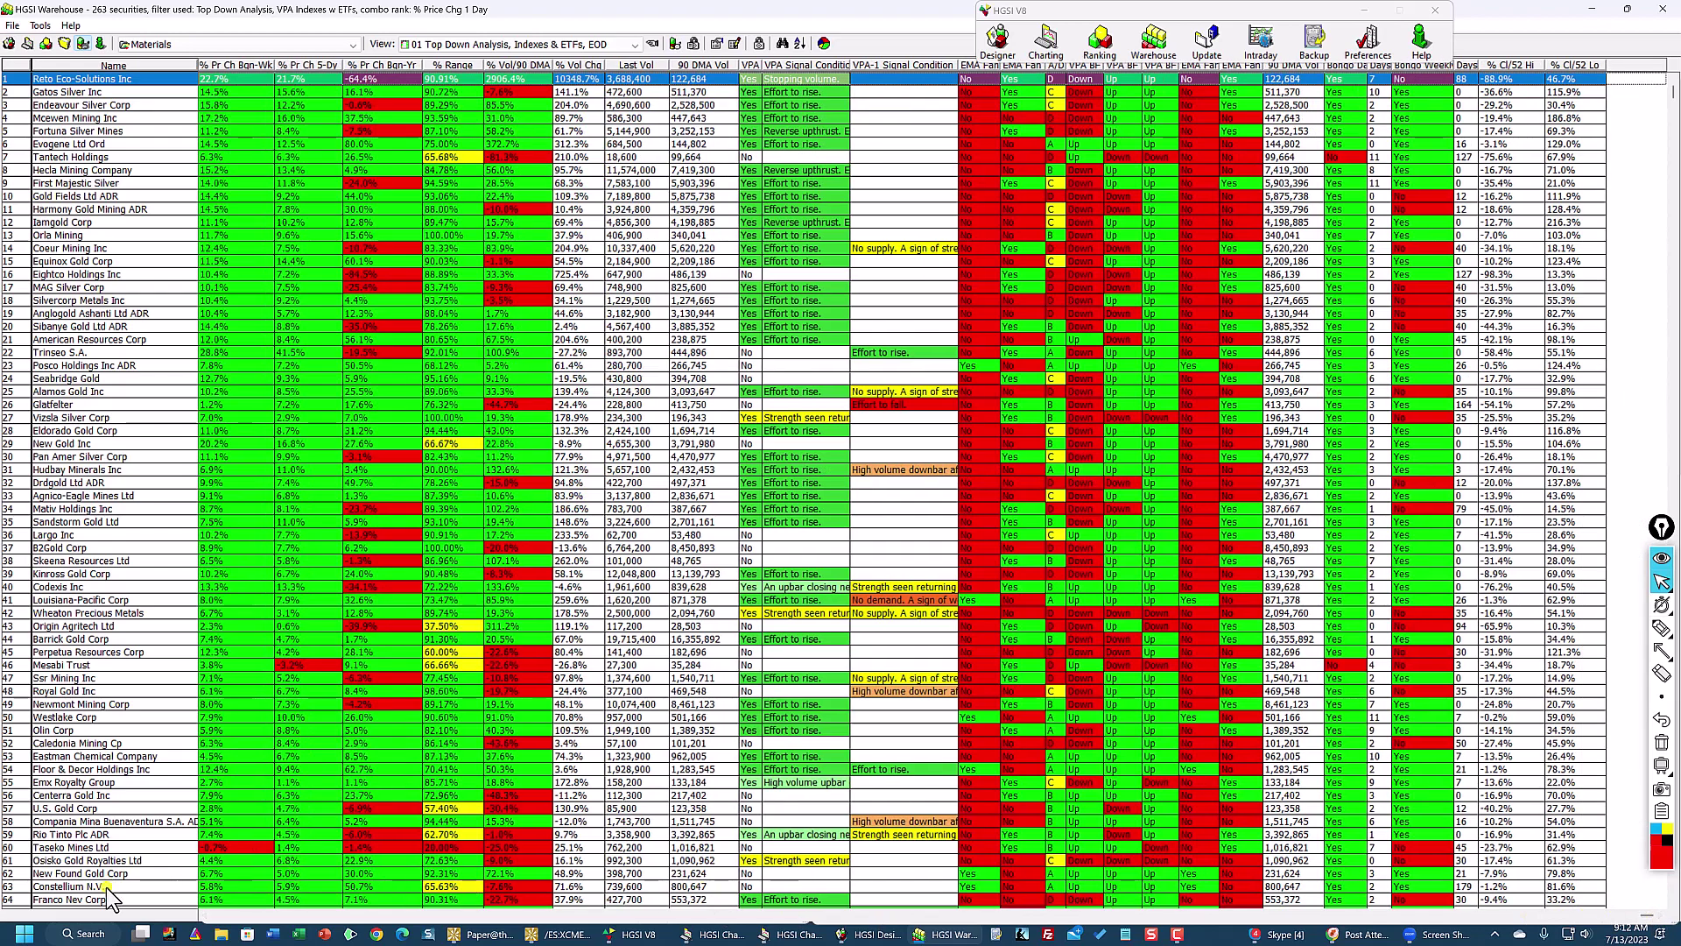
Step: Switch the Materials warehouse to the 01 Top Down, % Price Chg 1 Day view from the Top Down Scorecard Views
click(203, 916)
click(203, 916)
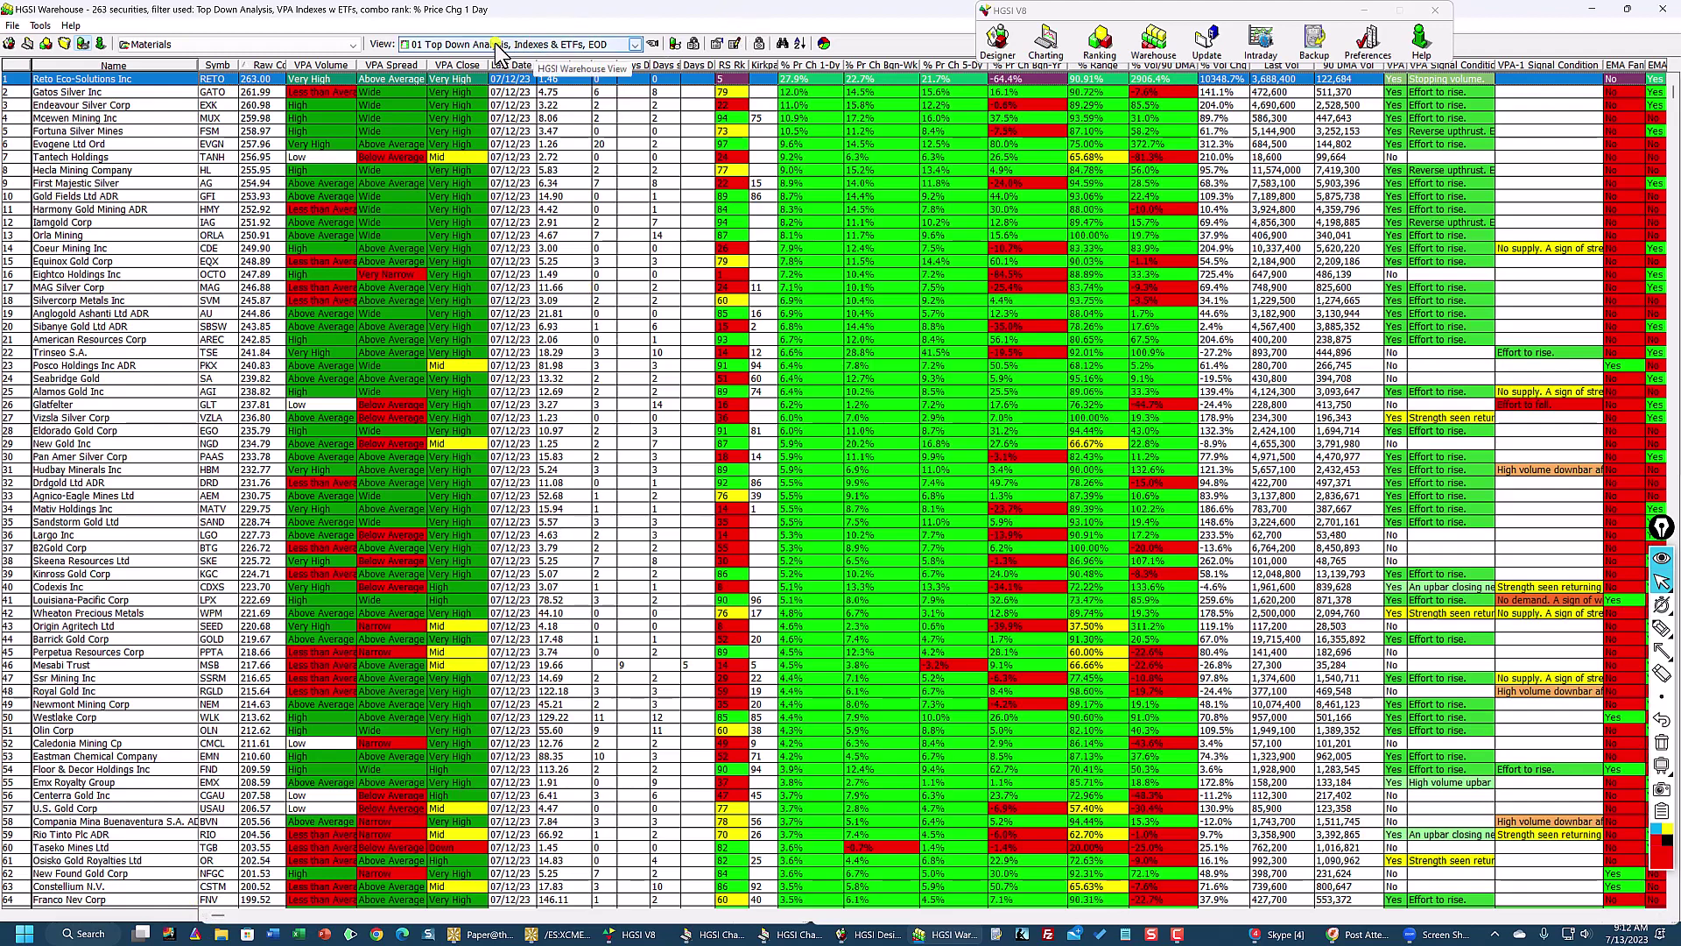
click(524, 45)
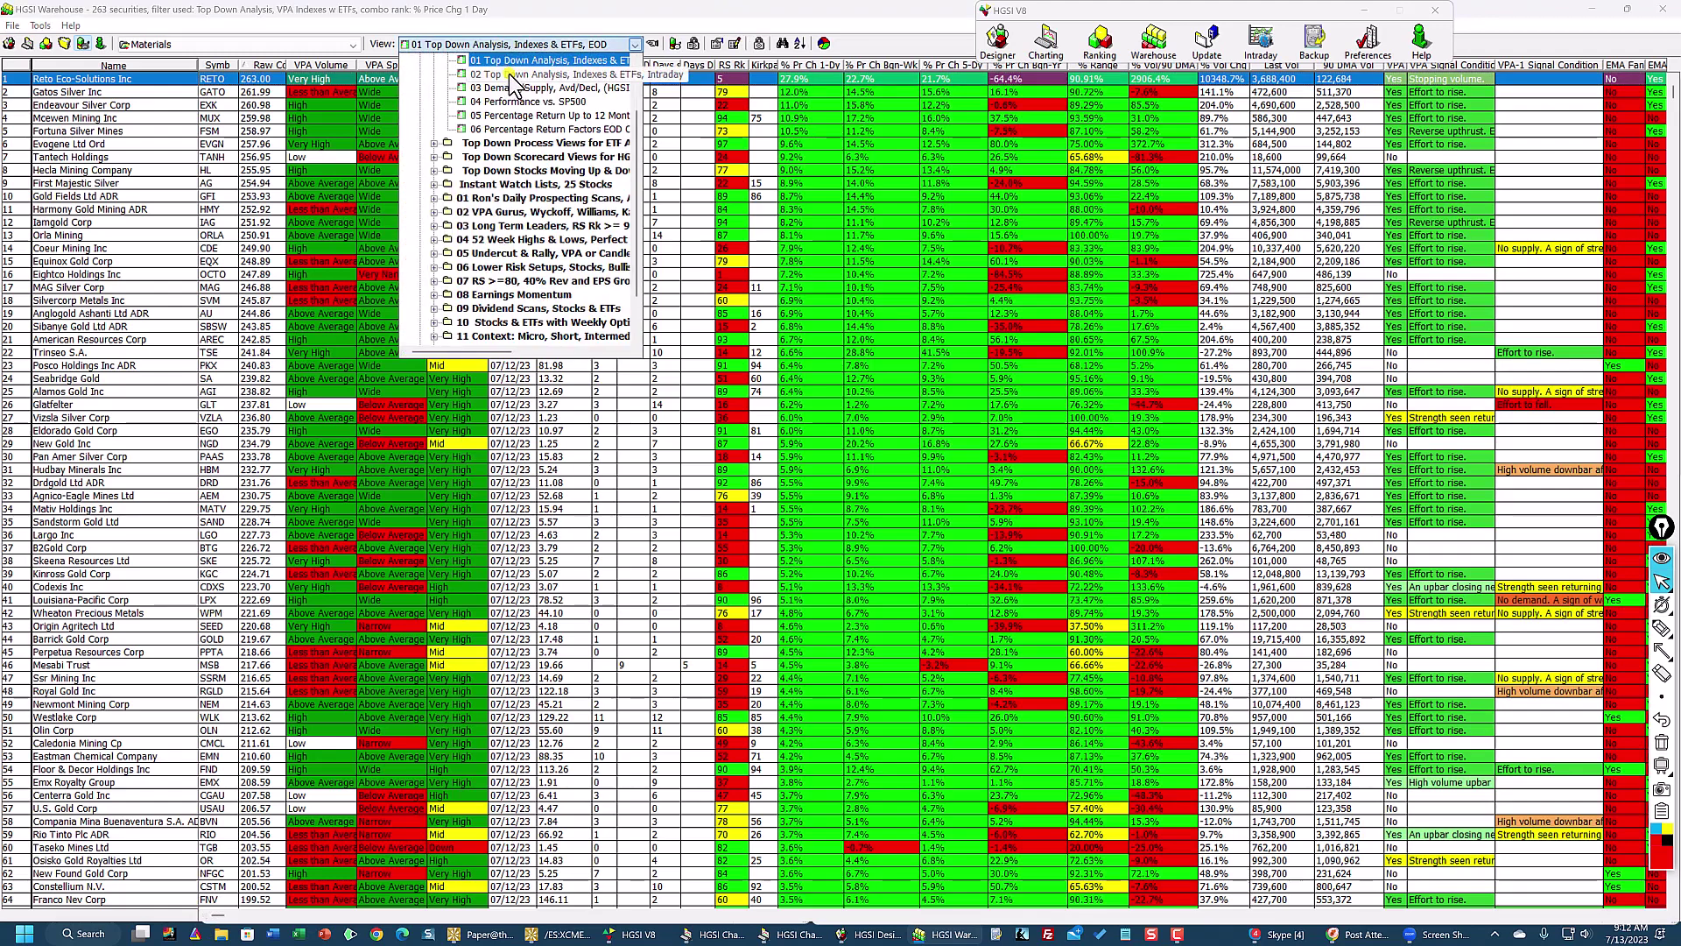
click(435, 158)
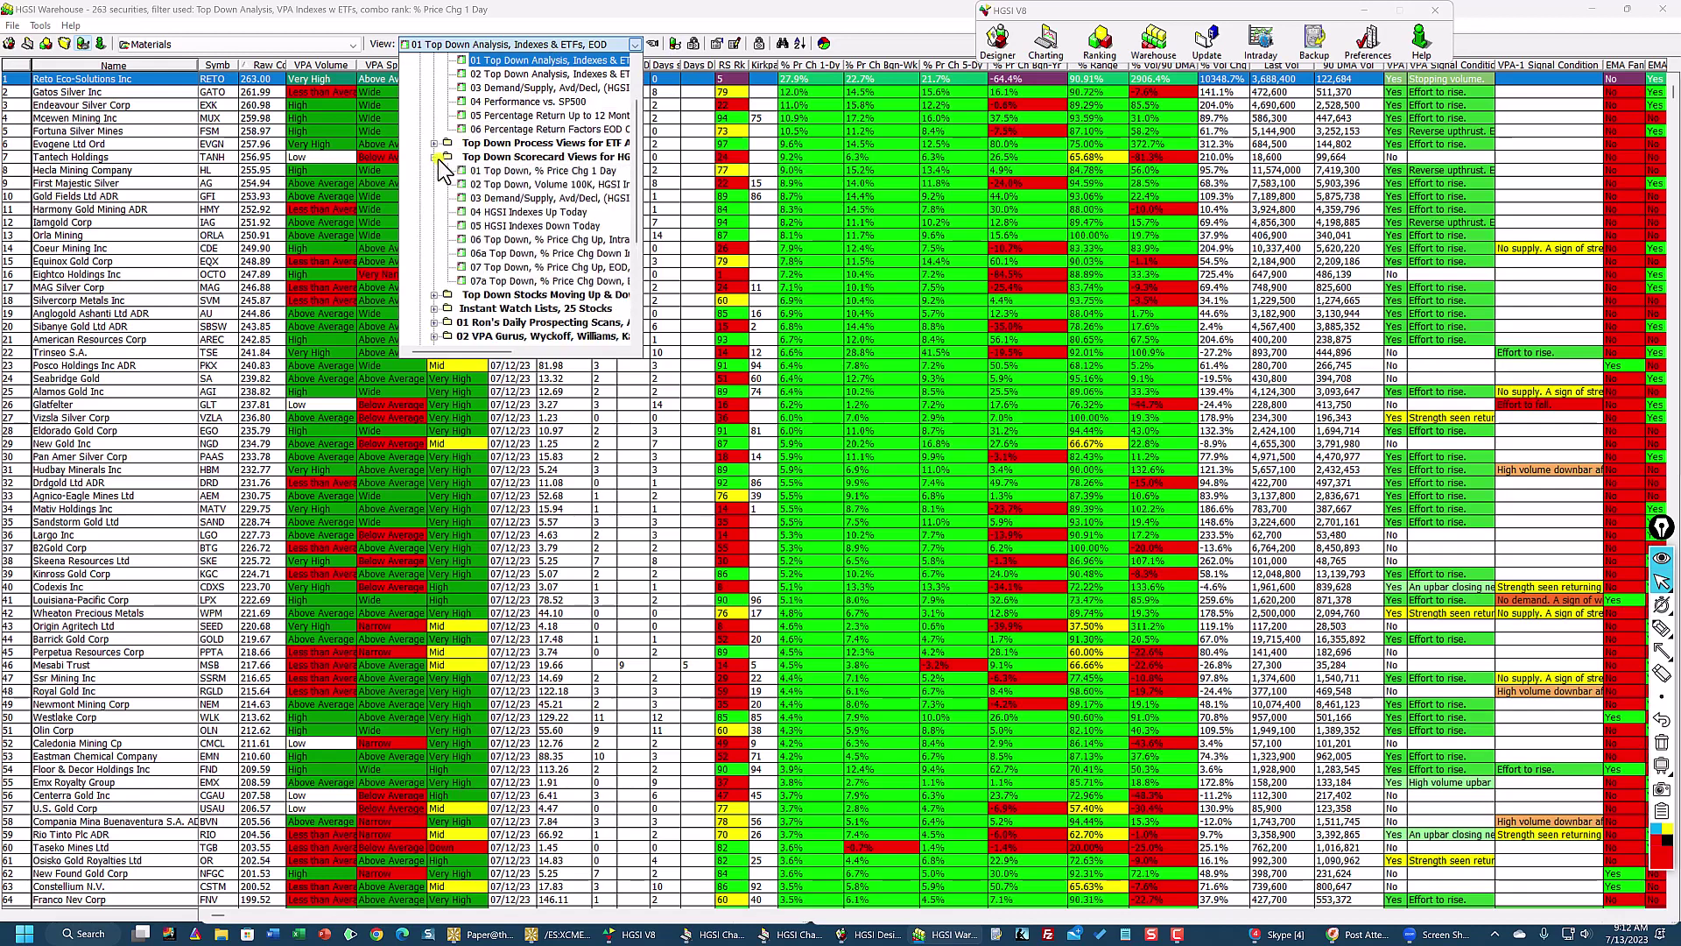
click(492, 172)
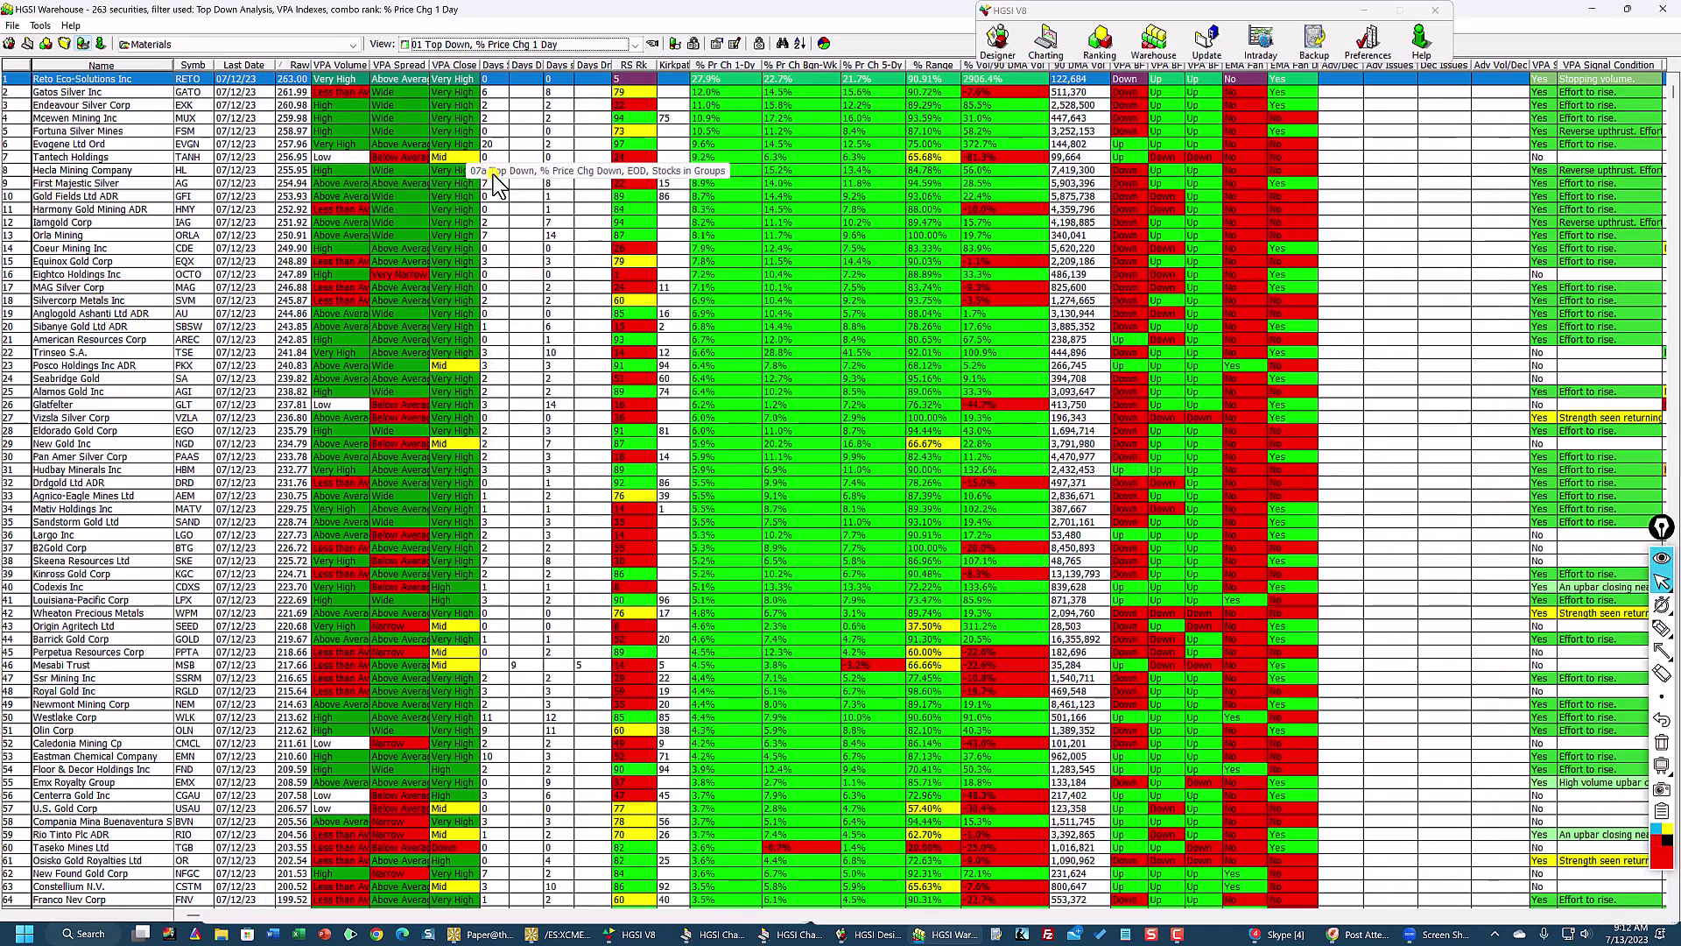
Step: Apply the 06 Top Down, % Price Chg Up, Intraday, Stocks in Groups view and sort the securities by industry percentage change
click(513, 49)
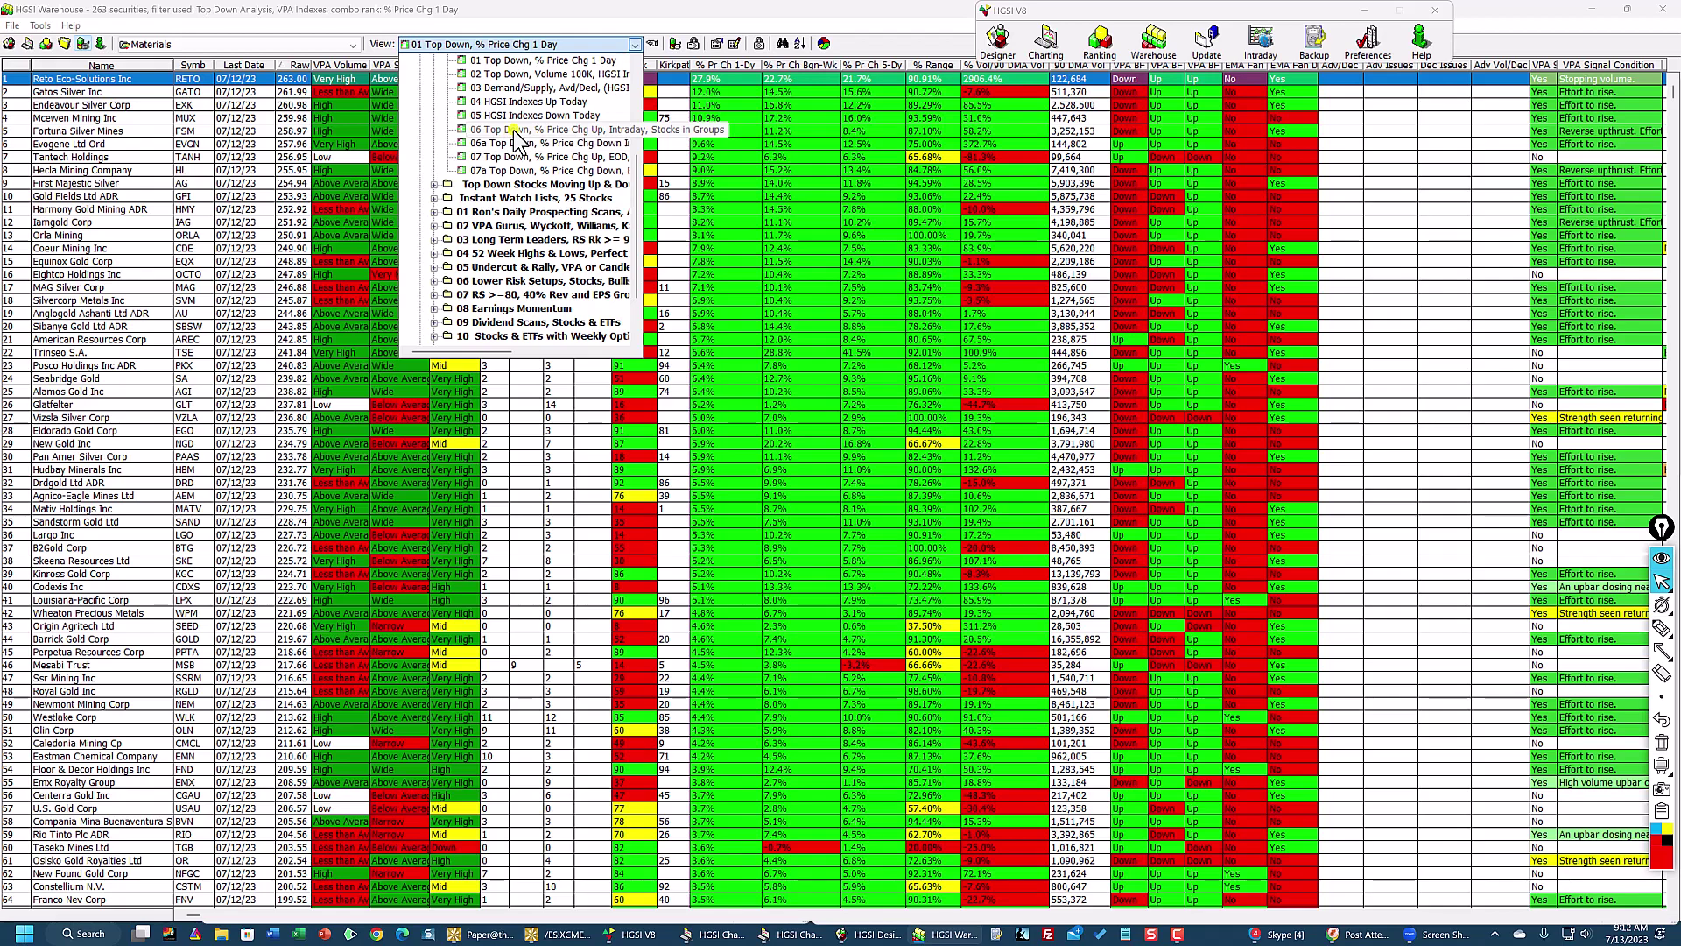
click(516, 129)
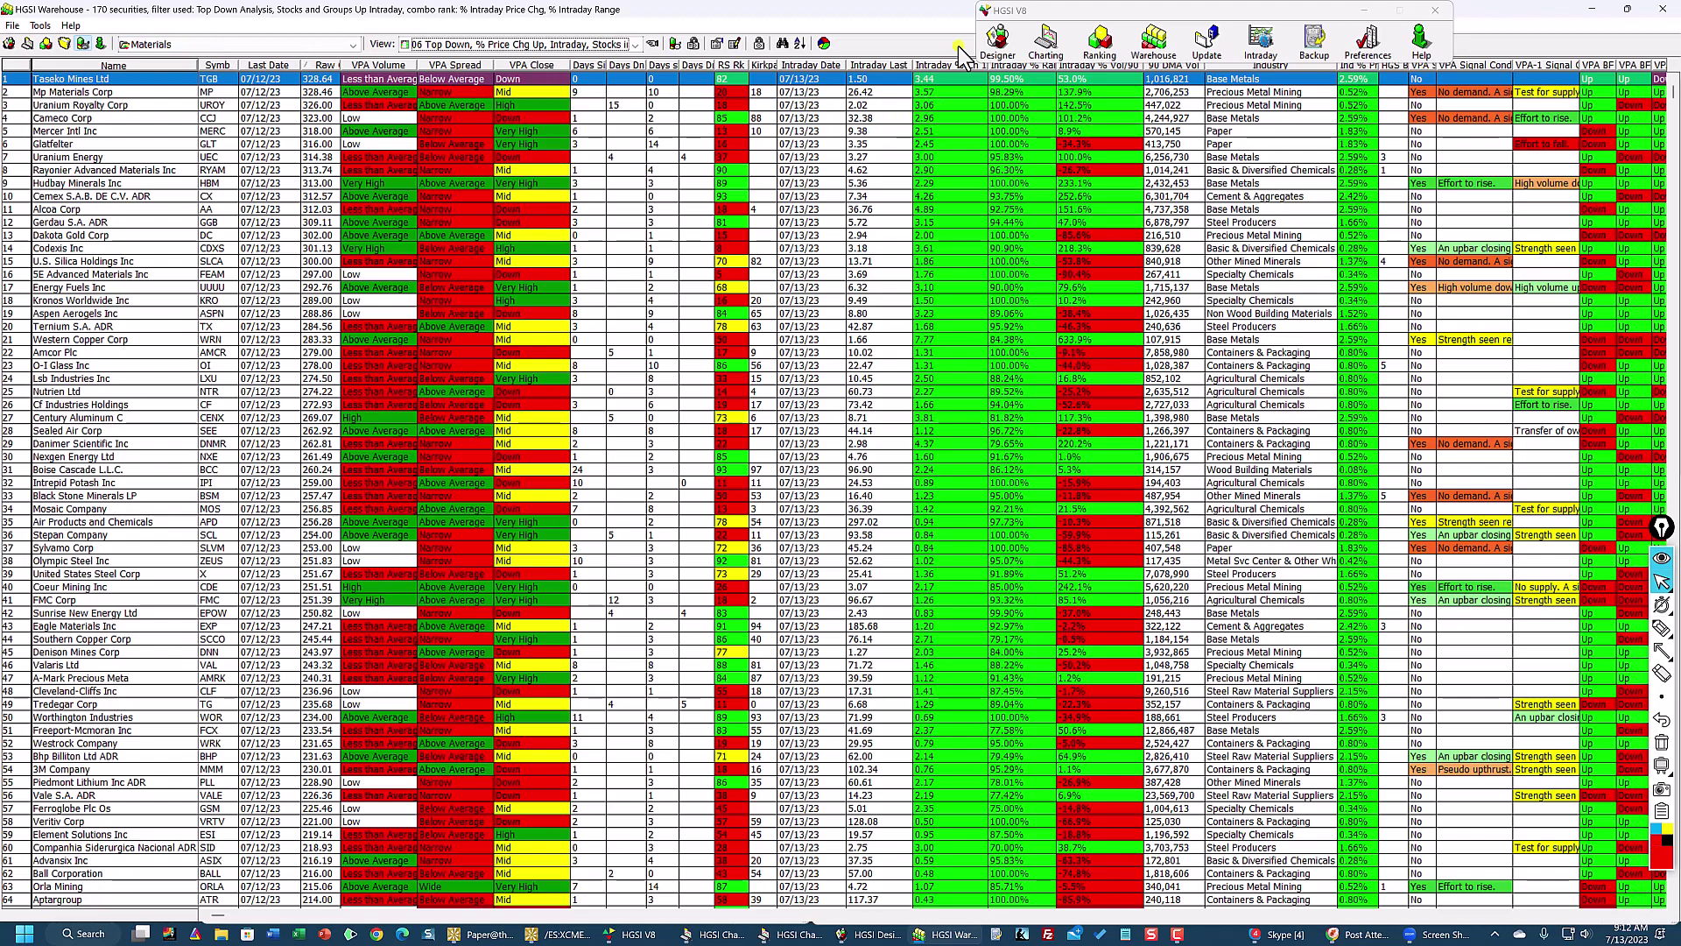
drag(1068, 11, 1188, 11)
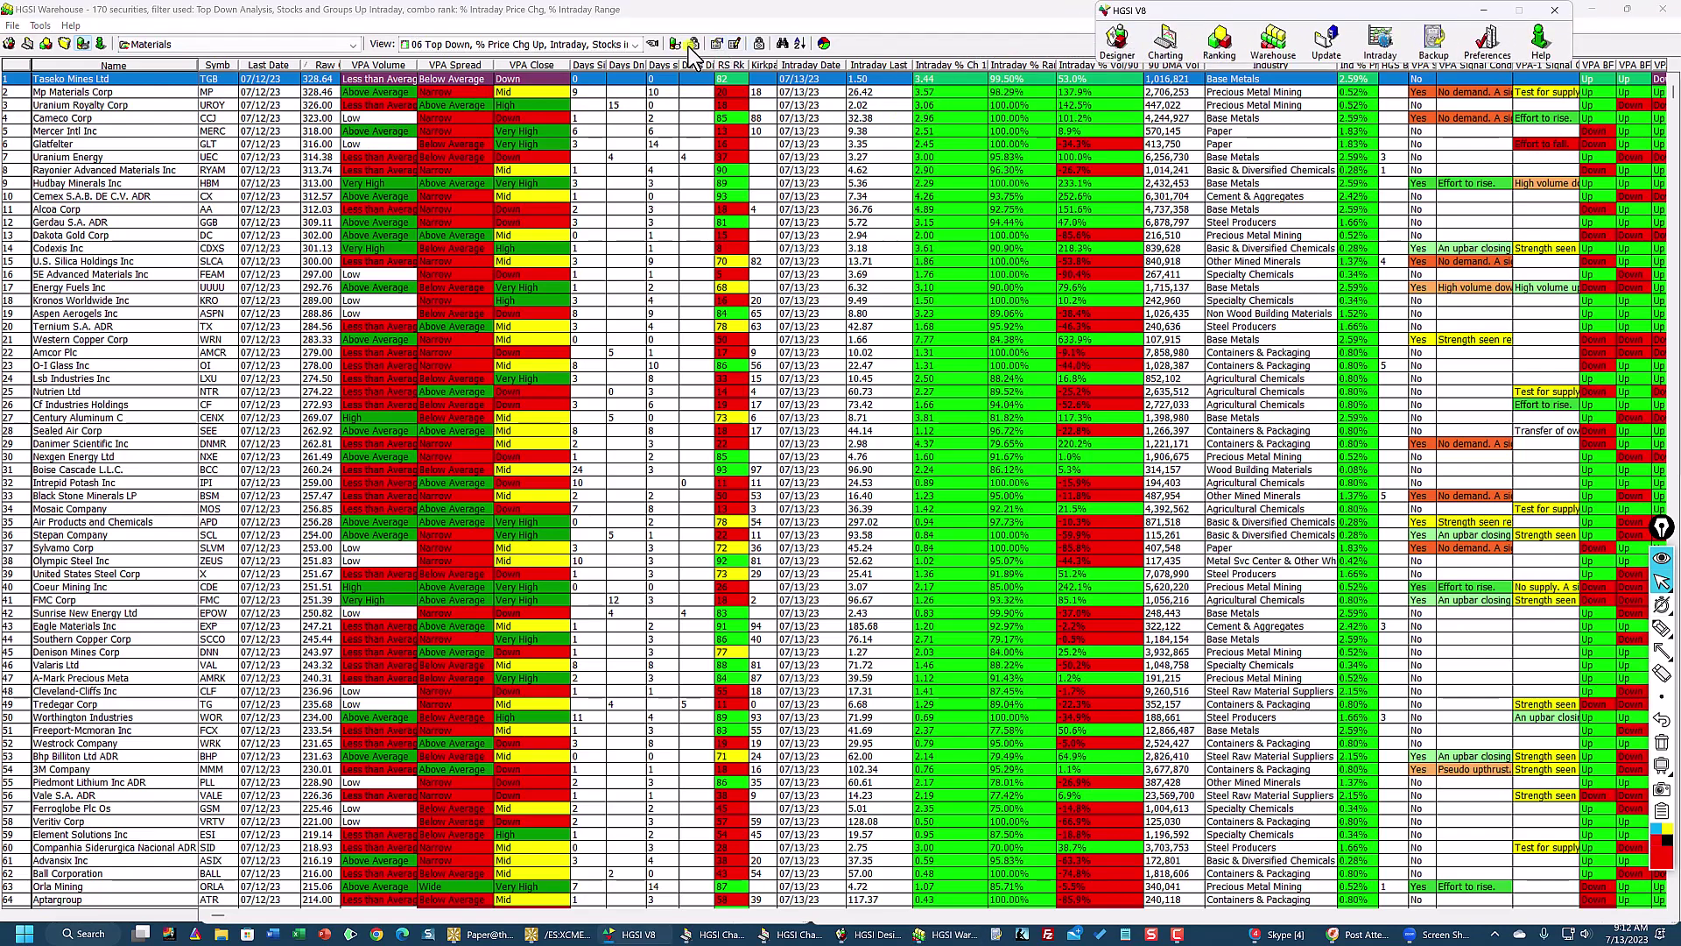
drag(1277, 25, 909, 33)
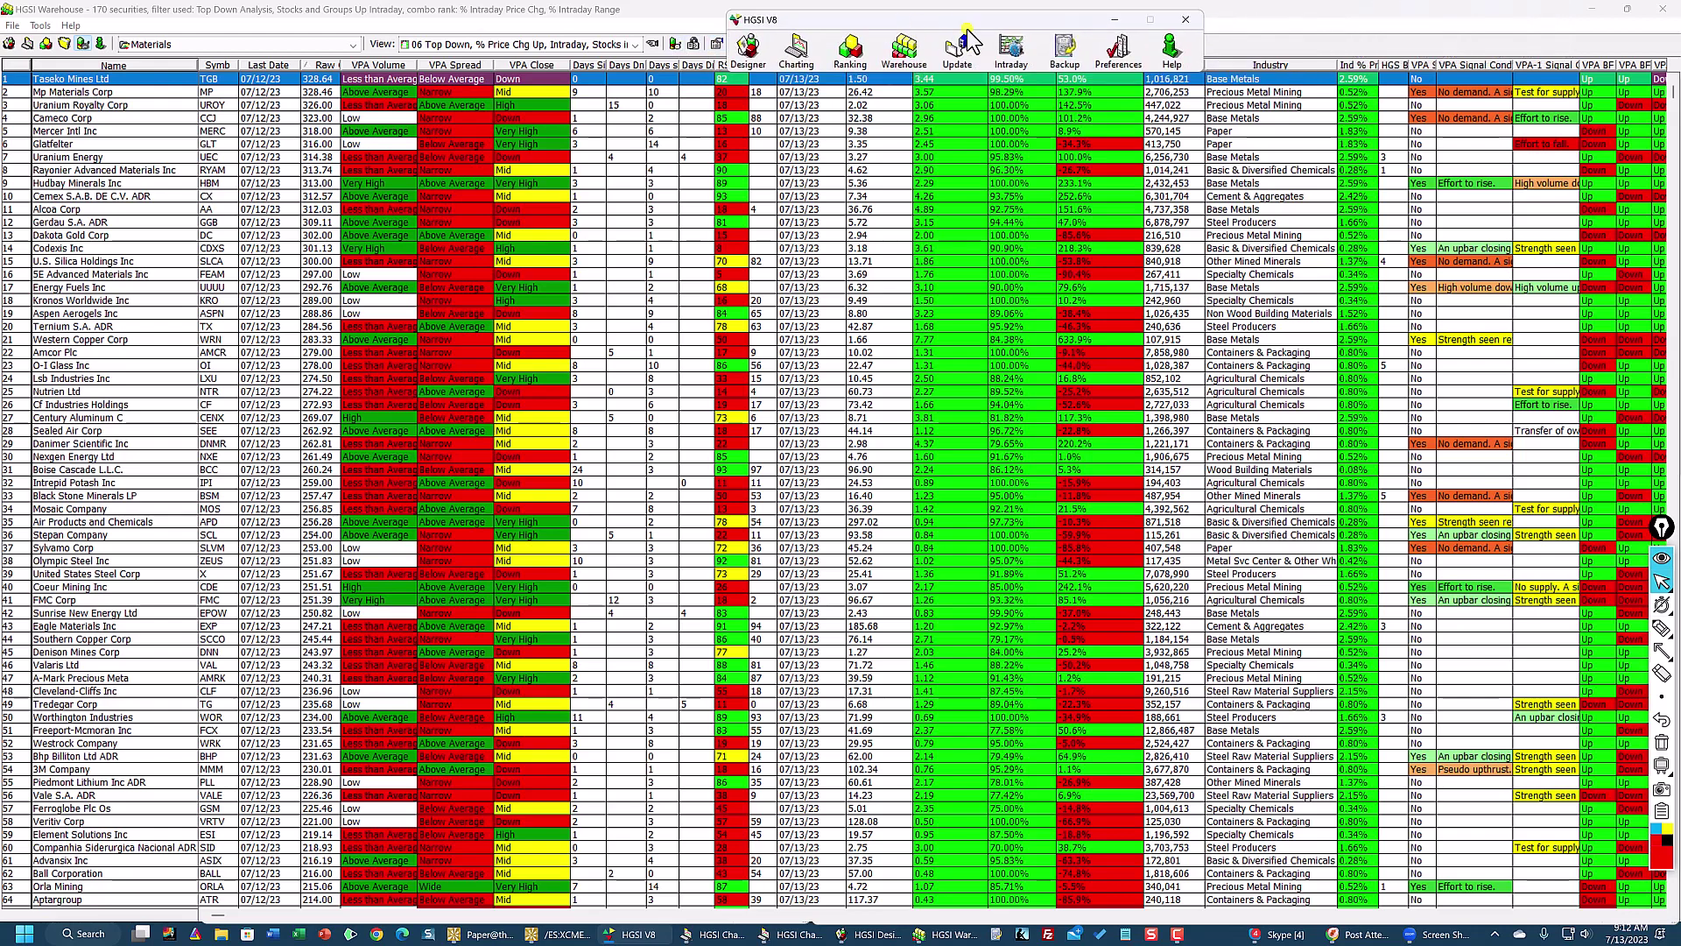
click(1359, 63)
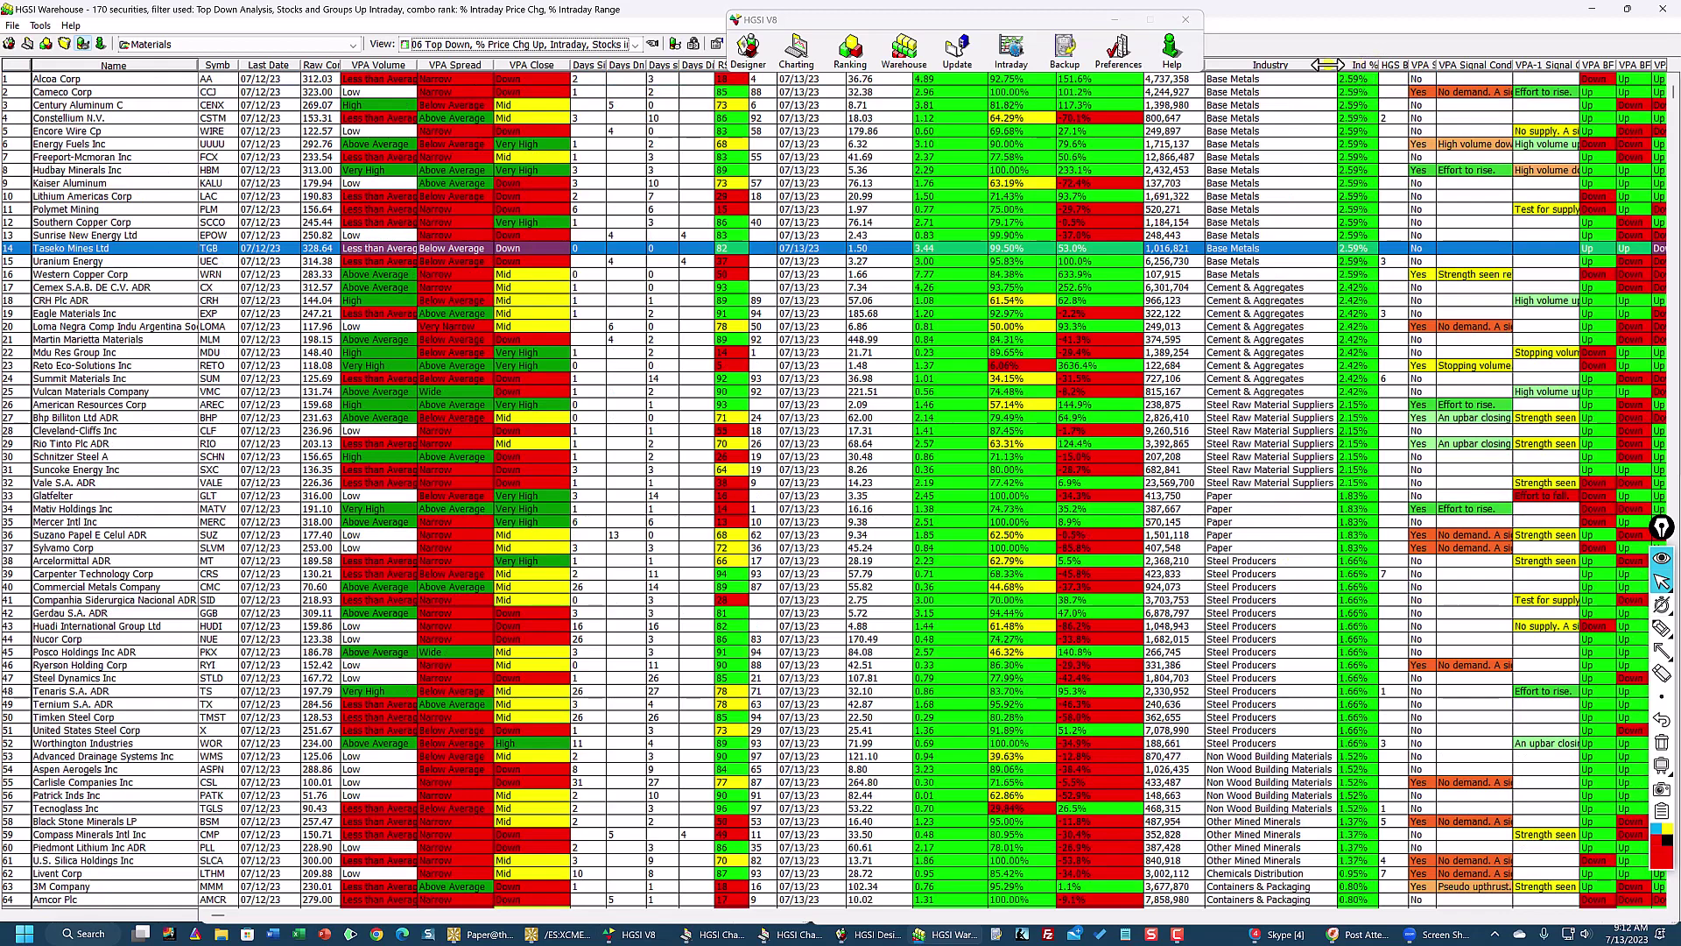
drag(1070, 25, 1405, 18)
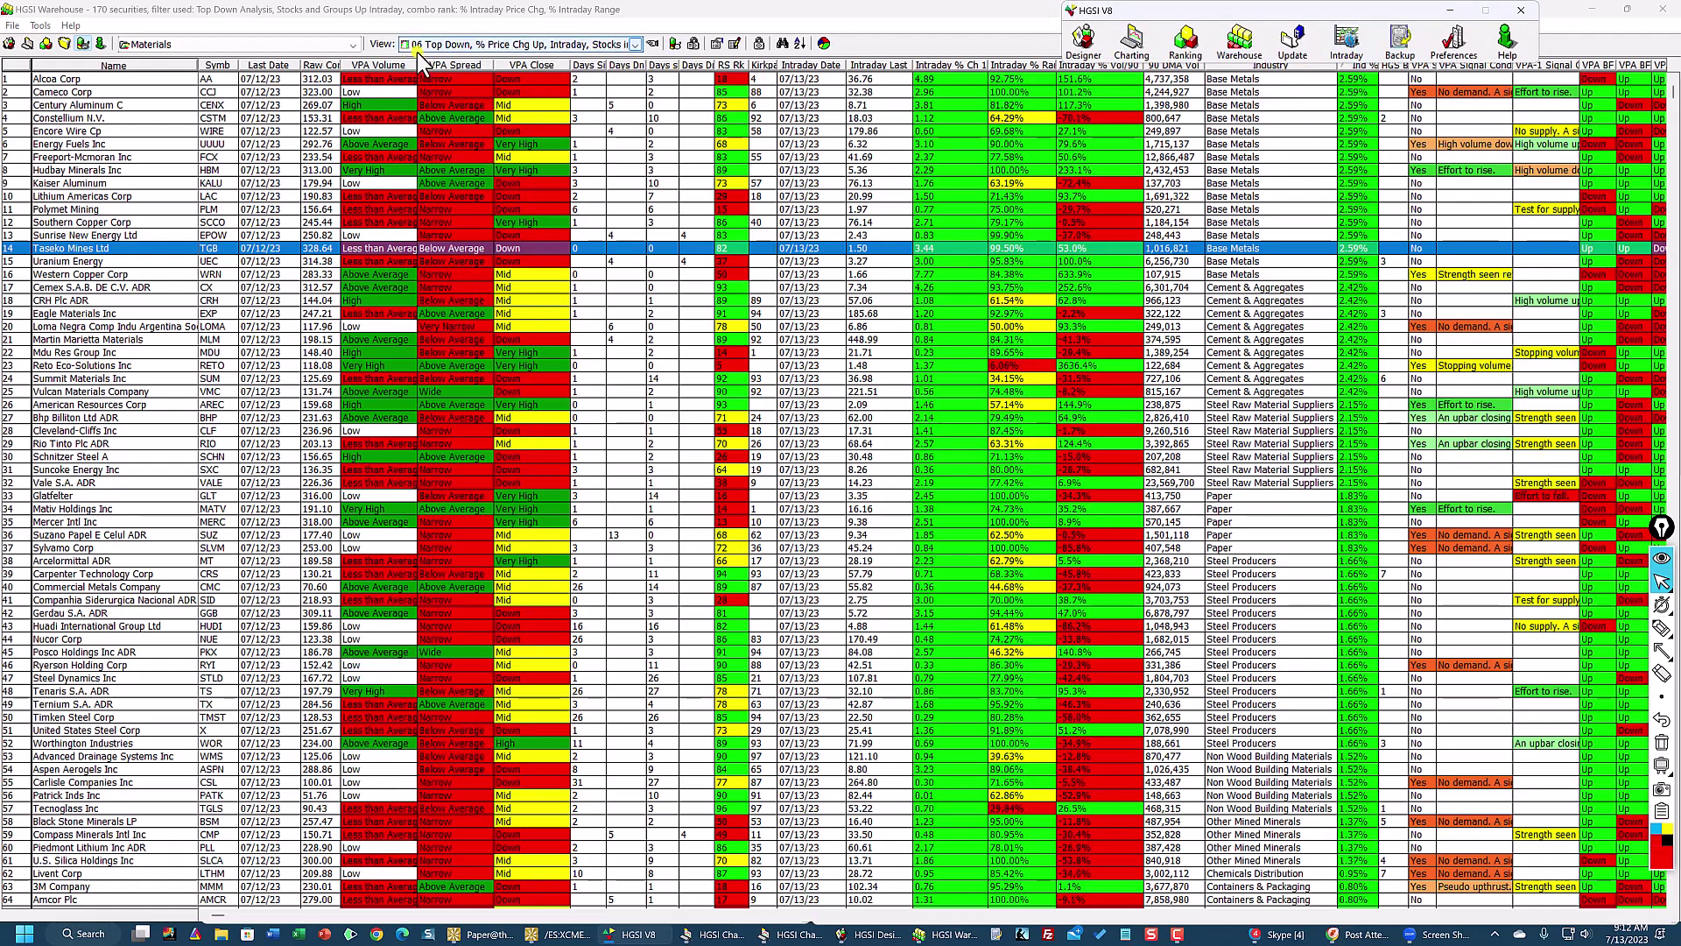
Step: Locate the 06 Top Down, % Price Chg Up, Intraday view in the quick pick list under Top Down Scorecard Views for HGSI Index Analysis
click(652, 43)
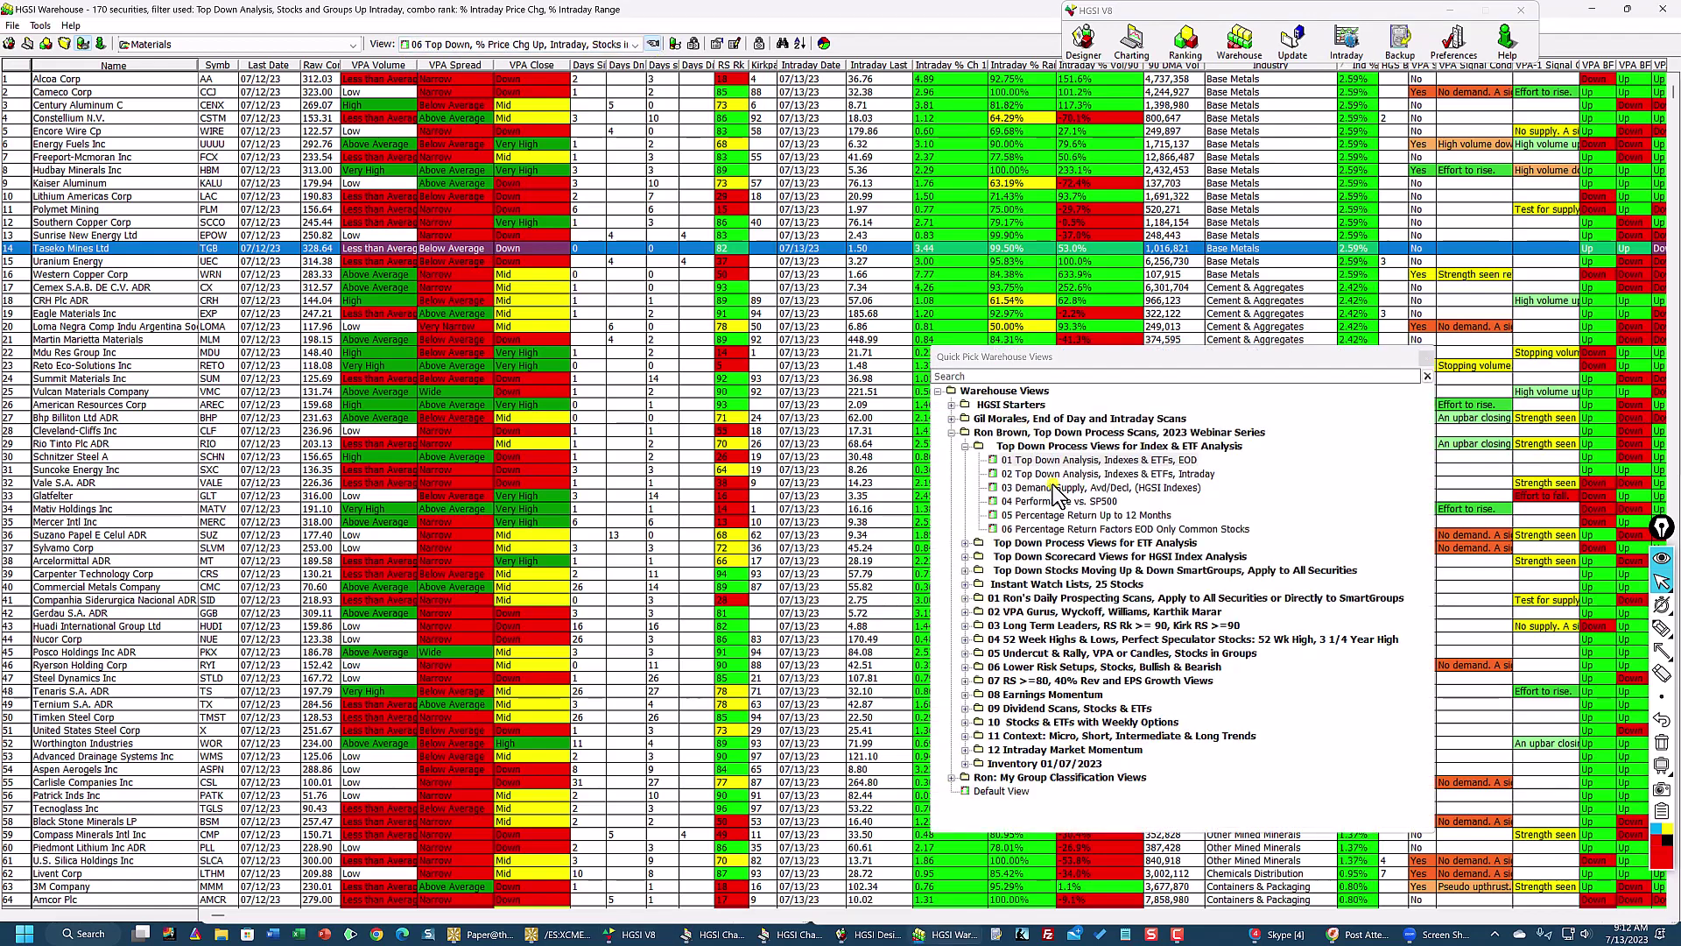
click(966, 445)
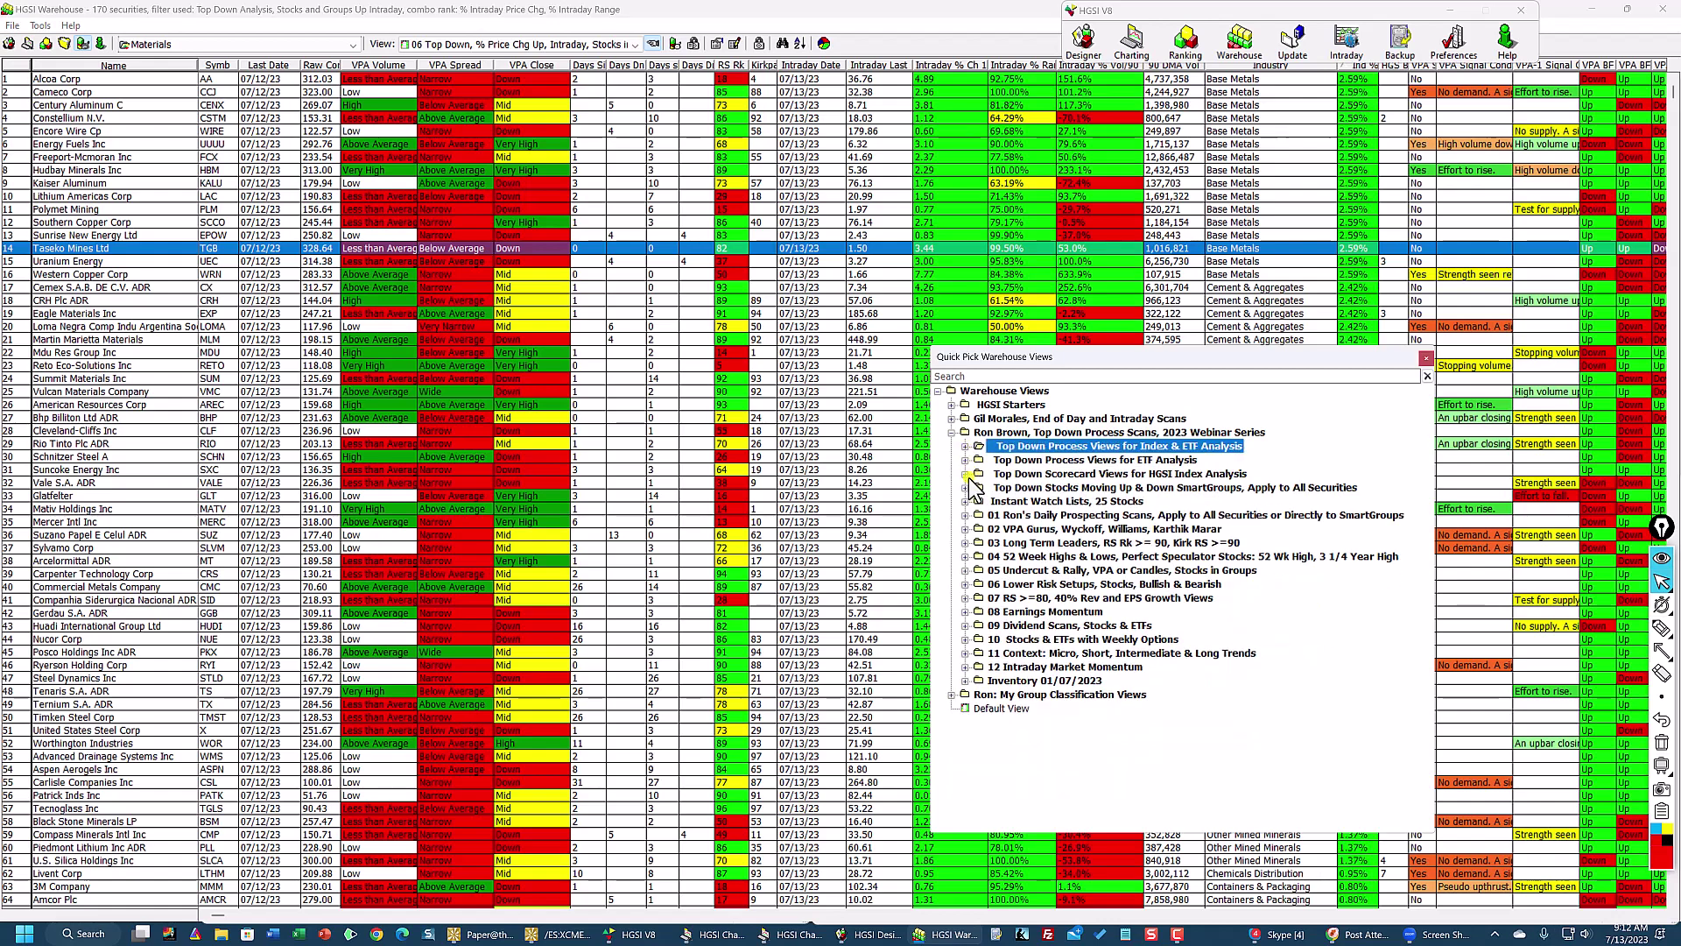
click(967, 474)
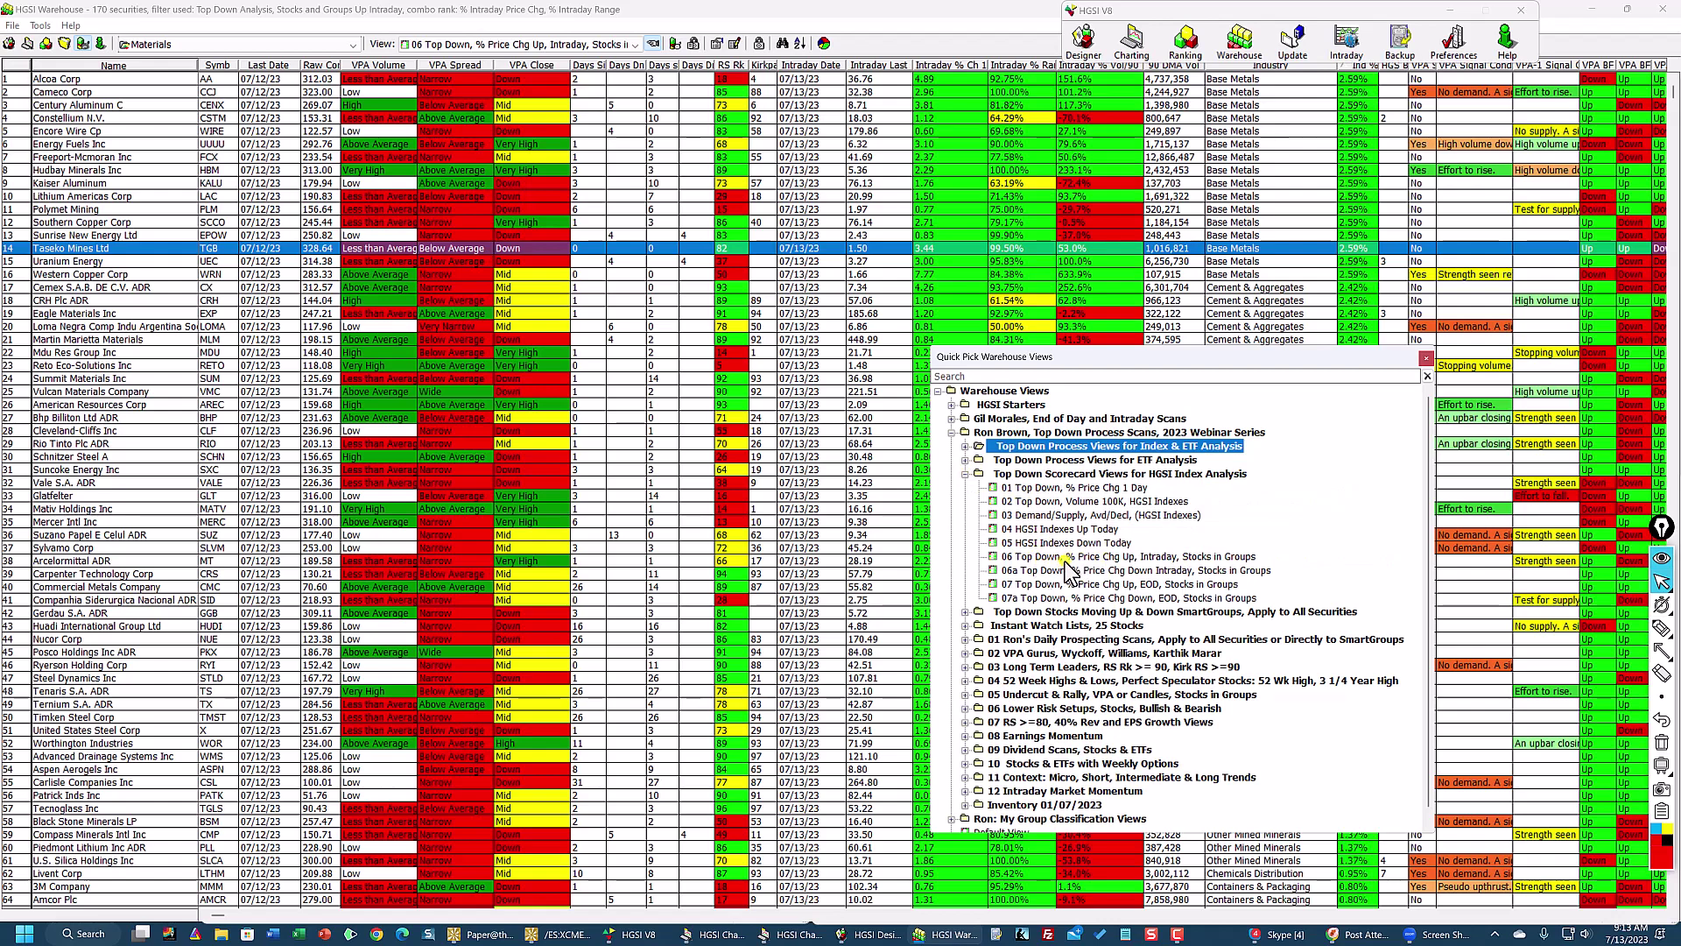
click(1171, 556)
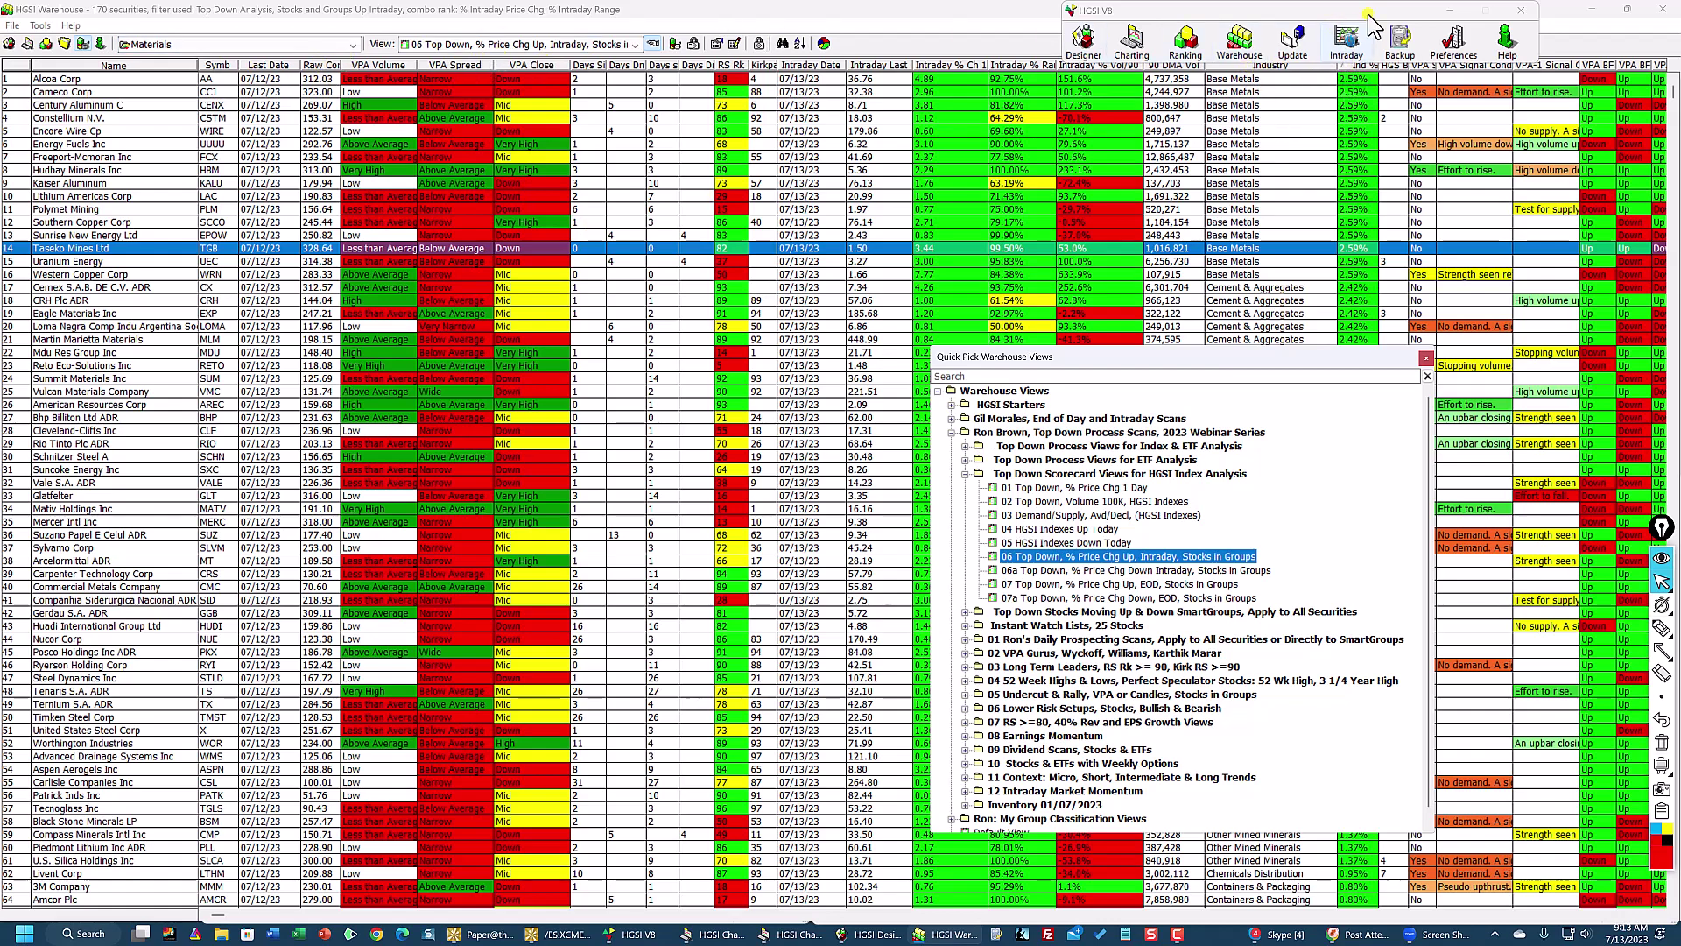
Step: Turn off Always On Top for the HGSI launcher and reposition the quick pick list of warehouse views over the lower table rows
click(1455, 49)
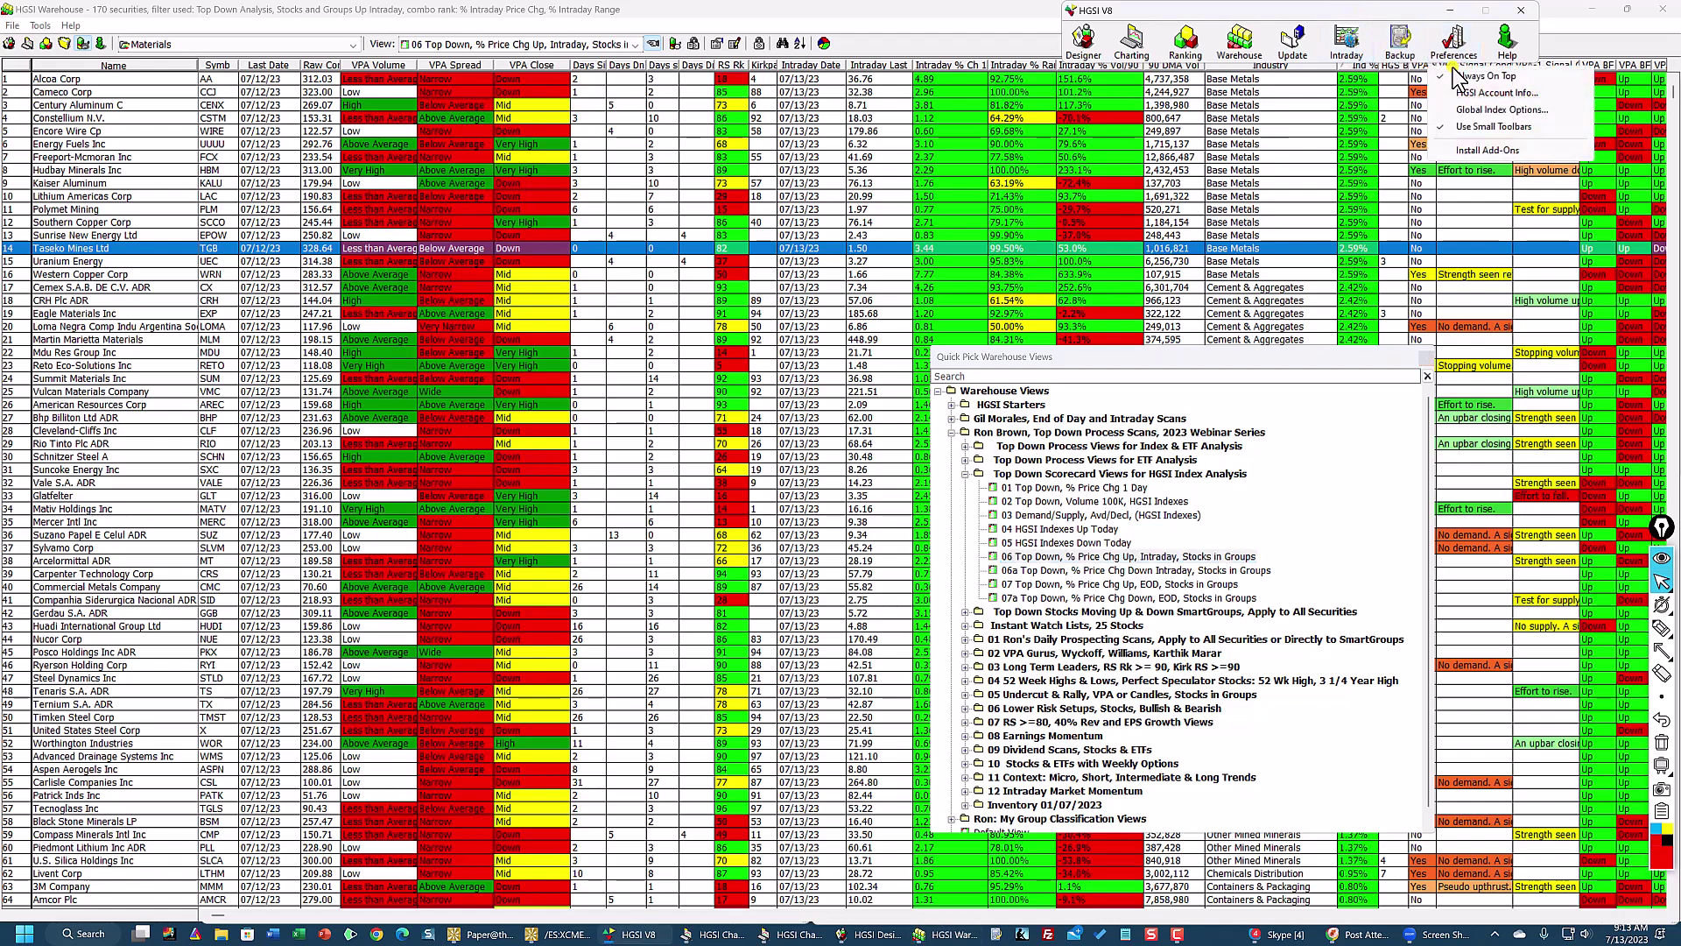
click(1458, 88)
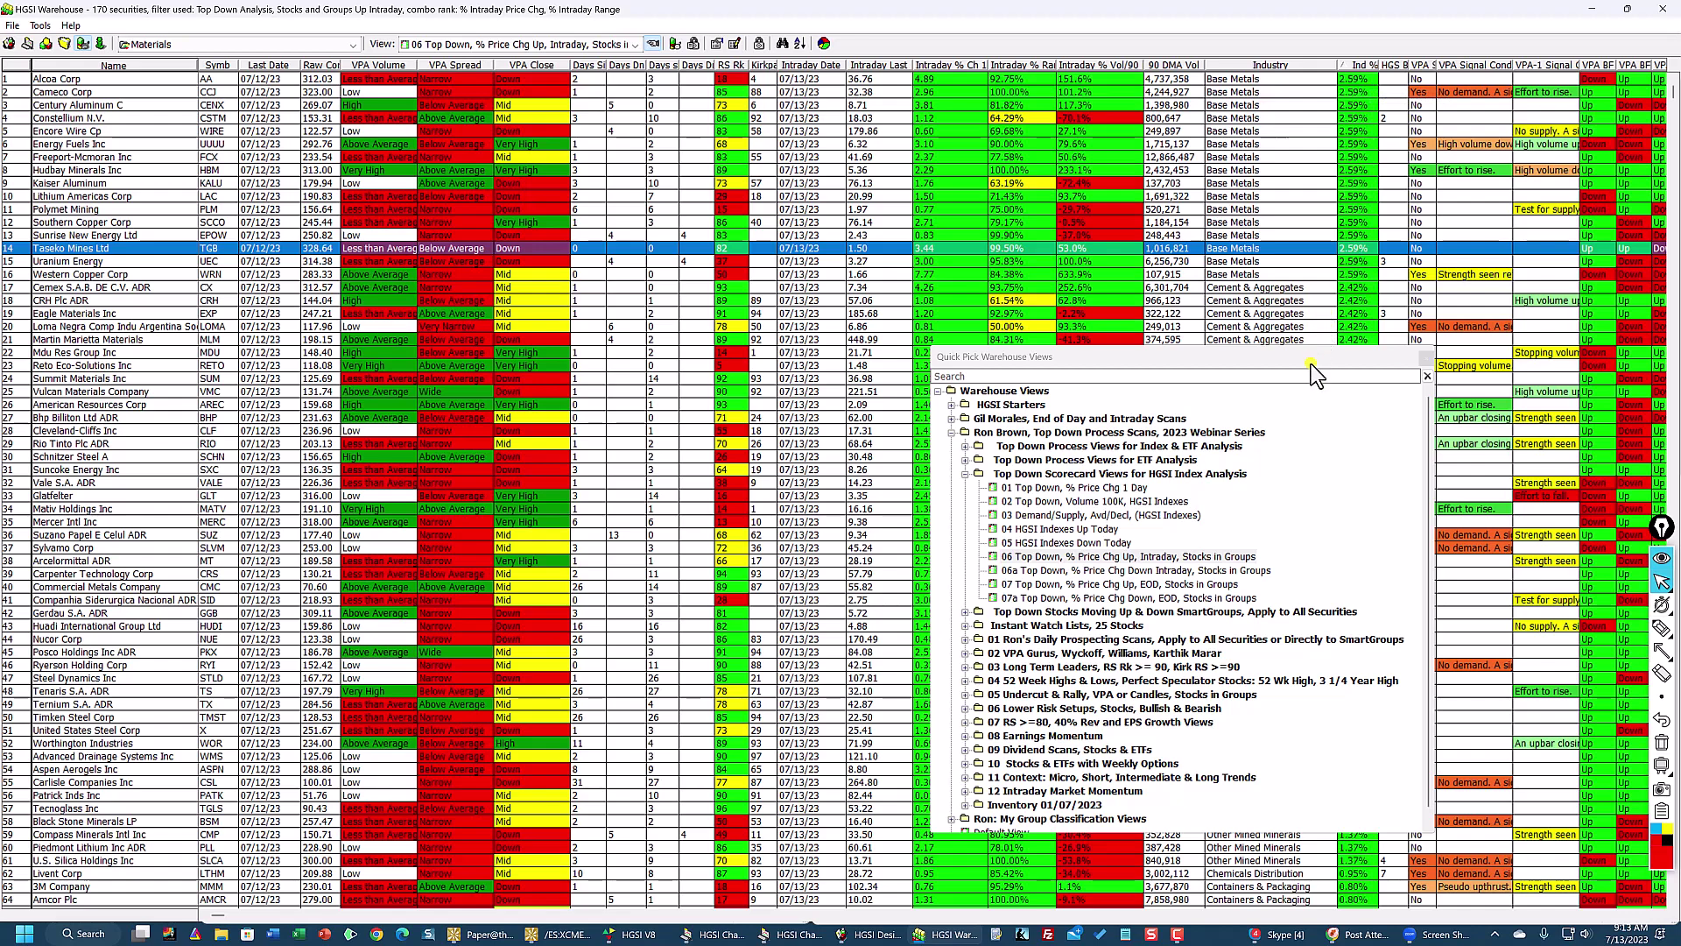
drag(1311, 361, 1272, 470)
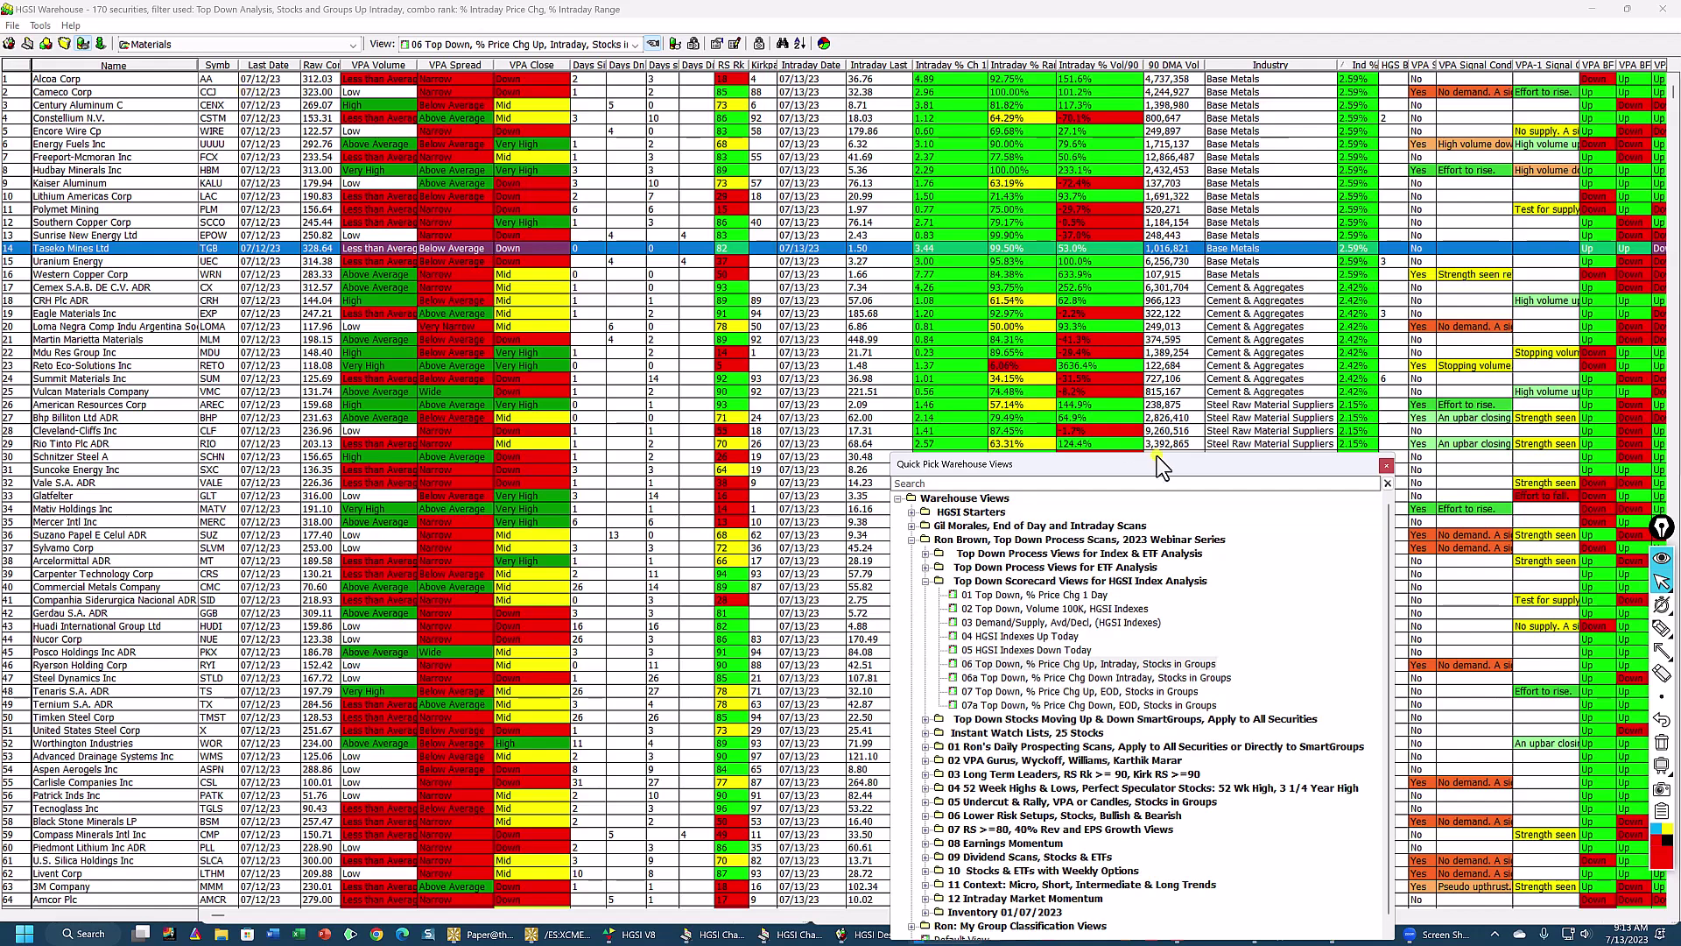
drag(1169, 469, 635, 377)
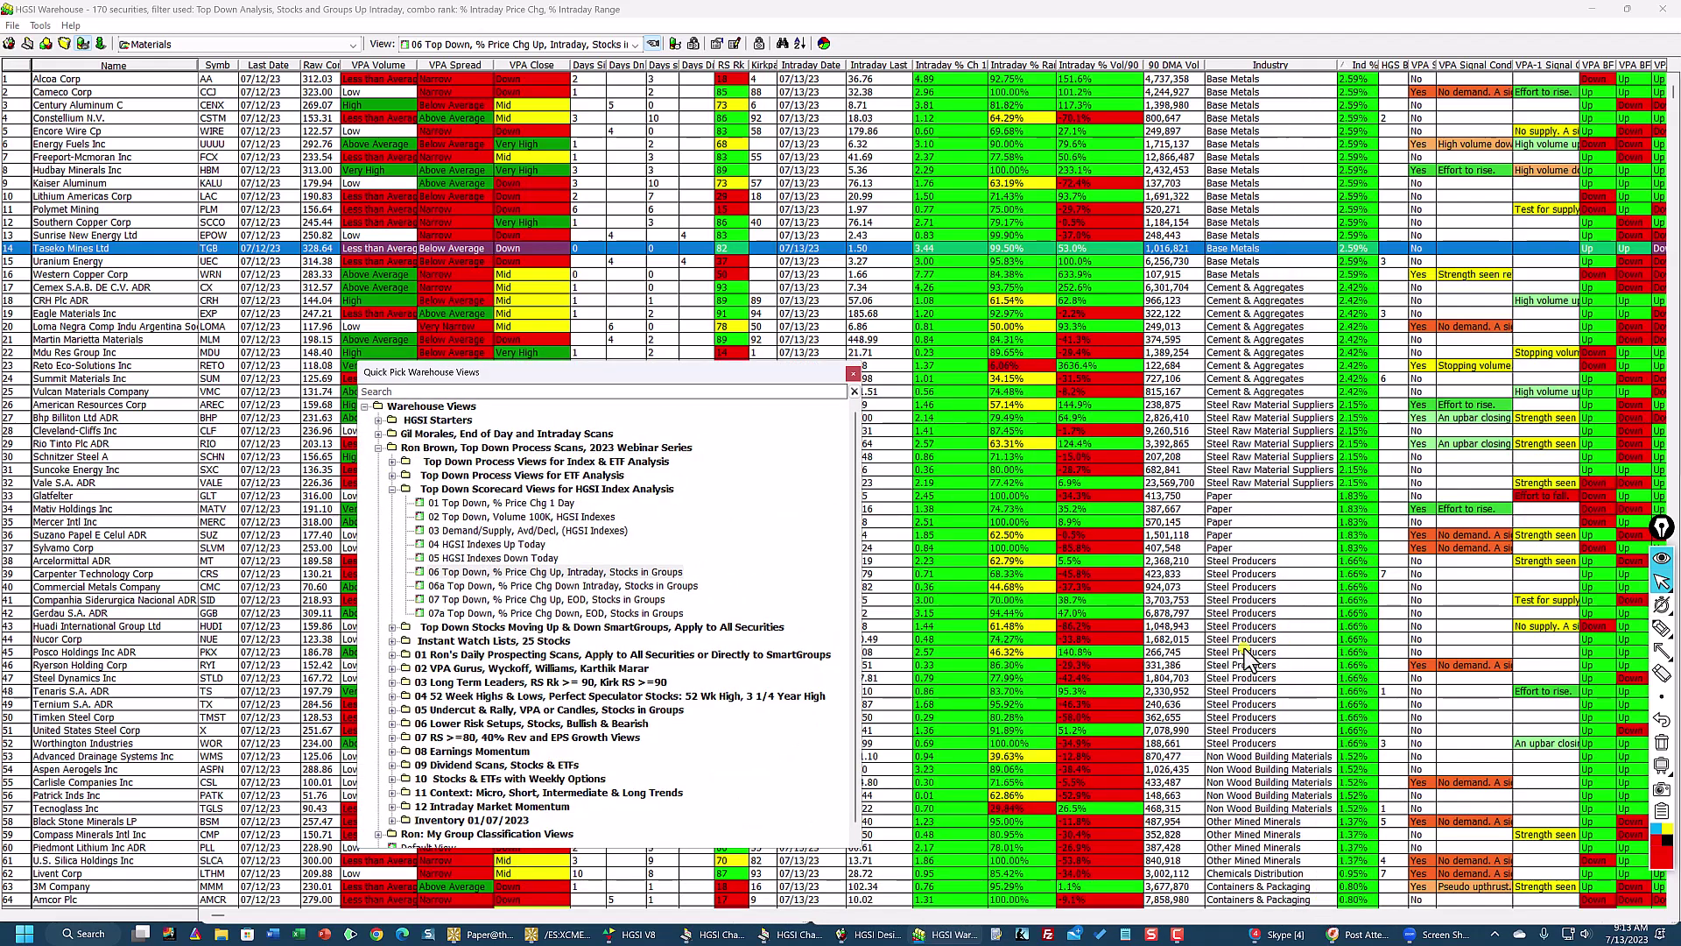
drag(794, 377, 1478, 406)
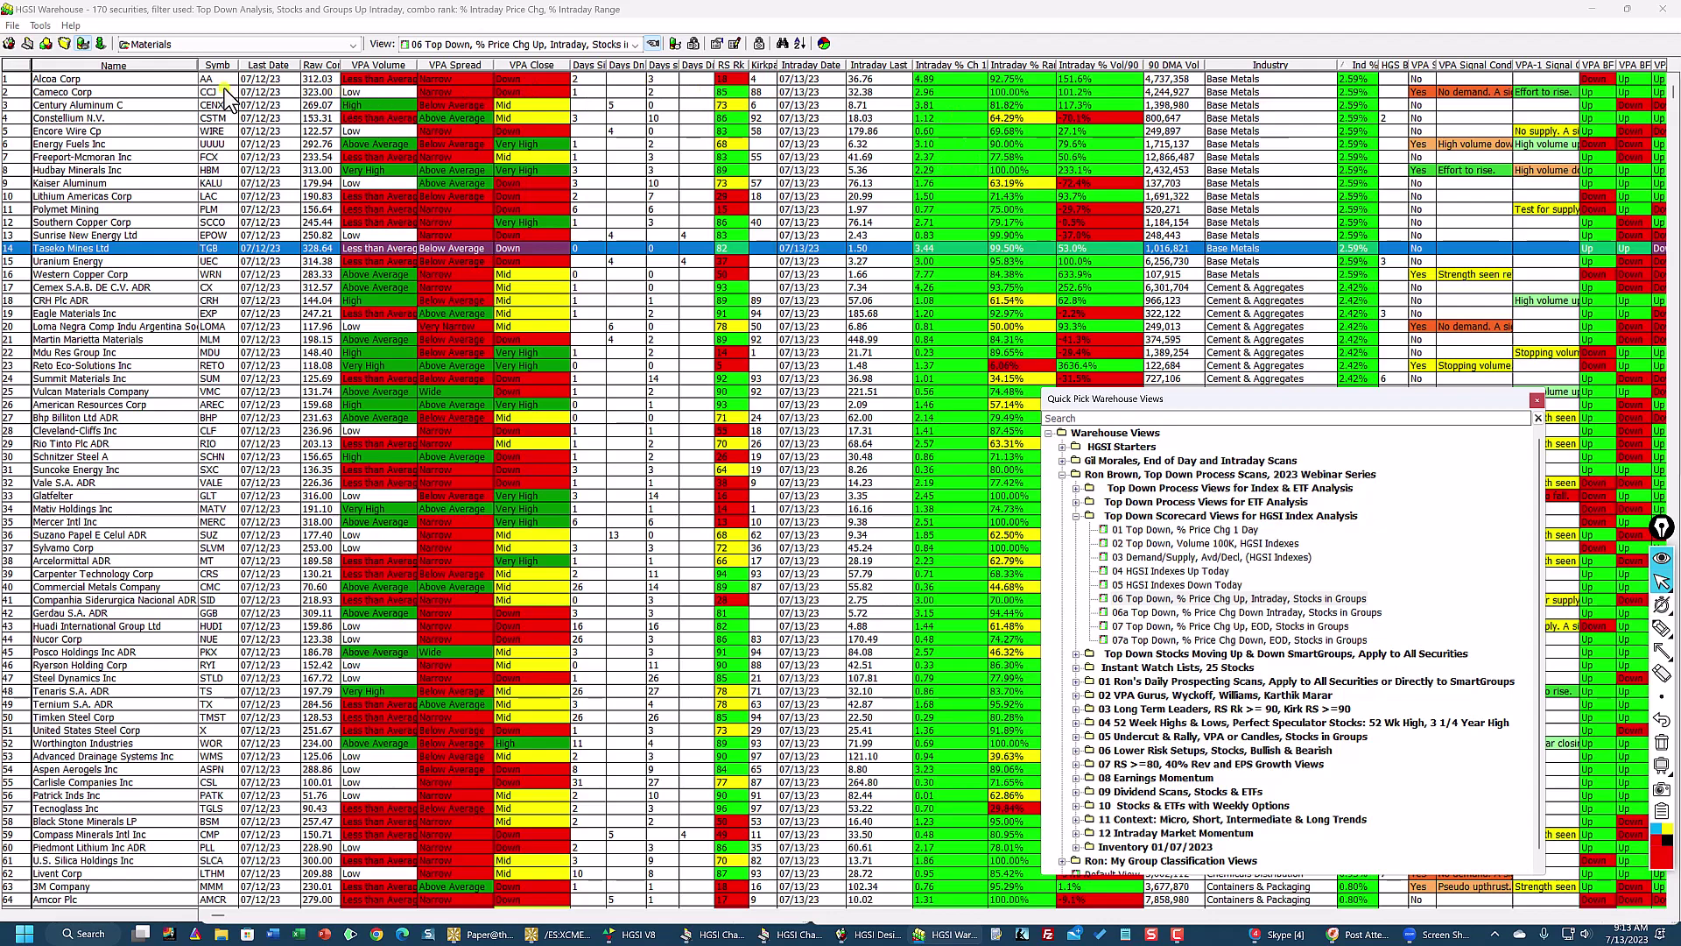
Step: Examine the Alcoa Corp and Cameco Corp rows for consecutive days up, RS rank, intraday change, volume and industry
click(580, 80)
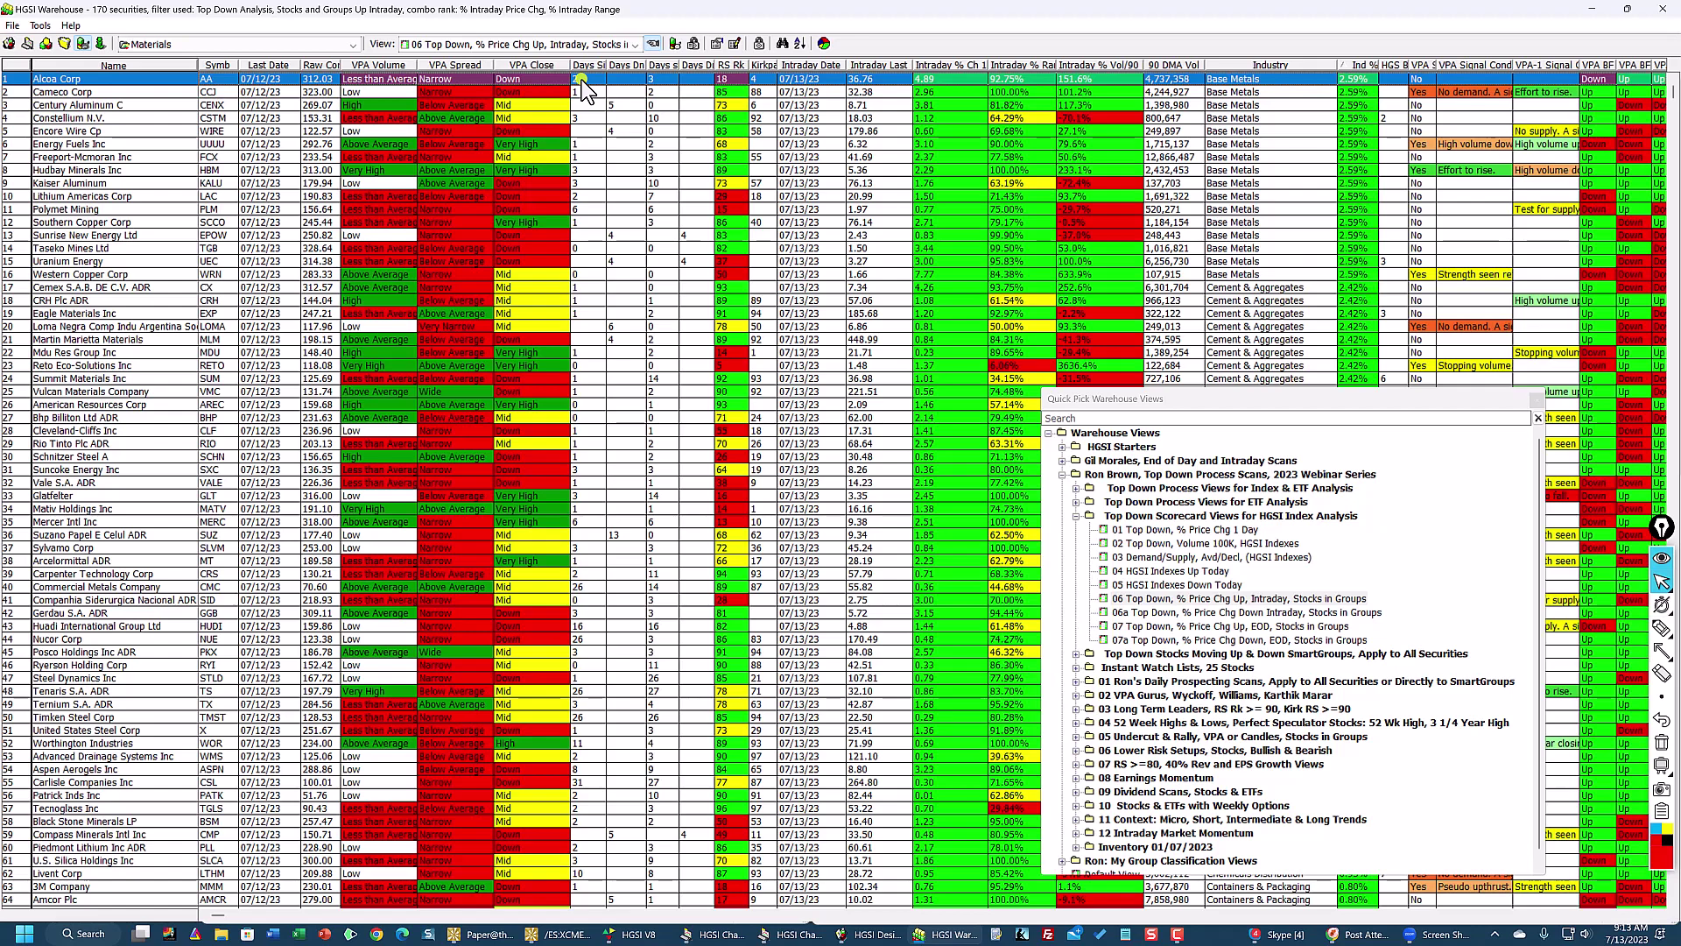
click(734, 91)
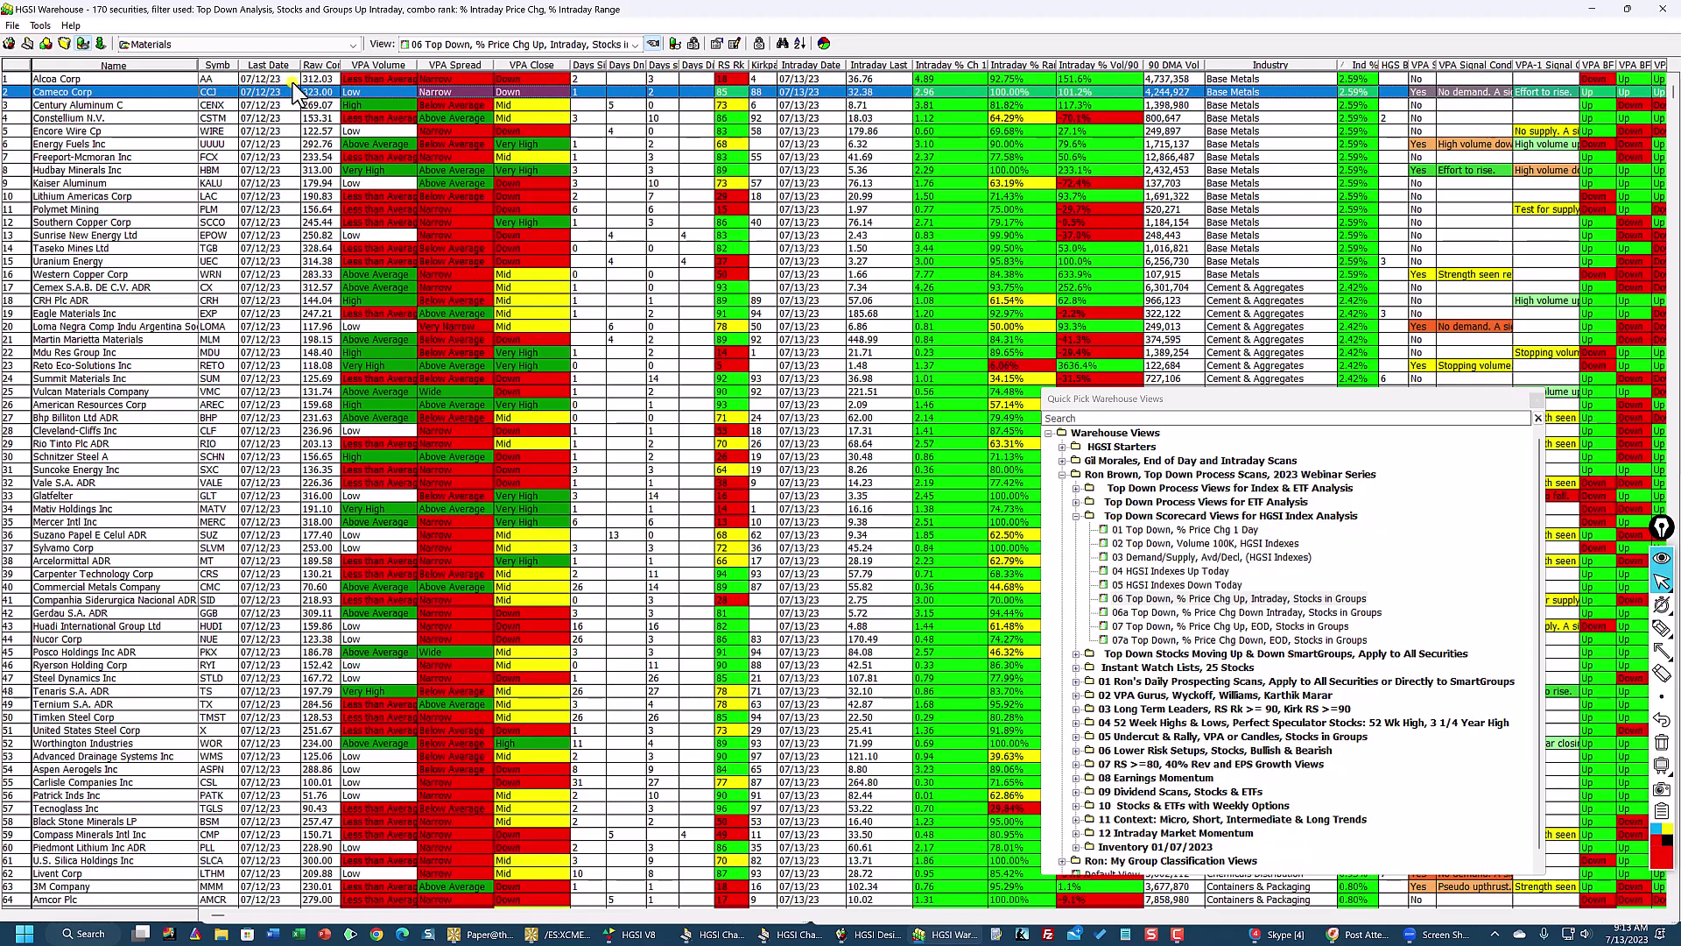
click(1117, 78)
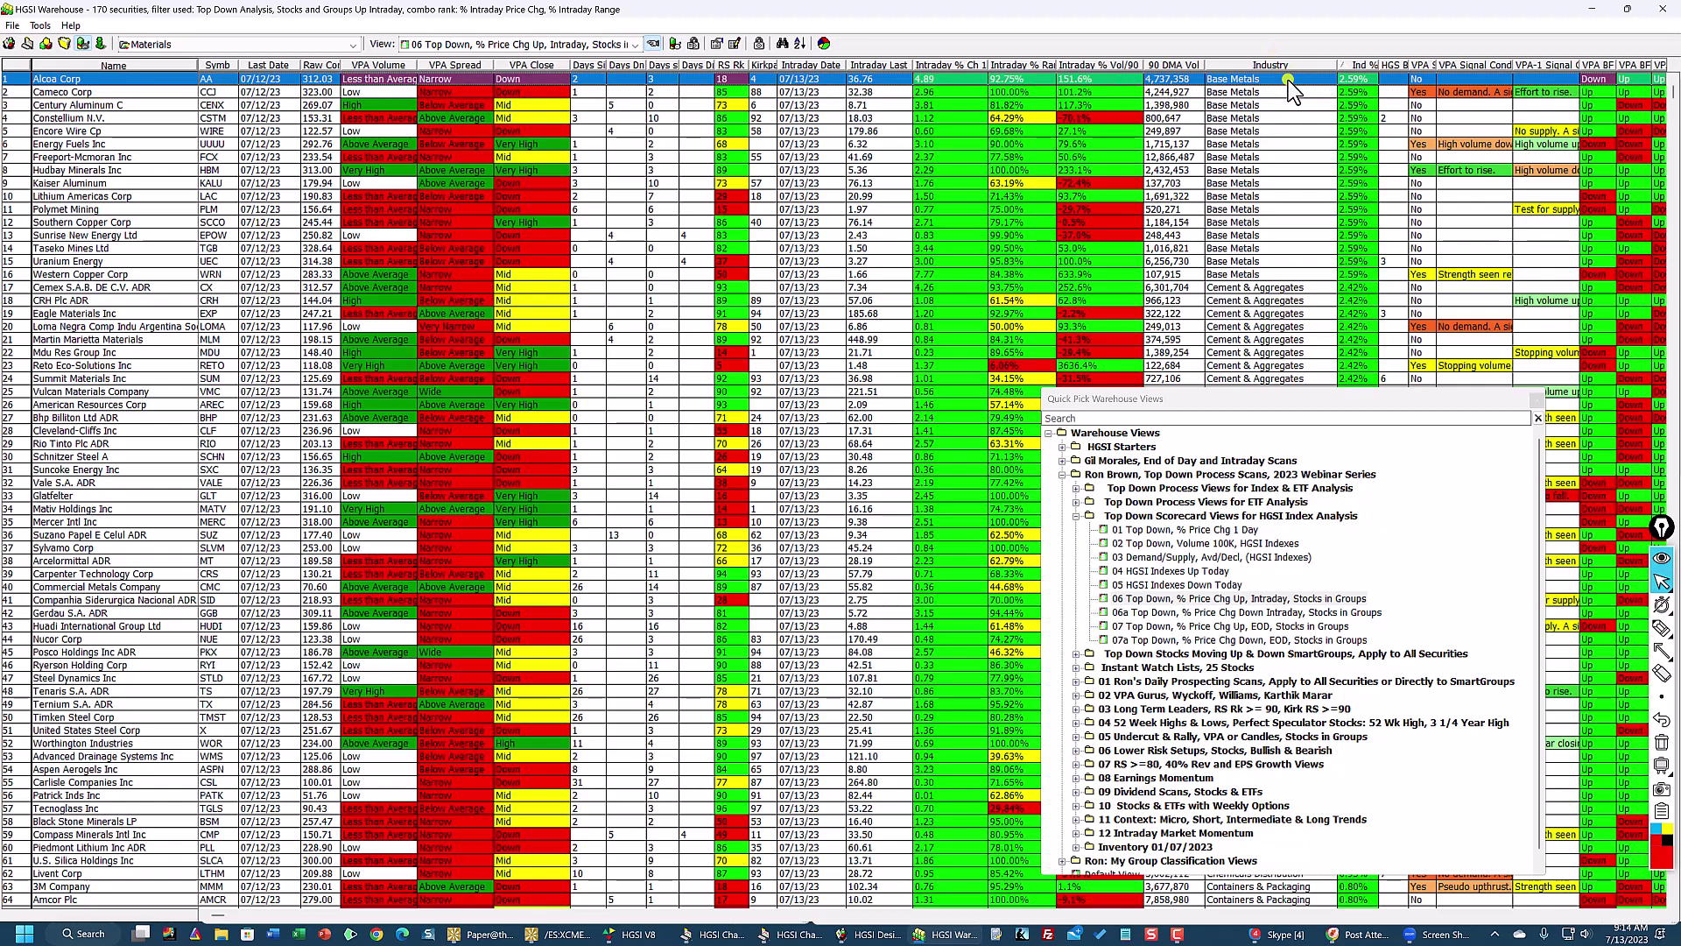
Step: Sort the Materials securities by raw combo rank and bring up the daily and weekly charts of first-ranked Taseko Mines Ltd
click(317, 65)
click(124, 77)
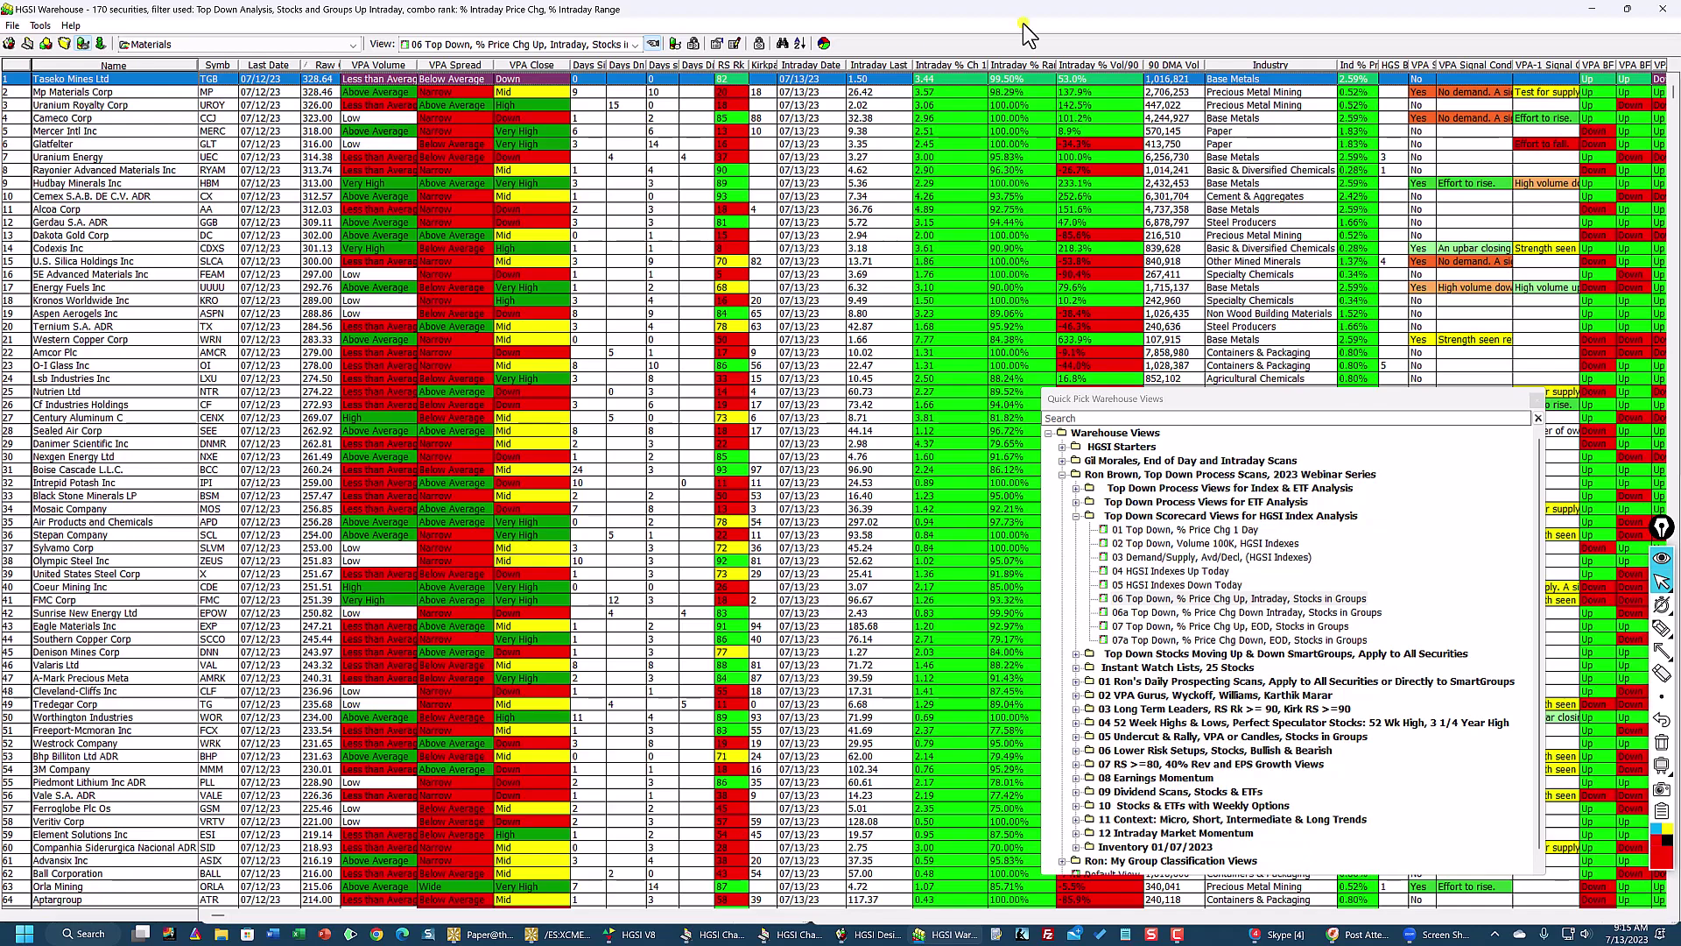
click(1627, 8)
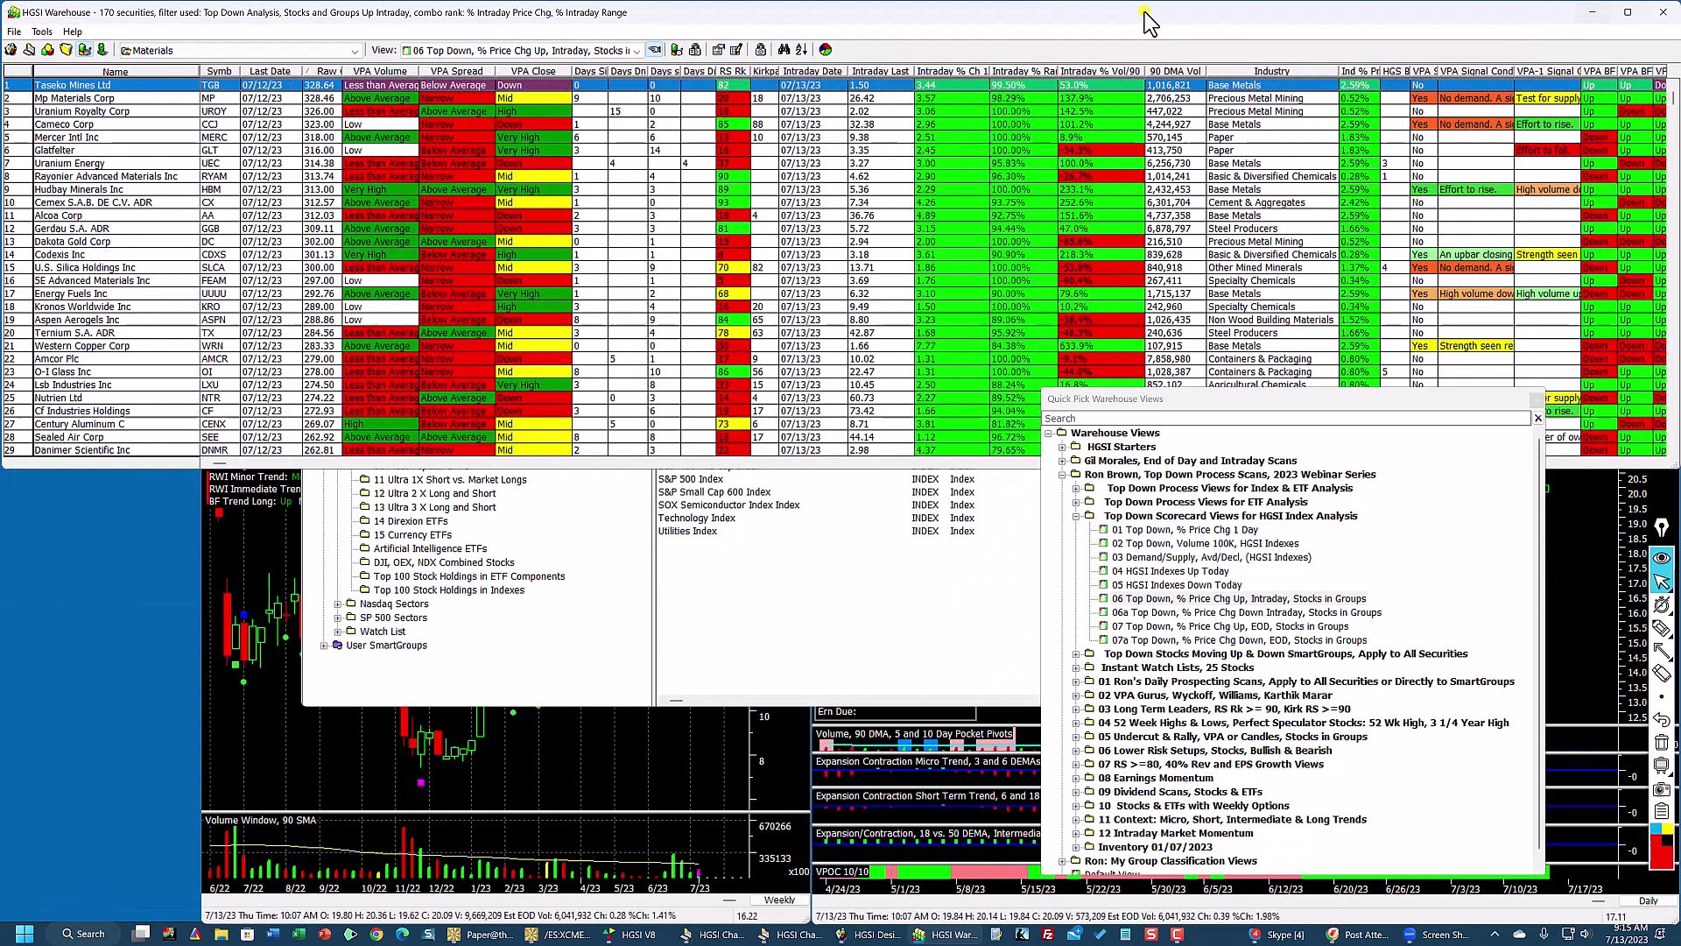
double_click(748, 85)
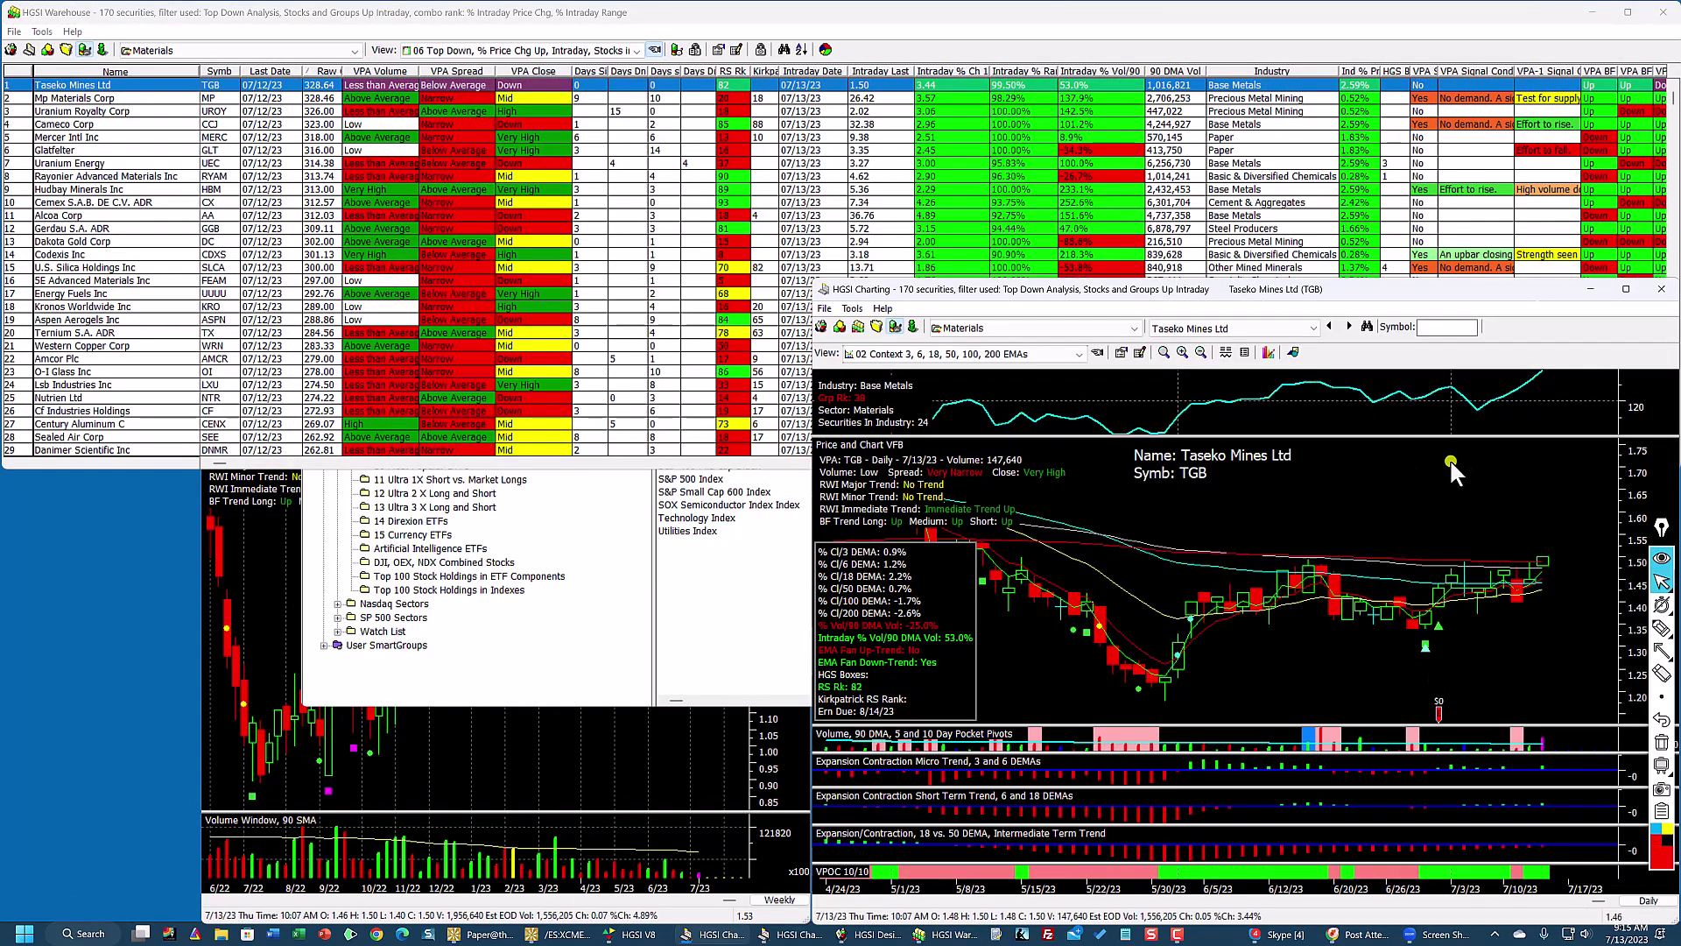
click(600, 773)
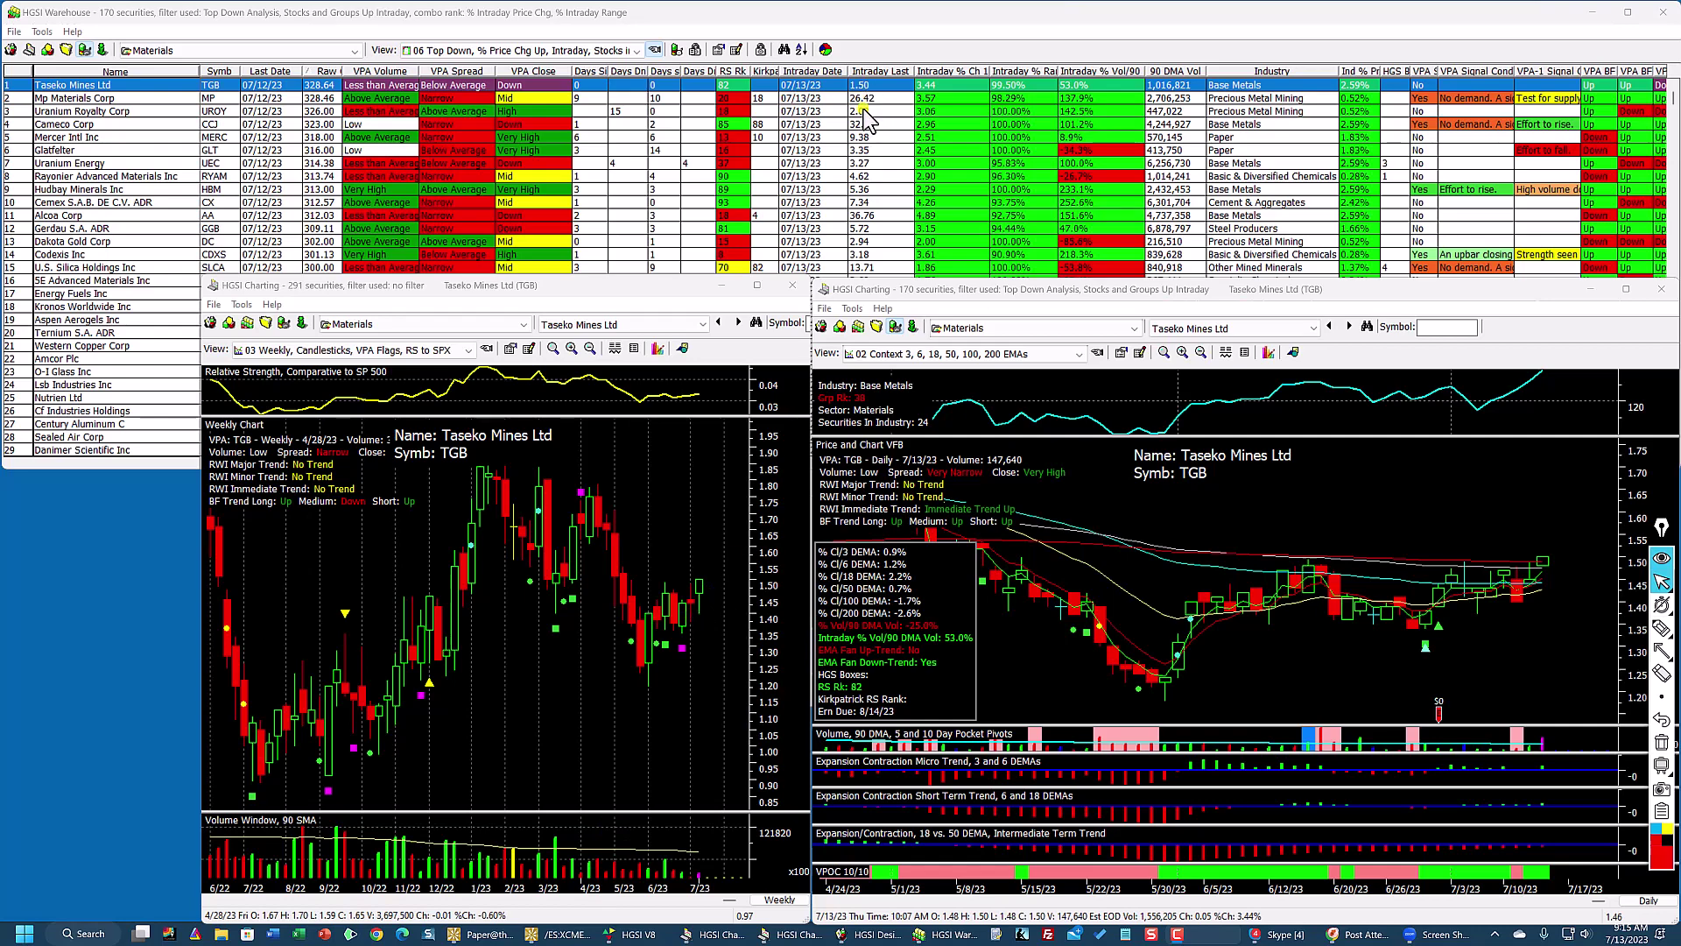
Step: Compare the Cameco Corp and Mercer Intl rows for days up, RS rank and Kirkpatrick rank
click(793, 127)
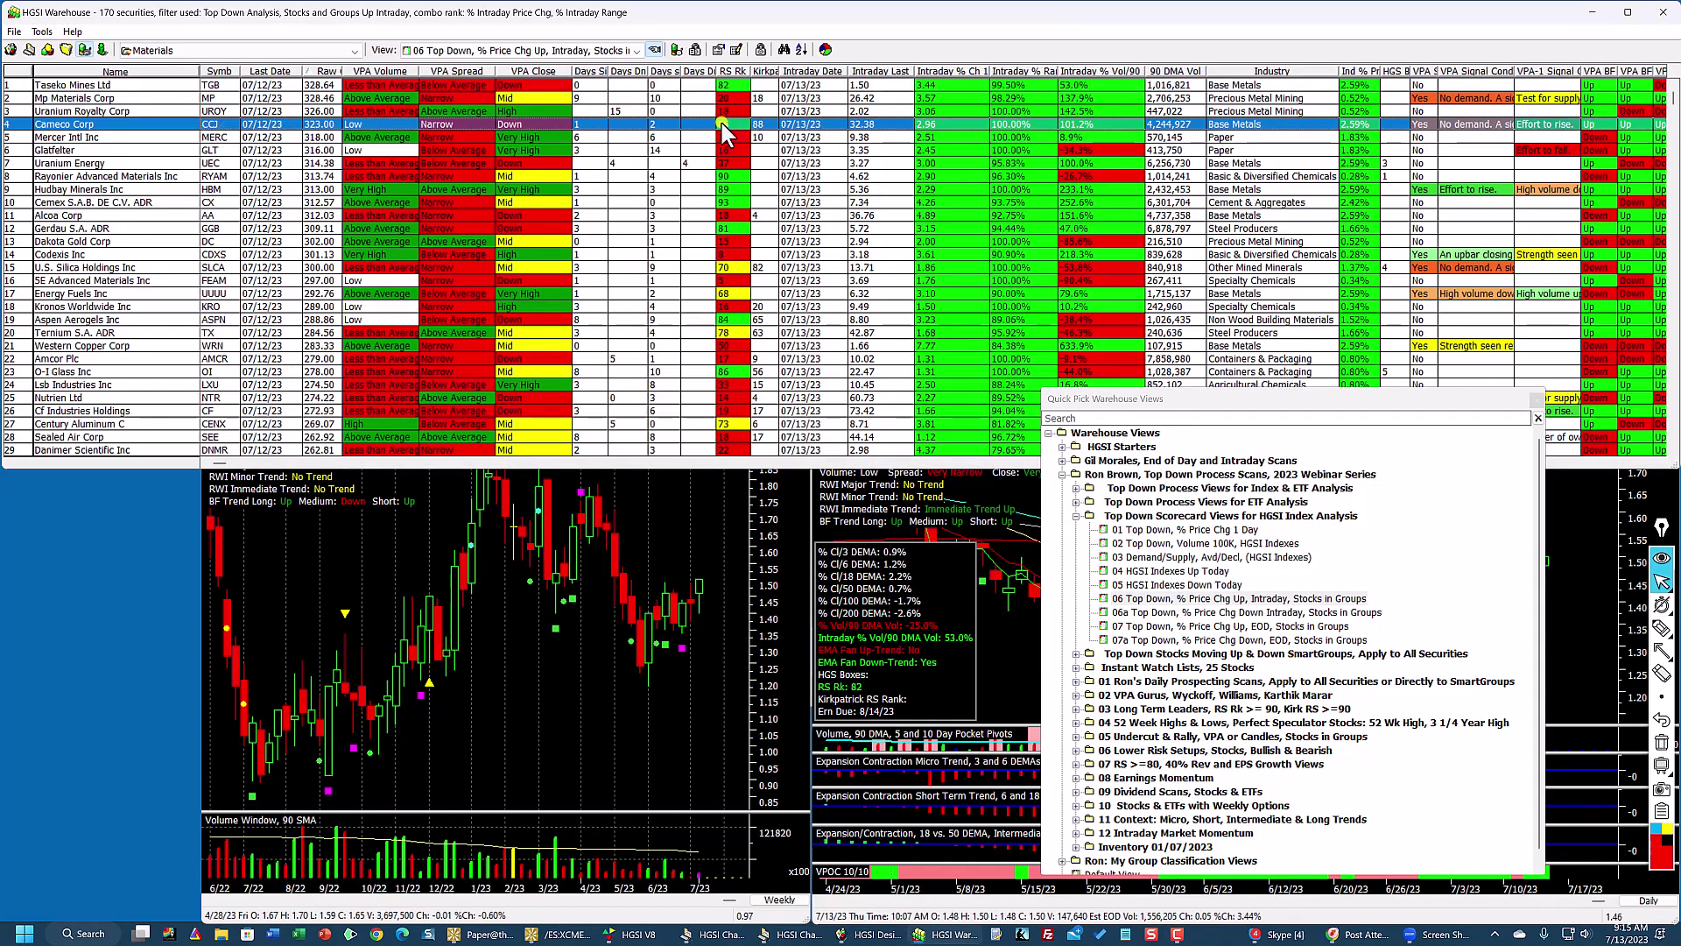
click(291, 138)
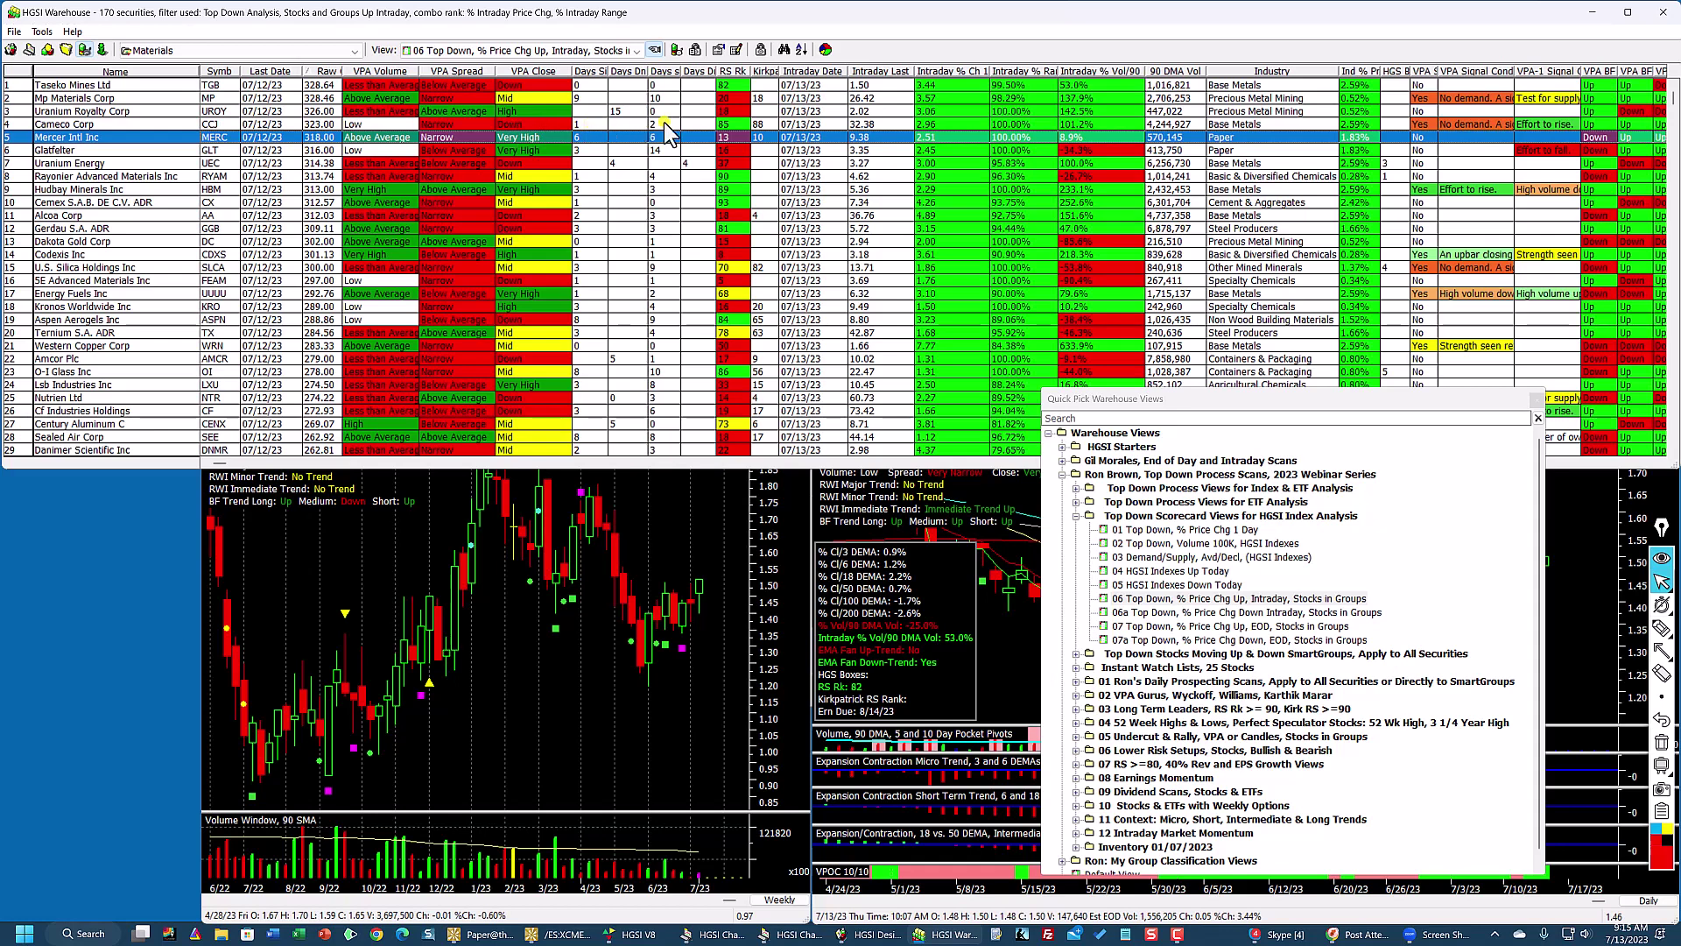
click(752, 123)
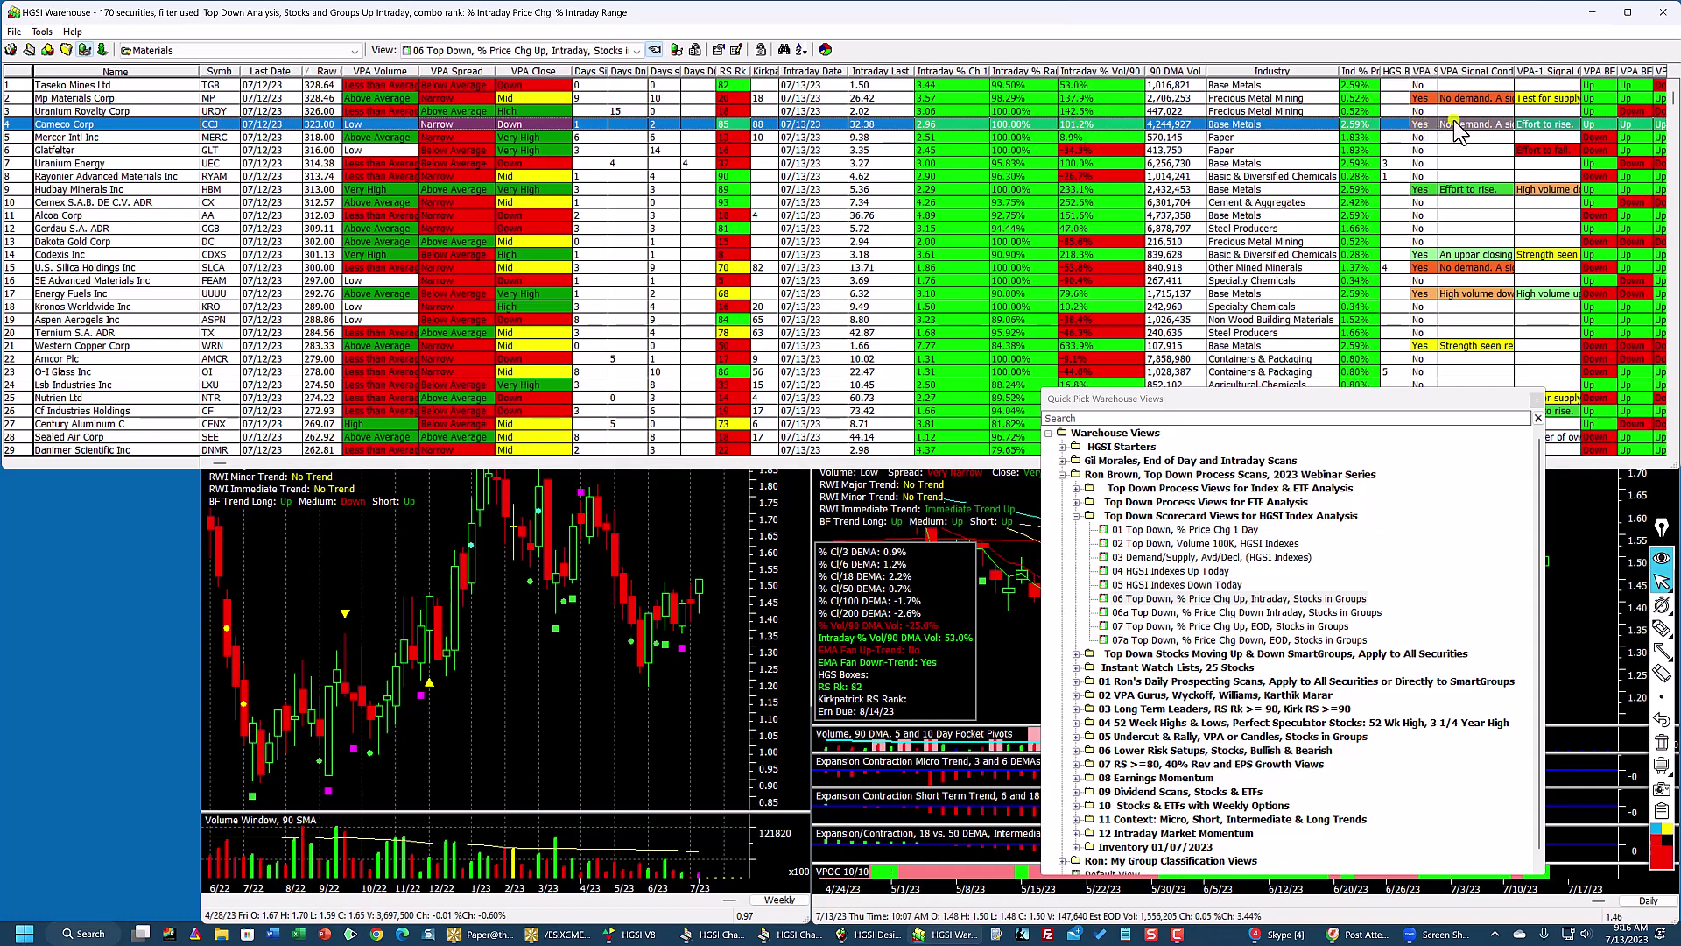
Step: Bring up the weekly and daily charts of Cameco Corp and enlarge the daily chart to full screen
double_click(1542, 127)
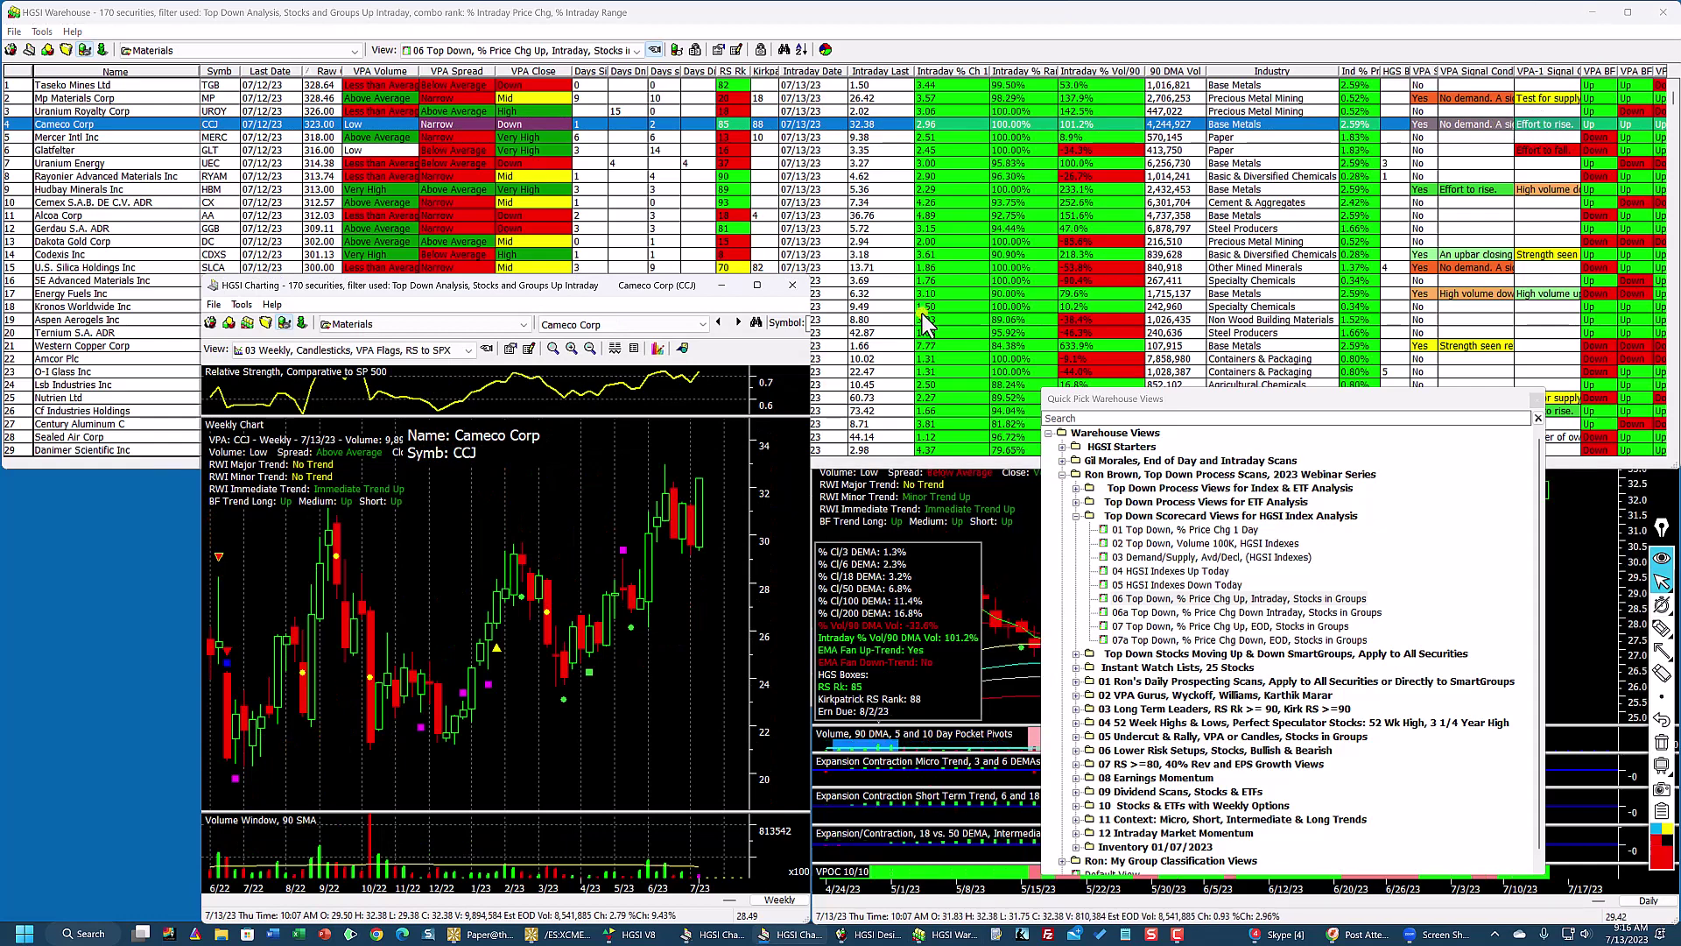
click(971, 482)
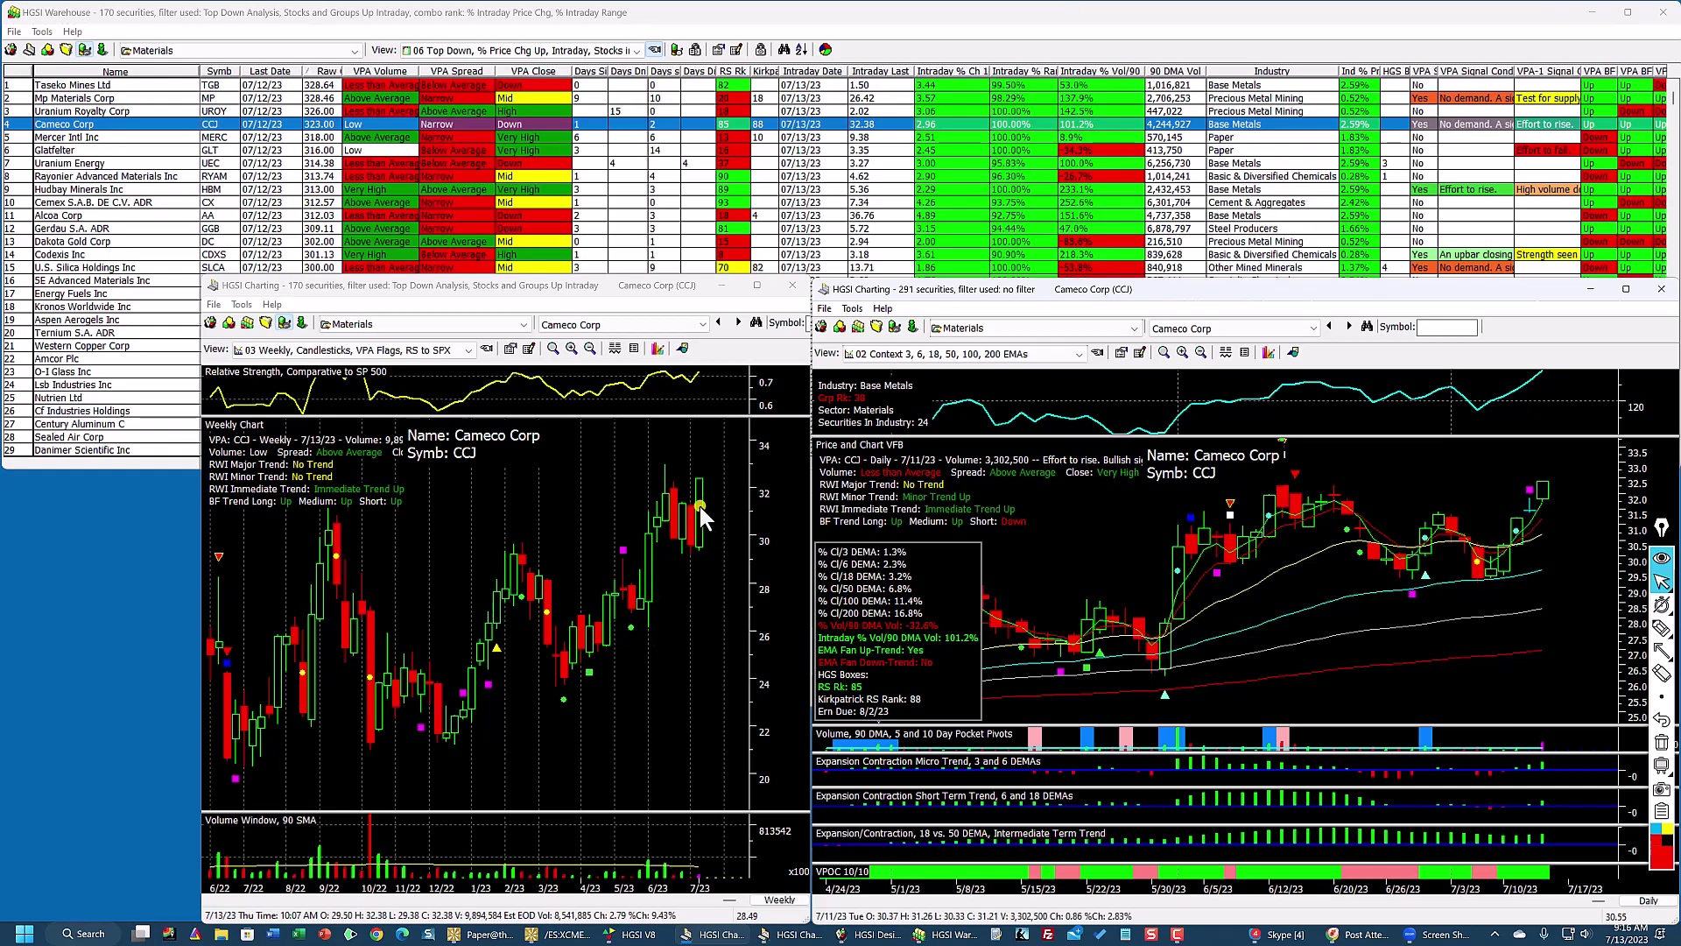
click(1626, 290)
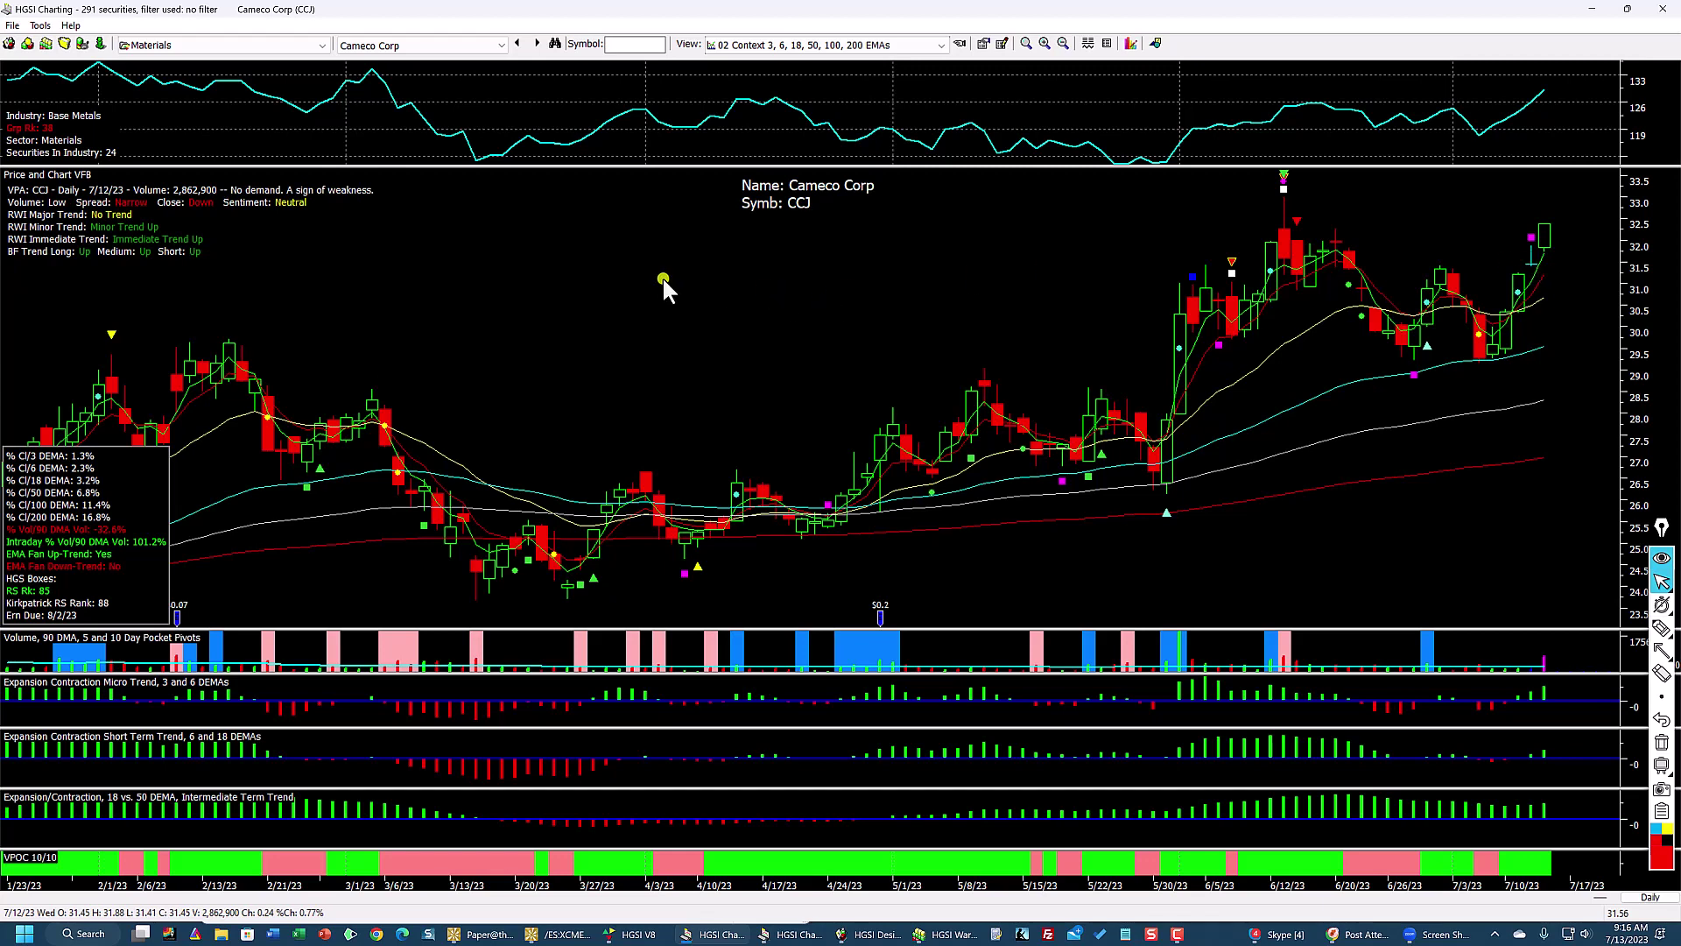
Step: Examine Cameco Corp's daily price bars and VPA readings at 7/13/23, 6/7/23 and 6/30/23
click(1547, 247)
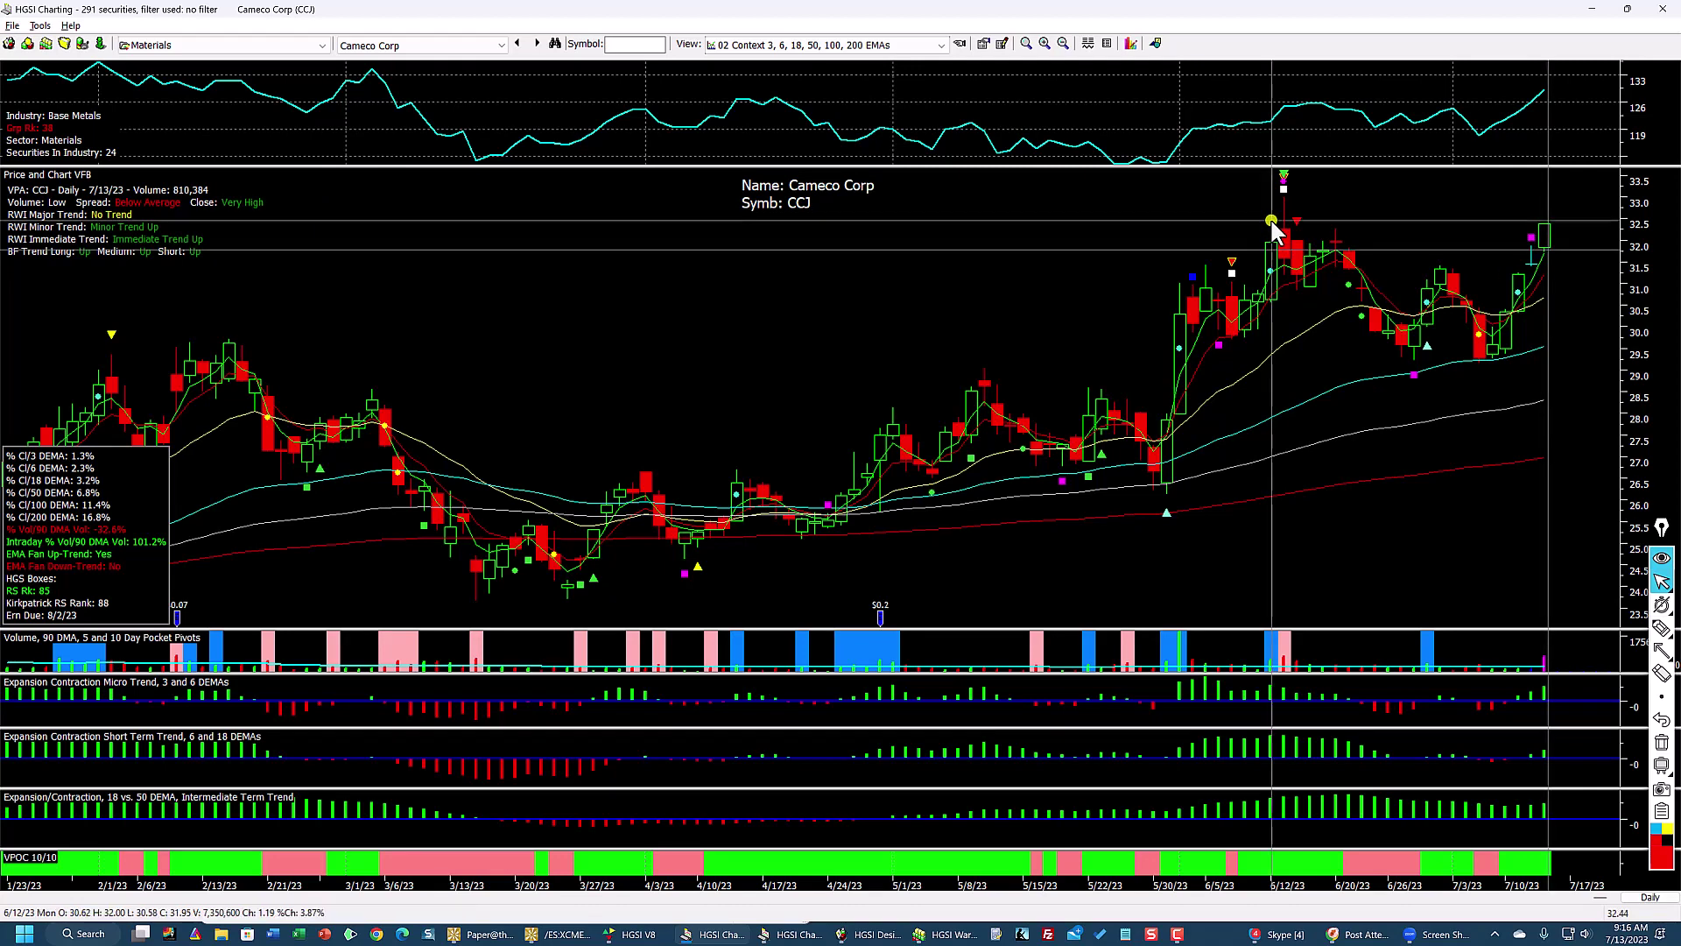
click(1235, 219)
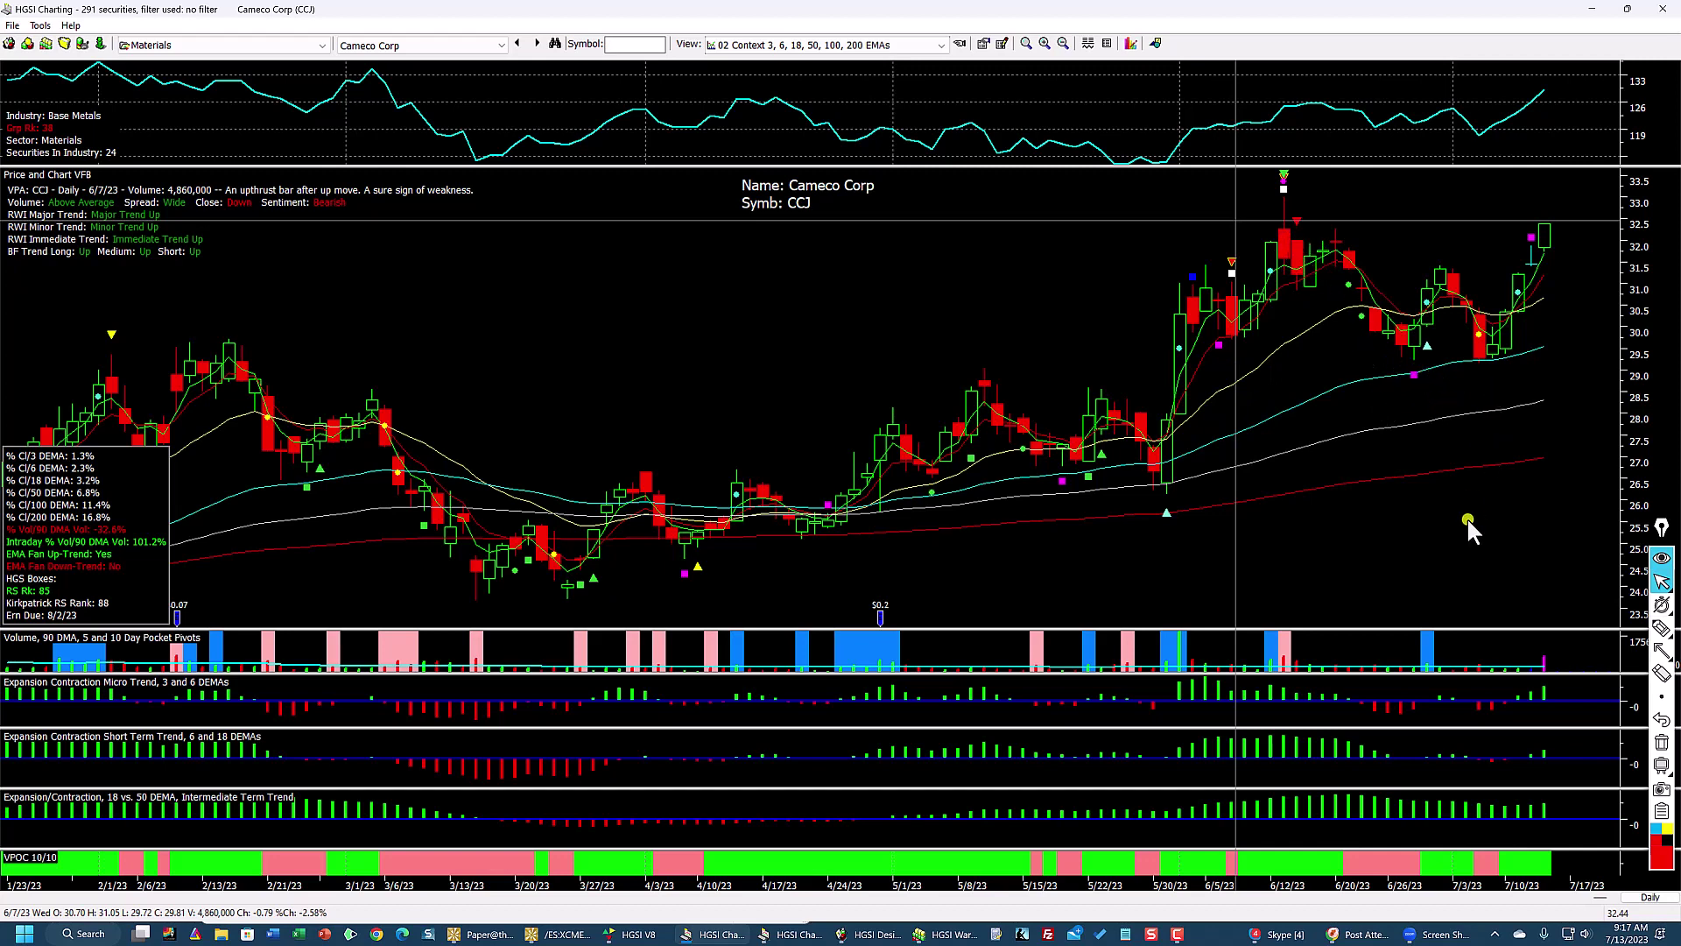
drag(1338, 494, 1439, 606)
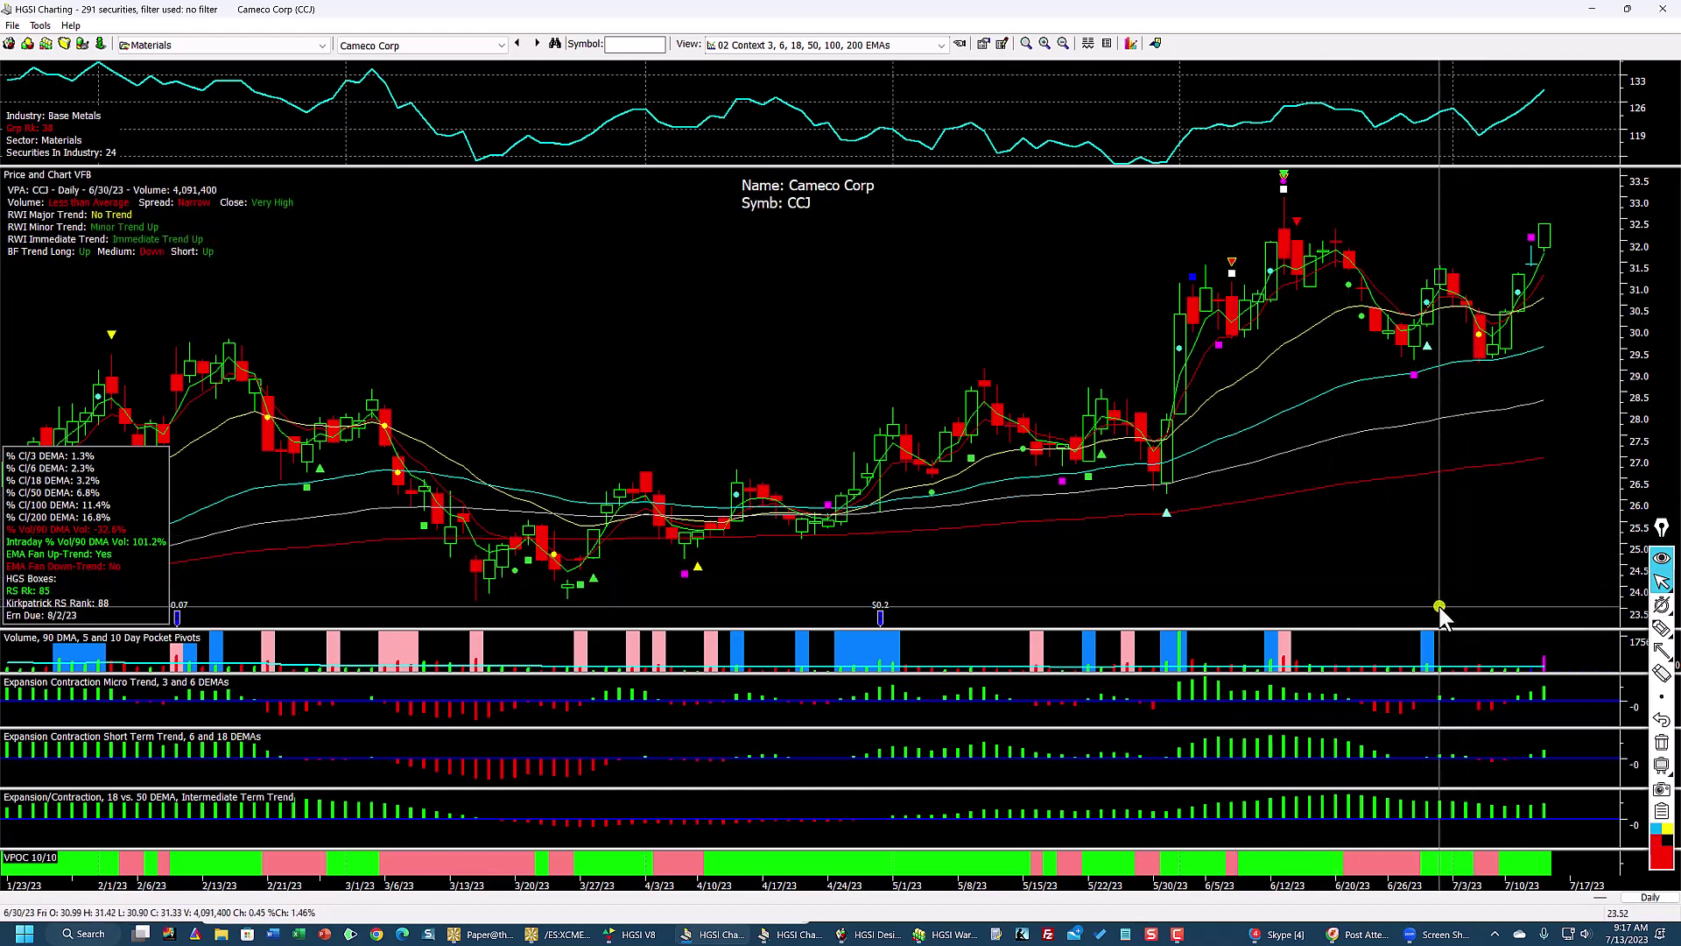
Step: Examine Cameco Corp's daily bars and expansion/contraction histograms around 7/3/23, 7/6/23, 7/10/23 and 7/11/23, and slightly heighten the volume pane
drag(1421, 301, 1459, 365)
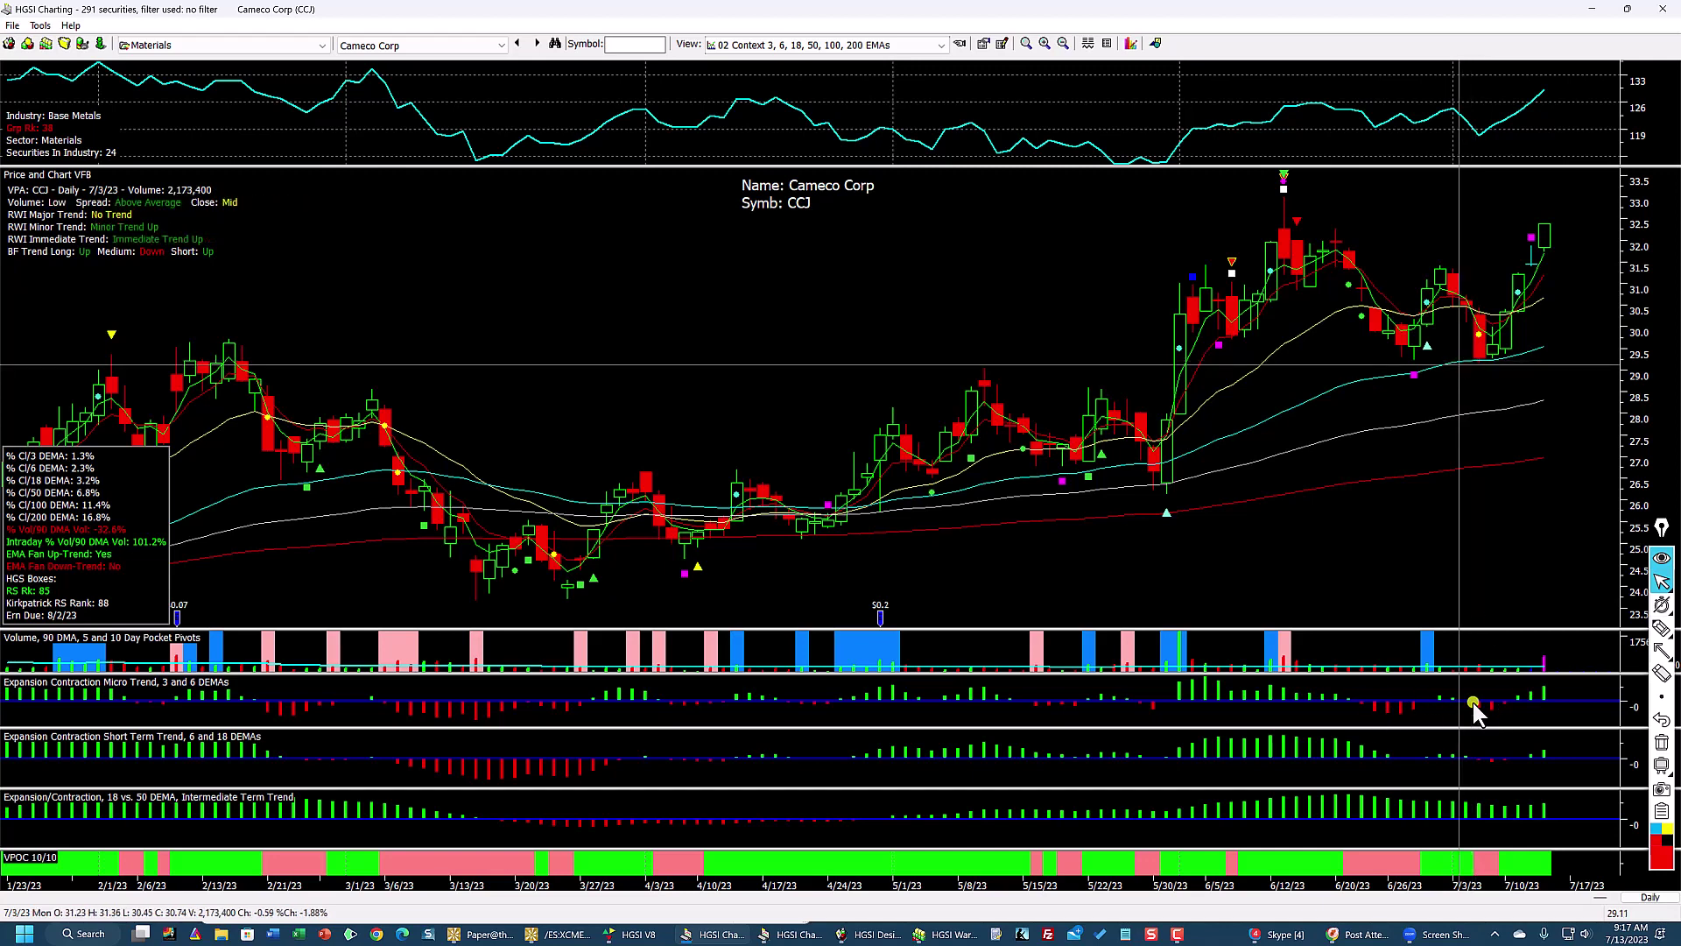
drag(1473, 702, 1505, 707)
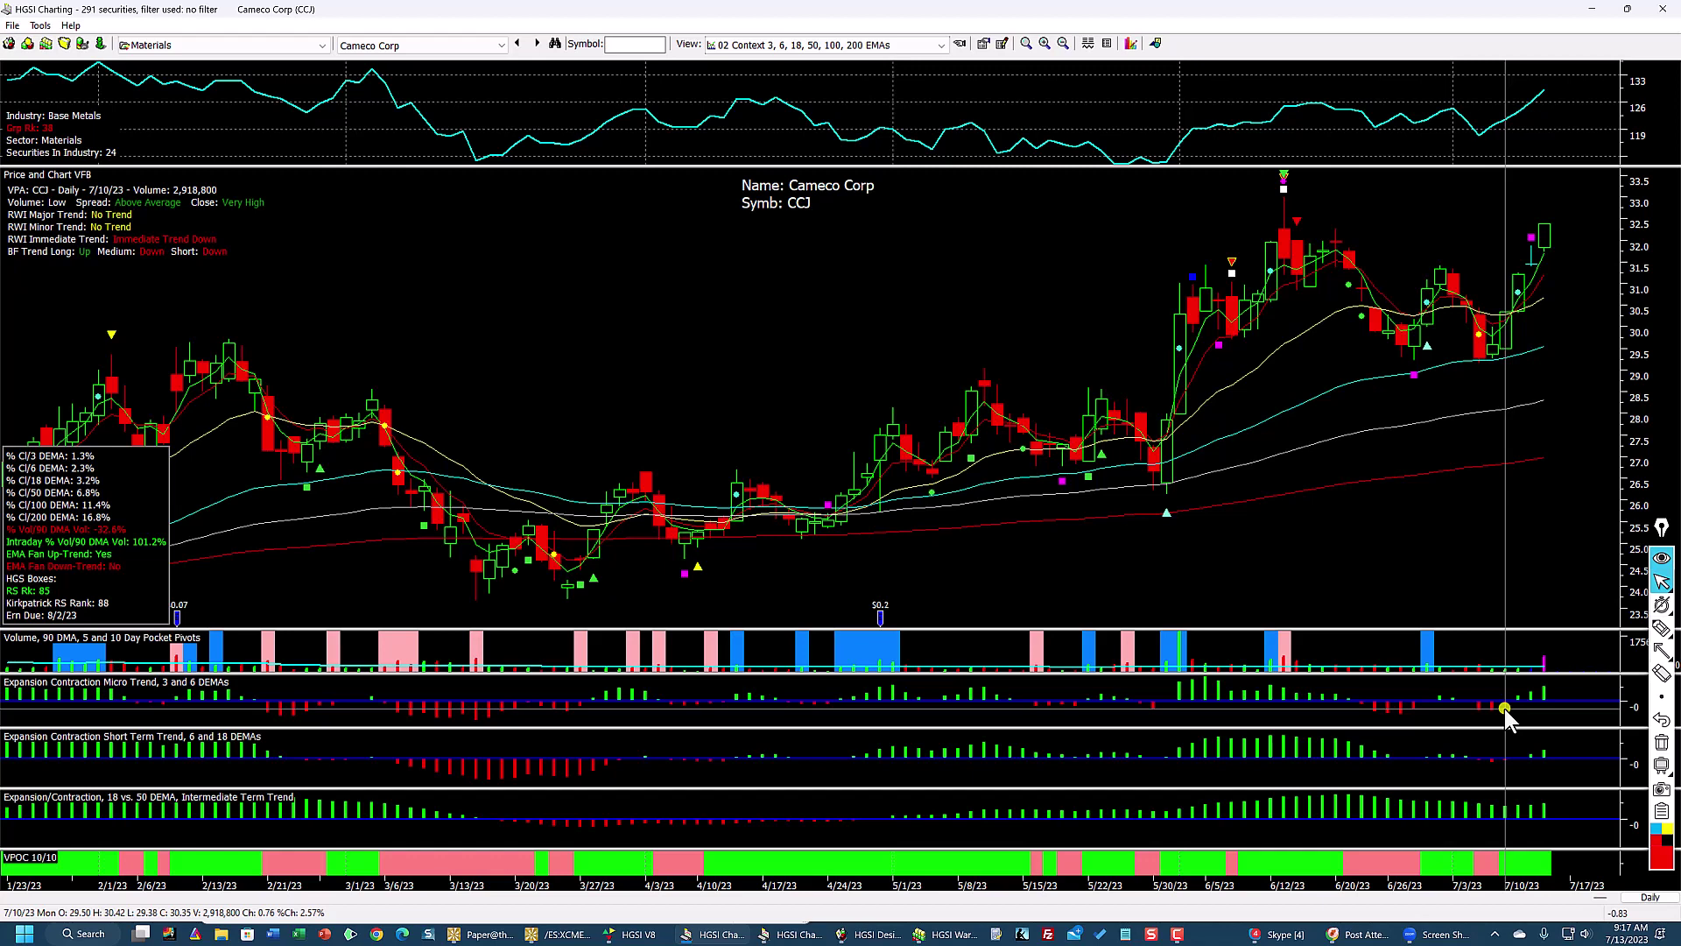
drag(1505, 708, 1517, 713)
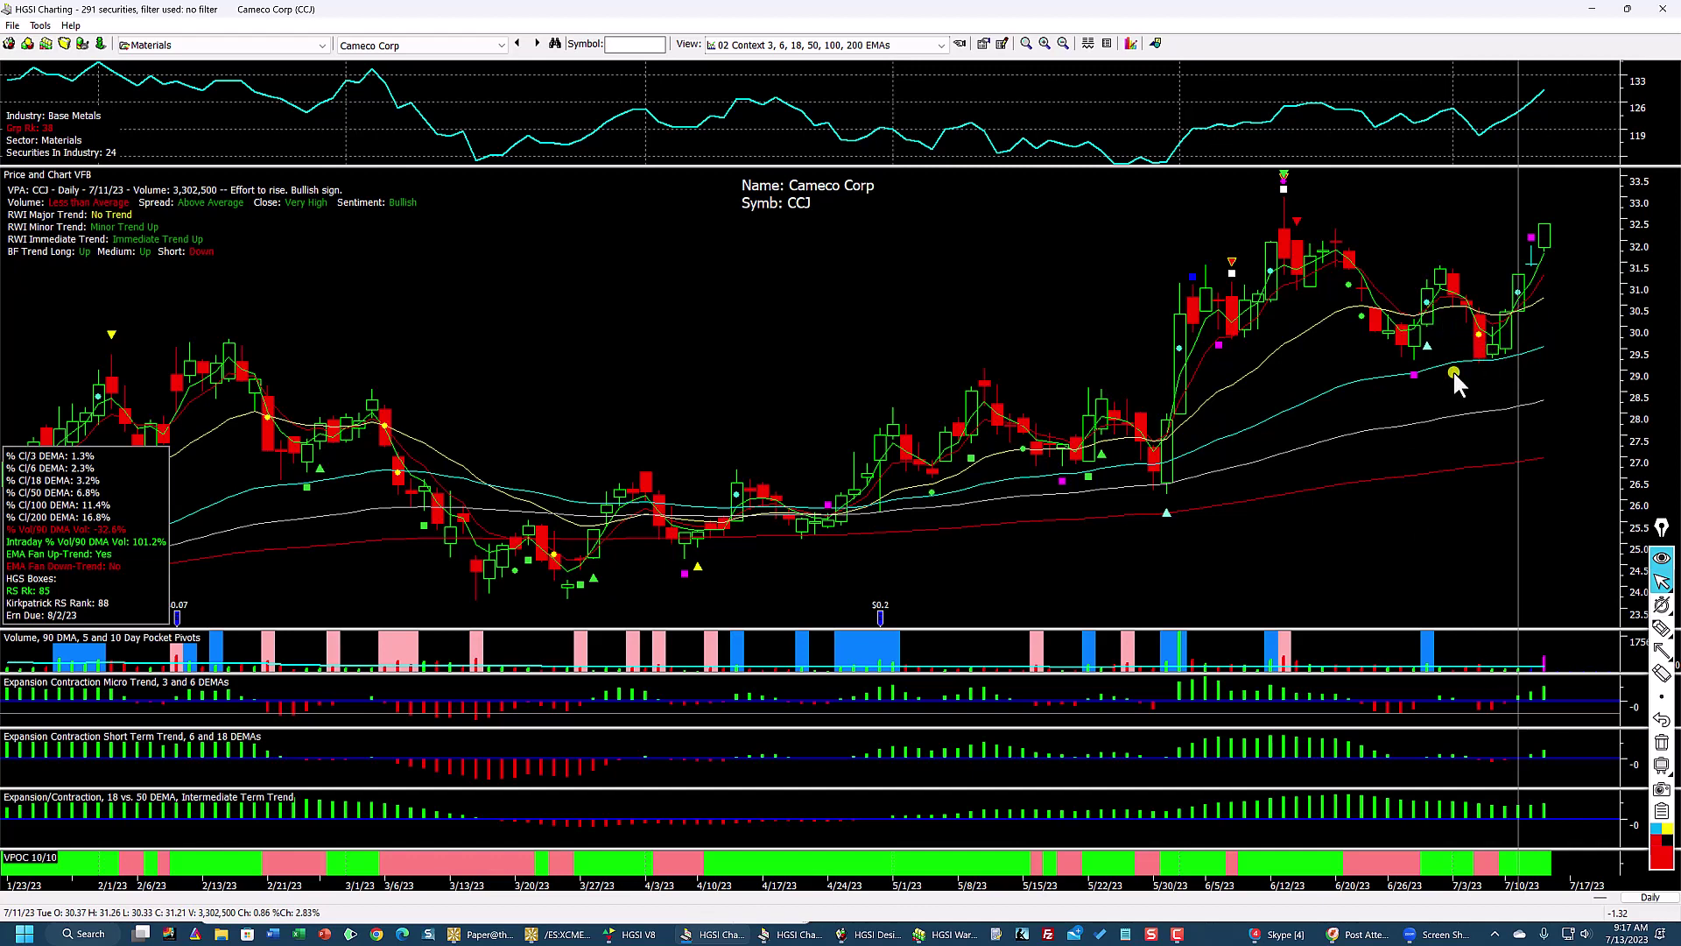
mouse_move(1454, 372)
mouse_down()
mouse_move(1494, 359)
mouse_move(1475, 357)
mouse_up()
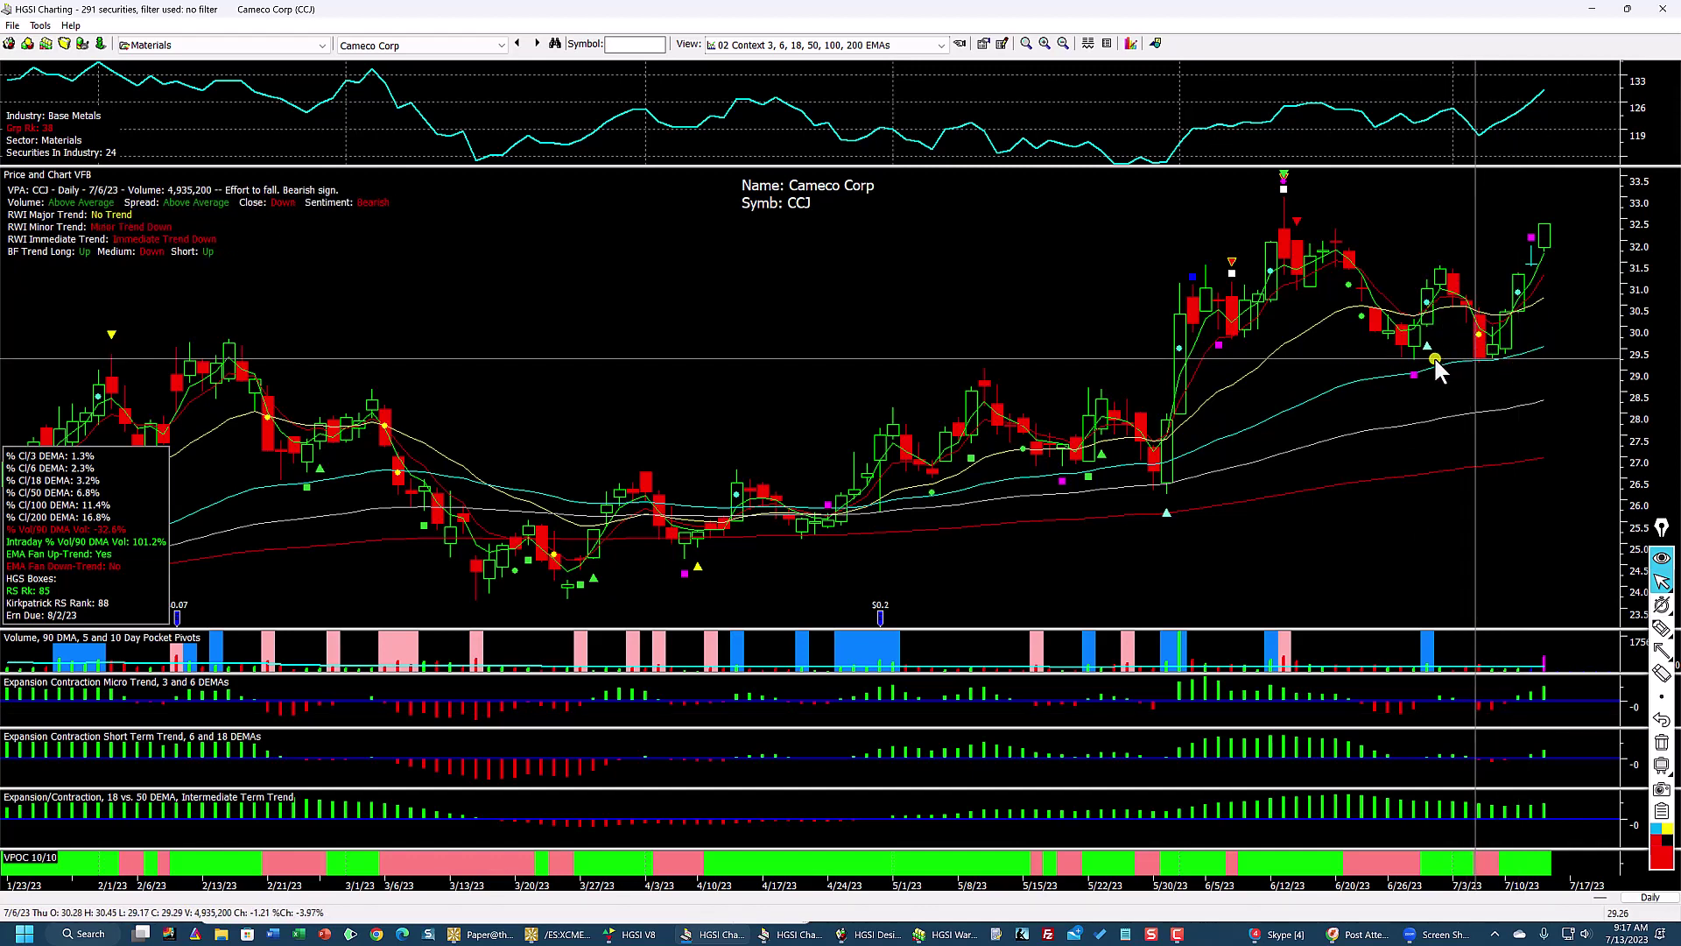
drag(1435, 361, 1503, 336)
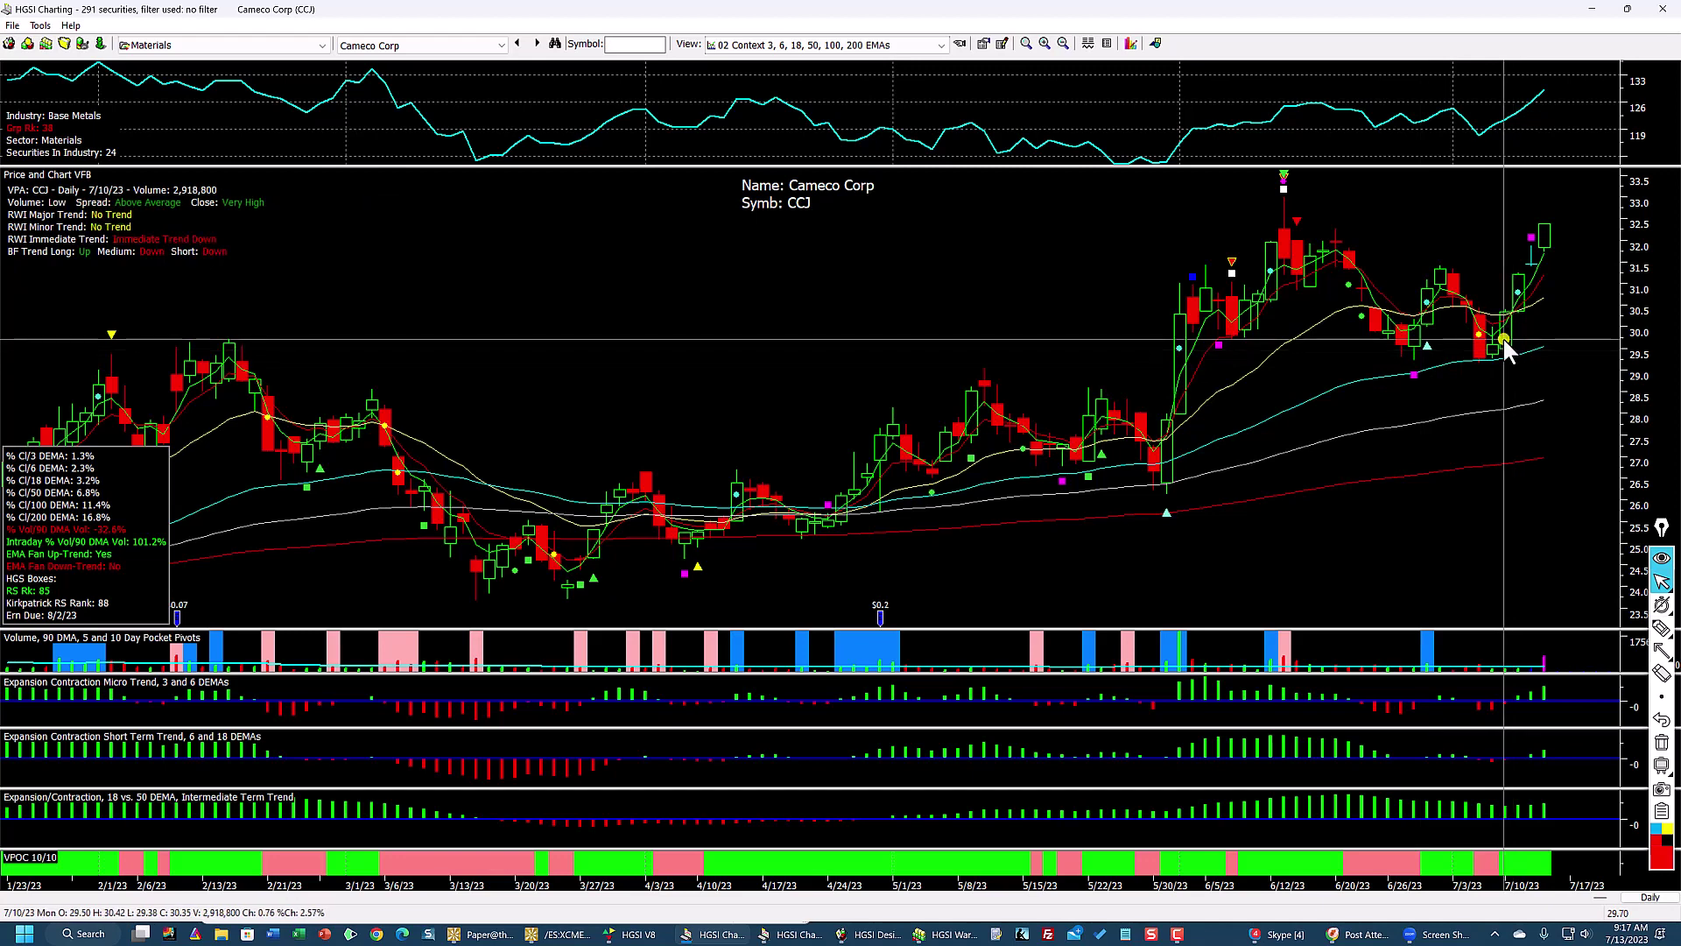
drag(1503, 336, 1506, 345)
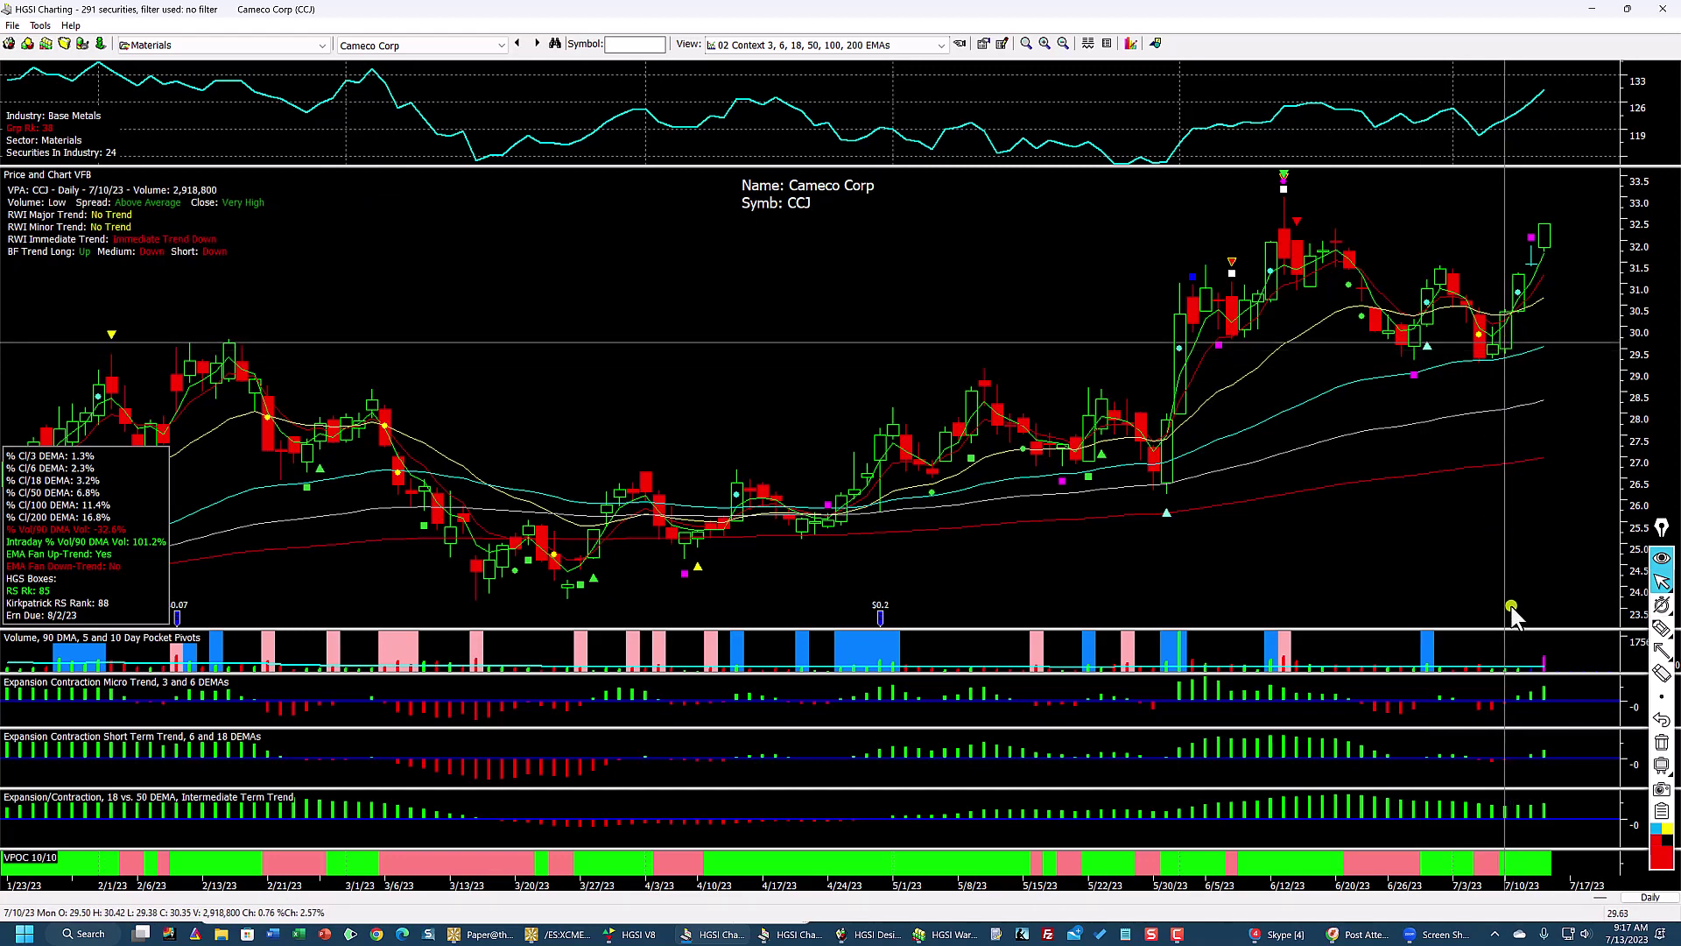
drag(1503, 629, 1460, 618)
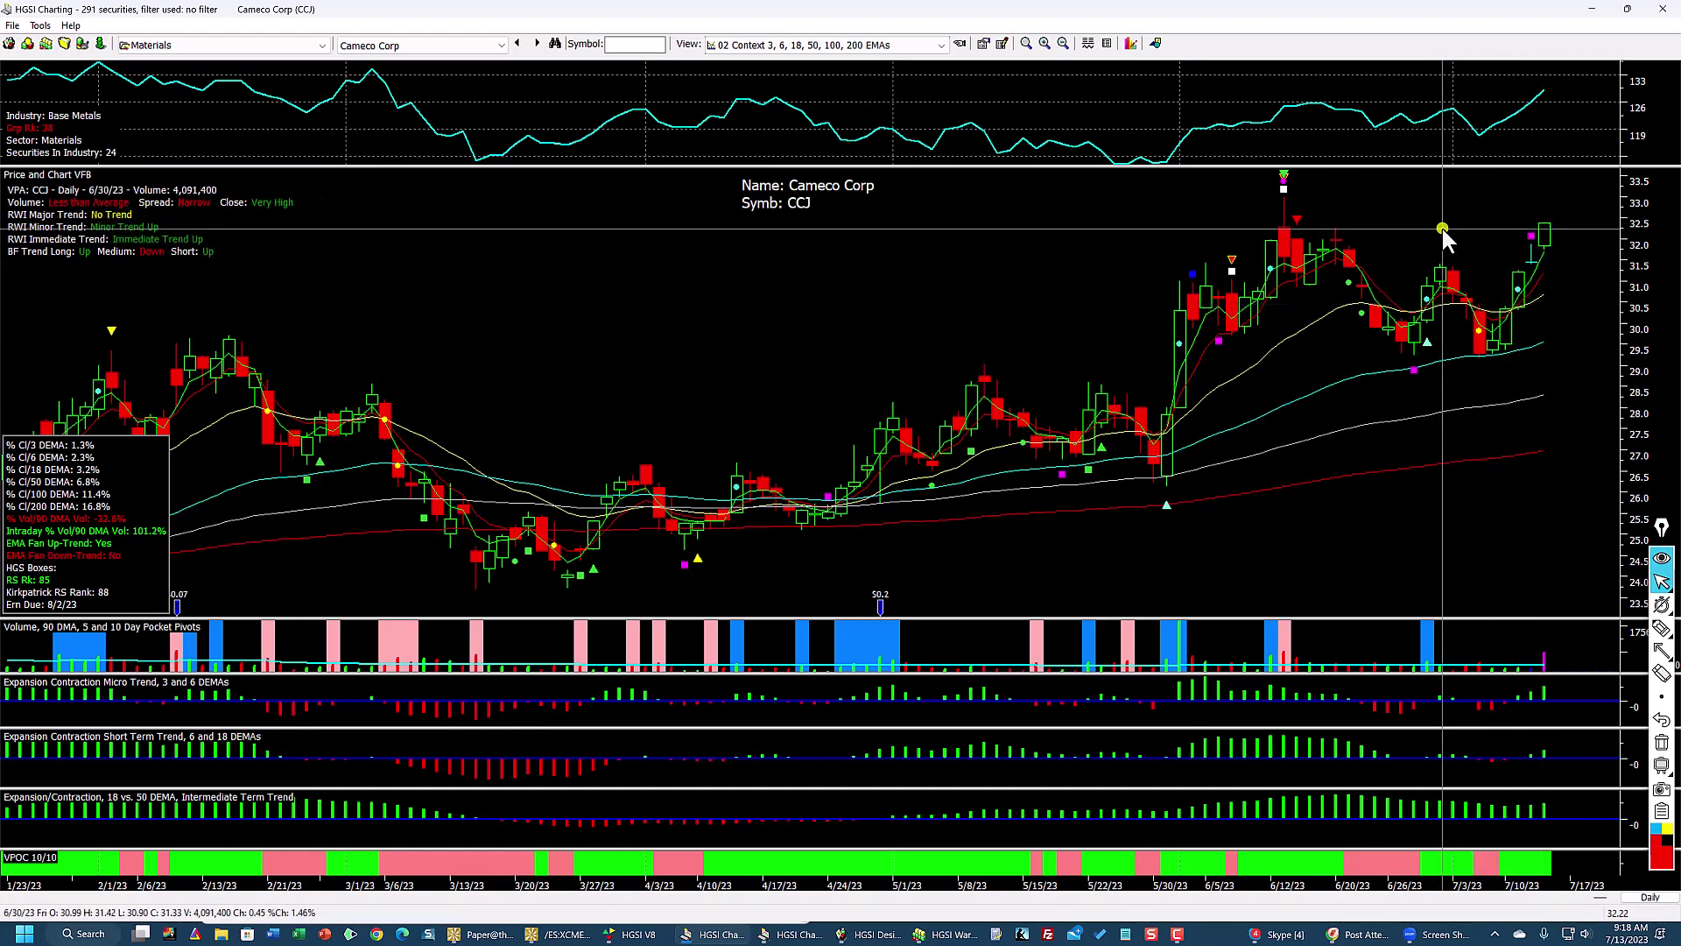
Step: Return to the Materials list, bring up the weekly and daily charts of Dakota Gold Corp, and view the daily chart at full screen briefly
click(1627, 9)
click(713, 489)
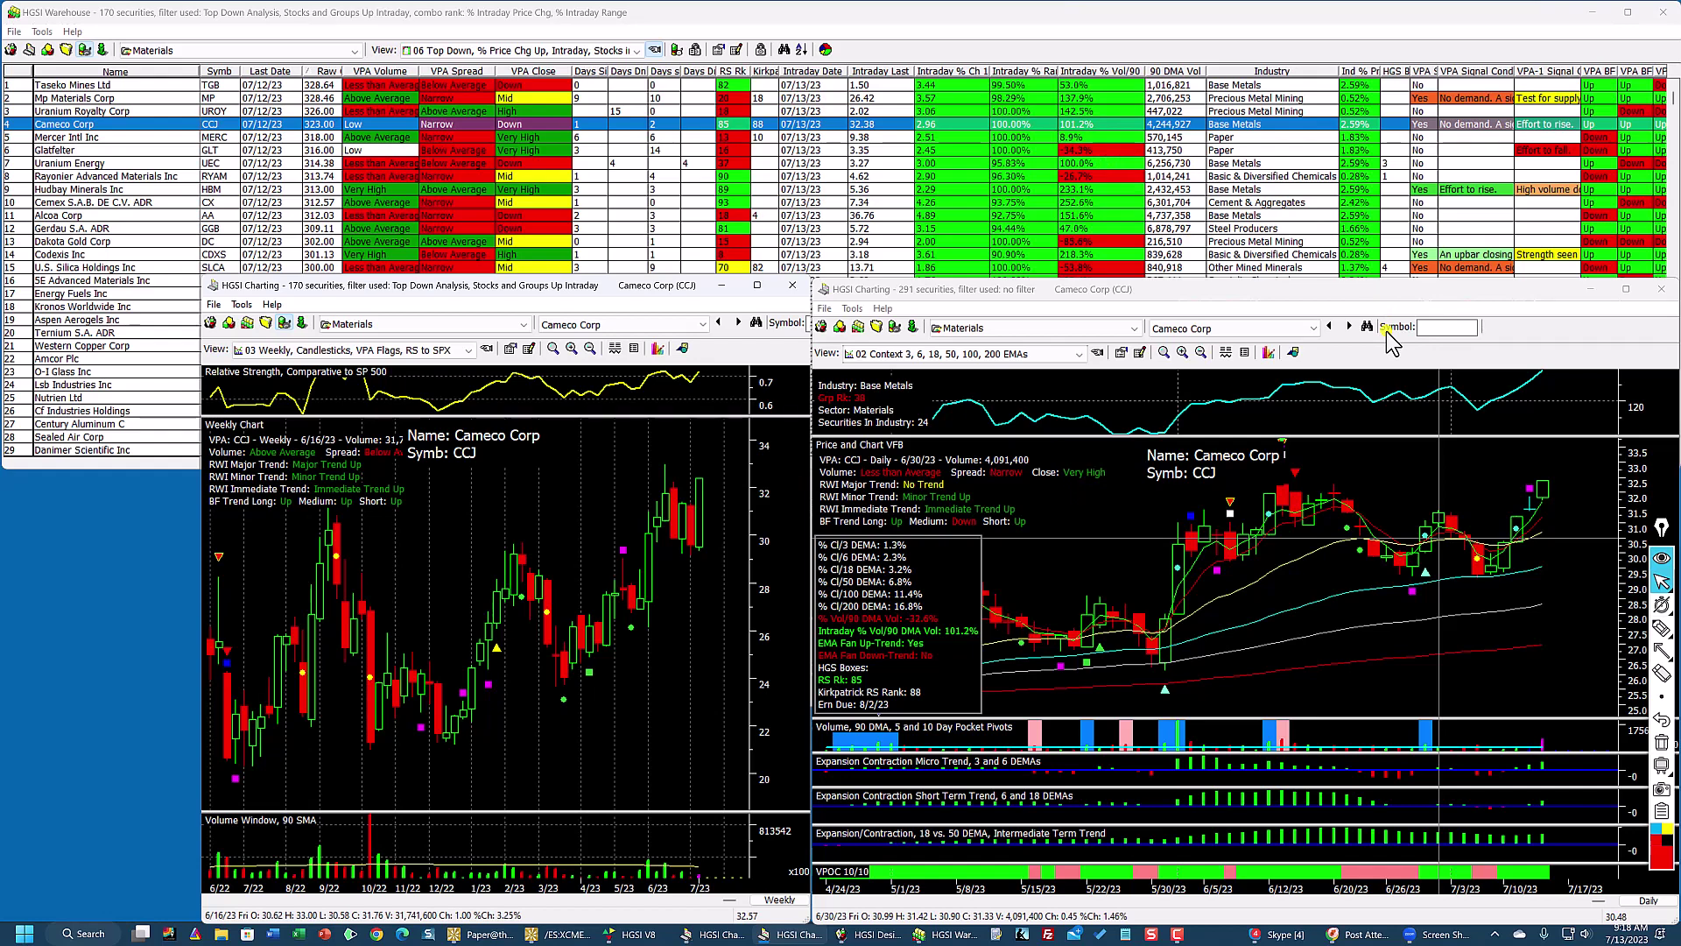
click(599, 254)
click(595, 244)
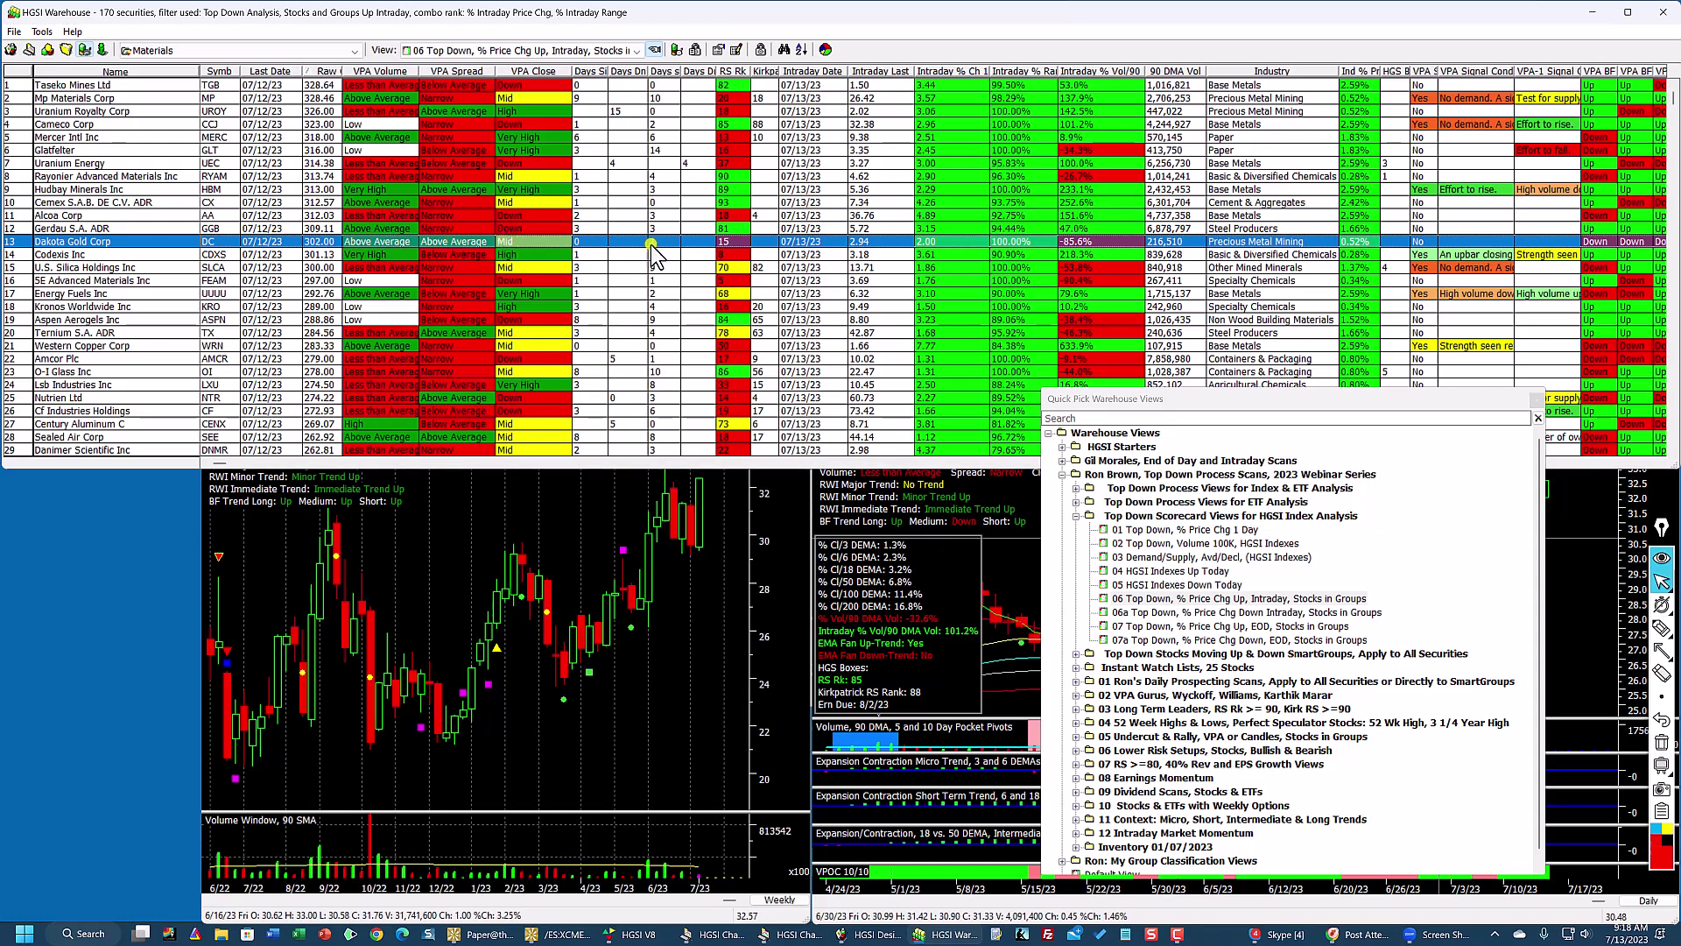
double_click(750, 244)
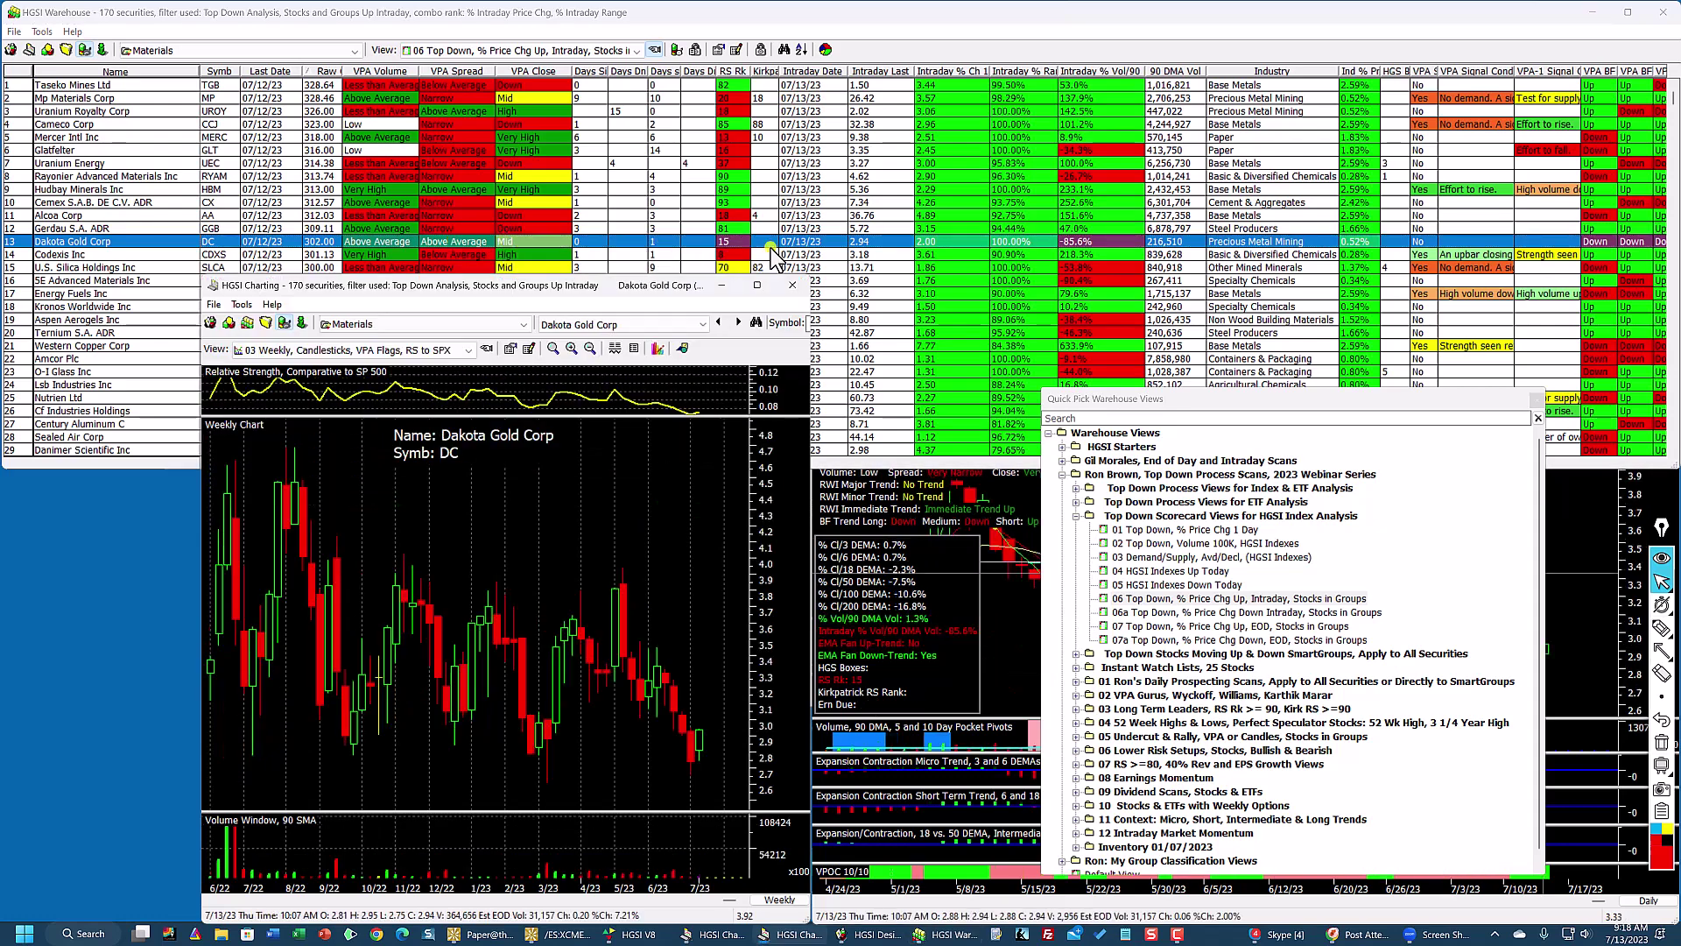
click(1583, 530)
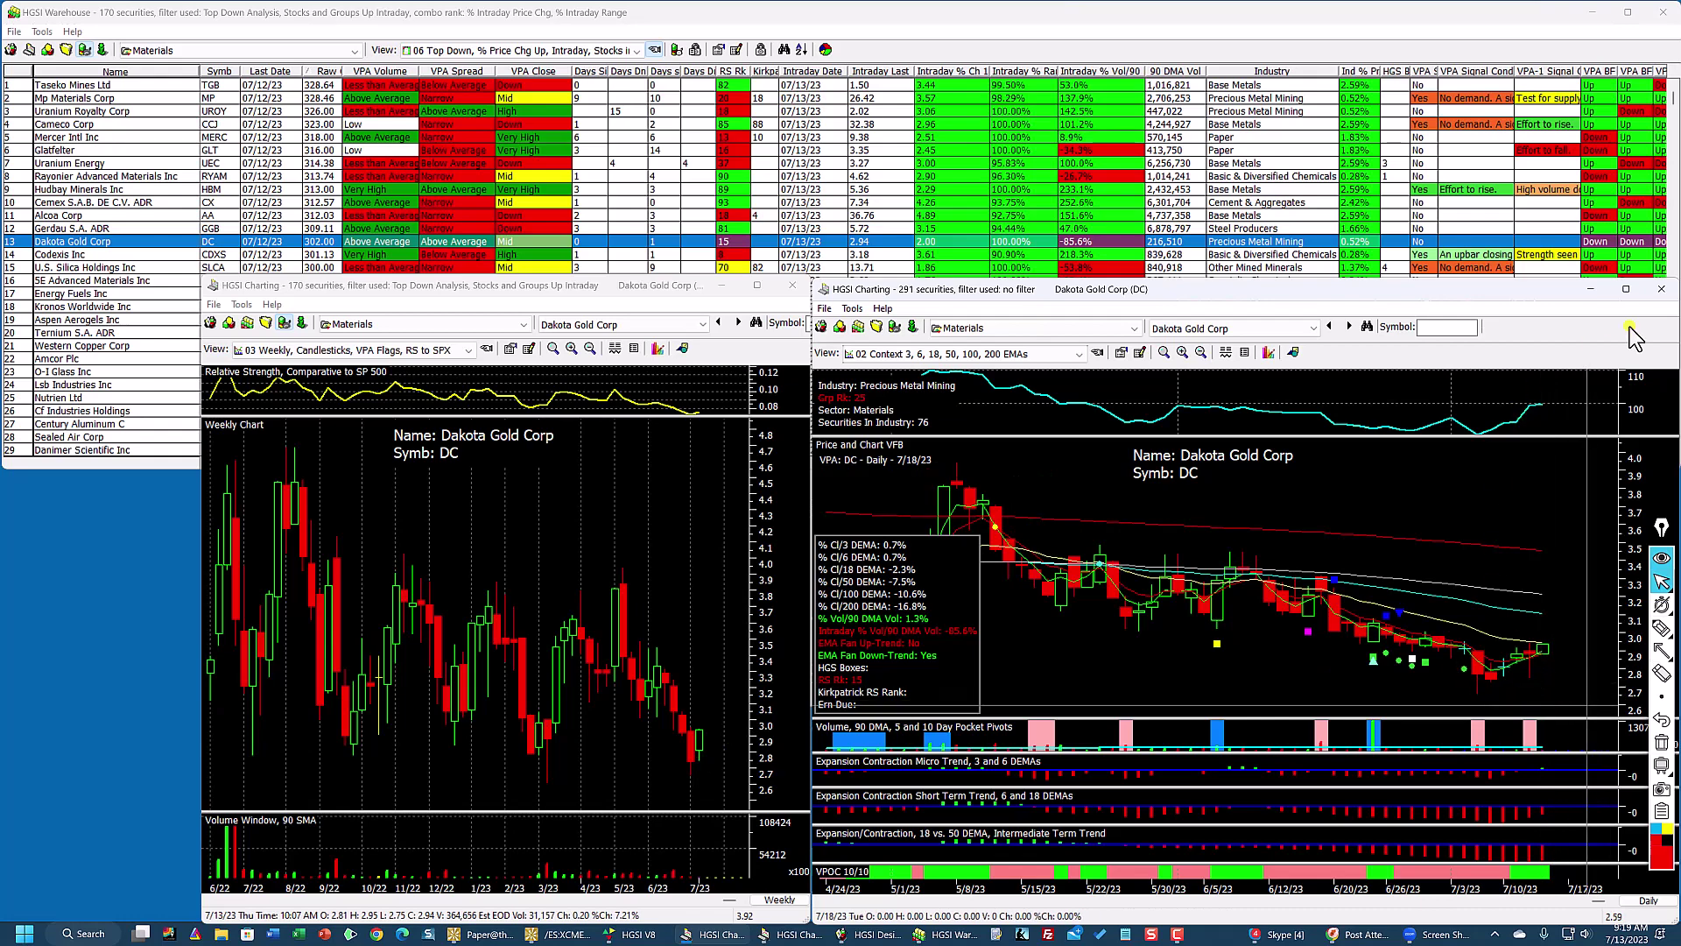
click(1626, 288)
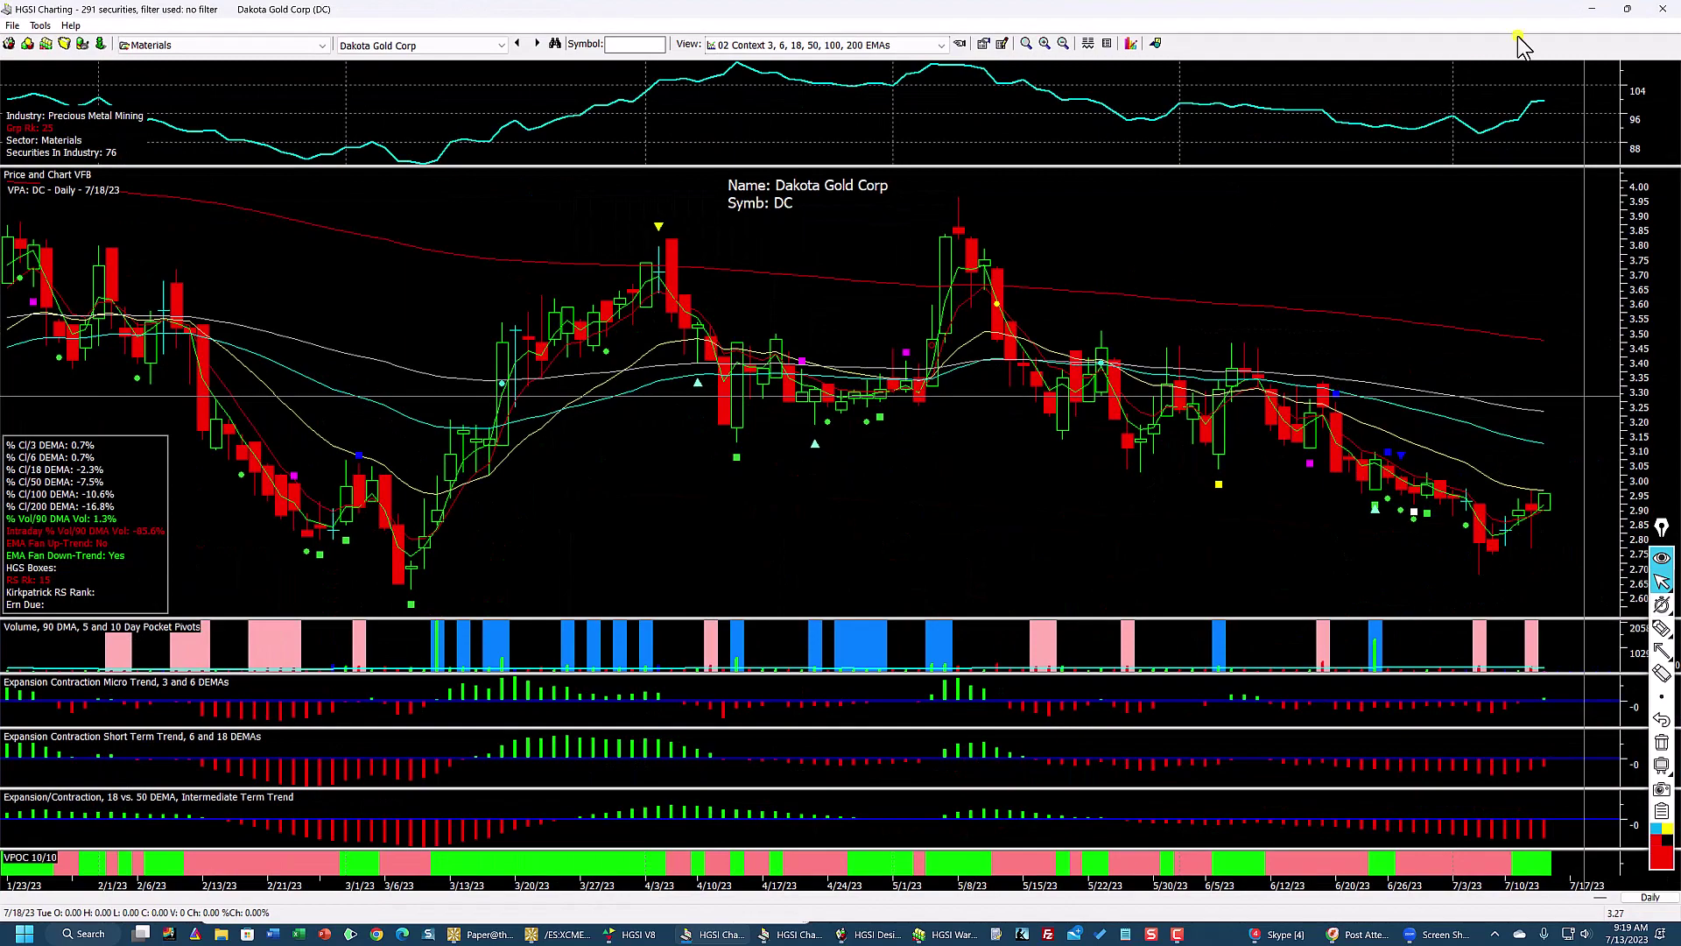
click(1626, 9)
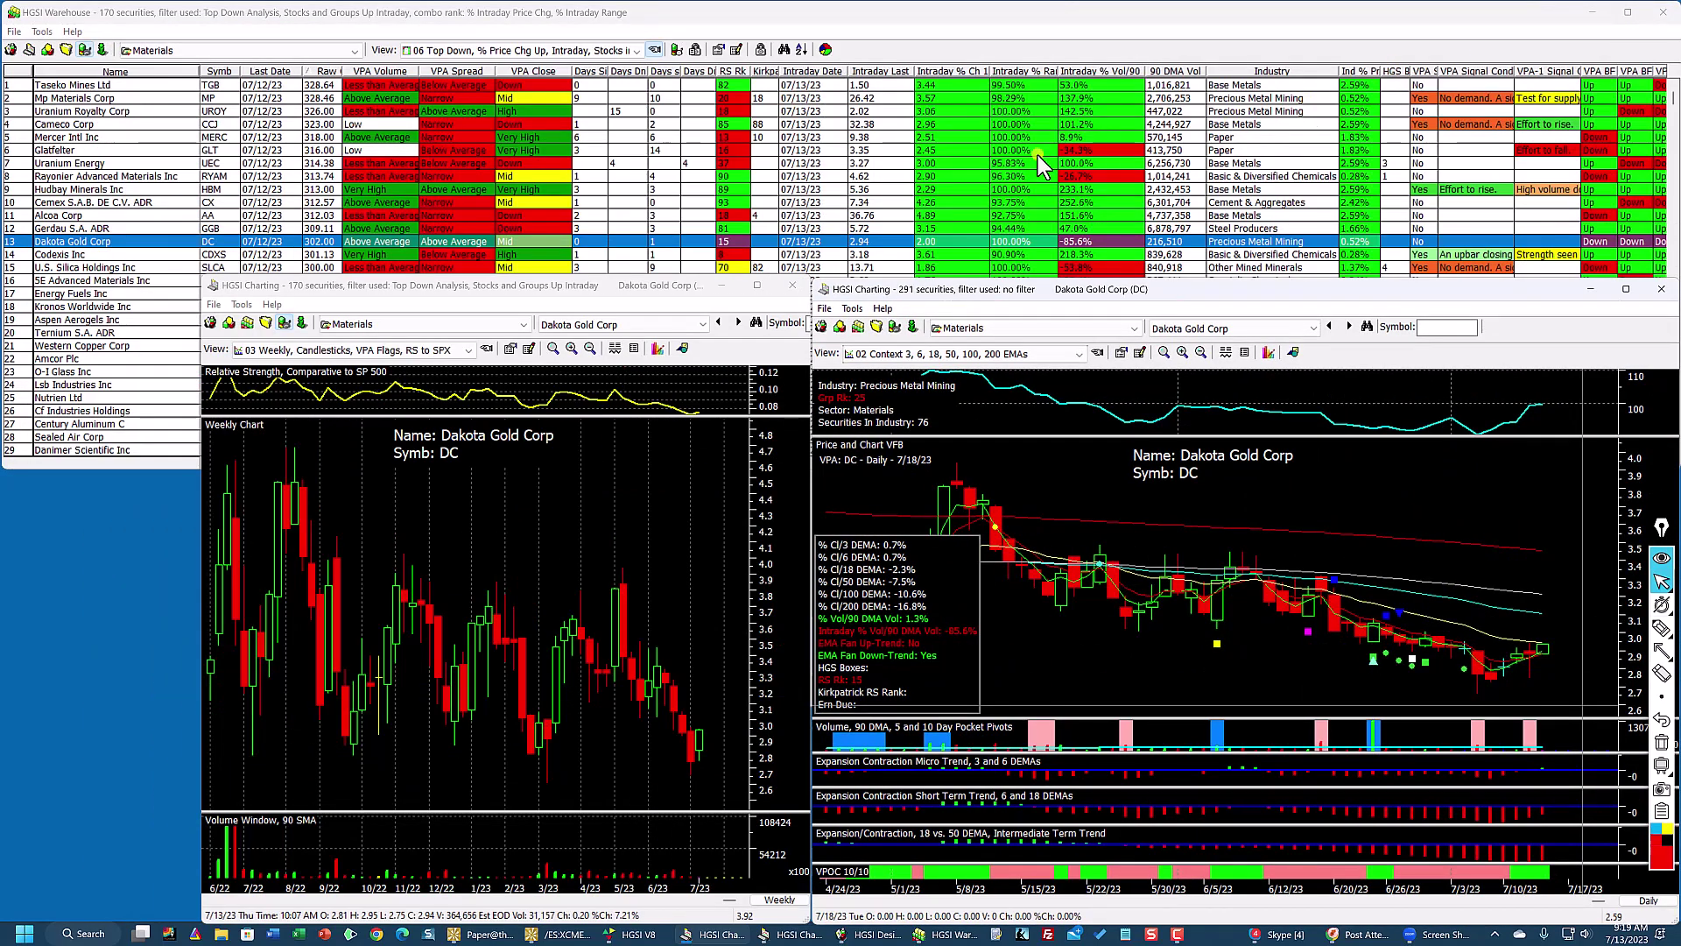
Step: Go back to the 04 HGSI Major Indexes, Industries & Sectors group and apply the 01 Top Down, % Price Chg 1 Day view
click(734, 254)
click(734, 242)
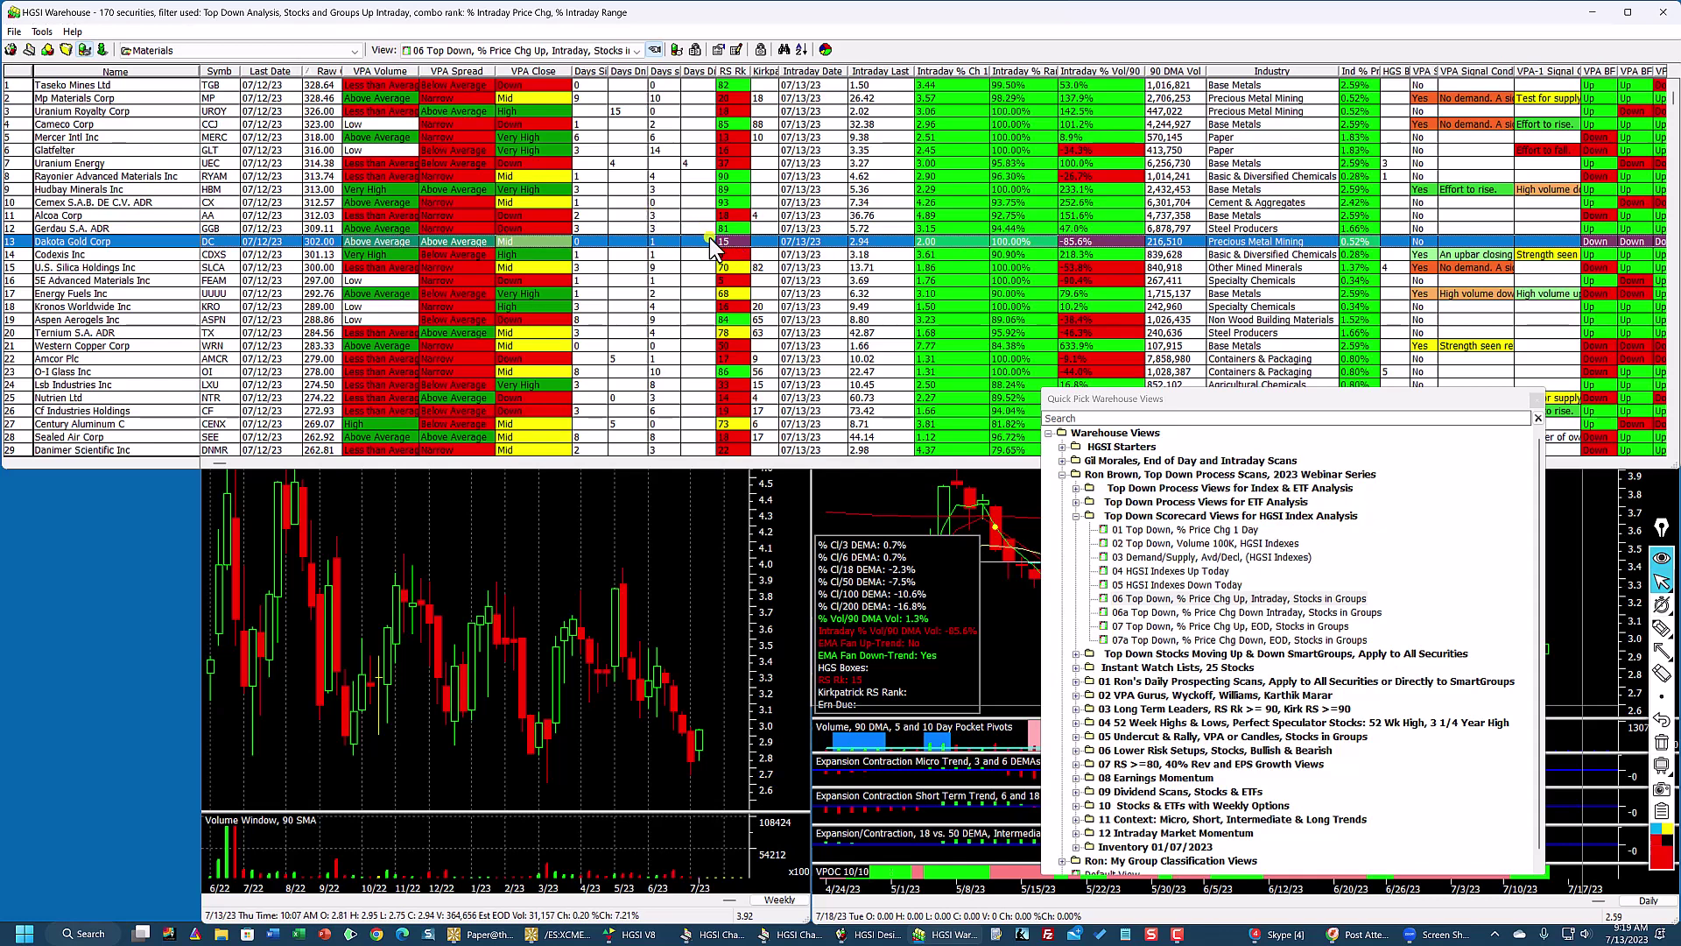
right_click(749, 231)
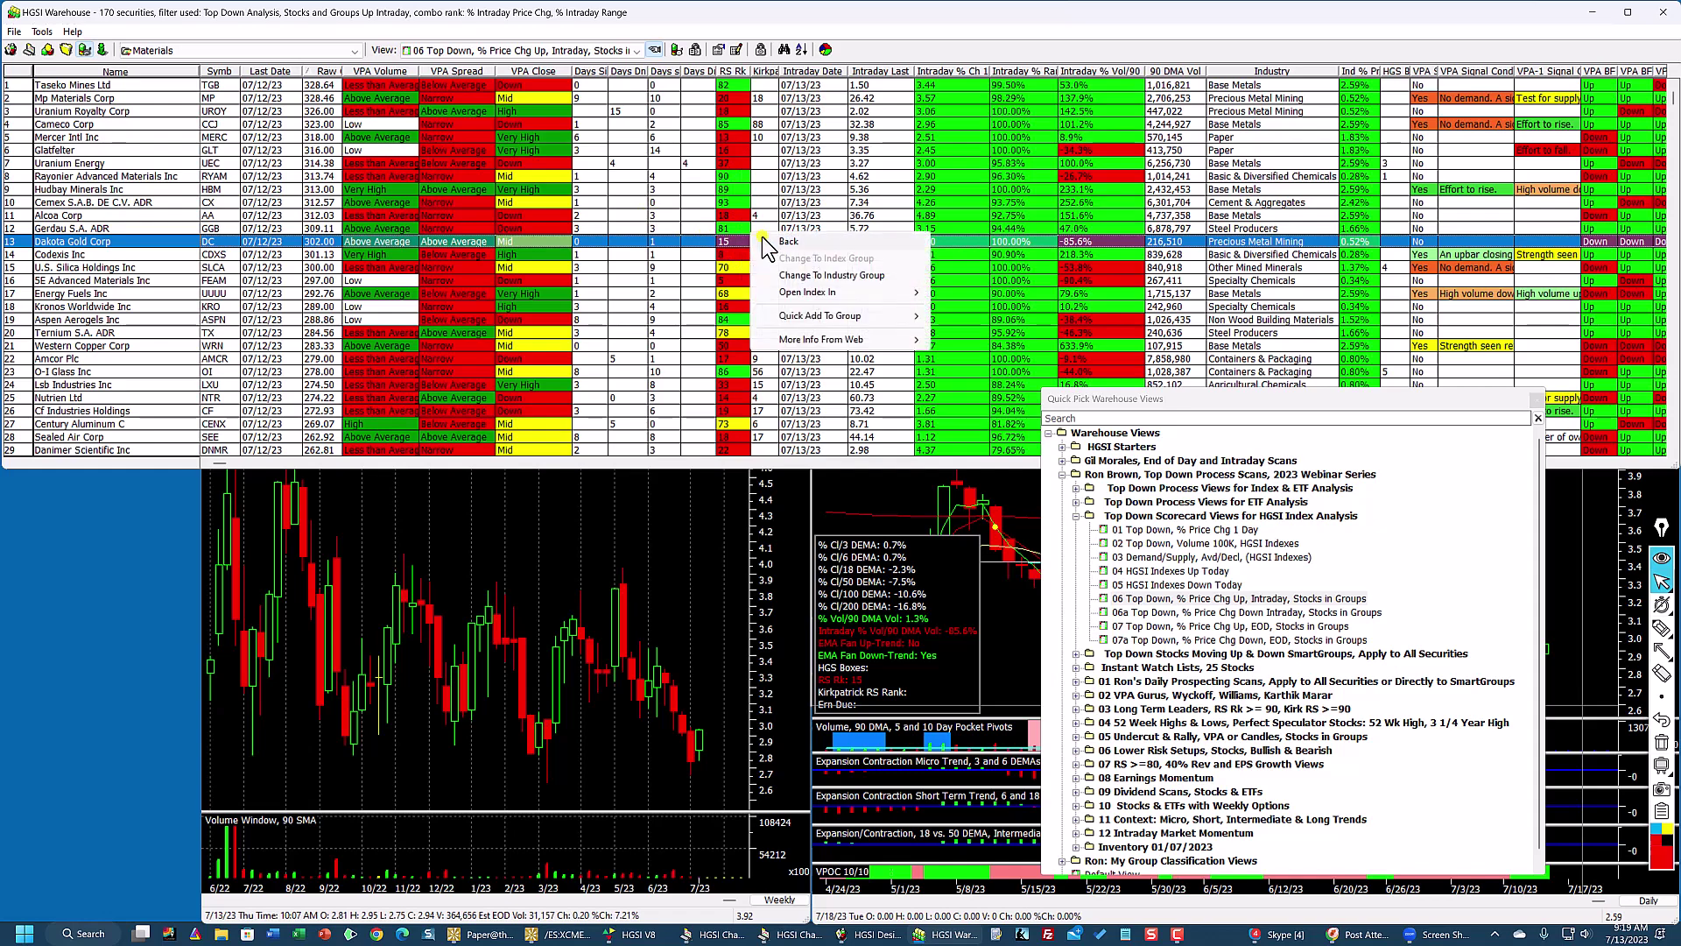
click(762, 237)
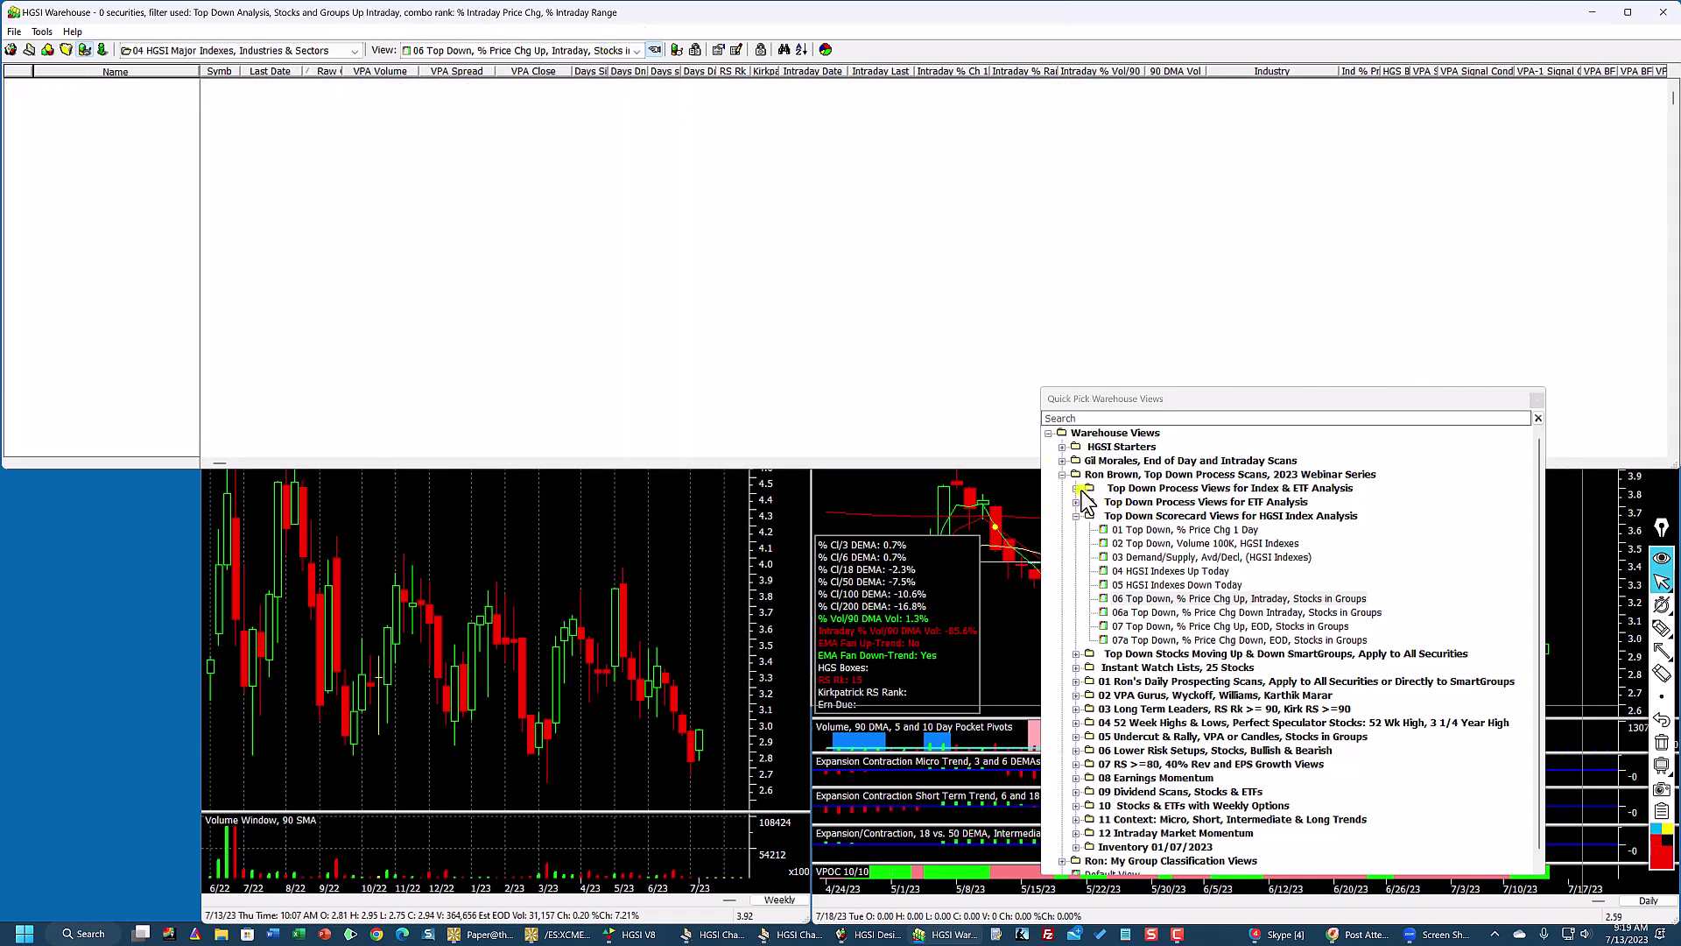
double_click(1138, 529)
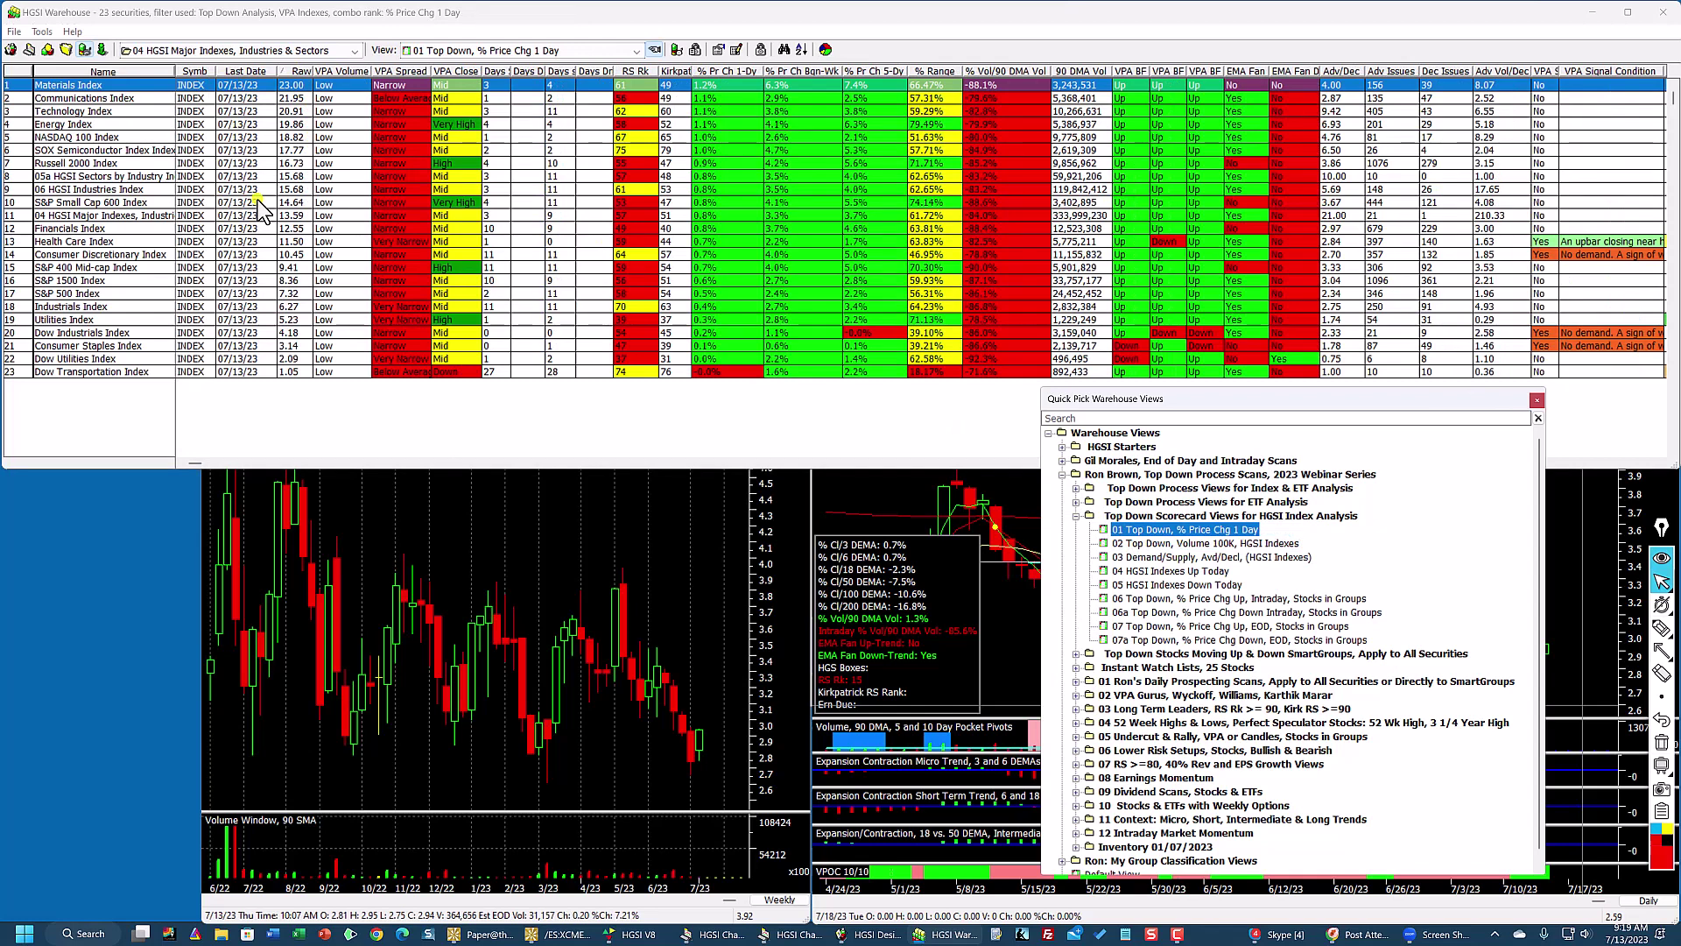
Step: Drill into the Materials Index's member stocks and sort them by RS rank, showing the highest-ranked stocks first
right_click(243, 83)
click(327, 112)
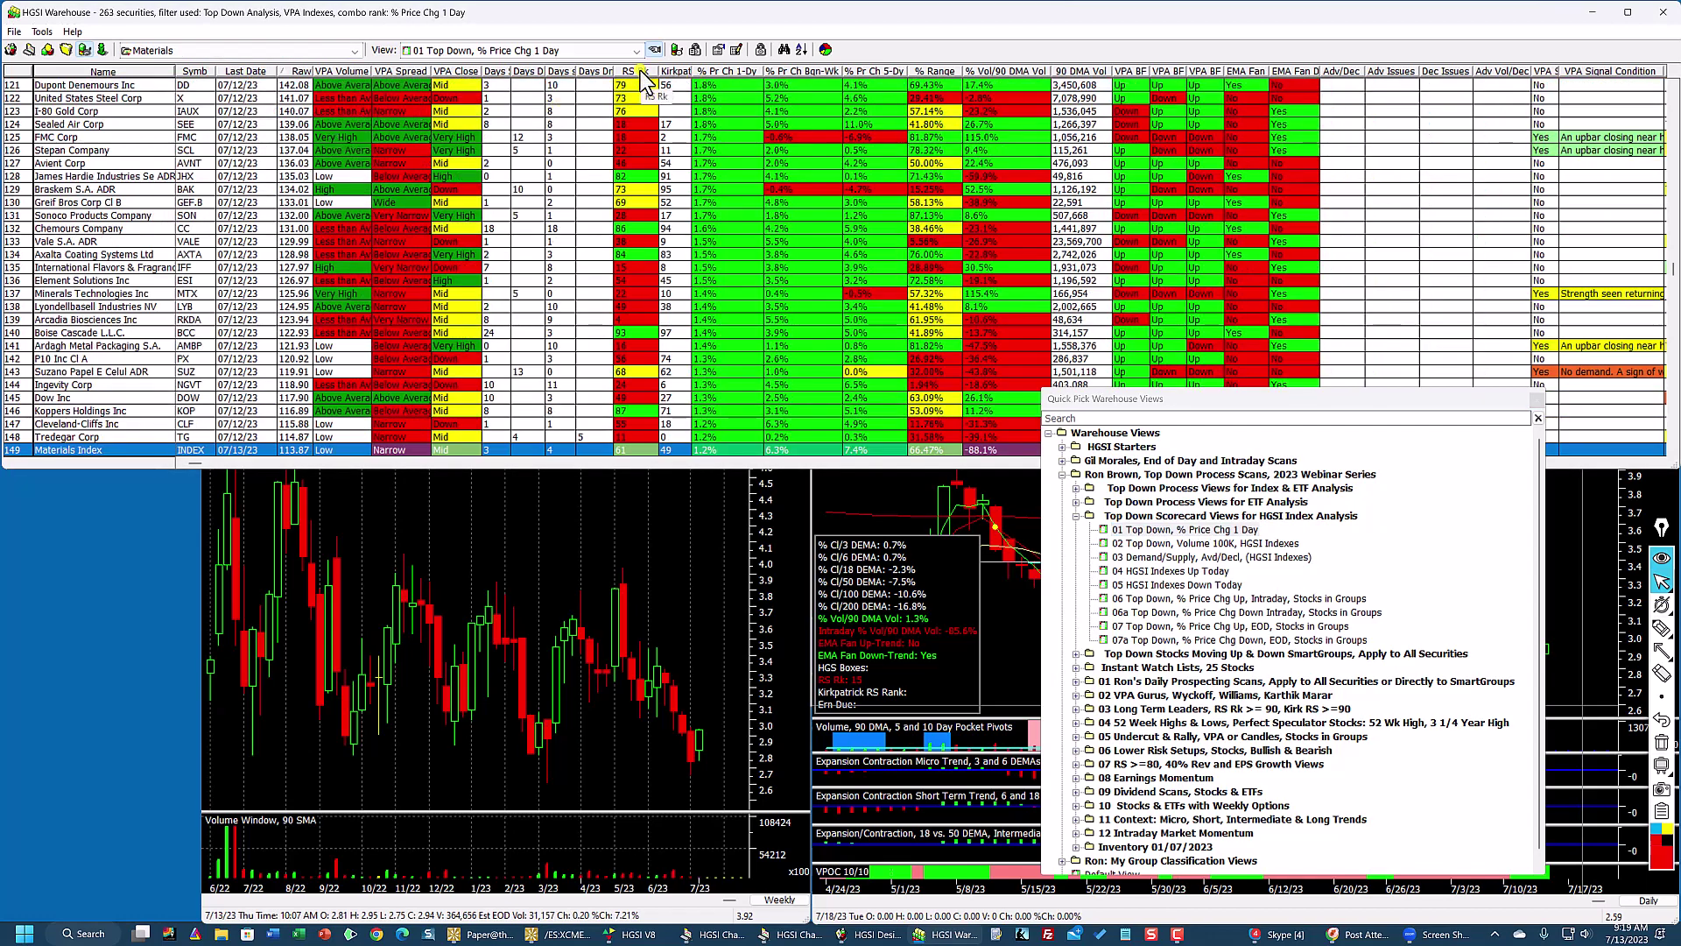
click(29, 50)
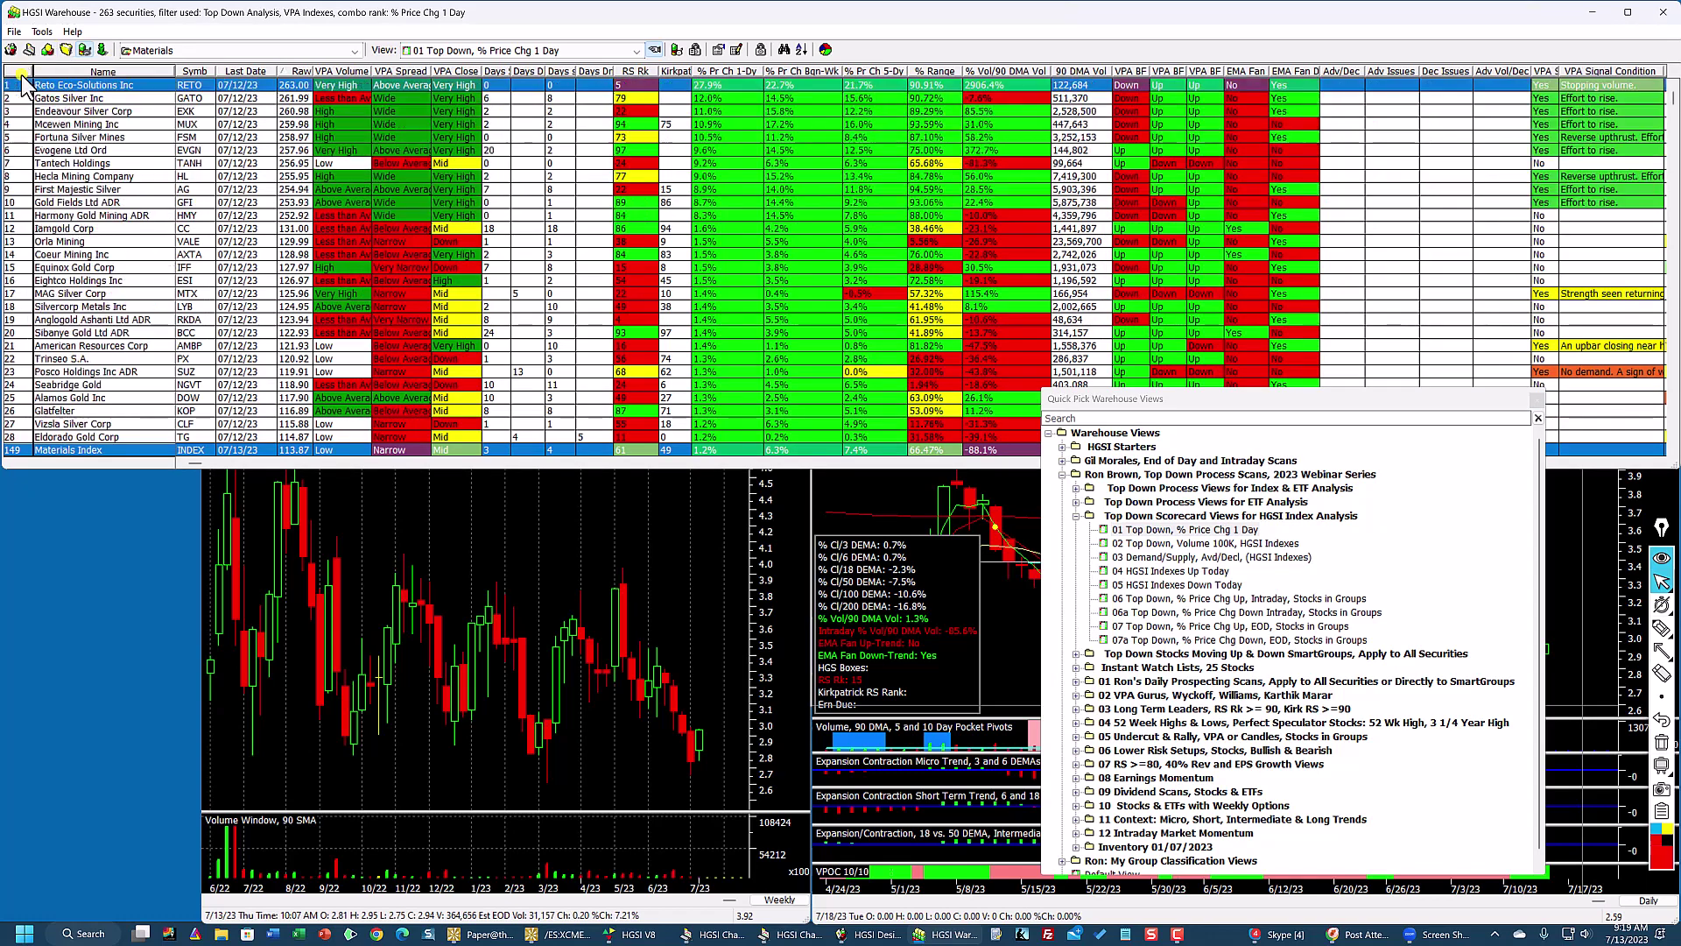
click(635, 71)
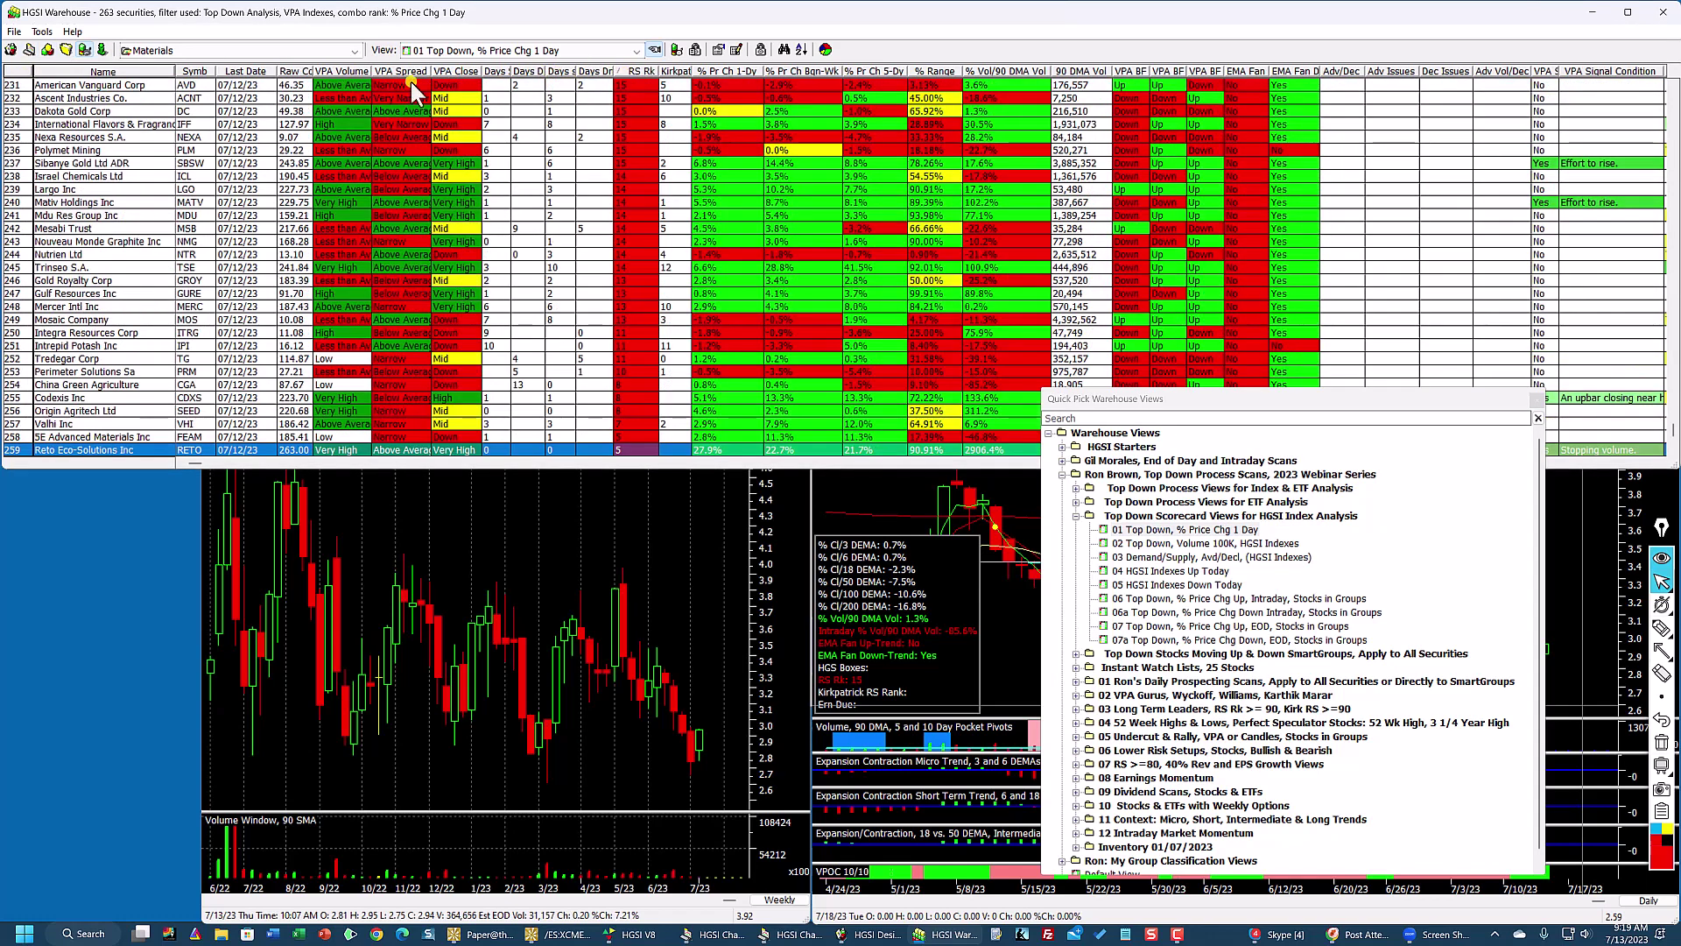
click(33, 70)
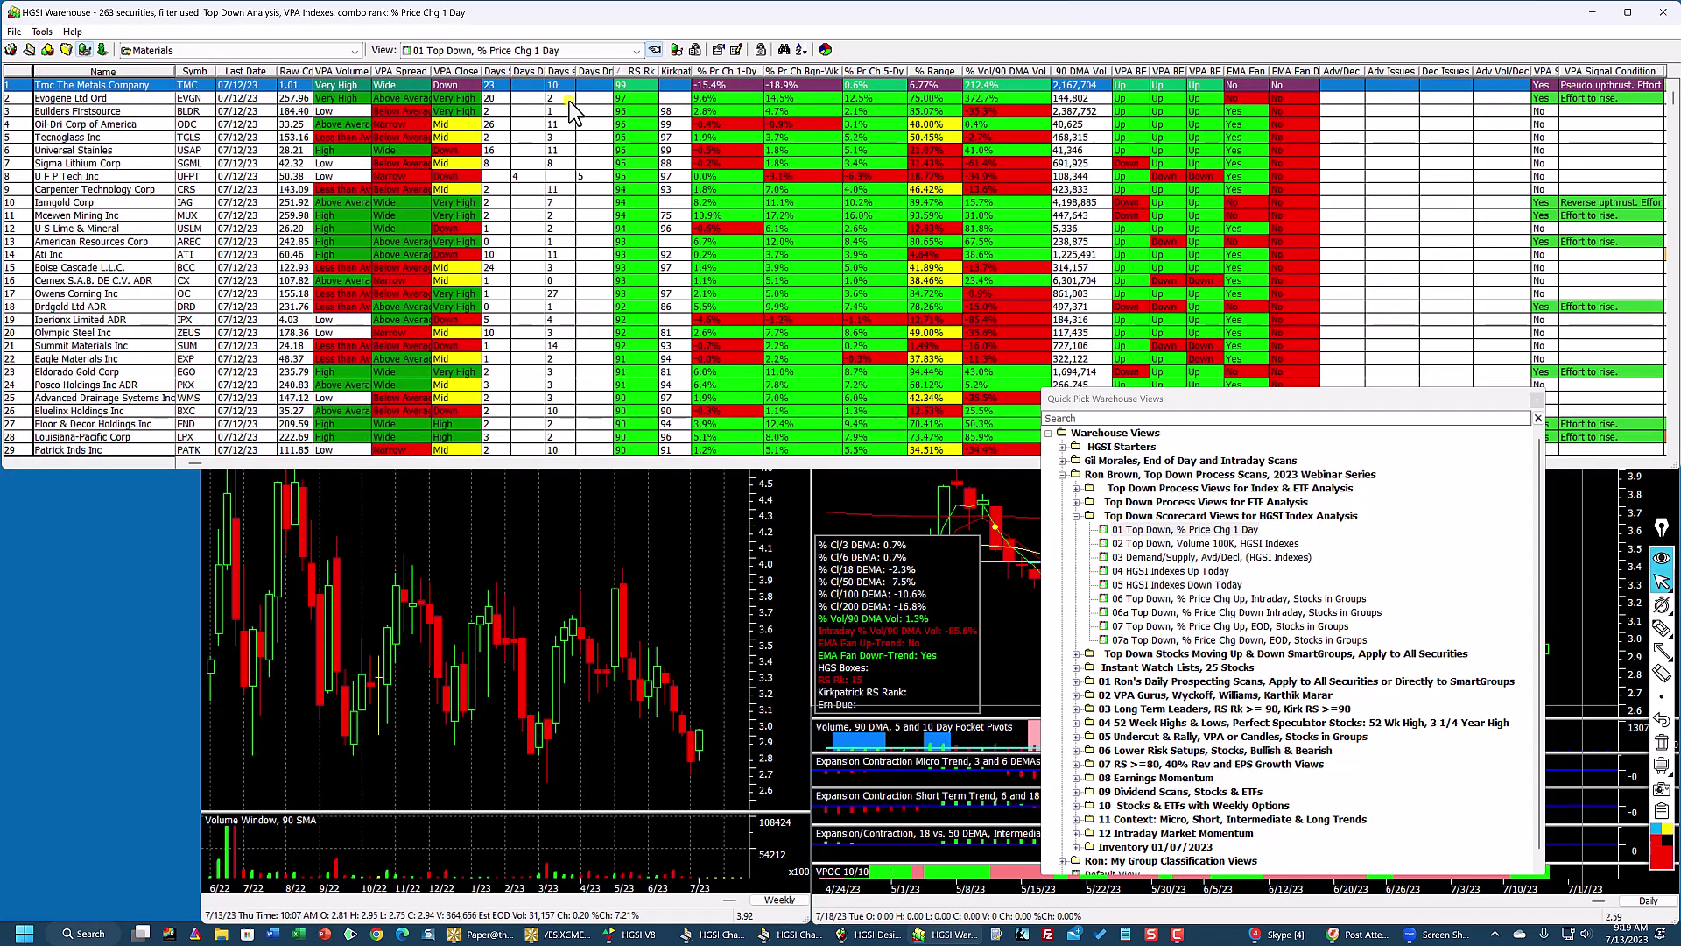
Step: Apply the 06 Top Down, % Price Chg Up, Intraday, Stocks in Groups view and compare the Tecnoglass and U F P Tech rows
click(1160, 599)
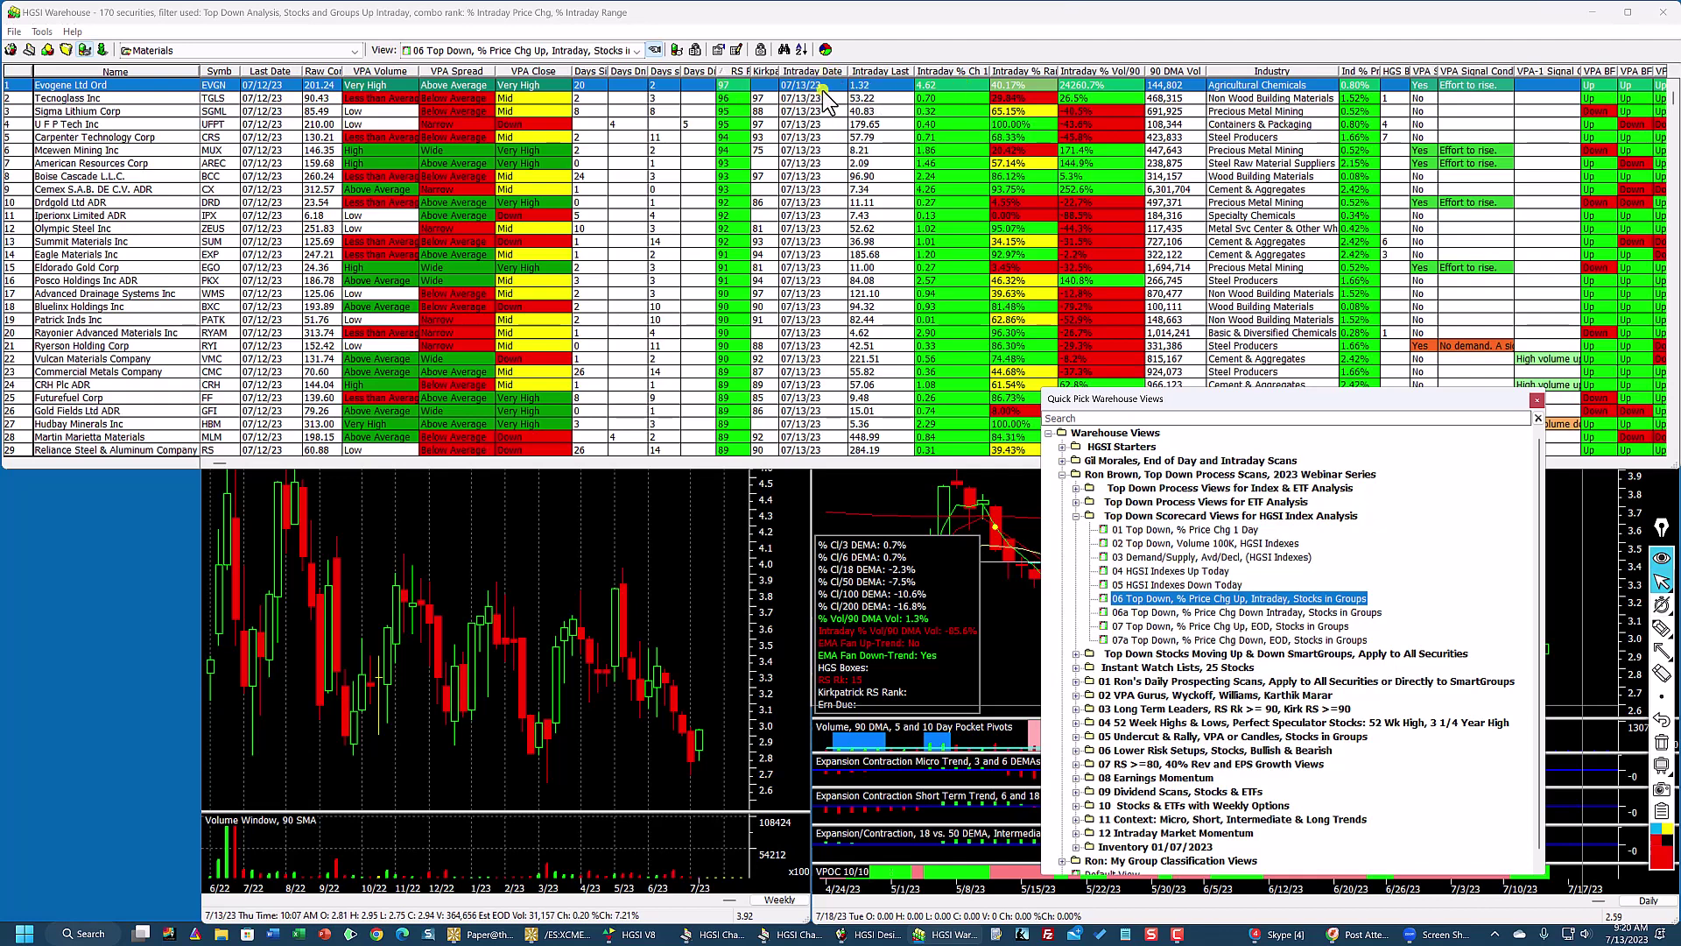
click(751, 100)
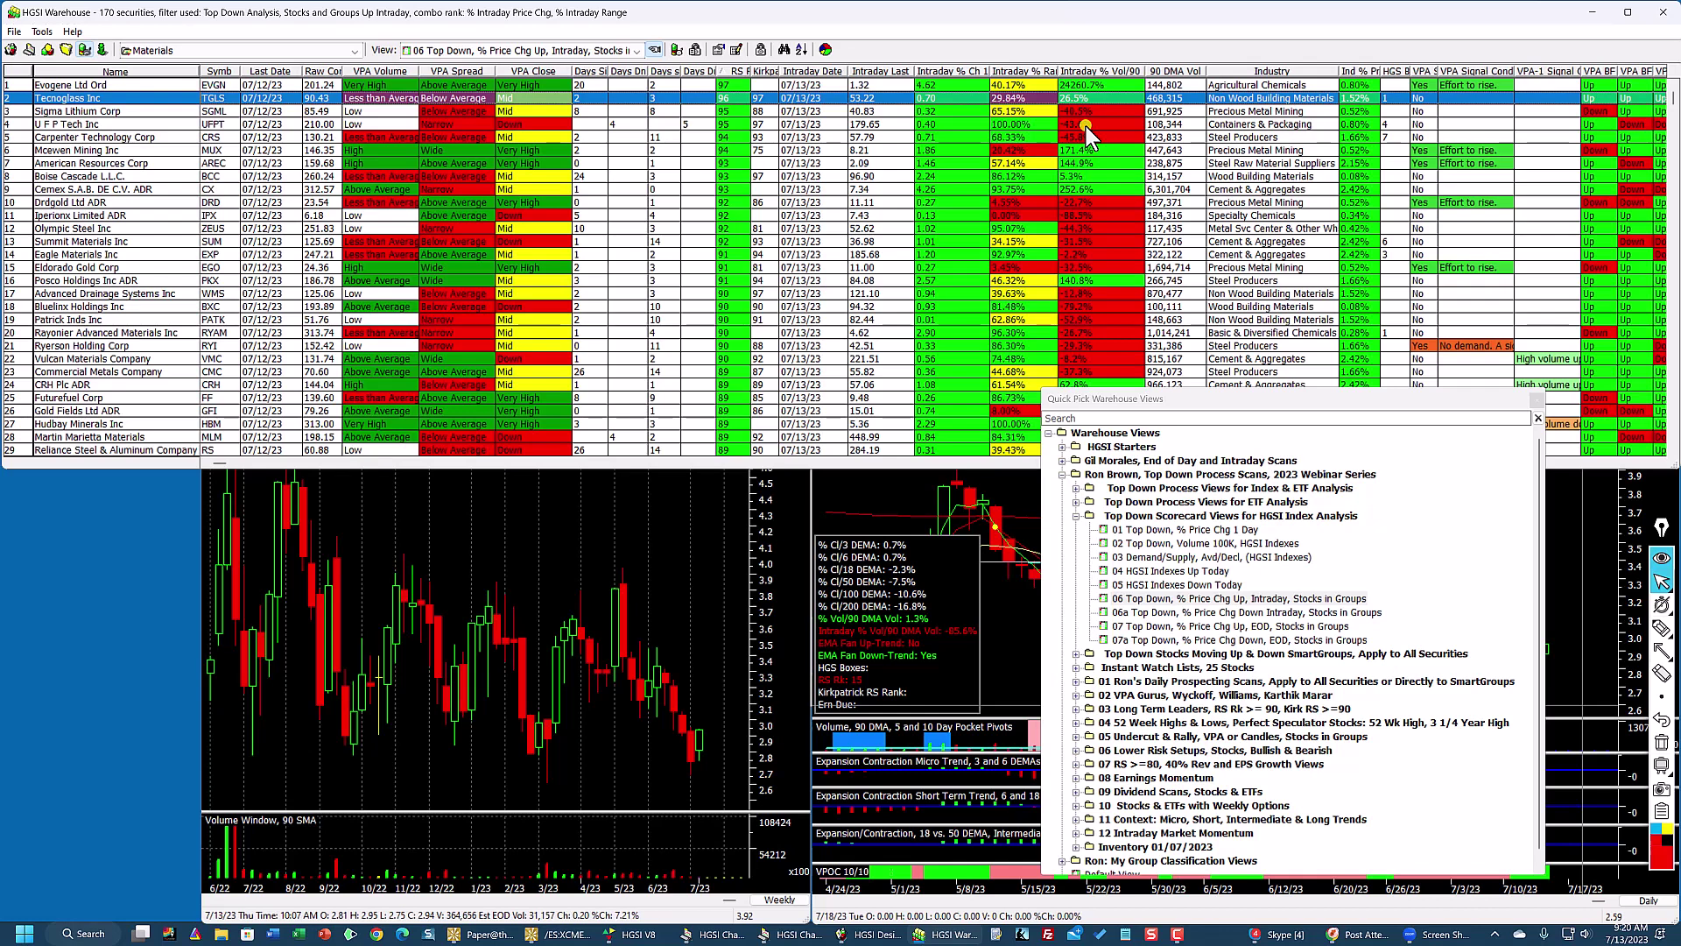
click(1027, 112)
click(1027, 102)
click(1003, 124)
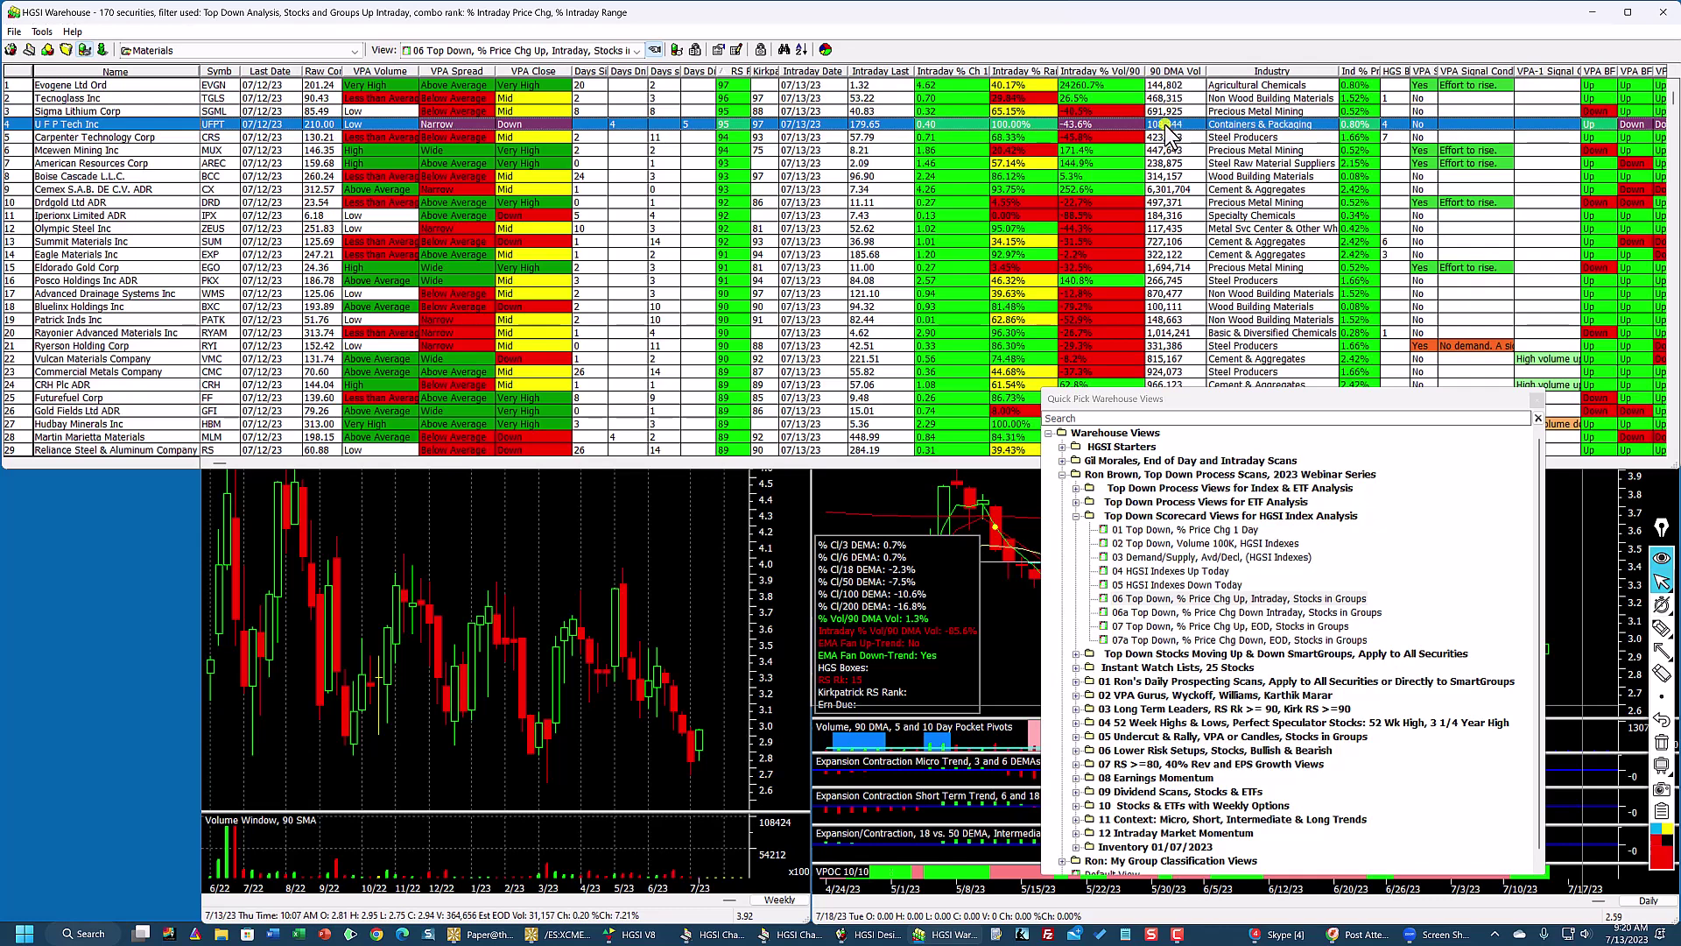
Step: Bring up the weekly and daily charts of U F P Tech Inc and examine the enlarged daily chart around 6/28/23 and 7/10/23
double_click(734, 124)
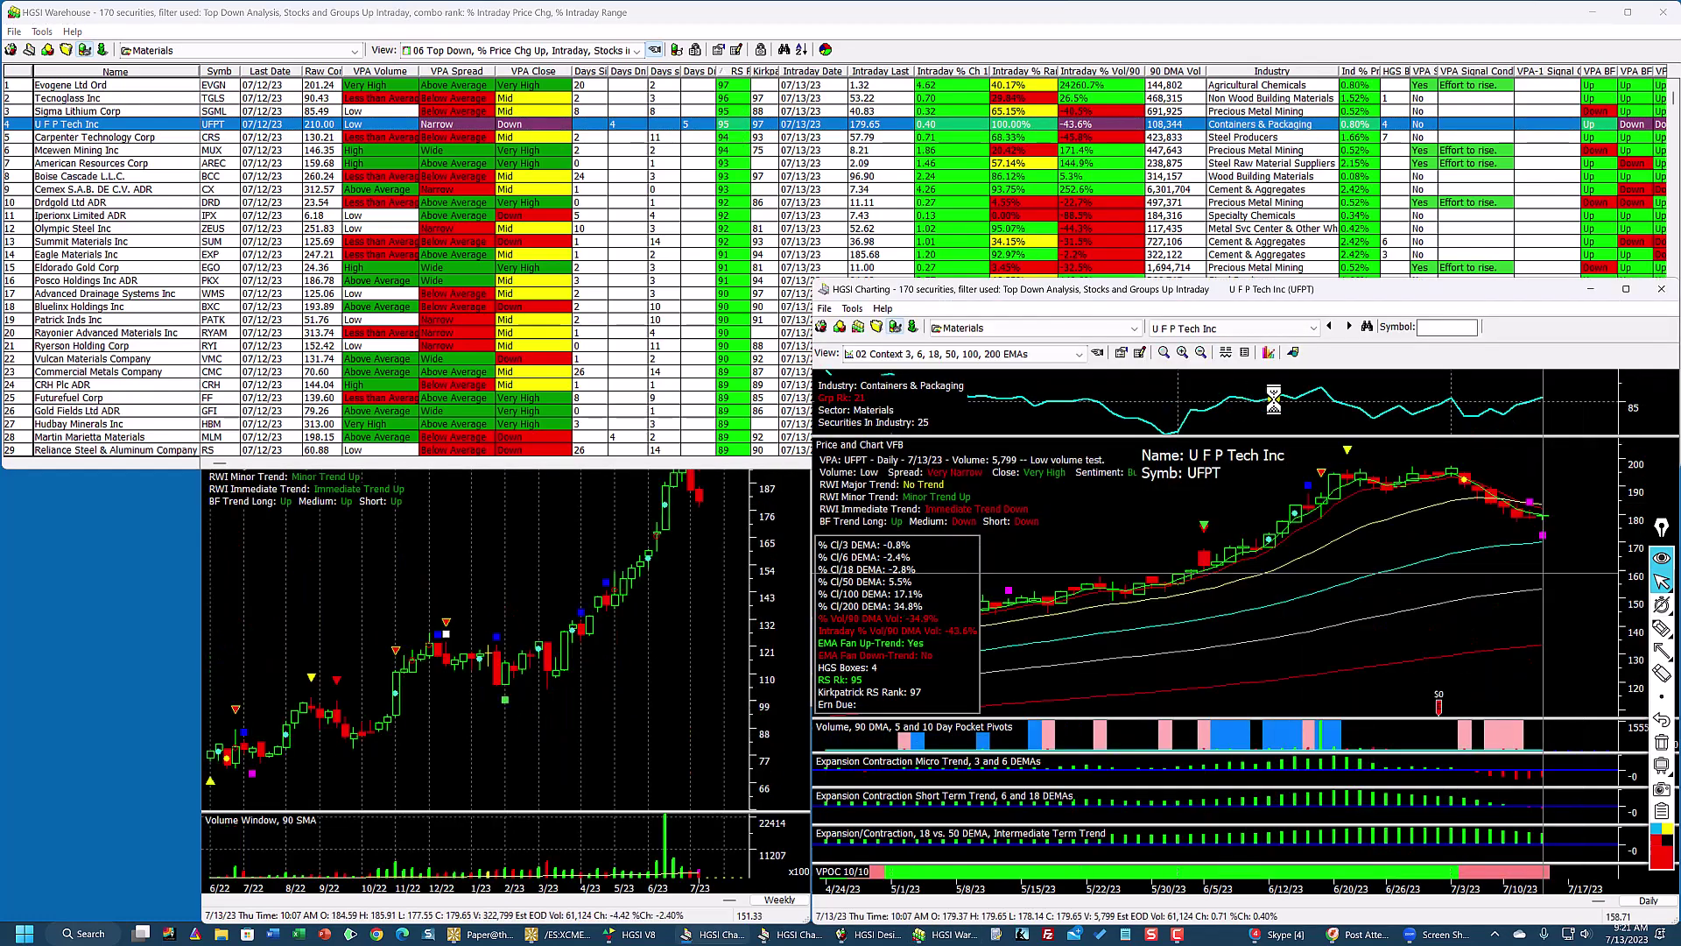
click(711, 517)
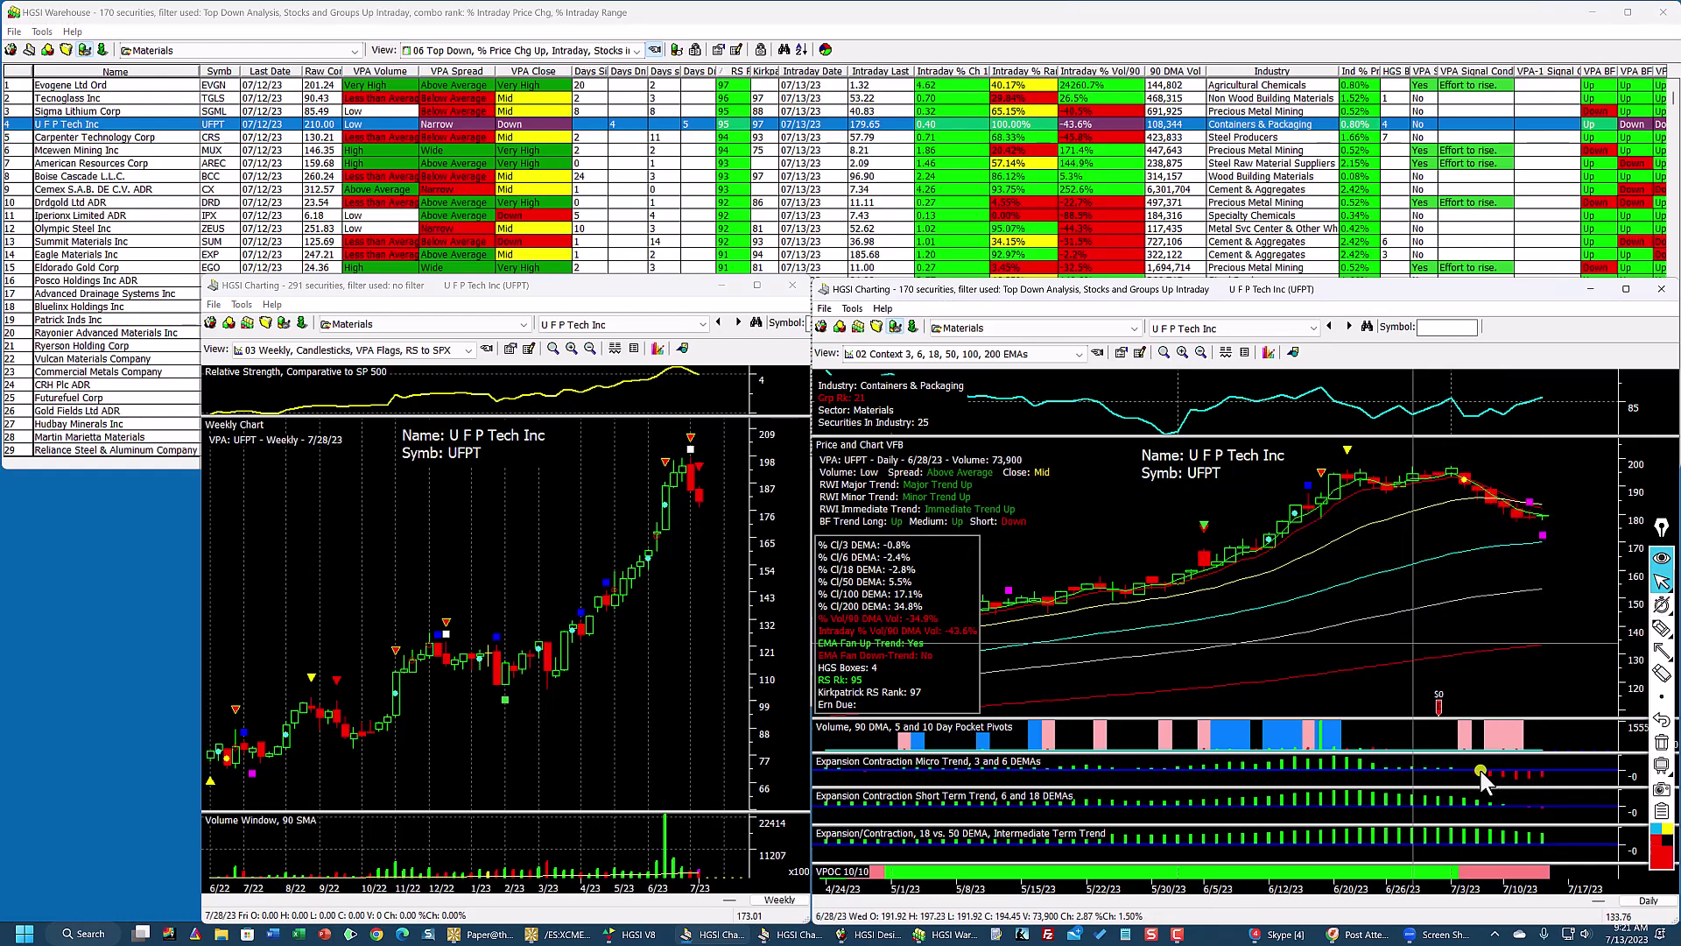
click(1627, 292)
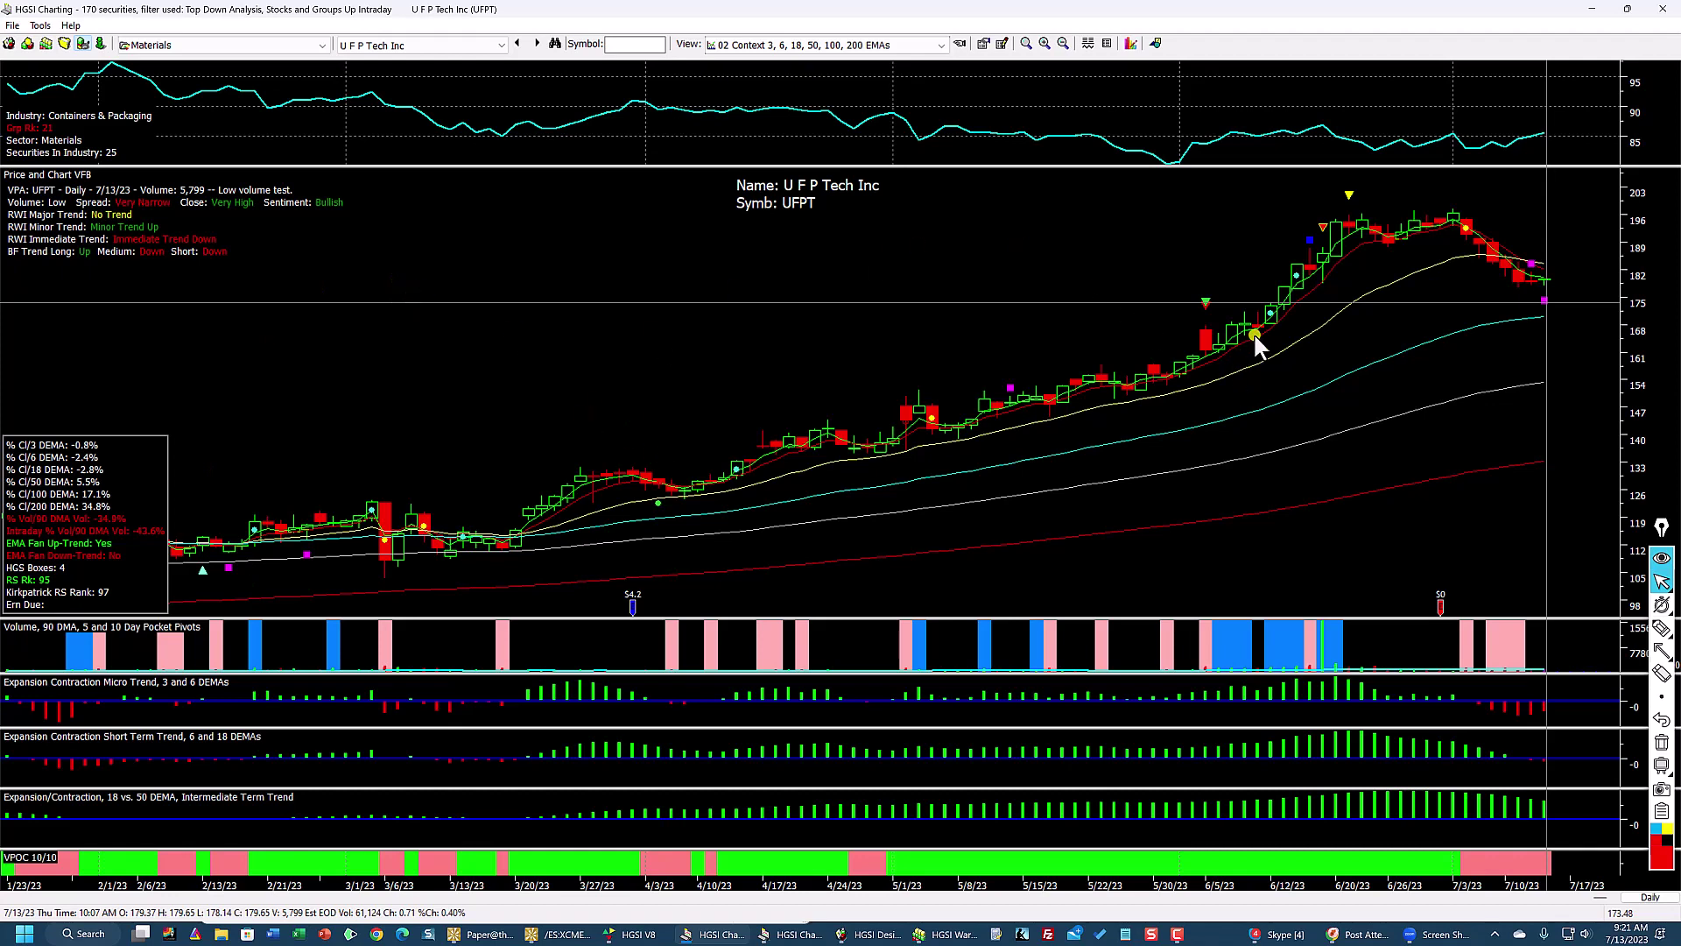
click(1411, 386)
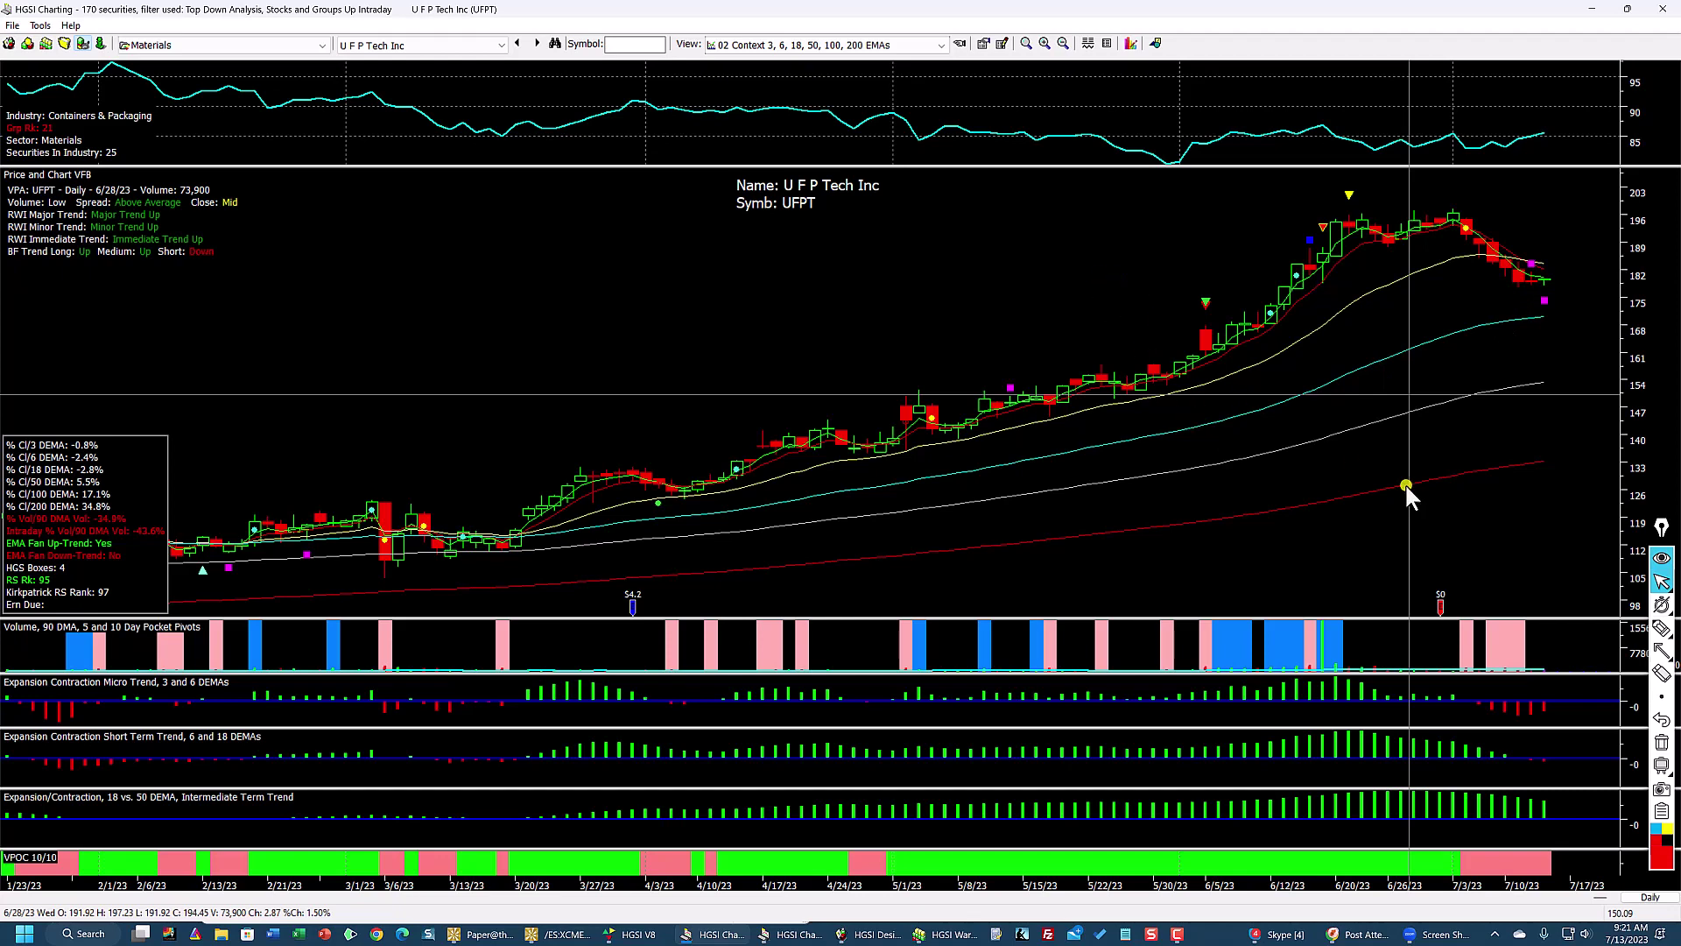
click(1546, 301)
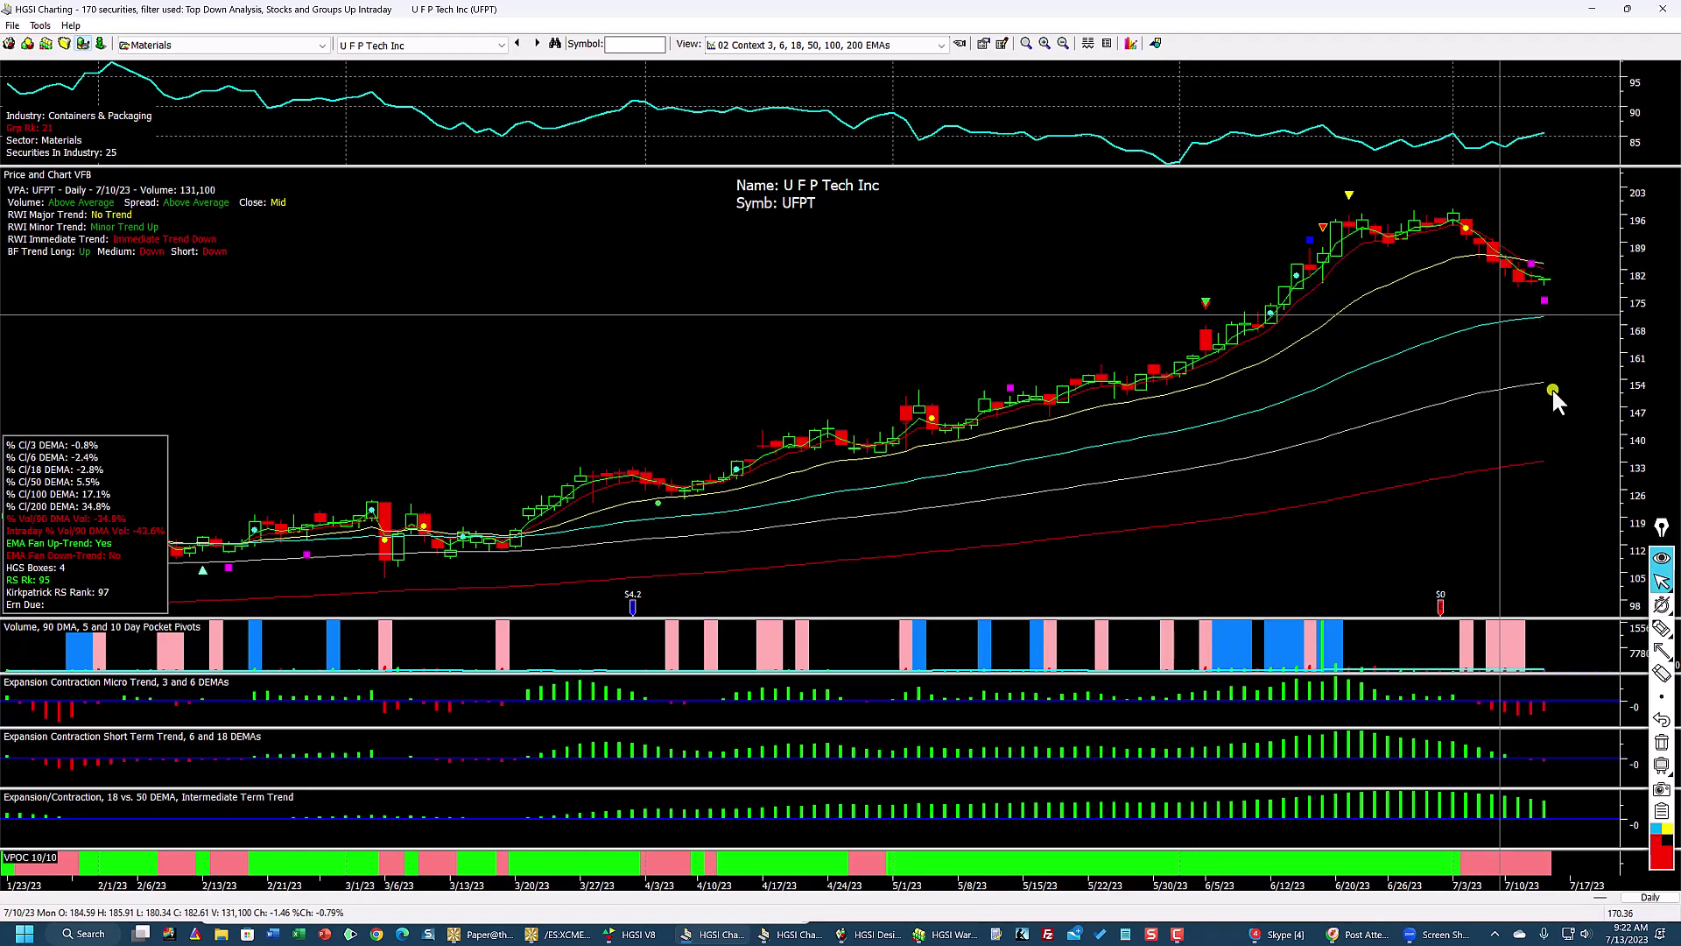
click(1626, 9)
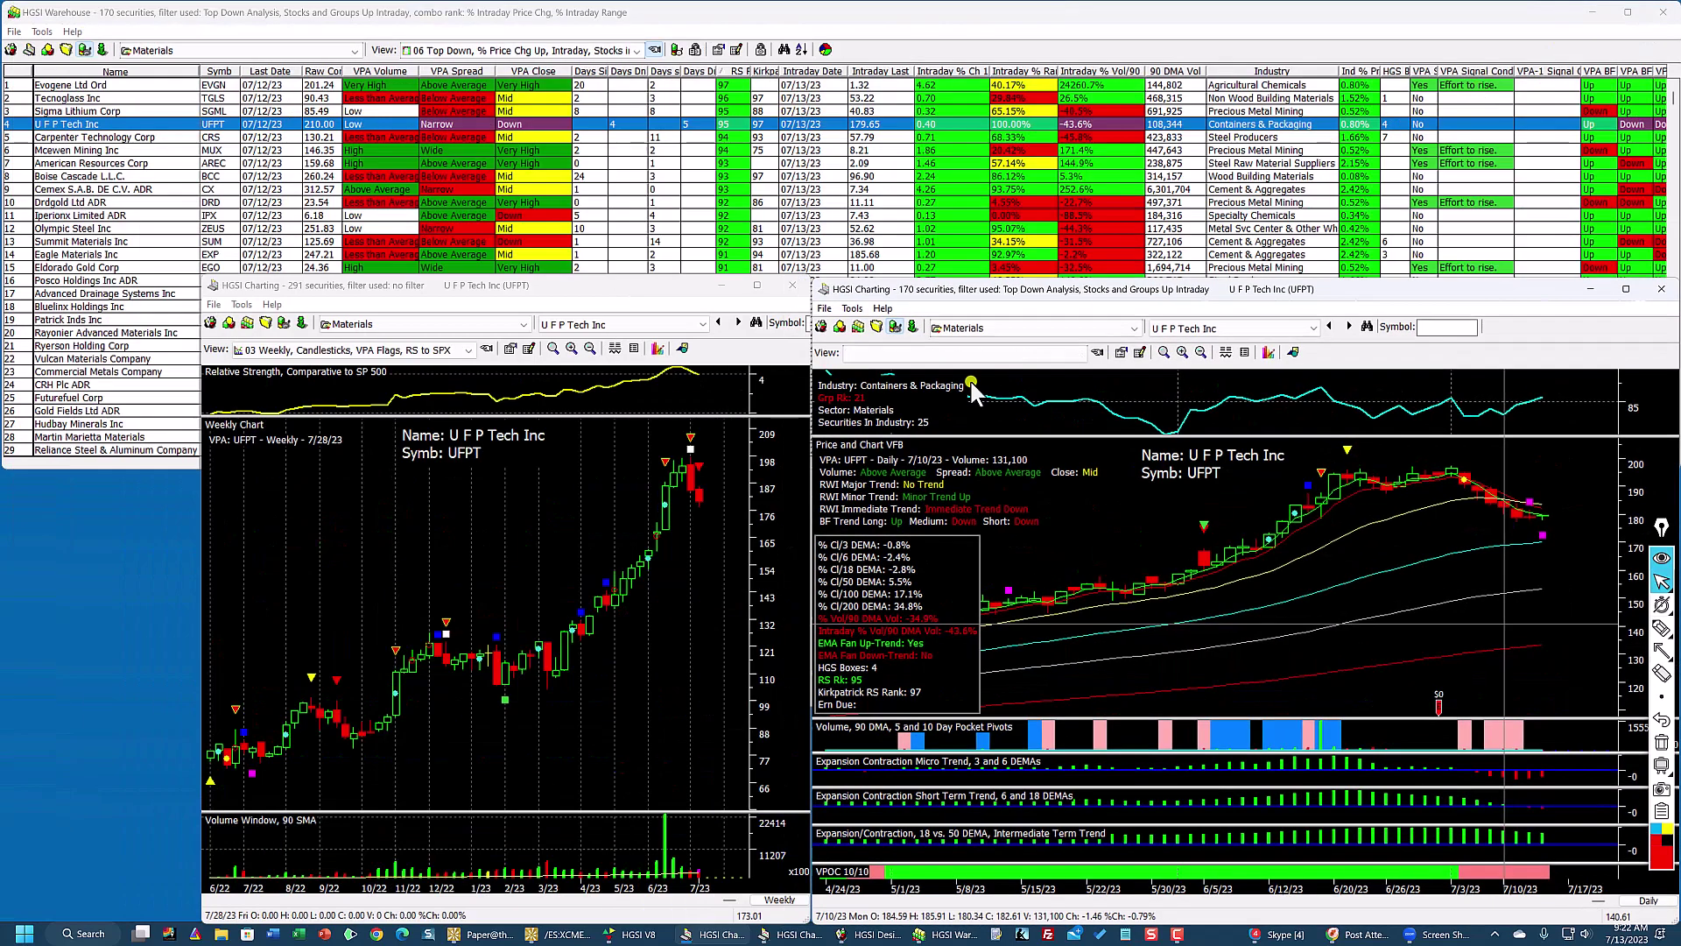
Step: Enlarge U F P Tech's weekly chart to full screen and mark its successive pullback lows from 3/22 to 3/23 with straight red lines
click(757, 285)
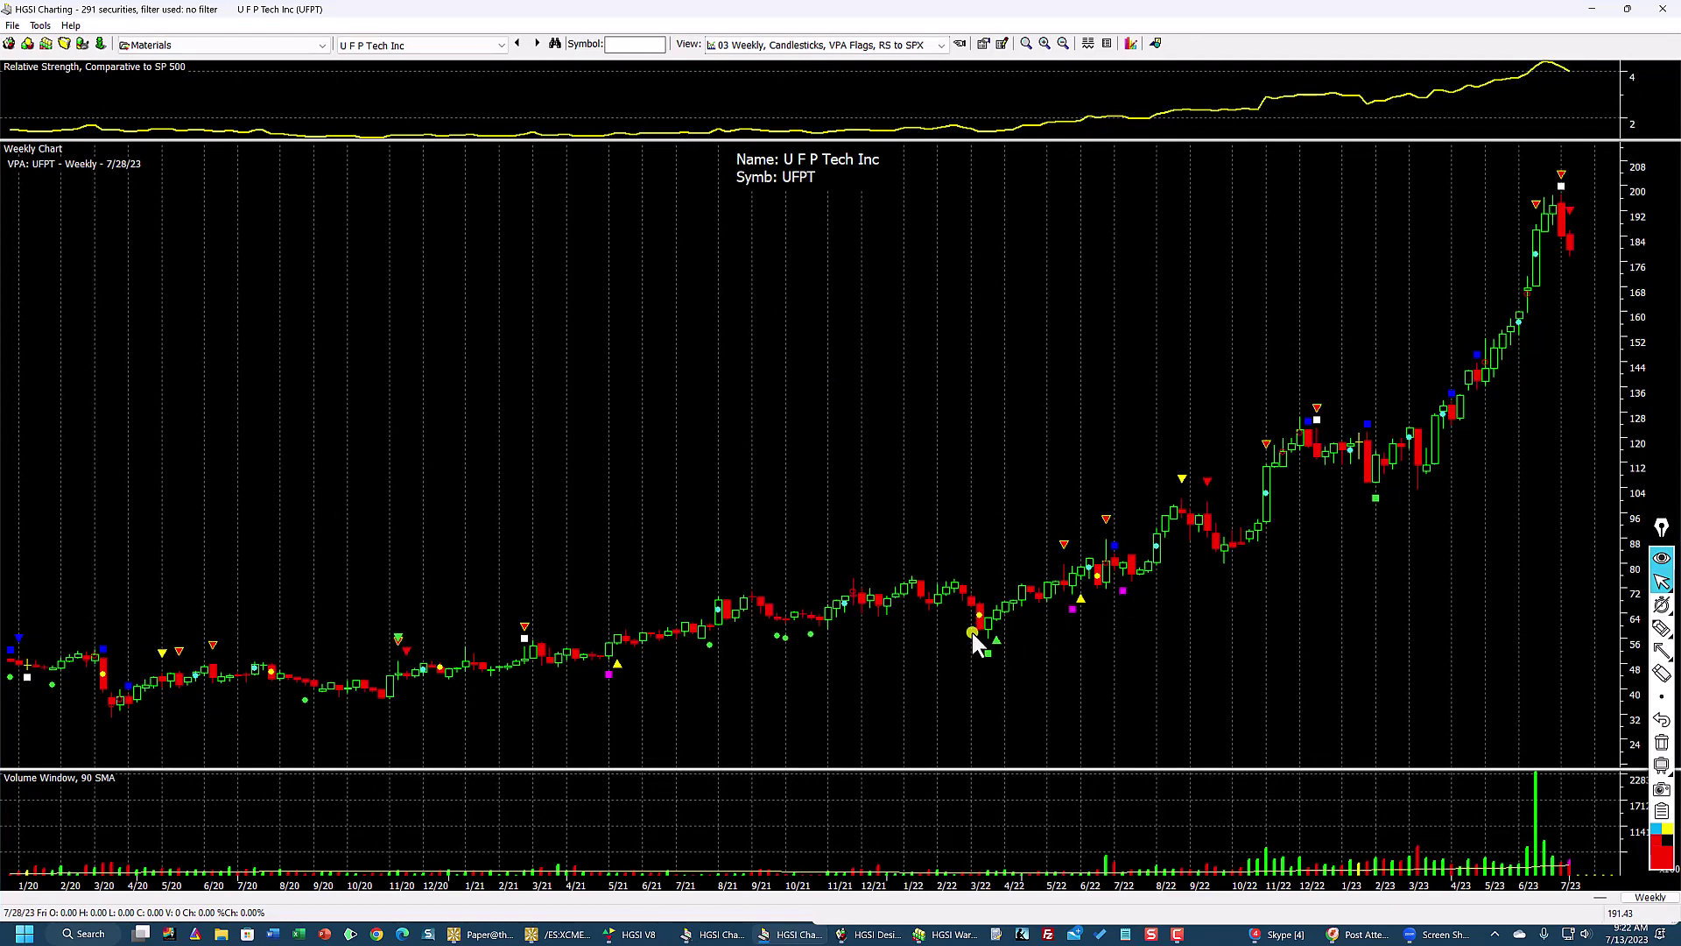
click(1661, 649)
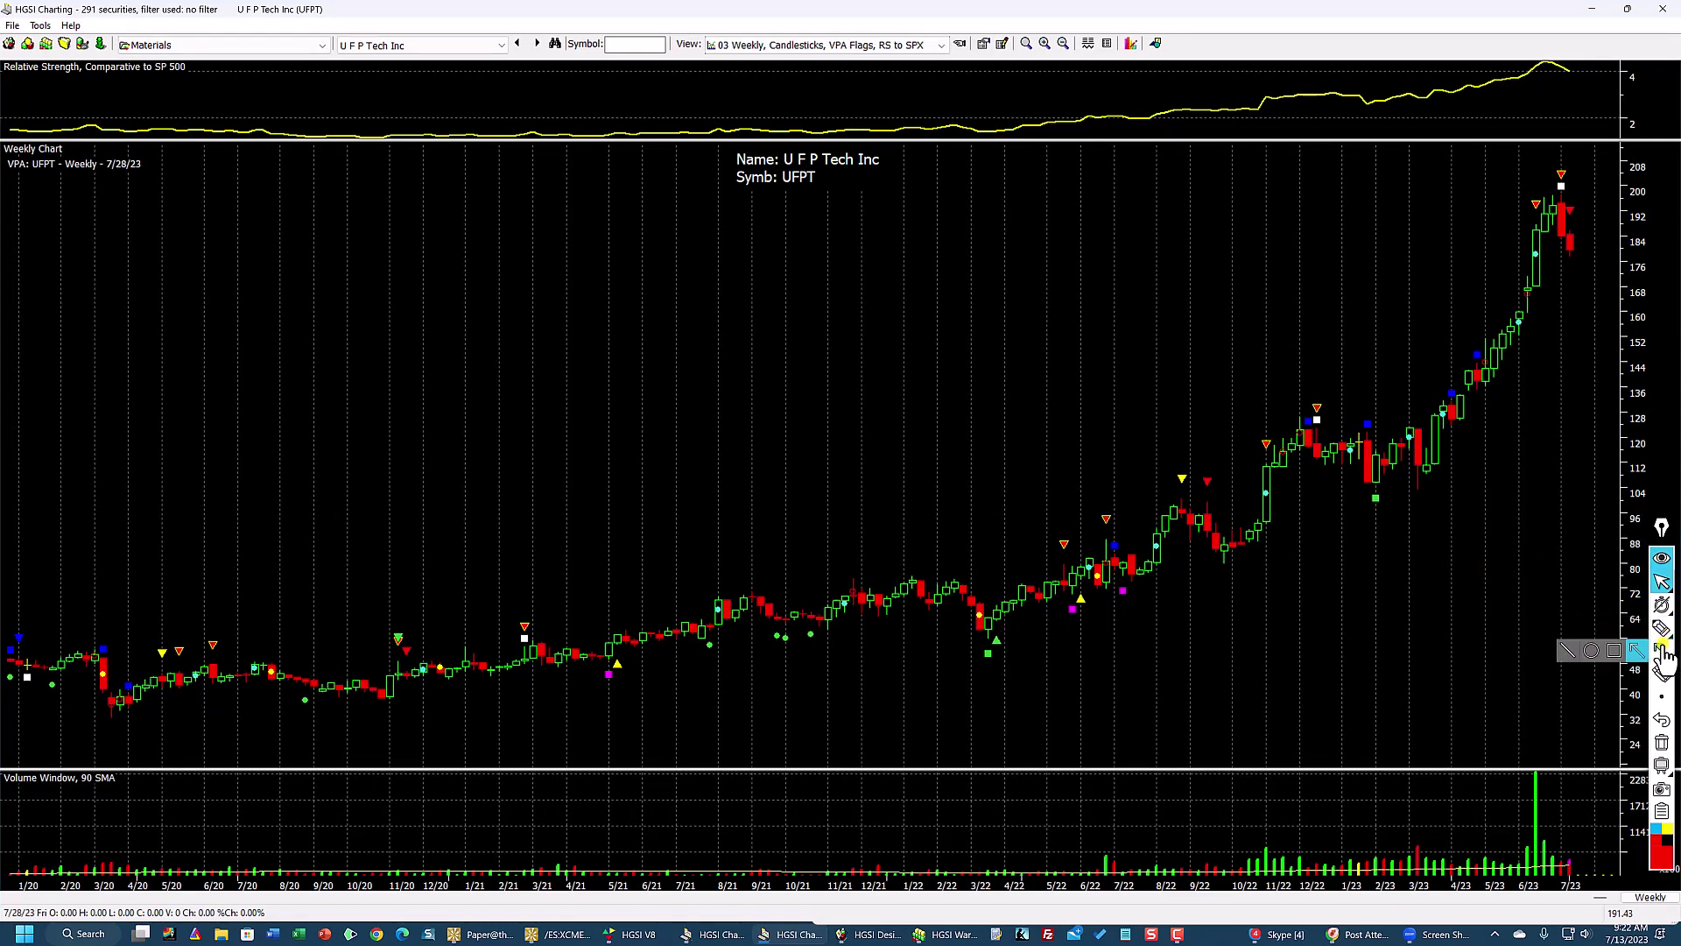
click(1571, 651)
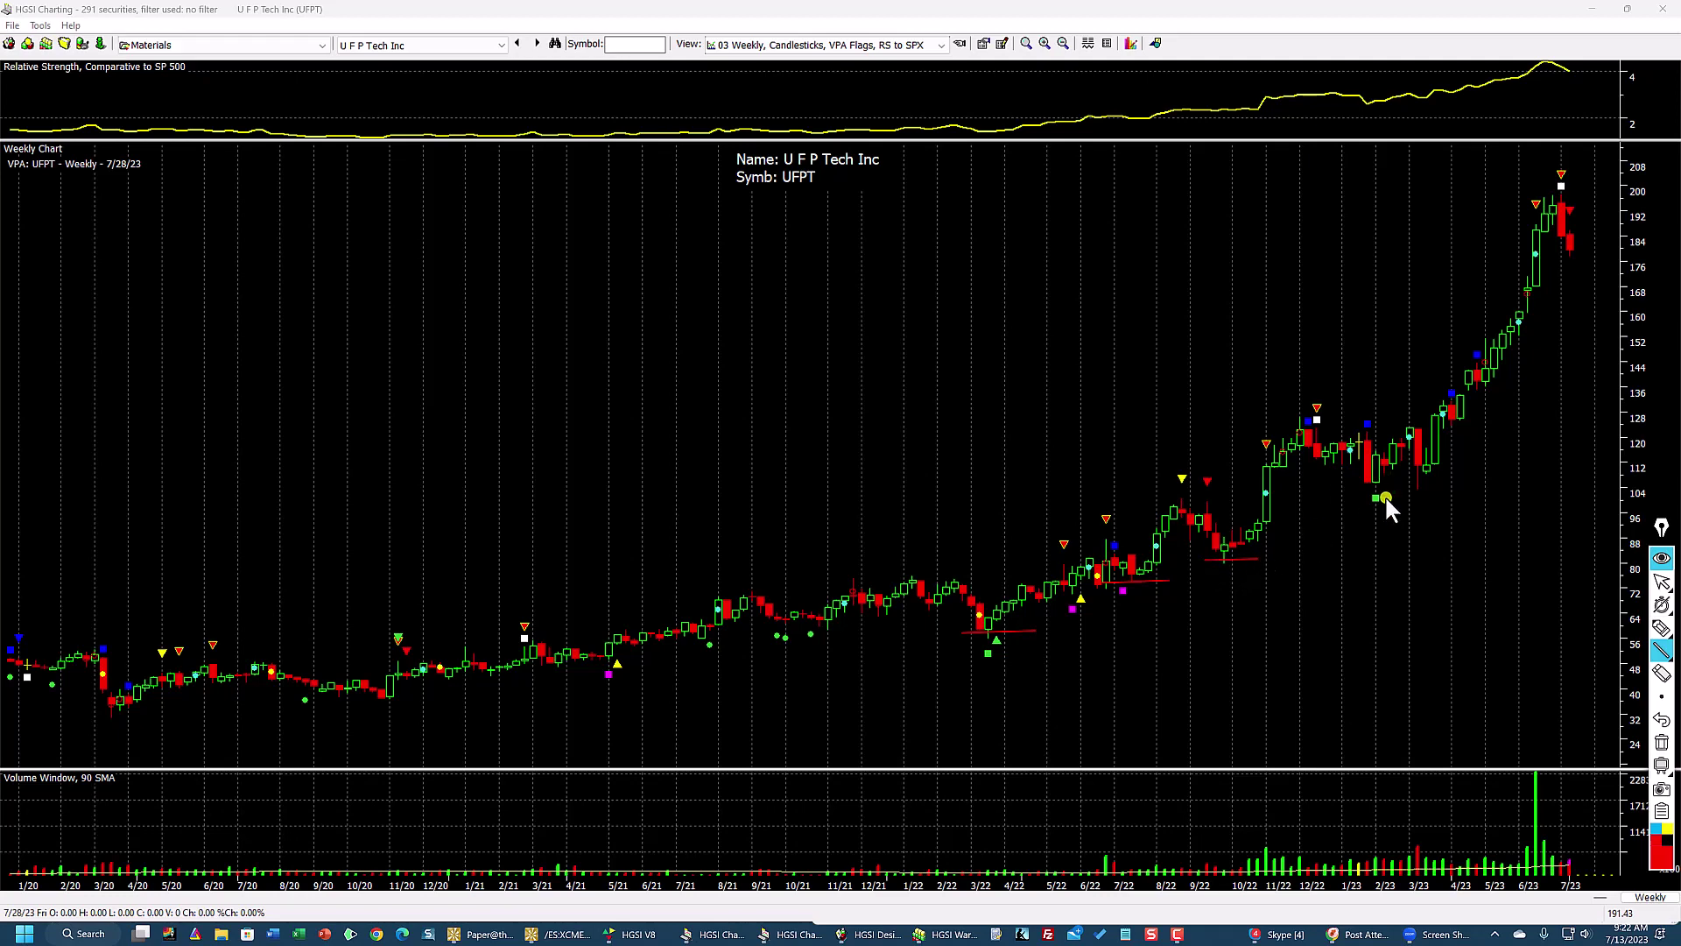
drag(1452, 474, 1446, 490)
mouse_move(1663, 706)
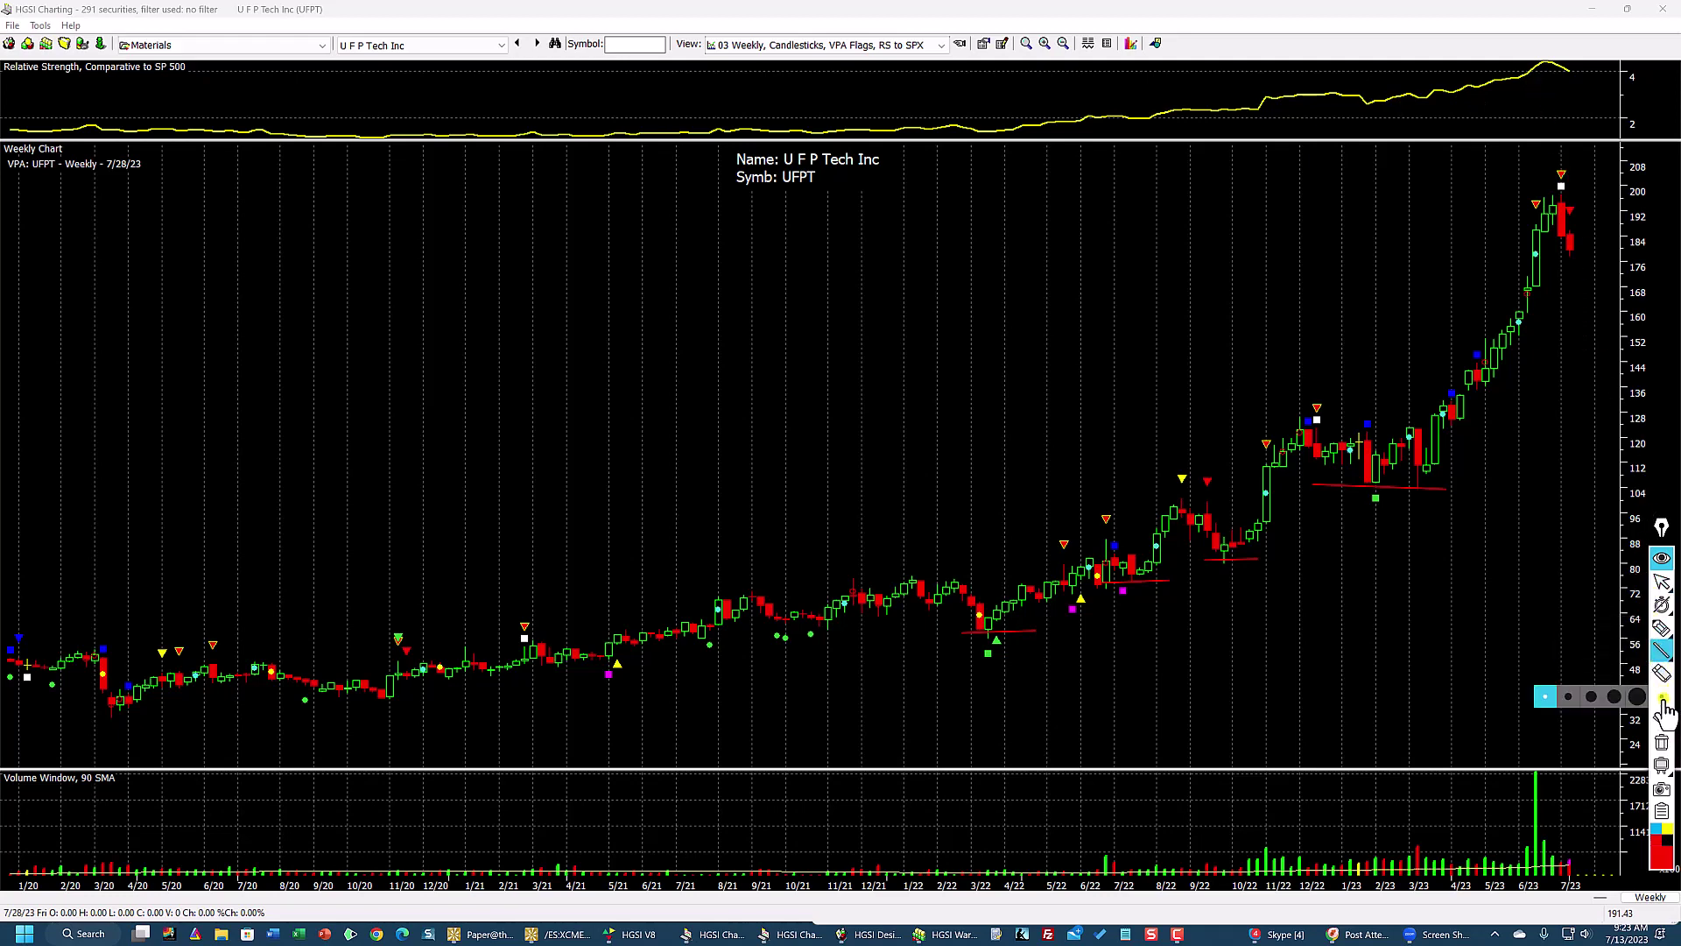
click(1662, 764)
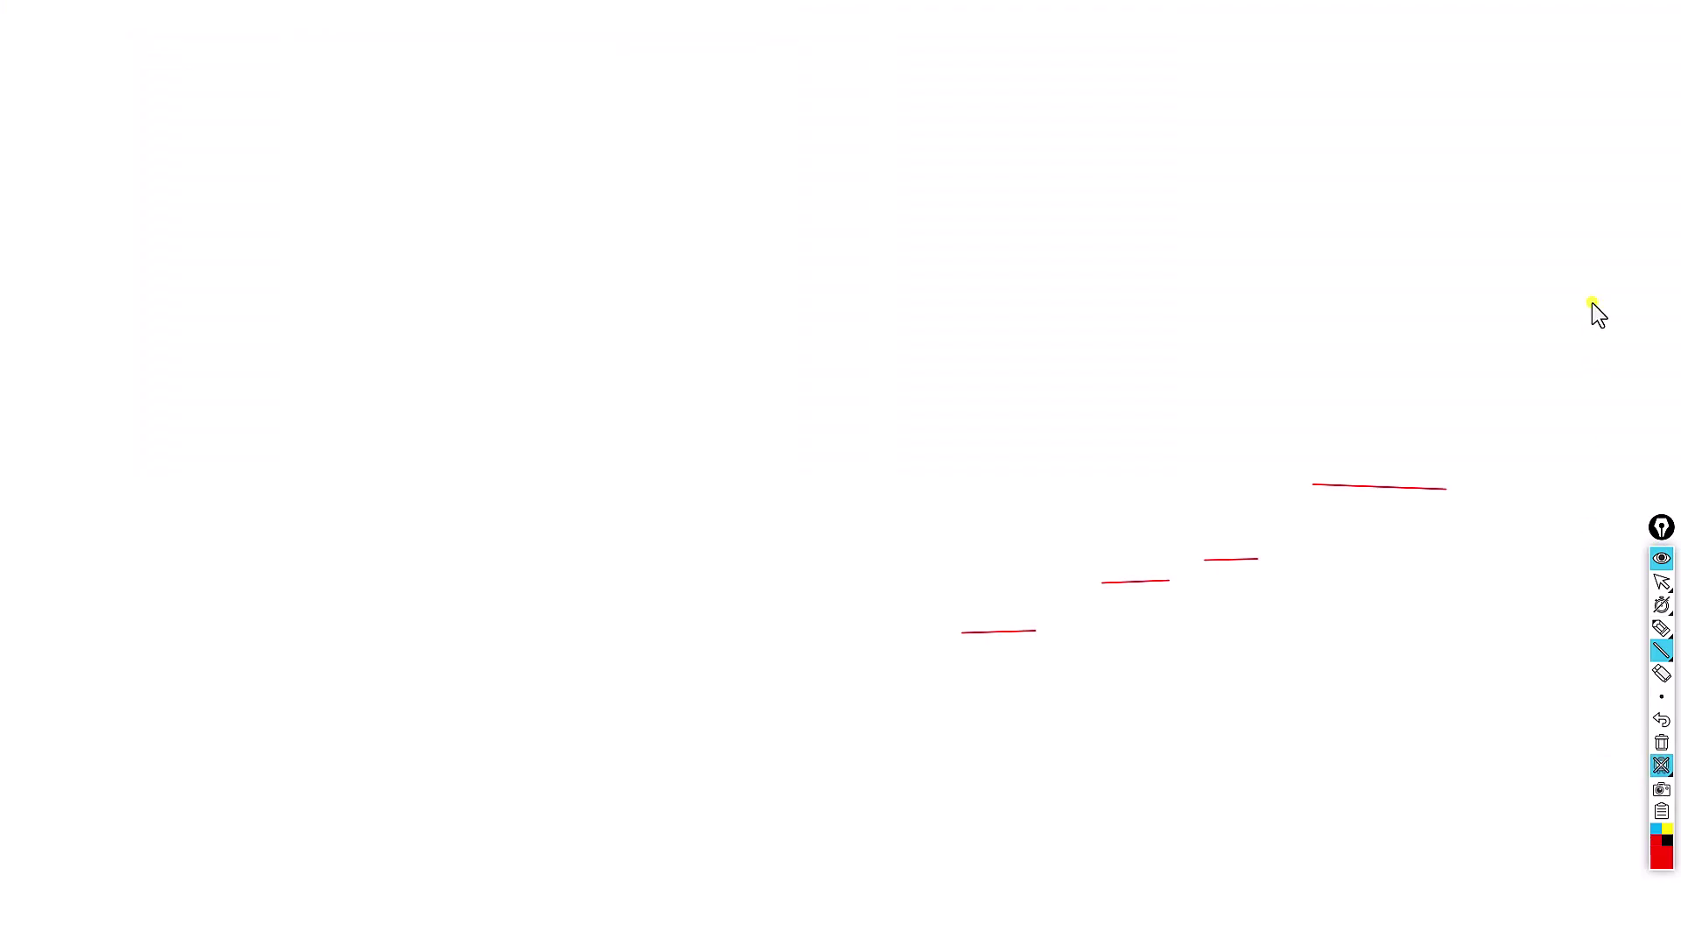
Step: Remove the whiteboard with its red lines, switch off the drawing tool, and restore the enlarged weekly chart to its smaller window
click(1662, 769)
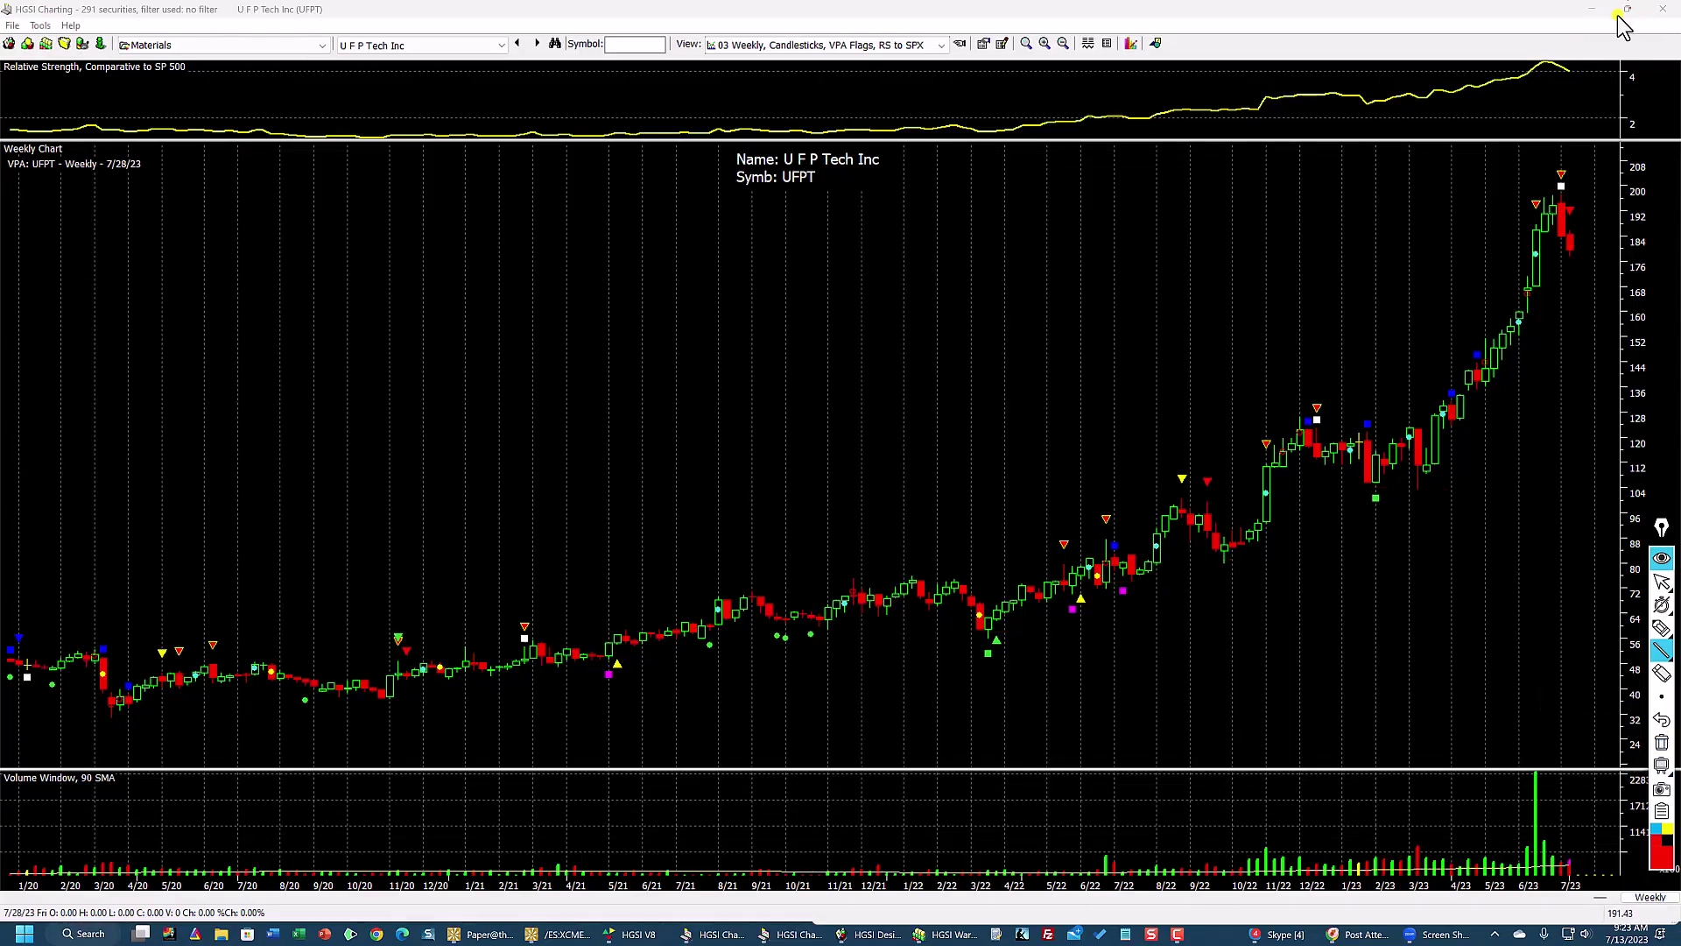
click(1662, 581)
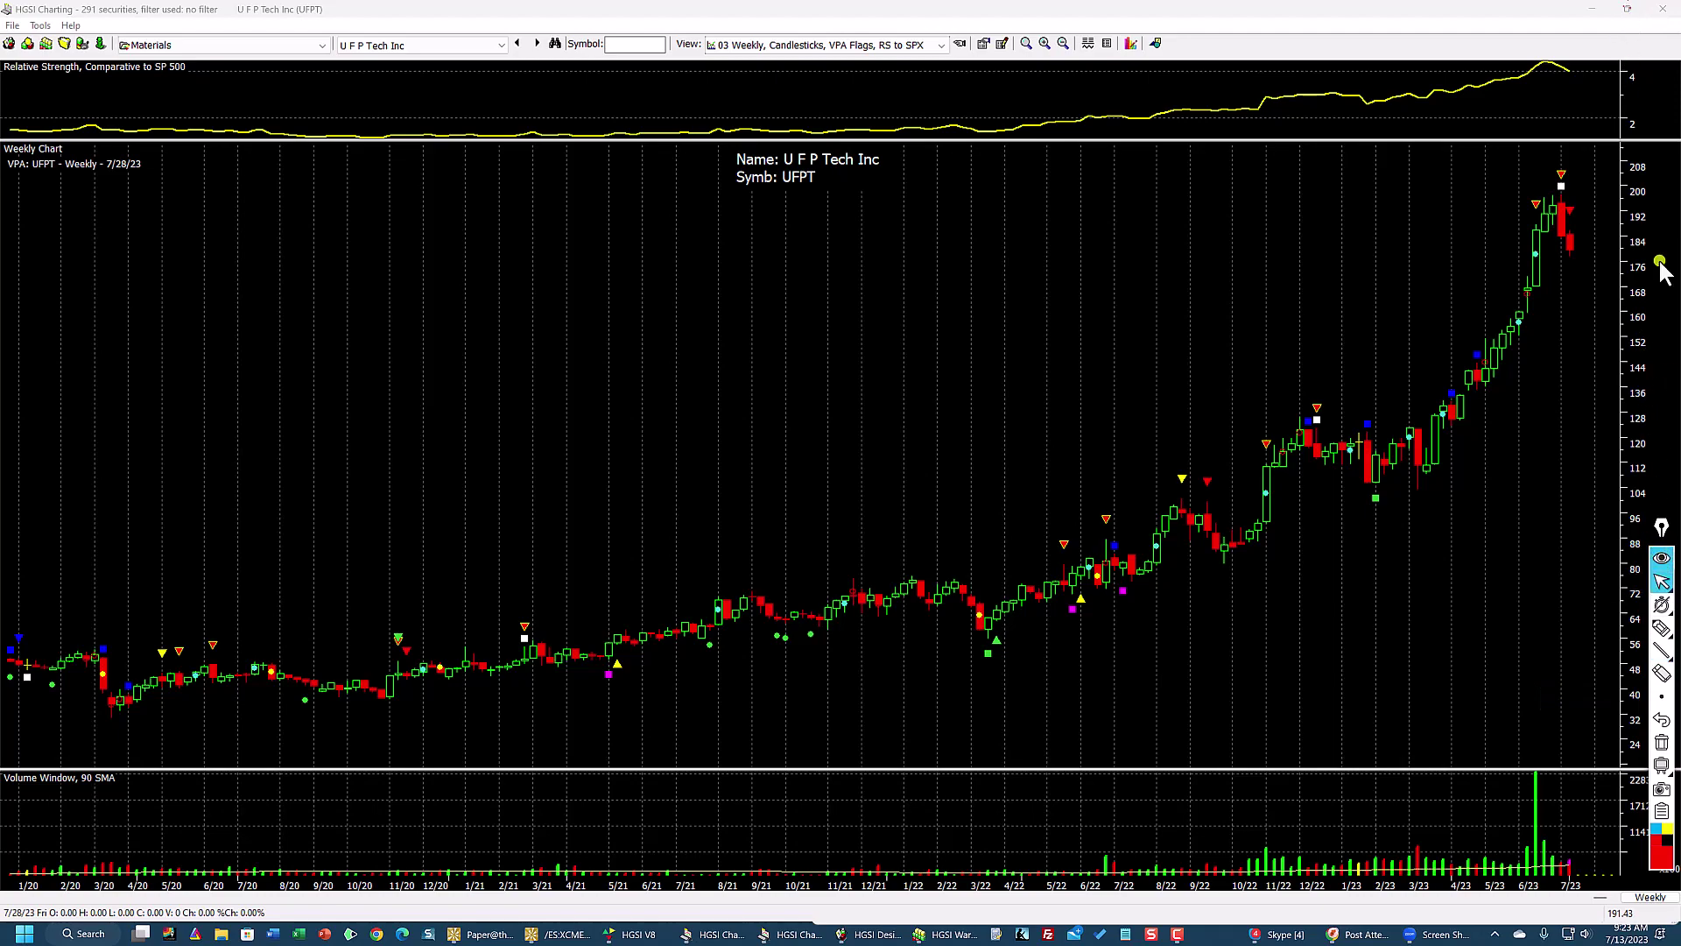
click(1626, 8)
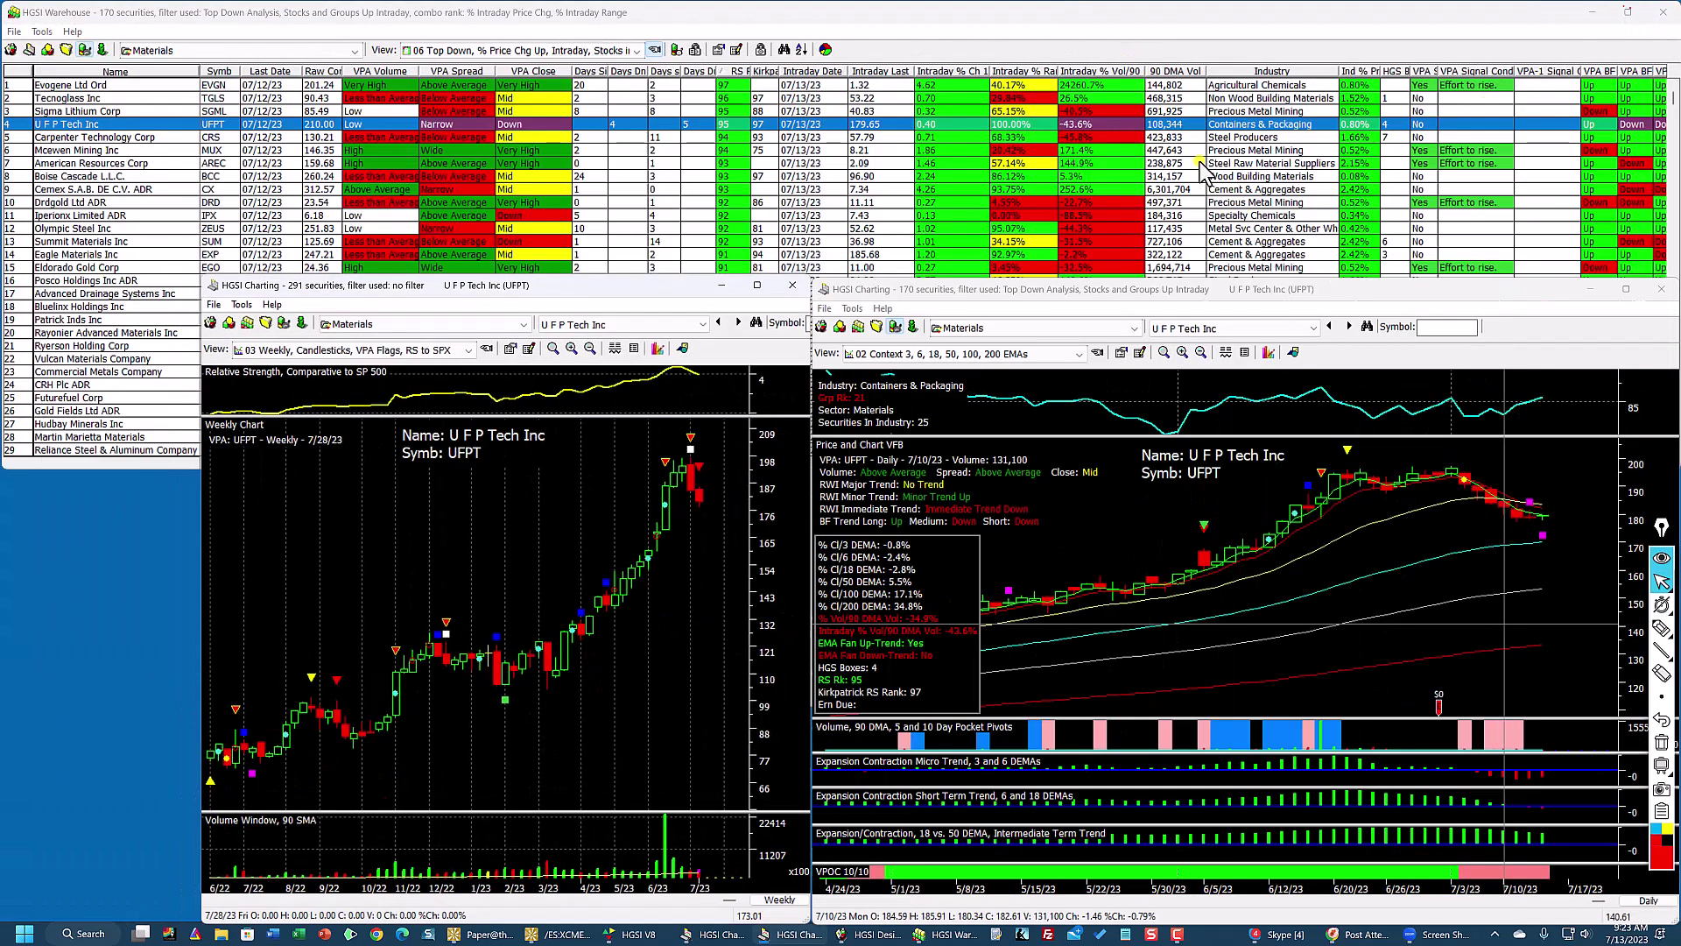
Step: Go back from the Materials stocks to the 04 HGSI Major Indexes, Industries & Sectors group
click(774, 138)
right_click(775, 140)
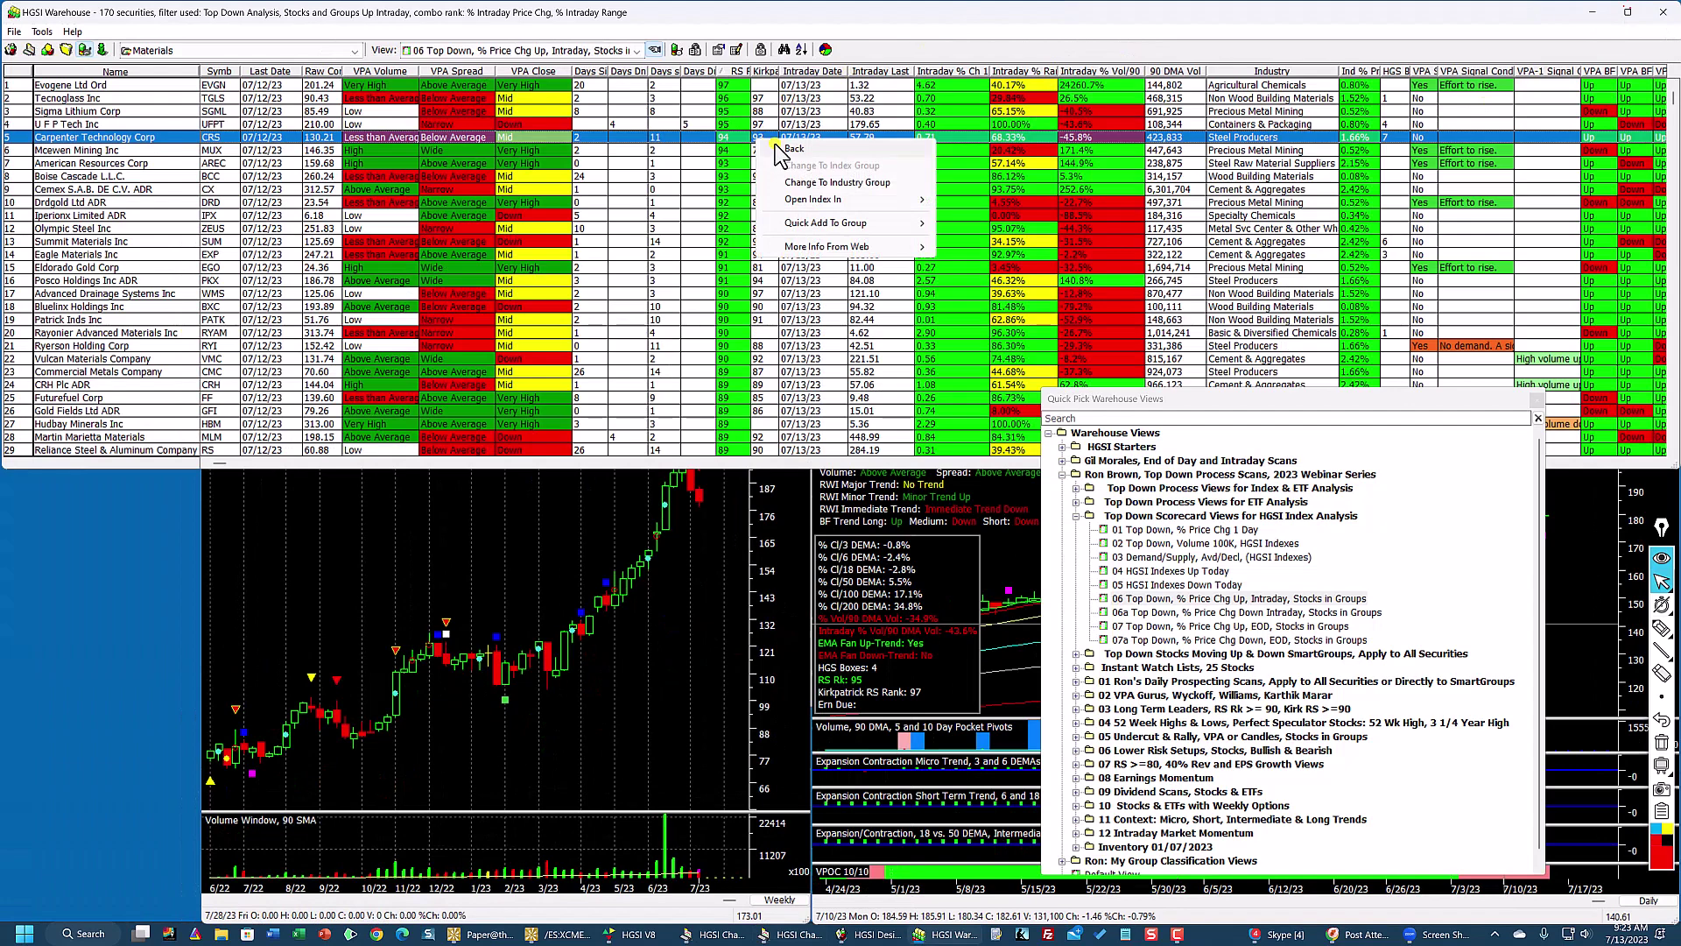
click(792, 149)
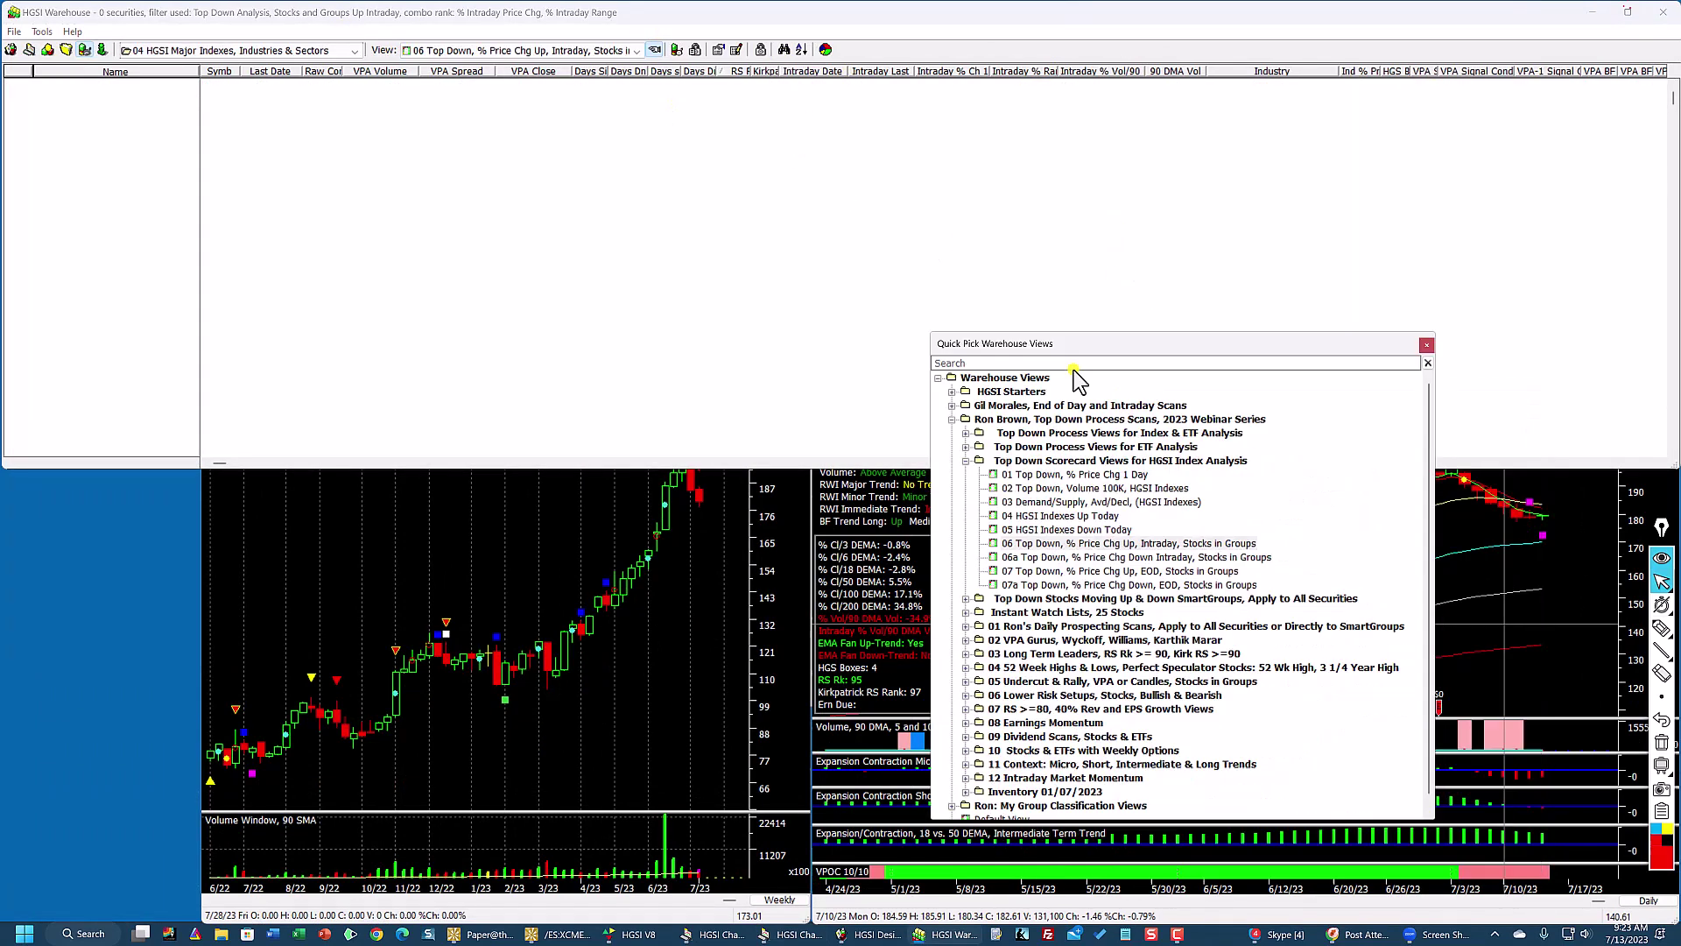
click(862, 22)
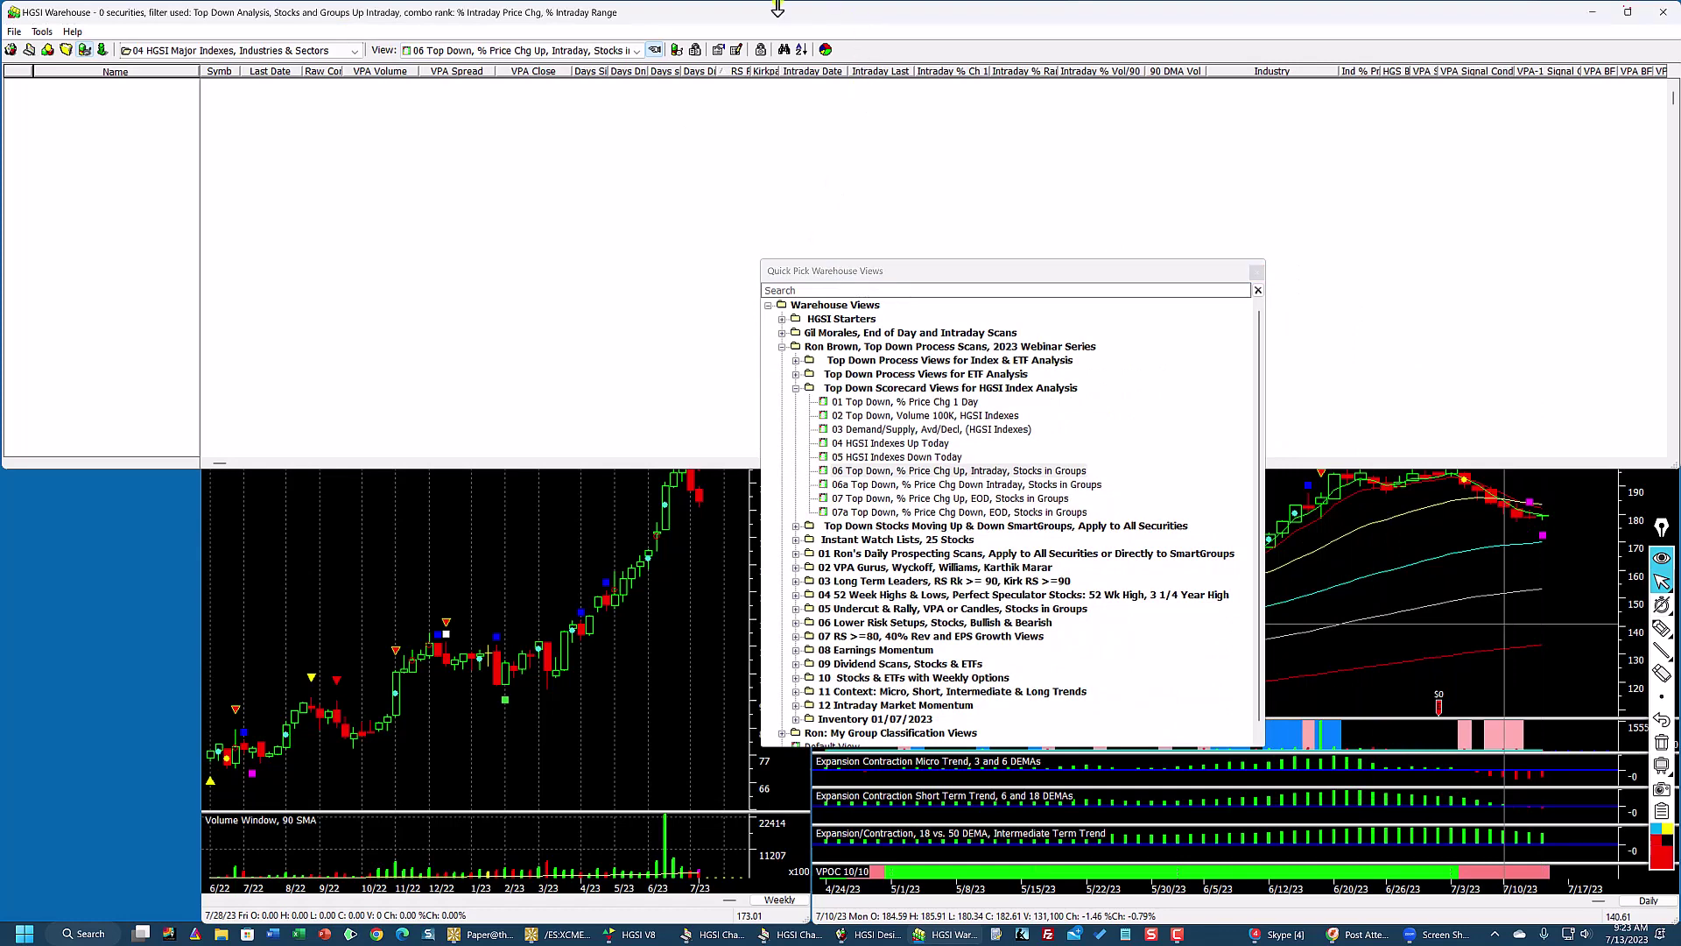
Step: List All Securities filtered by Top Down Analysis, Stocks and Groups Up Intraday, sorted with the highest raw combo rank first
click(229, 52)
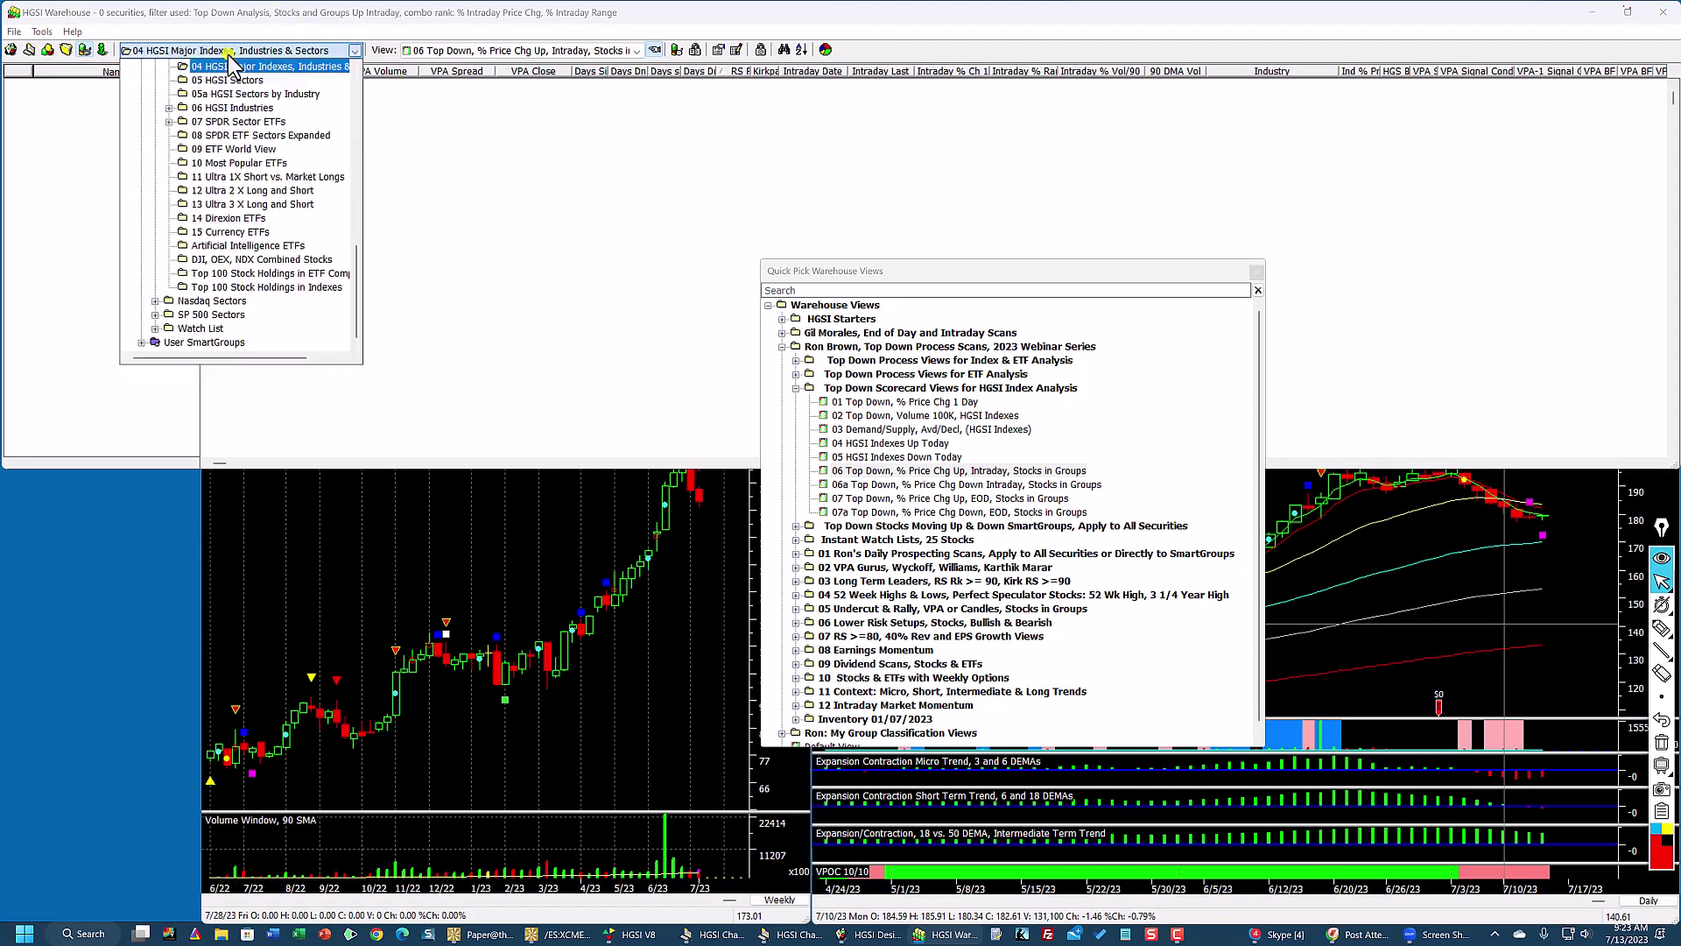
click(296, 19)
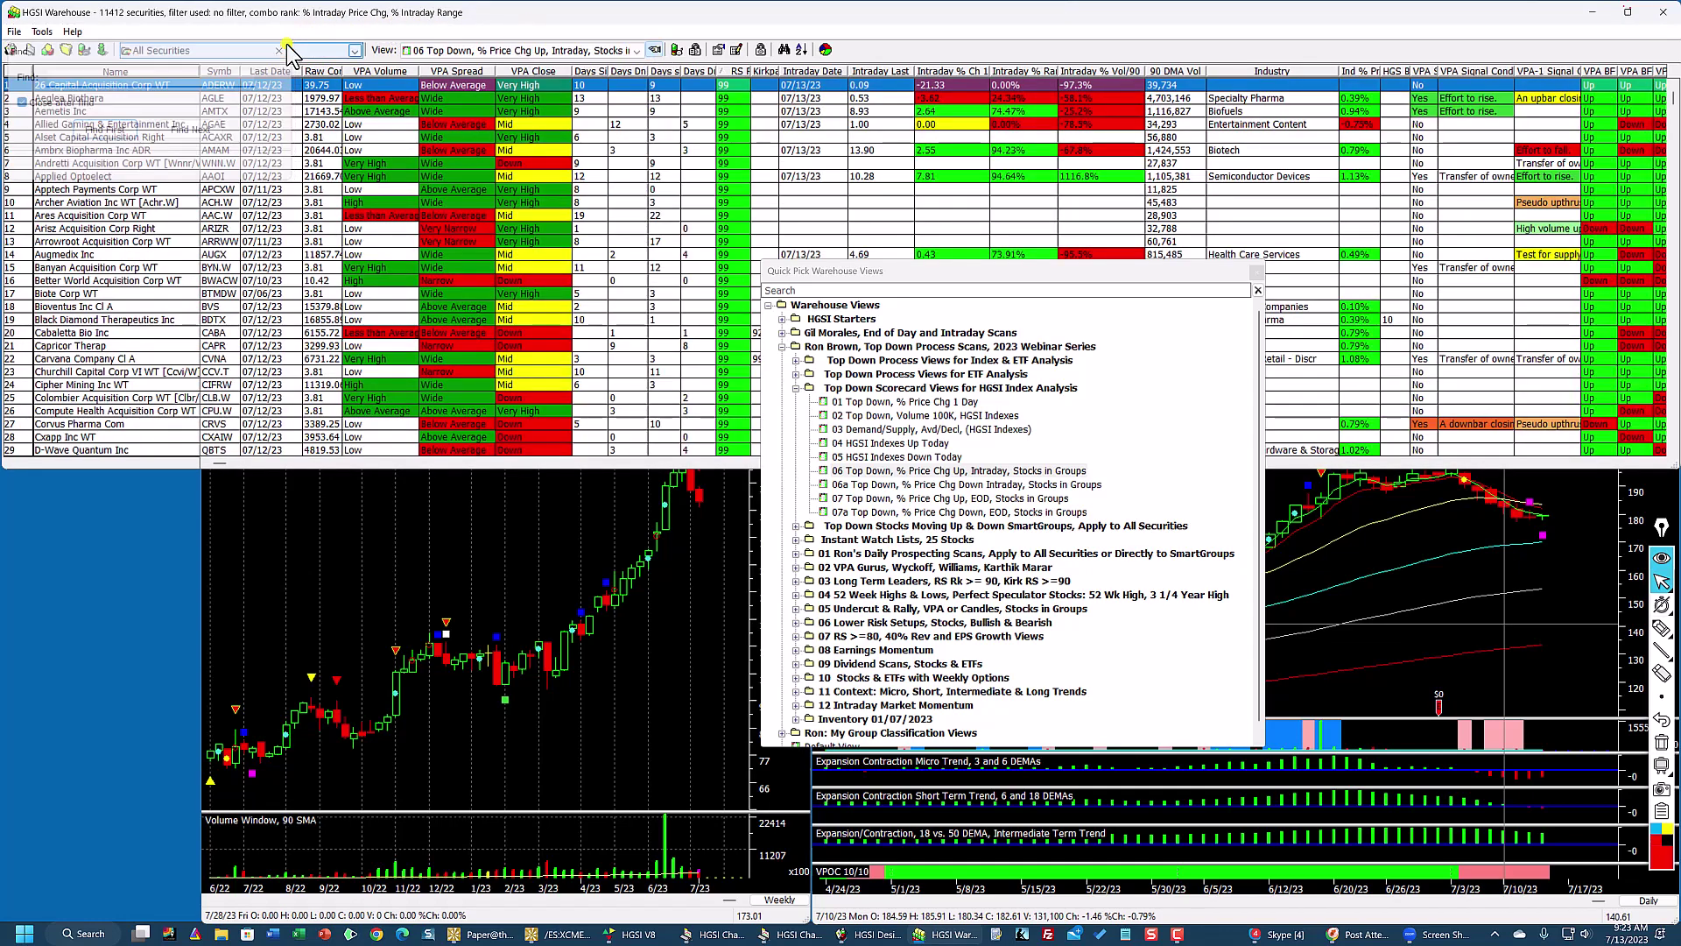
click(676, 50)
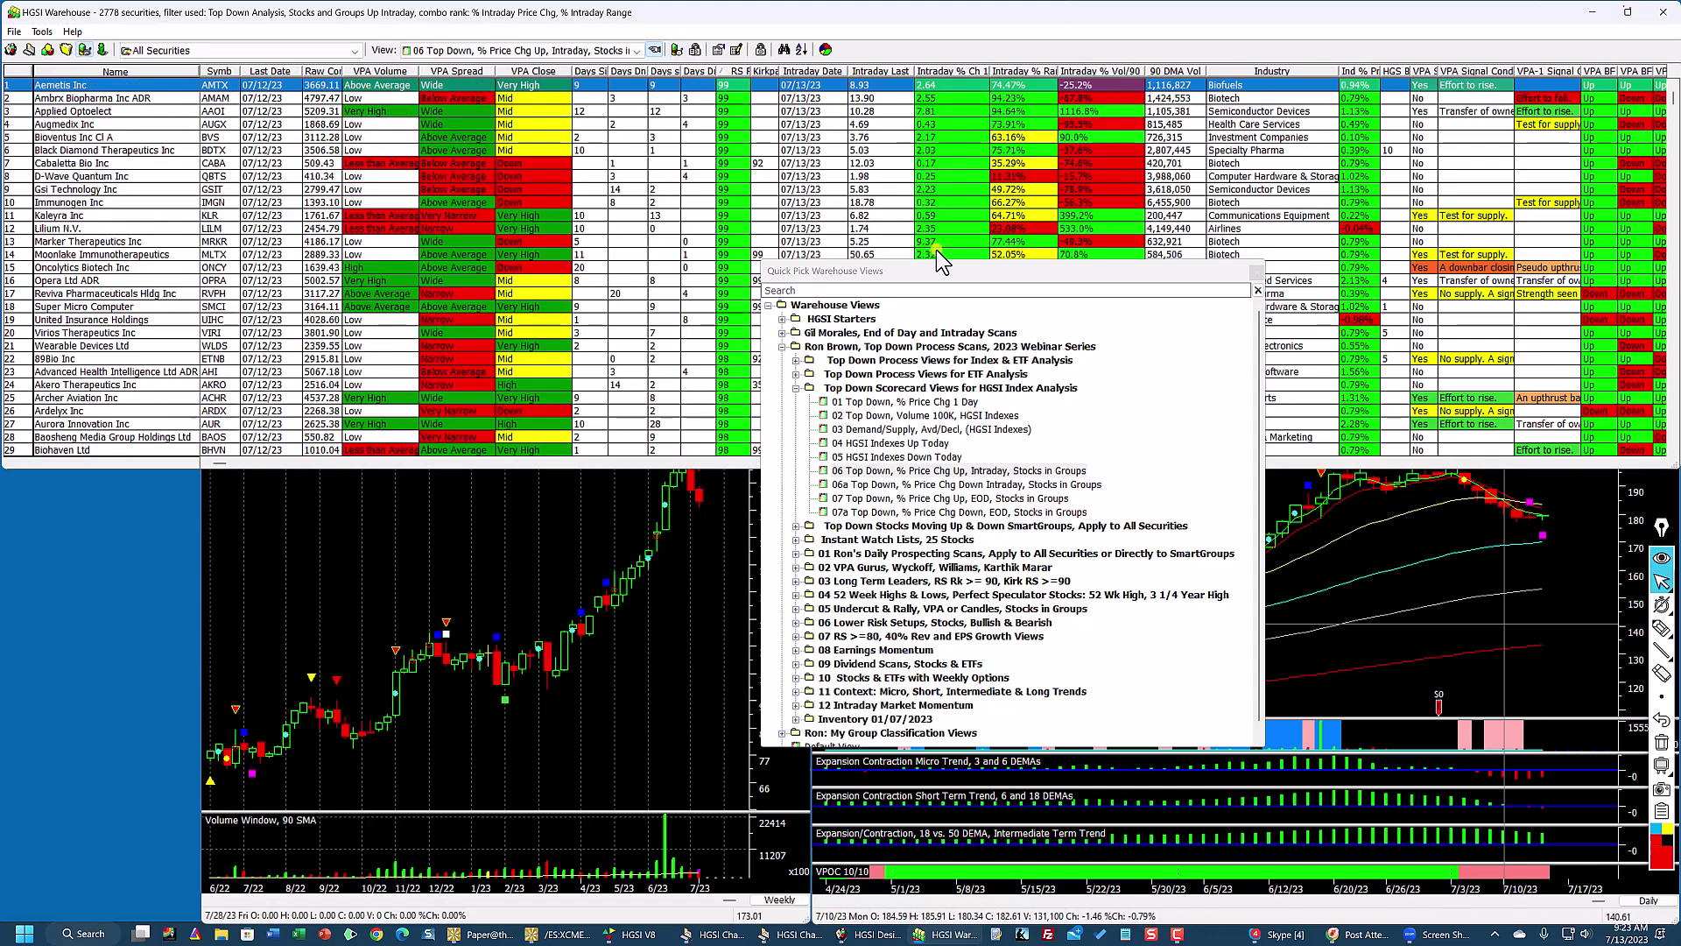
drag(933, 273, 803, 459)
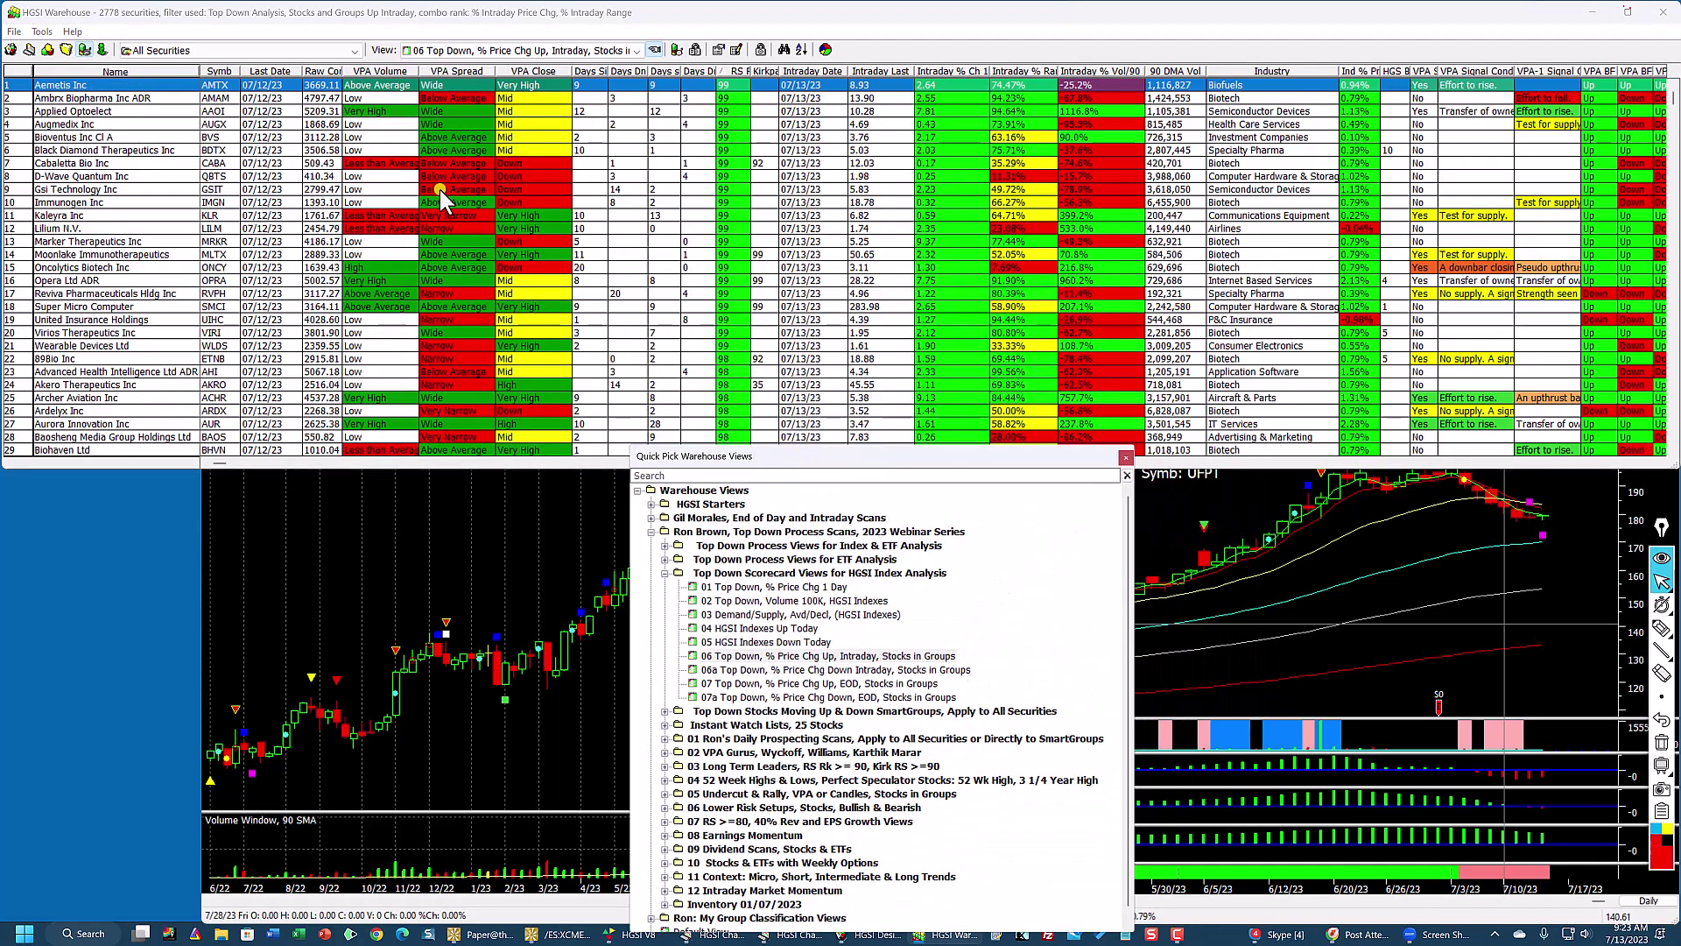
click(322, 72)
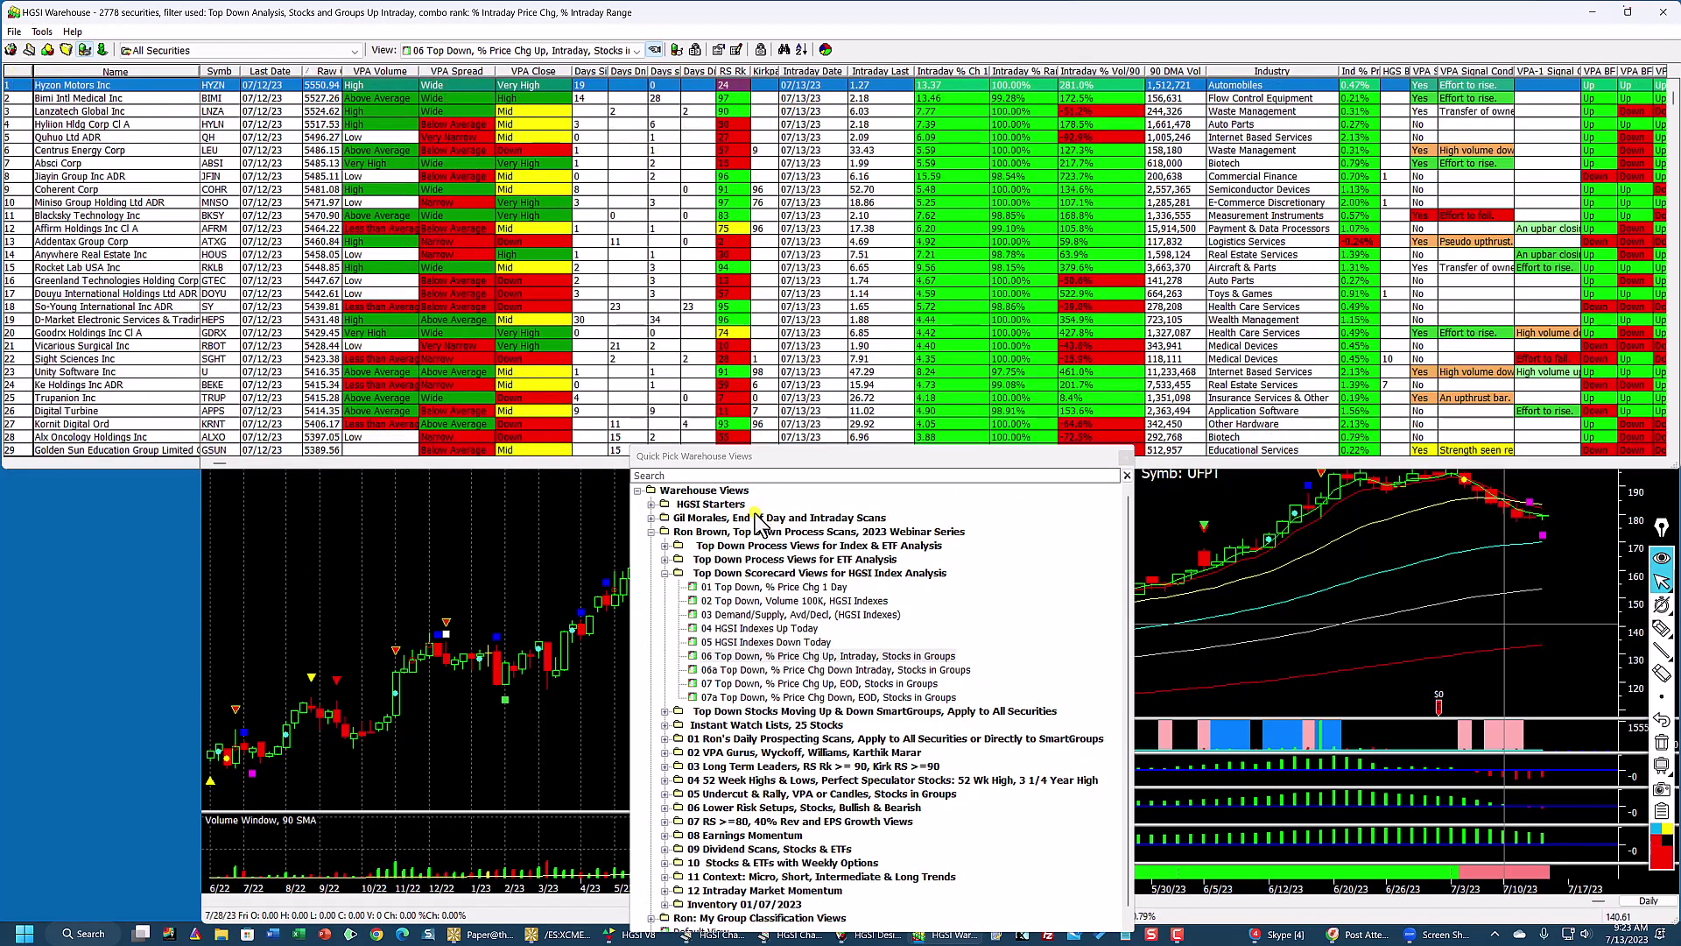
Step: Apply the 01a Scorecard: Stocks Assigned to Industry Groups, Intraday view from the daily prospecting scans and close the view picker
click(666, 573)
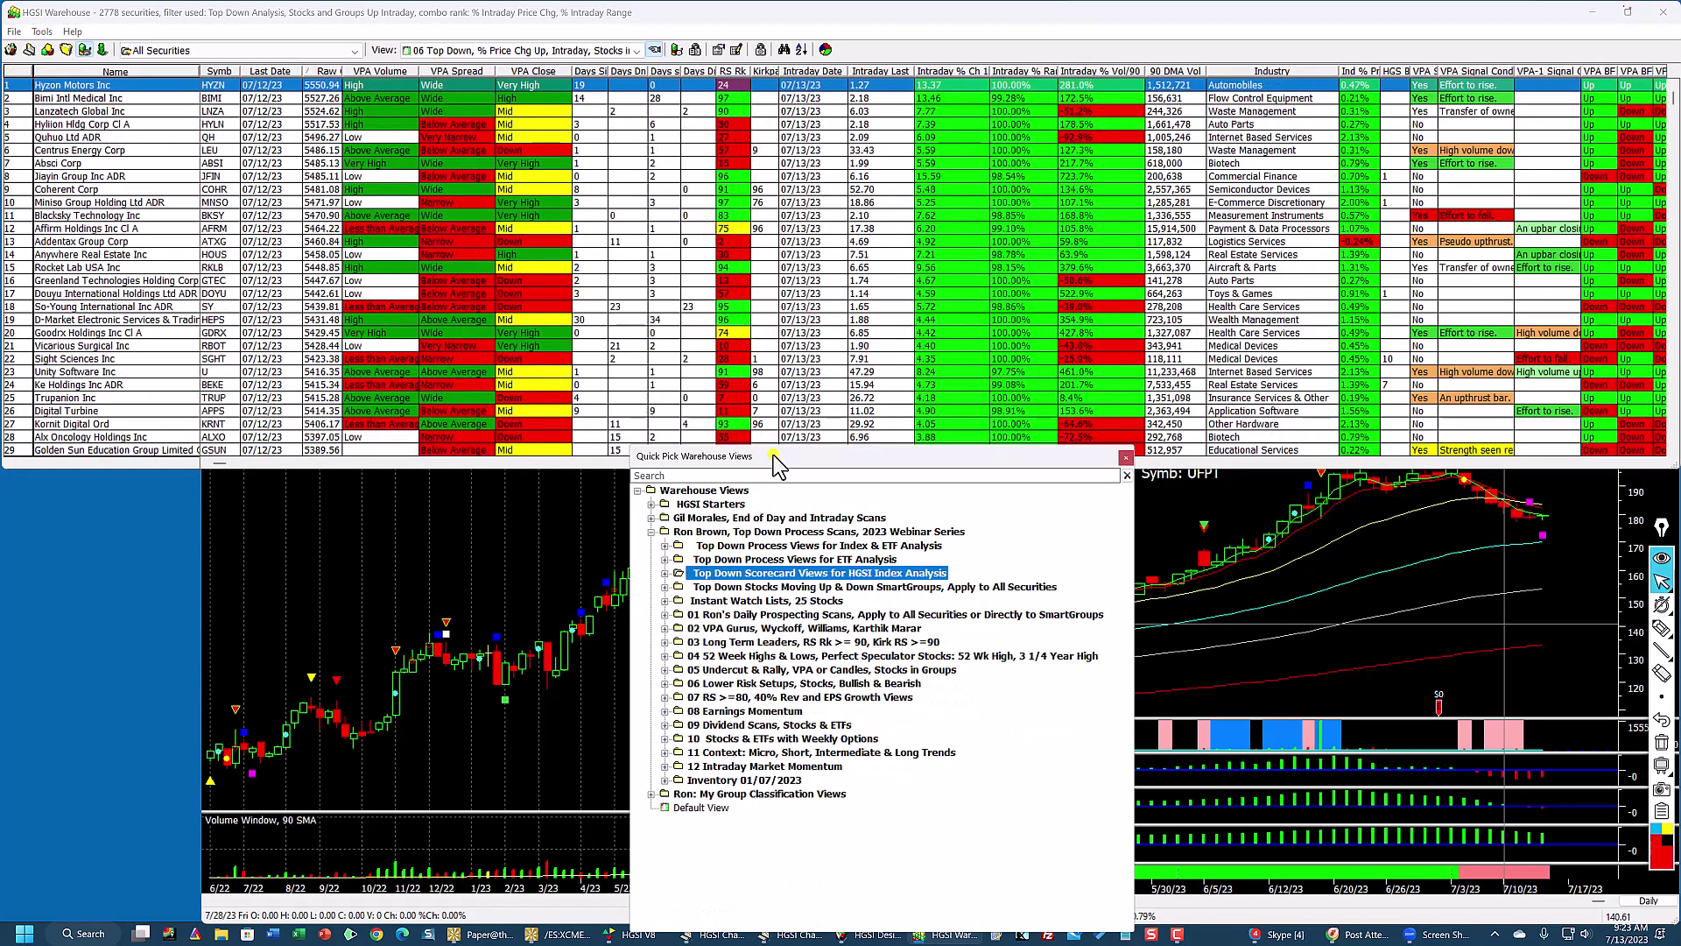
drag(776, 456, 812, 367)
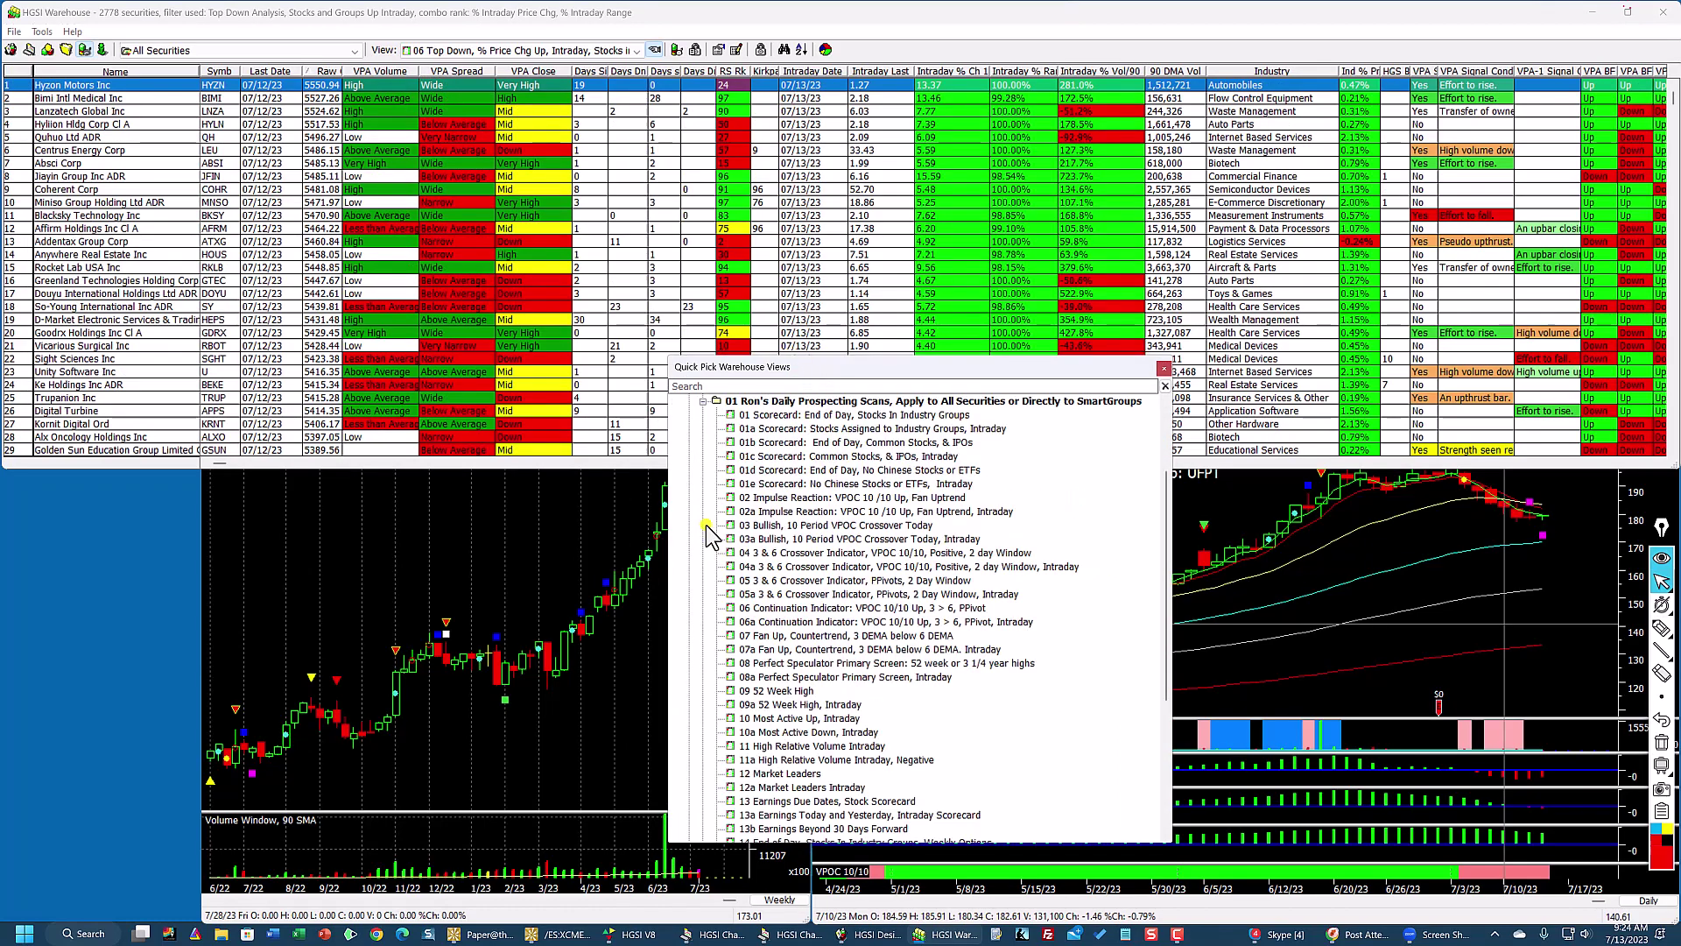
click(703, 525)
click(758, 403)
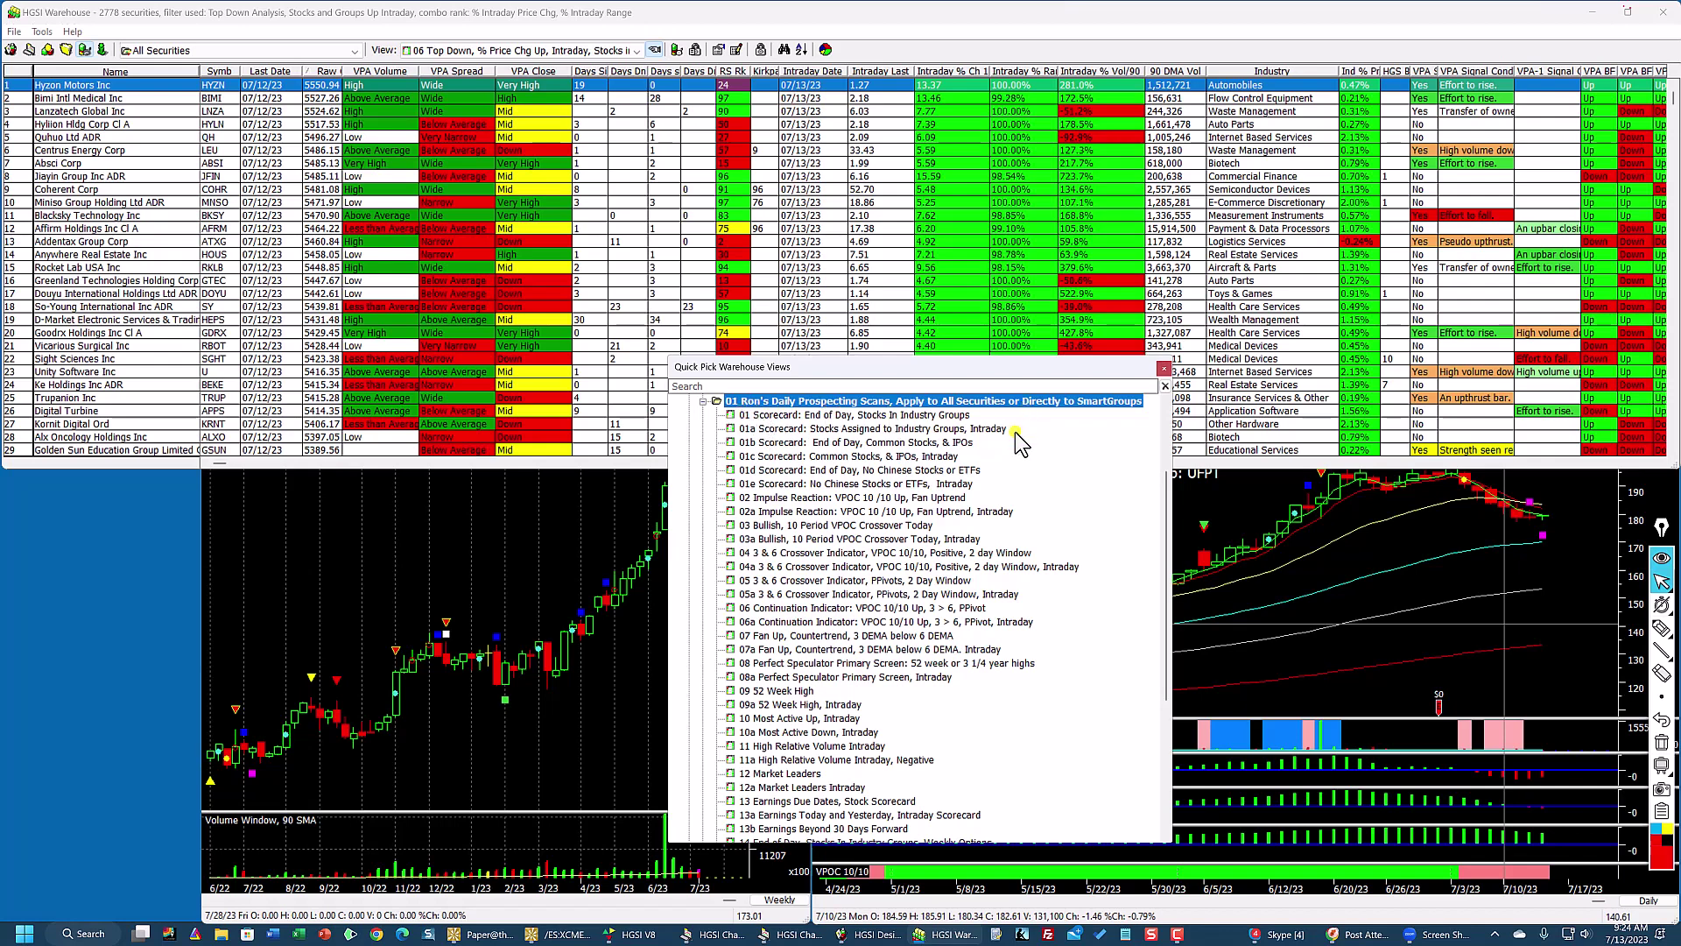
click(823, 429)
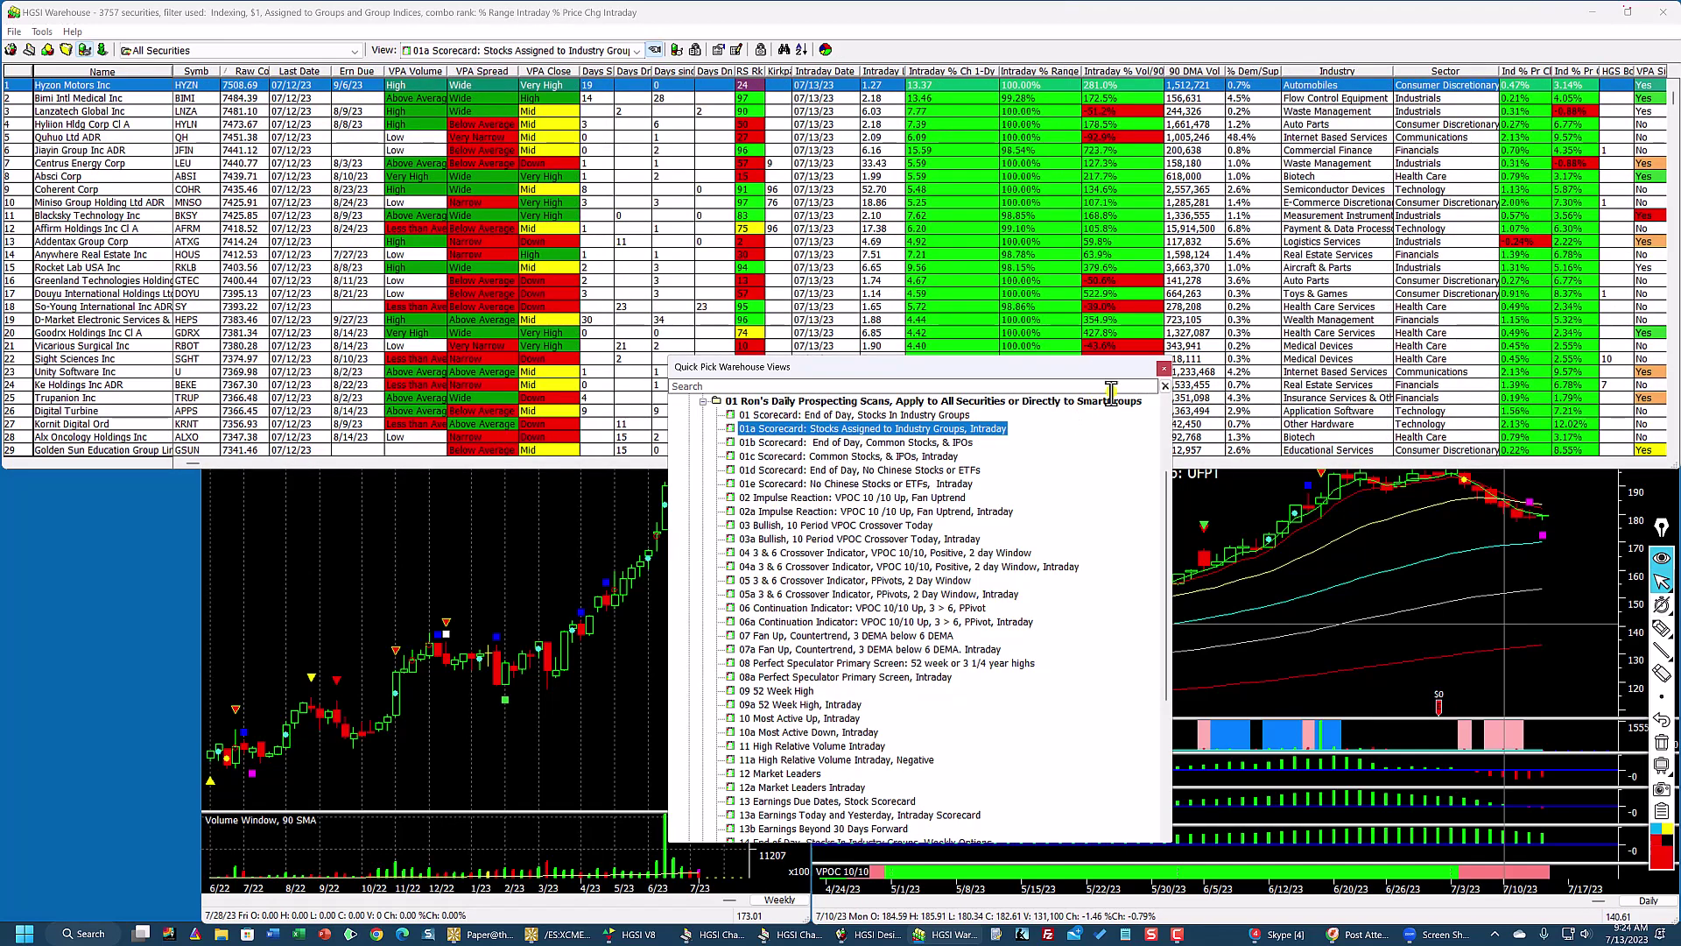
click(1163, 368)
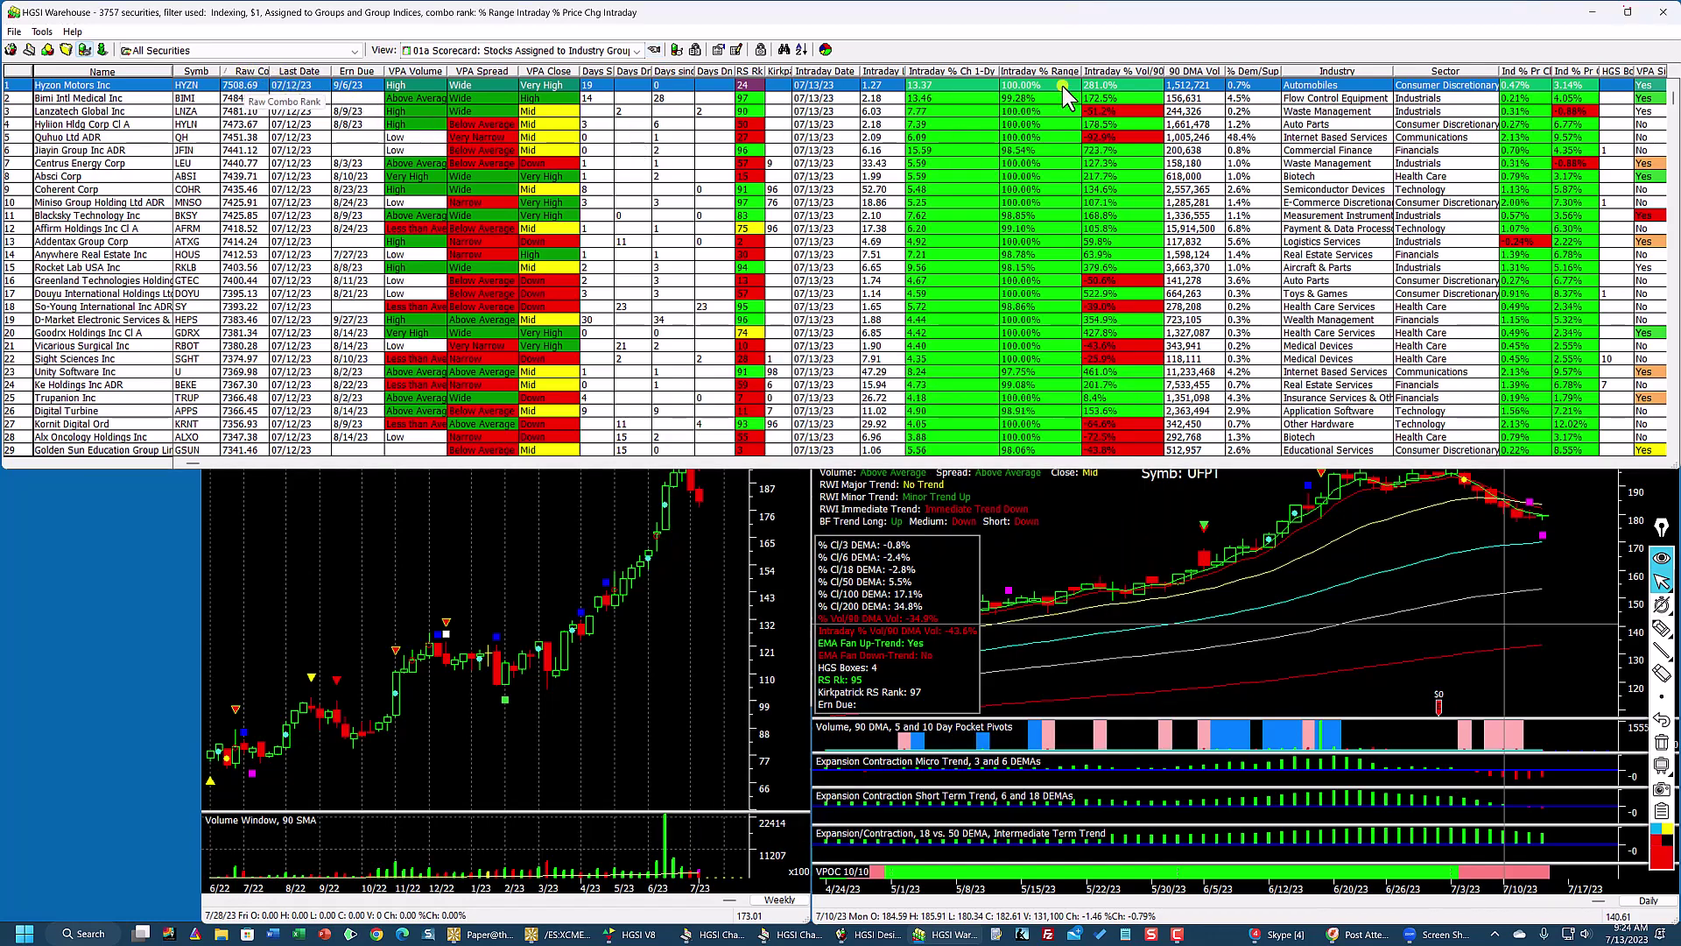
Step: Compare the Bimi Intl Medical and Lanzatech Global rows in the maximized list and load Bimi Intl Medical Inc into the charts
click(1627, 13)
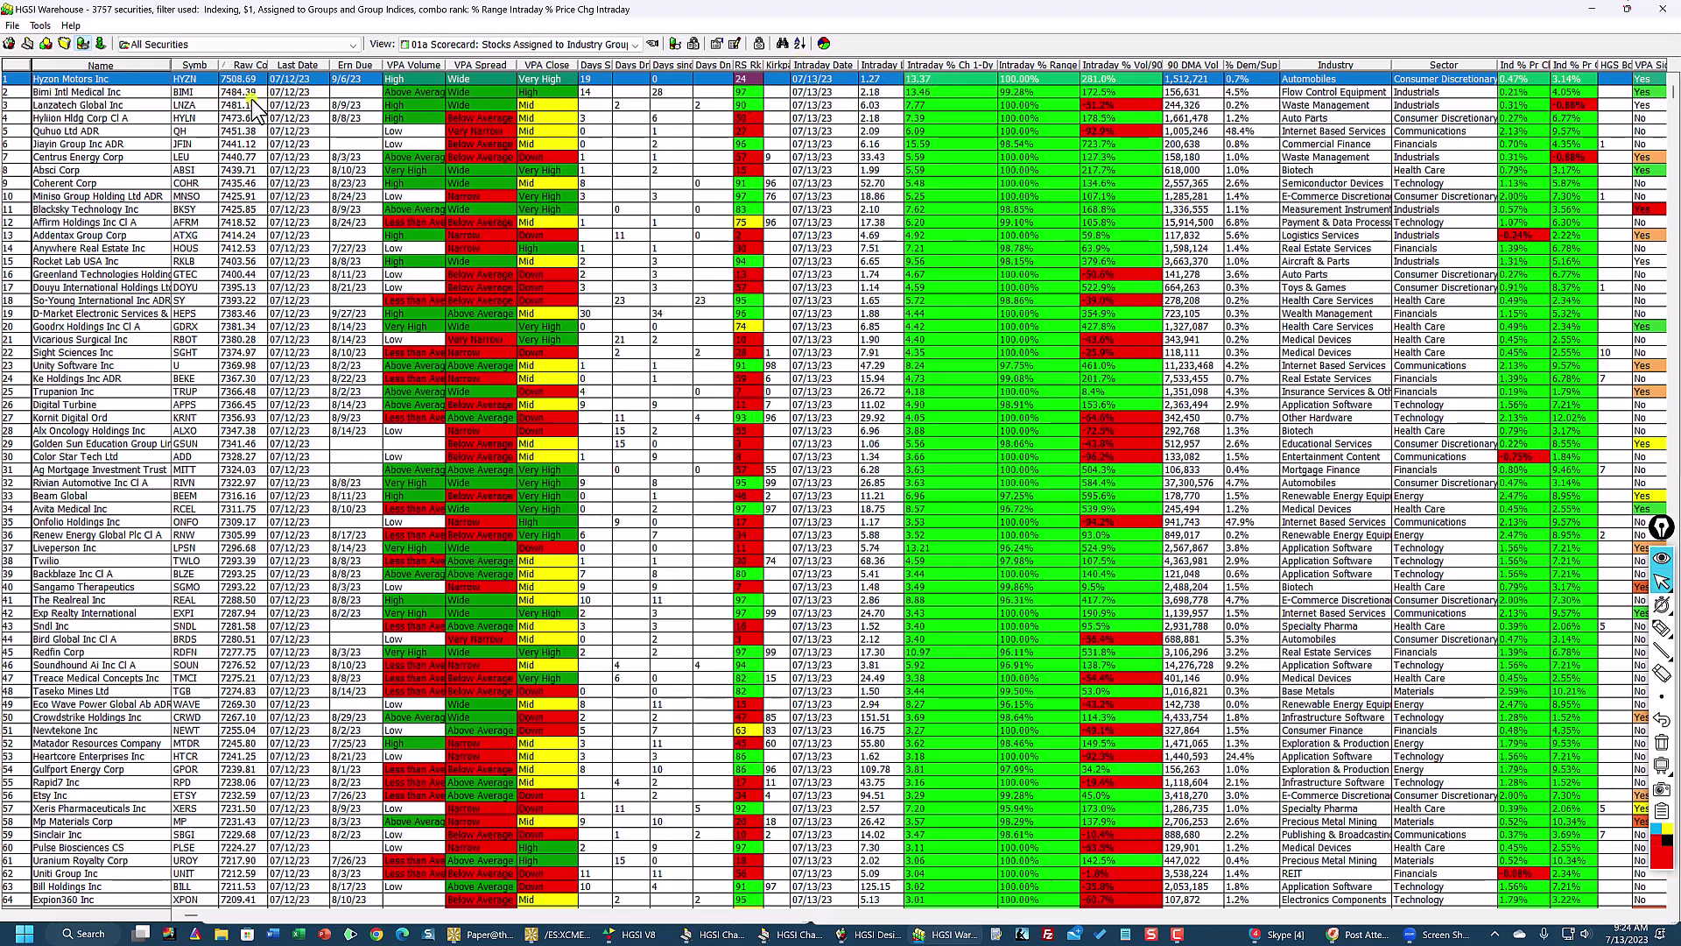
click(751, 93)
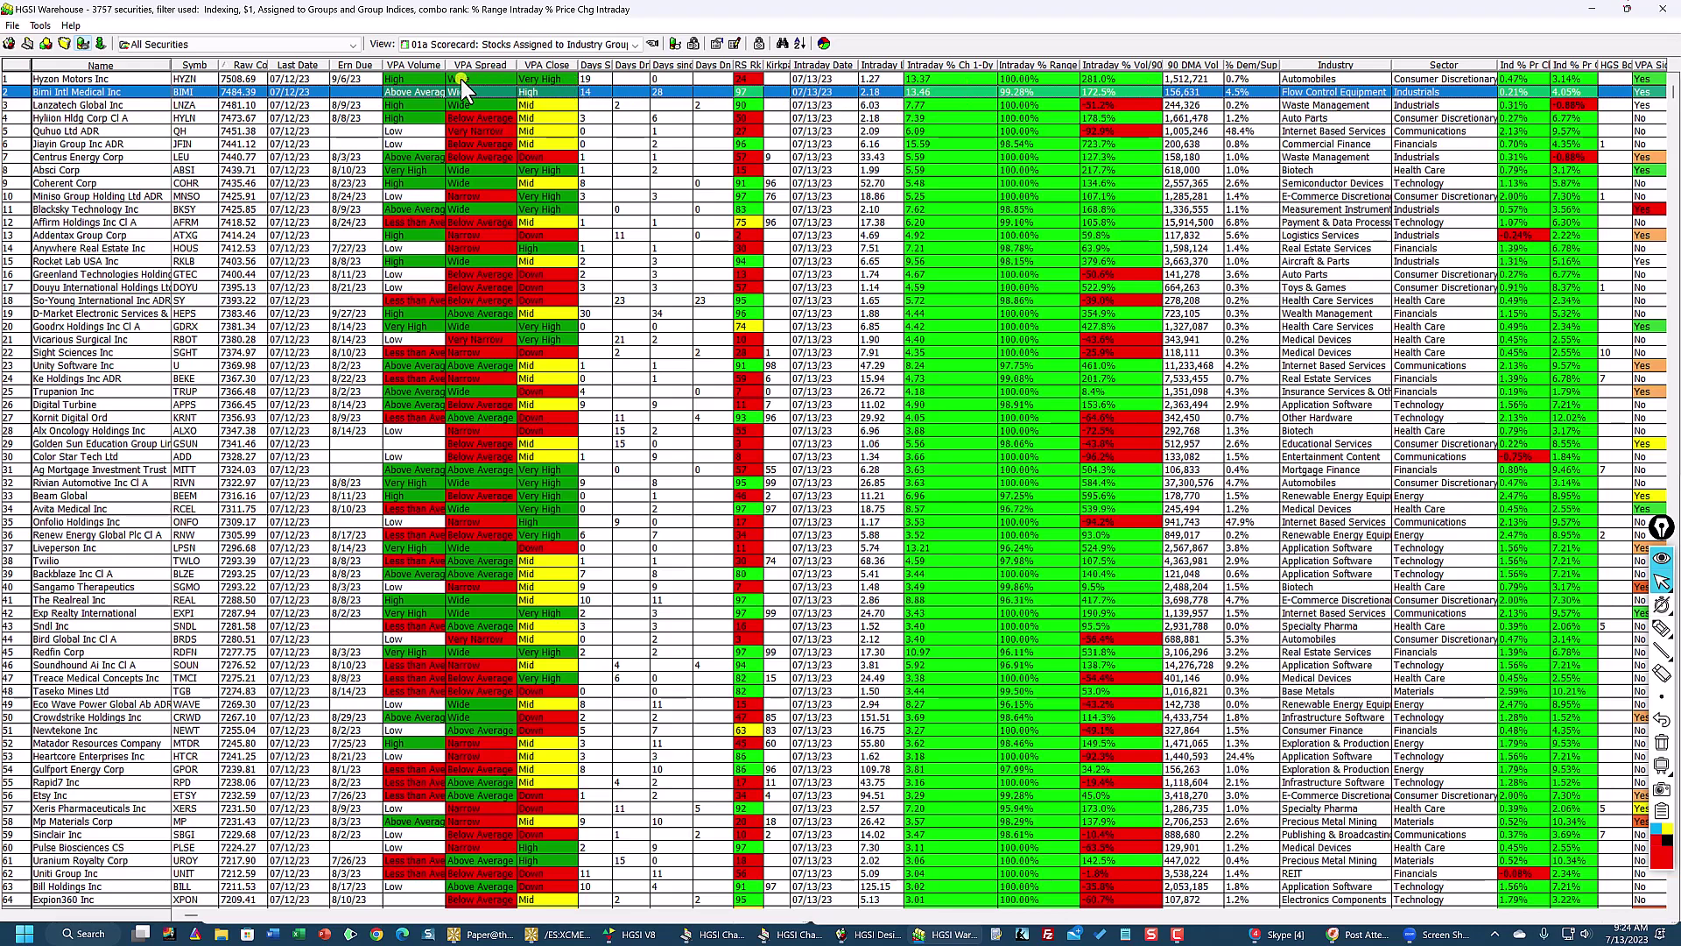
click(412, 99)
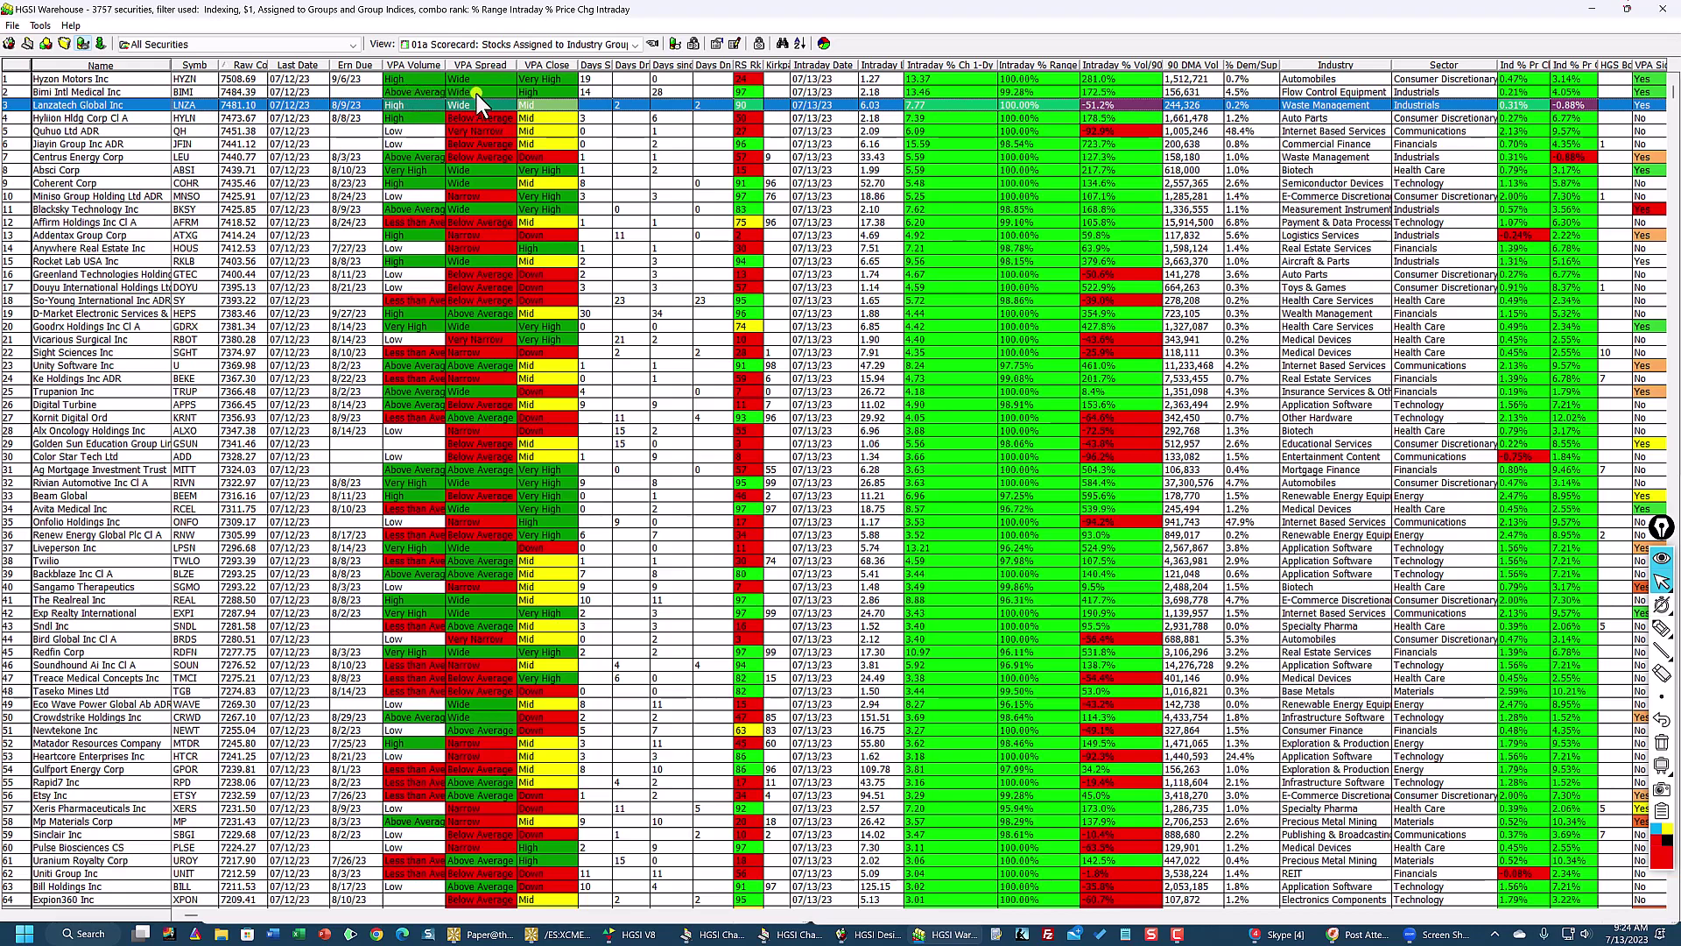
click(538, 93)
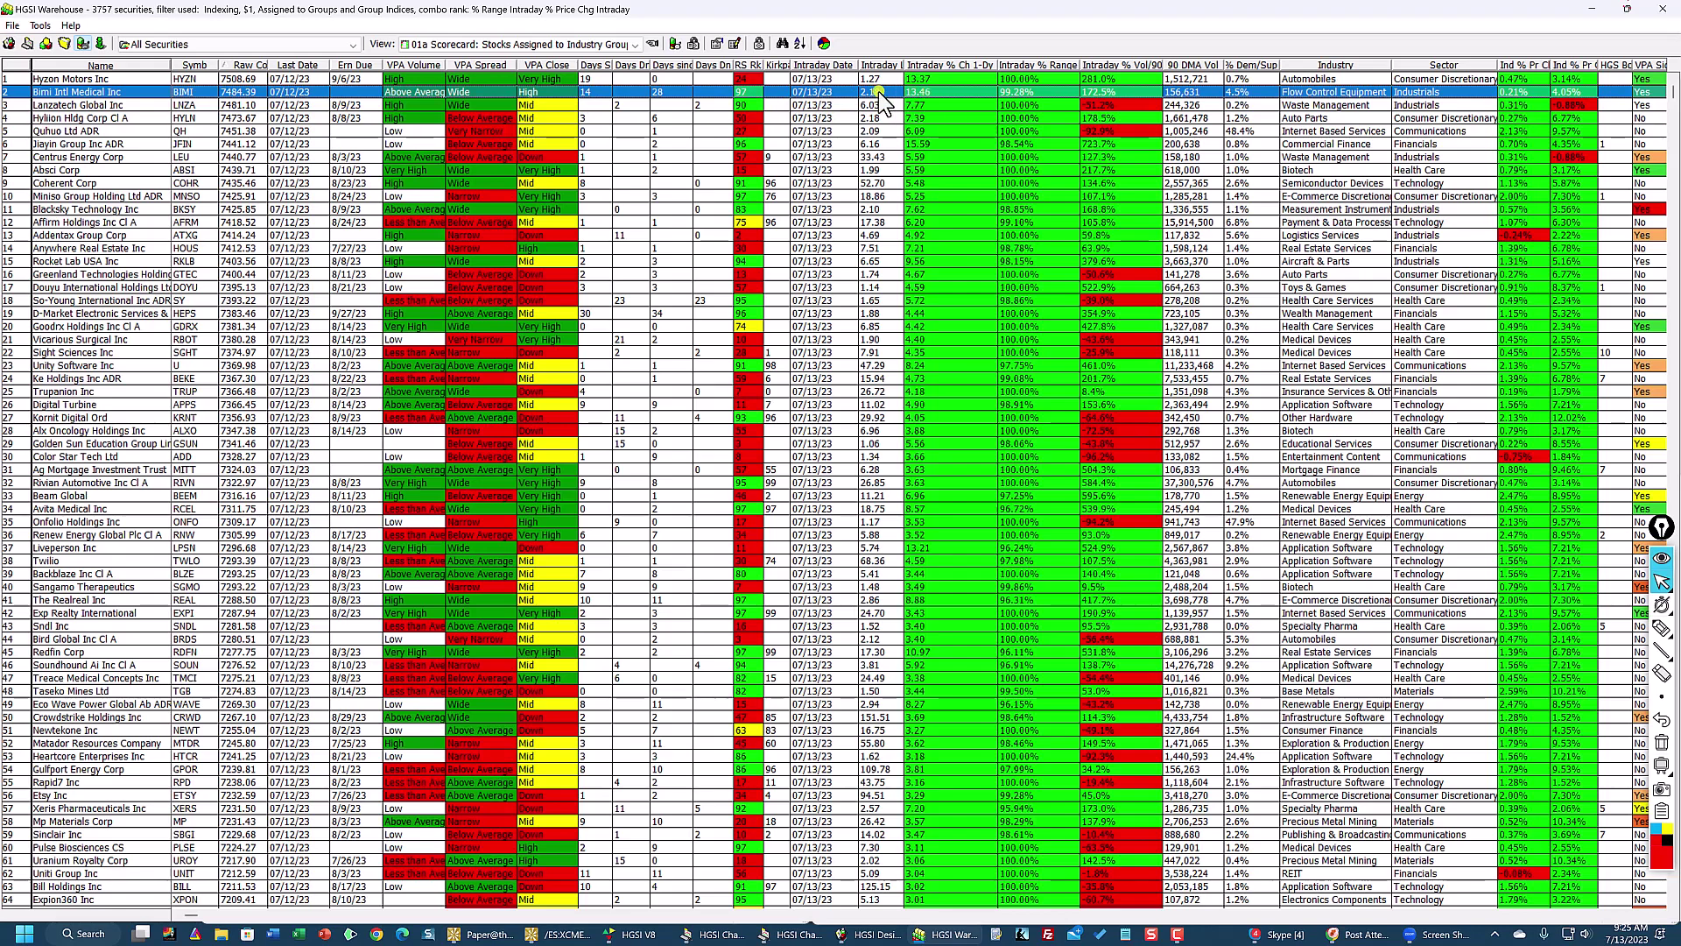
double_click(977, 92)
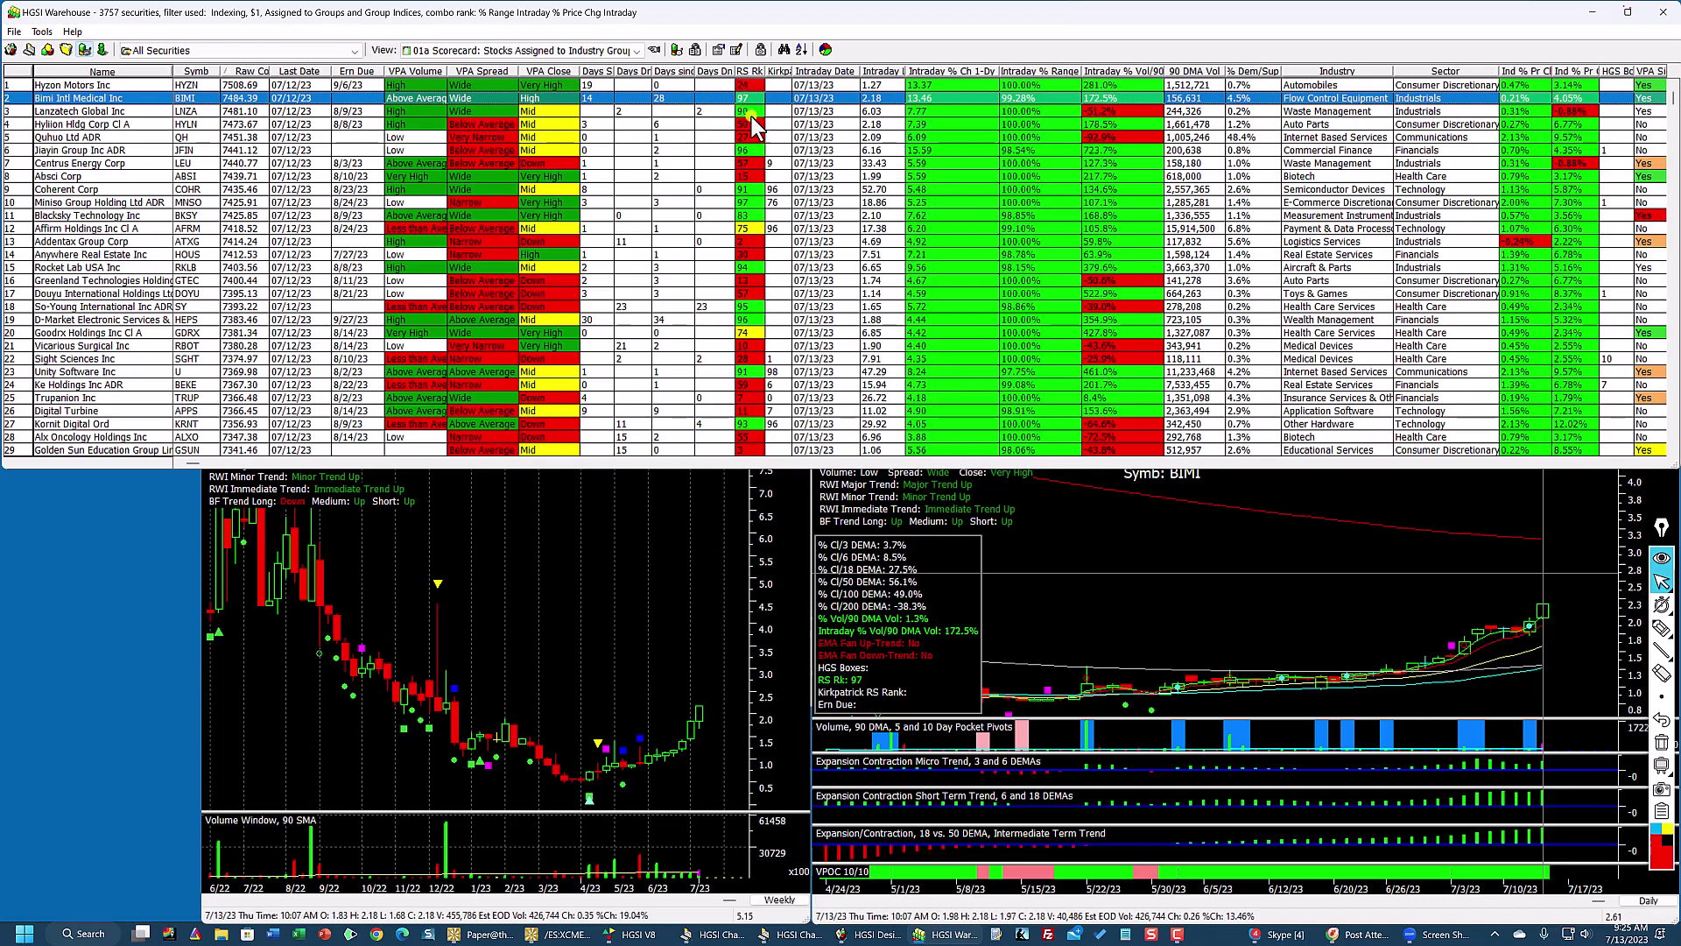
Step: Apply the 01 Daily, VPA Flags EOD, S&R Invisible view to Bimi Intl Medical's daily chart and inspect 6/21/23 at full size
click(1410, 589)
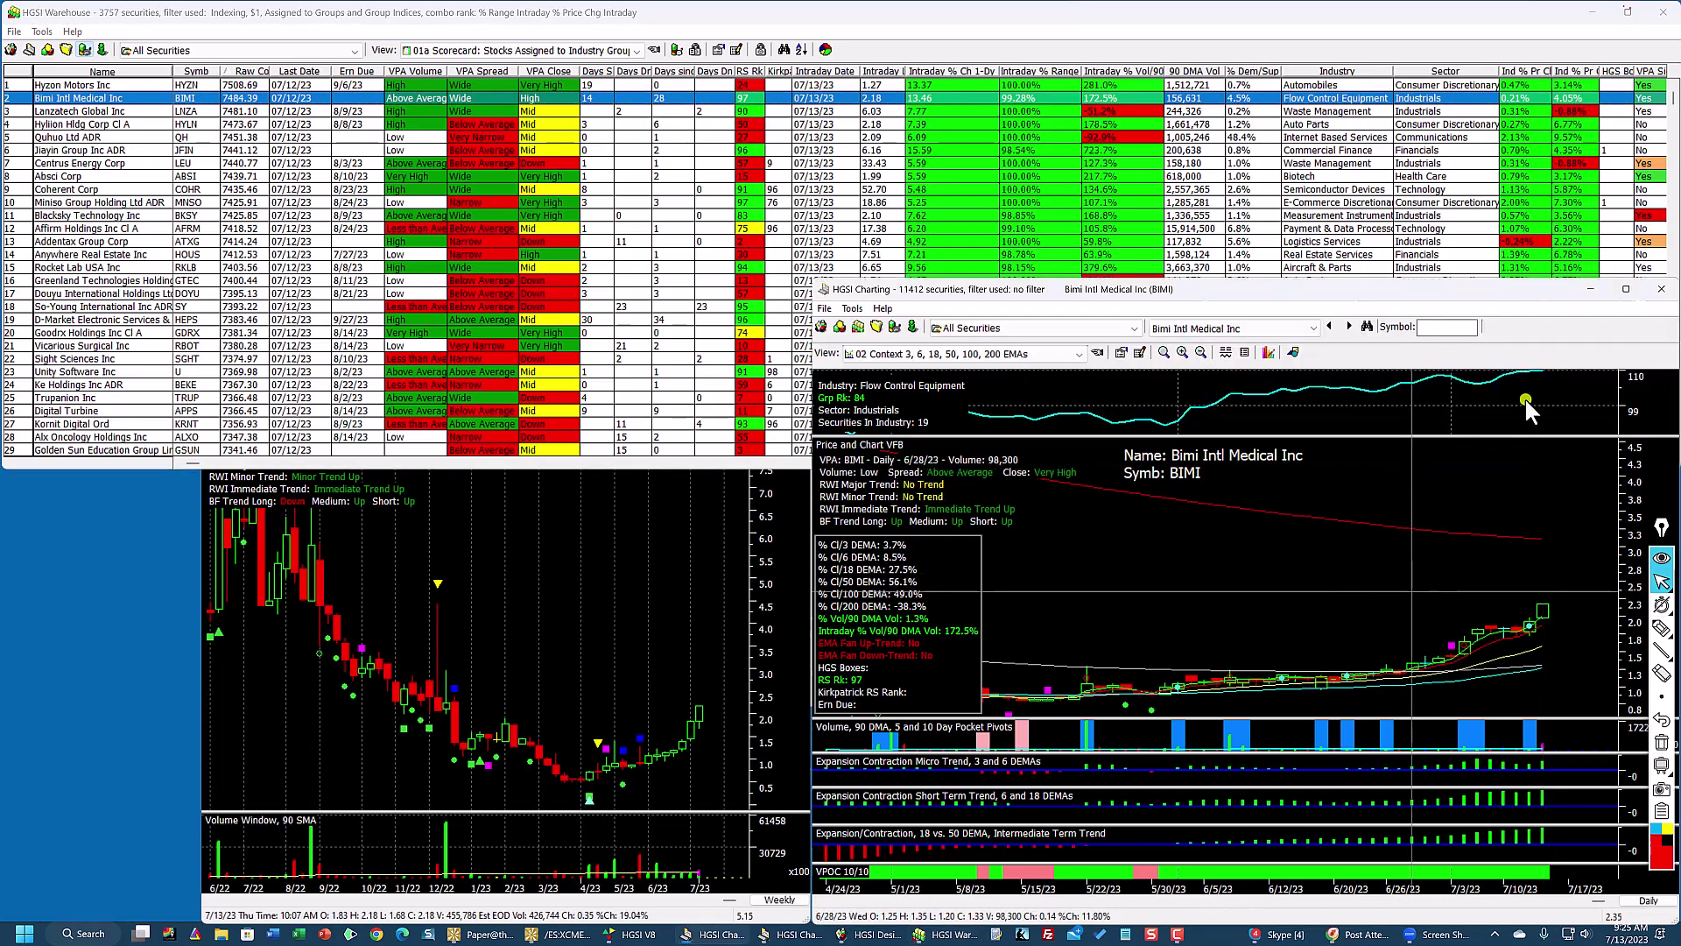
click(1626, 289)
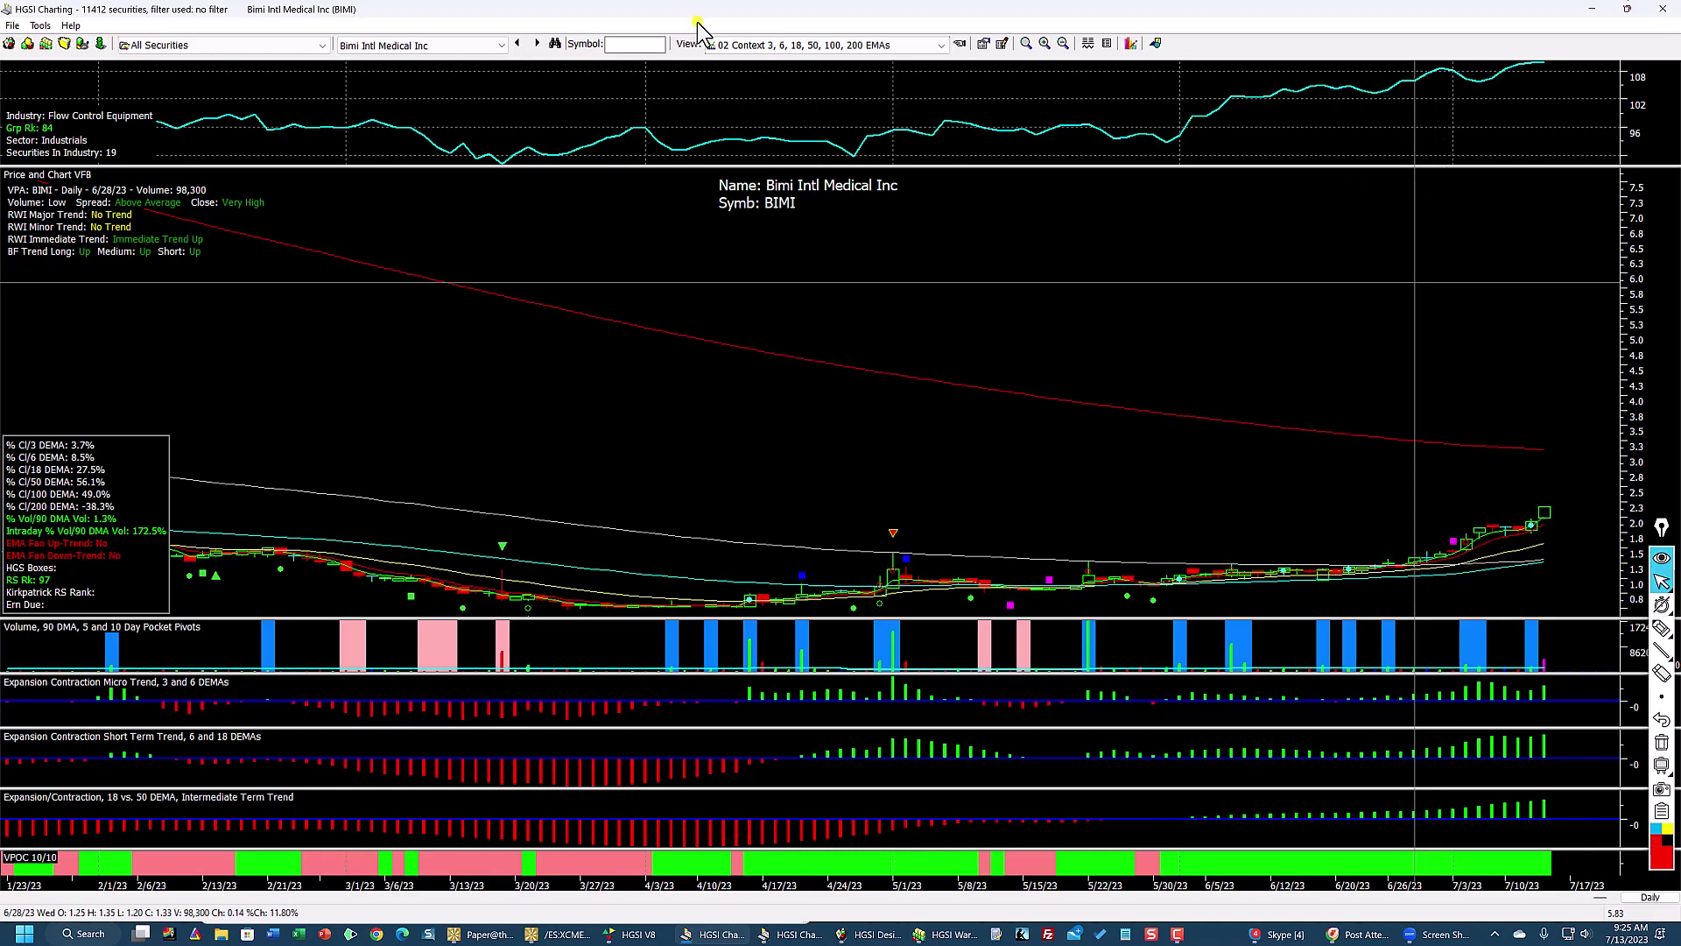
click(797, 44)
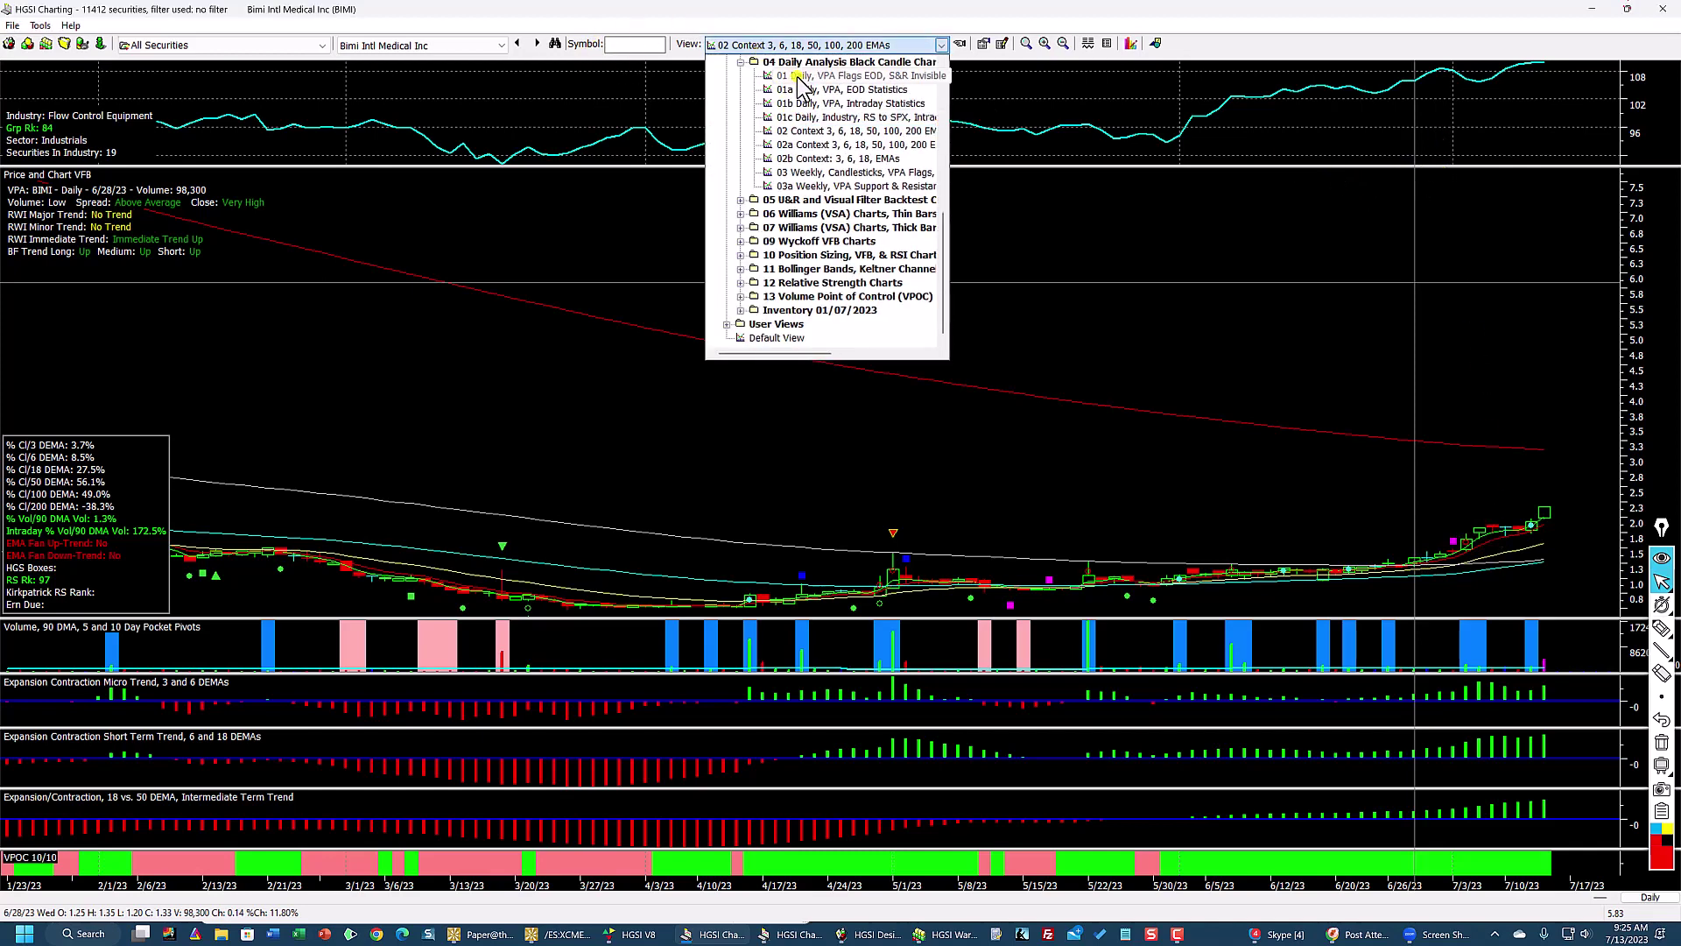
click(797, 76)
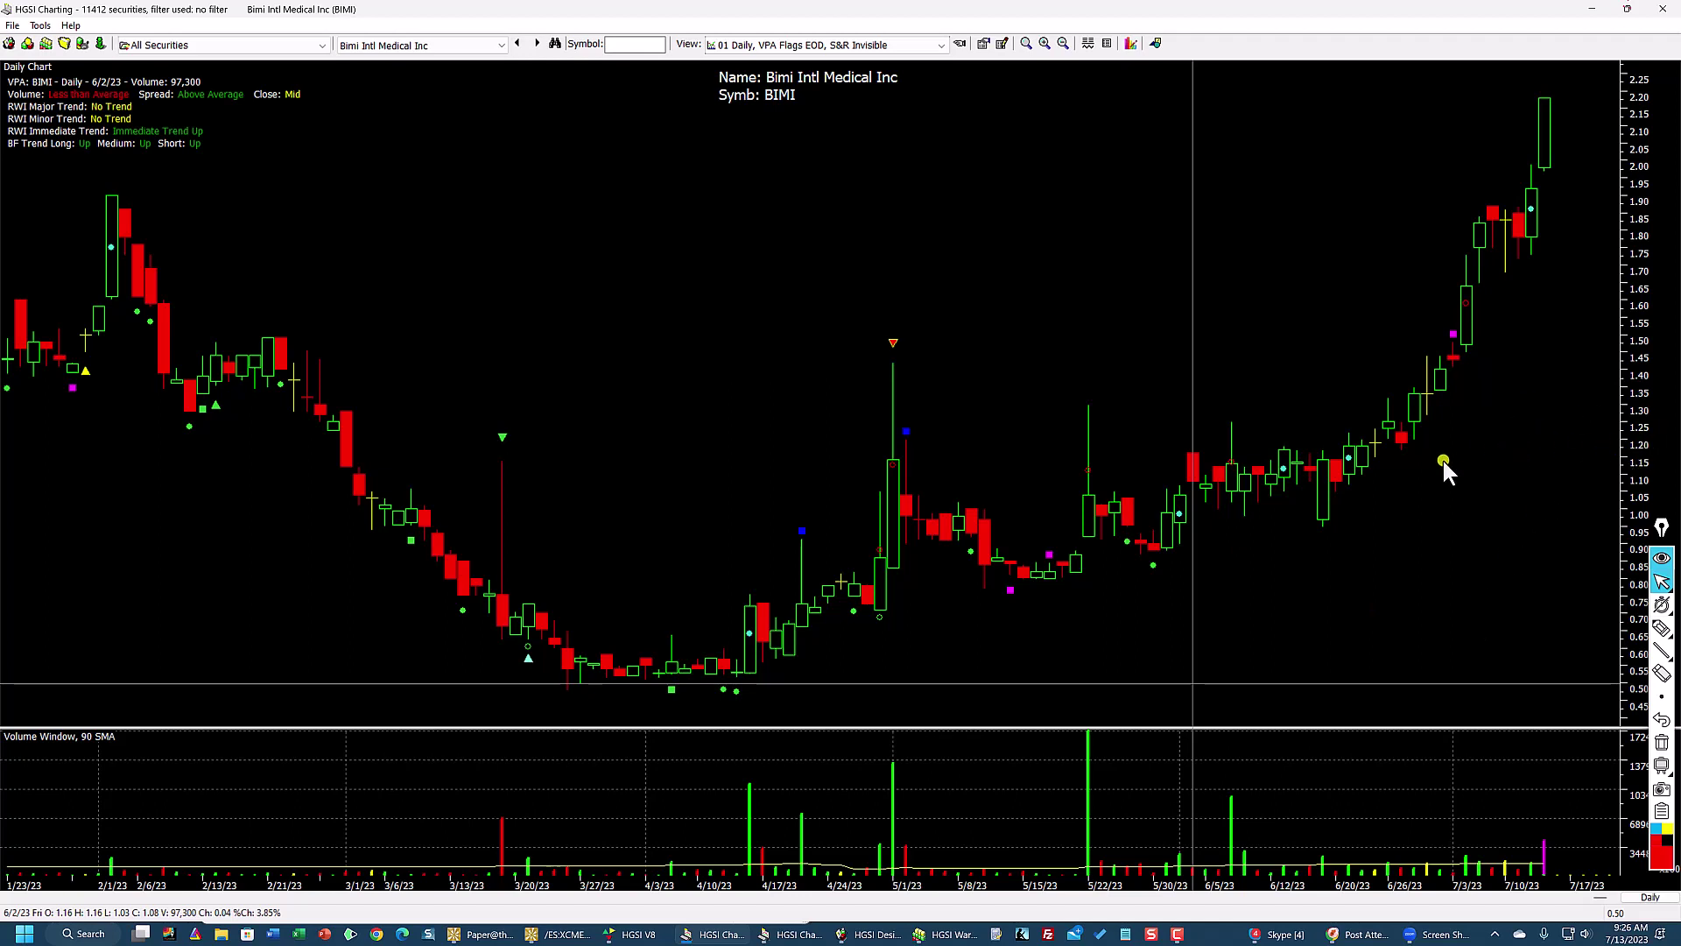
click(1357, 464)
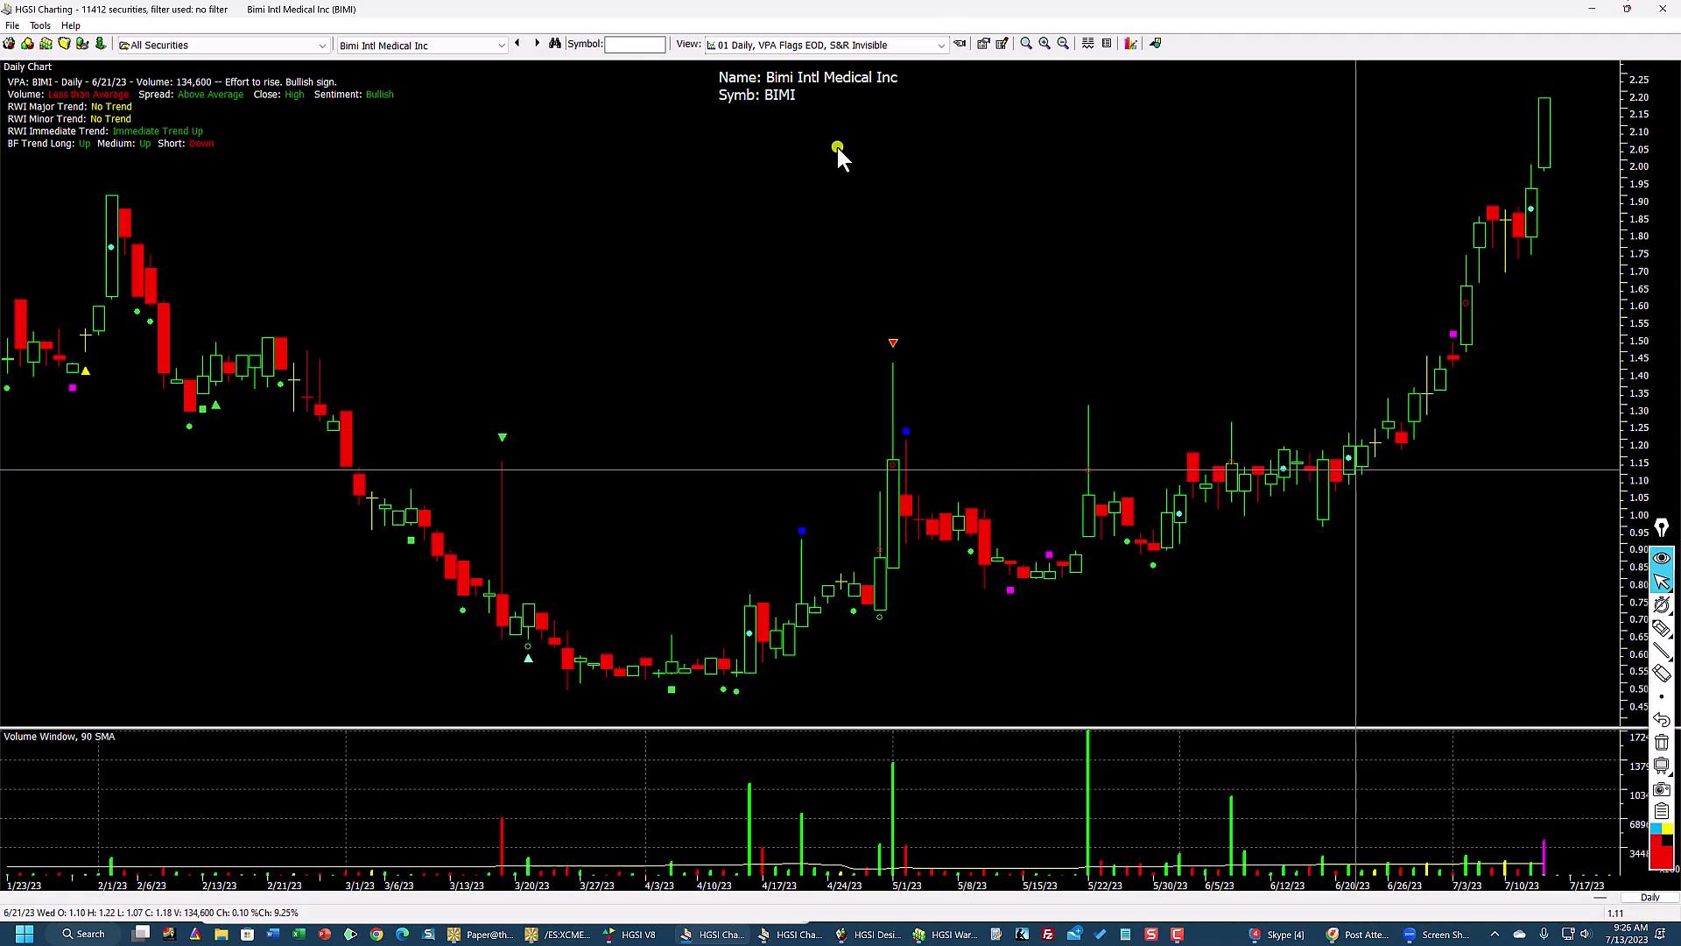
click(1624, 10)
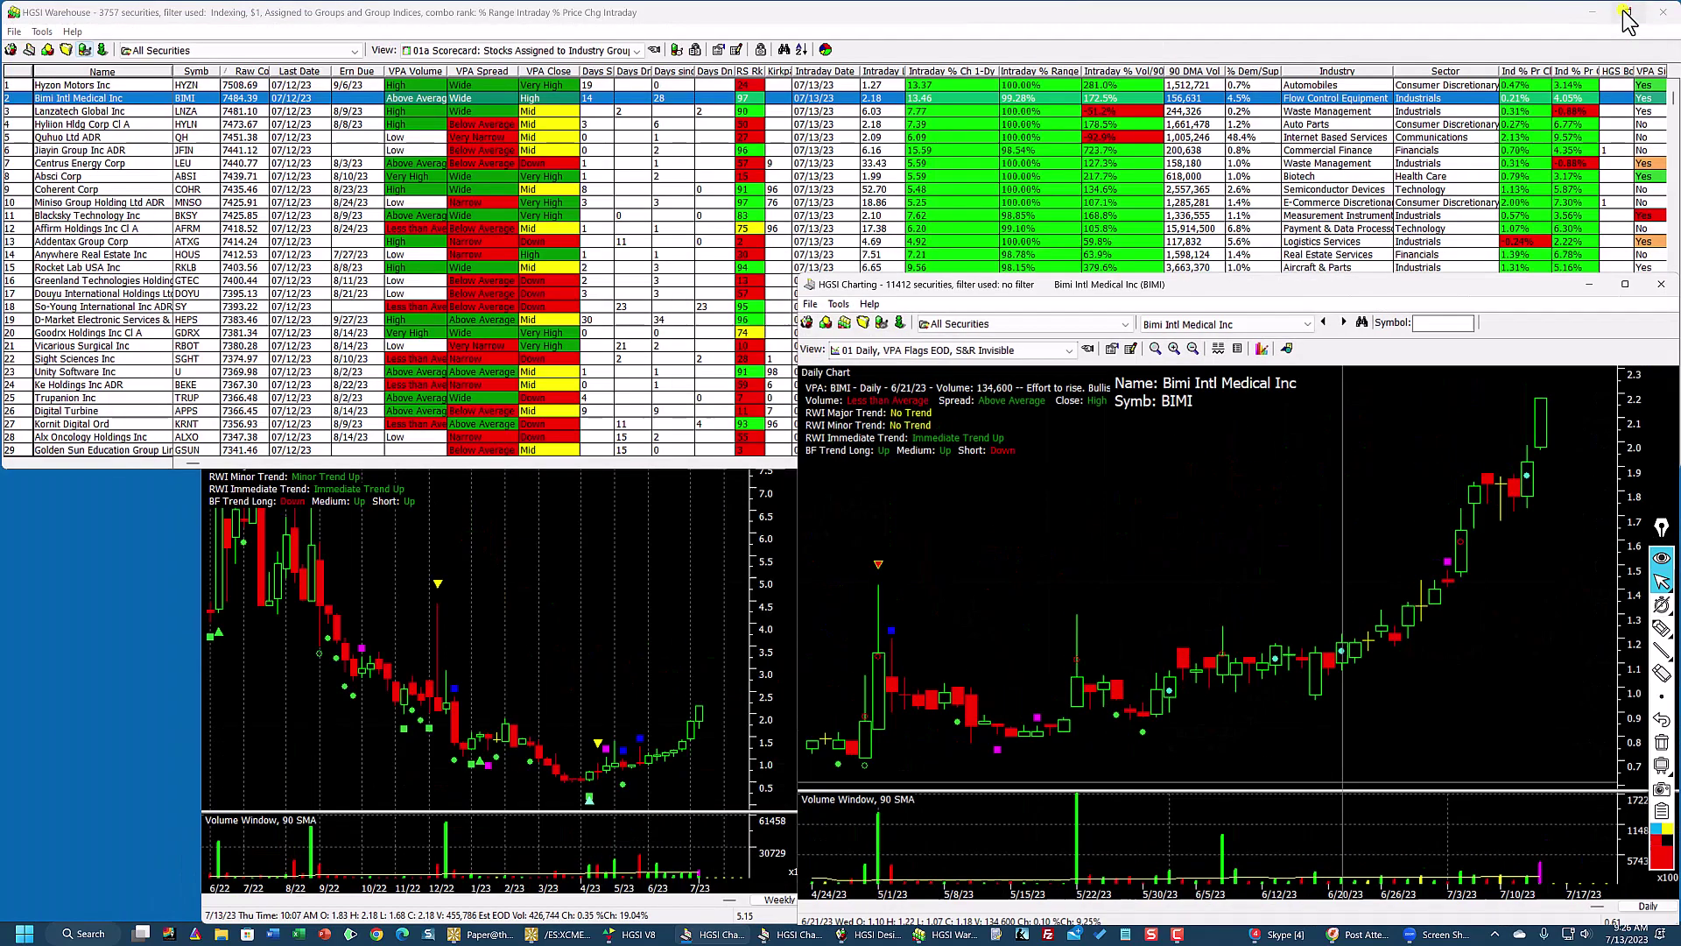
Step: Check Bimi Intl Medical's daily bar at 5/10/23 and weekly bar at 7/7/23, and examine its fundamental data above the daily chart
click(665, 100)
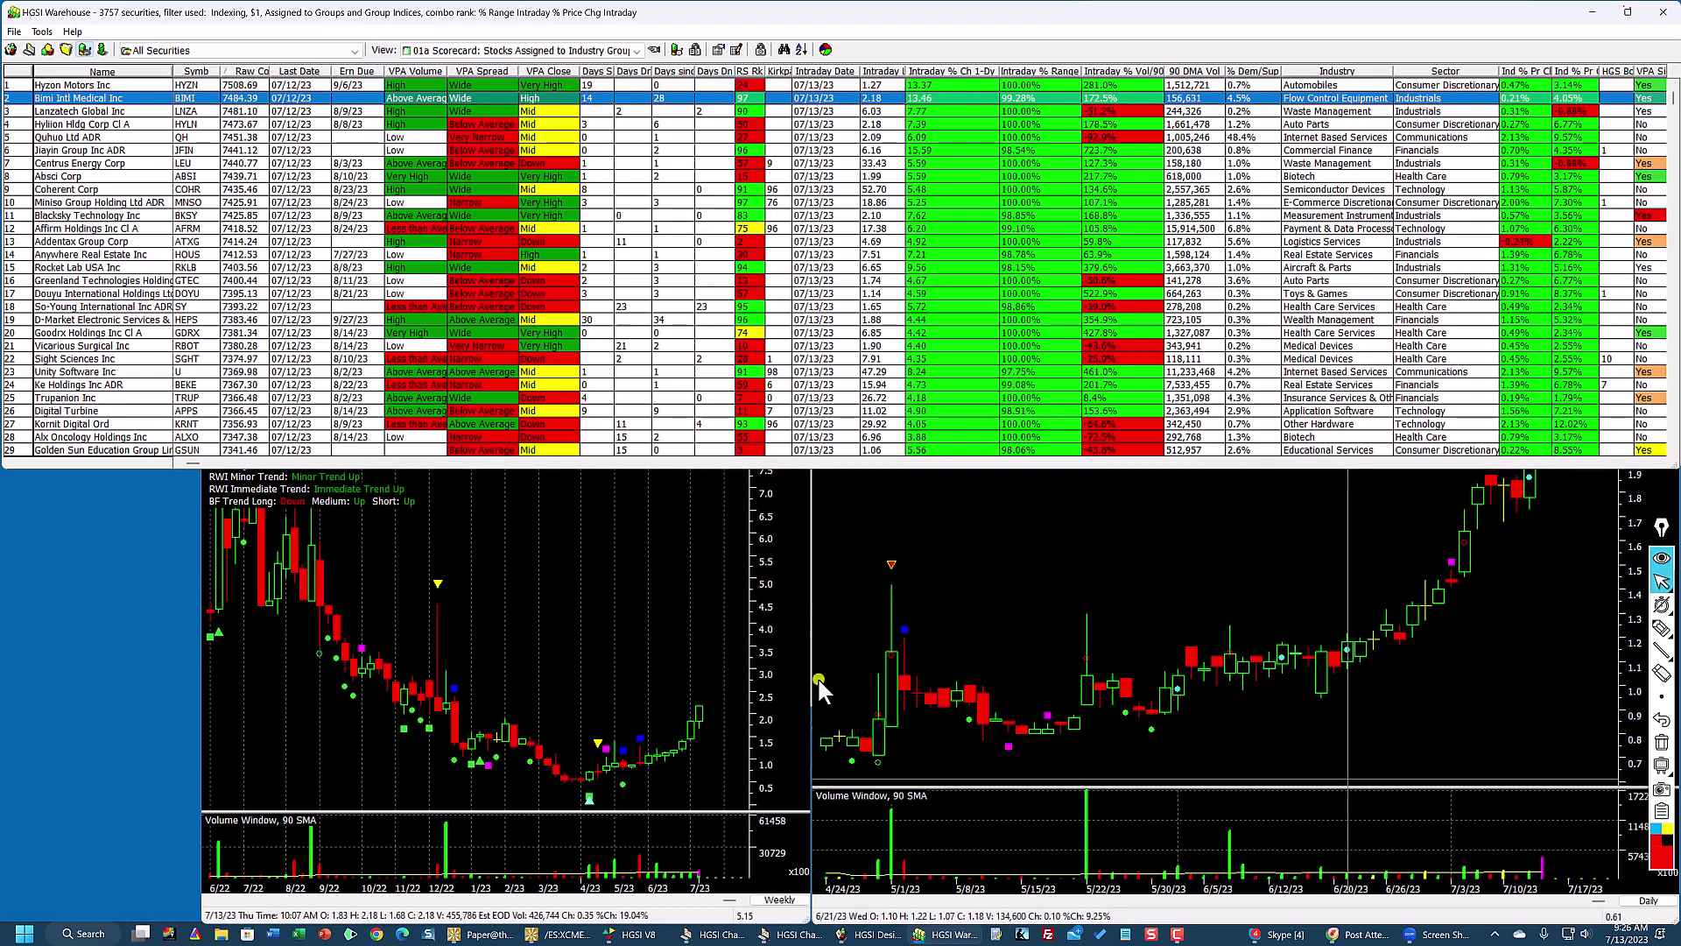
click(977, 595)
click(692, 568)
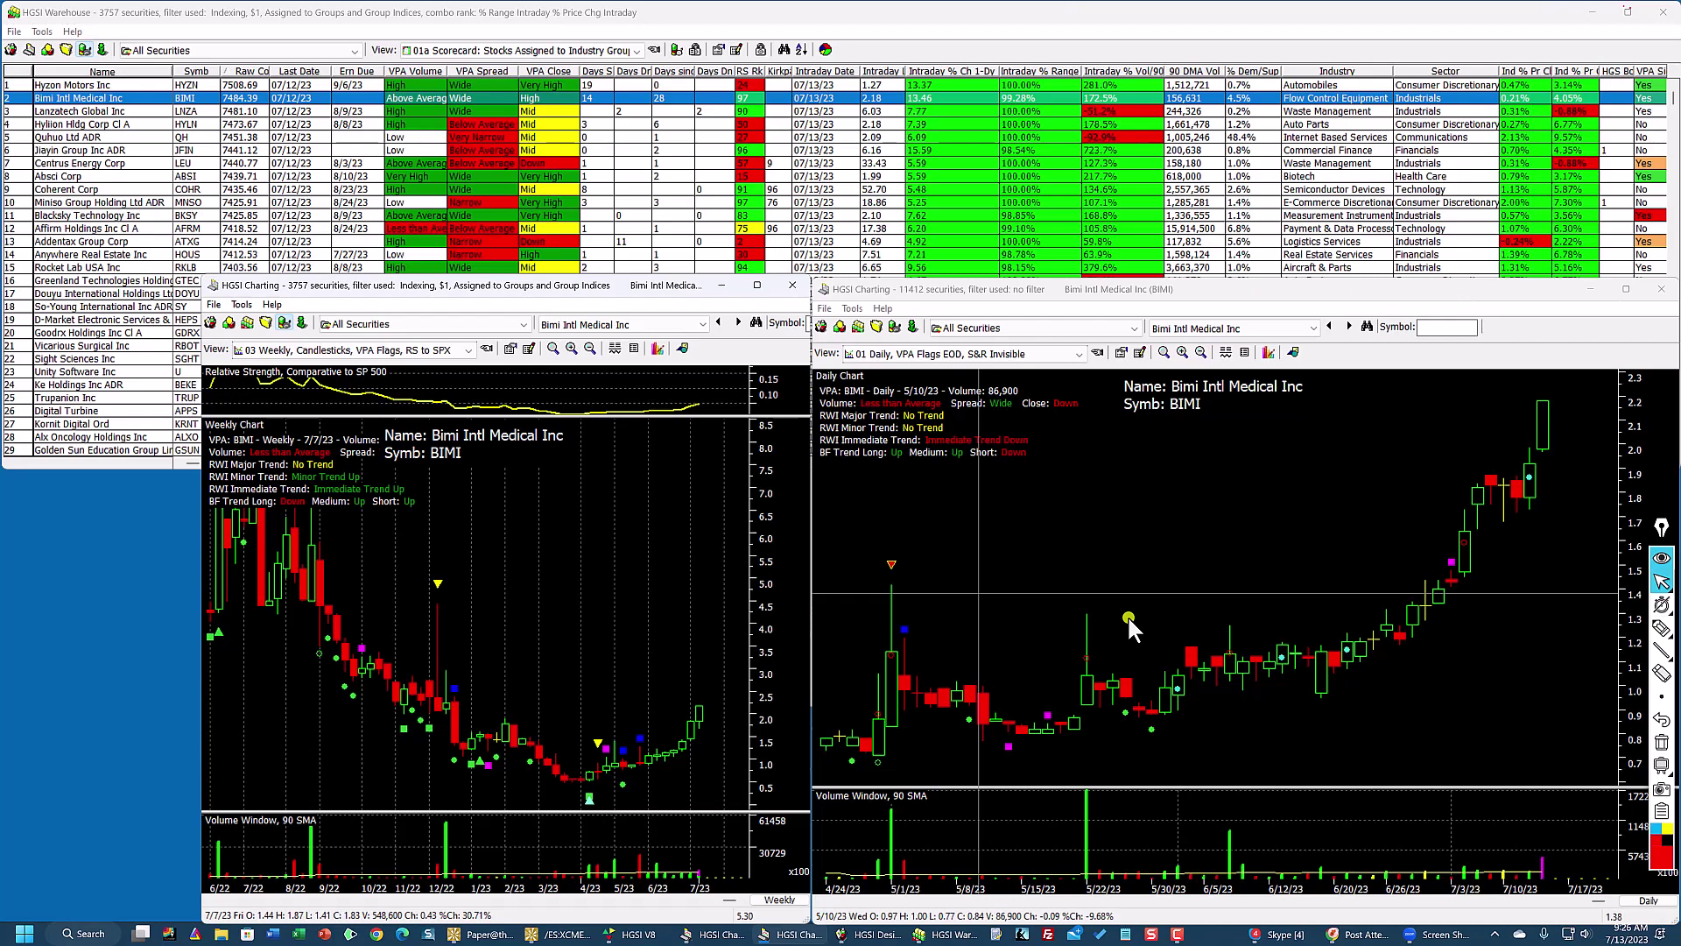
click(1225, 352)
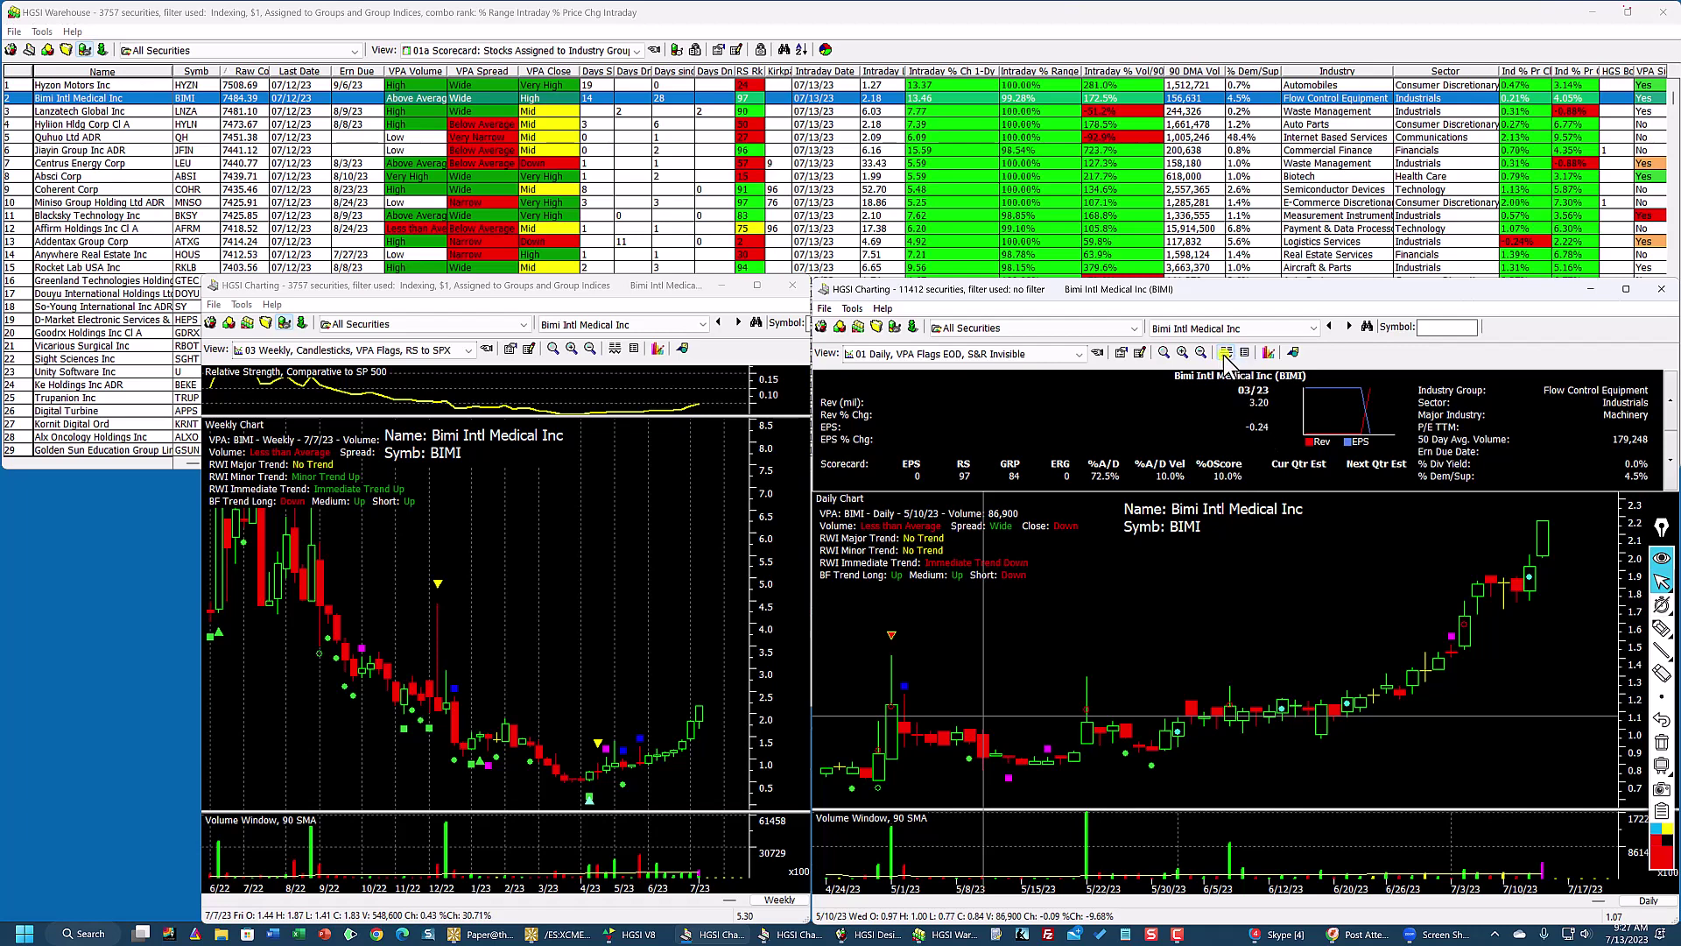
click(1225, 354)
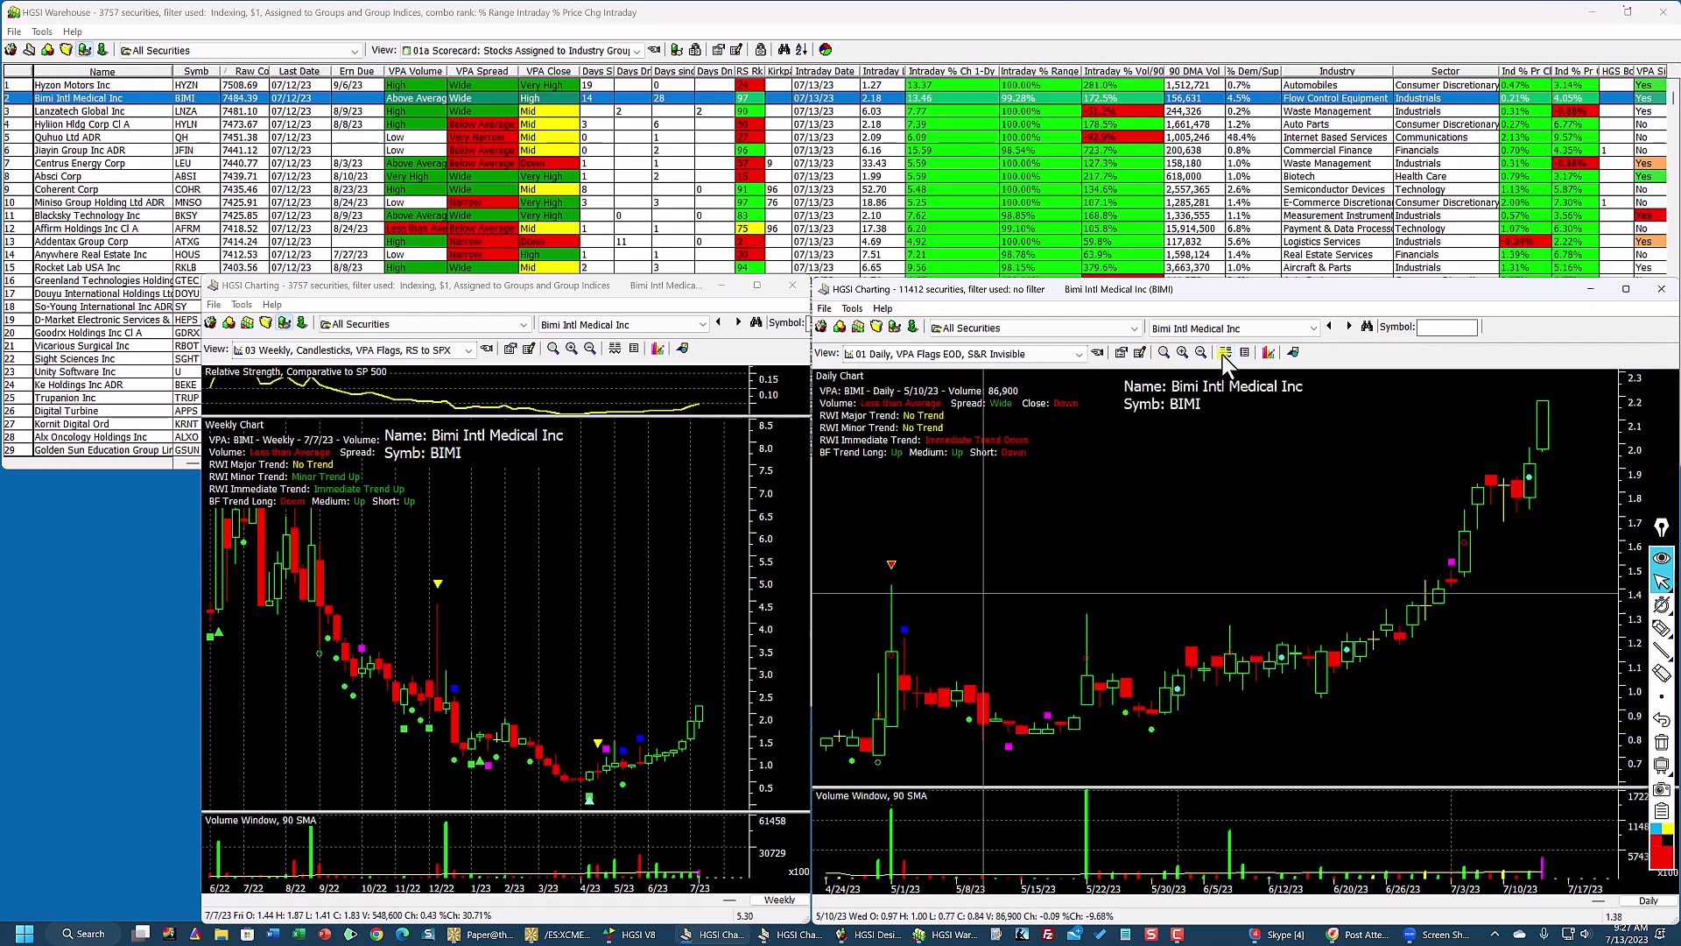
click(1224, 354)
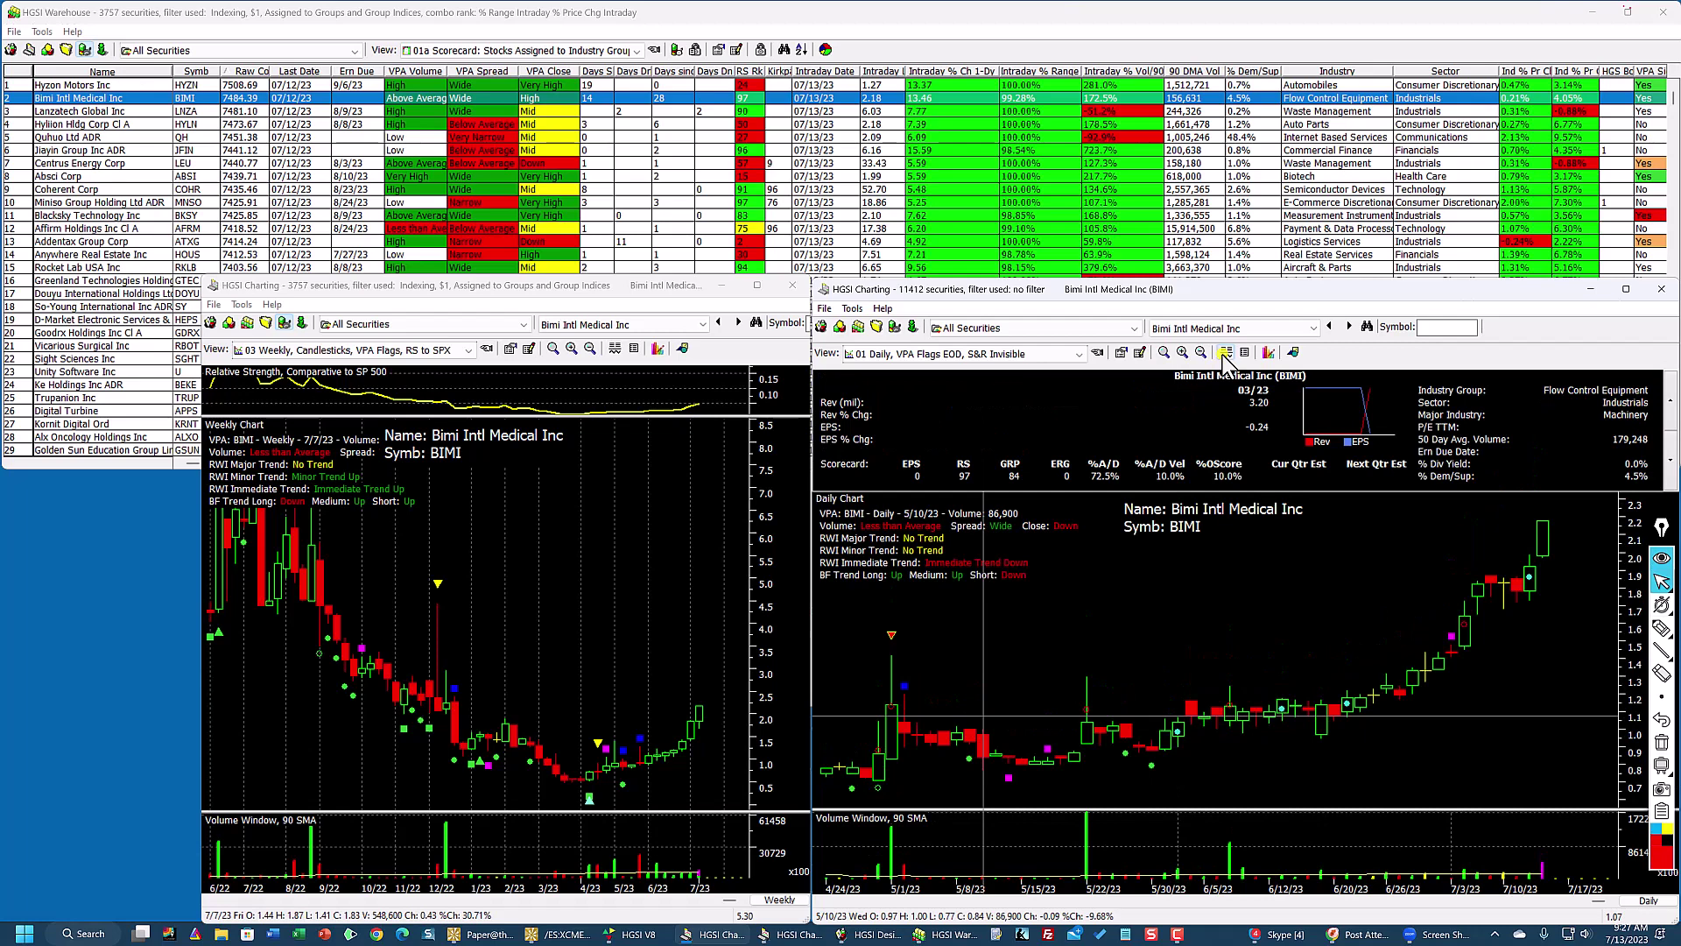
click(1225, 354)
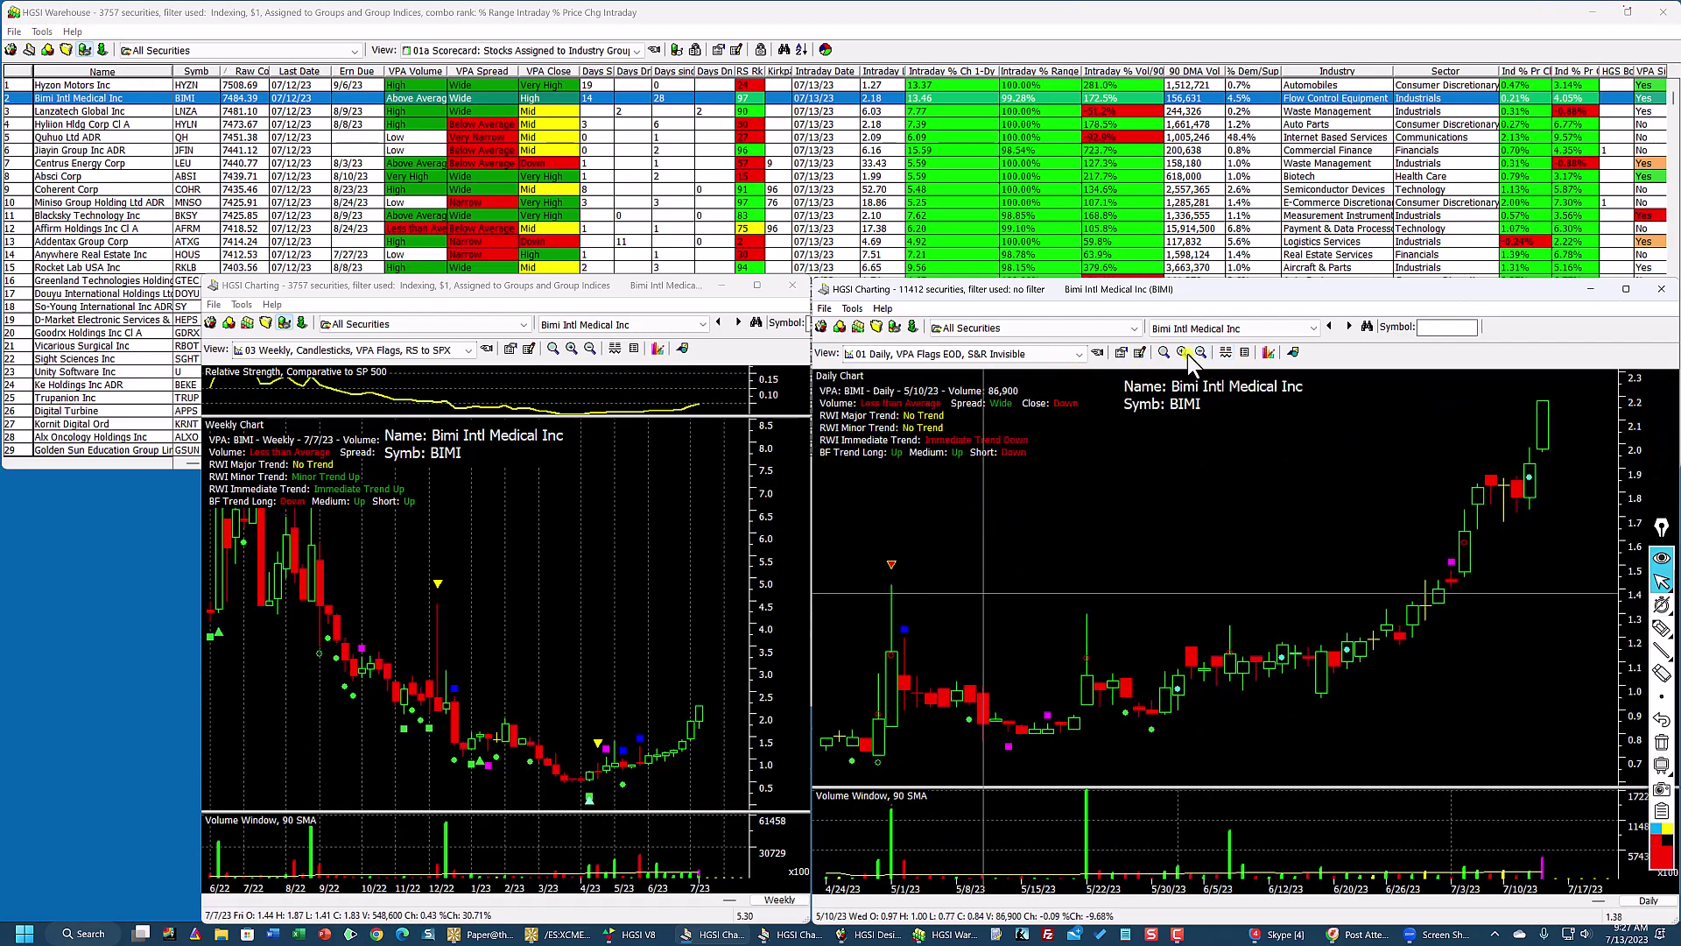
Step: Quick-add Bimi Intl Medical to Change Group from its daily chart
right_click(1100, 404)
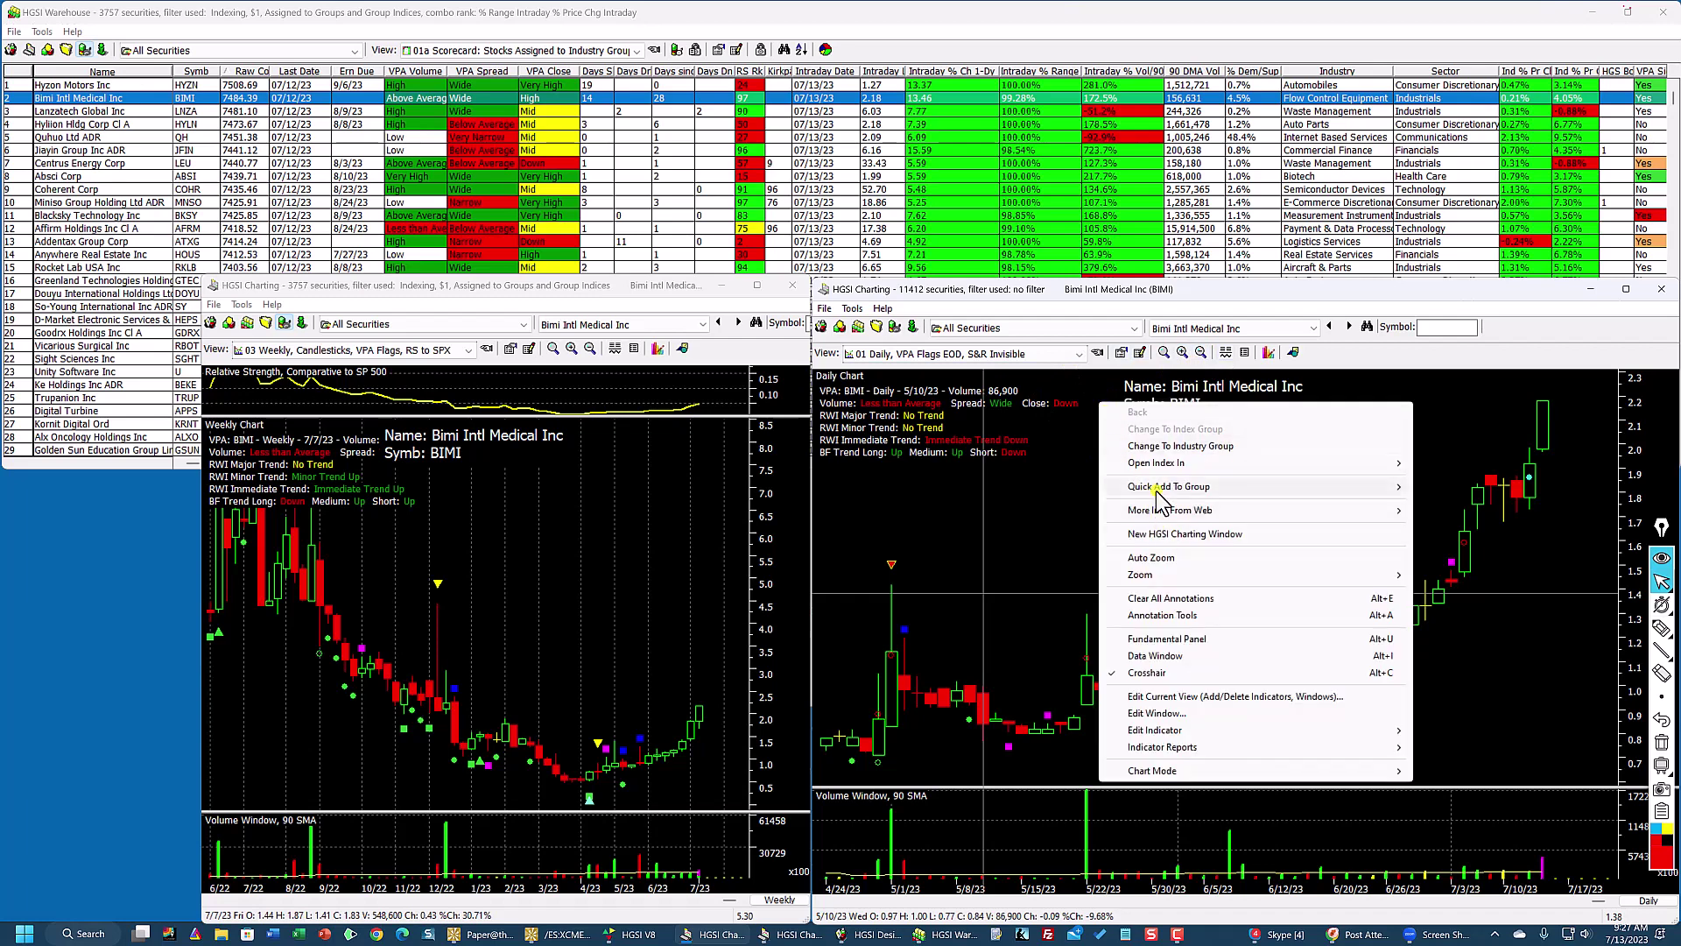
mouse_move(1160, 487)
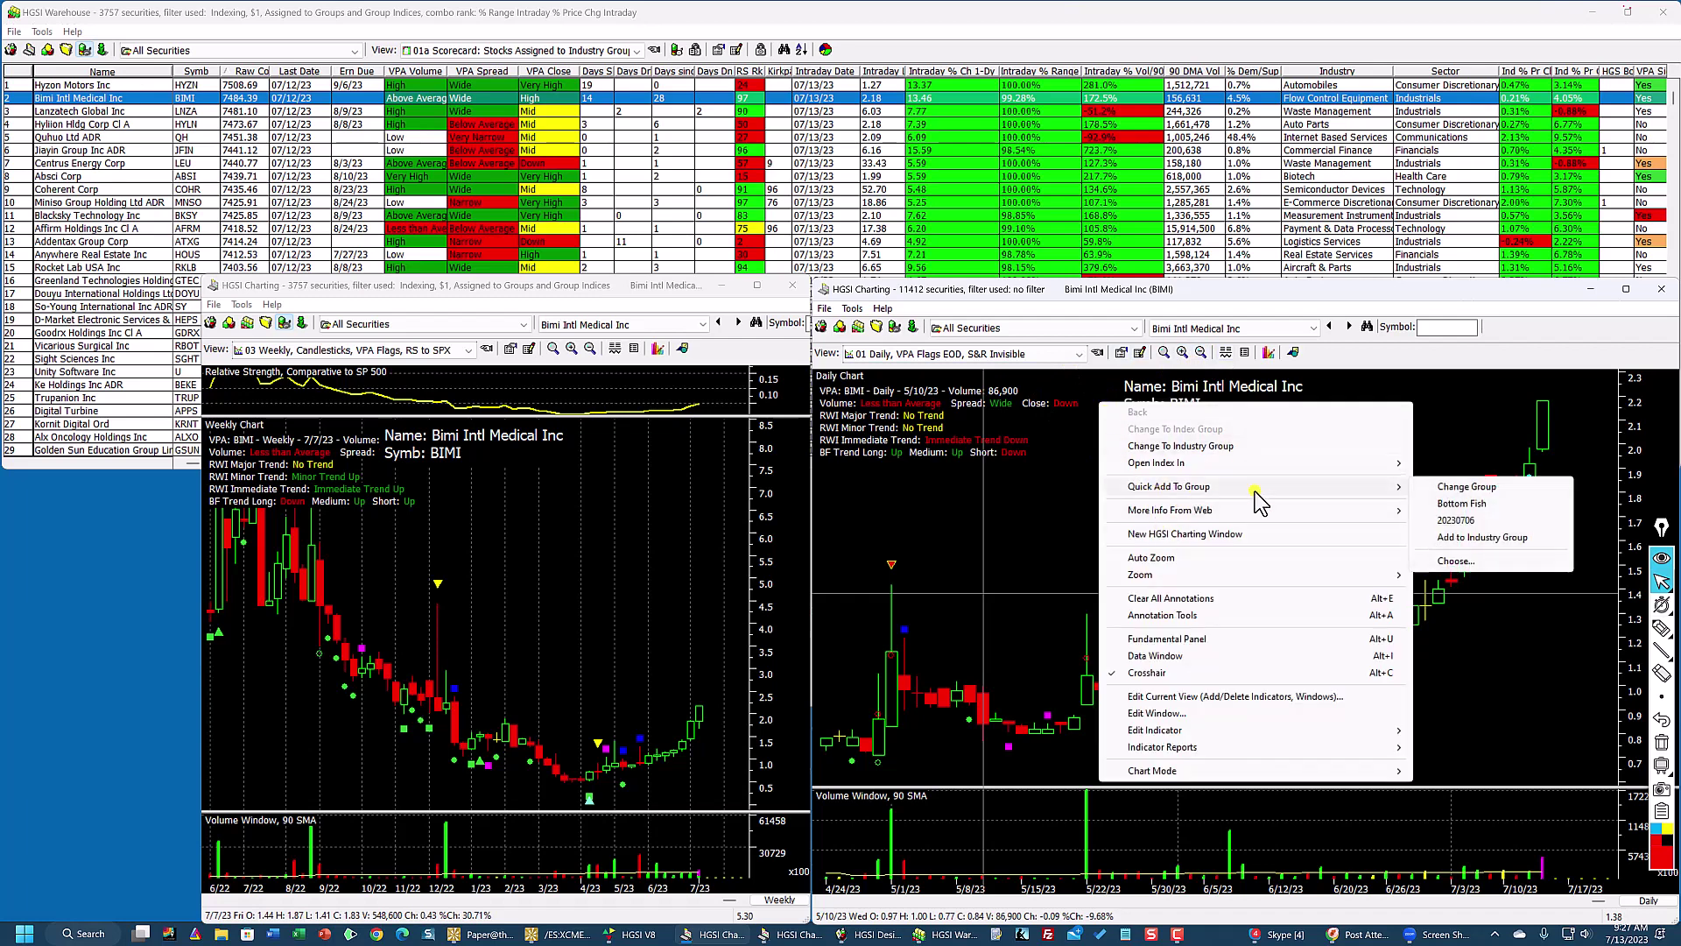
click(1488, 488)
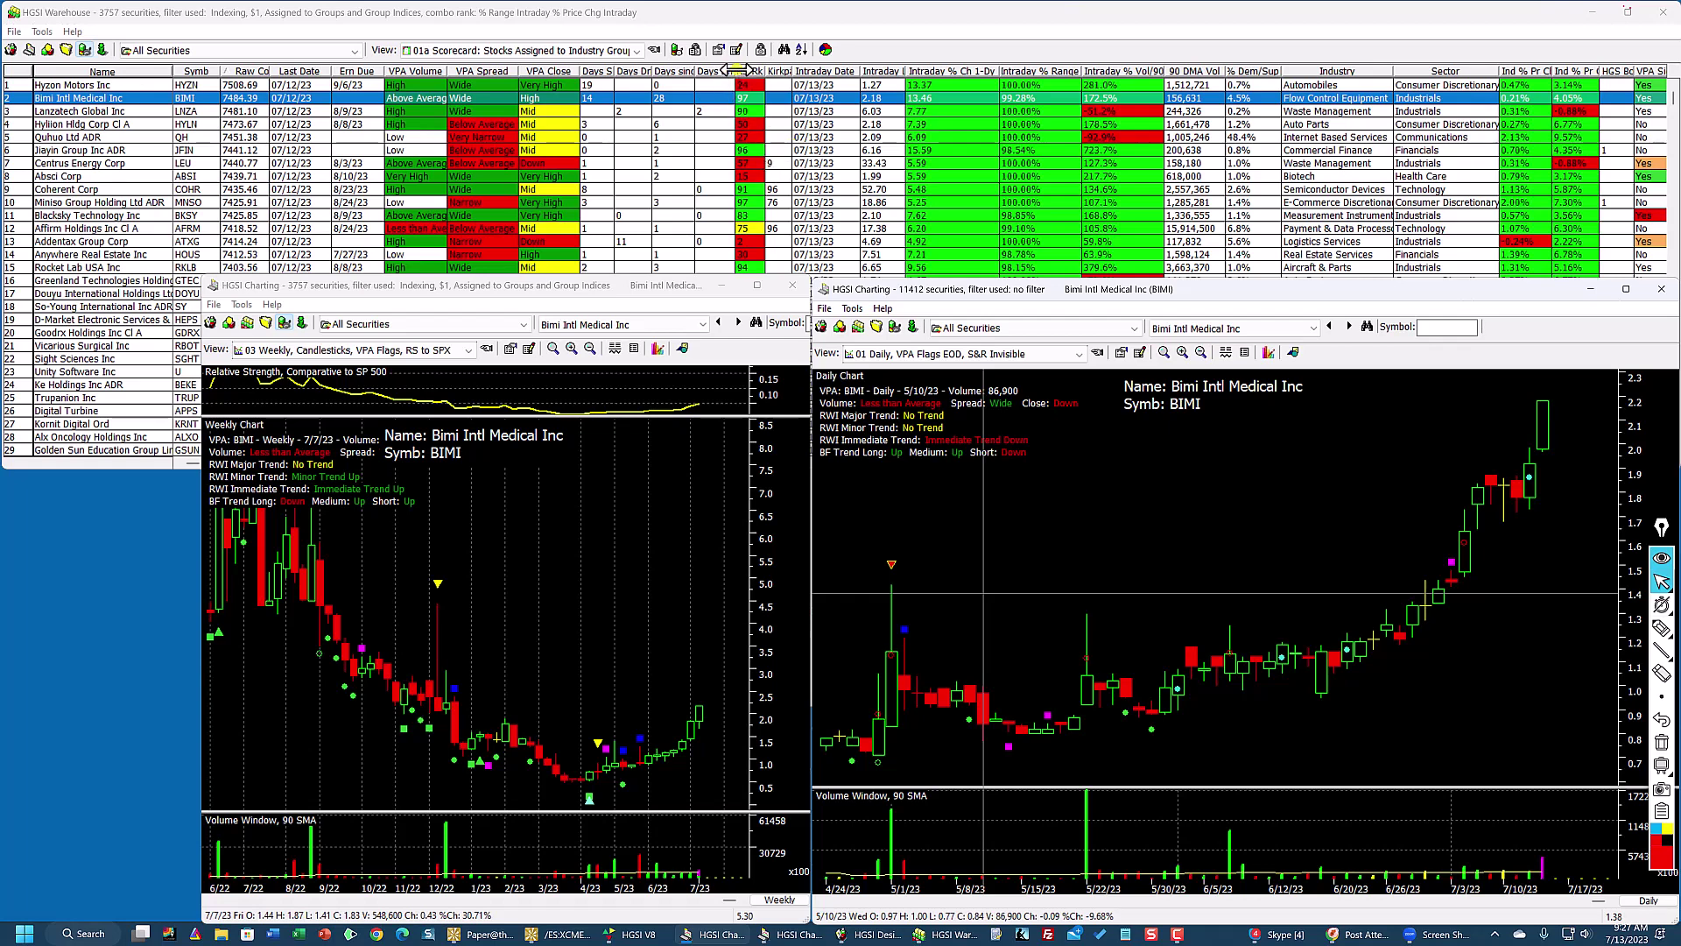
Step: Set the Last Close minimum to 15 in the Indexing, $1, Assigned to Groups and Group Indices filter and apply it
click(712, 112)
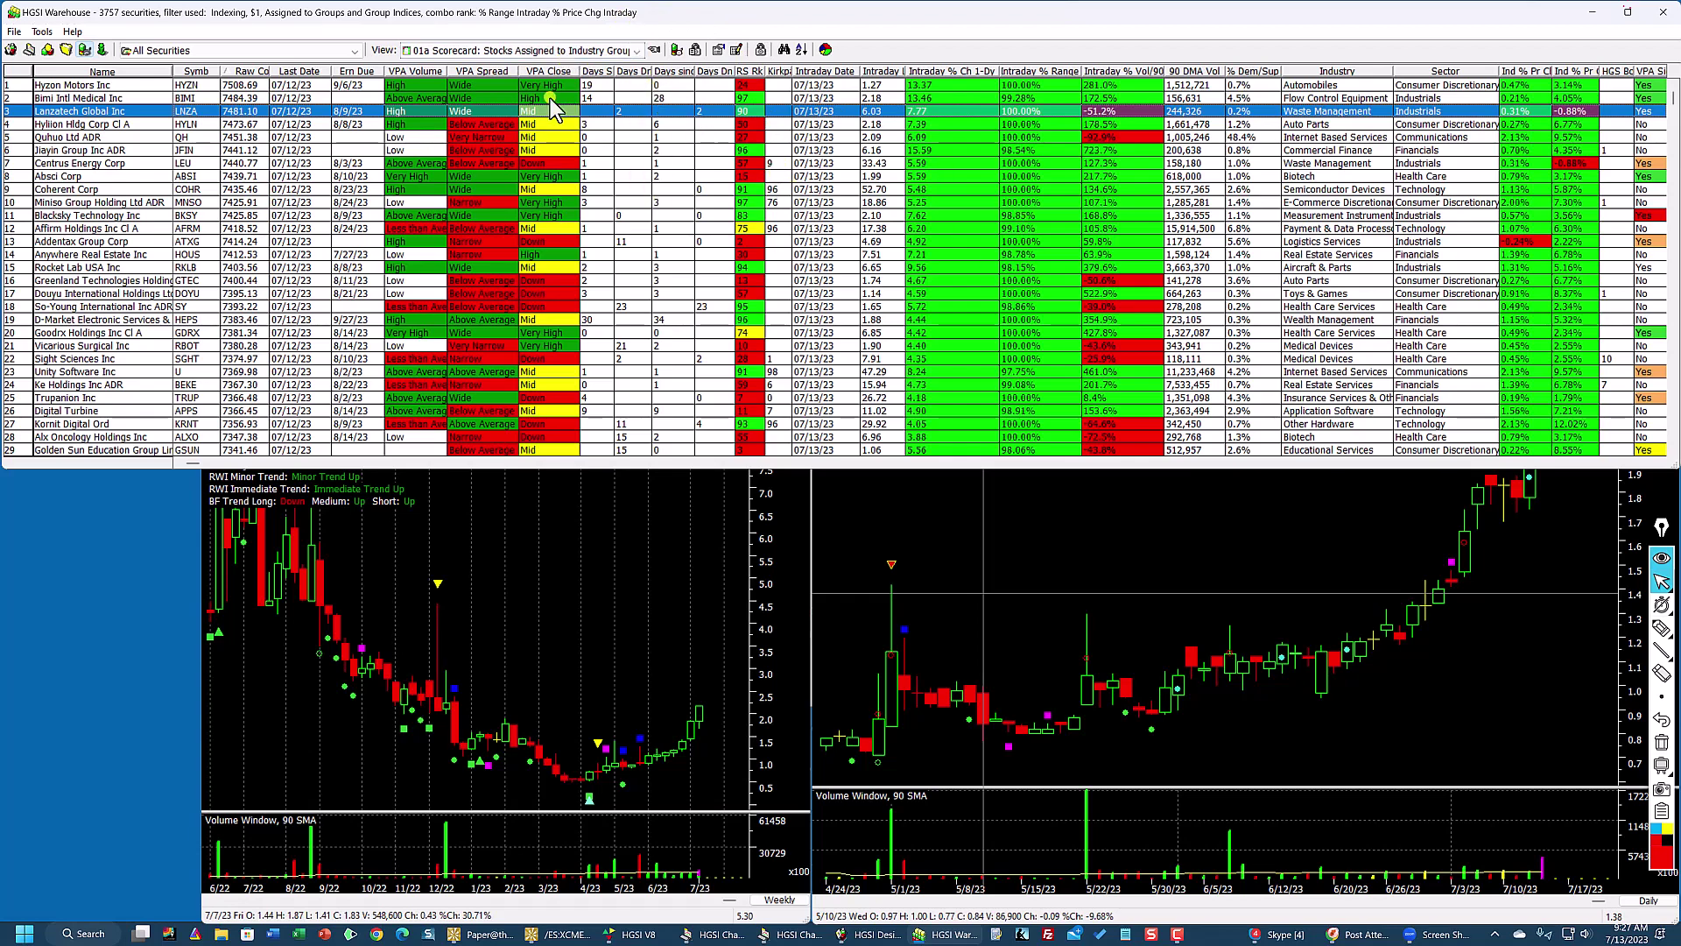
click(85, 49)
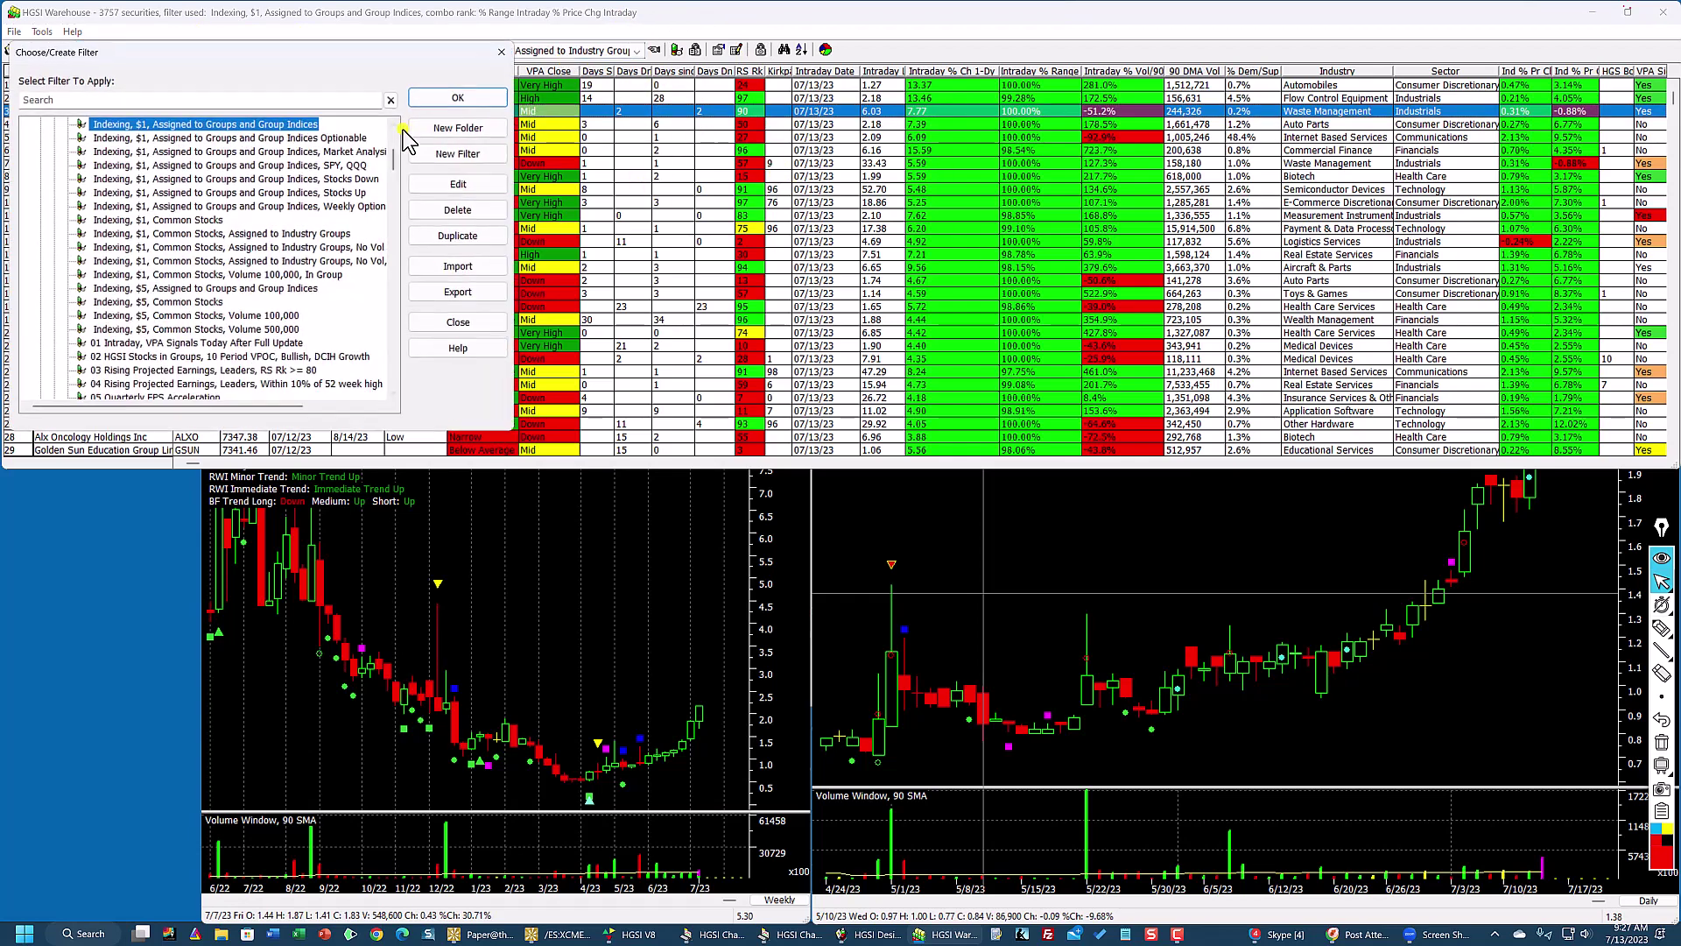
click(459, 186)
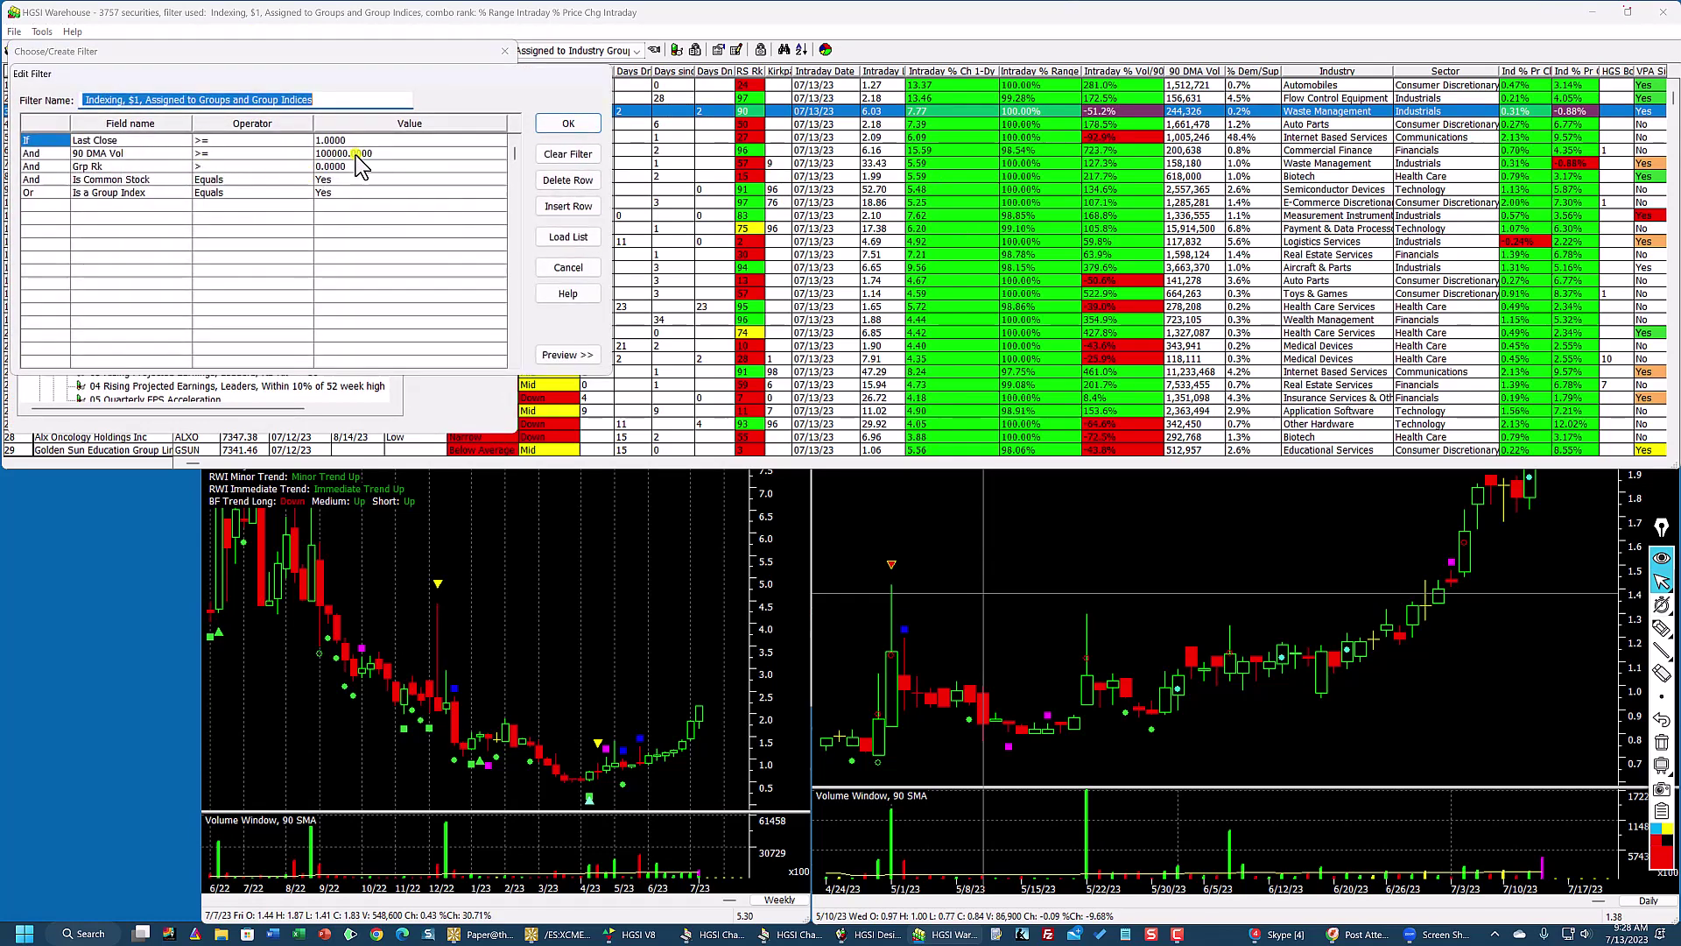
click(337, 140)
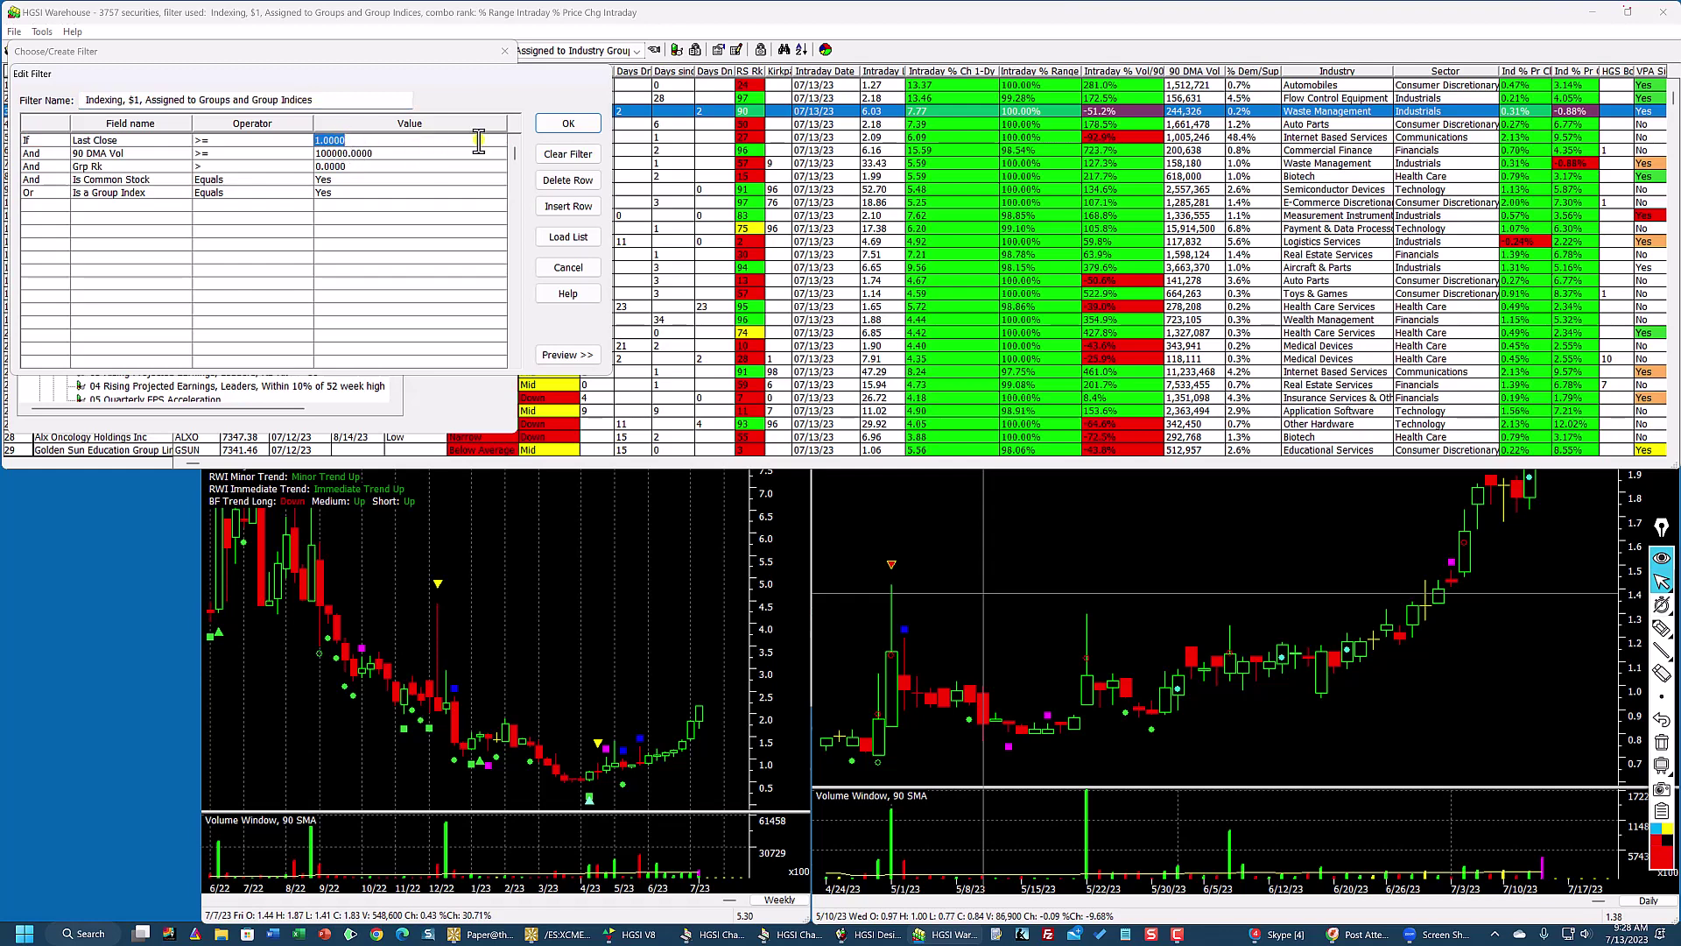
text(15)
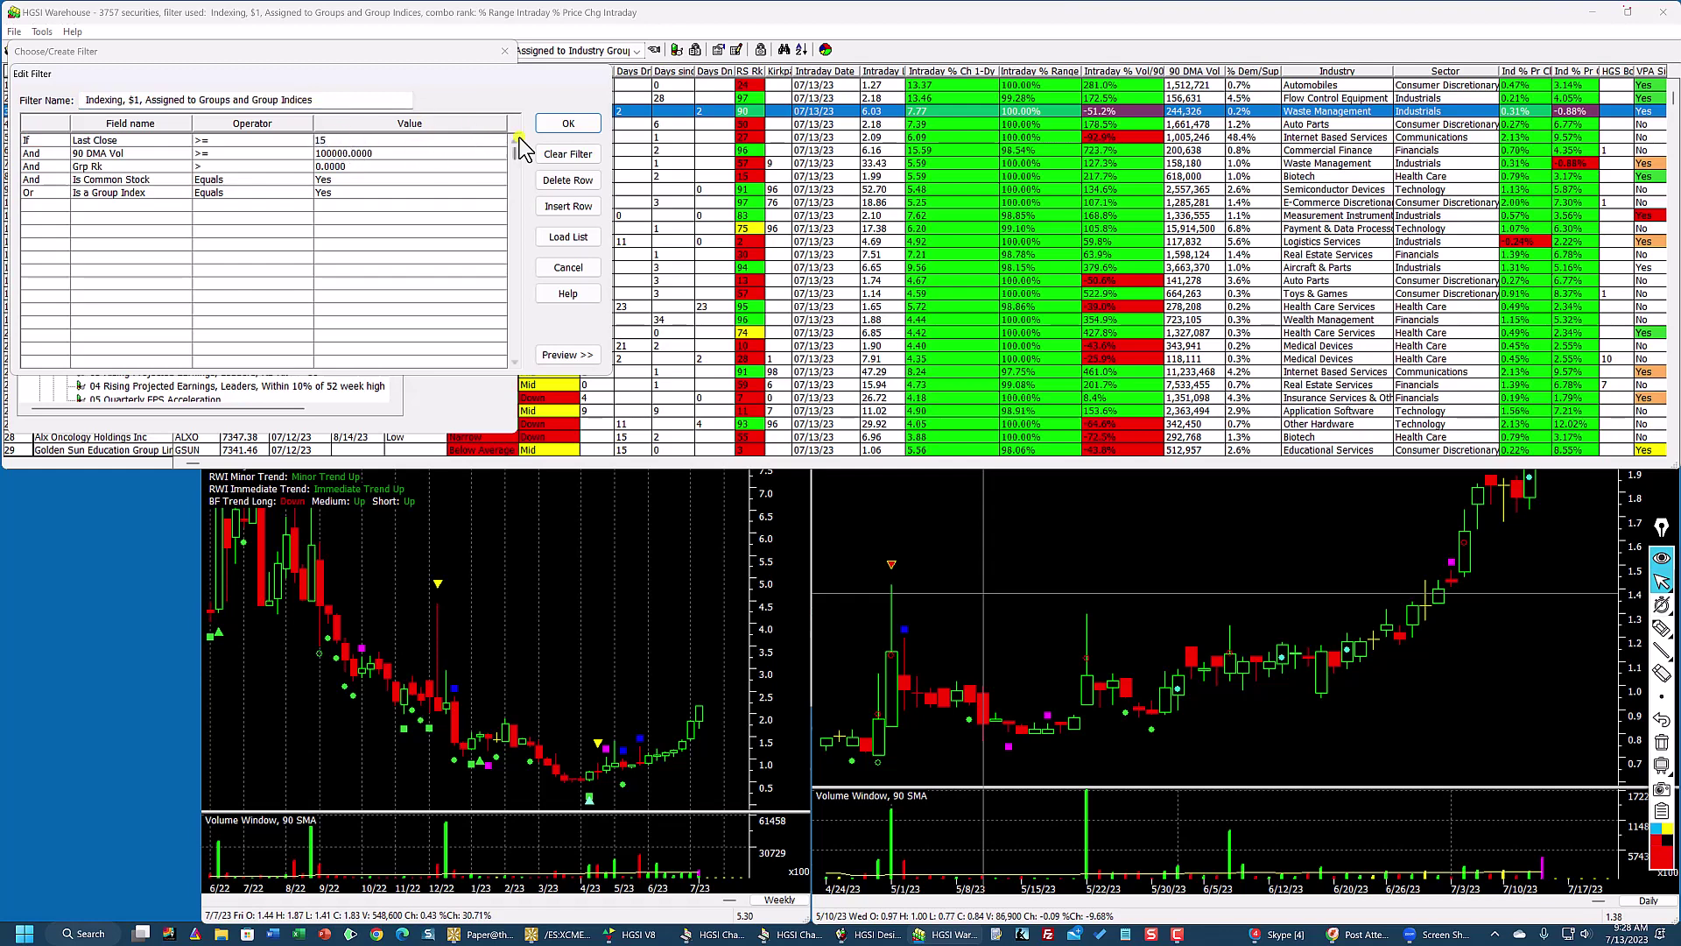
click(563, 126)
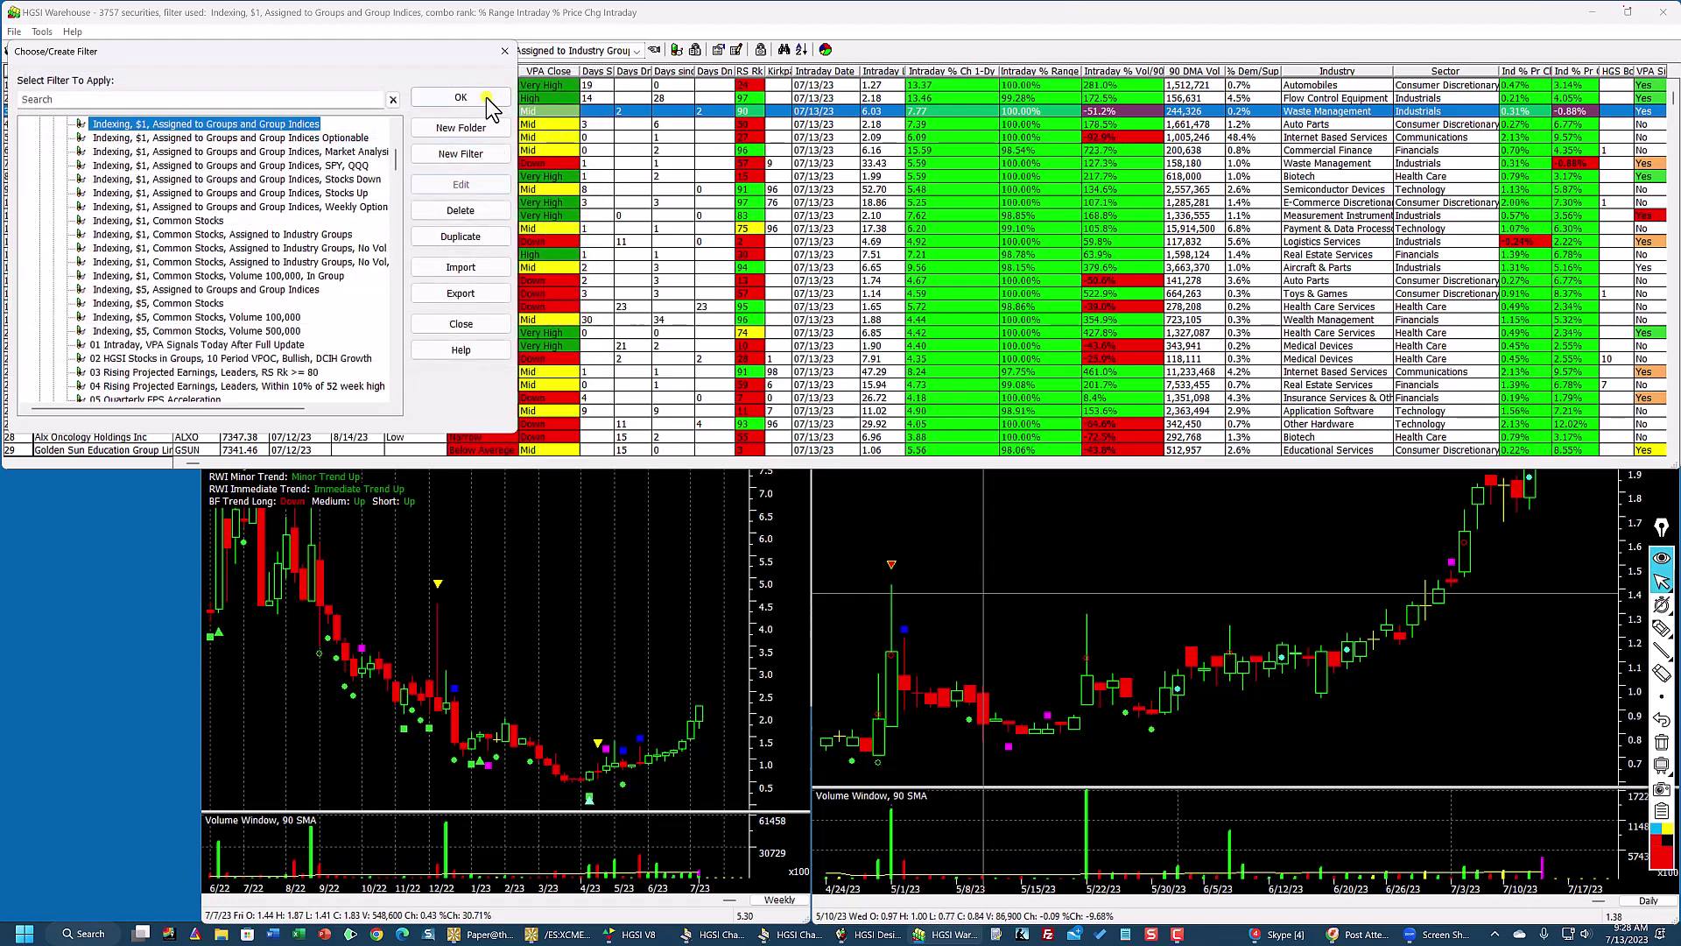
click(480, 94)
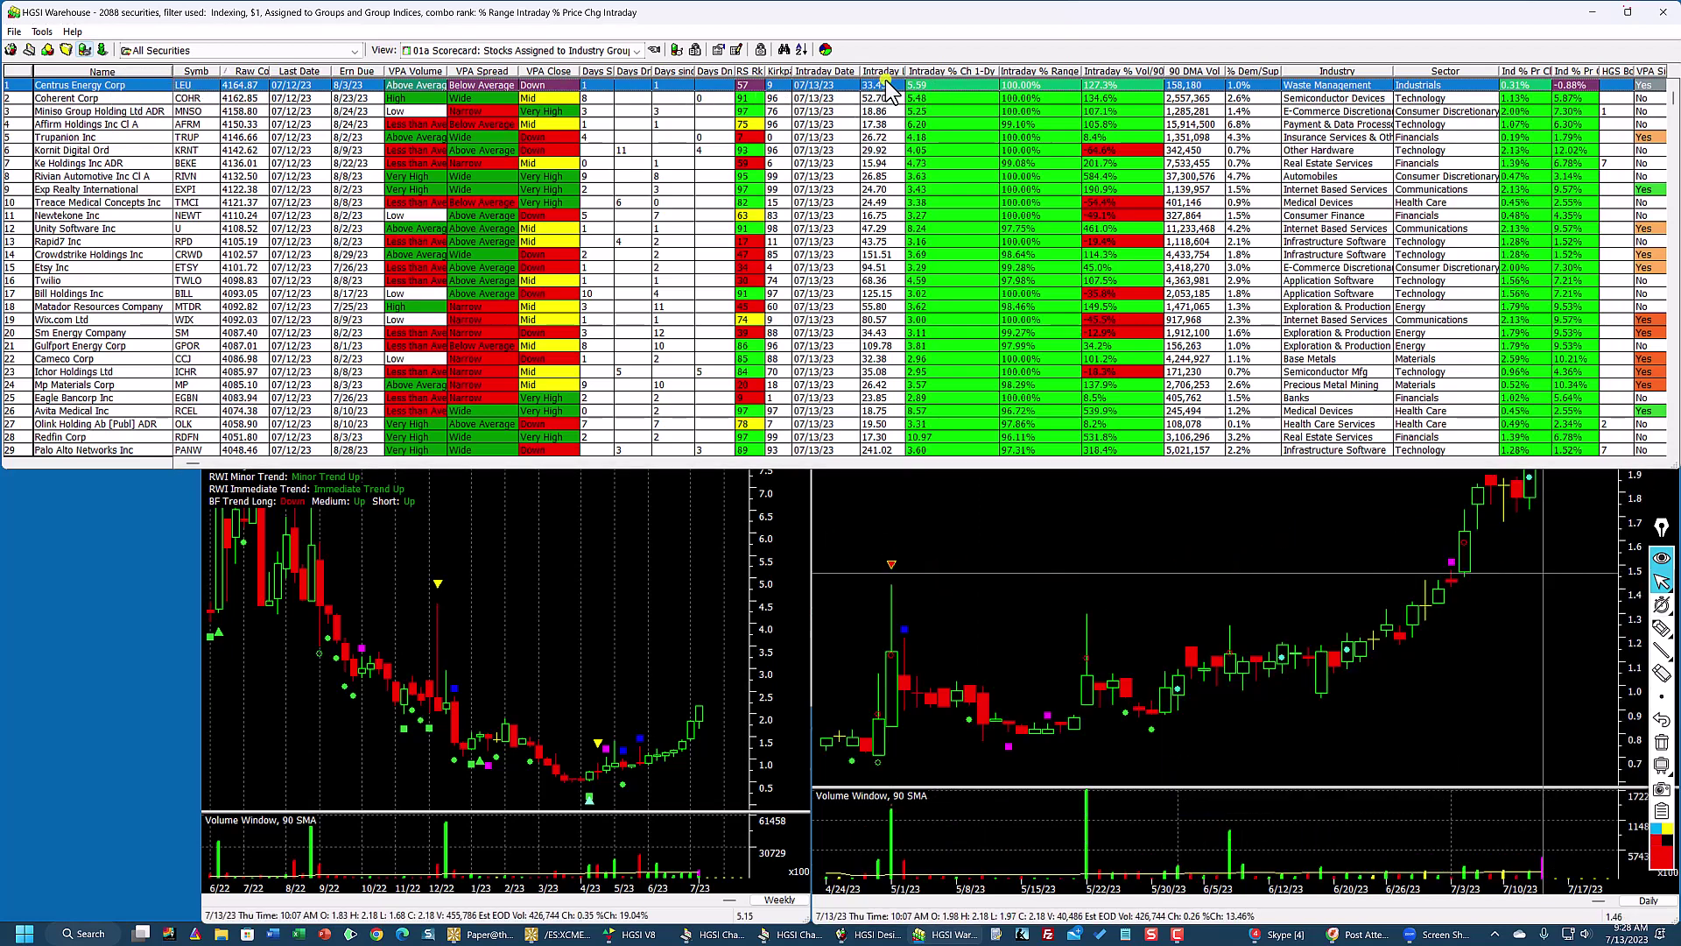
Step: Widen the scorecard's intraday last-price column slightly, then reset the filter's Last Close minimum to 1 and reapply it
mouse_move(907, 70)
mouse_down()
mouse_move(926, 70)
mouse_move(912, 71)
mouse_up()
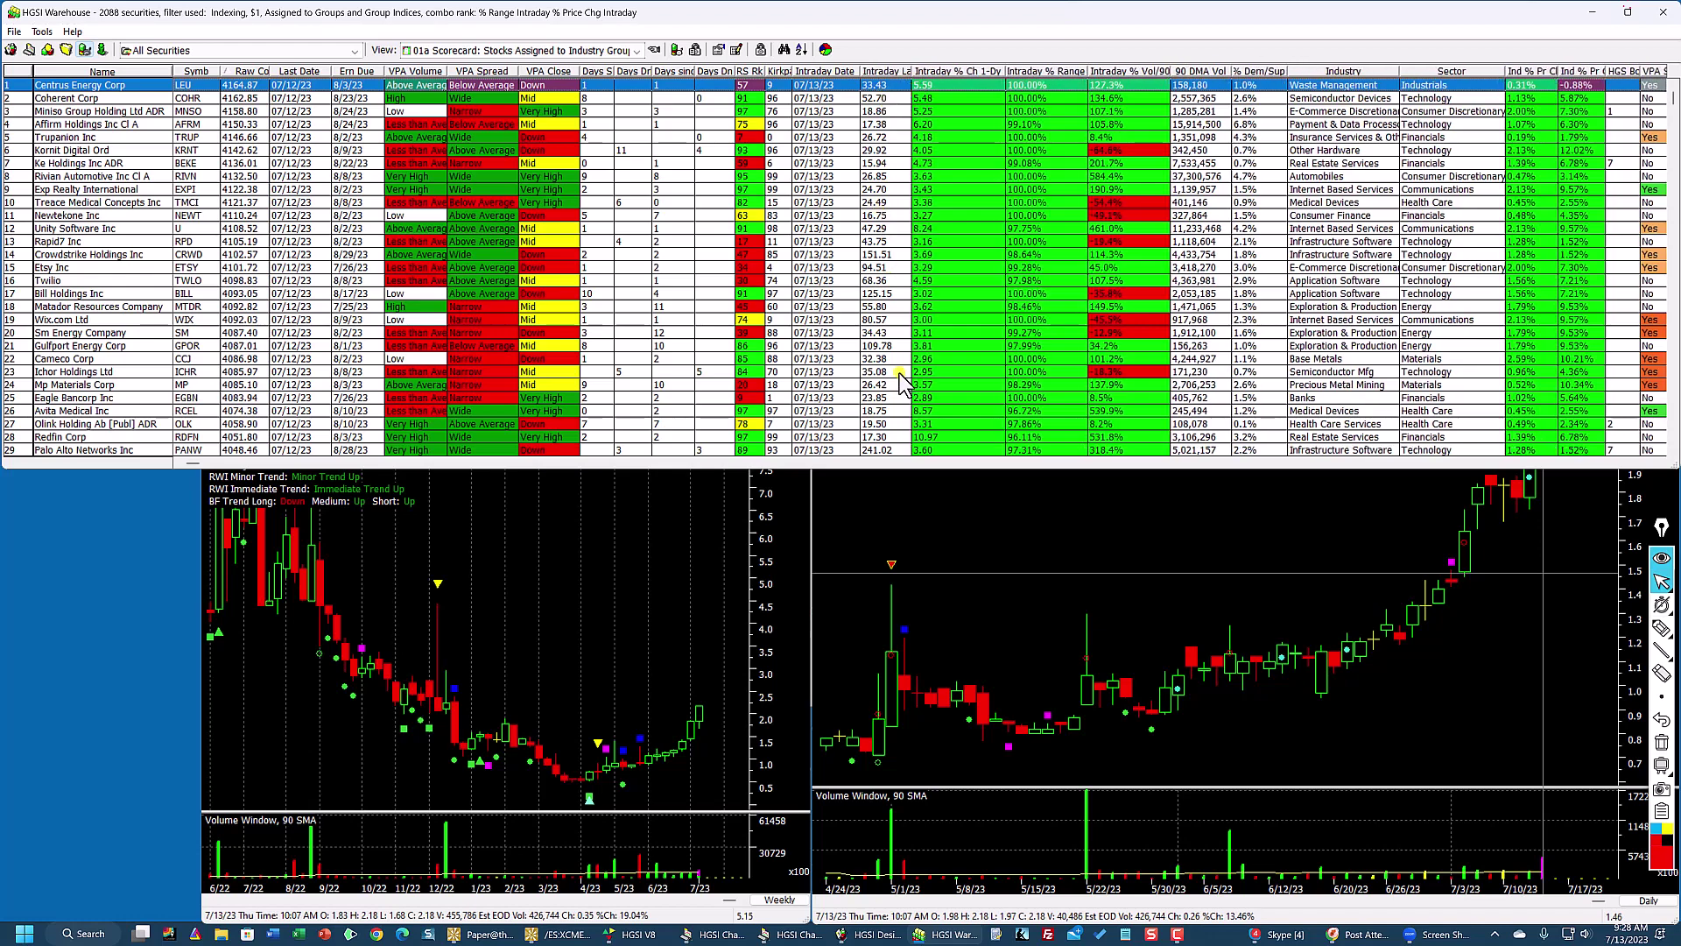
click(84, 50)
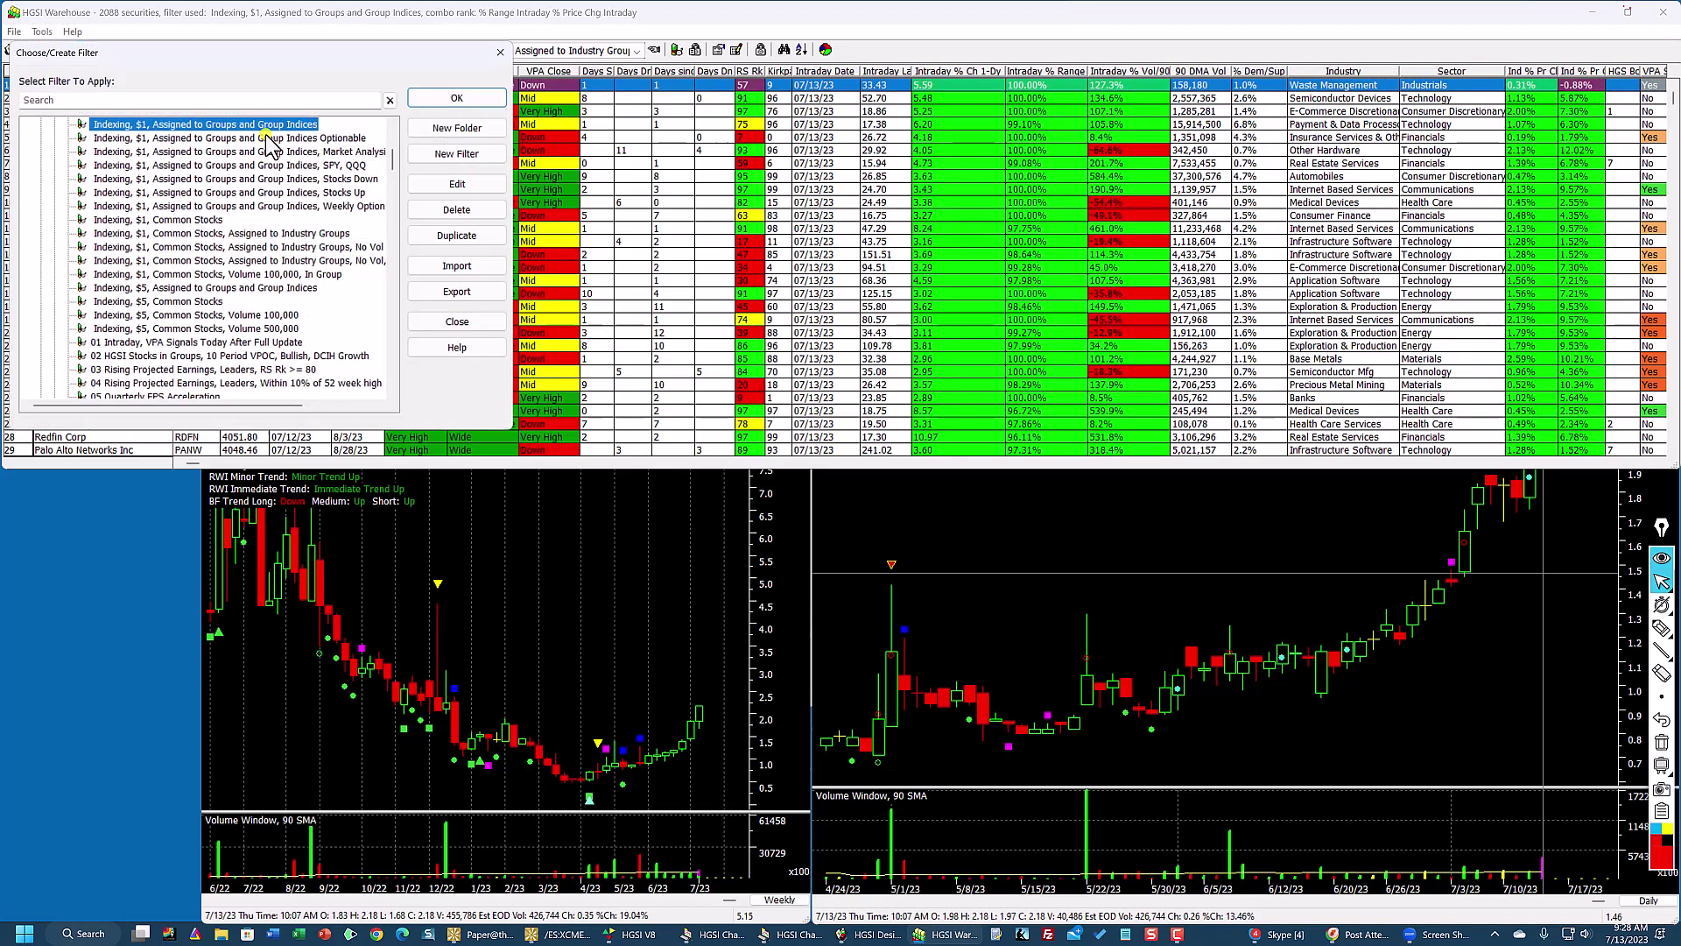
click(461, 184)
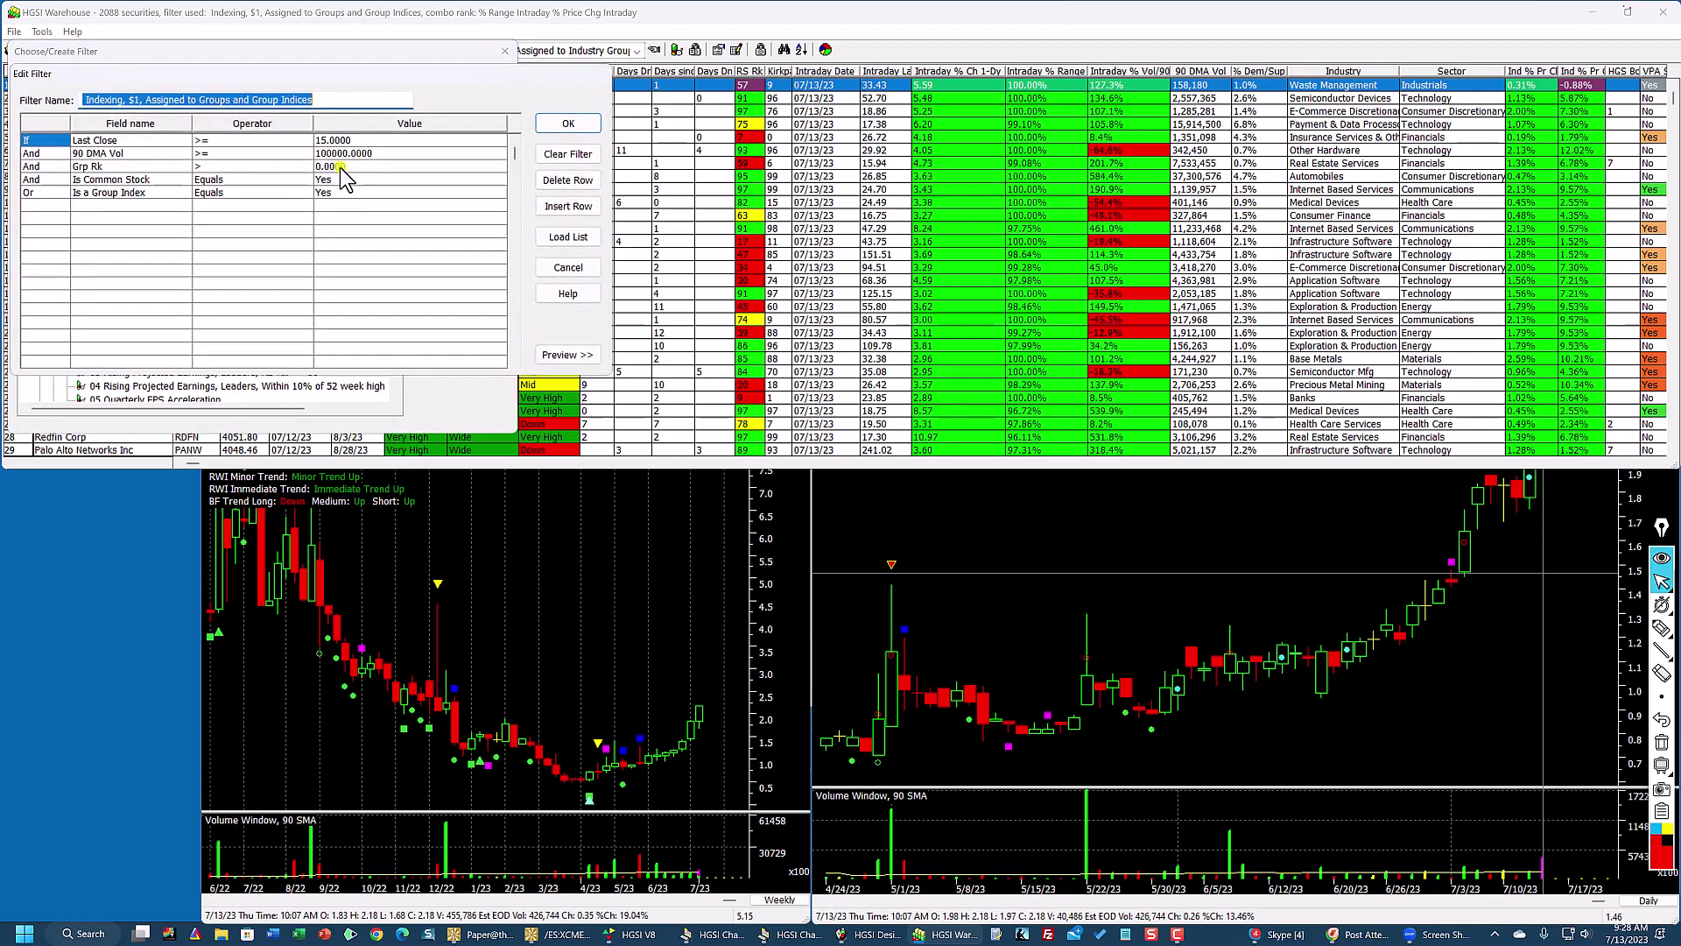
text(1.)
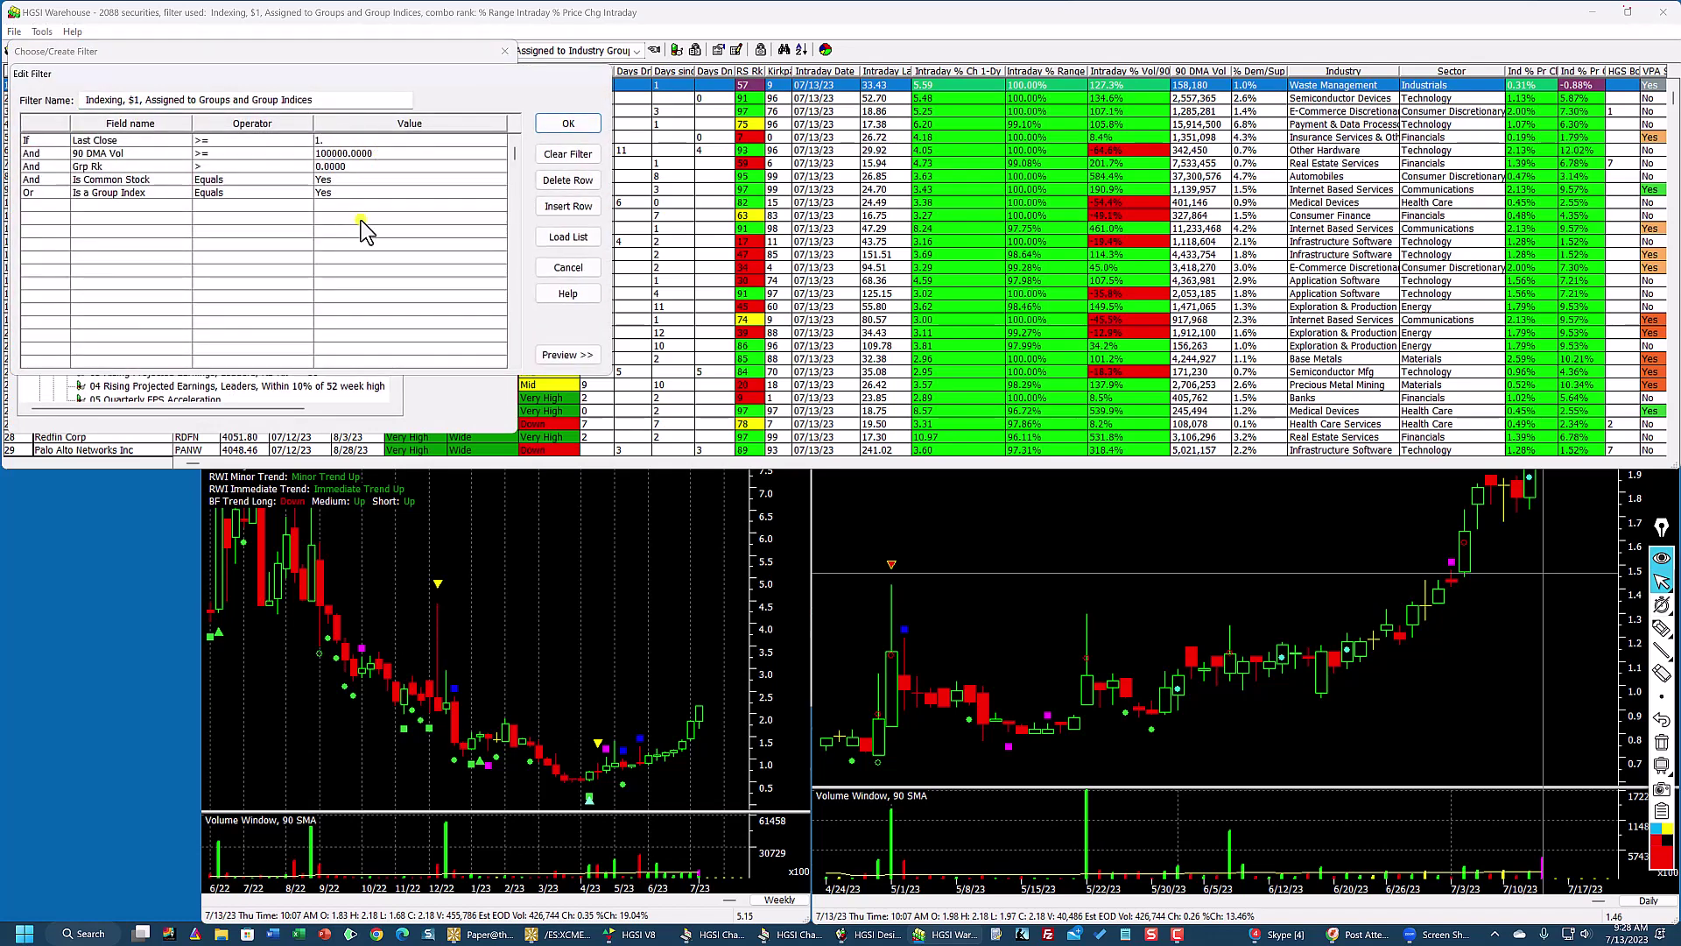
click(359, 218)
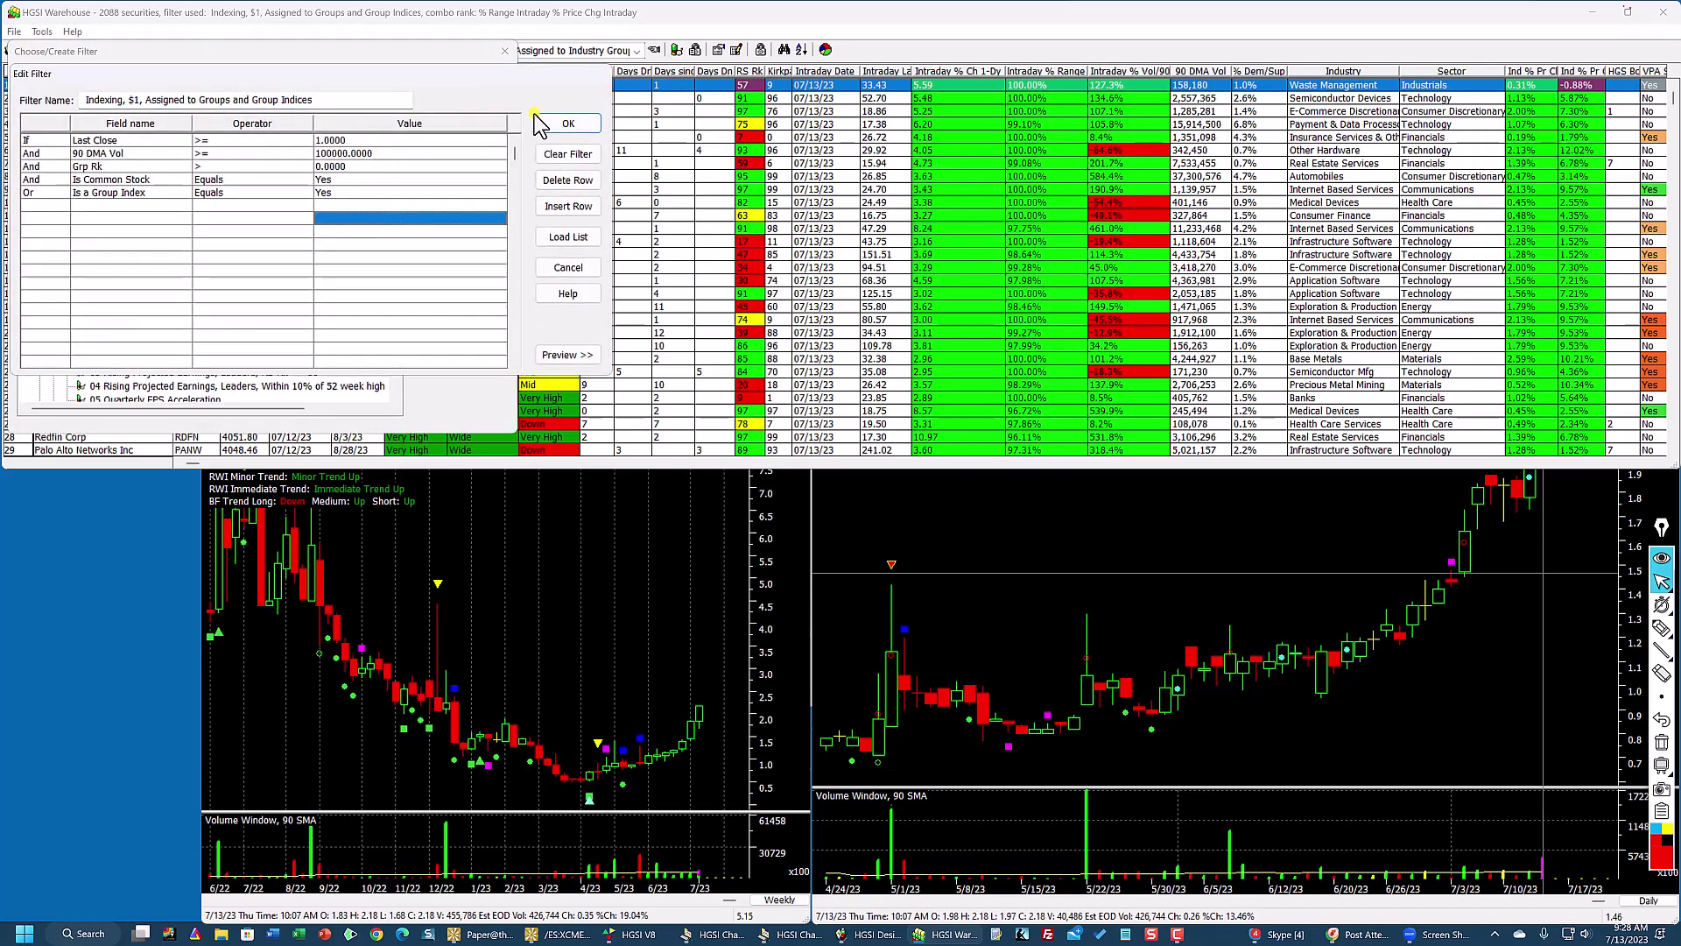
click(547, 125)
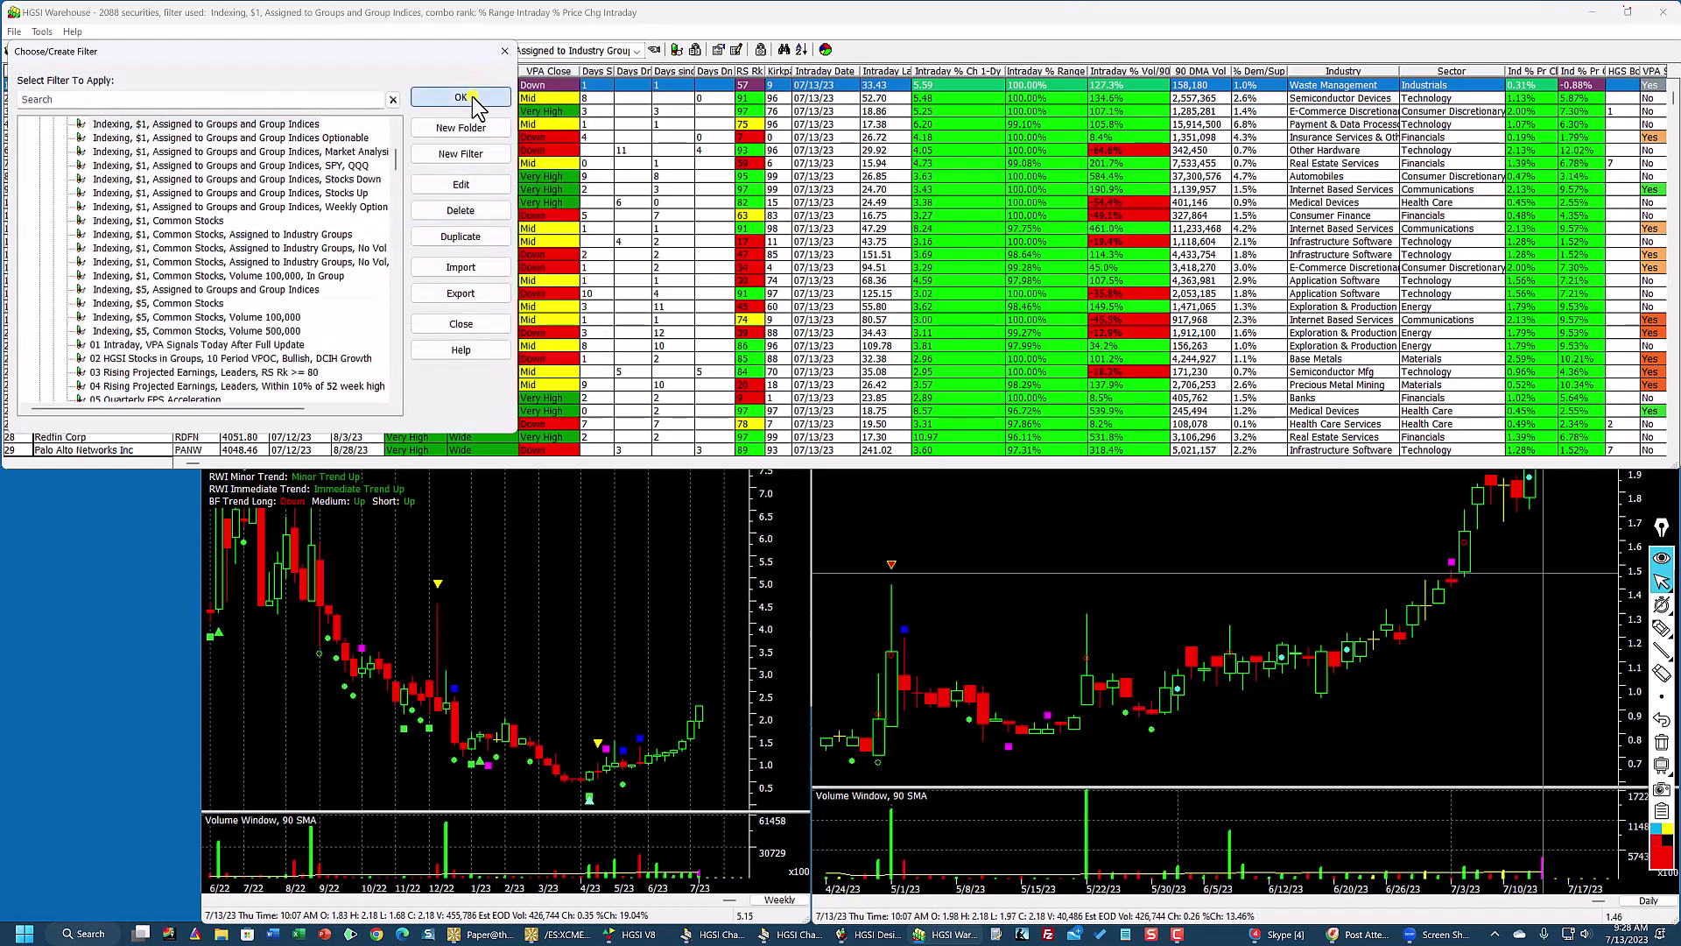
click(471, 96)
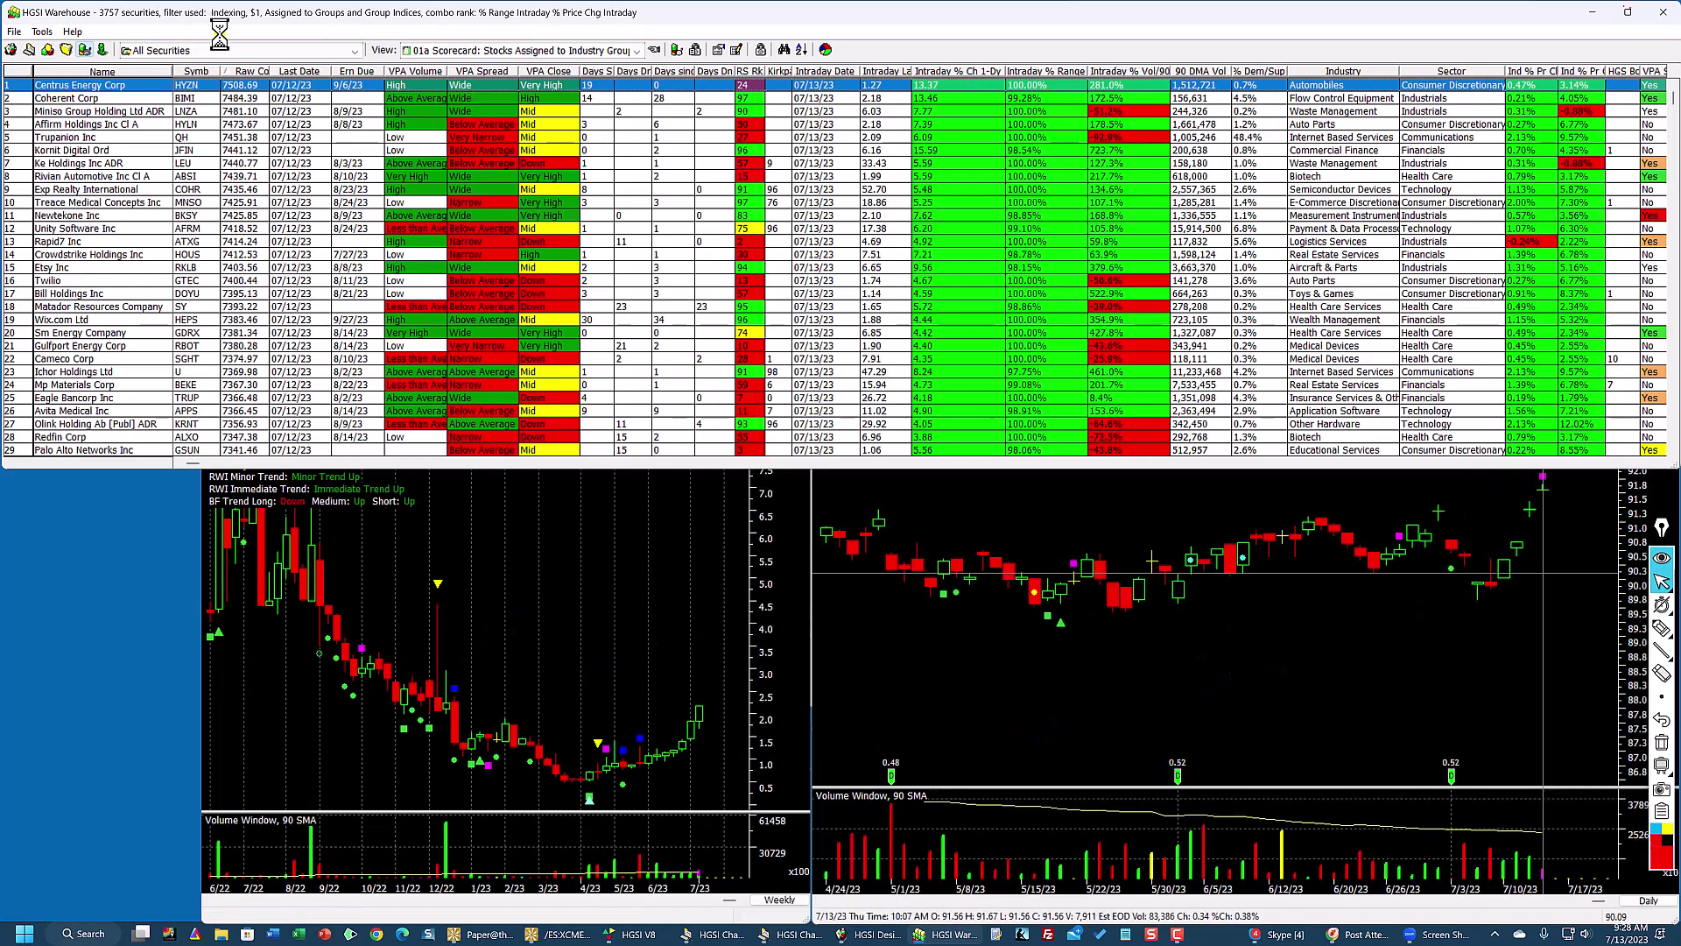
Step: Apply the 02 Context 3, 6, 18, 50, 100, 200 EMAs view to Bimi Intl Medical's daily chart, then load Centrus Energy Corp
key(Down)
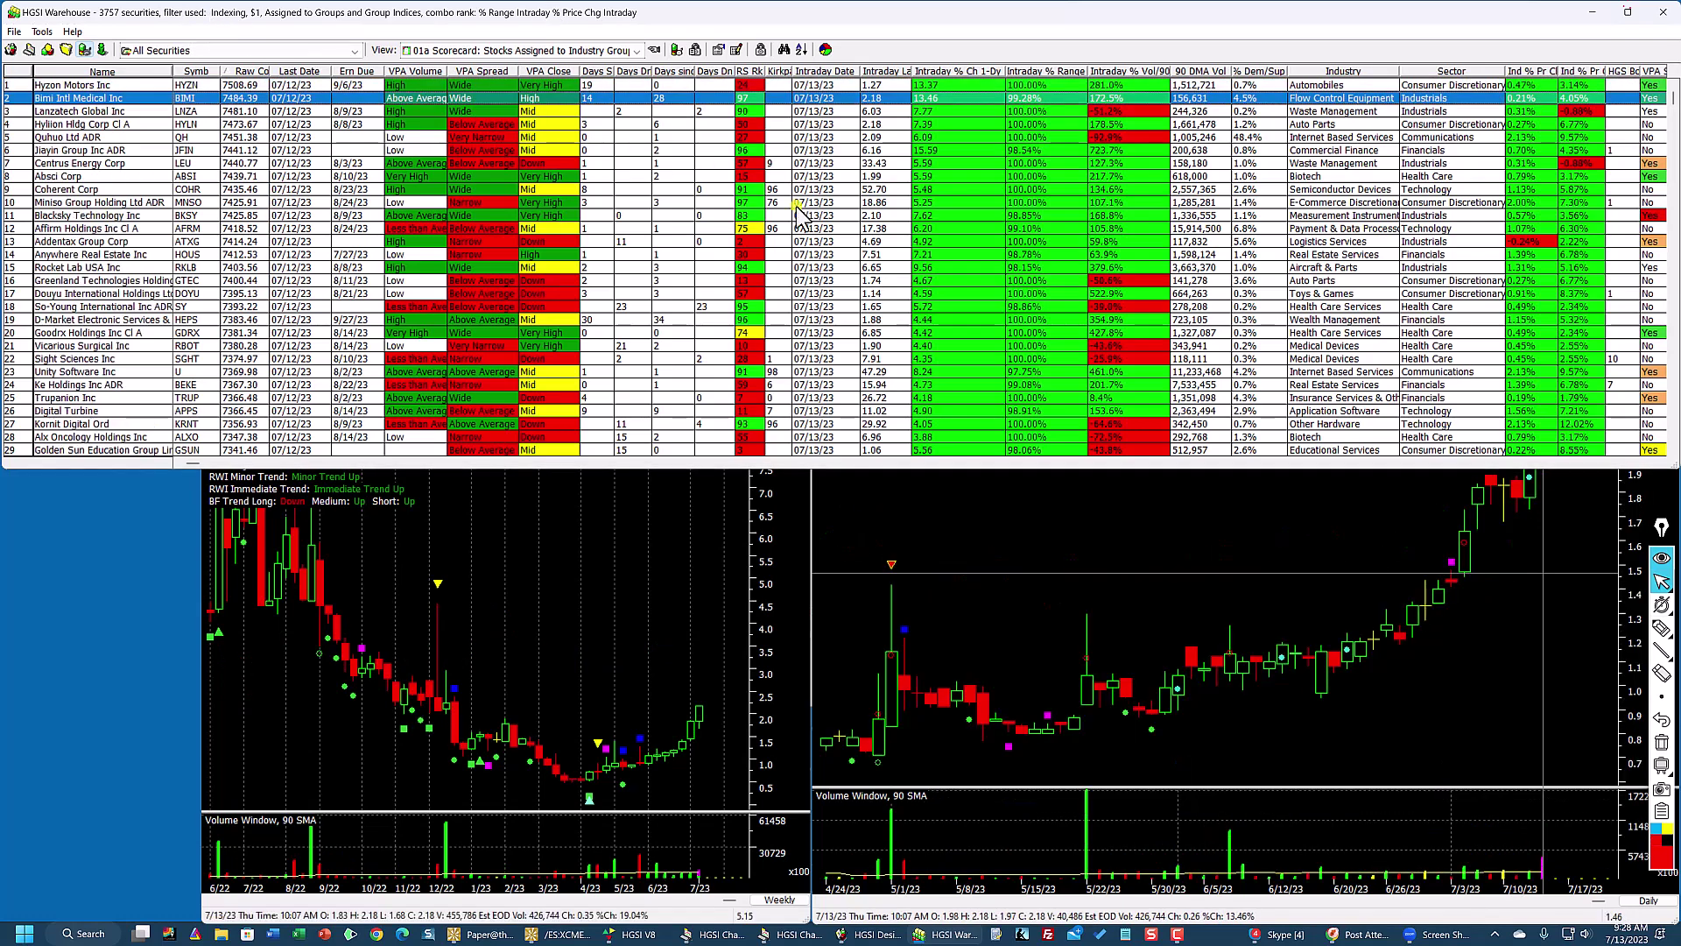
double_click(1055, 586)
click(1012, 356)
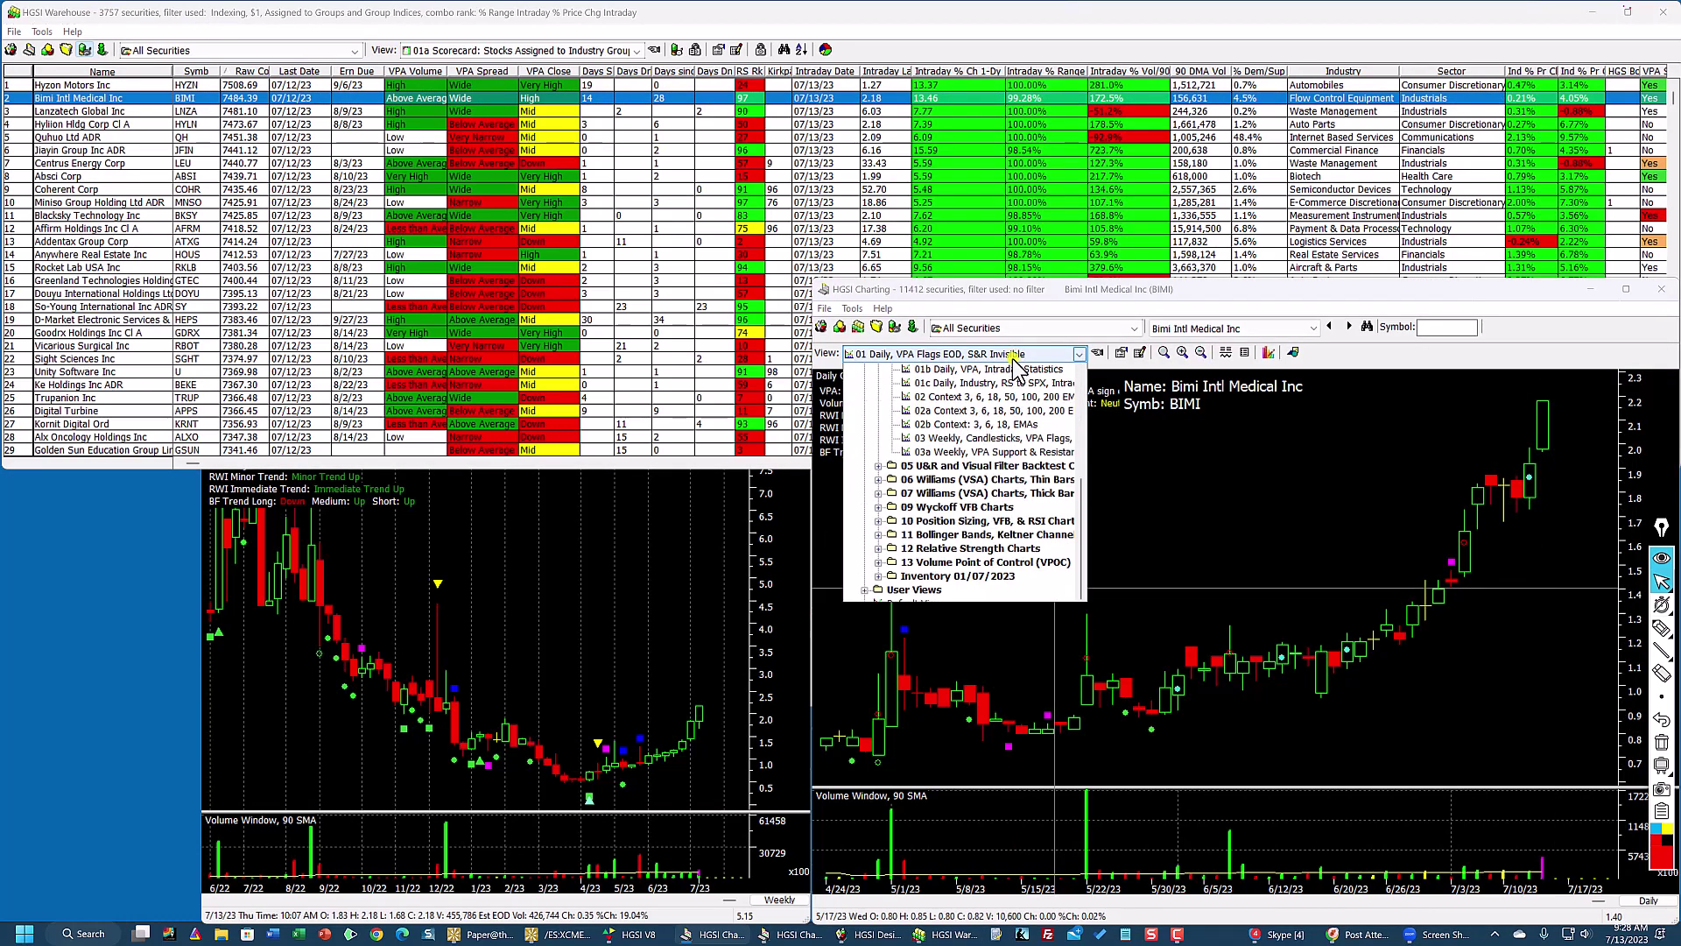
click(977, 442)
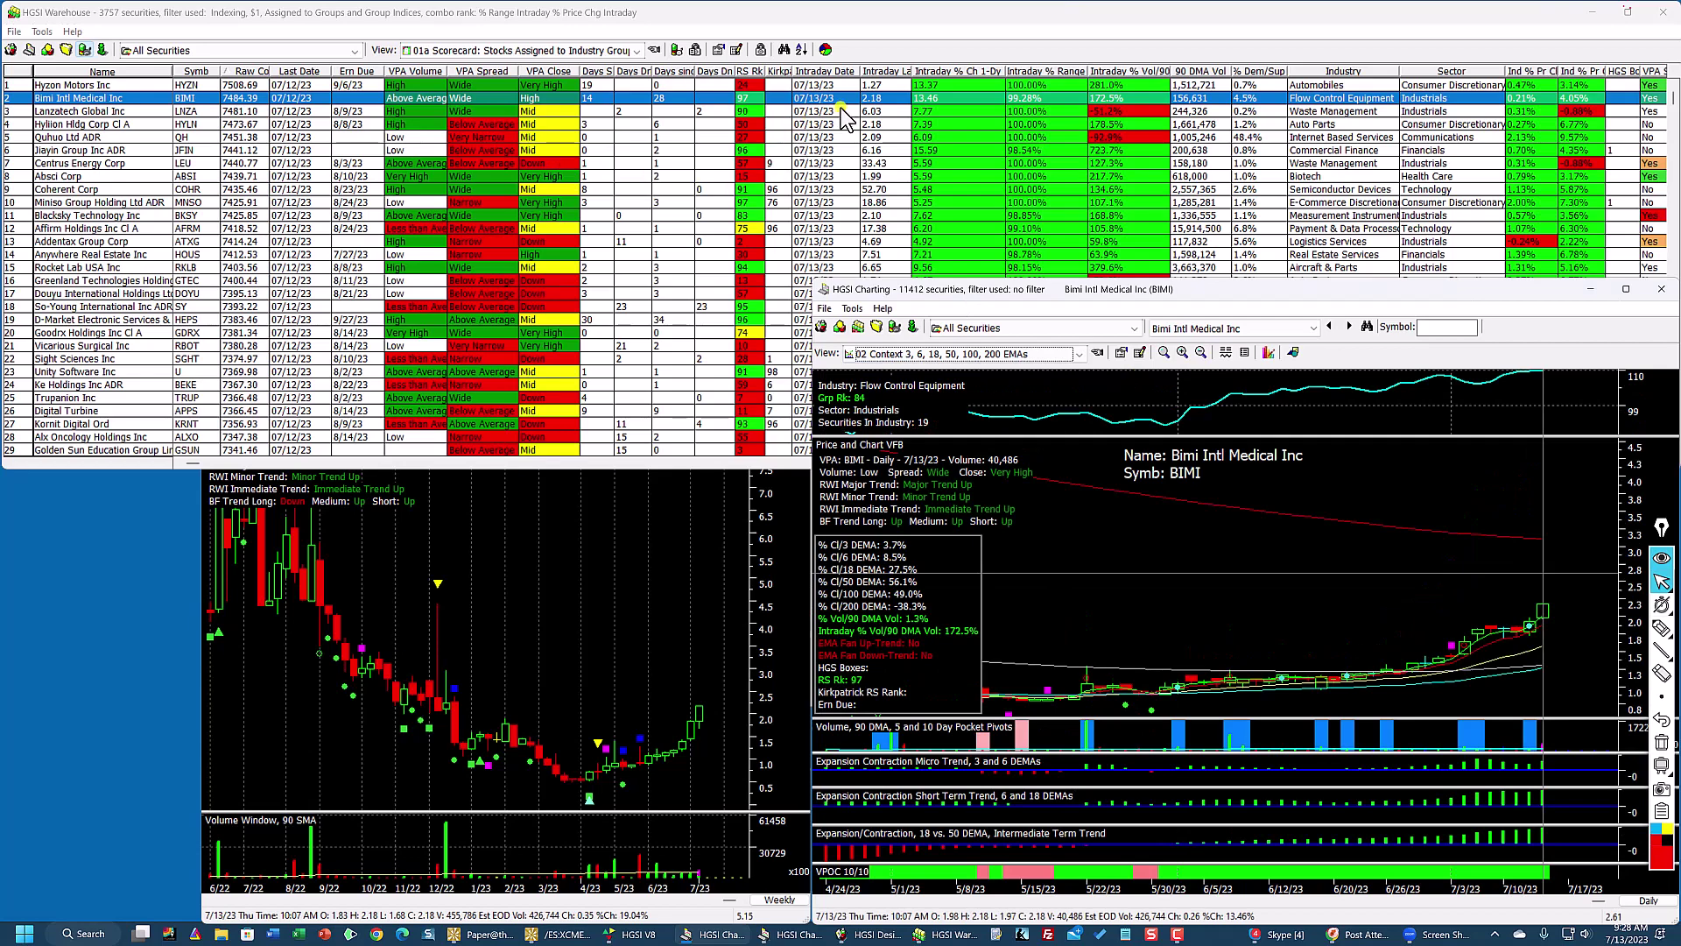
click(865, 164)
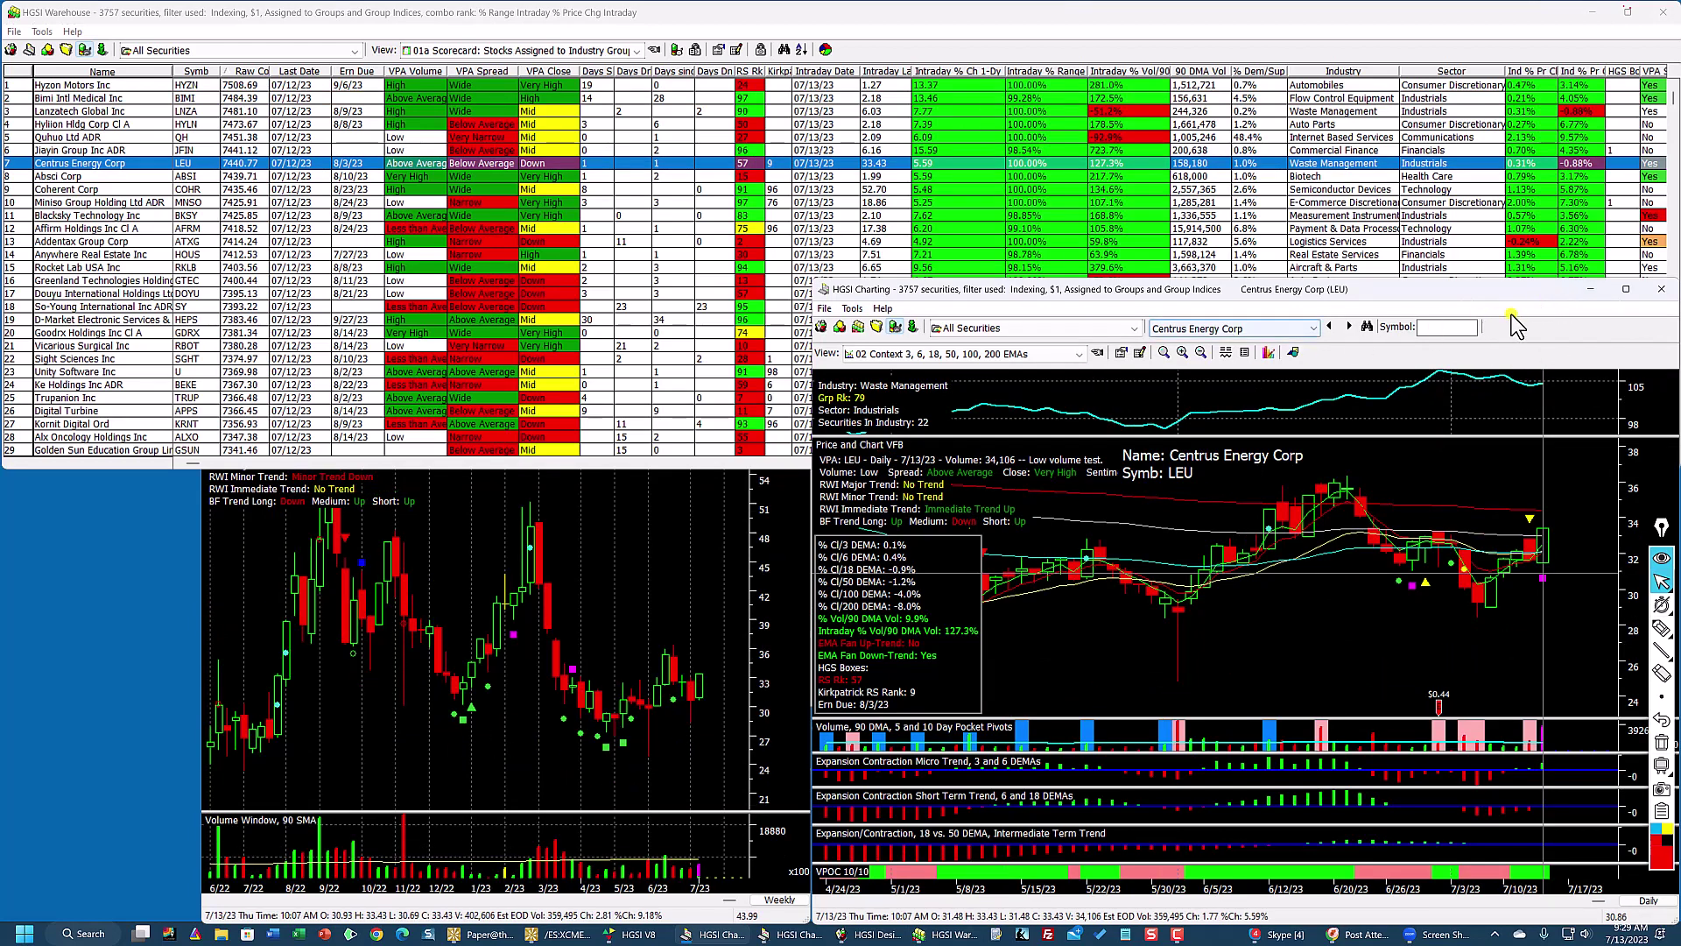
Step: Load the symbol META into the charts and enlarge the daily chart window over the scorecard
click(1461, 324)
text(meta)
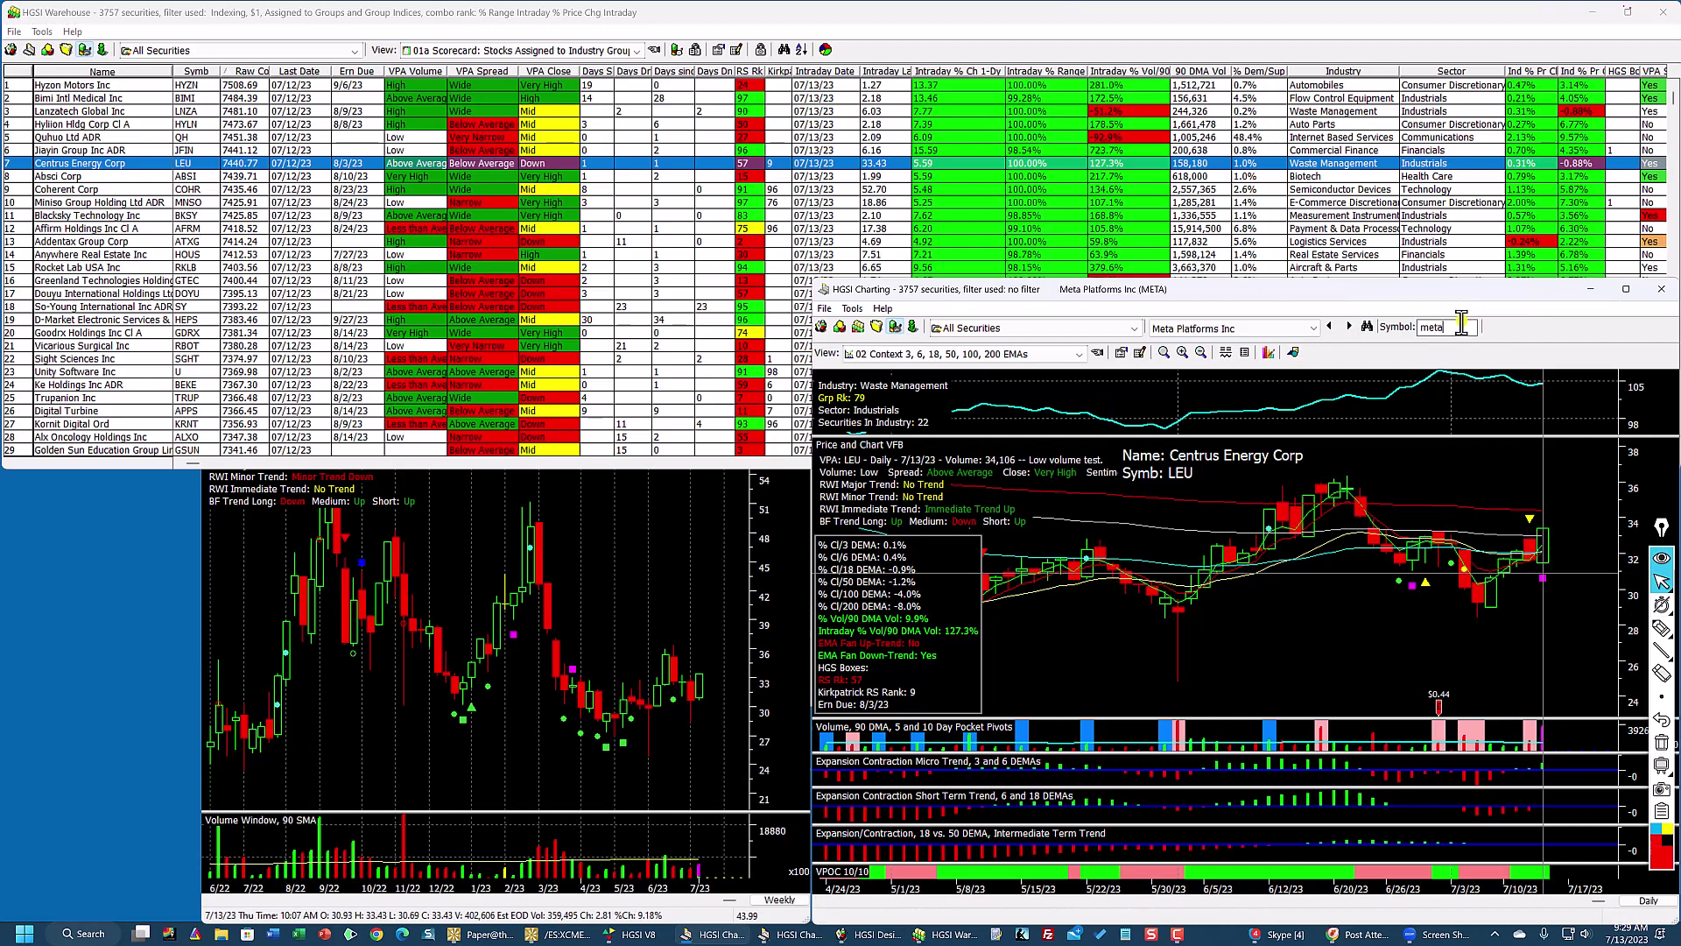
key(Return)
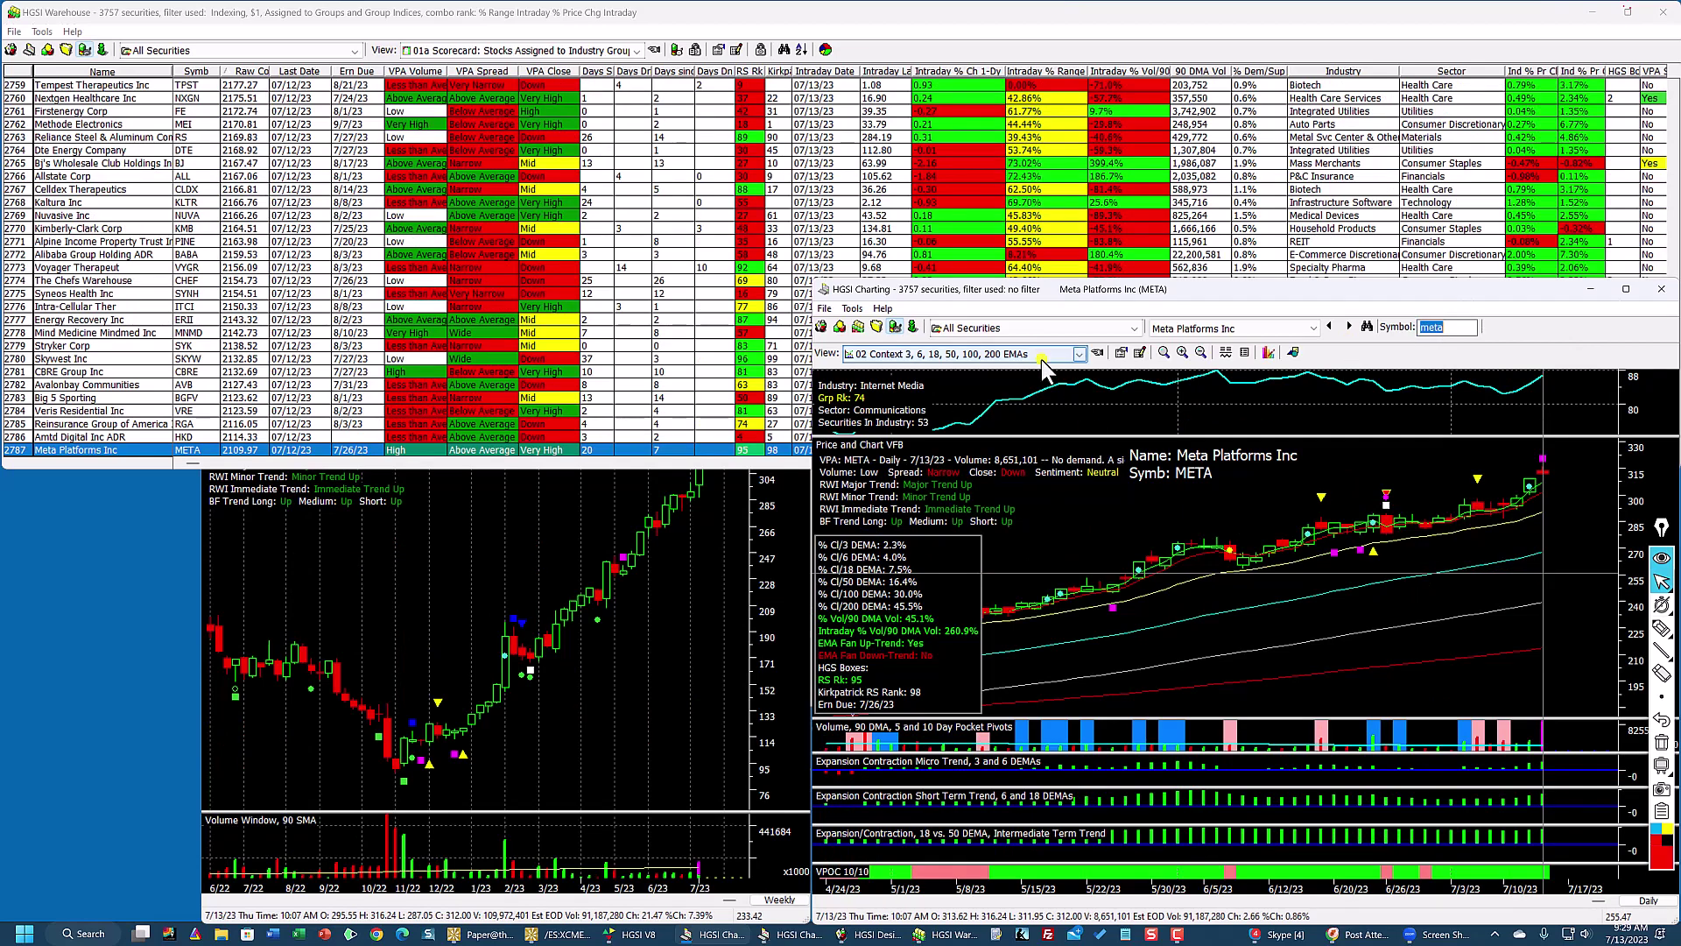
drag(1075, 300, 378, 143)
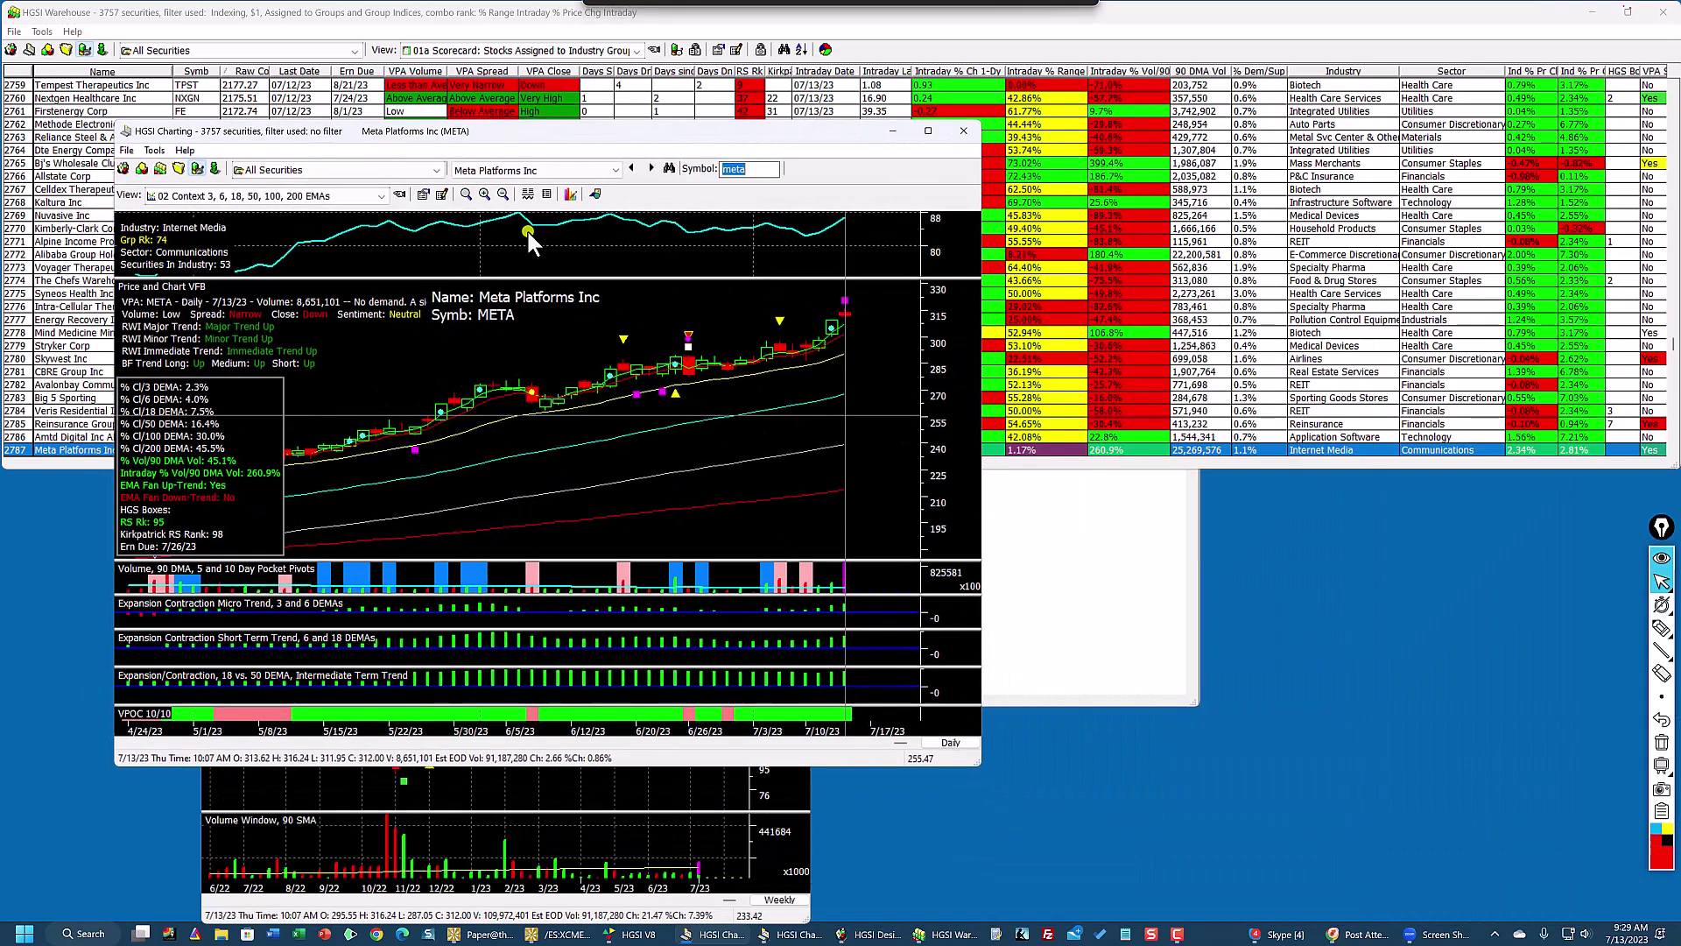
drag(964, 760, 1494, 908)
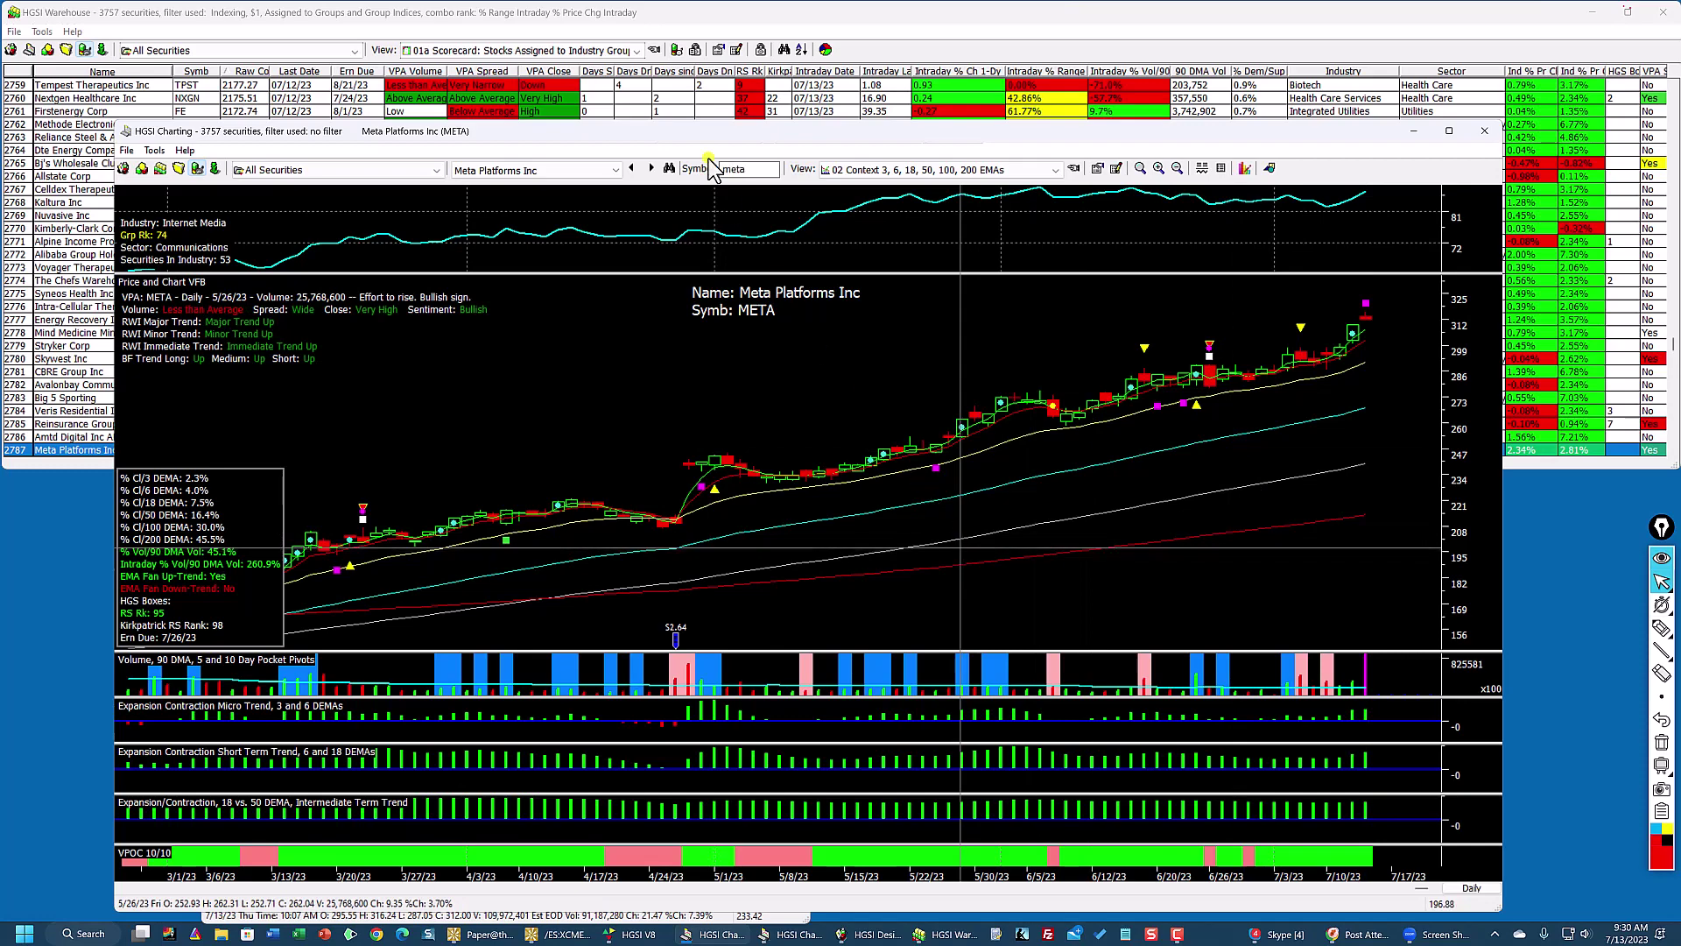
drag(579, 129, 656, 137)
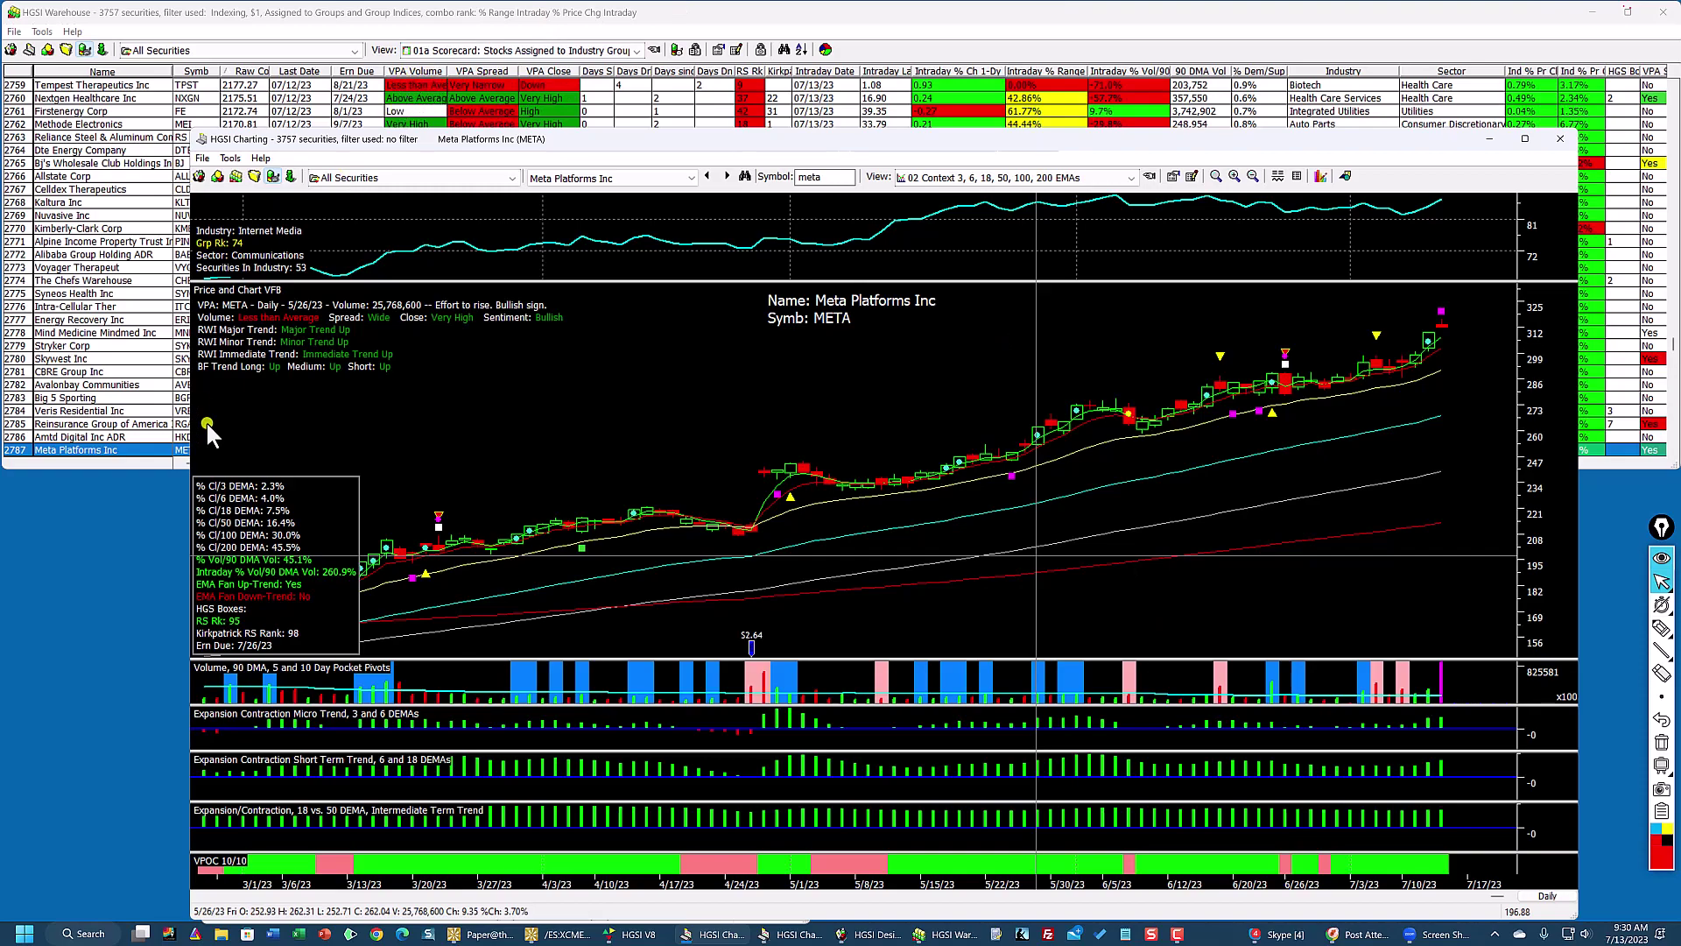
Step: Bring the Meta Platforms row forward in the scorecard and shorten the list window to about nine rows
click(120, 451)
scroll(655, 330, down, 8)
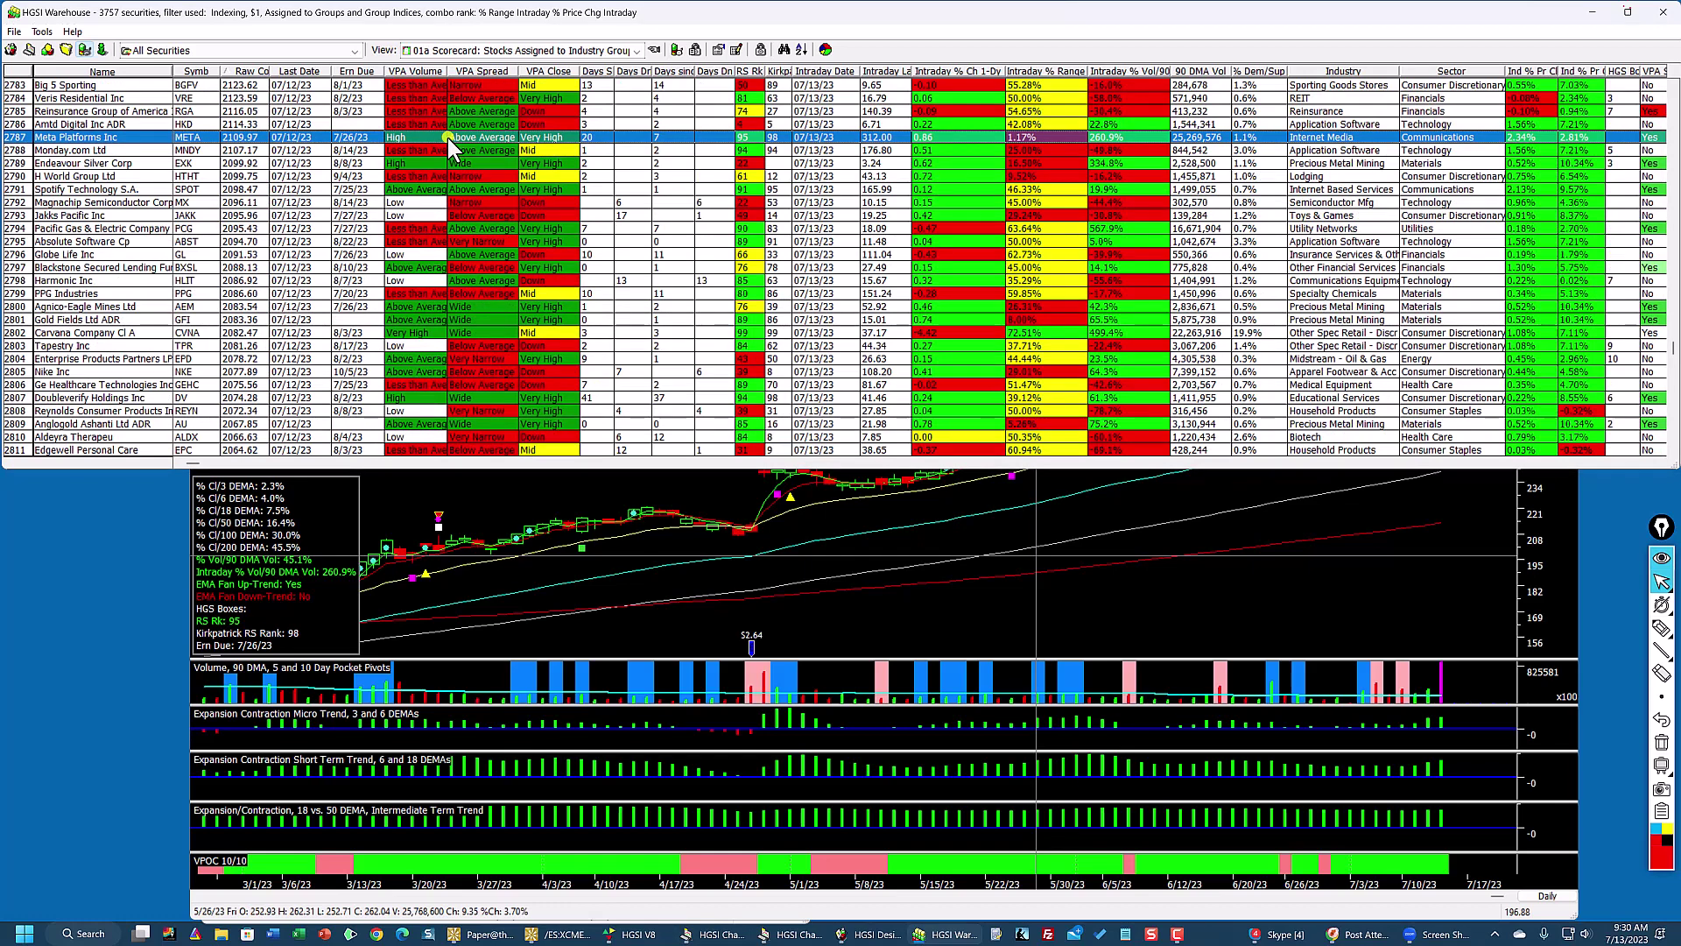
click(426, 465)
drag(429, 471, 473, 210)
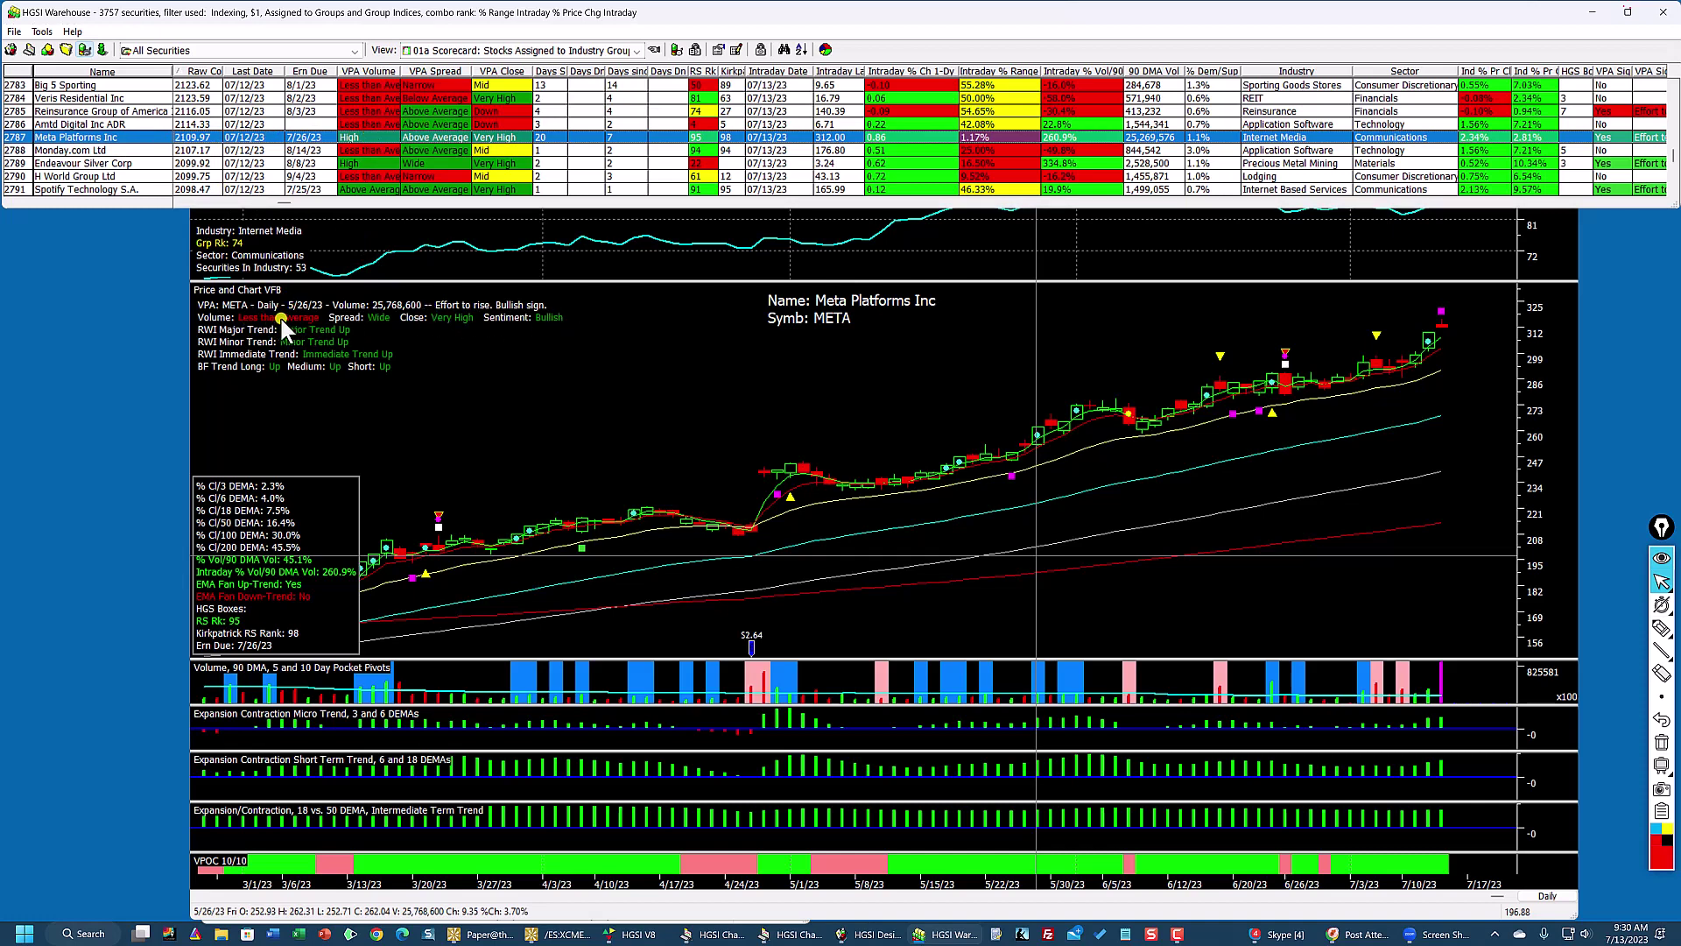
Step: Examine Meta Platforms' daily bars at 7/13/23, 7/12/23 and 6/29/23, positioning the chart so its scorecard row stays uncovered
click(1444, 321)
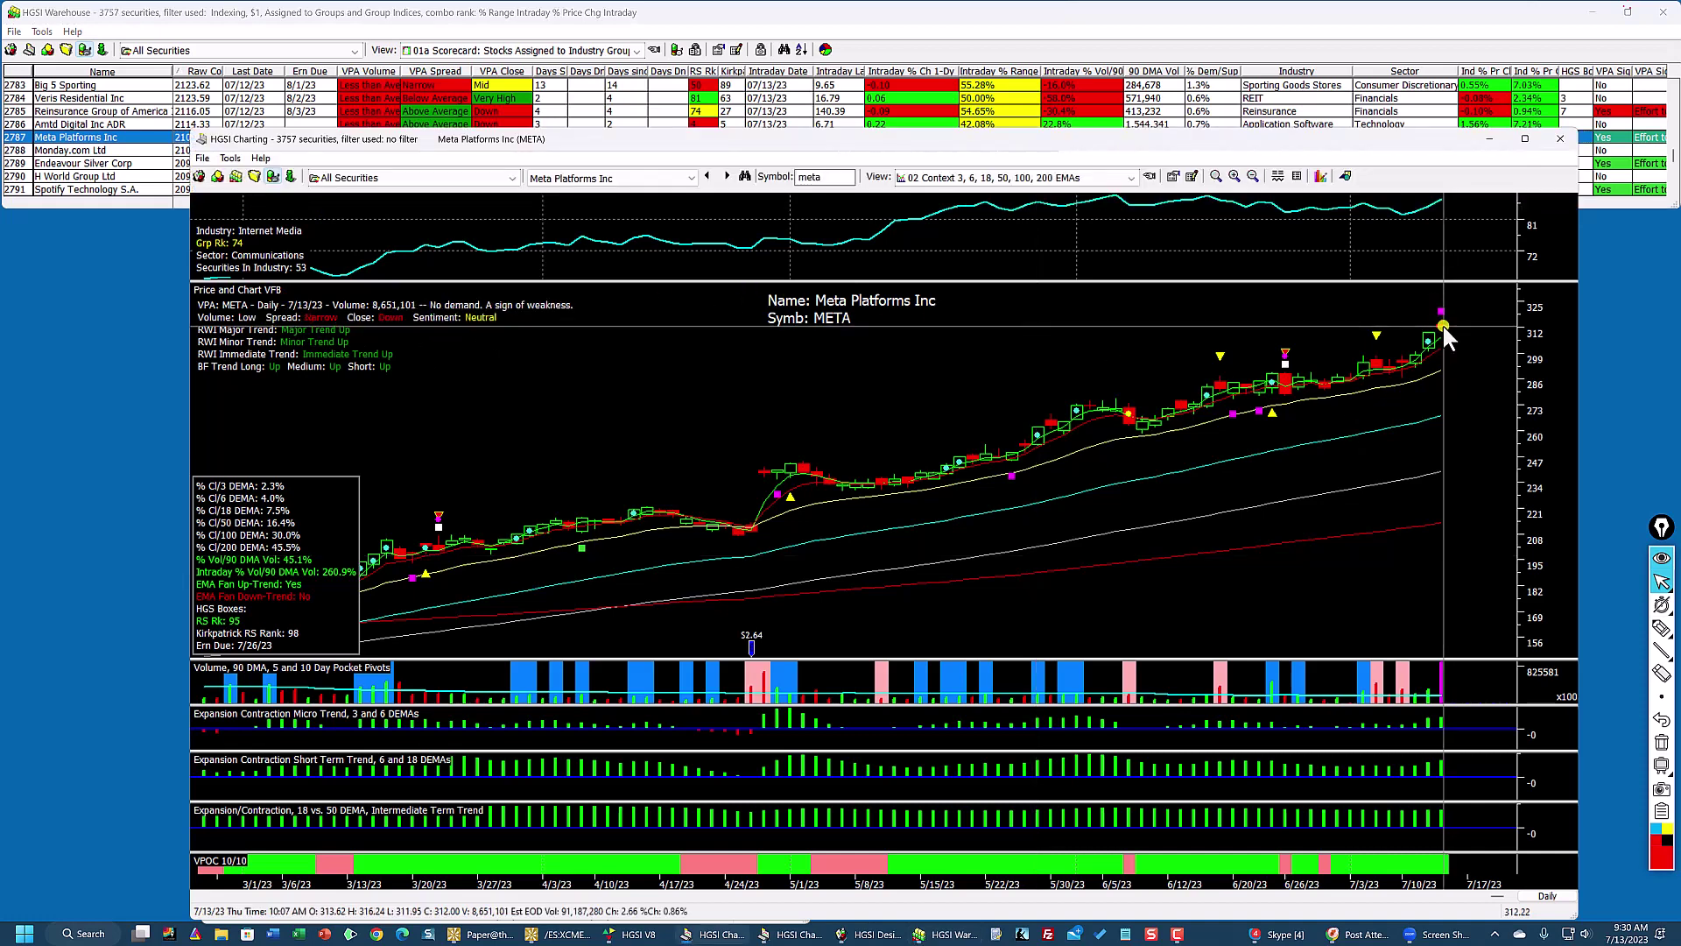
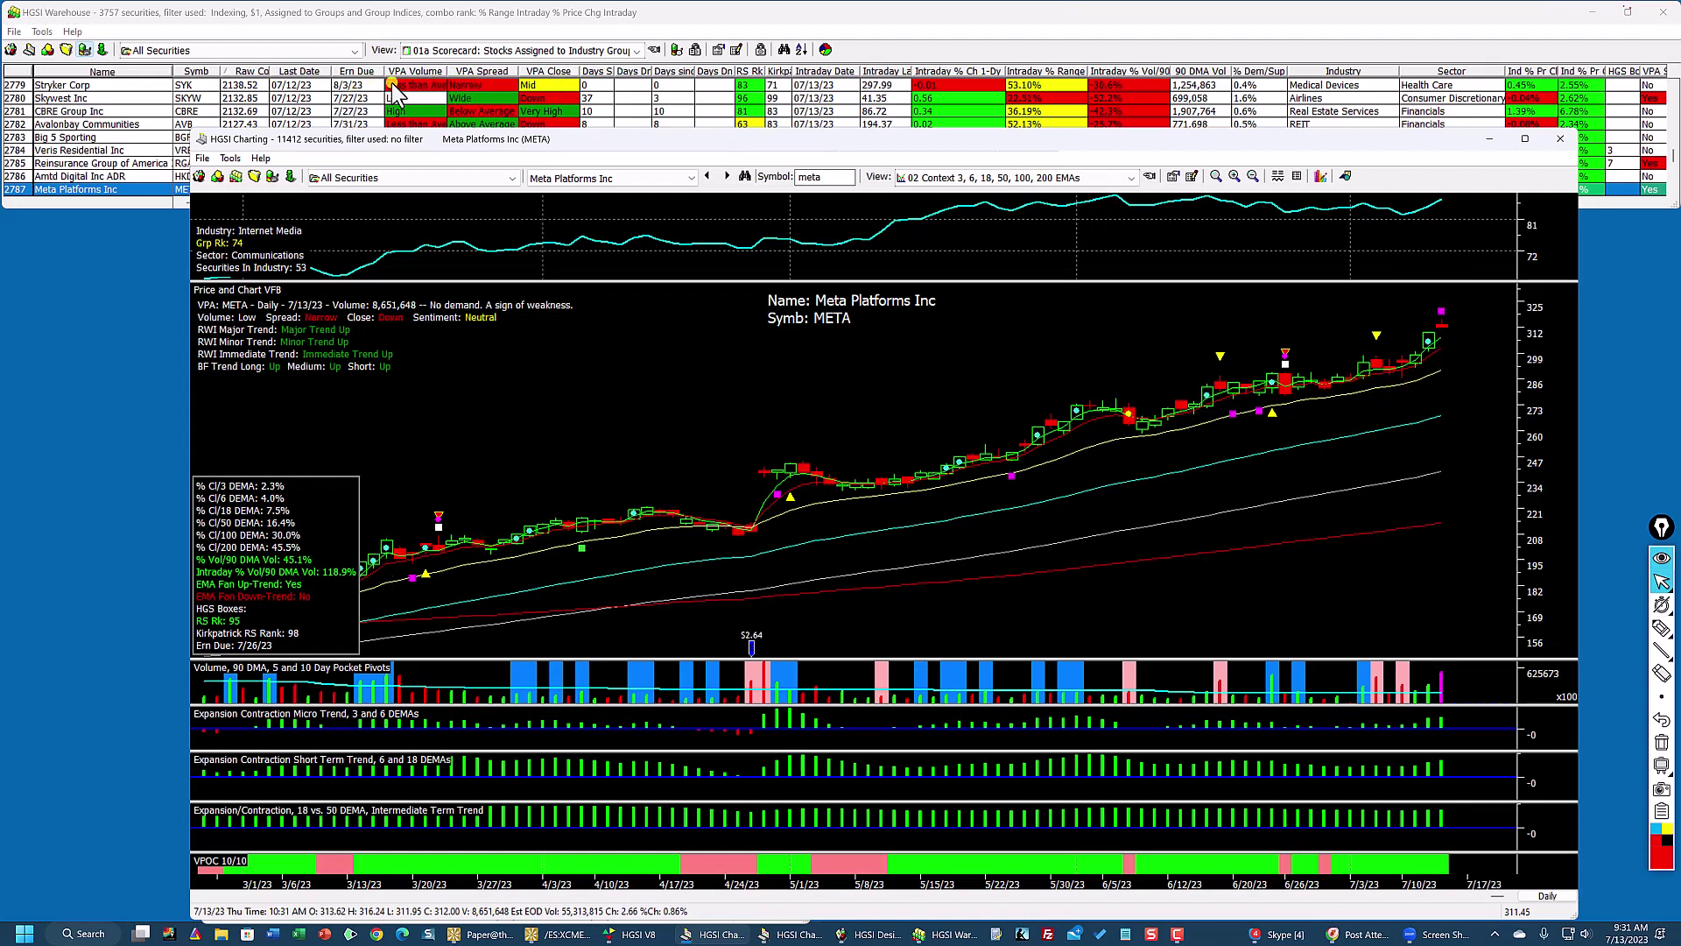
click(1423, 341)
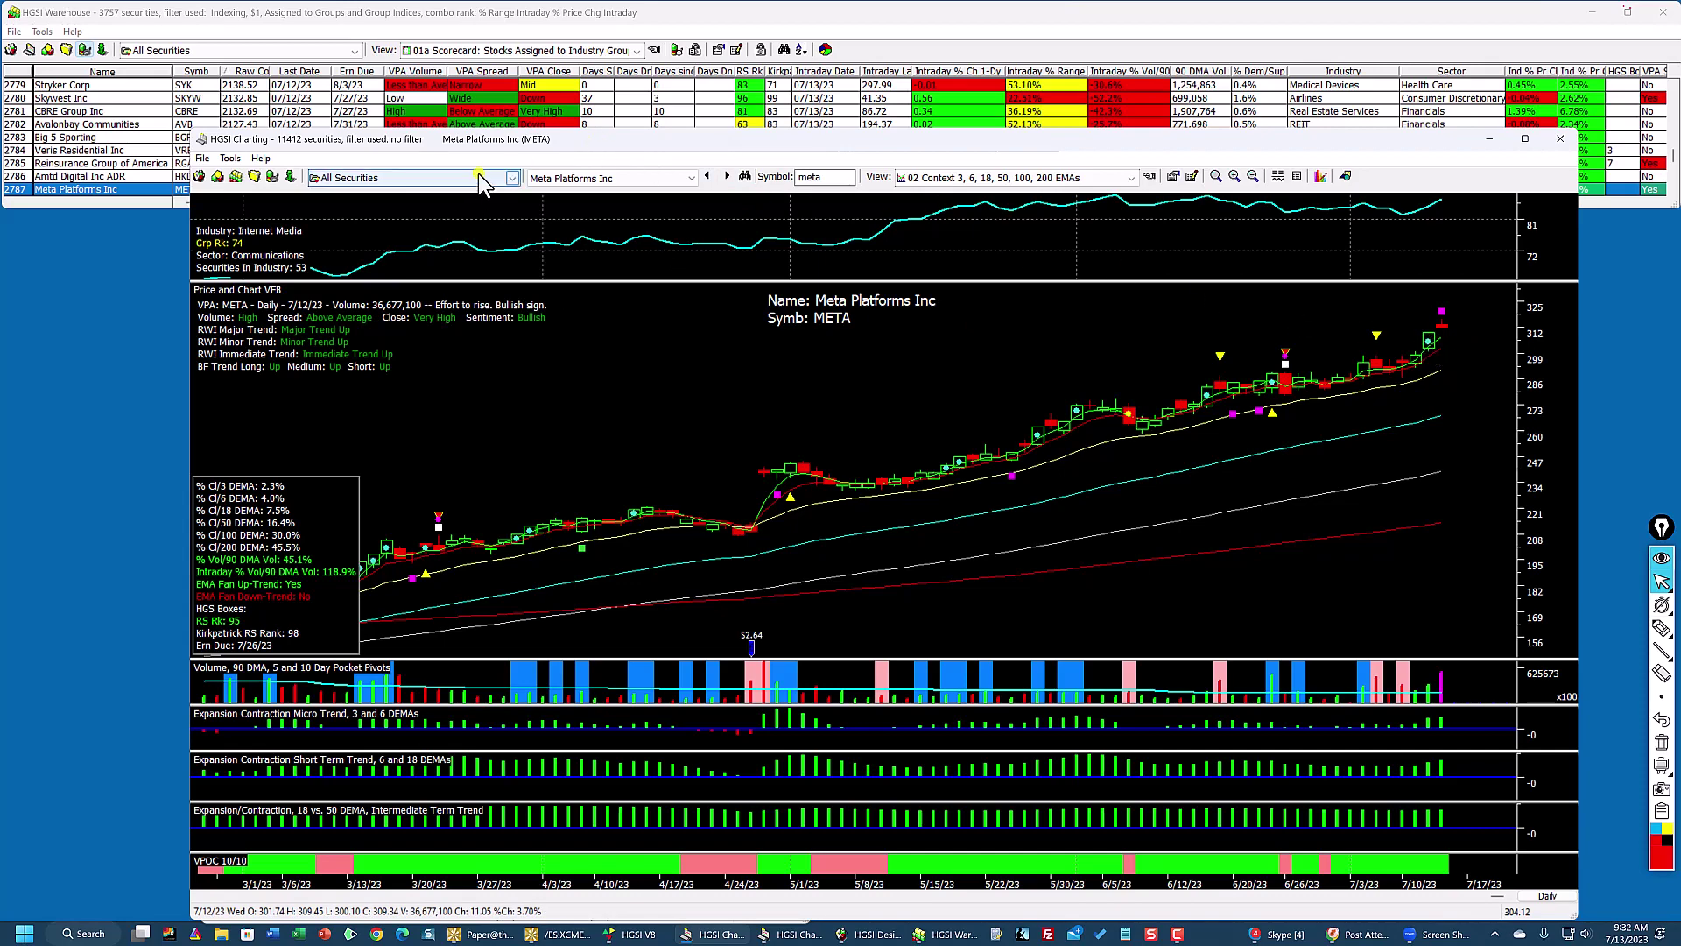
drag(520, 145, 508, 216)
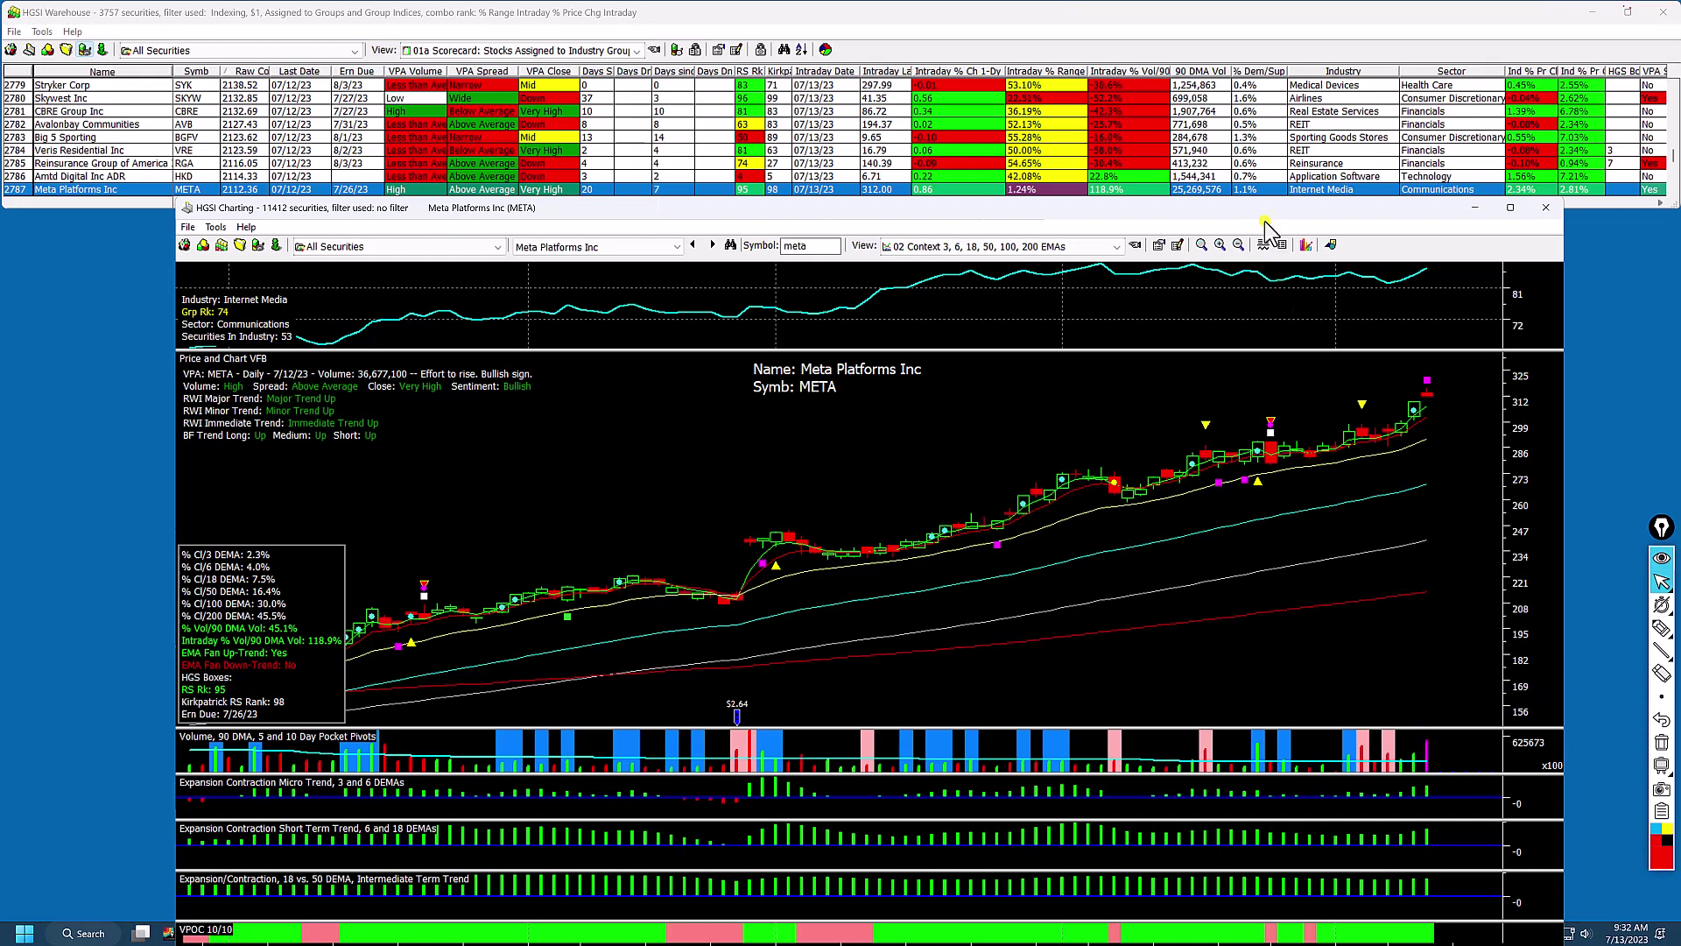
drag(1247, 207, 1240, 118)
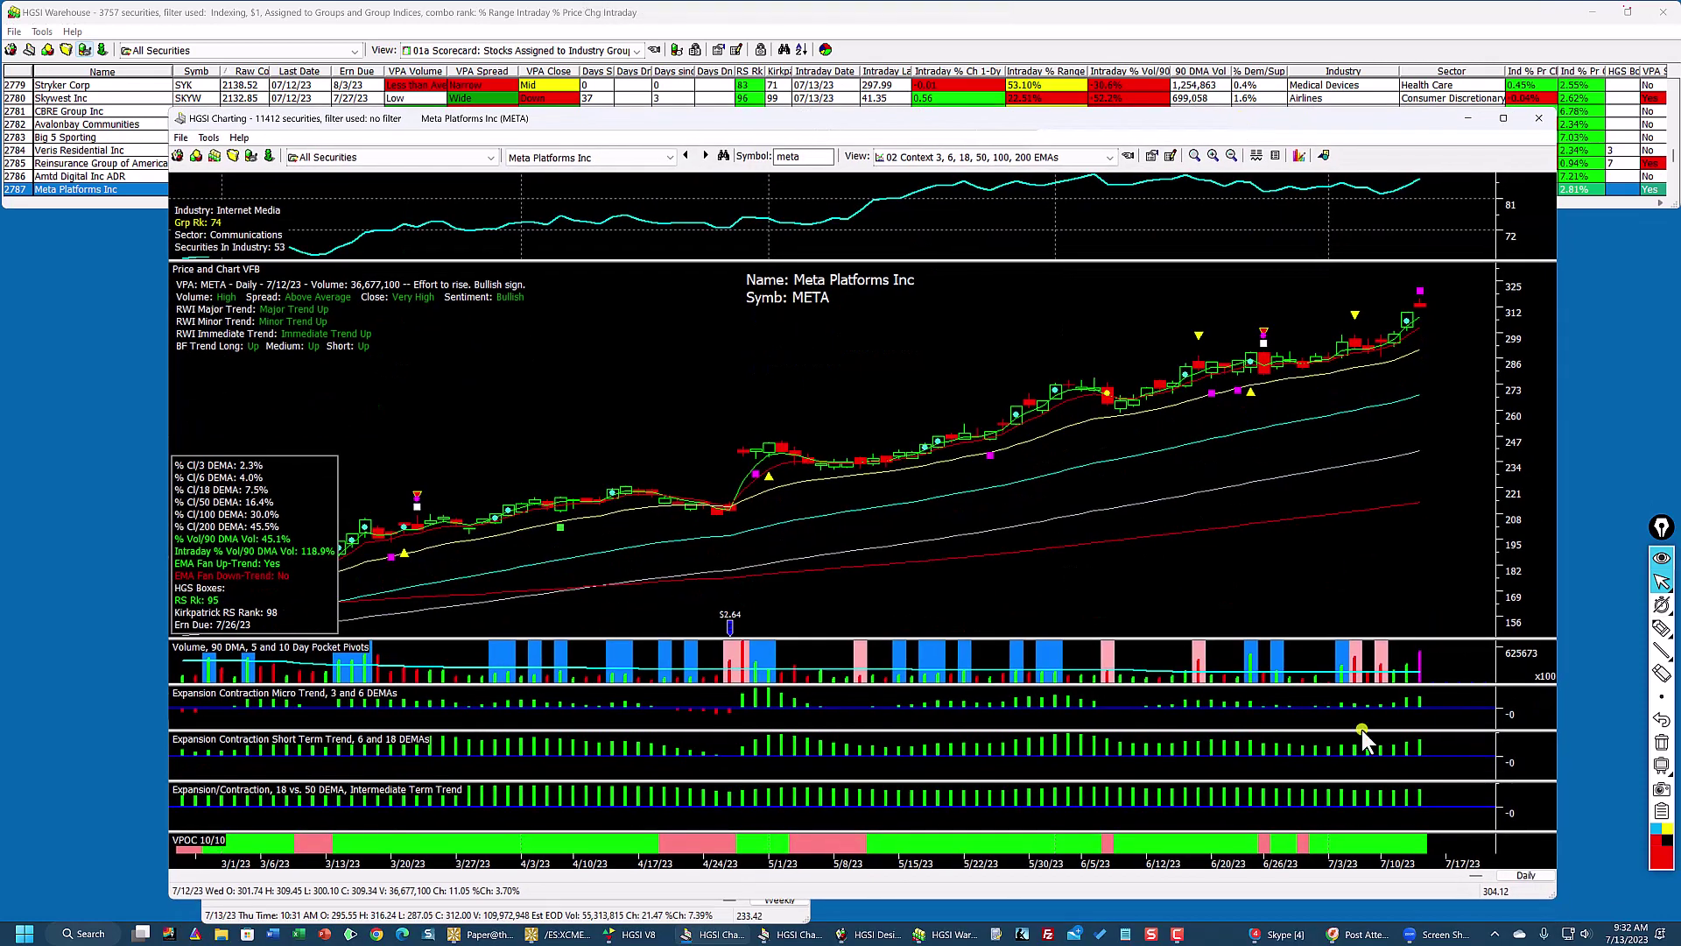
click(1300, 848)
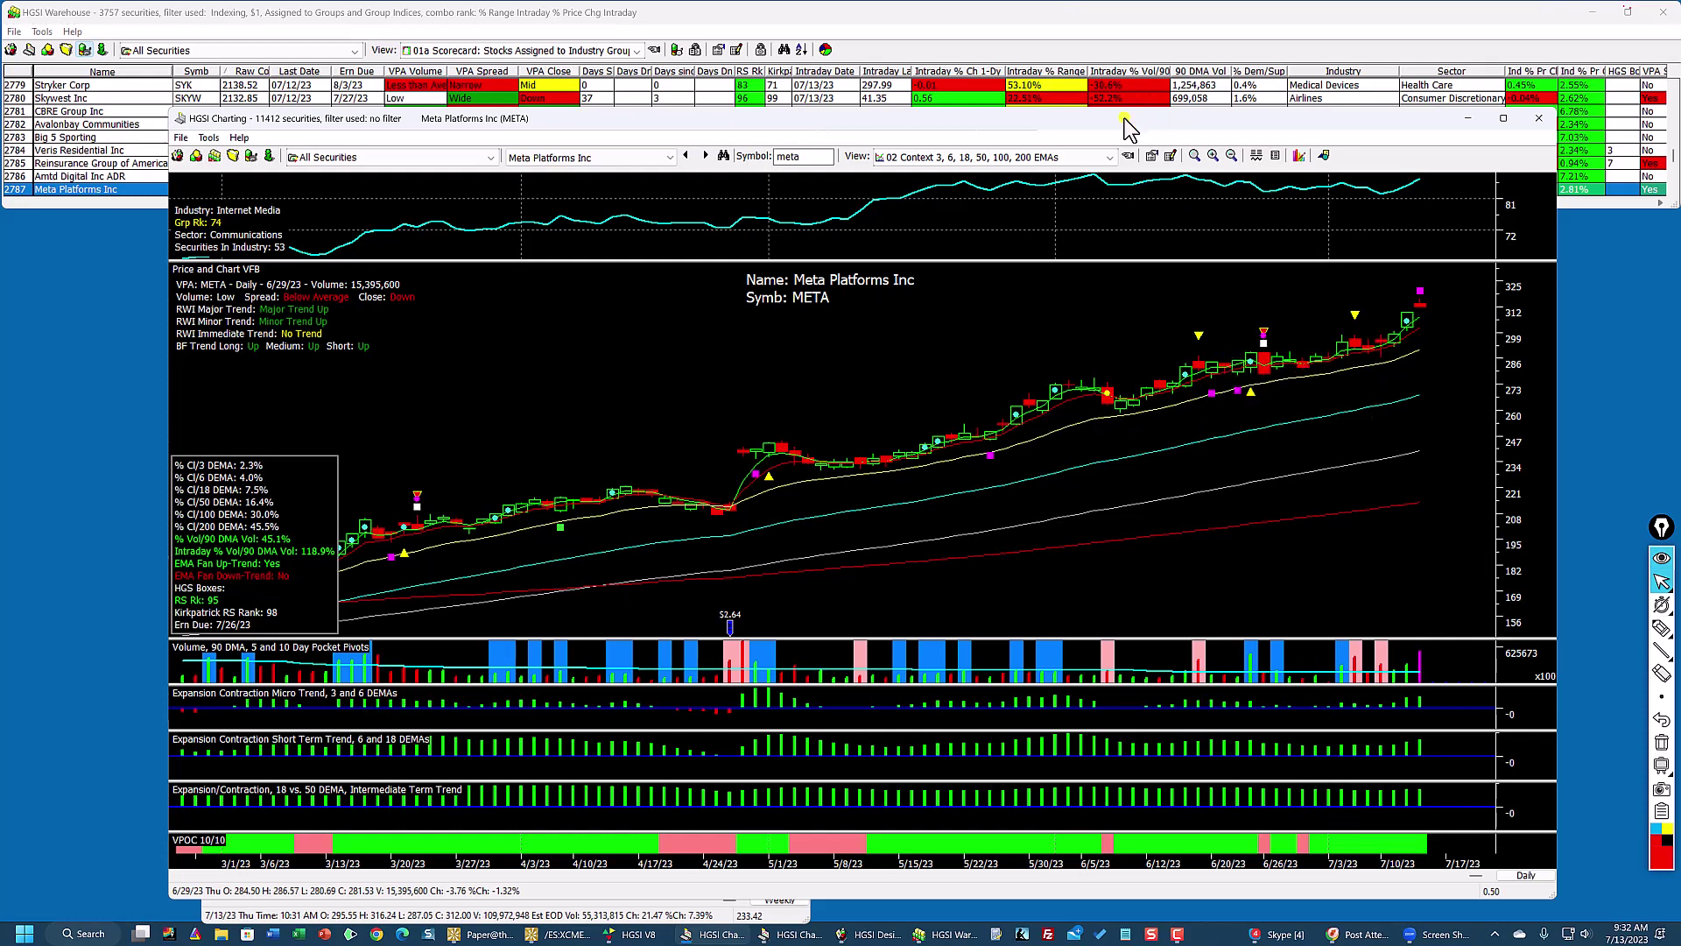
drag(1124, 118, 1121, 210)
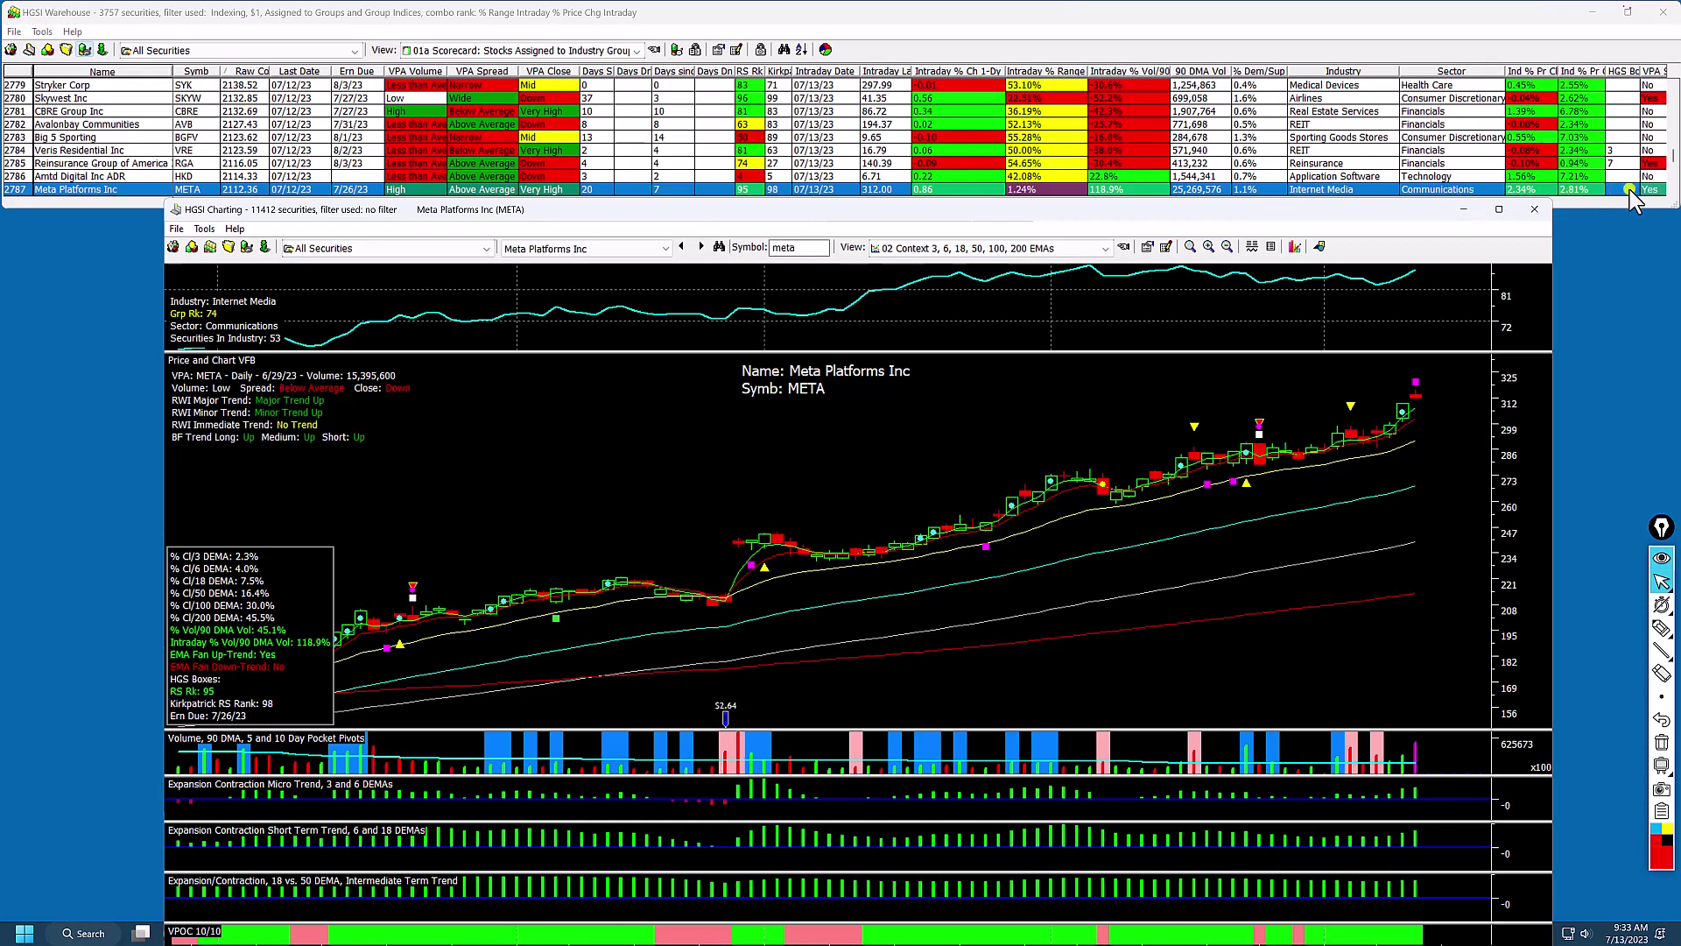
Step: Bring the scorecard's VPA signal columns into view and apply the 01c Daily, Industry, RS to SPX, Intraday Statistics view to Meta's daily chart
click(1659, 202)
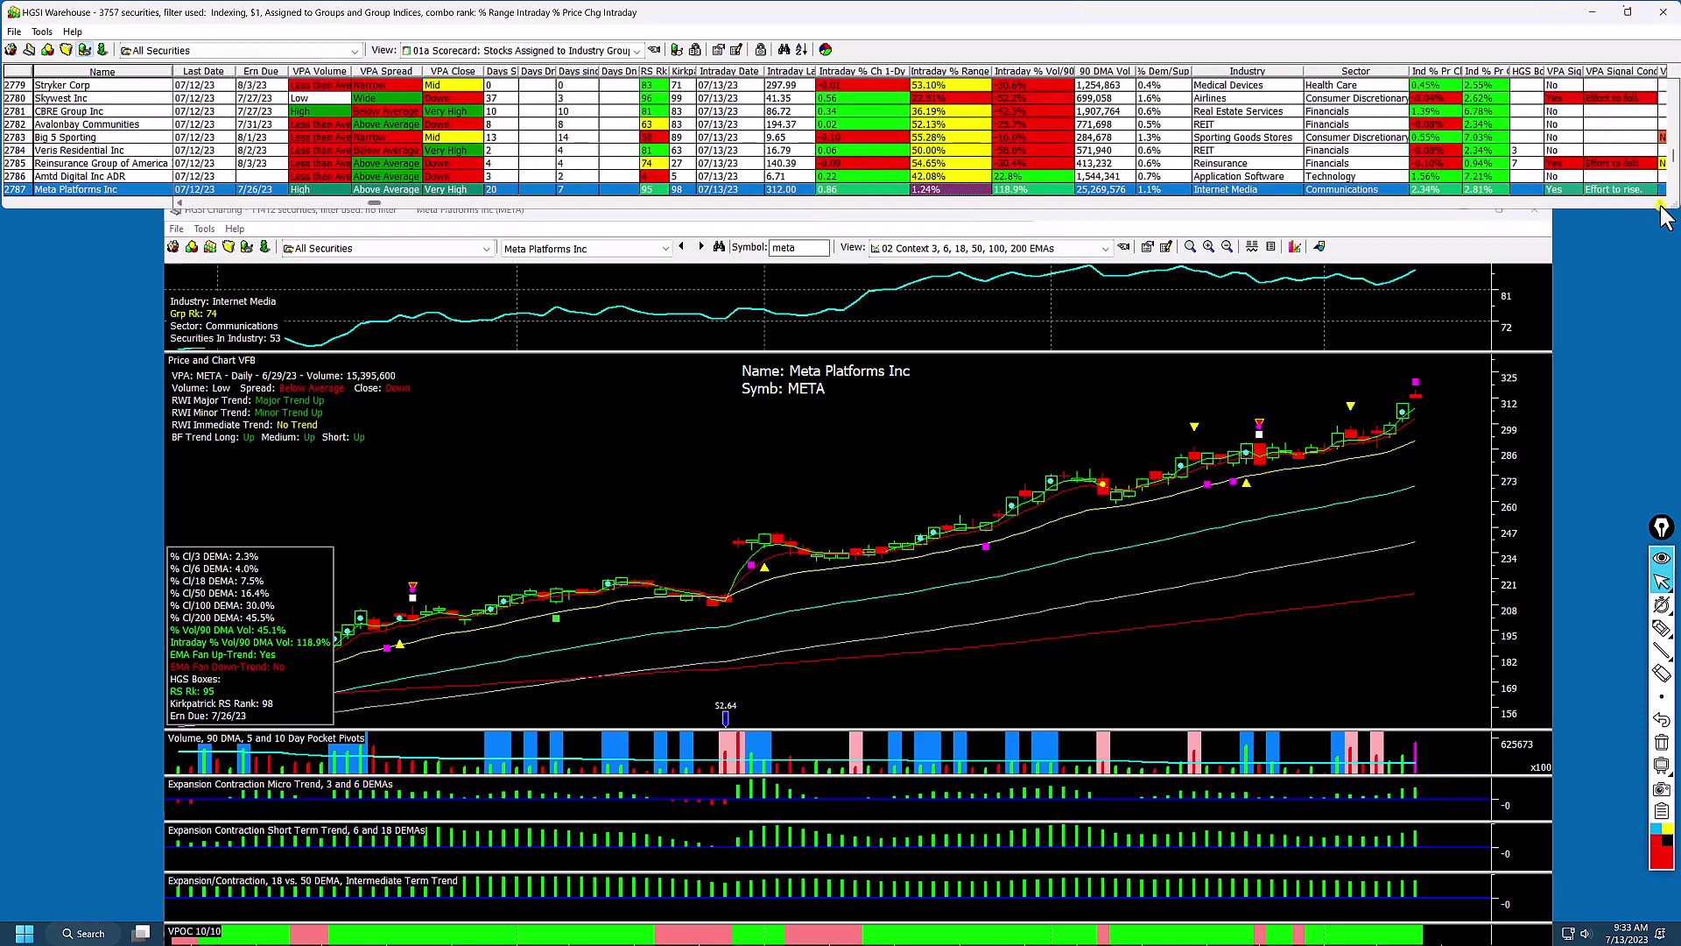
click(1661, 205)
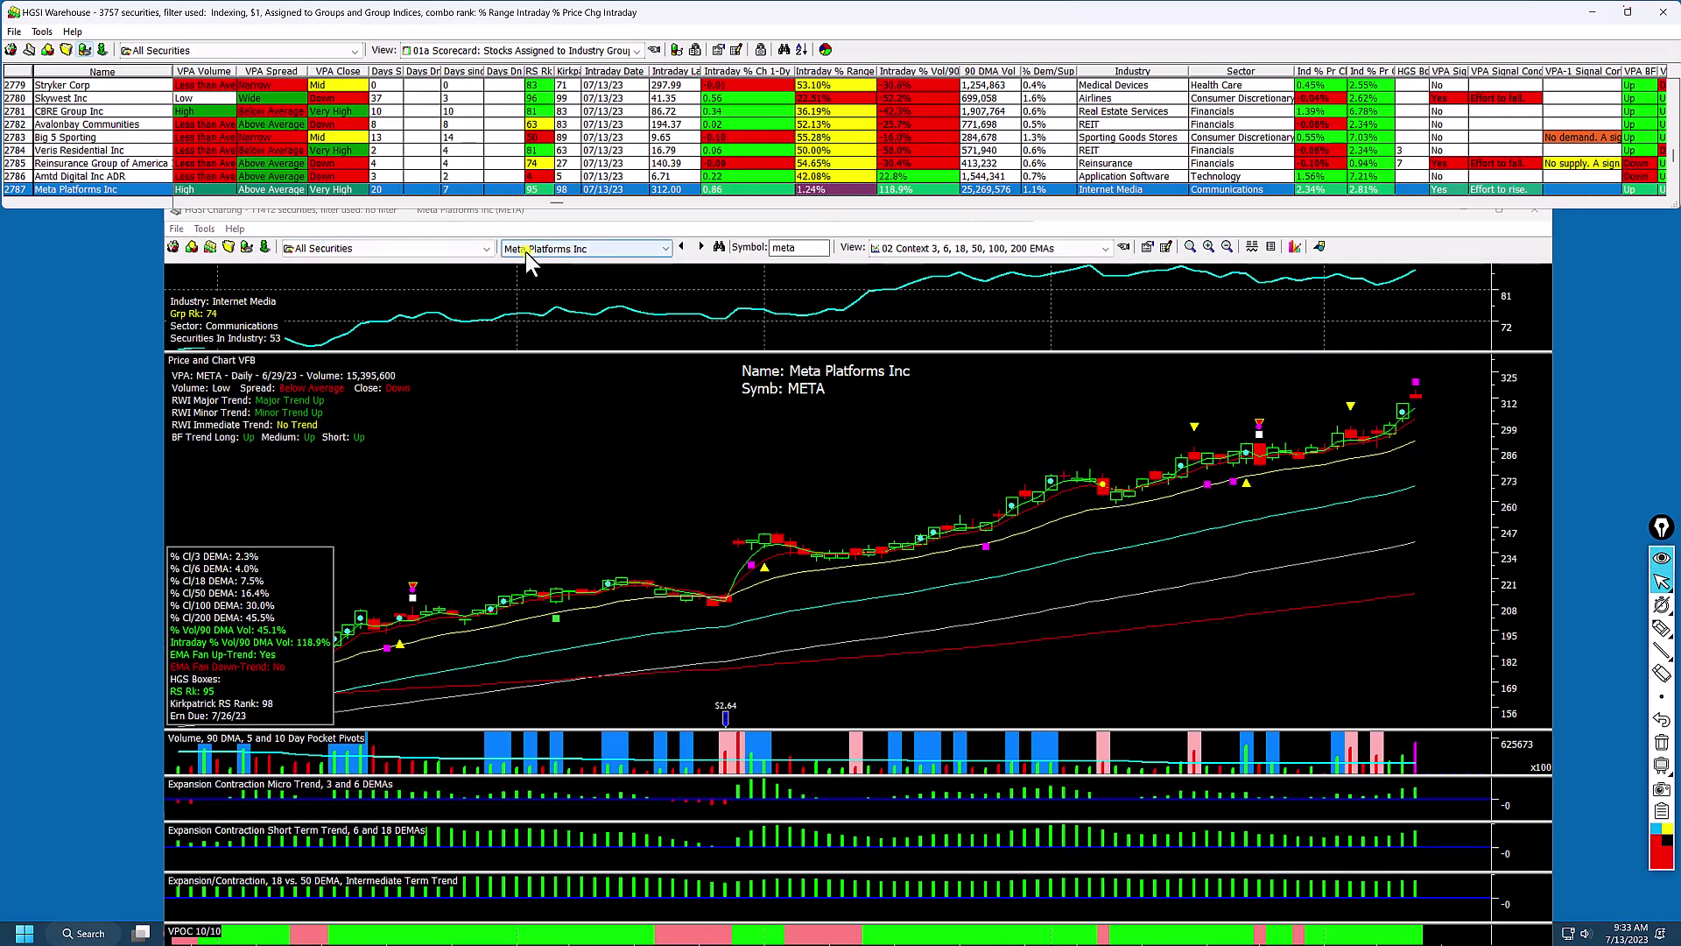
click(930, 248)
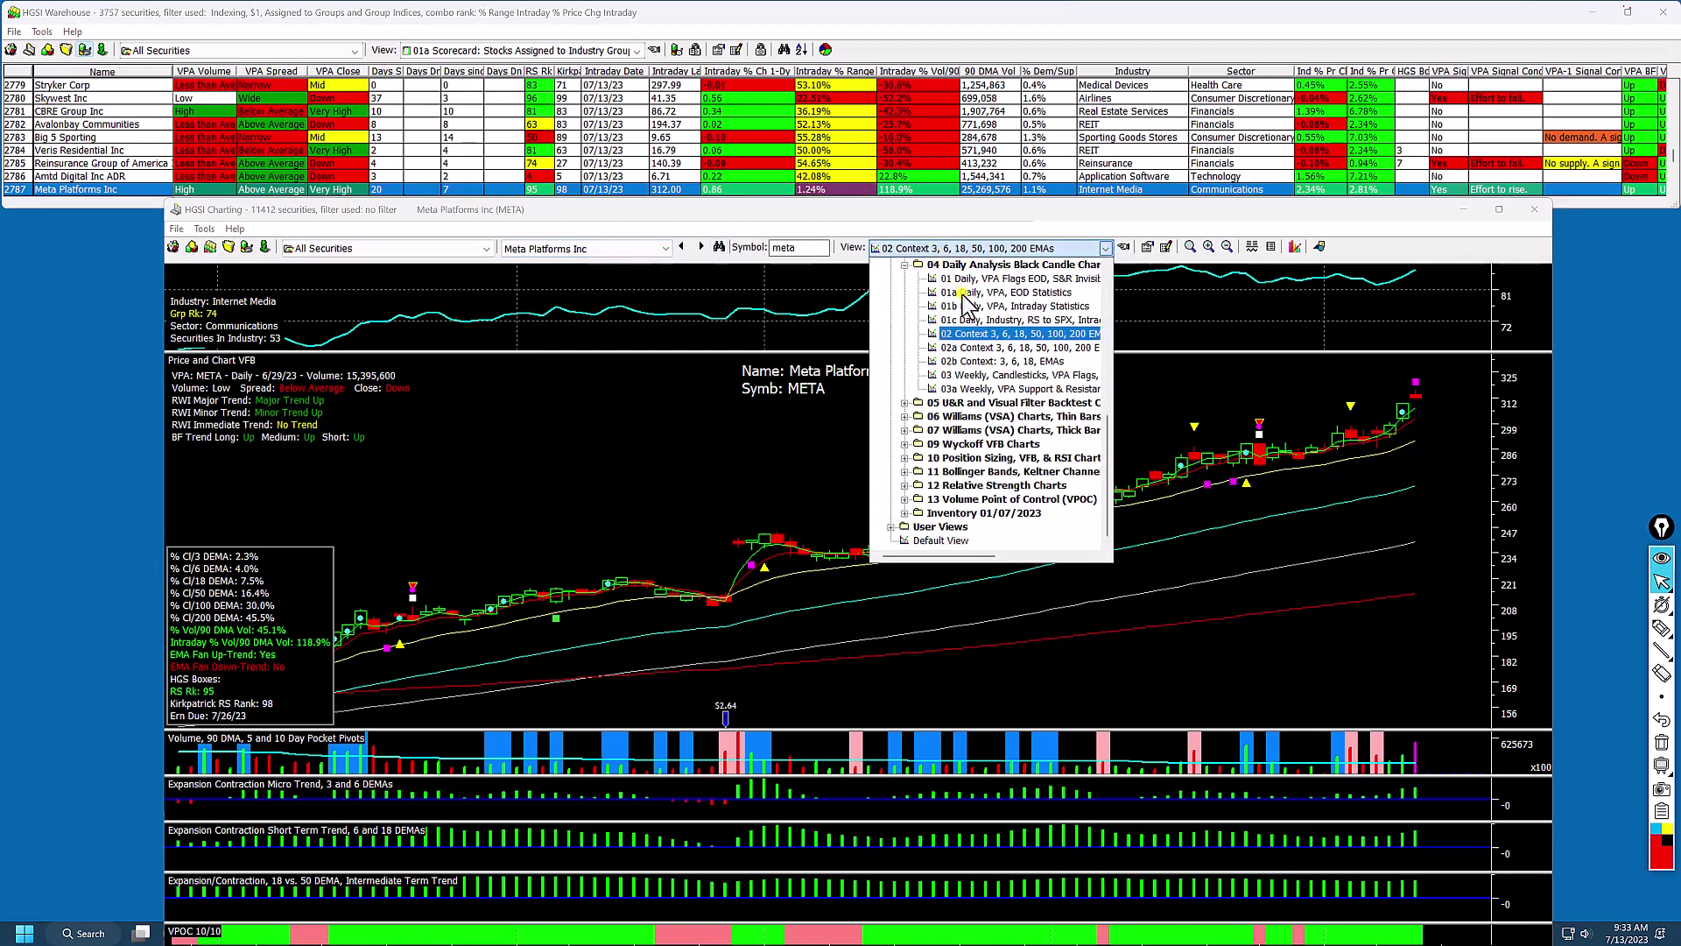
click(960, 319)
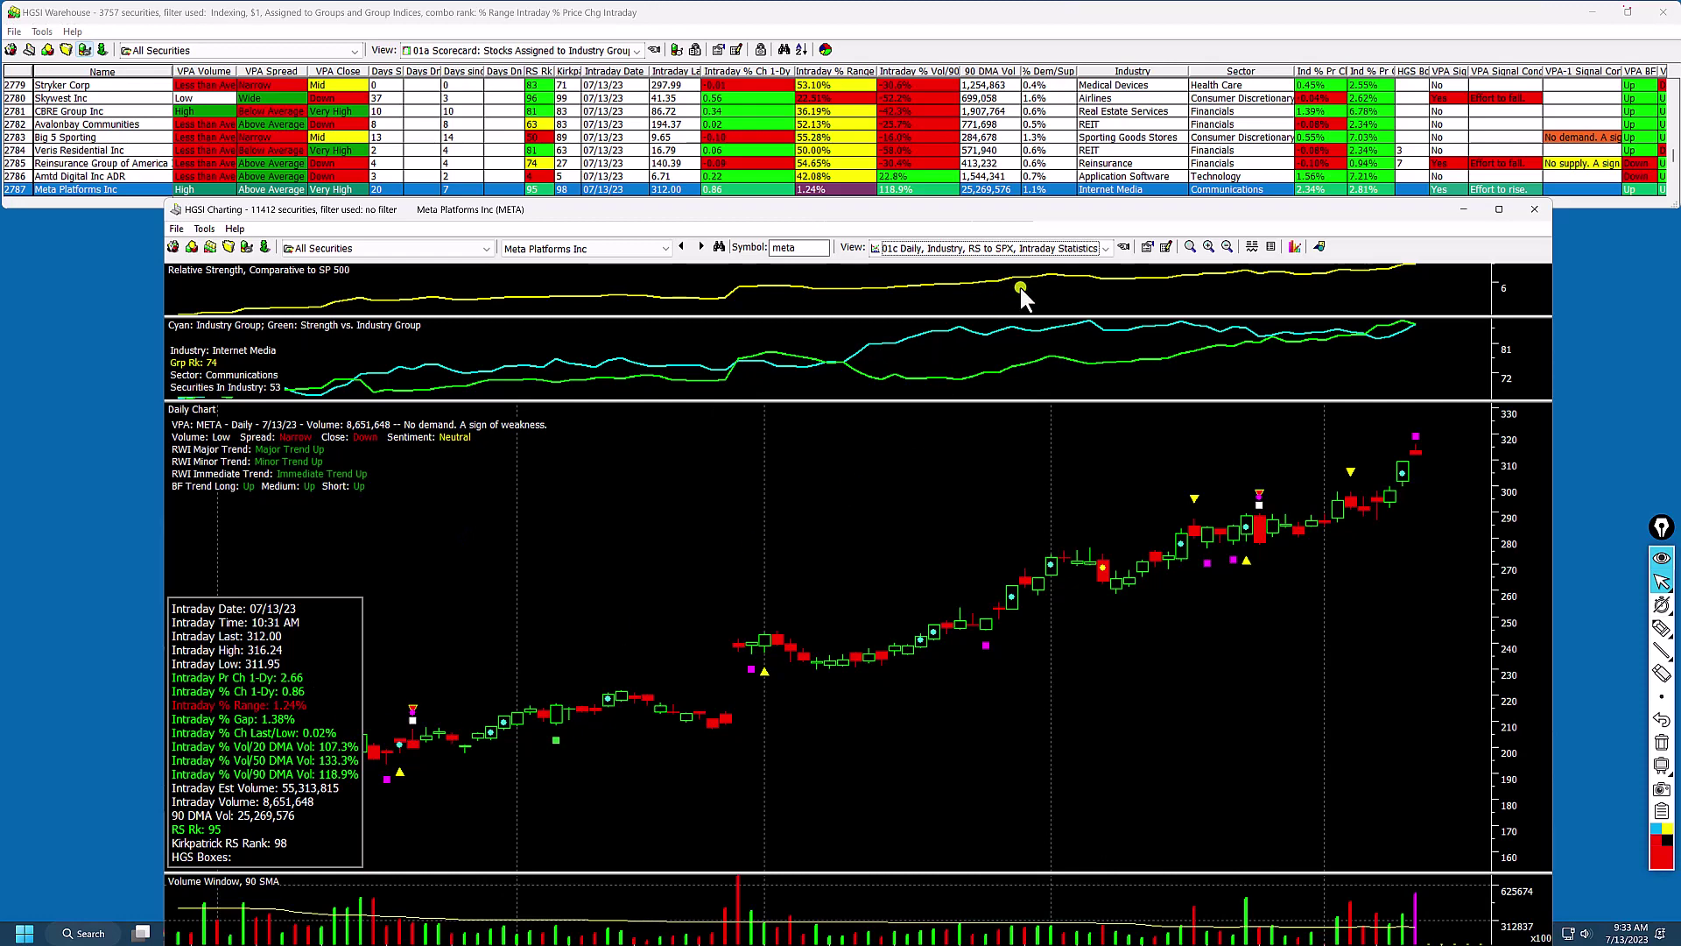
Step: Enlarge the Relative Strength pane to examine Meta's line against the SP 500, and restore the original pane heights
drag(1138, 315, 1145, 379)
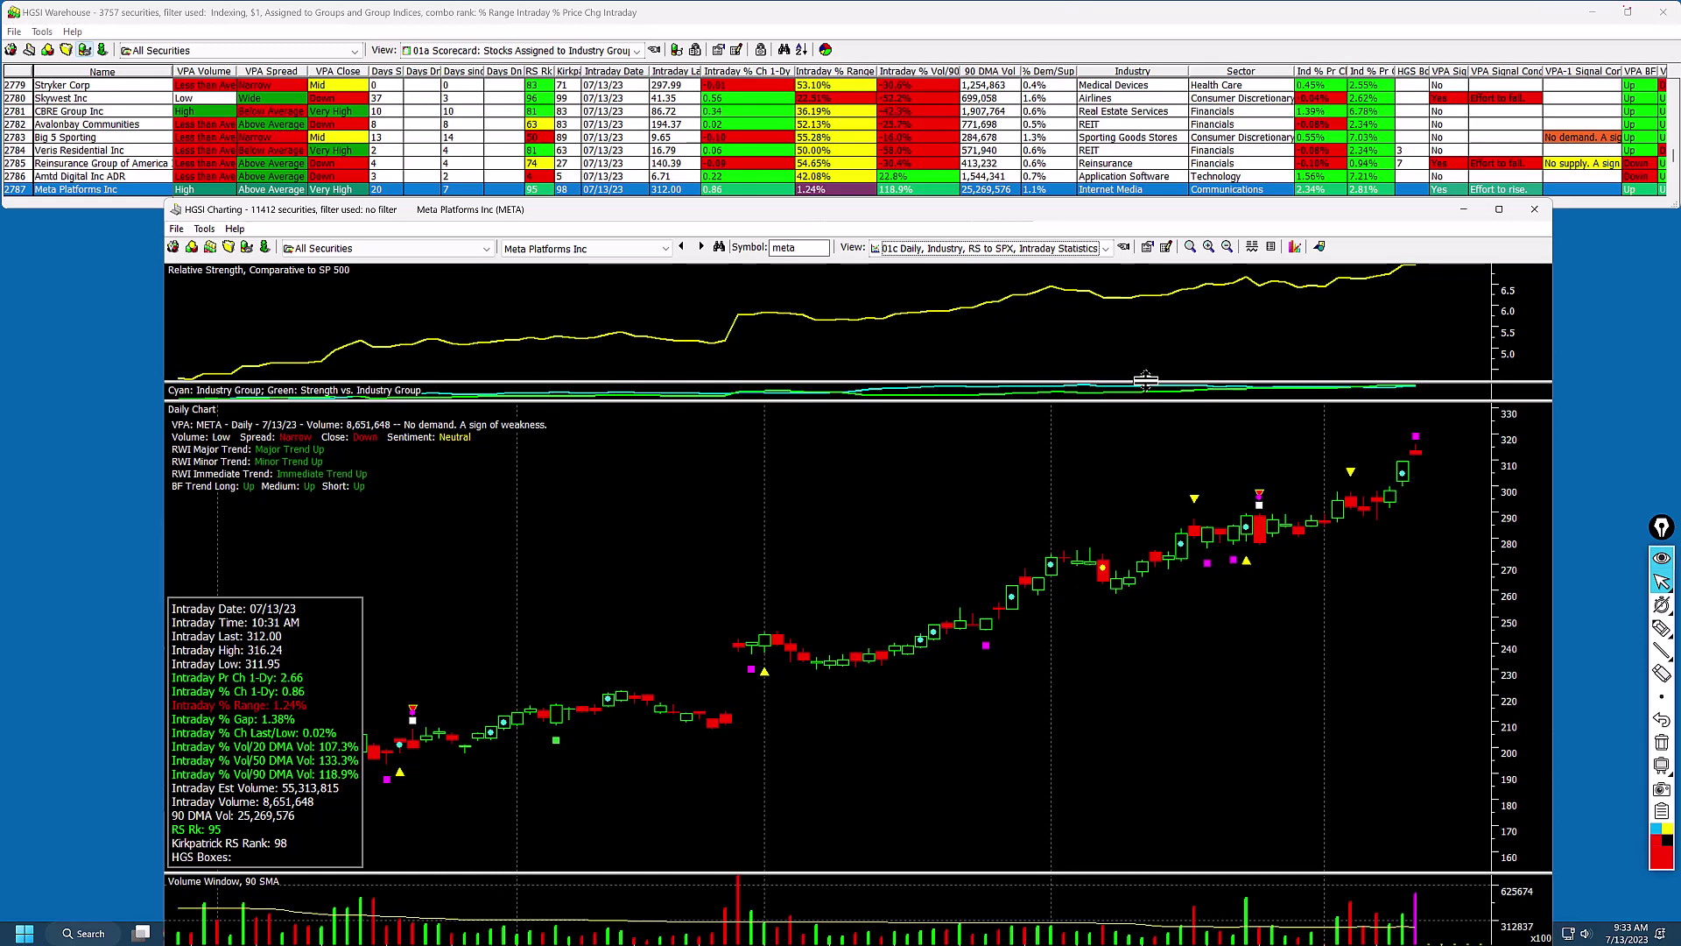
drag(1145, 378, 1112, 361)
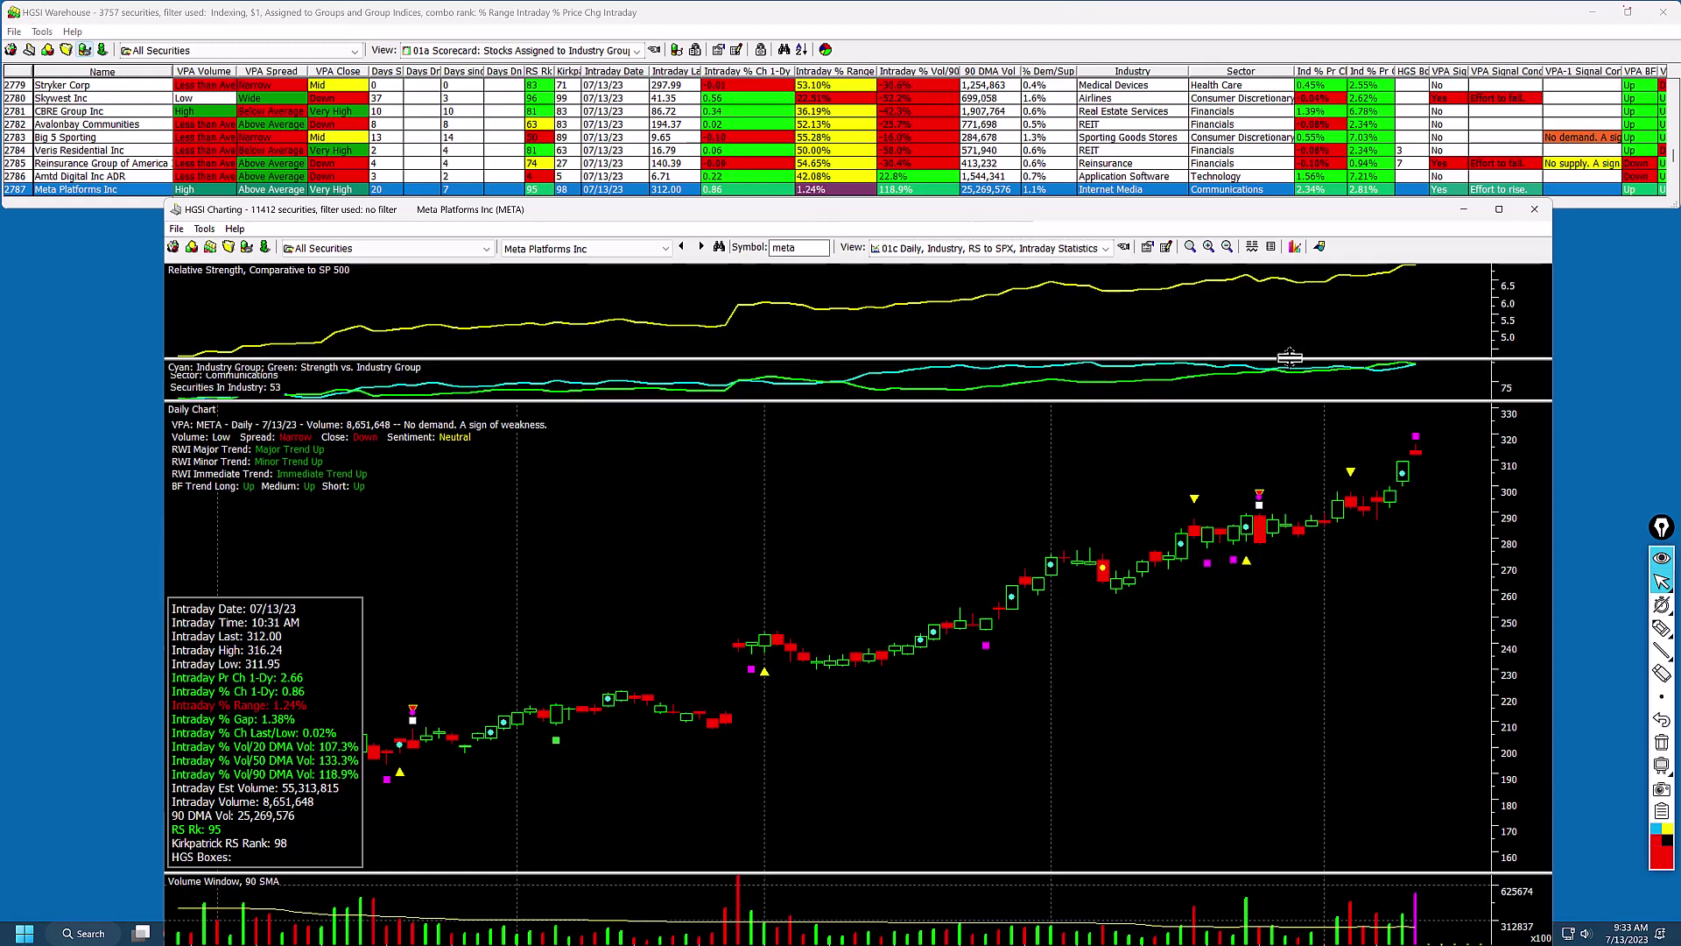
drag(1294, 351, 1283, 317)
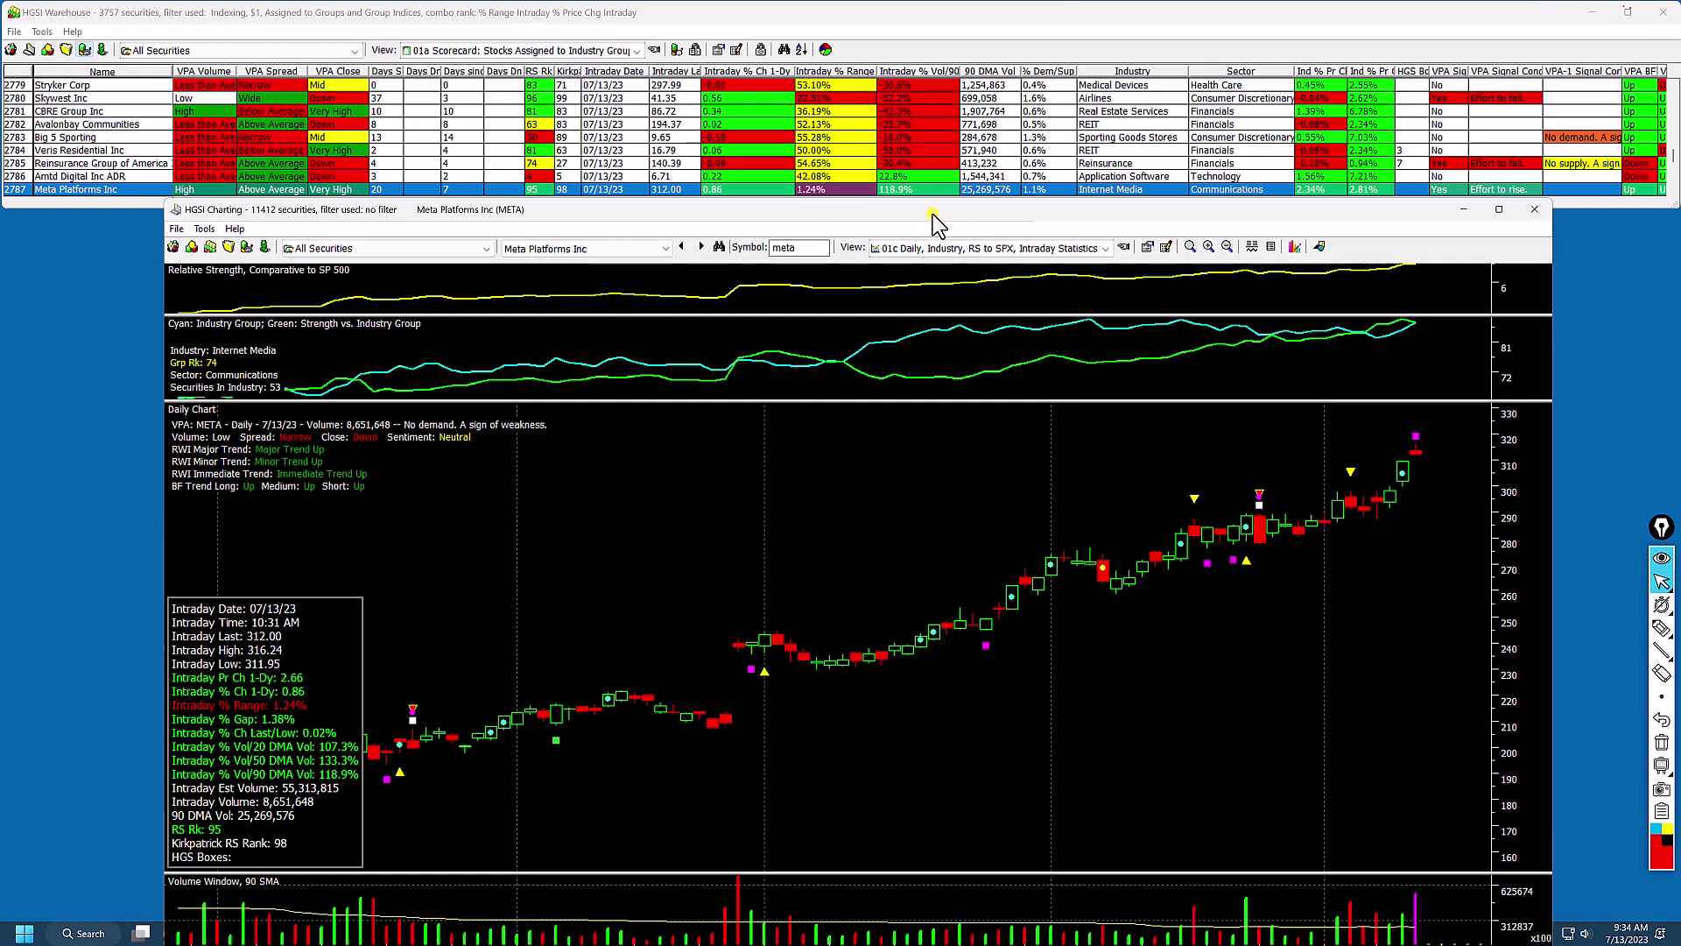
Step: Raise the daily chart window to expose its volume pane, and sort the scorecard by % Dem/Sup, highest first
drag(933, 211, 932, 132)
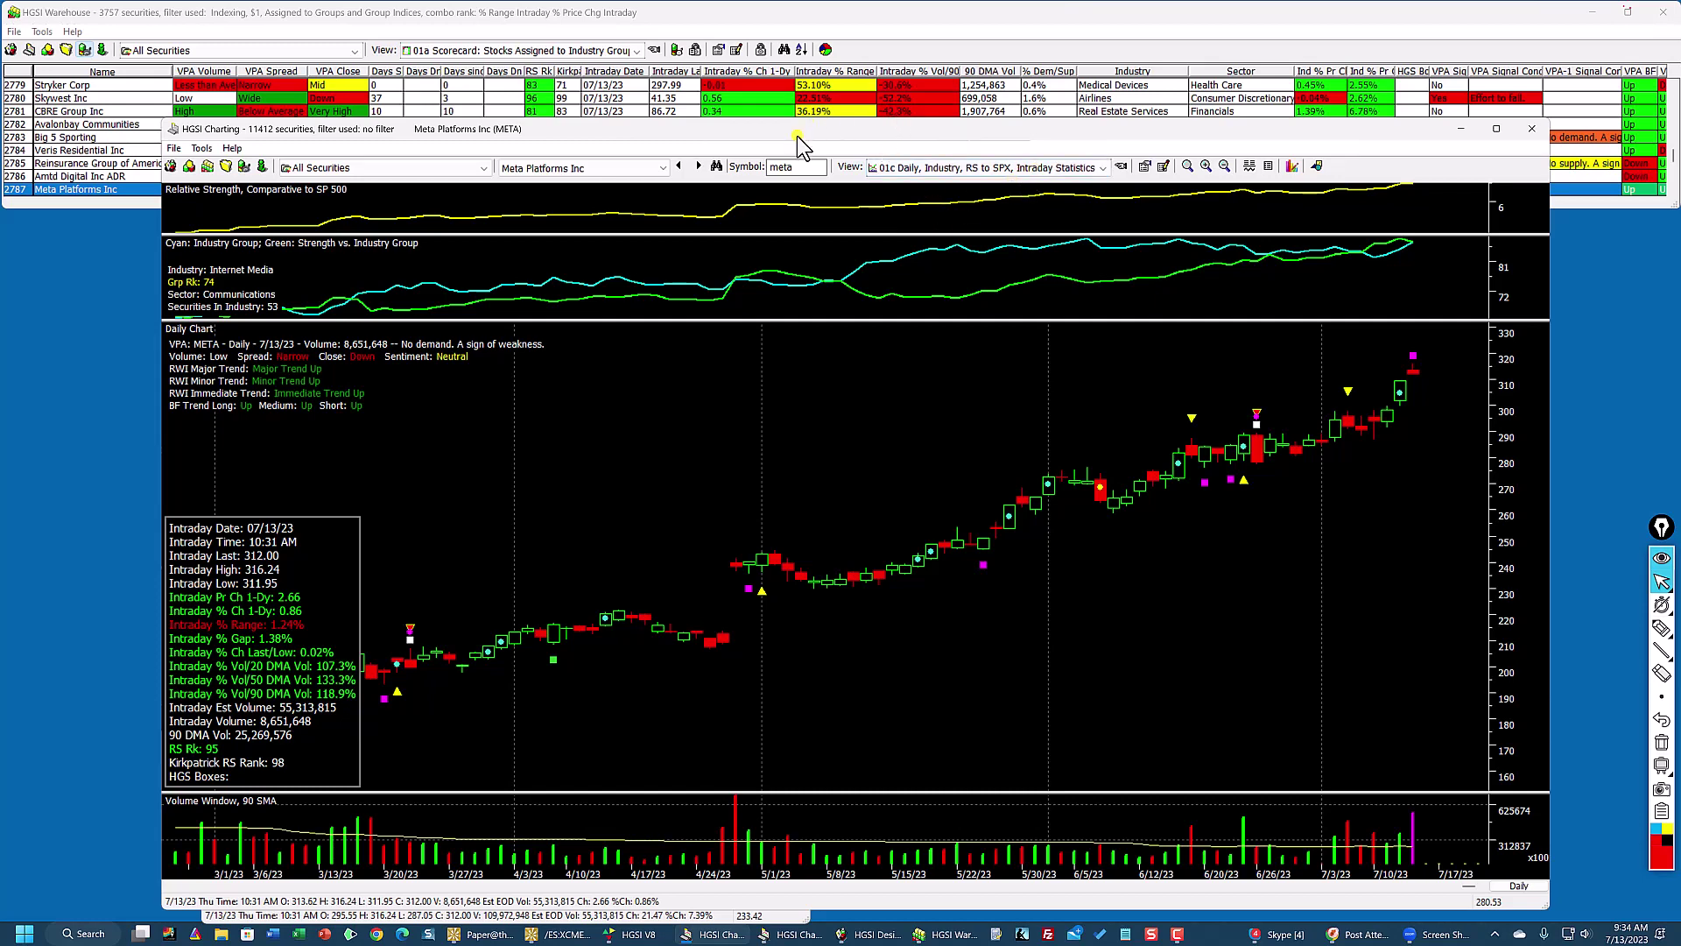
drag(797, 135, 800, 150)
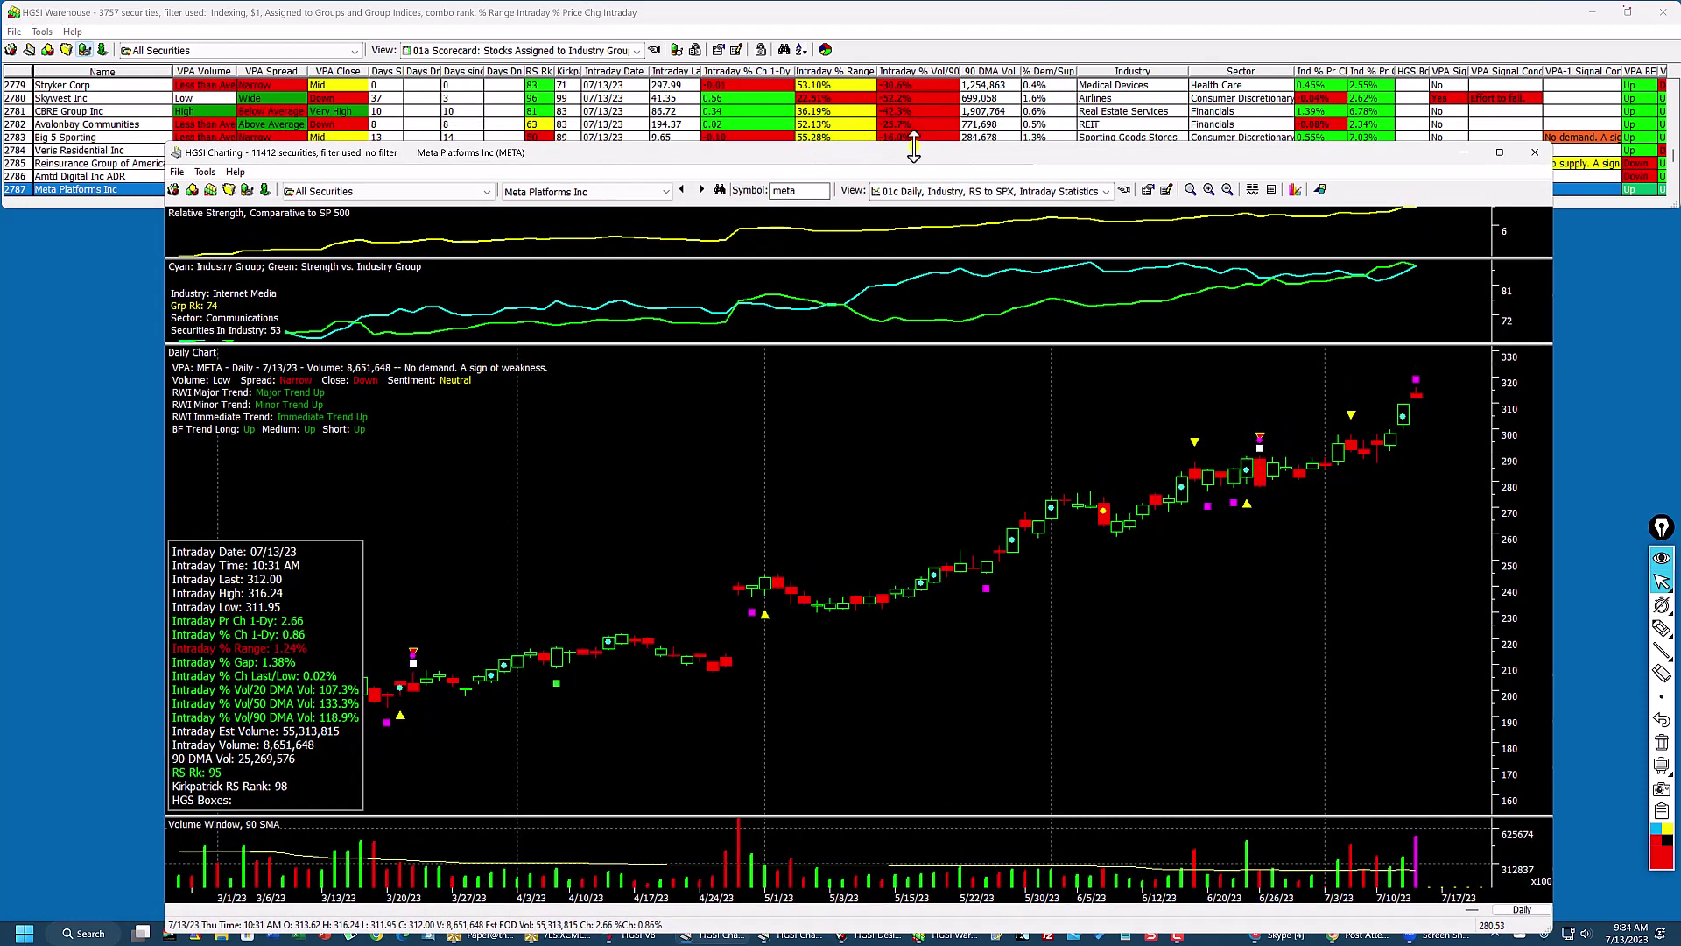
click(1115, 42)
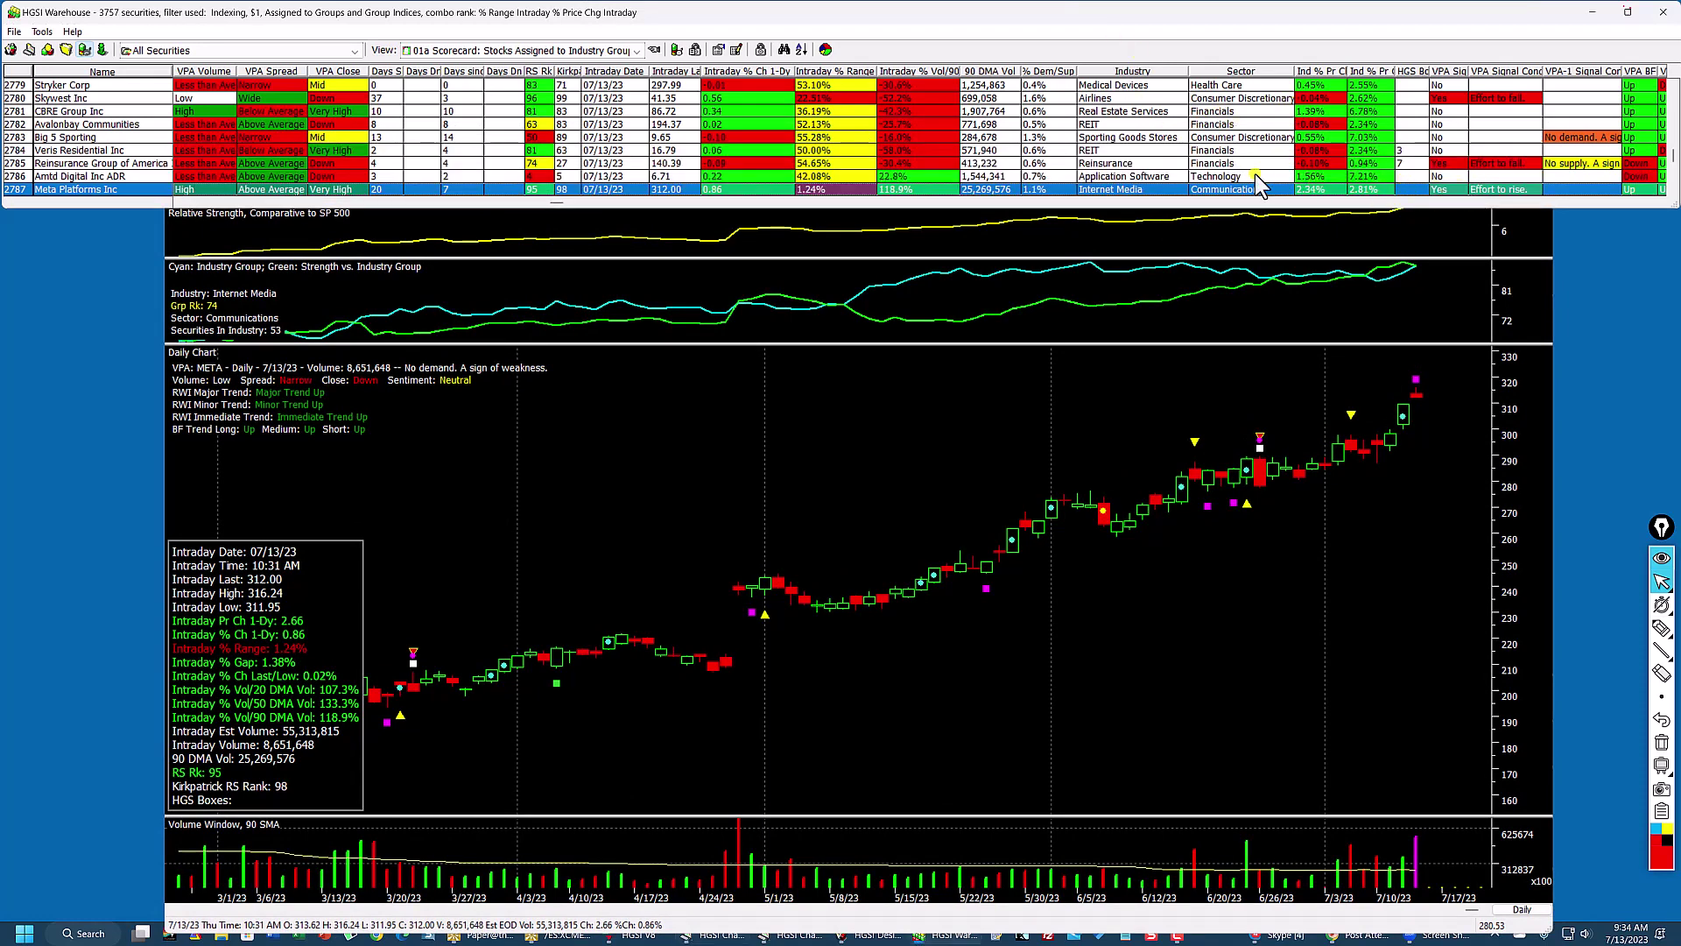
click(1047, 71)
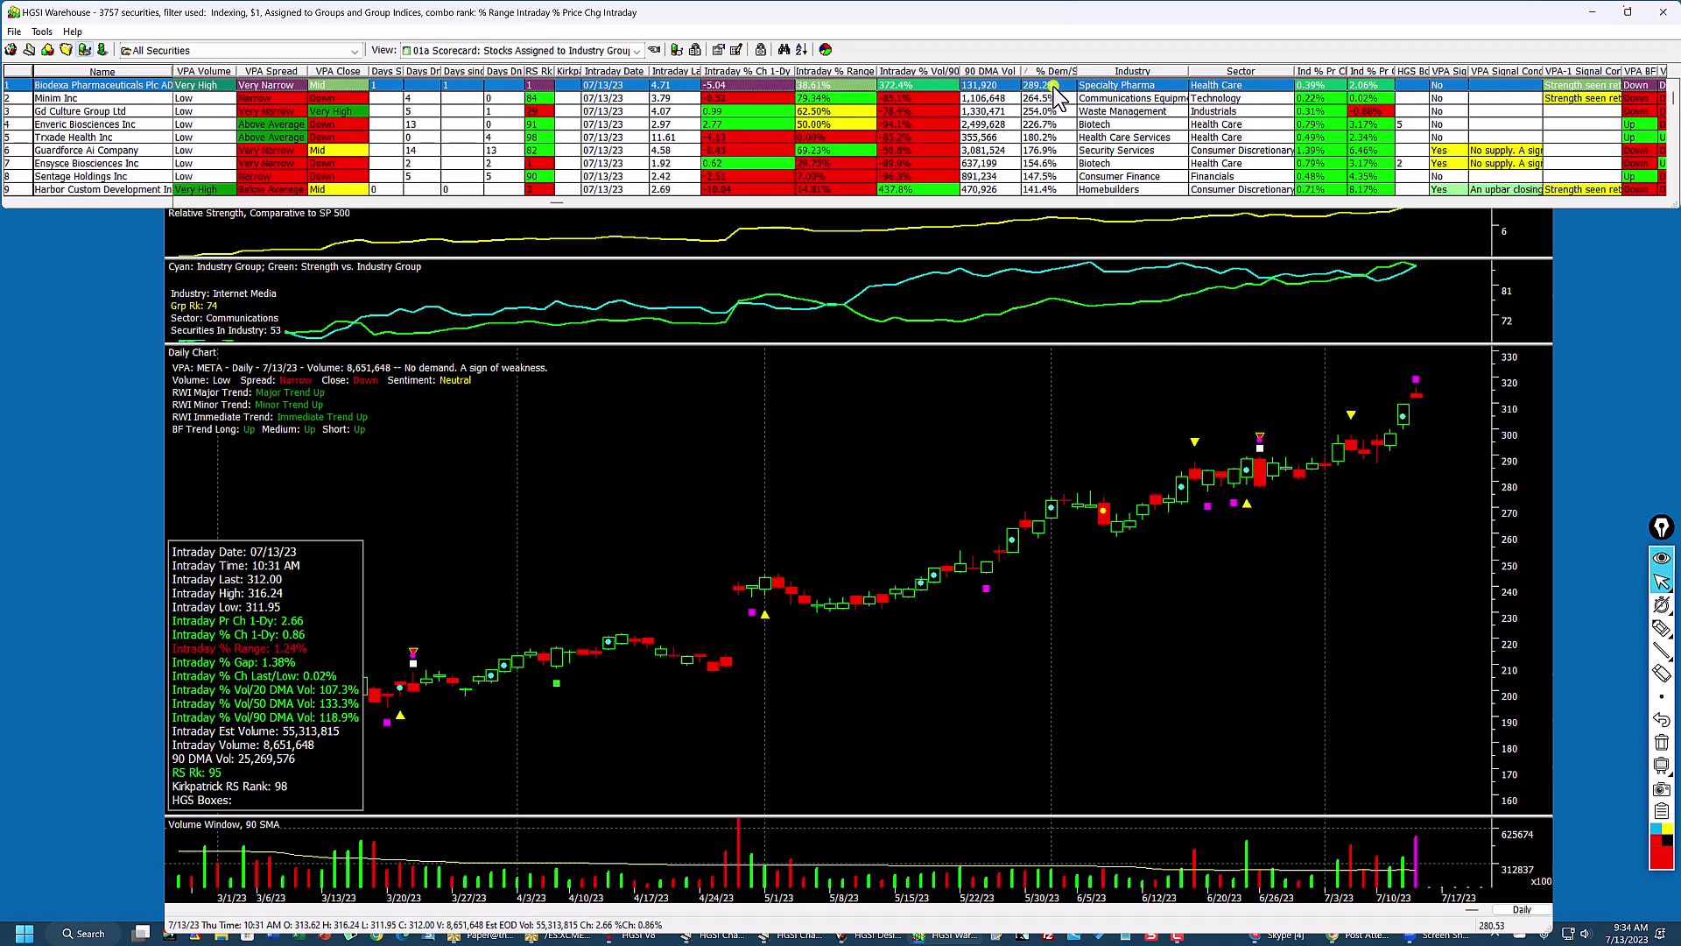
Step: Chart Biodexa Pharmaceuticals, Minim and Gd Culture Group from the sorted scorecard, and look through the rows ranked below them
double_click(1054, 91)
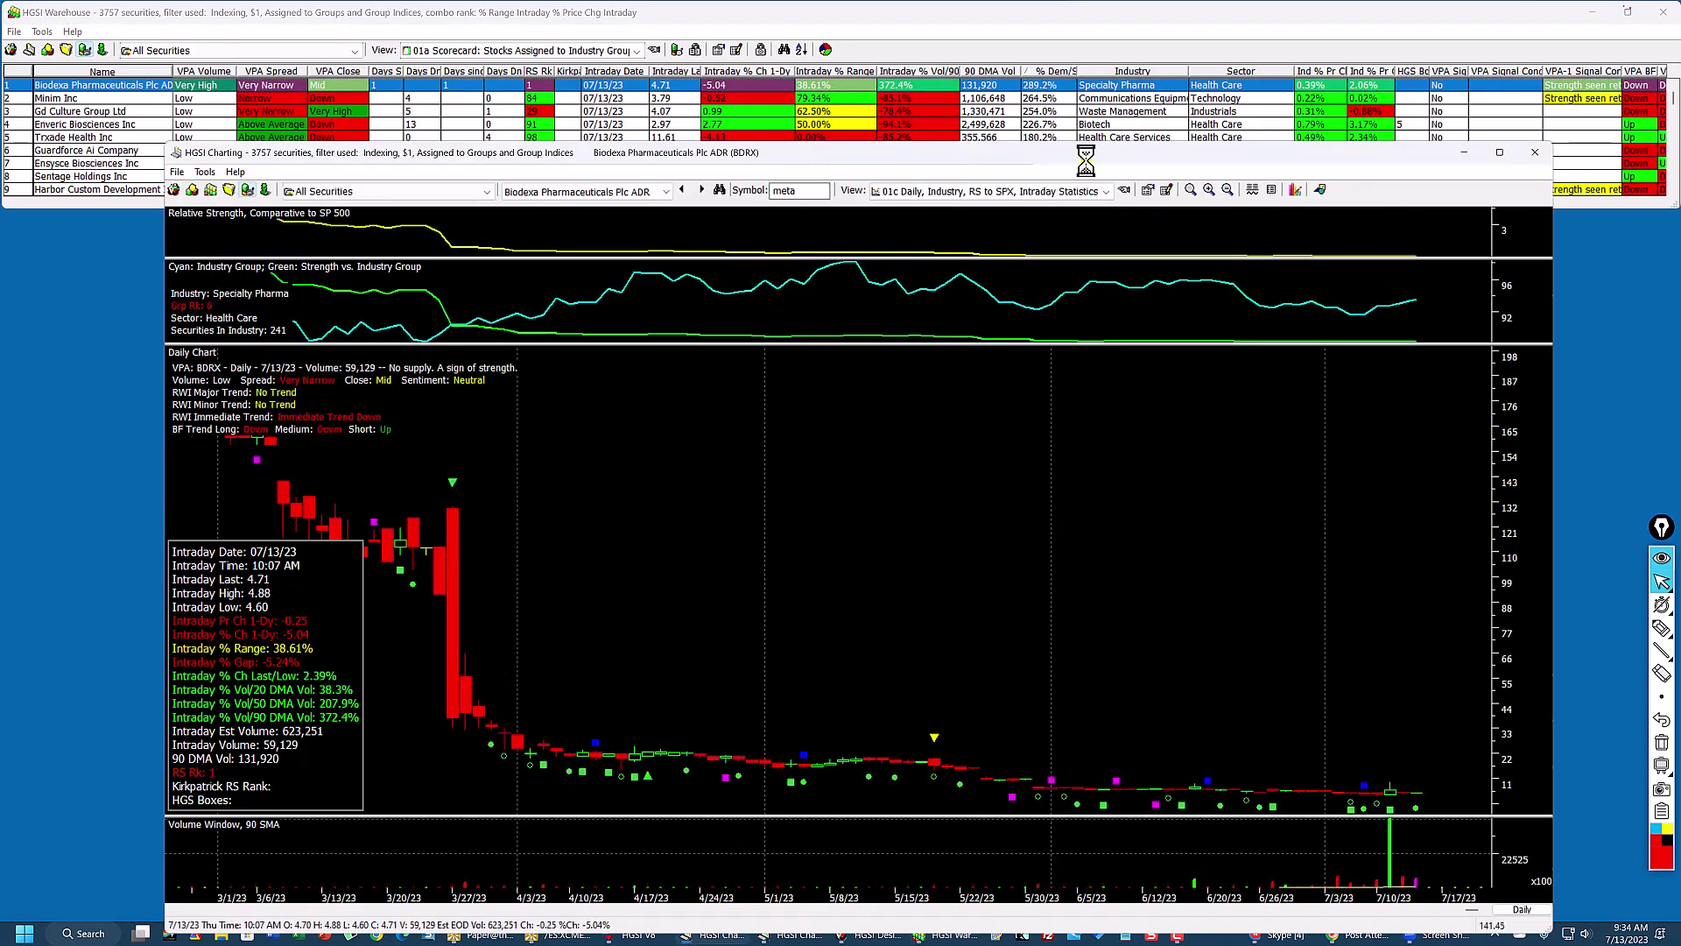
double_click(1033, 99)
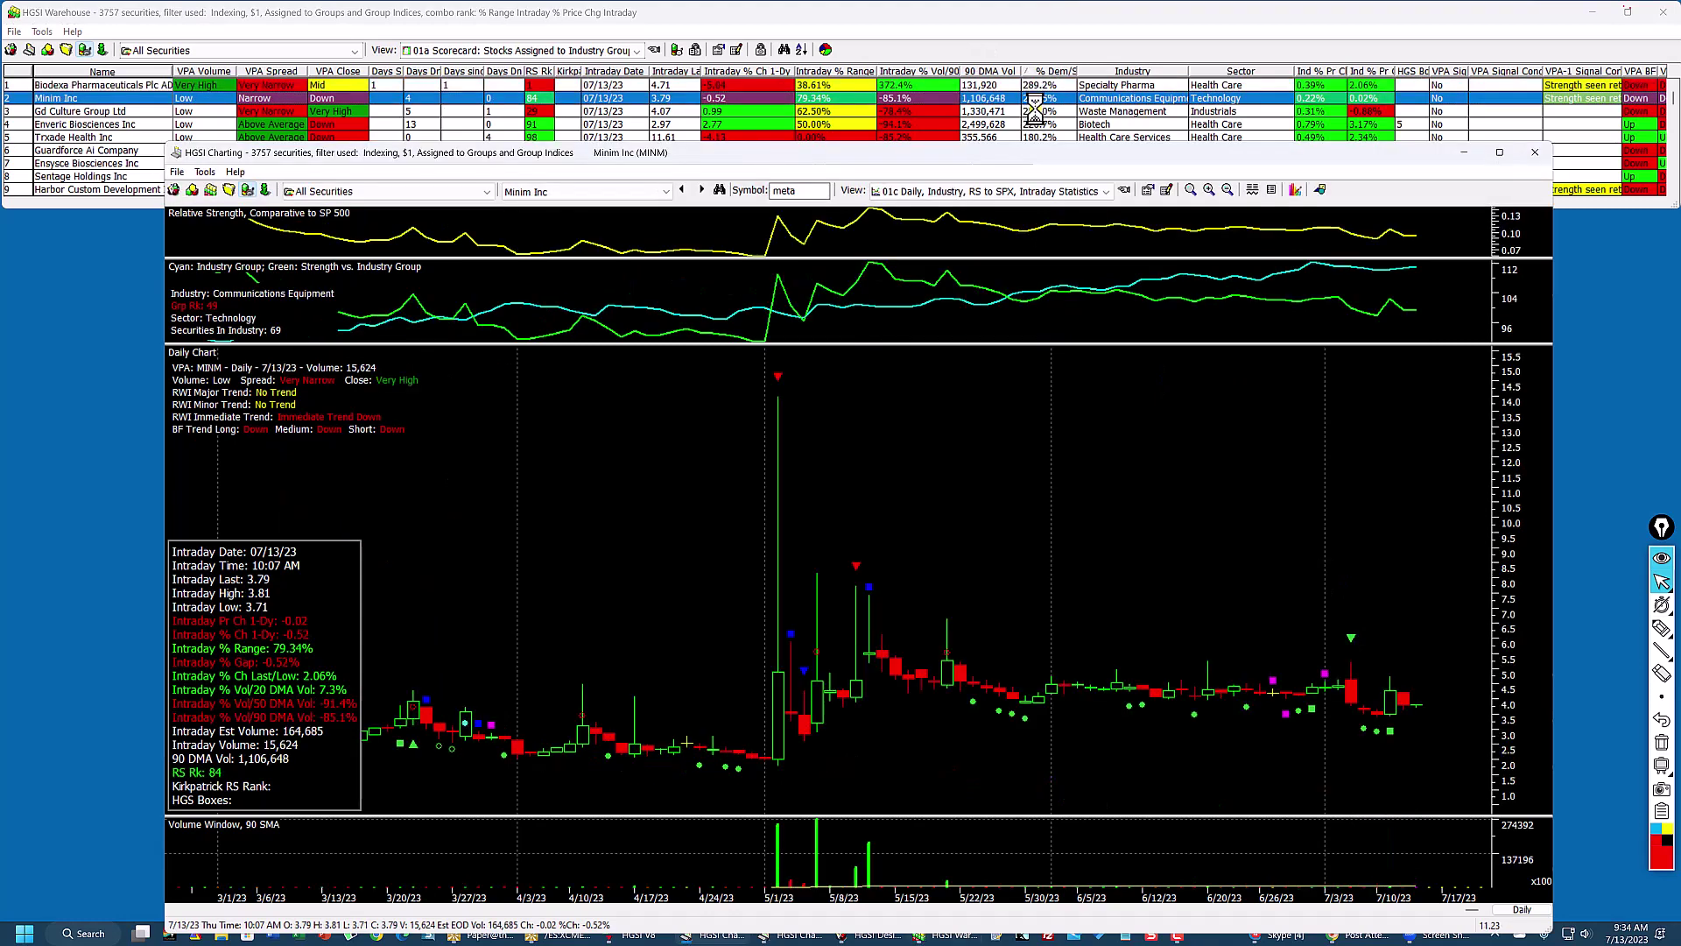
double_click(1033, 111)
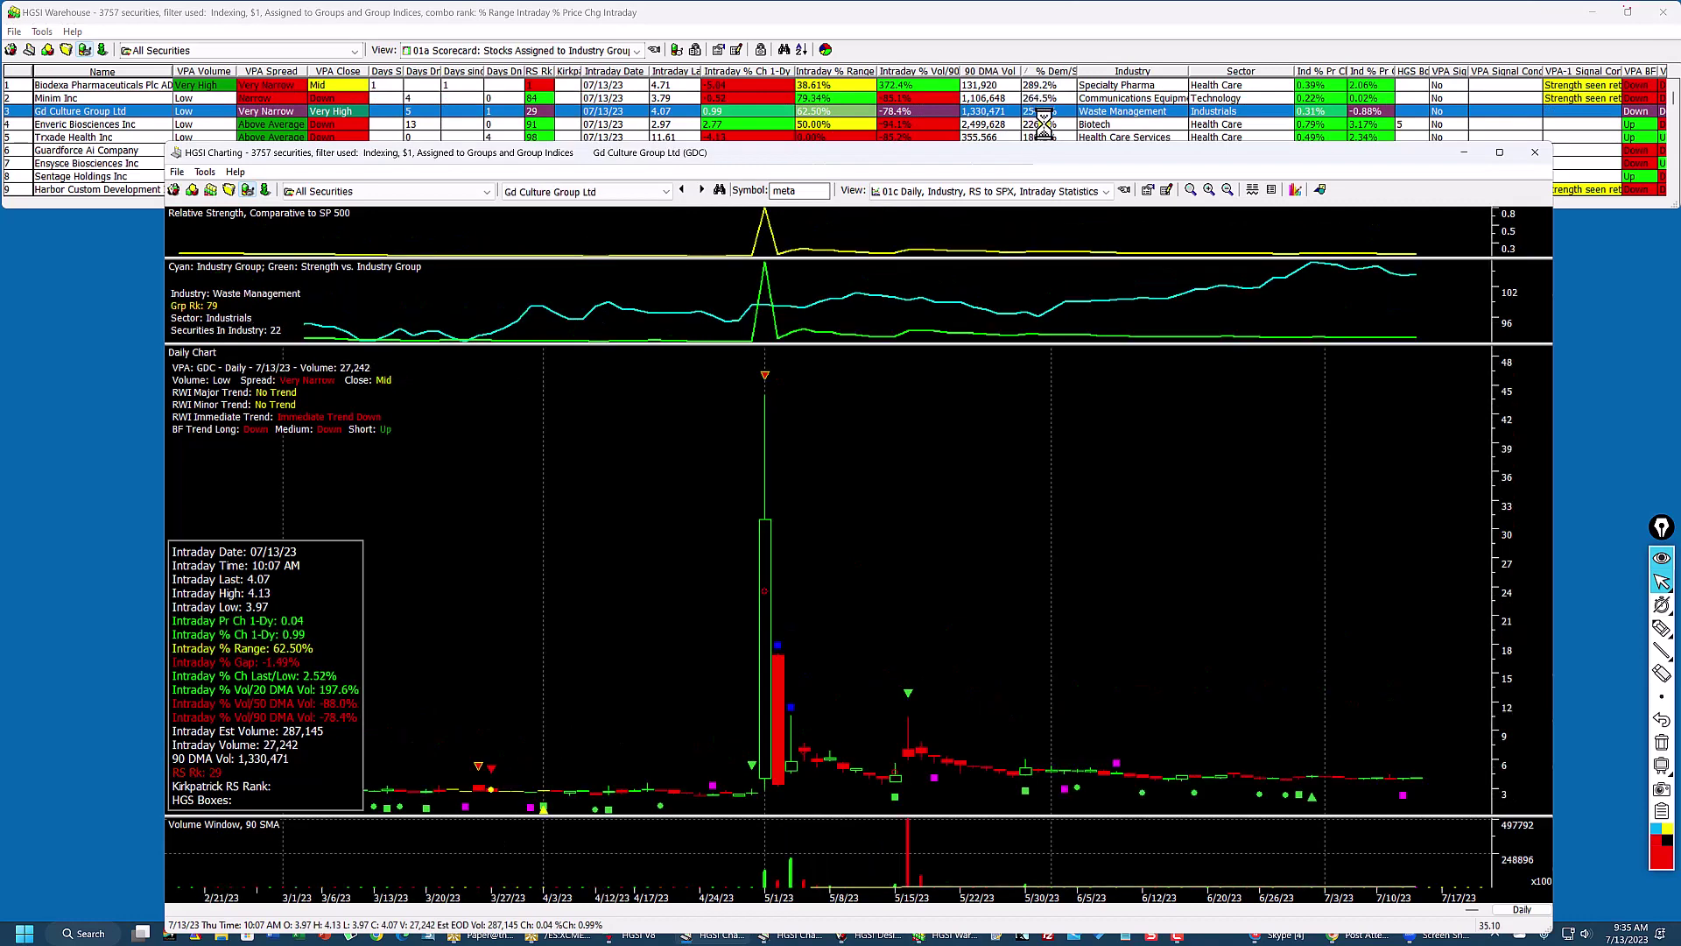
scroll(1038, 111, down, 8)
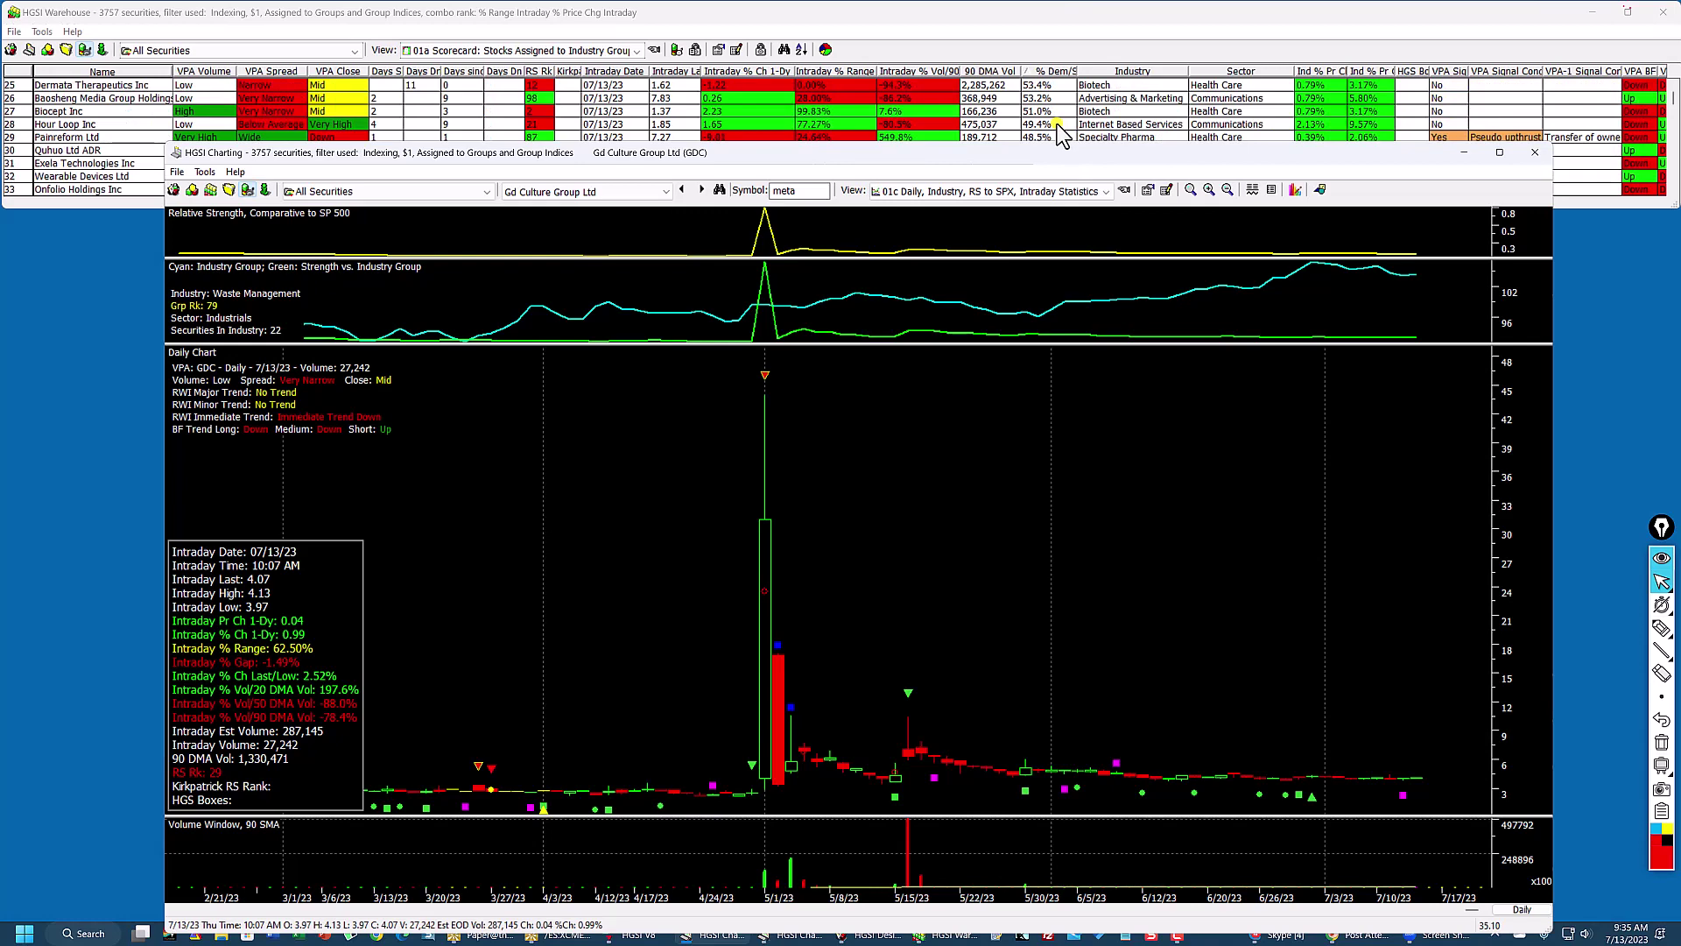
scroll(1060, 131, up, 8)
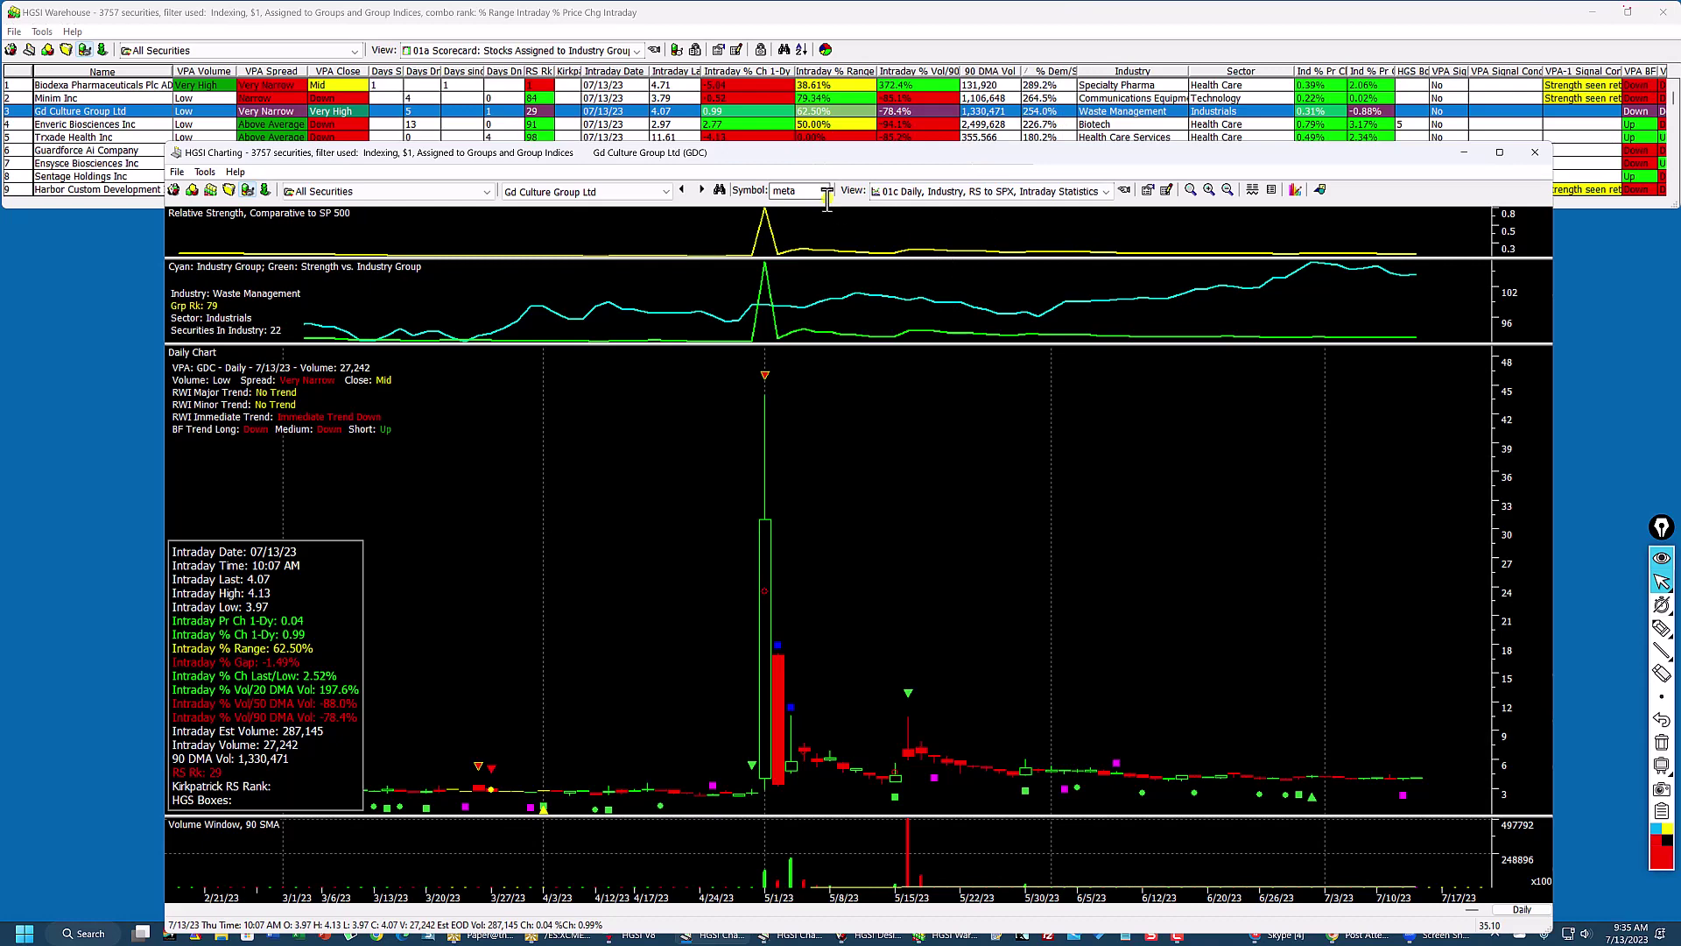
Step: Shrink the daily chart window from its upper-left corner so the scorecard and the weekly chart are uncovered
click(743, 79)
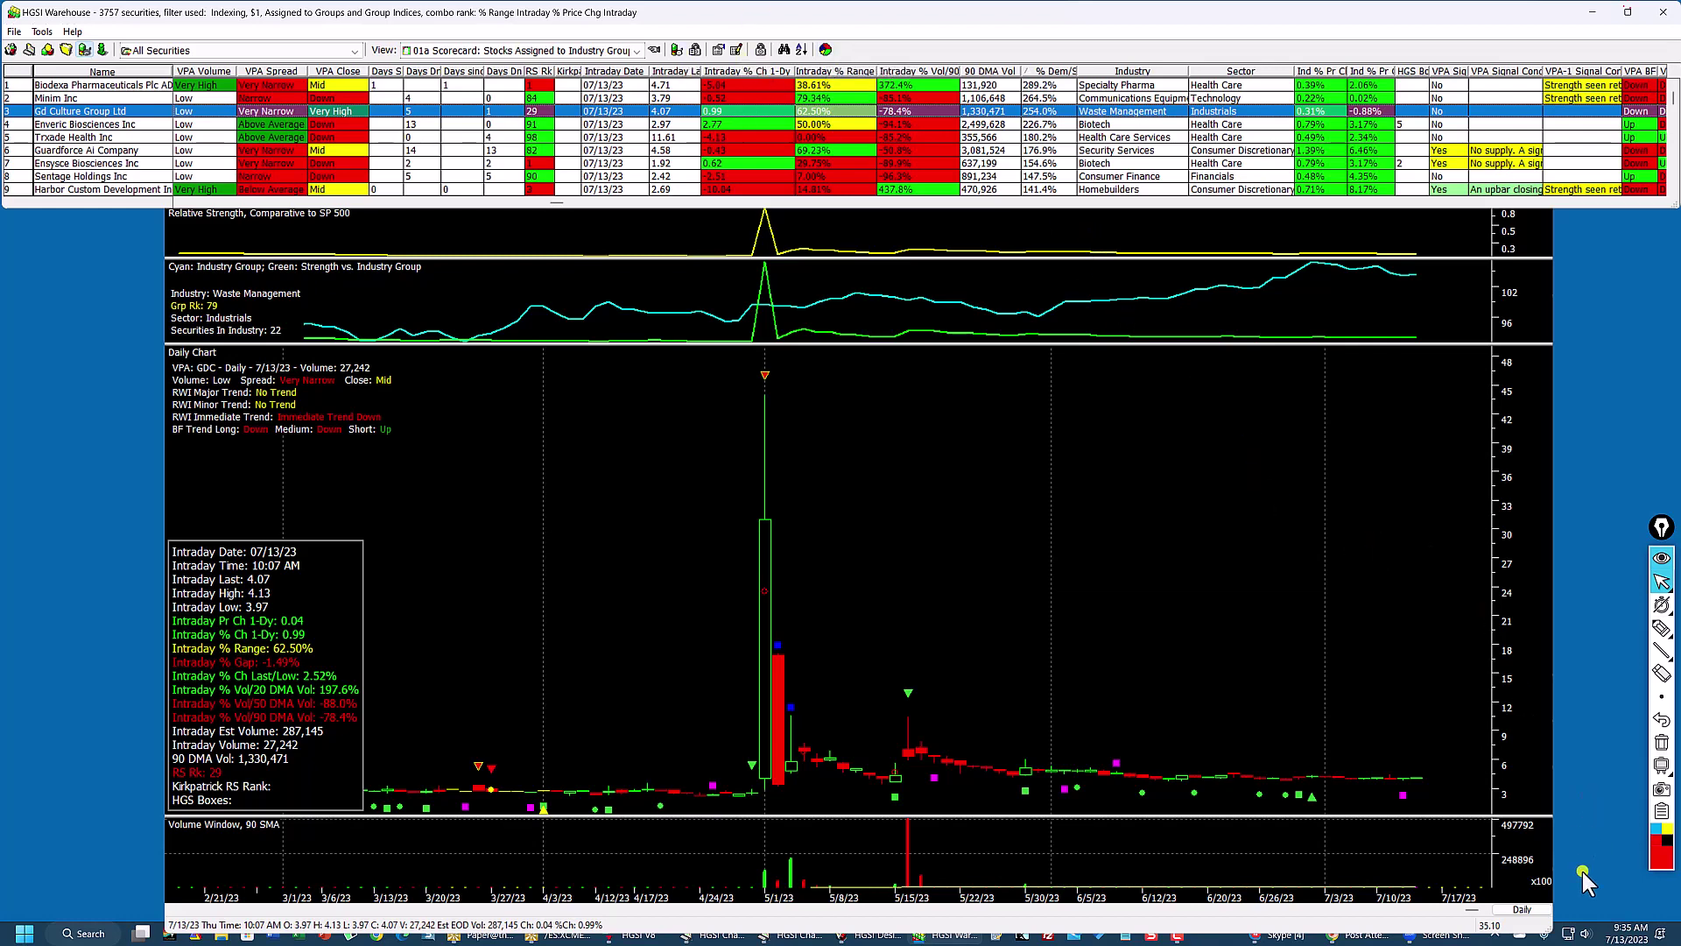
click(1469, 276)
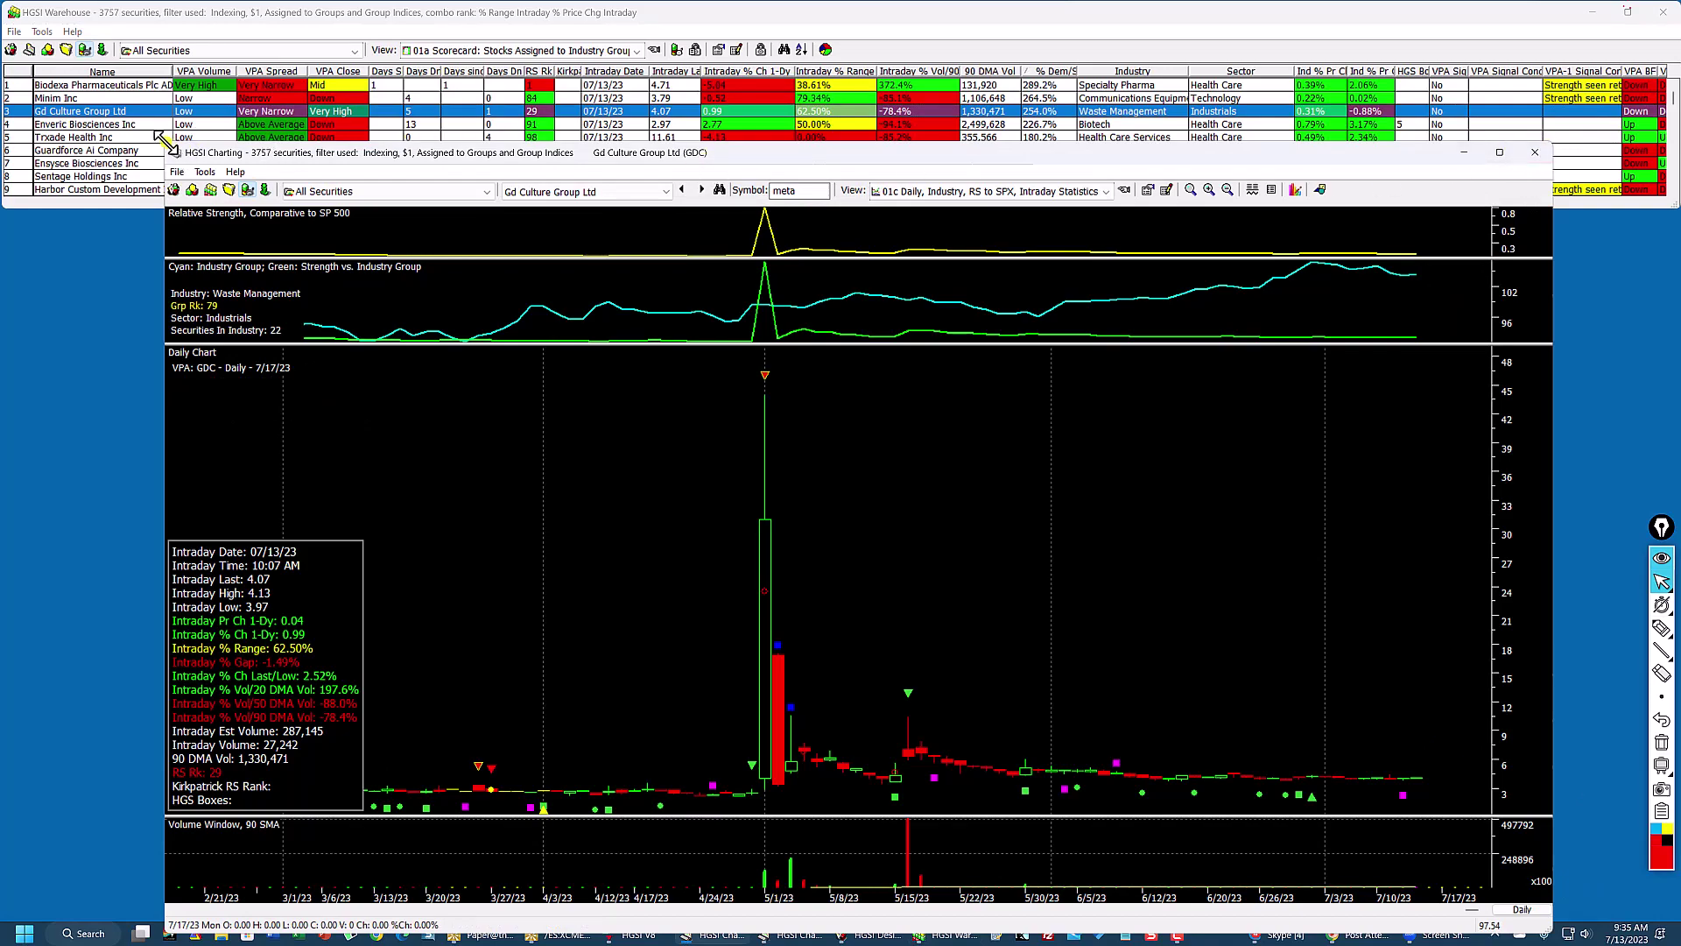
drag(175, 158, 797, 232)
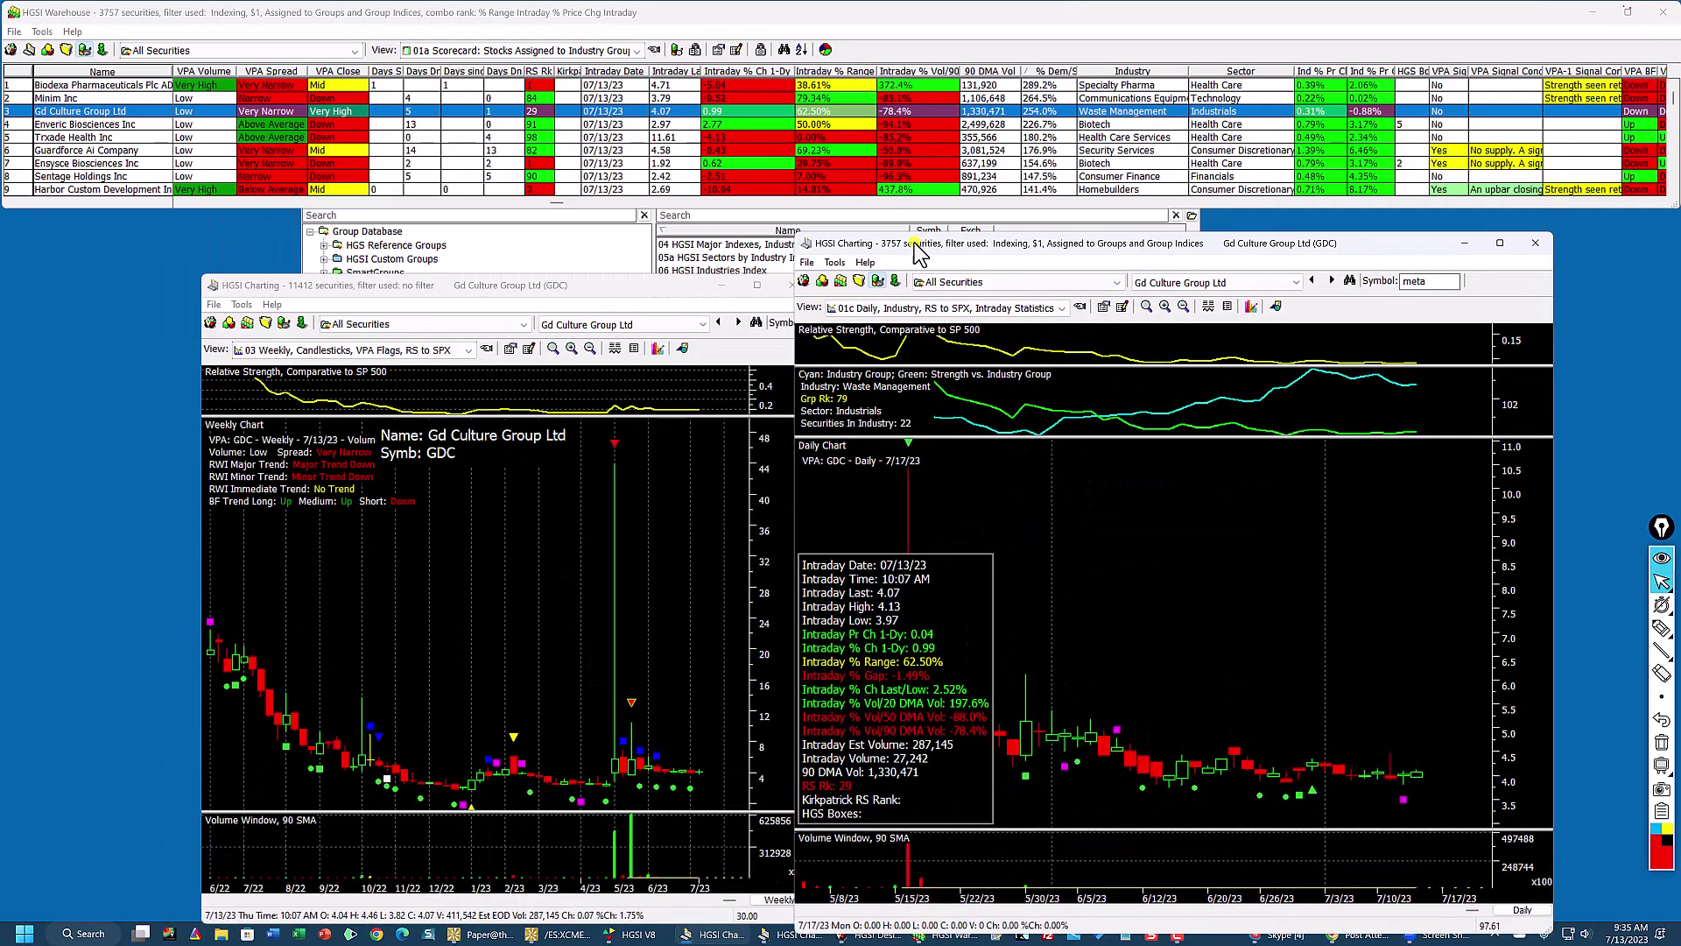
Step: Reload META in the scorecard and both charts, and examine the weekly chart's 12/30/22 bar
click(139, 176)
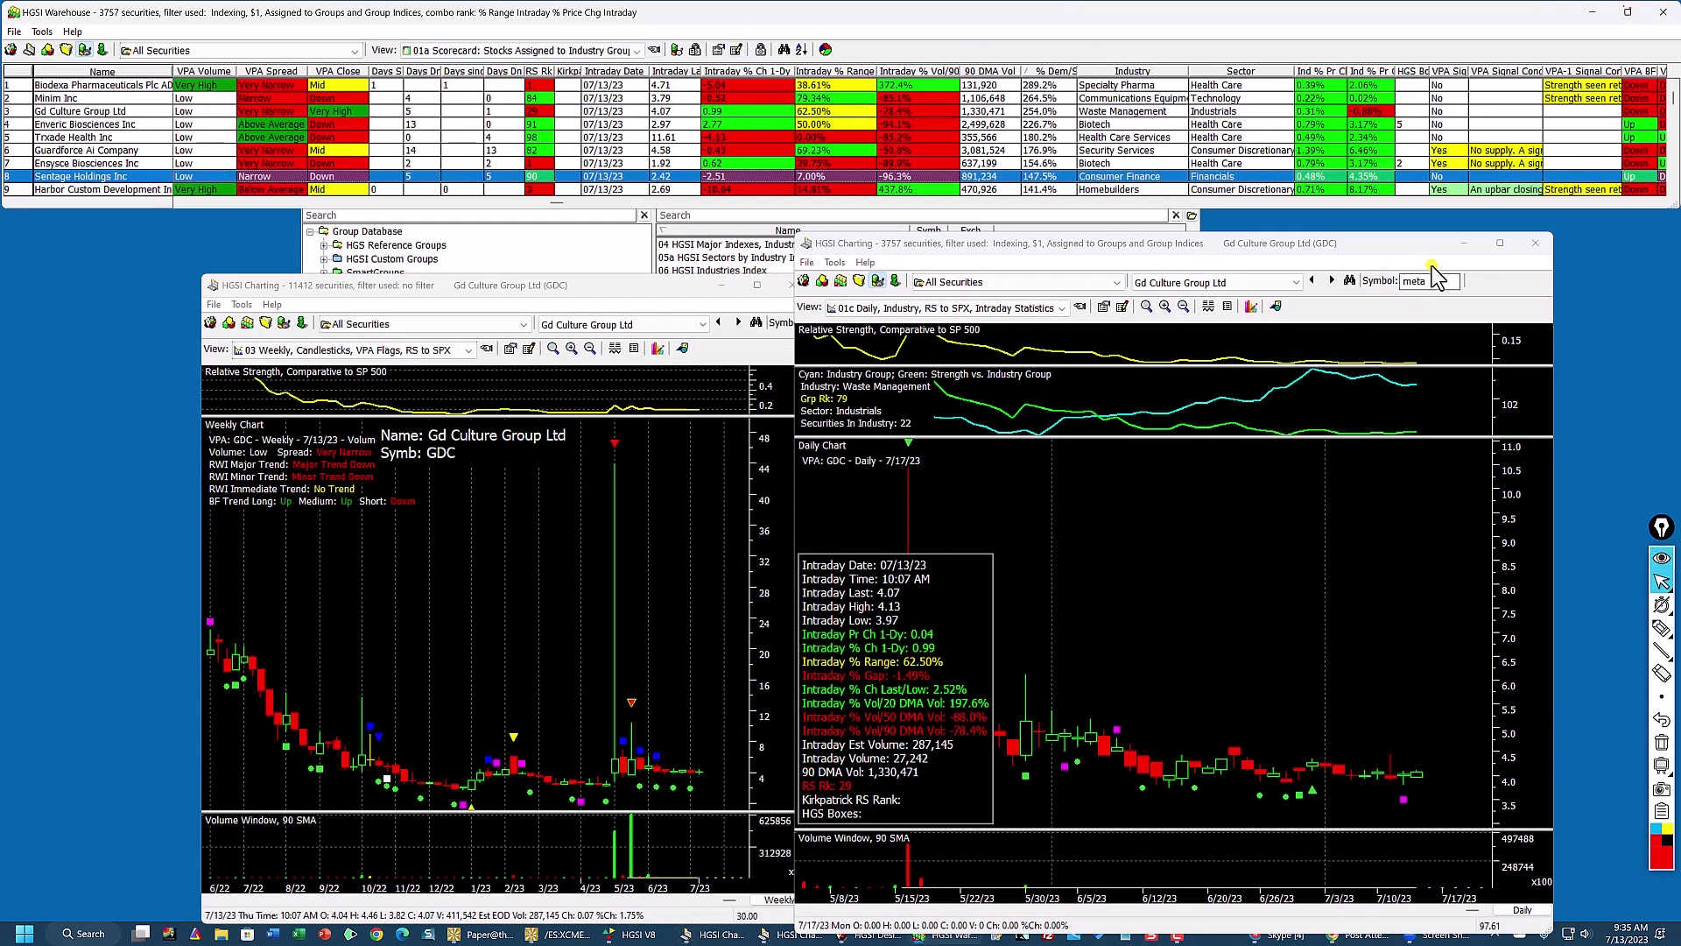
key(Return)
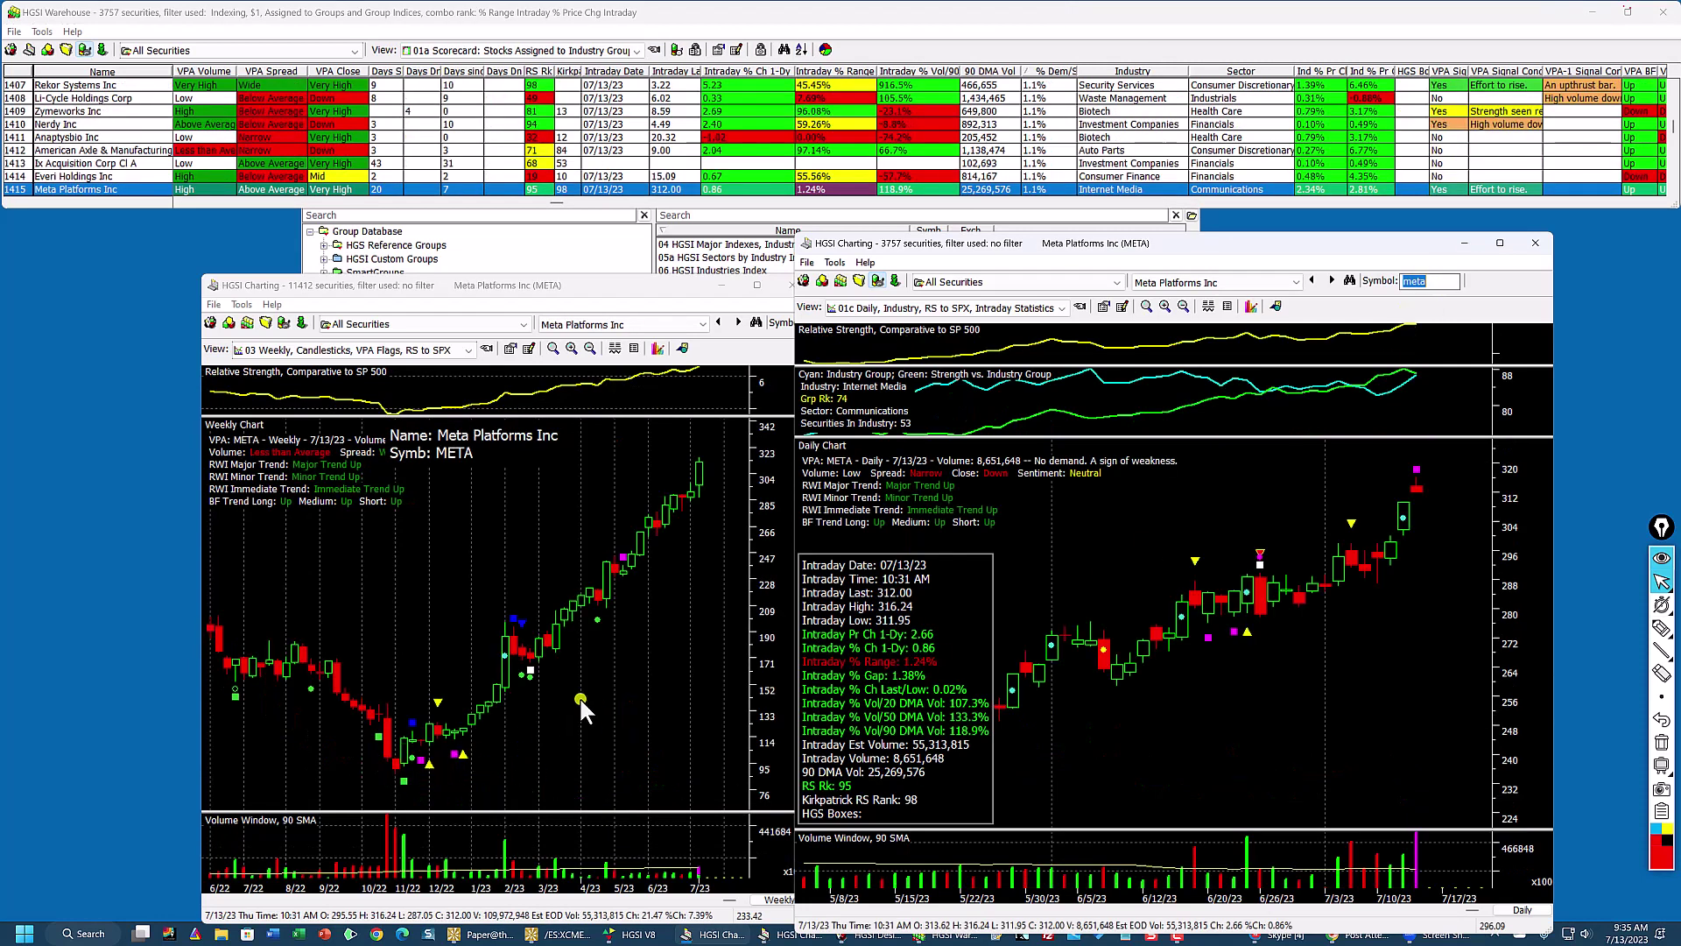
click(403, 781)
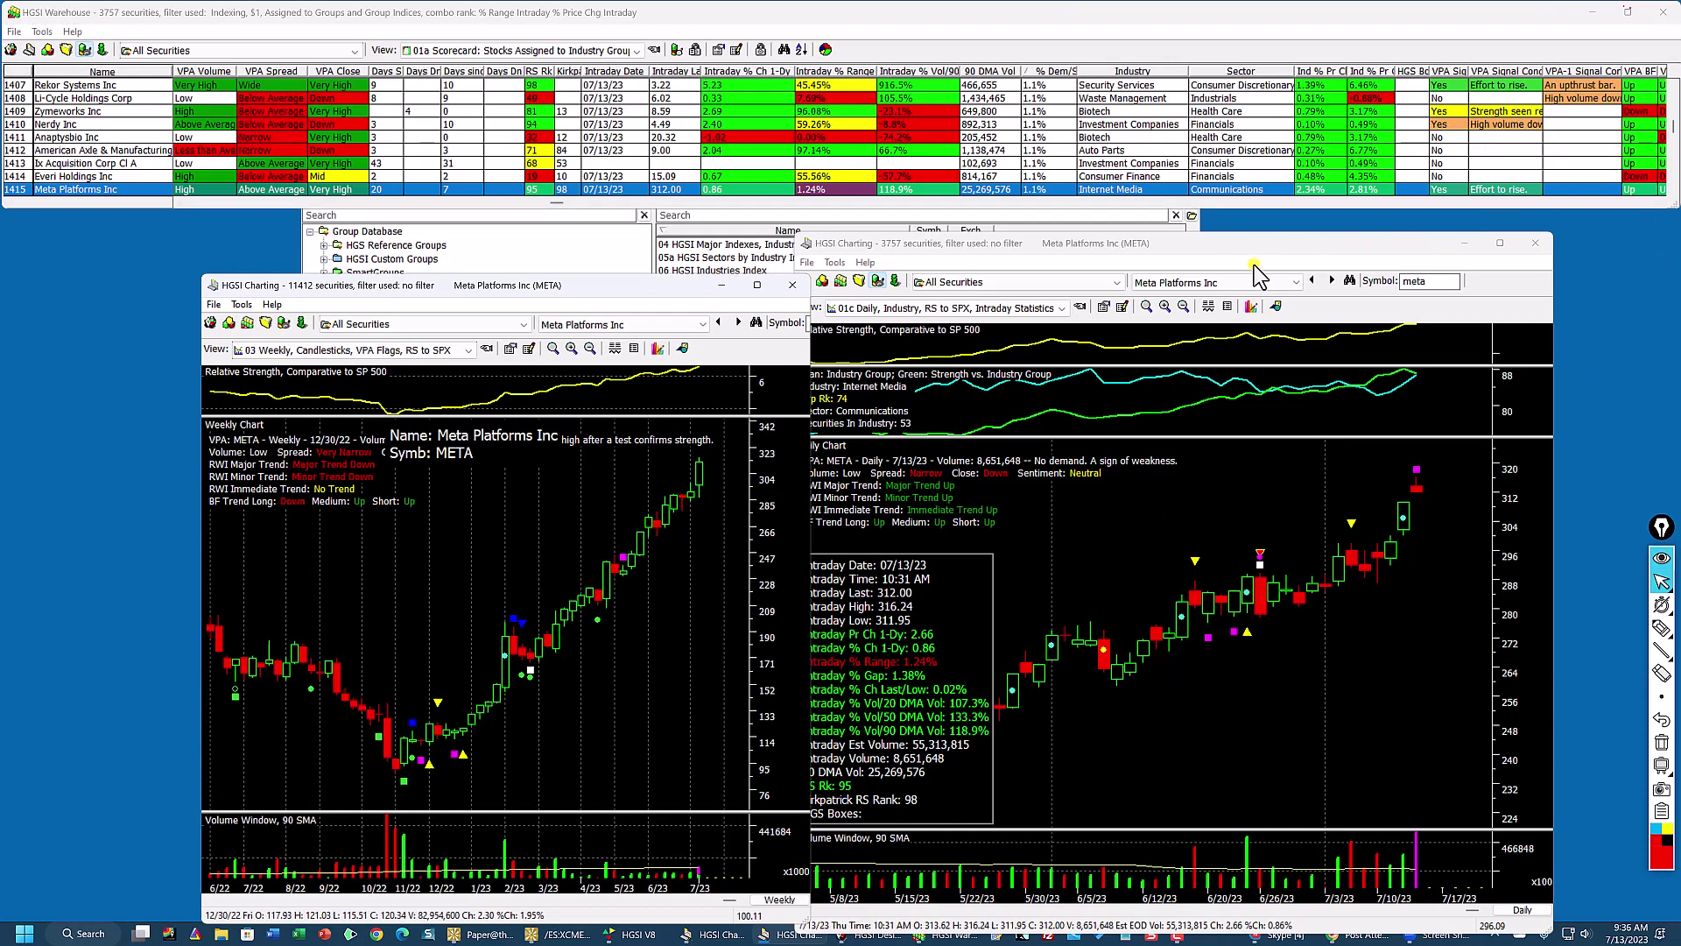
mouse_move(632, 289)
mouse_down()
mouse_move(607, 259)
mouse_move(623, 255)
mouse_move(623, 287)
mouse_up()
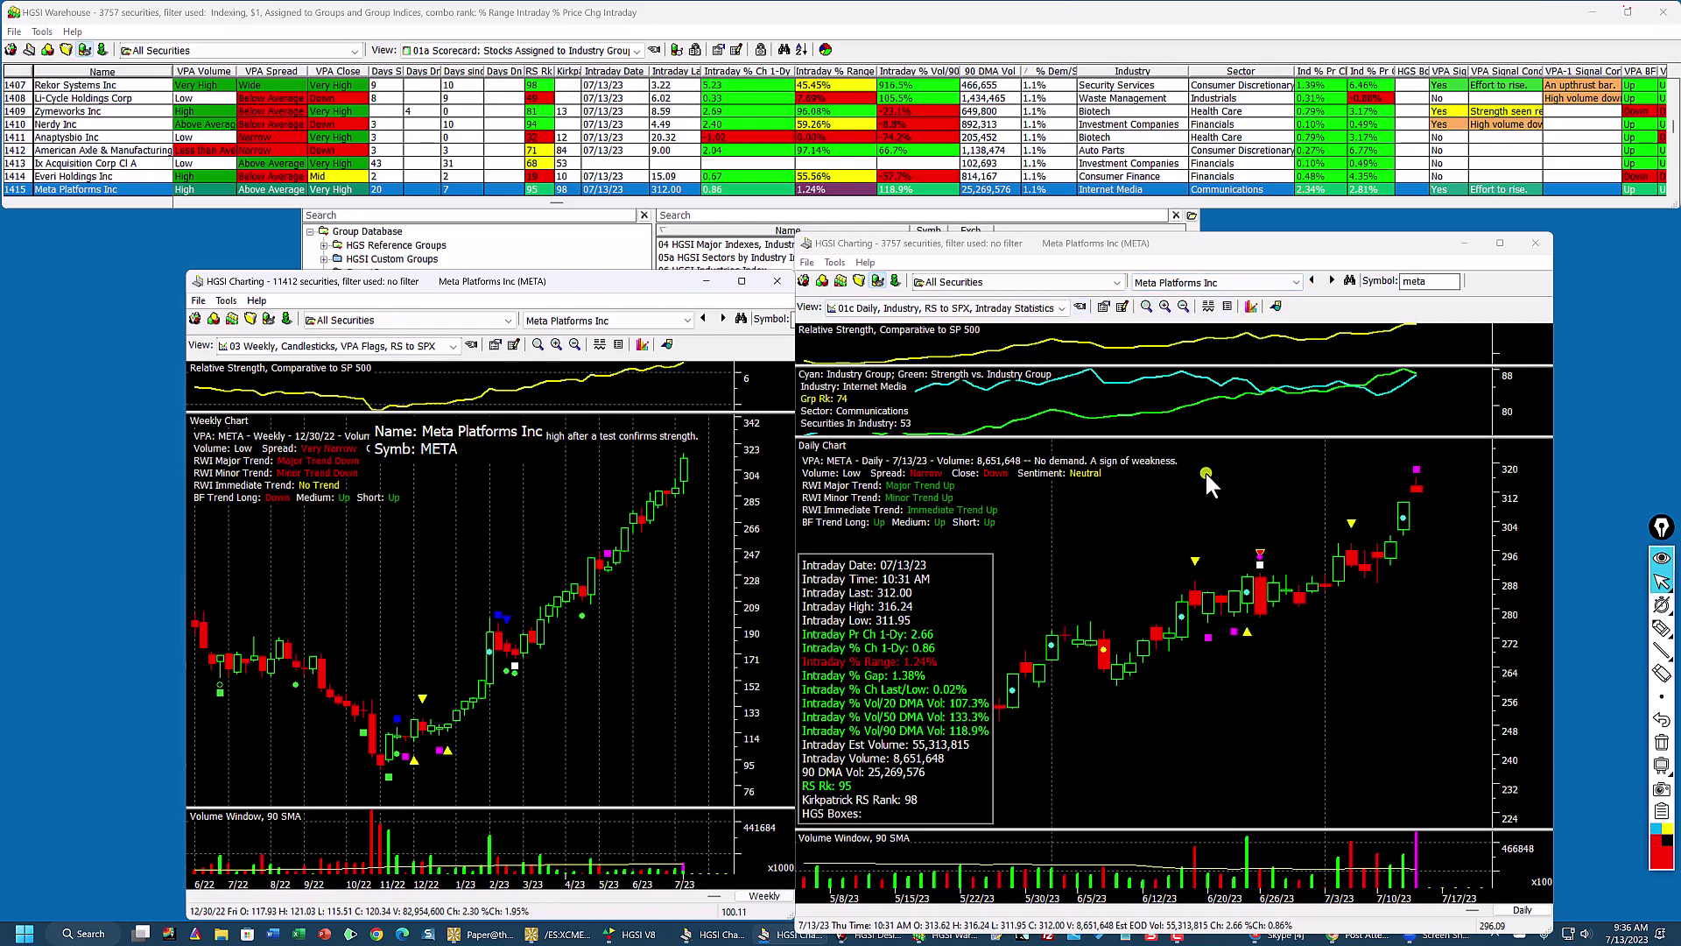
Step: Maximize Meta's daily chart and apply the 02 Context 3, 6, 18, 50, 100, 200 EMAs view
click(1500, 243)
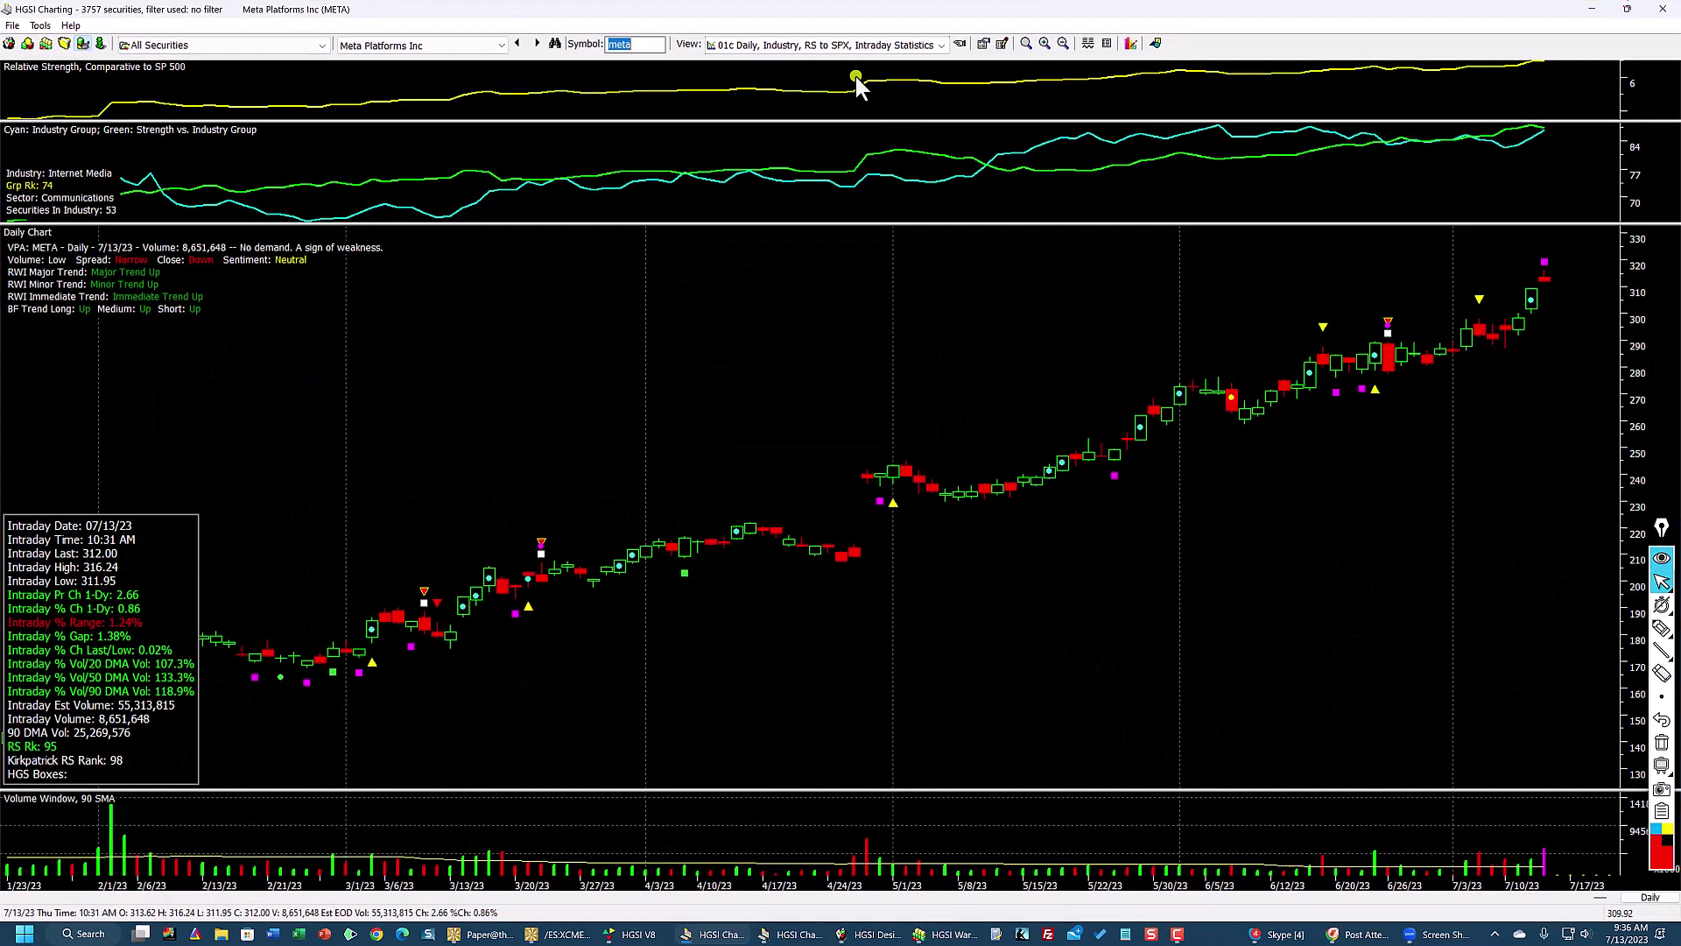
click(785, 49)
click(813, 131)
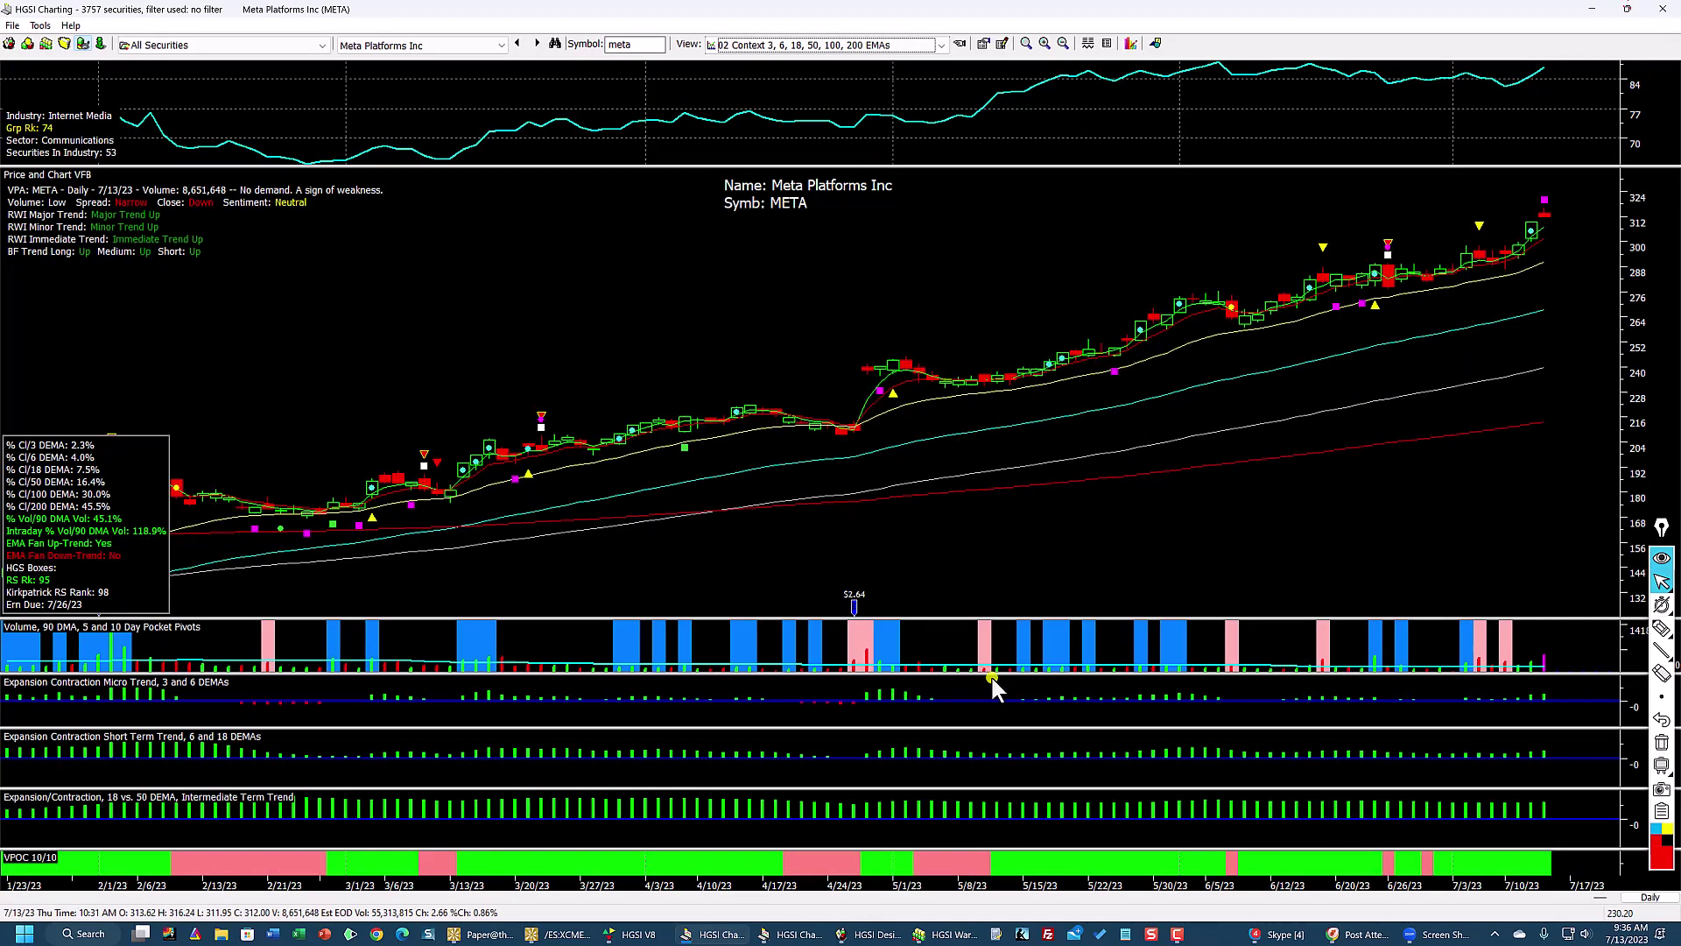
Step: Enlarge the Expansion Contraction Micro Trend, 3 and 6 DEMAs pane to examine its bars, and restore its height
drag(990, 675, 986, 630)
click(955, 679)
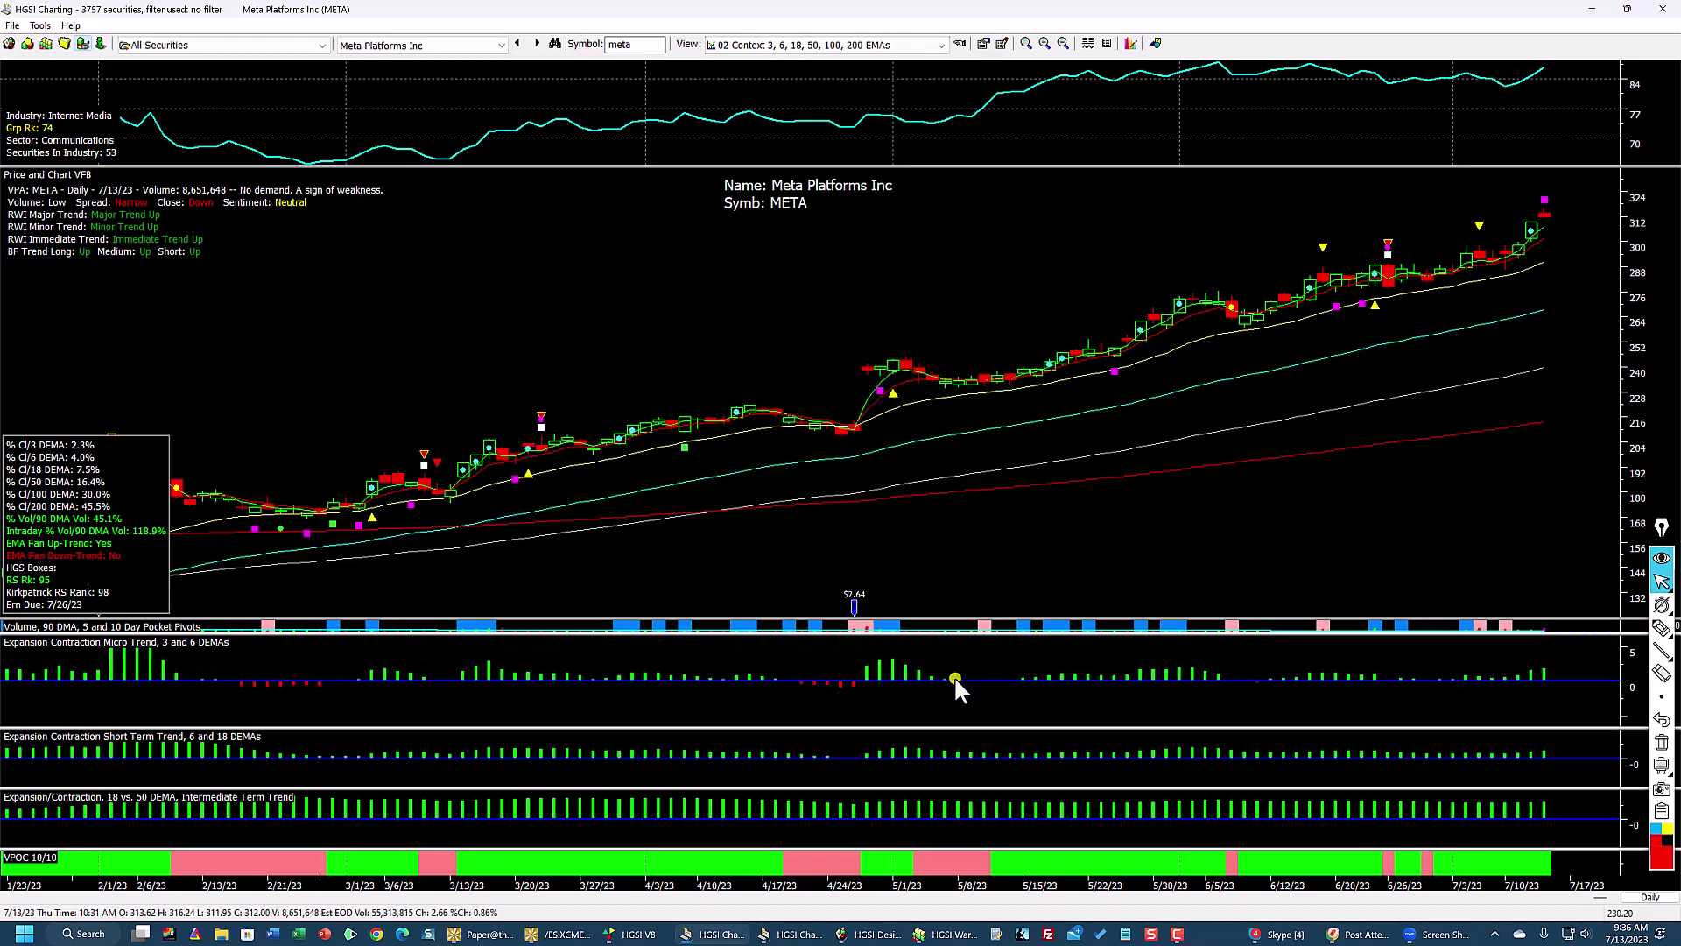
drag(982, 637, 984, 669)
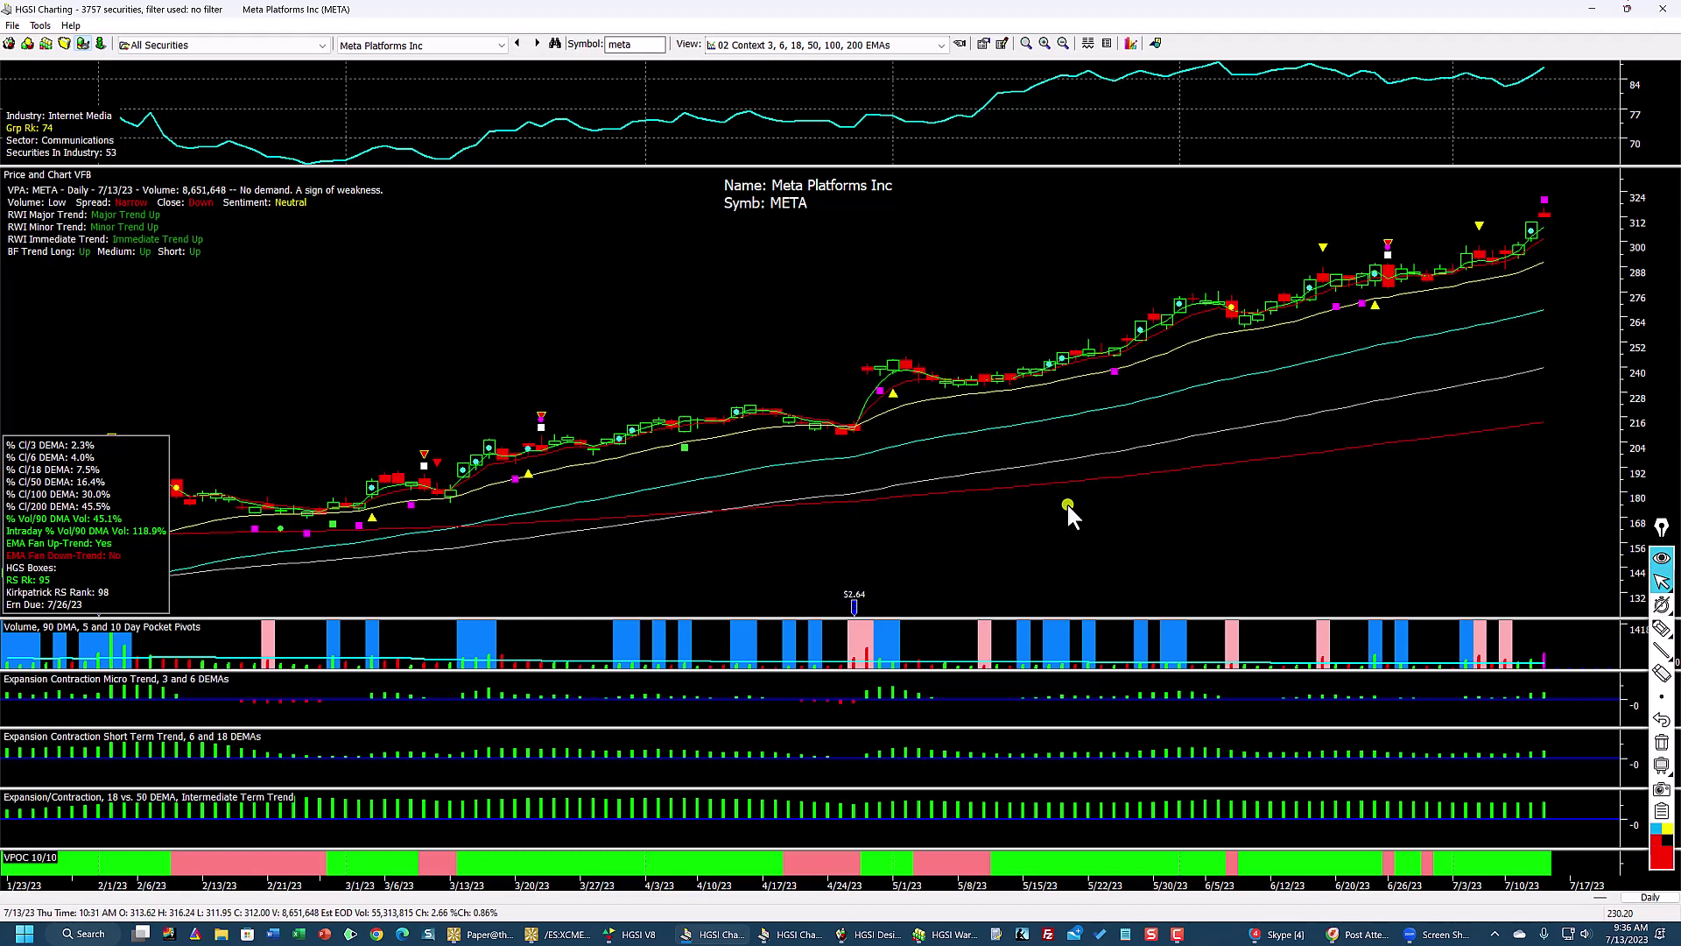
Step: Return the daily chart to its reduced window size and reposition it clear of the weekly chart and the scorecard
mouse_move(1627, 10)
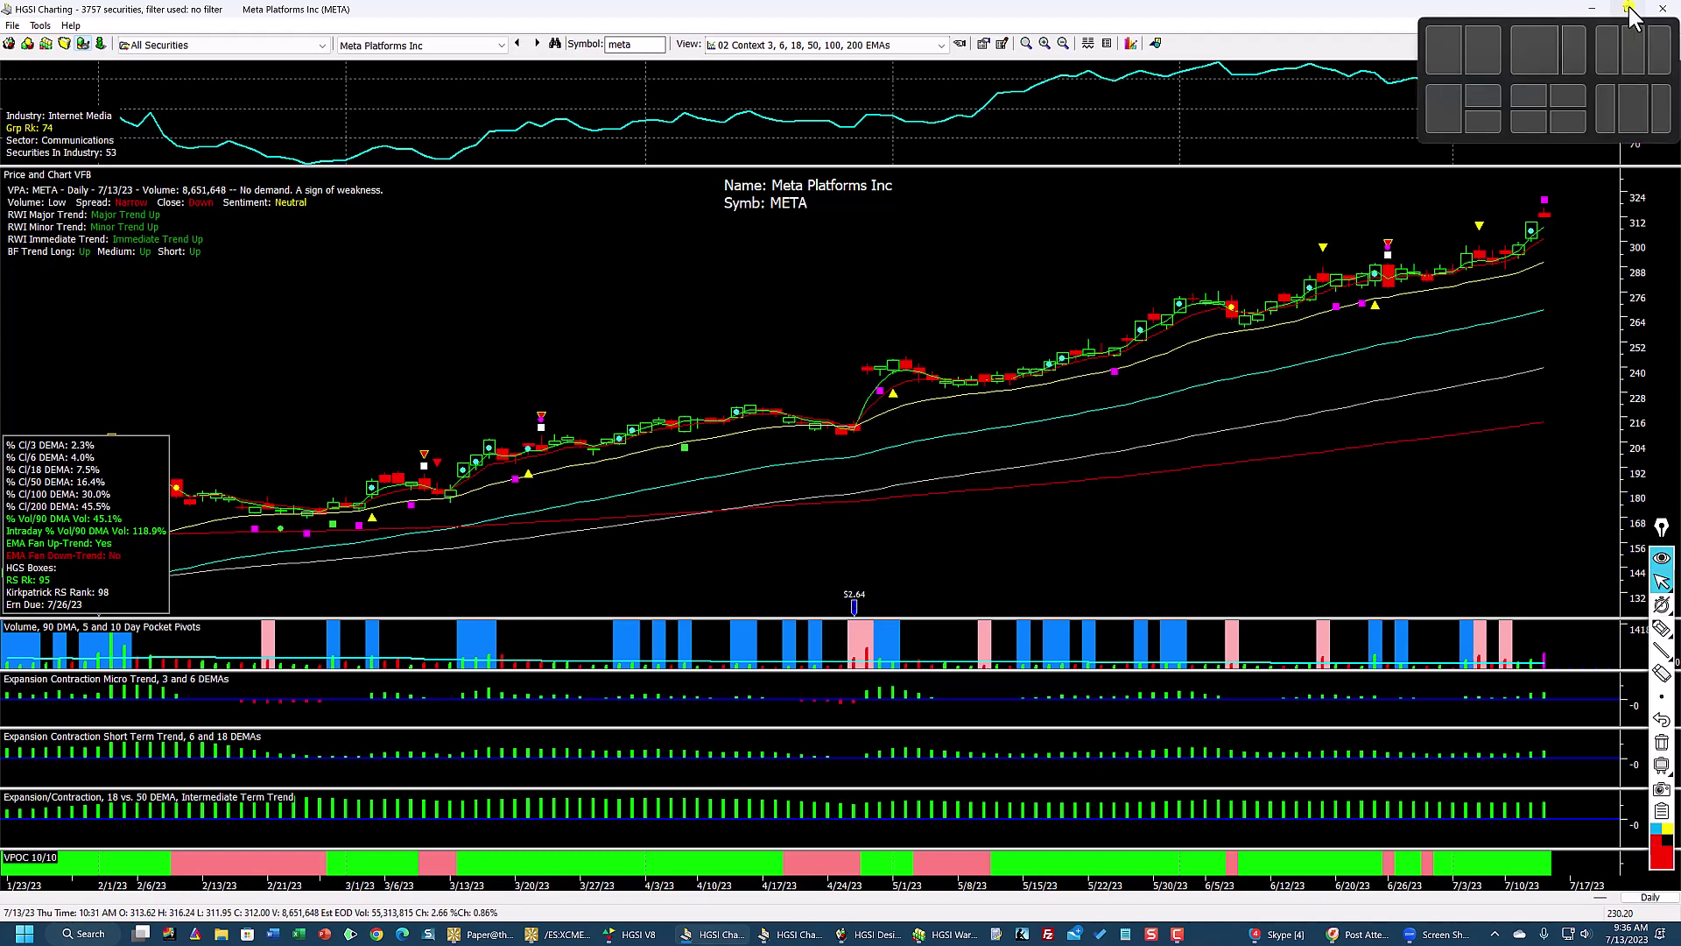
click(1629, 11)
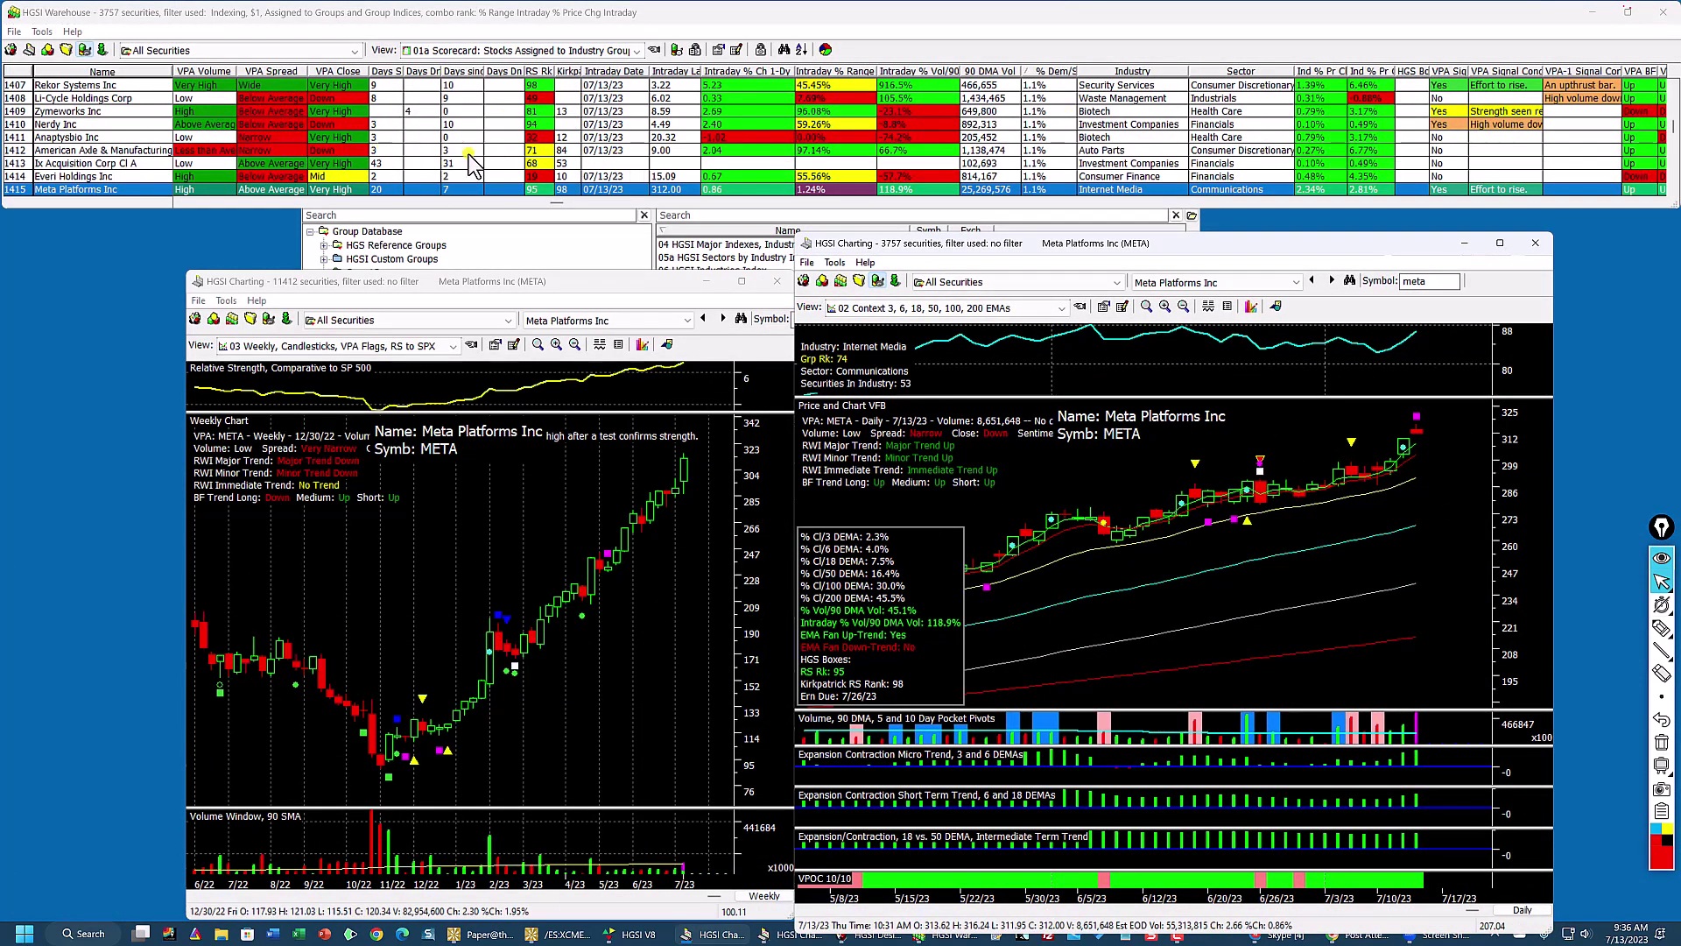
click(526, 18)
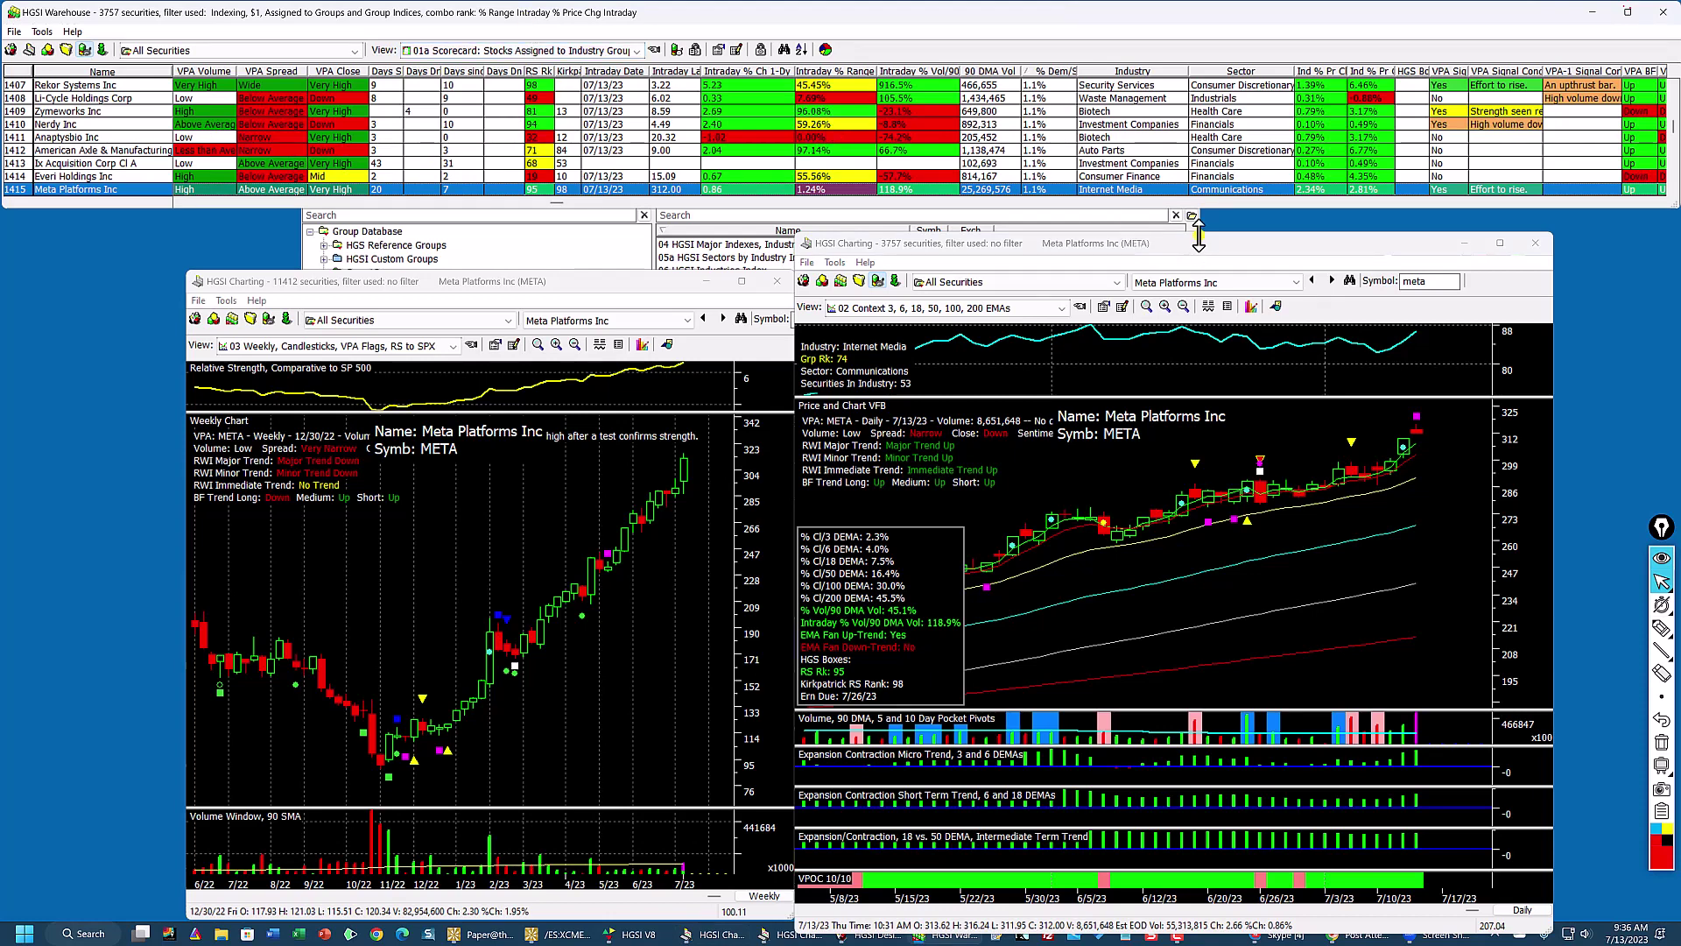
drag(1197, 233, 1192, 280)
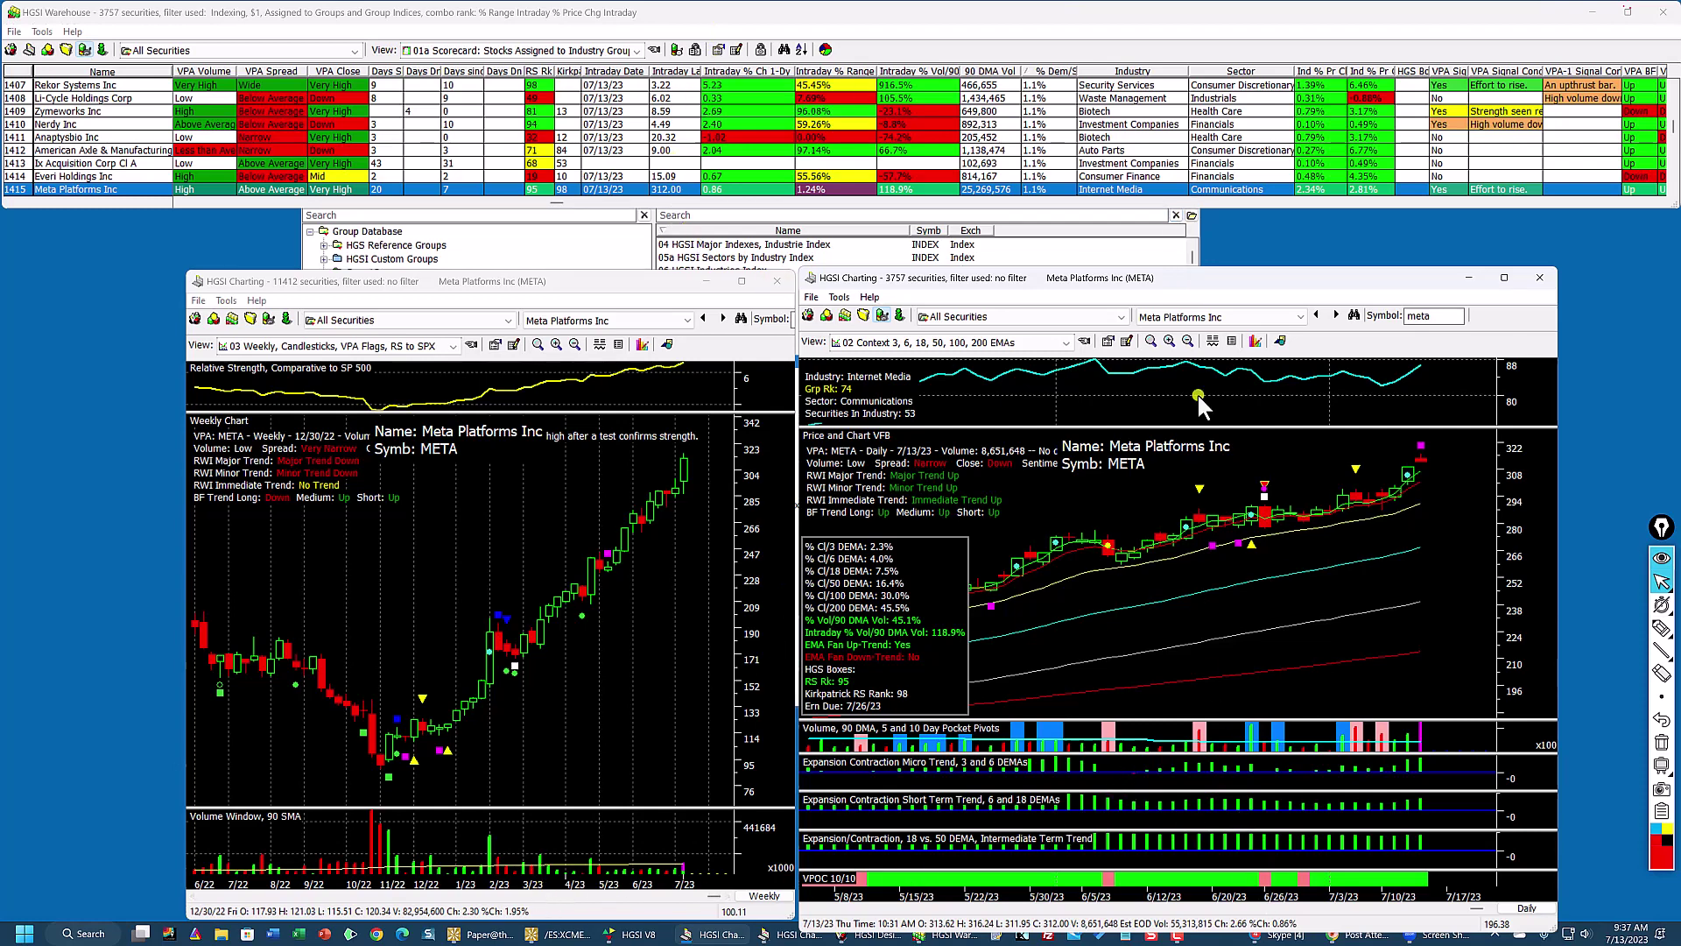
drag(1311, 291, 1411, 280)
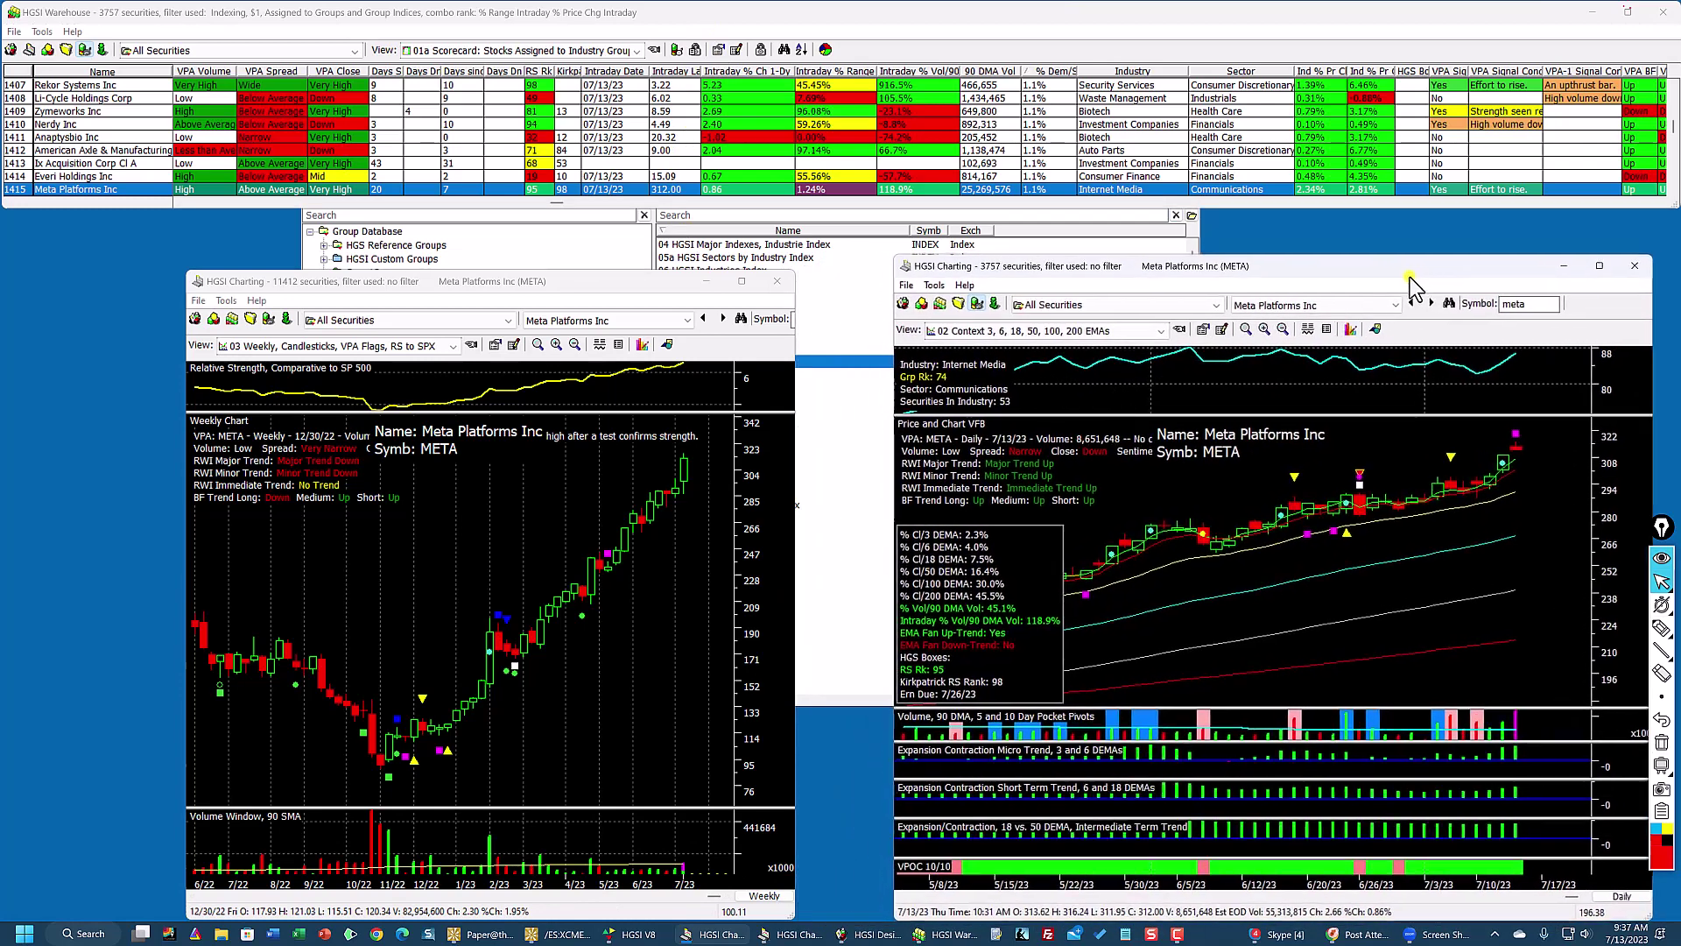
drag(1308, 277, 1324, 276)
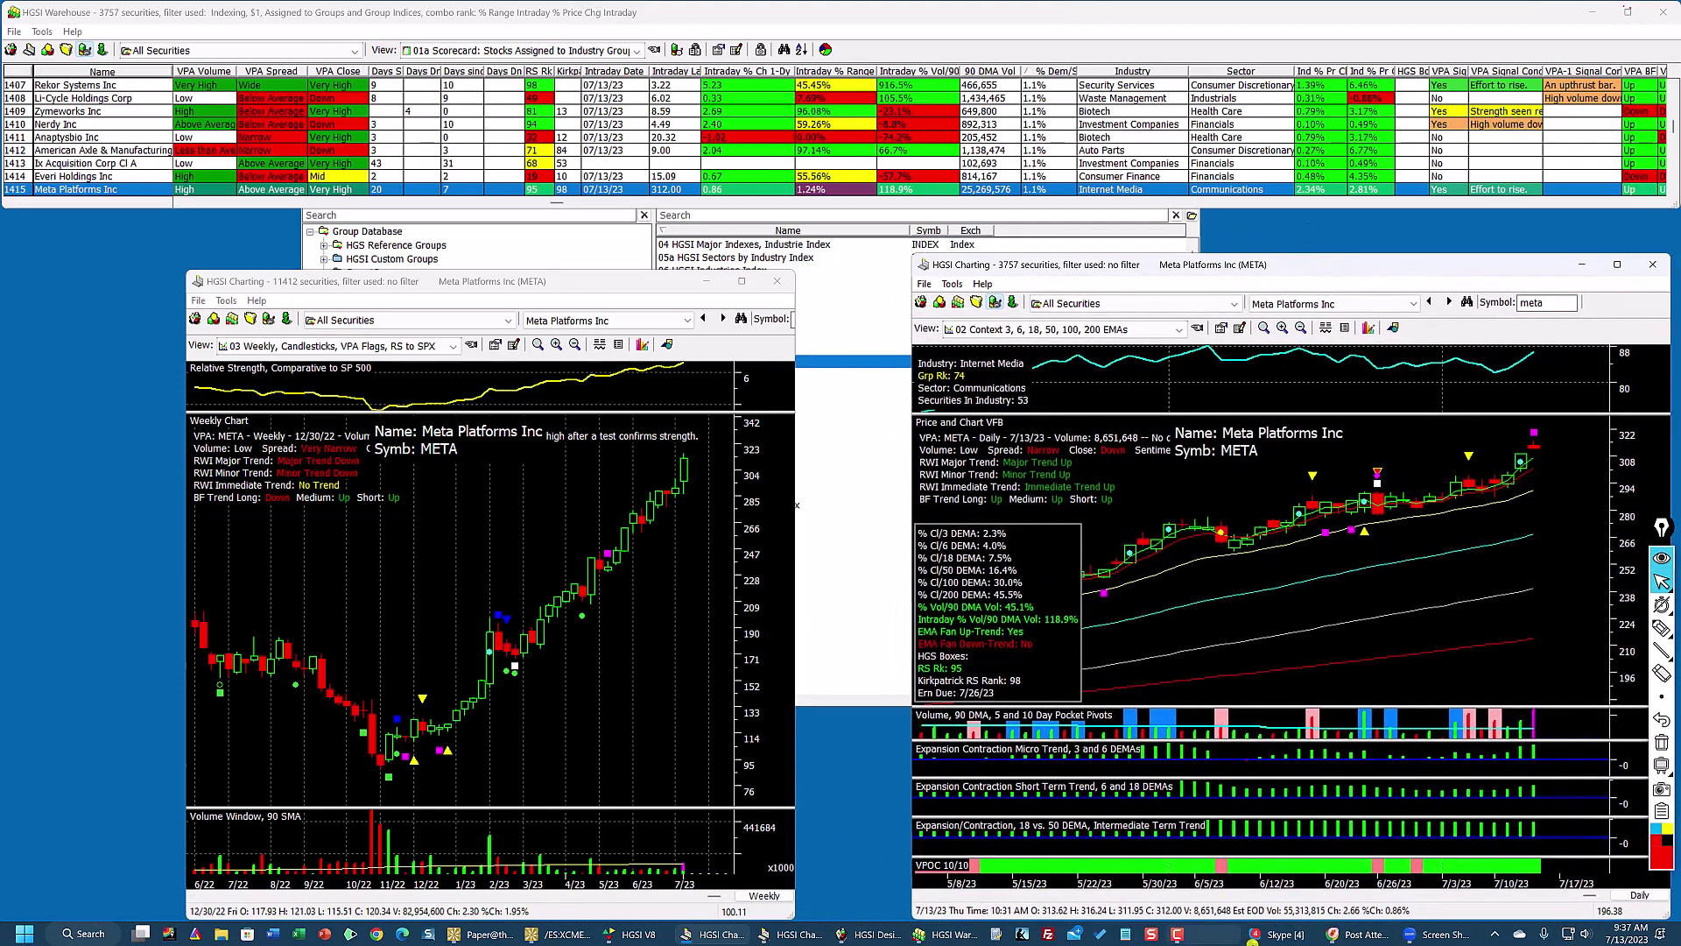
Step: Bring up the HGSI V8 launcher and run an immediate intraday update of the quotes
click(628, 933)
click(1347, 42)
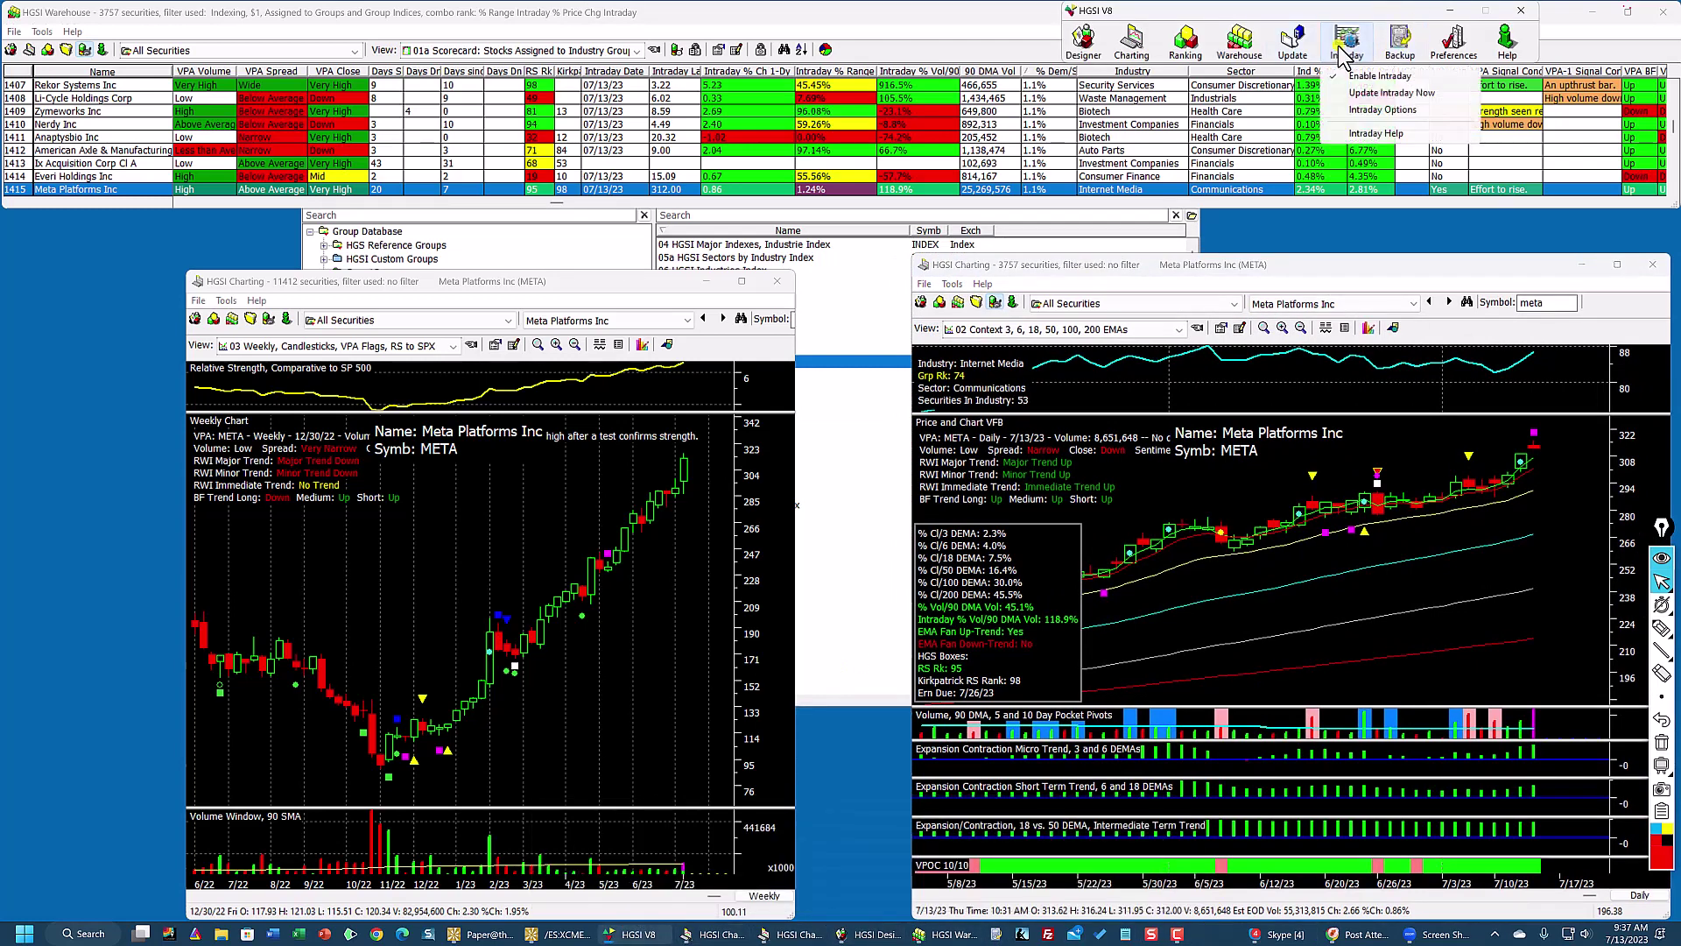
click(1353, 94)
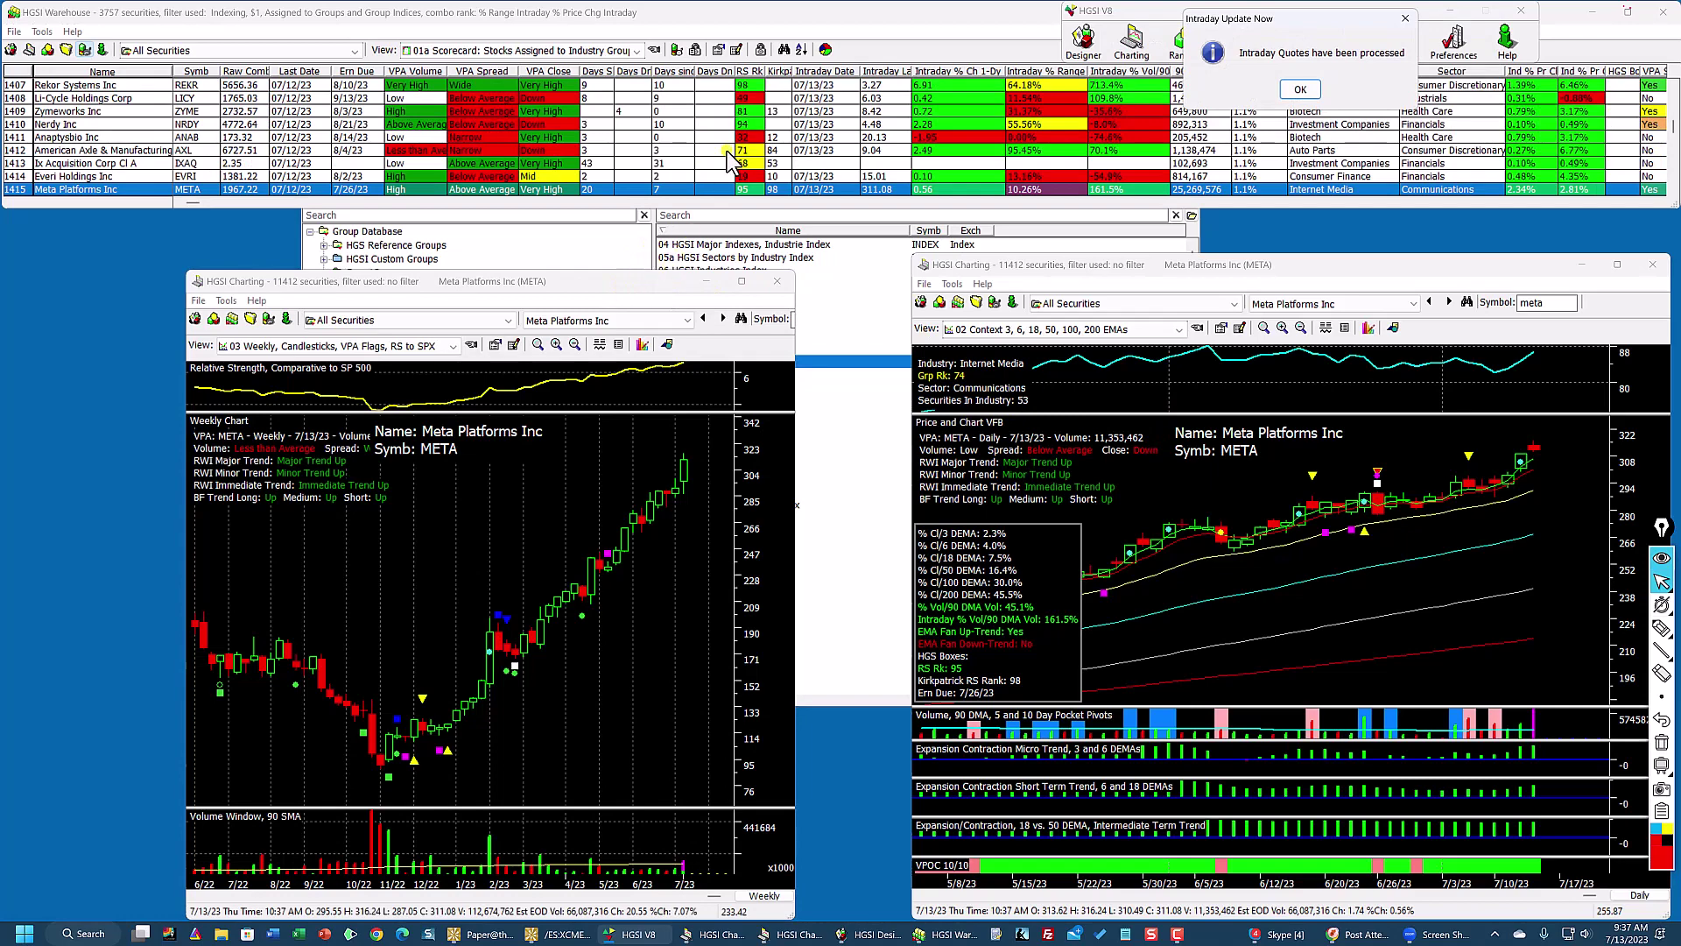
click(1300, 90)
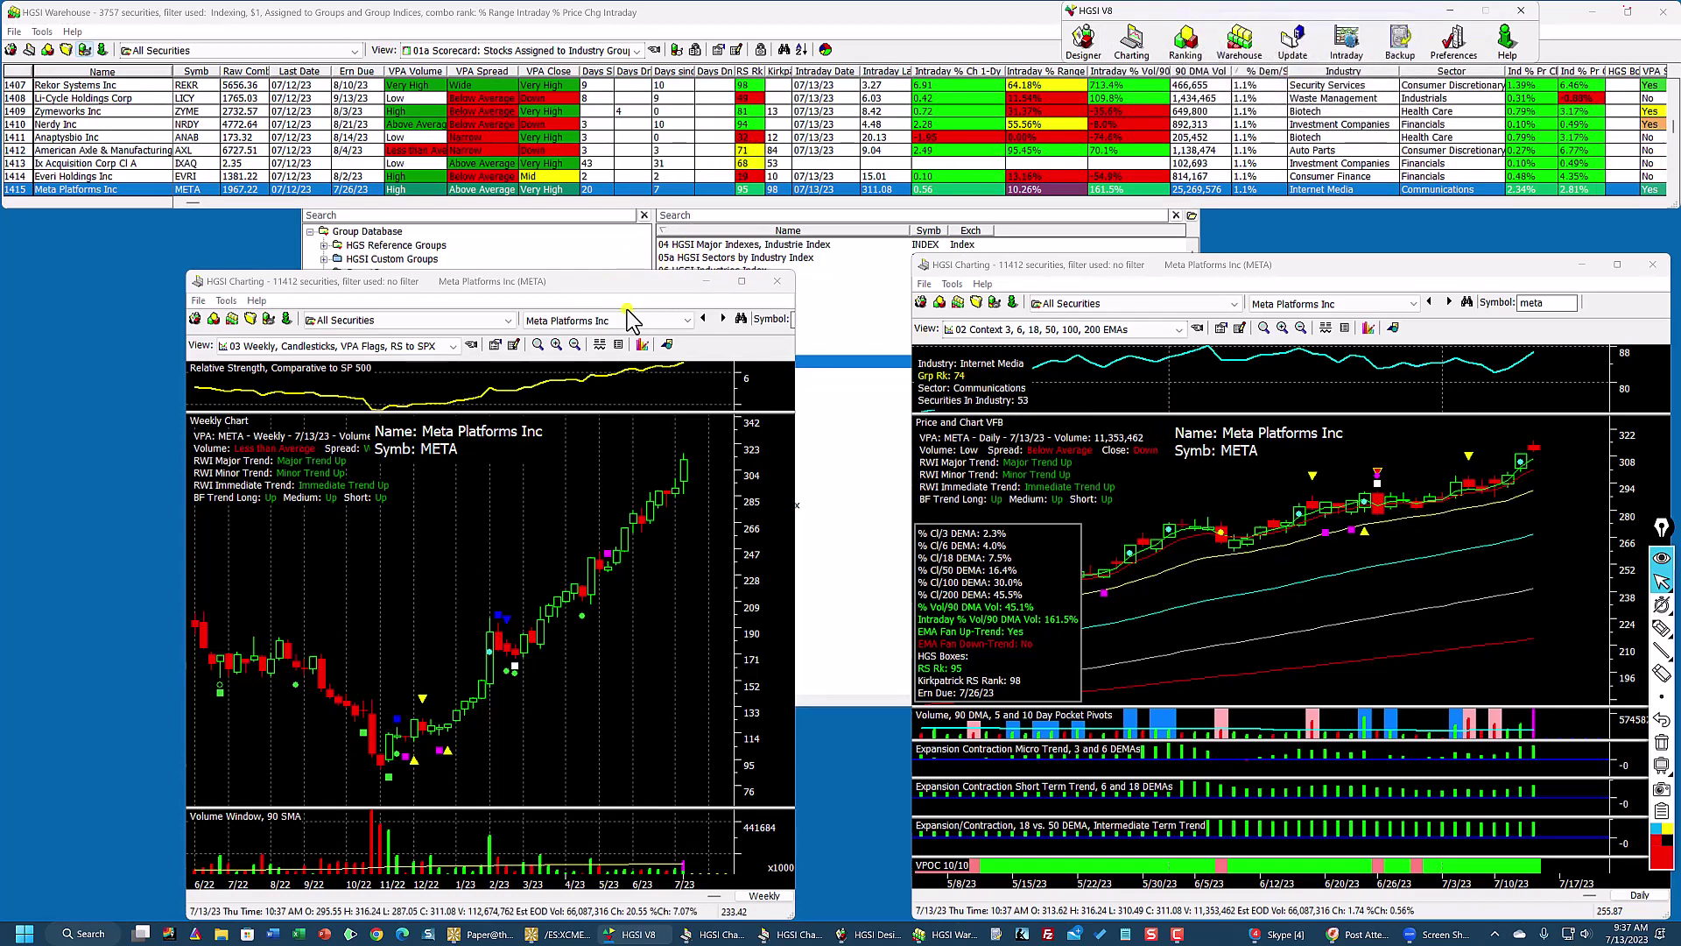
Step: Place the weekly chart window directly beside the daily chart and bring up the HGSI Designer
drag(620, 282, 739, 285)
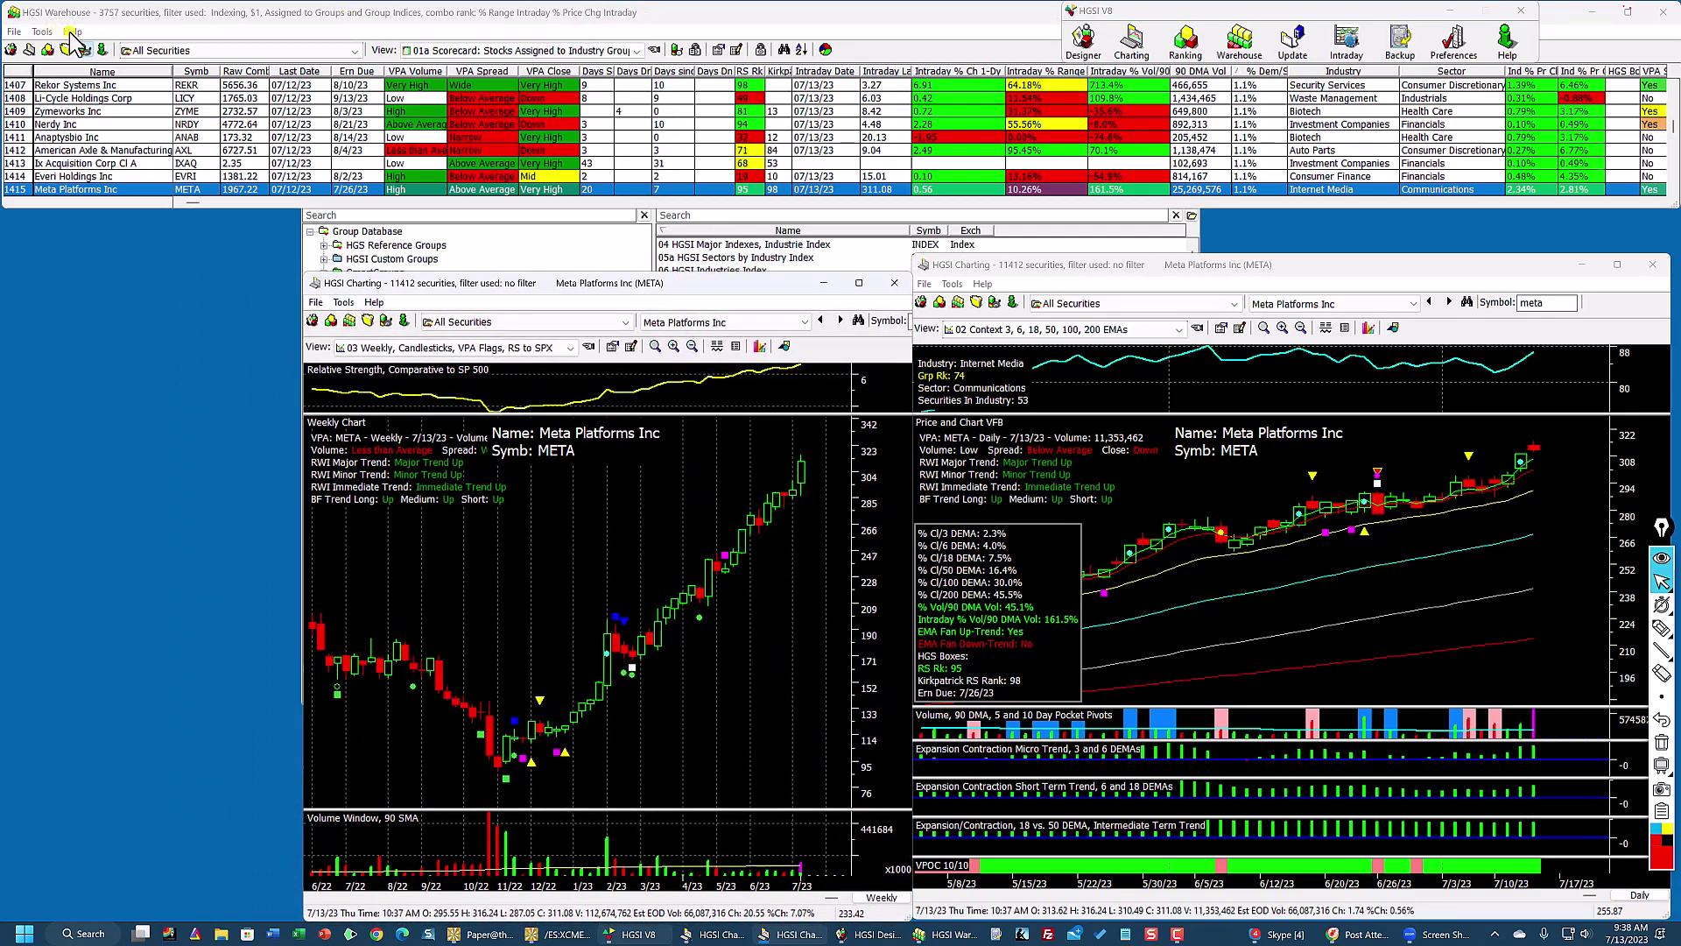
click(1091, 45)
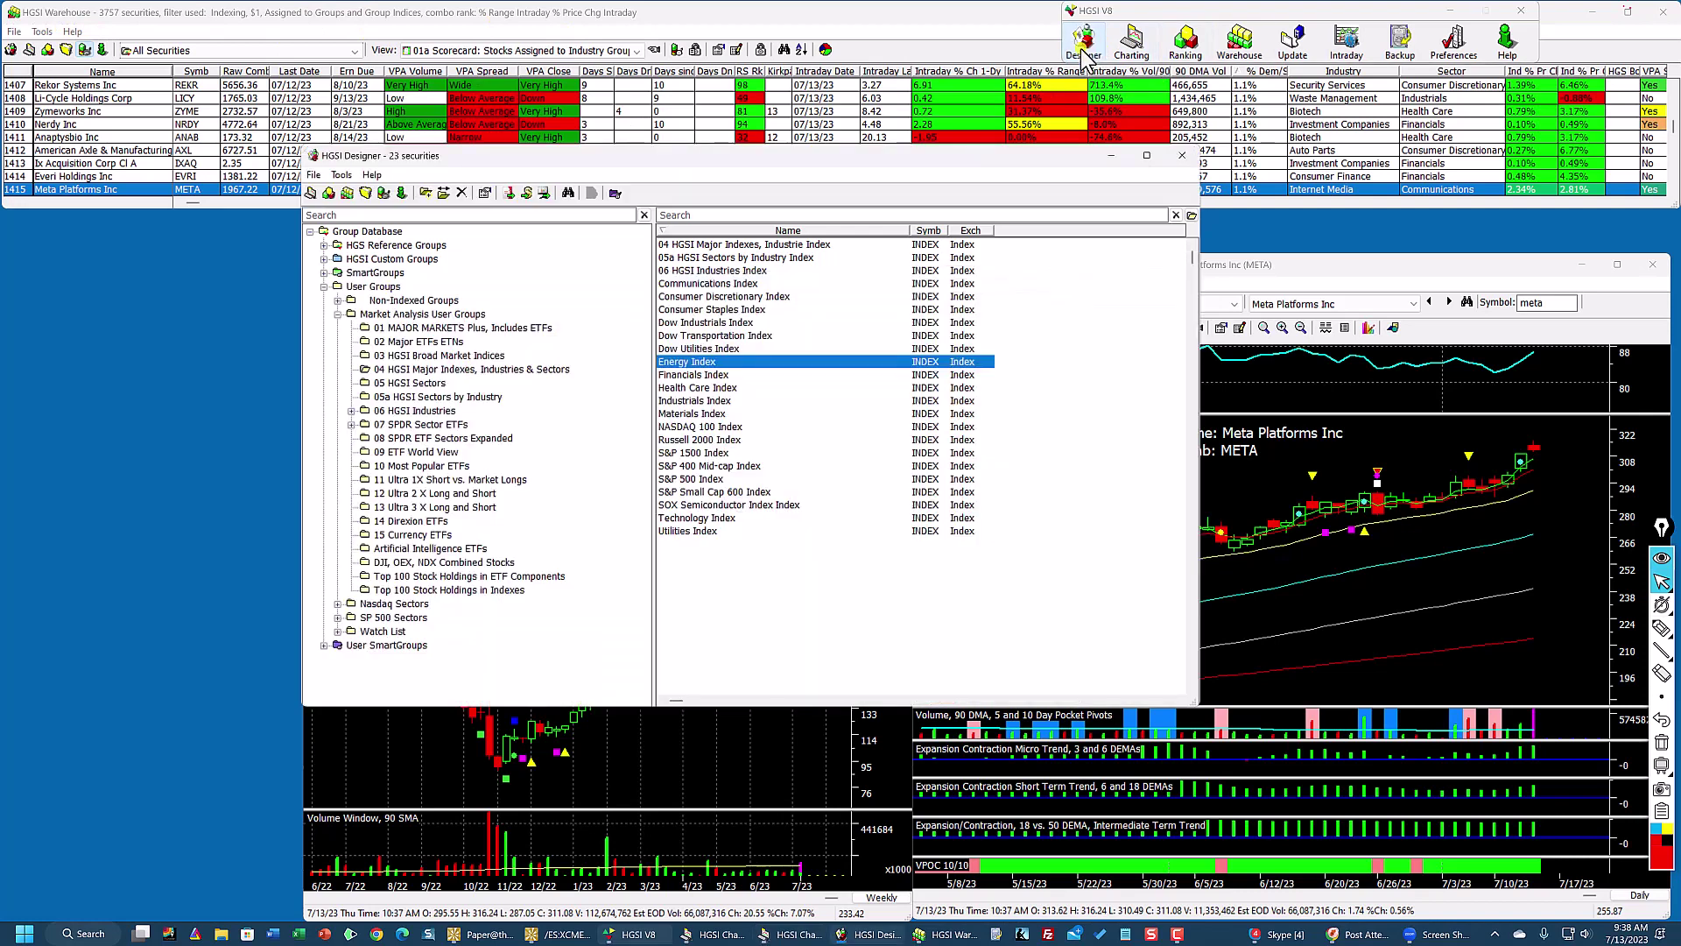
Step: Rebuild the user SmartGroups and enlarge the Warehouse window to list more securities
click(342, 175)
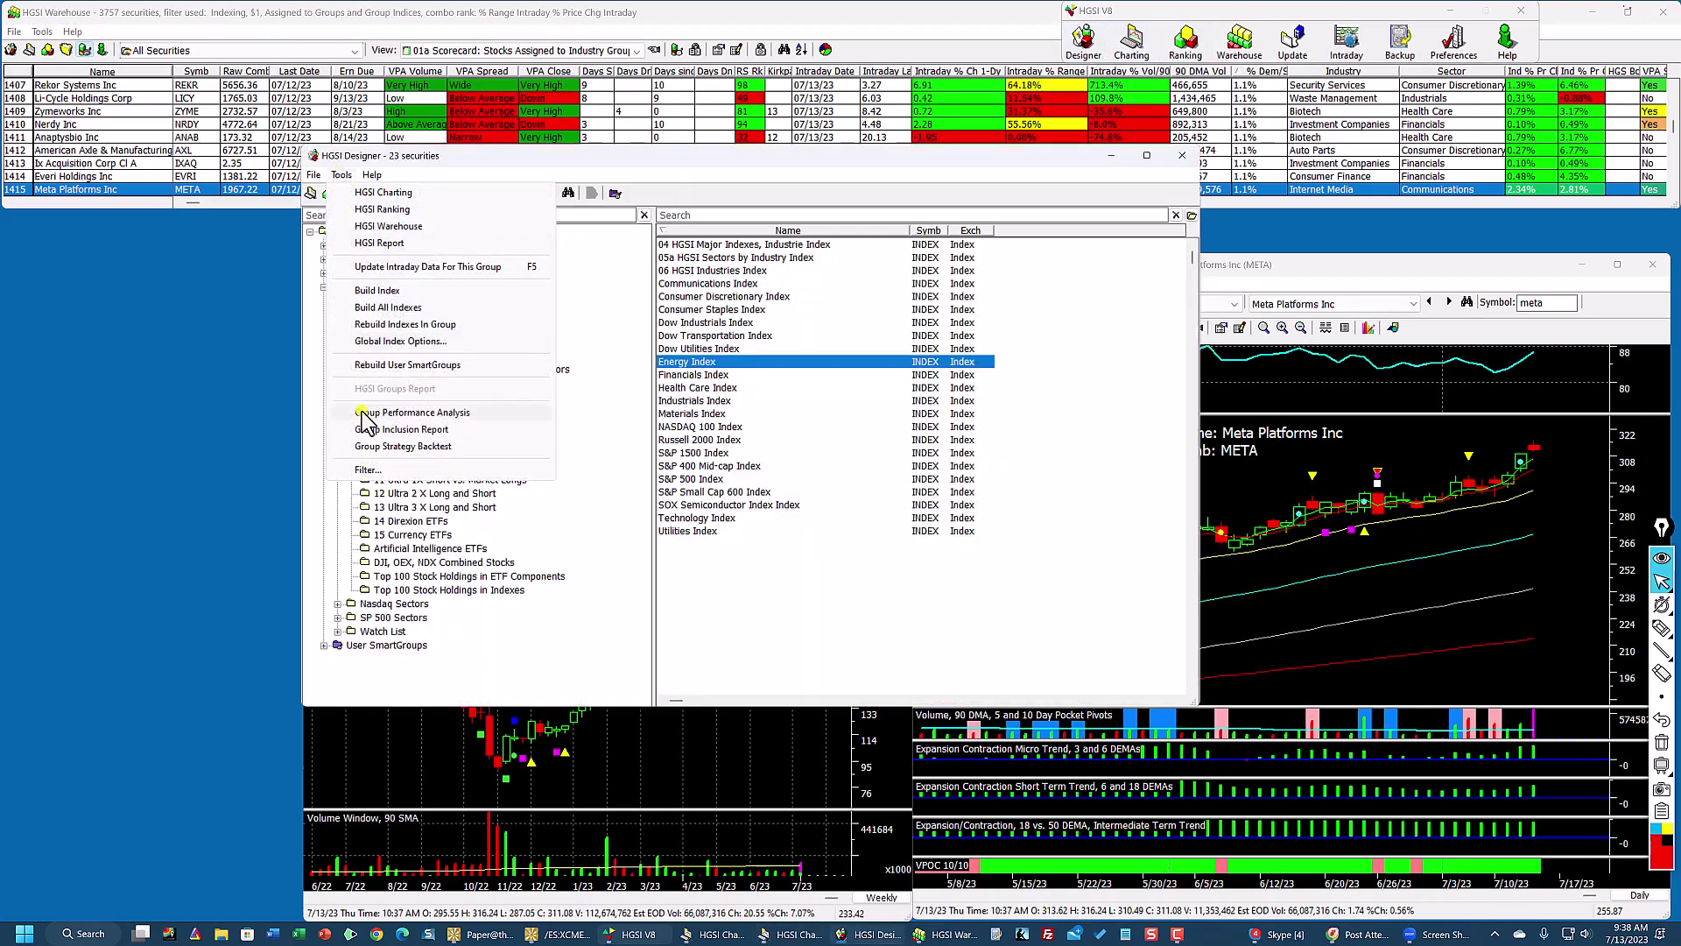
click(406, 365)
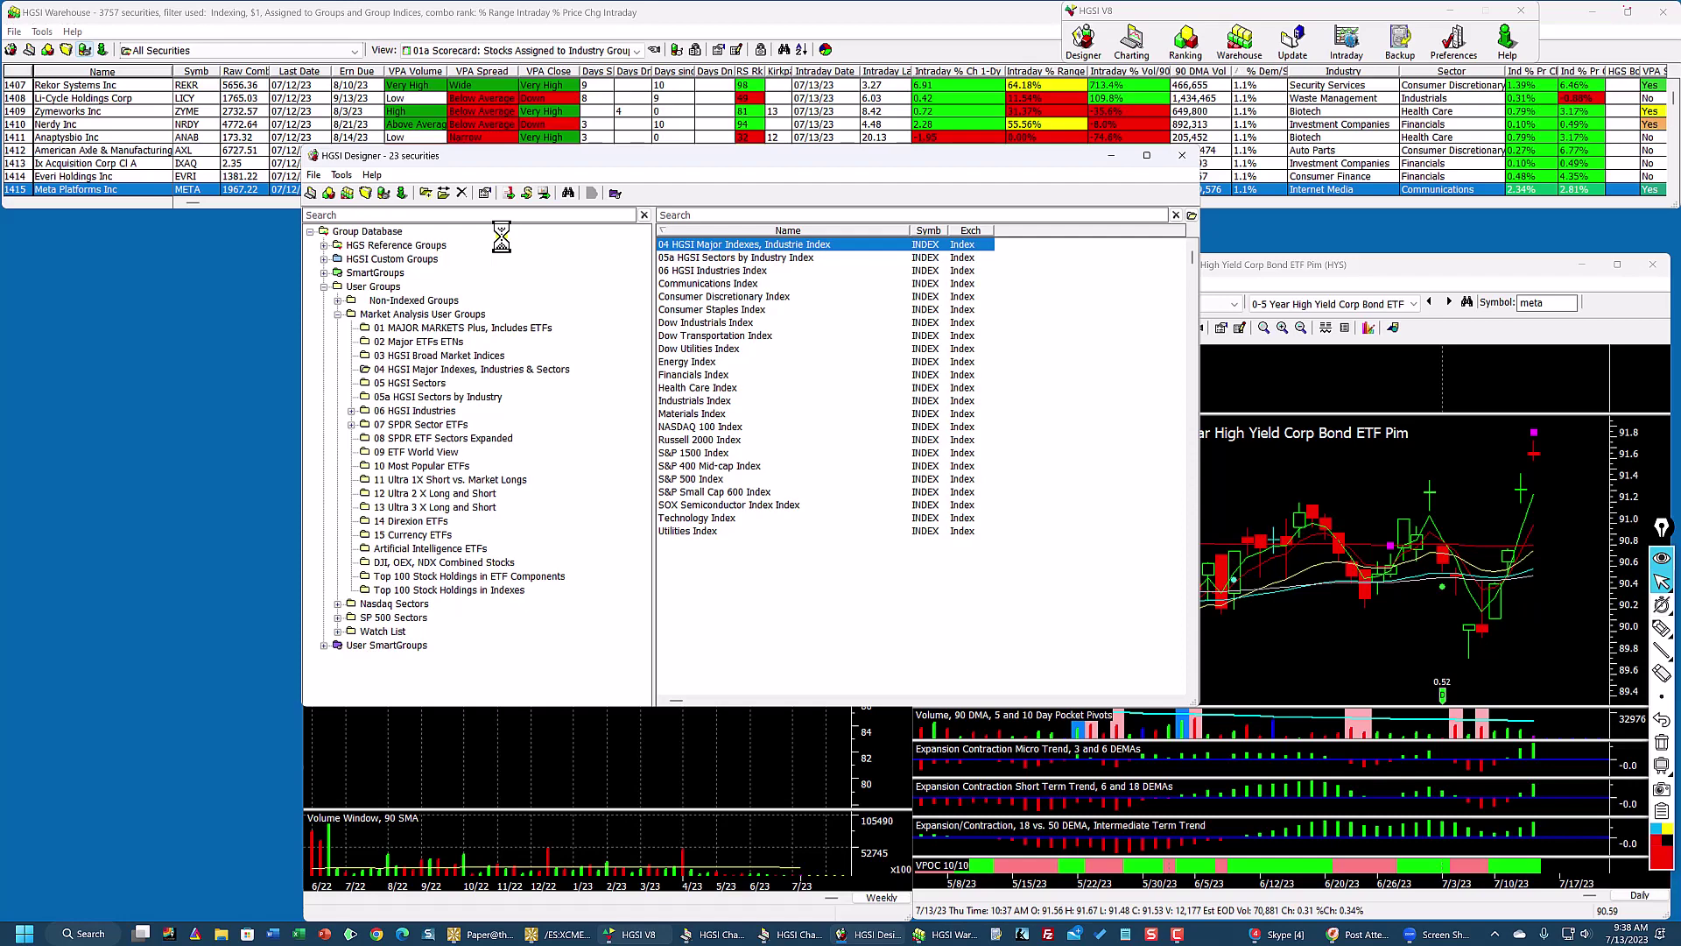
click(569, 90)
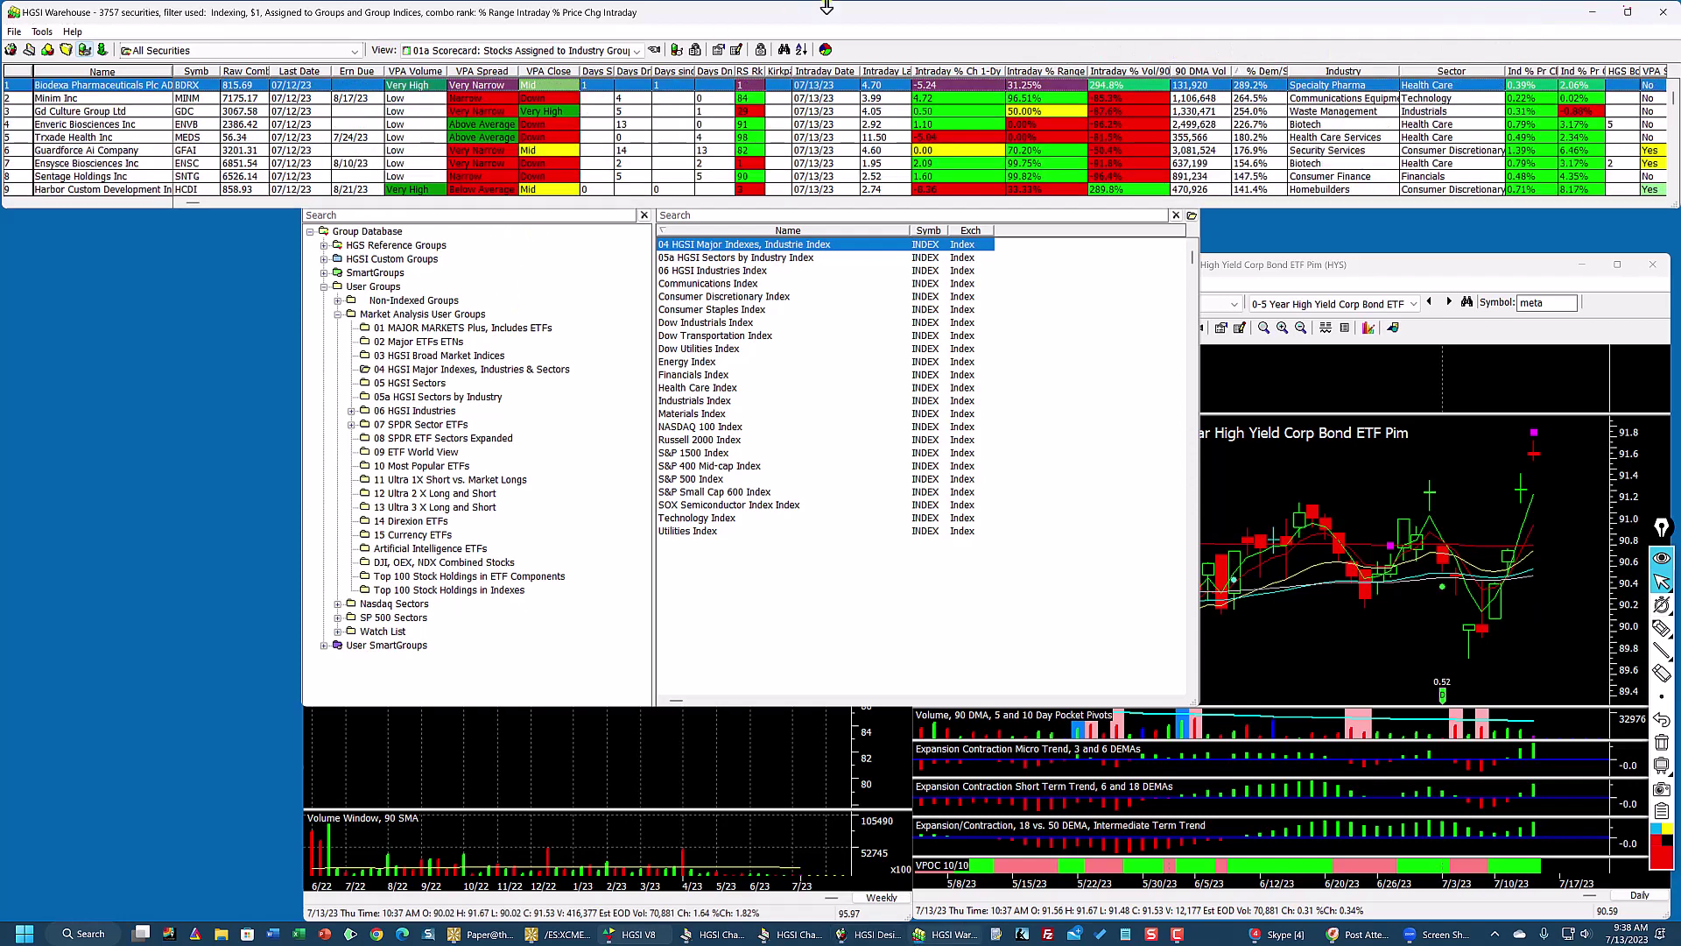
drag(1431, 206, 1429, 711)
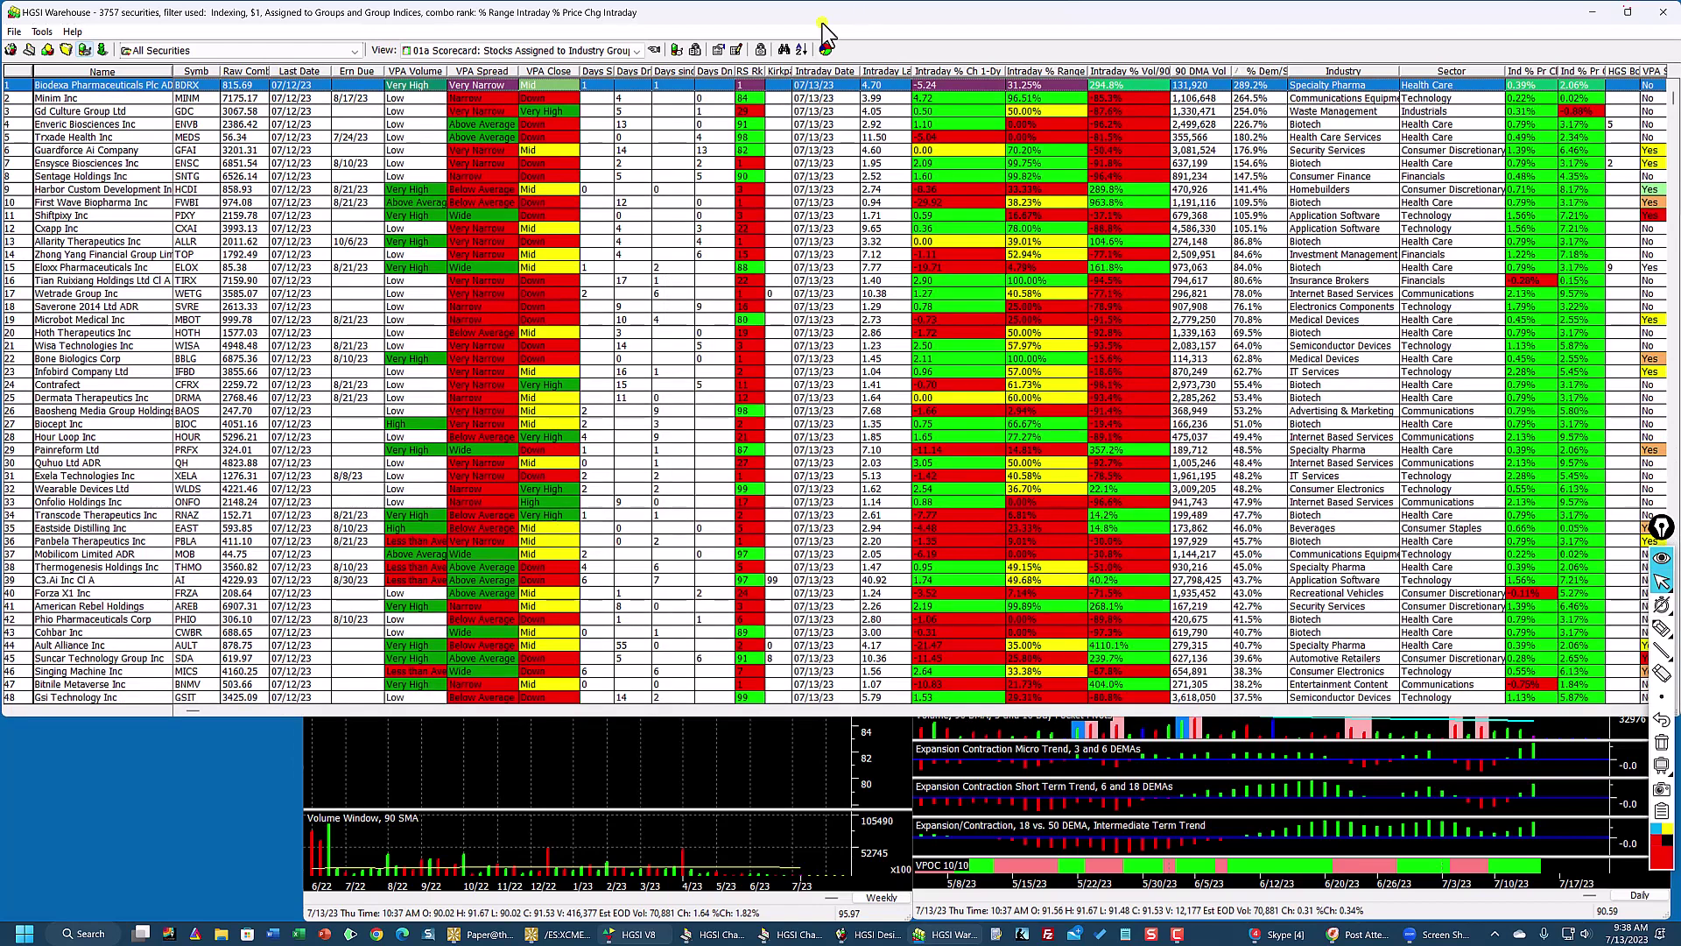
Step: Load the warehouse view "01 Undercut EOD, Setting Up After Pullback" from the Bullish EOD, Lower Risk Setups group of Instant Watch Lists, 25 Stocks
click(654, 50)
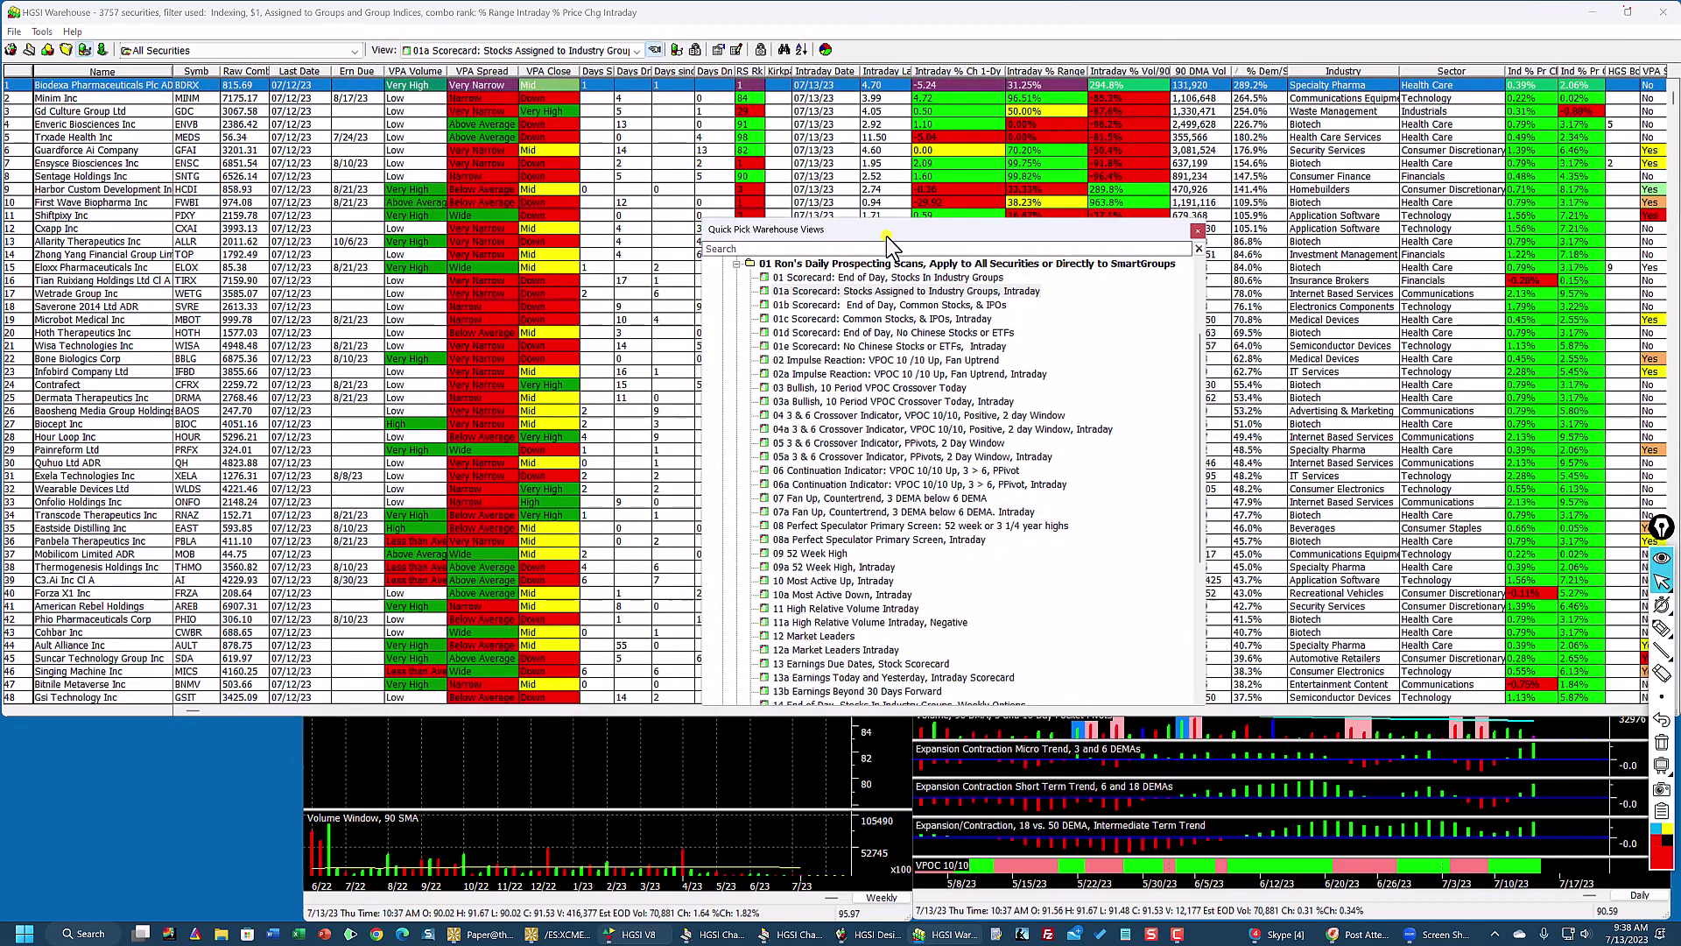
click(741, 235)
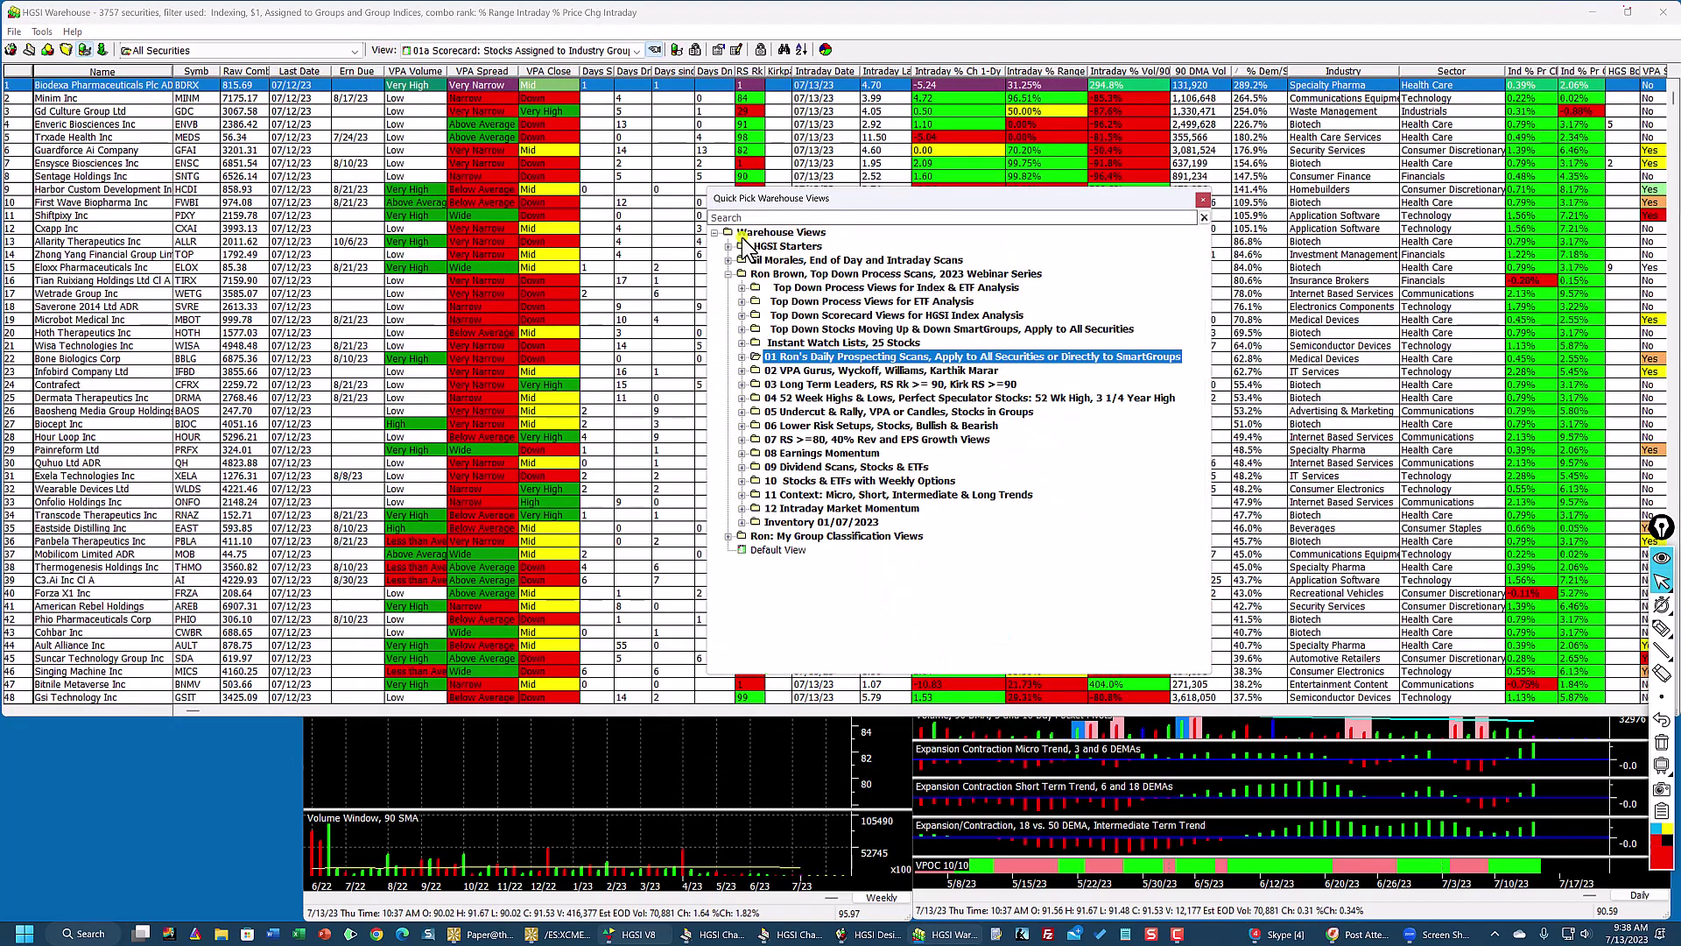
click(807, 343)
click(743, 344)
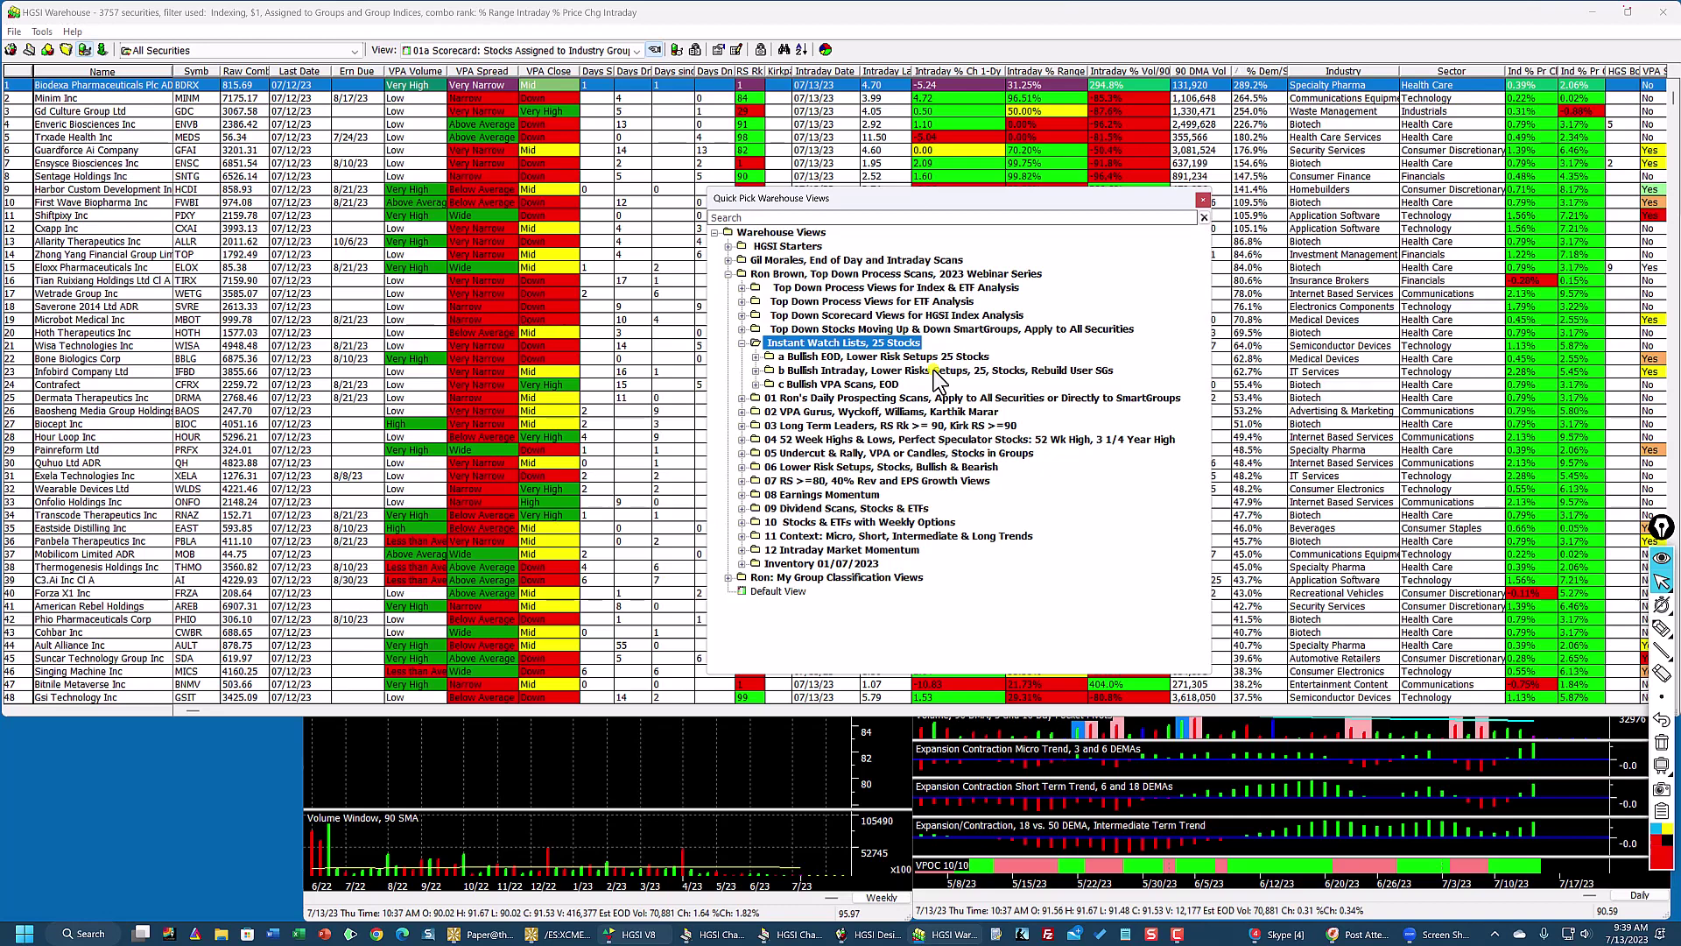
click(755, 358)
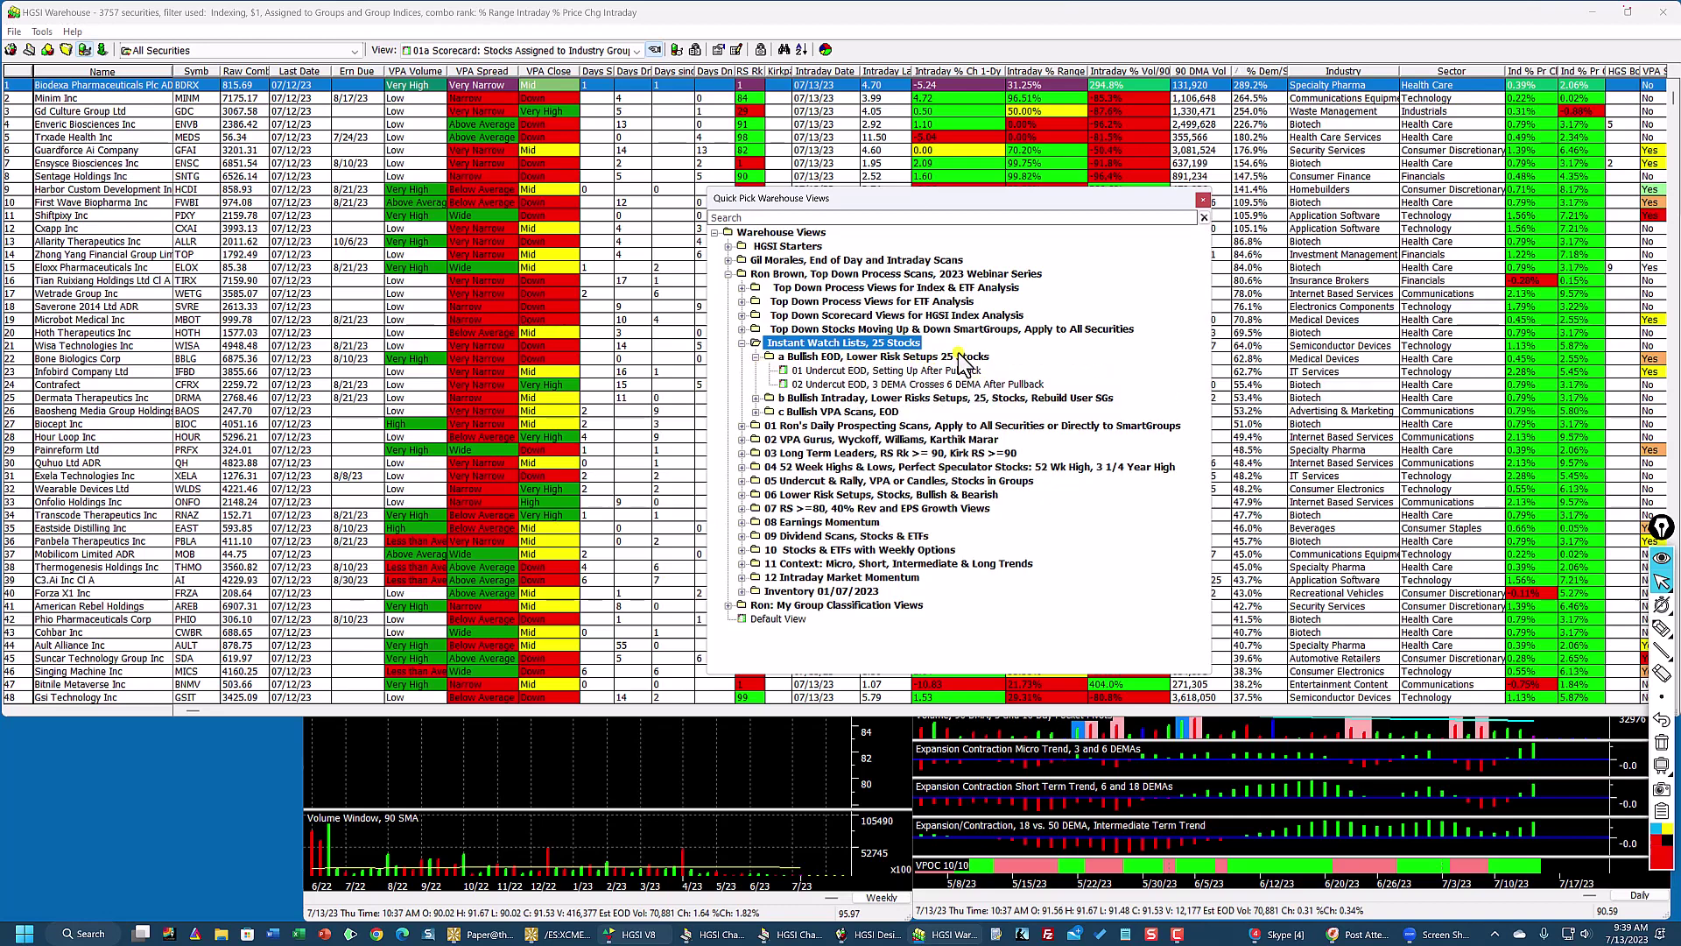
click(880, 372)
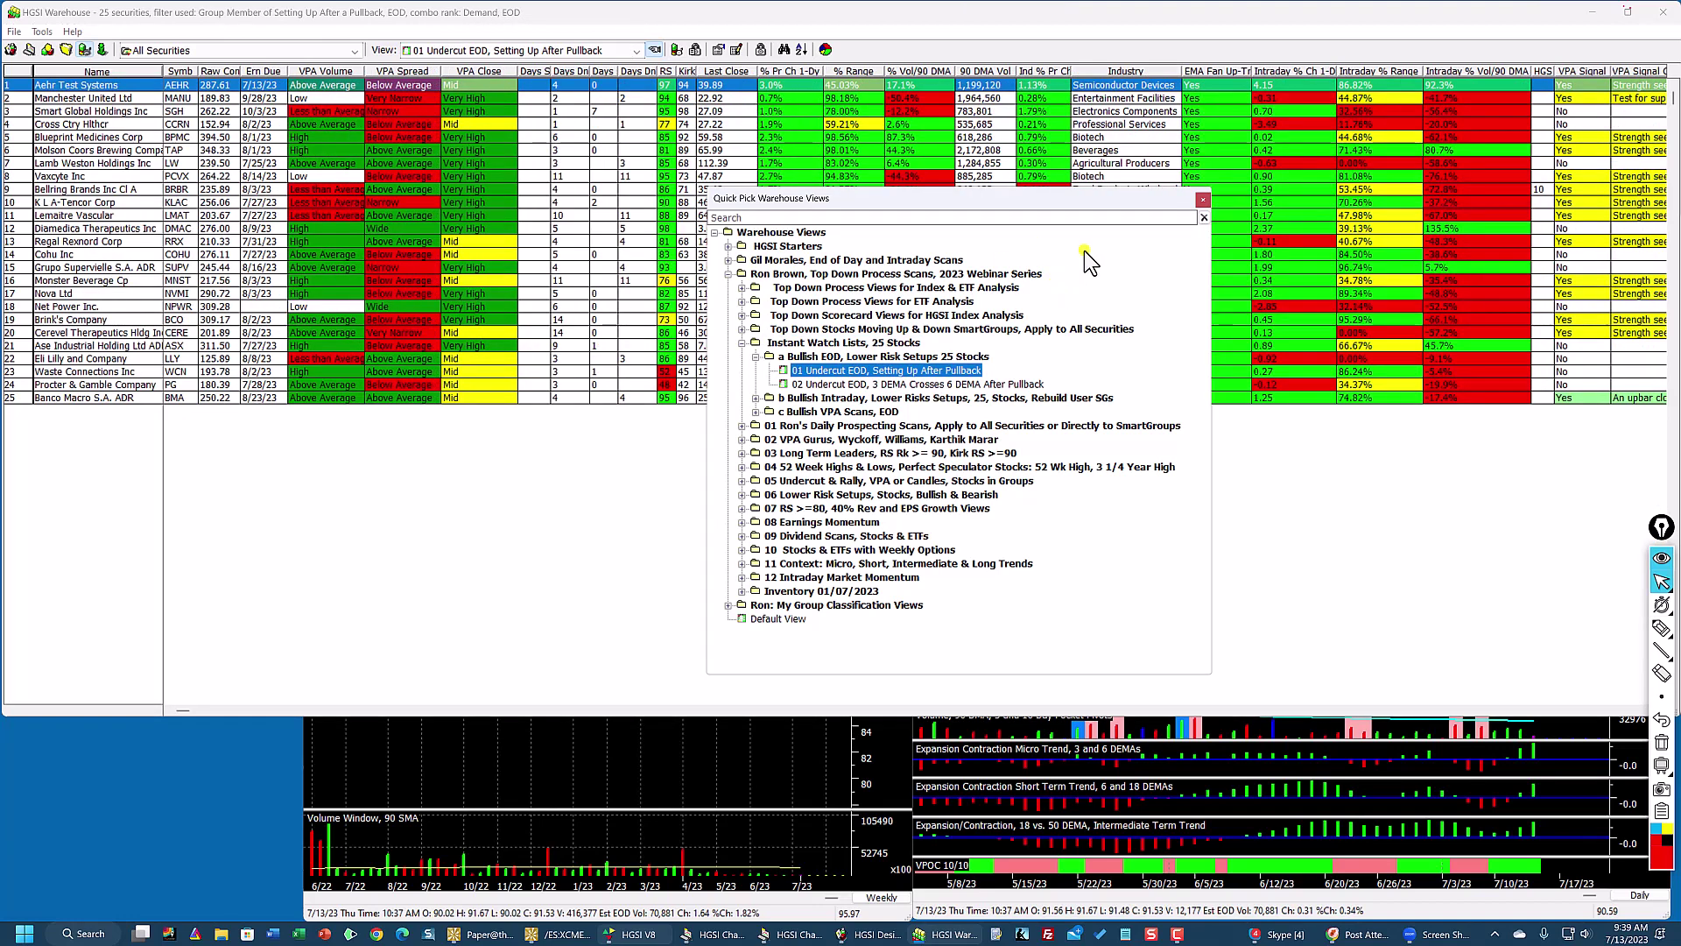
Step: Sort the watch list by intraday percent change, largest gain first, and reveal more of the VPA Signal Condition column
drag(1110, 201, 1089, 426)
click(1270, 72)
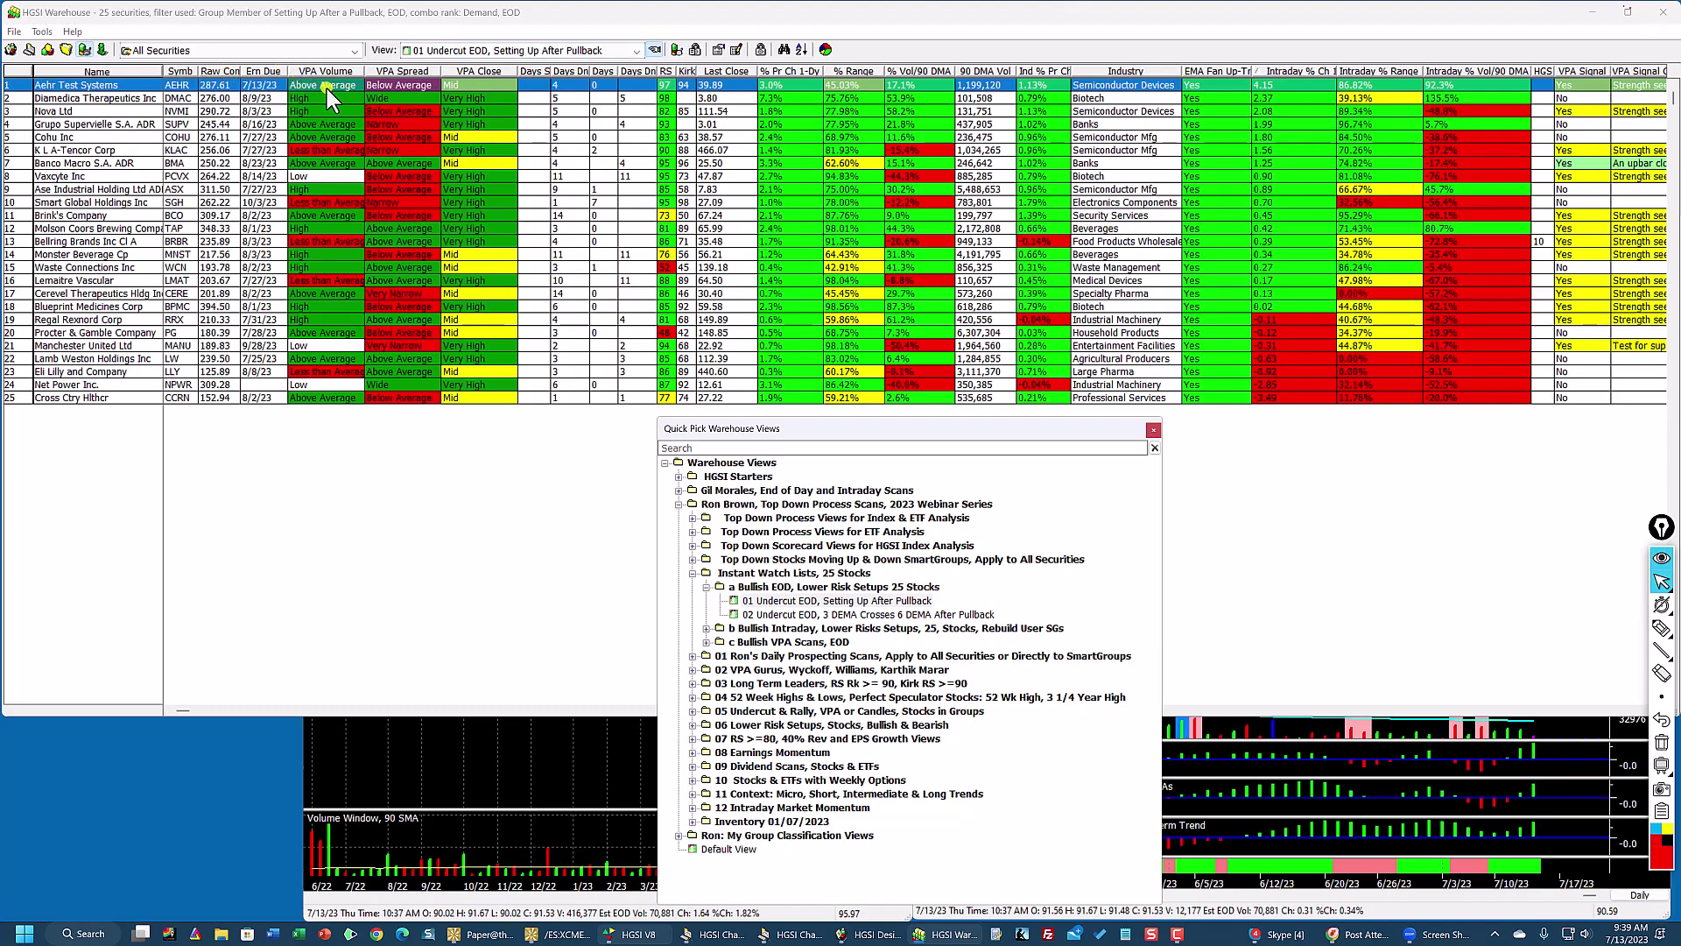
click(405, 88)
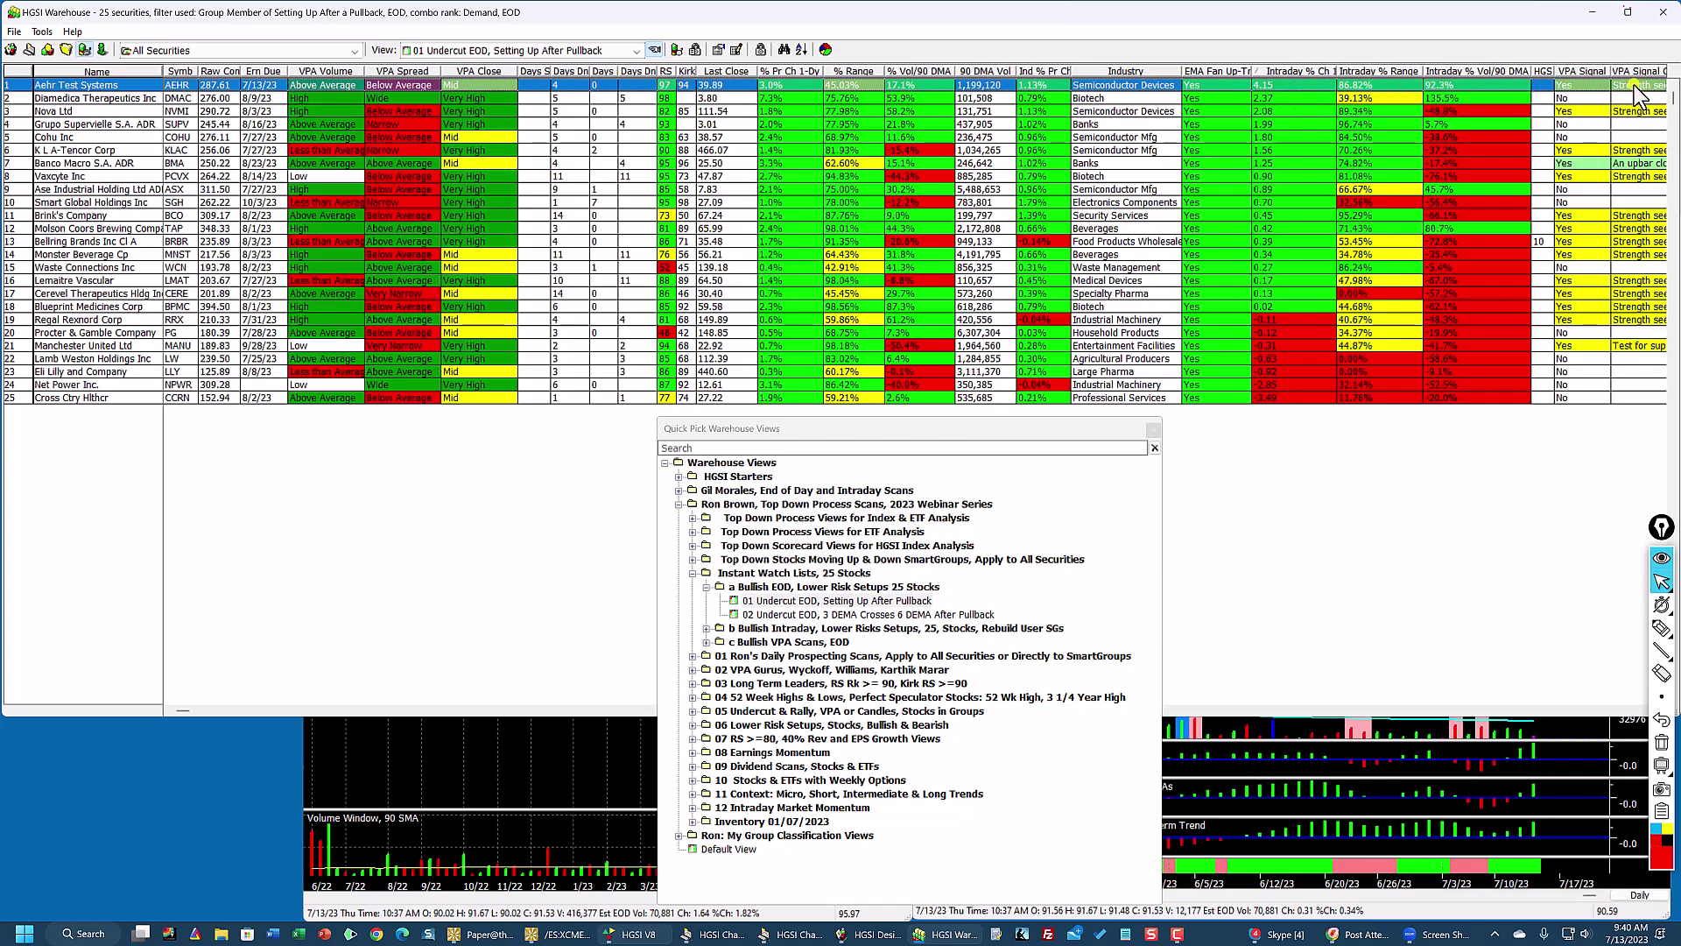
drag(1607, 72, 1594, 75)
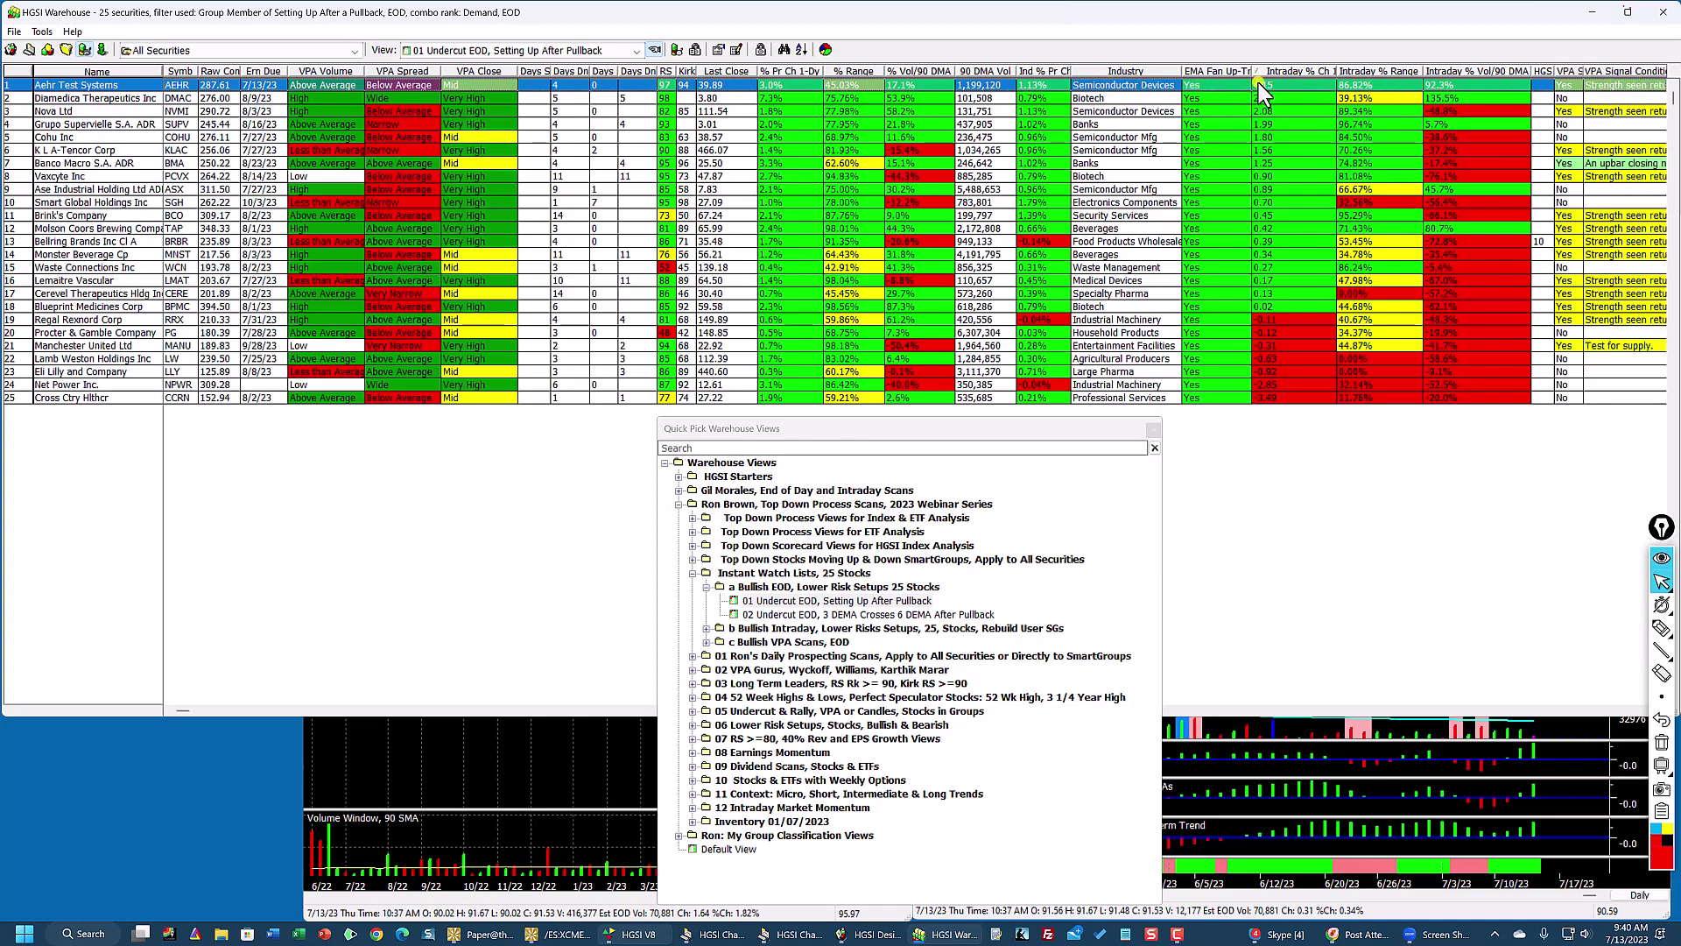
Step: Open the maximized daily chart of Aehr Test Systems and mark the latest candle signals and micro-trend bars with red arrows
double_click(1180, 84)
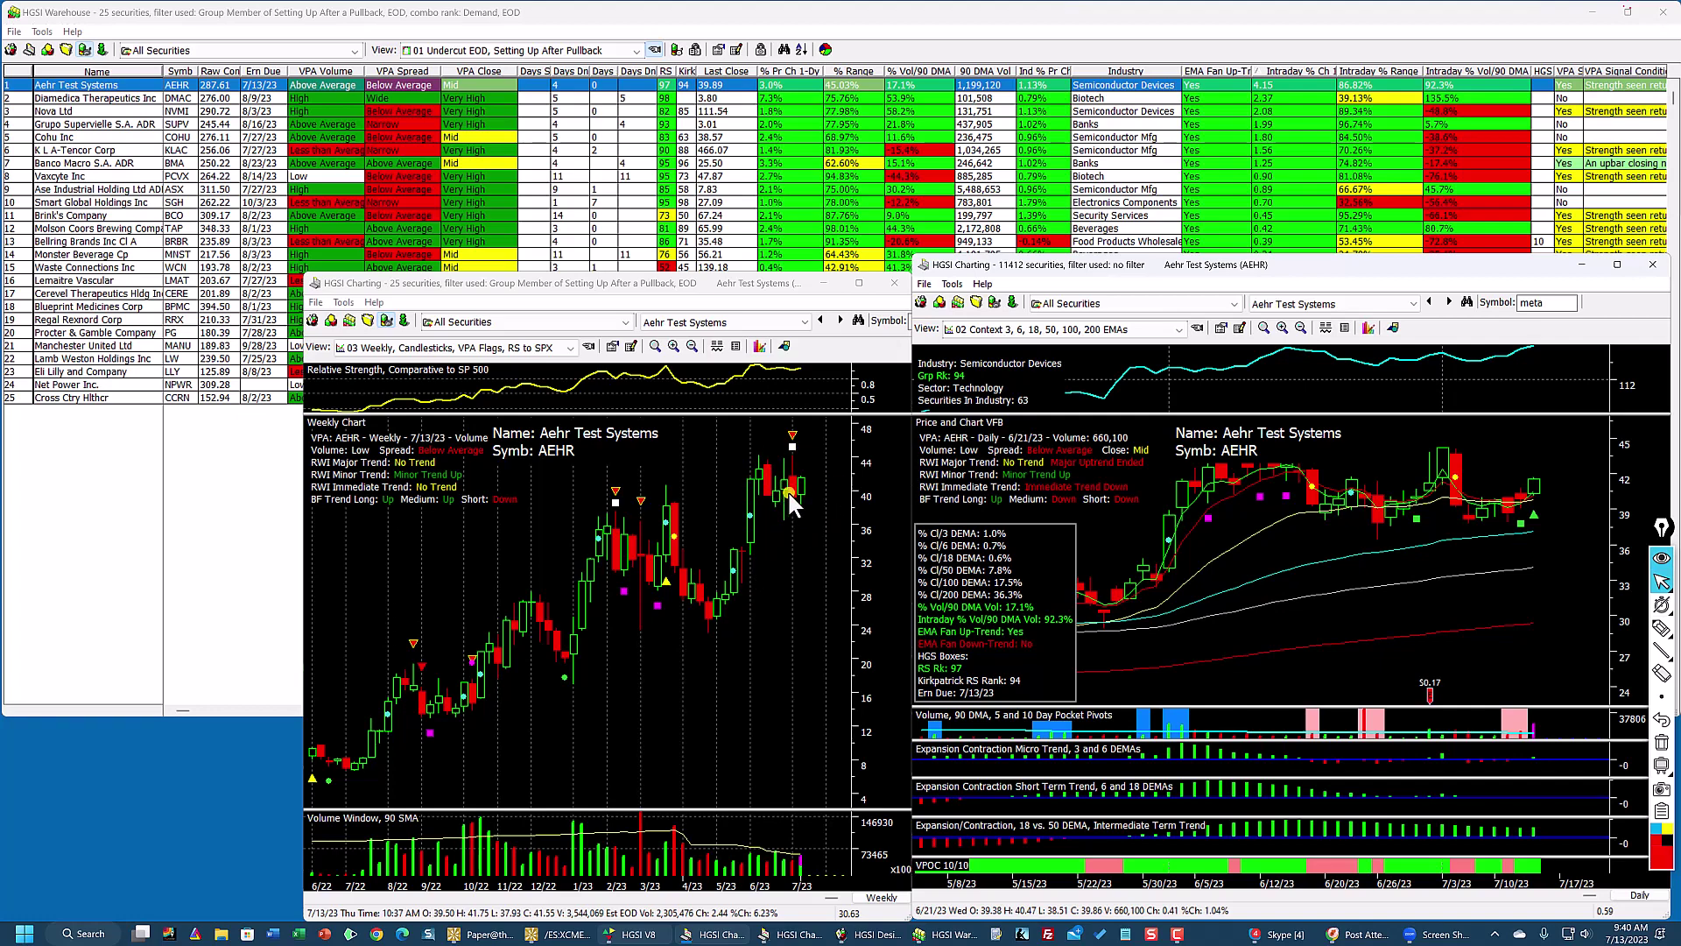
click(1617, 264)
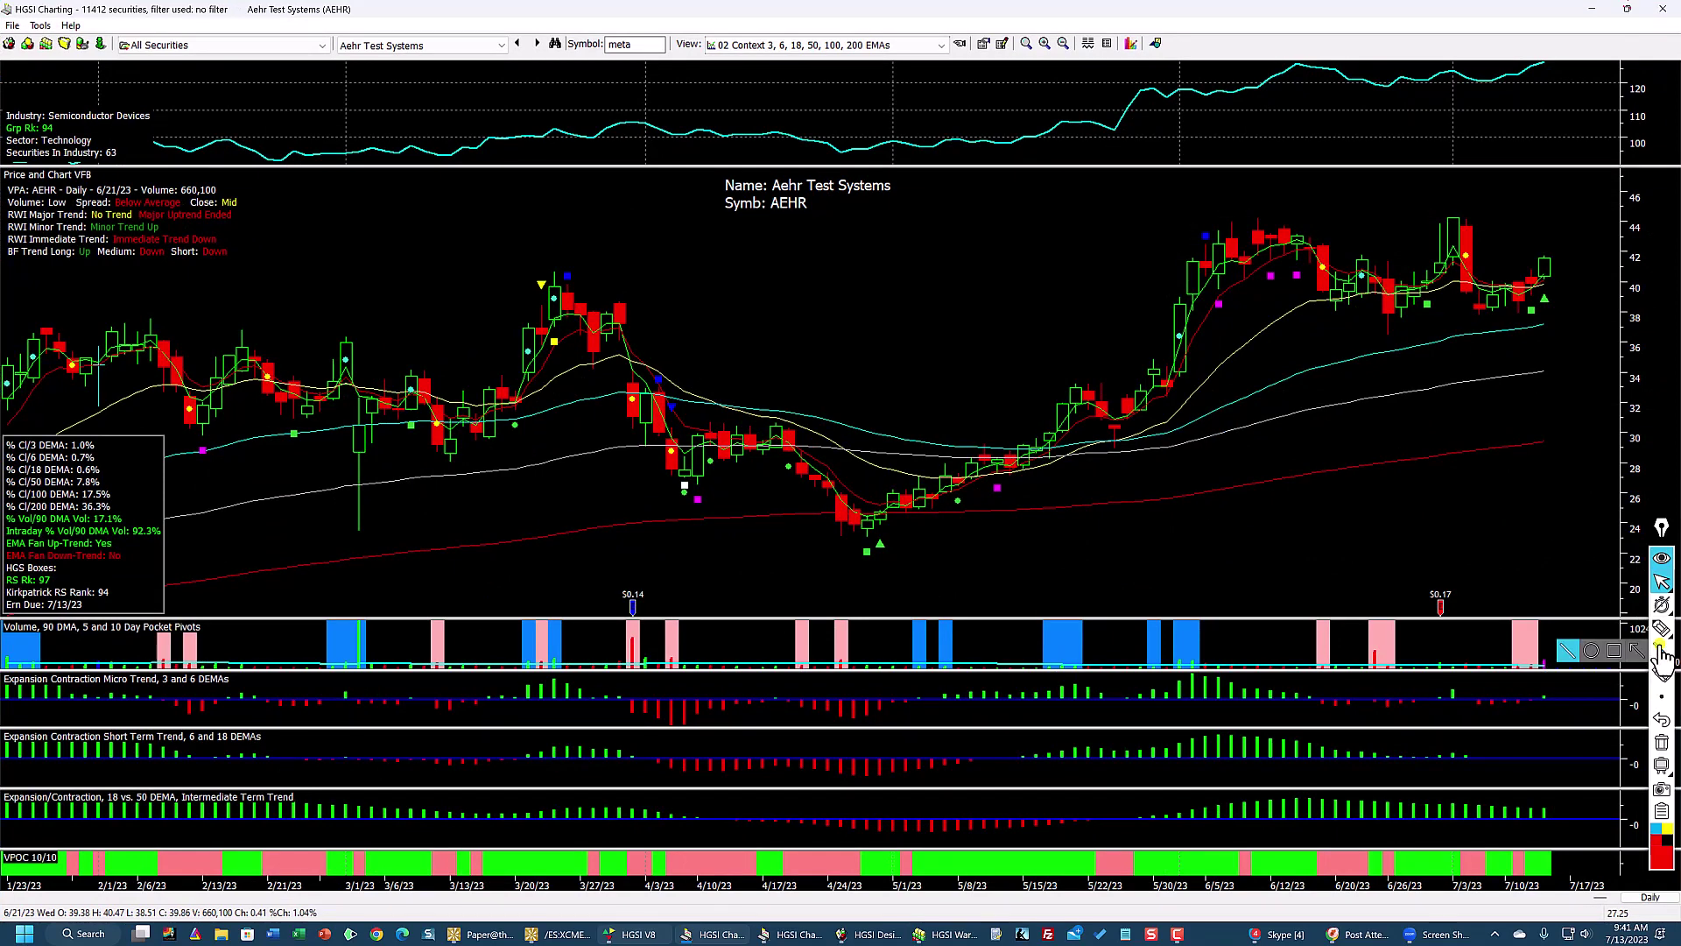
mouse_move(1662, 630)
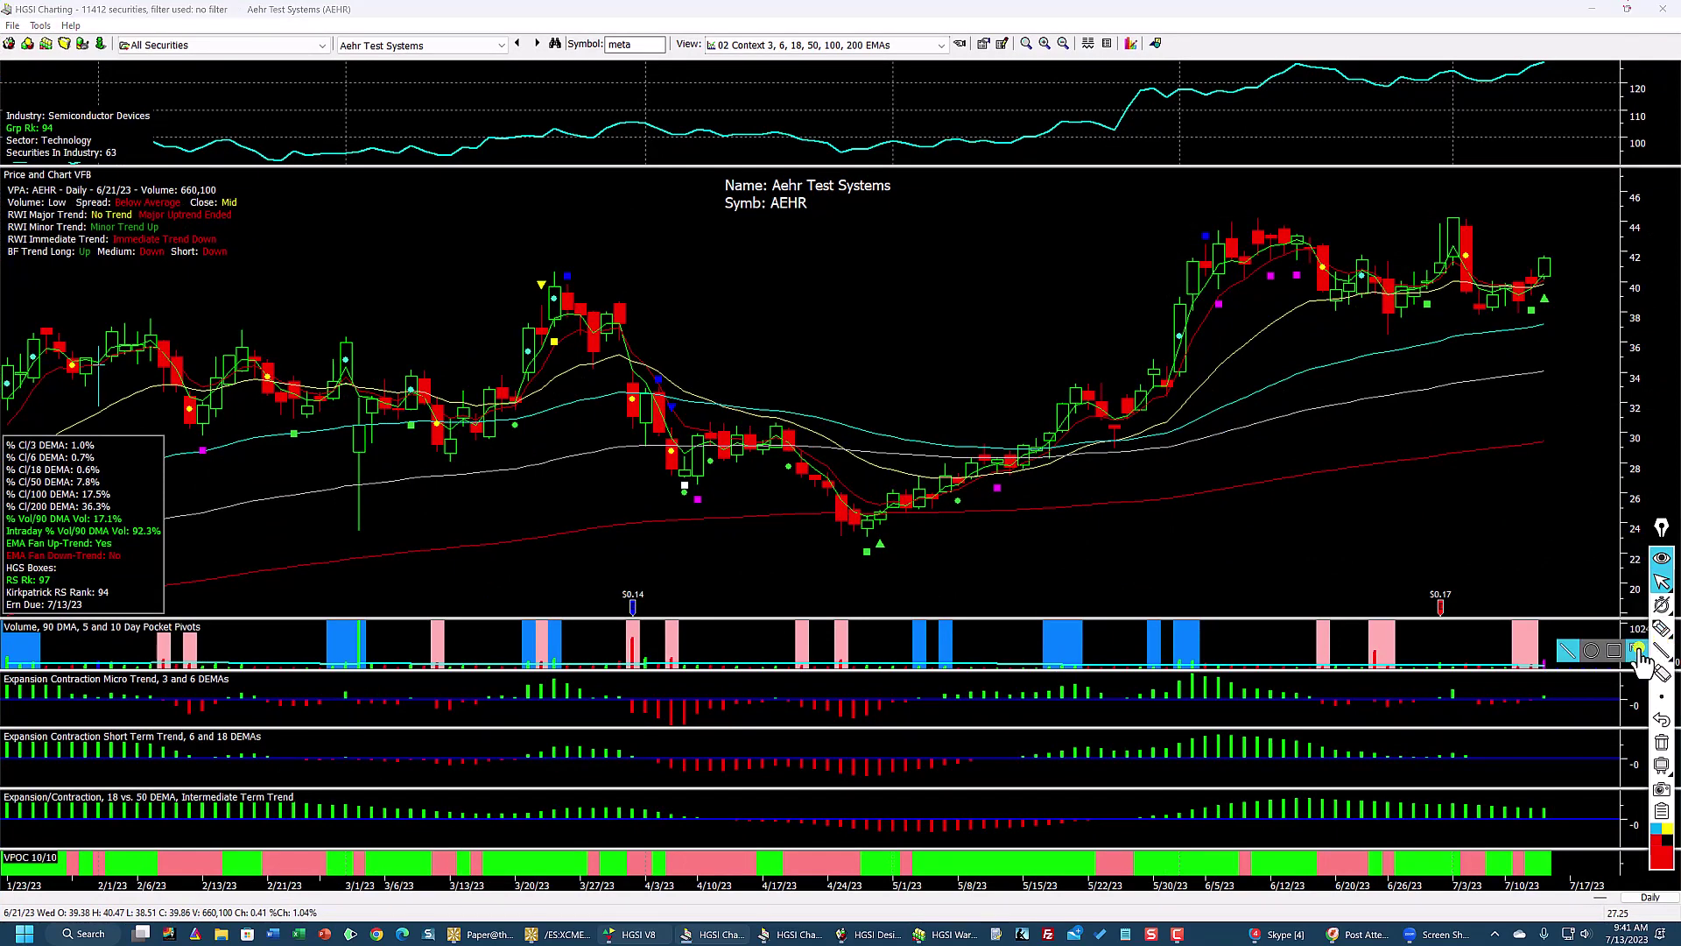
click(1662, 650)
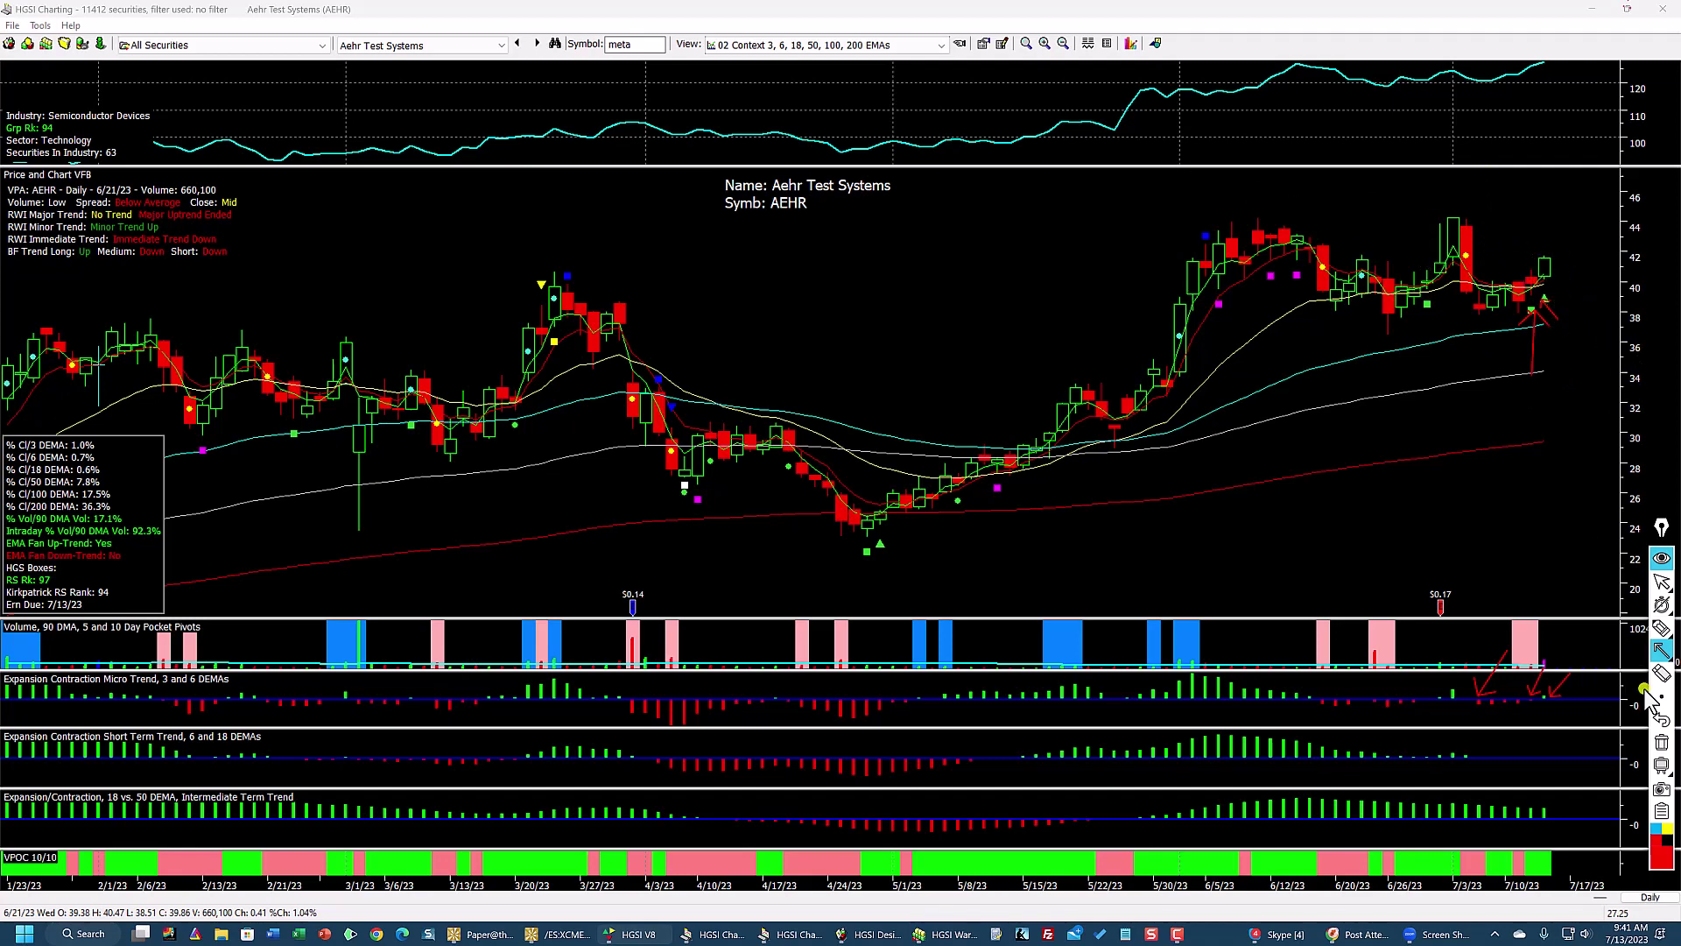
Step: Clear all arrows from the Aehr Test Systems chart and restore the chart window to its smaller size
mouse_move(1662, 627)
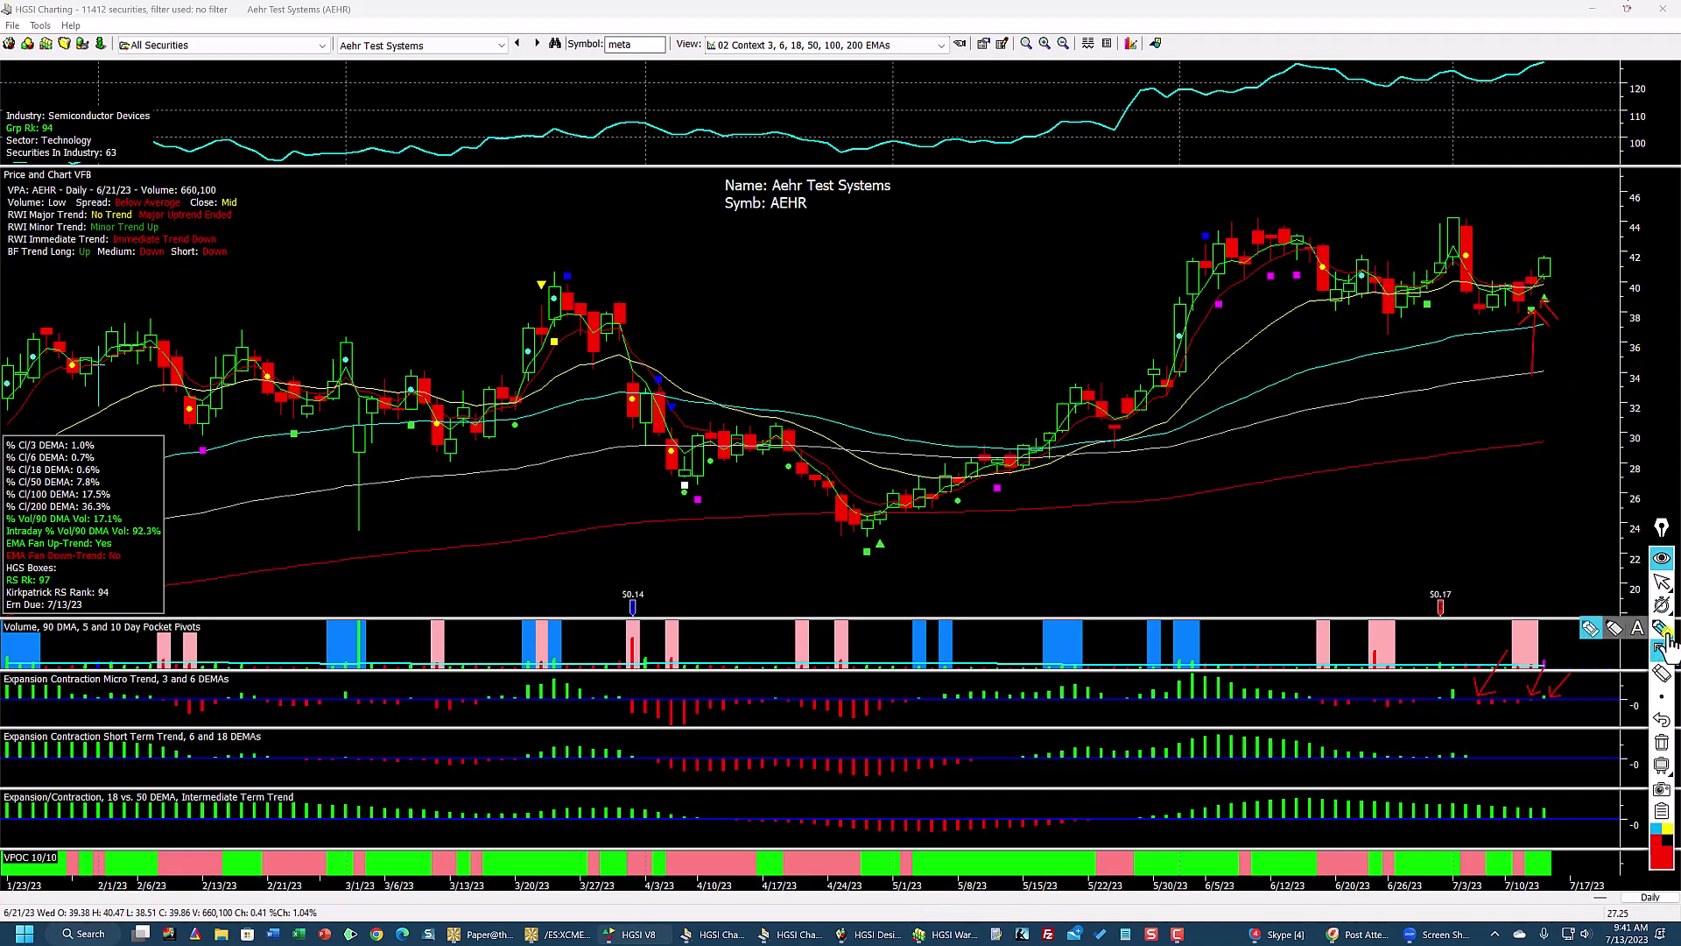
click(1662, 745)
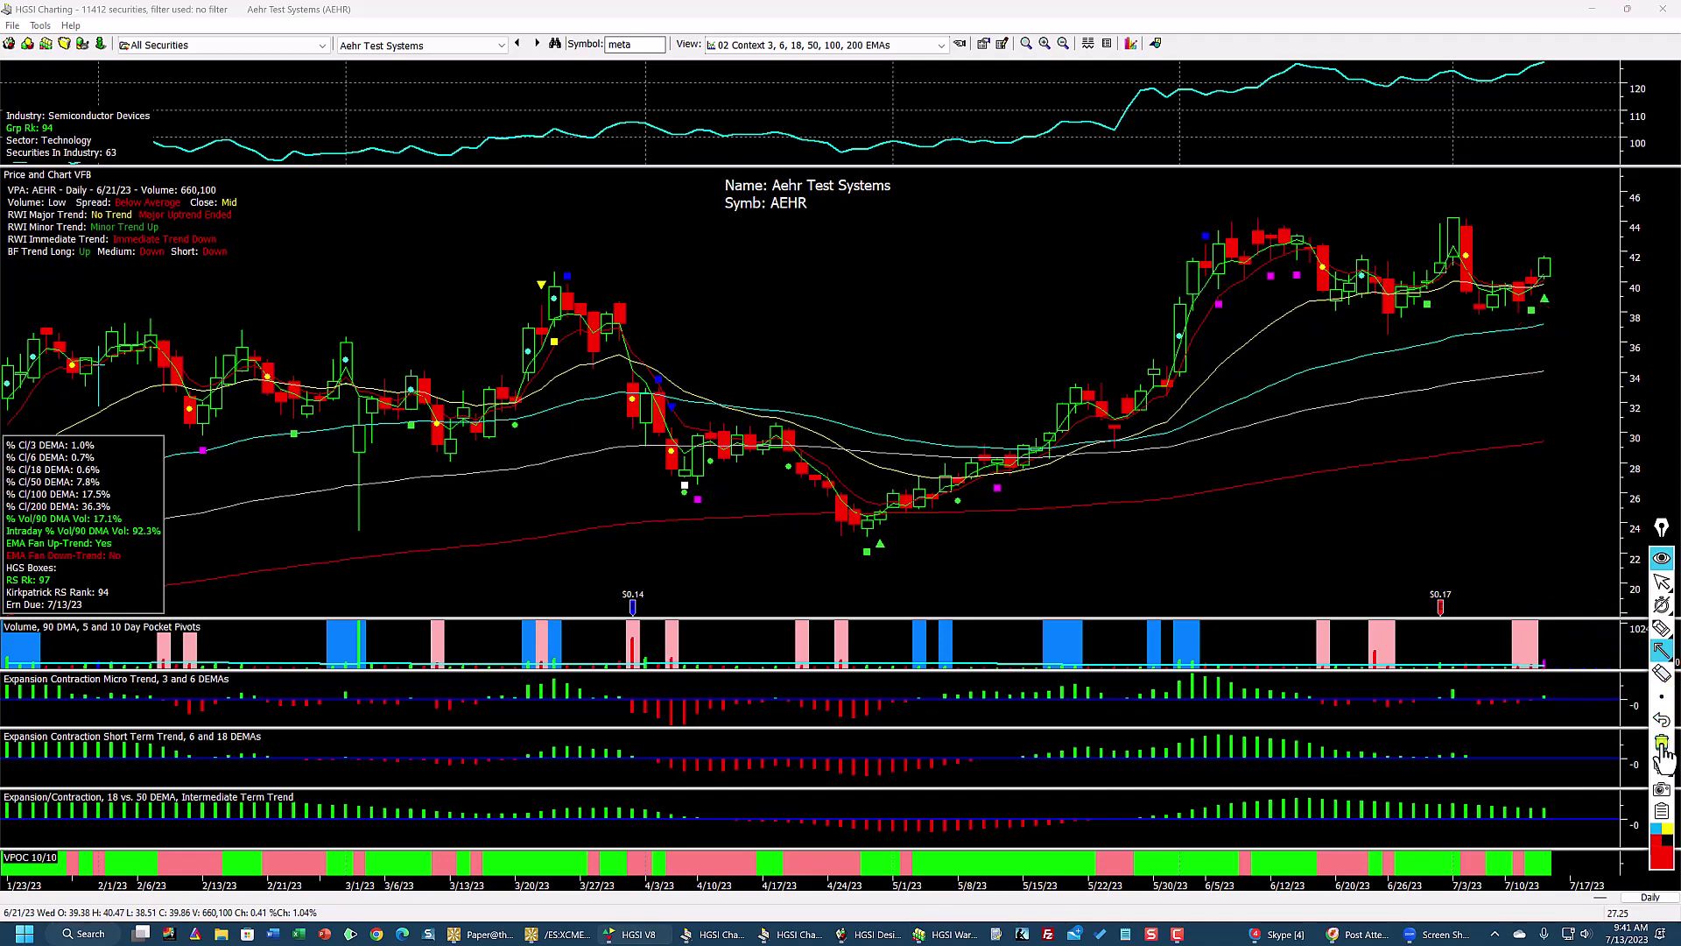
click(1662, 582)
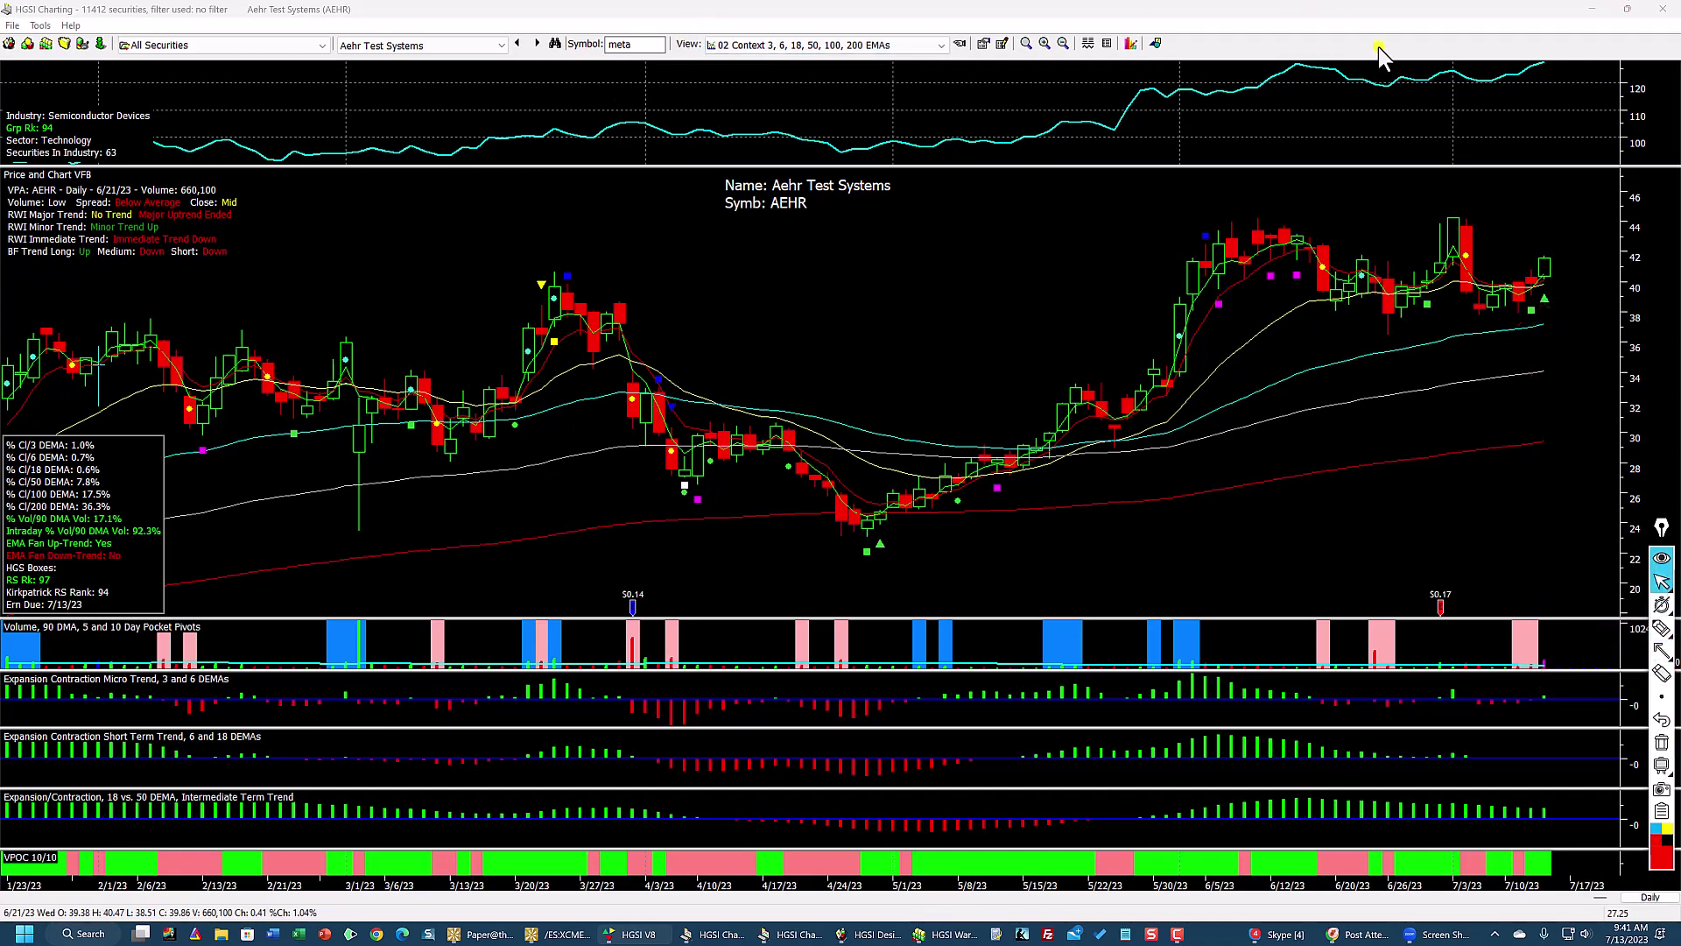
click(1627, 9)
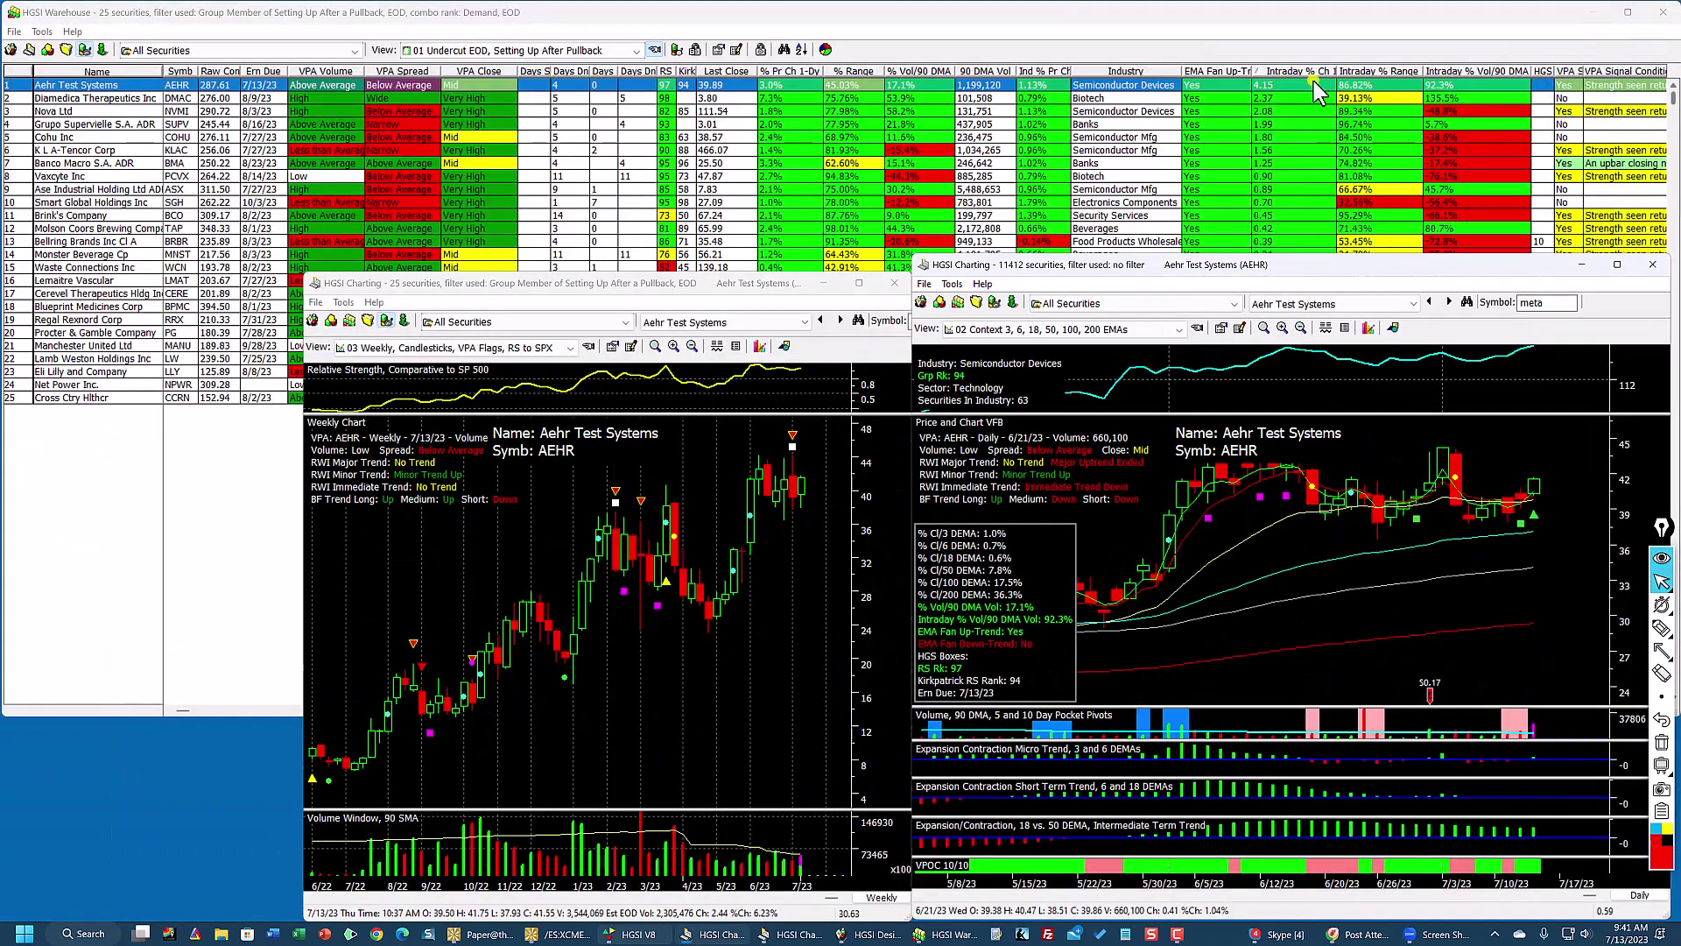
Step: Open the daily chart of Cohu Inc from the watch list and maximize it
click(639, 99)
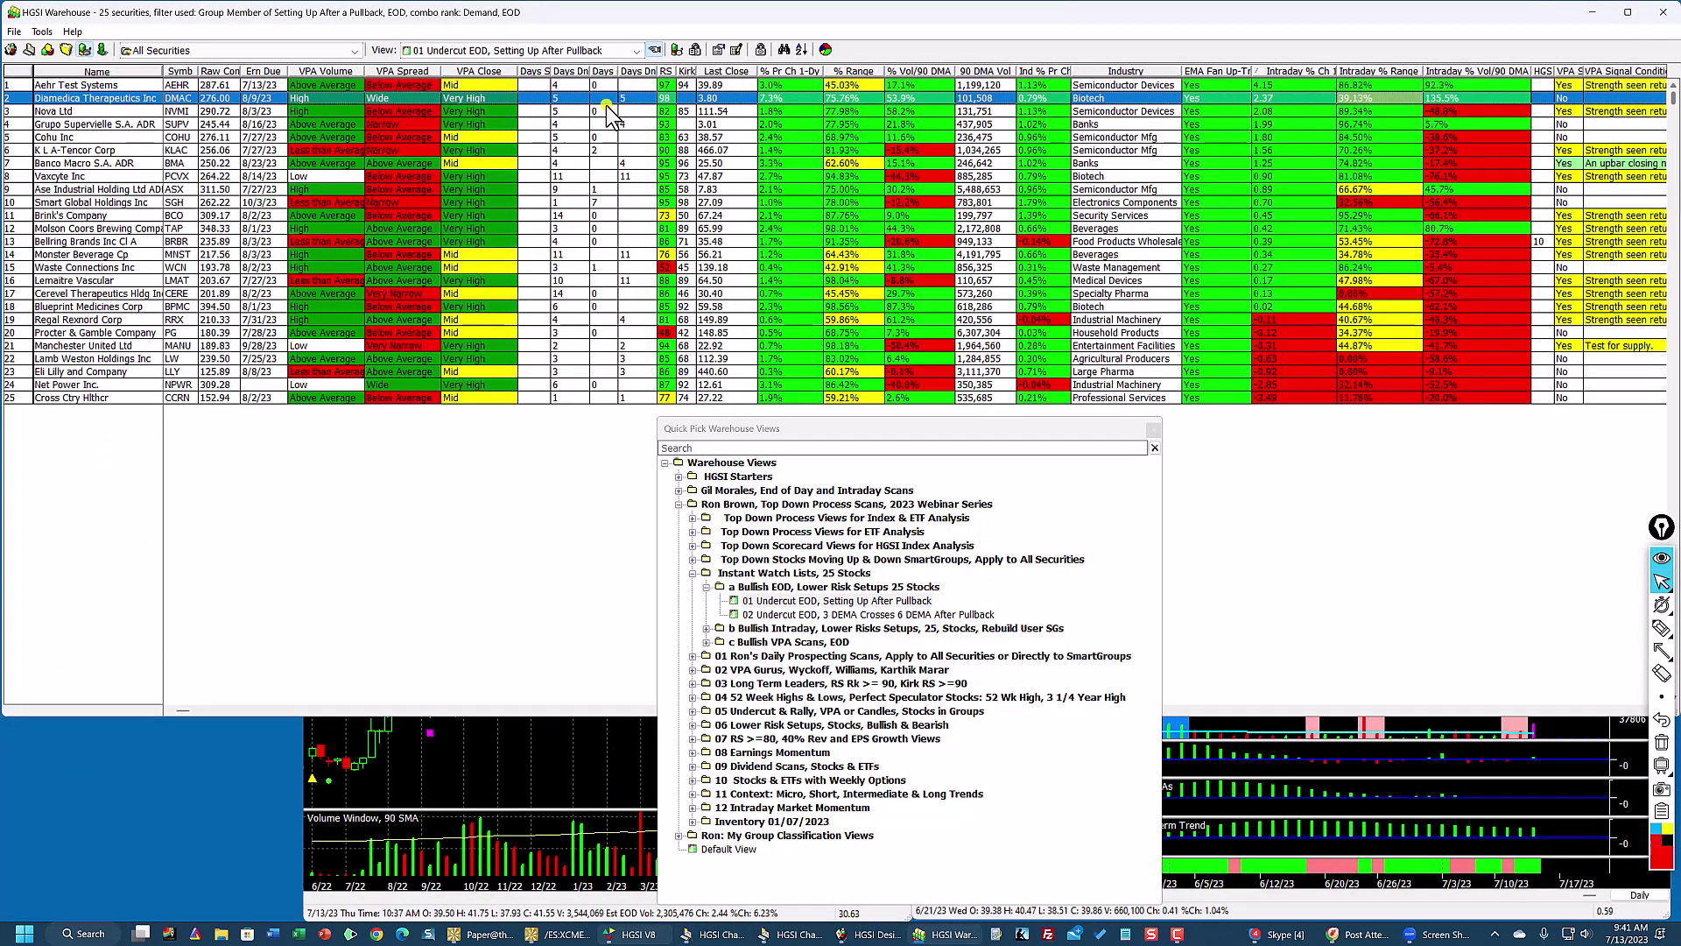
click(778, 112)
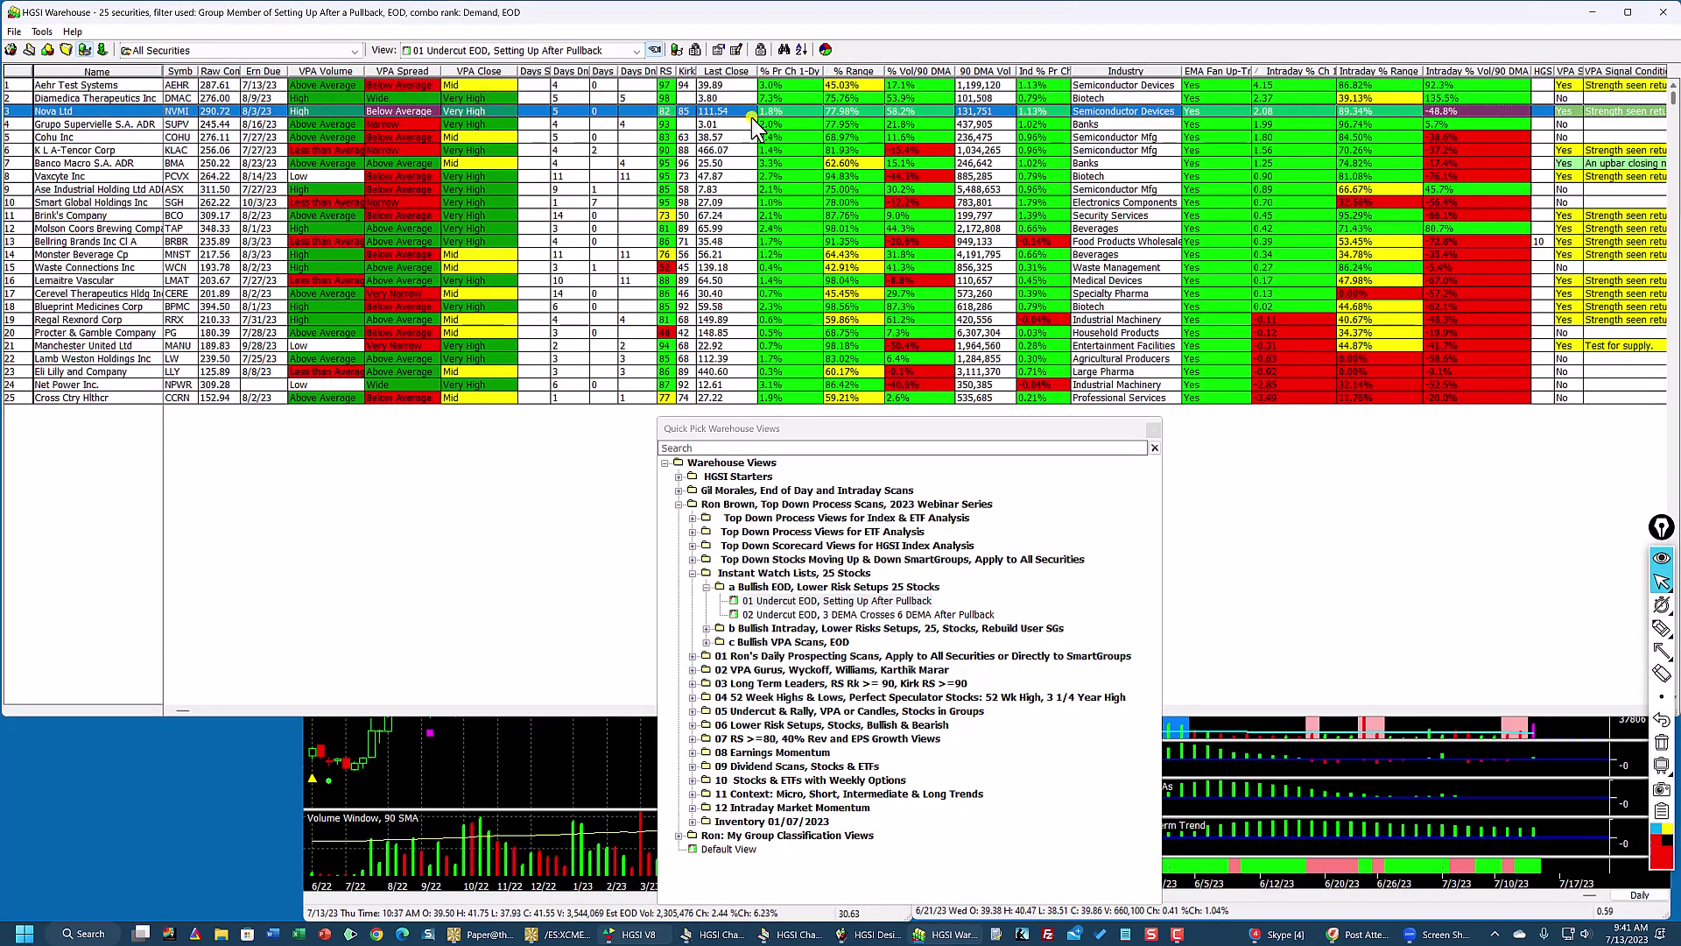
click(721, 138)
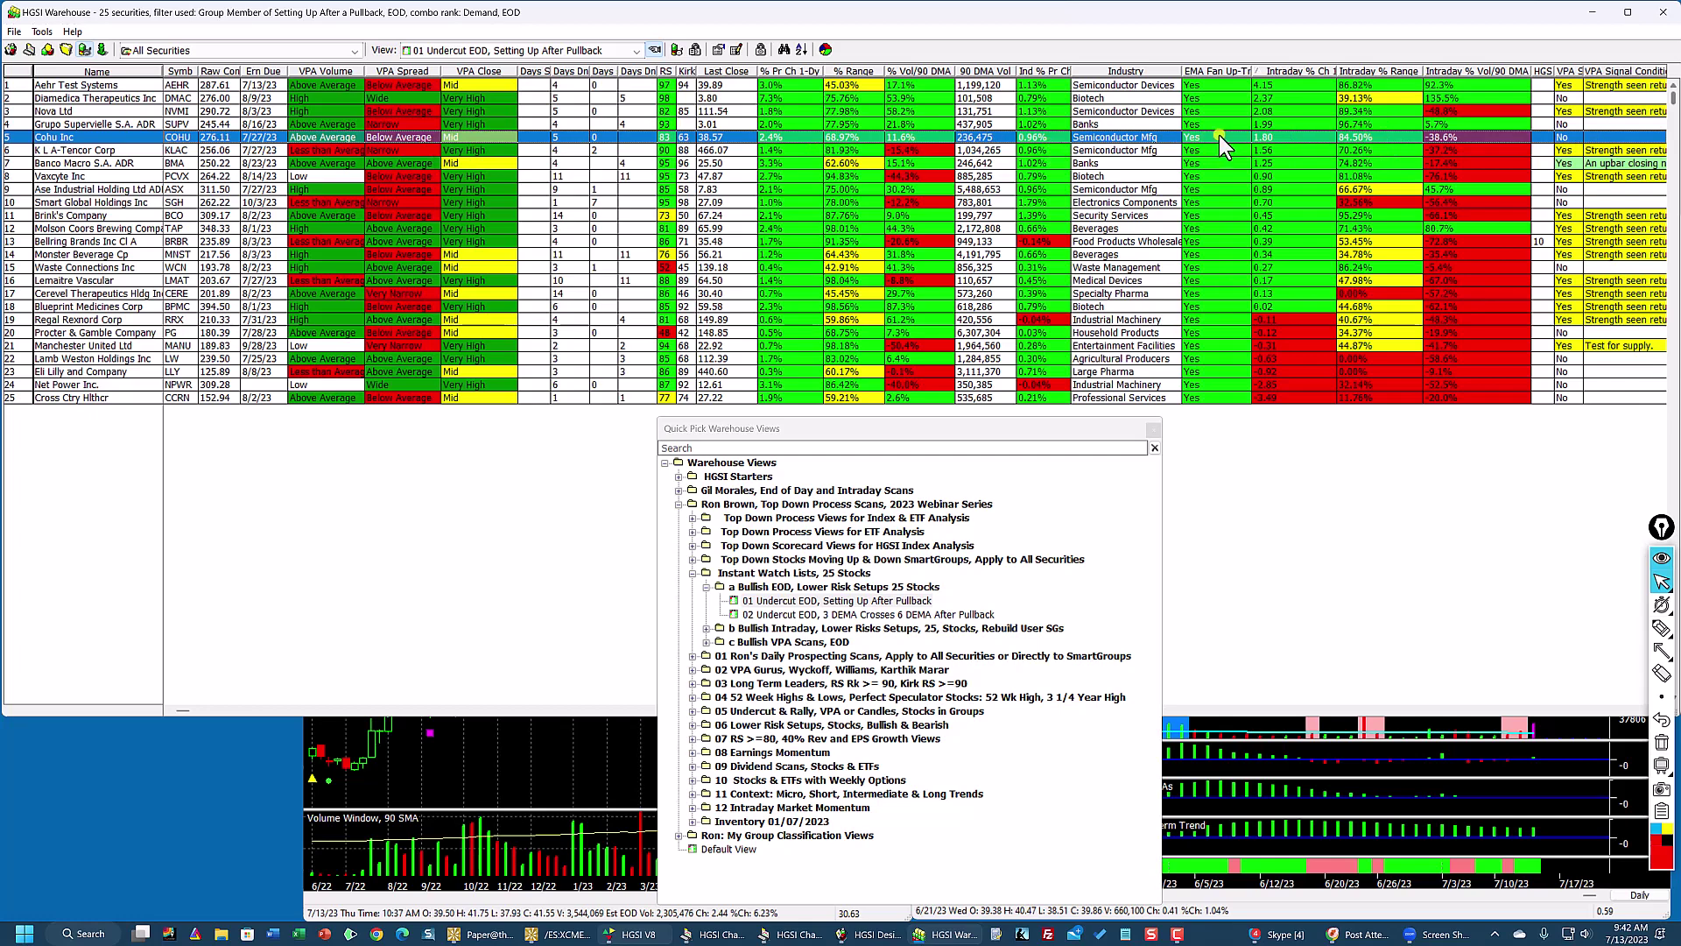
double_click(1030, 135)
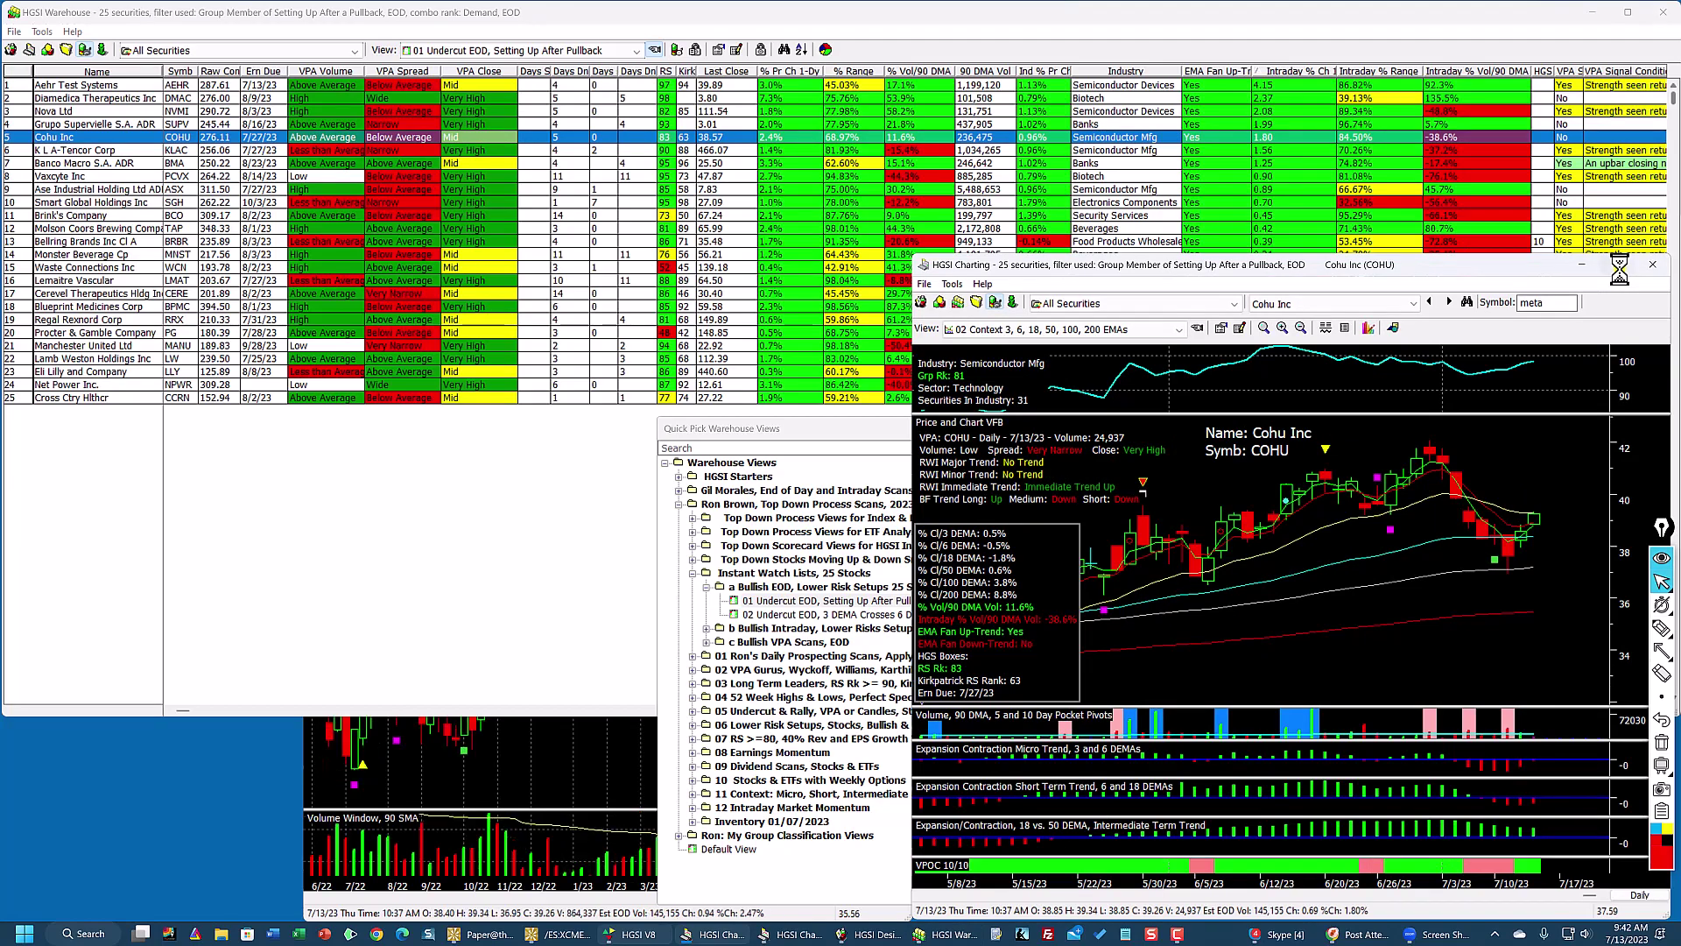
click(1619, 265)
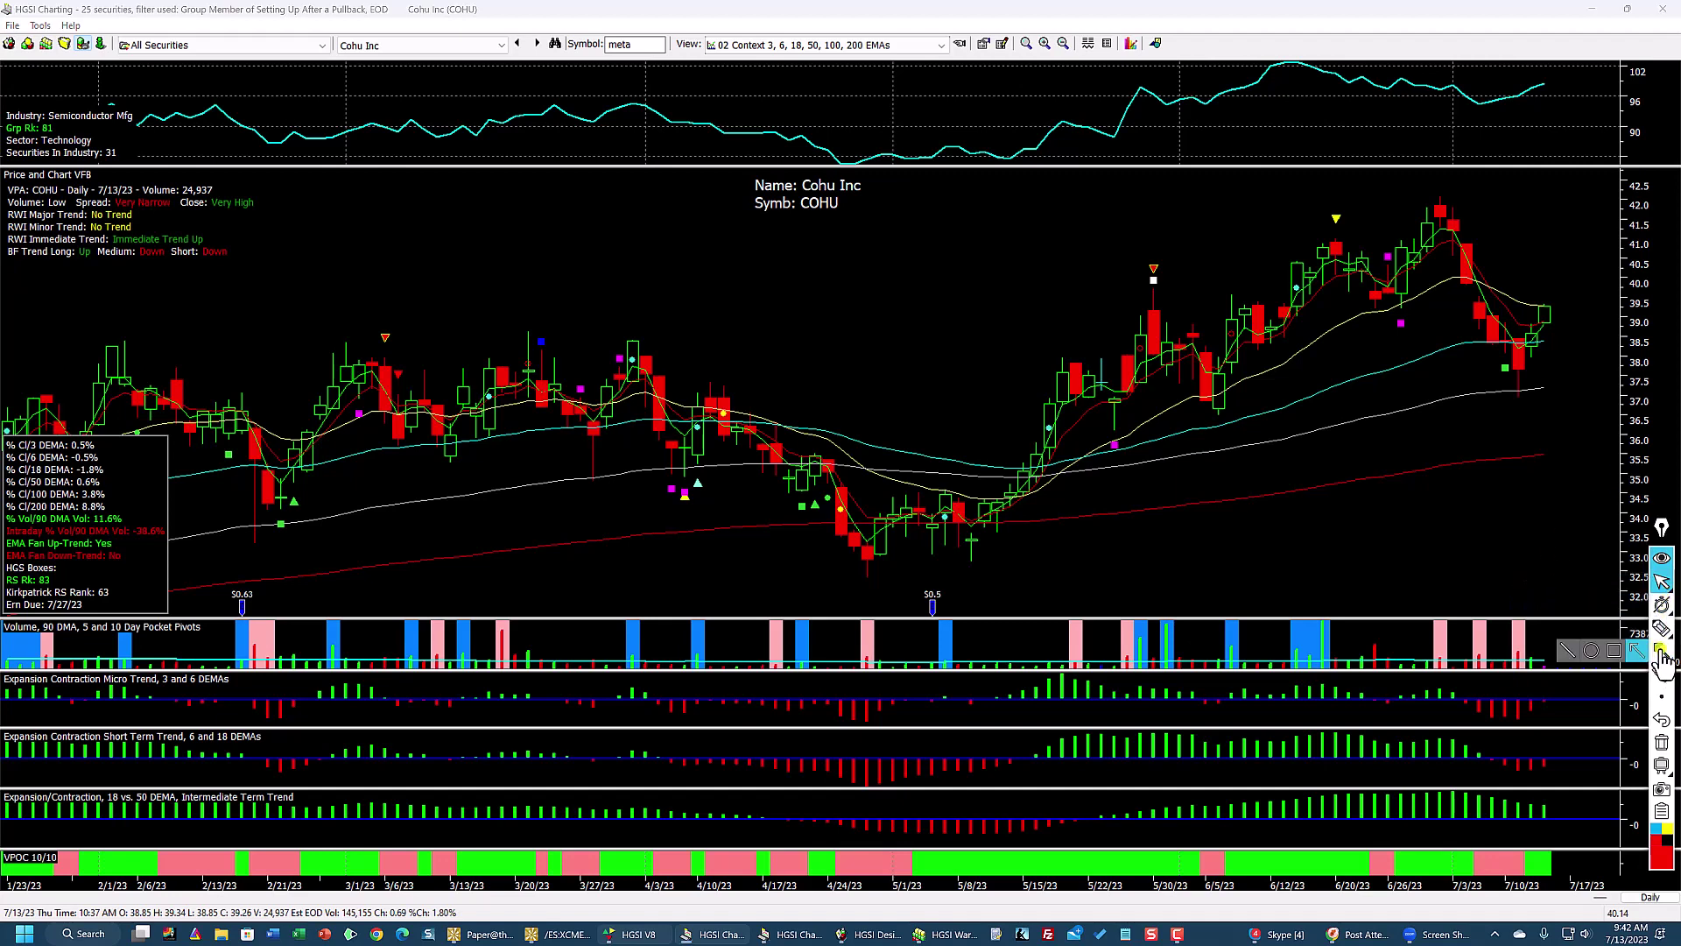
Step: Mark Cohu's July decline, its rebound from the low, the micro-trend turn and the latest VPOC bar with red arrows
click(1662, 655)
drag(1496, 603, 1461, 692)
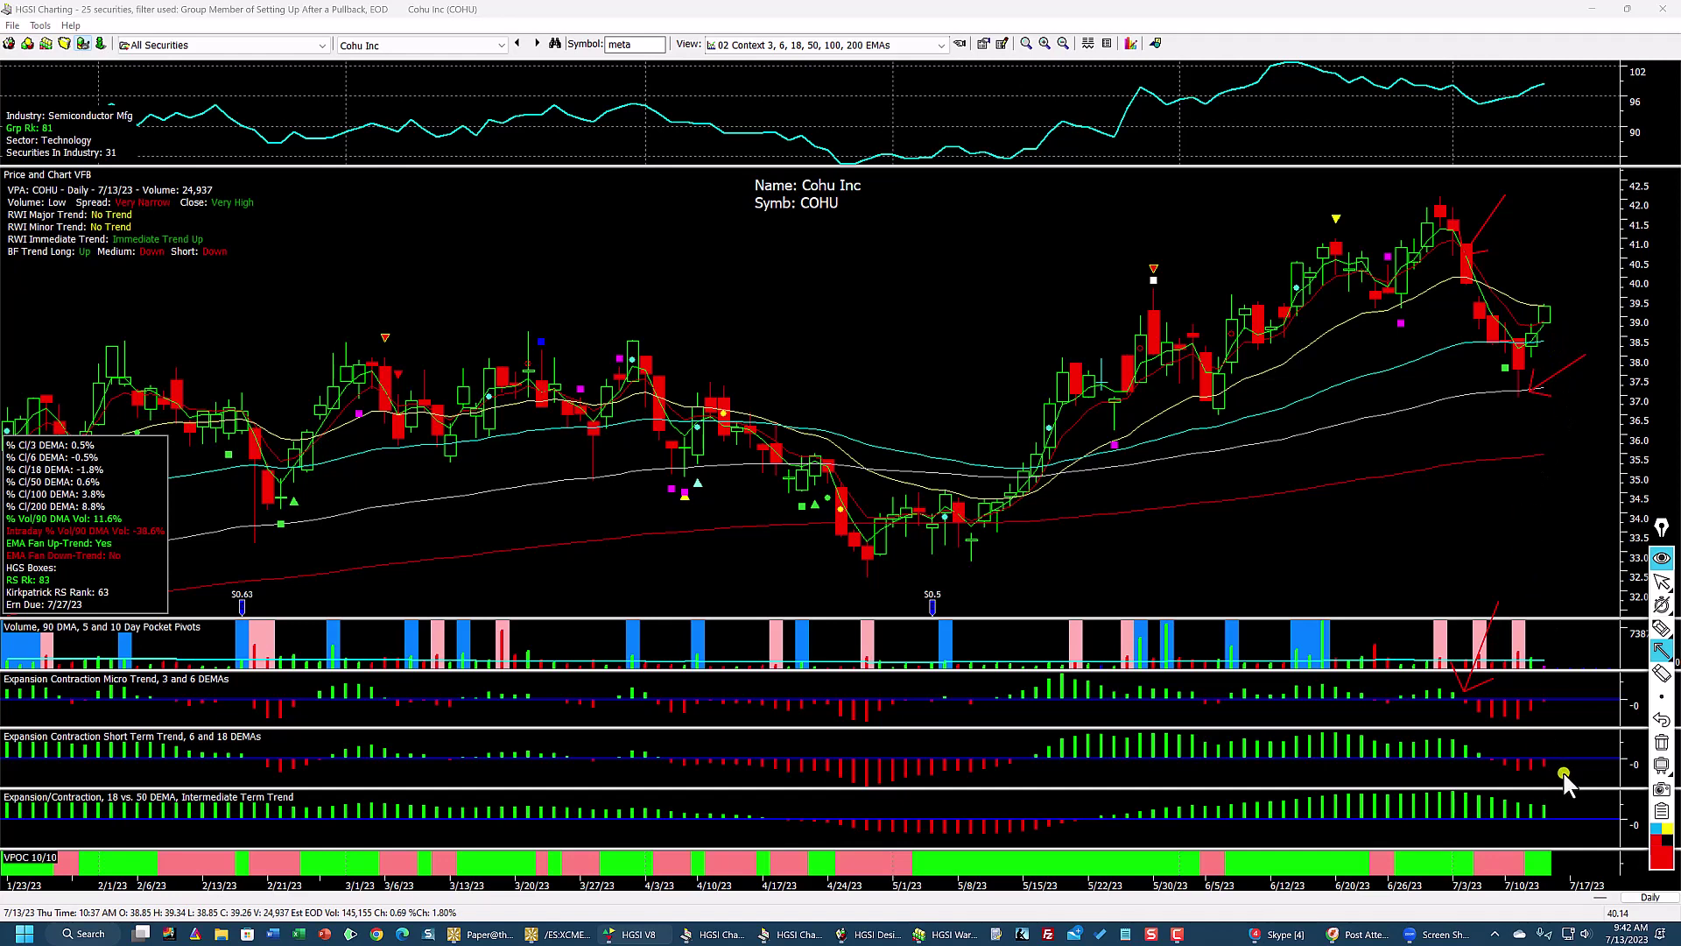
drag(1562, 770, 1531, 849)
drag(1552, 329, 1532, 340)
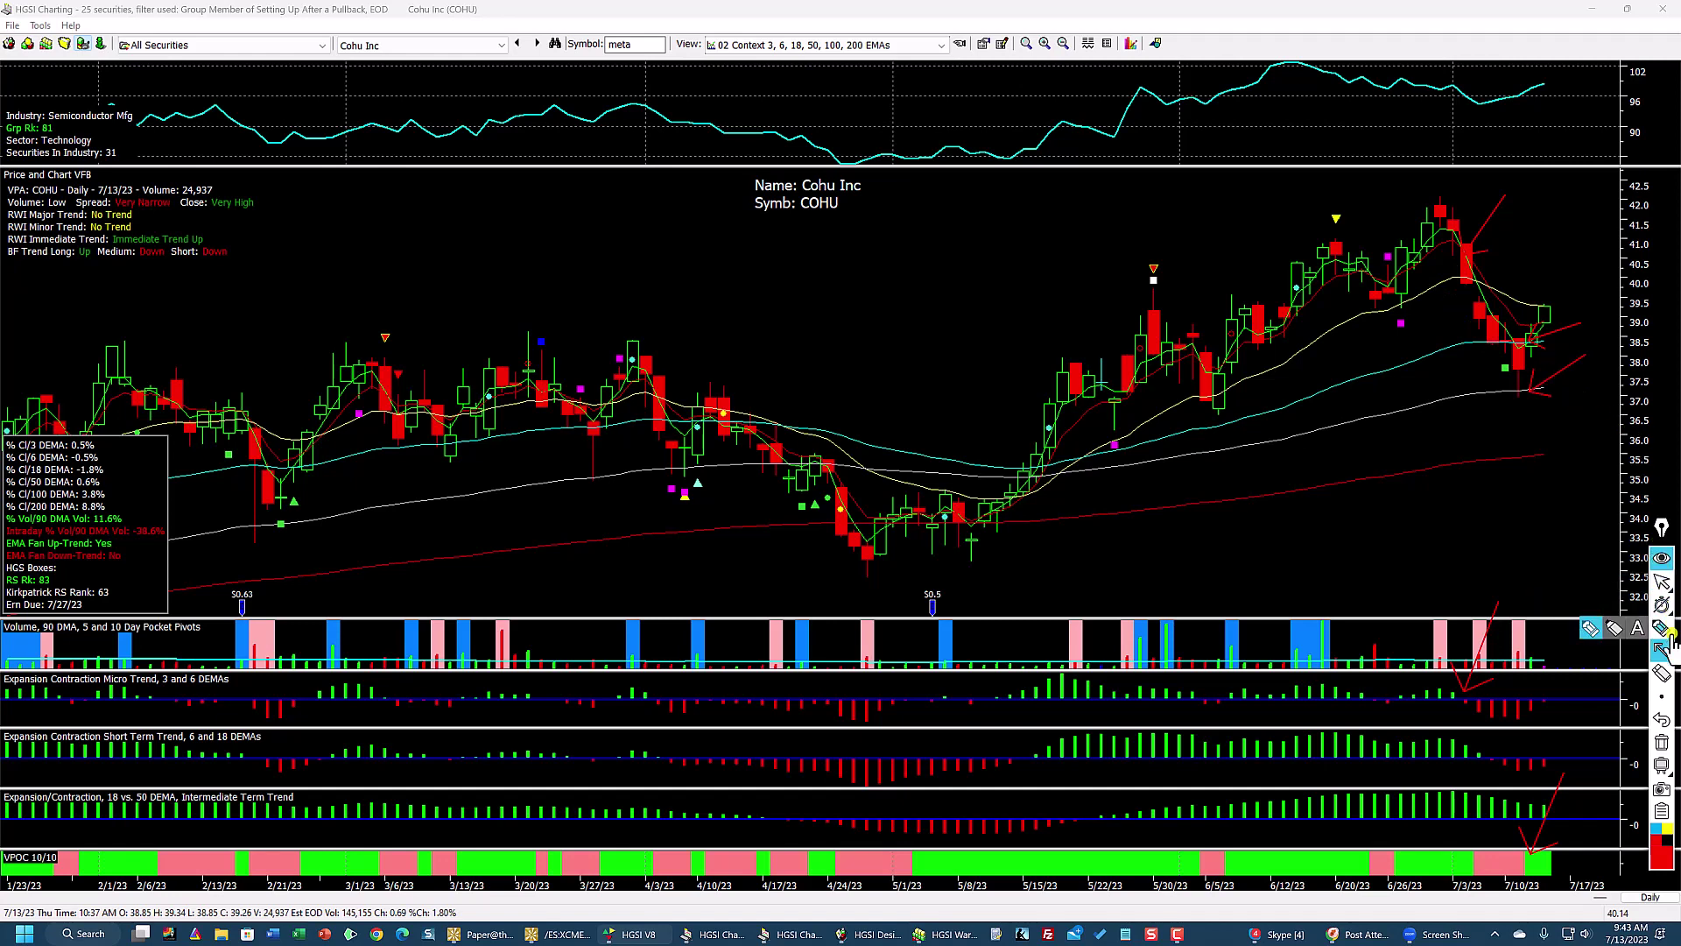
Step: Clear all arrows from the Cohu chart and restore the chart window to its smaller size
click(1662, 744)
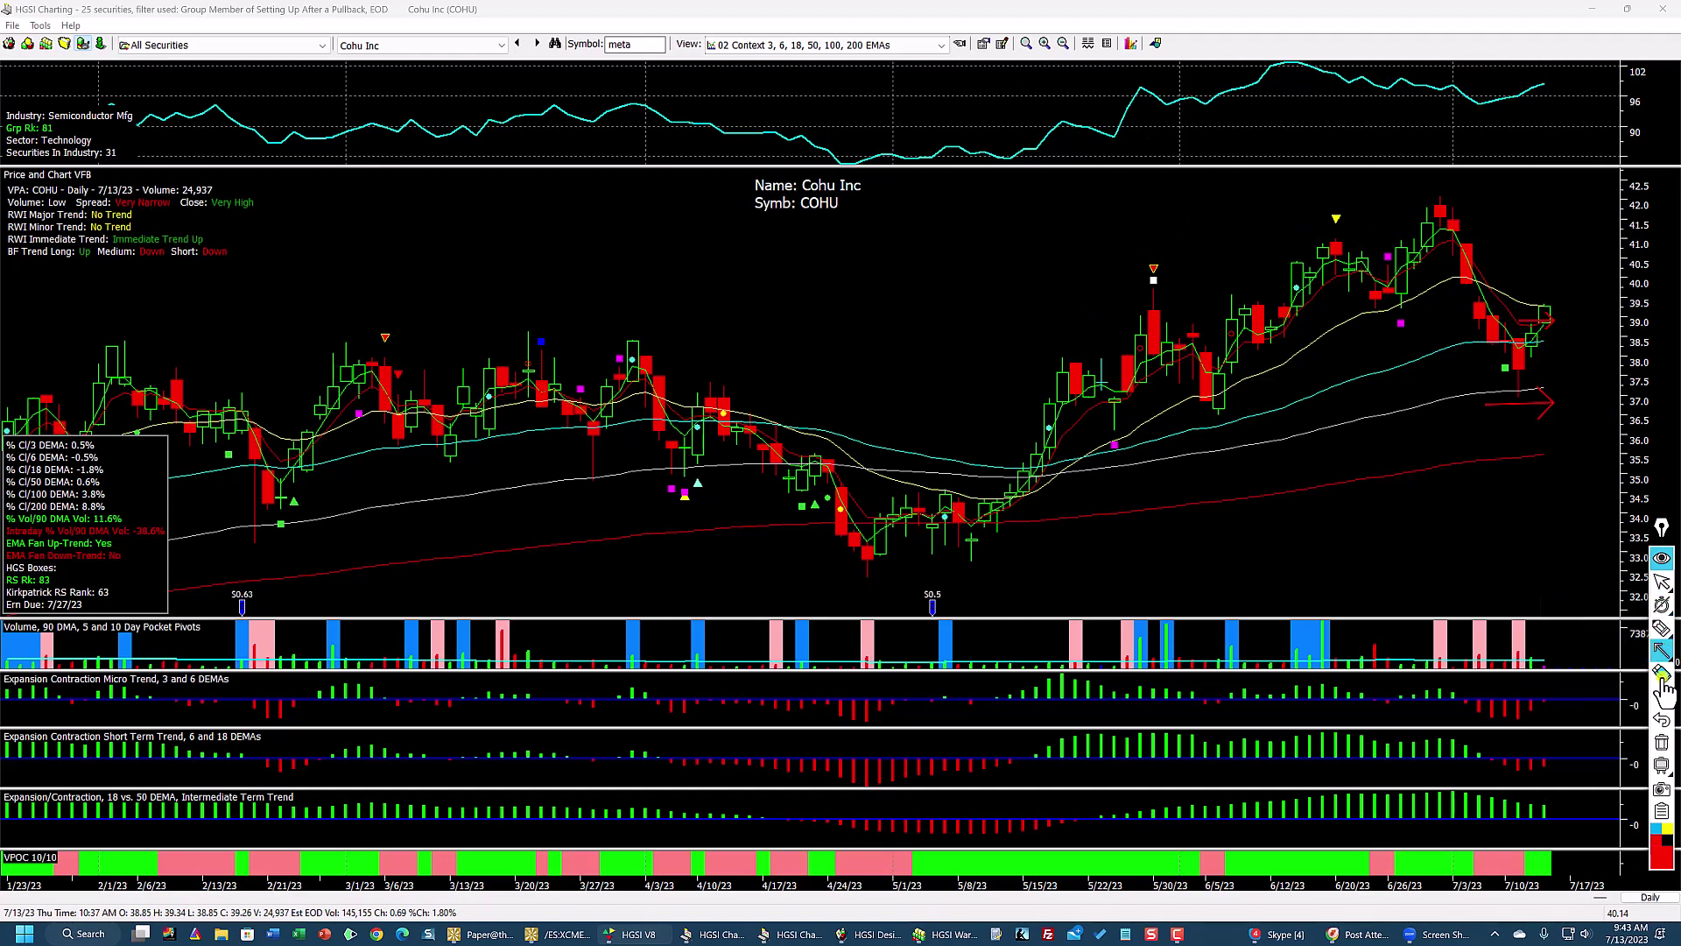
click(1662, 742)
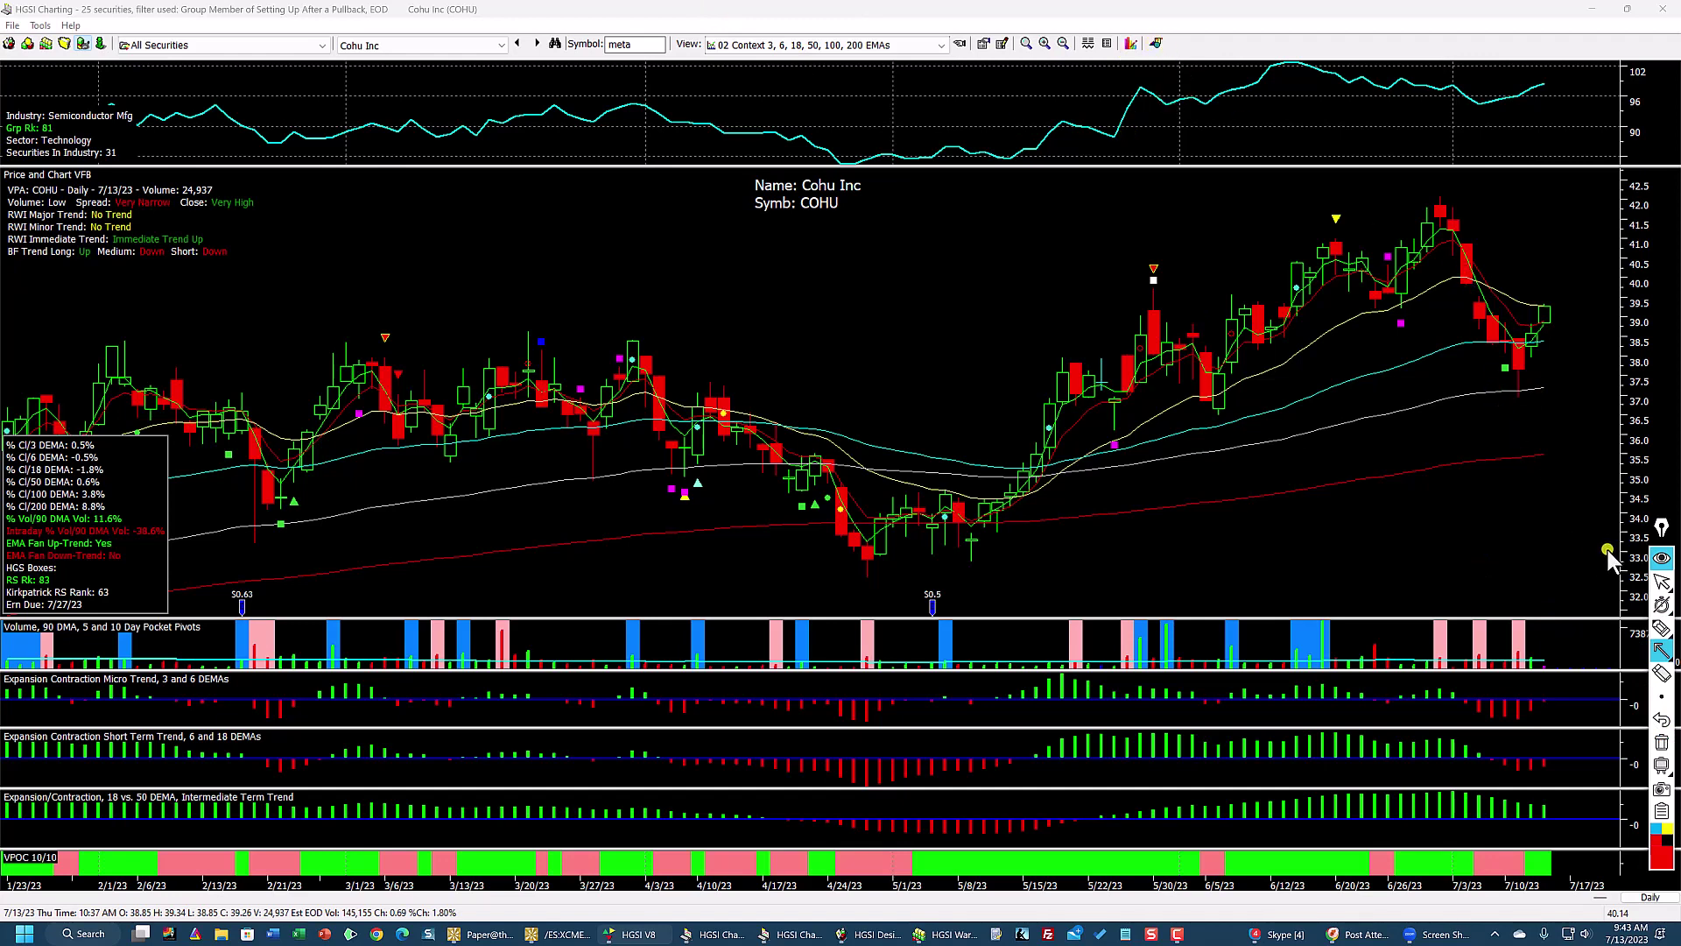
click(1661, 585)
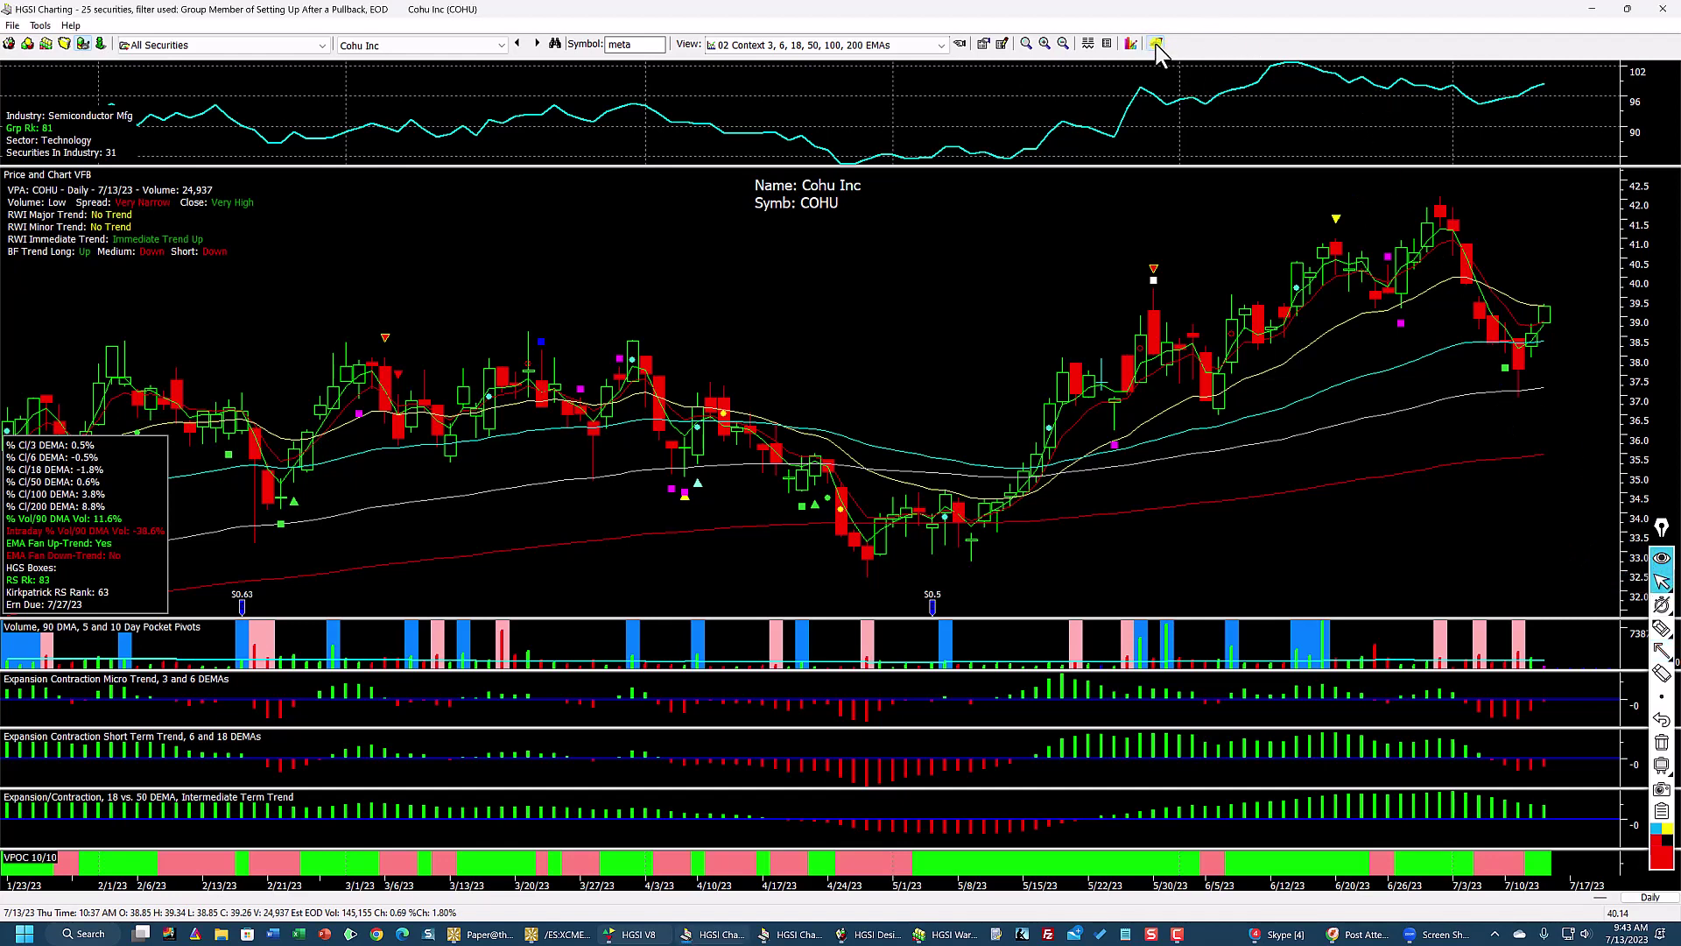
click(1627, 10)
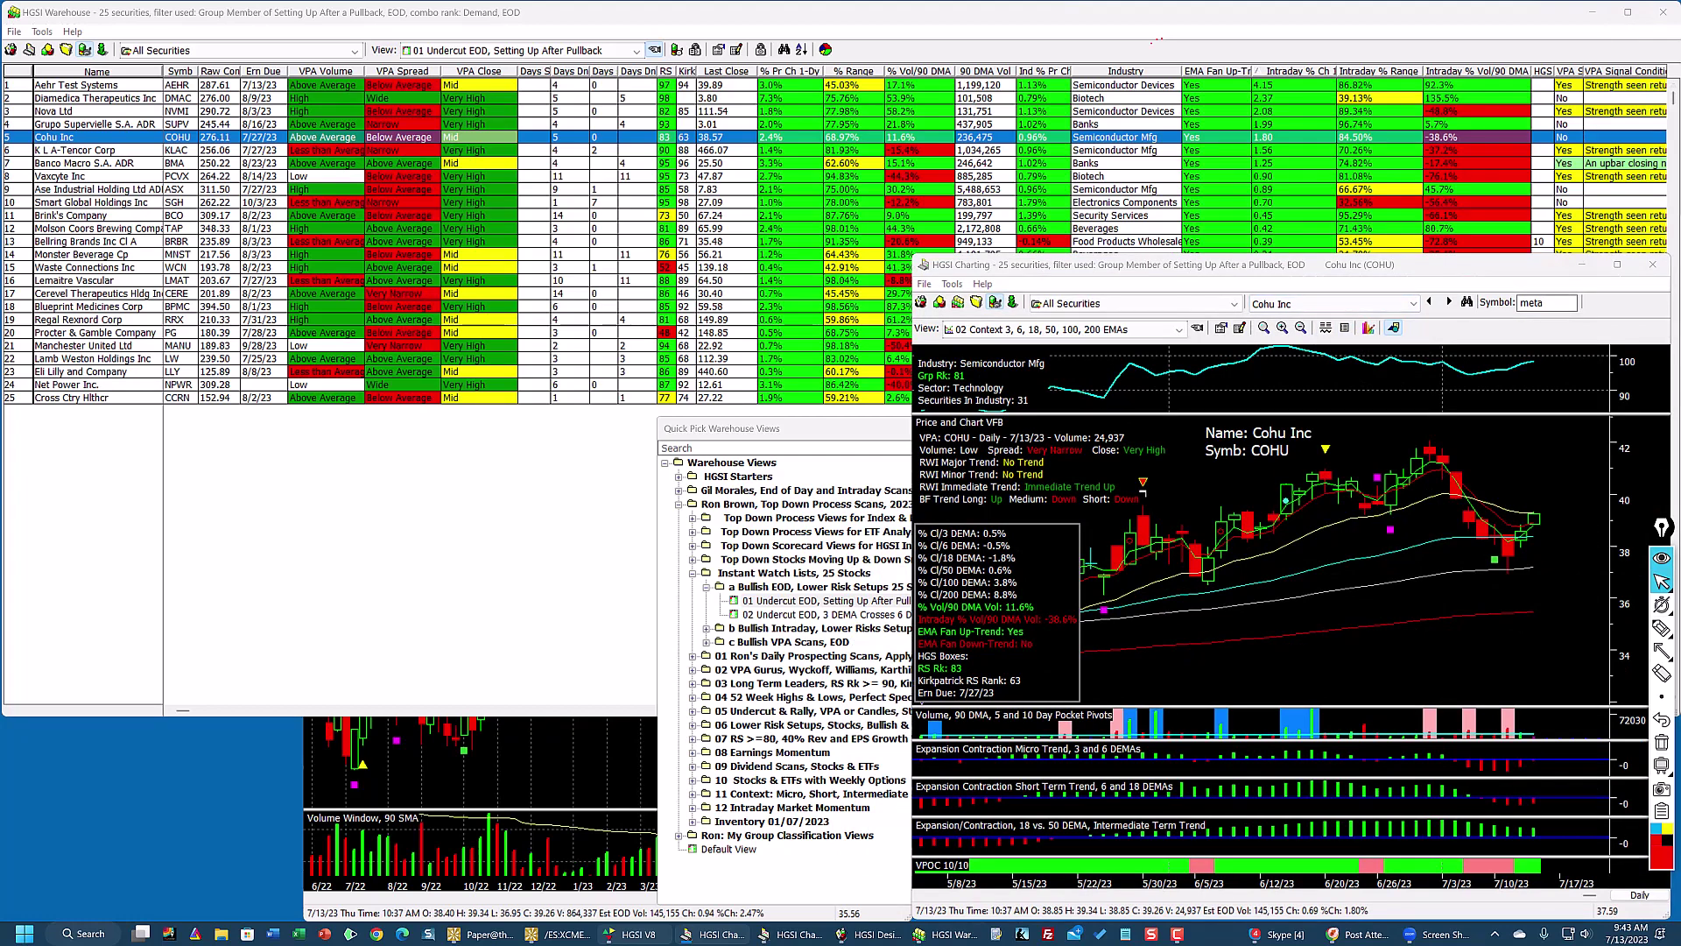
Step: Draw a yellow risk-level annotation on the maximized Cohu chart from a low of about 36.98 to a high of about 39.33, and select it
click(1367, 327)
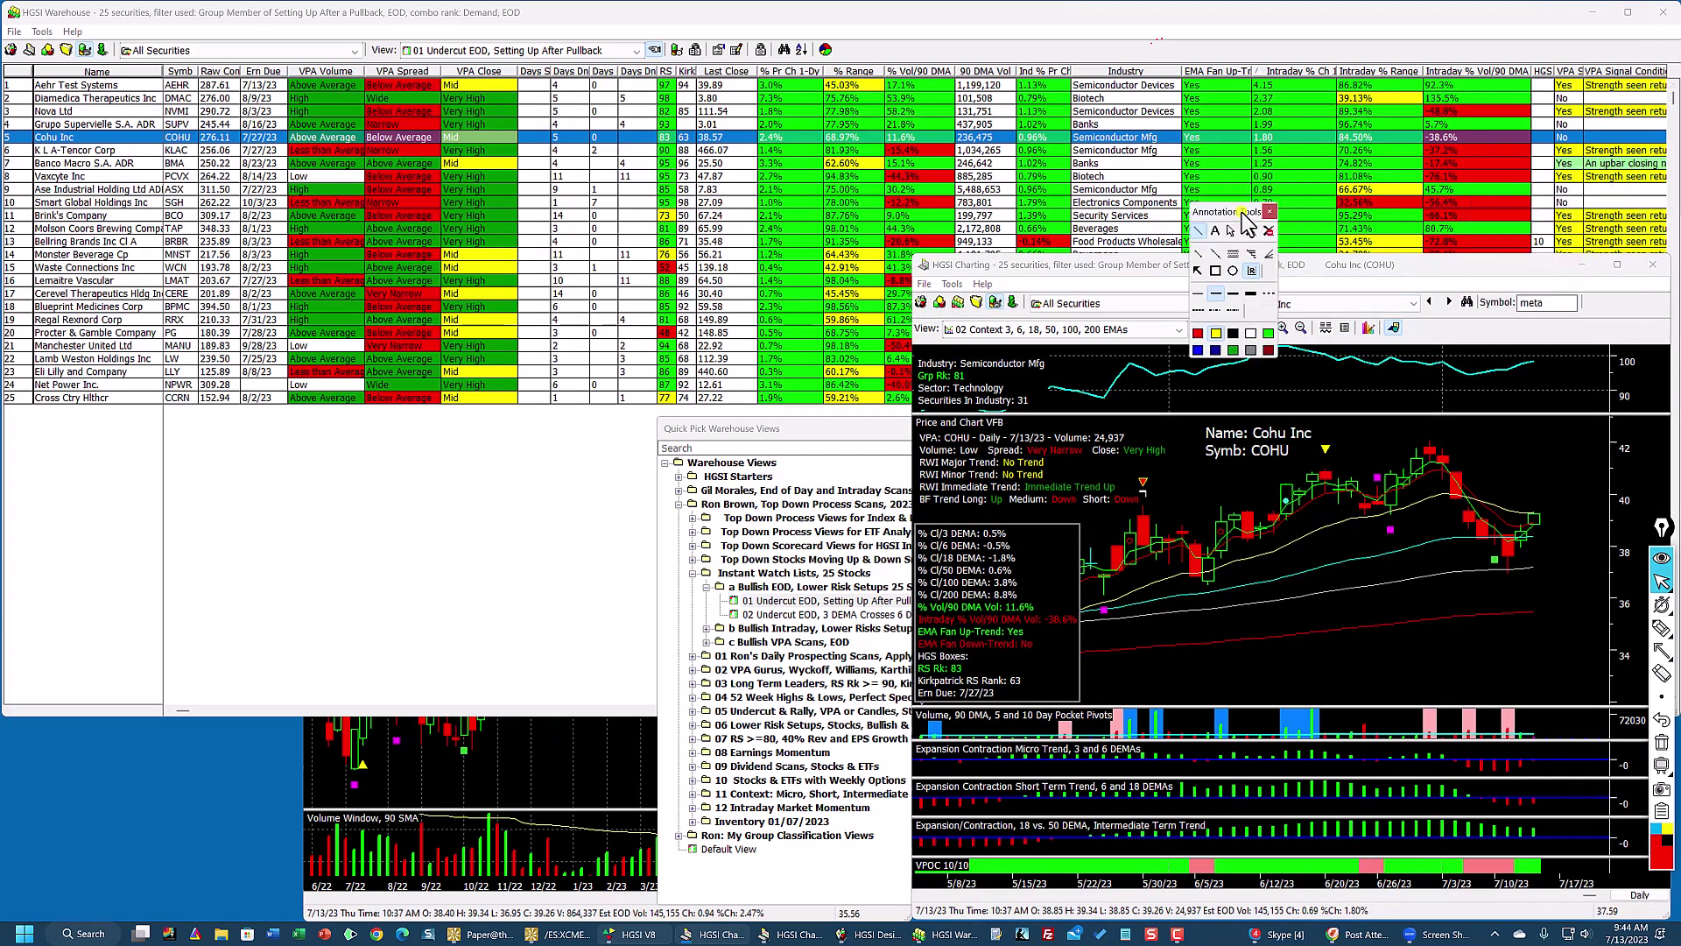
click(1616, 264)
drag(1101, 466, 944, 451)
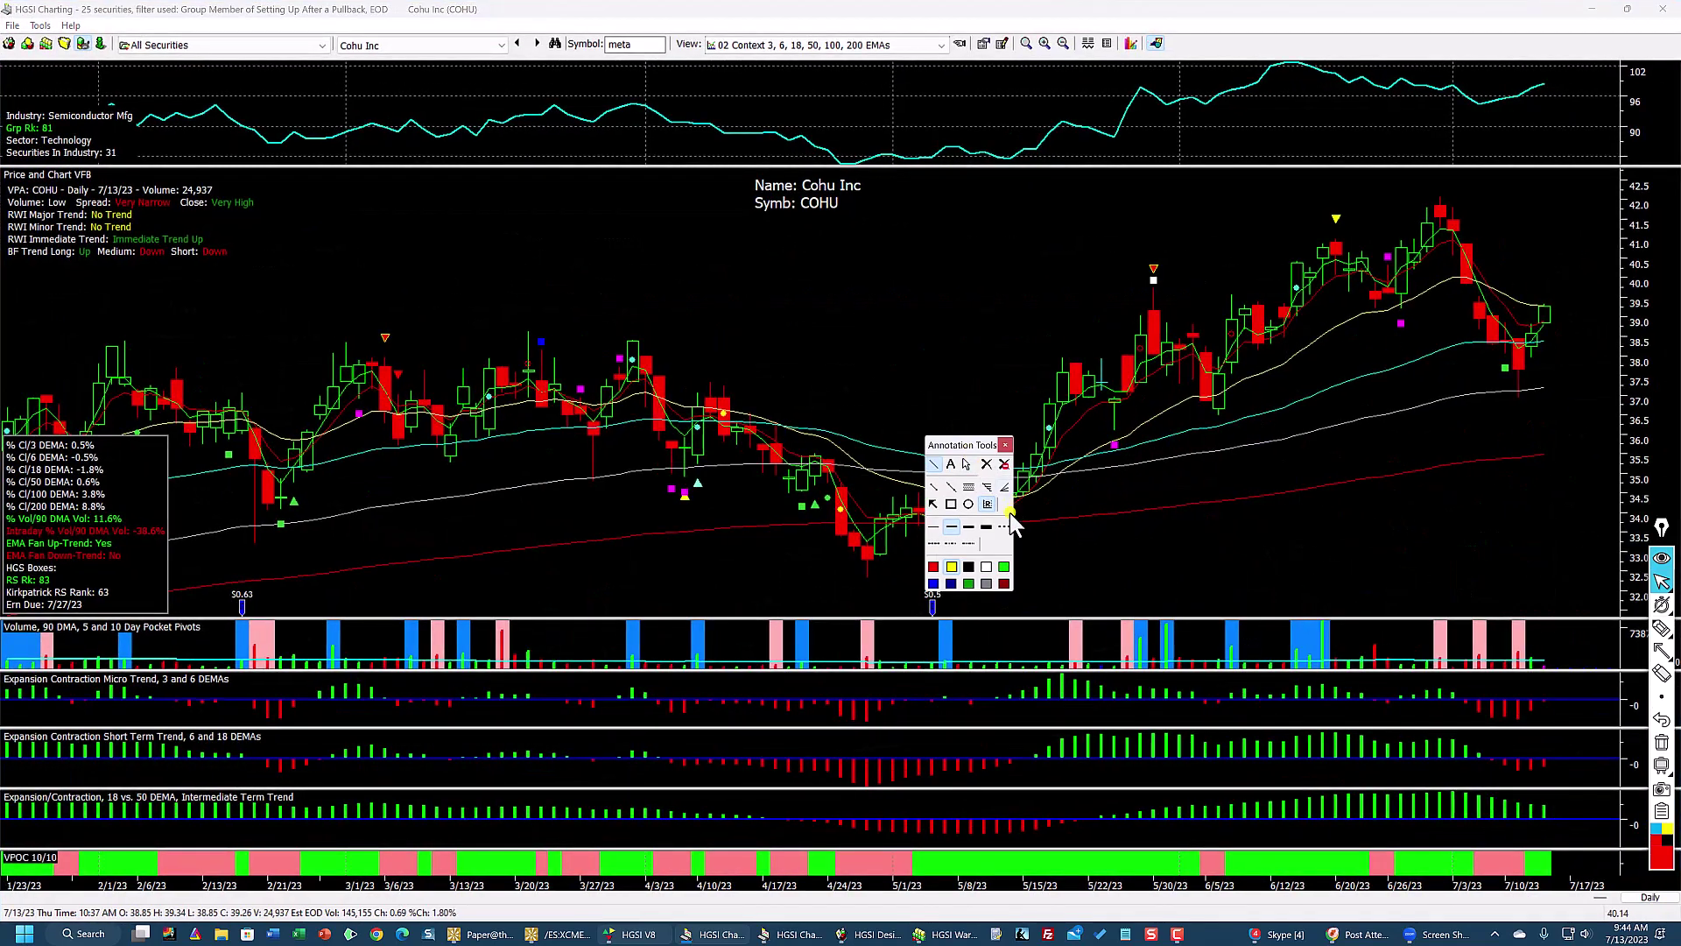
mouse_move(1520, 394)
mouse_down()
mouse_move(1462, 386)
mouse_move(1431, 300)
mouse_up()
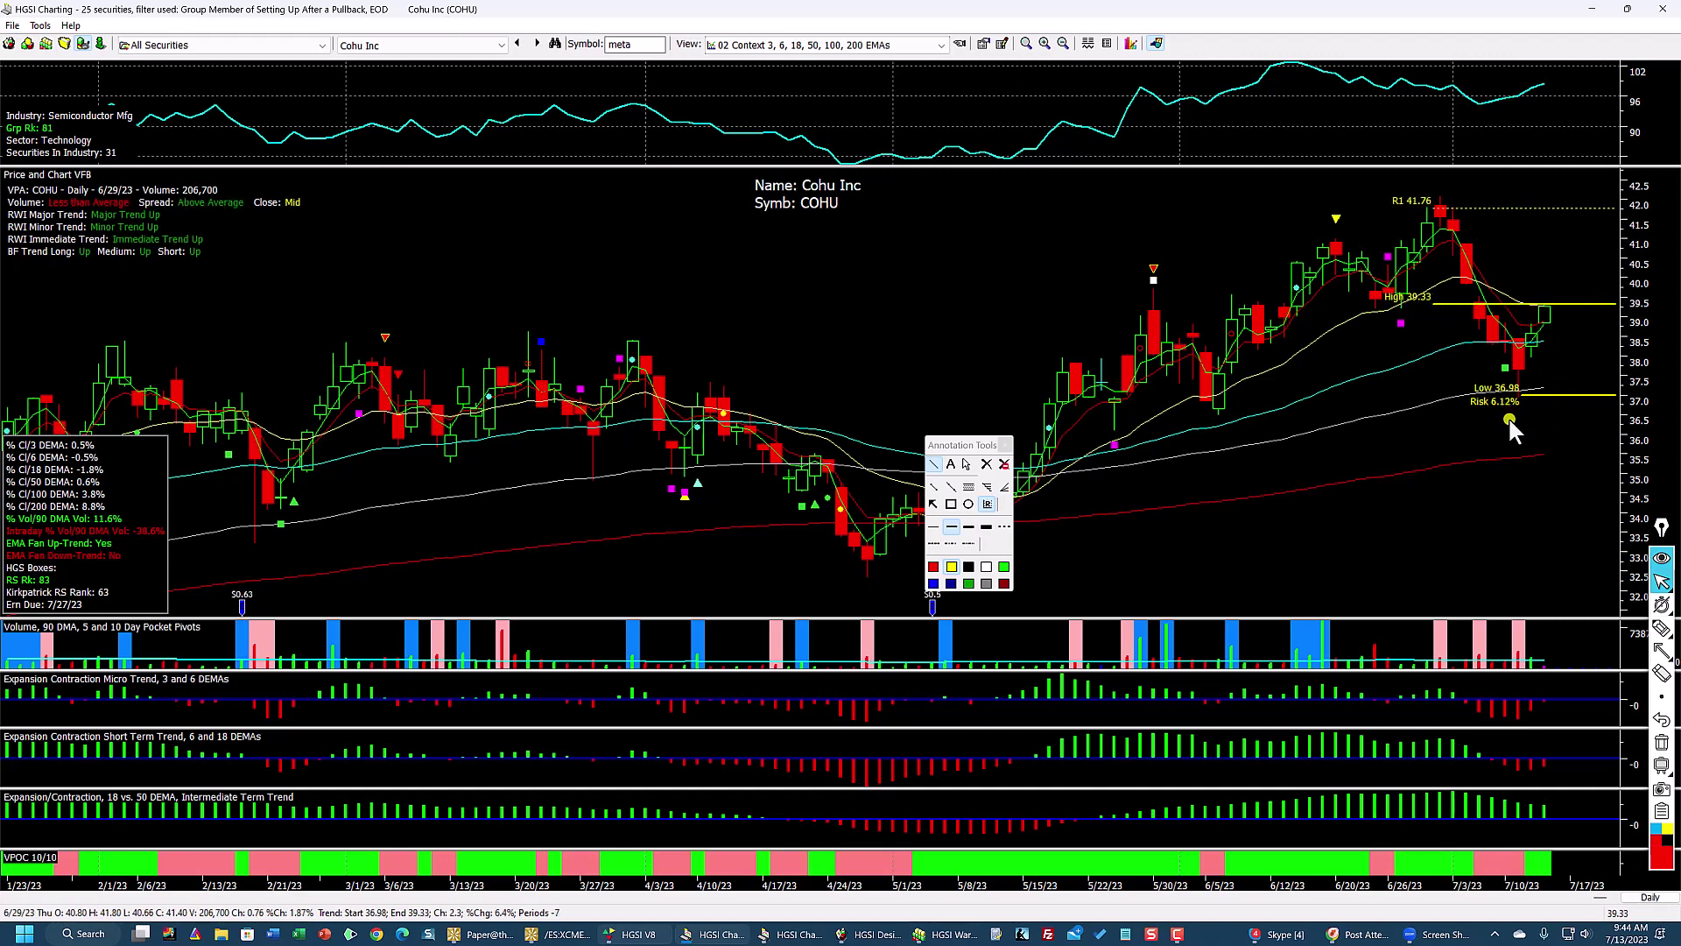
click(967, 464)
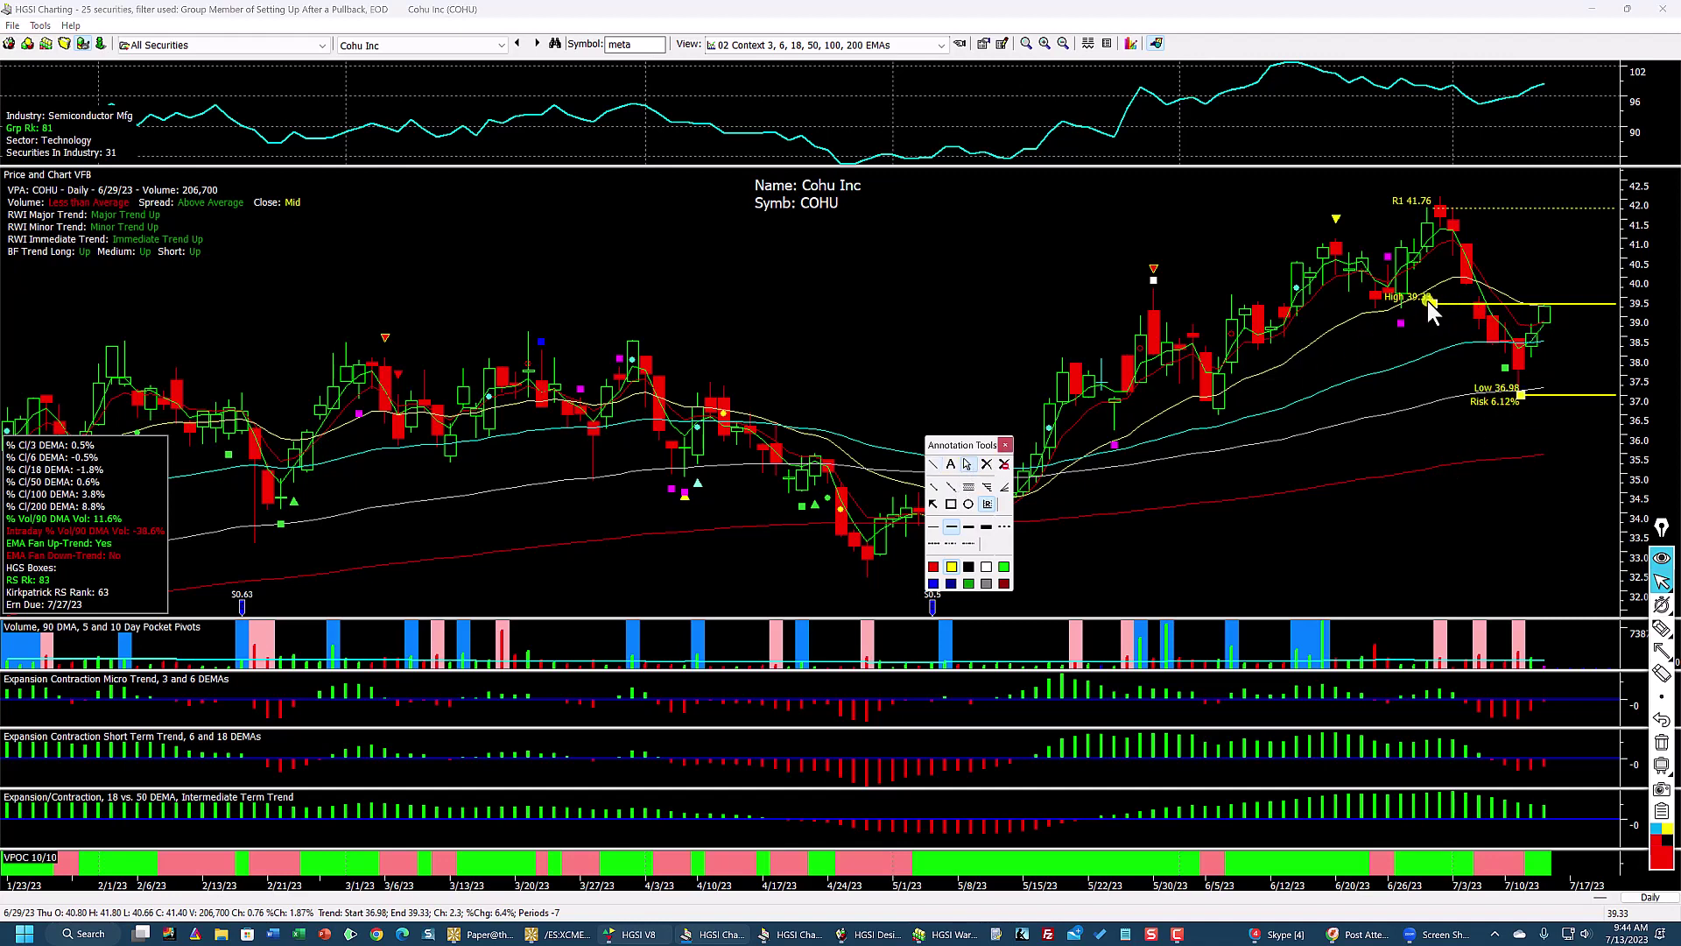
Step: Adjust the Cohu risk annotation to a high of about 38.78 and a low of about 36.94
drag(1427, 302, 1398, 324)
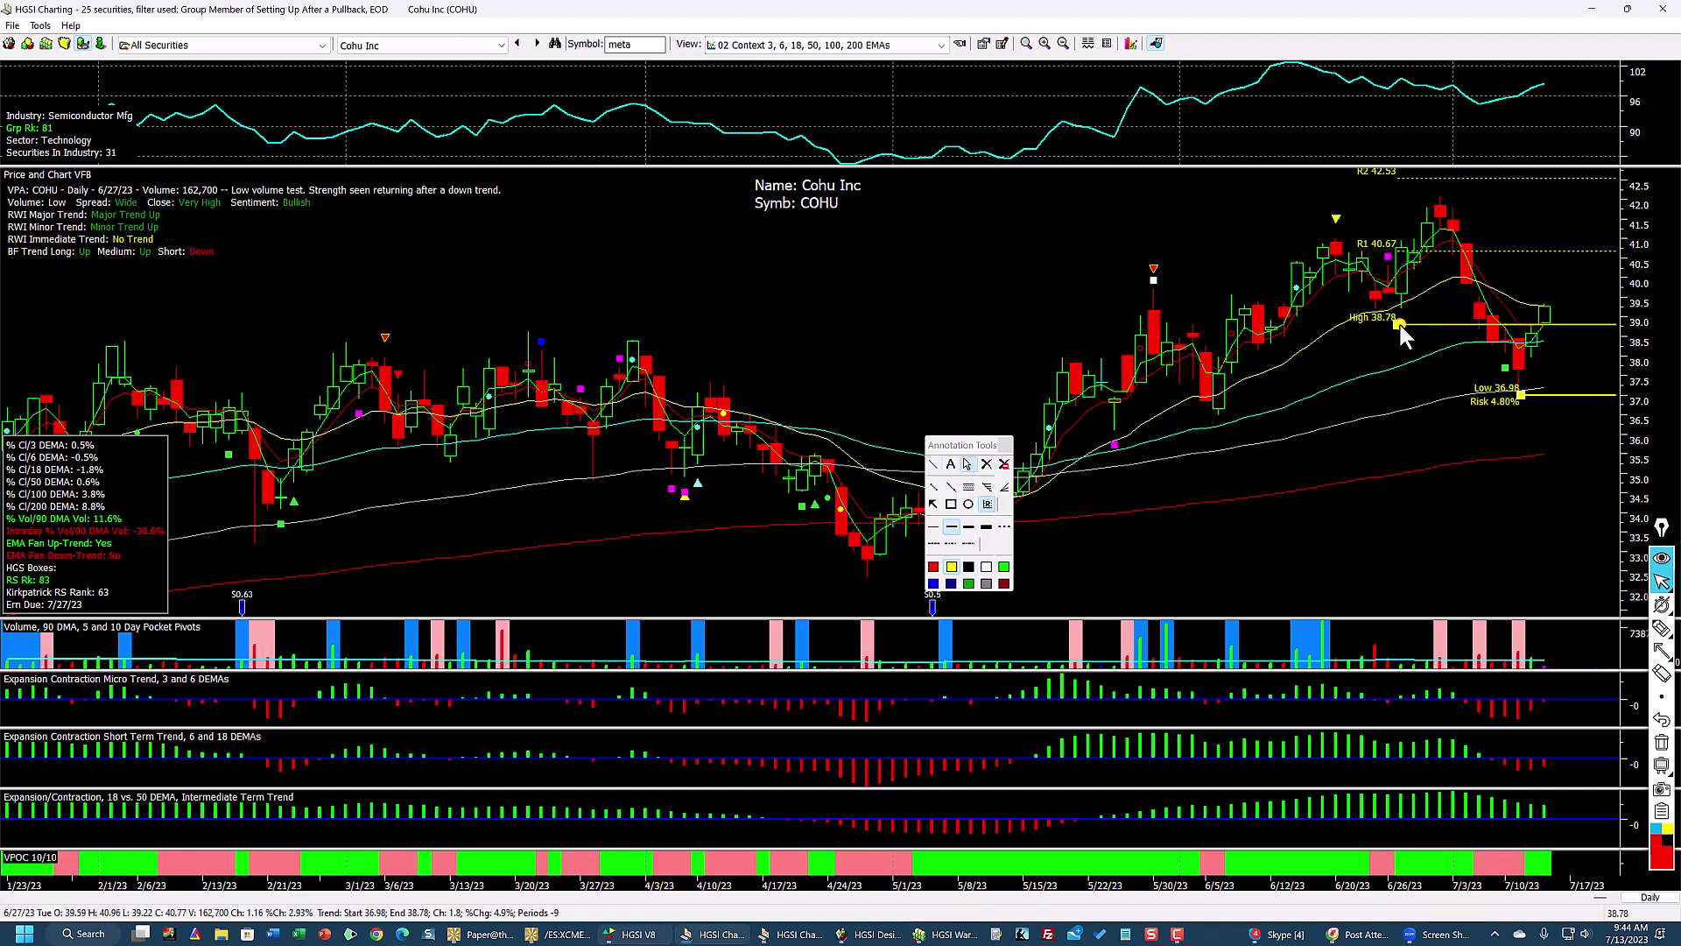
mouse_move(1536, 399)
mouse_down()
mouse_move(1435, 393)
mouse_move(1443, 410)
mouse_up()
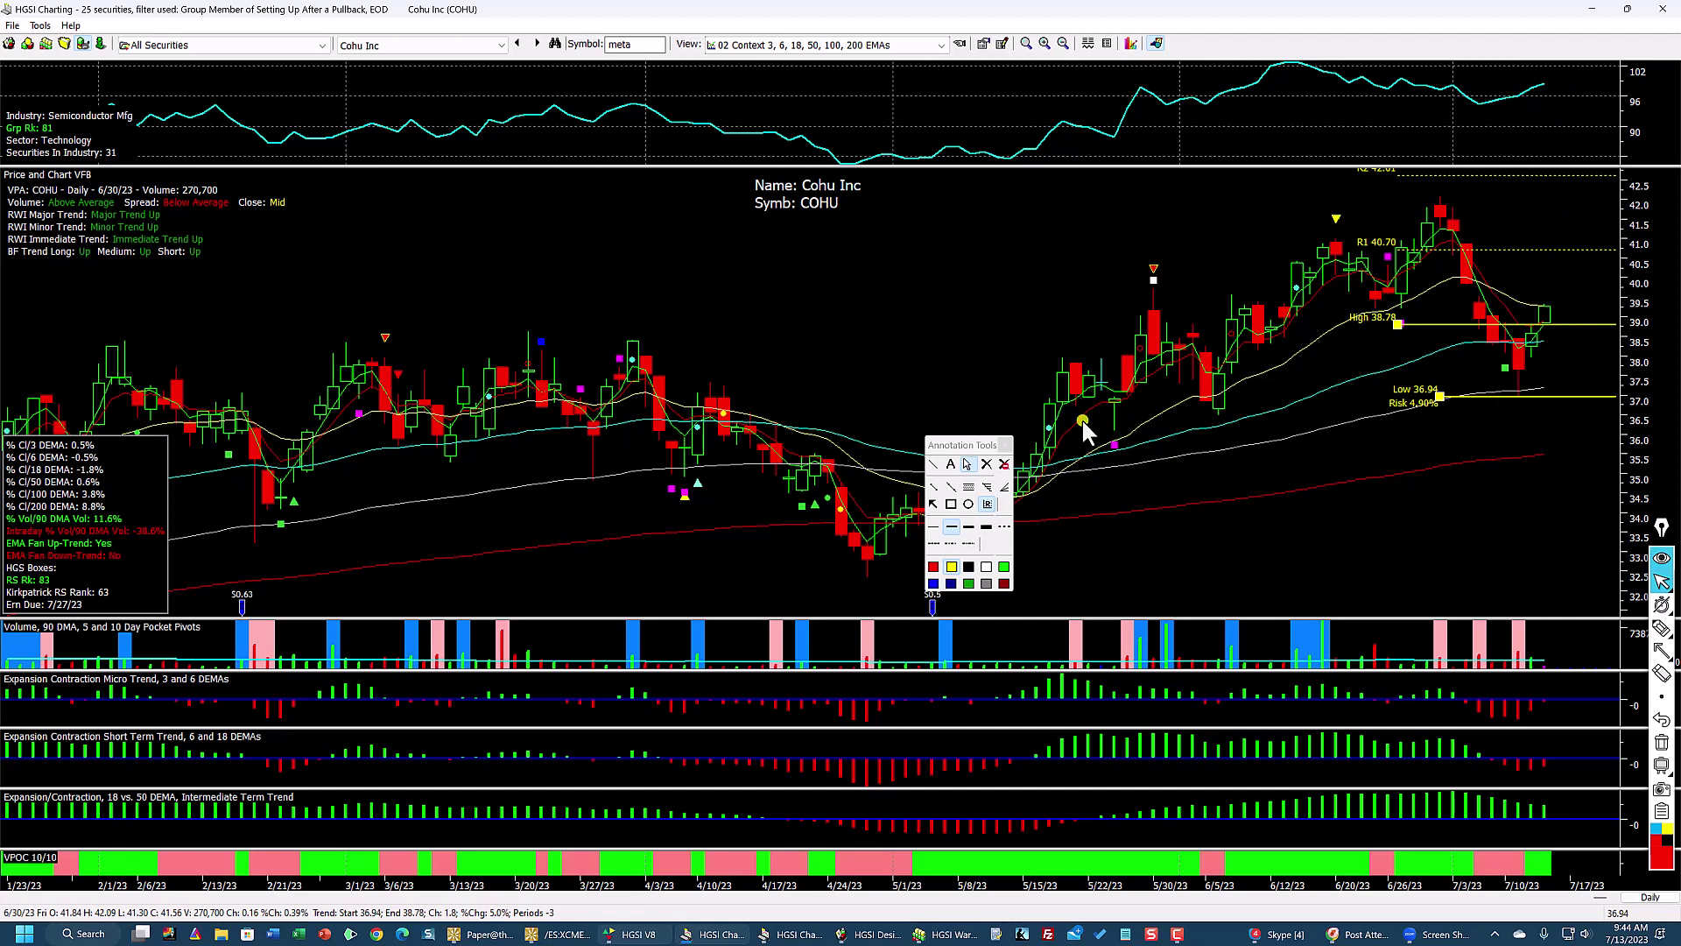
Step: Delete the risk annotation from the Cohu chart and restore the chart window to its smaller size
click(985, 464)
click(1006, 445)
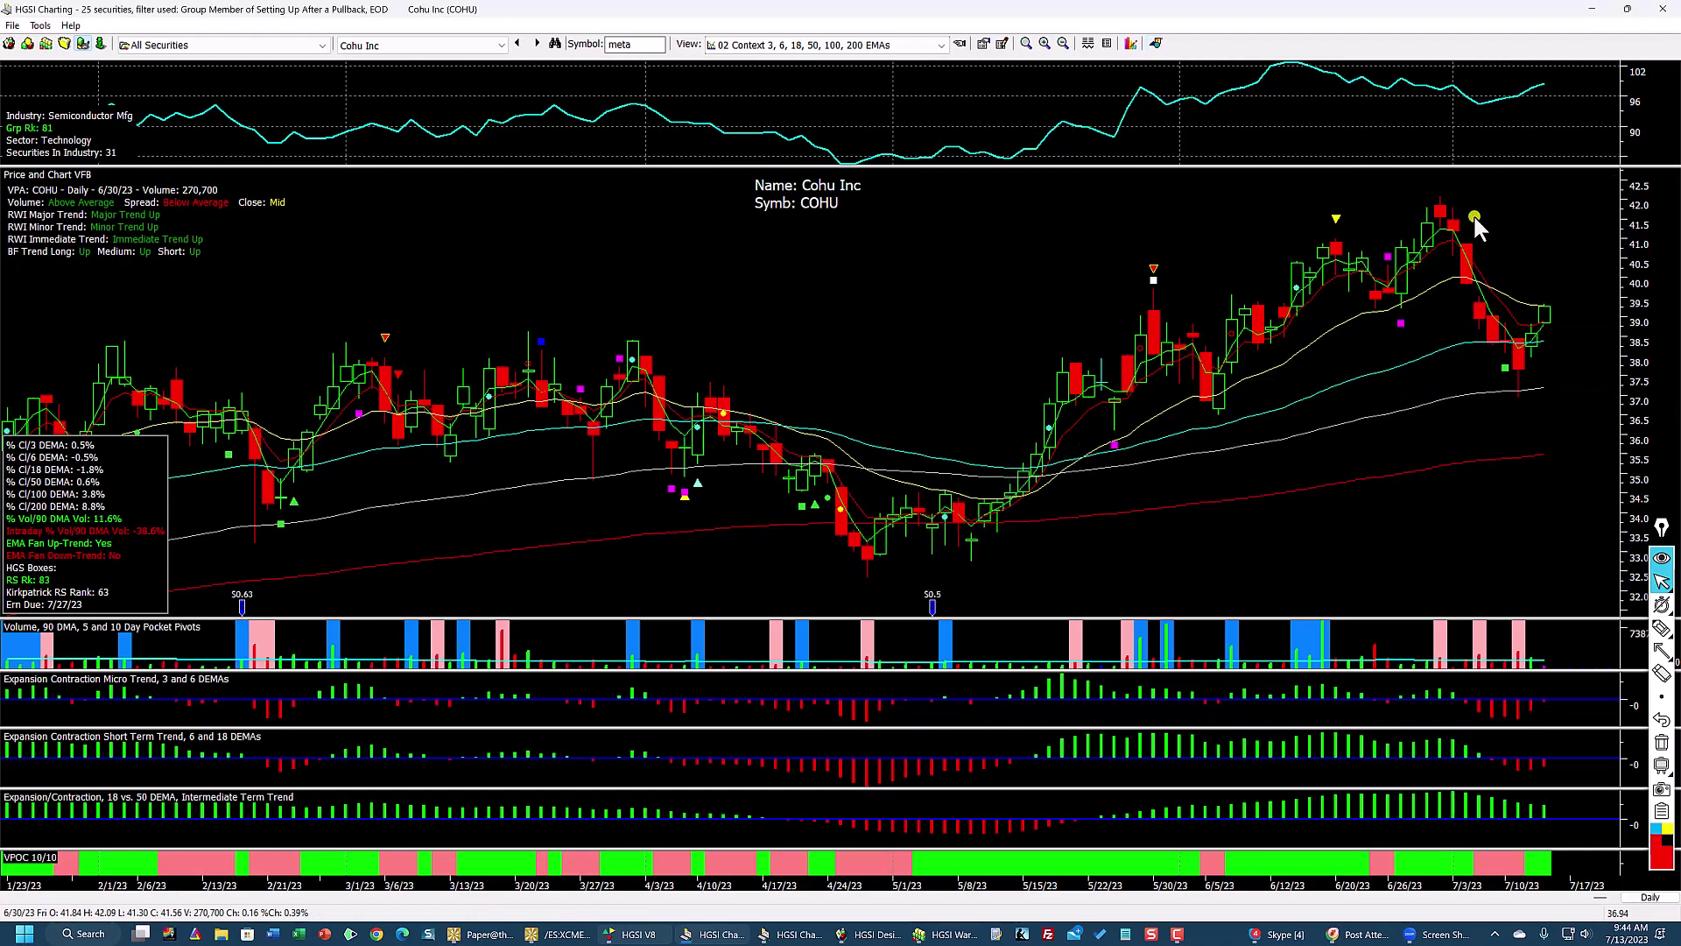
click(1627, 11)
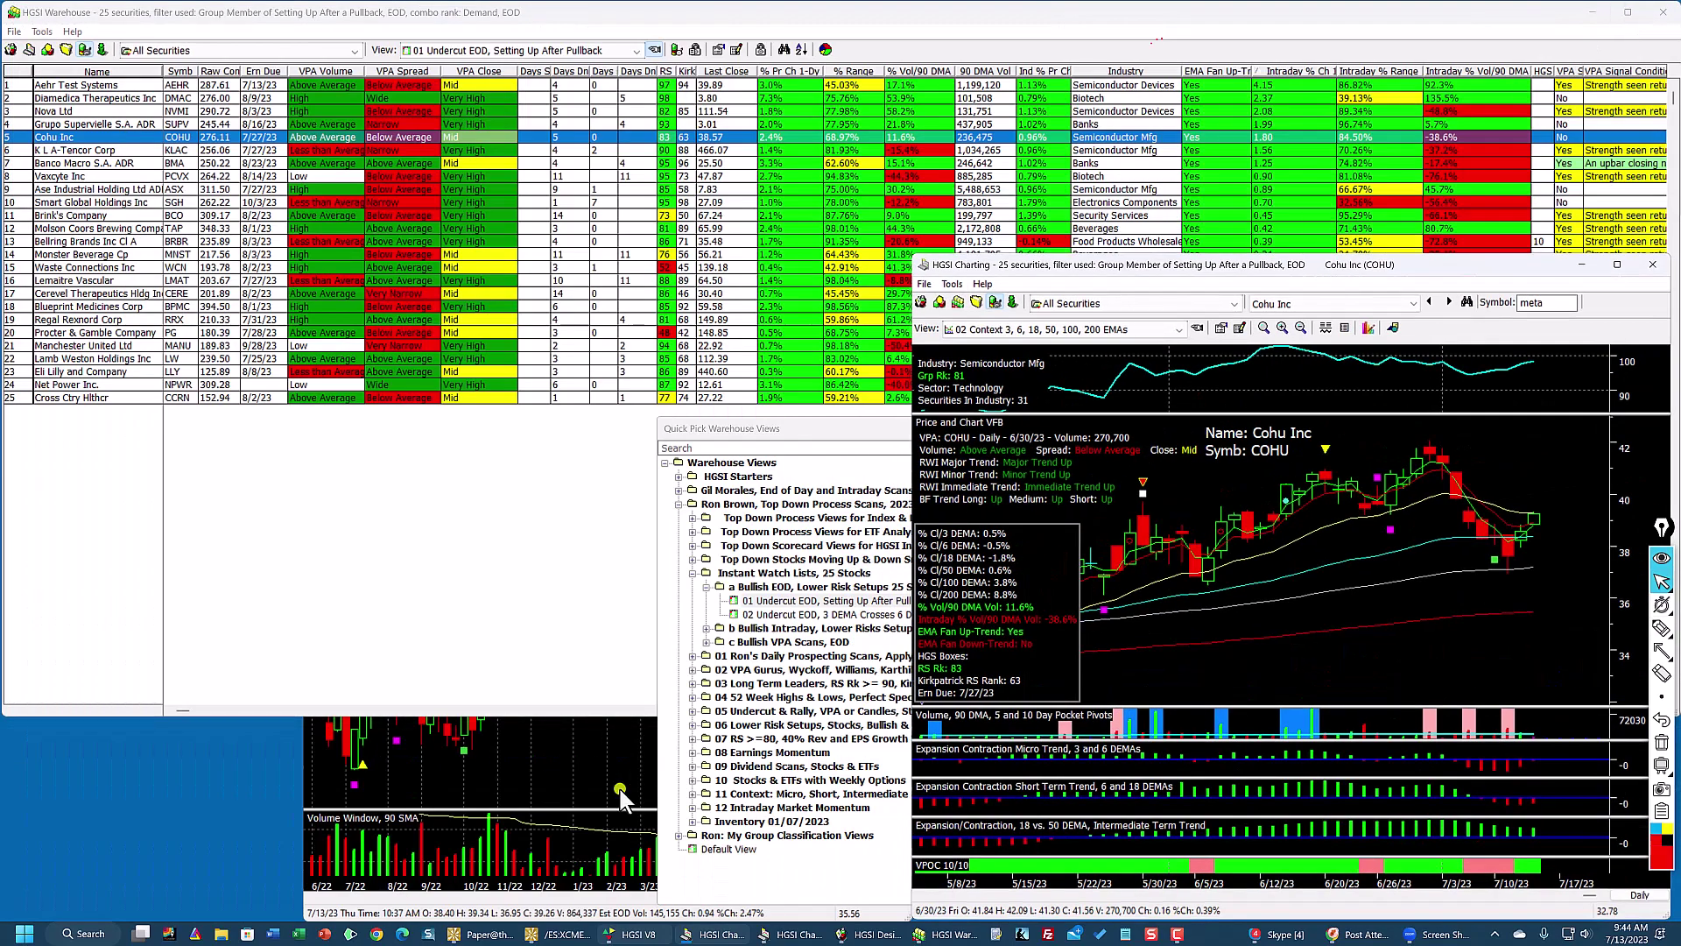
Step: Return to the warehouse list and load the view 02 Undercut EOD, 3 DEMA Crosses 6 DEMA After Pullback
click(754, 727)
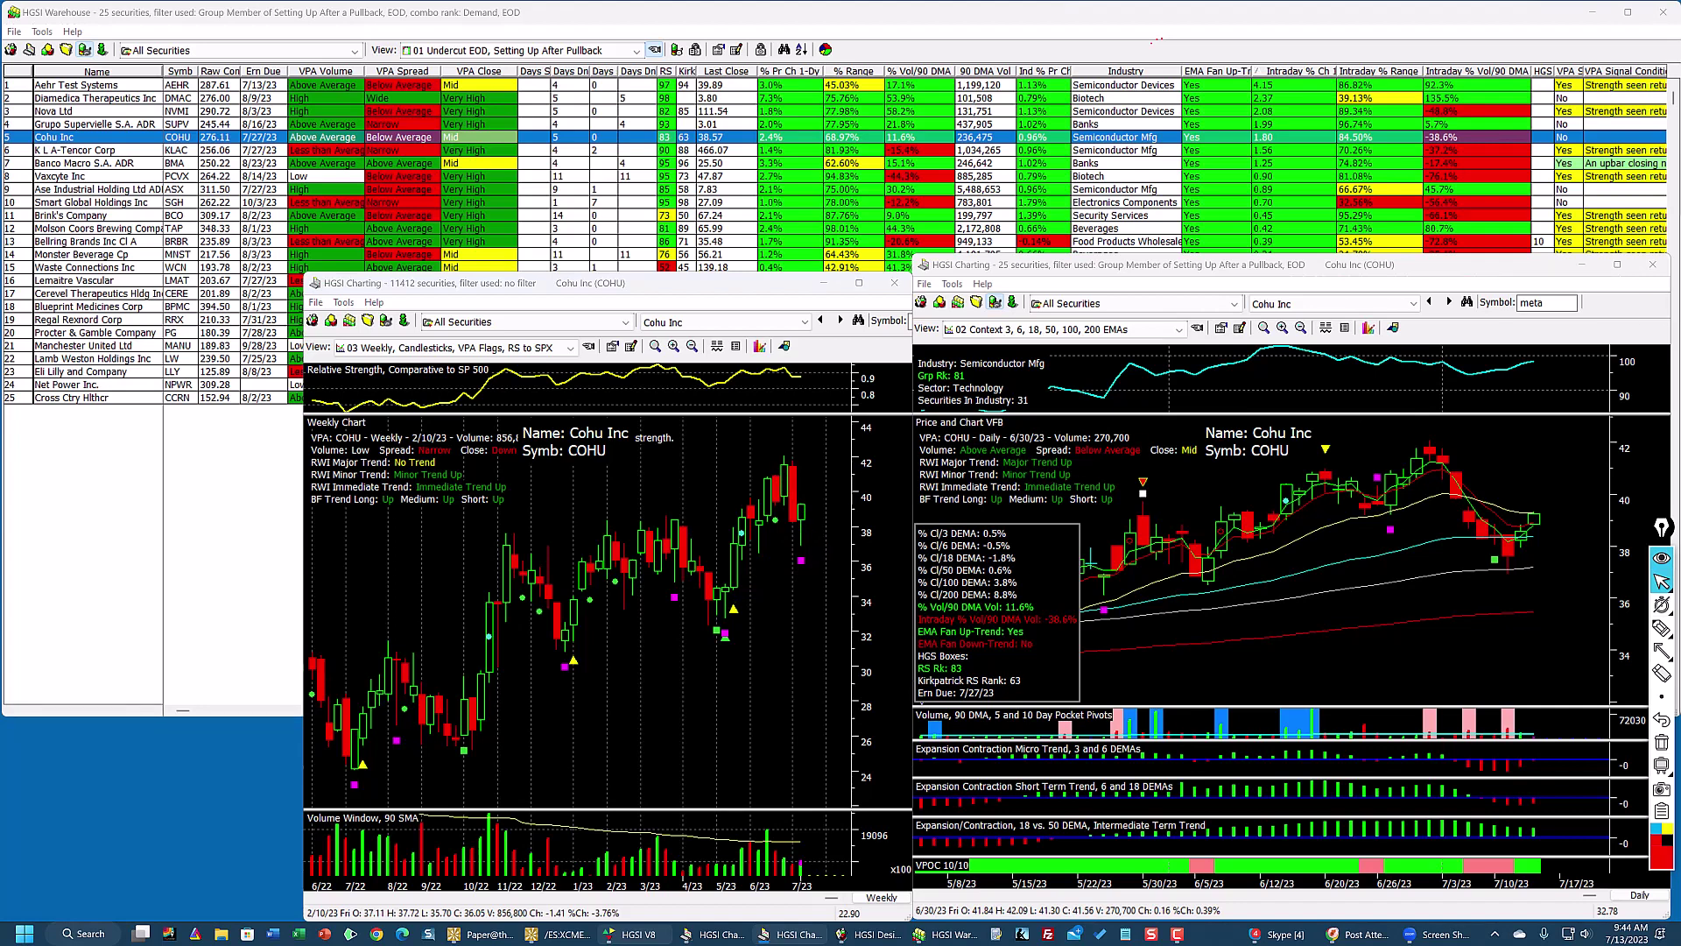
click(709, 176)
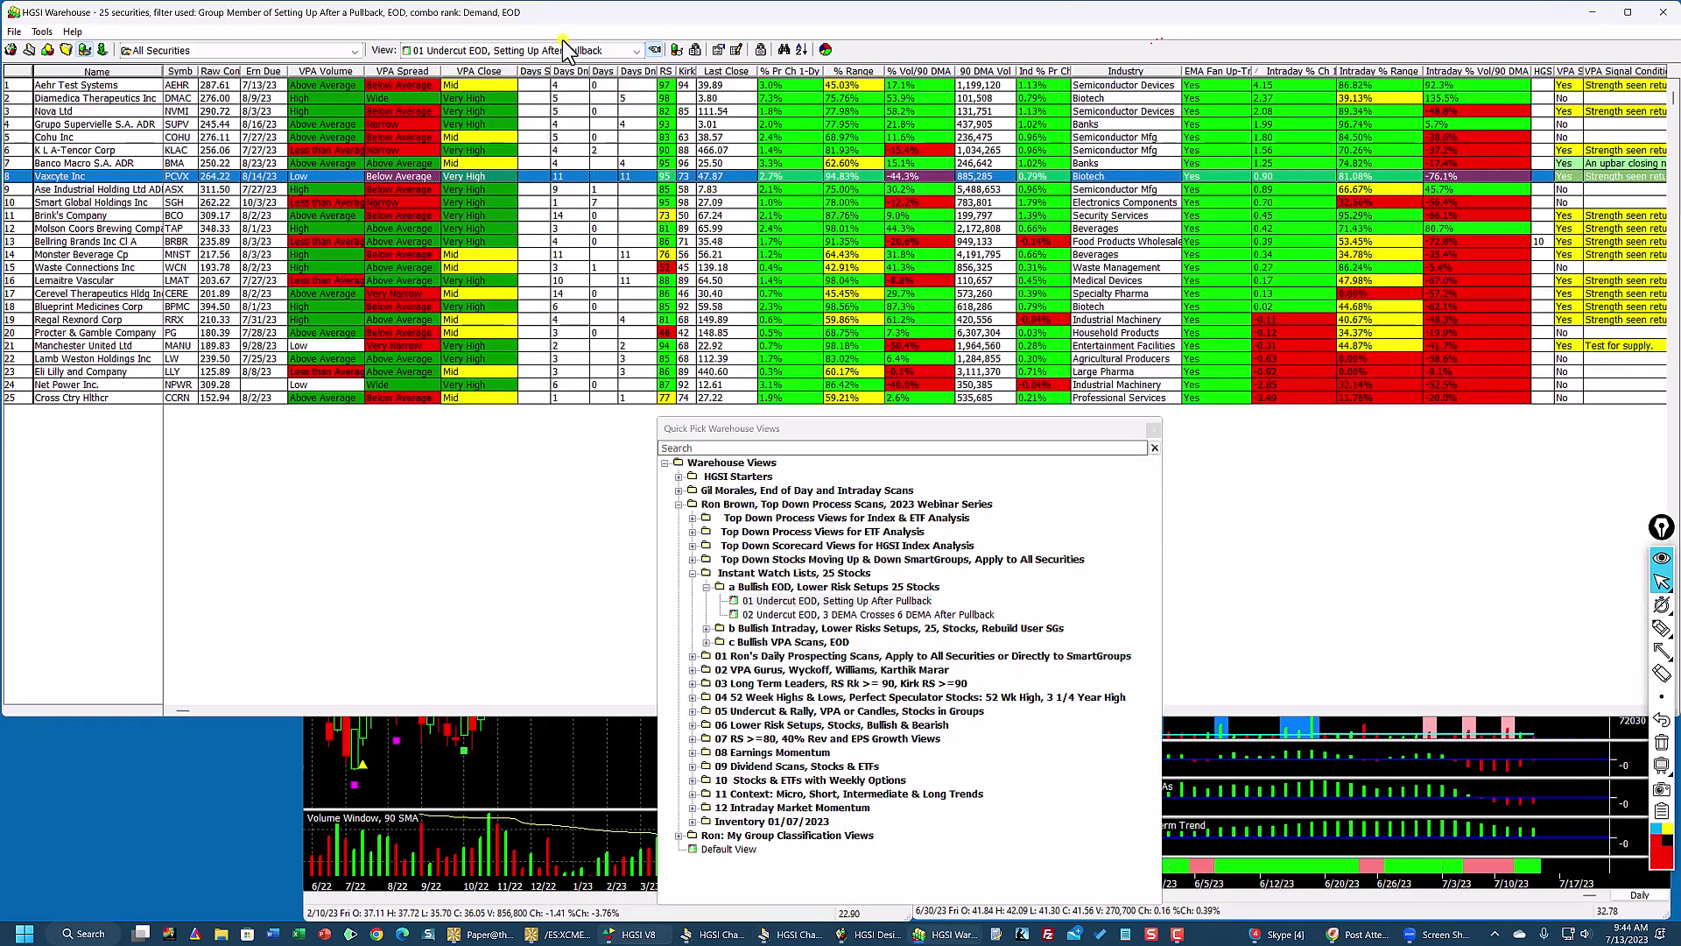
click(787, 602)
double_click(790, 603)
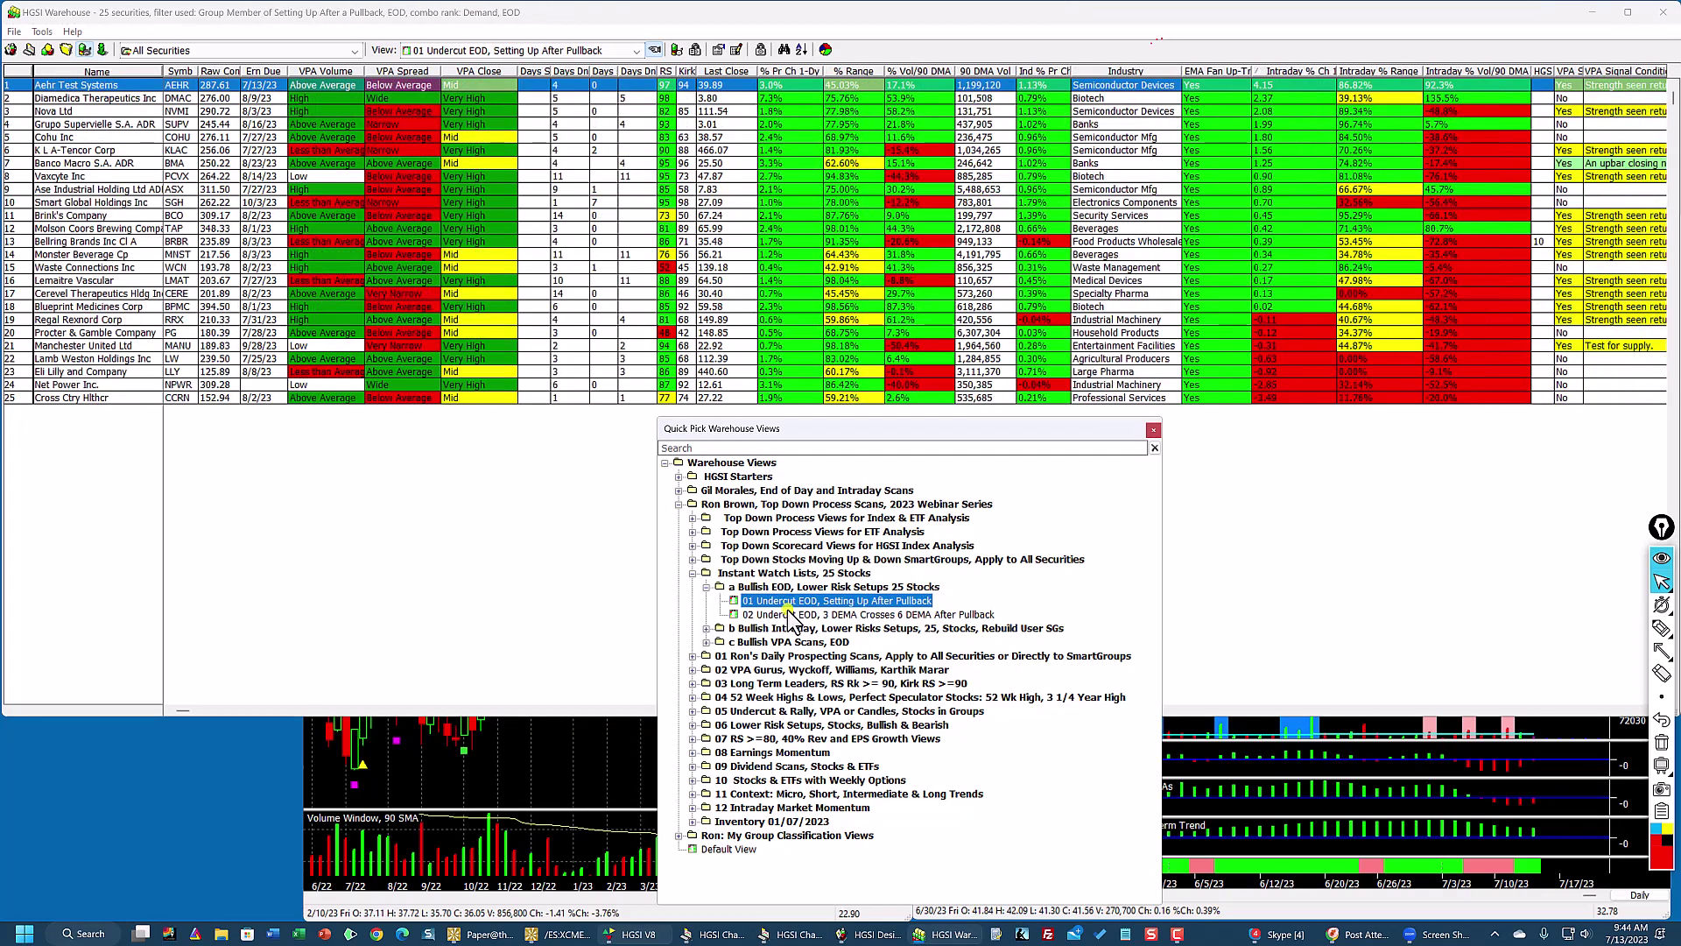
double_click(786, 612)
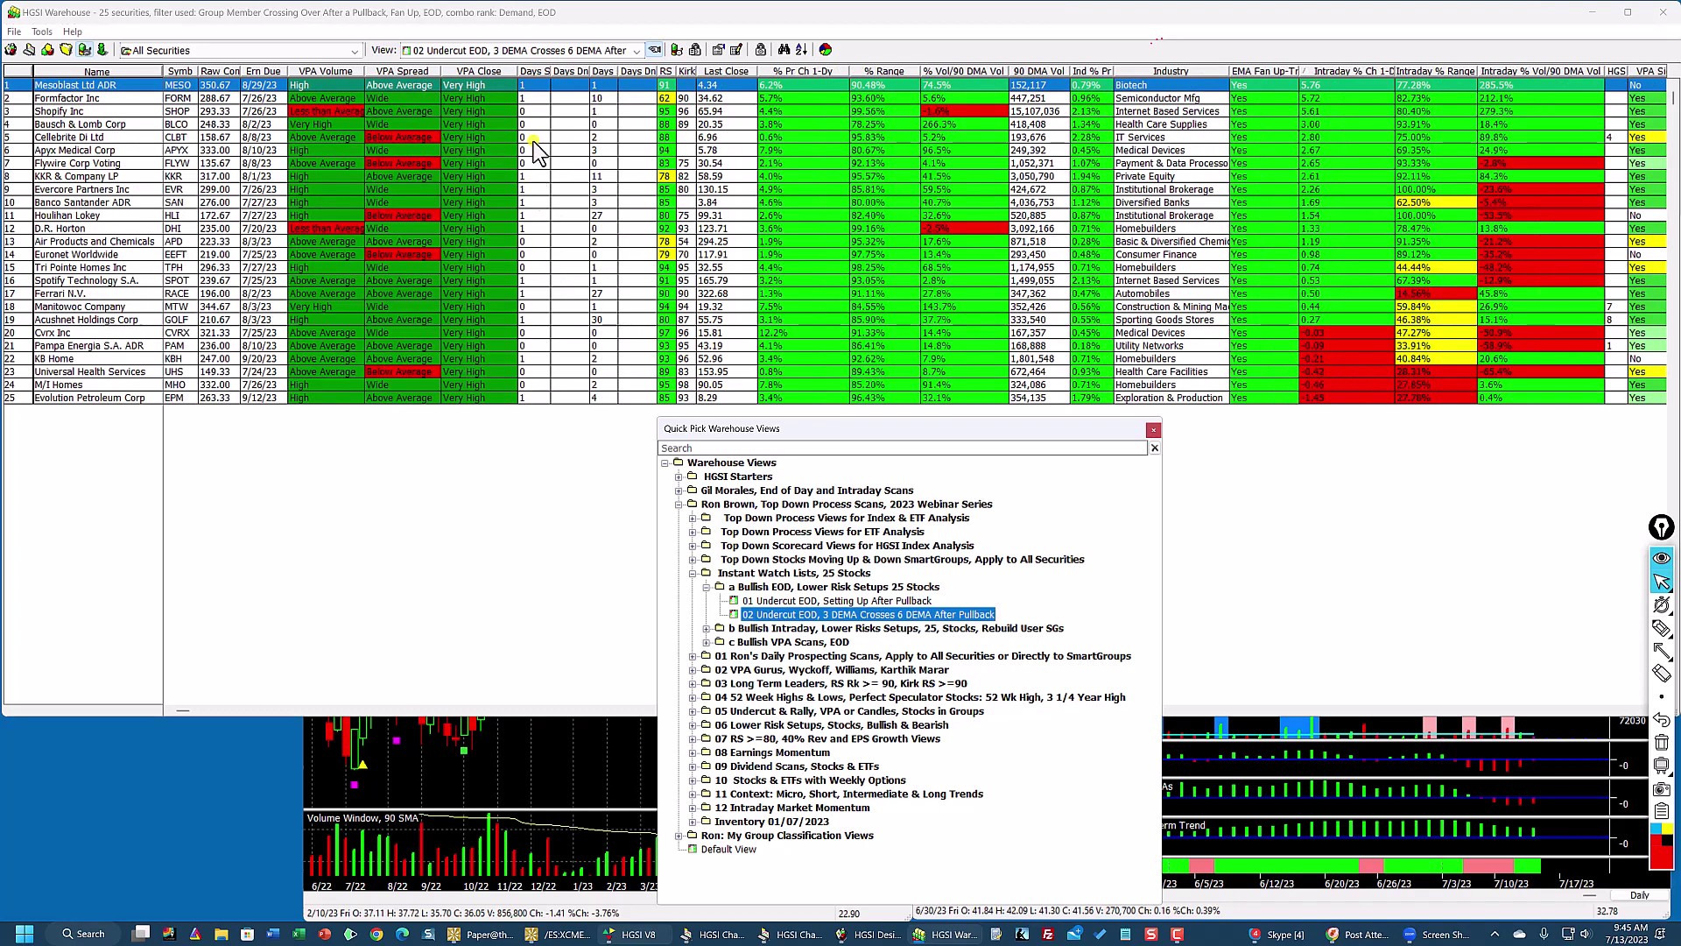
Step: Open the weekly and daily charts of Shopify Inc from the watch list, and return to the list
click(531, 85)
click(531, 111)
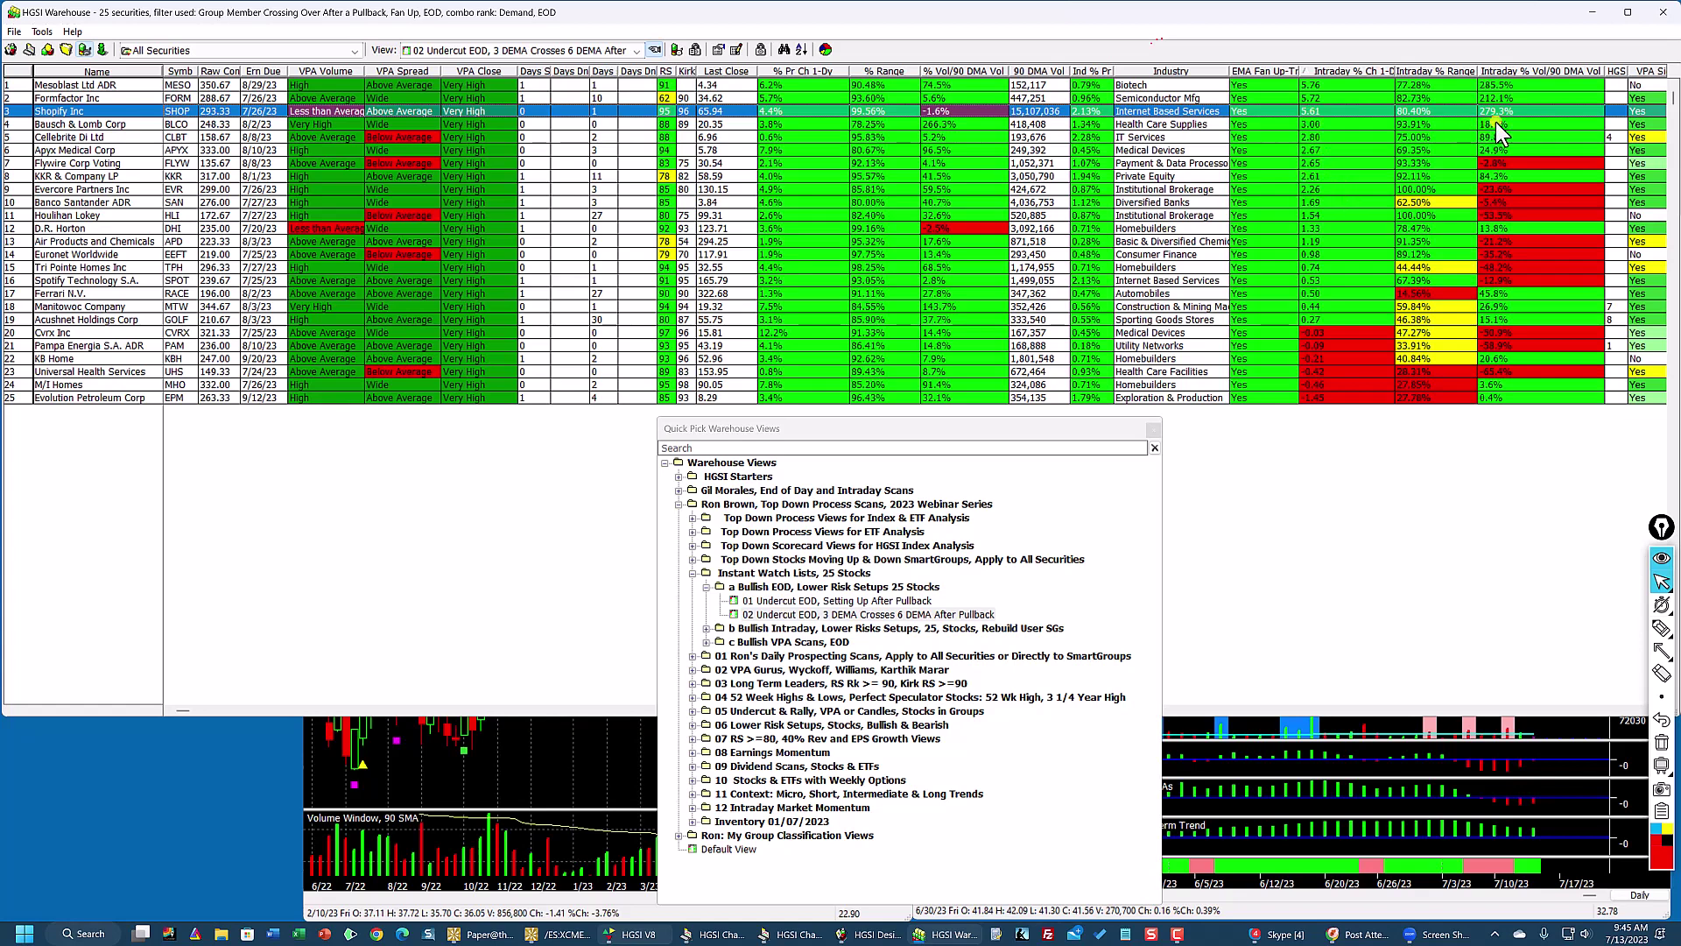
double_click(958, 112)
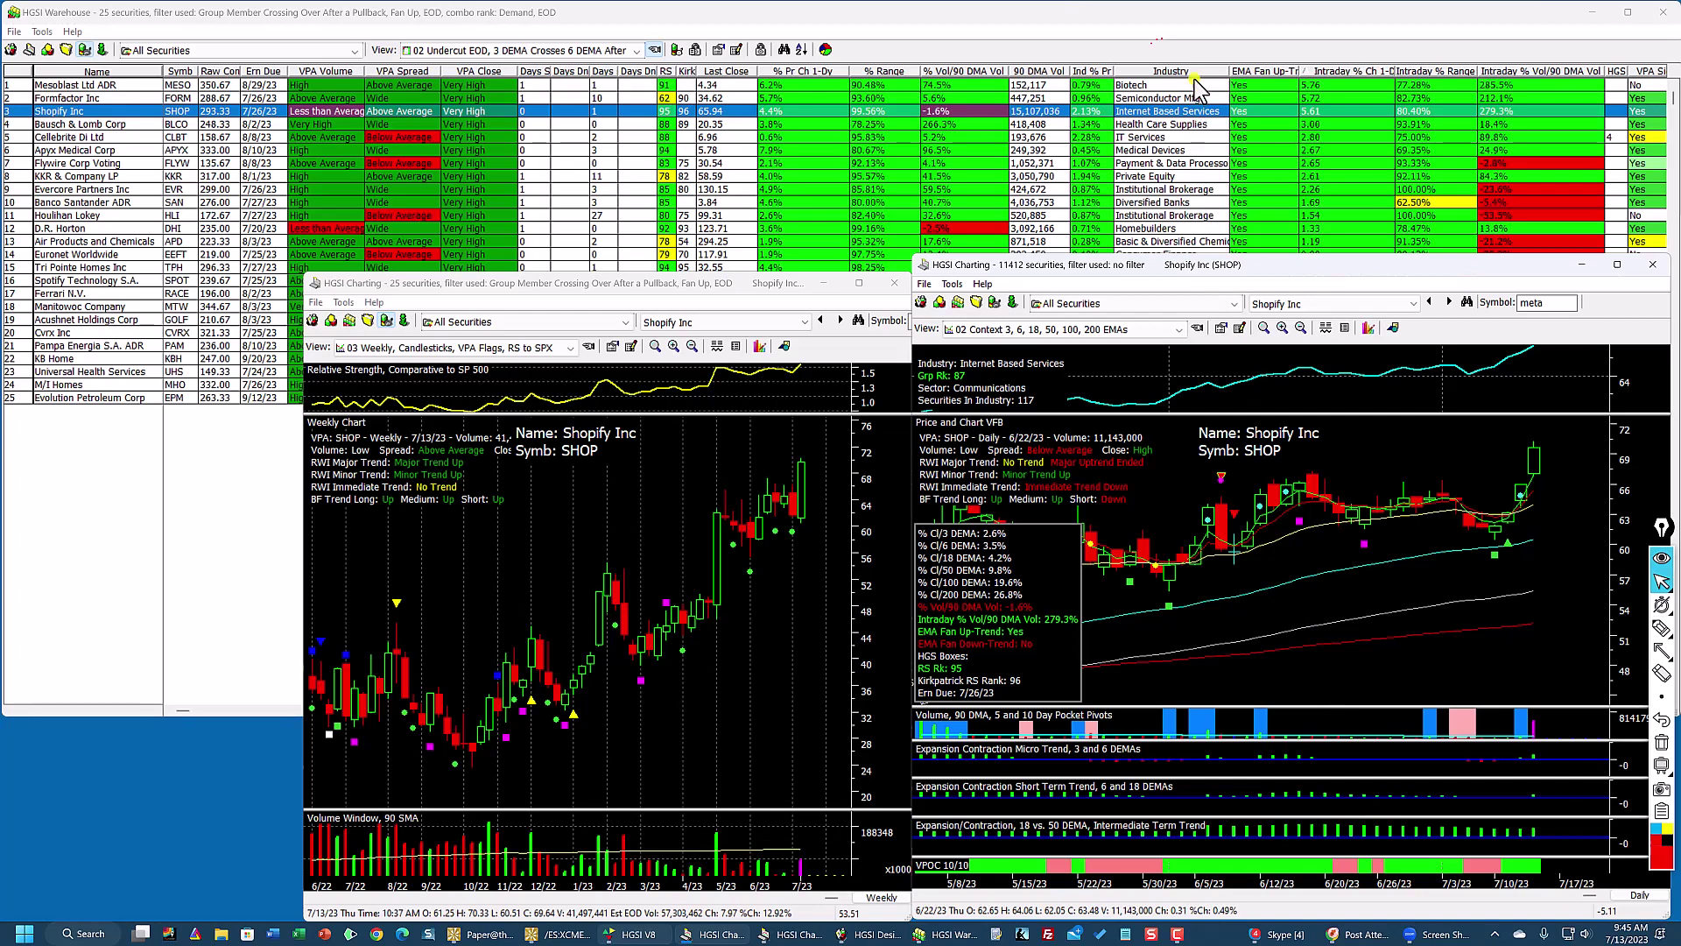
click(1186, 19)
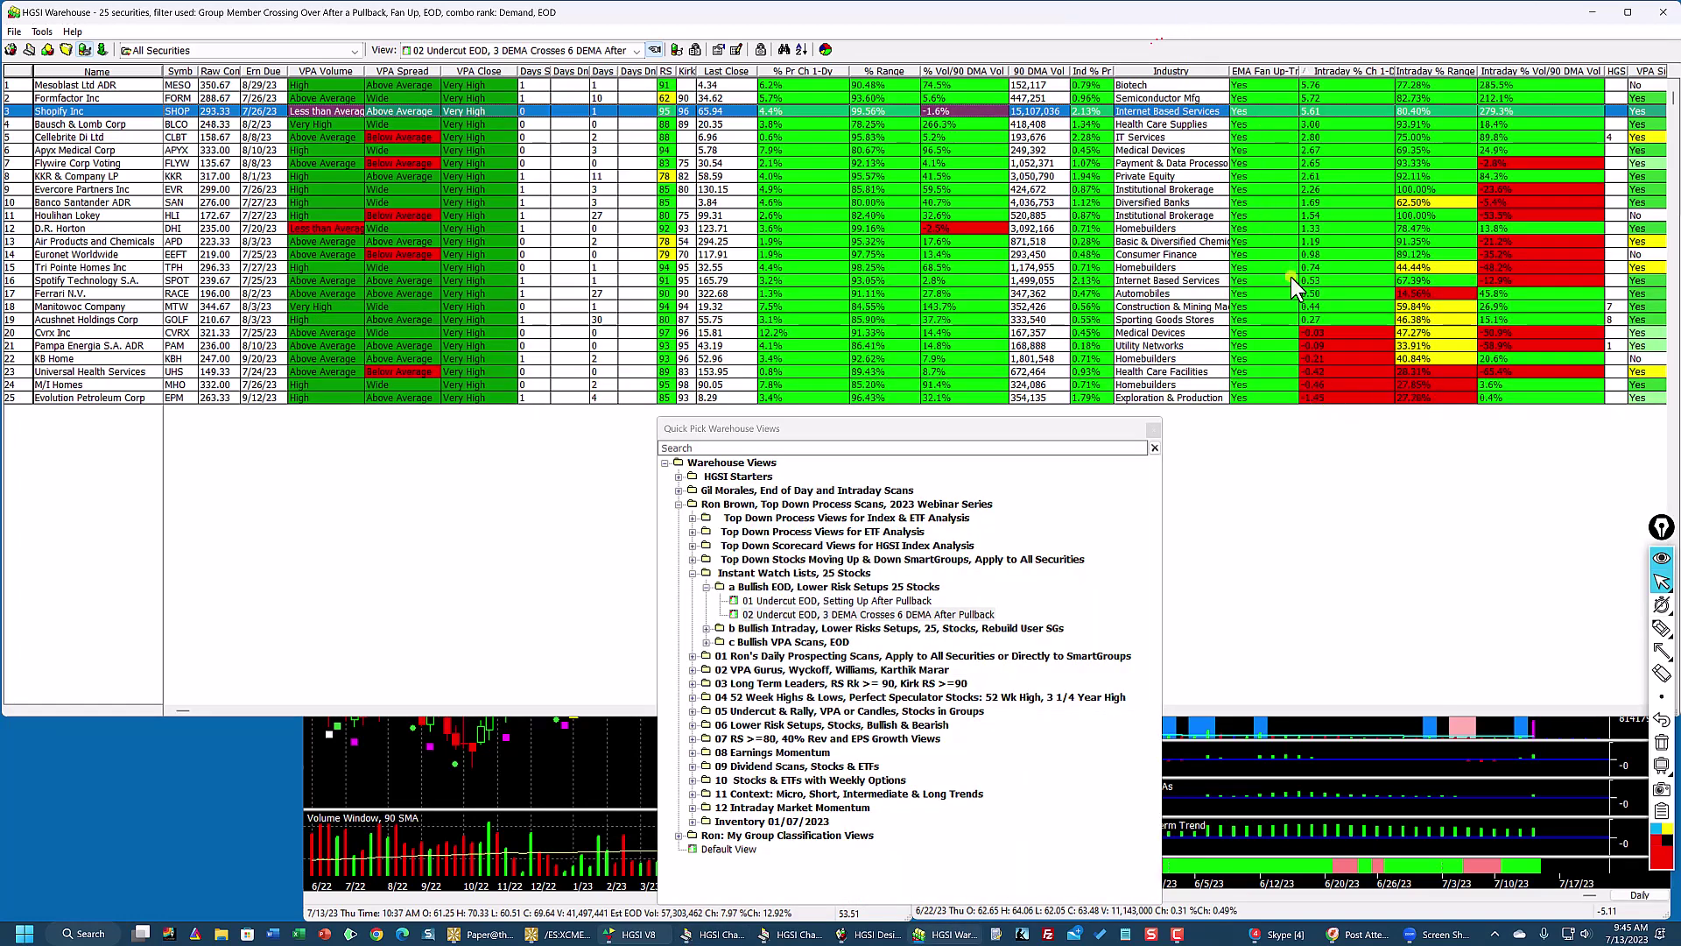
Step: Open the charts of Tri Pointe Homes Inc from the watch list and maximize its daily chart
click(1243, 85)
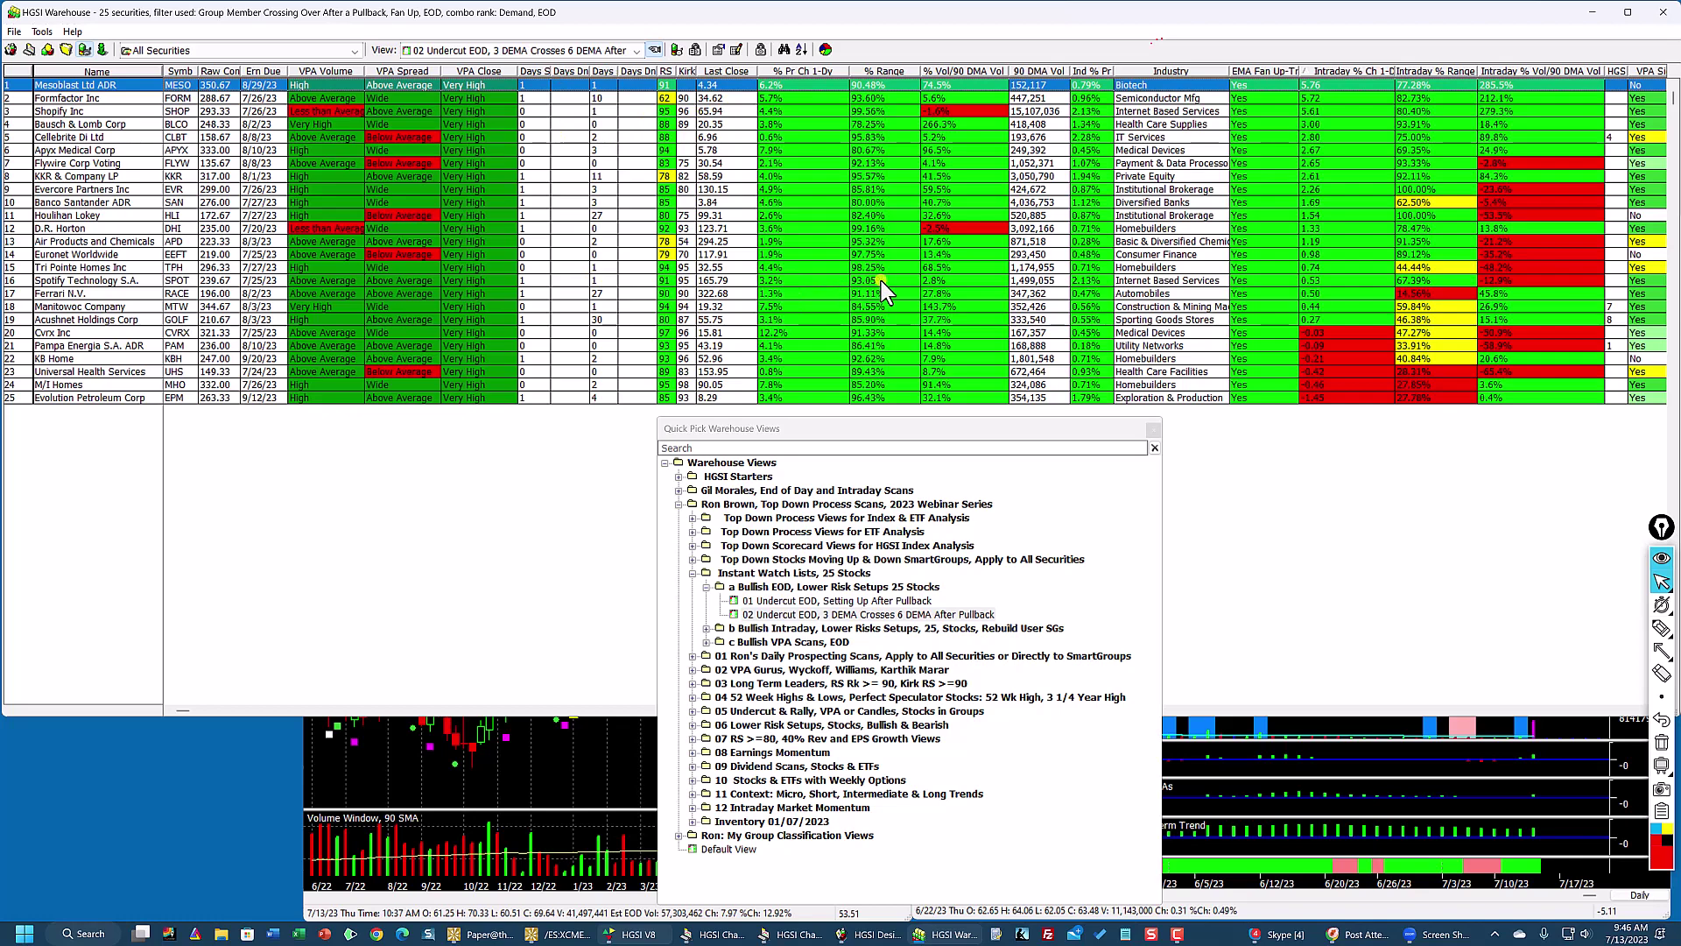
click(1143, 268)
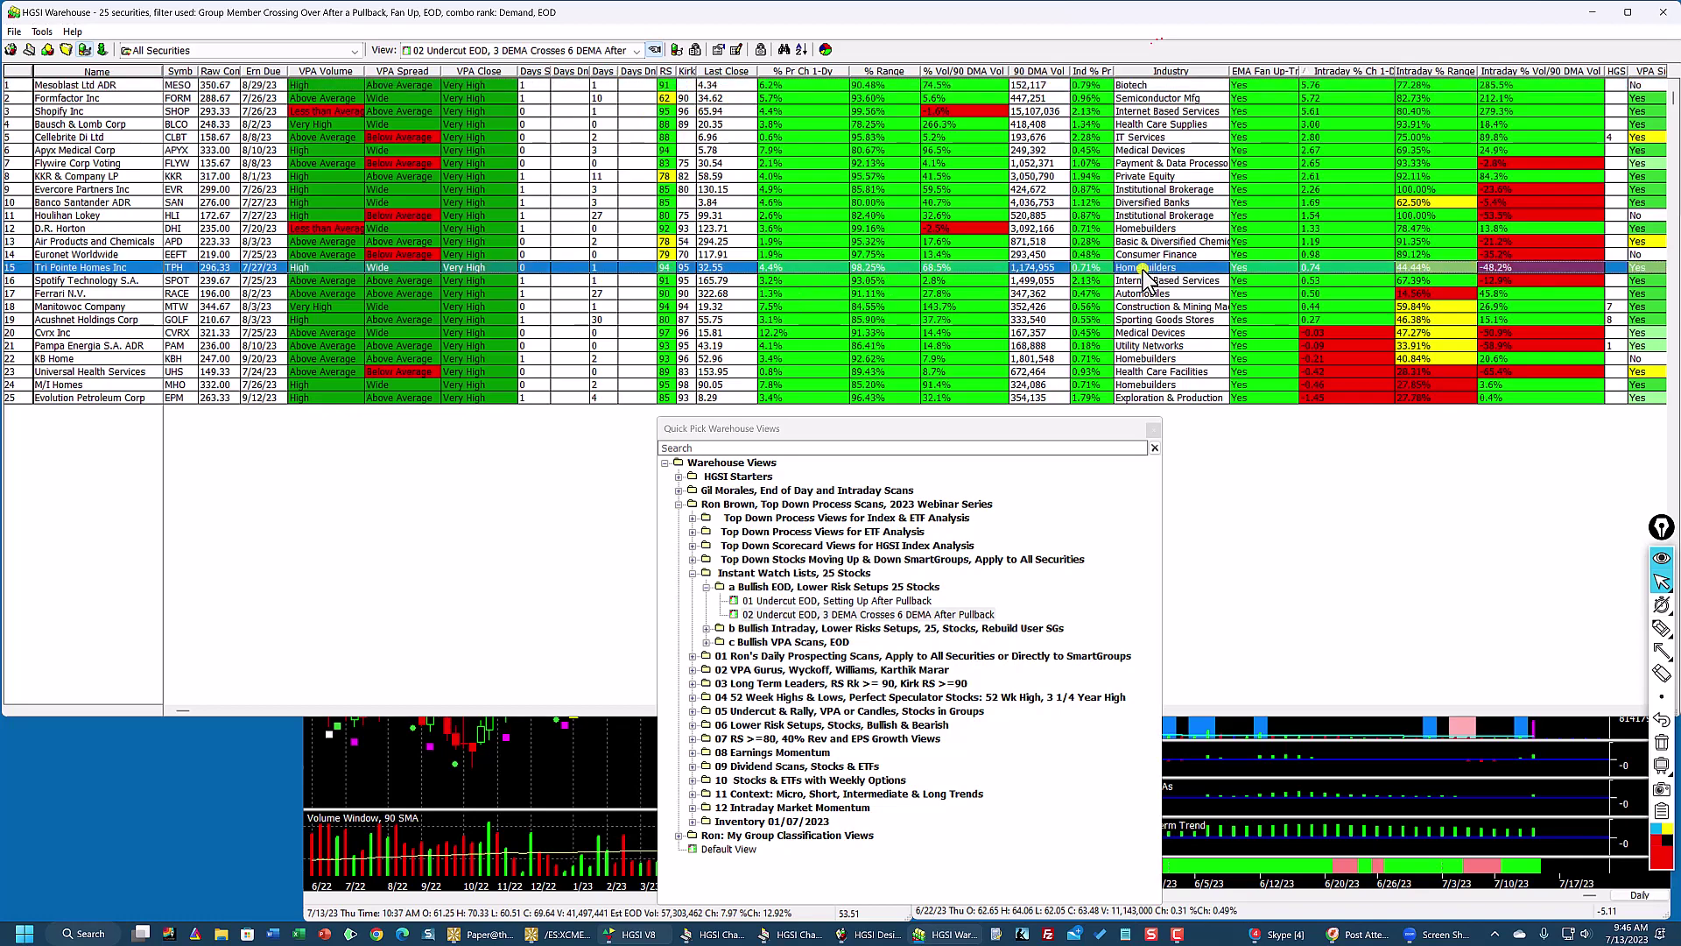
double_click(1143, 277)
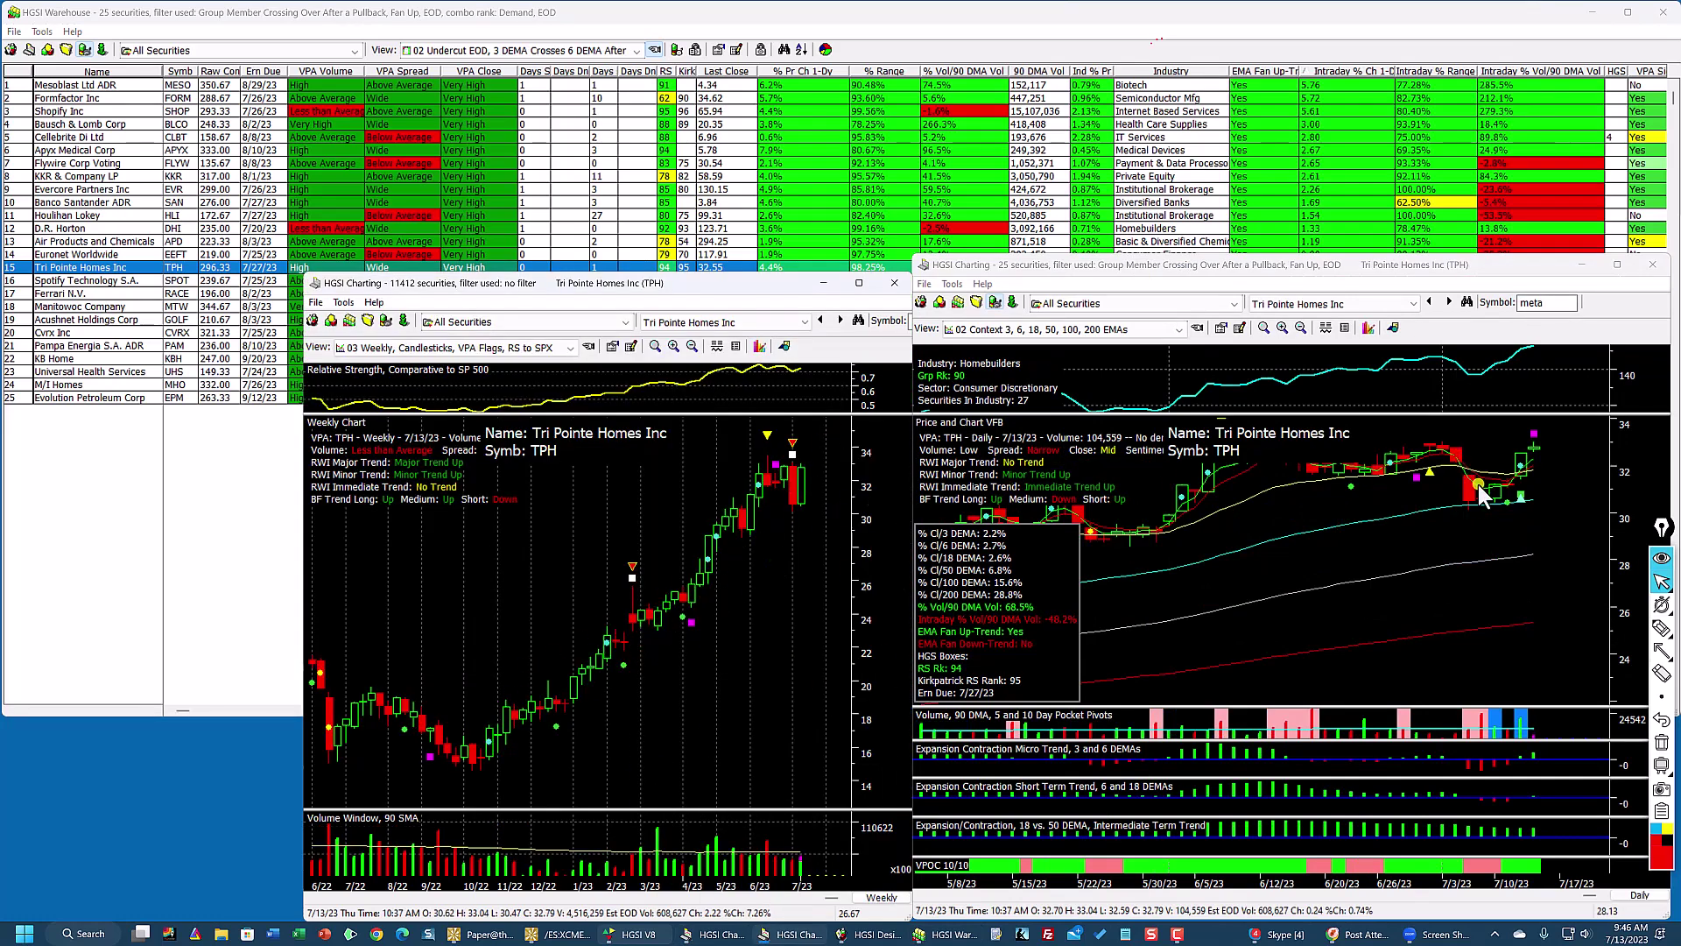
click(1617, 264)
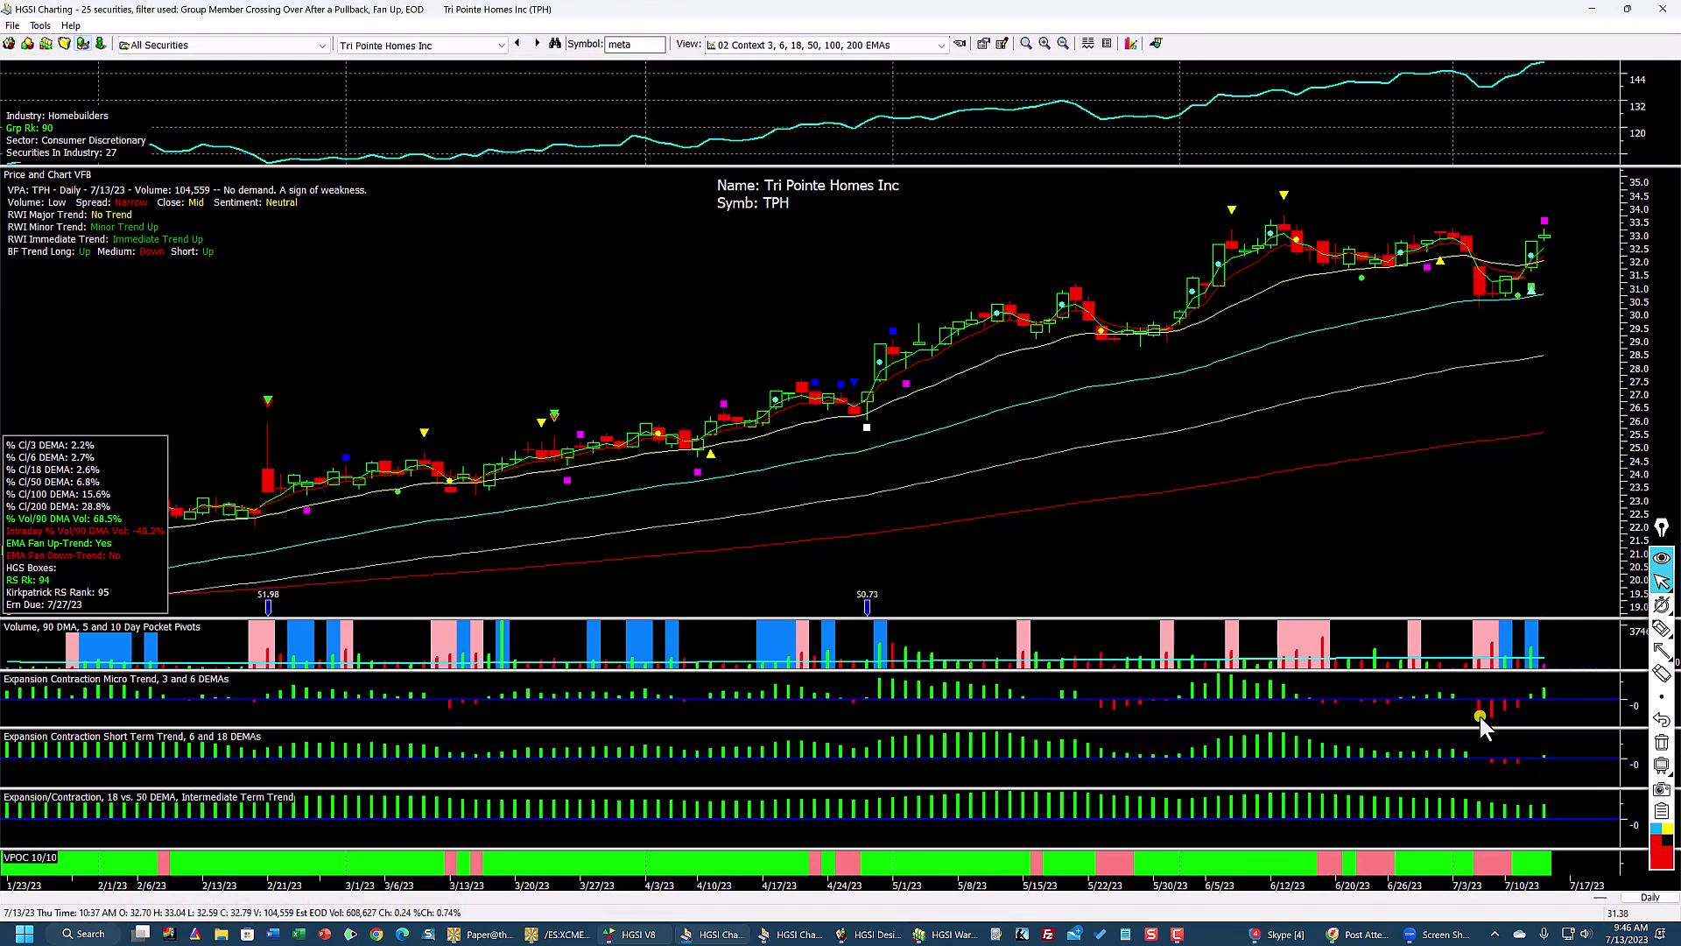
Step: Examine Tri Pointe Homes' July rebound bars and June consolidation bars on the daily chart, and restore the chart window
click(1516, 292)
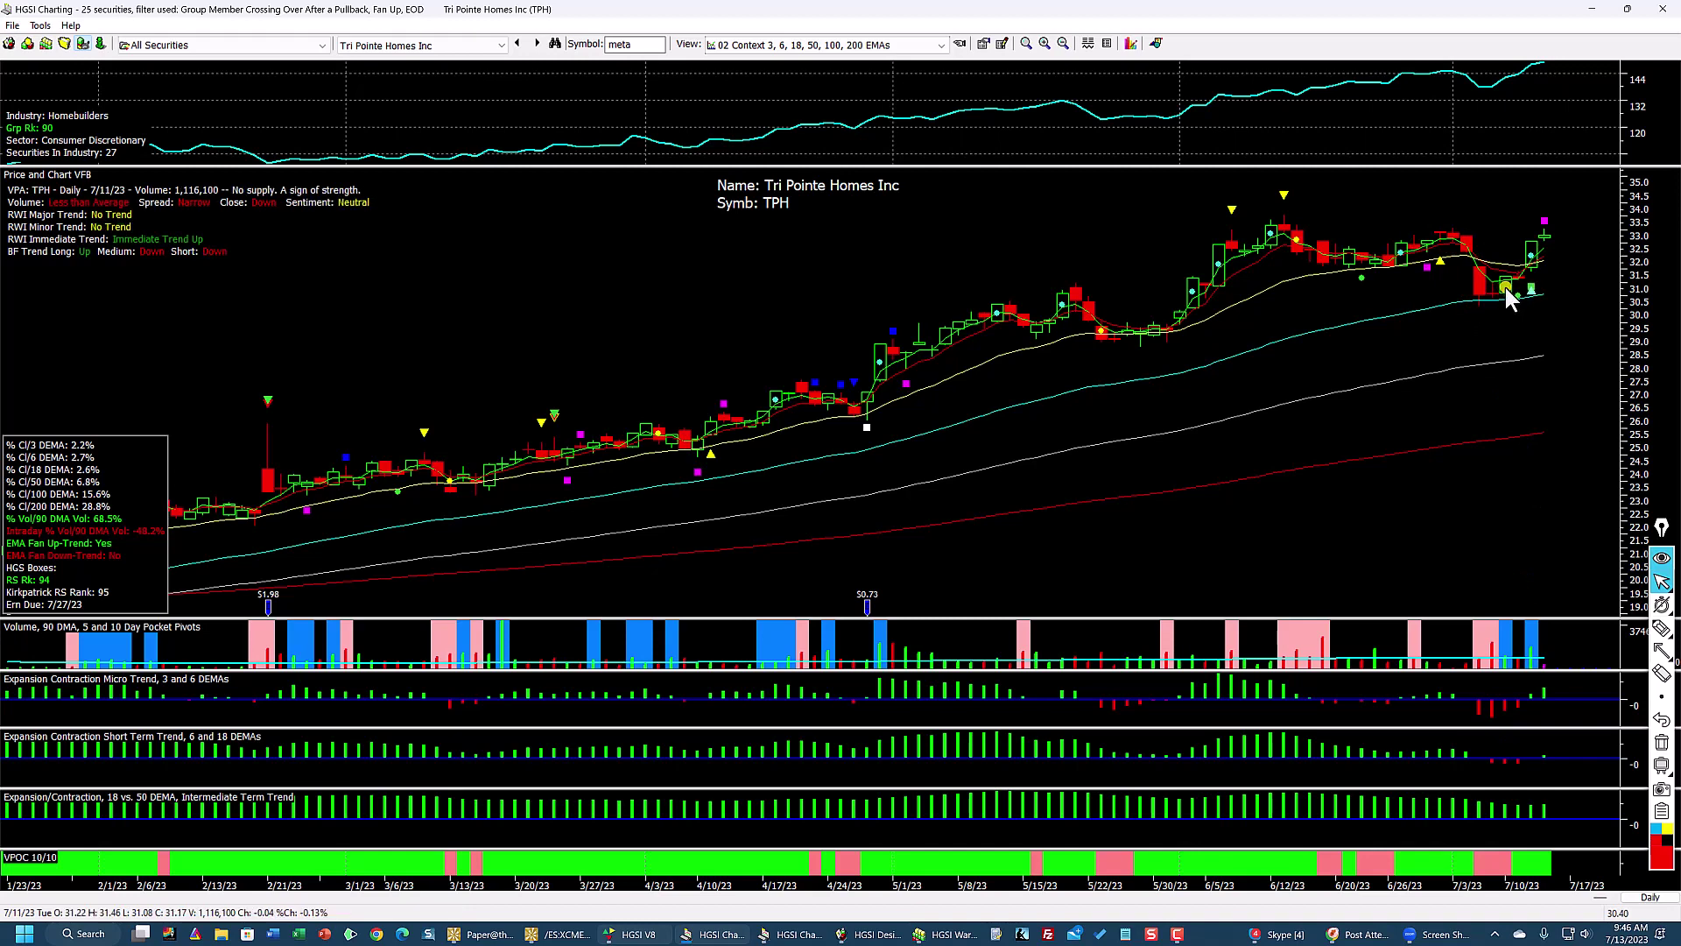
click(1533, 648)
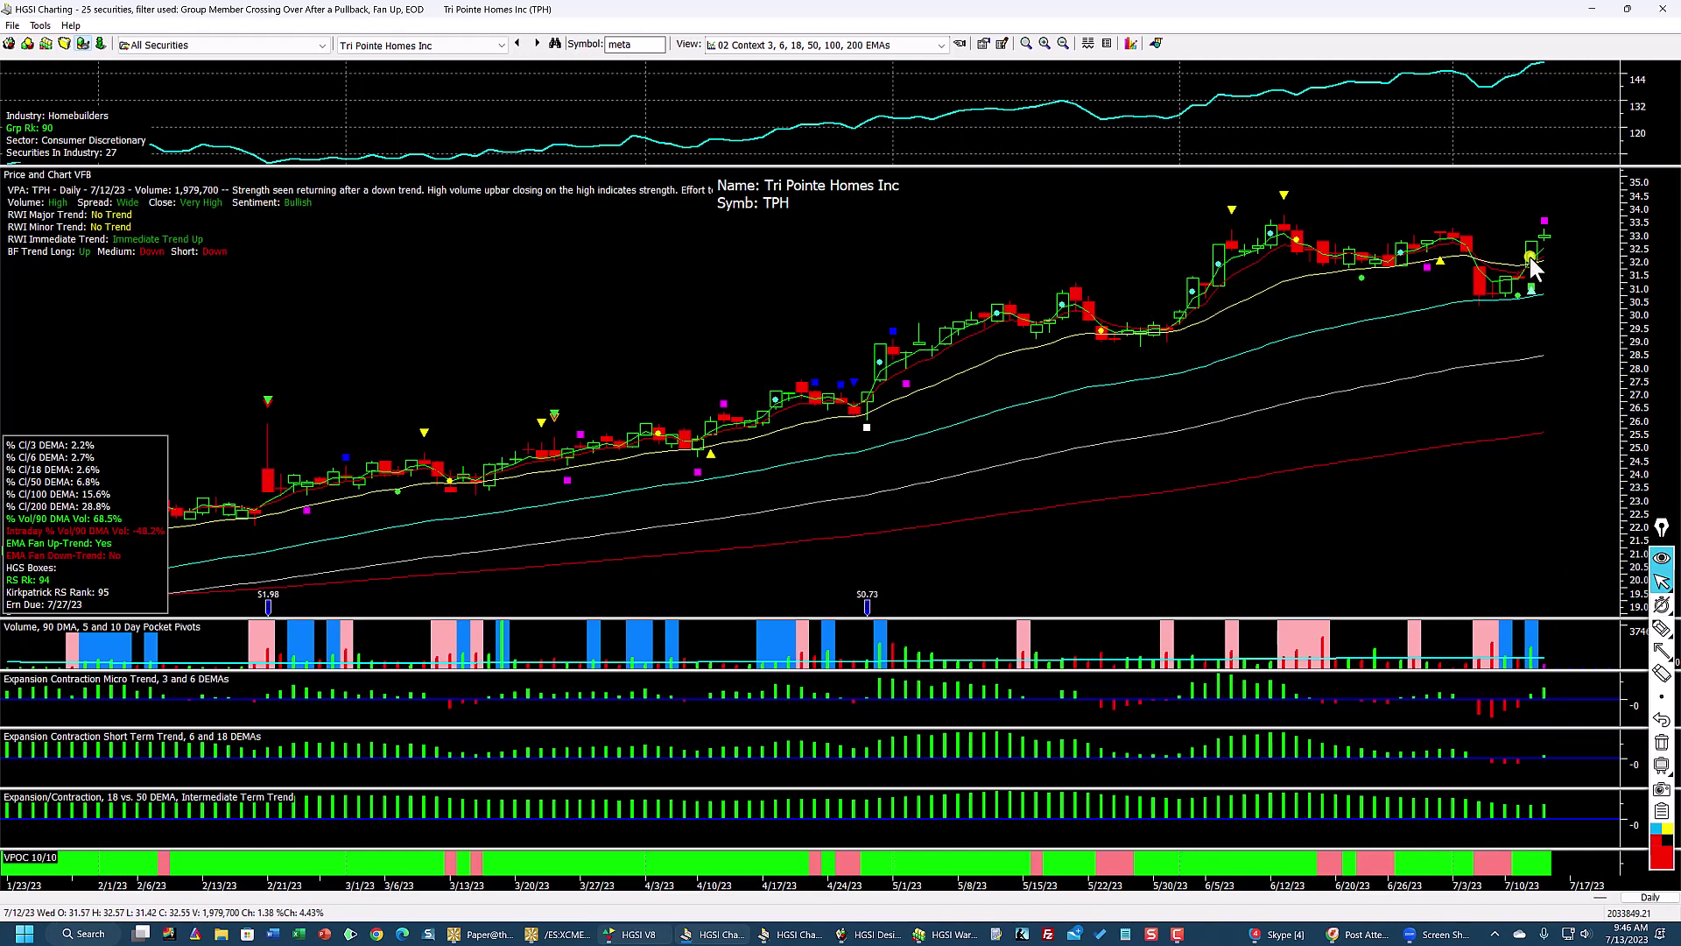
click(1364, 245)
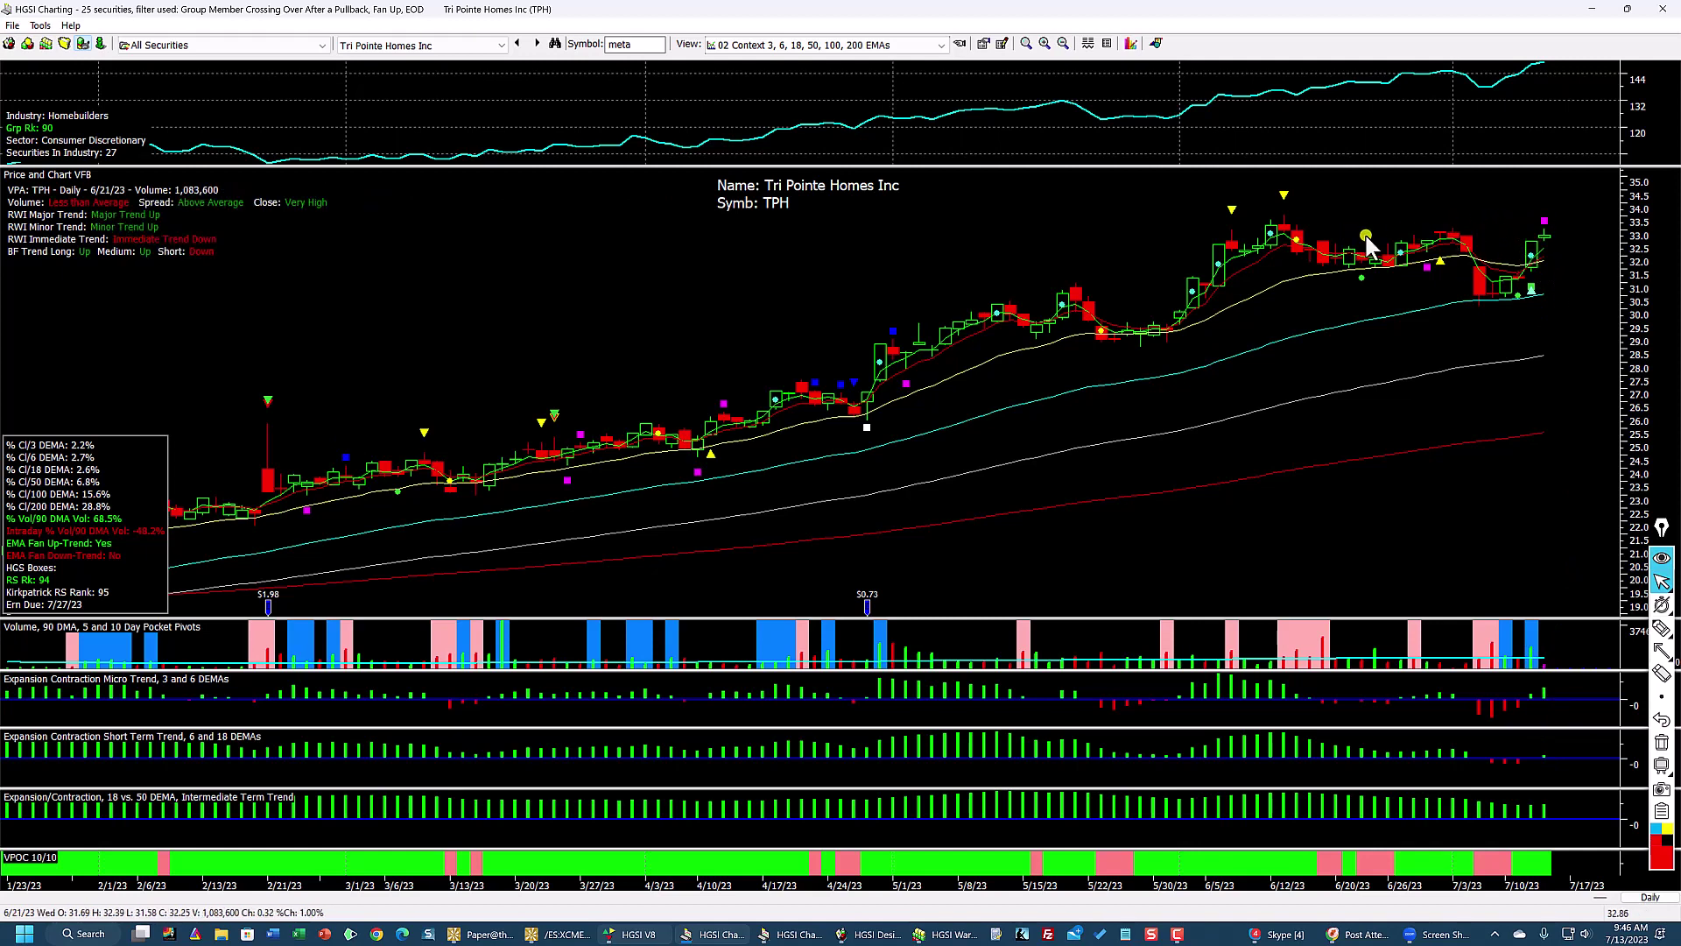
click(1333, 226)
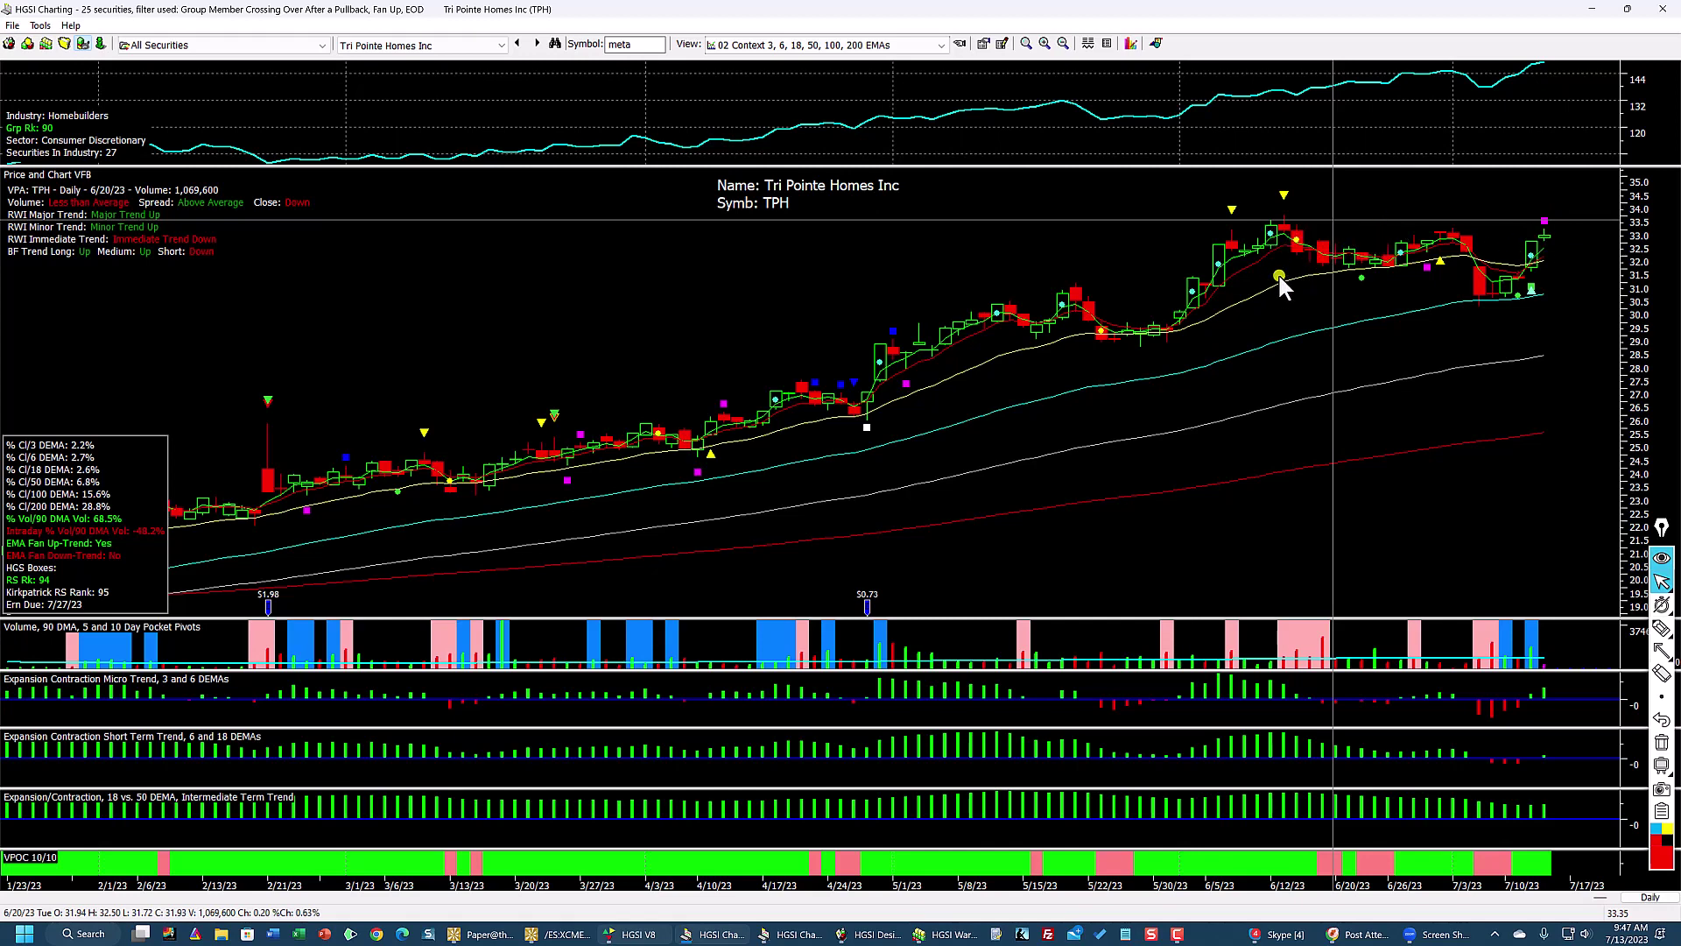
click(1625, 10)
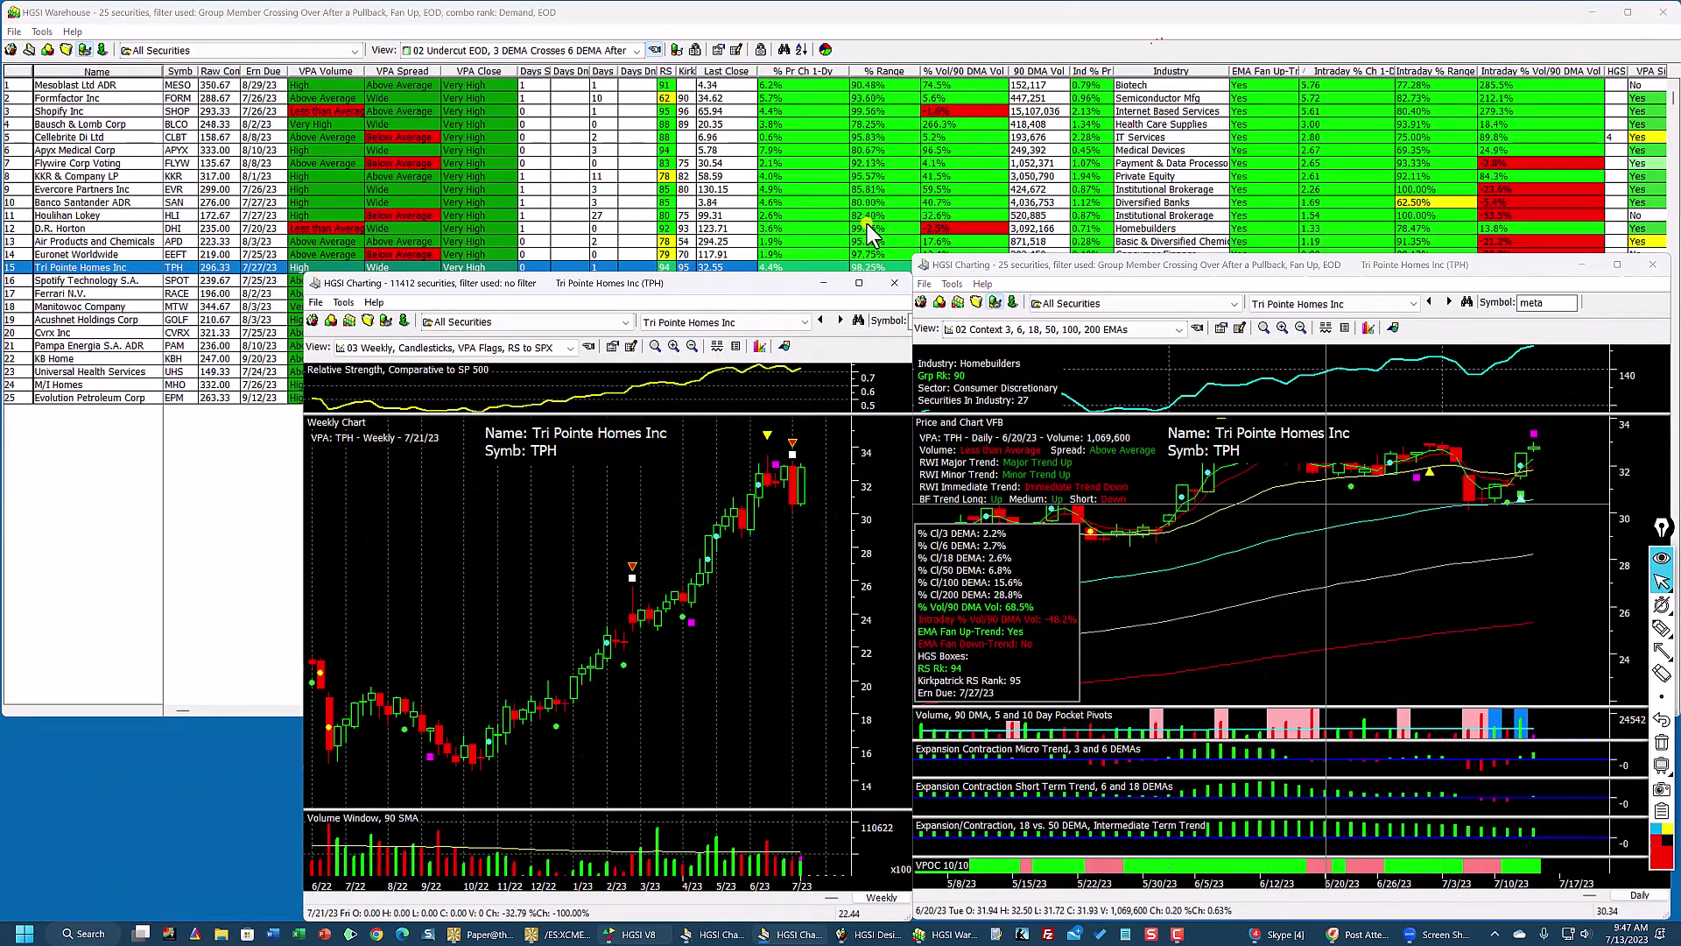
Step: Collapse the Bullish EOD views, expand the Bullish Intraday folder and load 01 Undercut Intraday, Setting Up After Pullback
click(866, 221)
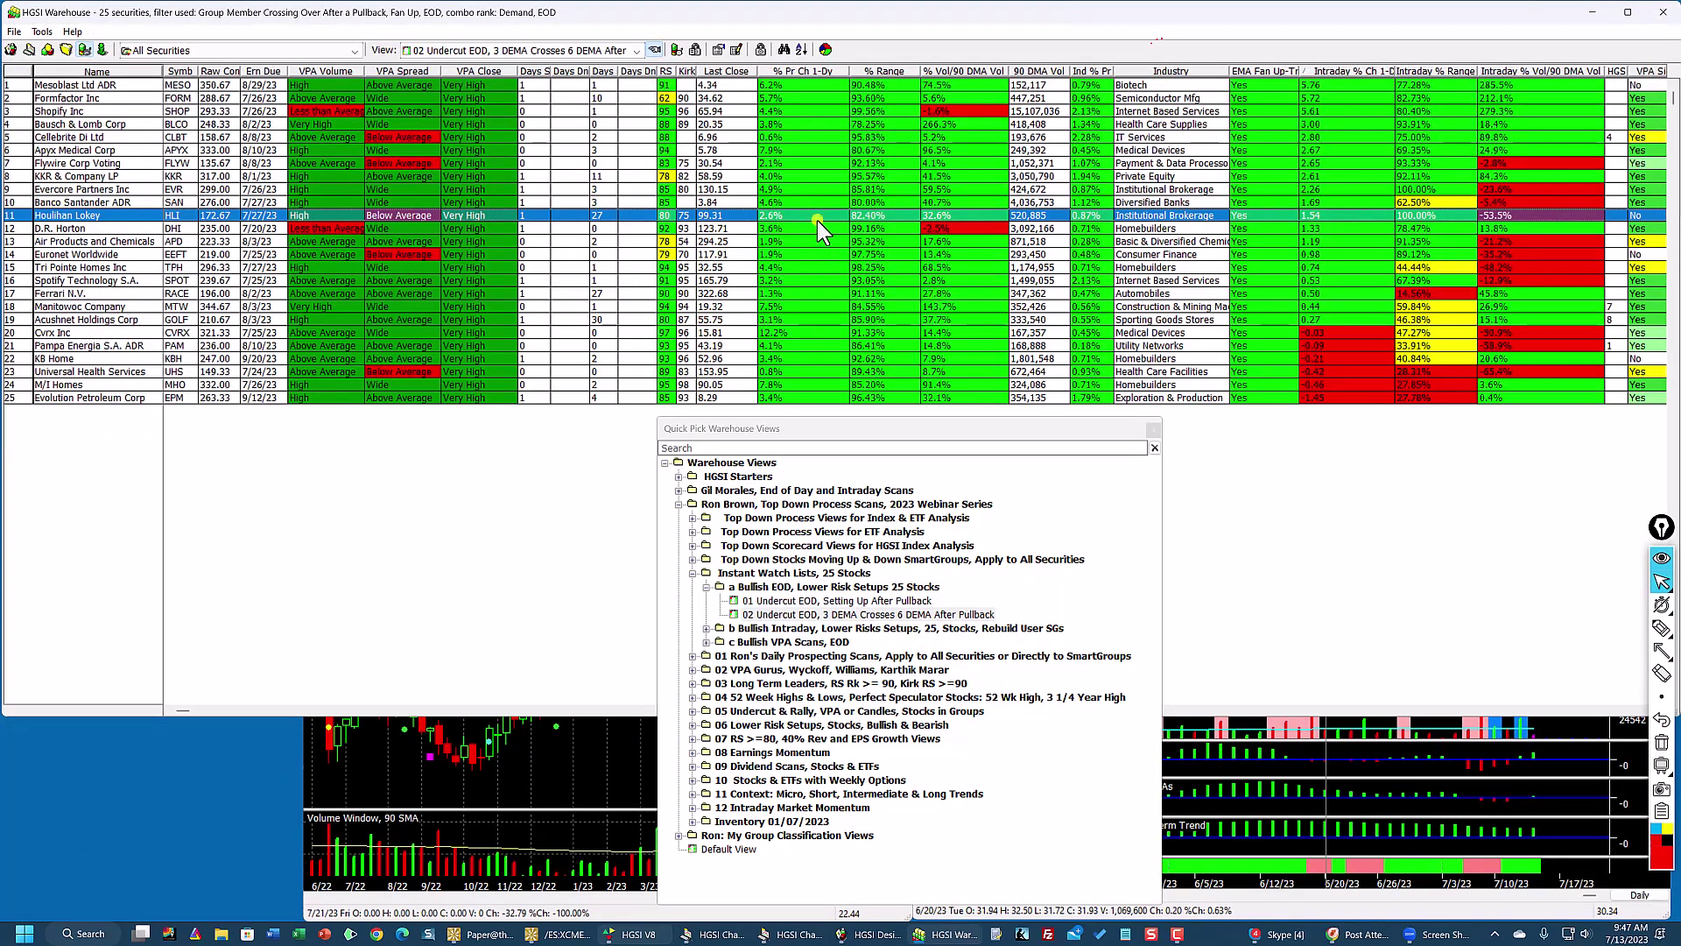
click(700, 587)
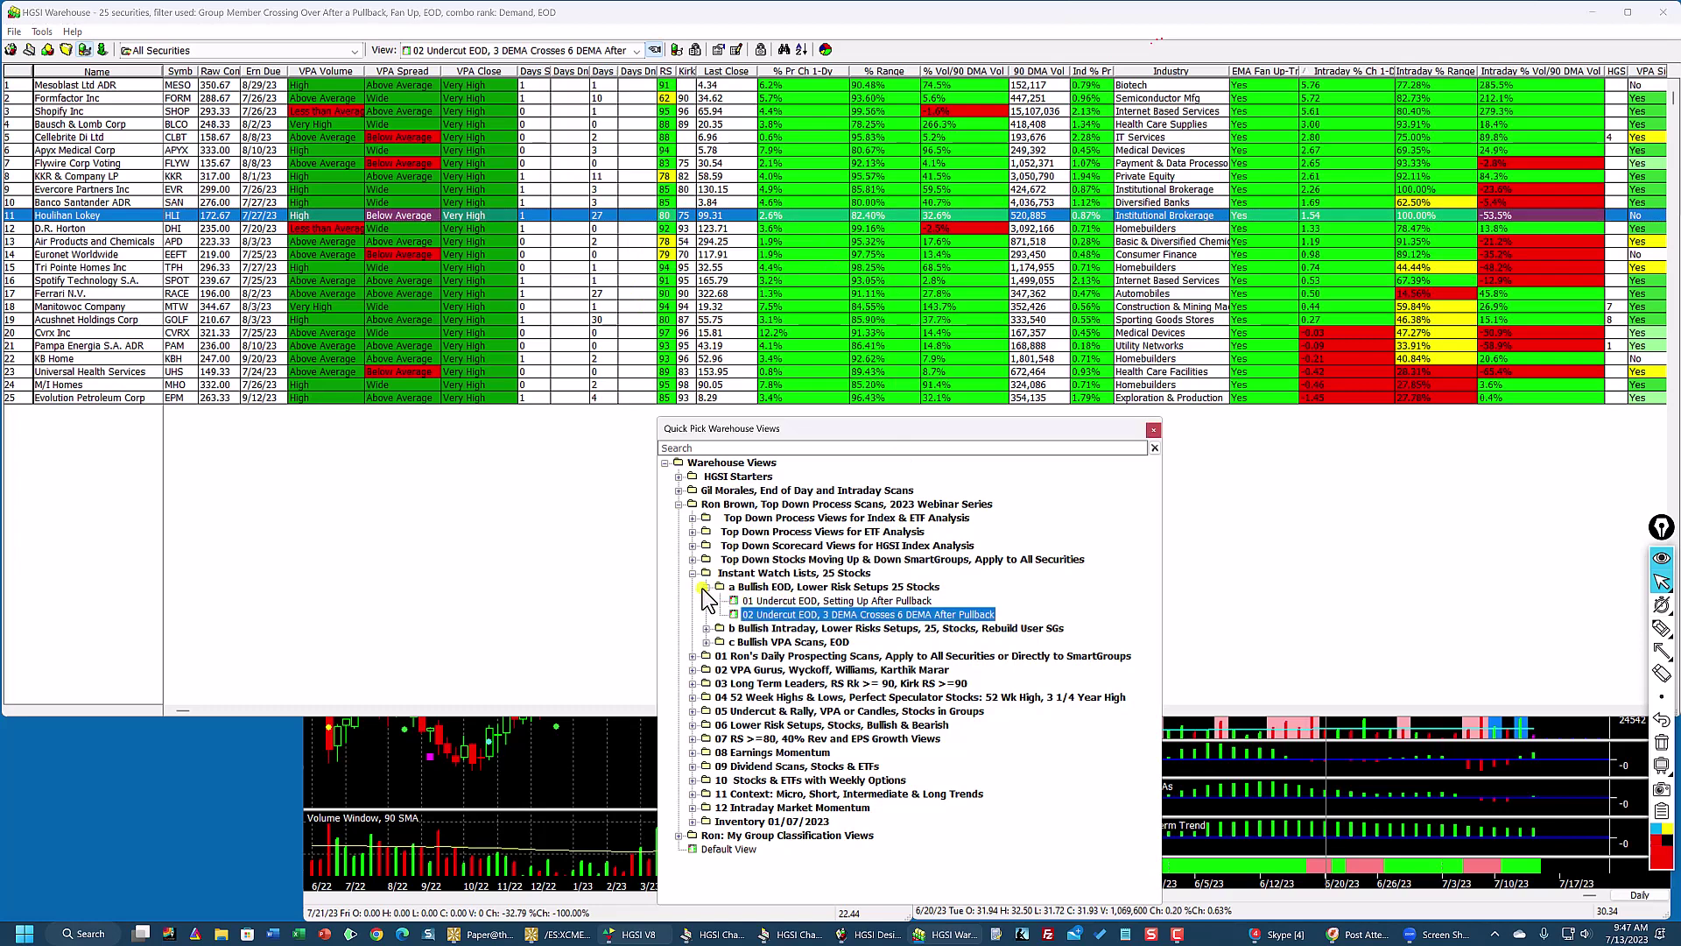
click(704, 587)
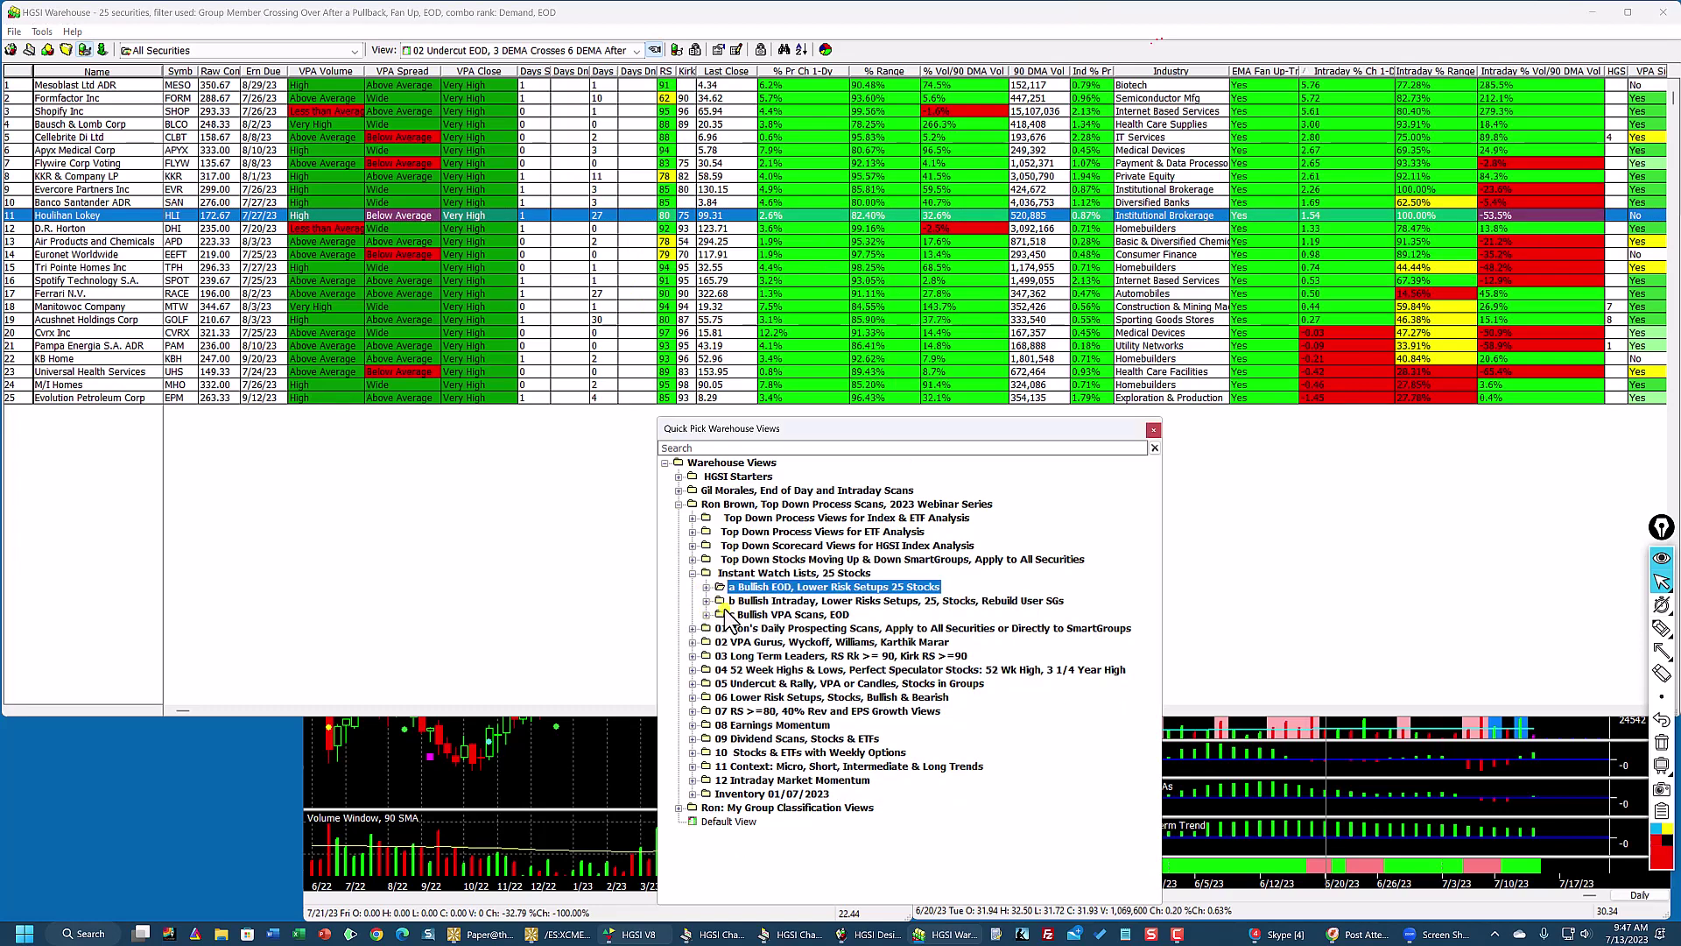
click(706, 601)
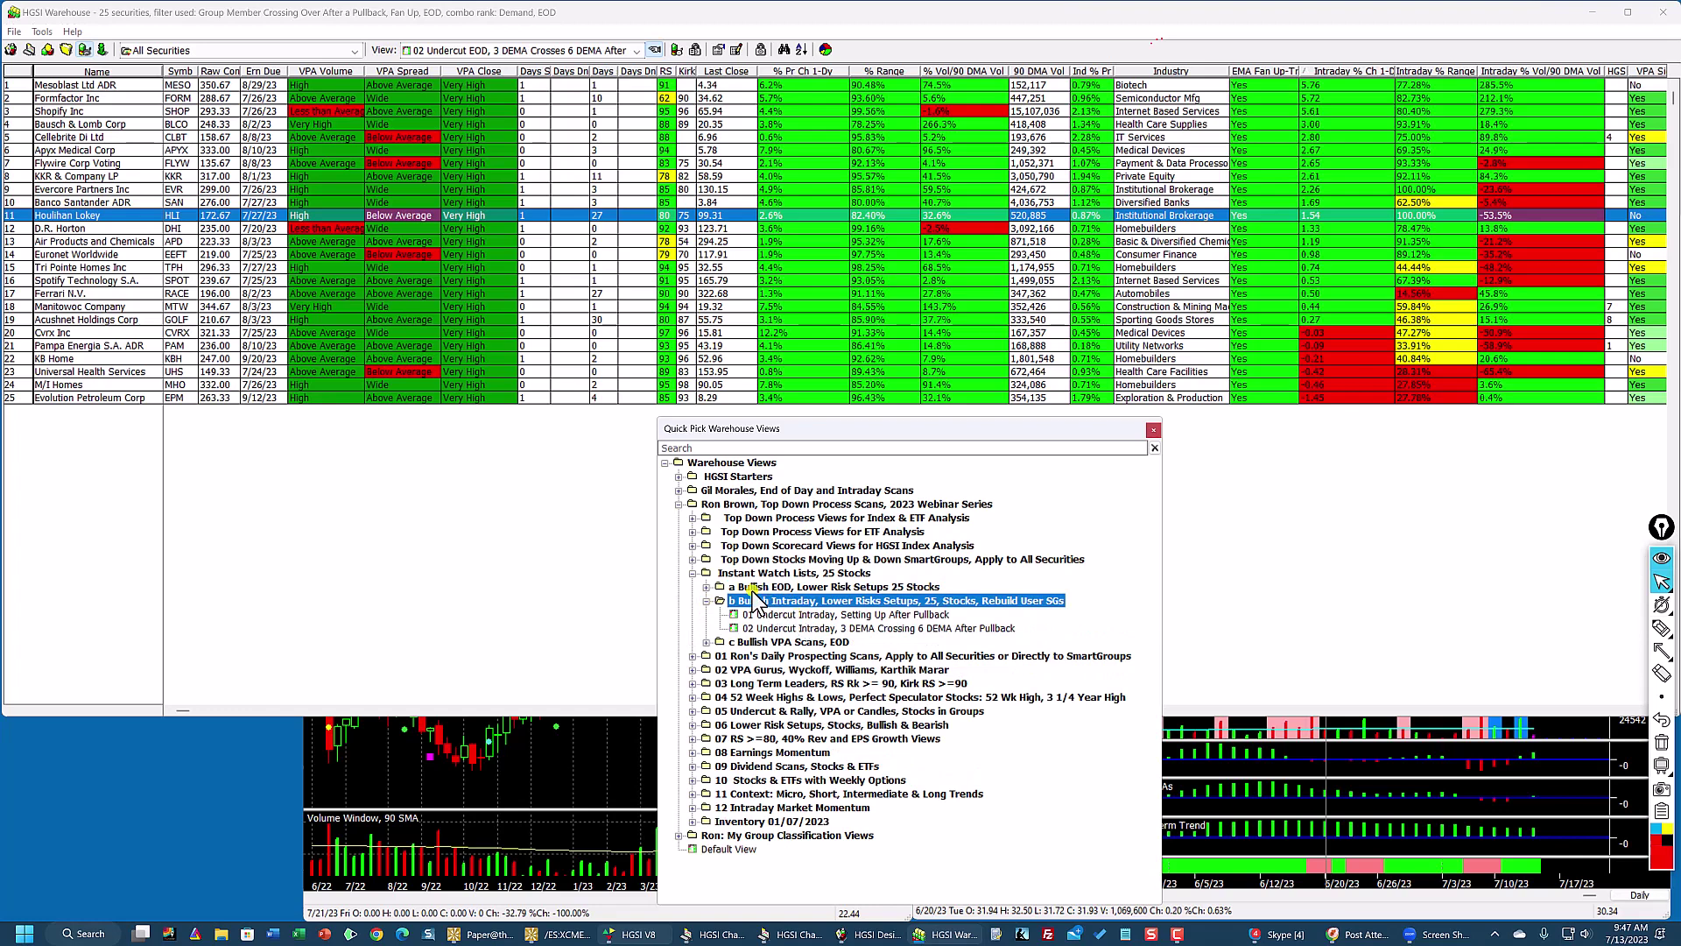
click(751, 588)
click(760, 612)
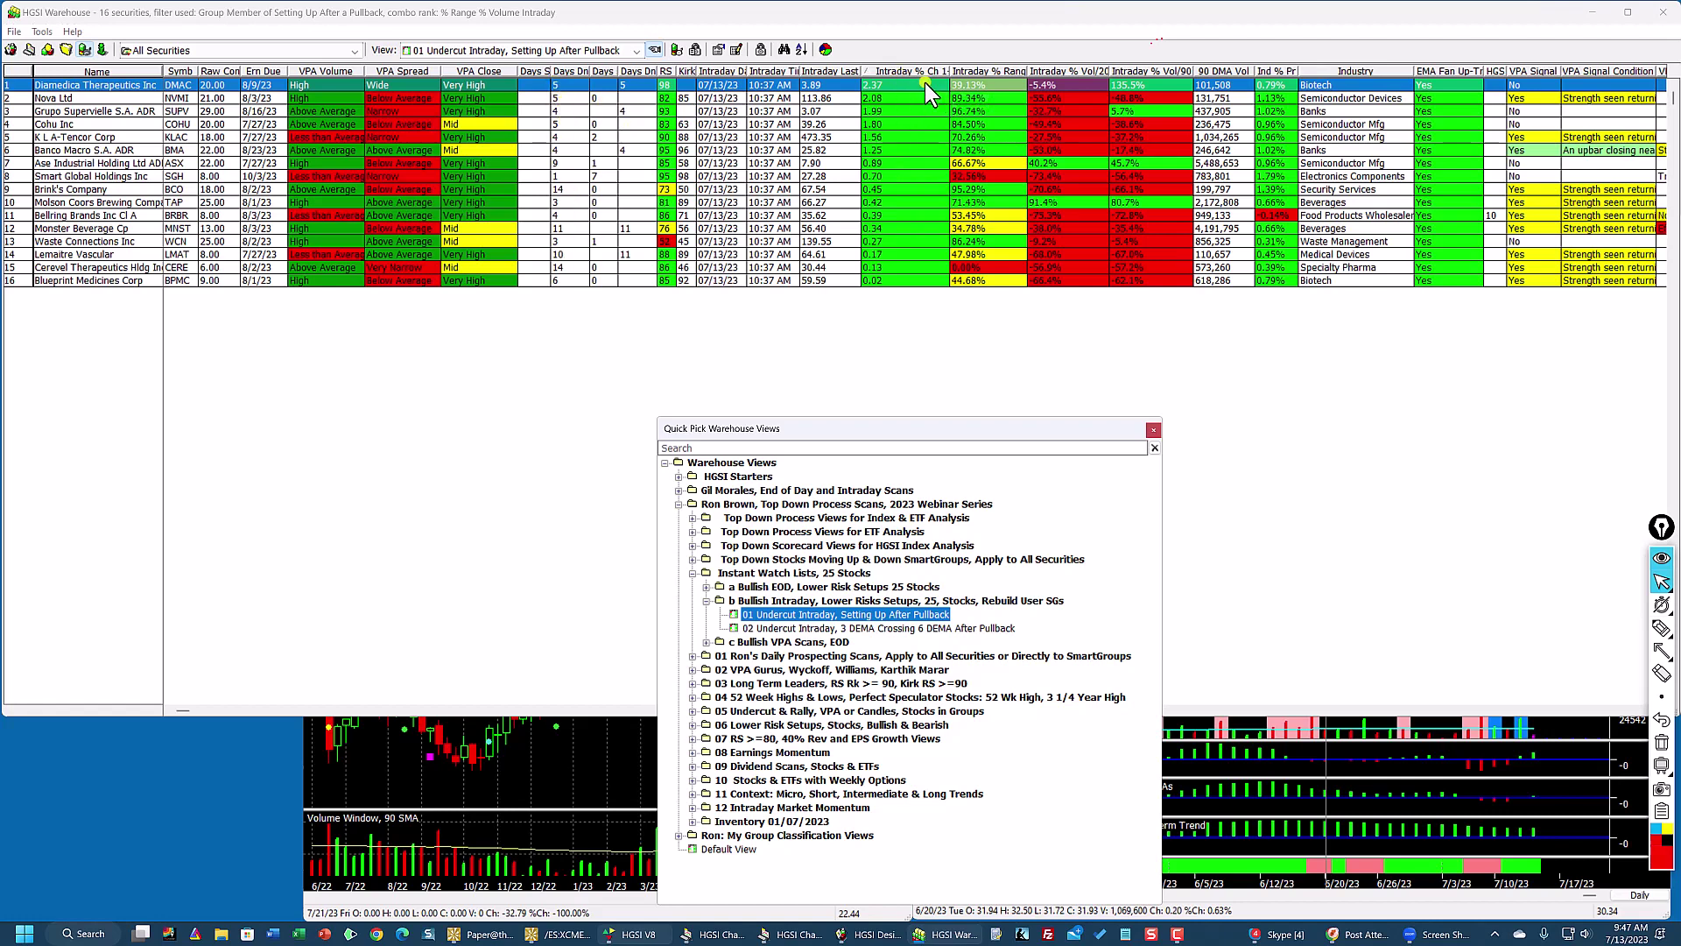
Step: Review the 02 Undercut Intraday, 3 DEMA Crossing 6 DEMA After Pullback view, and switch back to the 01 intraday view
click(825, 630)
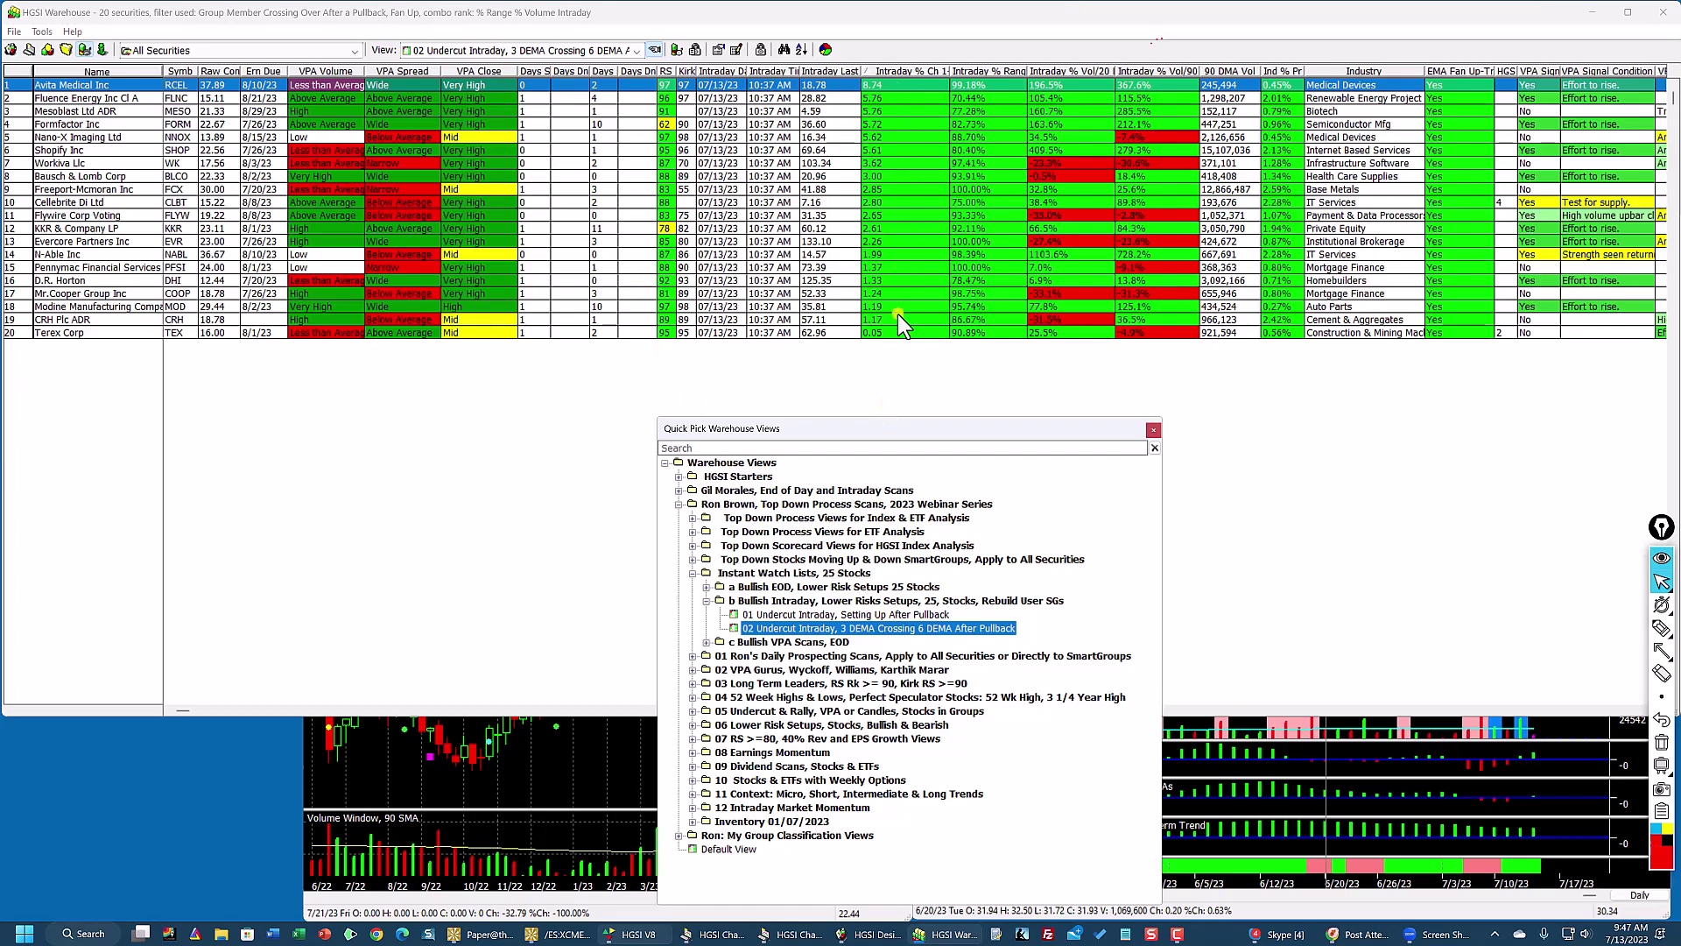
click(706, 586)
key(Up)
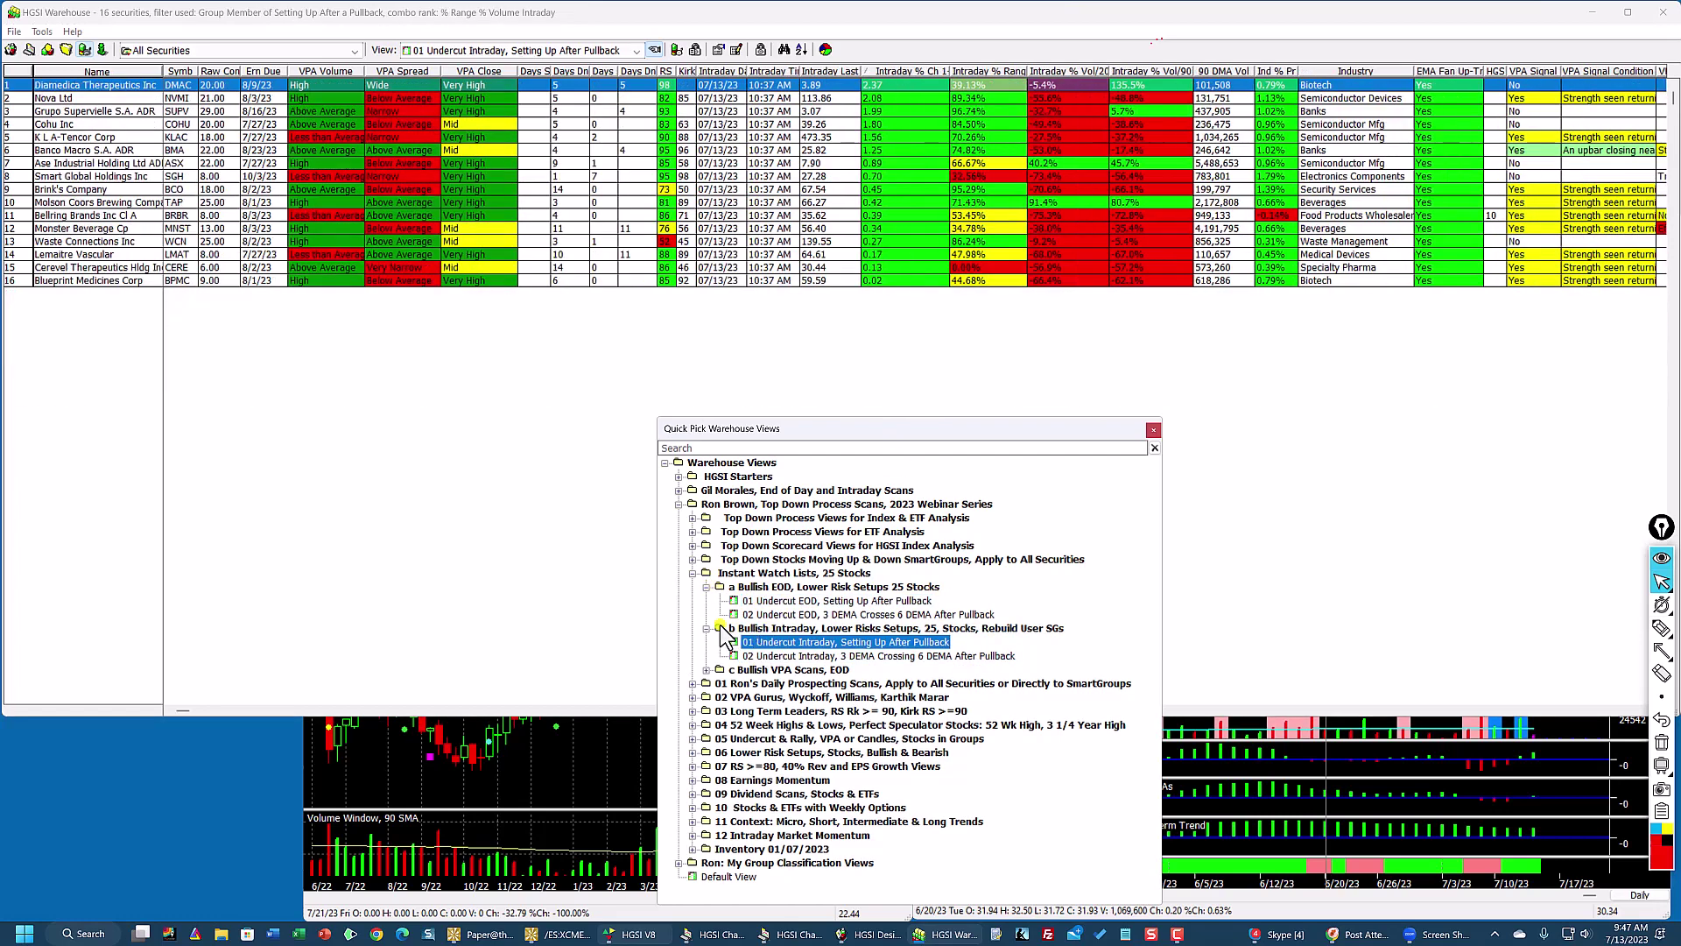
Step: Expand only the Bullish VPA Scans, EOD folder and load its Fan Up view, followed by VPA Bullish, 25 Stocks, Fan Up, Long Trend Up
click(705, 587)
click(706, 601)
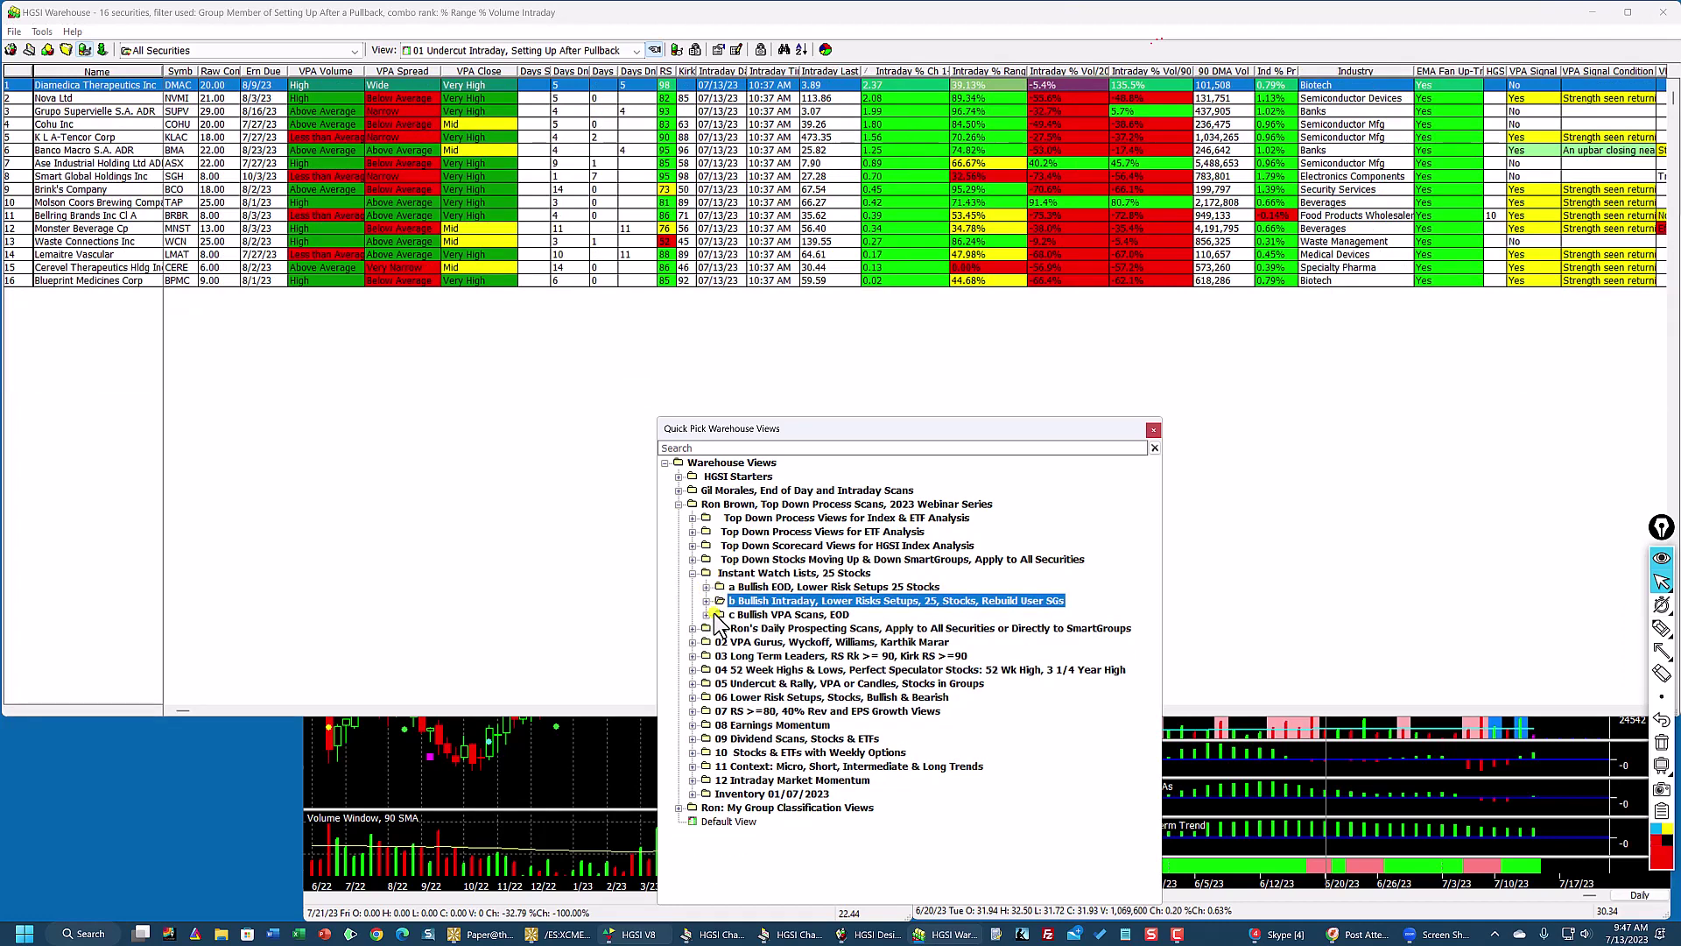
click(706, 614)
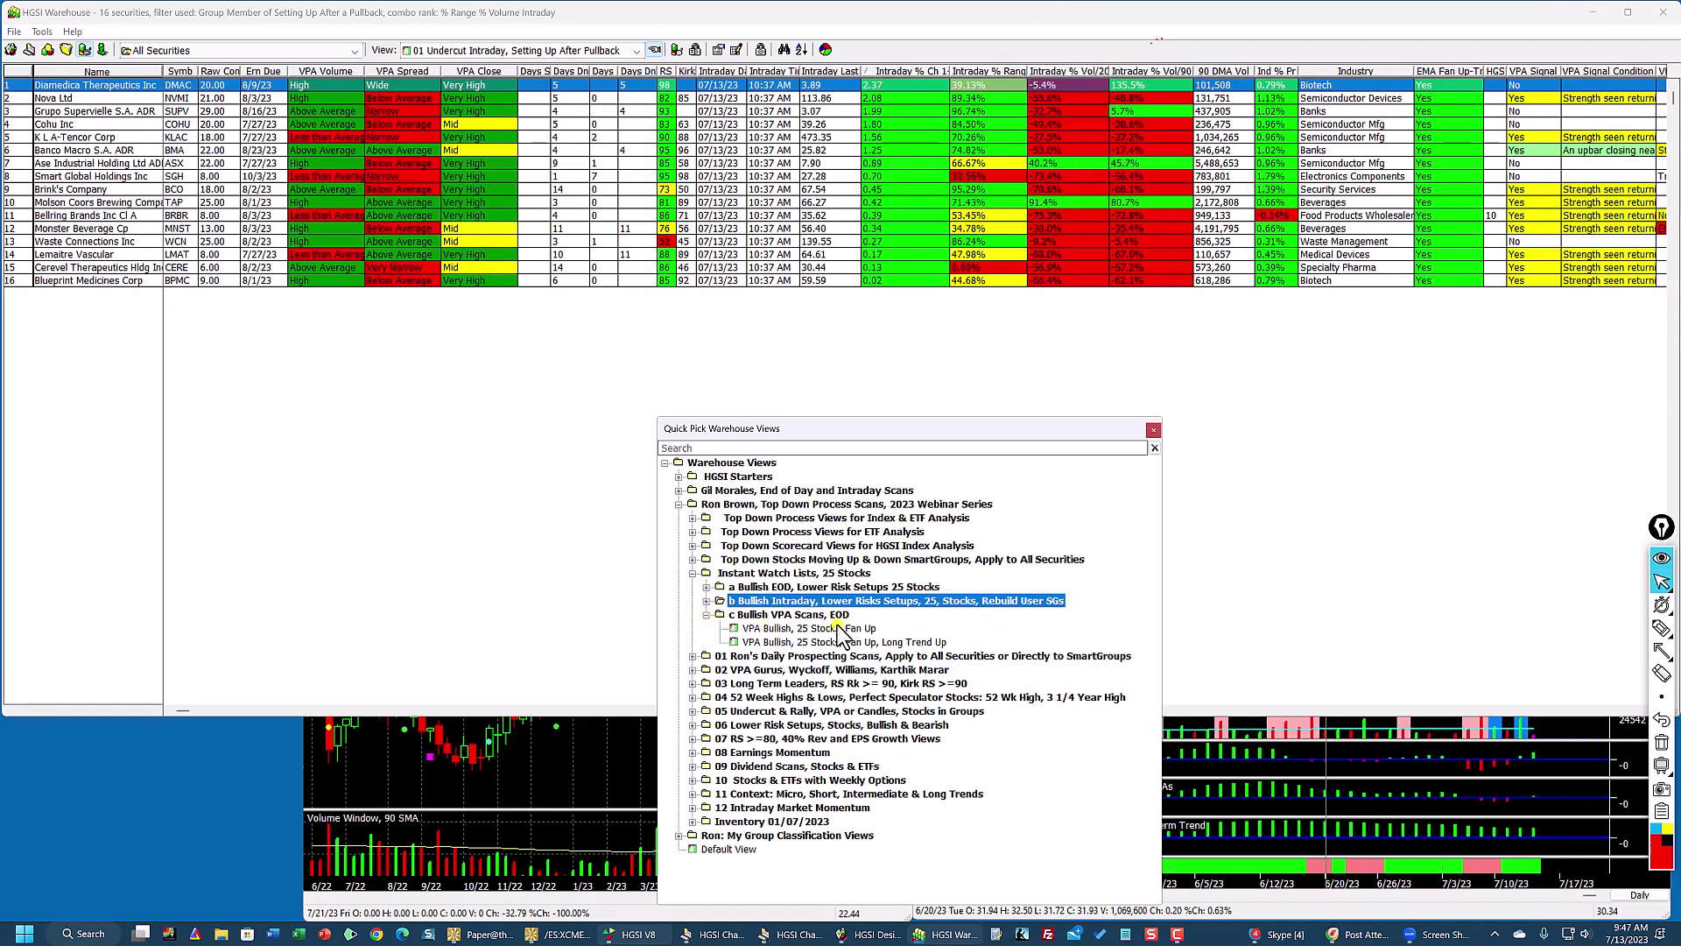
click(835, 629)
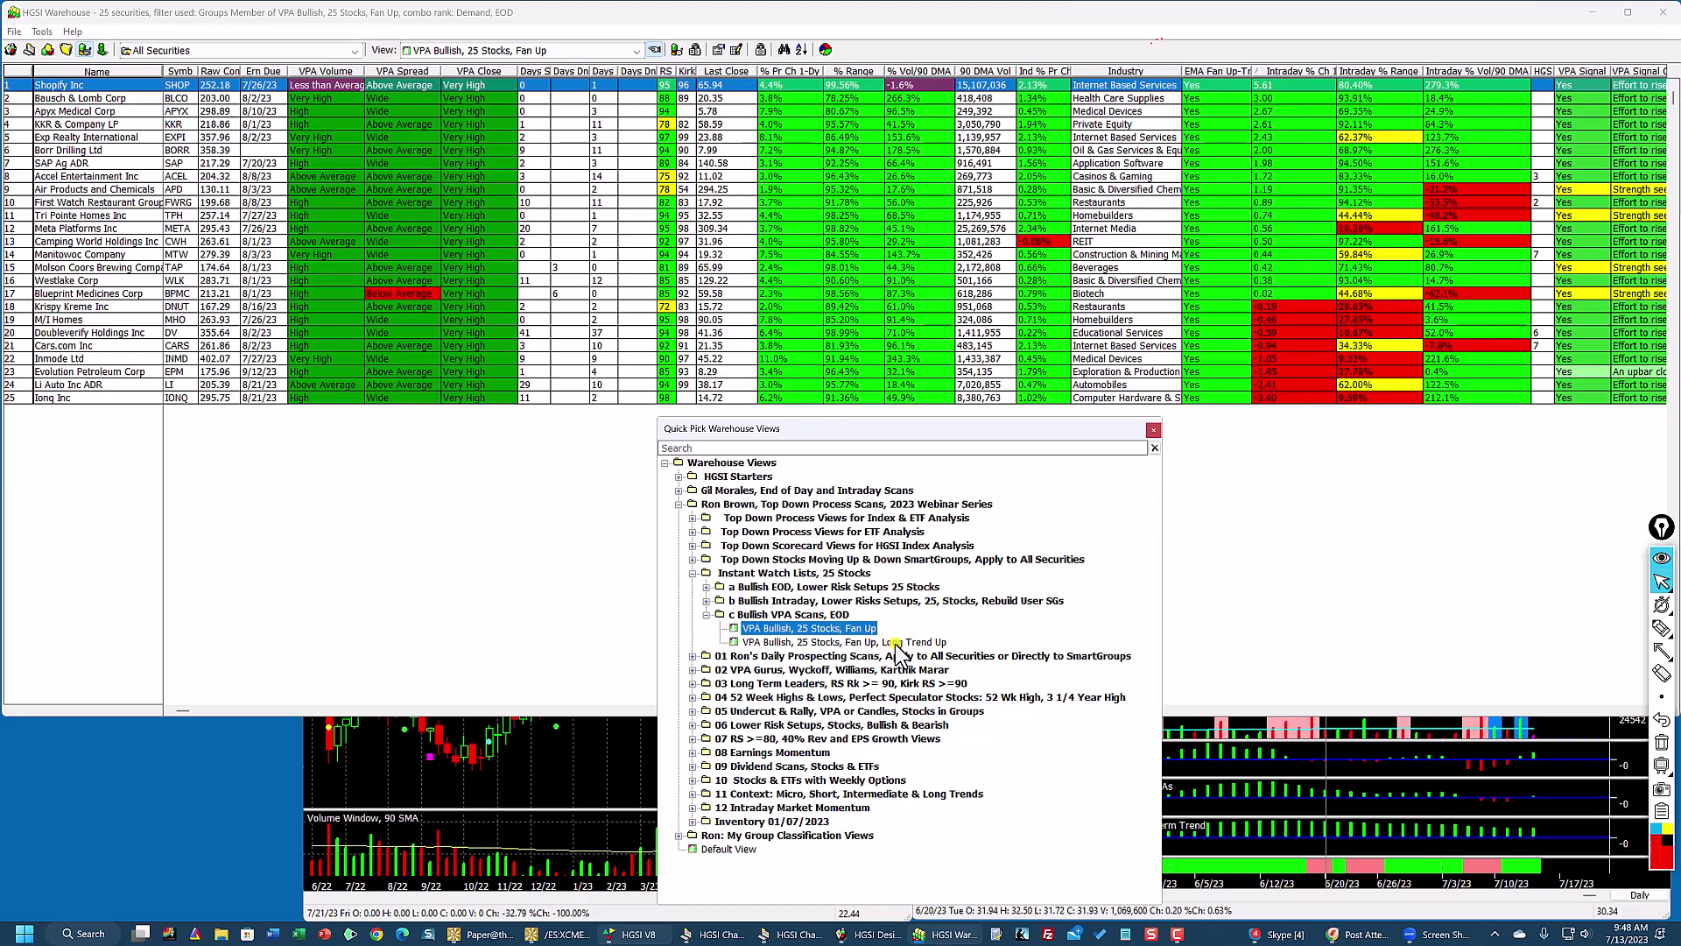
click(784, 643)
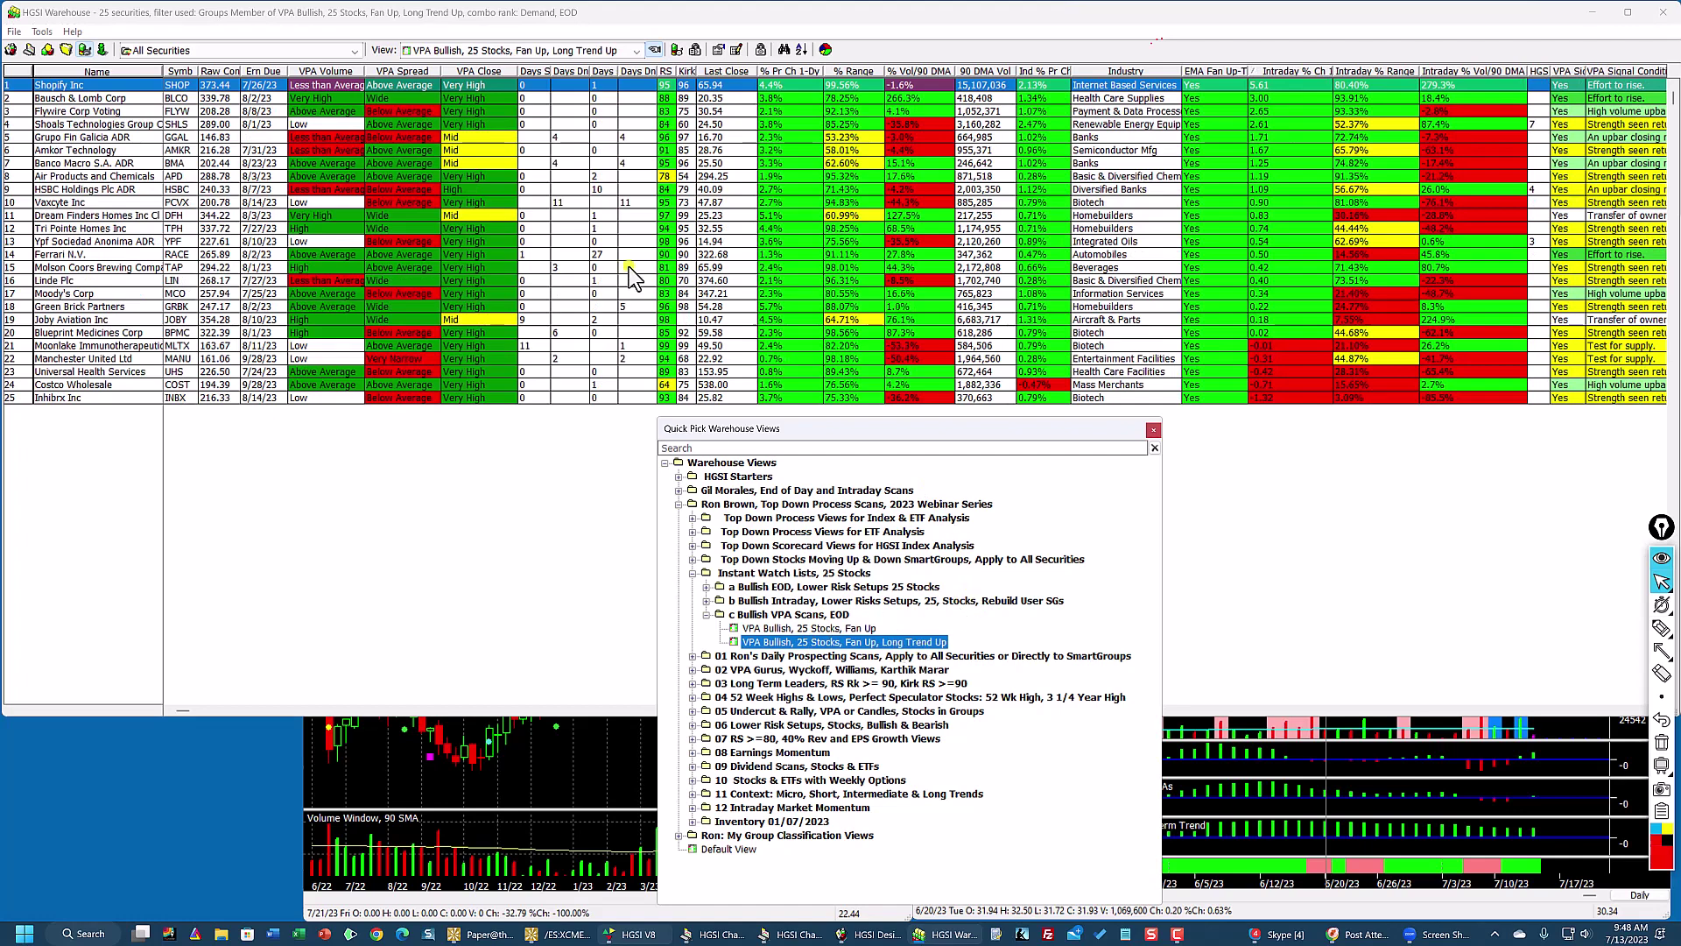
Step: Examine Vaxcyte Inc's trend readings and its 7/11/23 bar on the maximized daily chart, and restore the chart window
double_click(597, 203)
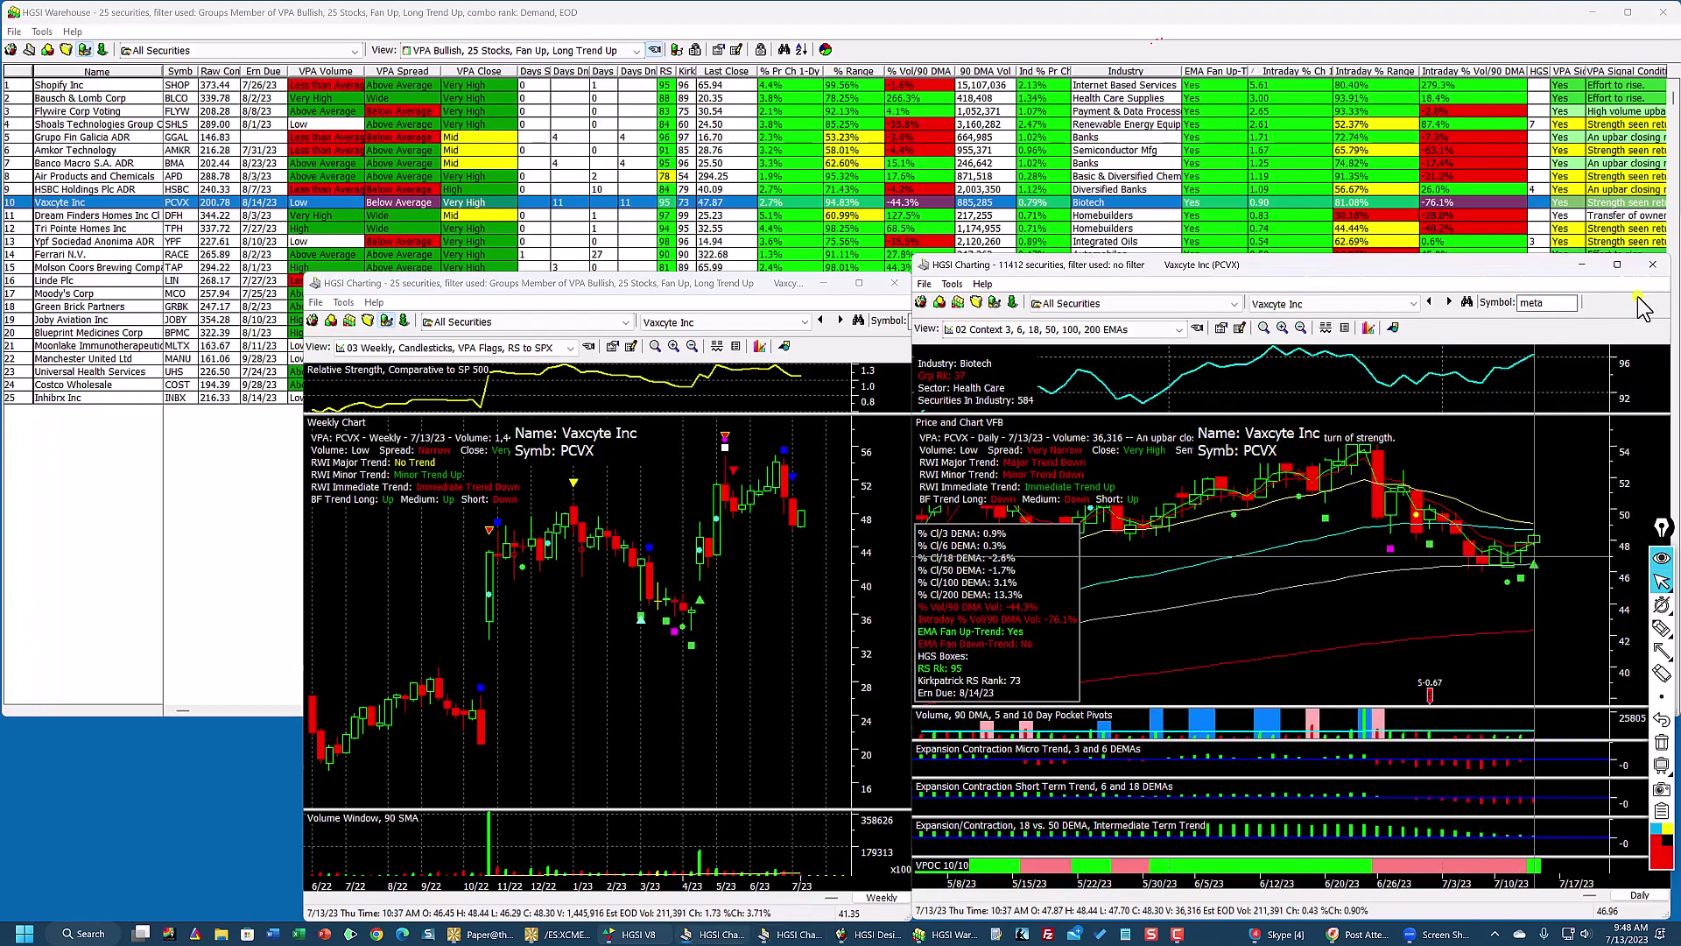
double_click(1614, 268)
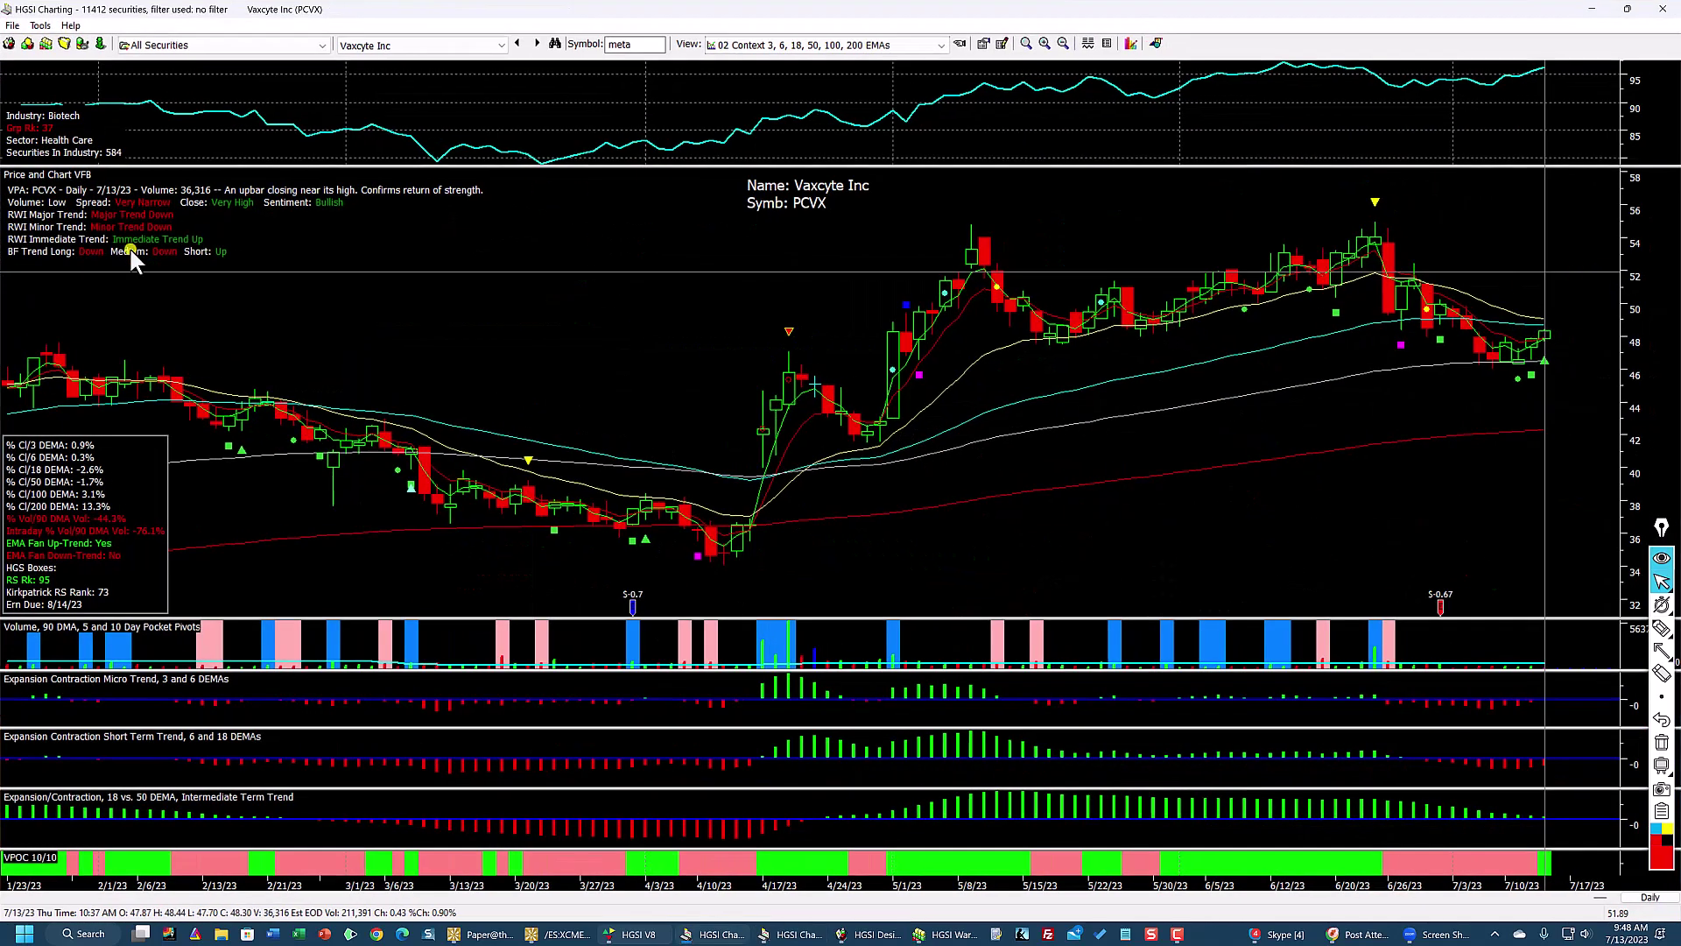
click(1532, 344)
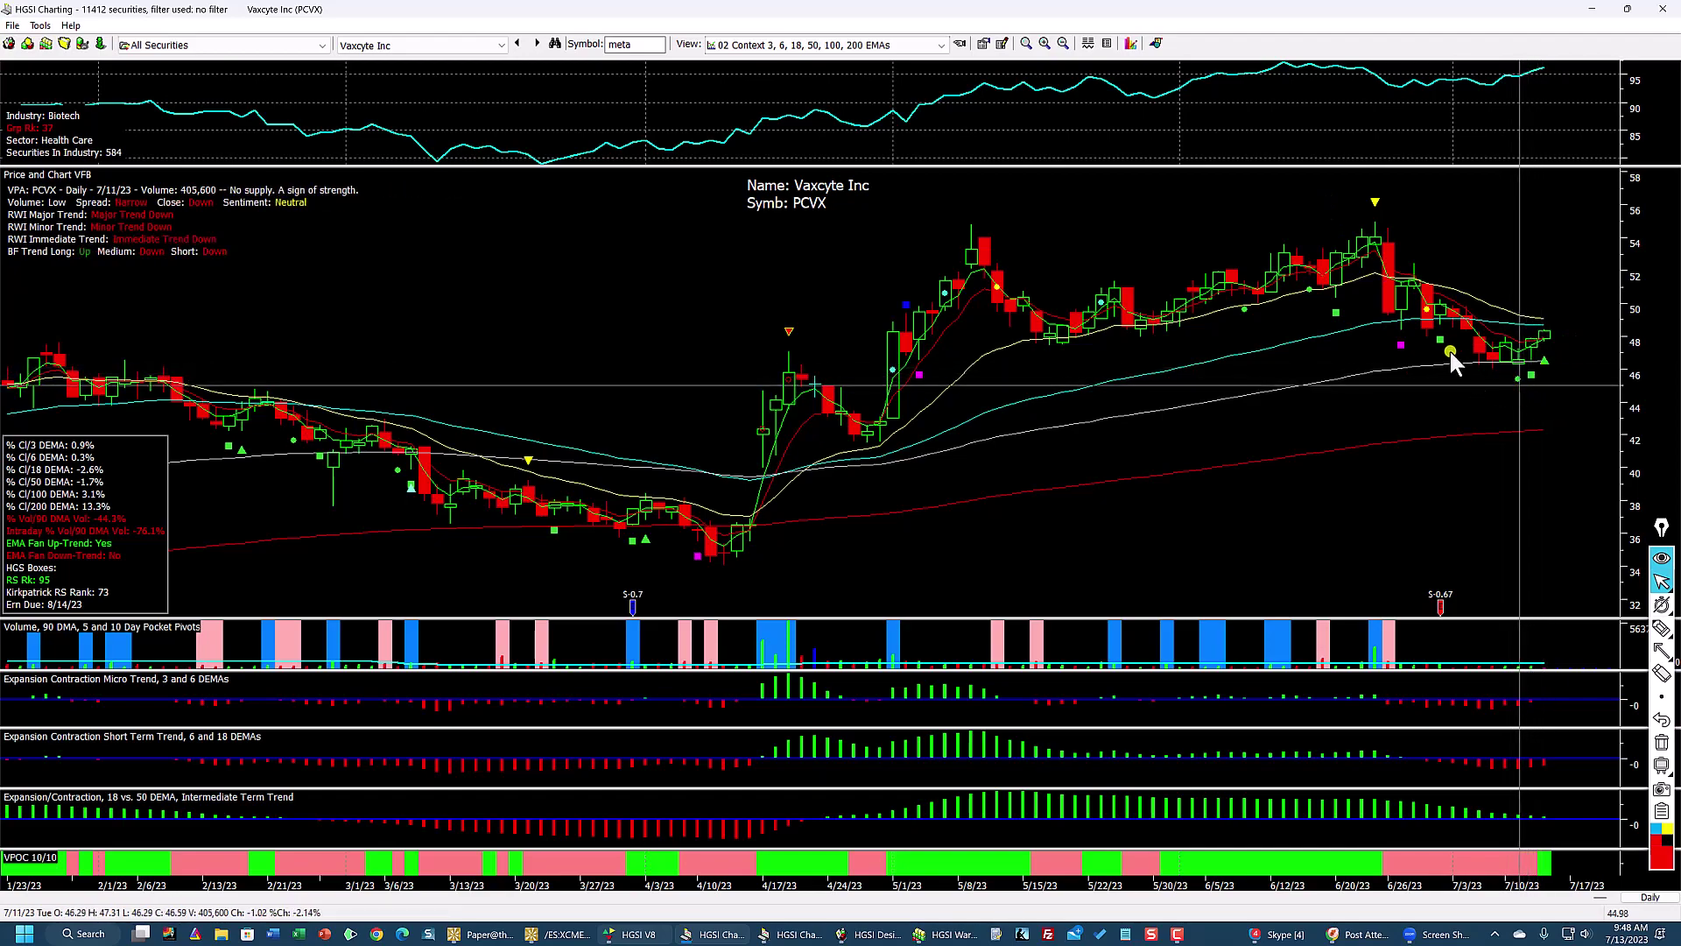
click(1627, 9)
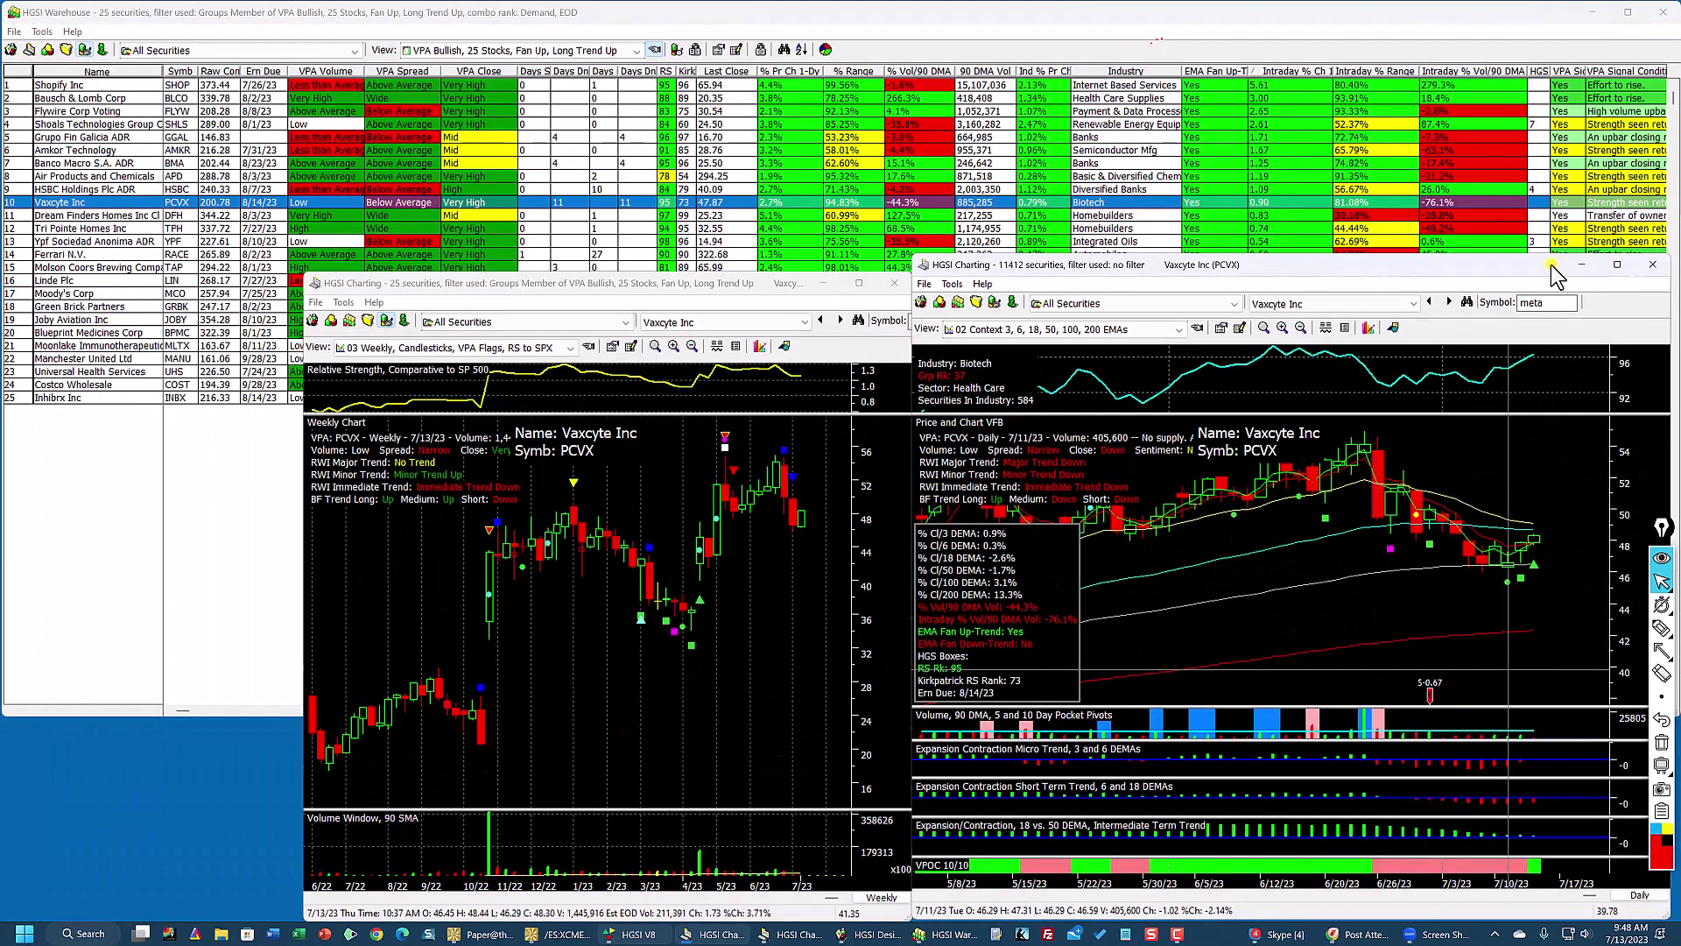
Step: Return to the warehouse, narrow the column just before VPA Signal Condition, and collapse the Bullish VPA Scans, EOD folder
click(1374, 98)
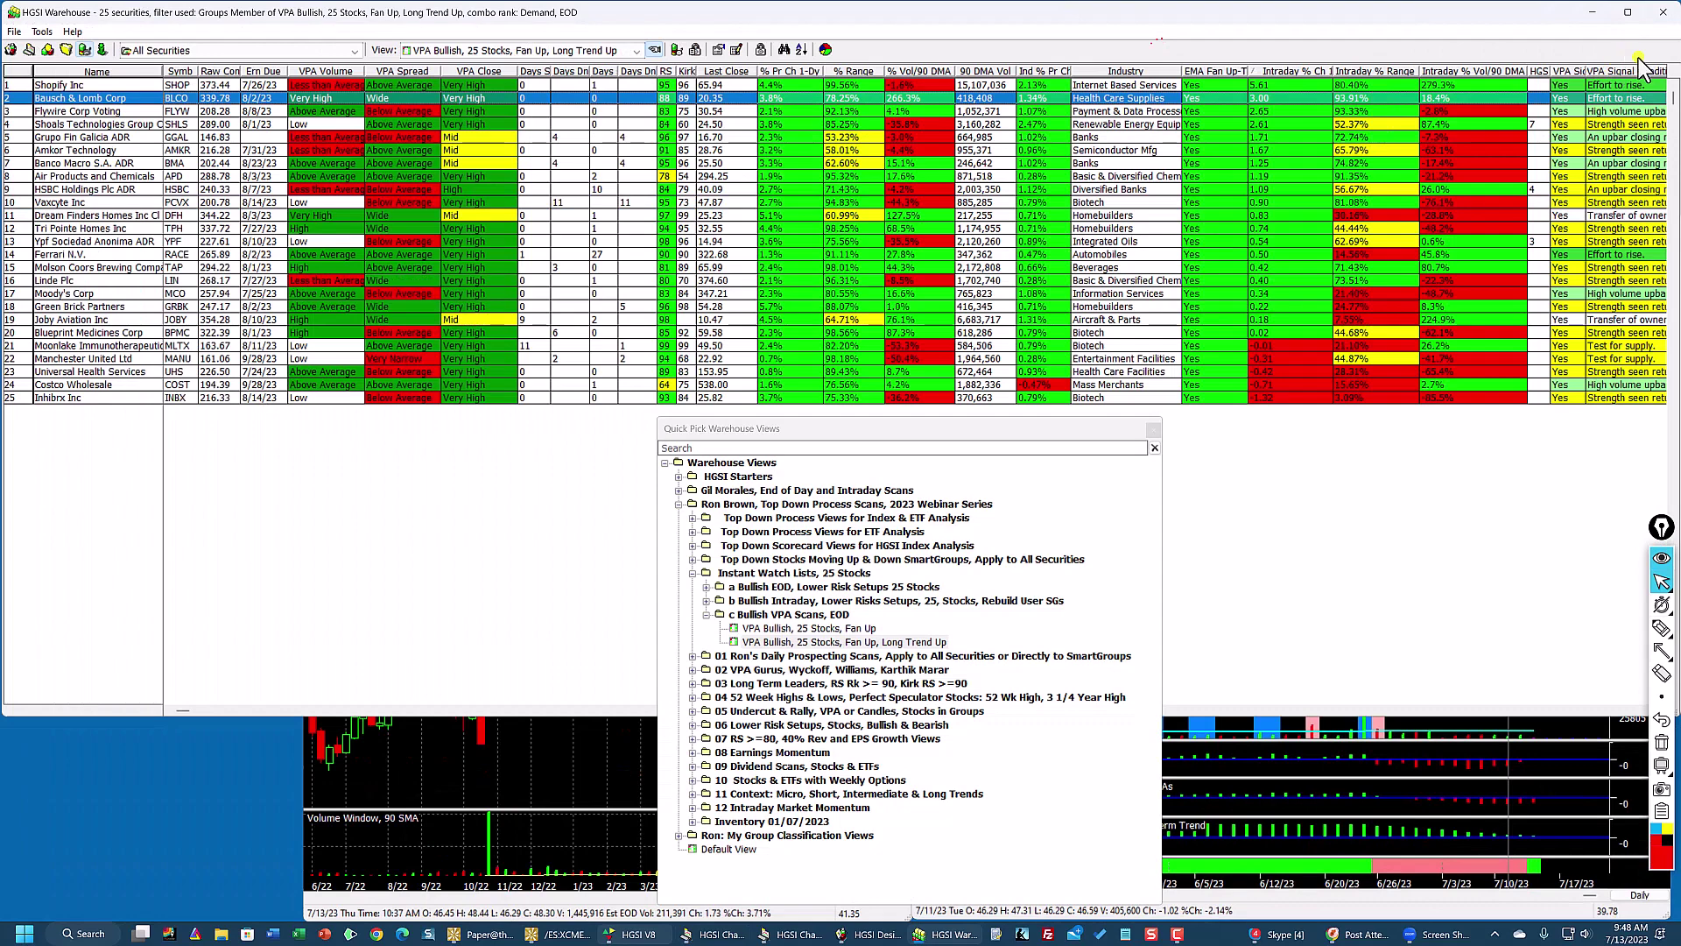
drag(1581, 74, 1575, 75)
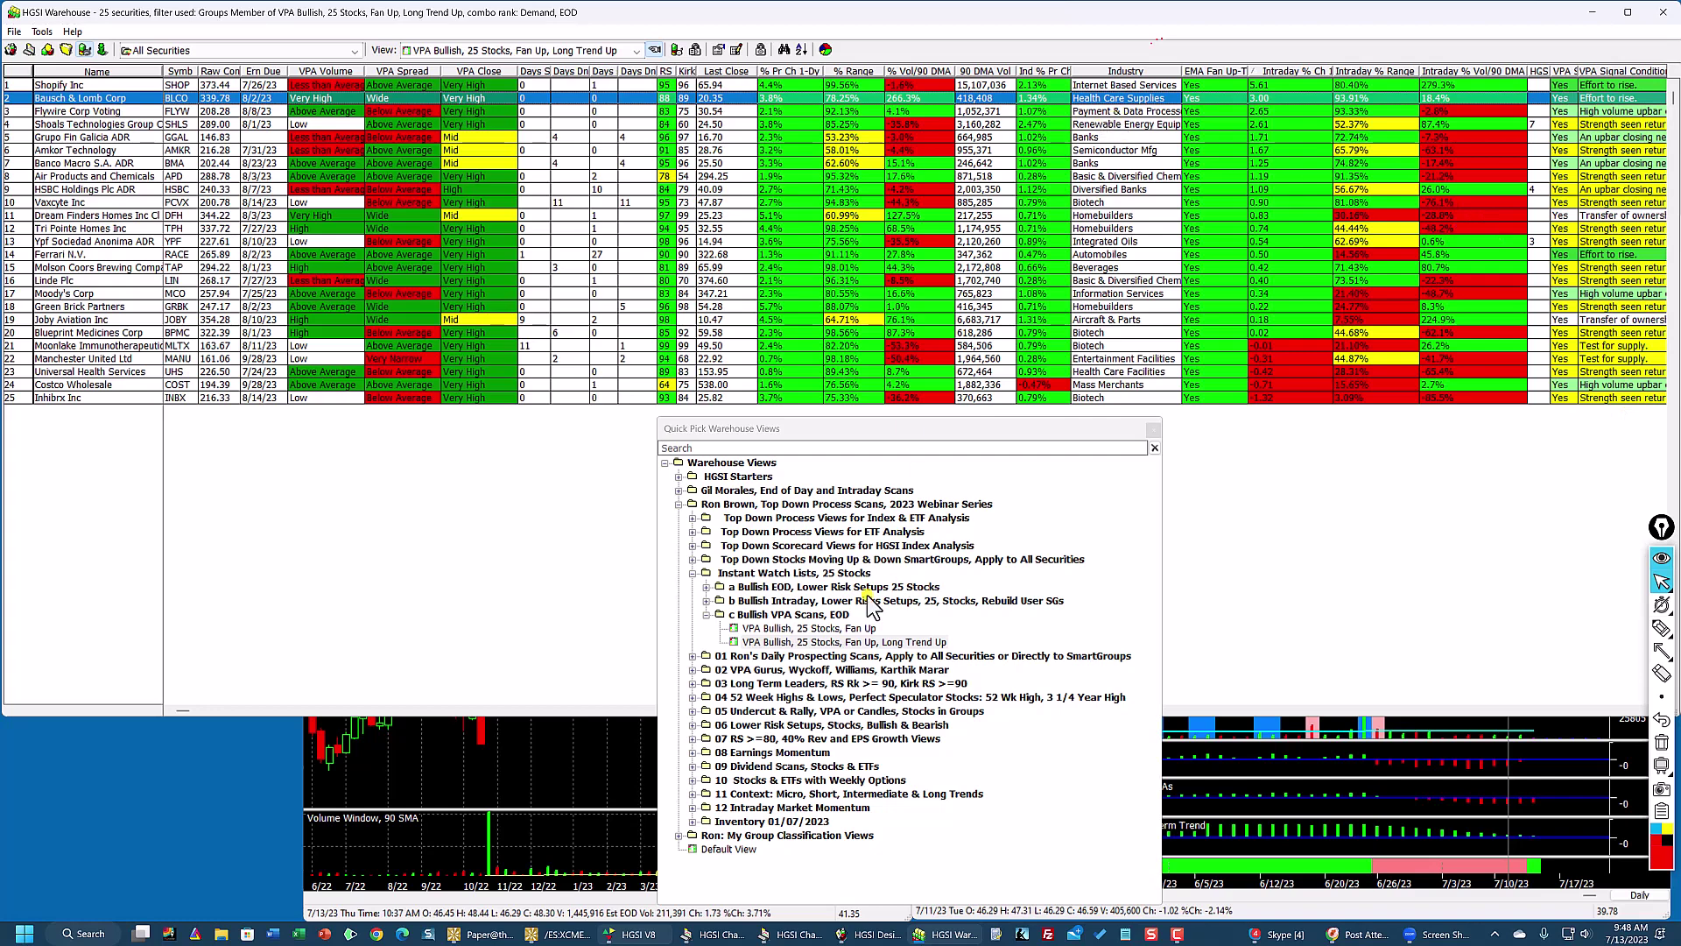
click(803, 629)
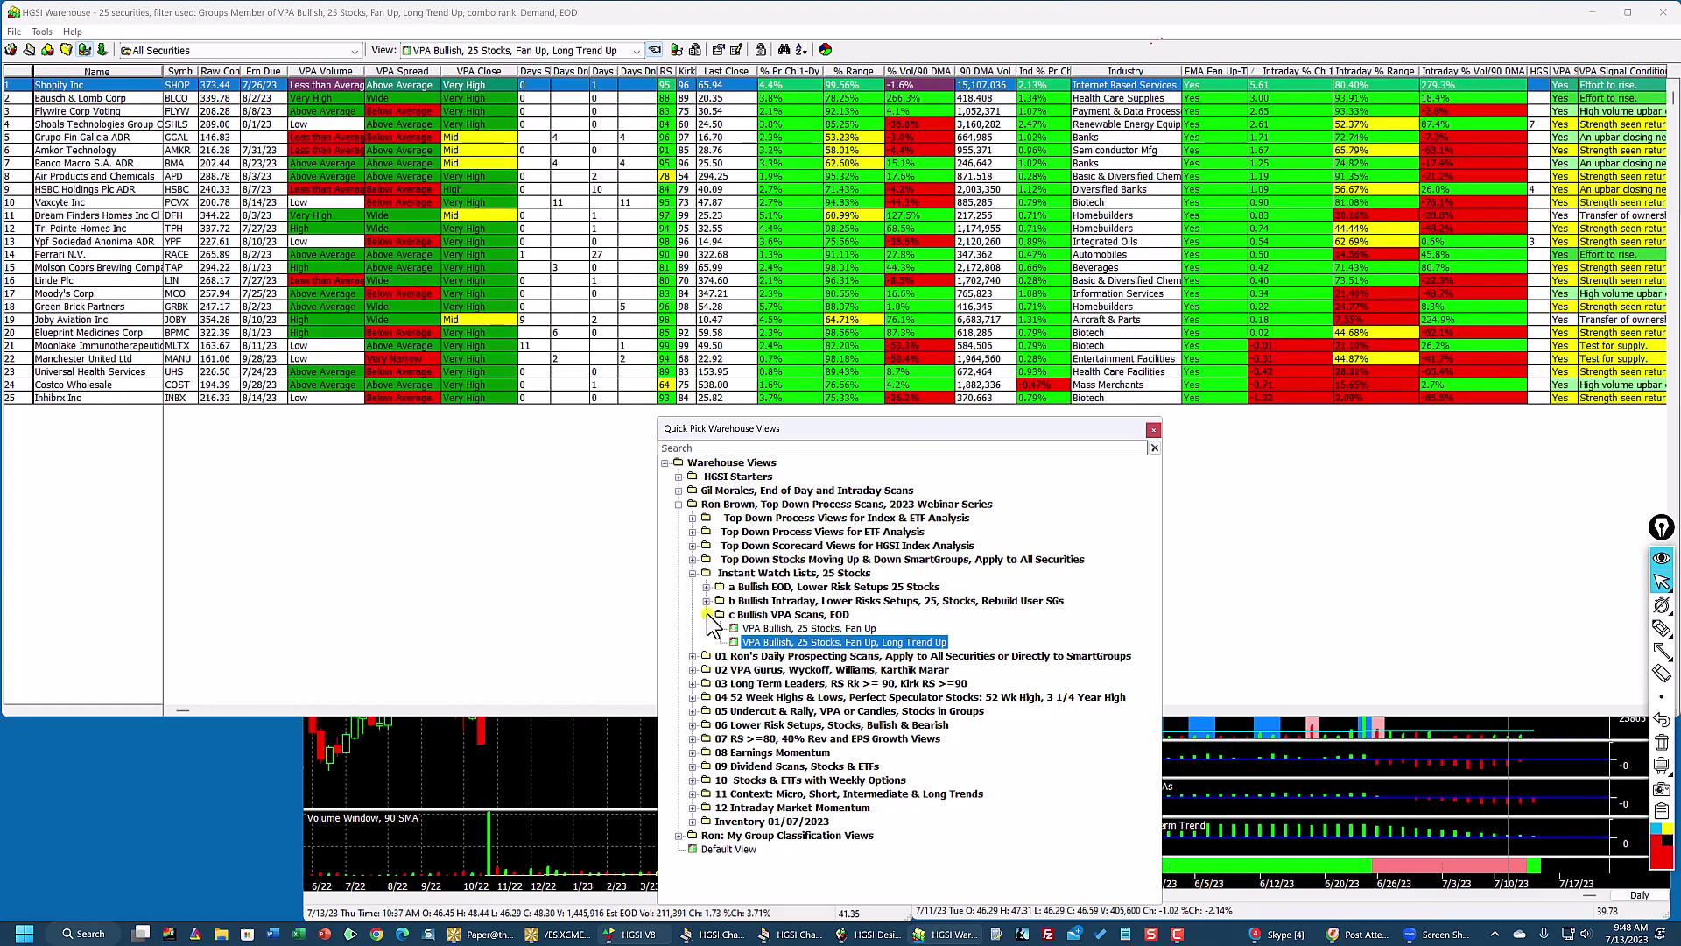
click(707, 614)
click(706, 615)
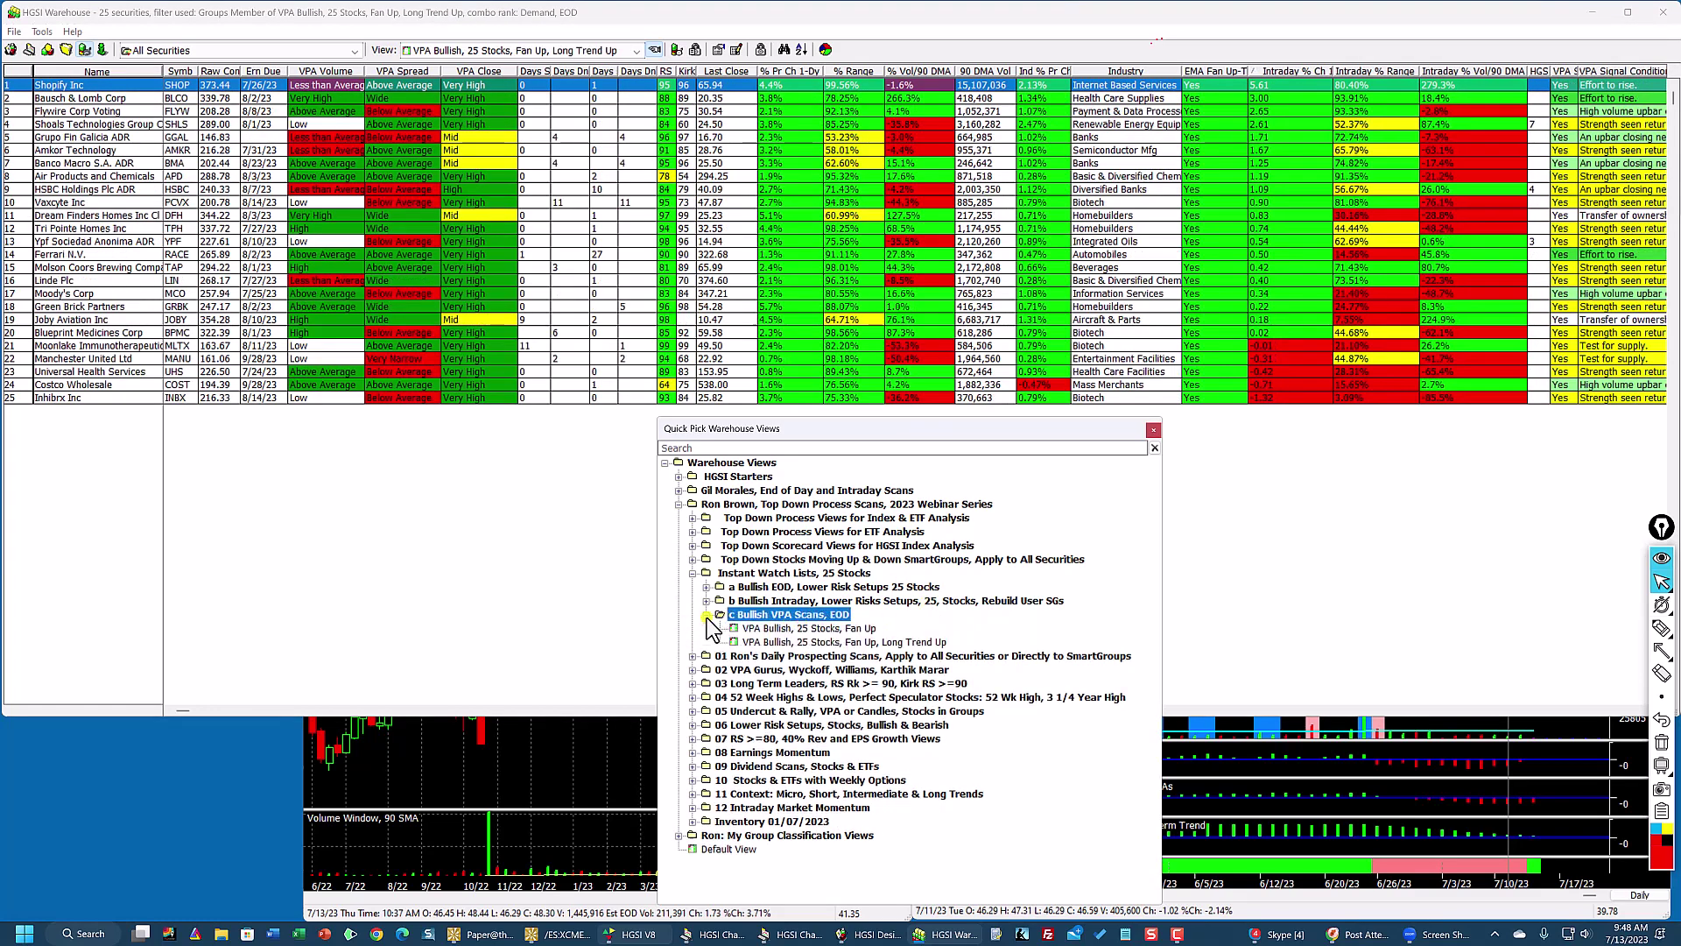
click(709, 616)
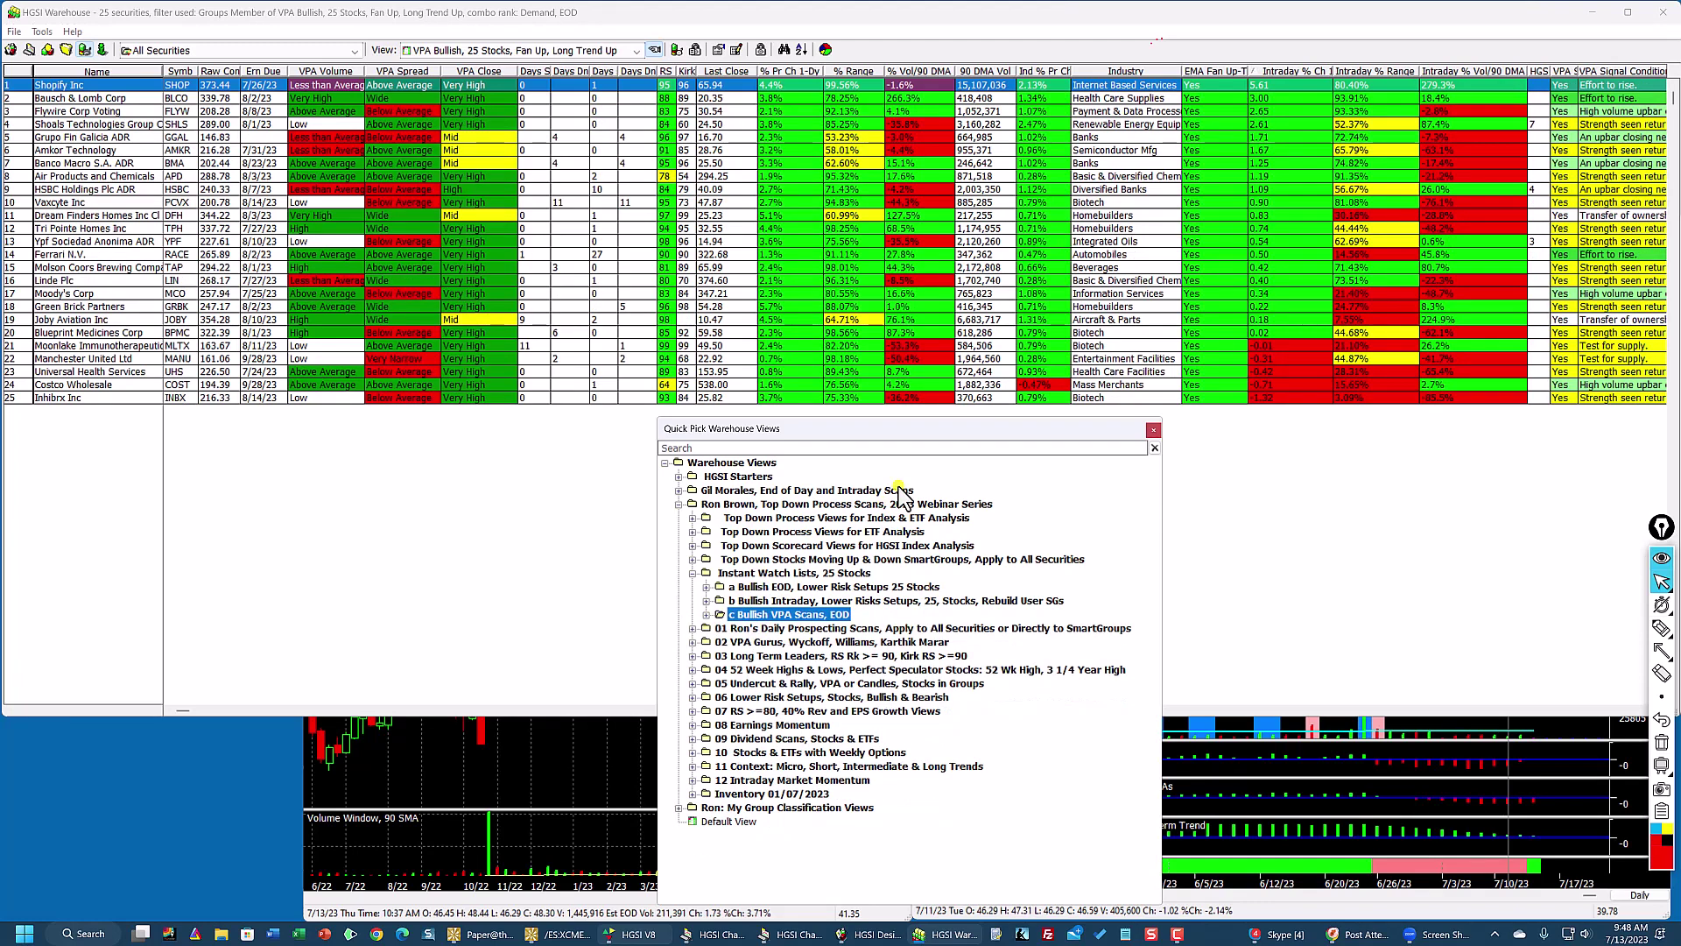
Step: Open the HGSI Designer window, reposition it and make it taller so the User SmartGroups are in view
click(753, 29)
click(12, 50)
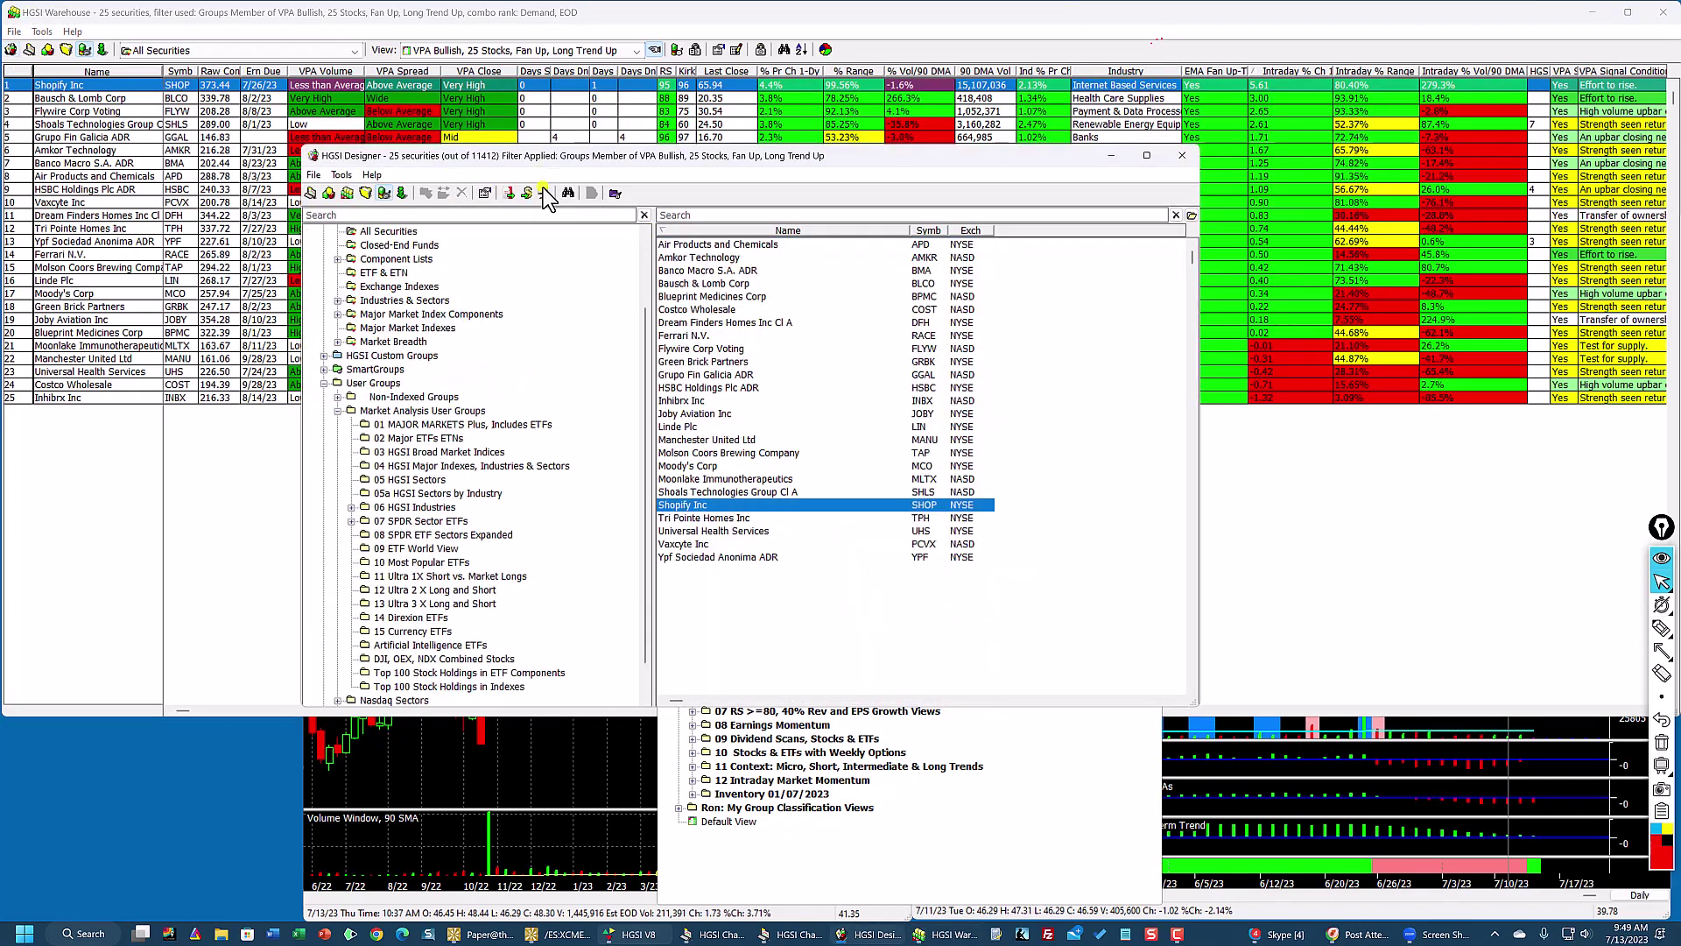
drag(595, 156, 726, 81)
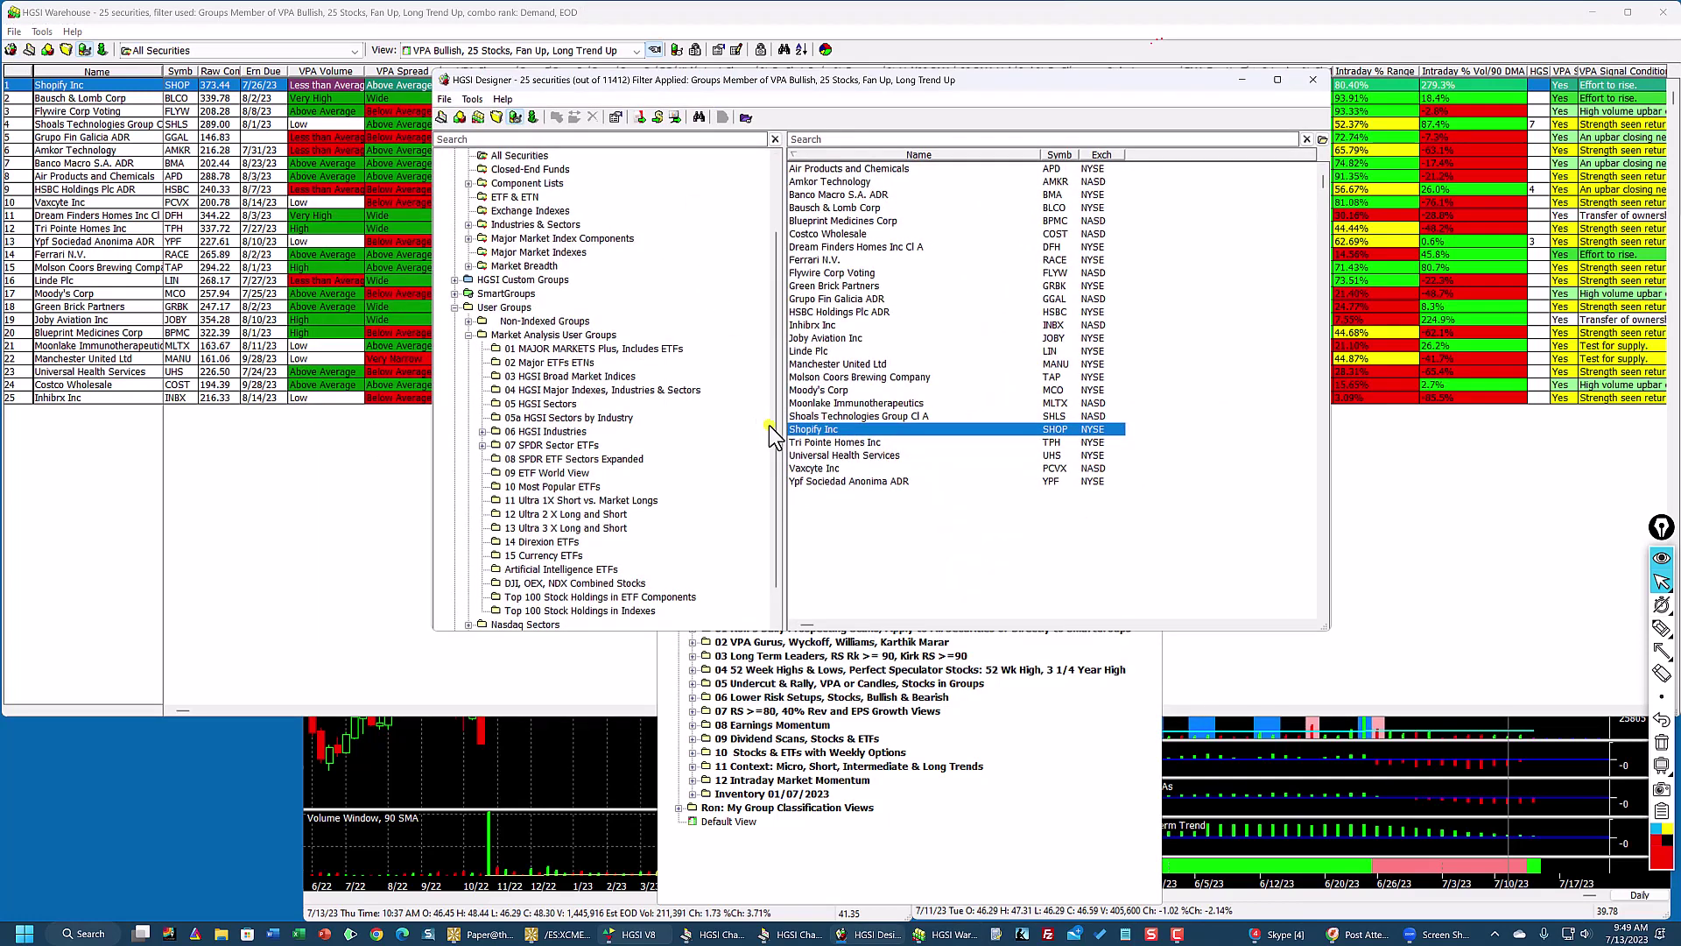
scroll(713, 526, down, 3)
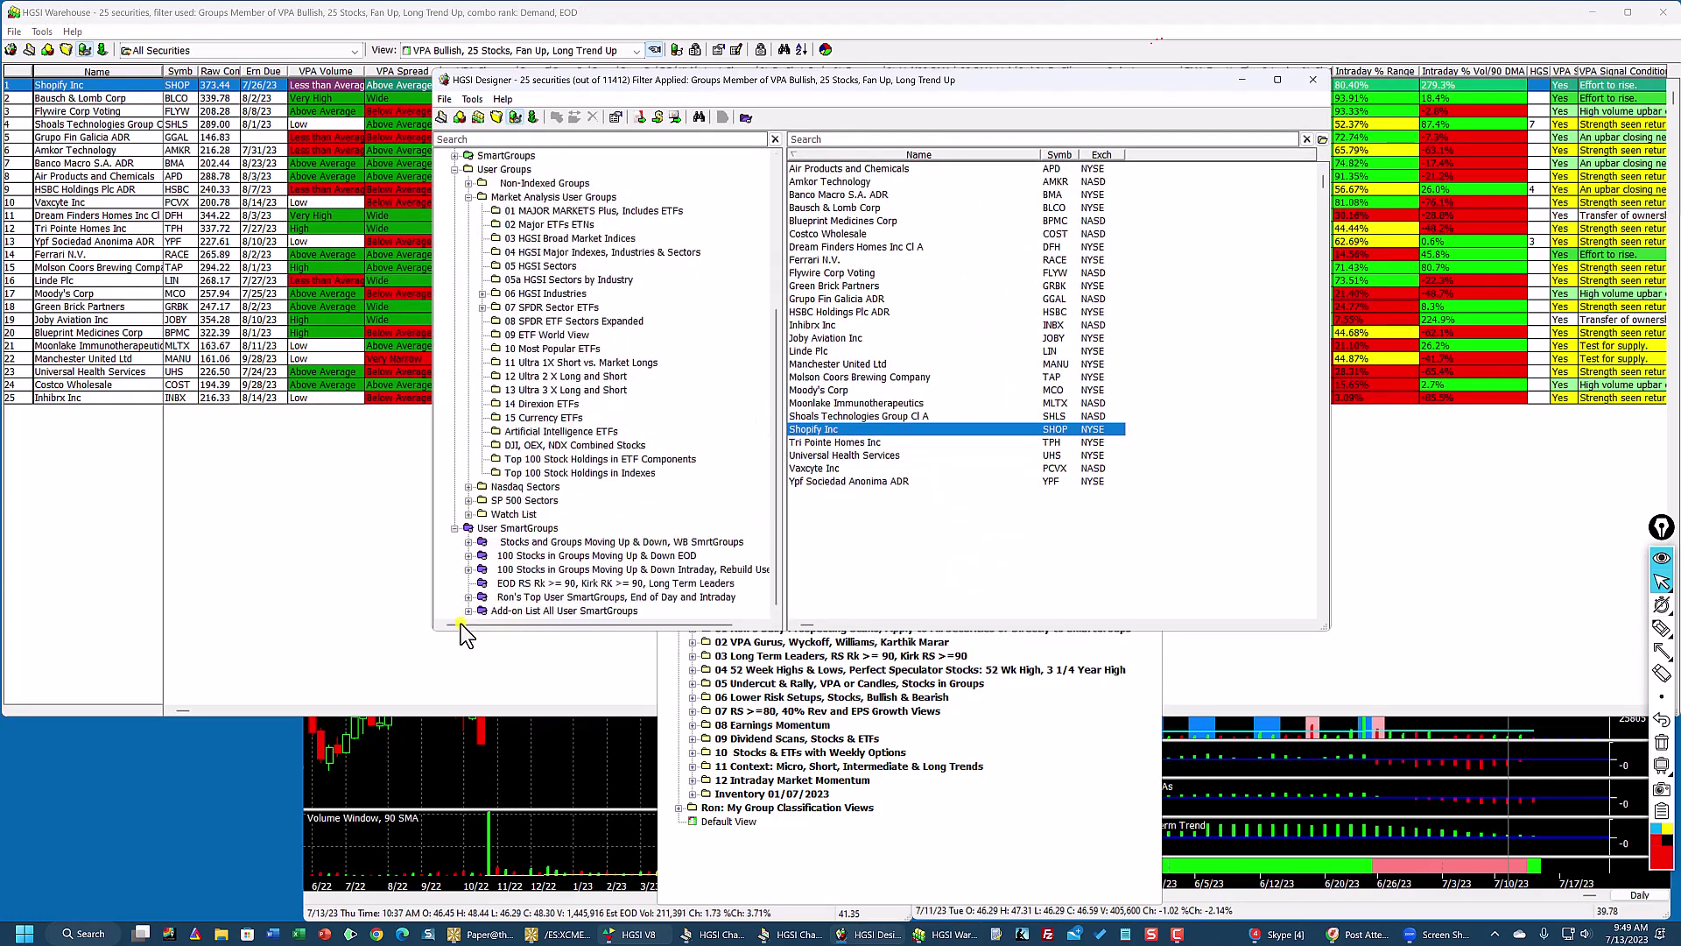
drag(747, 76, 732, 53)
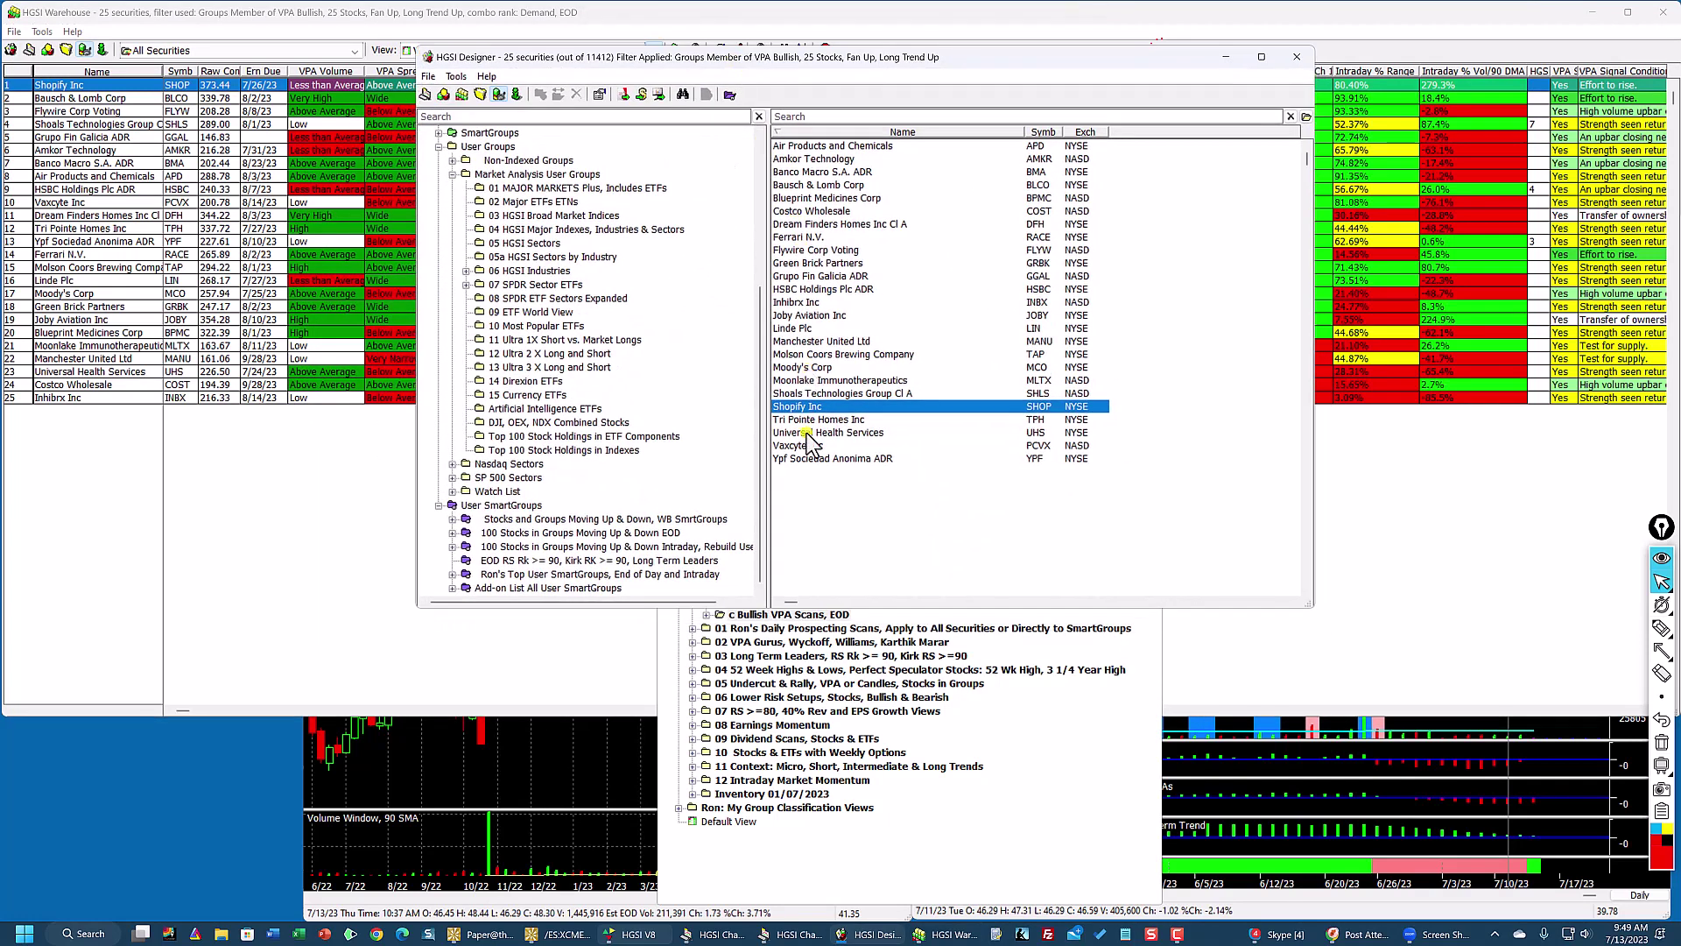
drag(736, 605, 734, 737)
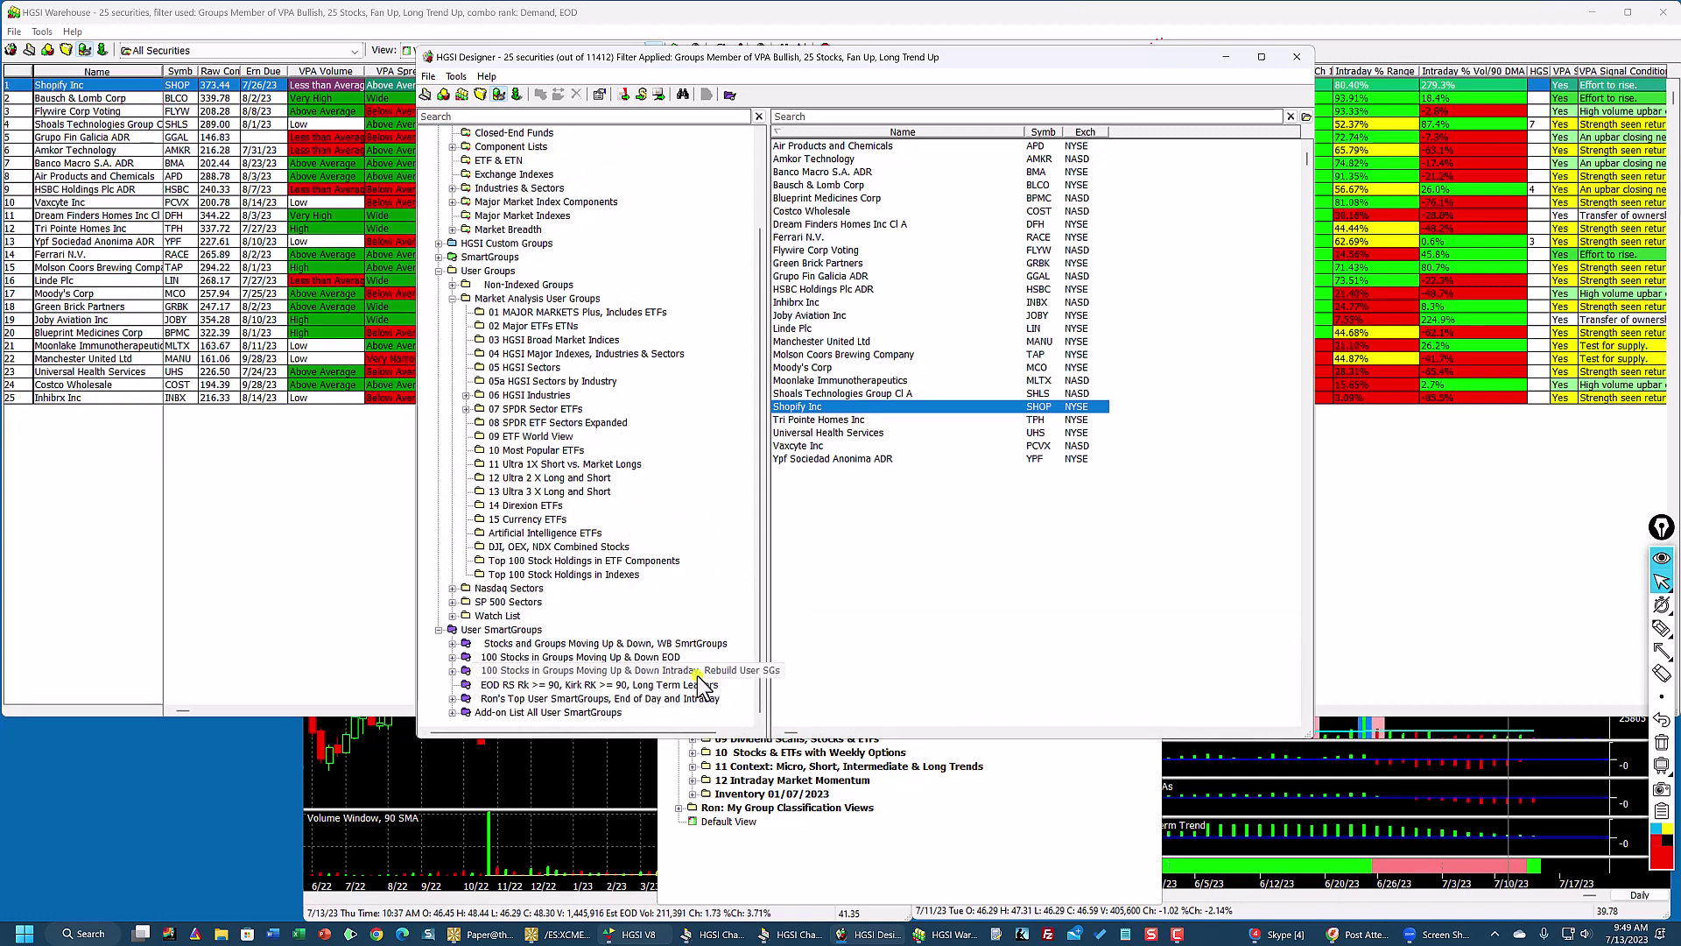
Step: Apply the 01 S and G Up Intraday, $15 Up SmartGroup from 100 Stocks in Groups Moving Up & Down Intraday to the warehouse
click(451, 670)
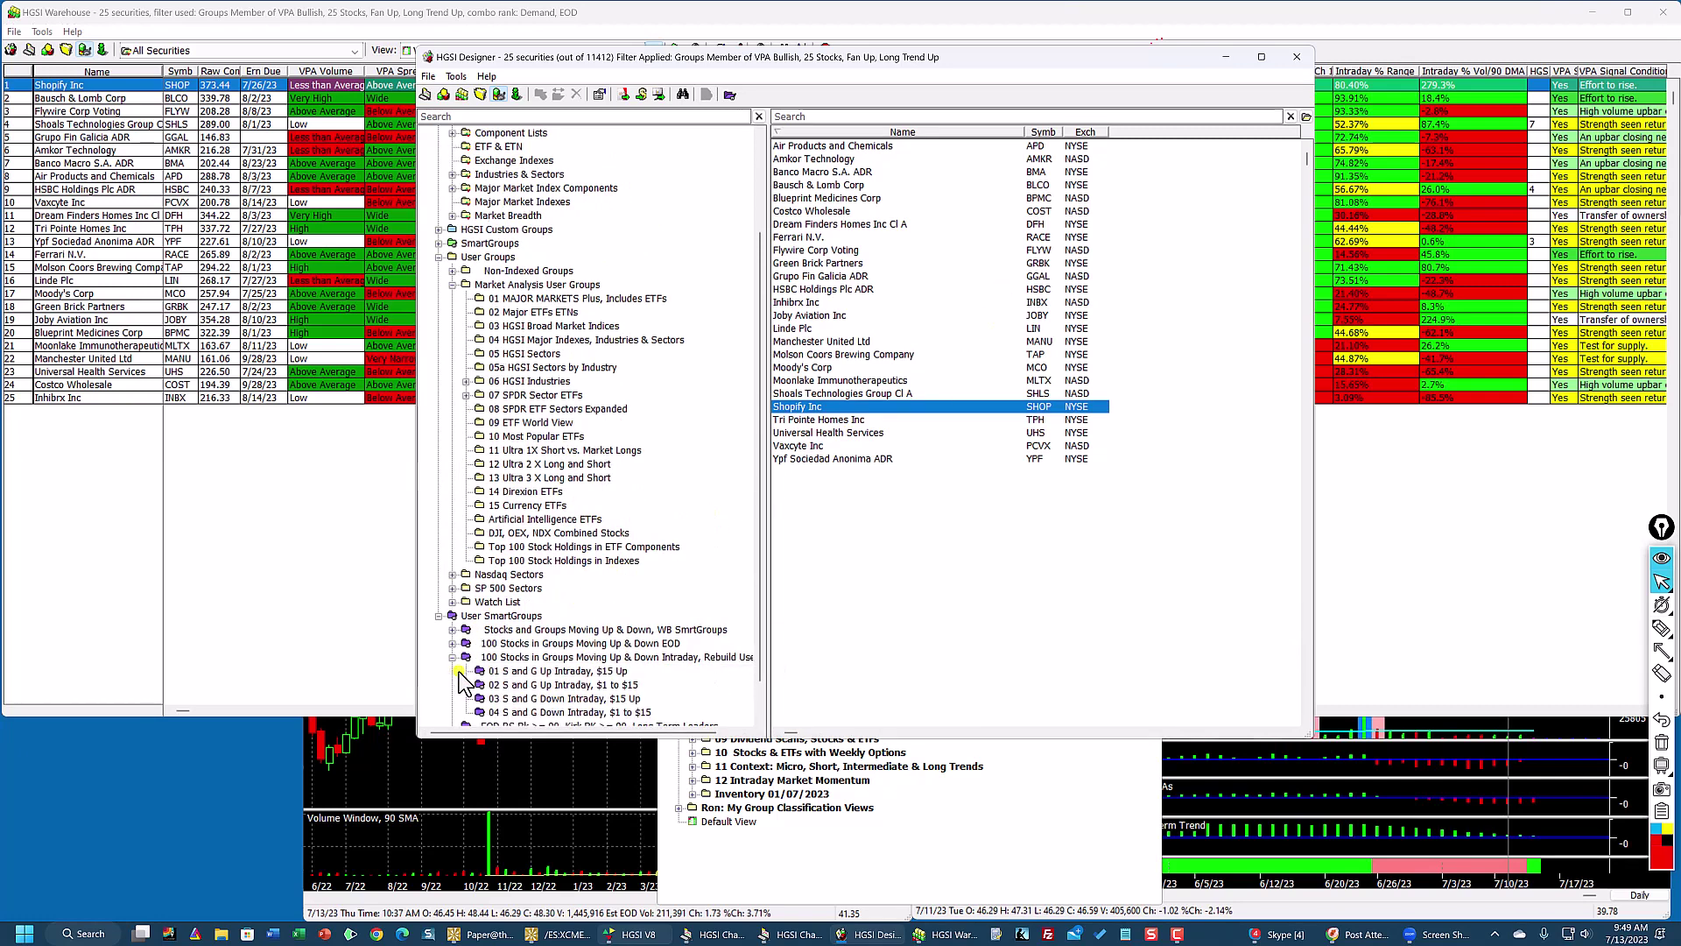
click(453, 285)
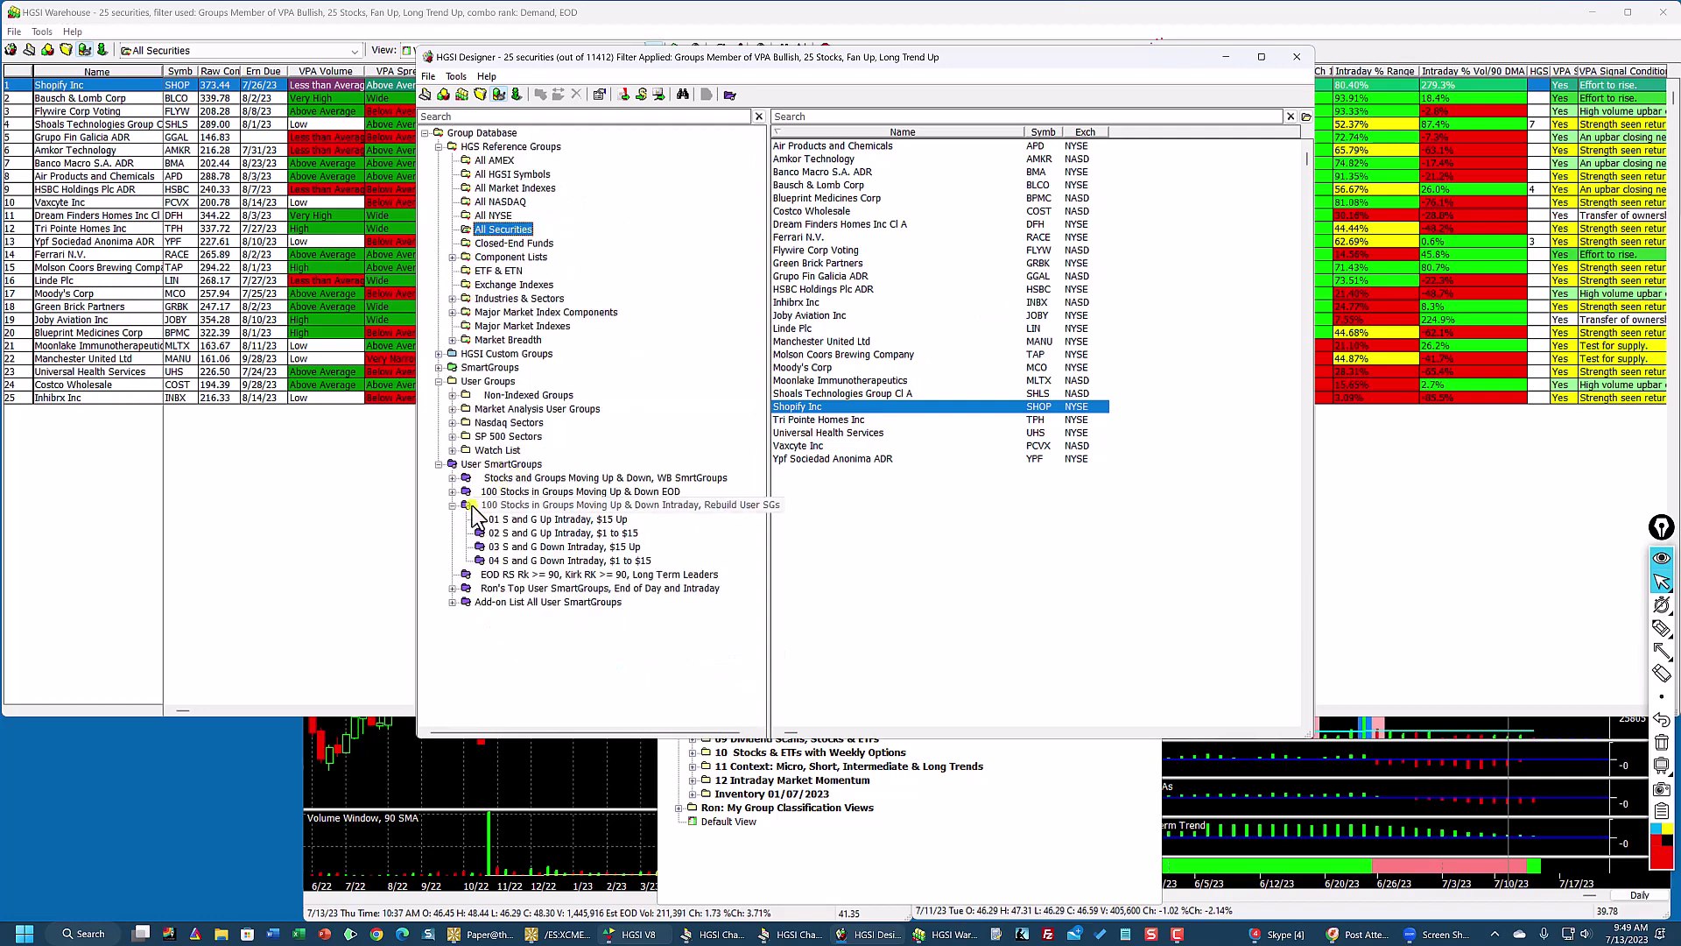
click(453, 505)
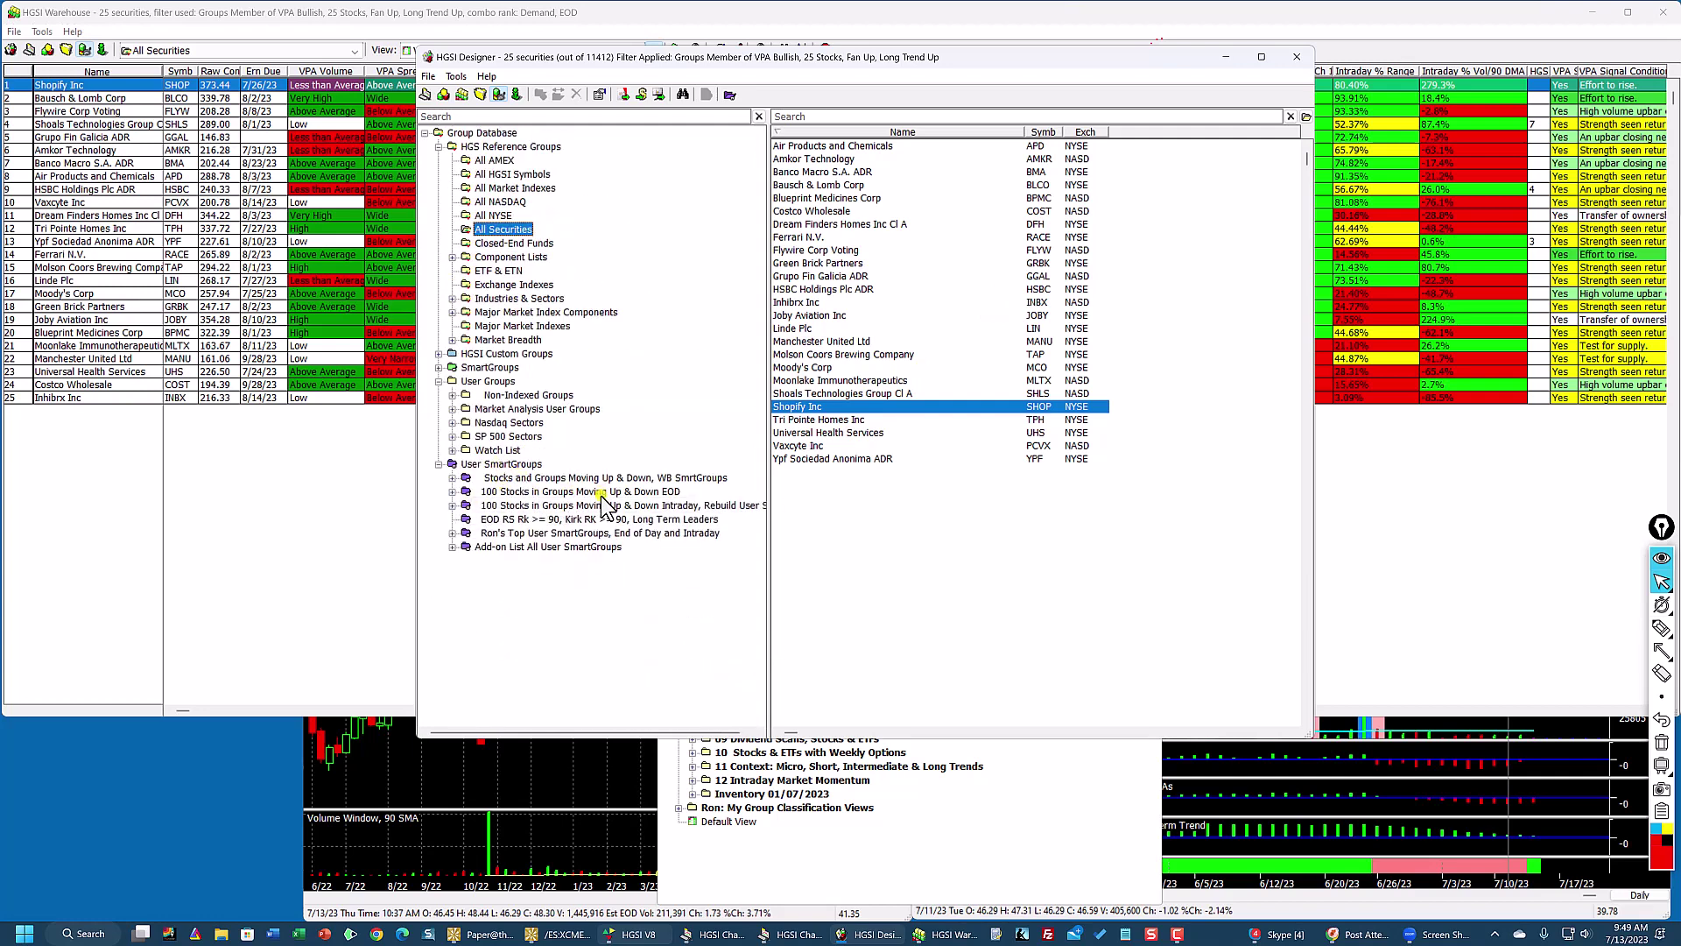
click(453, 505)
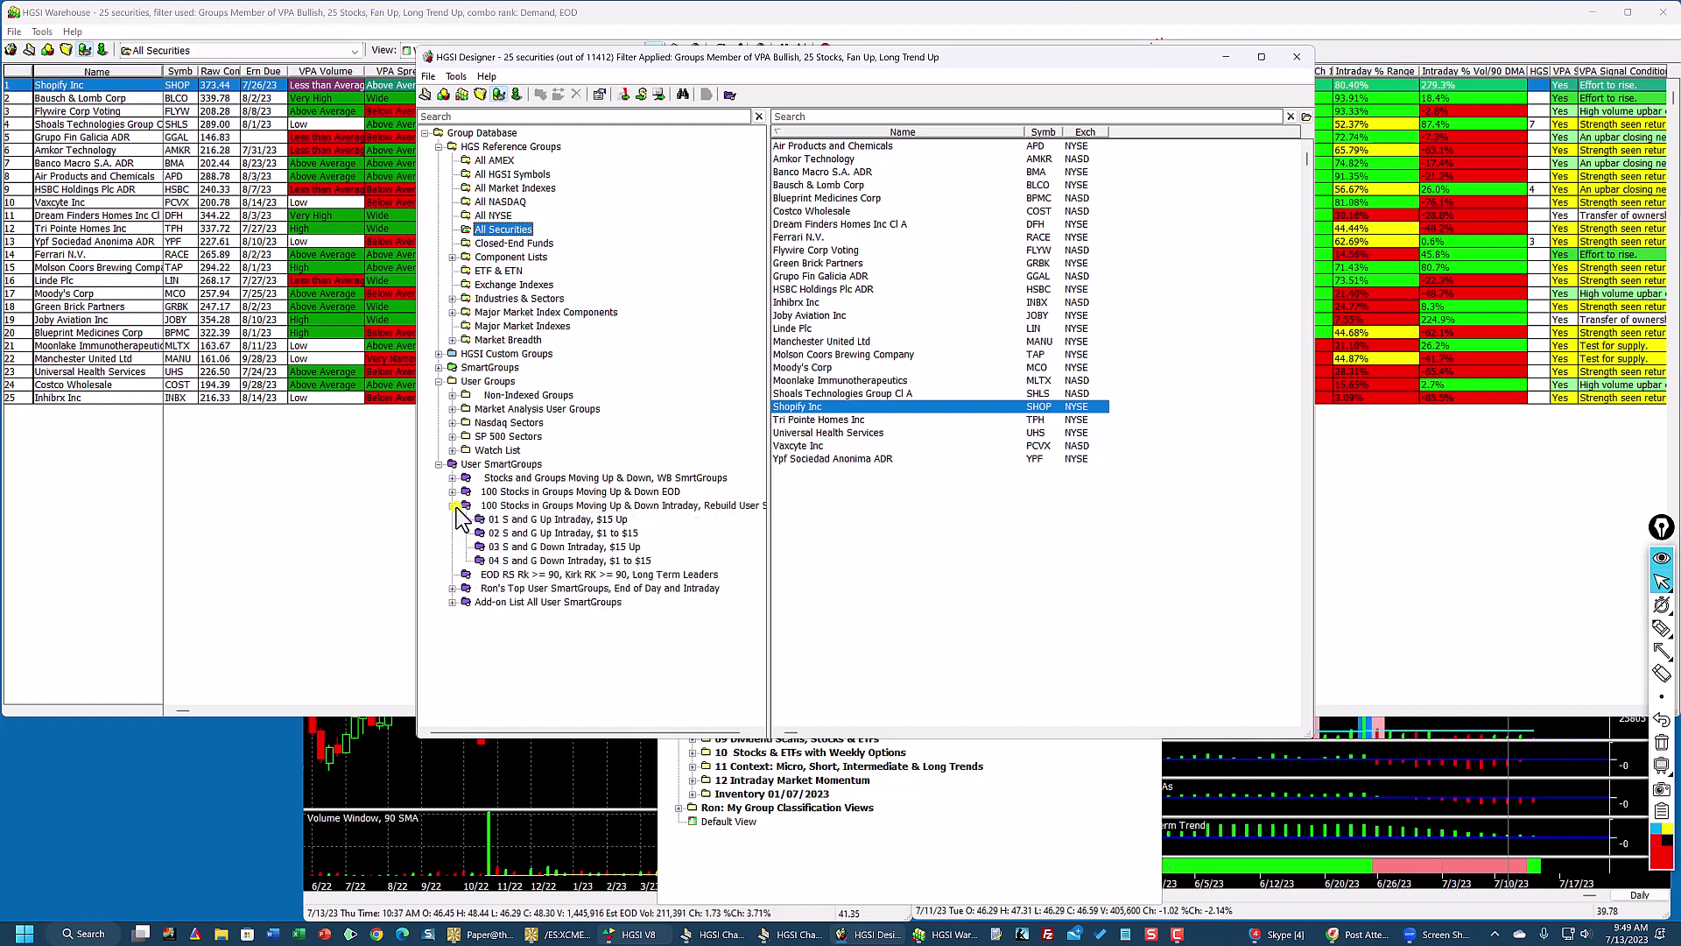
click(549, 520)
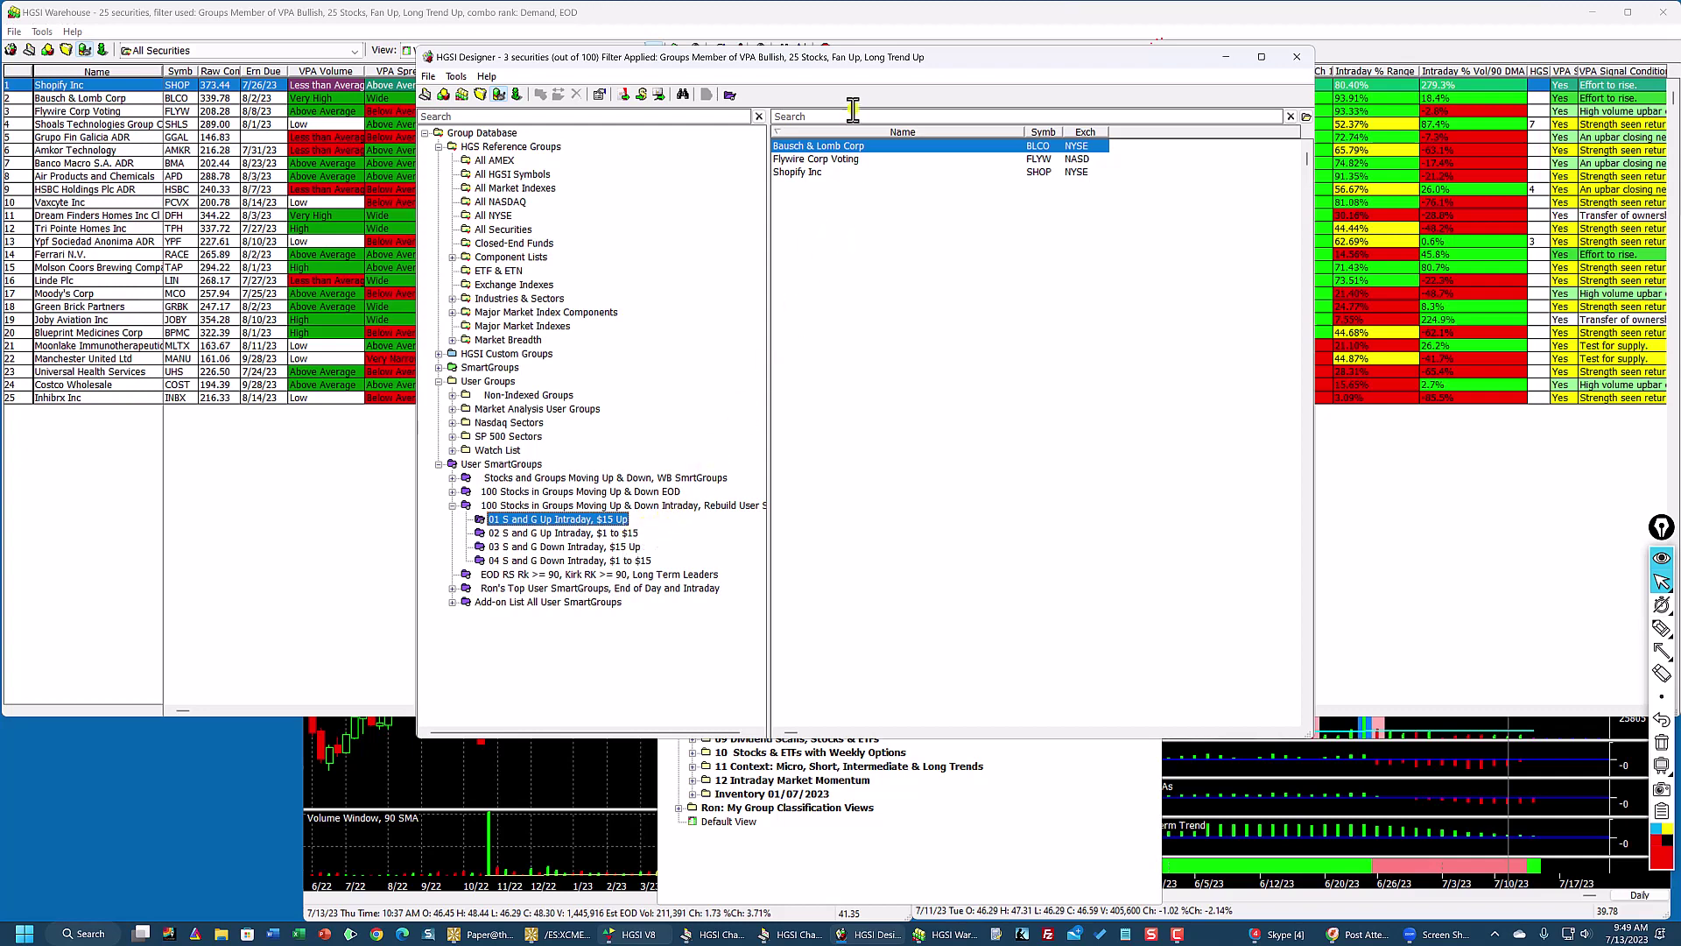
click(467, 99)
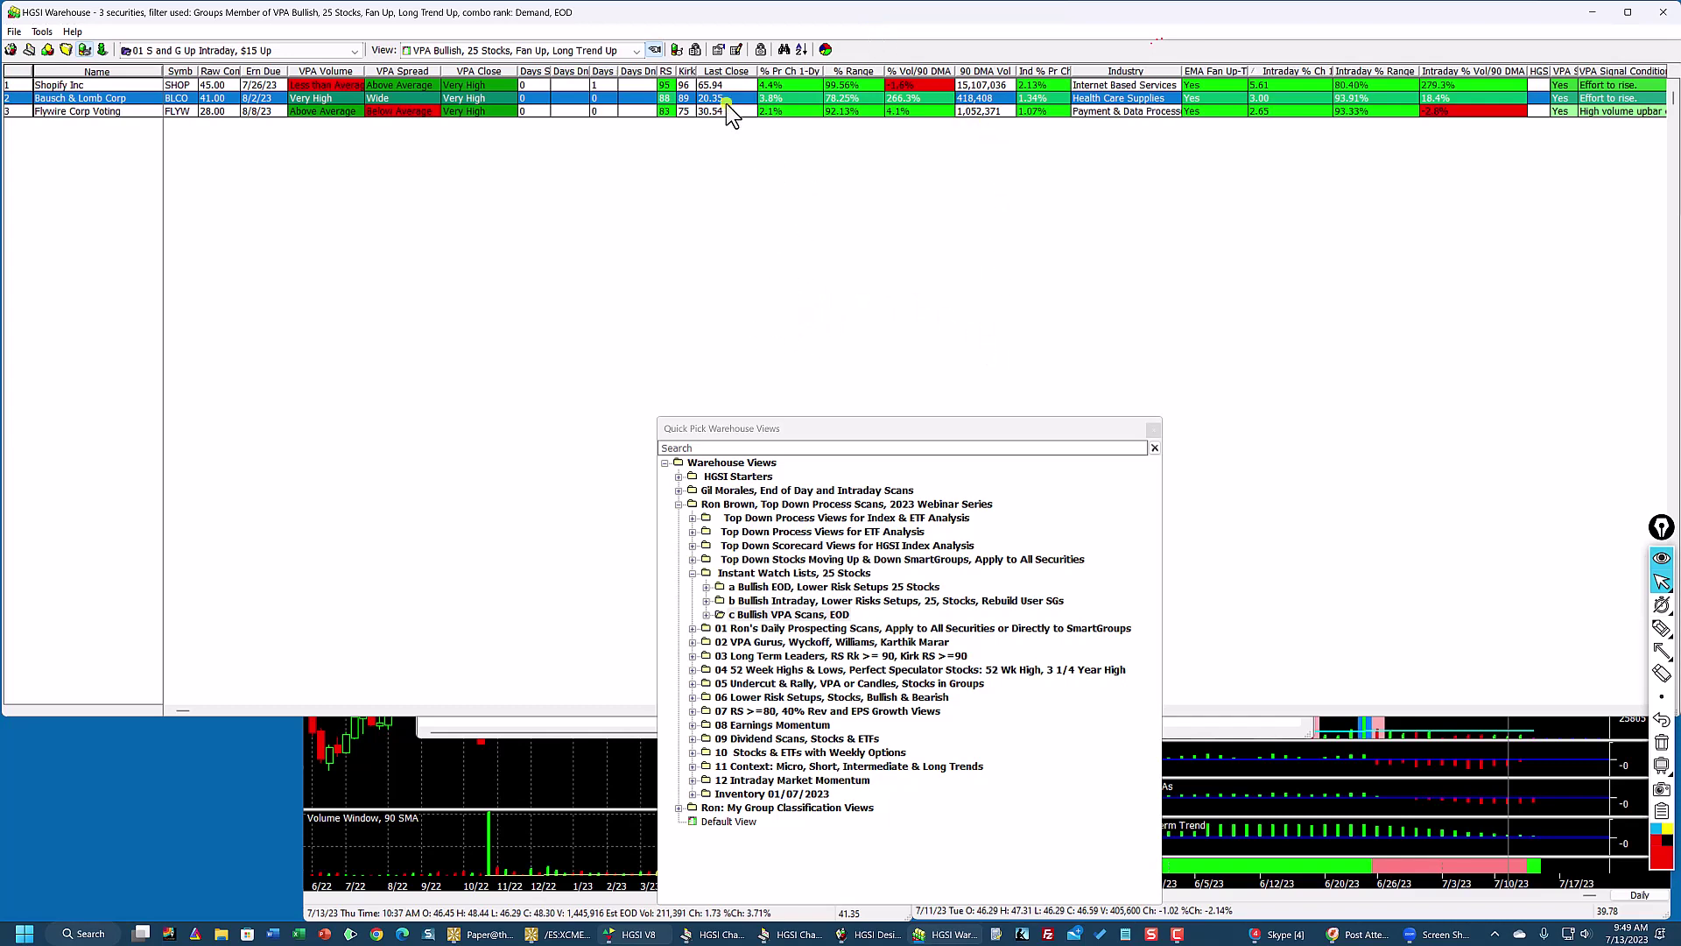
Step: Load the 01a Scorecard: Stocks Assigned to Industry Groups, Intraday view from Ron's Daily Prospecting Scans, and maximize the warehouse without the view picker
click(816, 83)
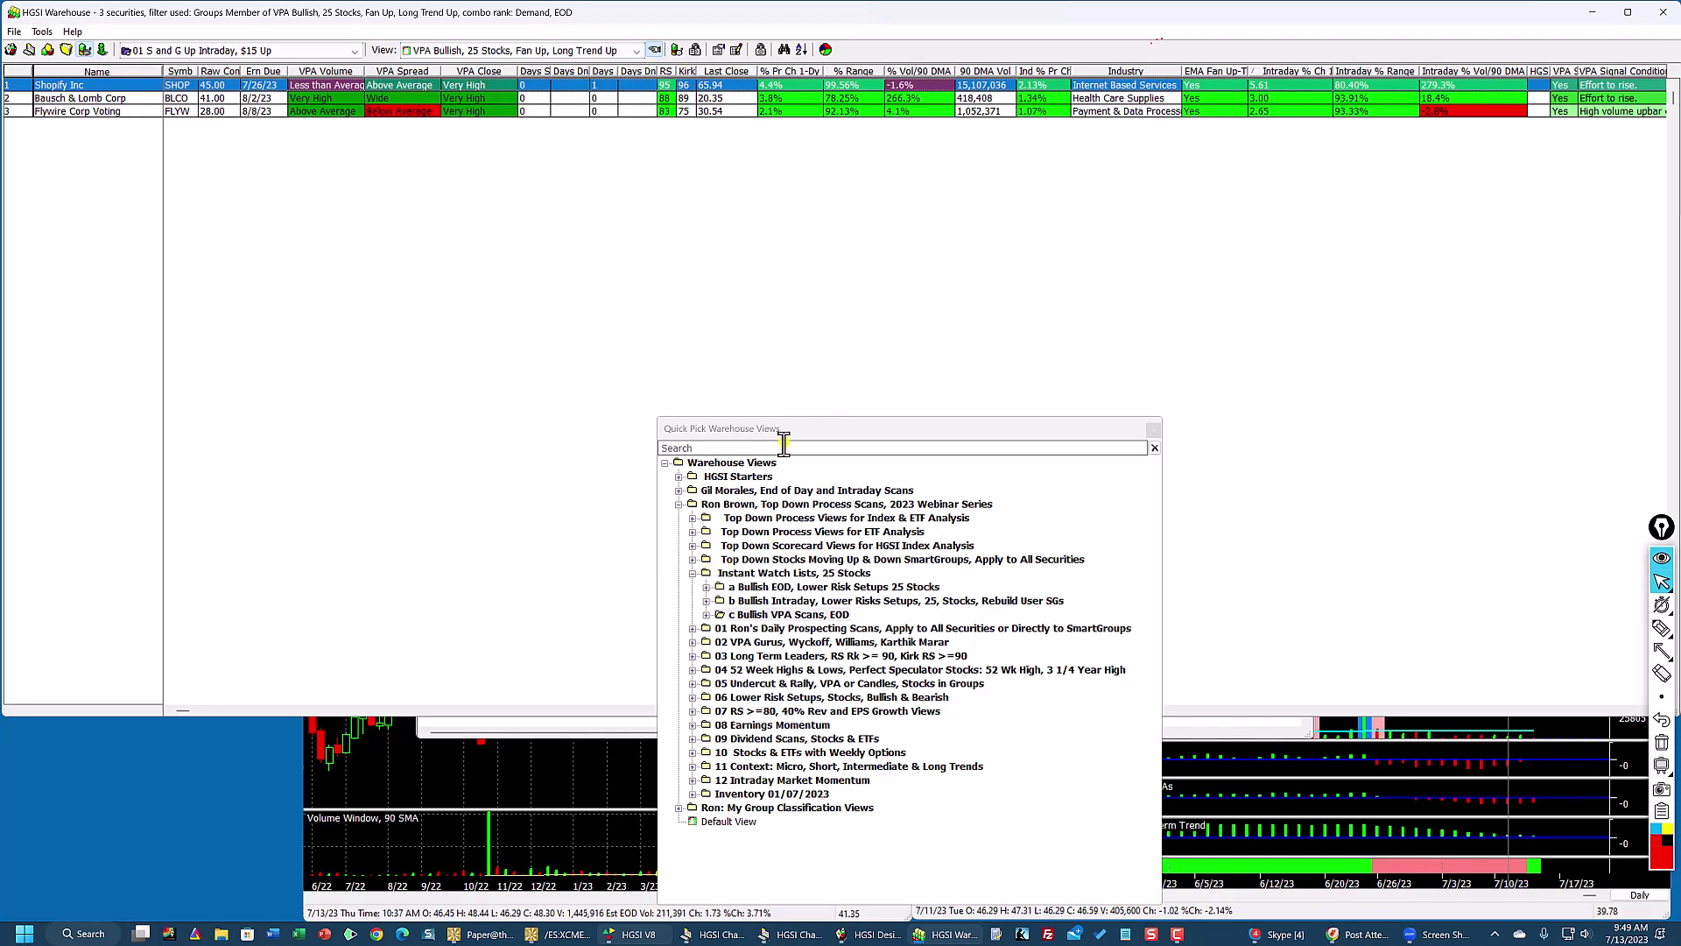
drag(790, 434, 838, 327)
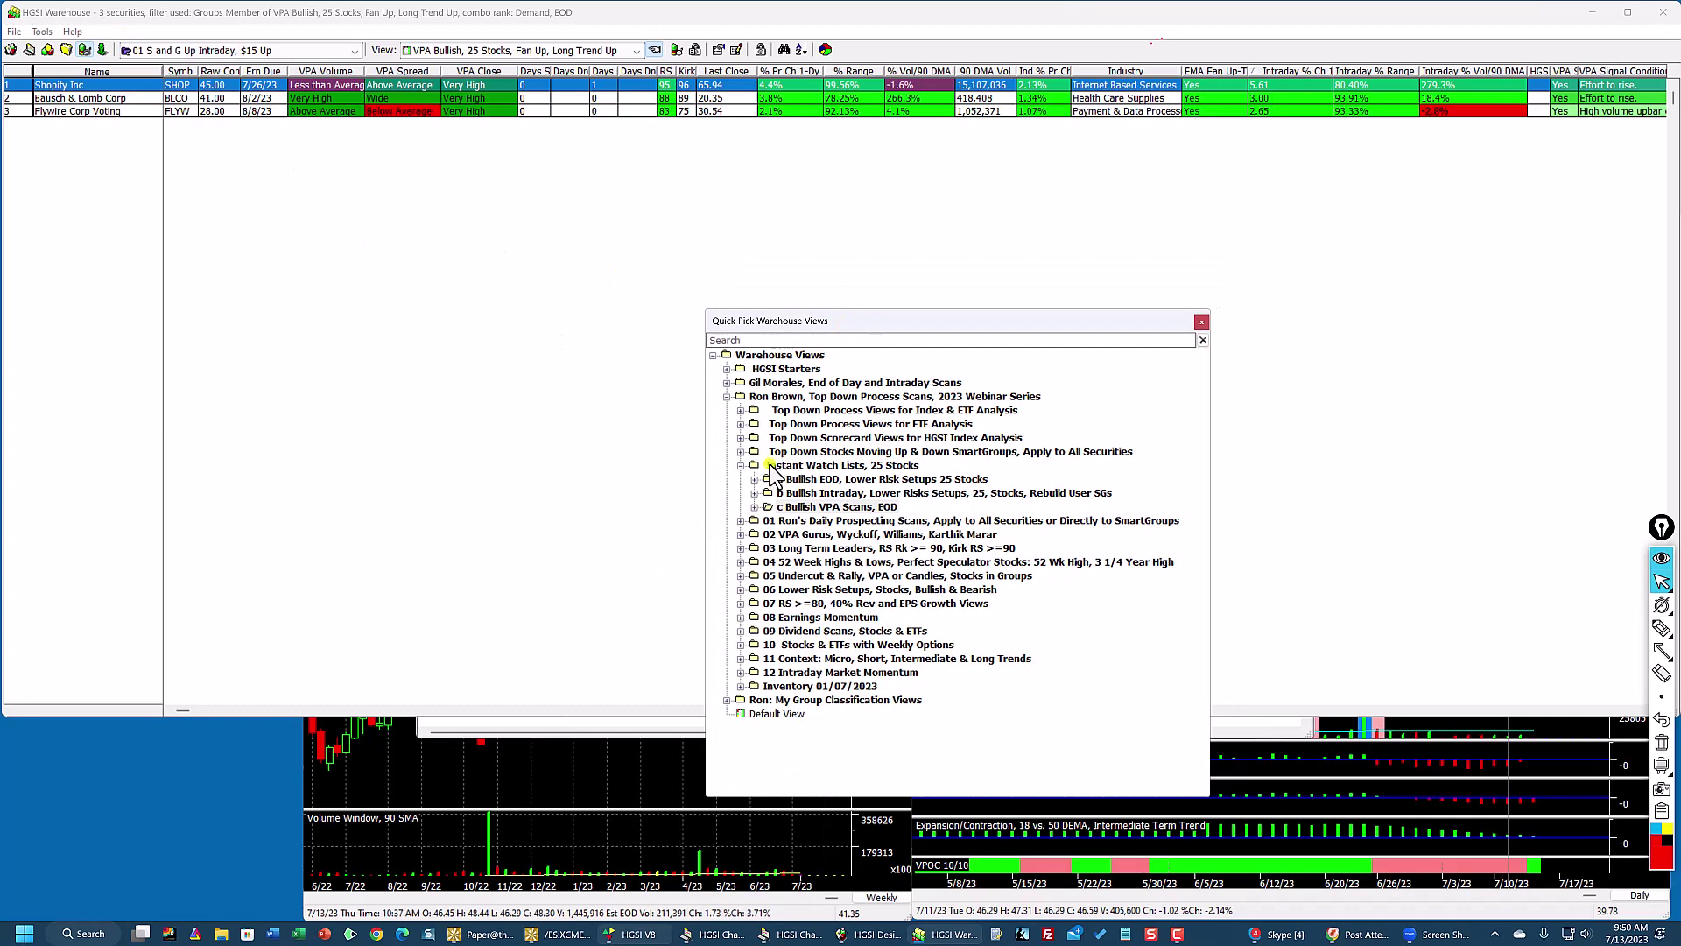
click(740, 521)
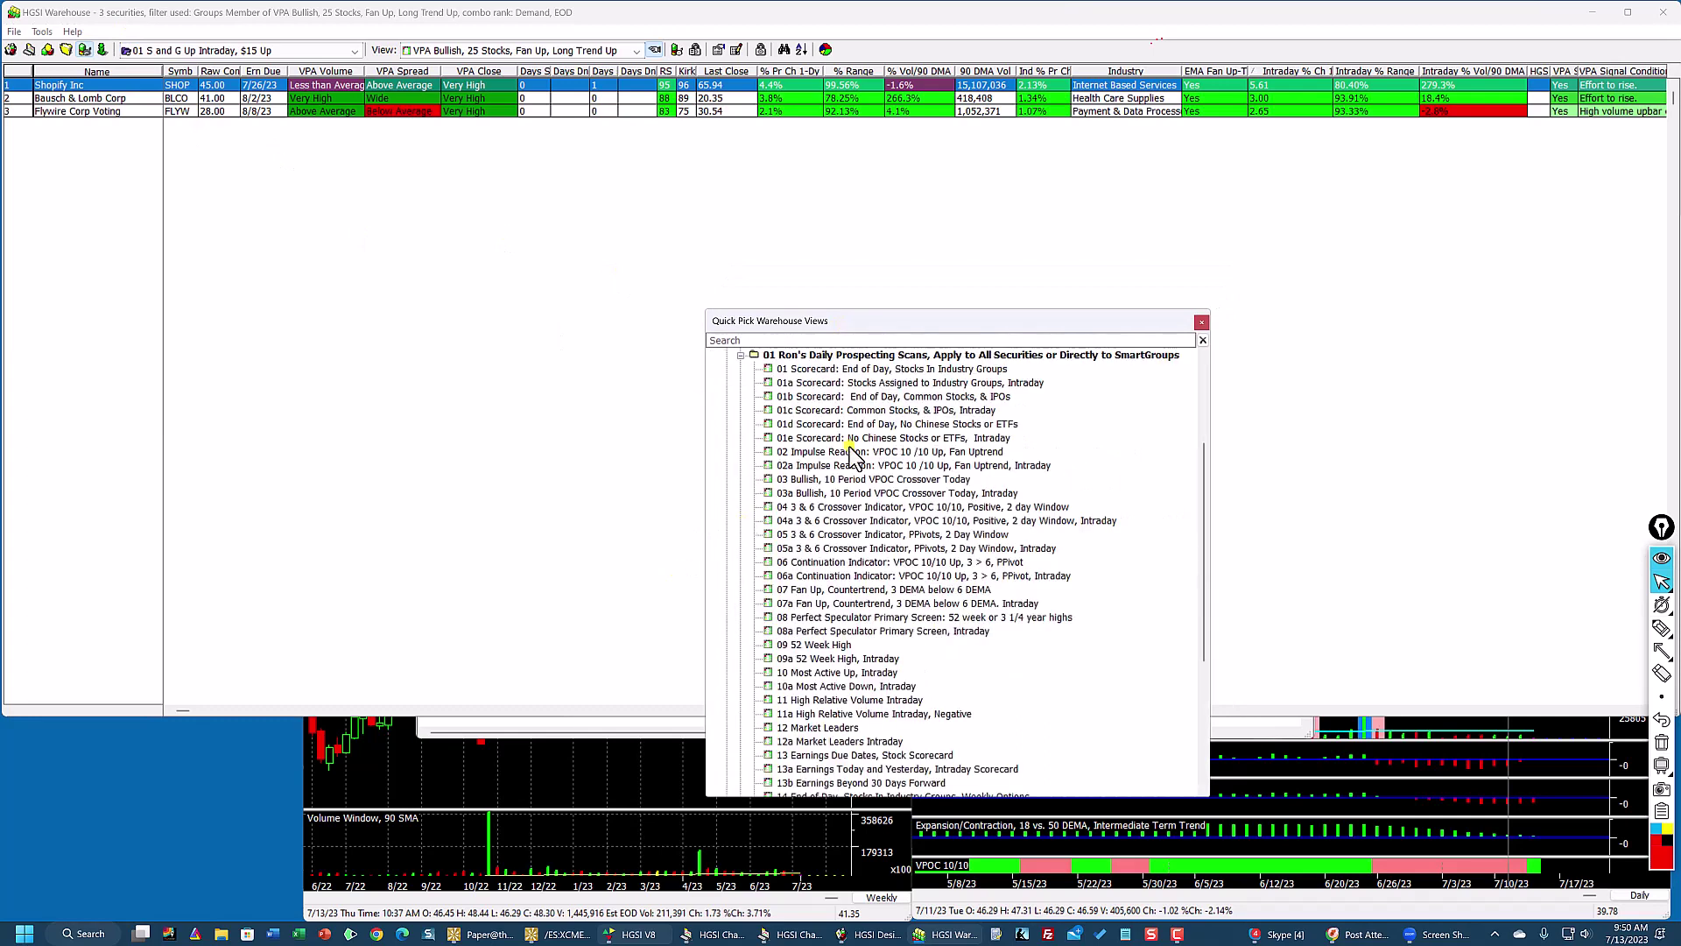
click(905, 385)
double_click(902, 389)
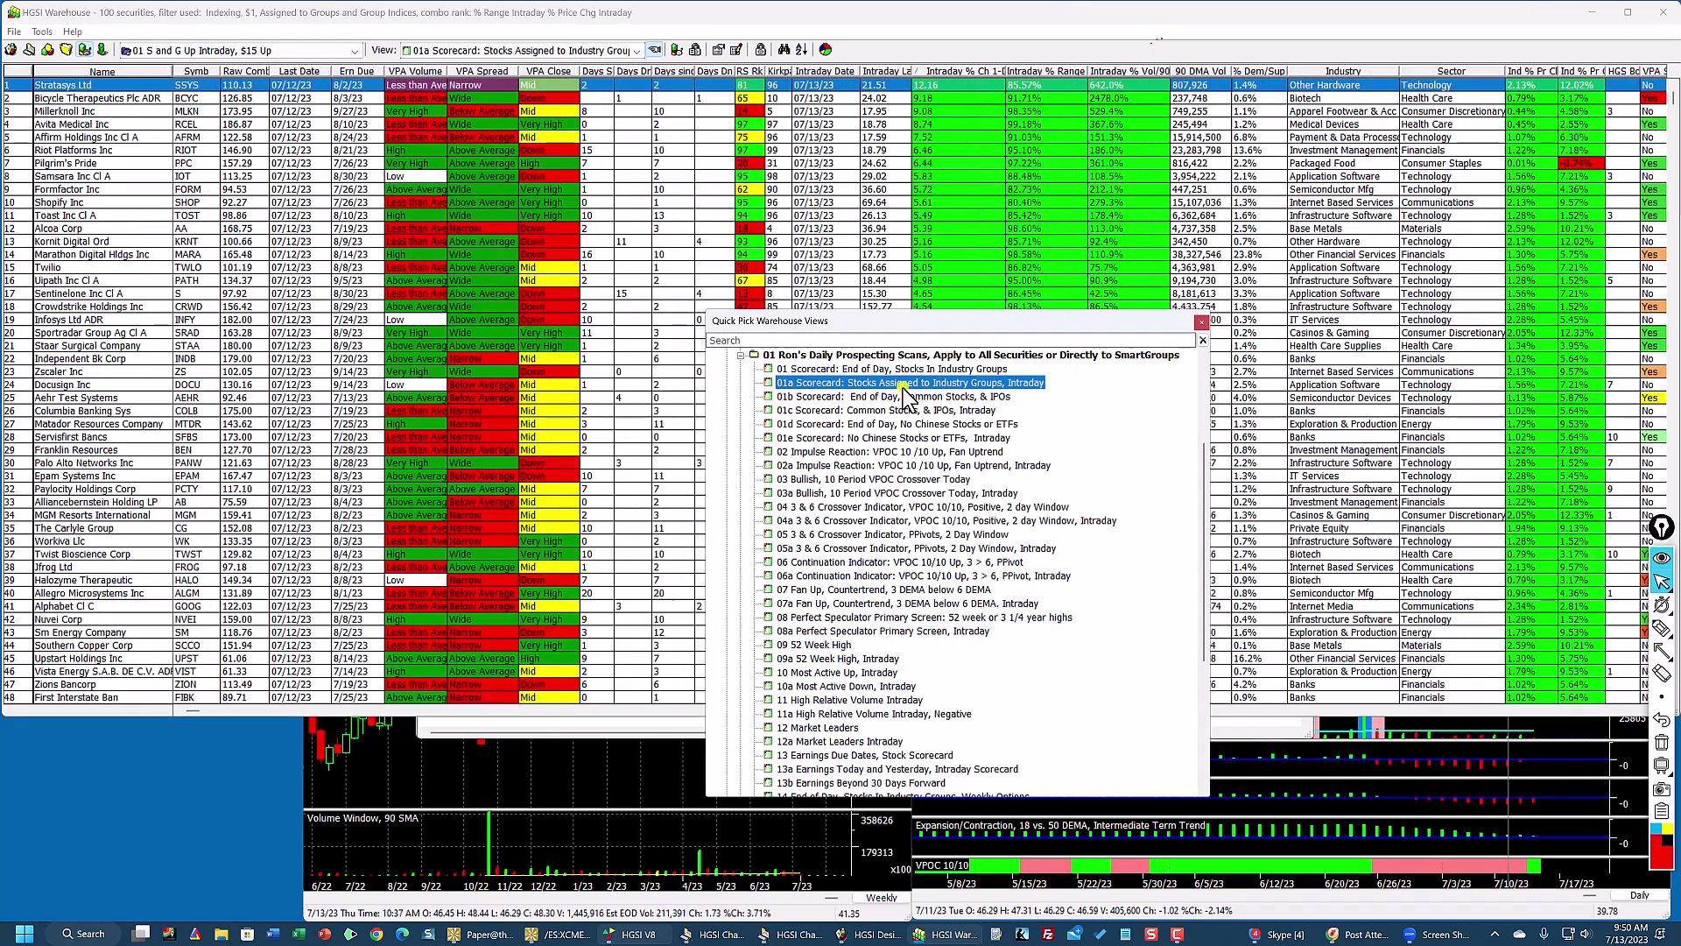
click(1201, 322)
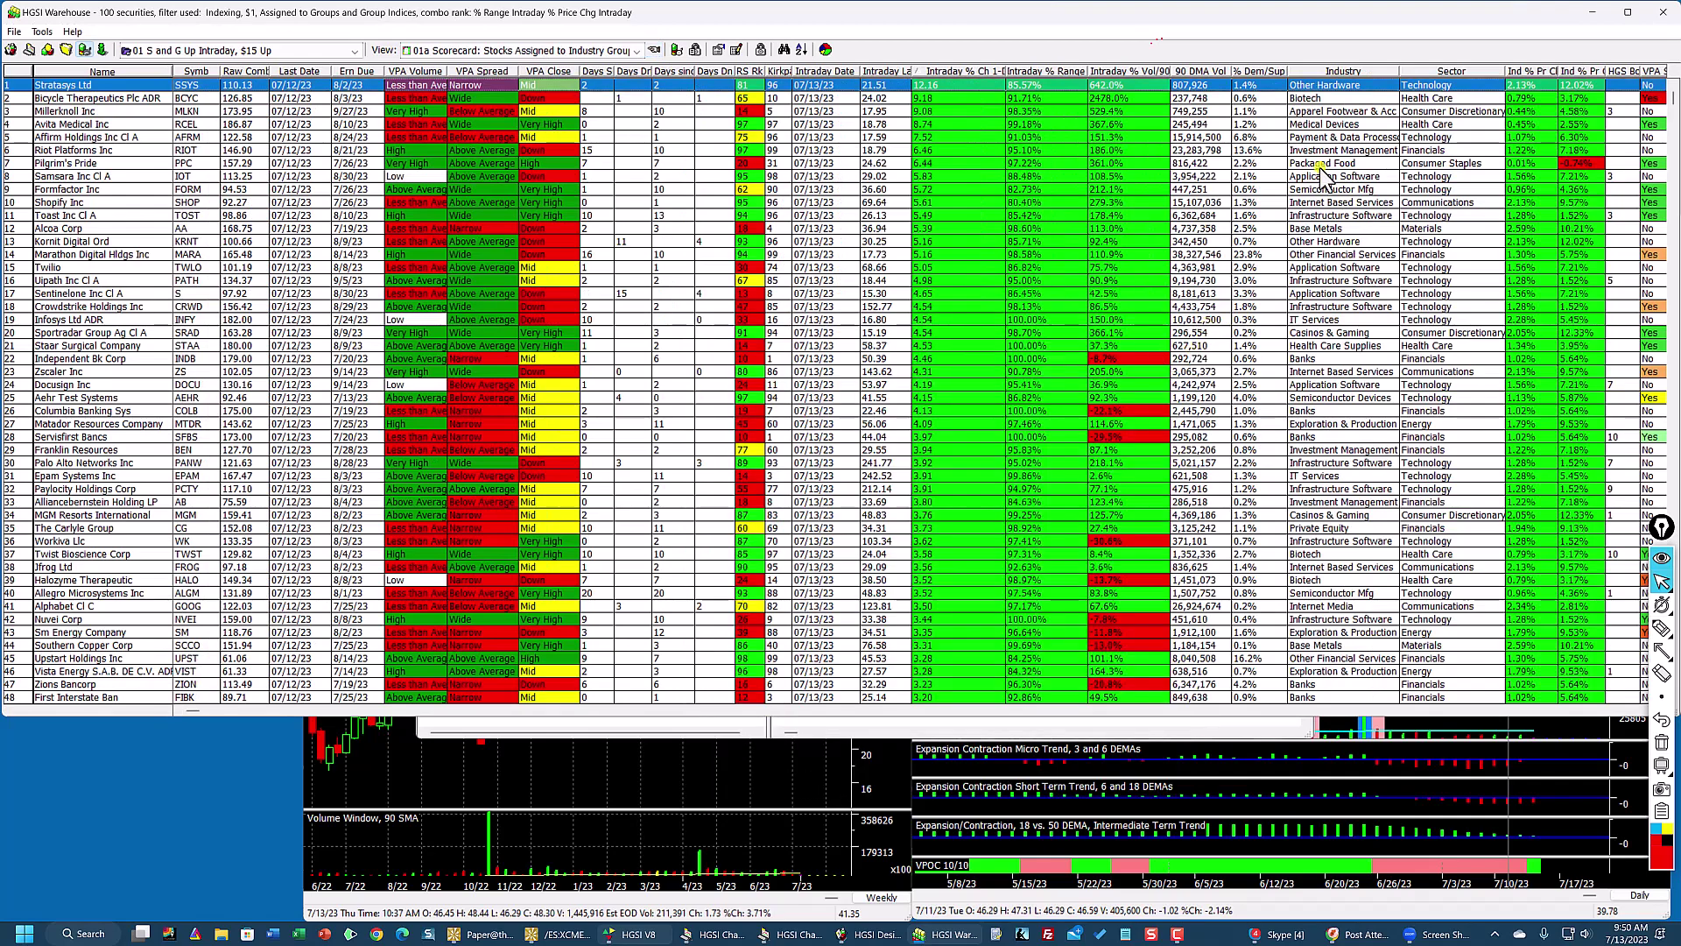
click(1628, 12)
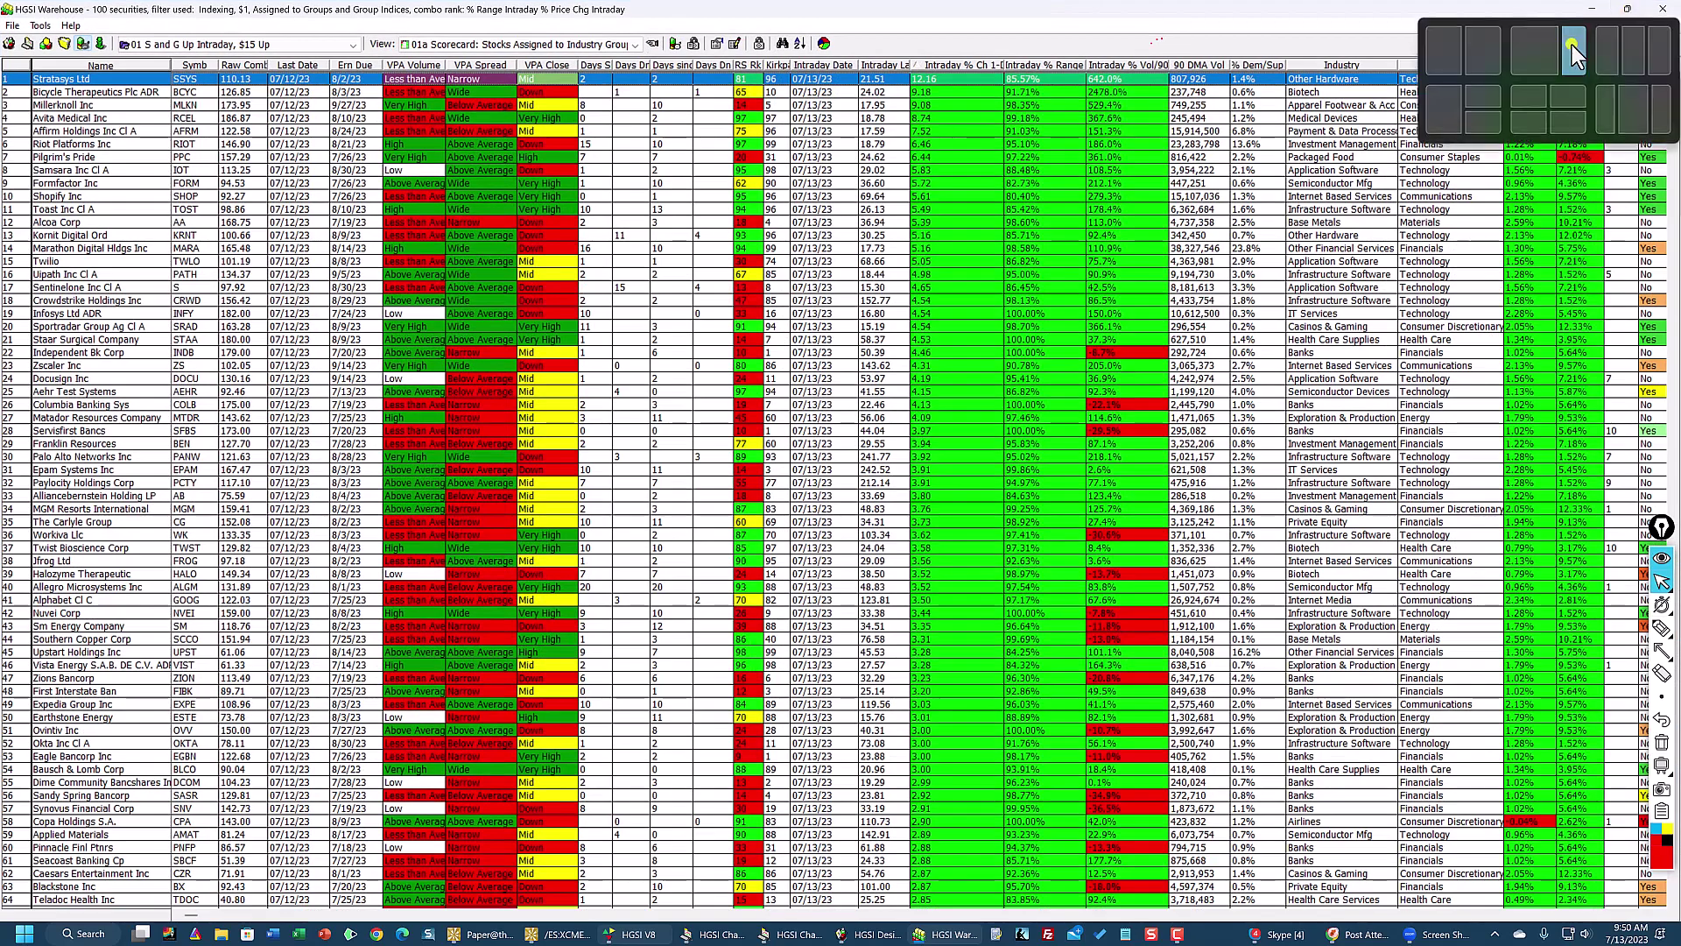
Step: Sort the scorecard by industry percent price change, and re-sort it by Kirkpatrick rank from the highest
click(1527, 63)
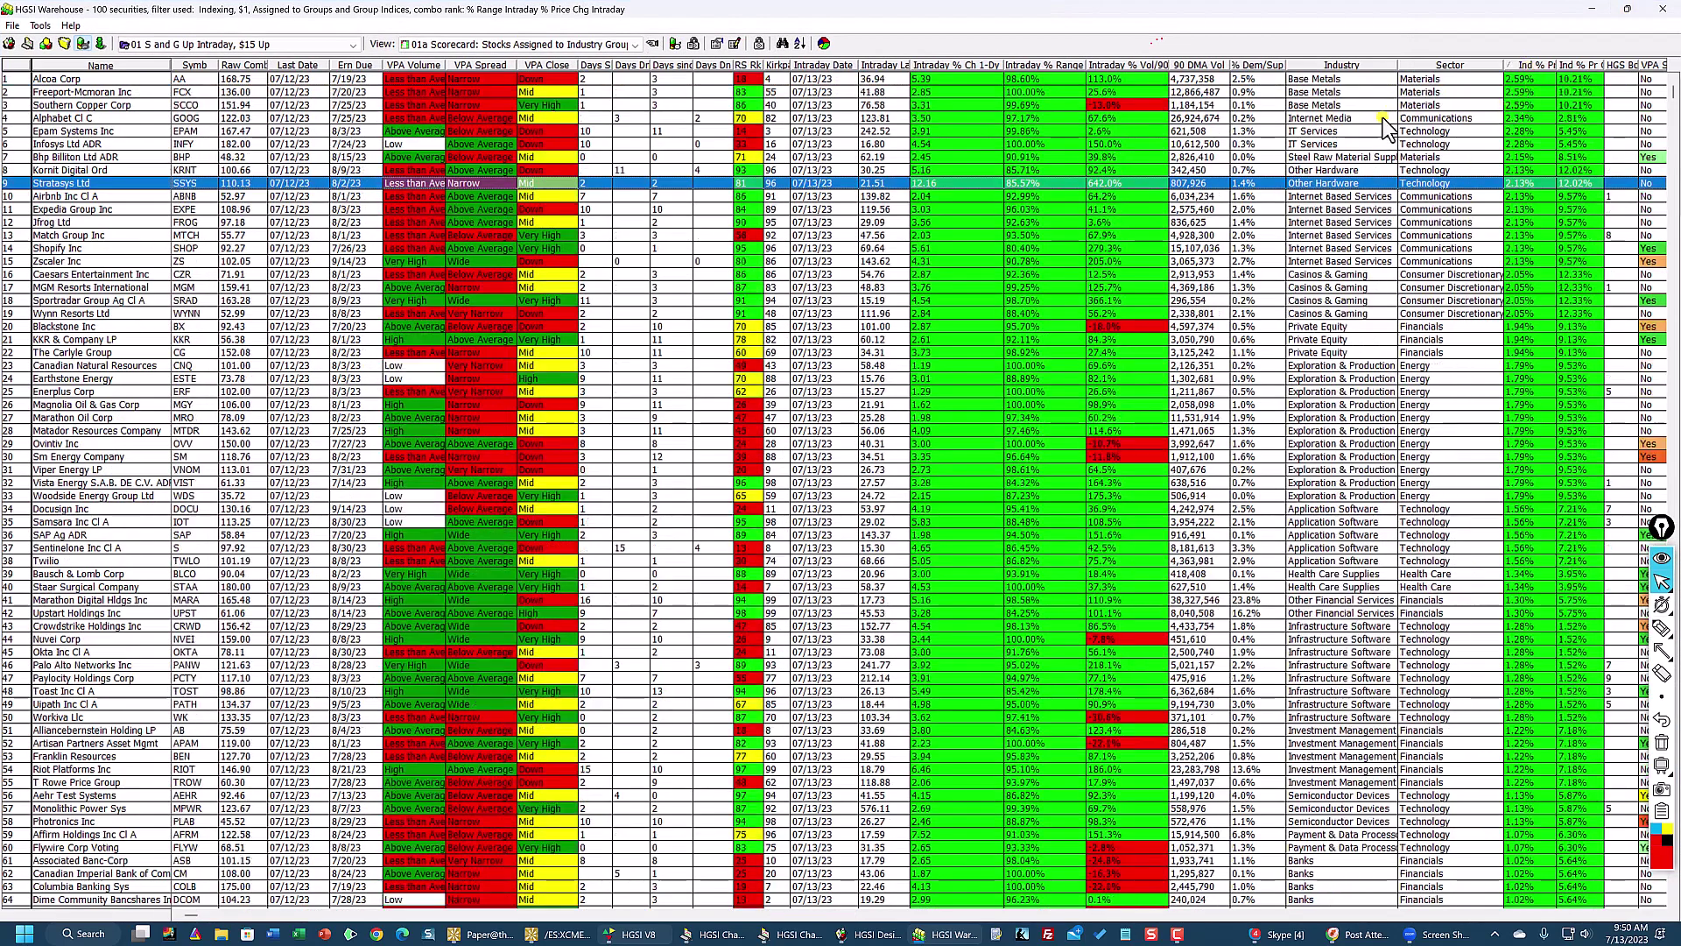
click(1168, 89)
click(1182, 79)
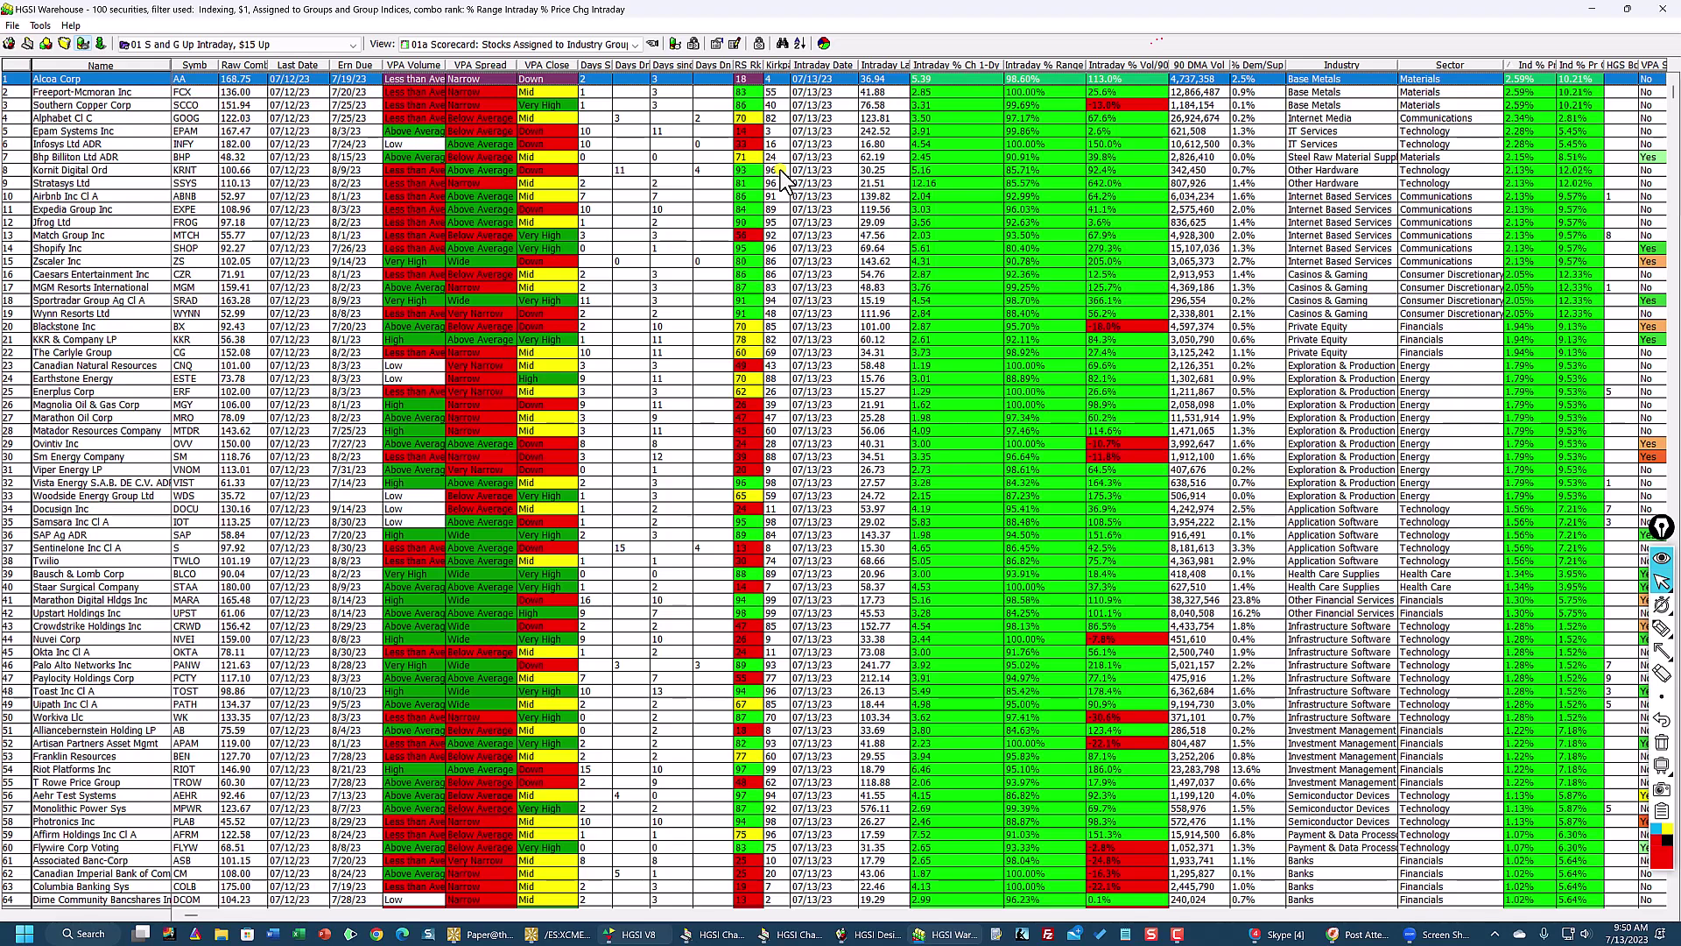
click(774, 65)
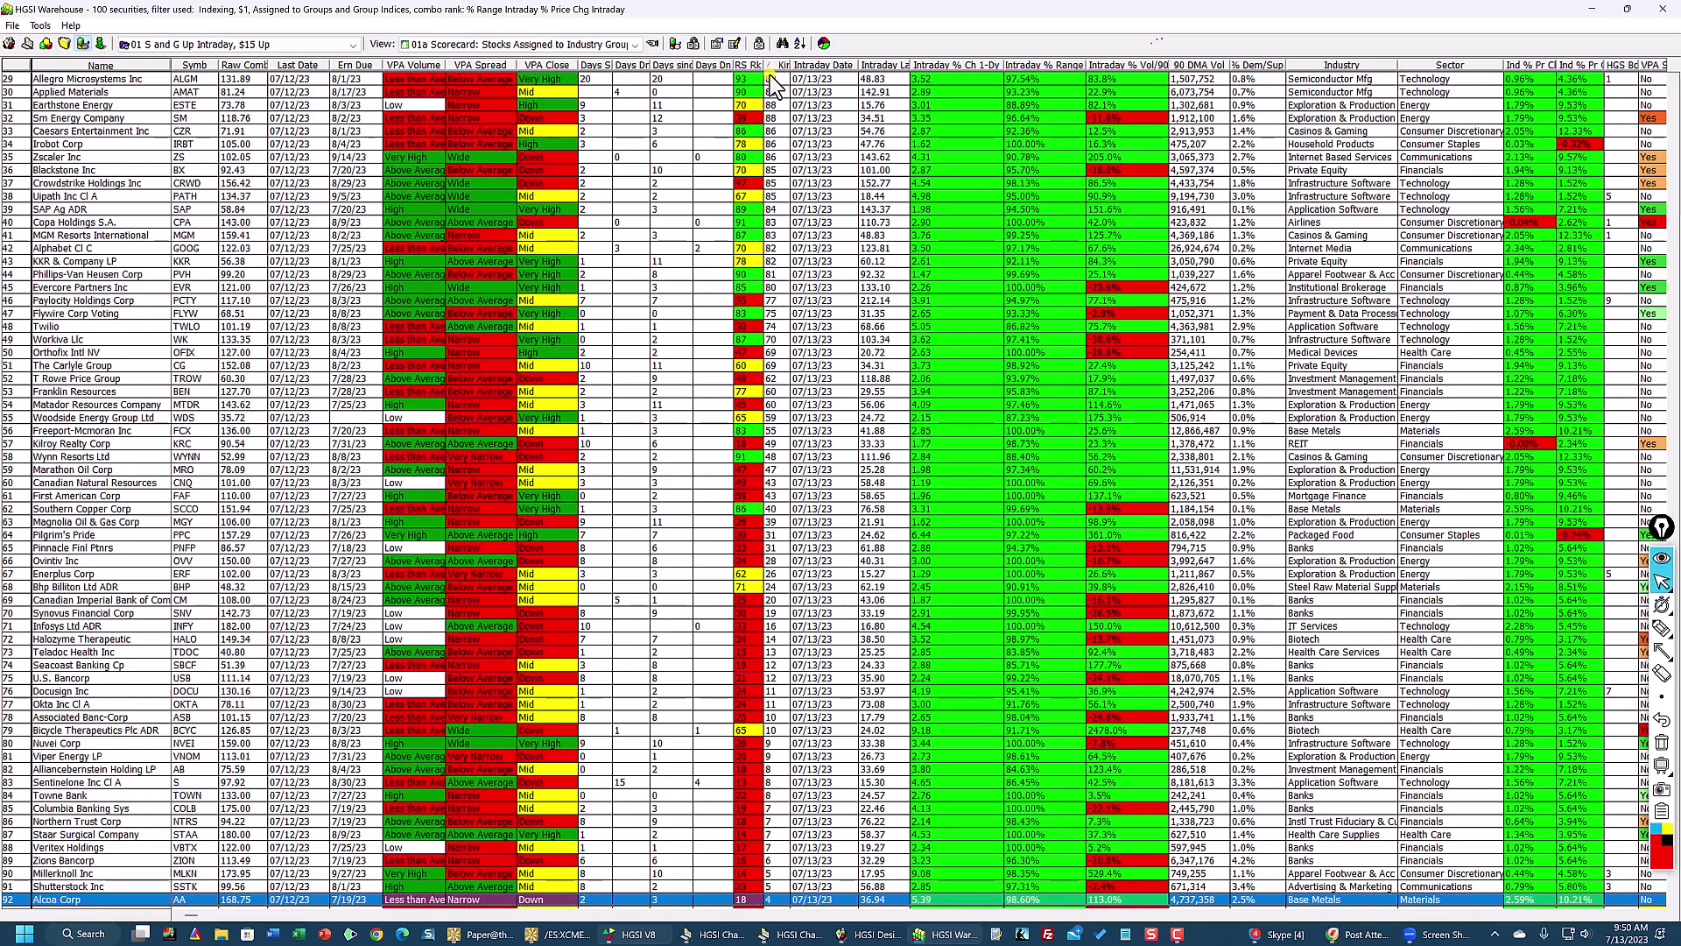
click(19, 68)
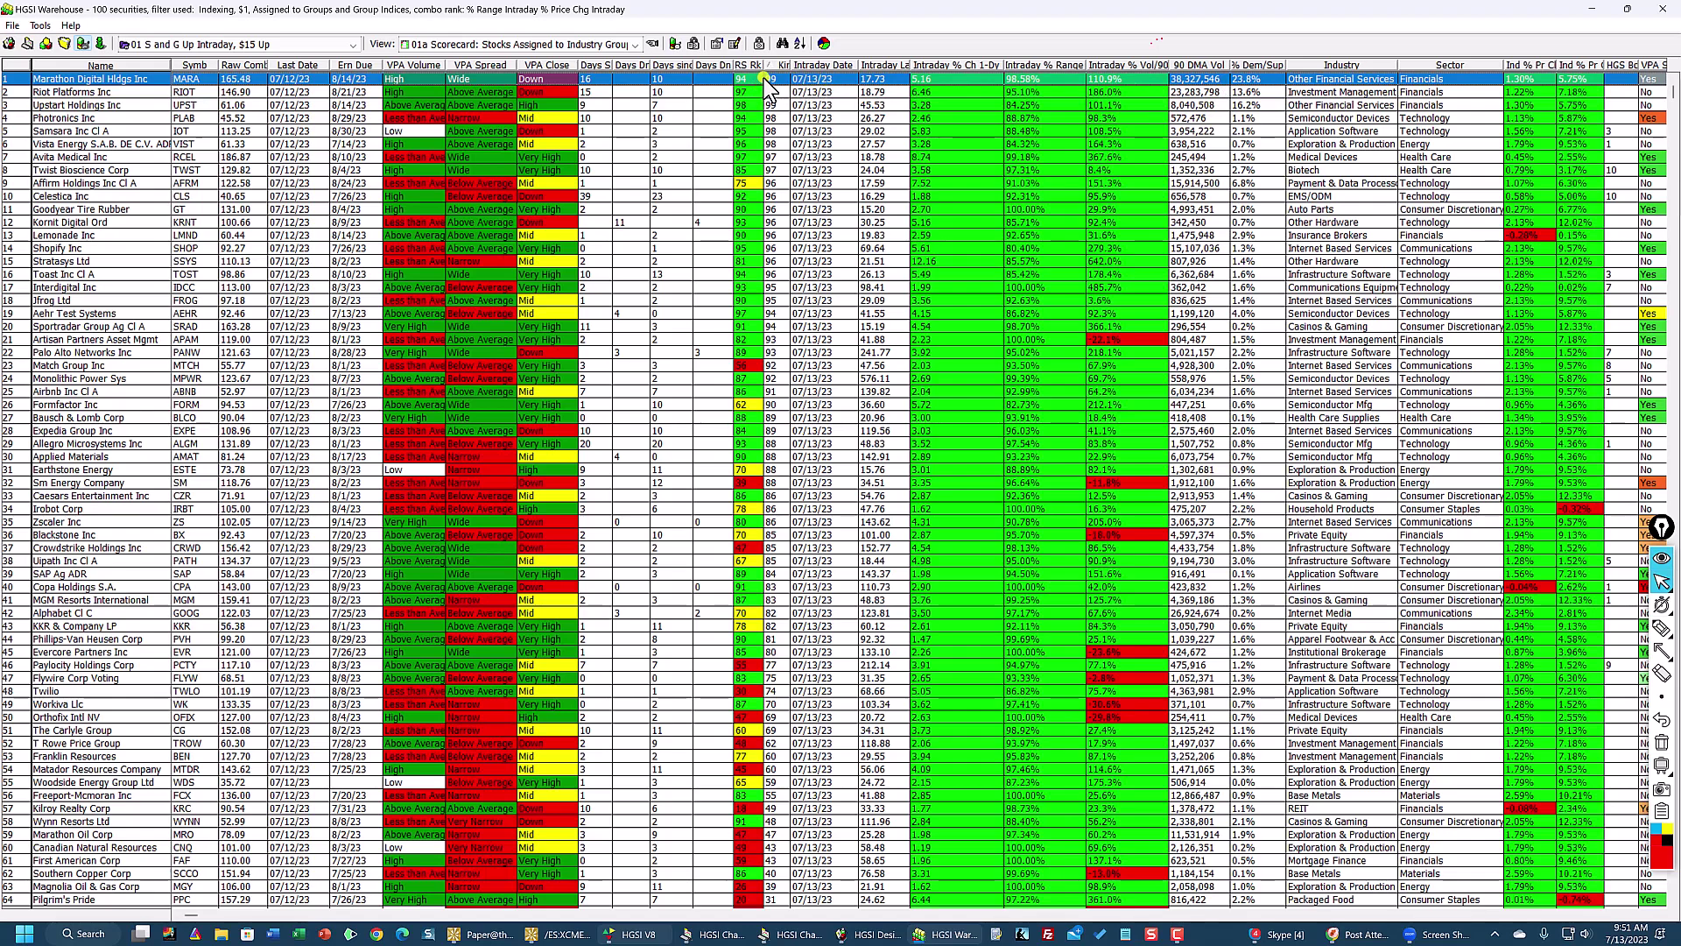
Step: Chart Marathon Digital Hldgs Inc, restore the warehouse window to show its weekly chart, and maximize the daily chart
double_click(923, 77)
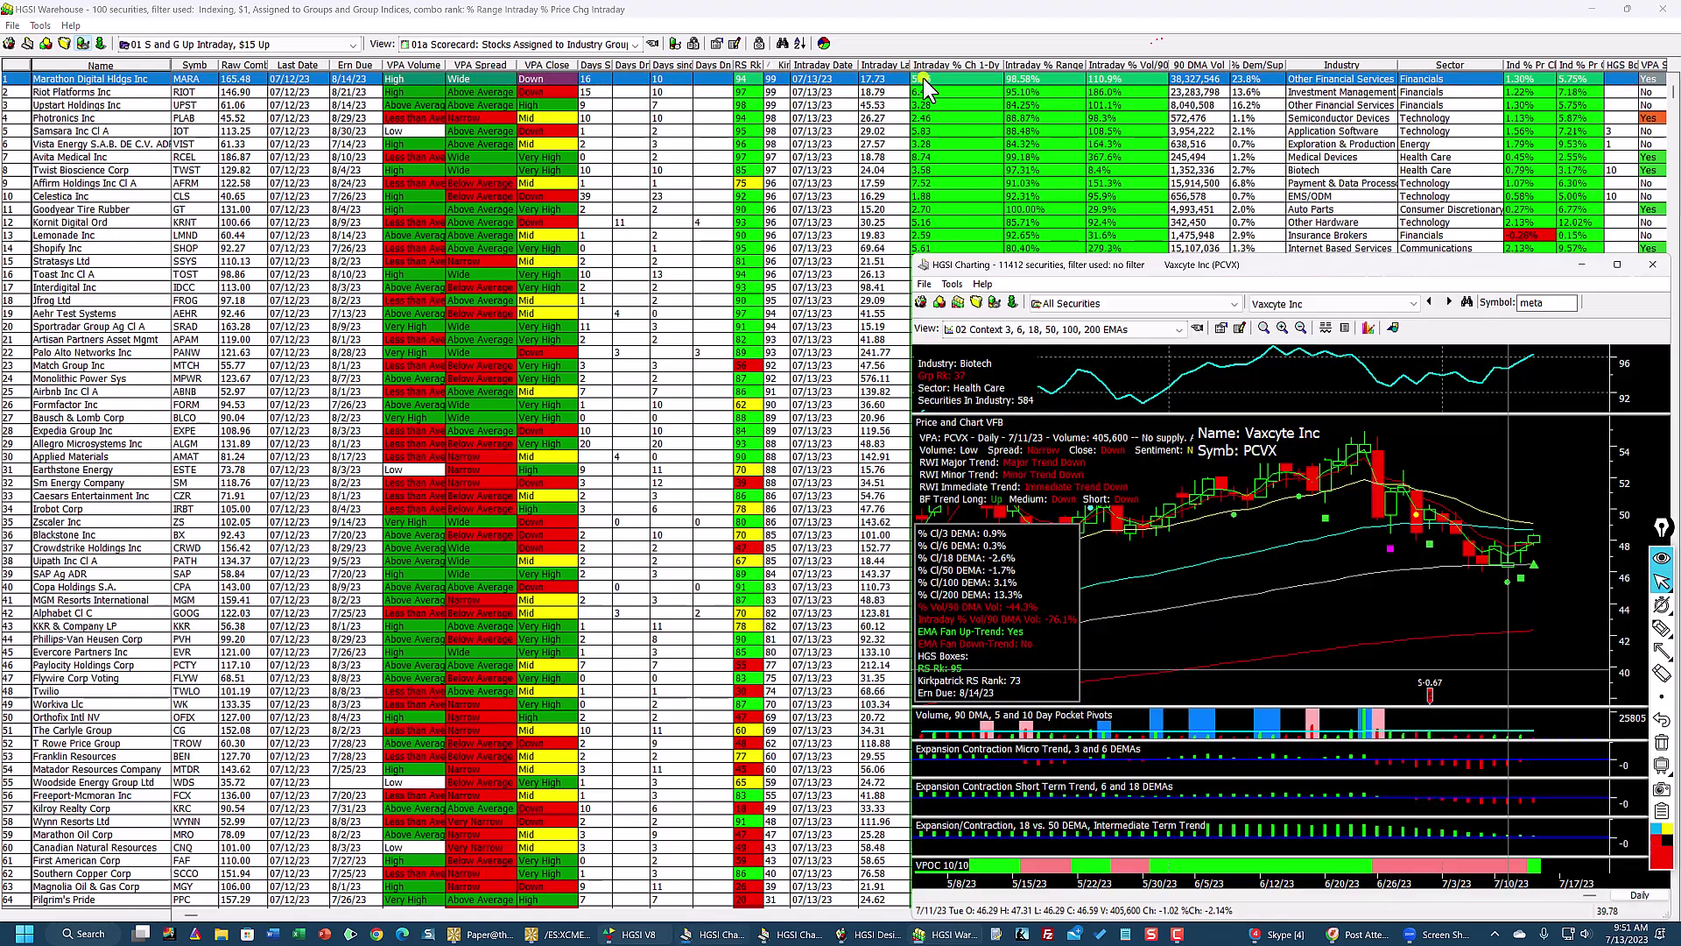
click(1626, 10)
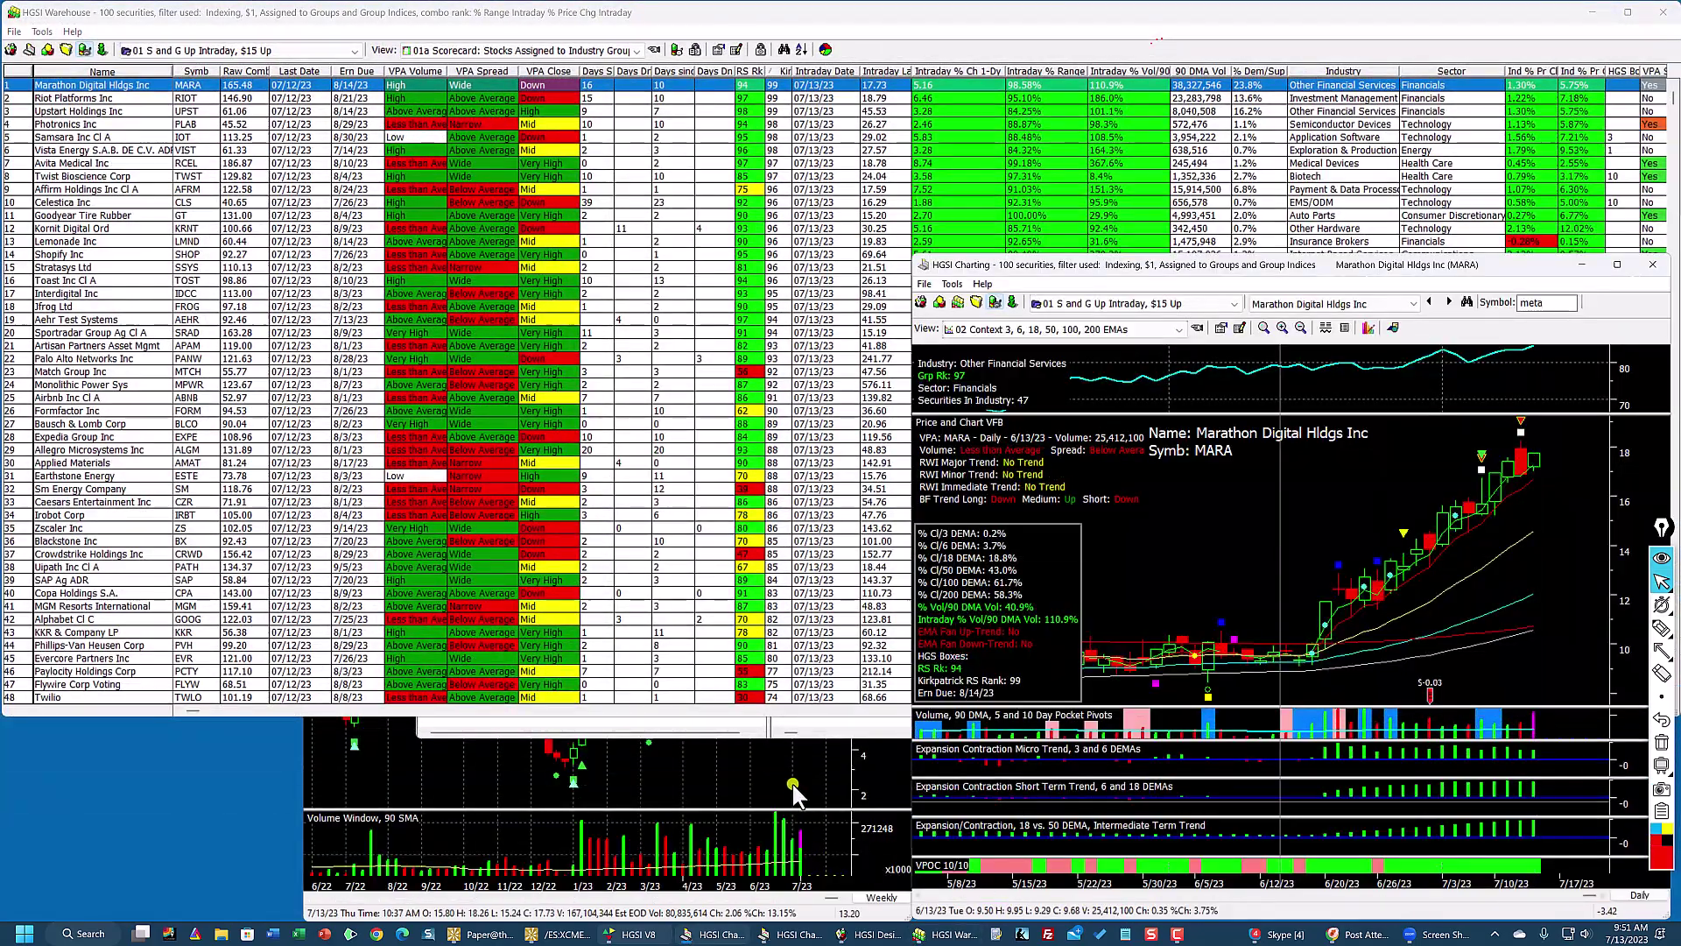
click(830, 753)
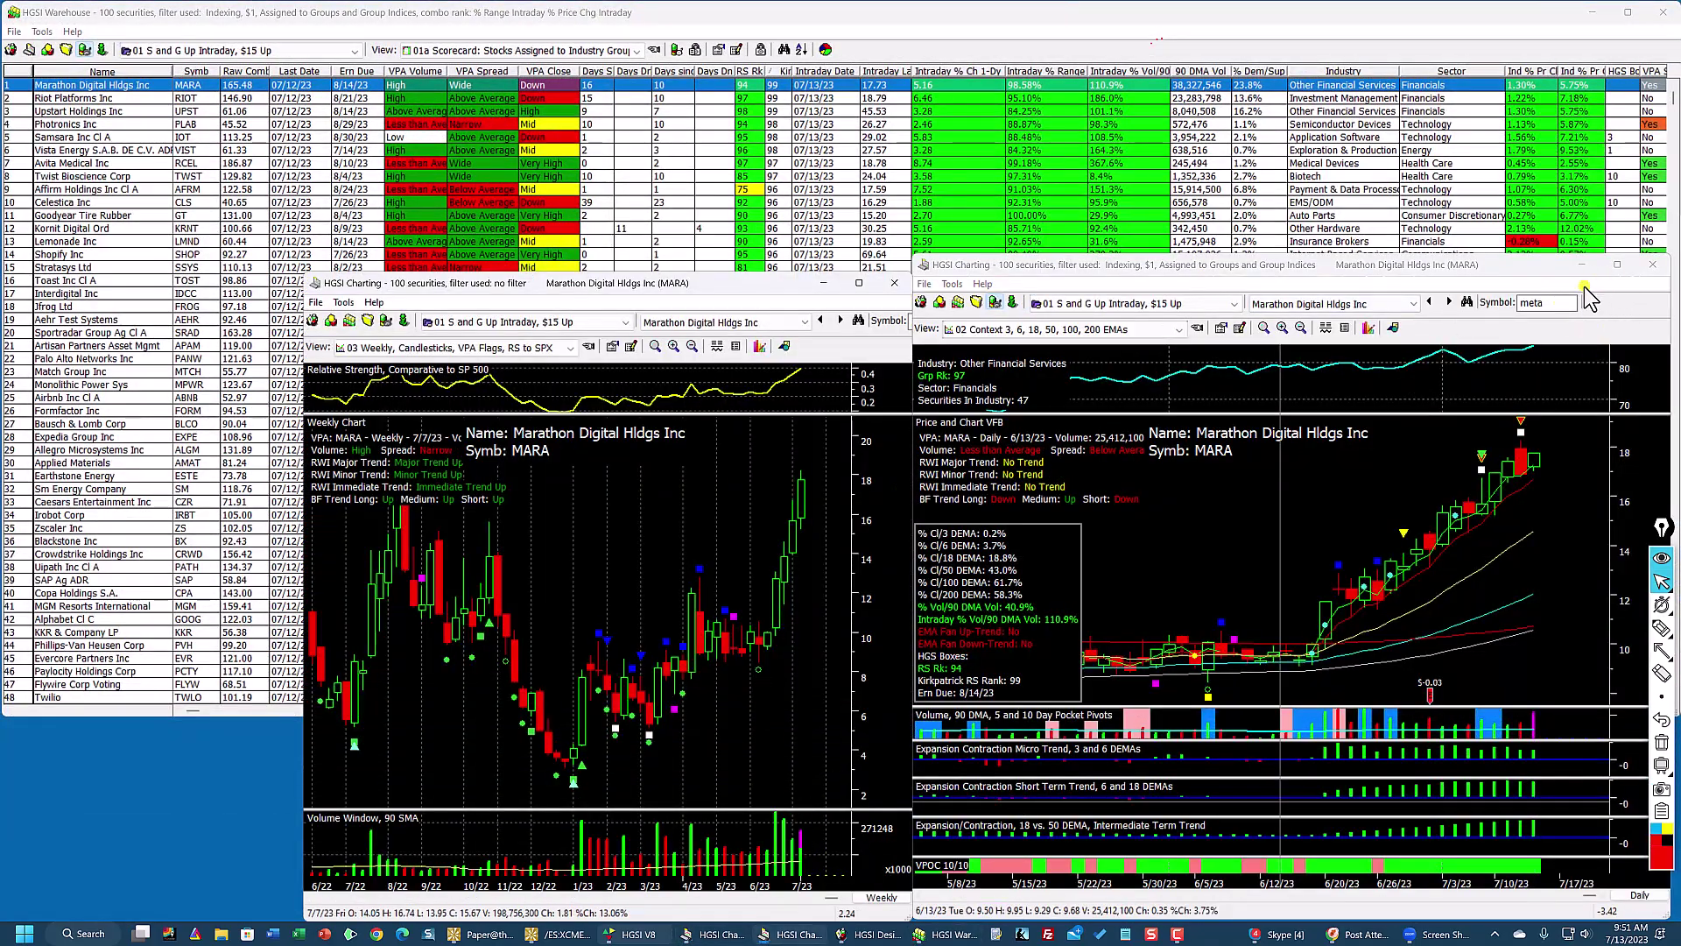
click(1617, 265)
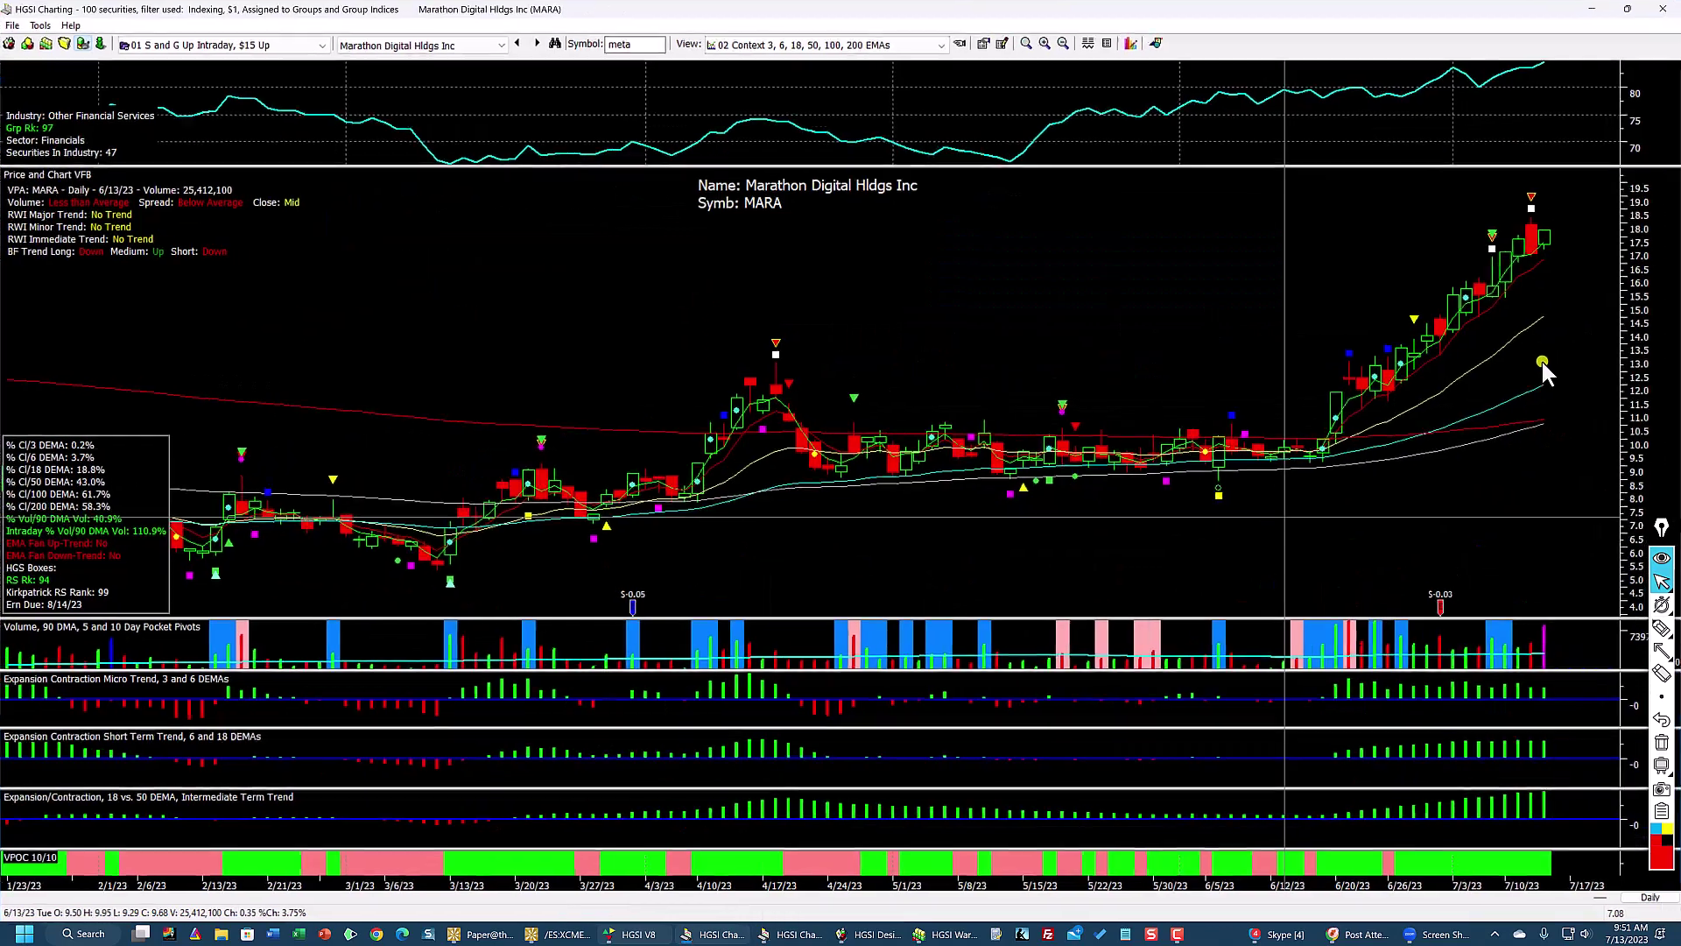
Step: Examine Marathon Digital's 6/20/23, 6/15/23 and 6/16/23 daily bars, and show the fundamental data pane above the chart
click(1340, 513)
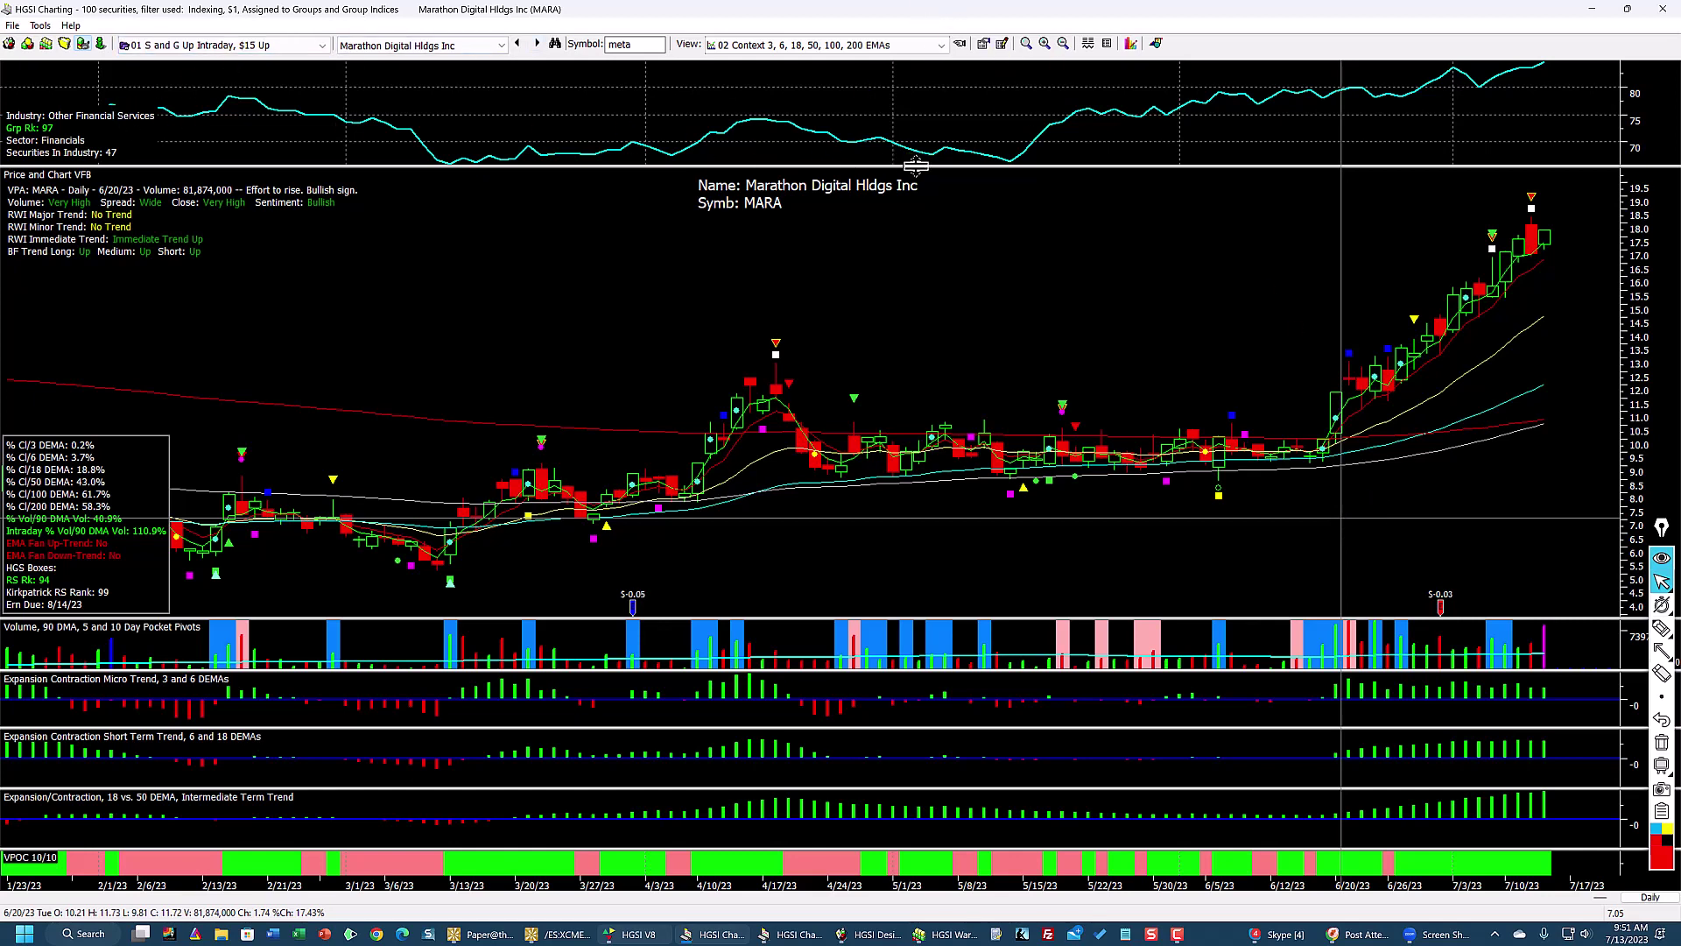
mouse_move(914, 166)
mouse_down()
mouse_move(918, 144)
mouse_move(916, 163)
mouse_up()
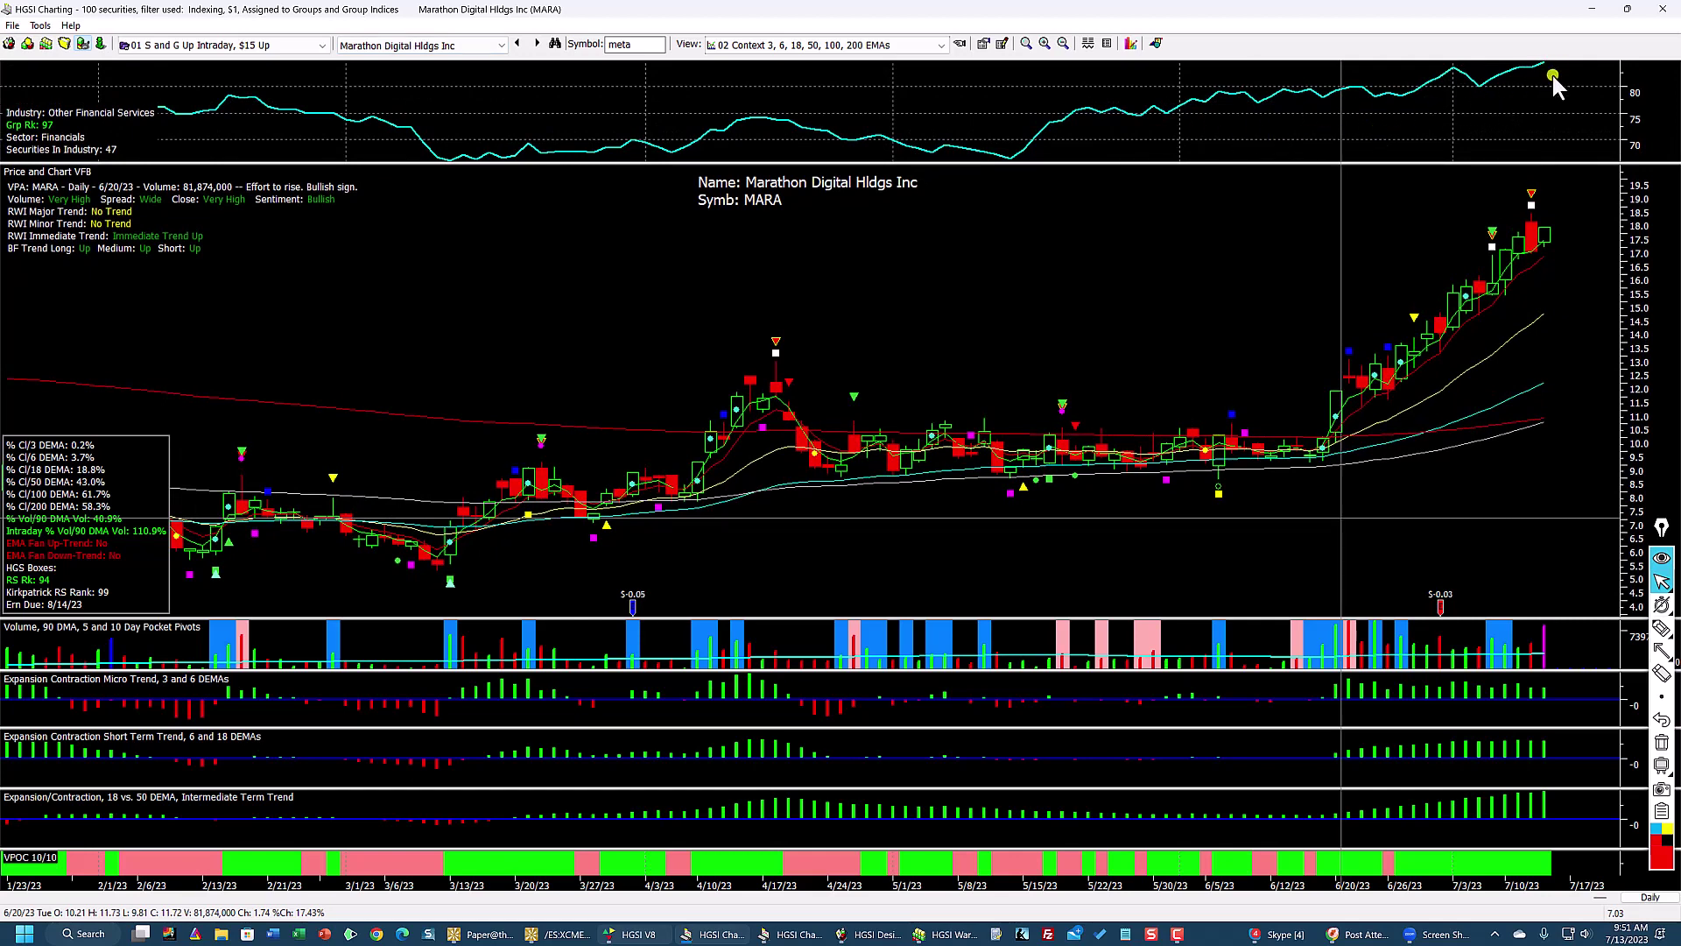
mouse_move(1331, 487)
mouse_down()
mouse_move(1294, 497)
mouse_move(1310, 498)
mouse_up()
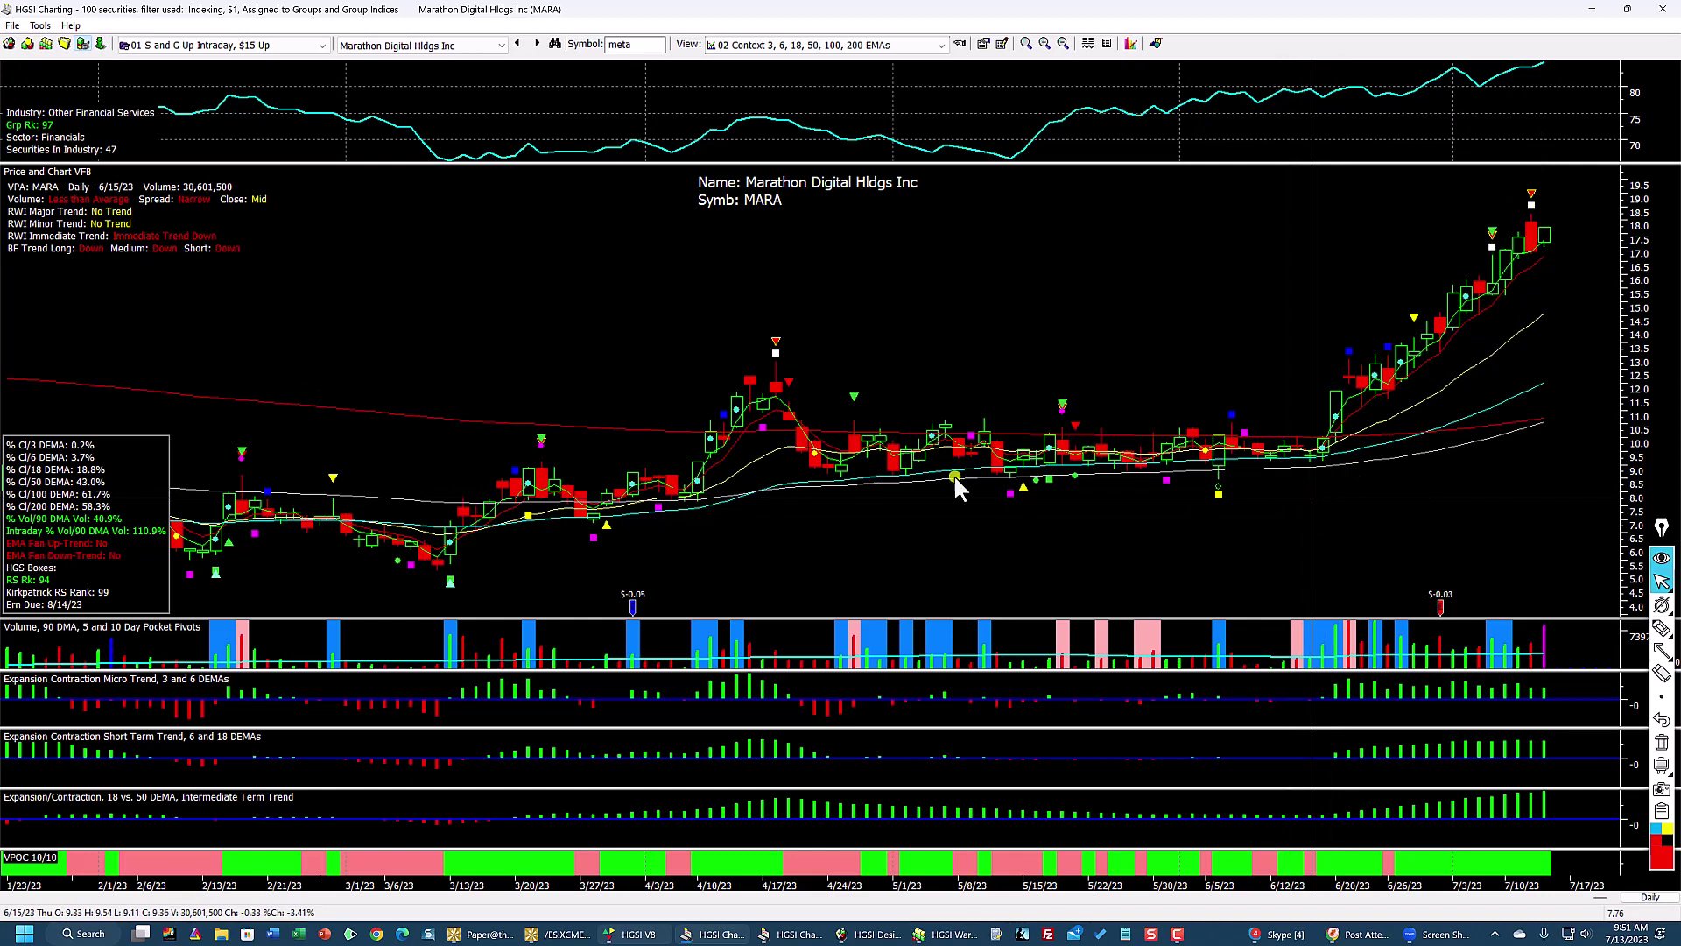
drag(809, 461, 1321, 474)
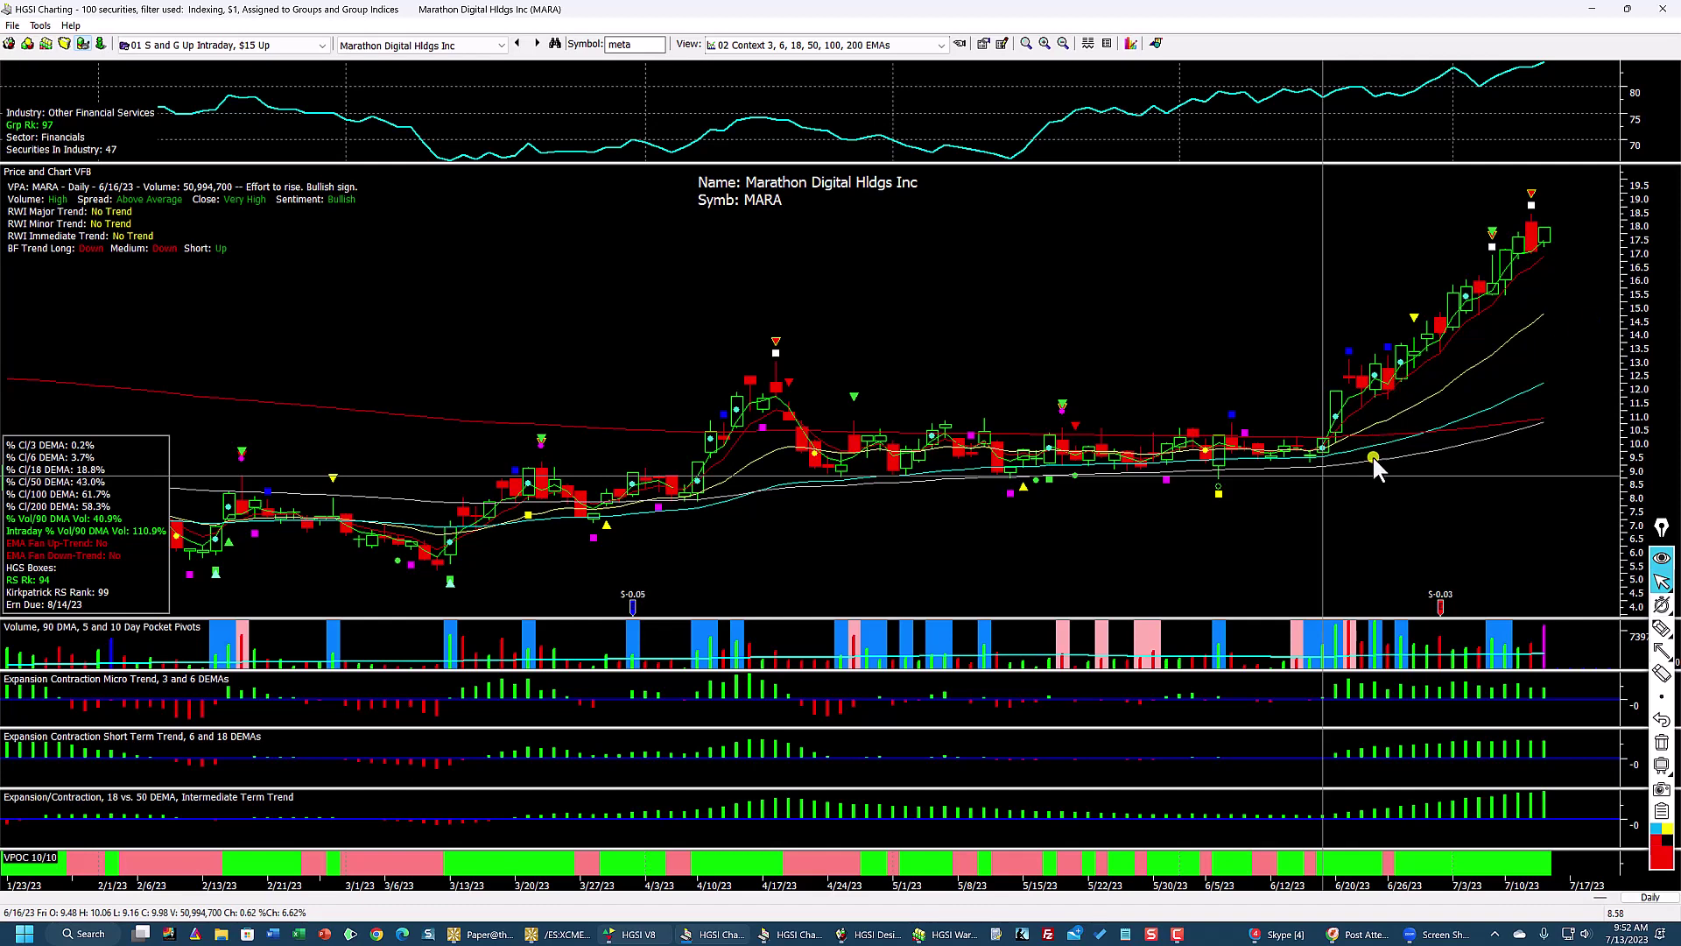
click(1084, 44)
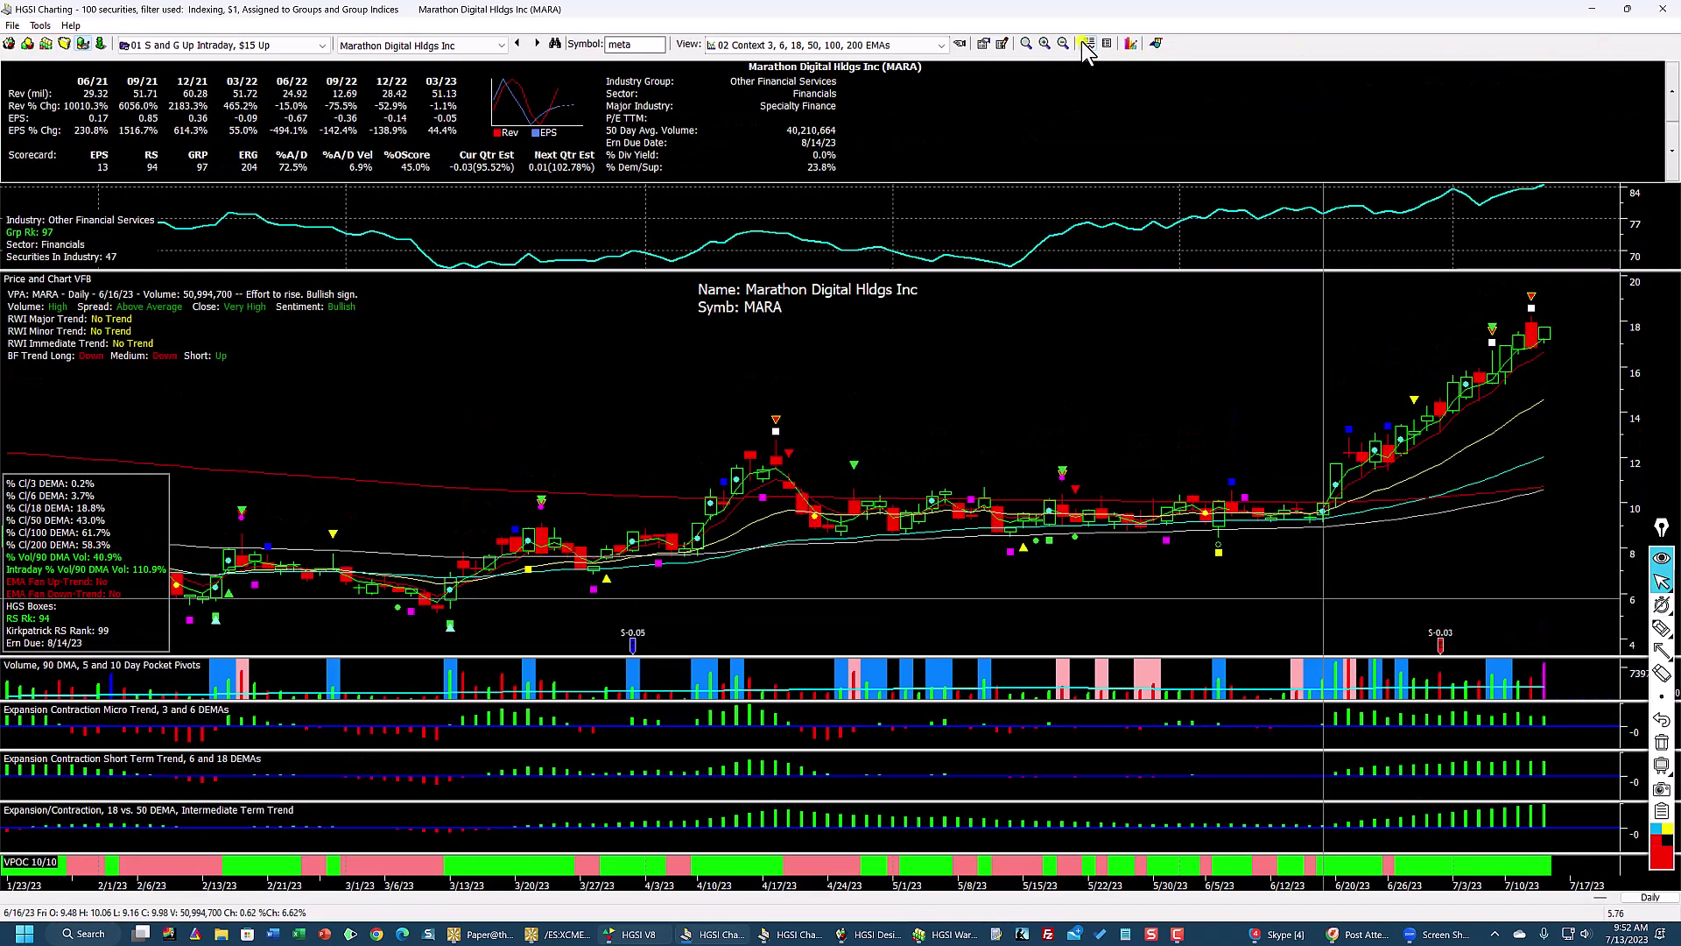
Step: Hide the fundamental data pane above Marathon Digital's daily chart
click(1087, 44)
click(1086, 44)
click(1086, 44)
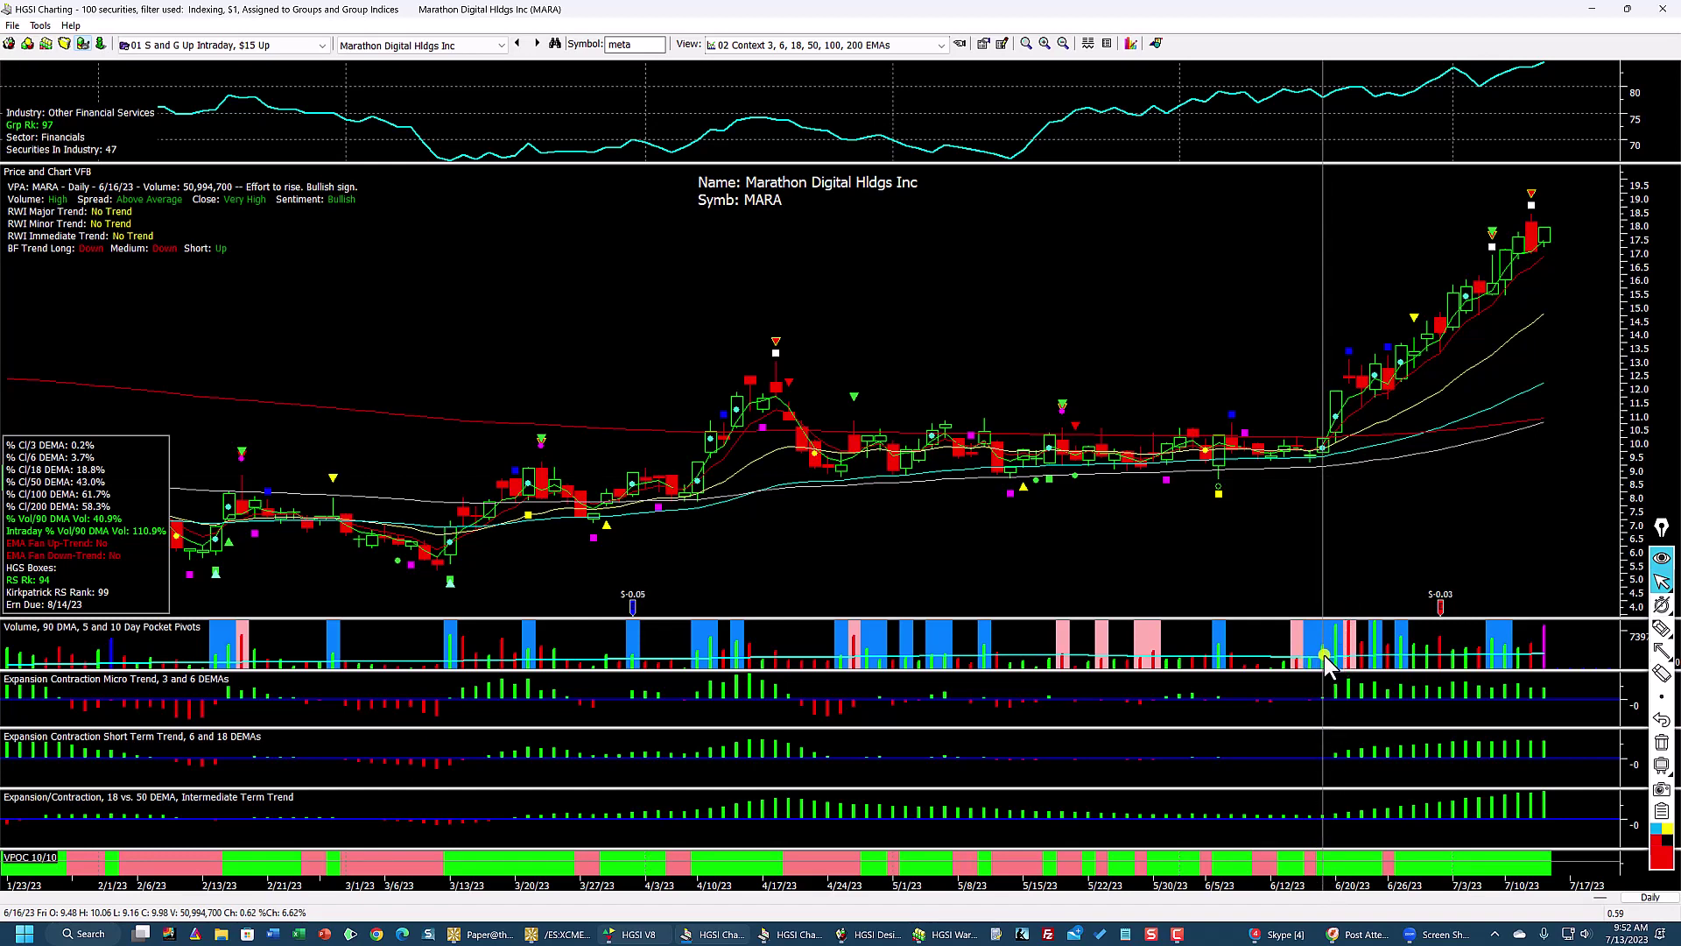
Step: Examine Marathon Digital's 6/21/23, 6/16/23, 6/23/23 and 6/27/23 bars in the volume and price panes
click(1356, 664)
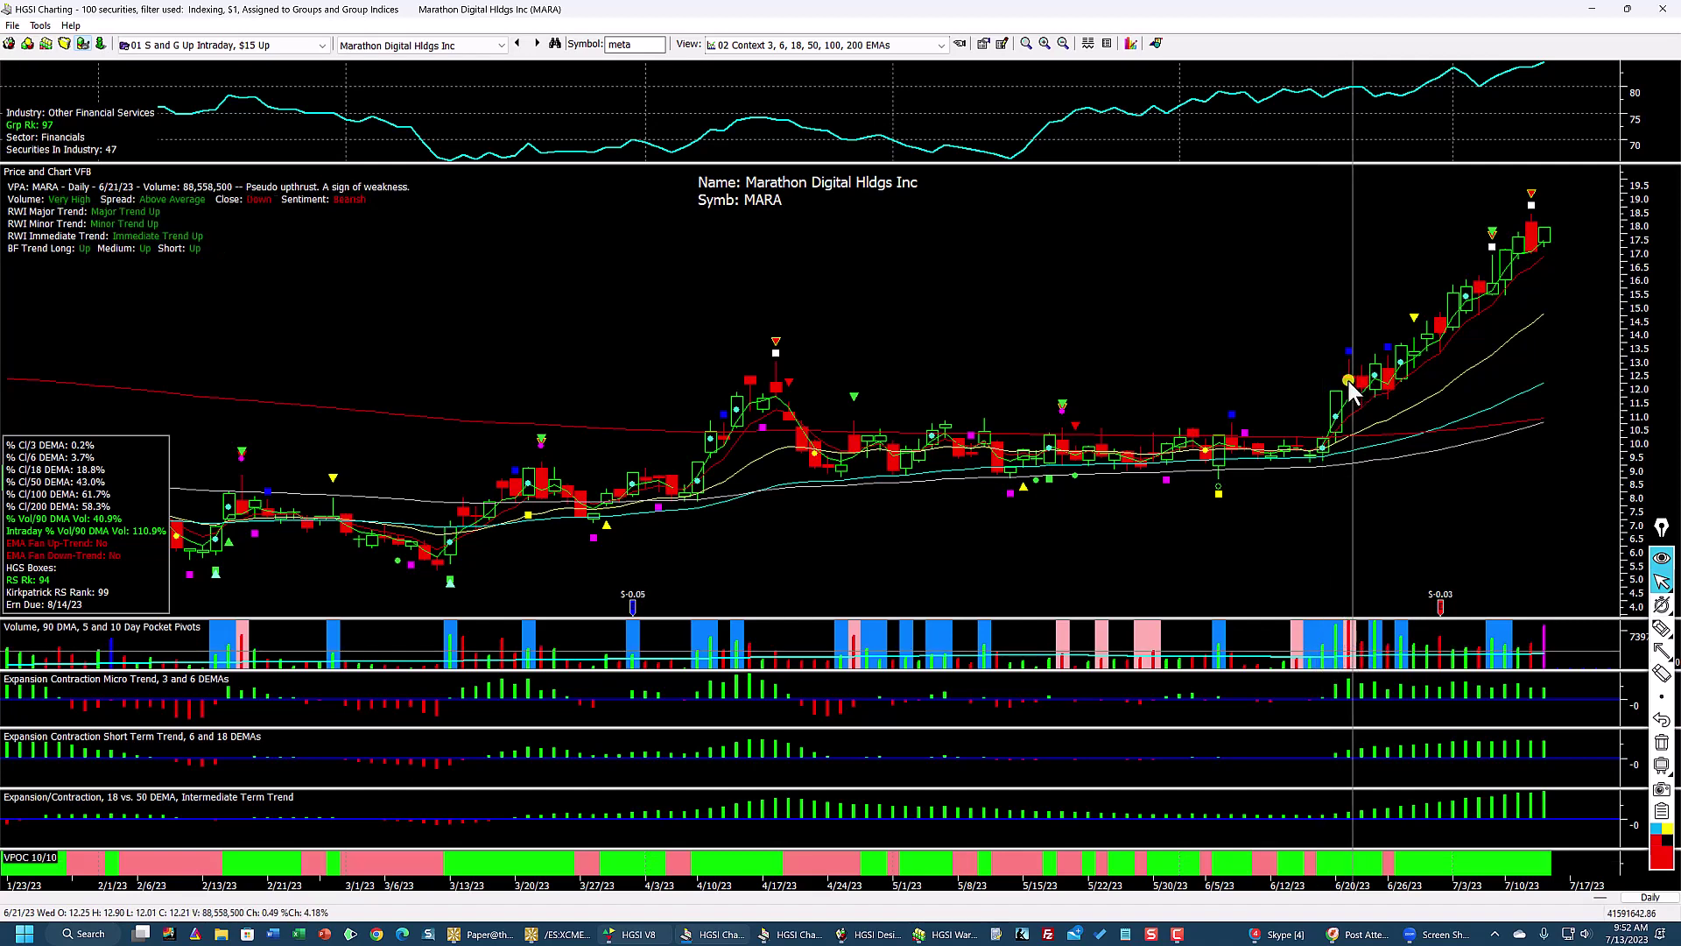
click(1321, 383)
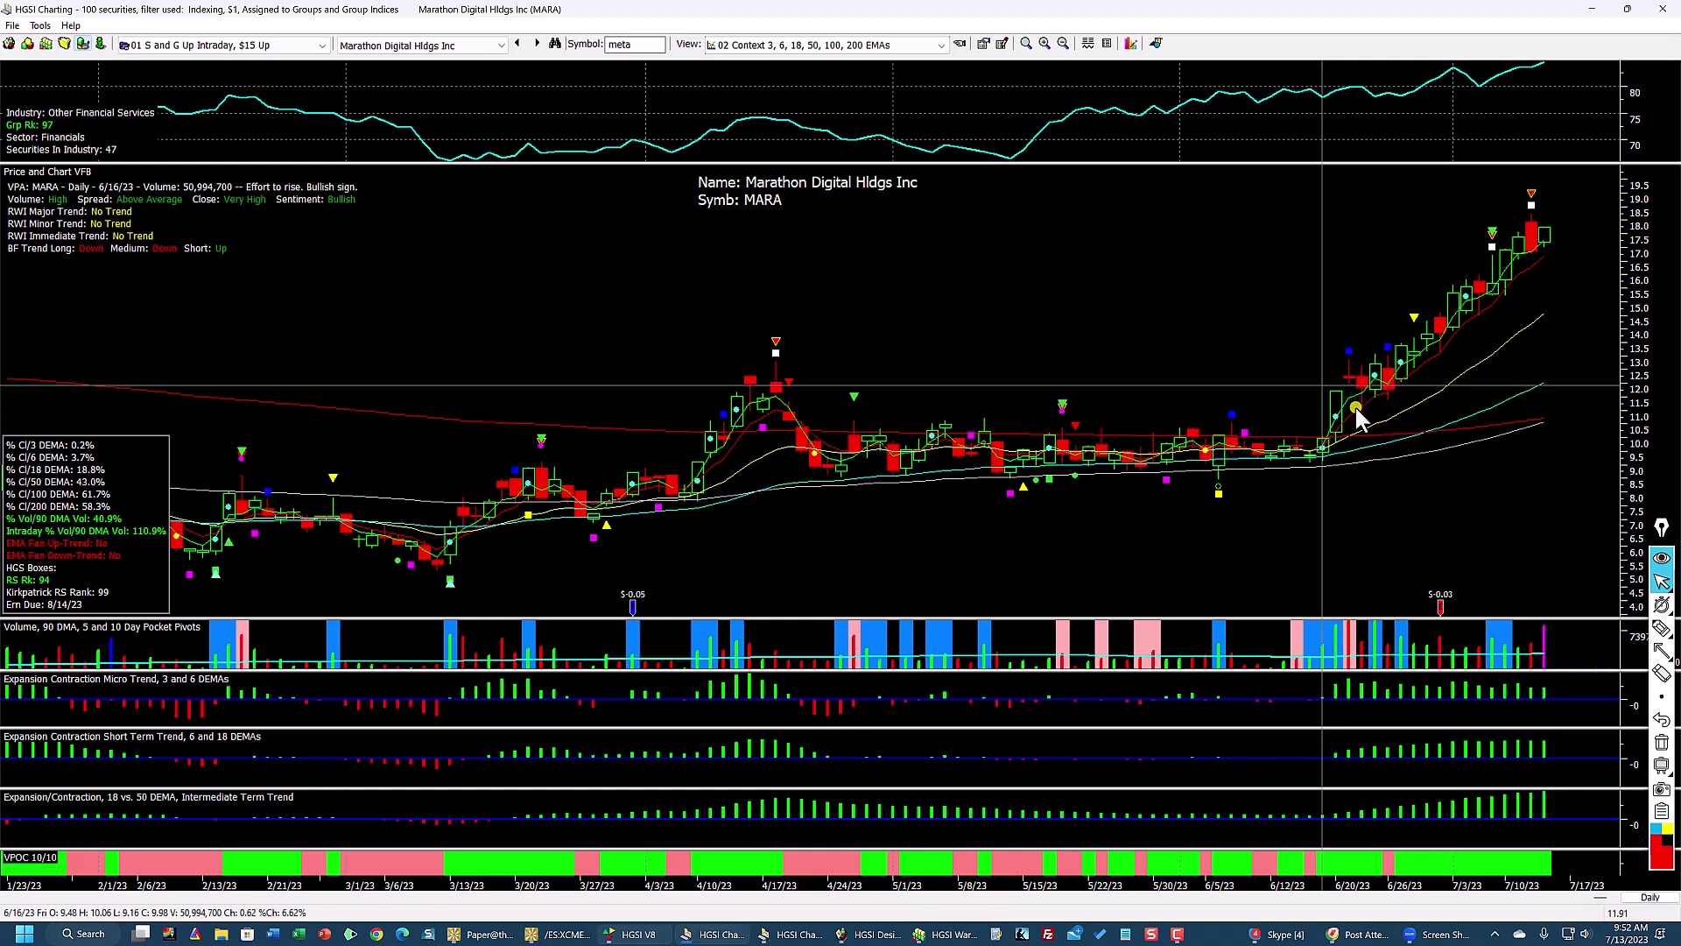
click(1350, 628)
click(1377, 644)
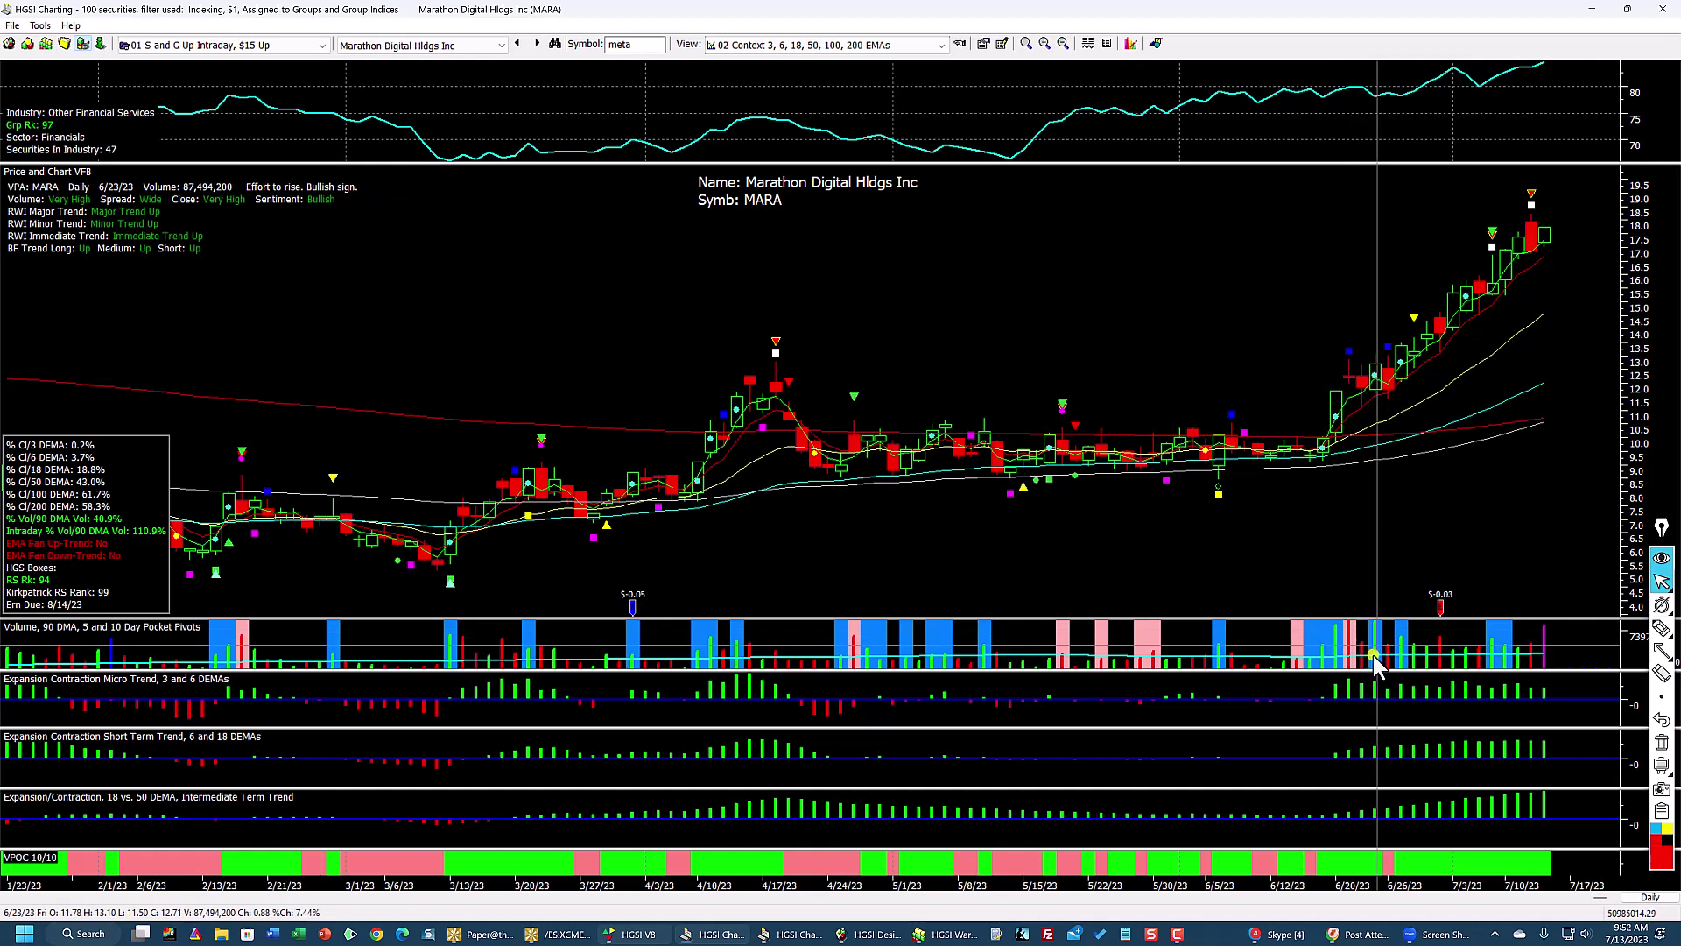
click(1401, 654)
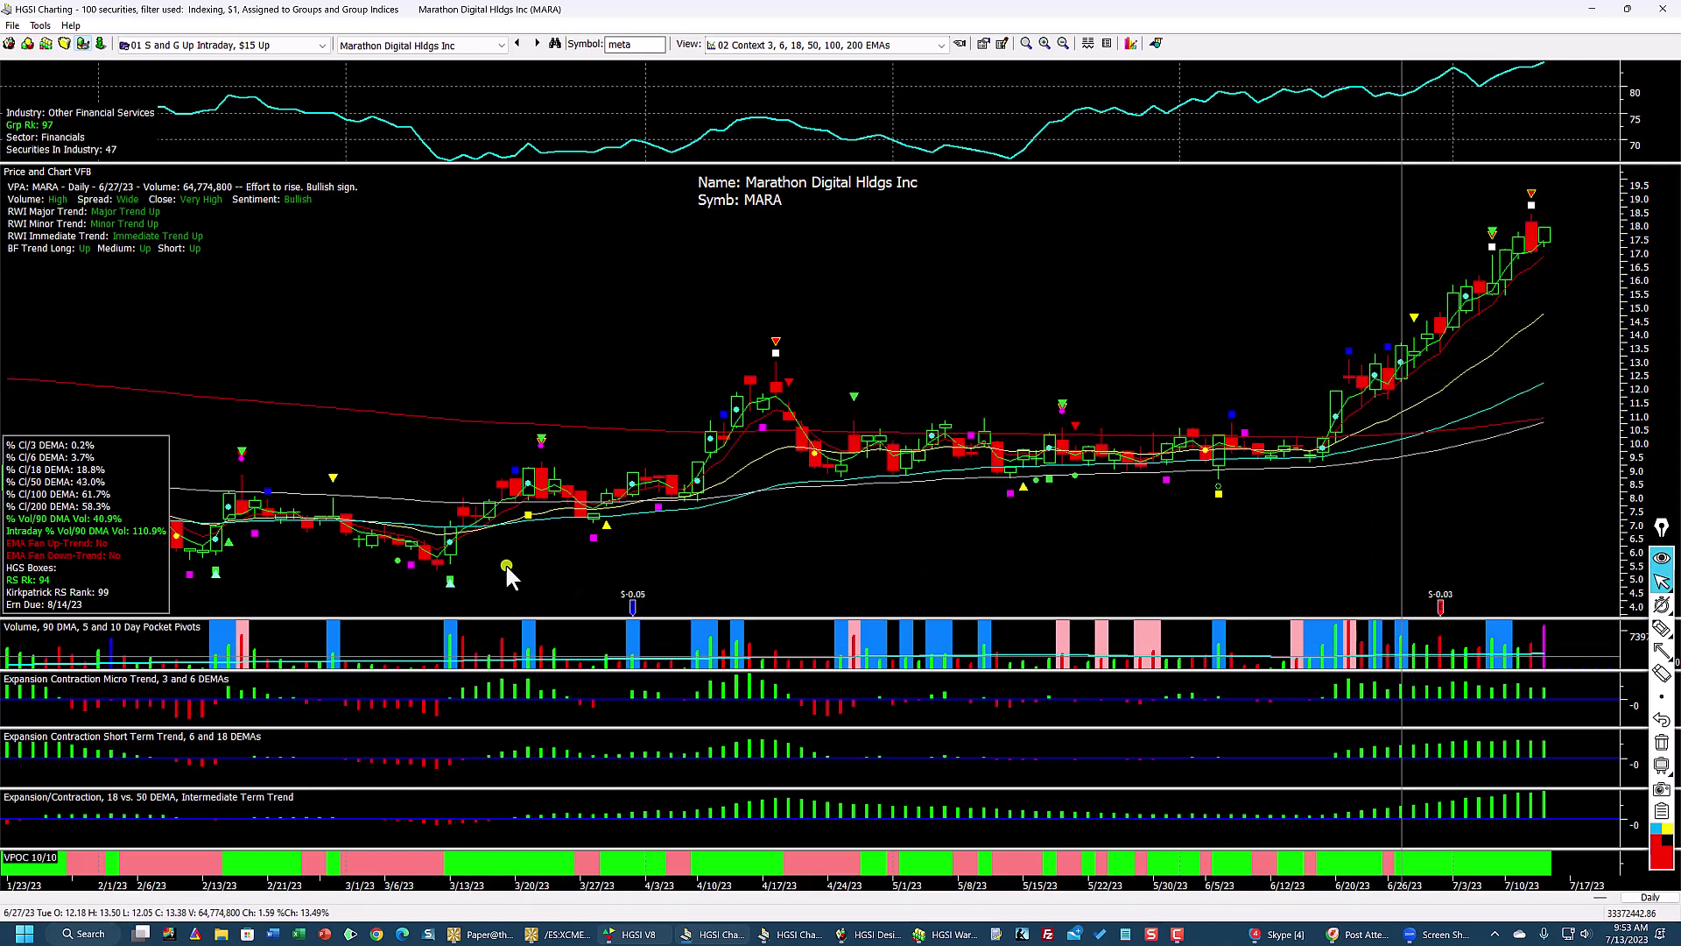
Step: Check the Kirkpatrick RS rank in the indicator box and move the crosshair from the 1/26/23 bar to 2/1/23
click(89, 592)
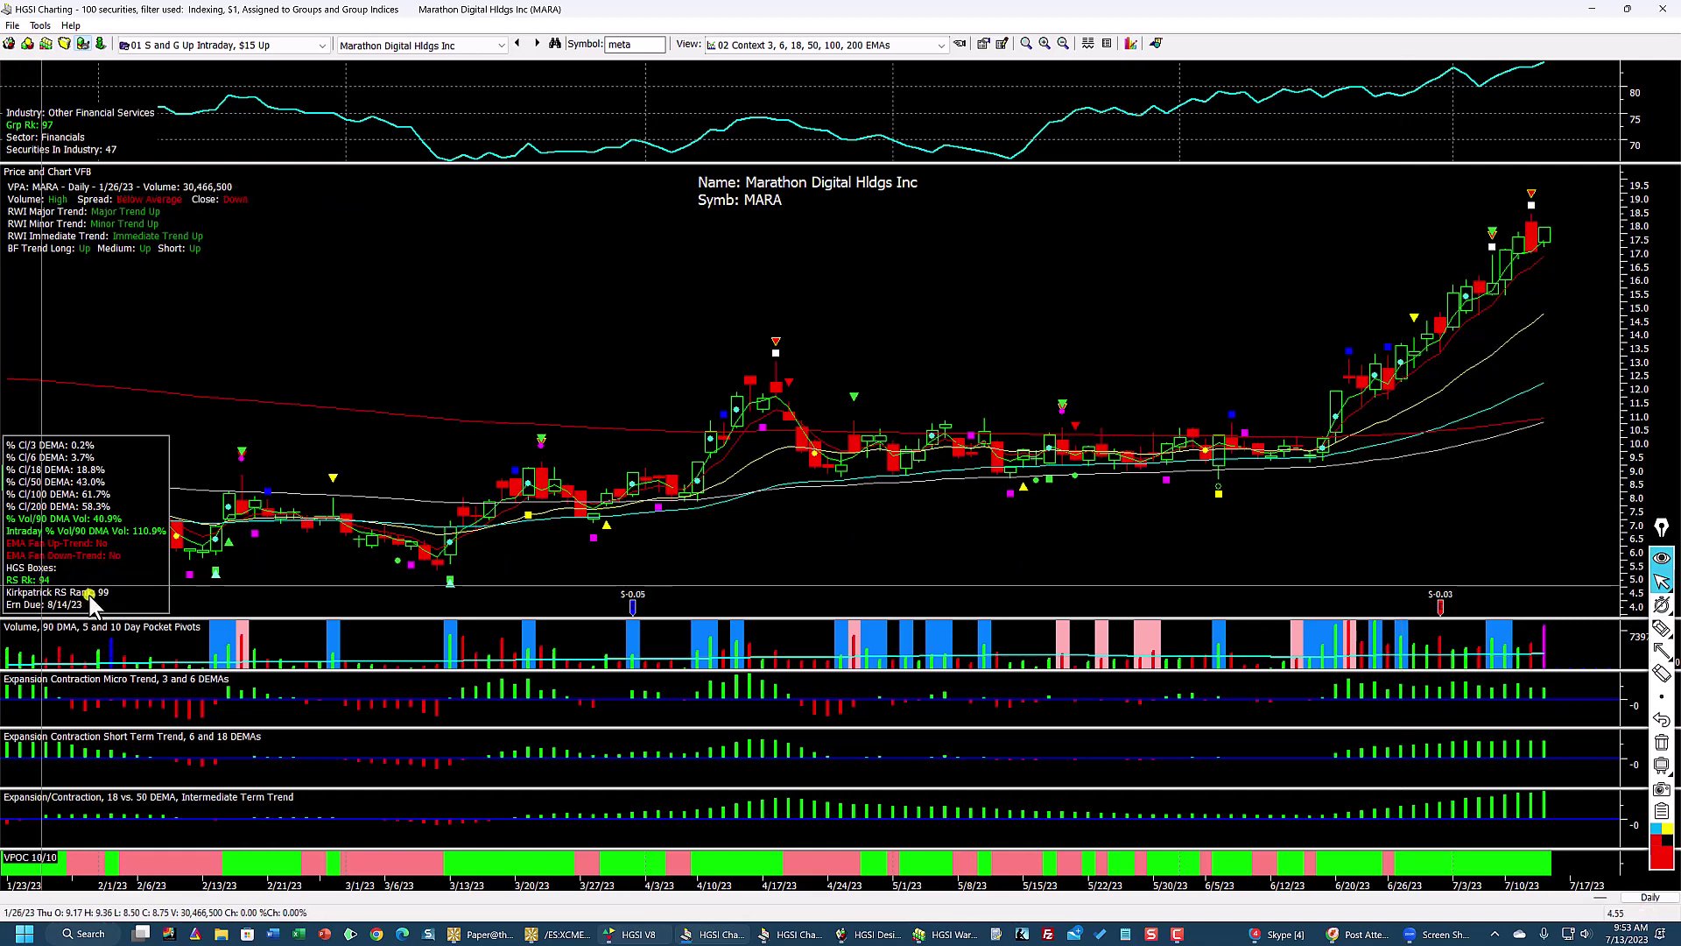
key(Right)
key(Right)
key(Right)
key(Right)
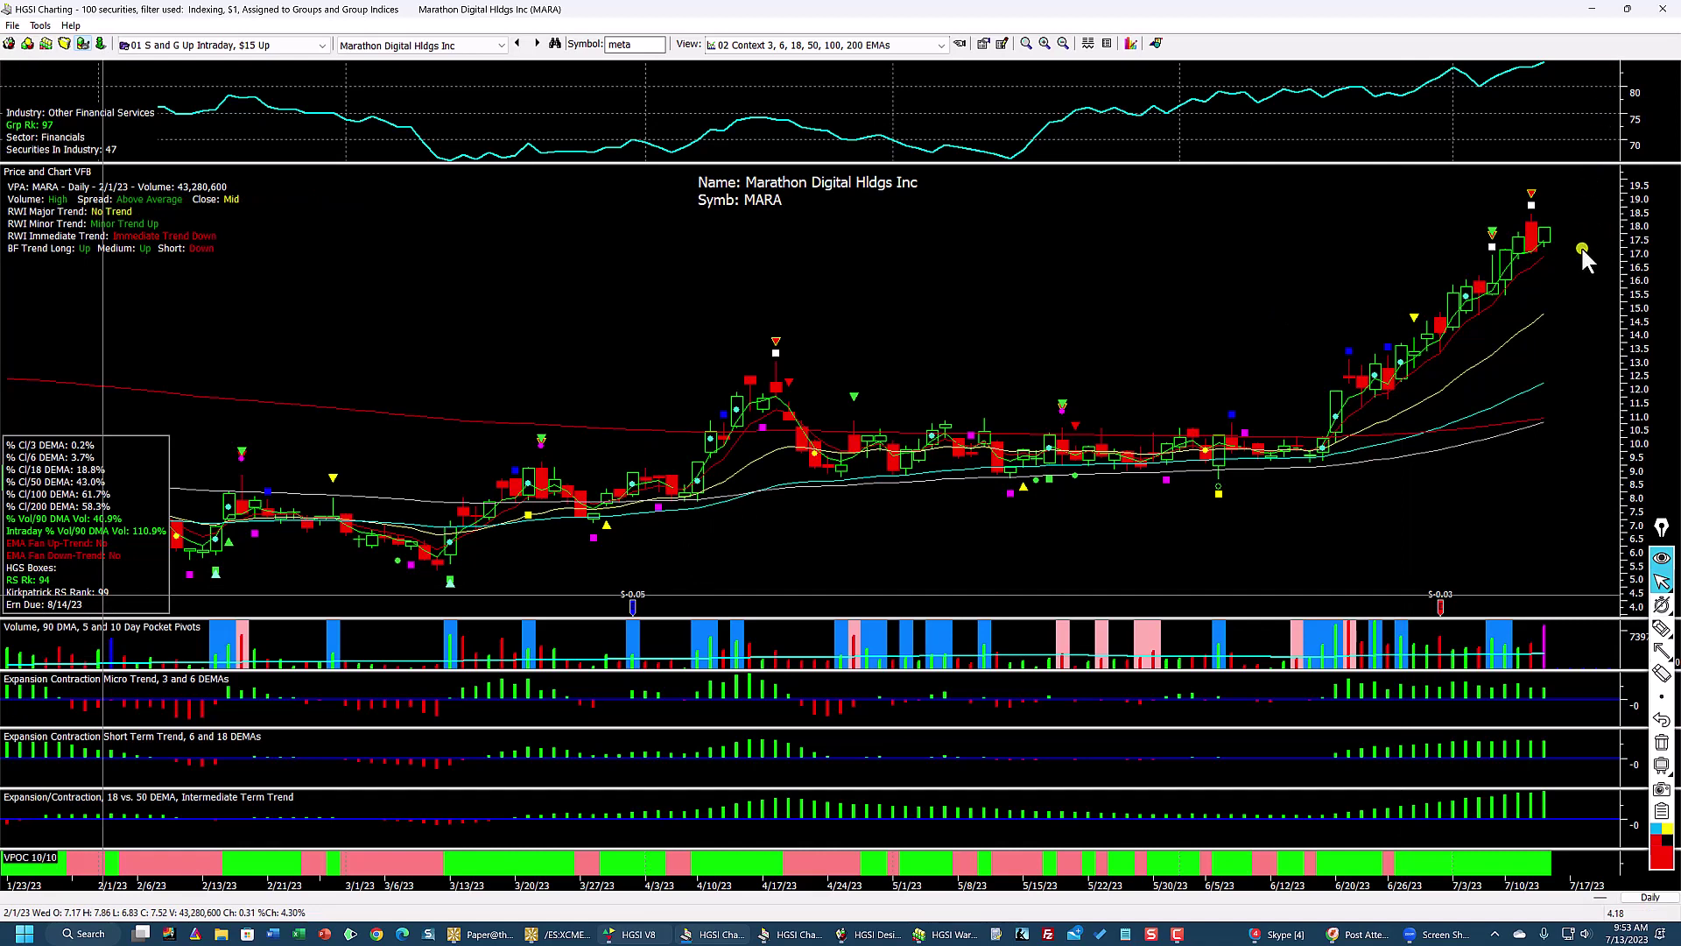
Step: Examine Marathon Digital's 6/27/23, 6/20/23, 7/5/23 and 6/14/23 daily bars, restoring the chart window to its smaller size
mouse_move(1625, 11)
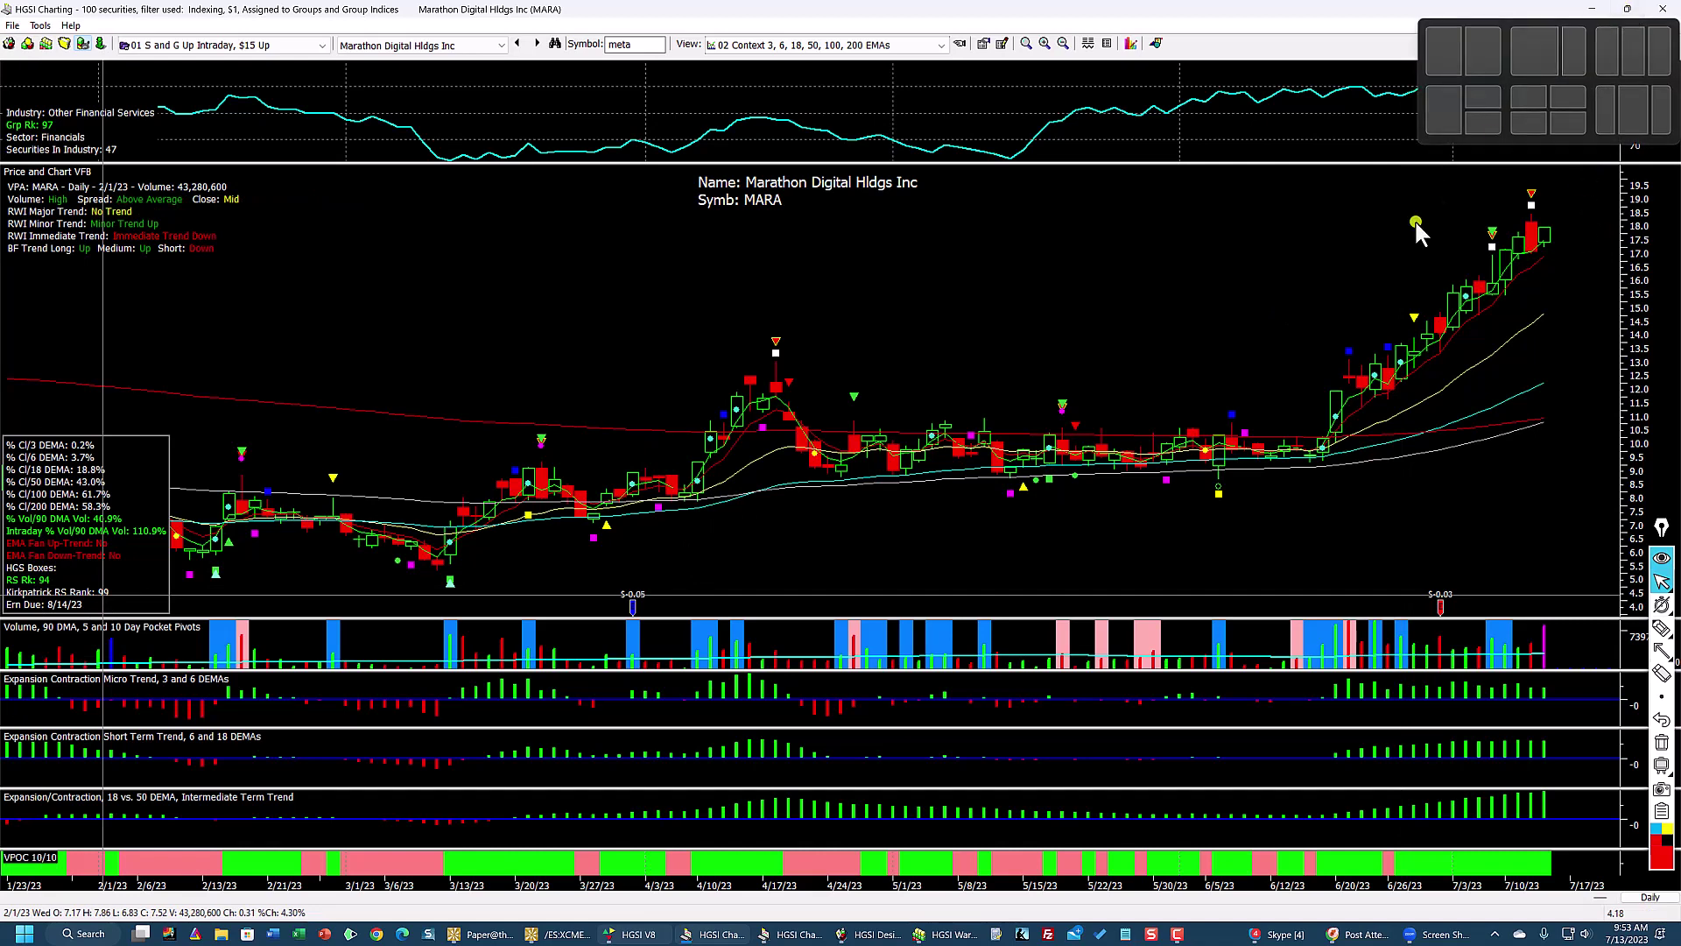
click(1401, 367)
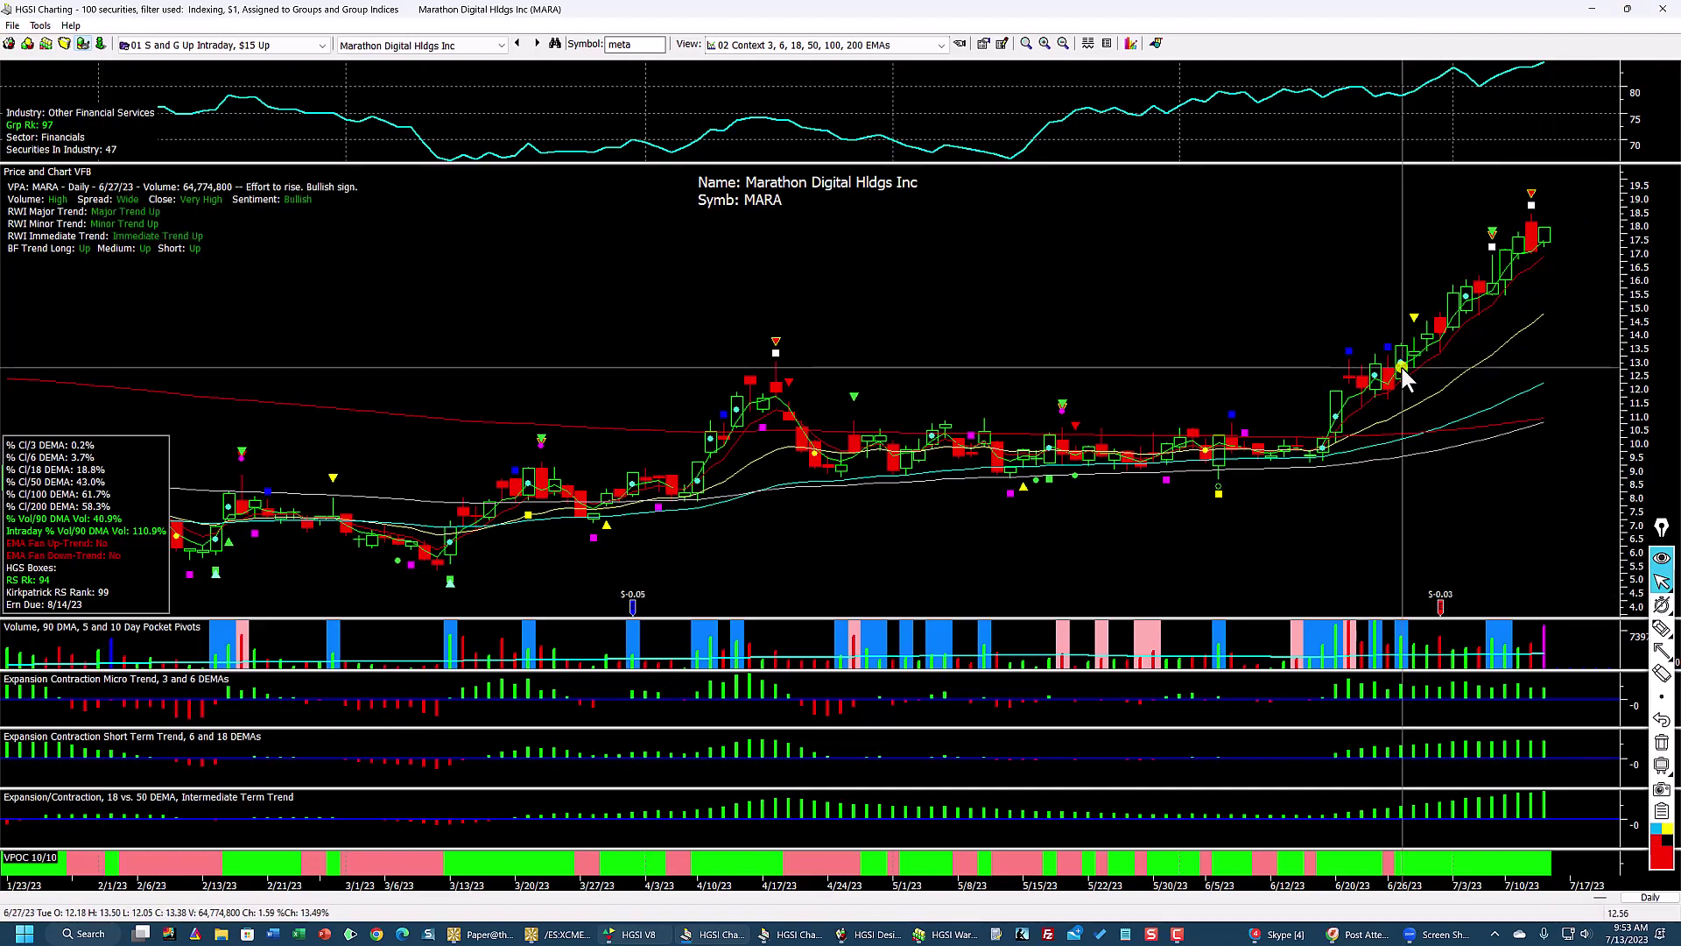
click(1374, 380)
click(1333, 416)
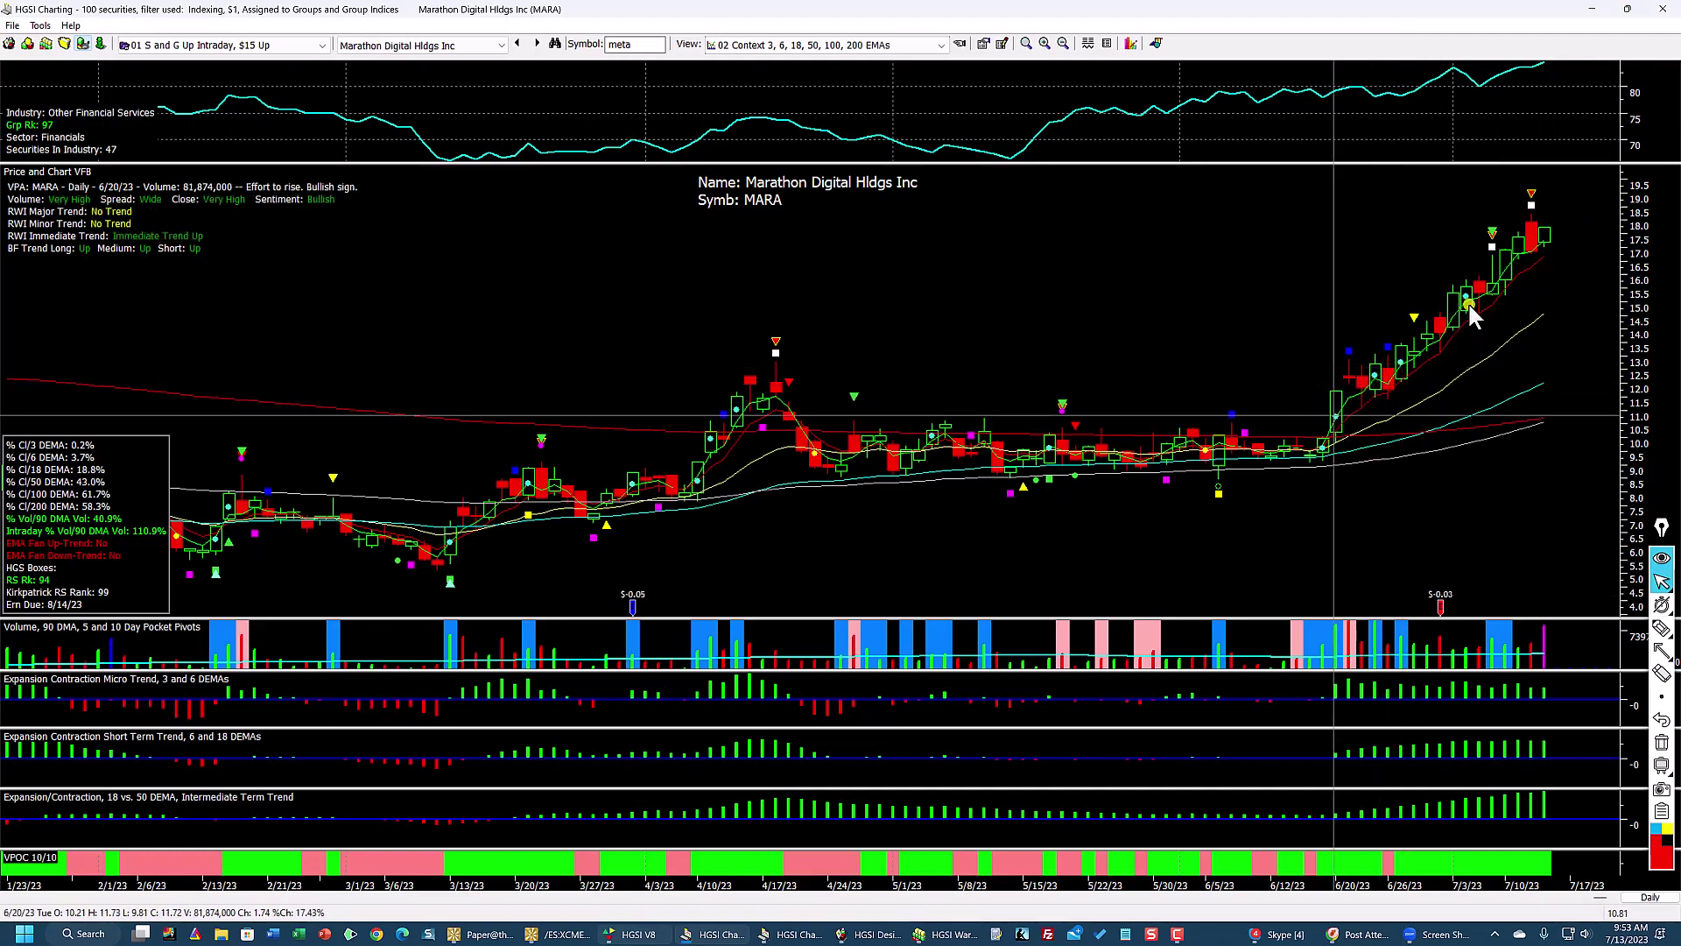
click(1469, 301)
click(1626, 9)
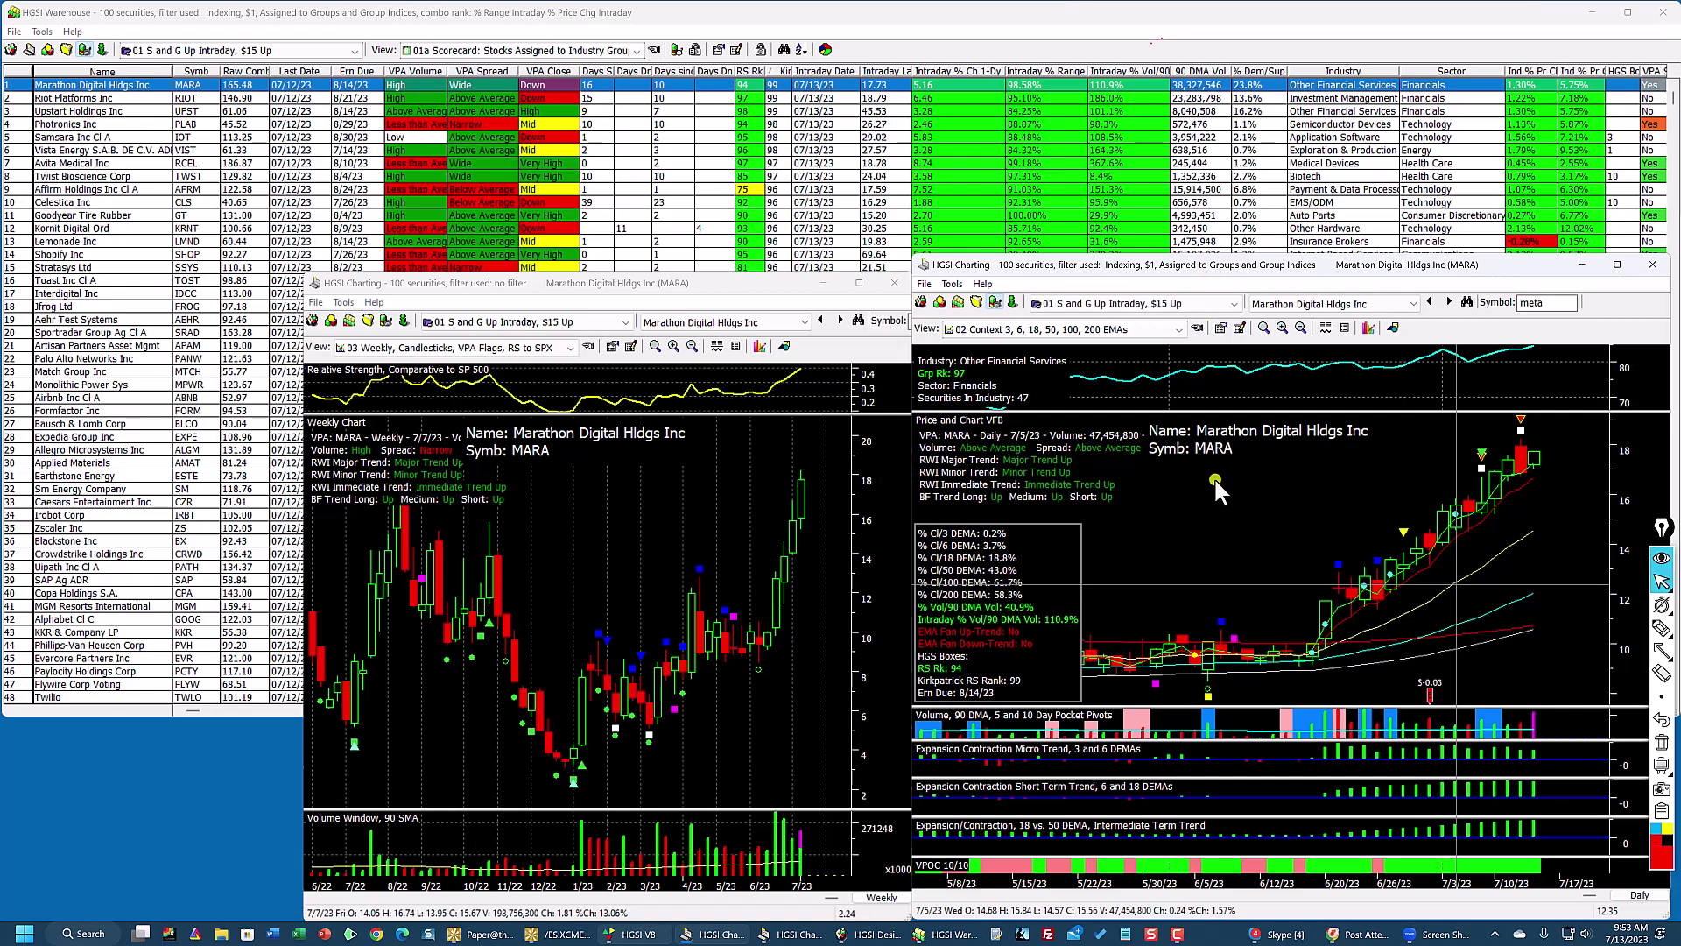
click(1324, 608)
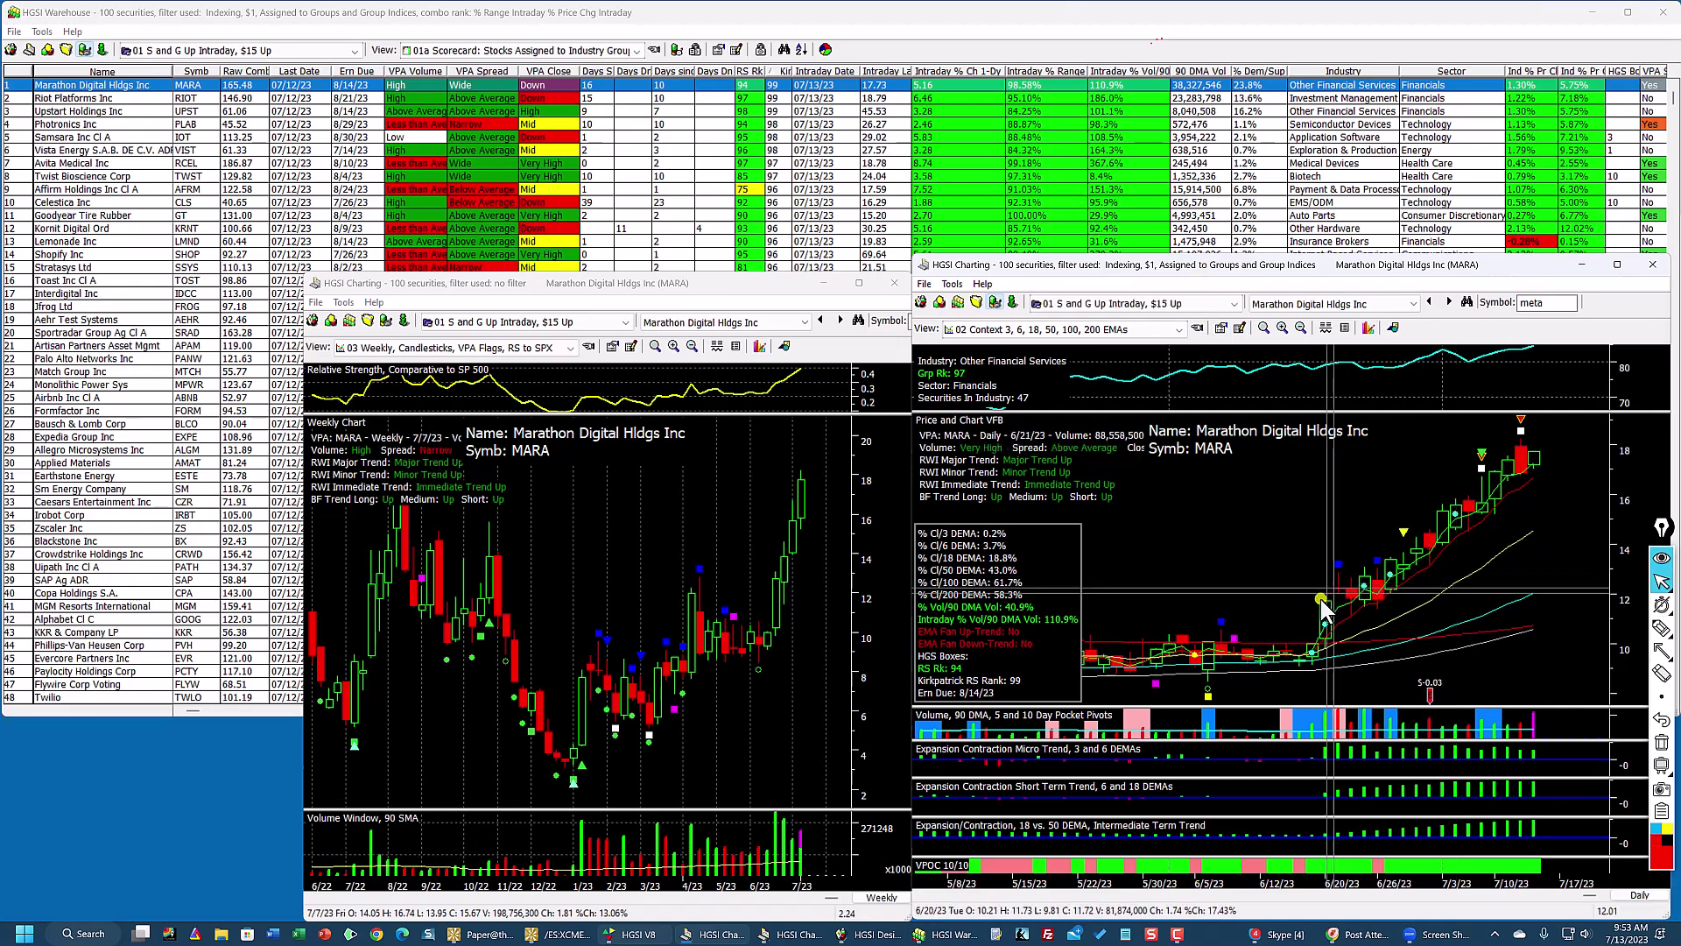
click(1290, 637)
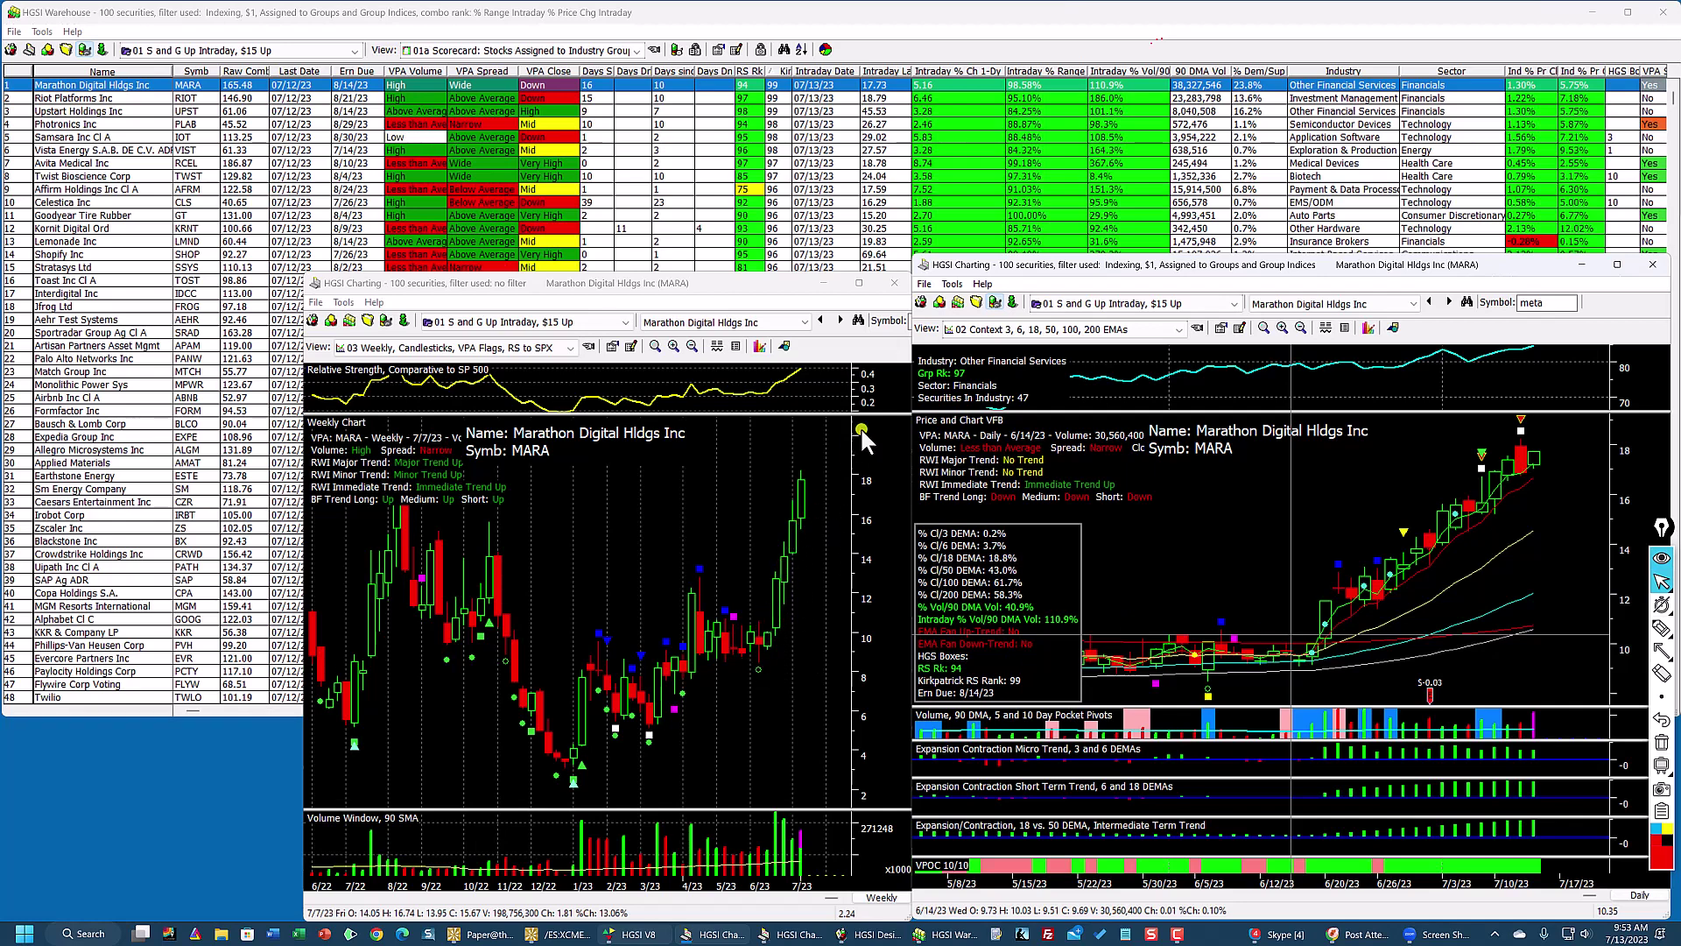
Step: Sort the maximized warehouse scorecard by raw combo score from the highest and select Avita Medical Inc
click(782, 88)
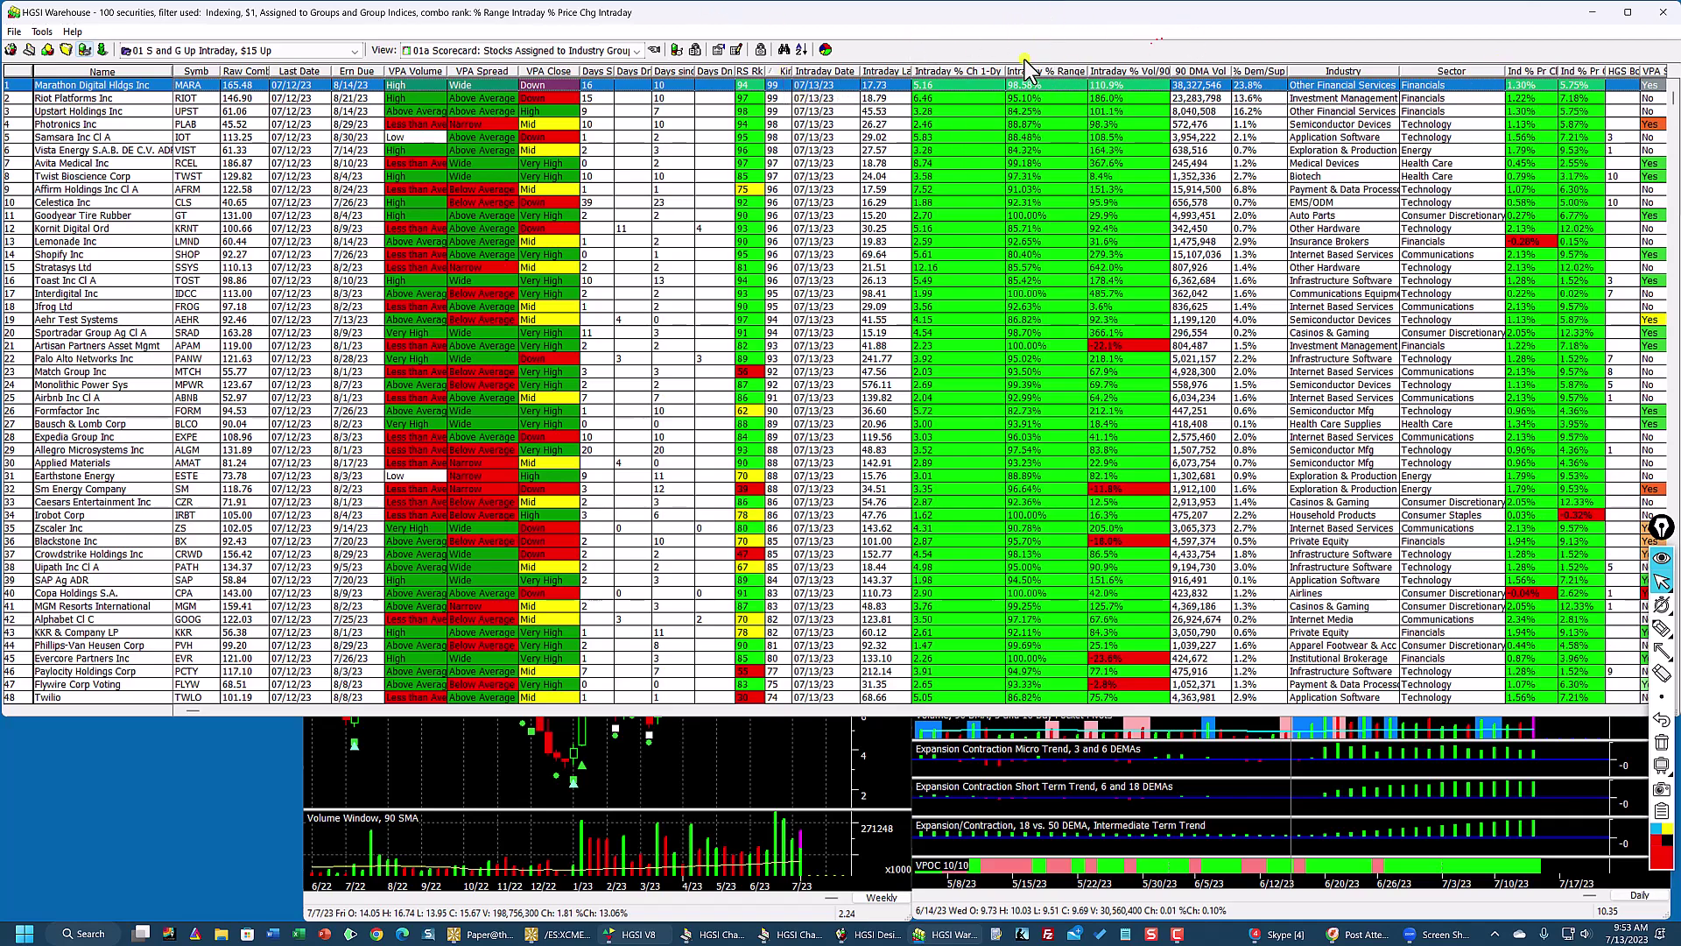
click(1626, 13)
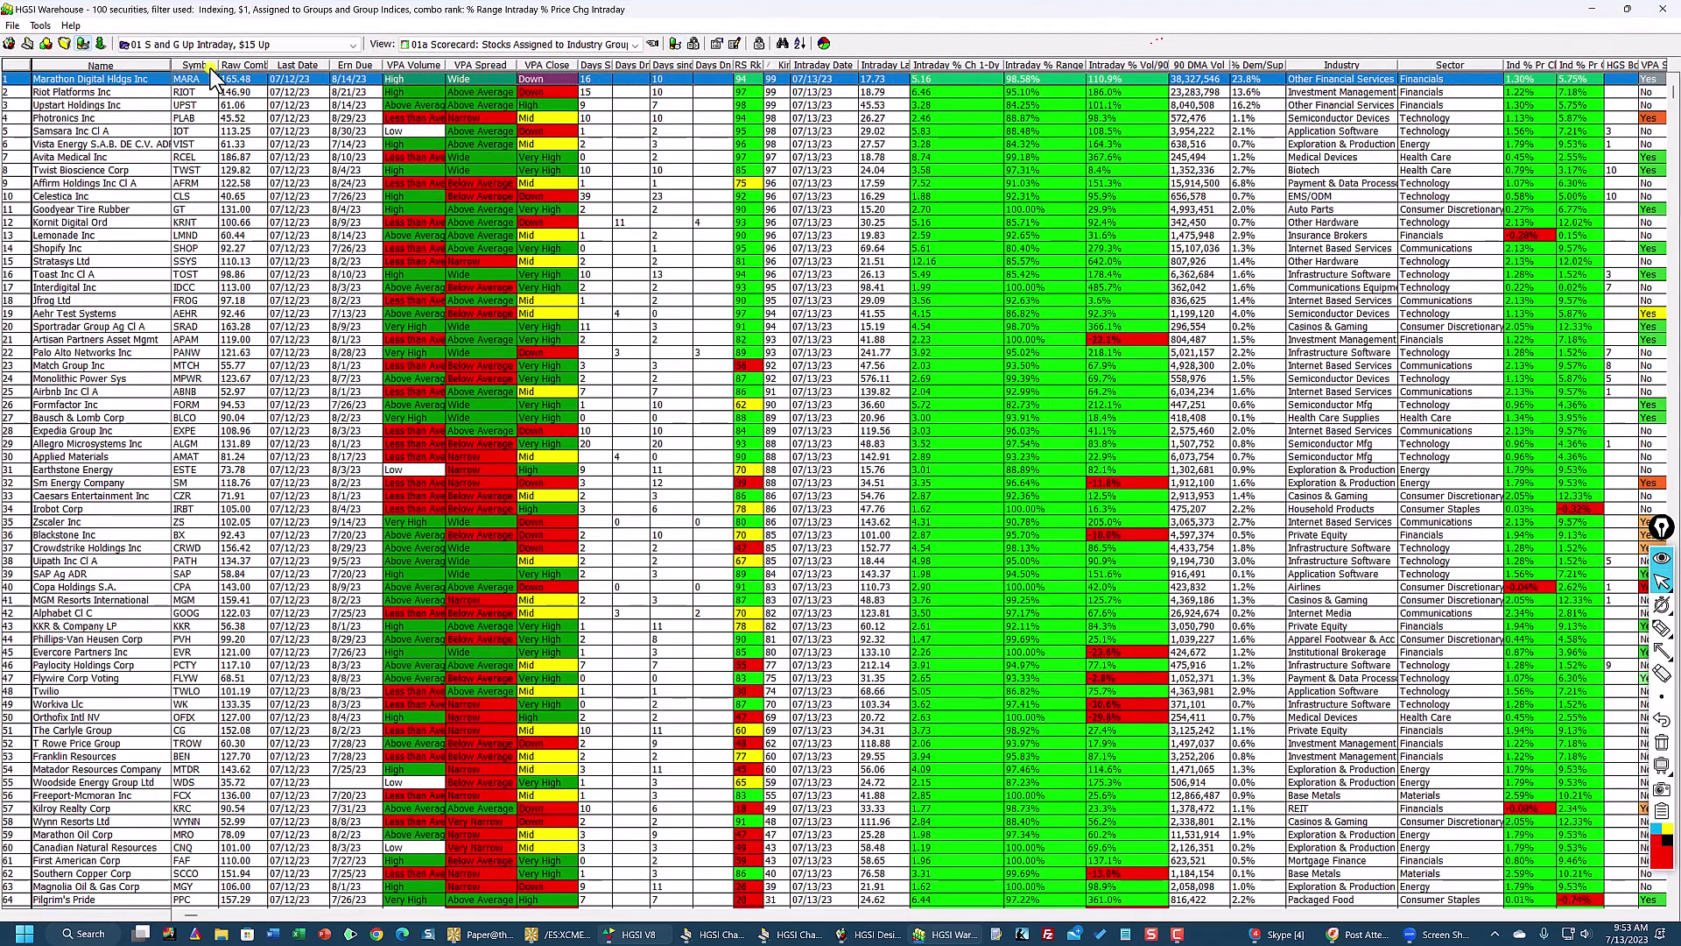
click(244, 63)
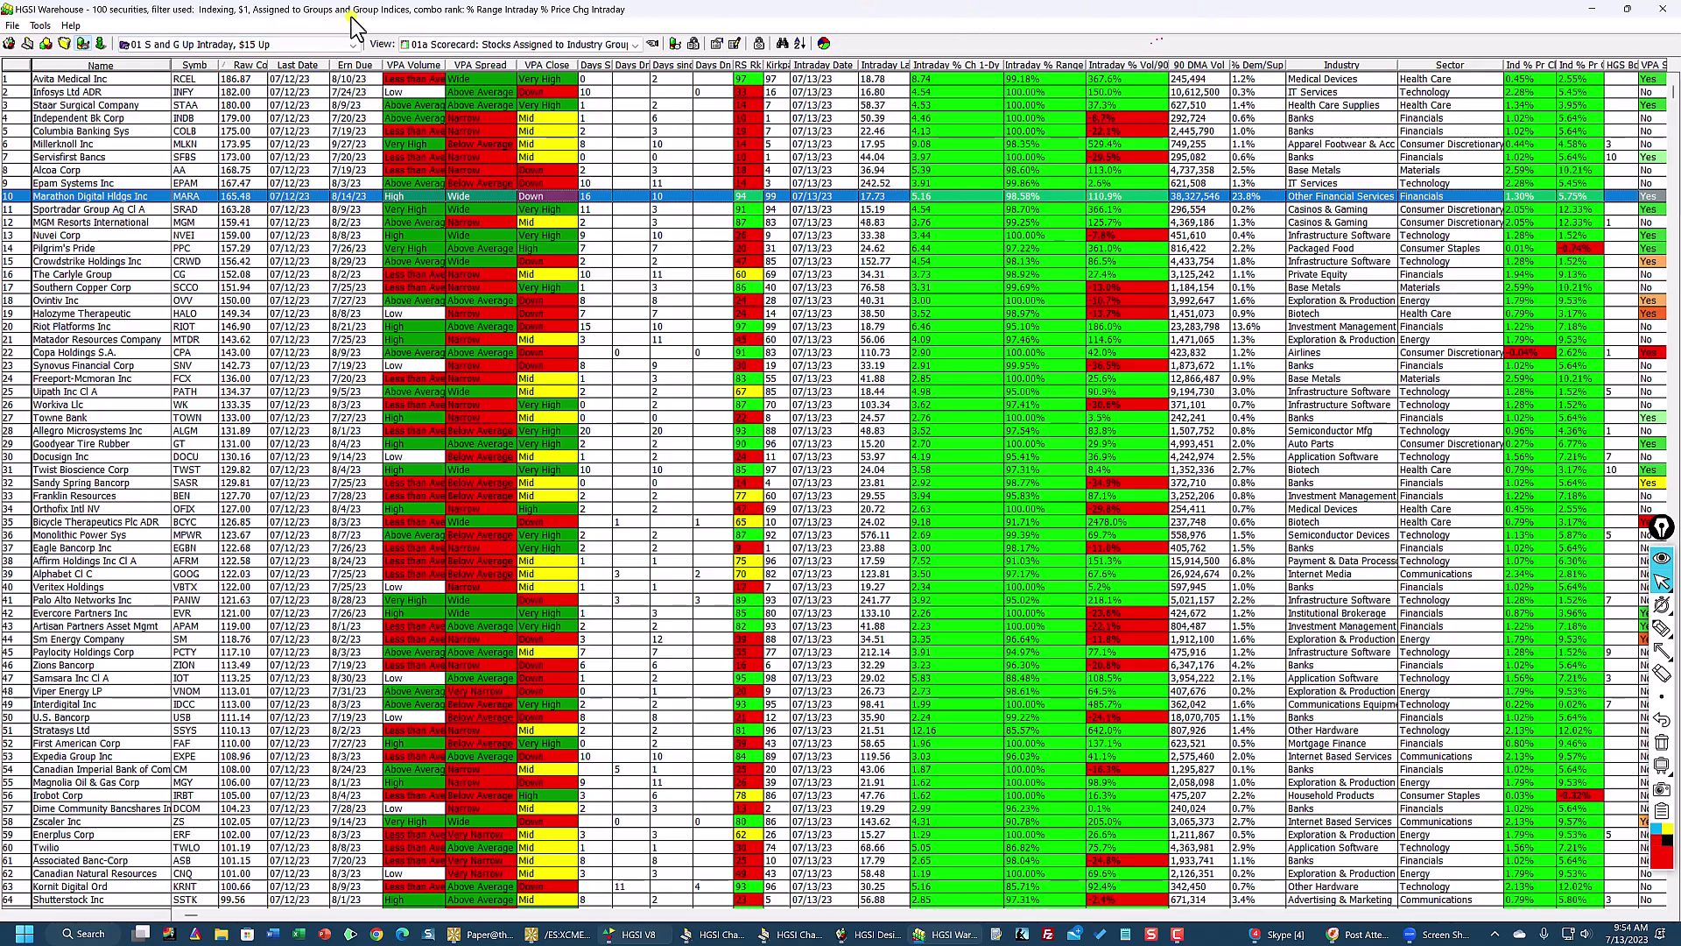
double_click(547, 18)
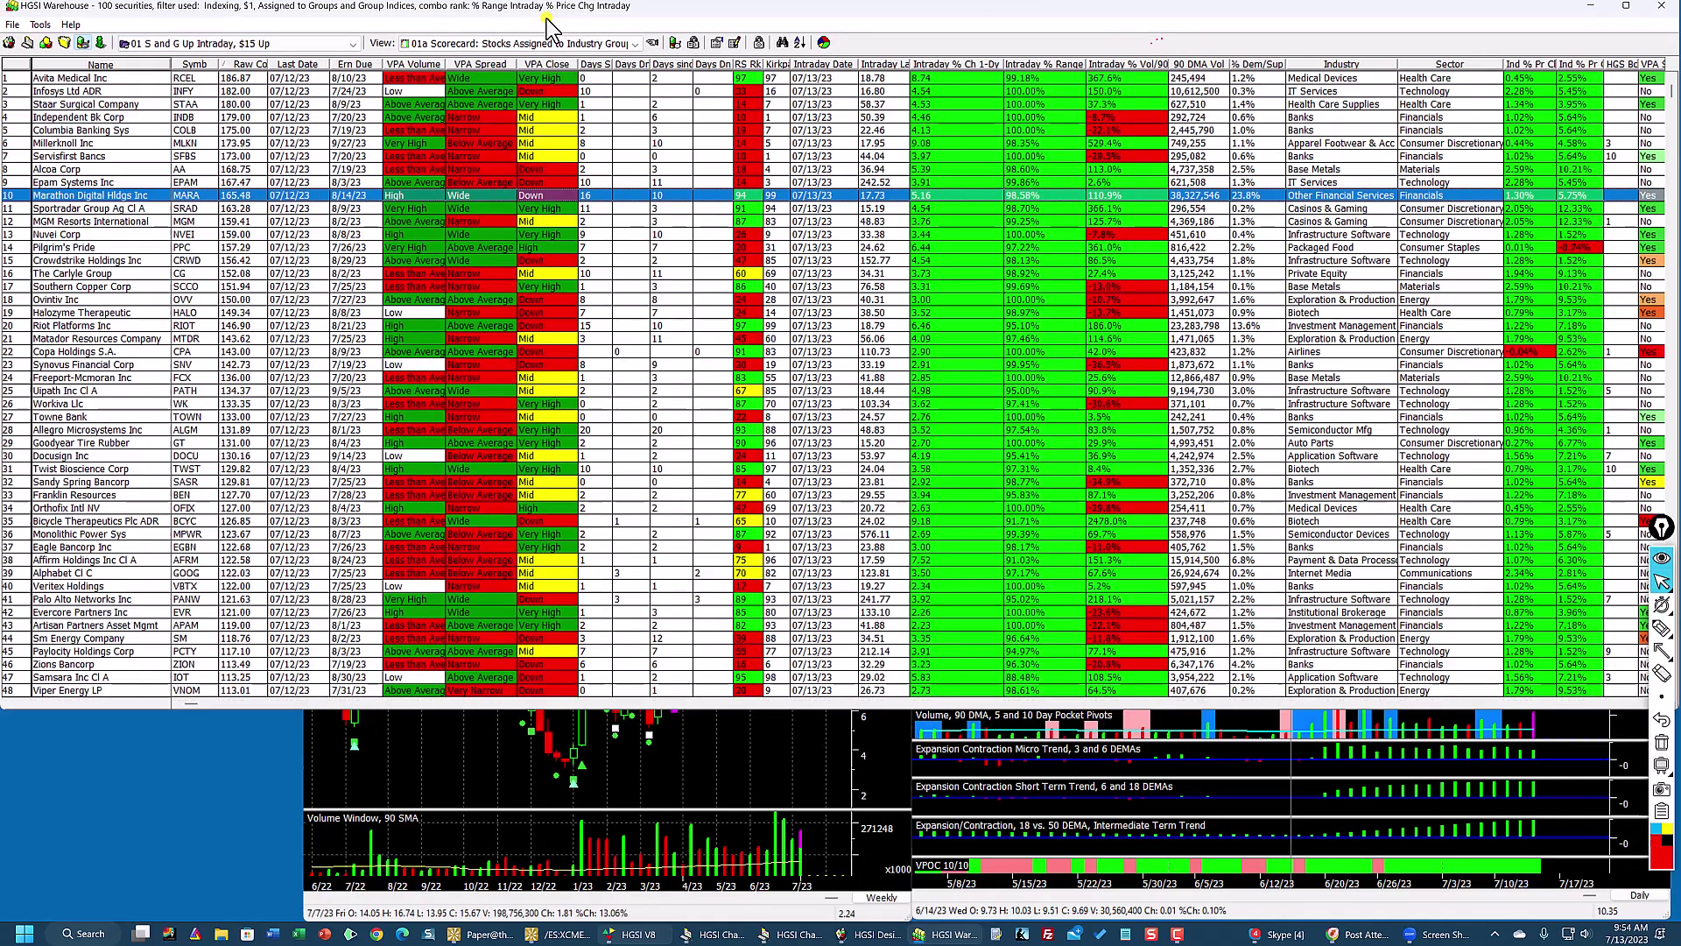
click(1625, 13)
click(950, 80)
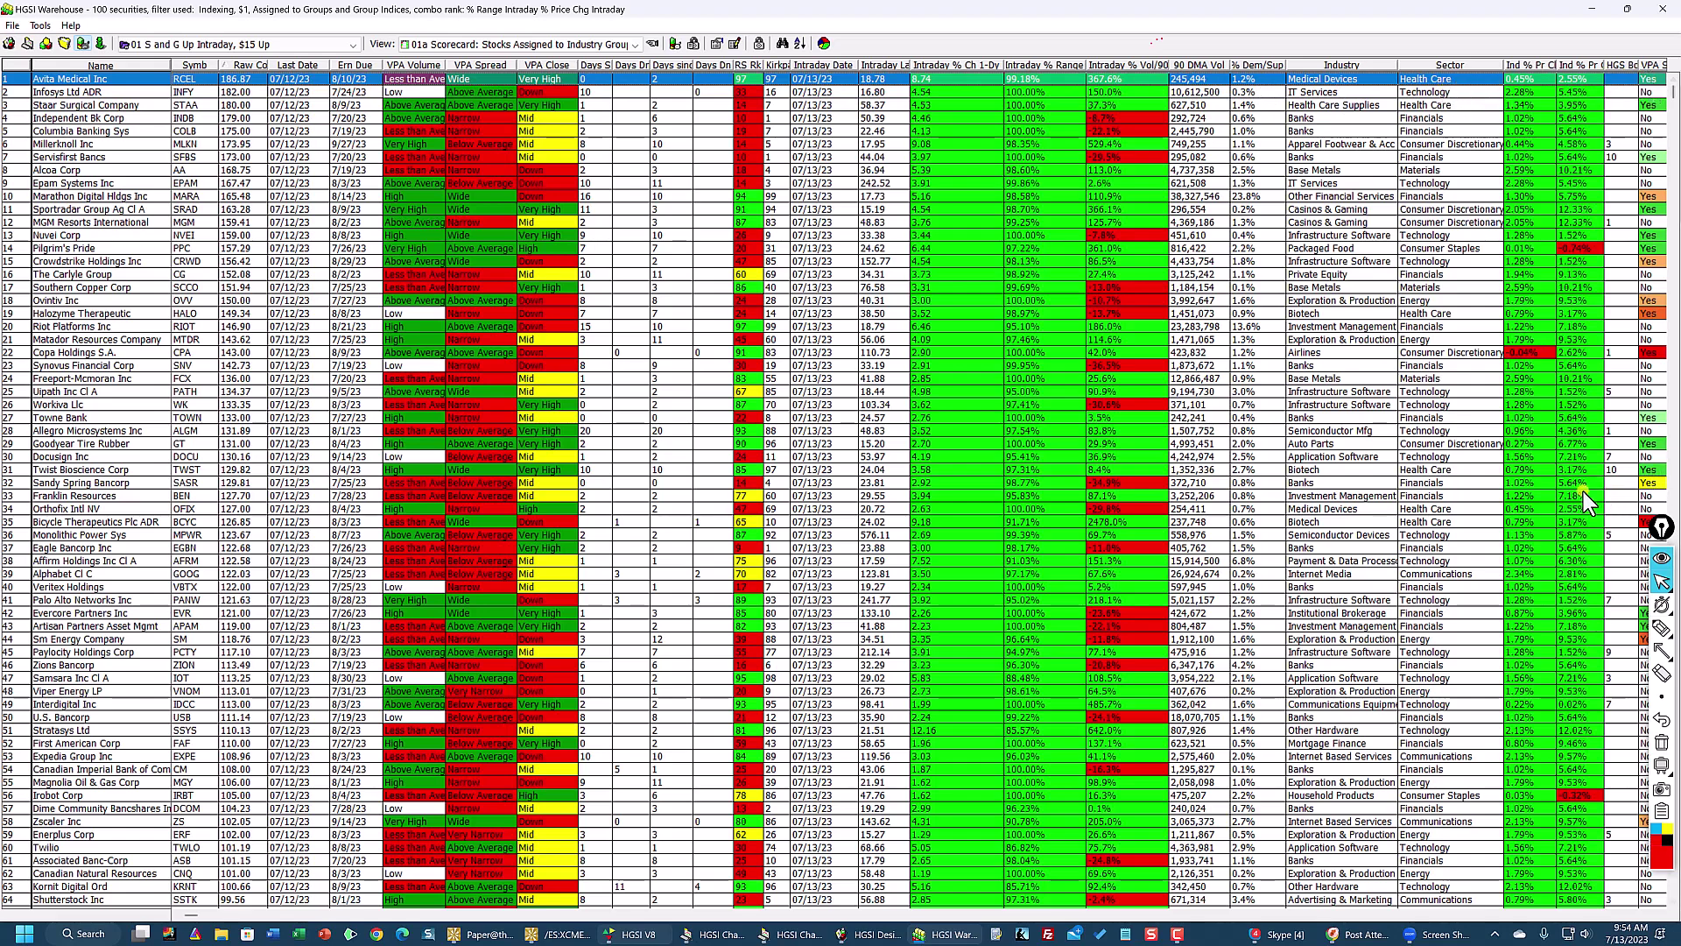
Step: Examine the scorecard's VPA signal and signal comment columns, and return to the first columns
click(1661, 915)
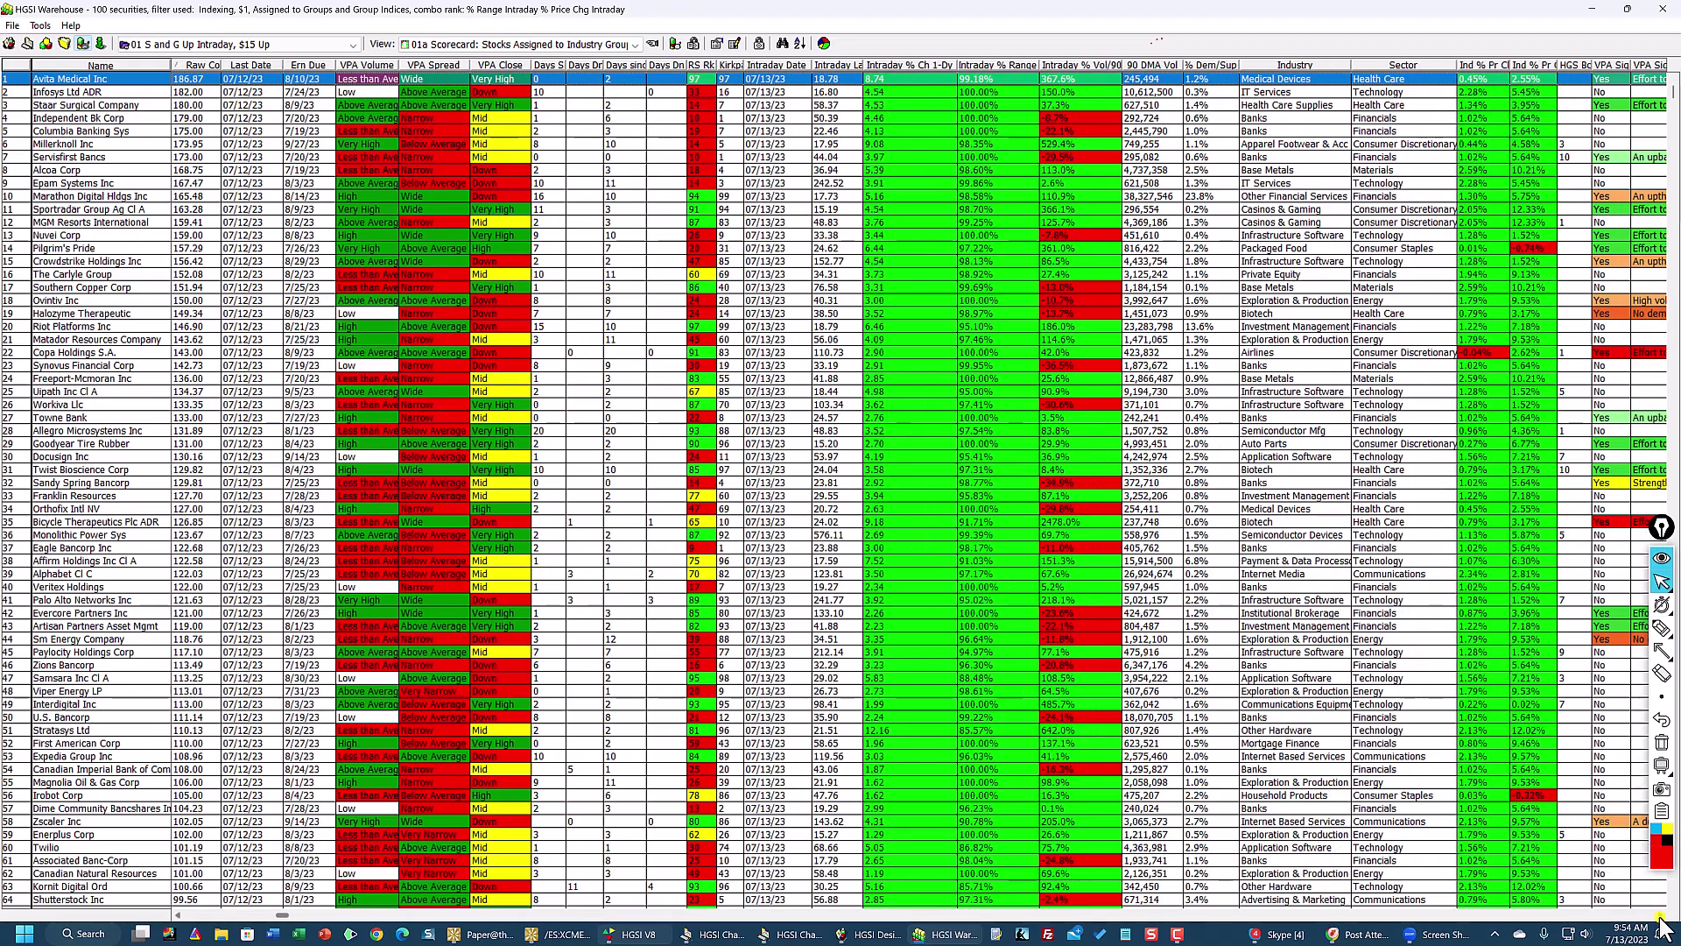
scroll(1661, 923, right, 5)
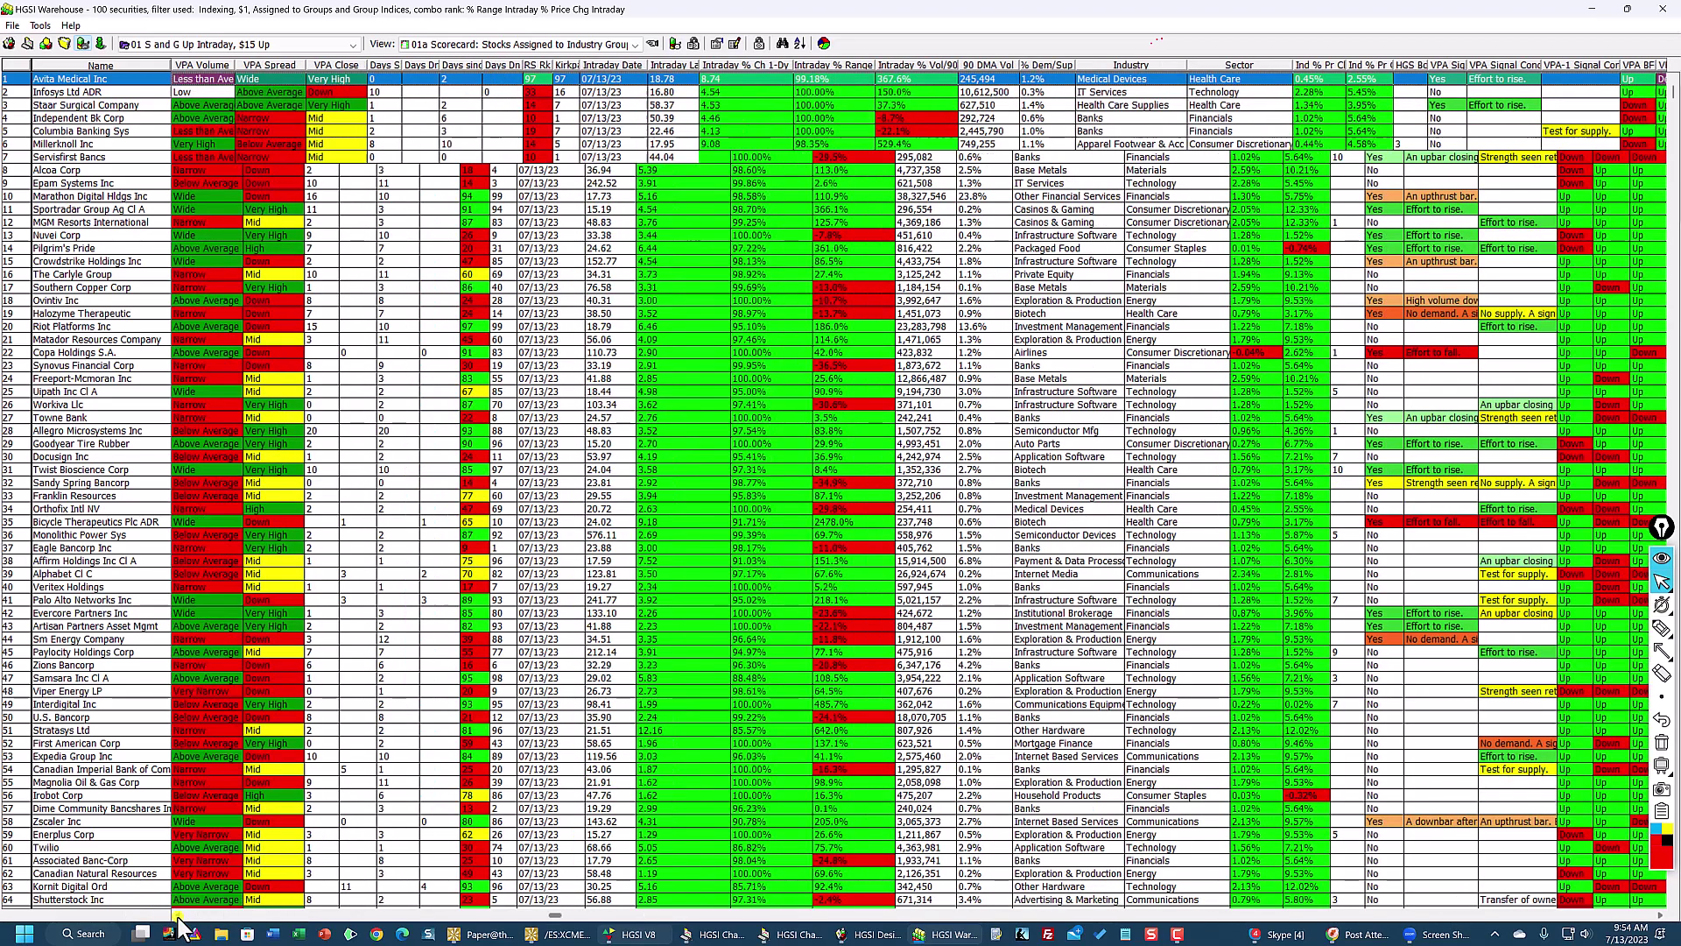
click(179, 915)
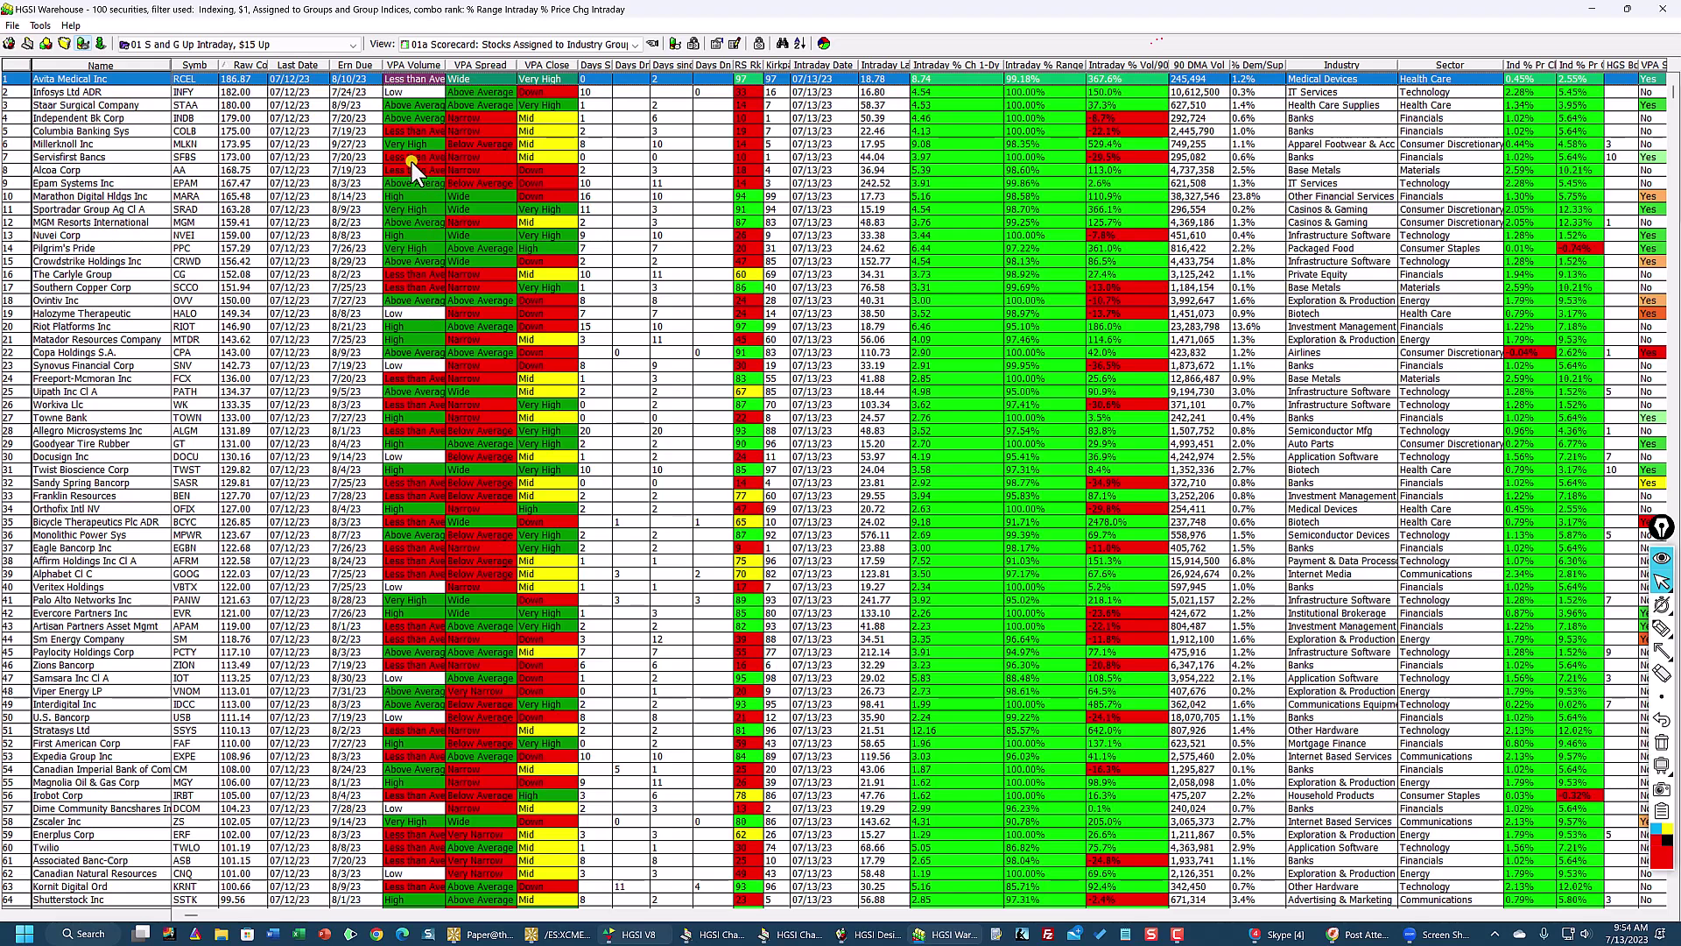
Step: Chart Avita Medical Inc, review its daily chart maximized, and restore the chart window
double_click(196, 80)
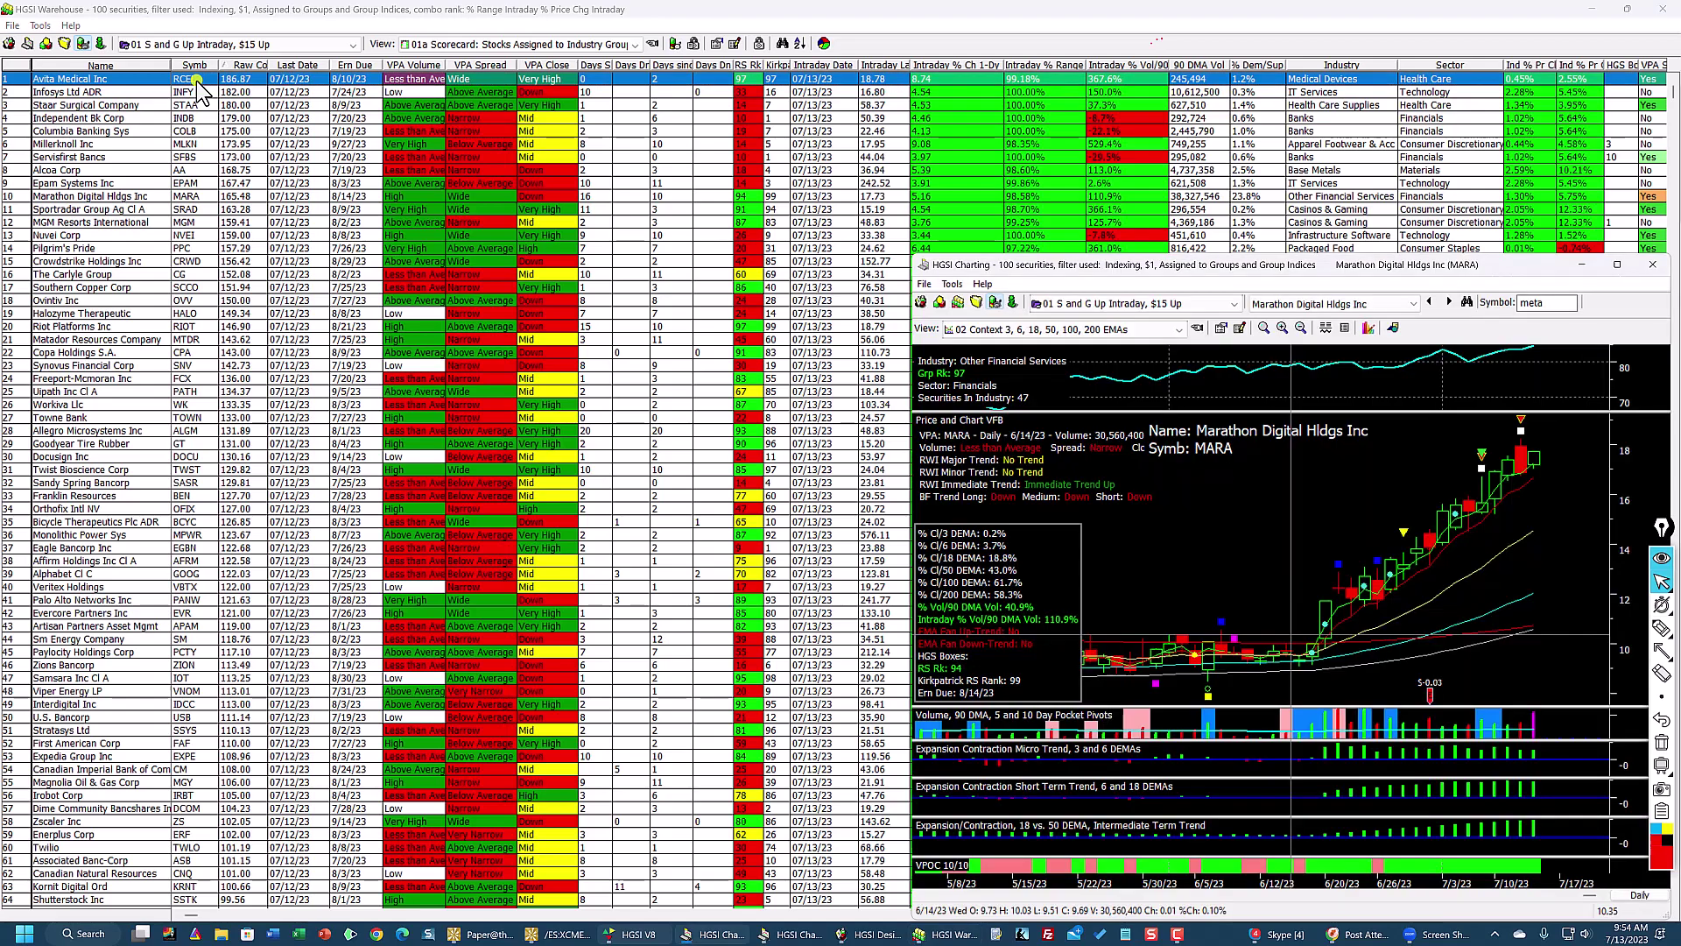
click(1617, 264)
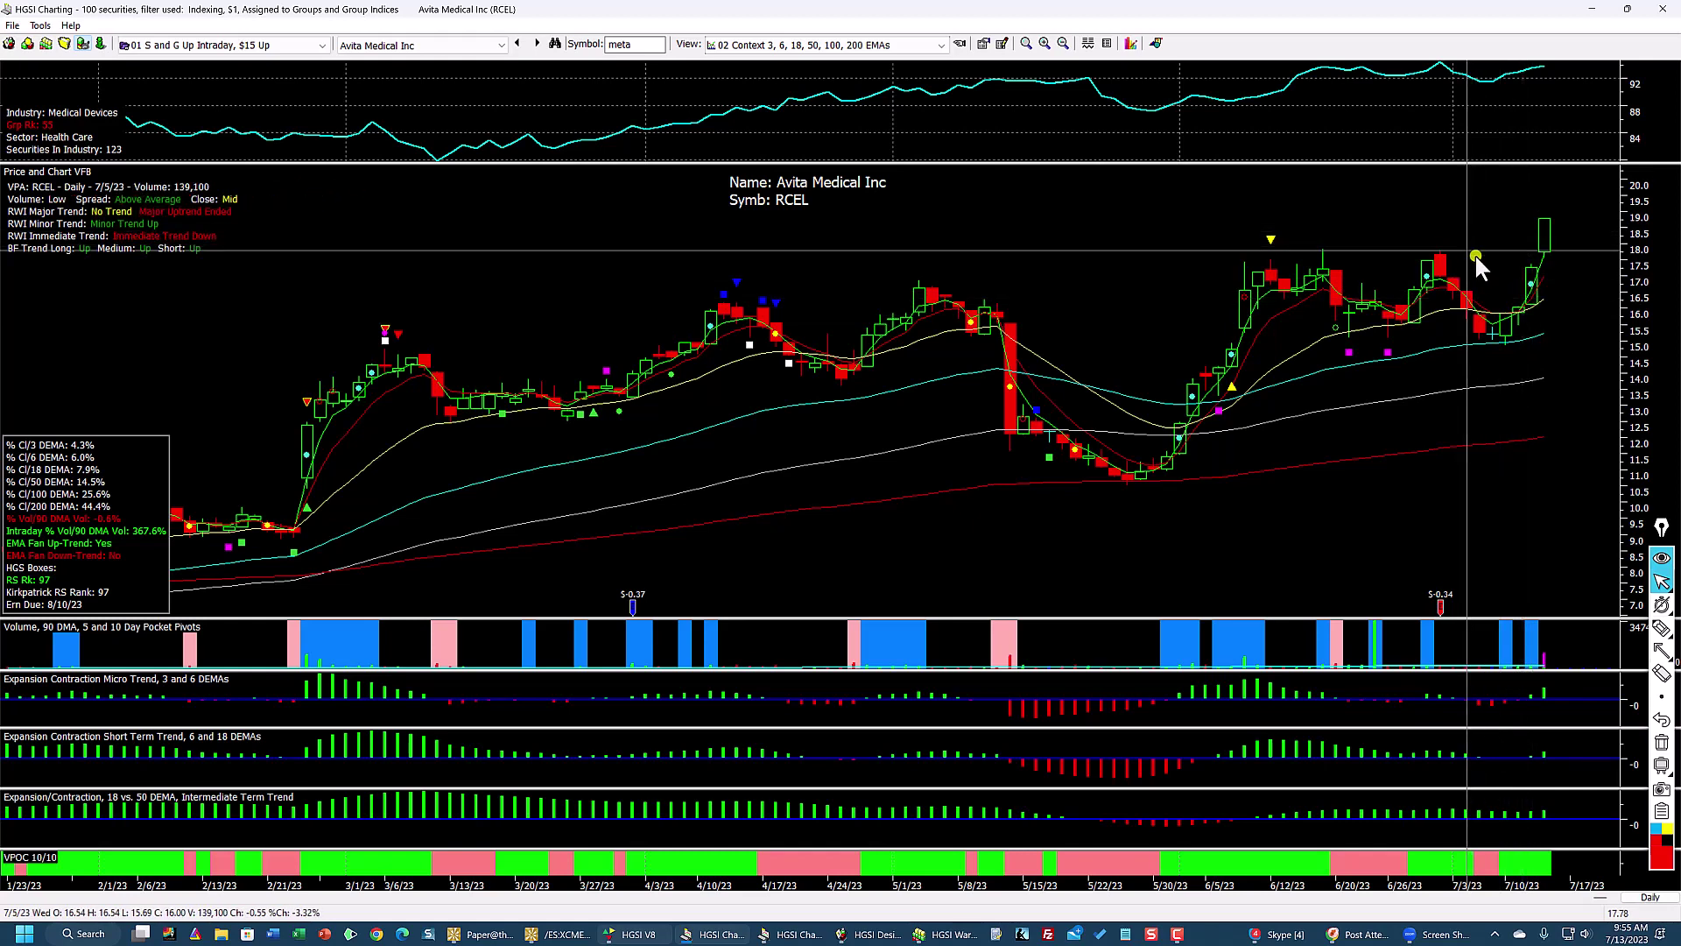
click(1624, 11)
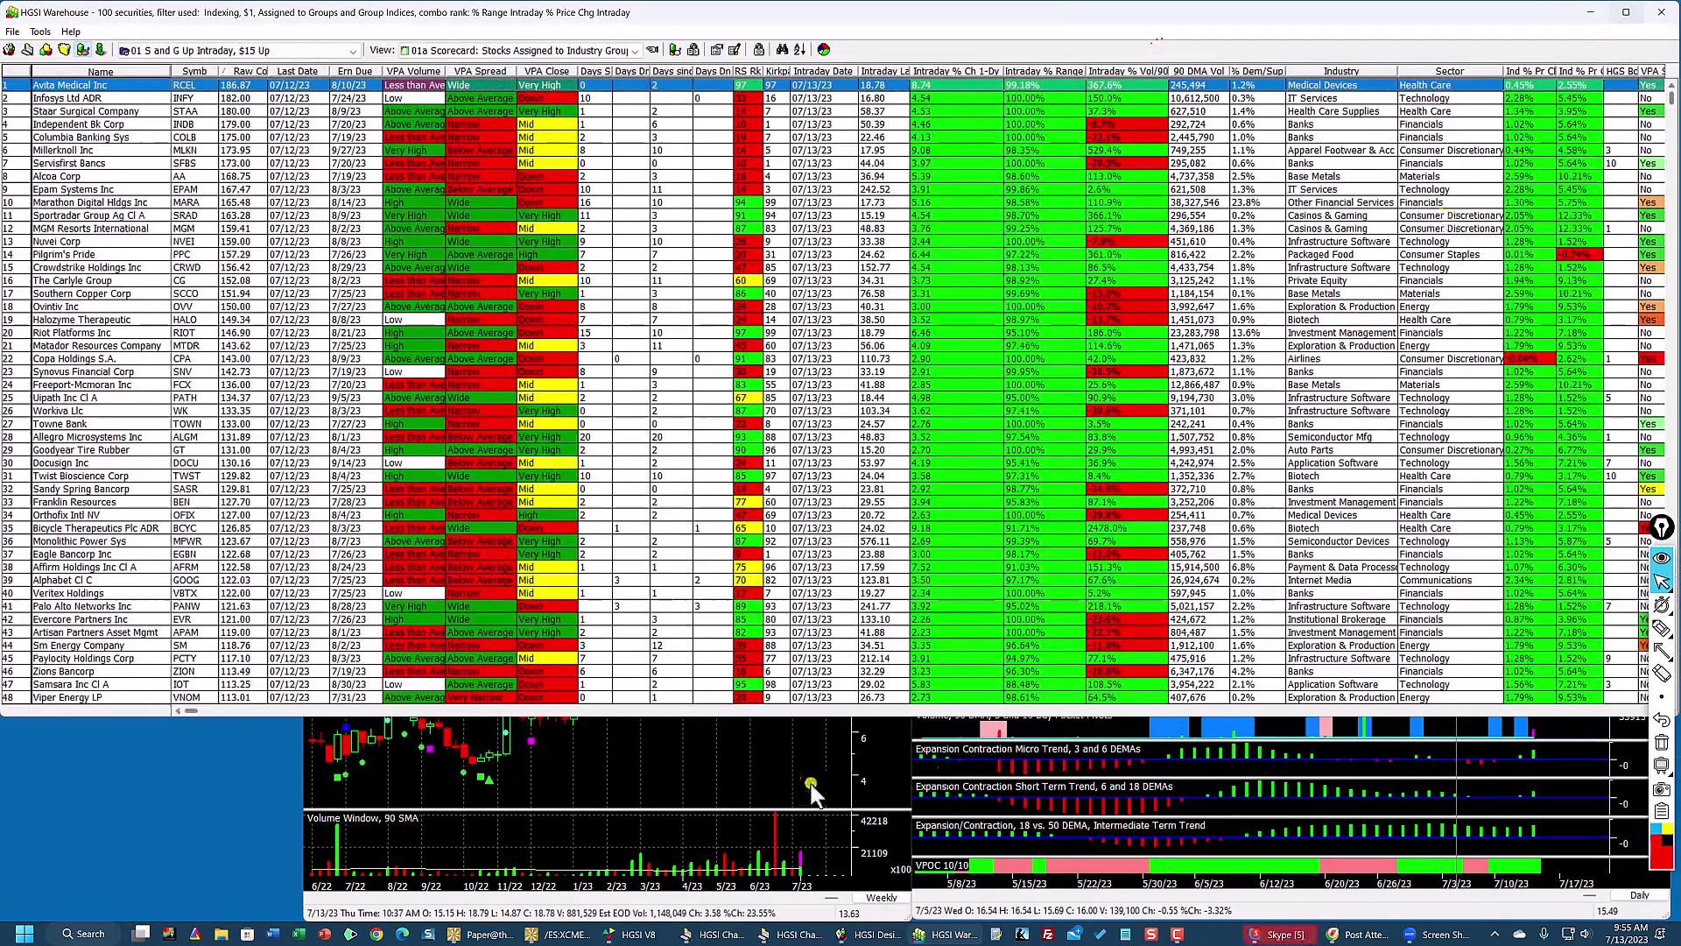
Step: Examine Avita Medical's weekly chart maximized for the longer price history, and restore its window
click(809, 780)
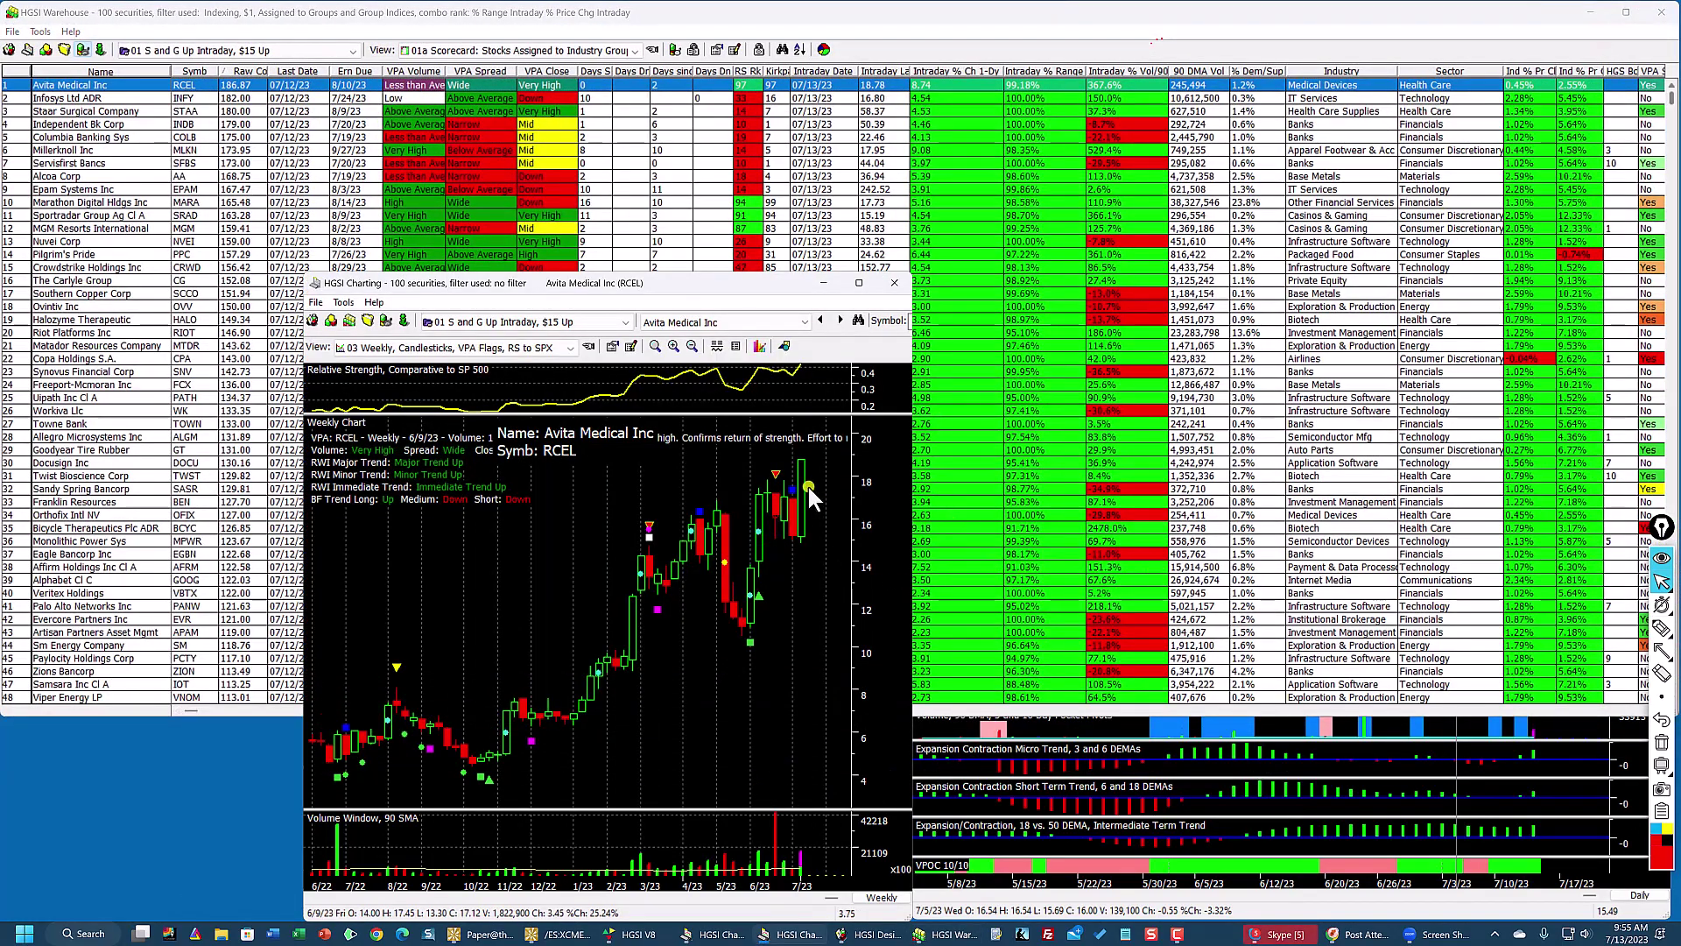
click(857, 287)
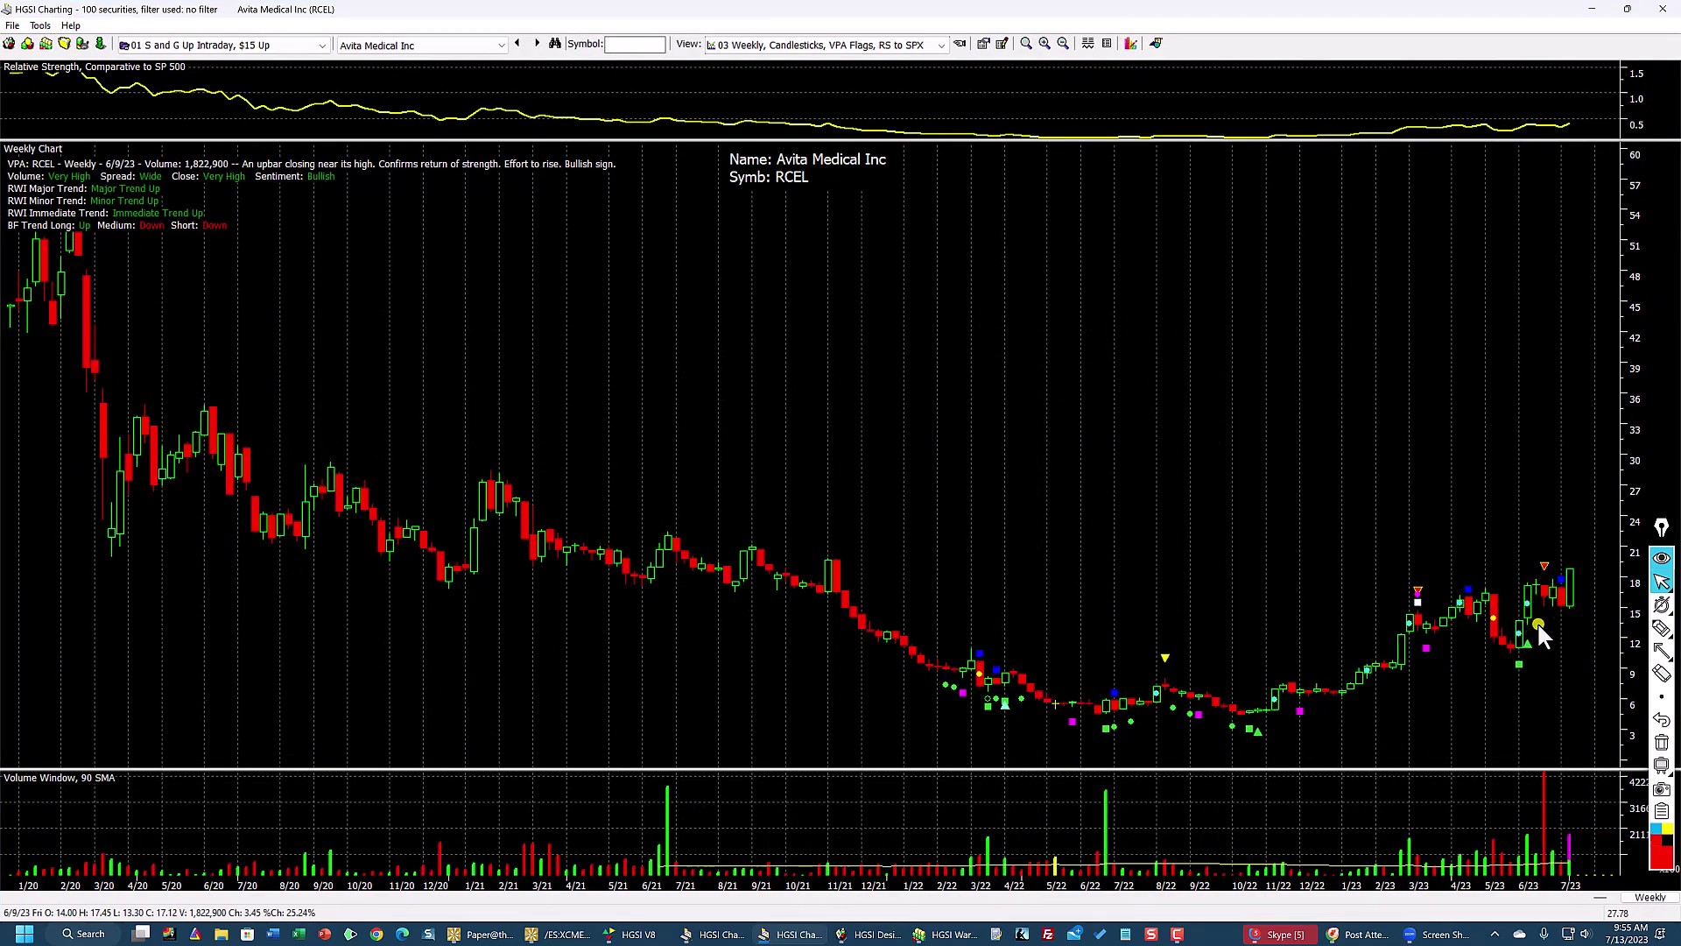
click(1628, 8)
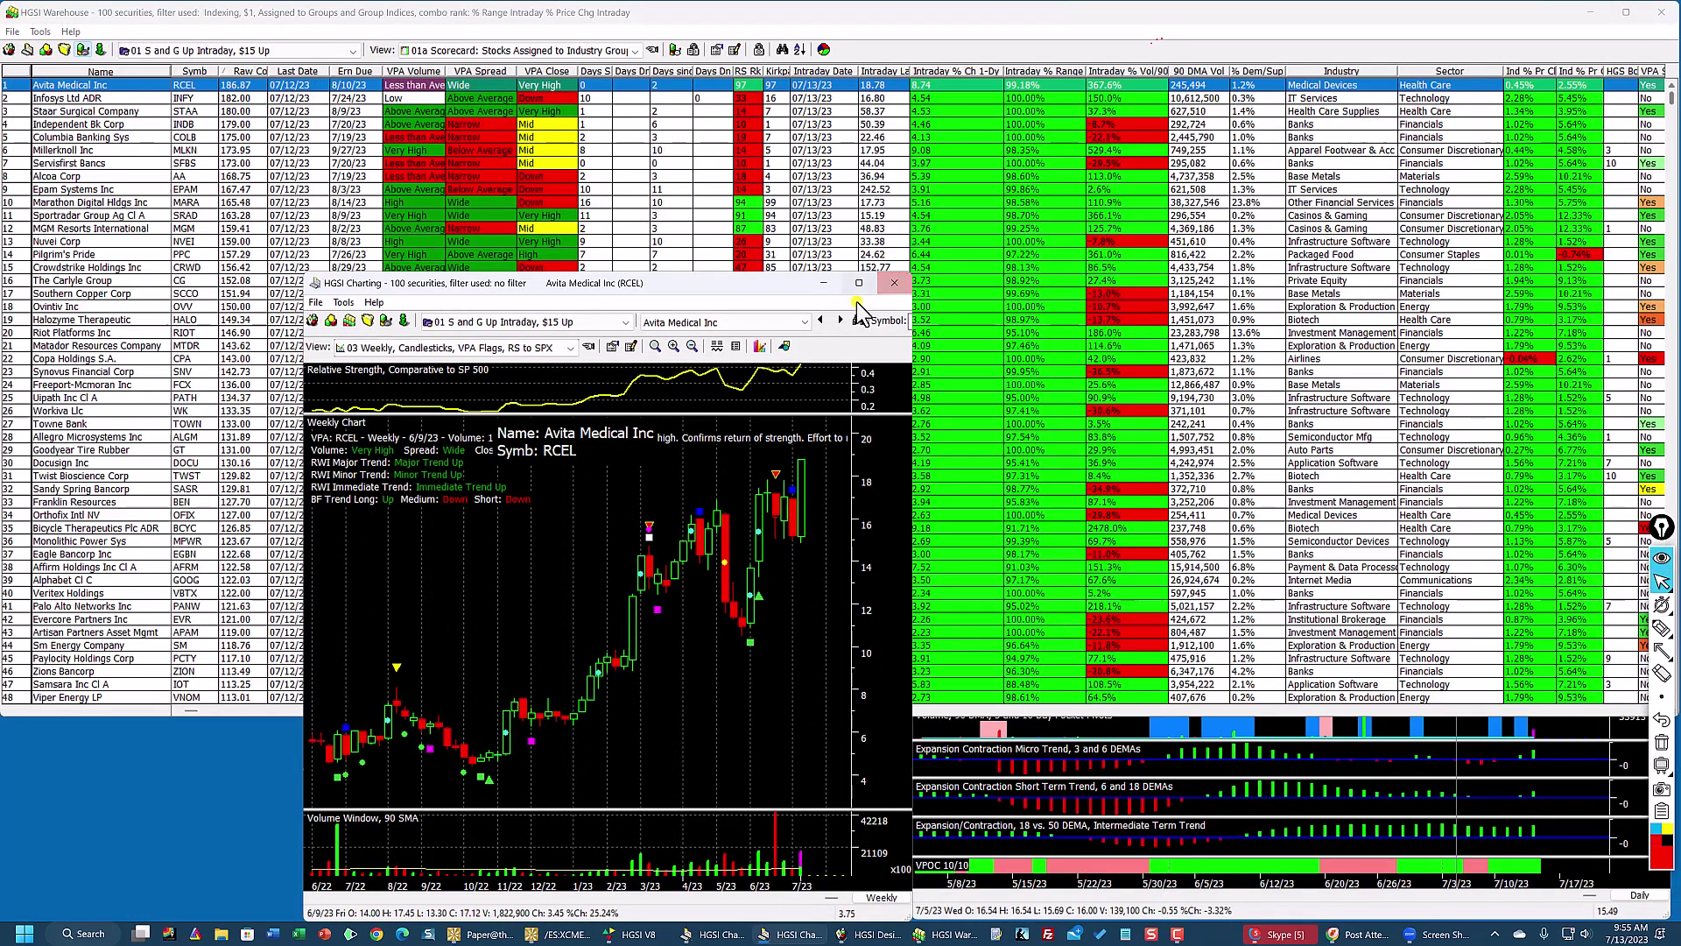
Step: Bring the daily Avita Medical chart forward and lower its upper edge to line up with the weekly chart window
click(1114, 727)
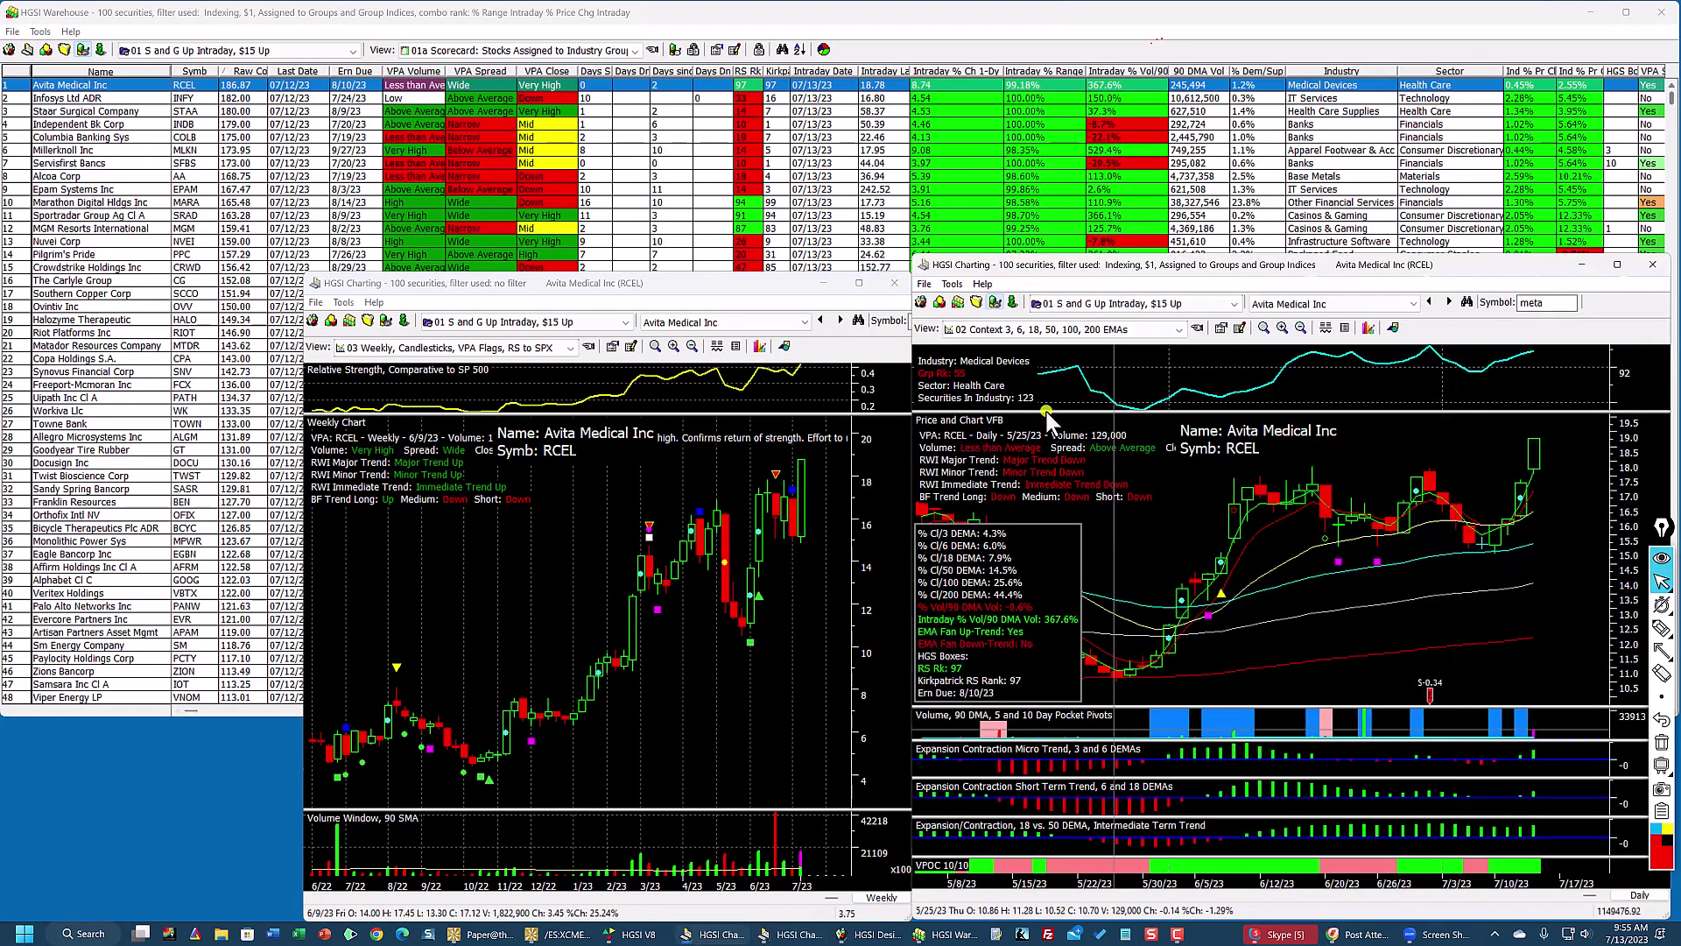
drag(1011, 258, 1009, 268)
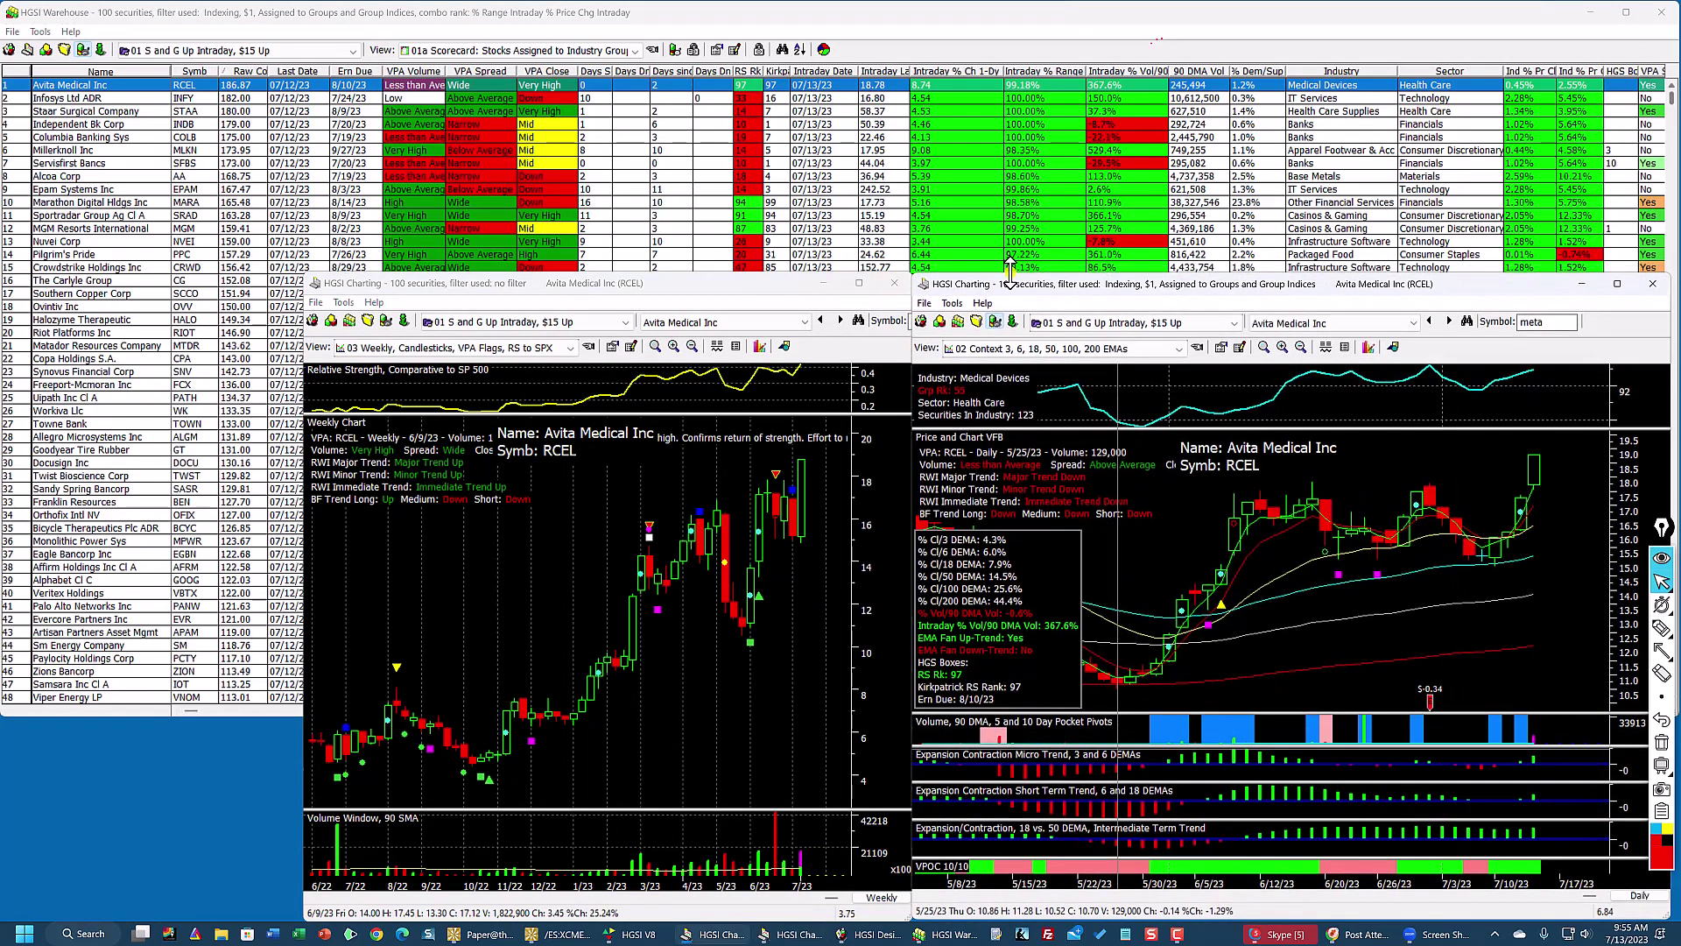
Step: Load the 02a Impulse Reaction: VPOC 10 /10 Up, Fan Uptrend, Intraday view in the warehouse and chart Copa Holdings S.A
click(911, 7)
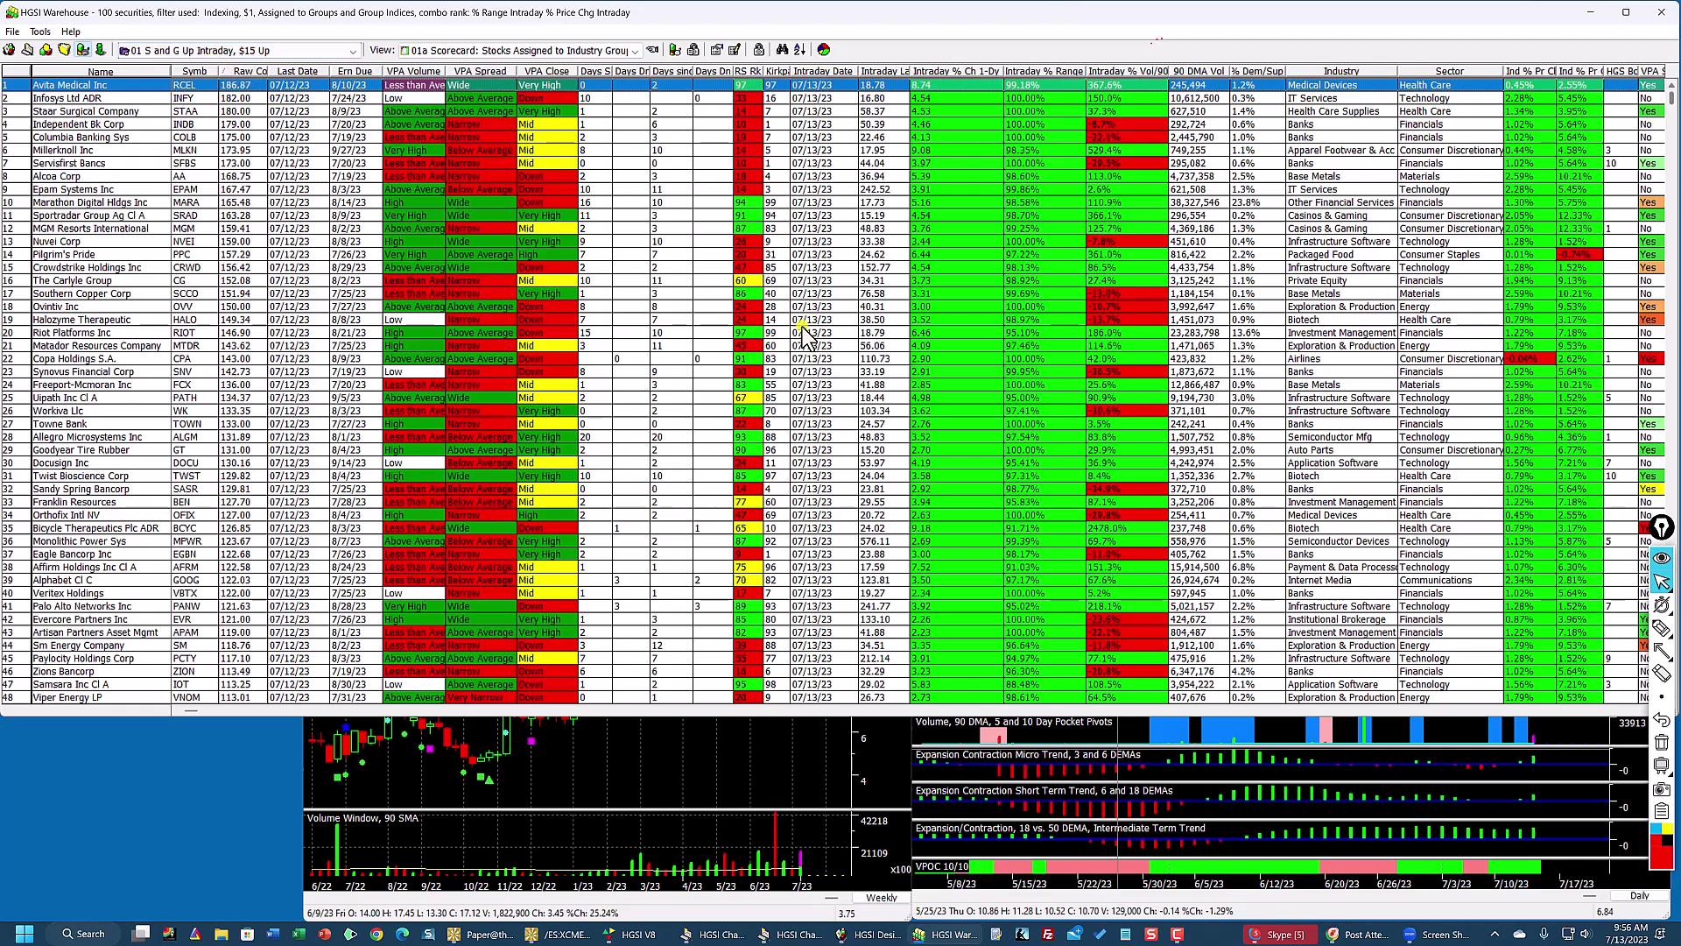
click(652, 50)
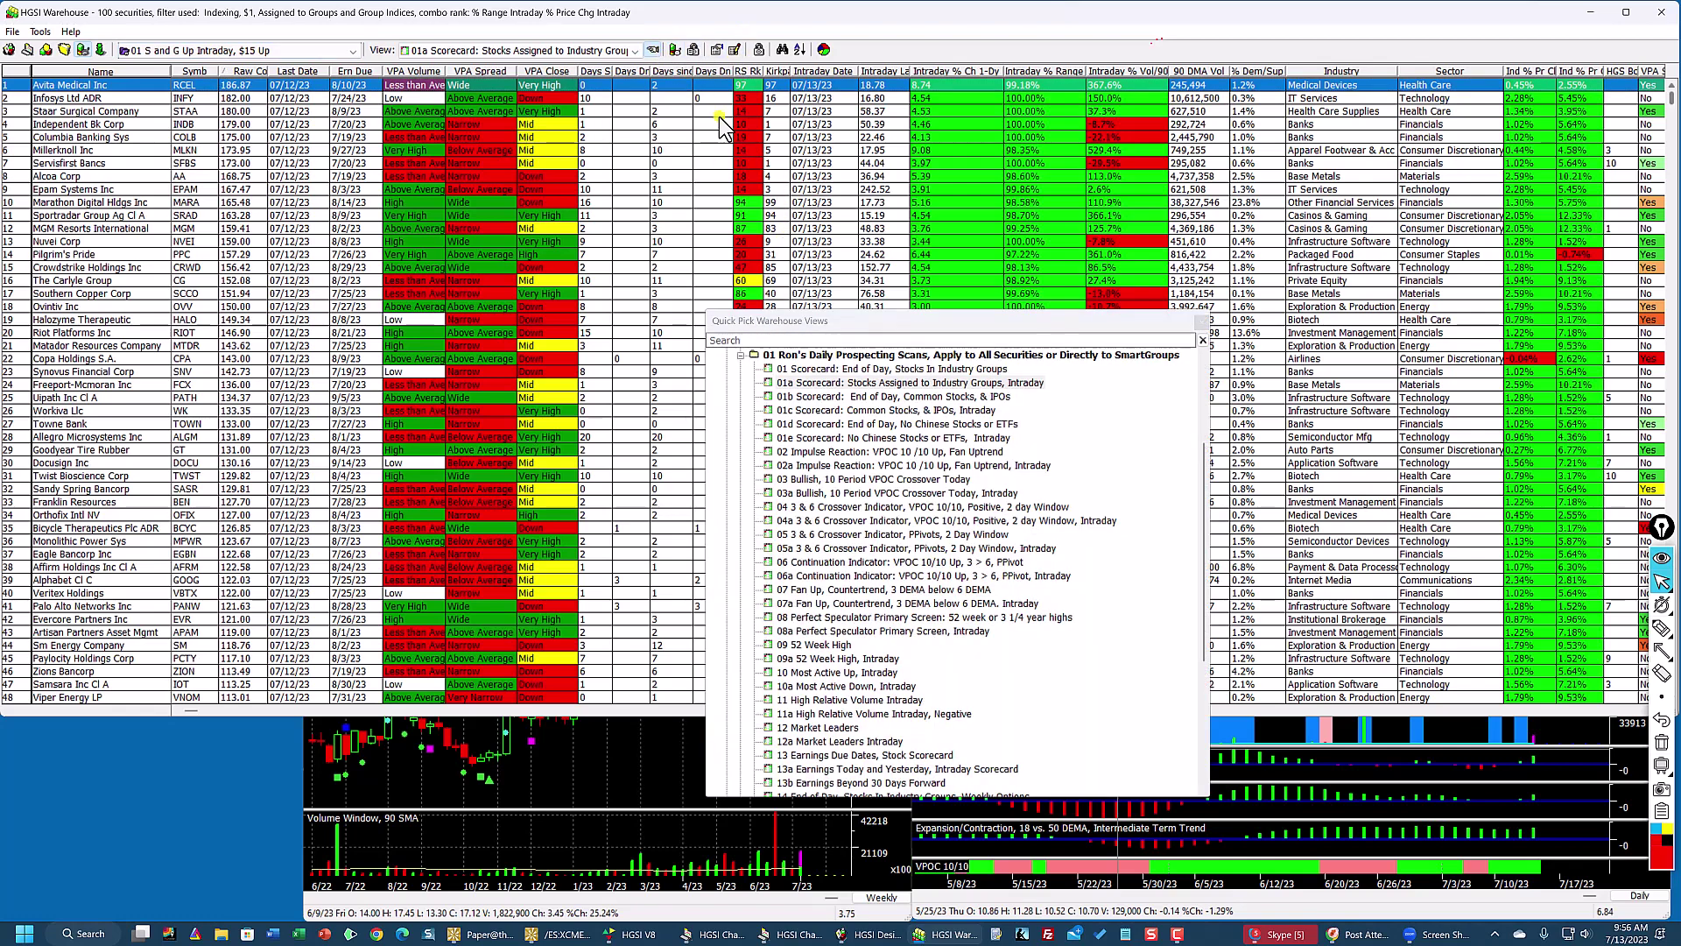
drag(933, 313, 1237, 167)
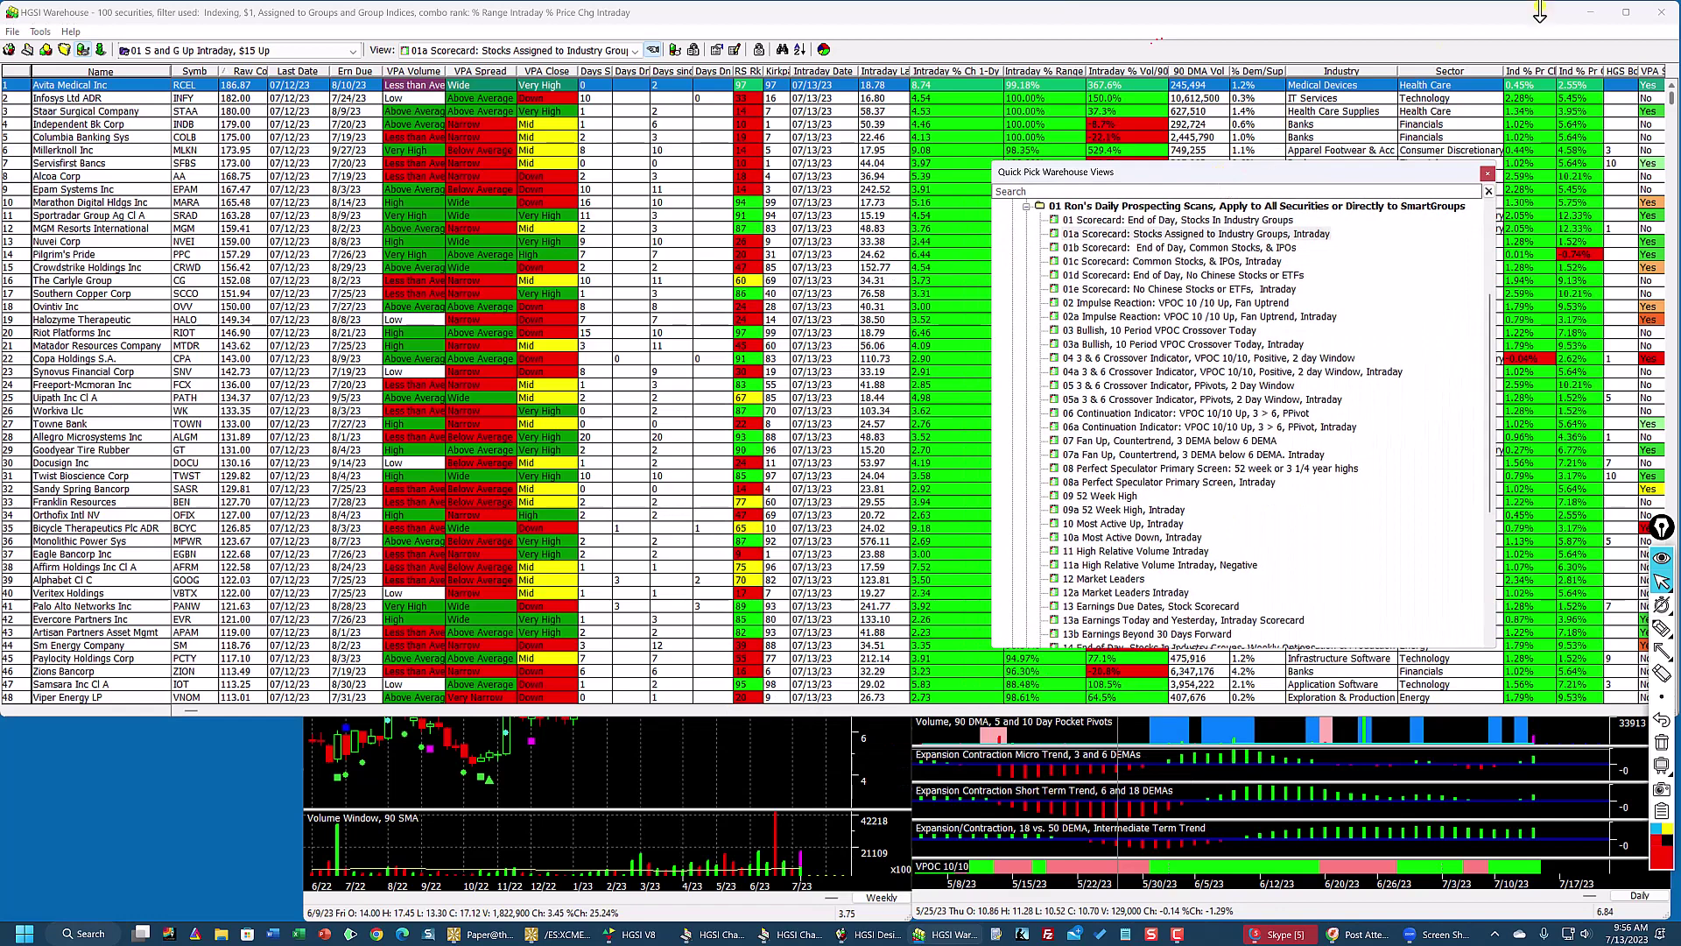
click(1138, 234)
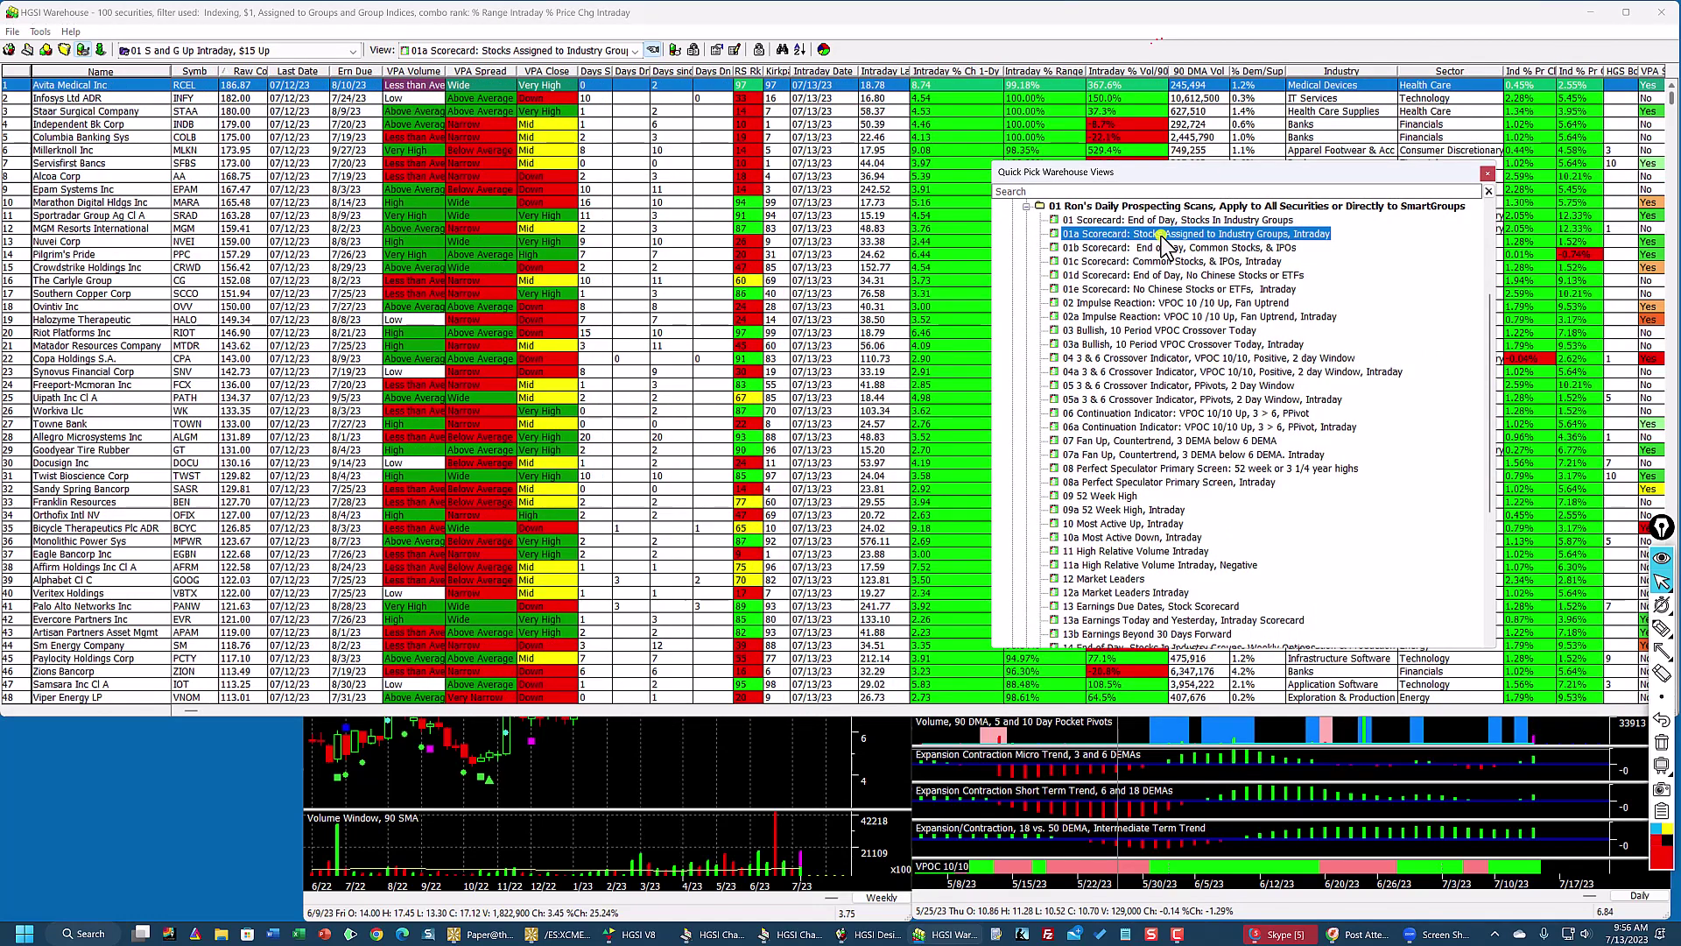
click(1142, 307)
click(1144, 317)
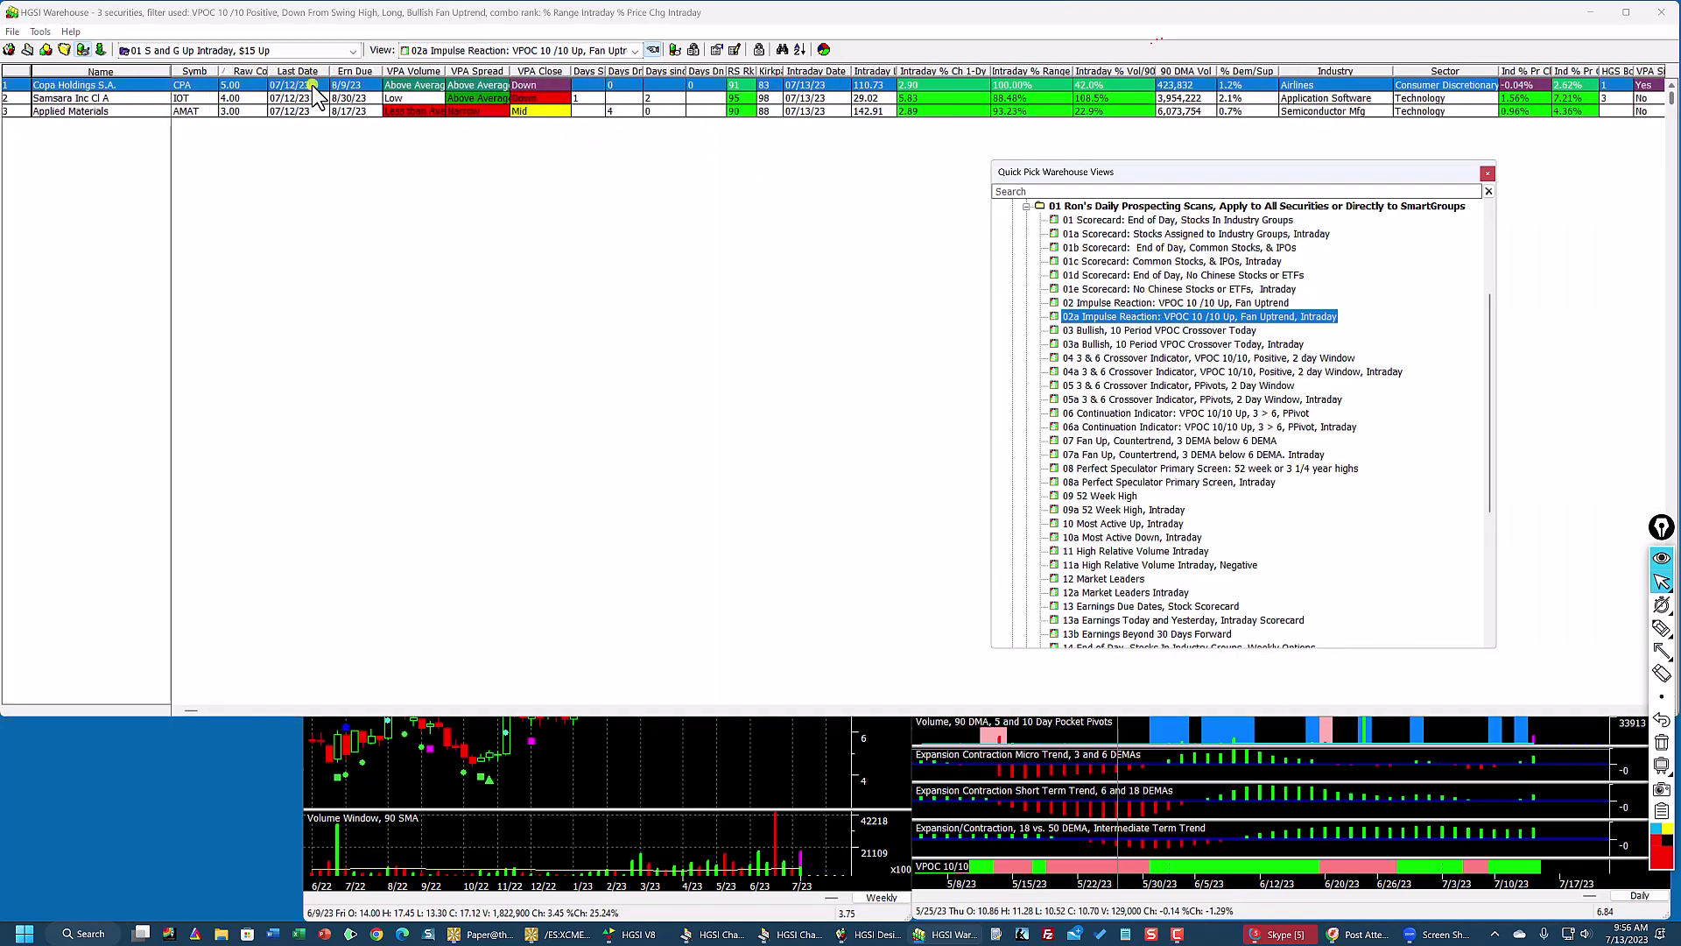
double_click(384, 84)
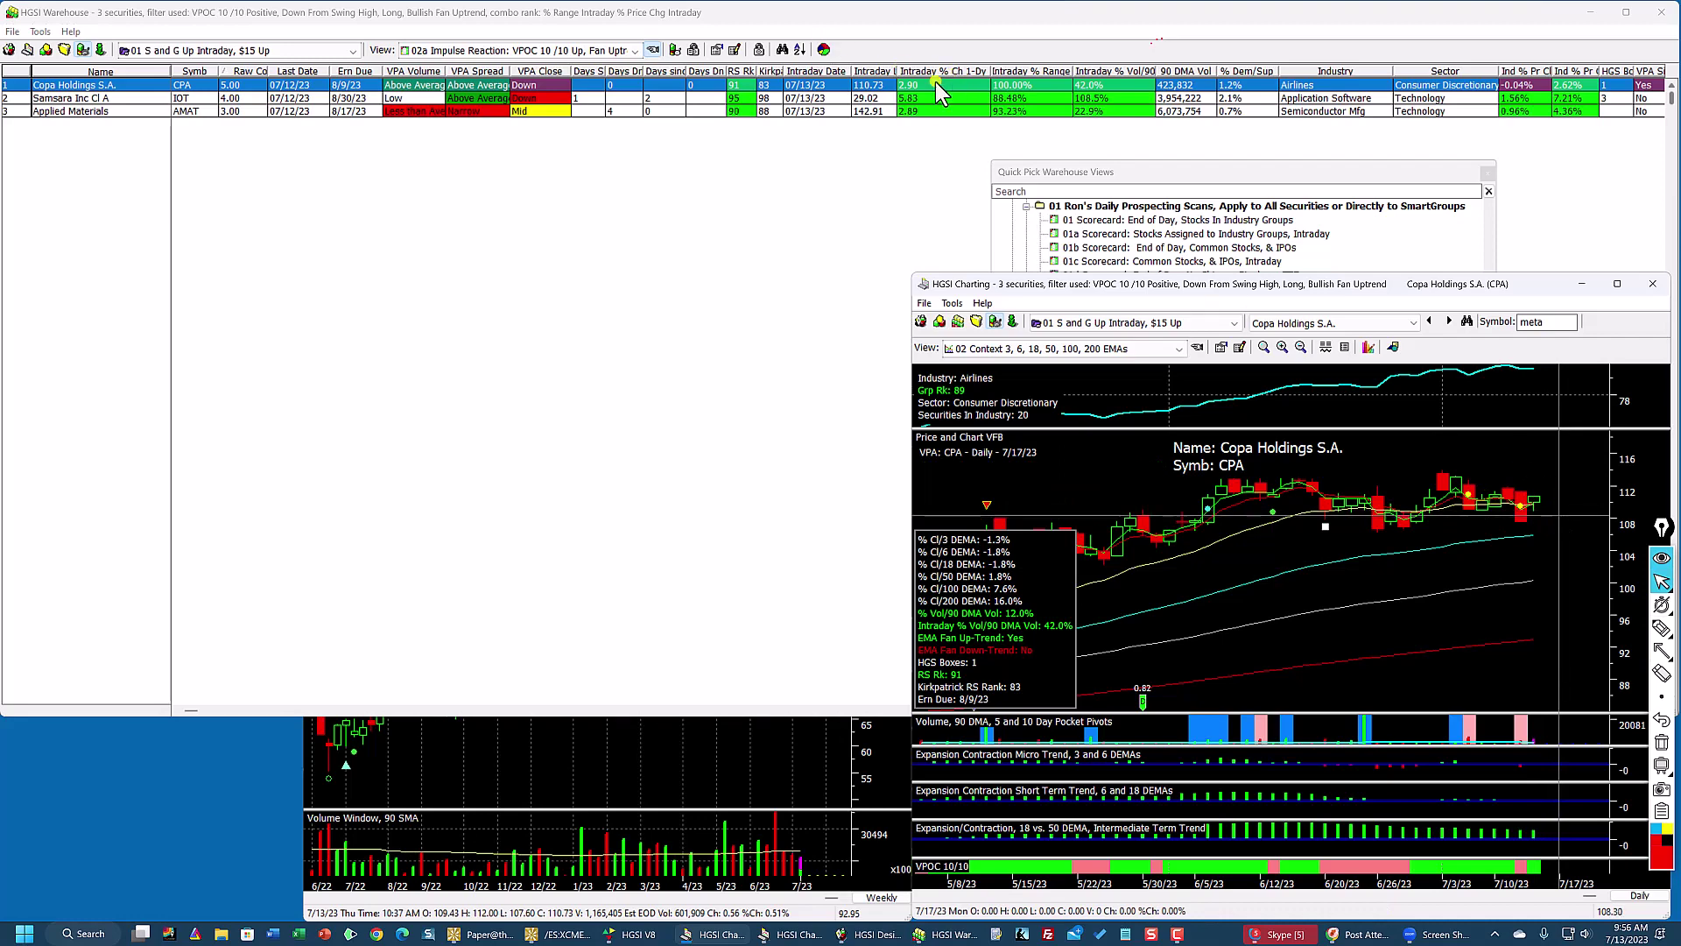
Step: Chart Samsara Inc Cl A from the scan results, review its daily chart maximized, and restore the chart window
click(918, 102)
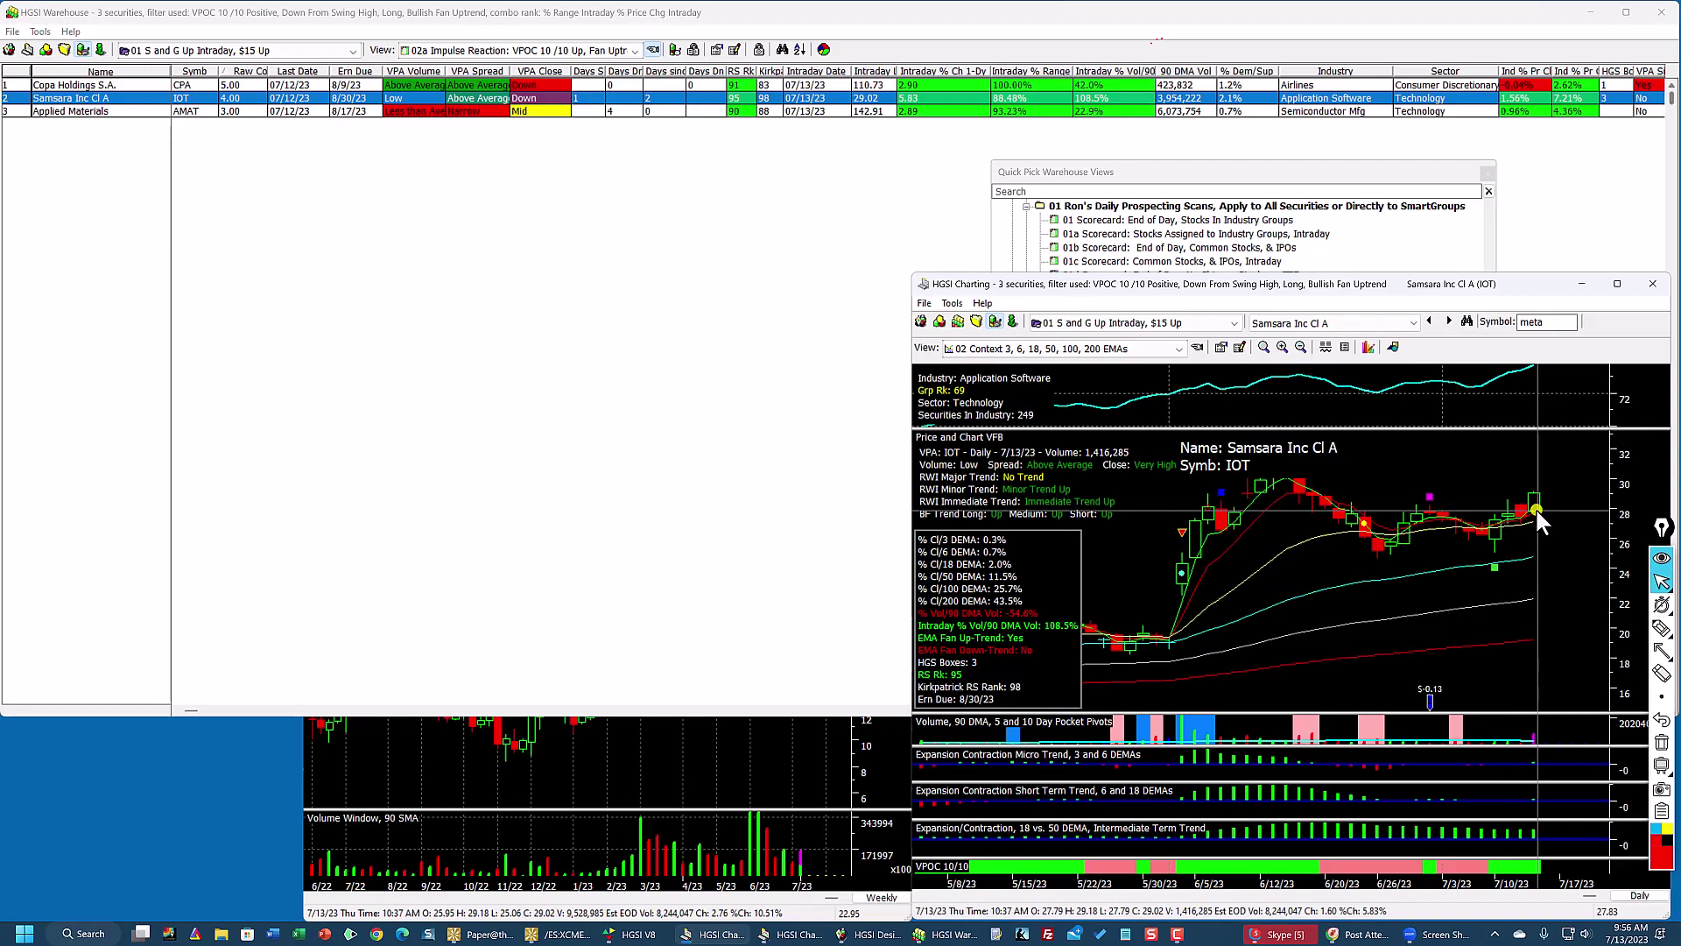
click(1616, 283)
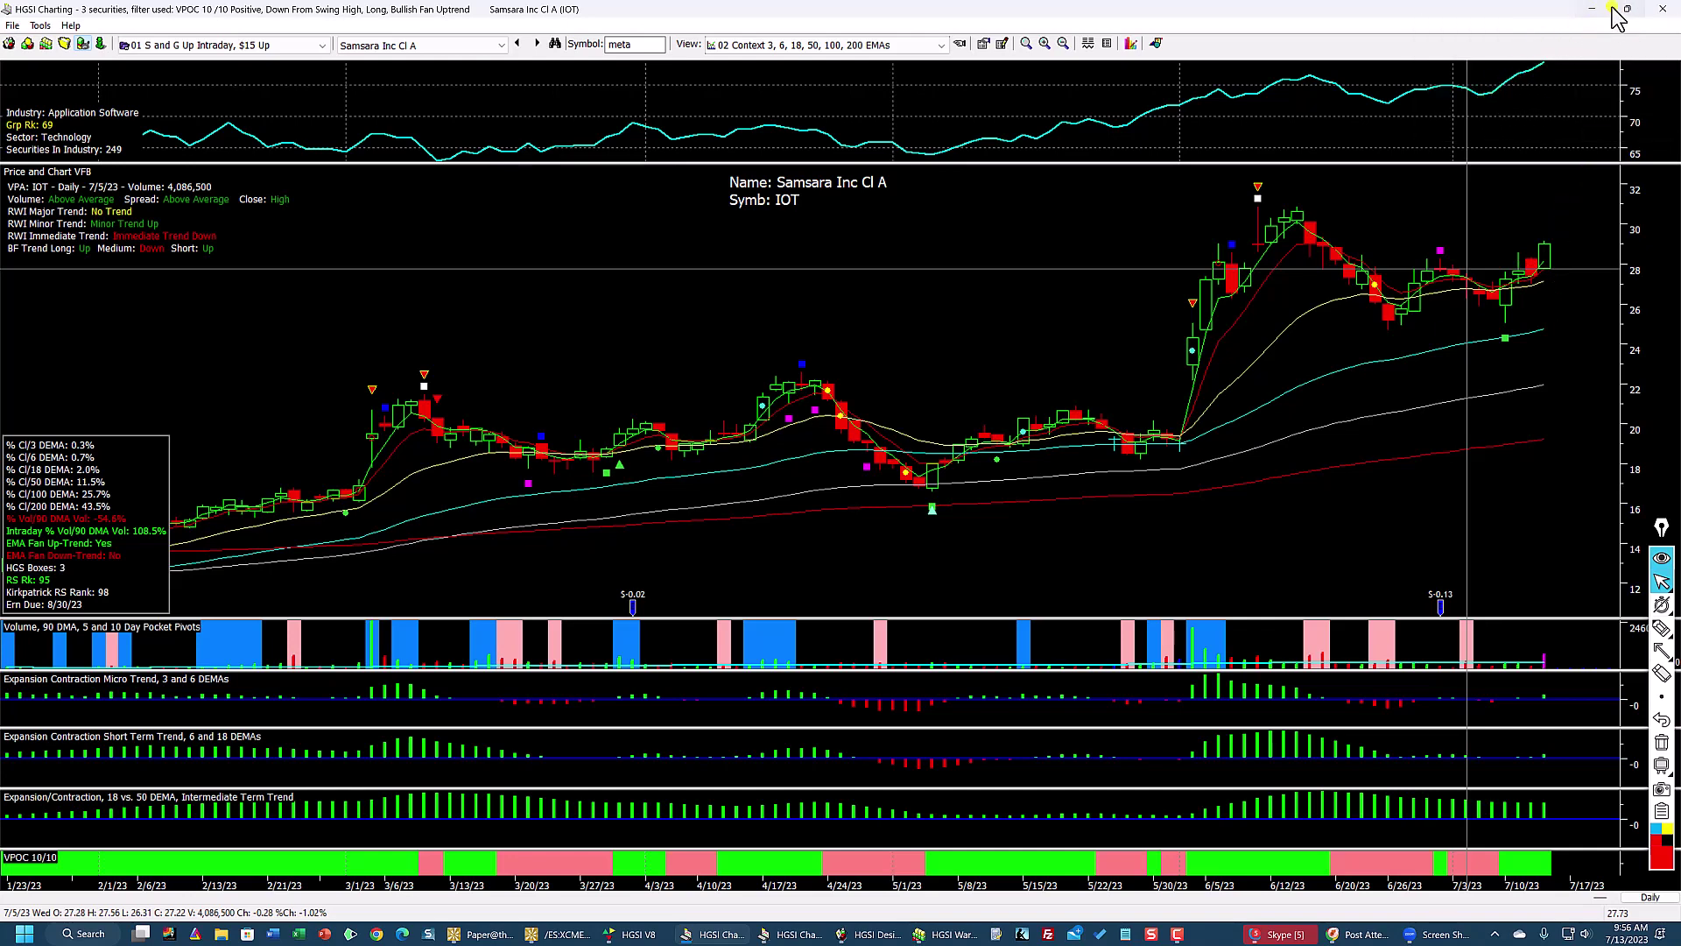
mouse_move(1626, 11)
click(1627, 10)
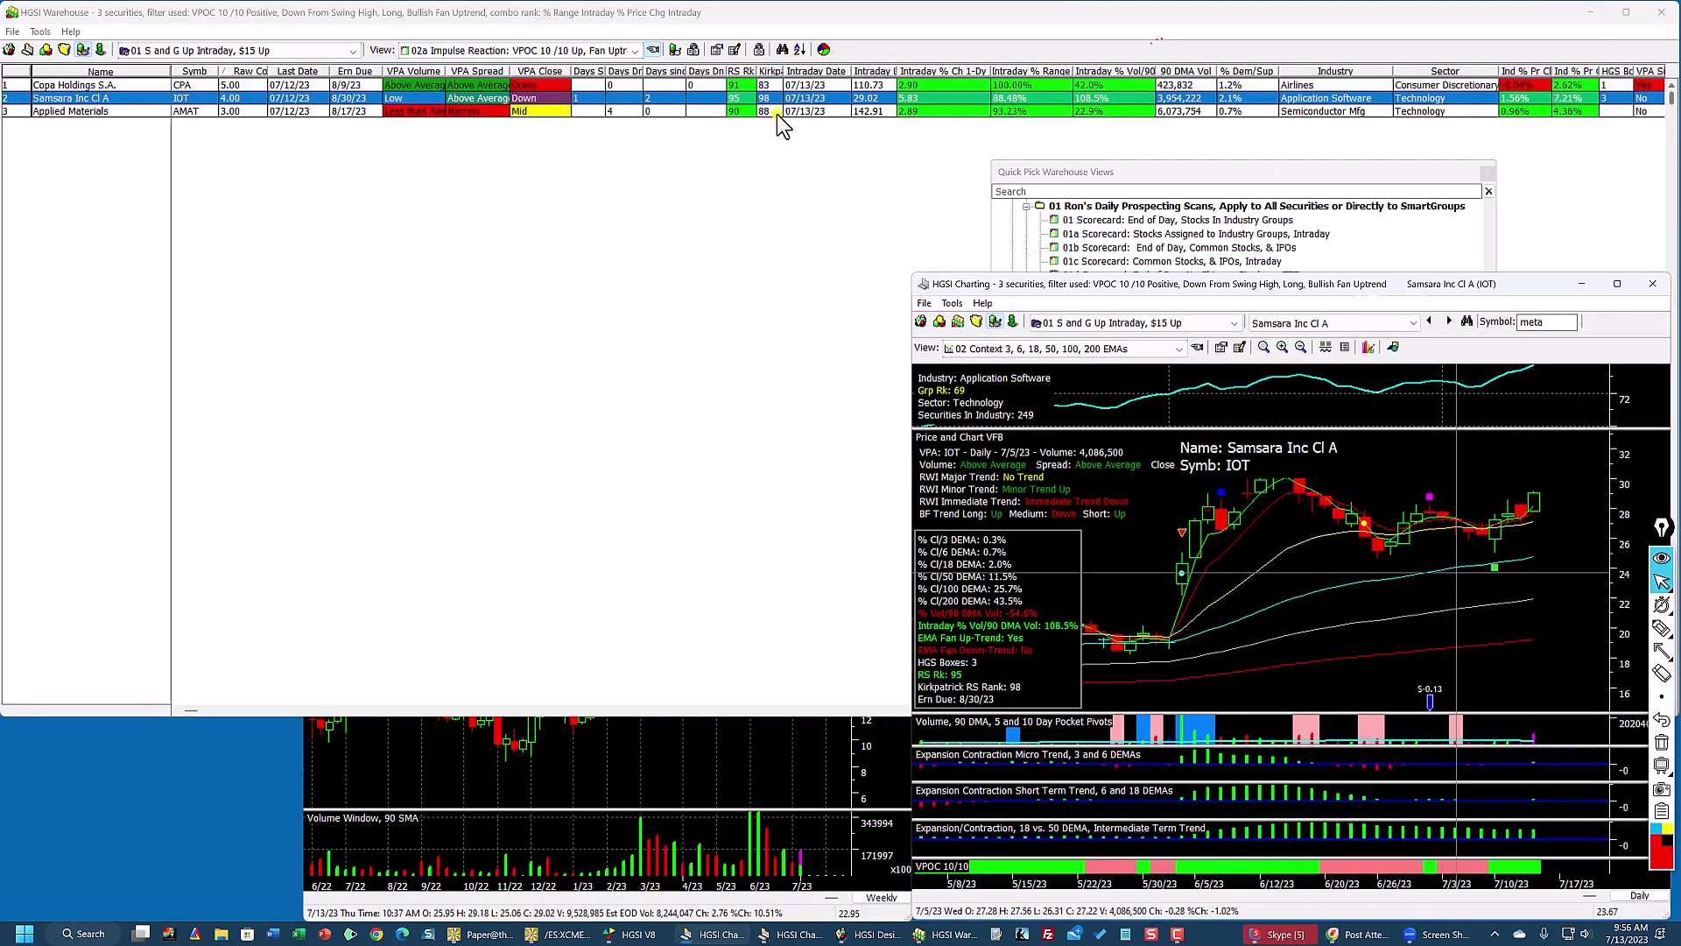
Step: Load the 03a Bullish, 10 Period VPOC Crossover Today, Intraday view and move the view picker clear of the results
click(1137, 179)
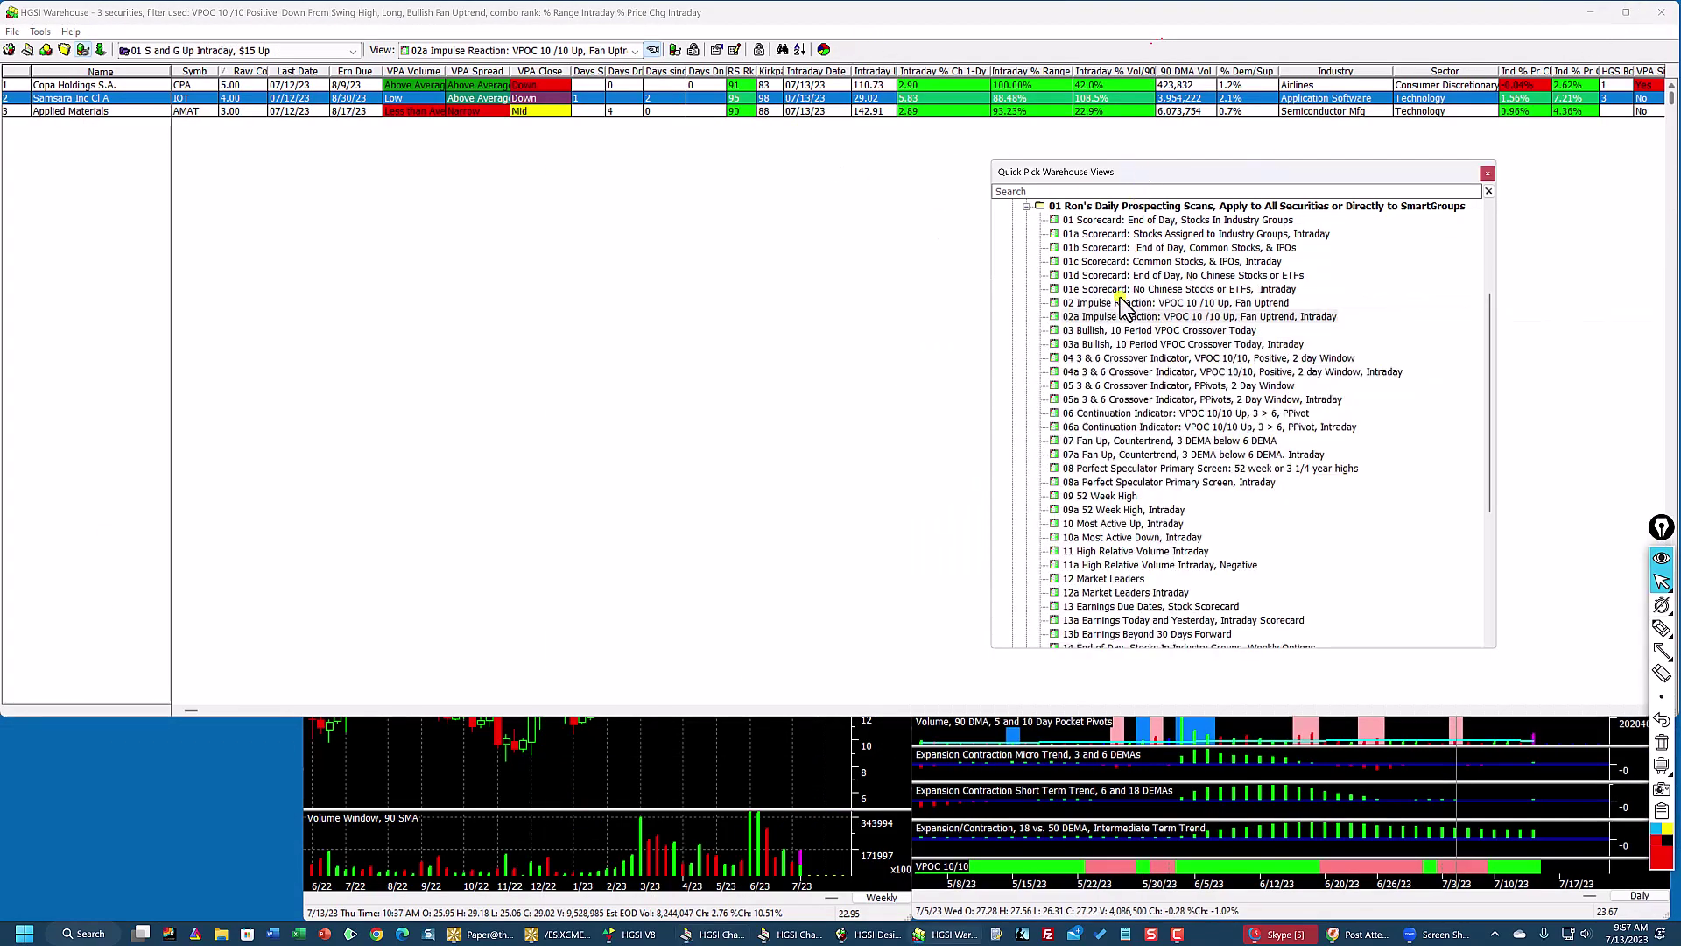
click(1105, 344)
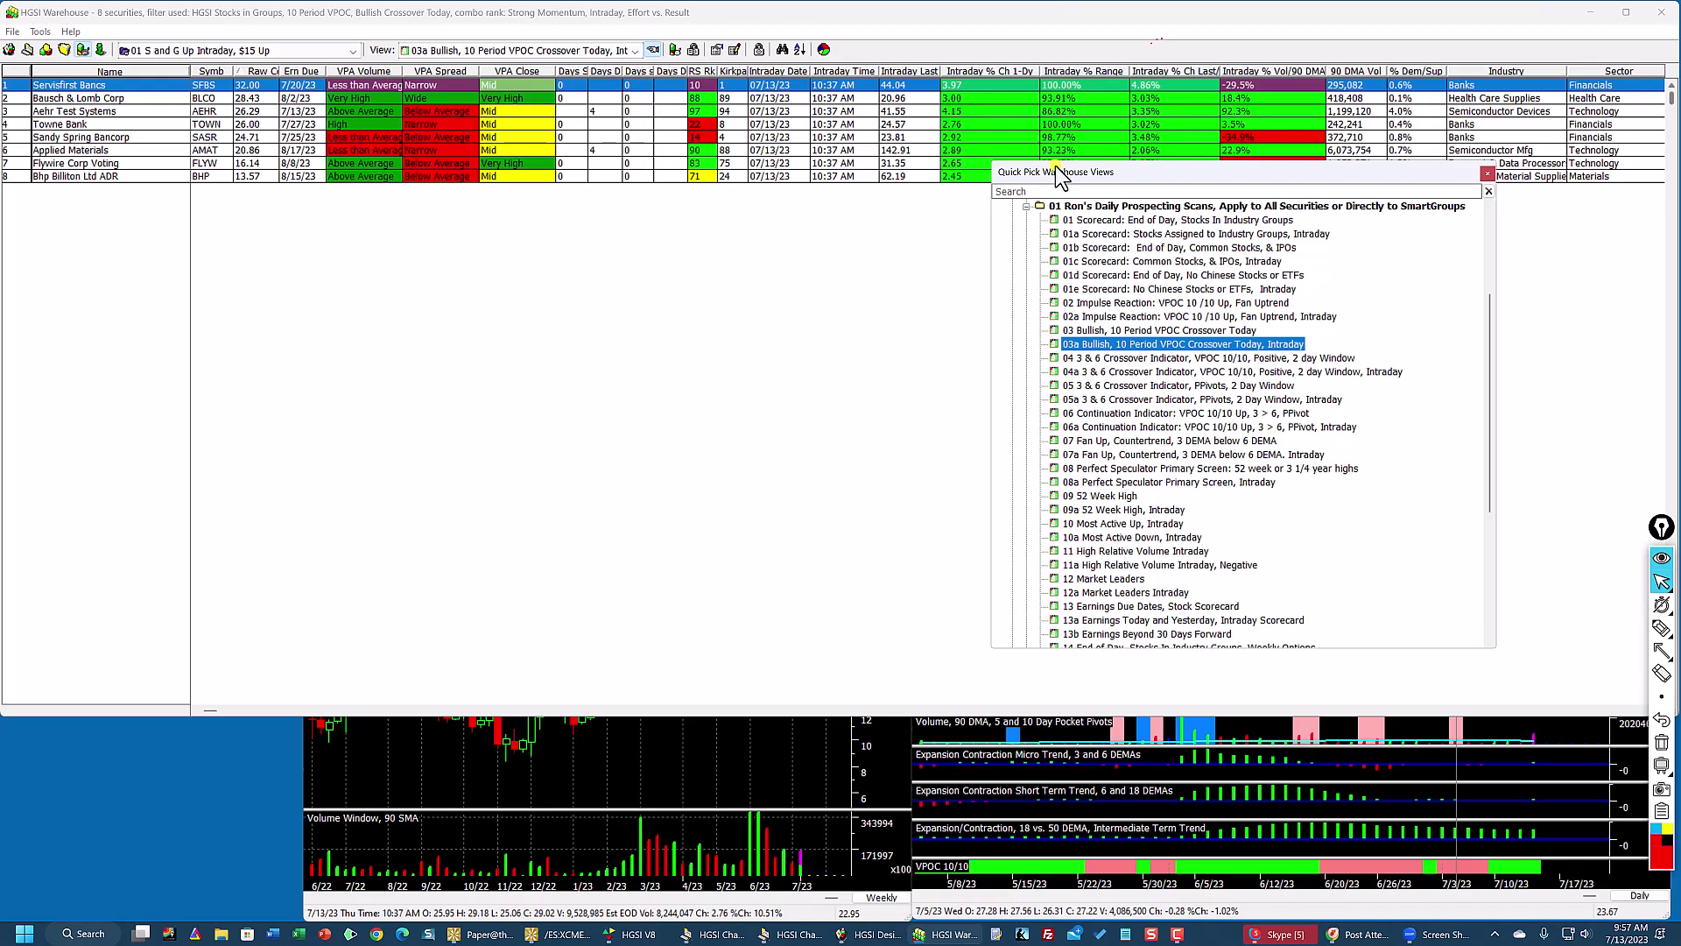
drag(1092, 171, 1080, 245)
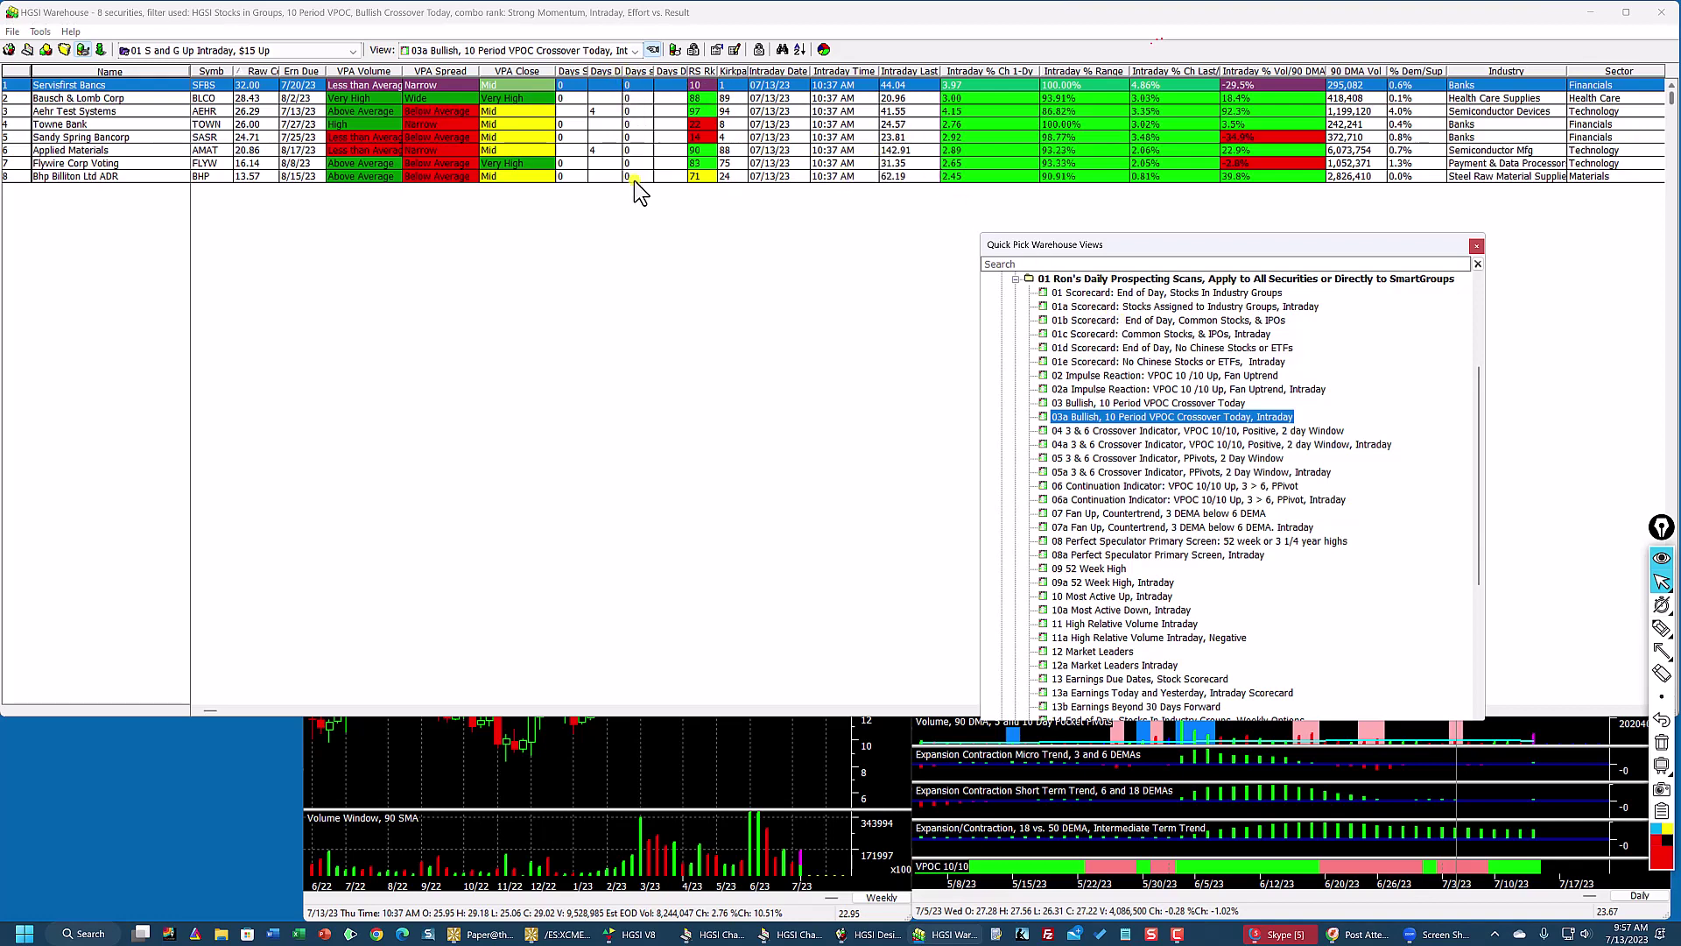
mouse_move(648, 74)
mouse_down()
mouse_move(793, 73)
mouse_move(675, 78)
mouse_move(652, 98)
mouse_up()
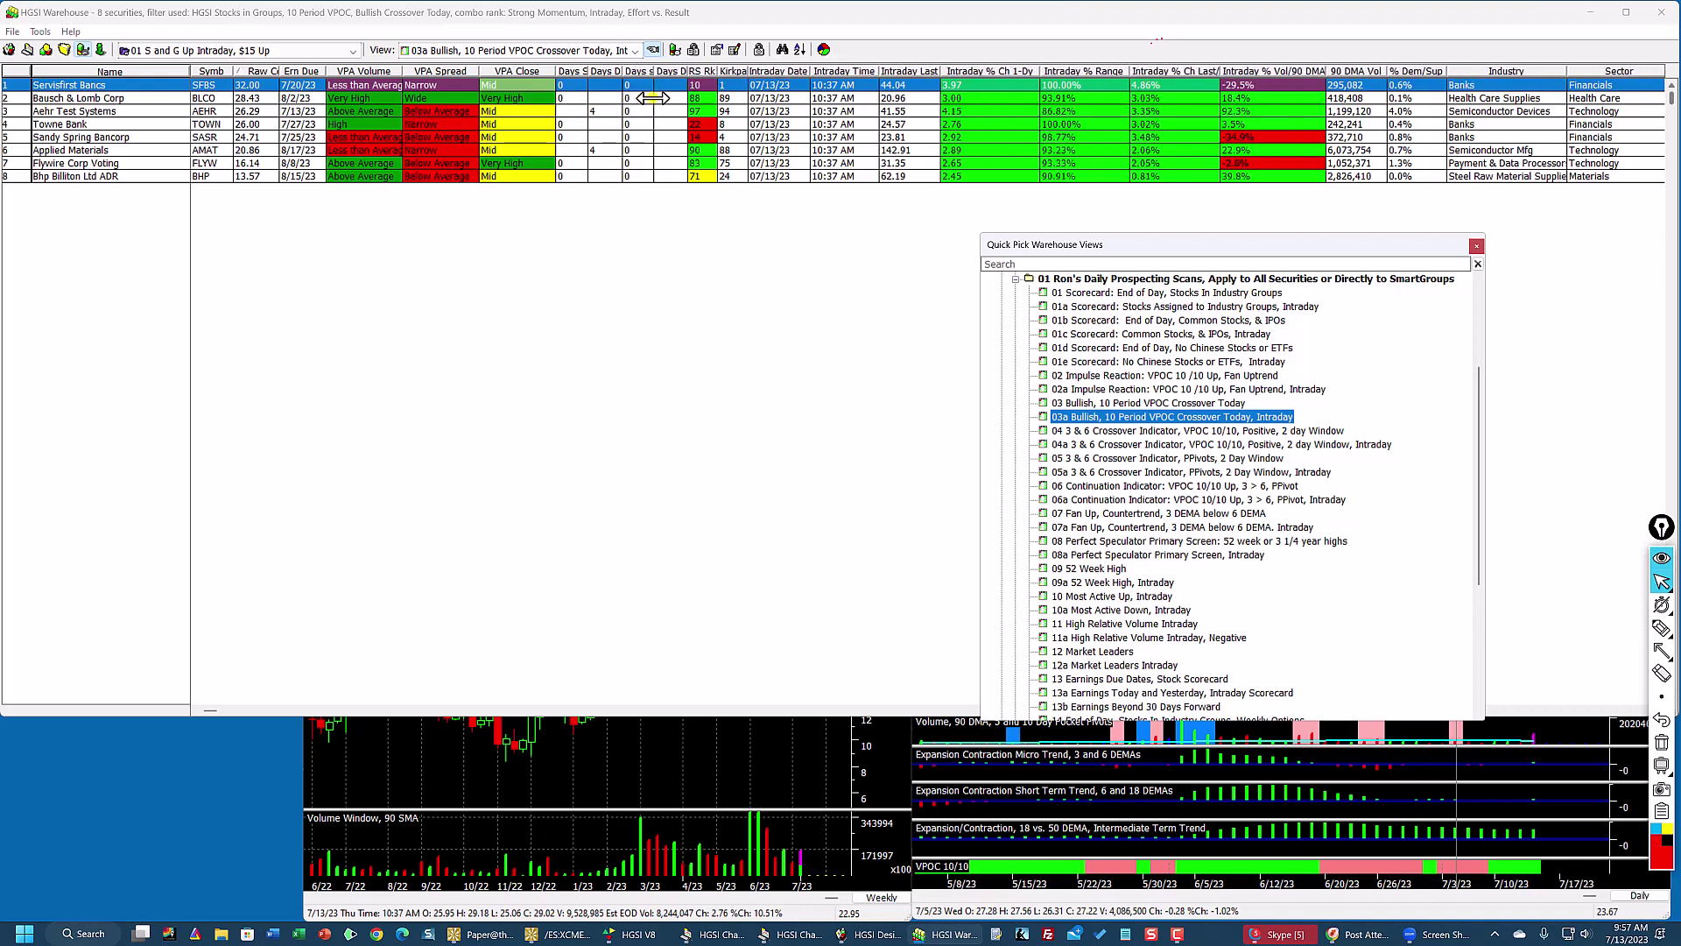
Step: Chart Aehr Test Systems, review its daily chart maximized, and restore the chart window
click(571, 125)
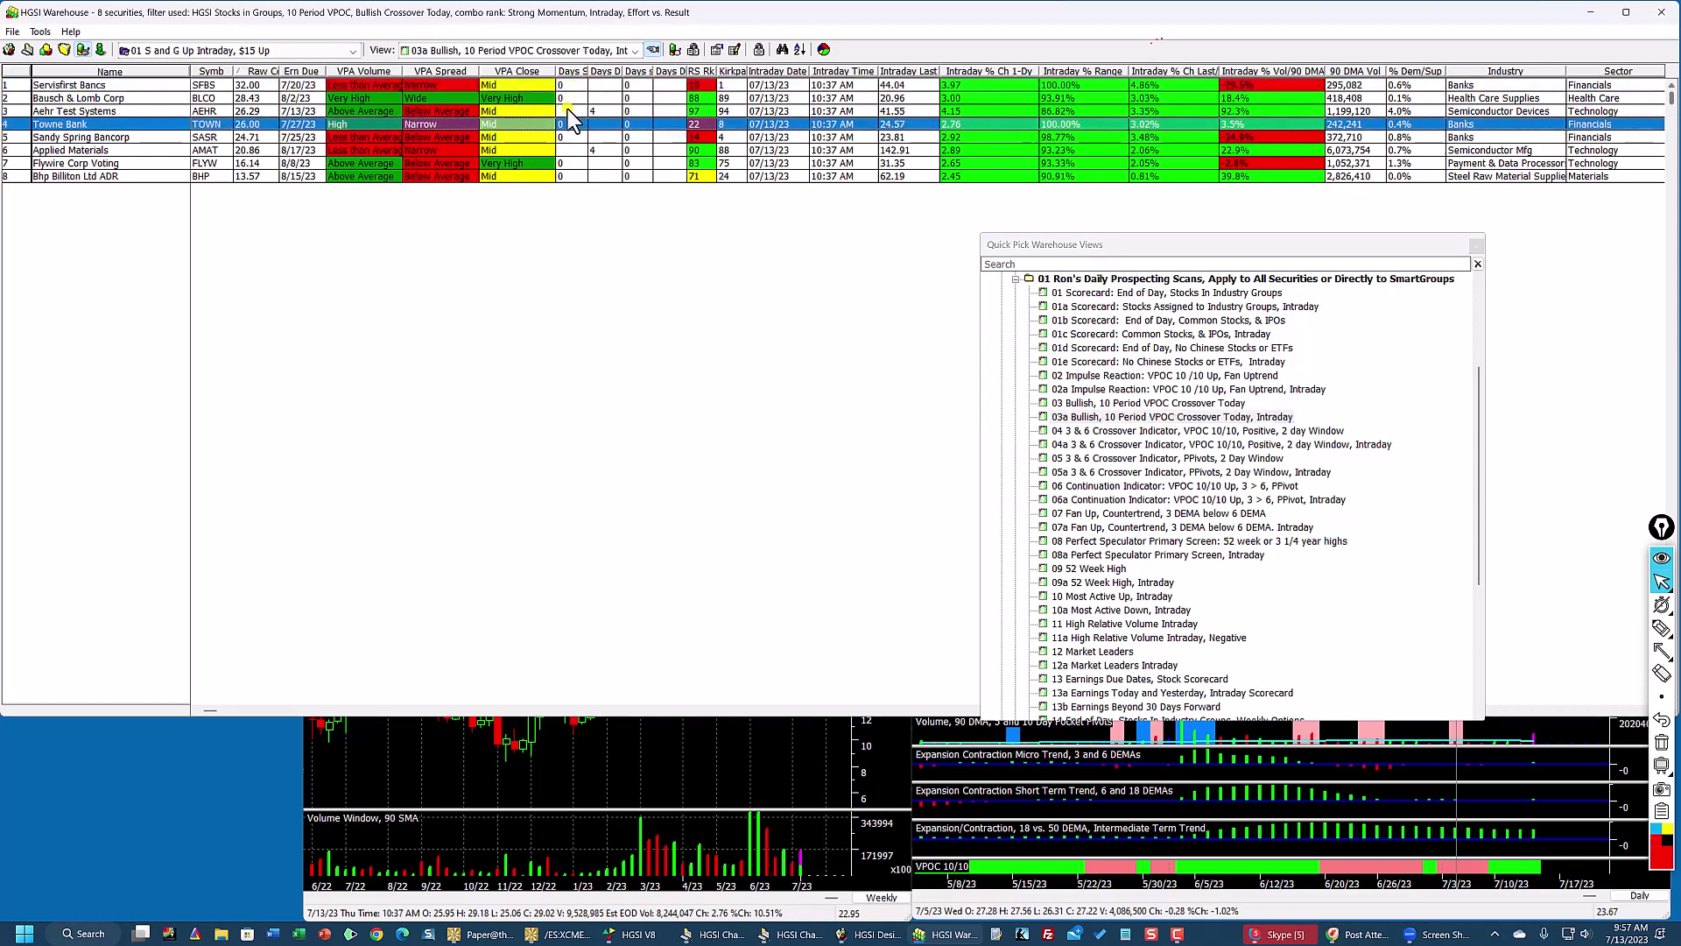
double_click(568, 111)
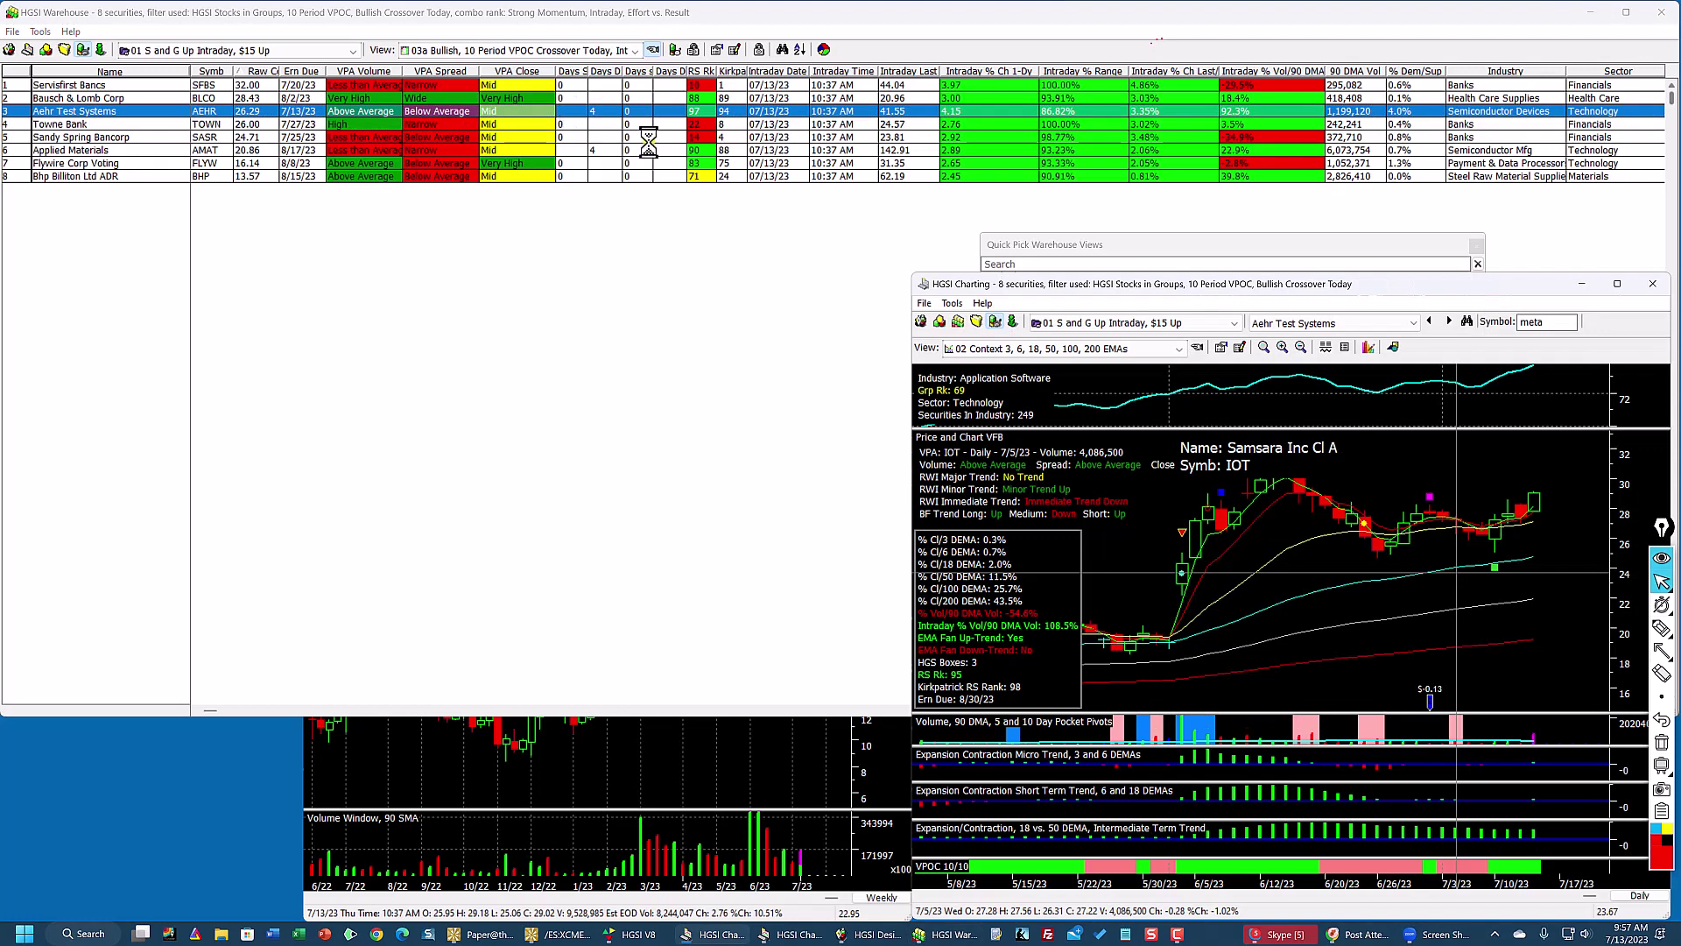
double_click(575, 114)
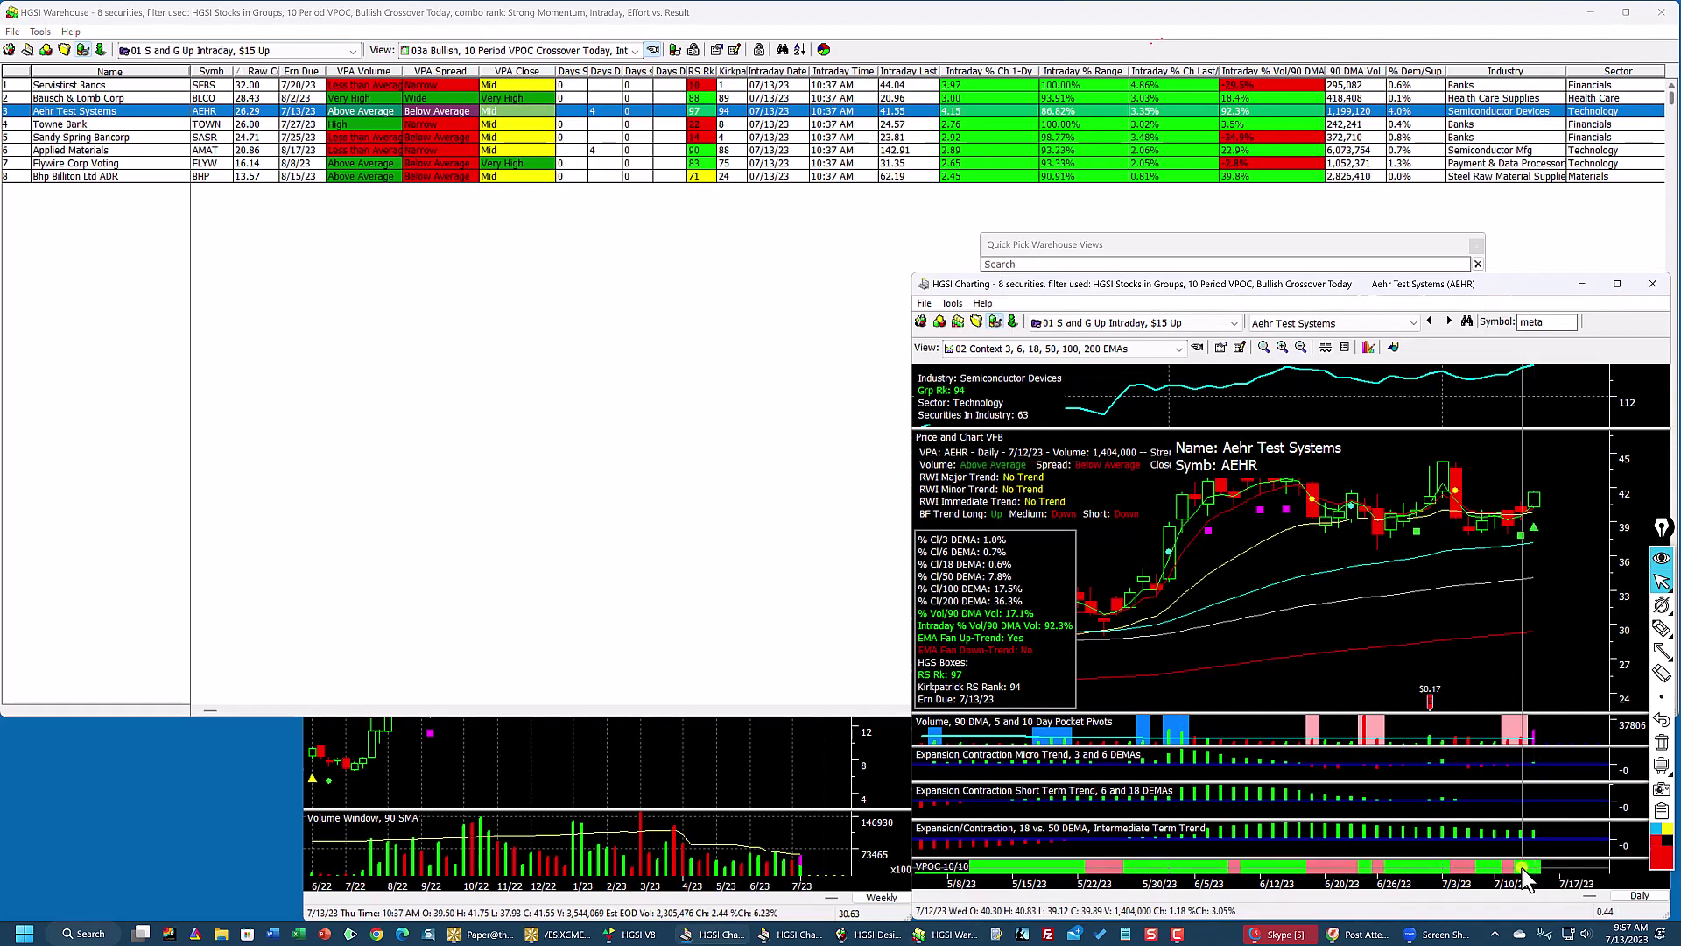
click(1617, 283)
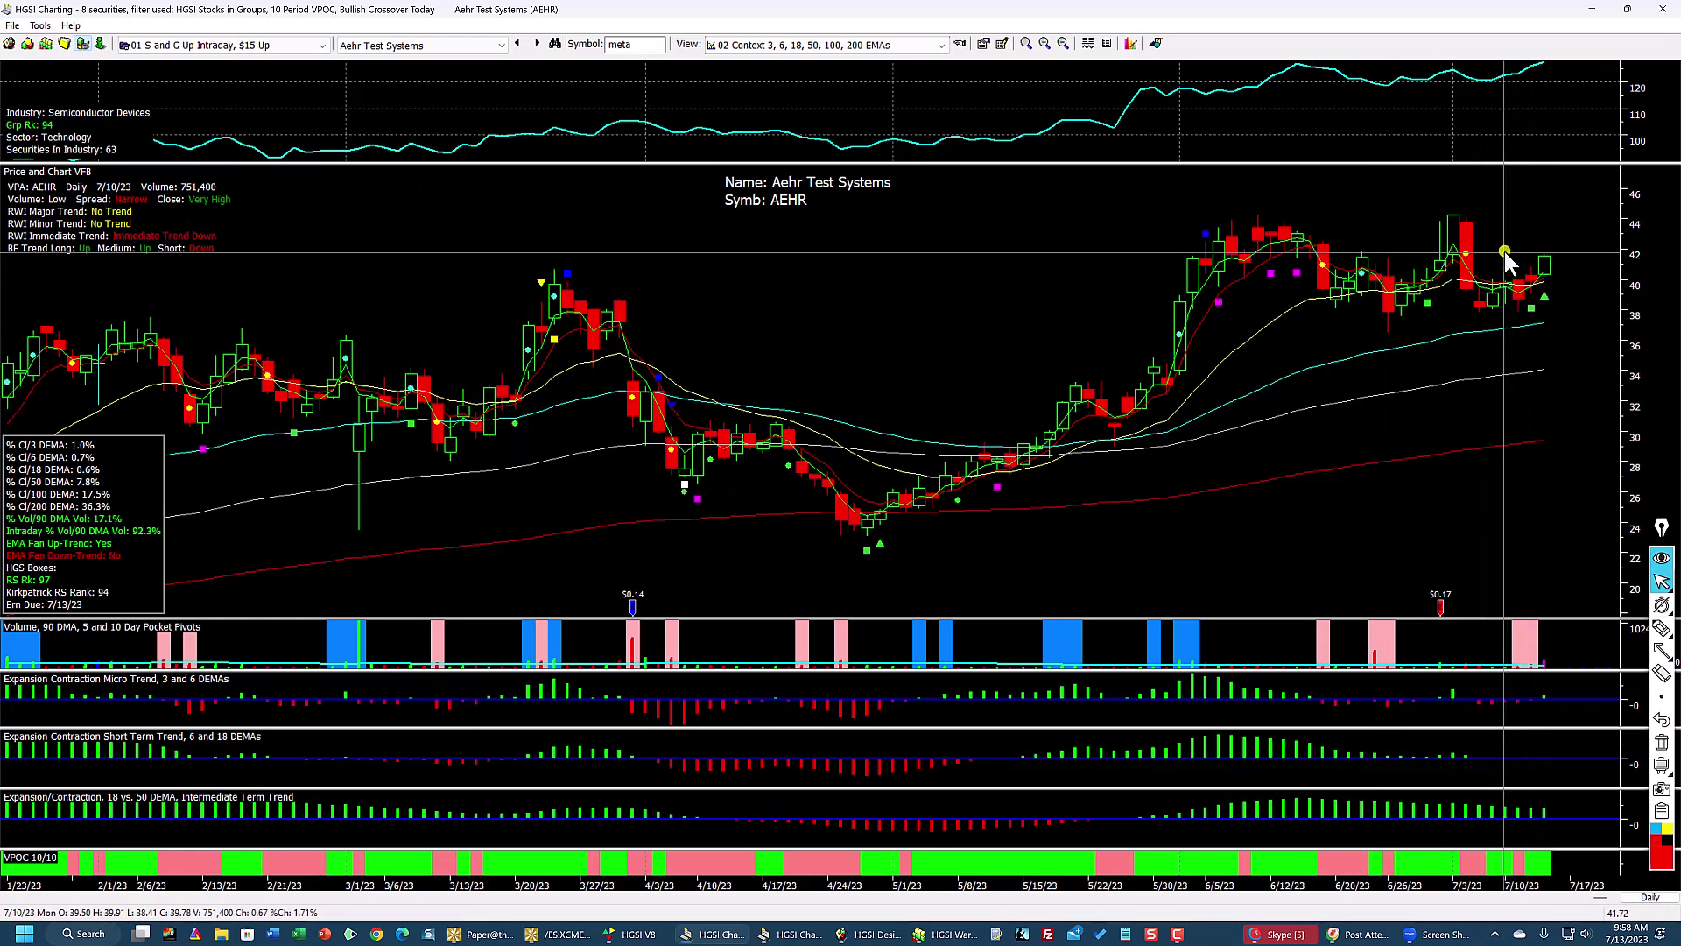
click(1627, 10)
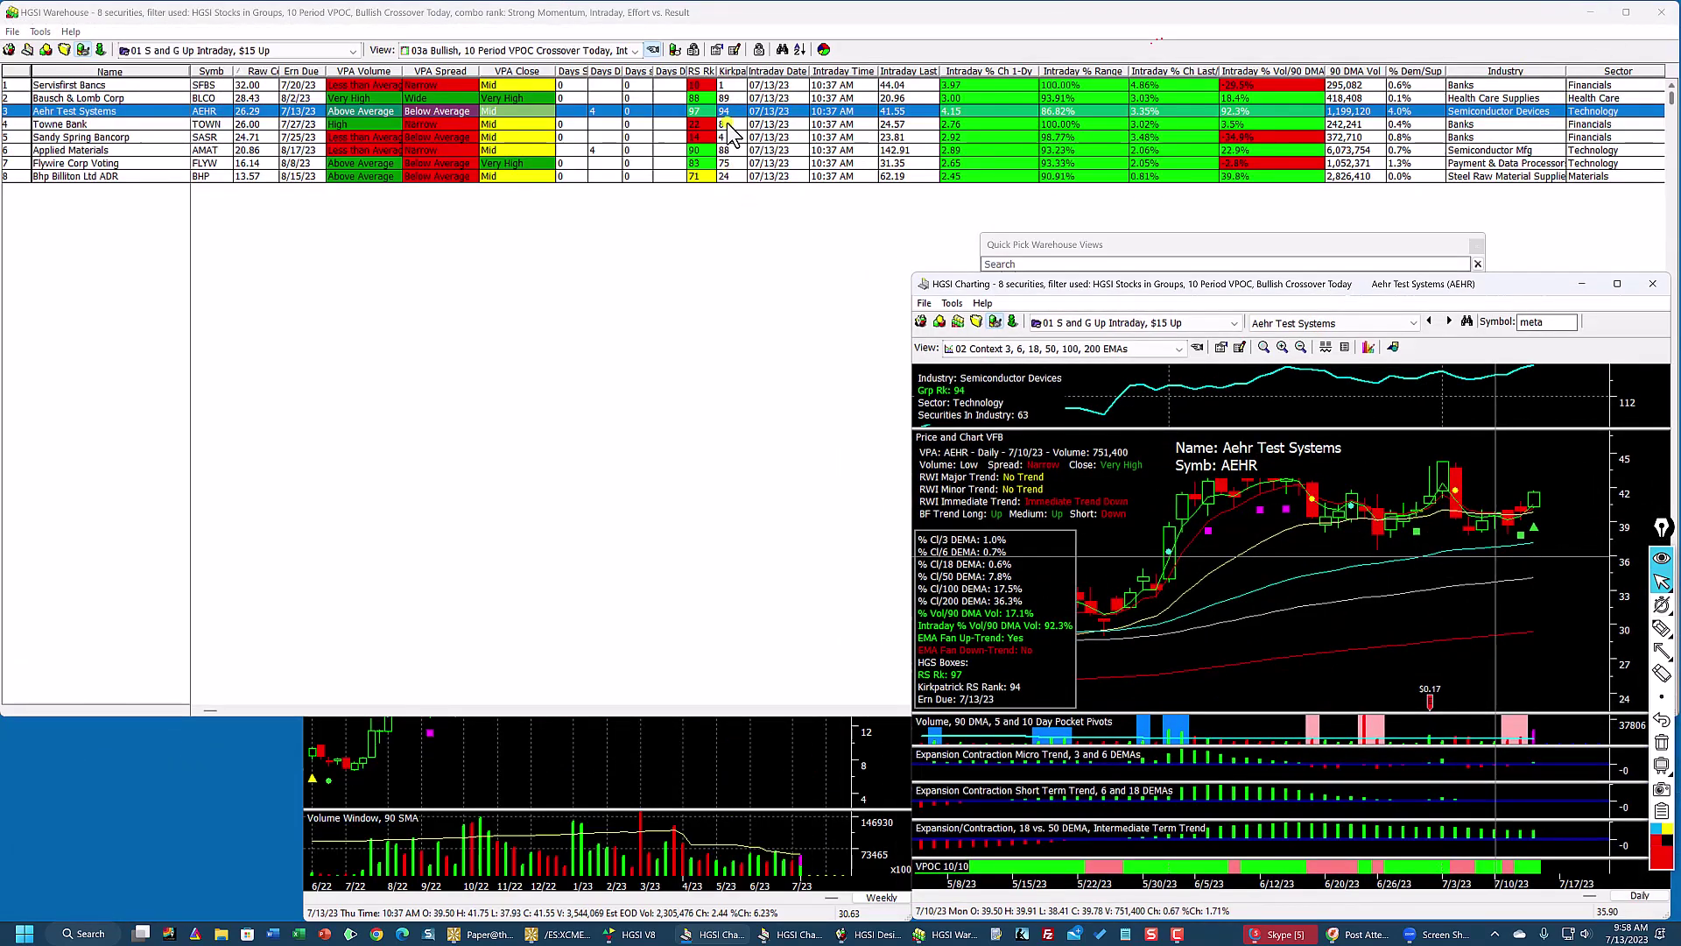
Step: Load the 04a 3 & 6 Crossover Indicator, VPOC 10/10, Positive, 2 day Window, Intraday view in the warehouse
click(1208, 245)
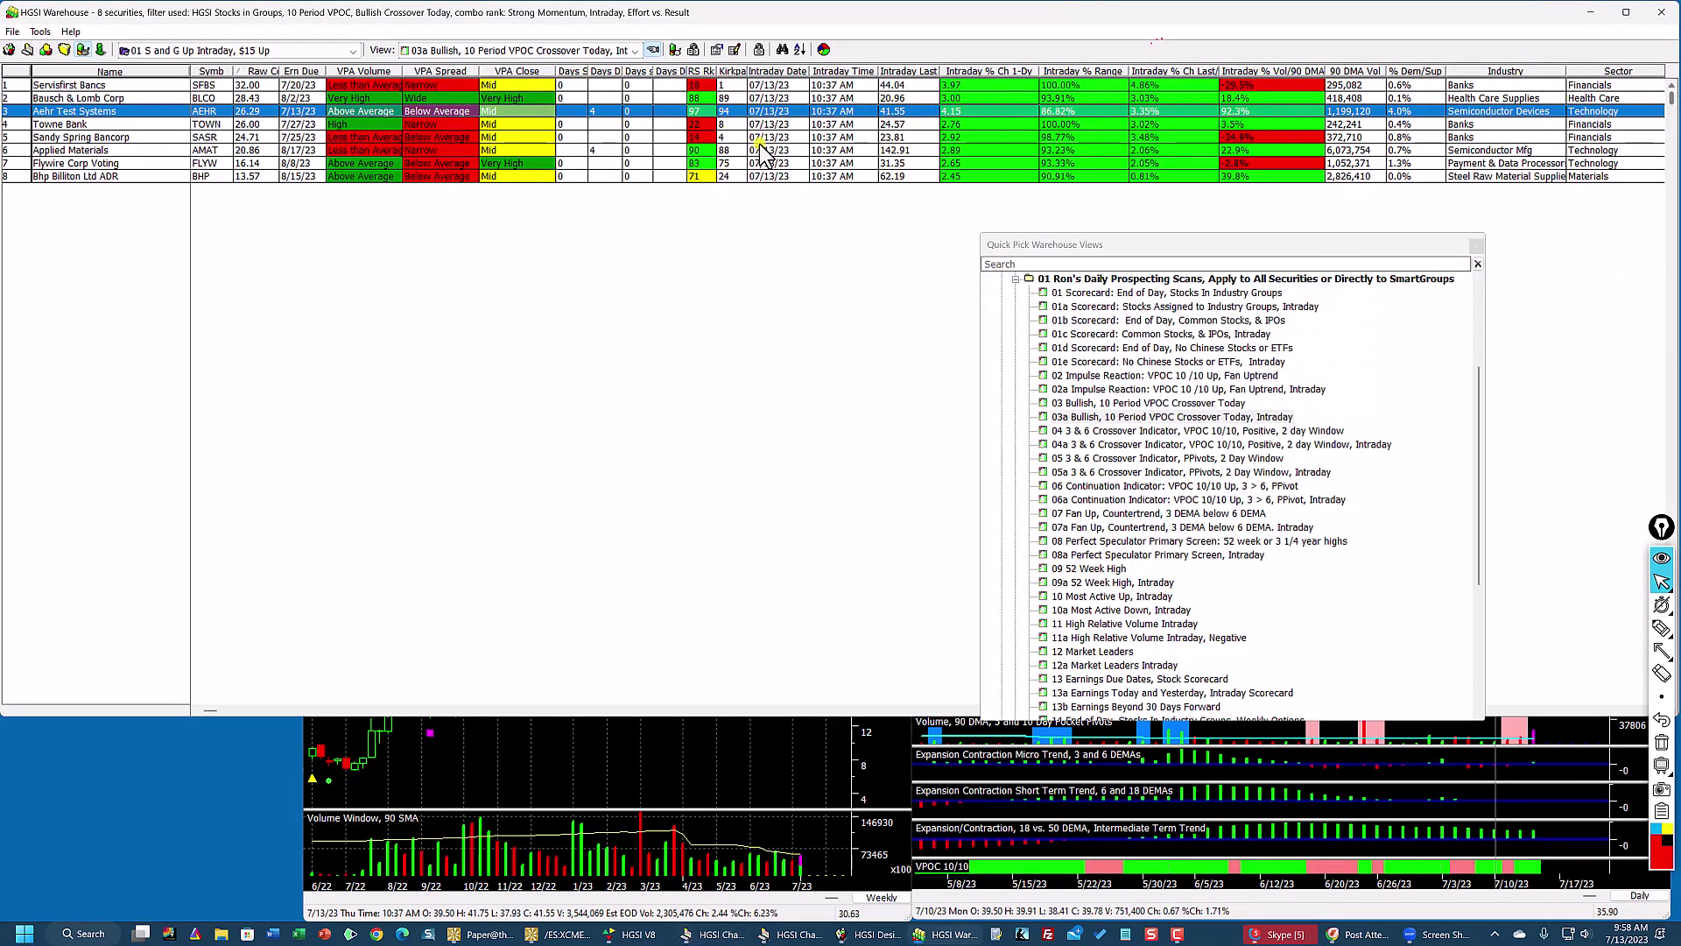
click(1114, 417)
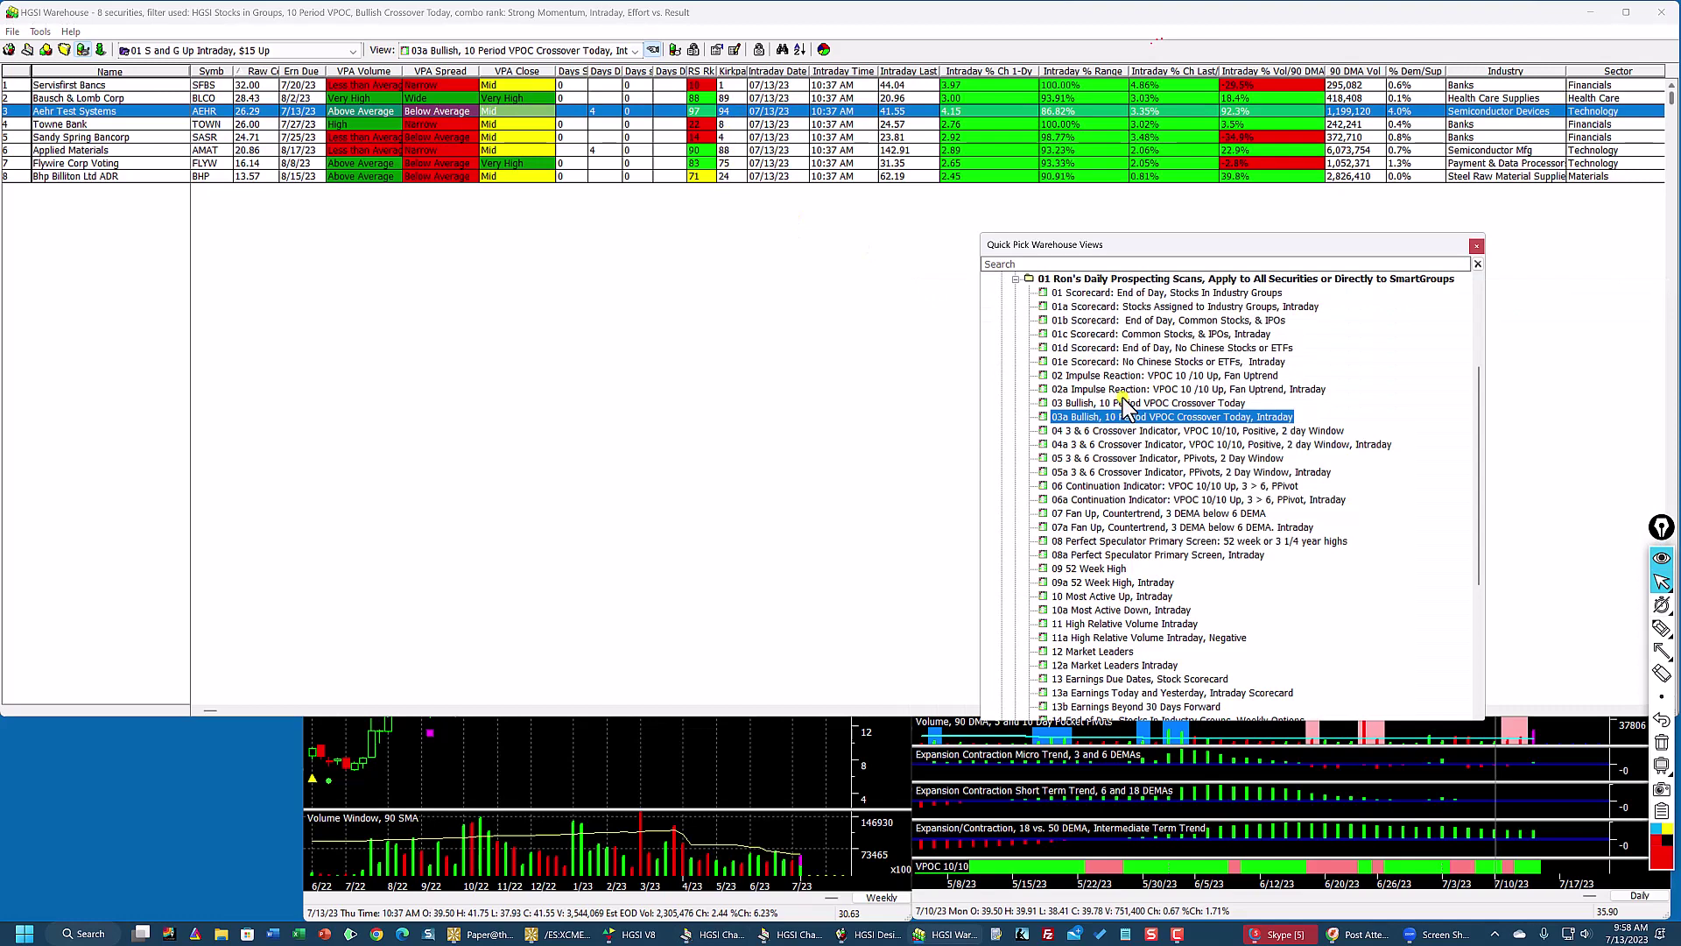
click(1132, 444)
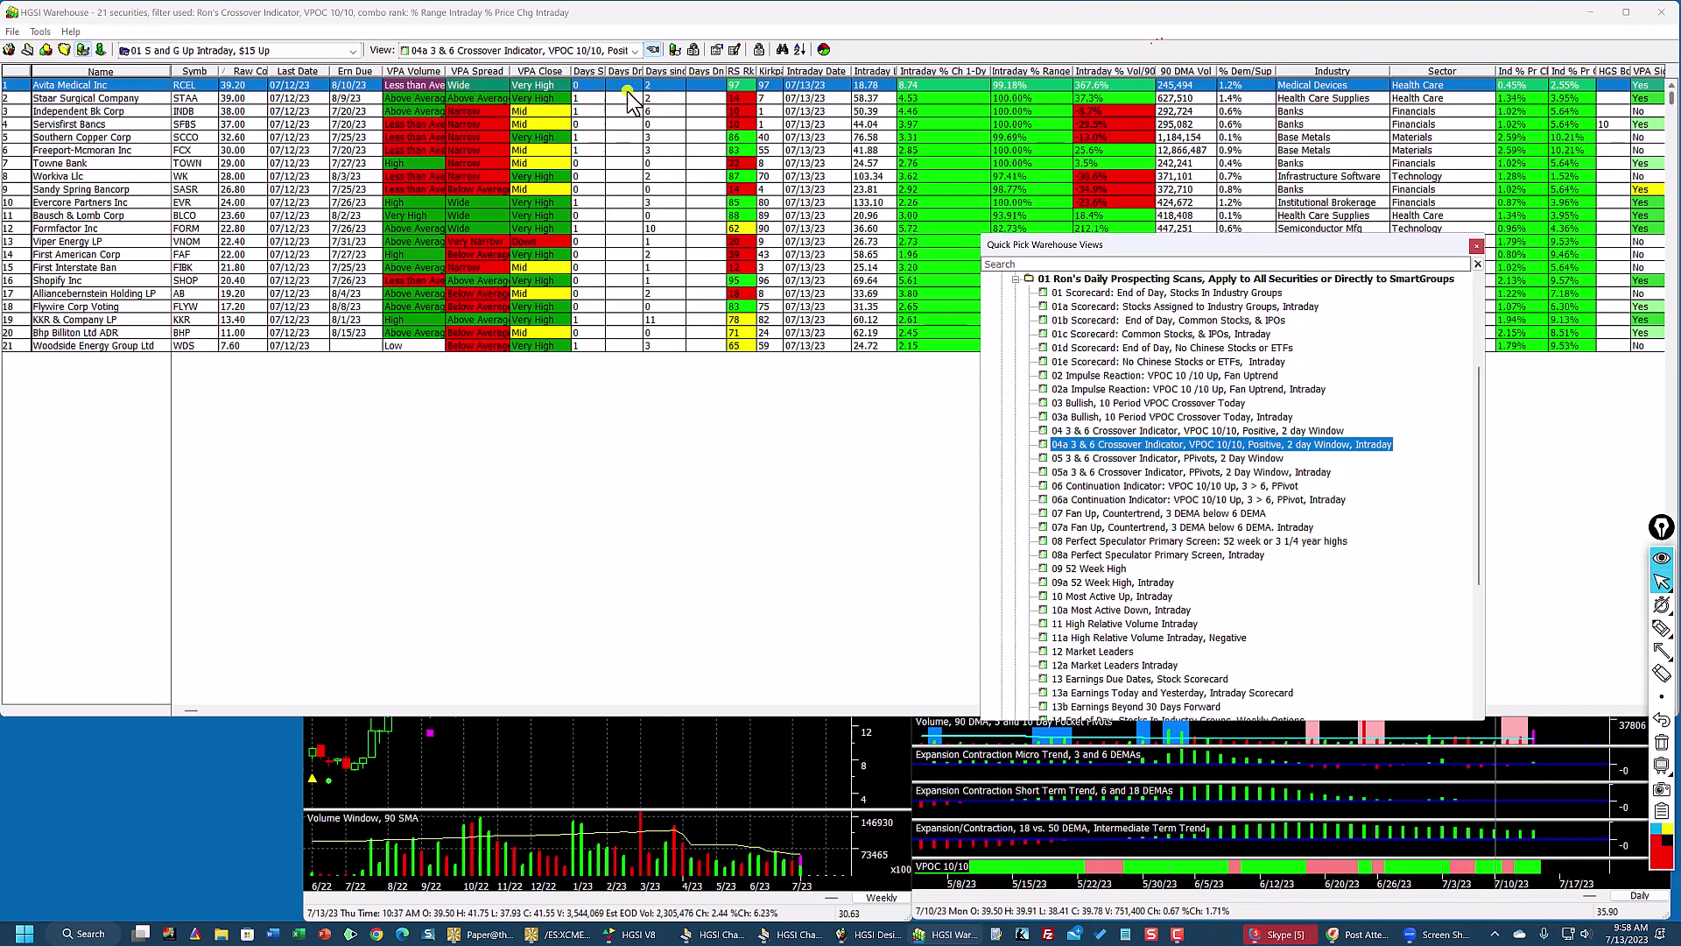
Step: Load the 05a 3 & 6 Crossover Indicator, PPivots, 2 Day Window, Intraday view and chart Staar Surgical Company
click(1118, 474)
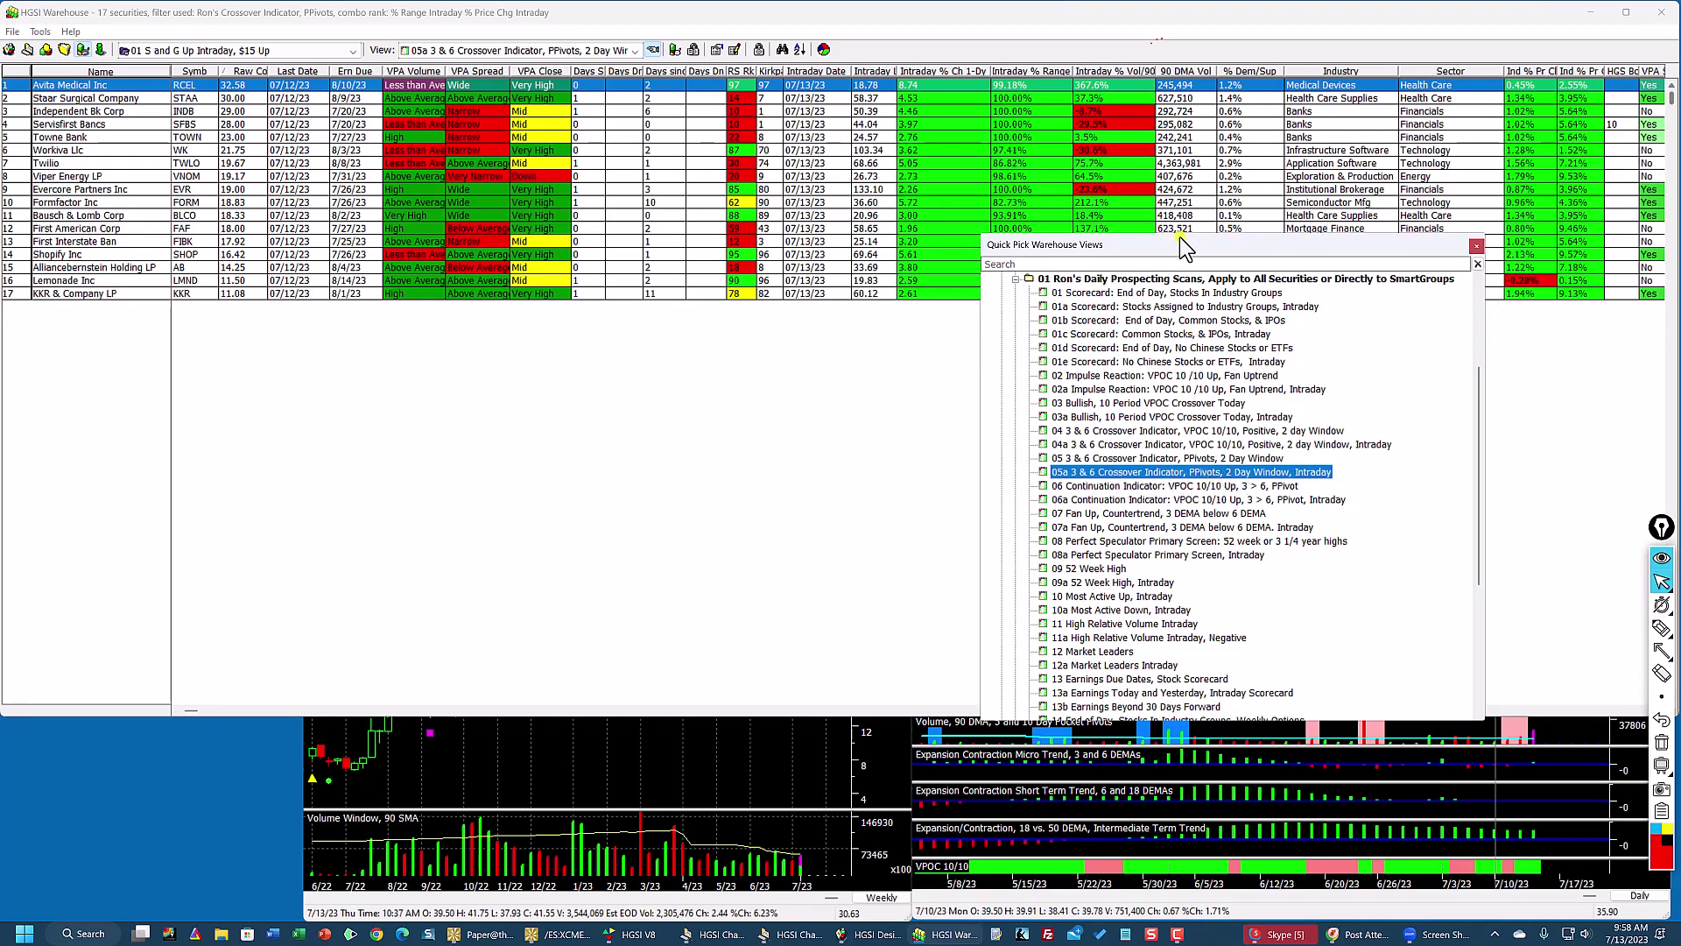
drag(1181, 235, 826, 381)
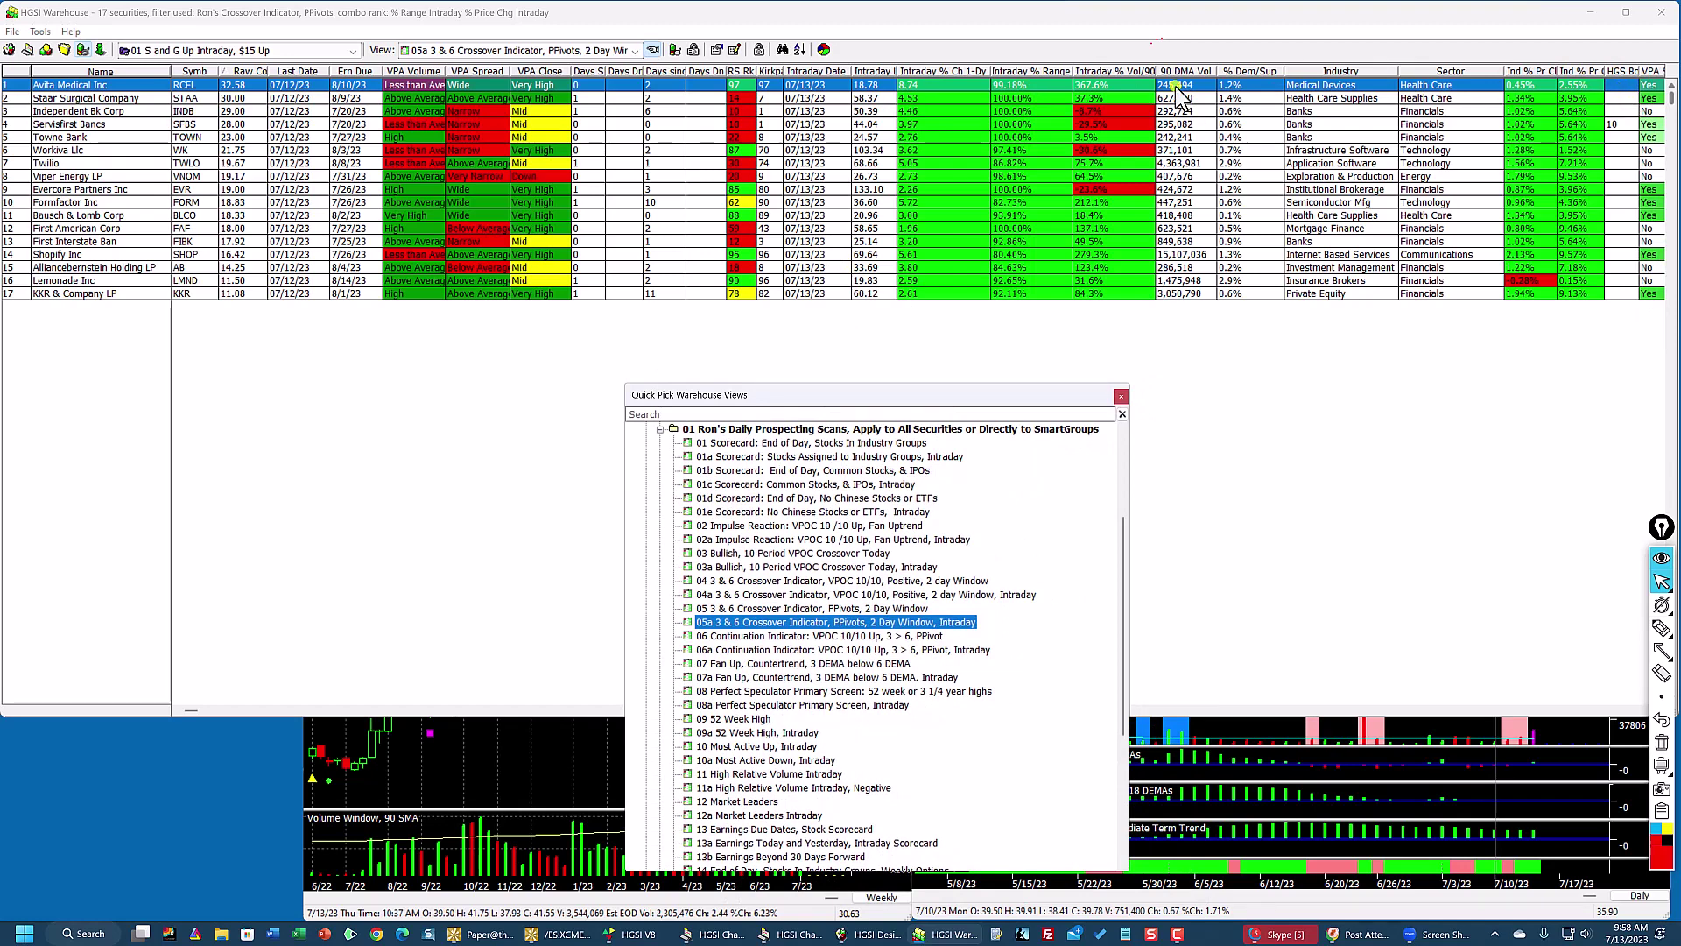
double_click(897, 100)
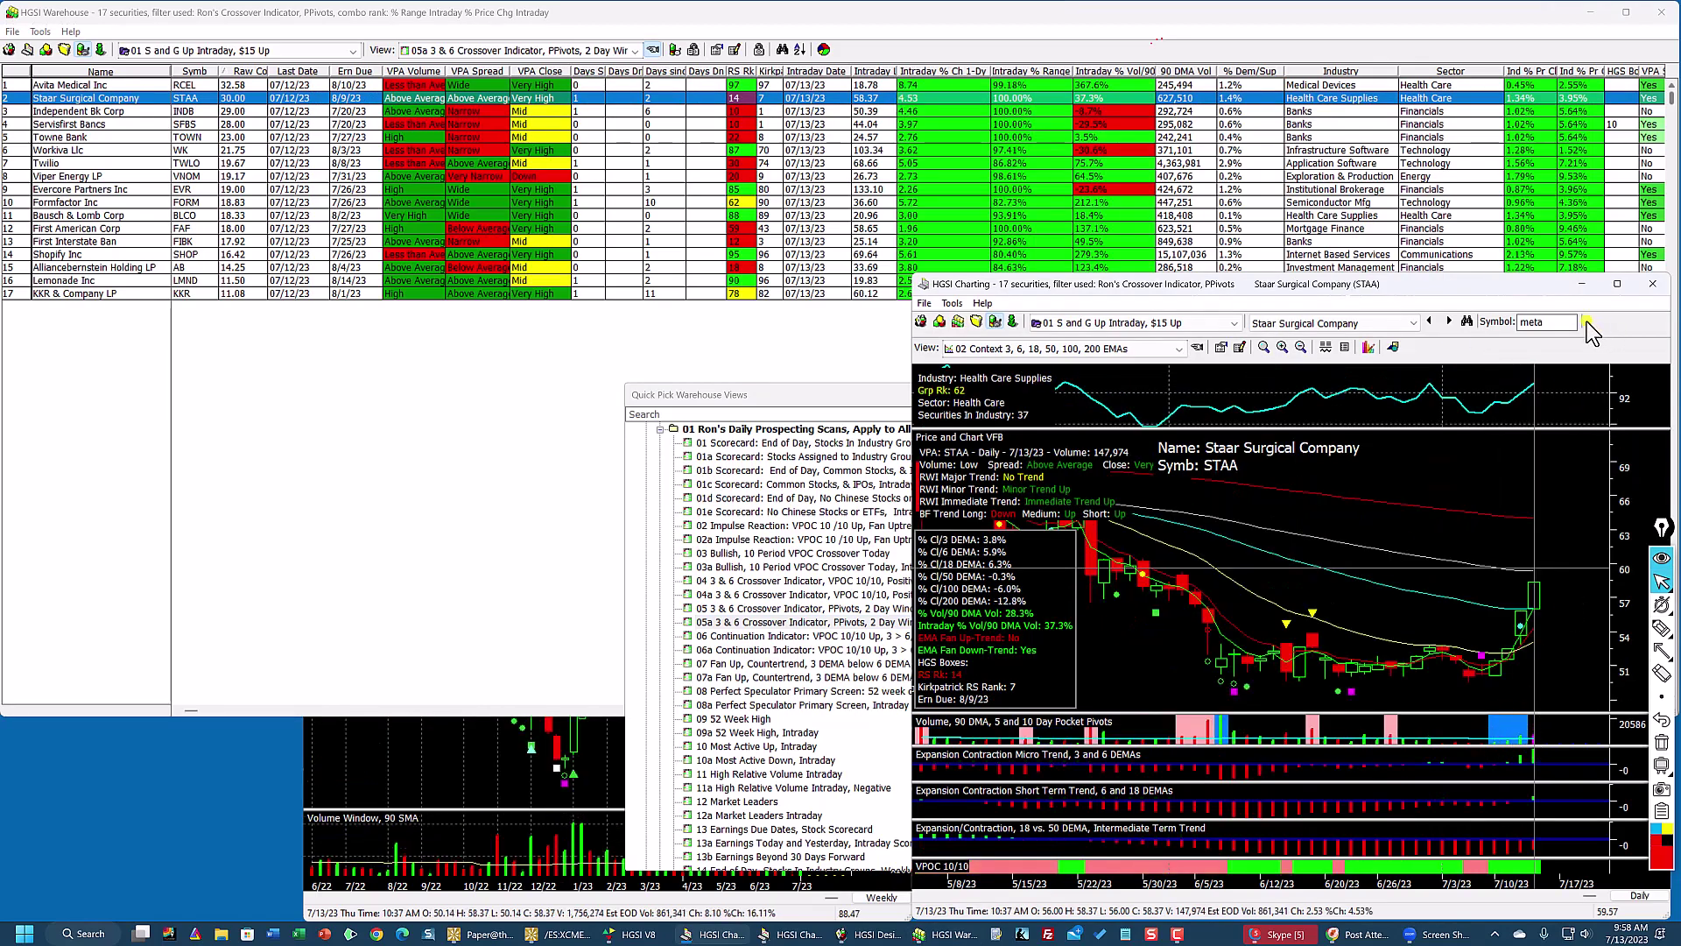
Step: Examine Staar Surgical's maximized daily chart with the volume pane temporarily enlarged to inspect the pocket pivots, and restore the window
click(1618, 283)
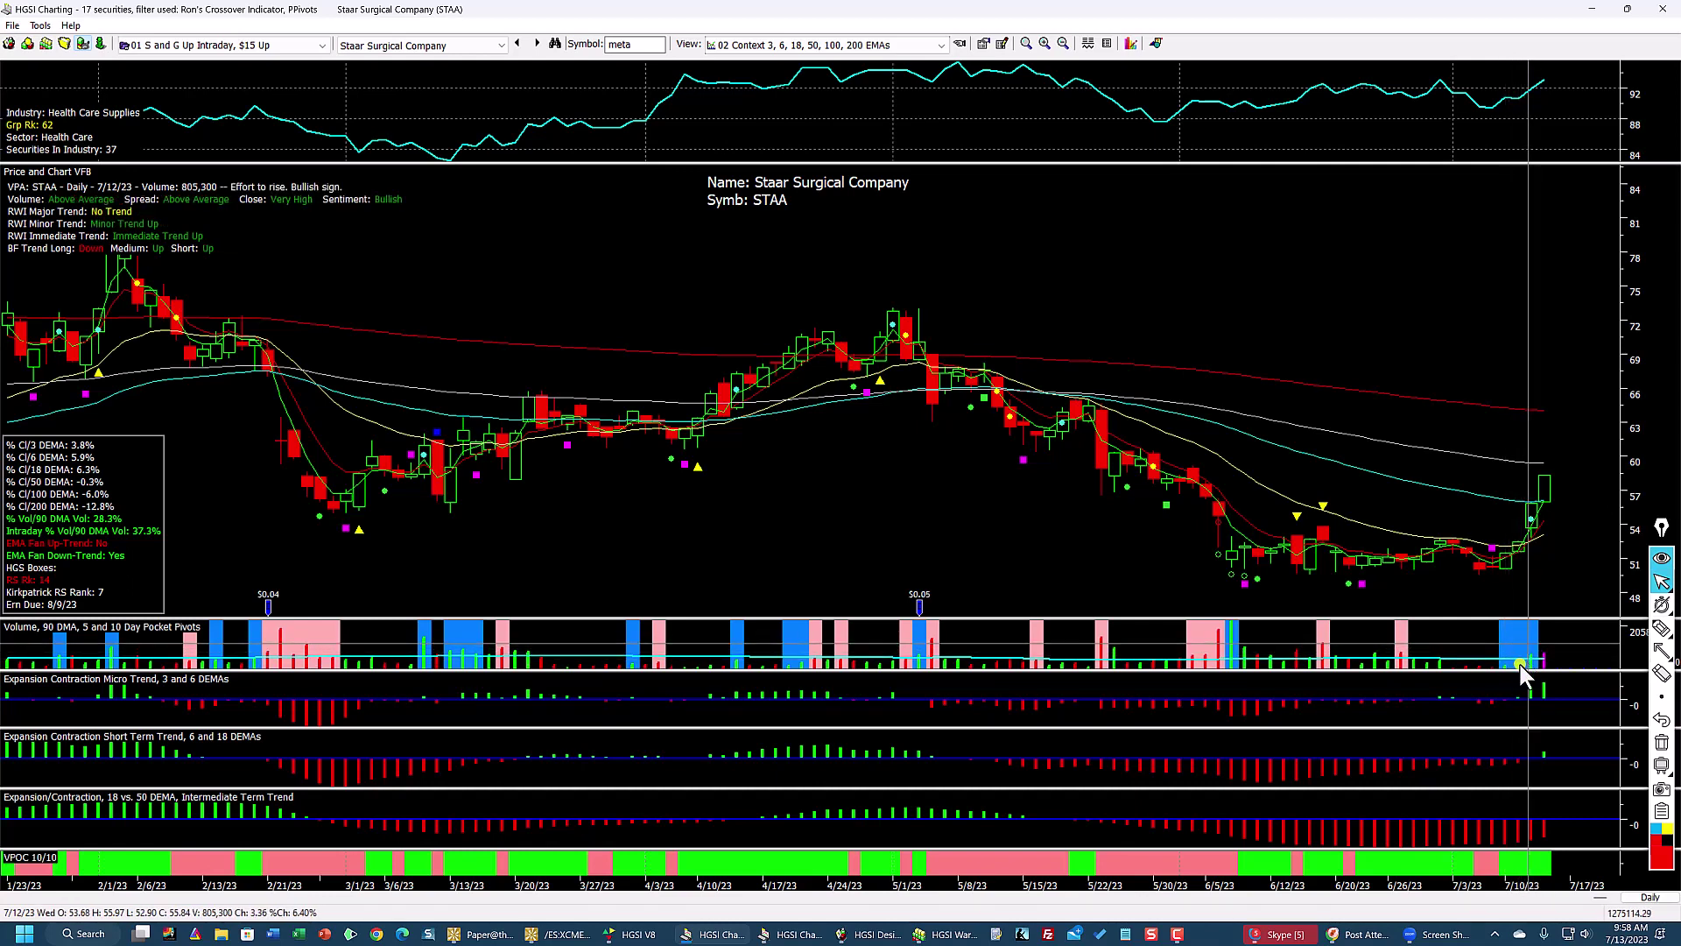
drag(1503, 617, 1476, 534)
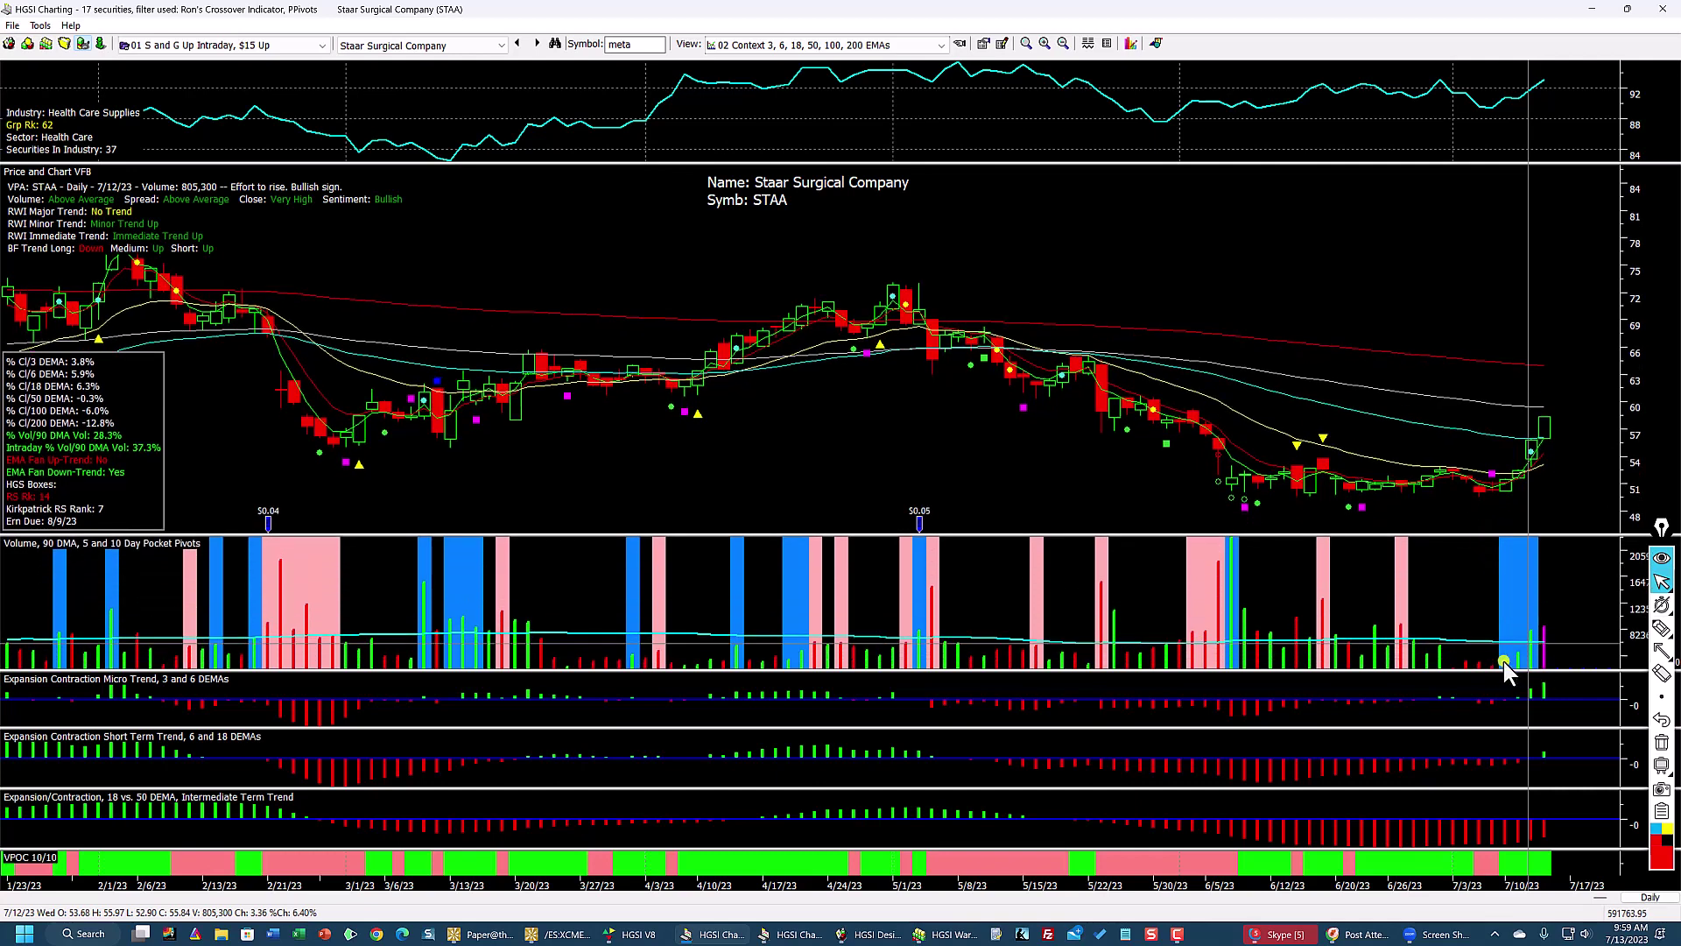
drag(1452, 534, 1455, 616)
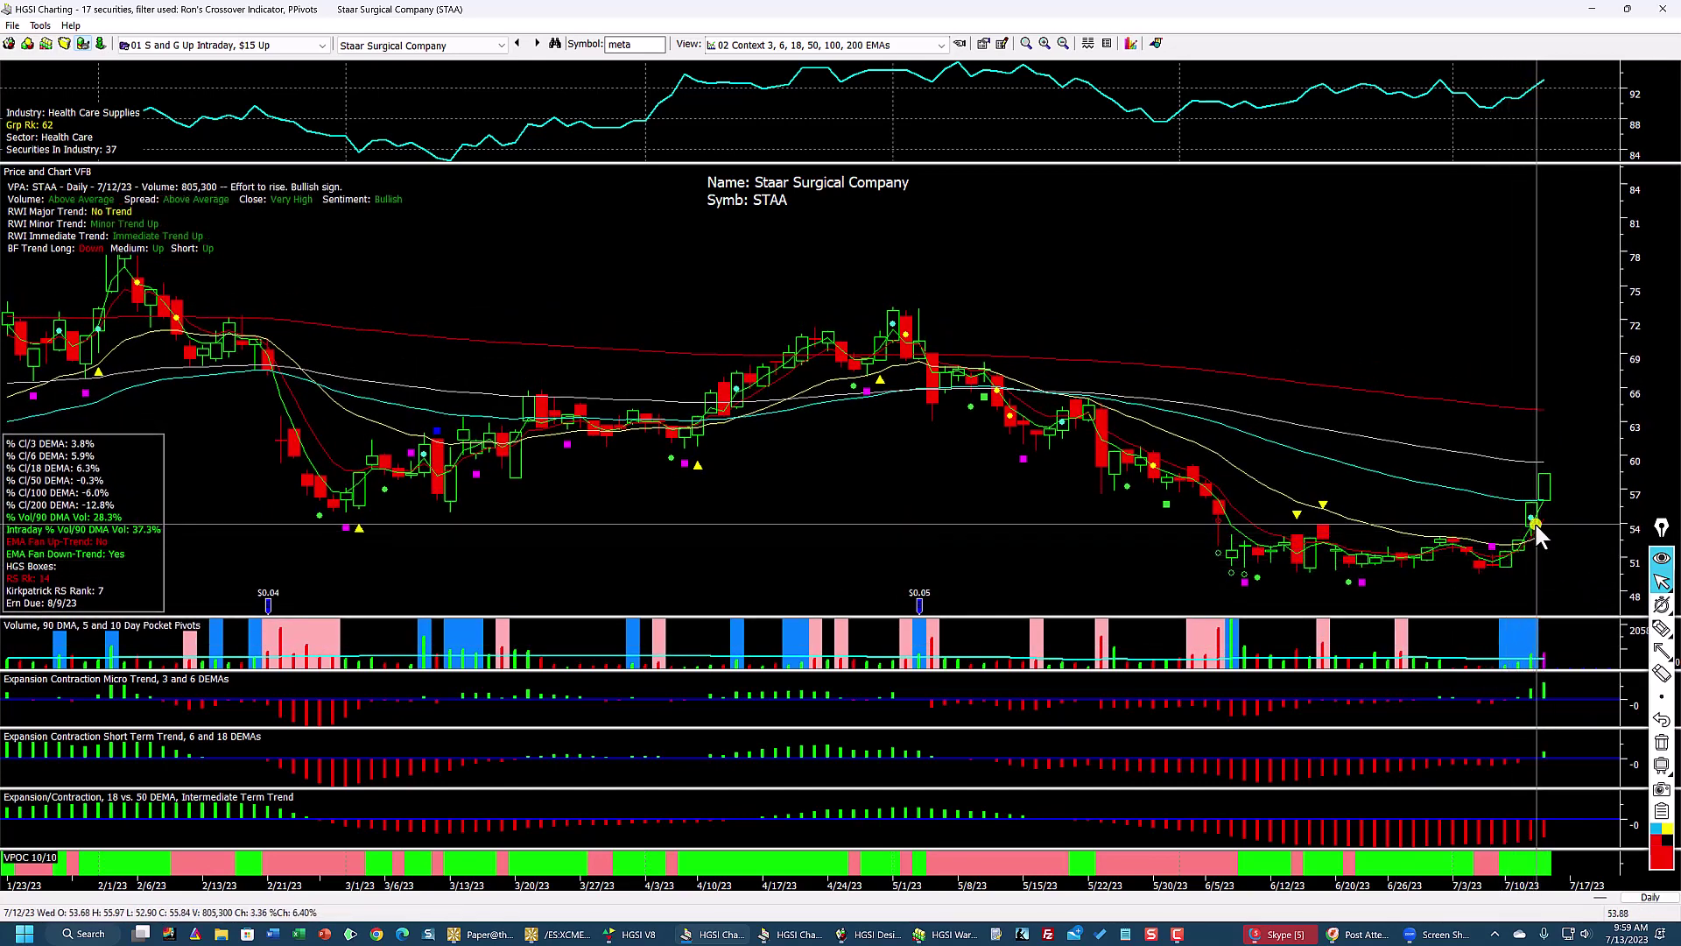
click(1627, 9)
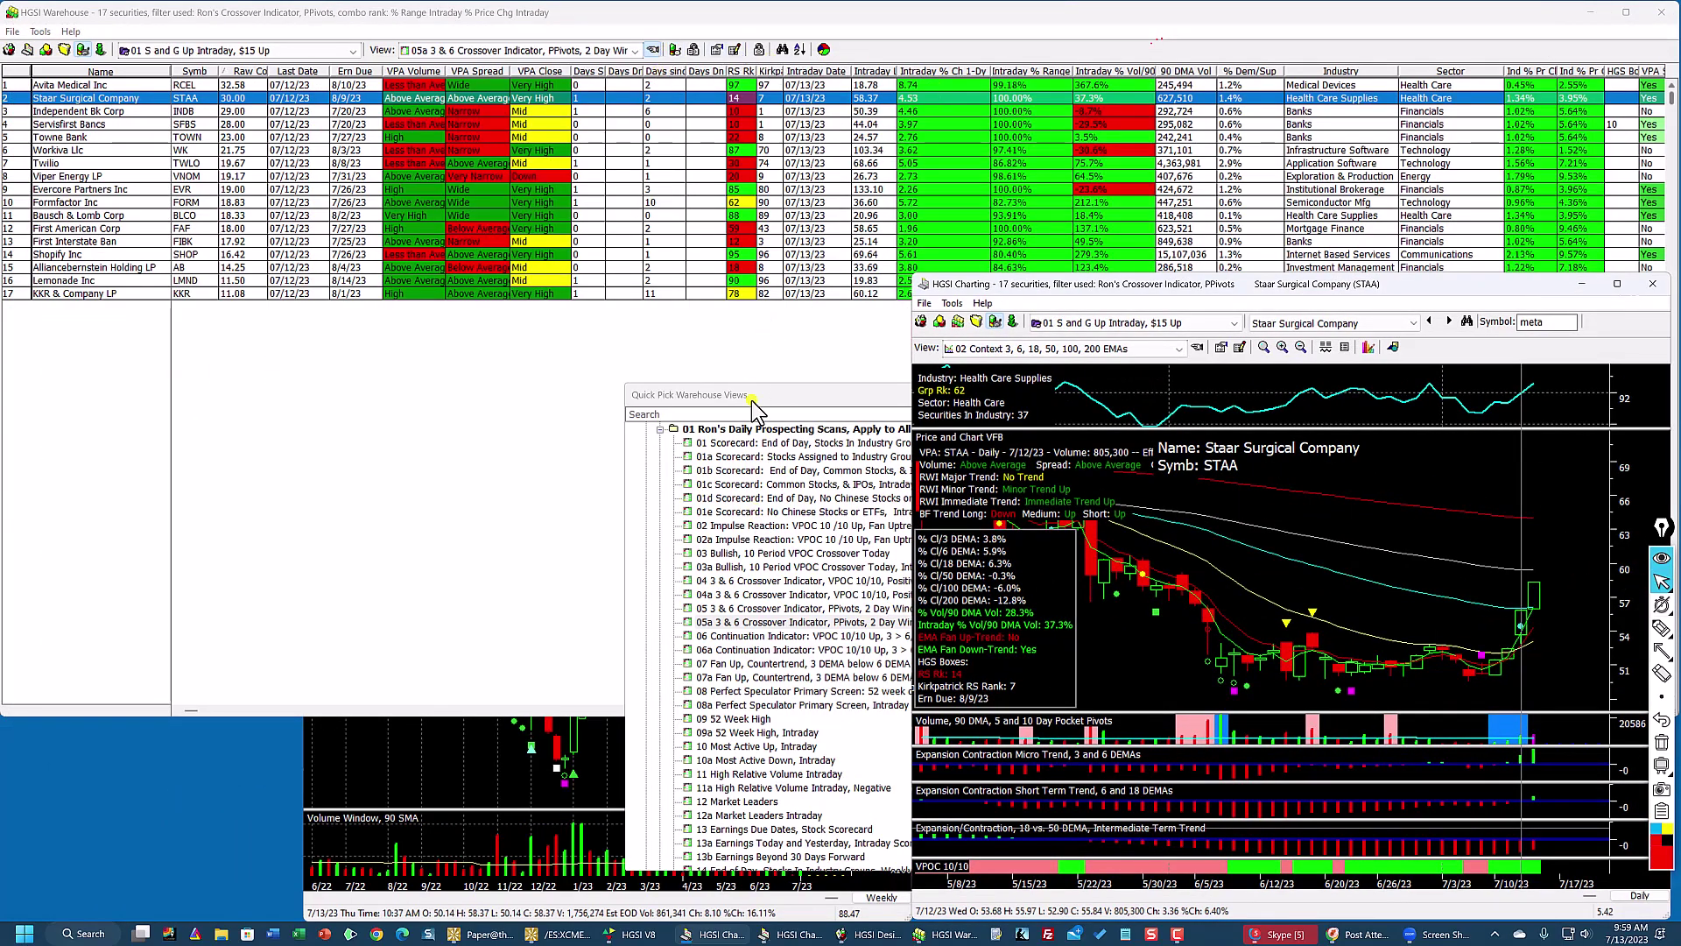
Step: Load the 06a Continuation Indicator: VPOC 10/10 Up, 3 > 6, PPivot, Intraday view, compare it with the 05a view, and return to 06a
drag(752, 395, 596, 358)
click(638, 576)
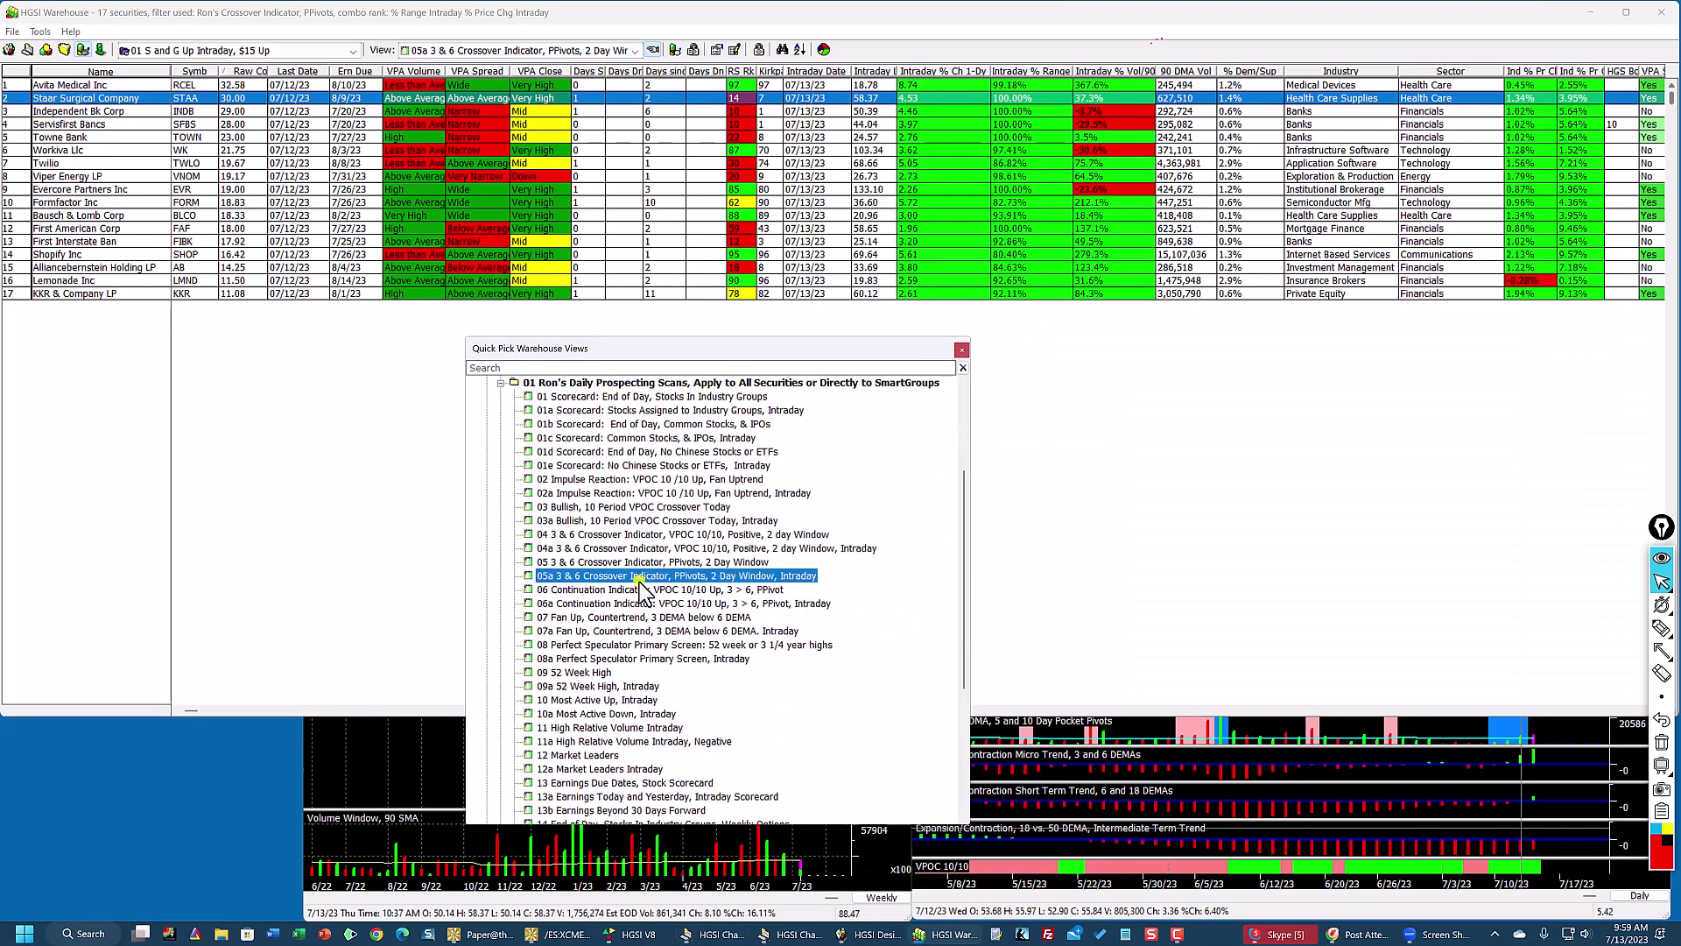
click(632, 603)
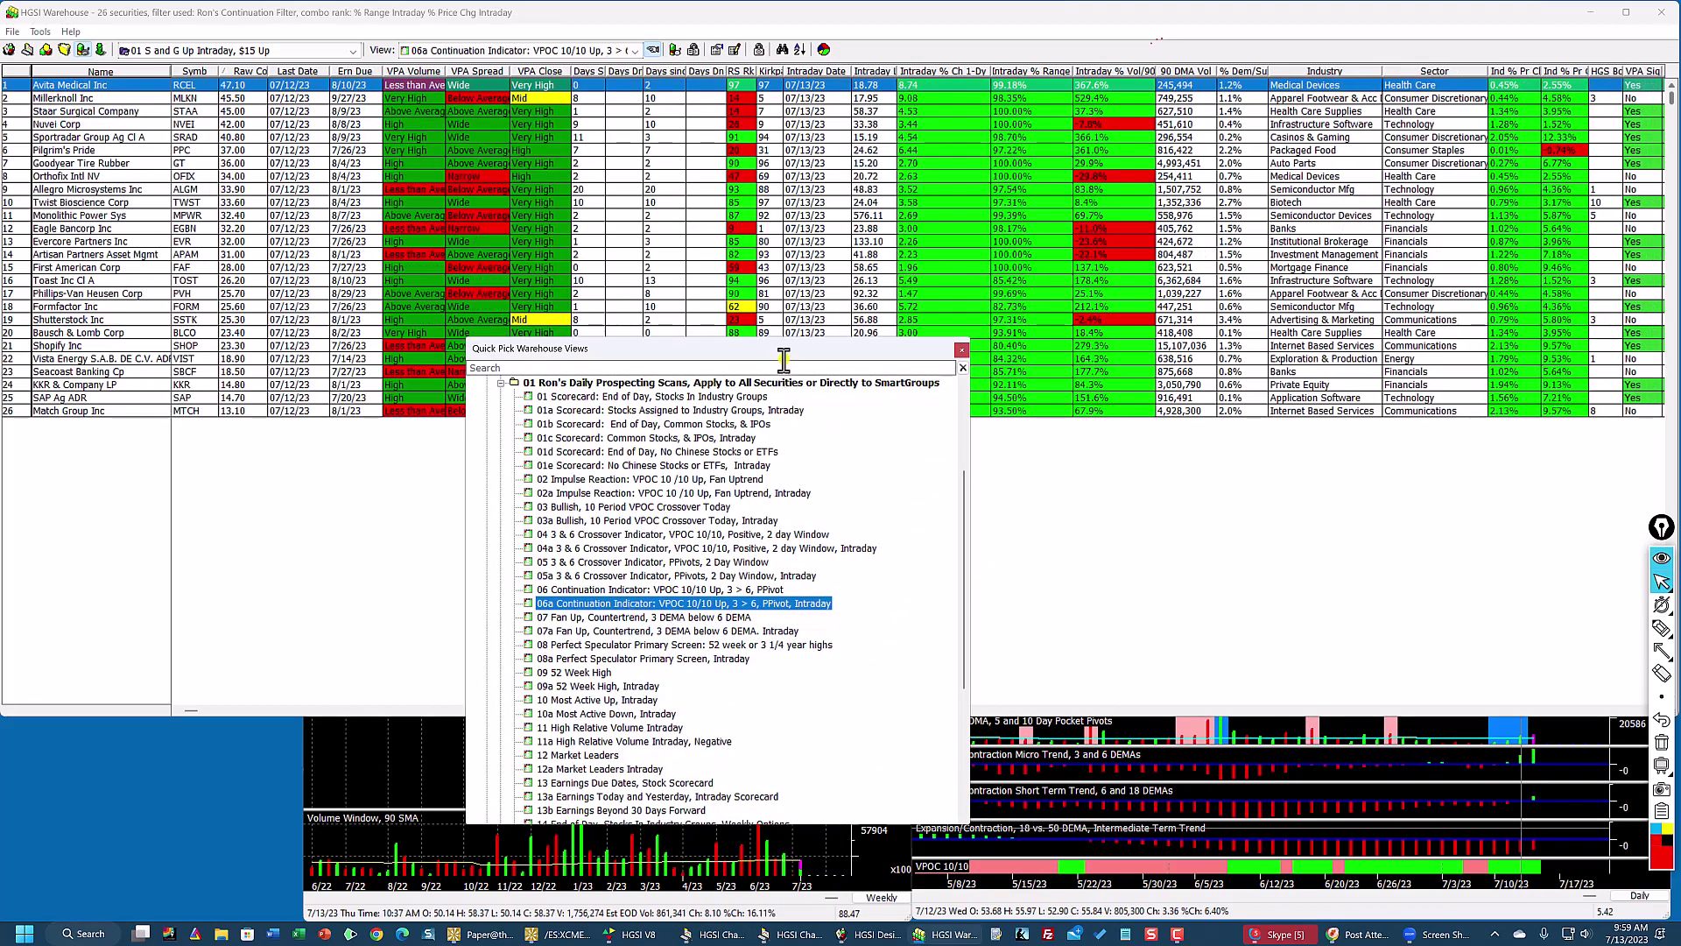
drag(793, 359, 1024, 435)
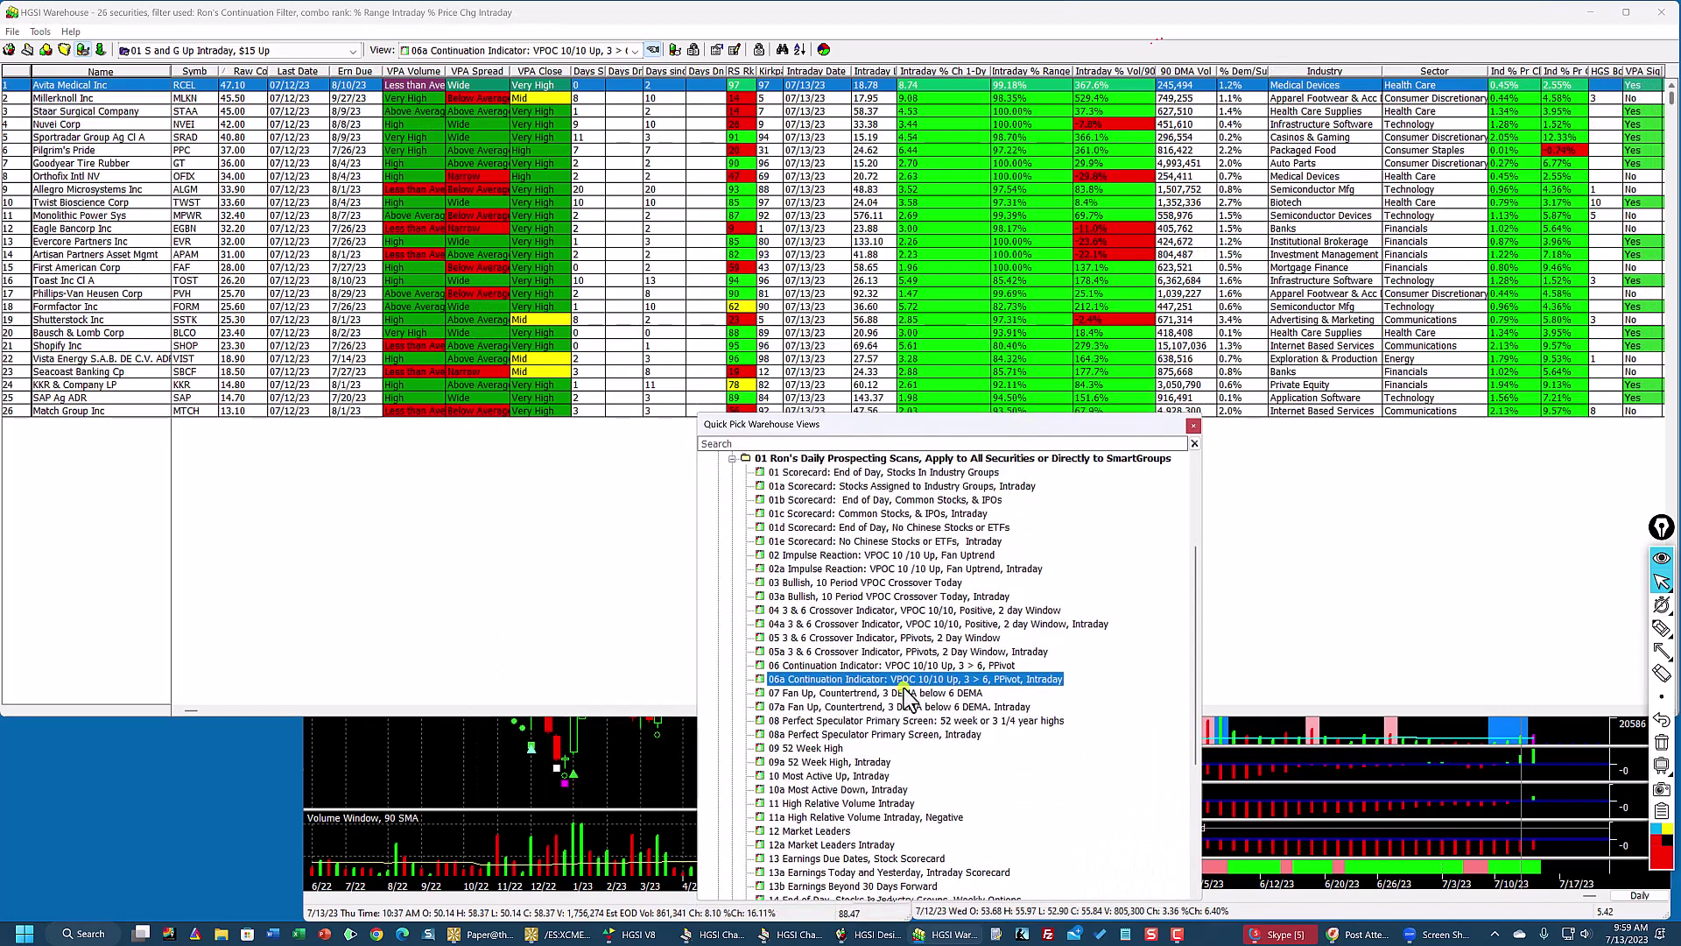
click(863, 652)
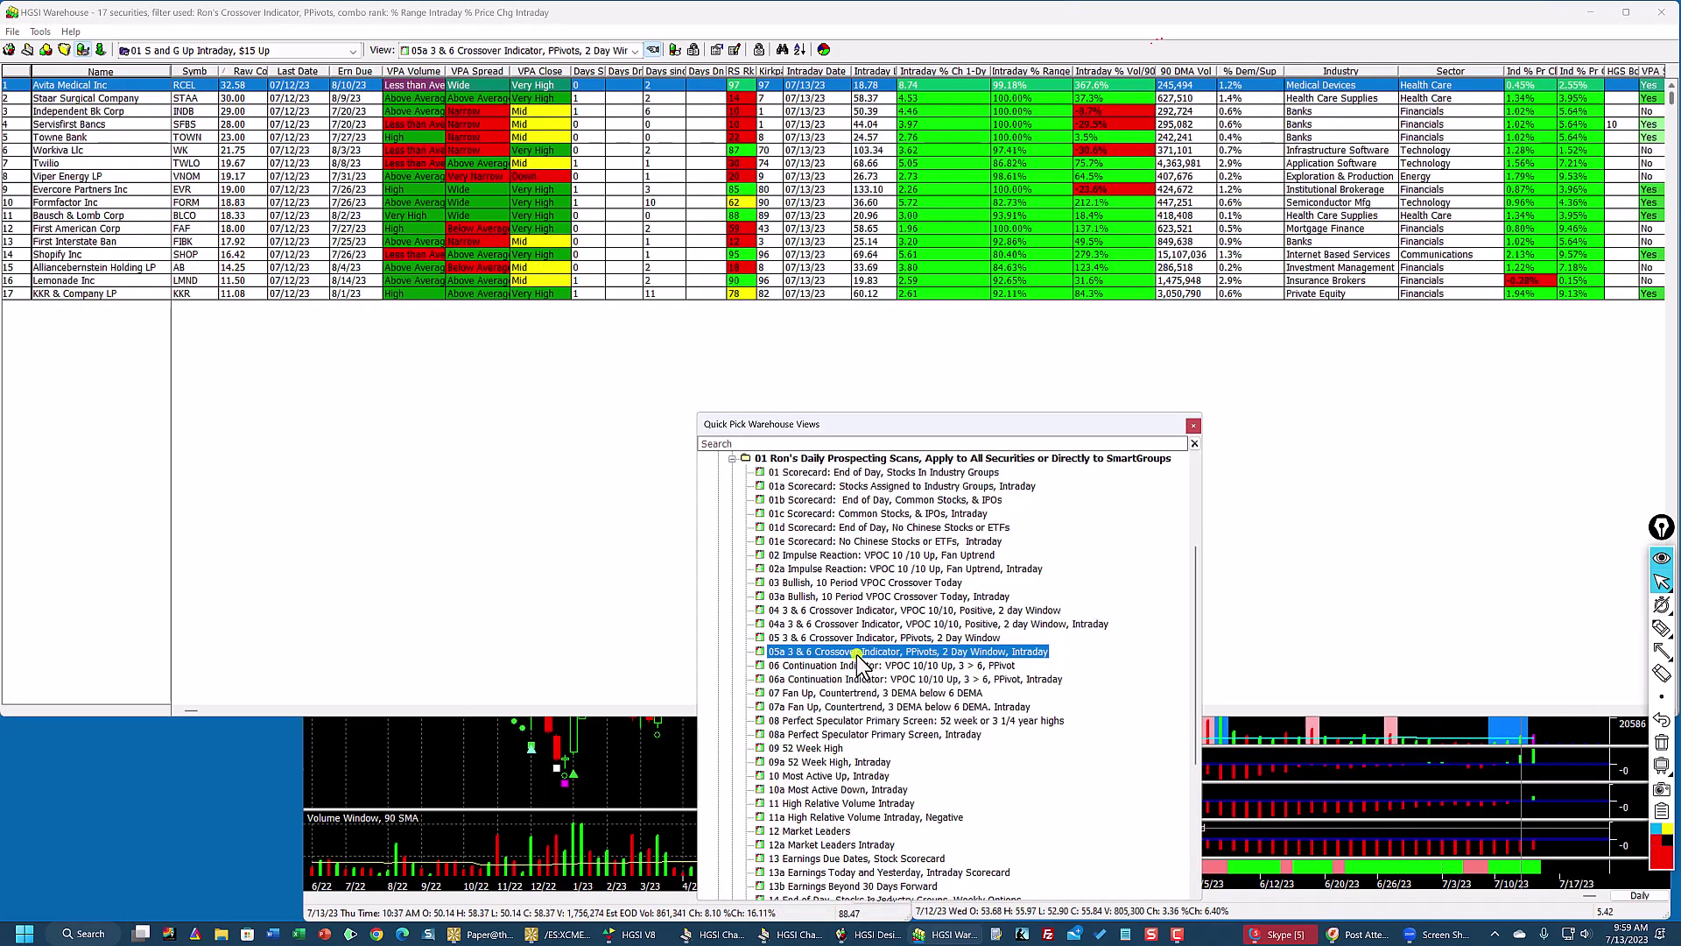
click(869, 679)
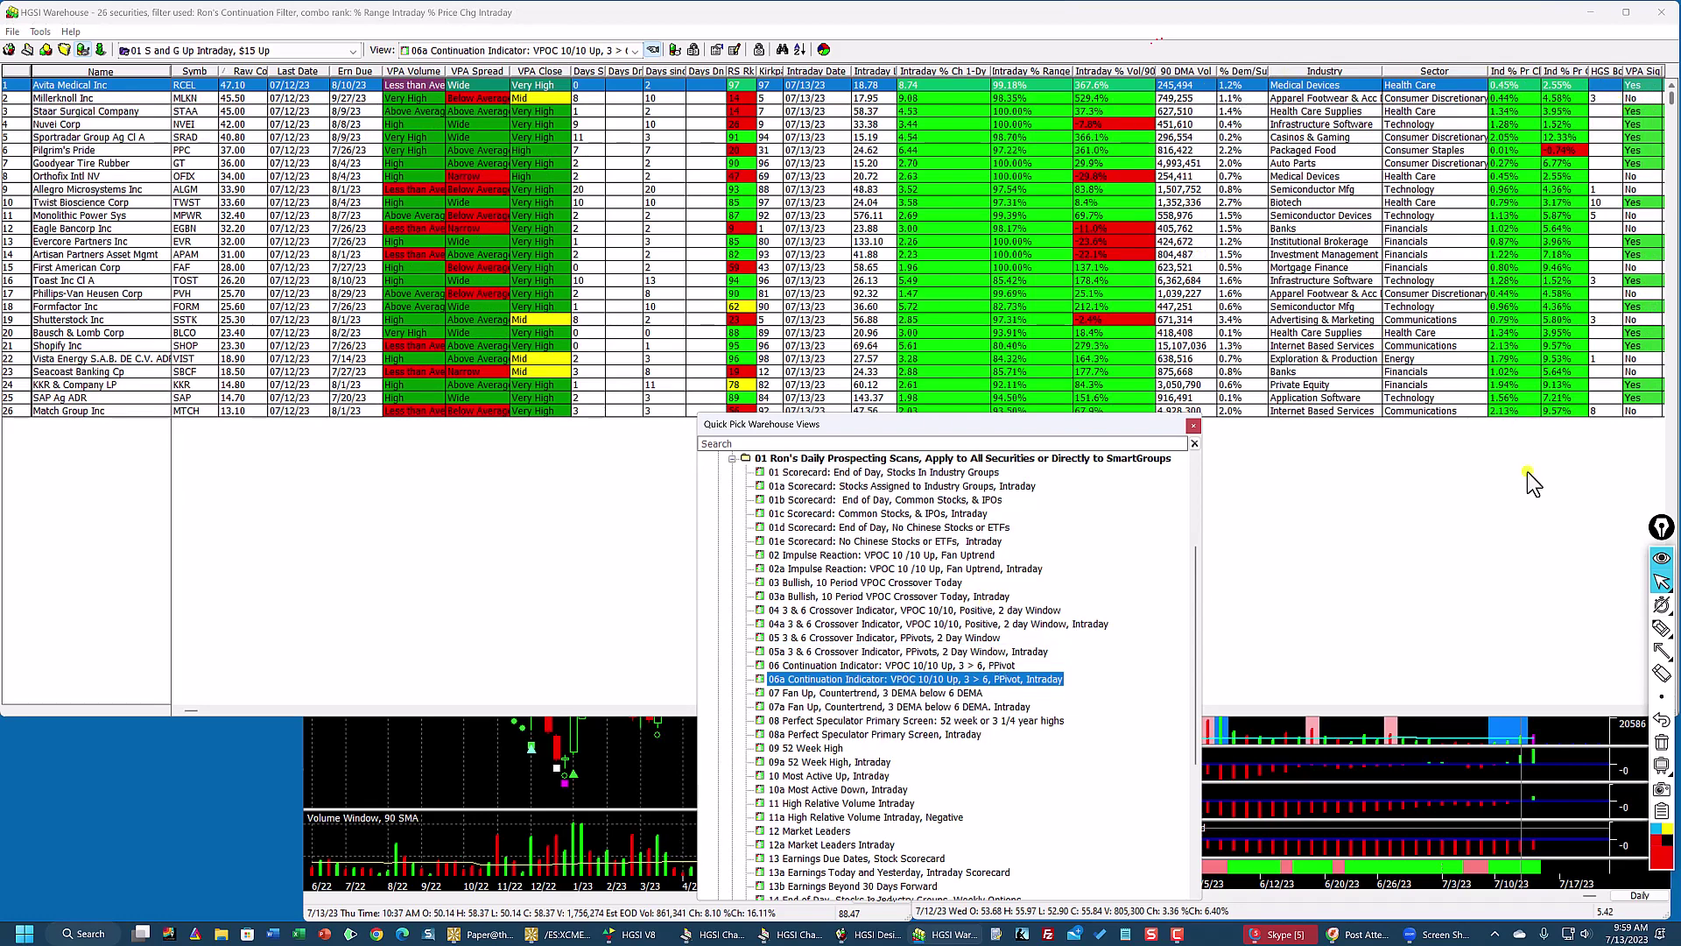
Step: Examine the continuation scan's VPA signal, VPA BF trend and EMA fan columns, and return to the first columns
click(1611, 706)
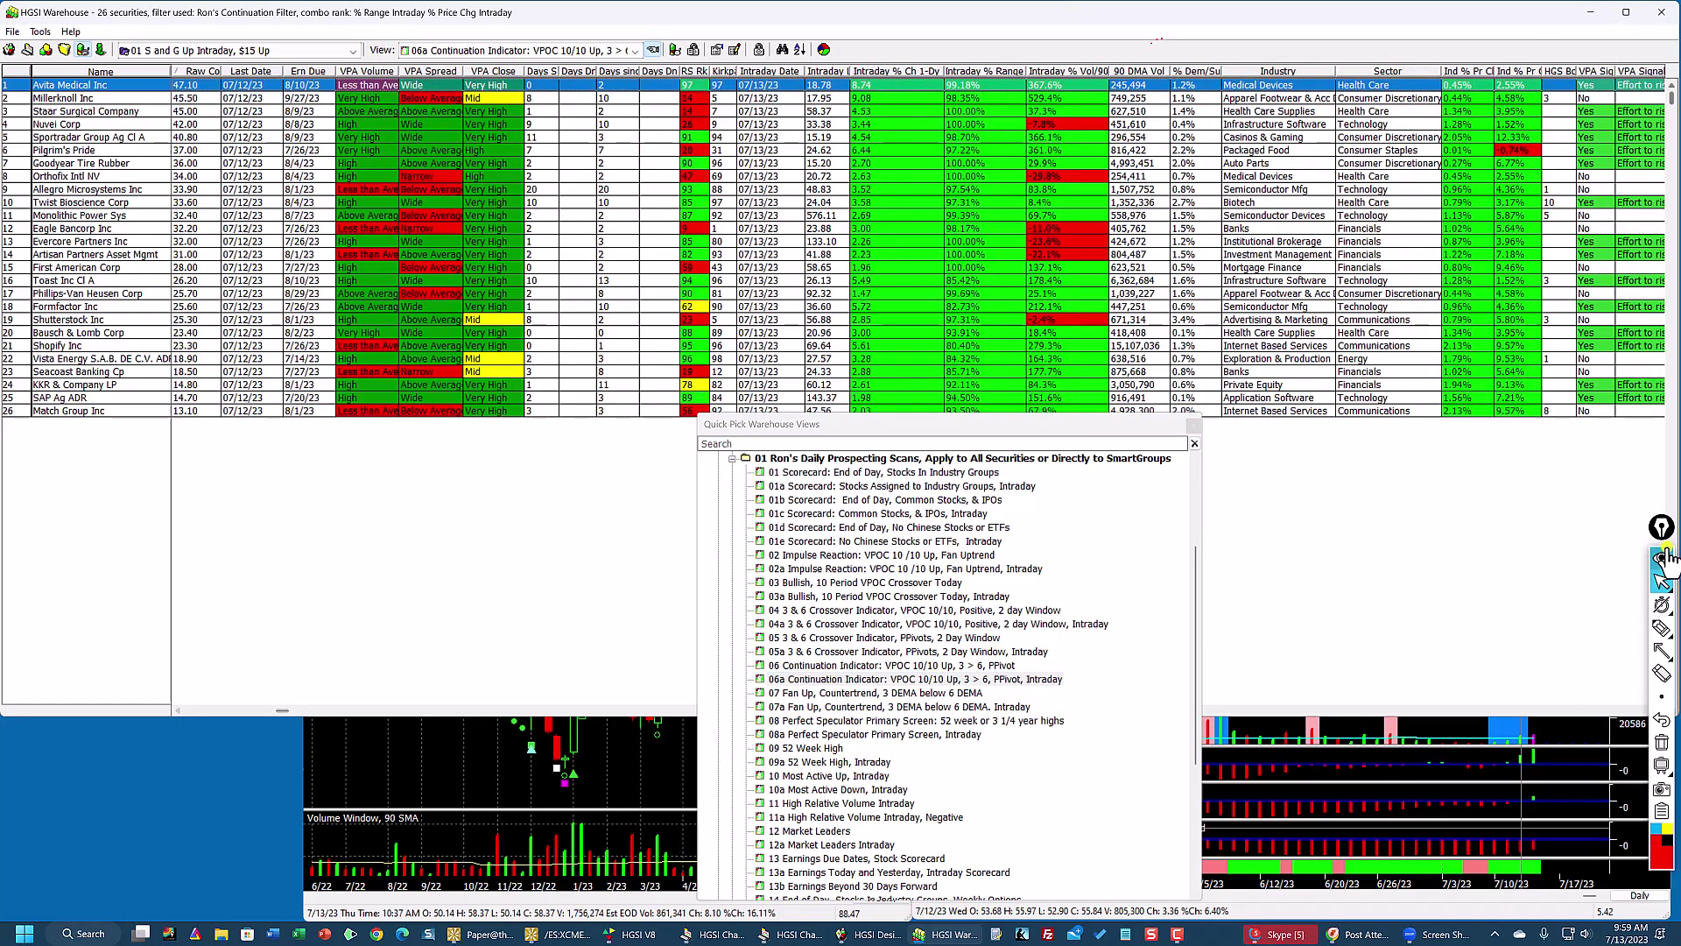
drag(1662, 529, 1659, 732)
click(1663, 710)
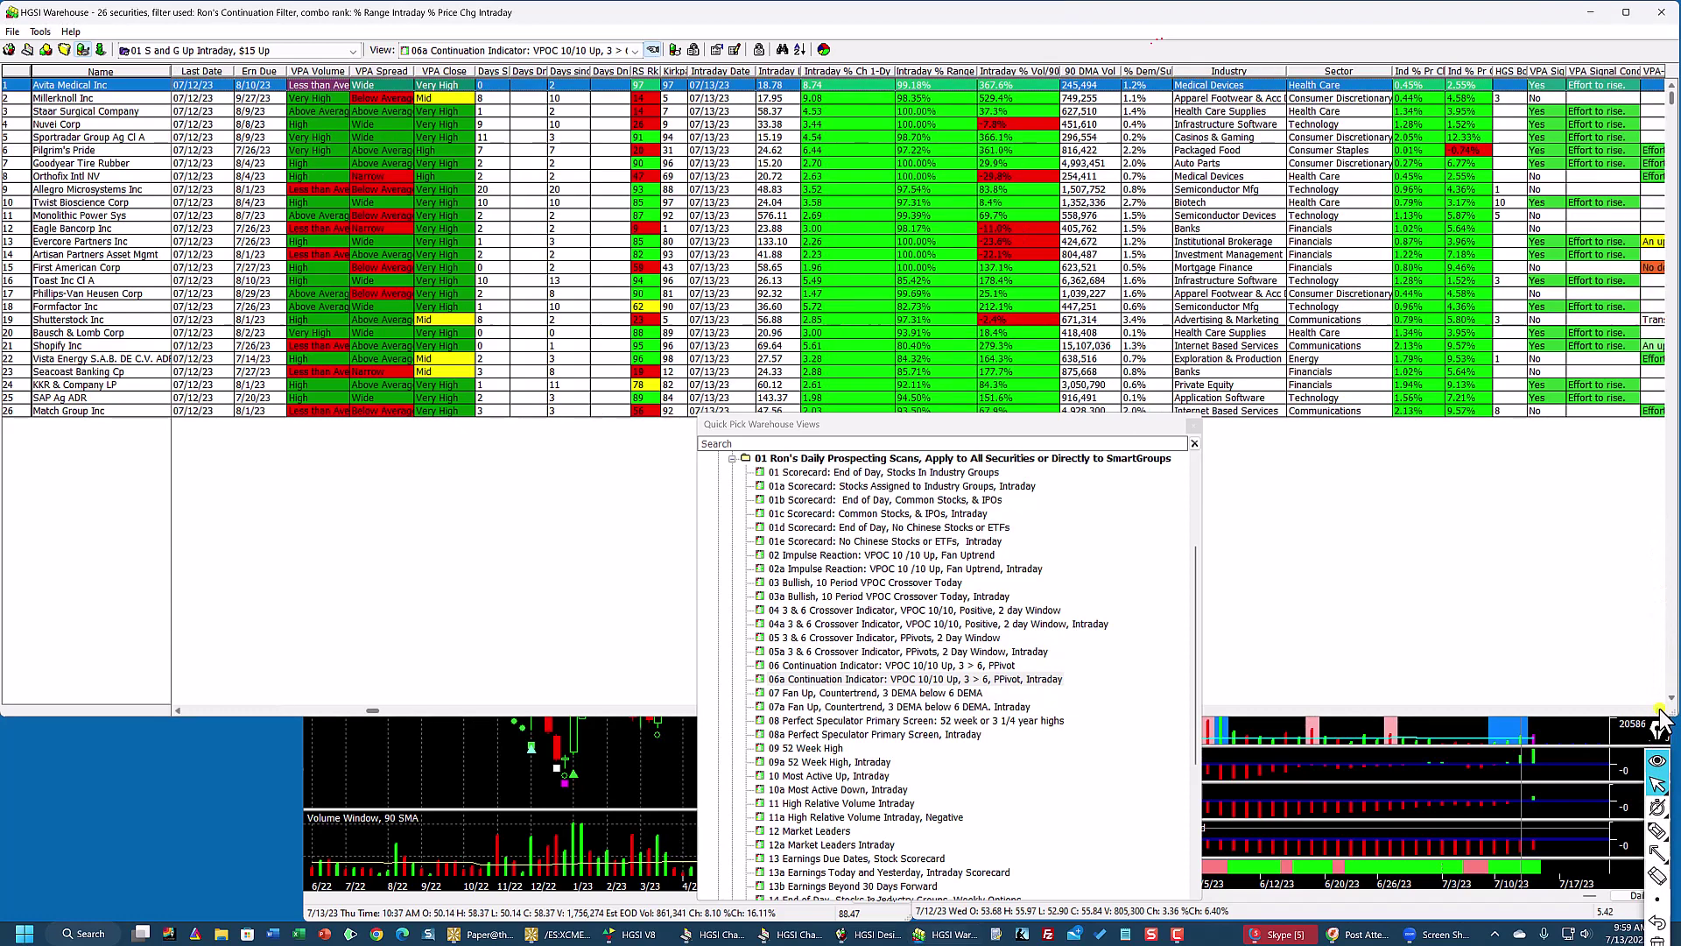
click(1663, 710)
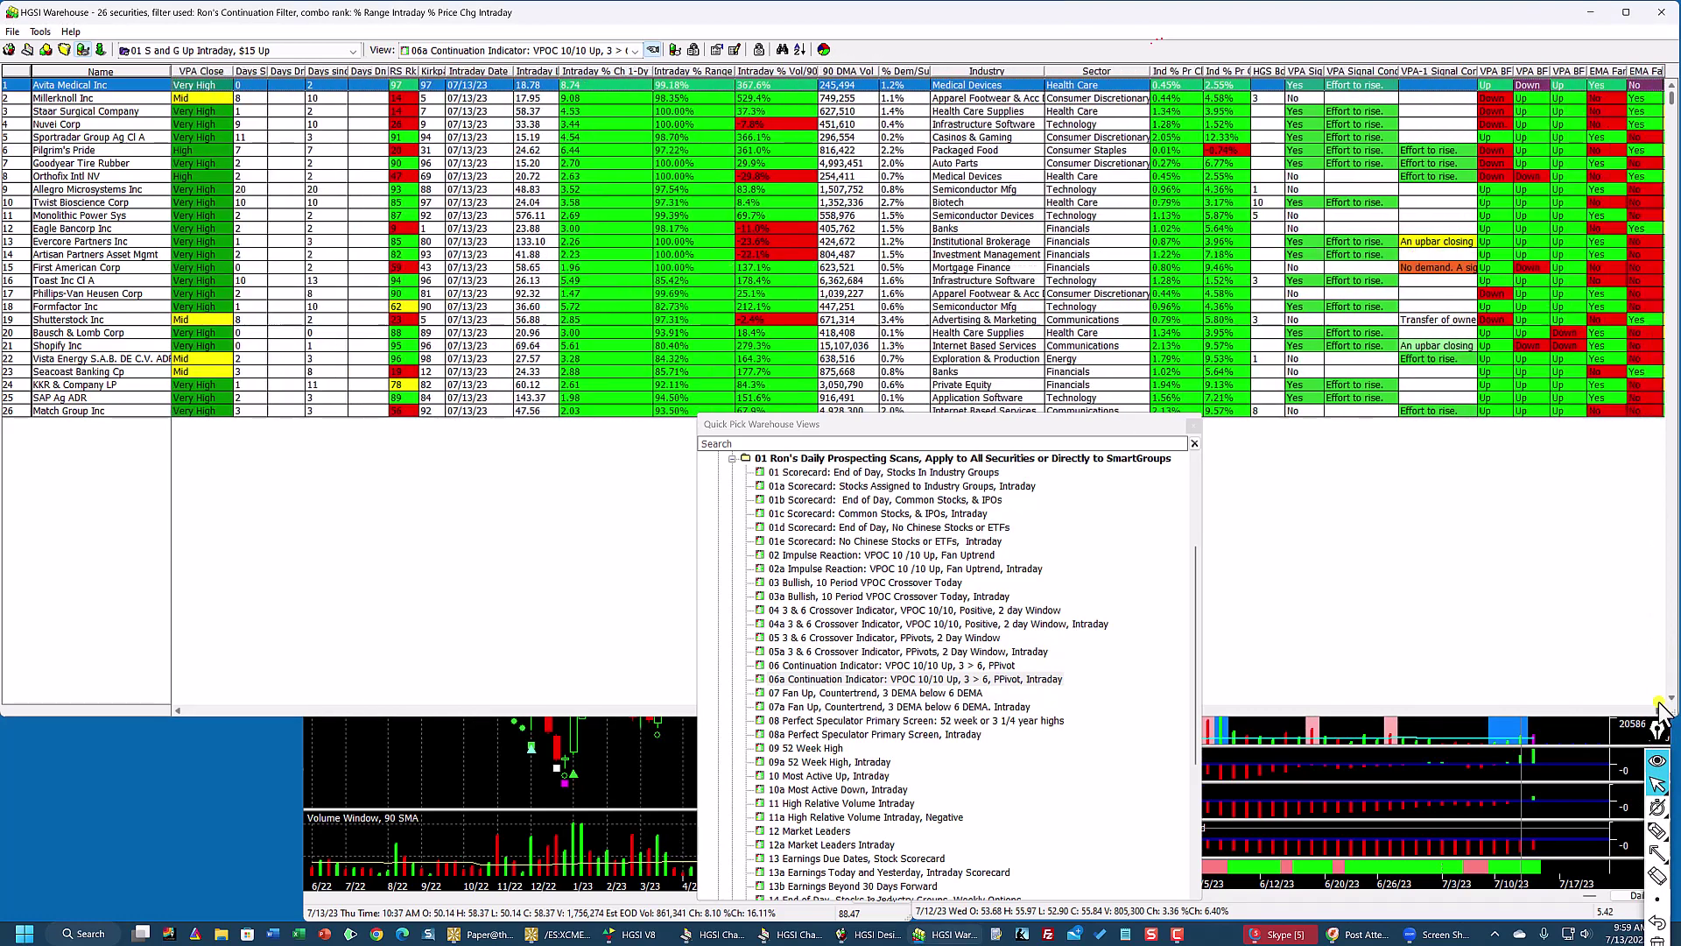
click(1433, 138)
click(1346, 86)
scroll(385, 706, left, 1)
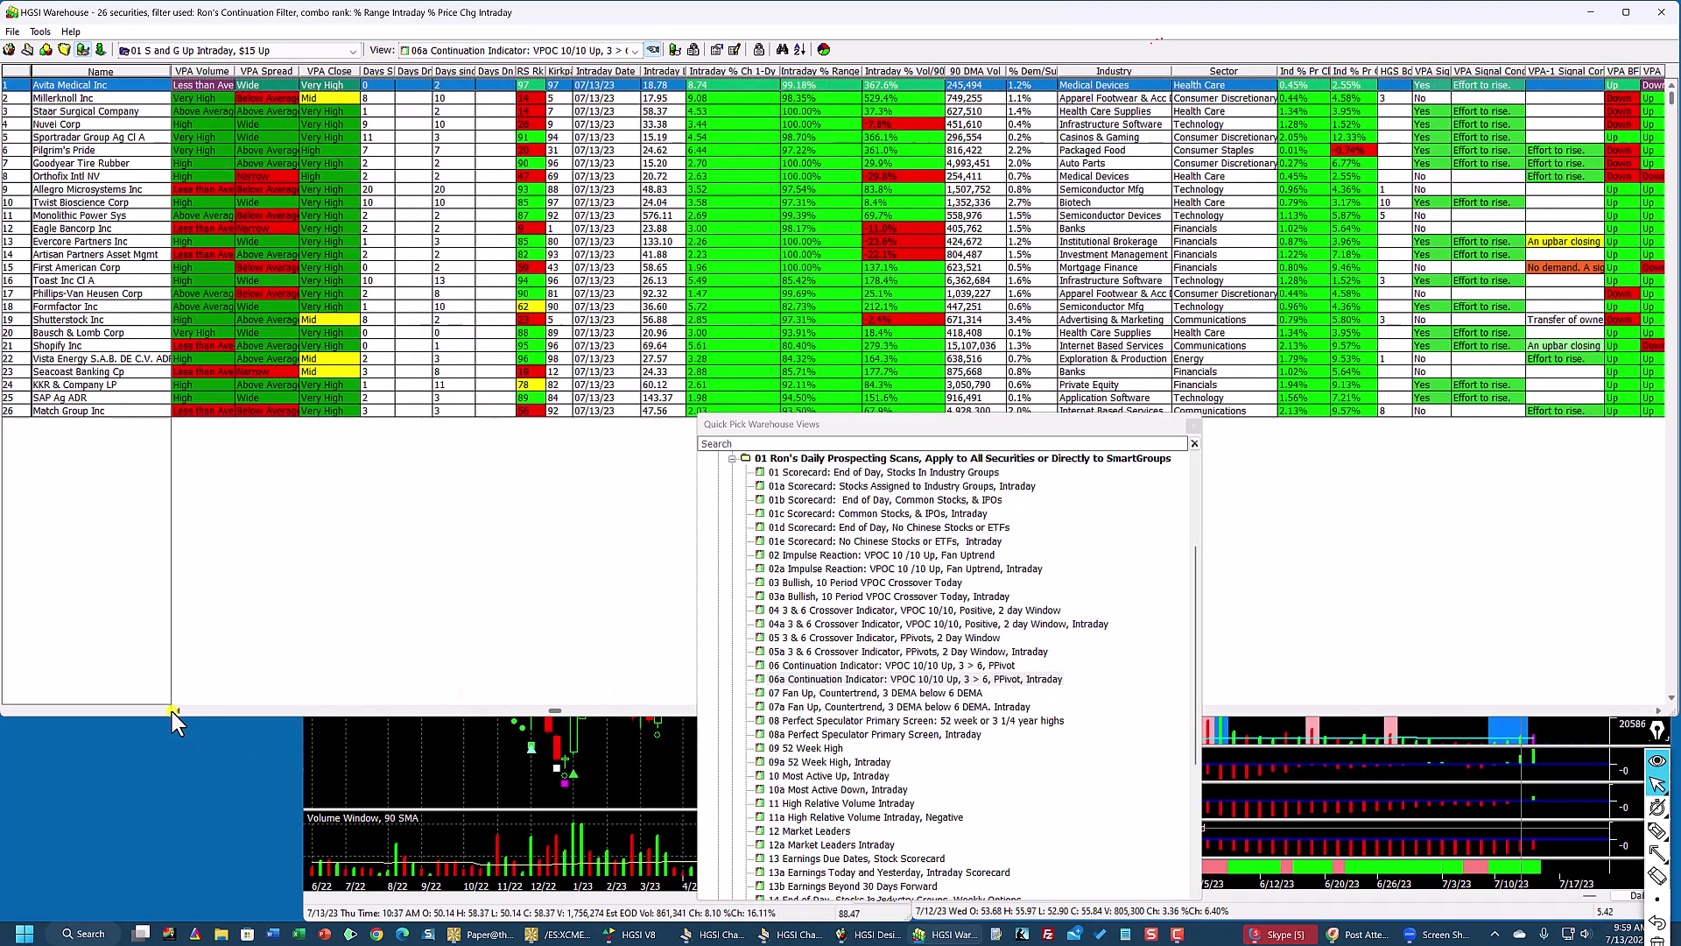
click(176, 710)
click(176, 710)
click(176, 710)
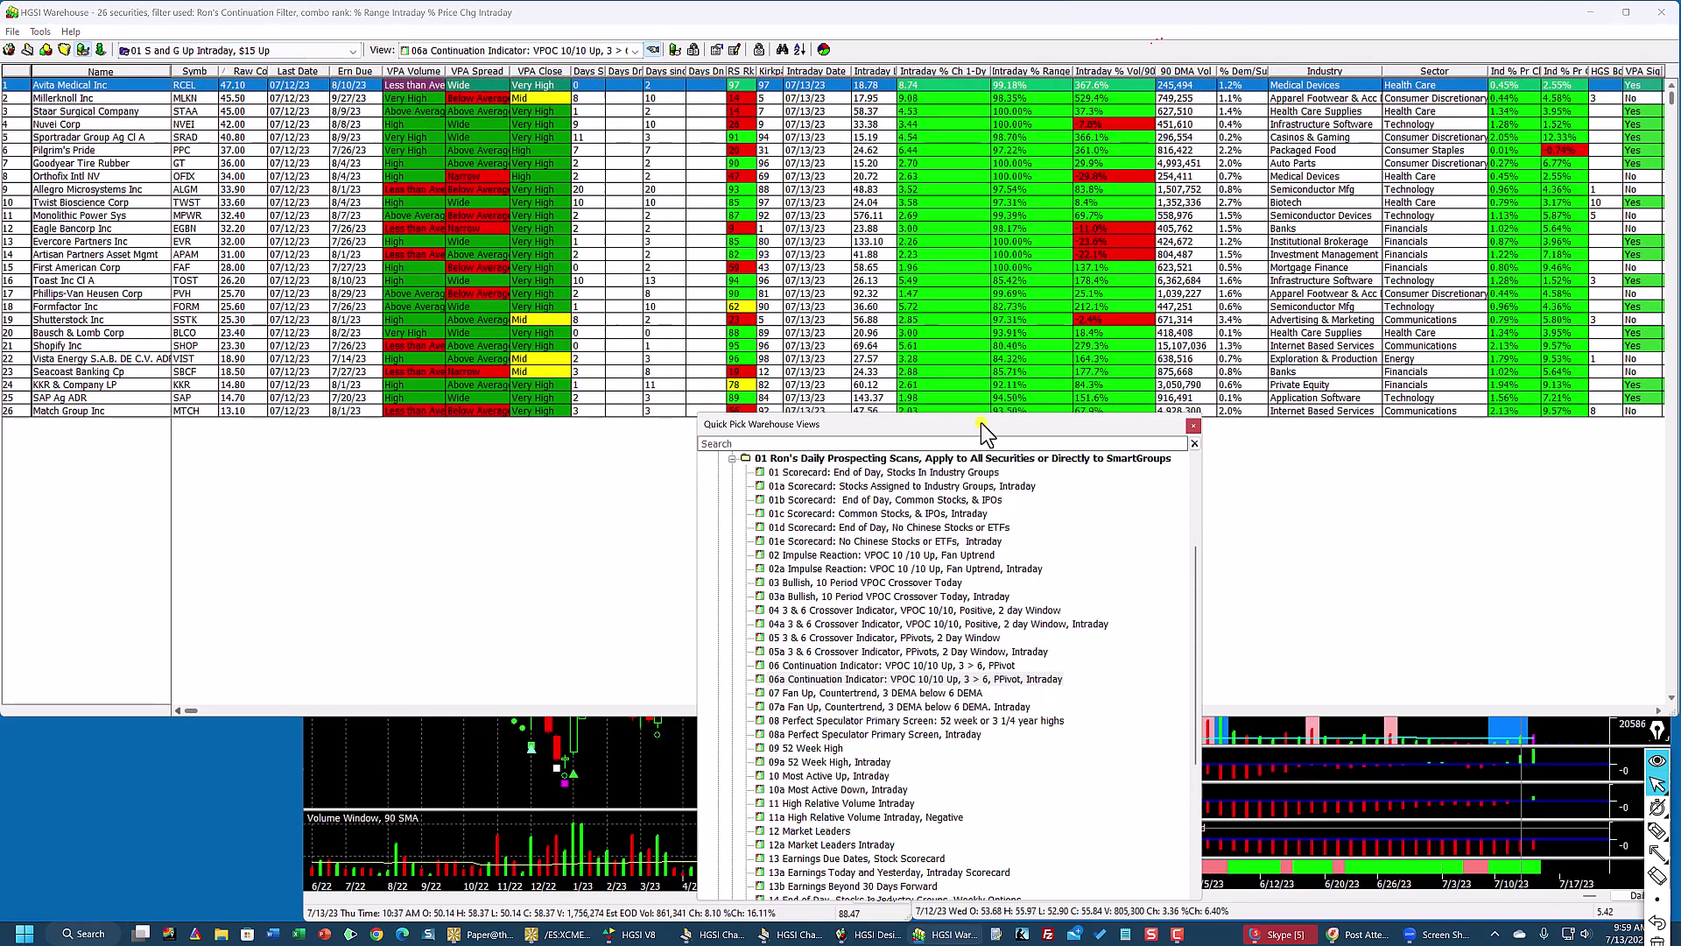
Step: Move the view picker below the scan results, chart Avita Medical Inc, and maximize its daily chart
drag(981, 424, 1070, 451)
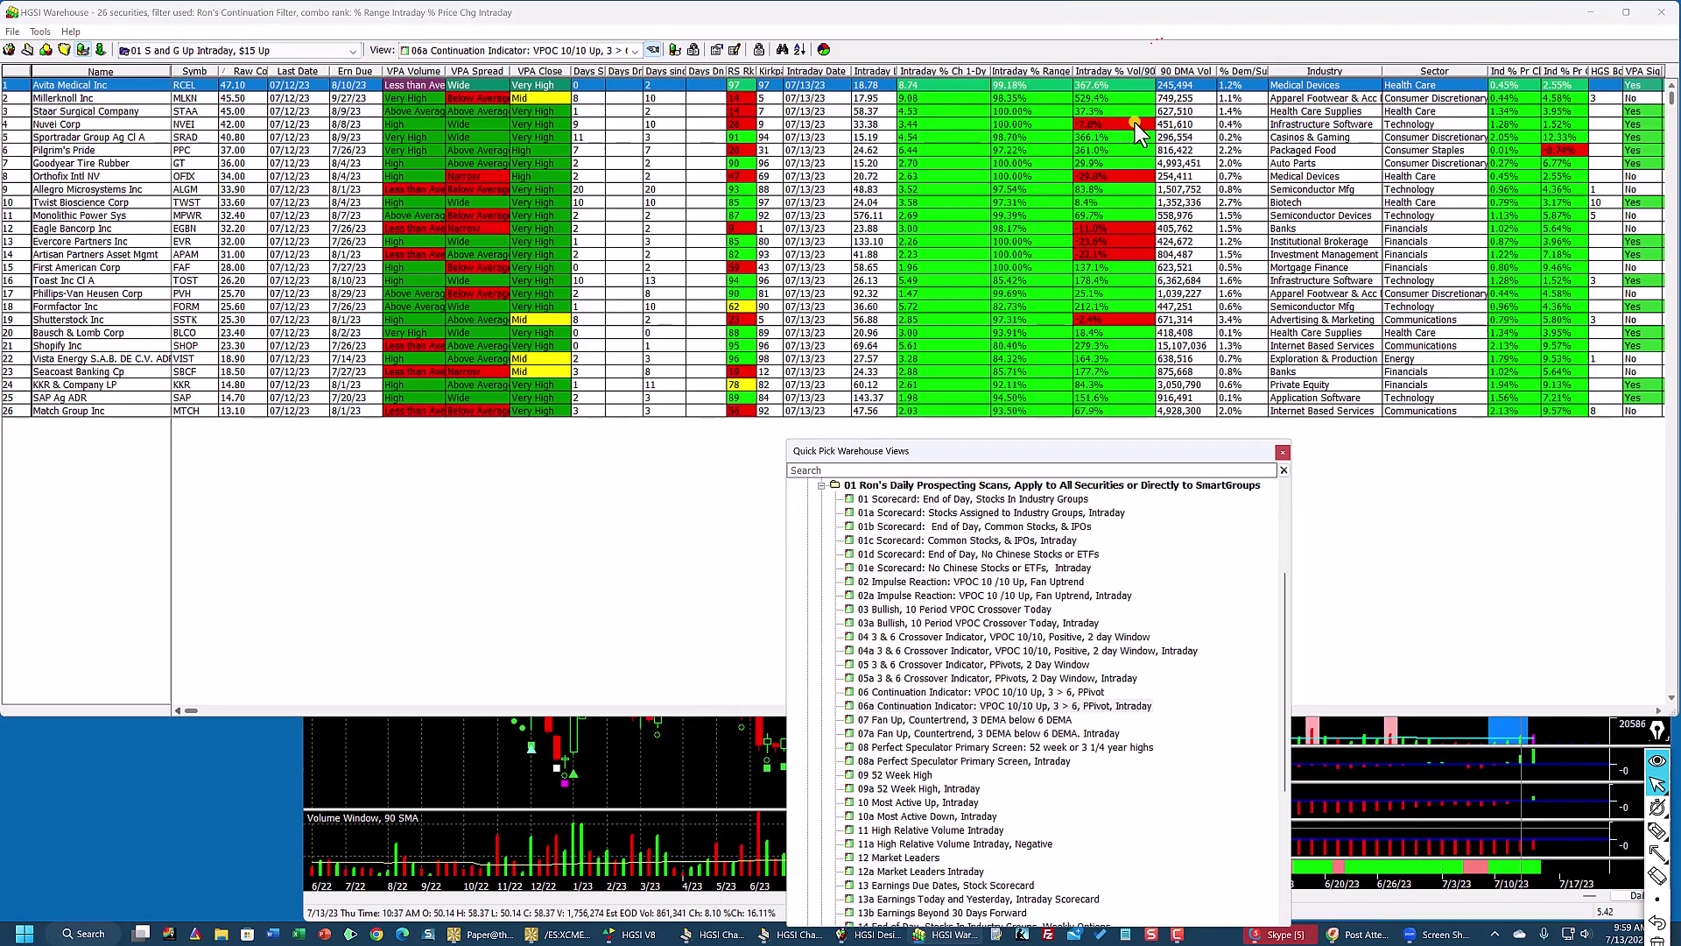
double_click(909, 87)
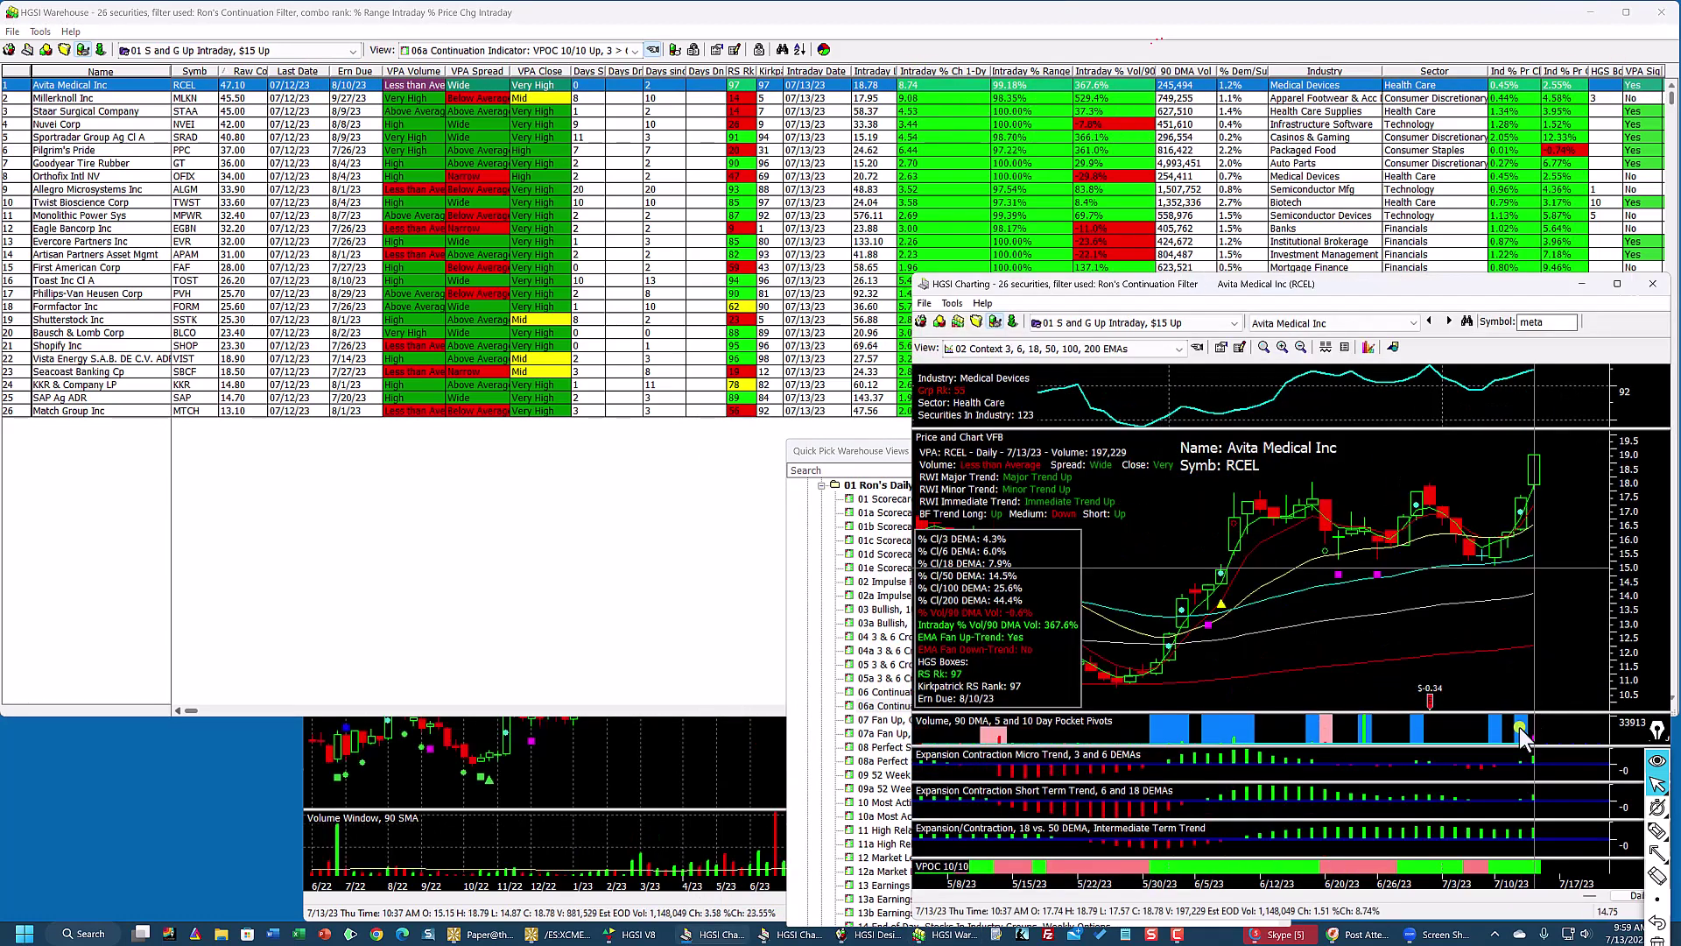
click(1618, 284)
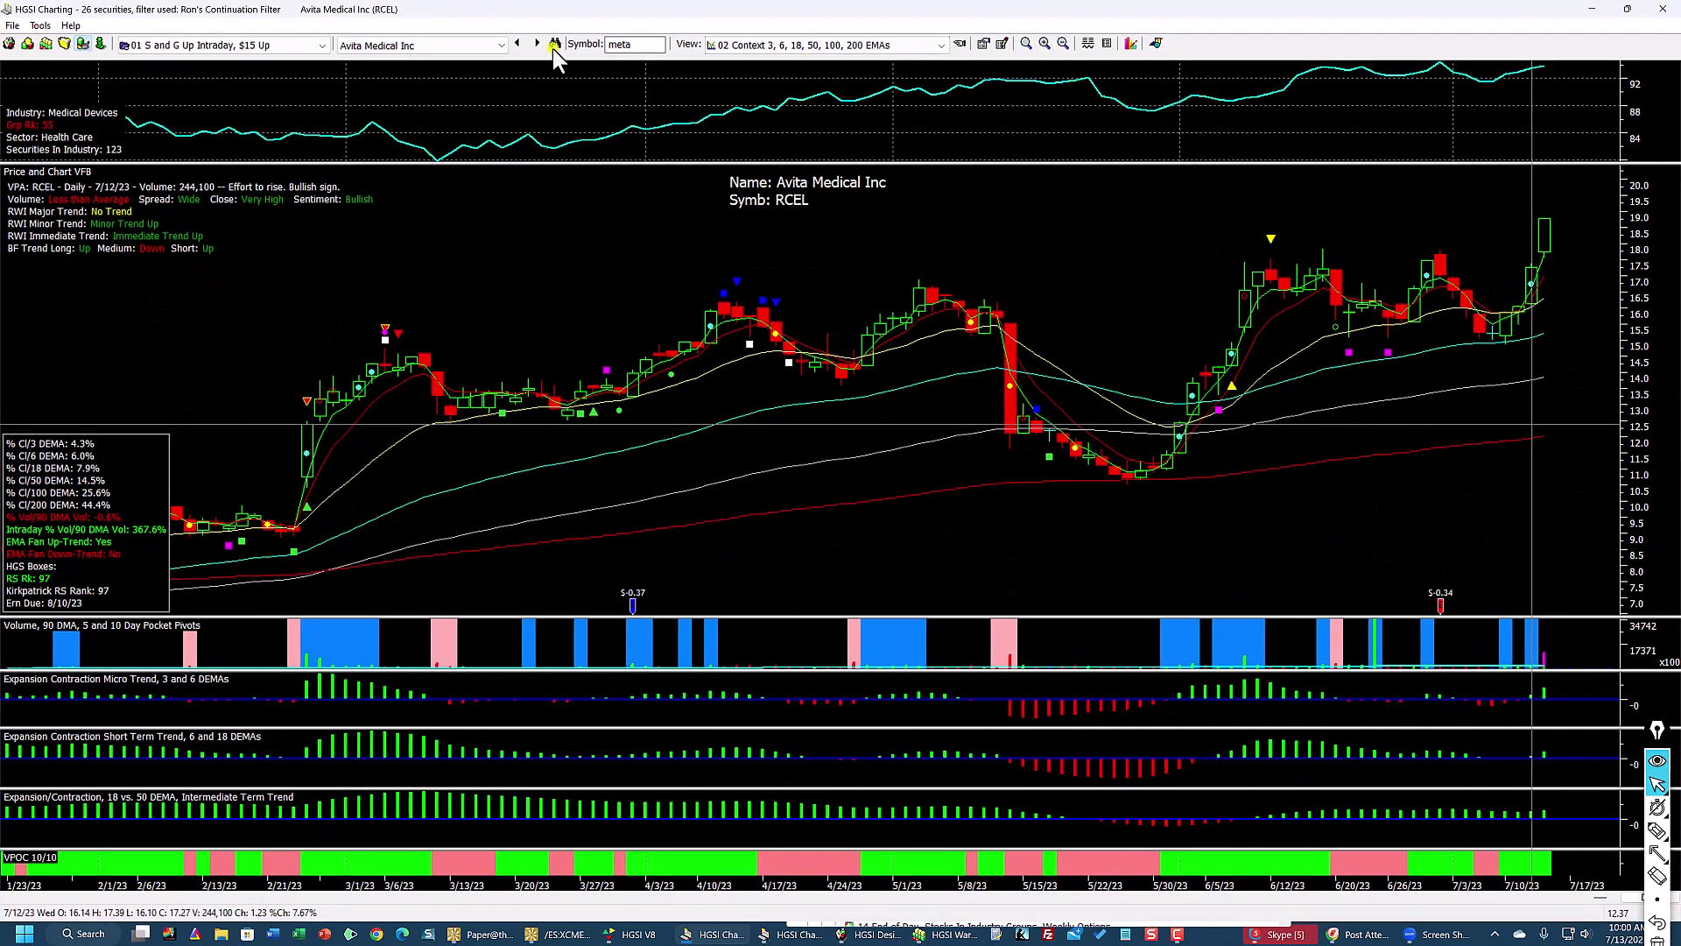
Step: Restore the Avita Medical chart window, chart Millerknoll Inc from the continuation scan results, and maximize its daily chart
click(1330, 396)
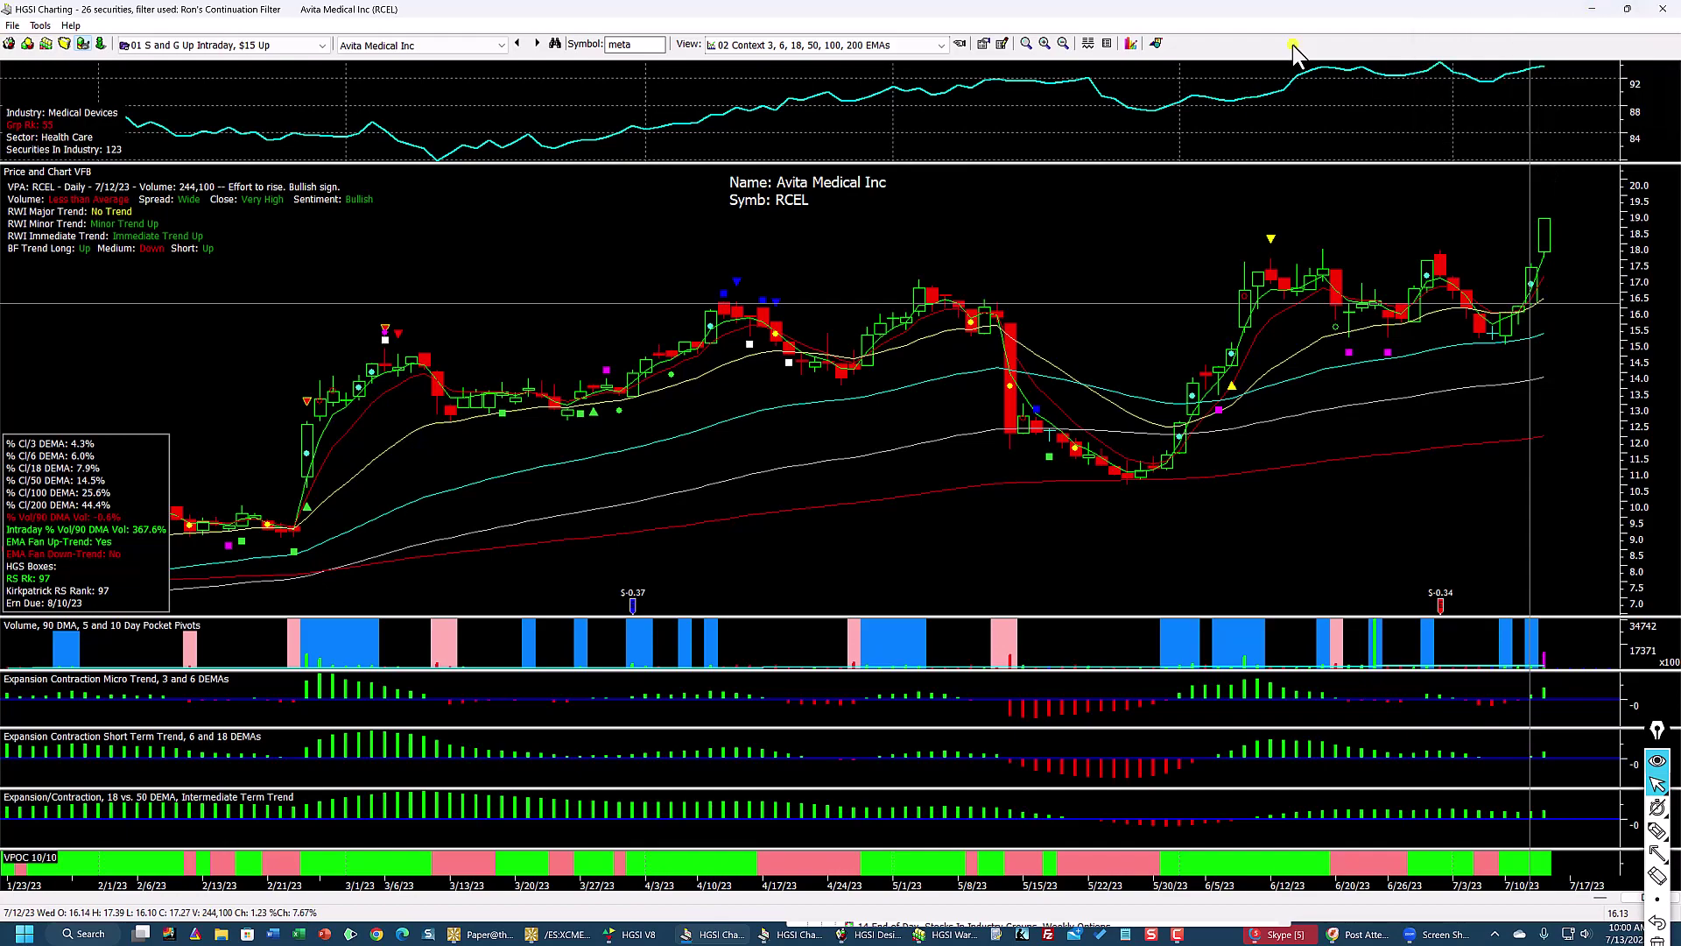
click(1627, 9)
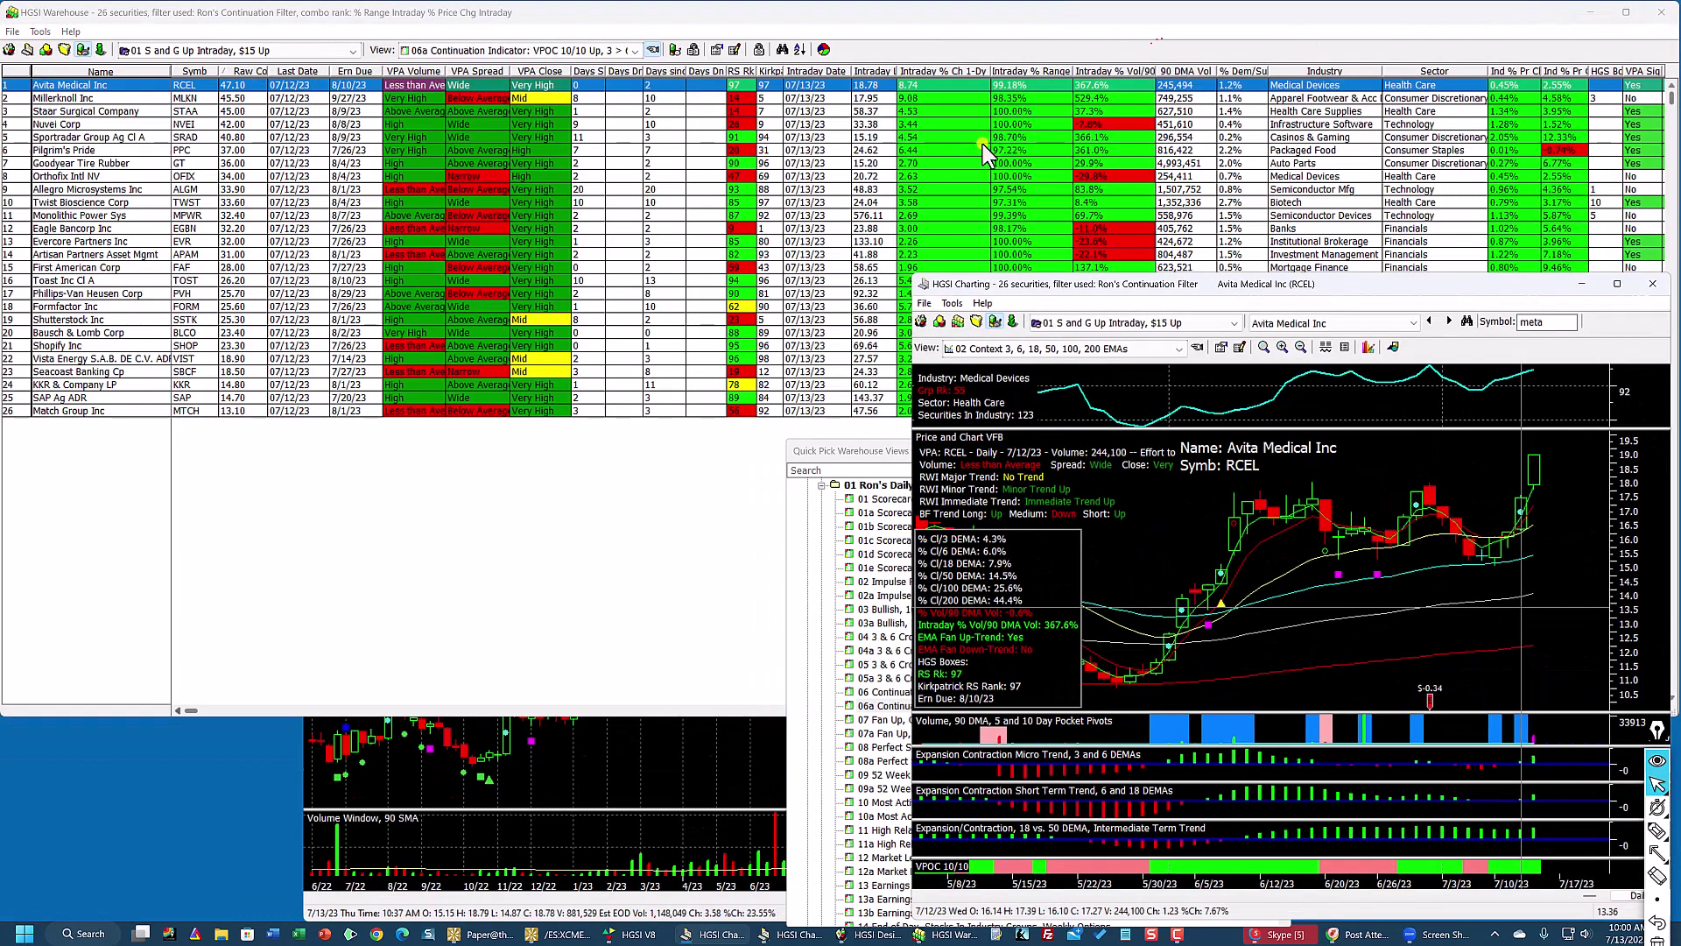
click(935, 100)
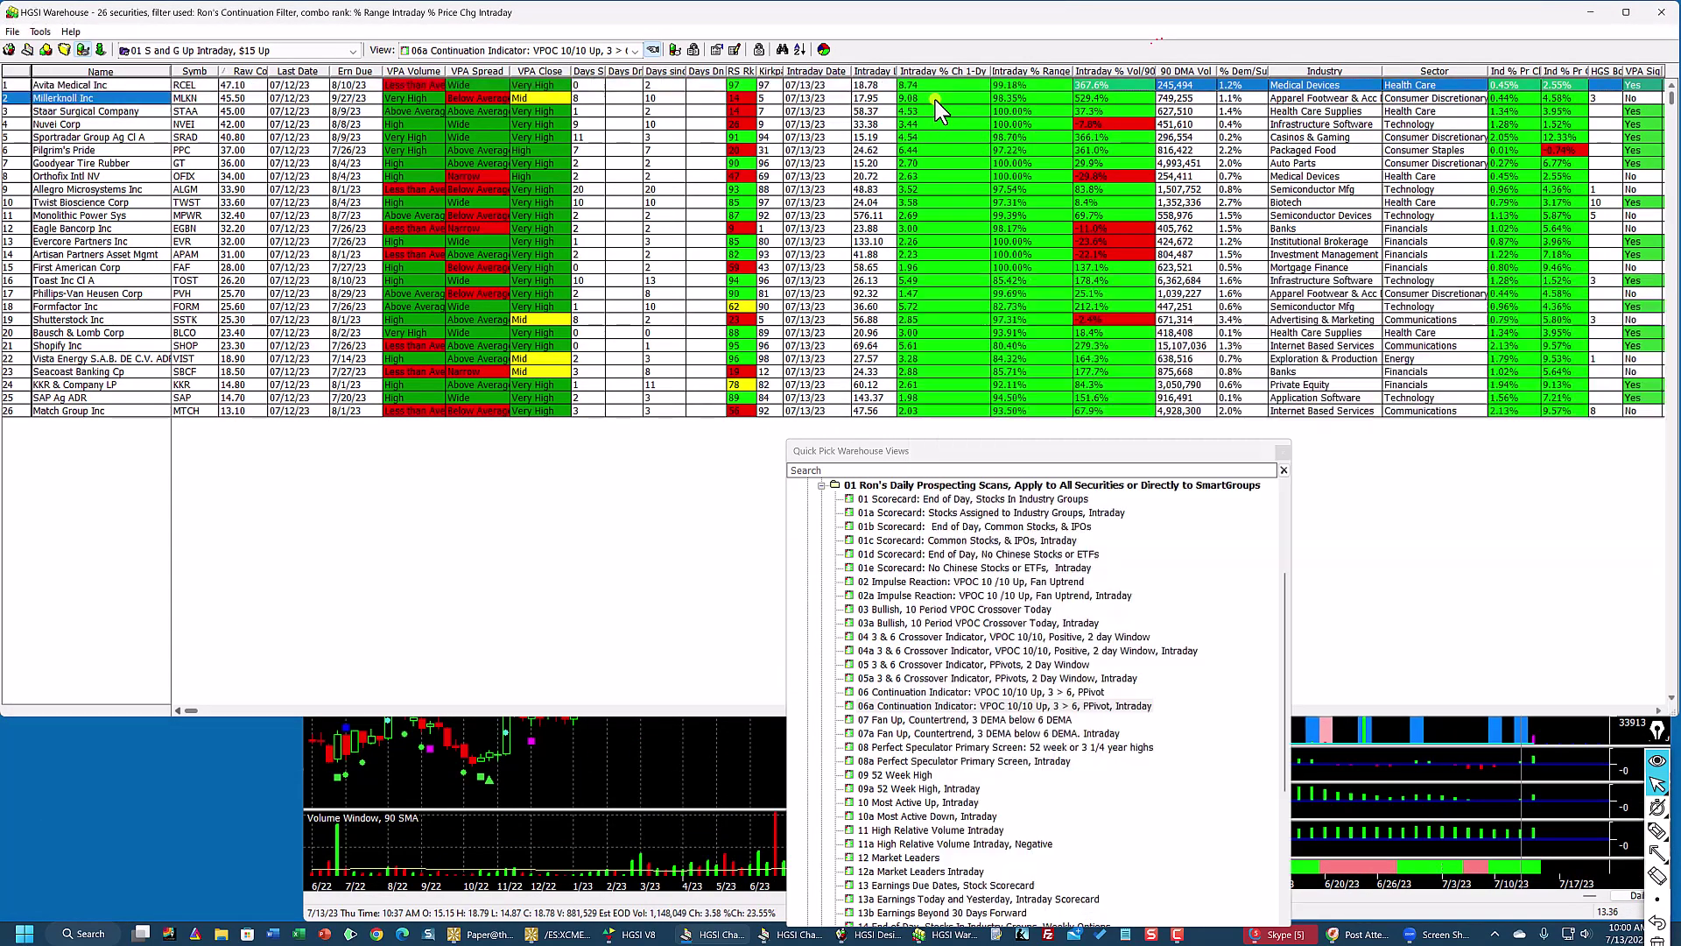
click(596, 102)
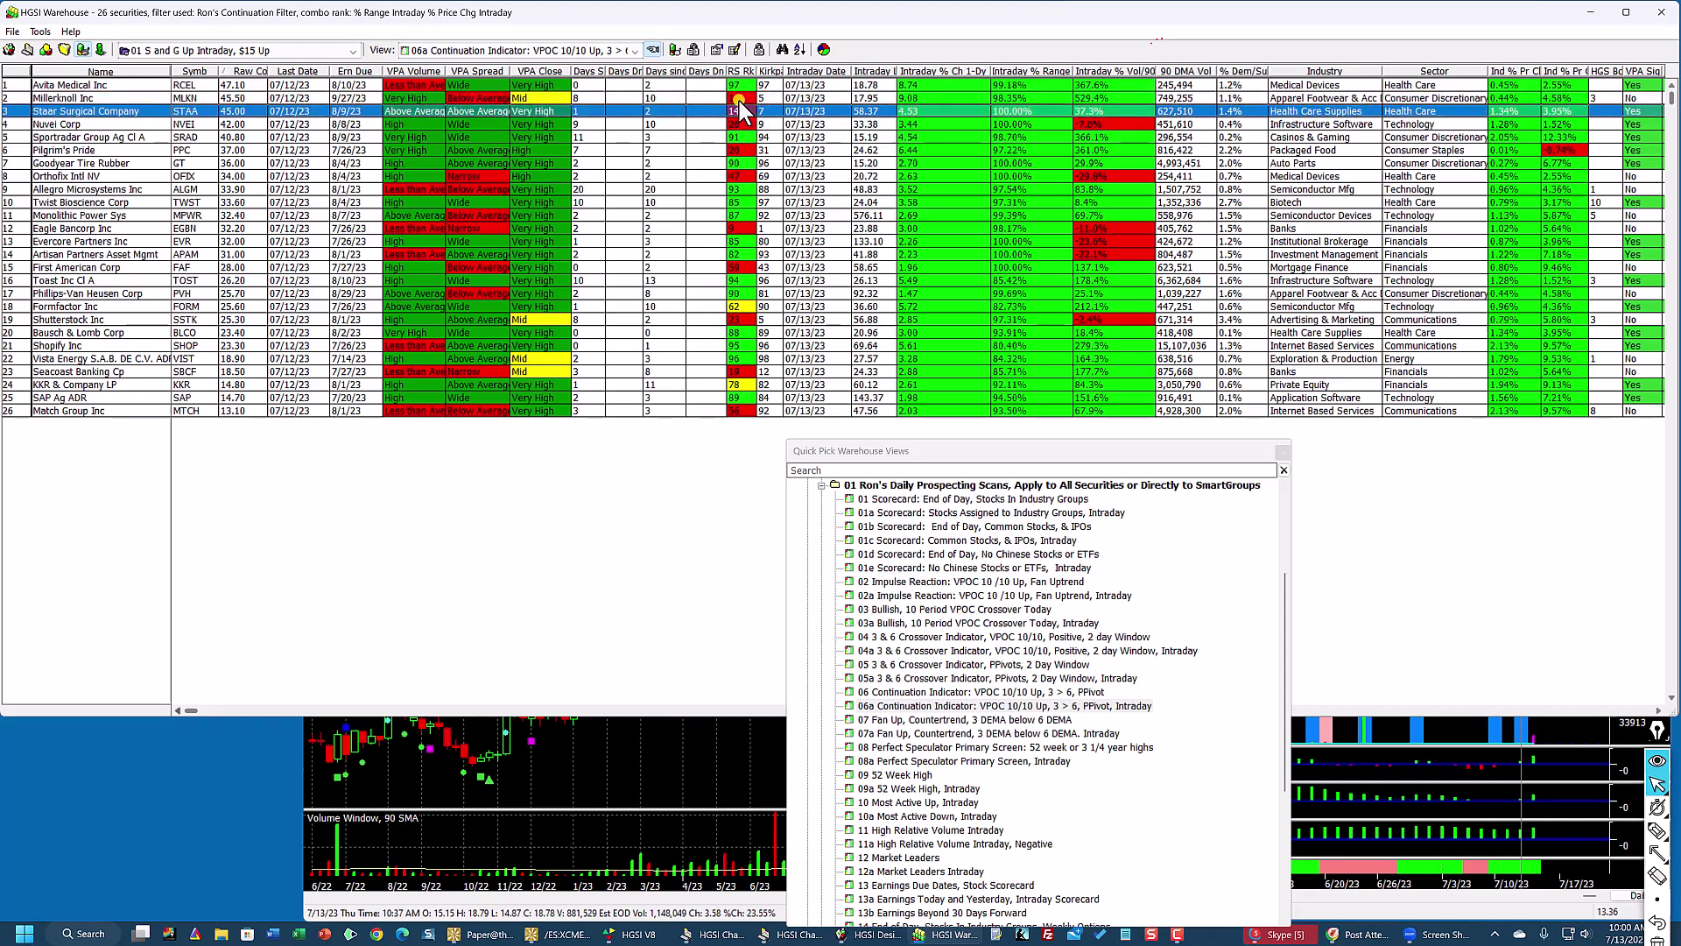
double_click(949, 98)
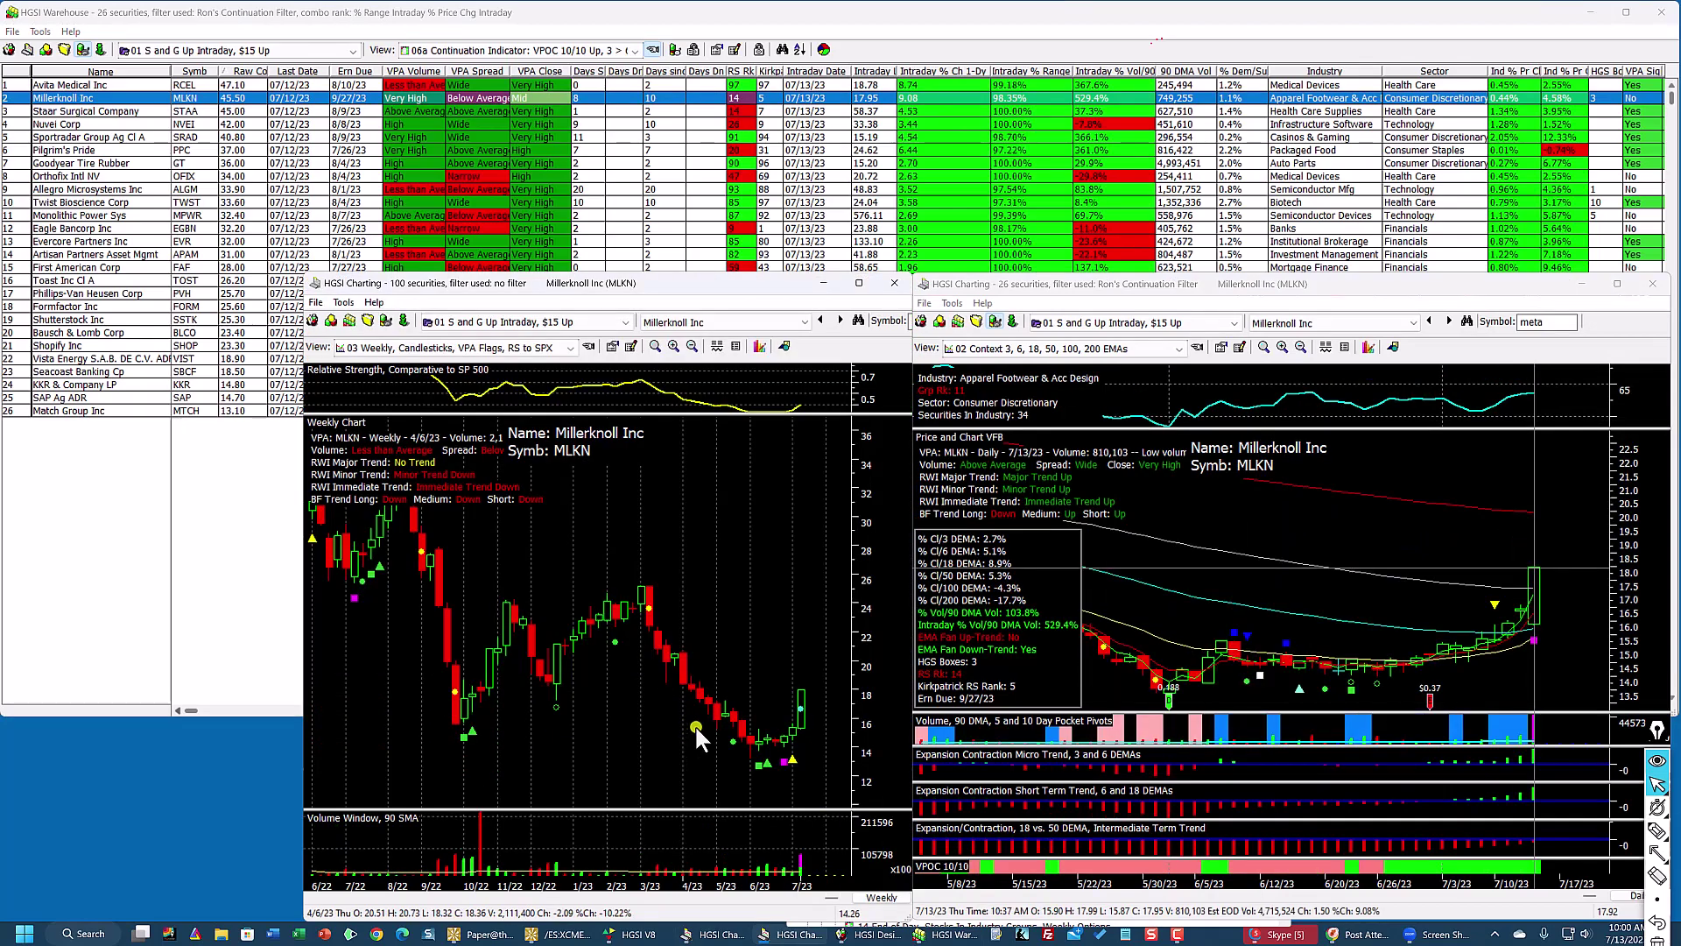
click(1616, 289)
click(1614, 285)
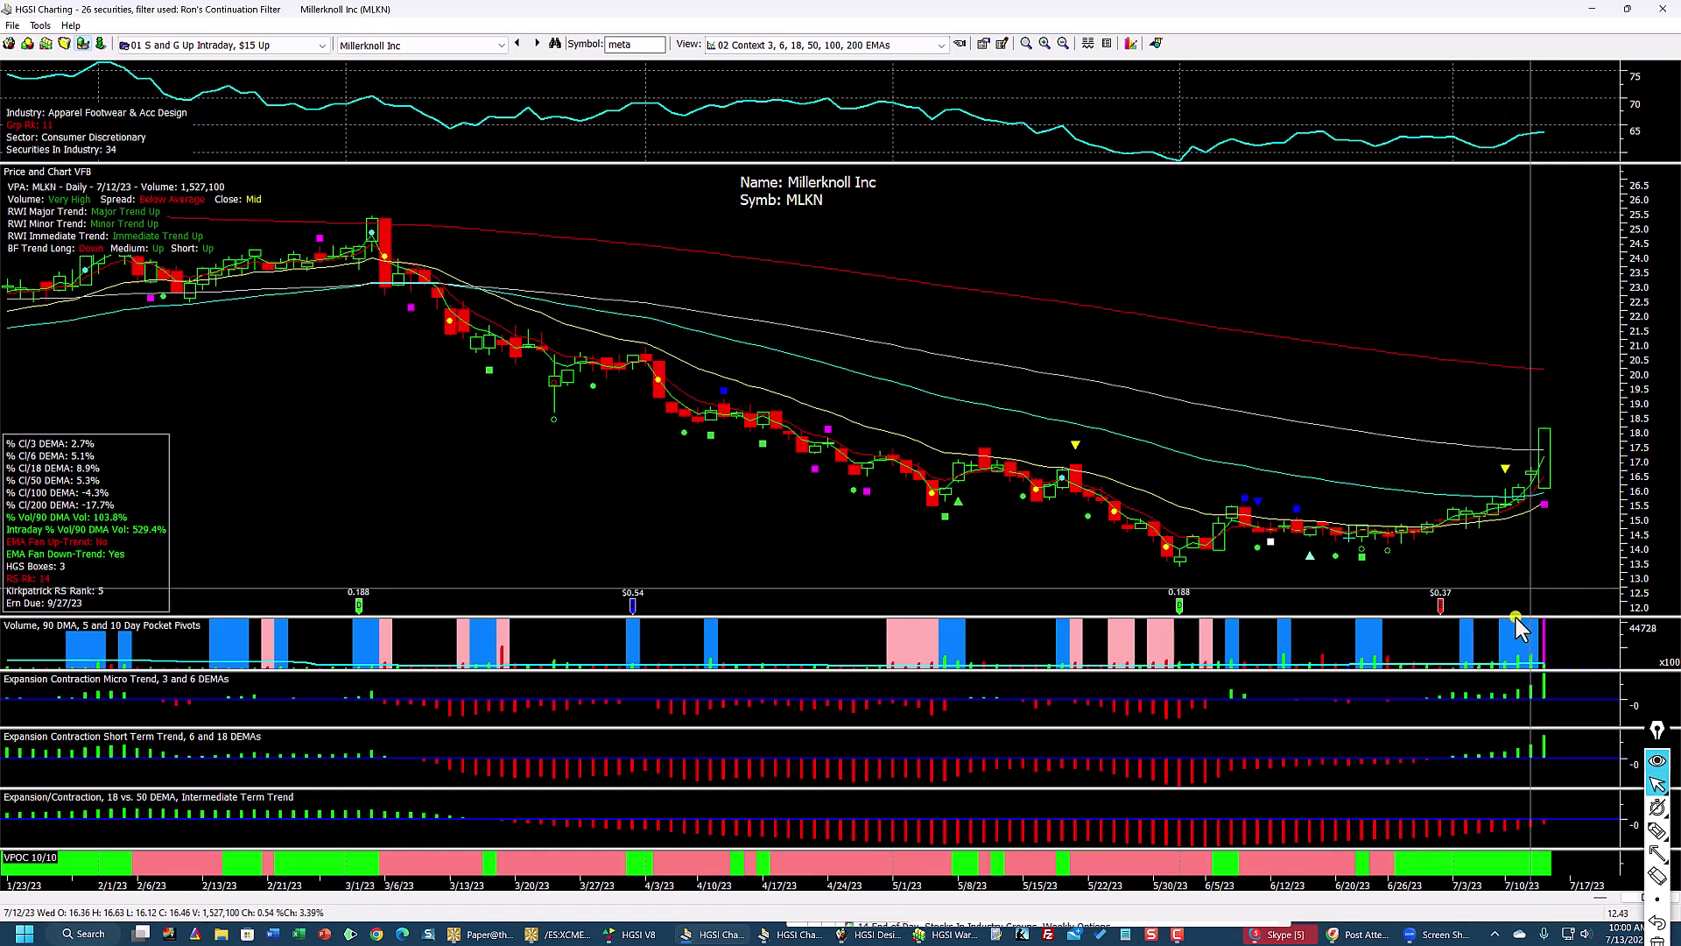
Step: Examine Millerknoll's pocket pivots with the volume pane temporarily enlarged, inspect its July price bars, and restore the chart window
drag(1524, 616, 1519, 609)
drag(1508, 495, 1501, 426)
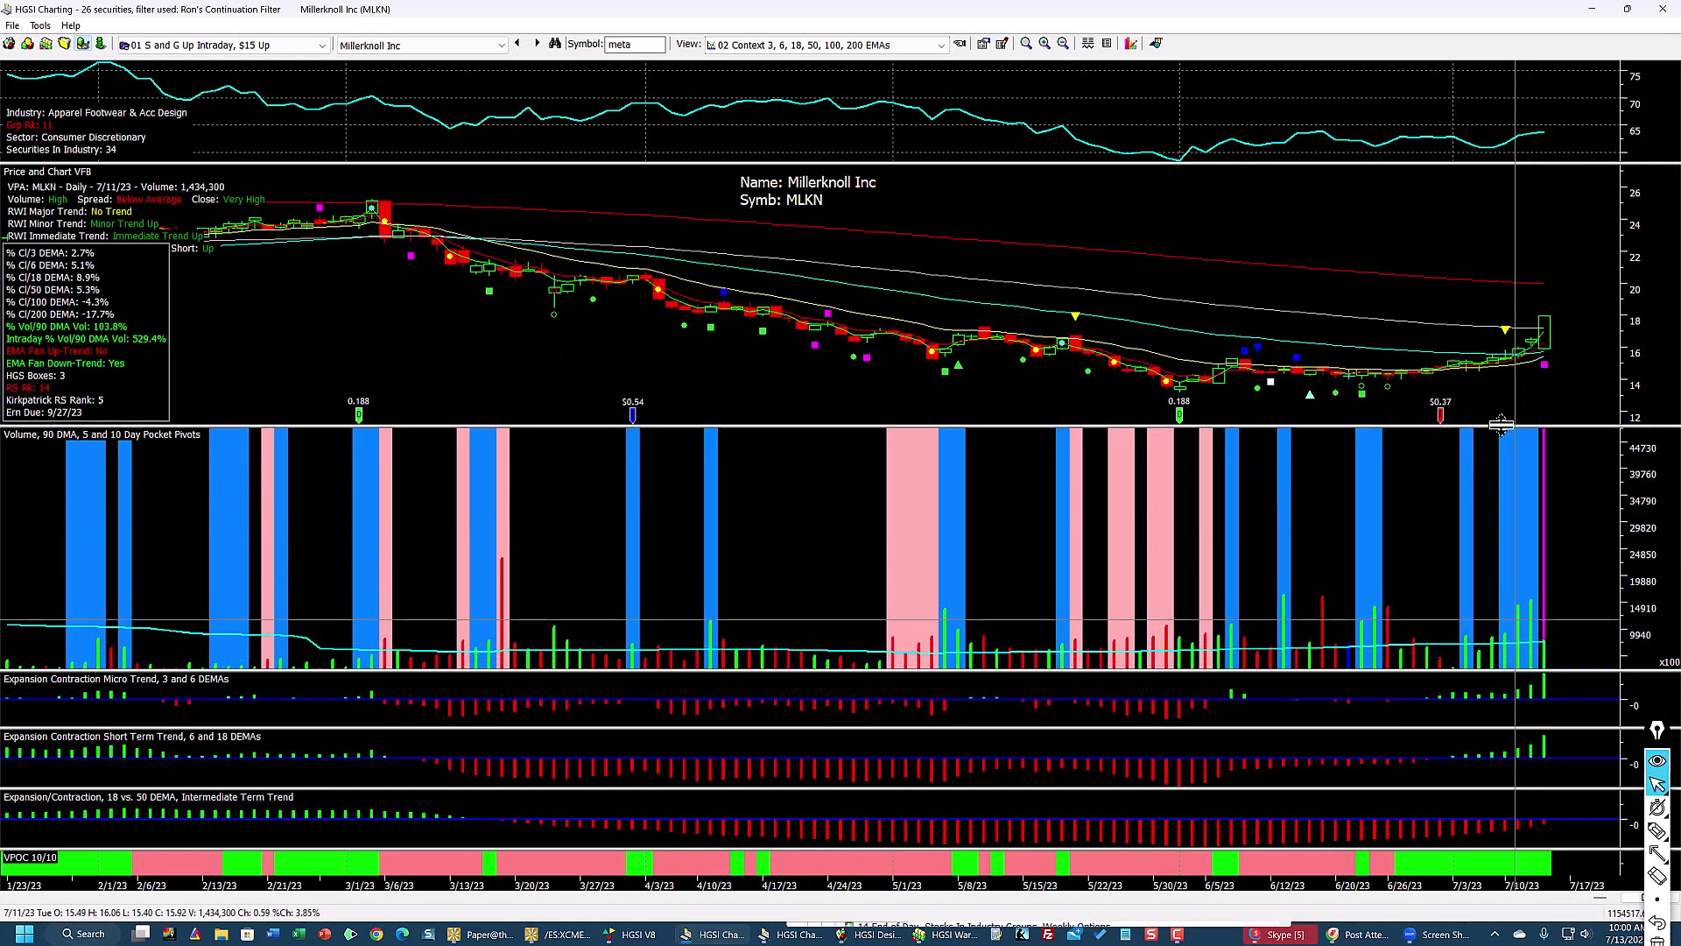
drag(1500, 425, 1508, 627)
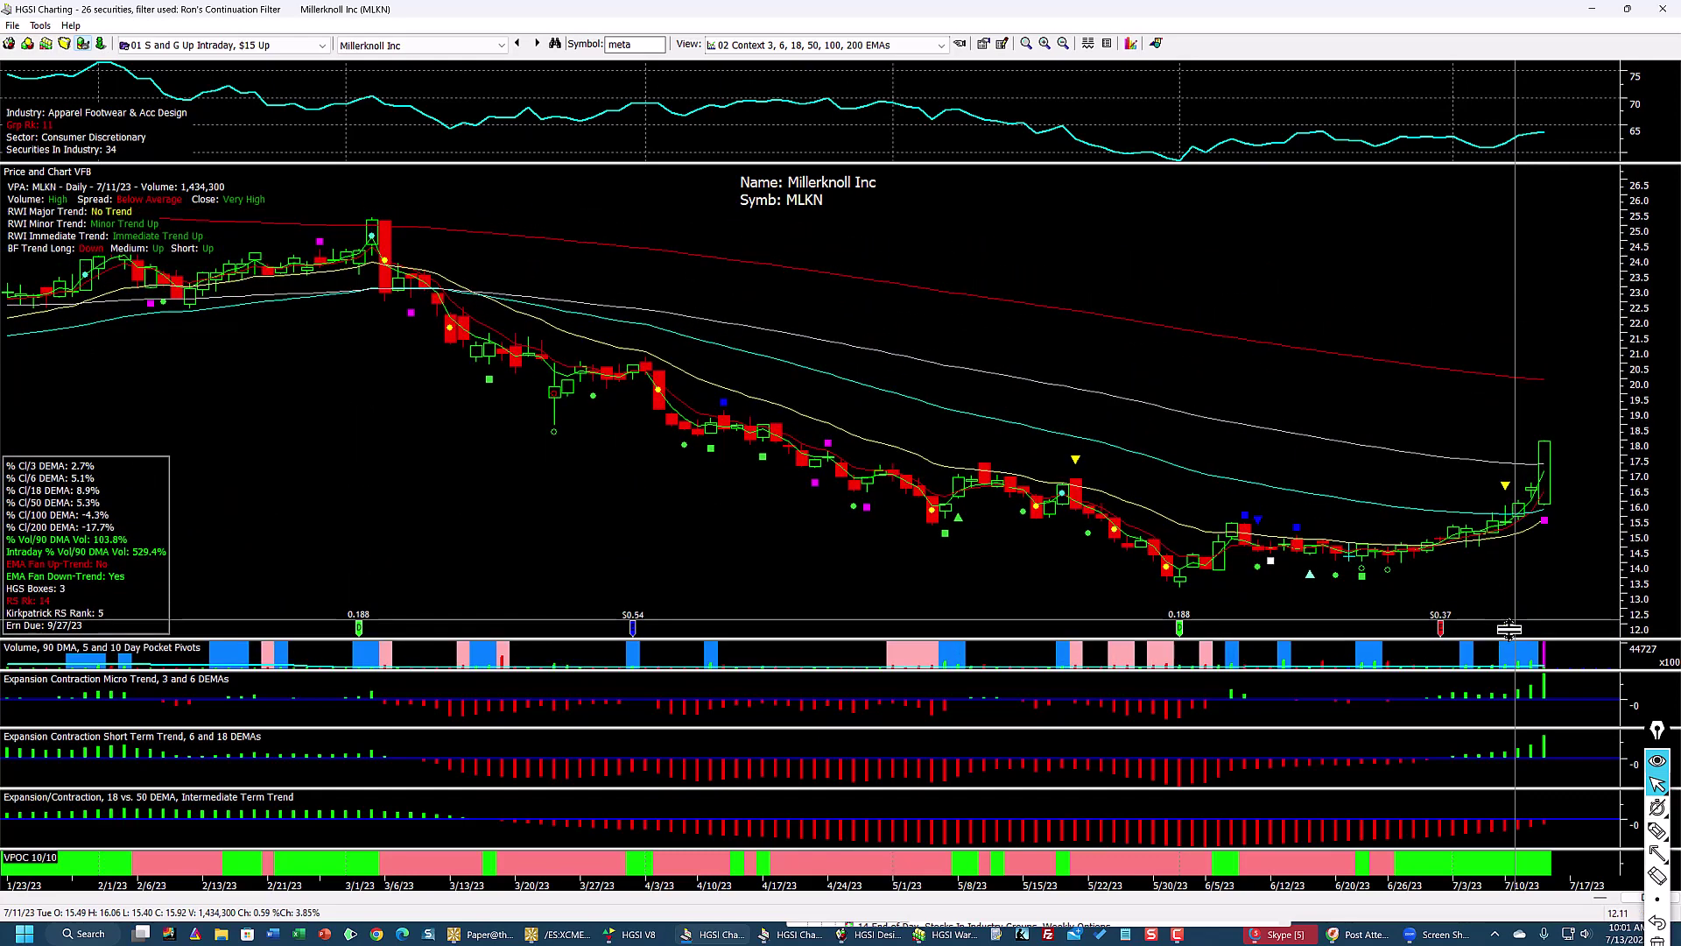
click(1450, 526)
drag(1497, 525, 1543, 521)
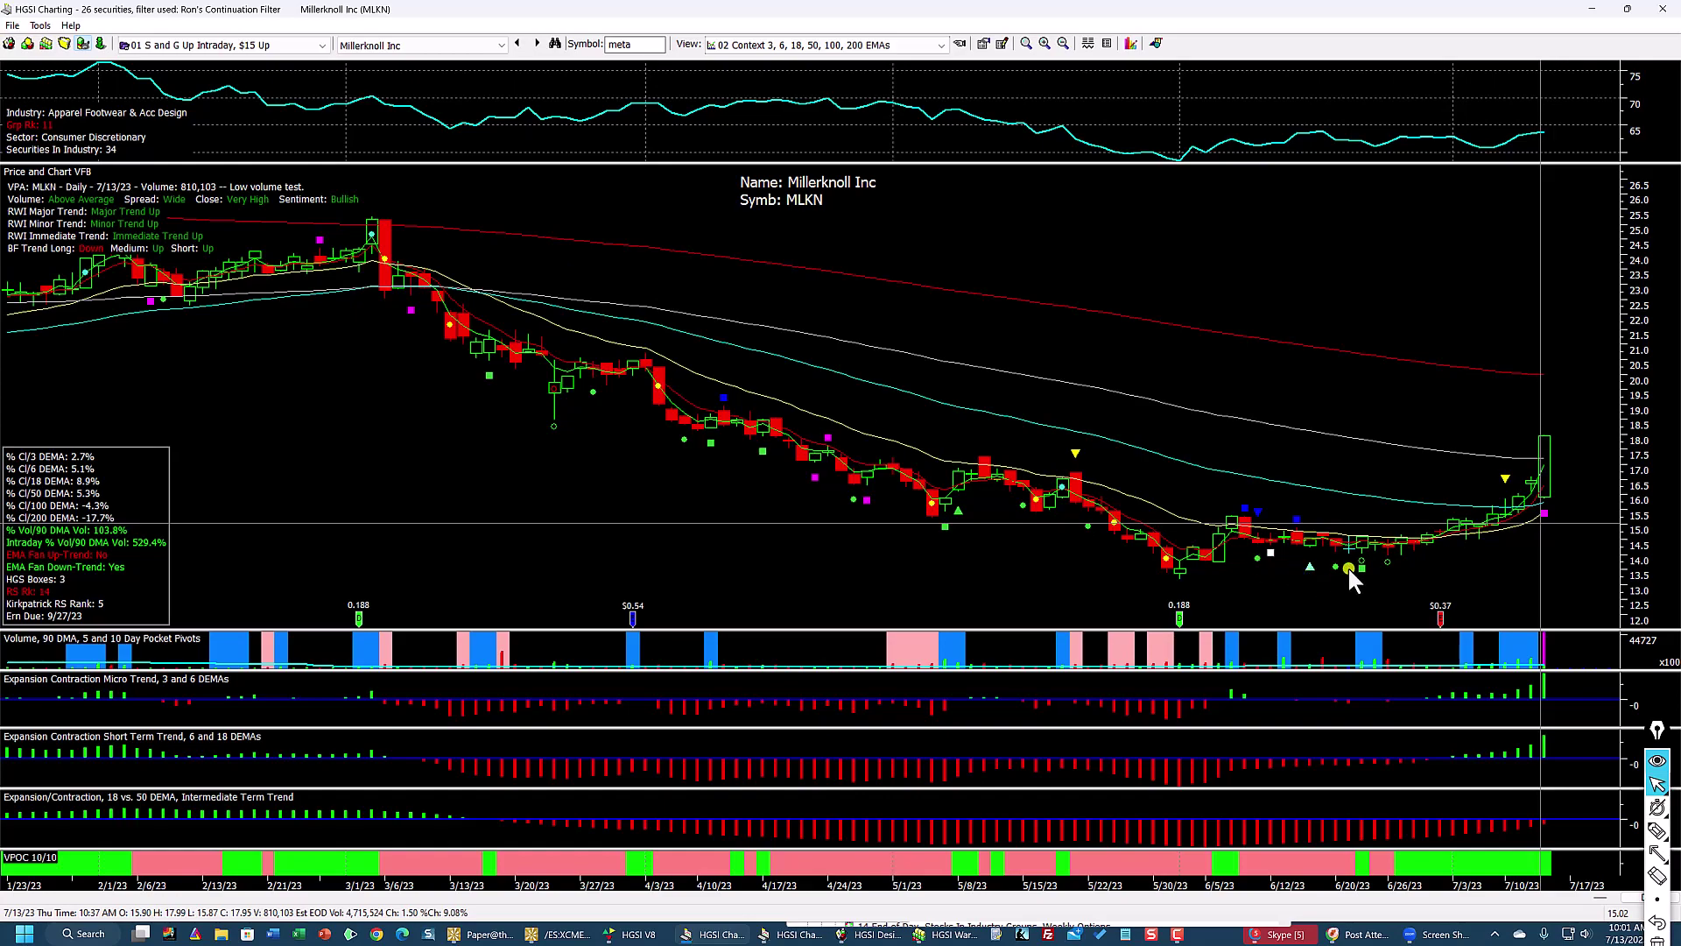
click(1631, 8)
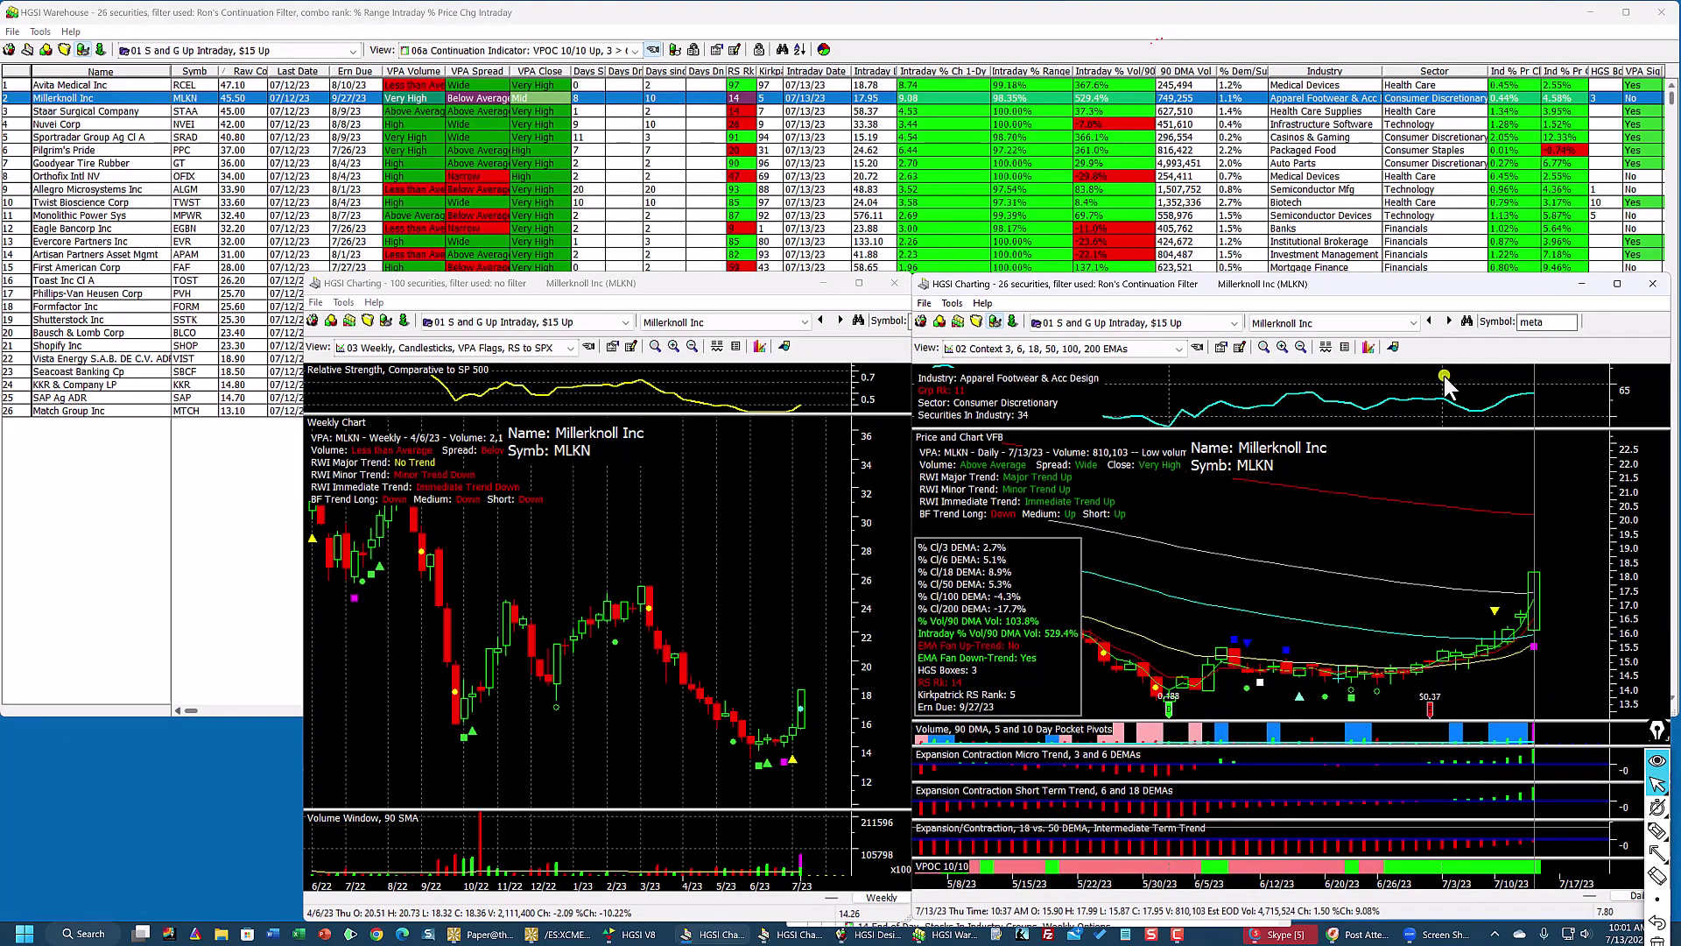
Step: Return to the continuation scan results and bring up Shopify Inc on both the weekly and daily charts
click(779, 296)
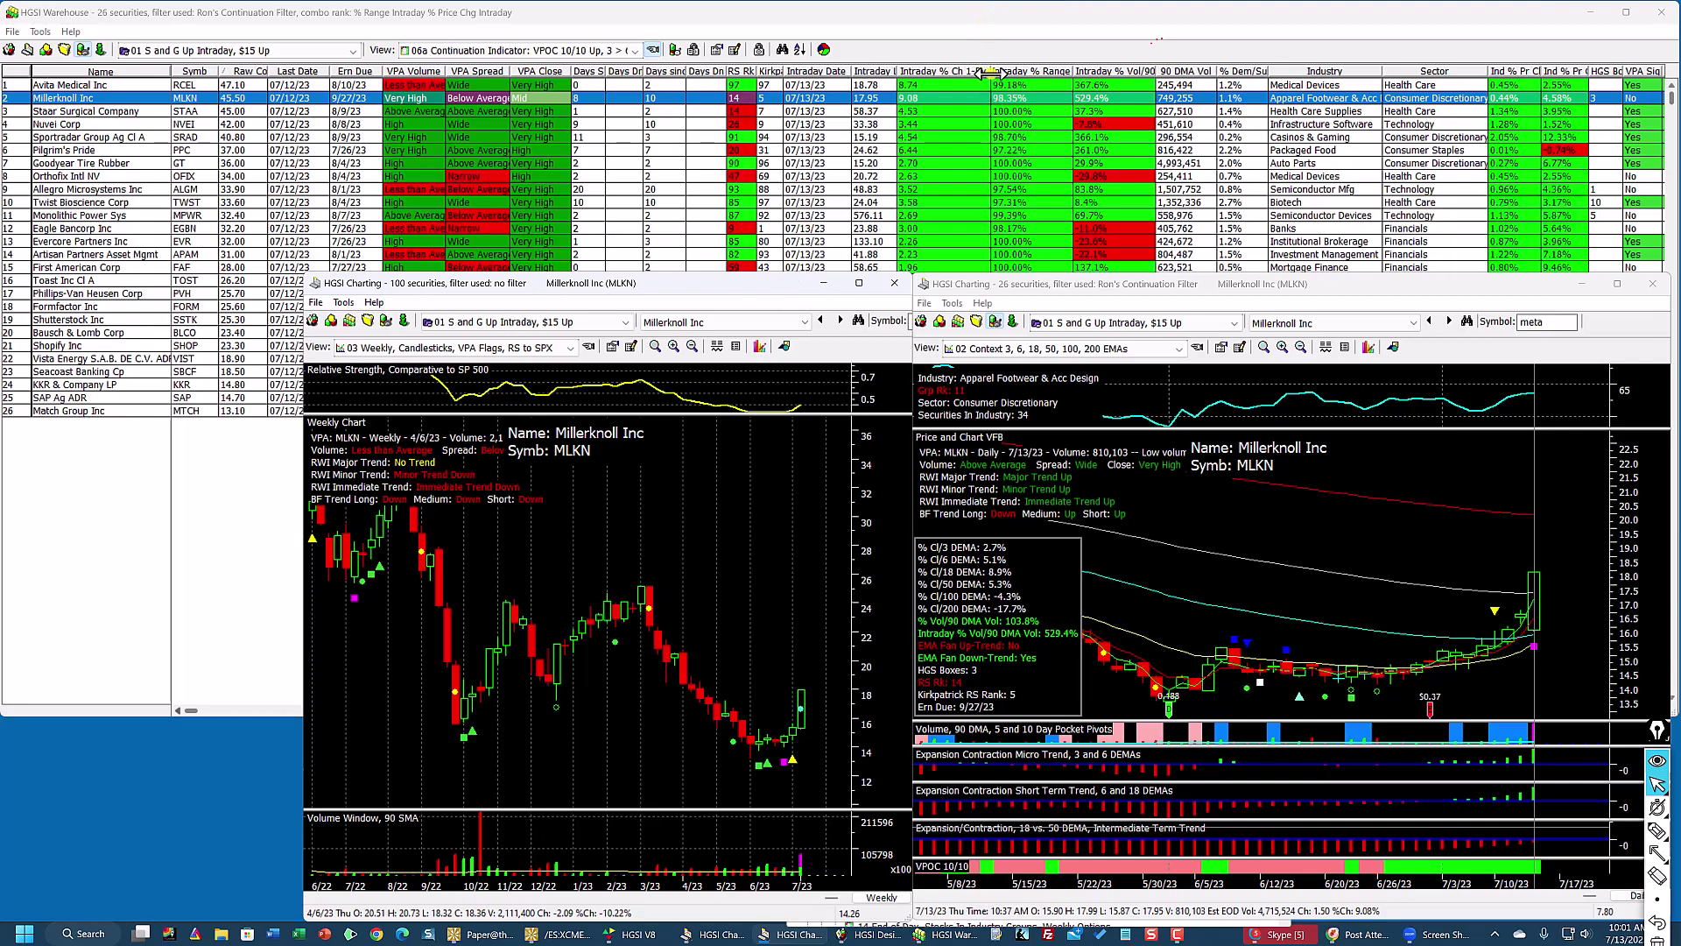
click(894, 173)
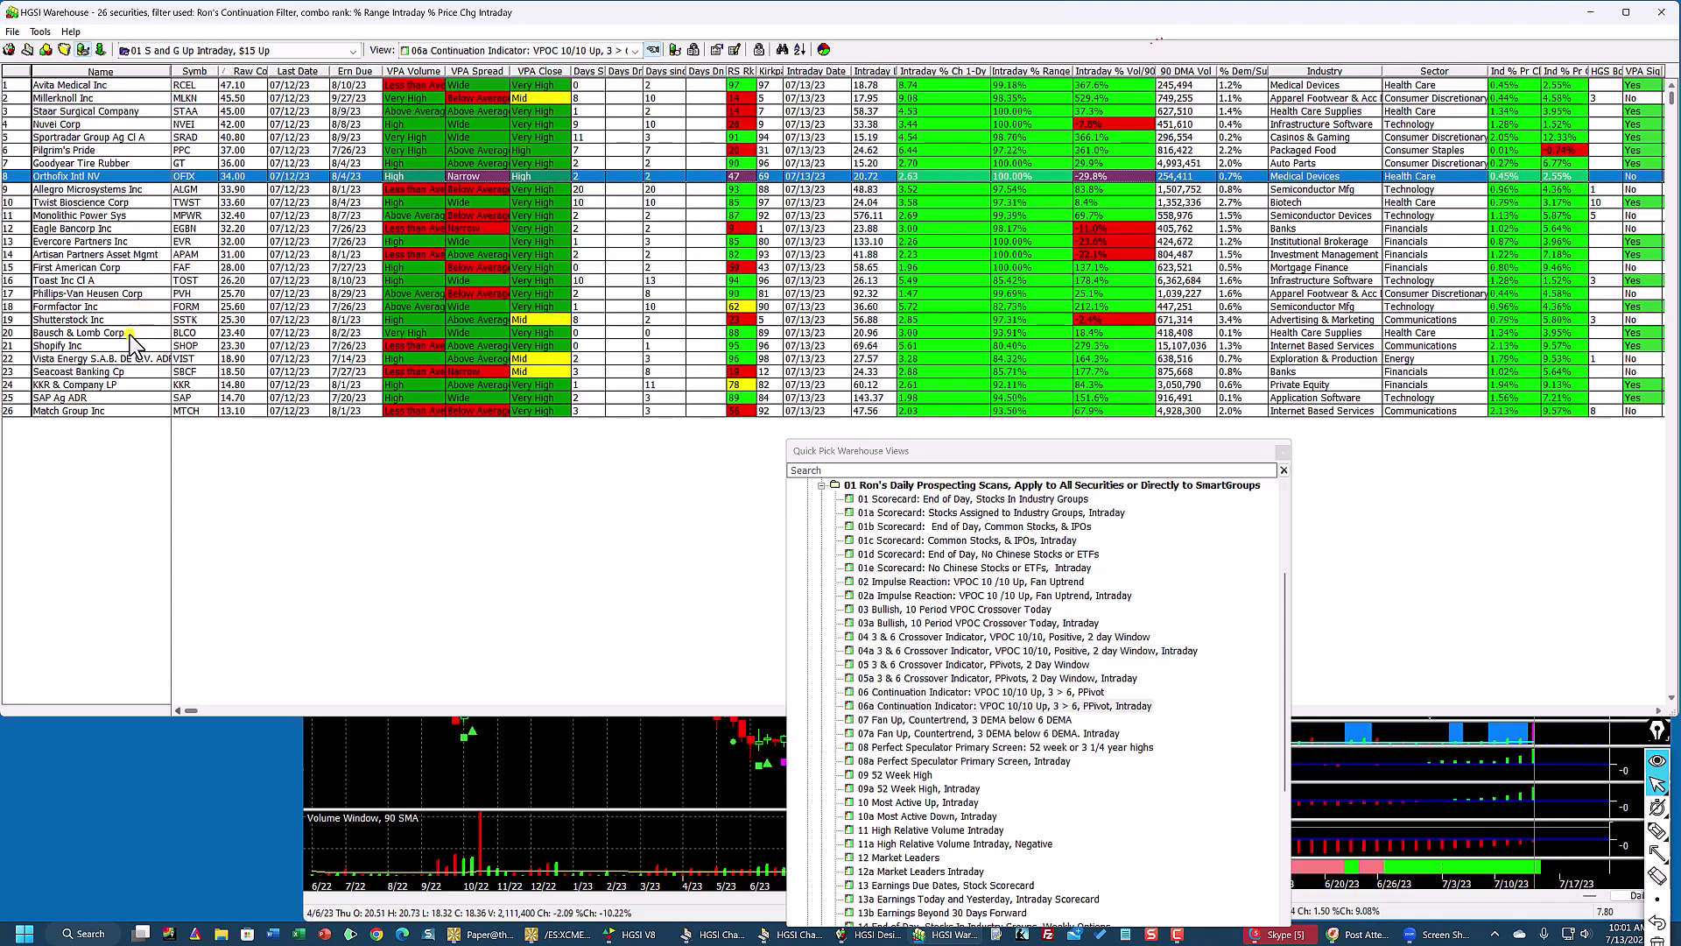
click(94, 345)
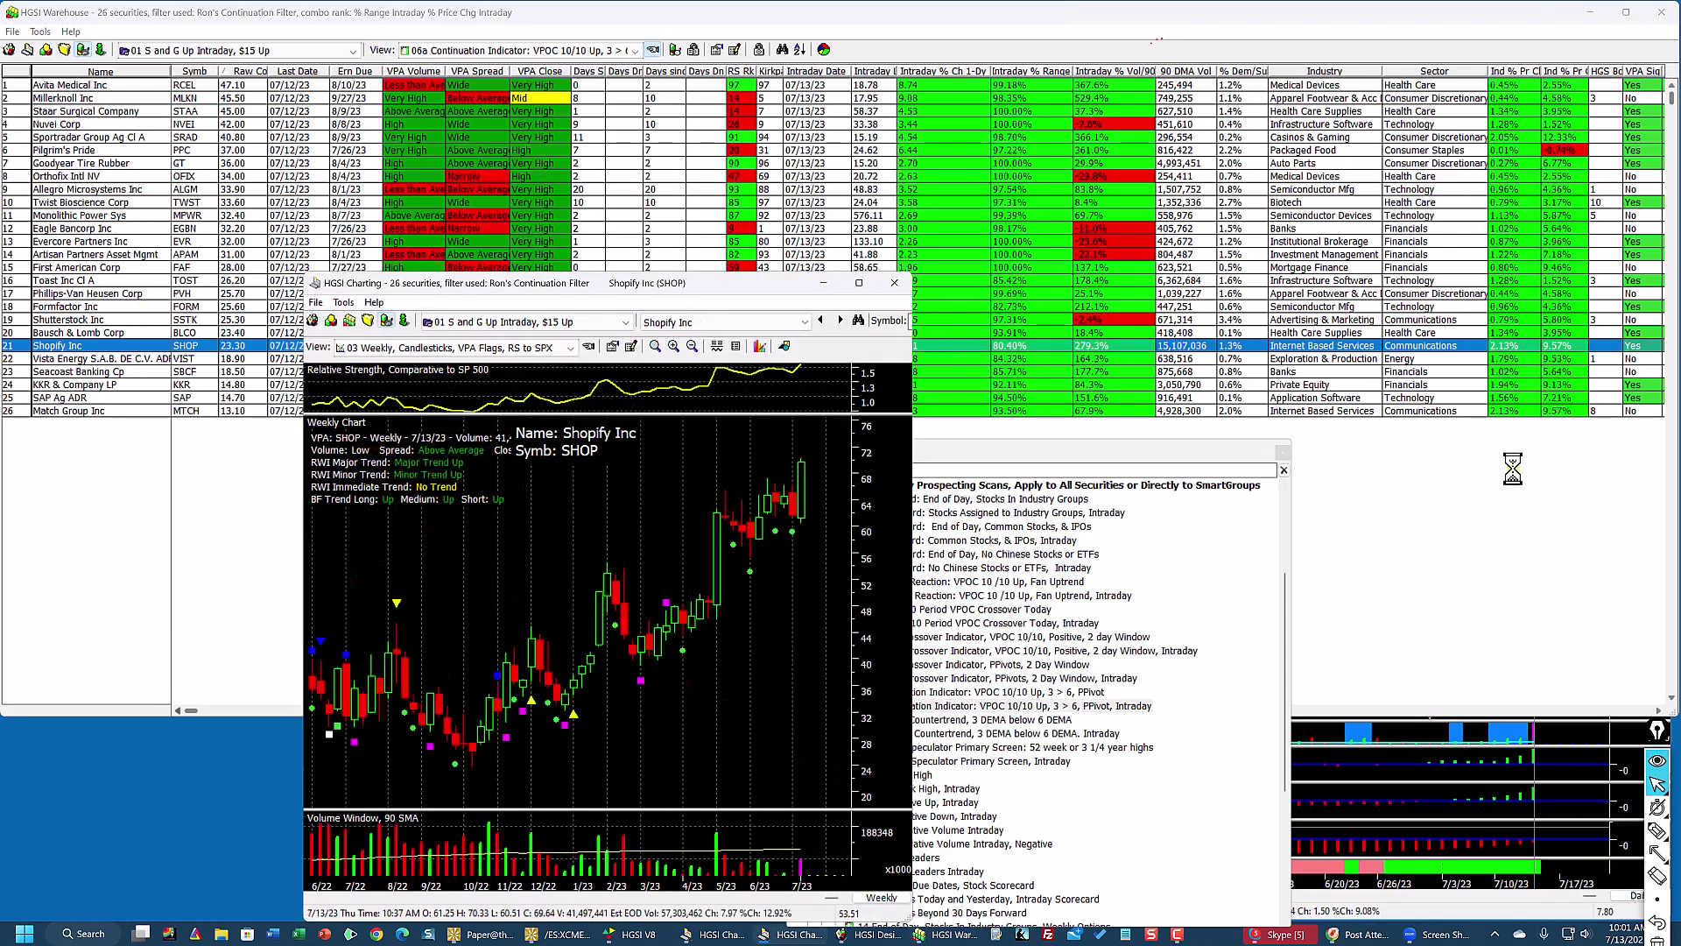
click(1504, 756)
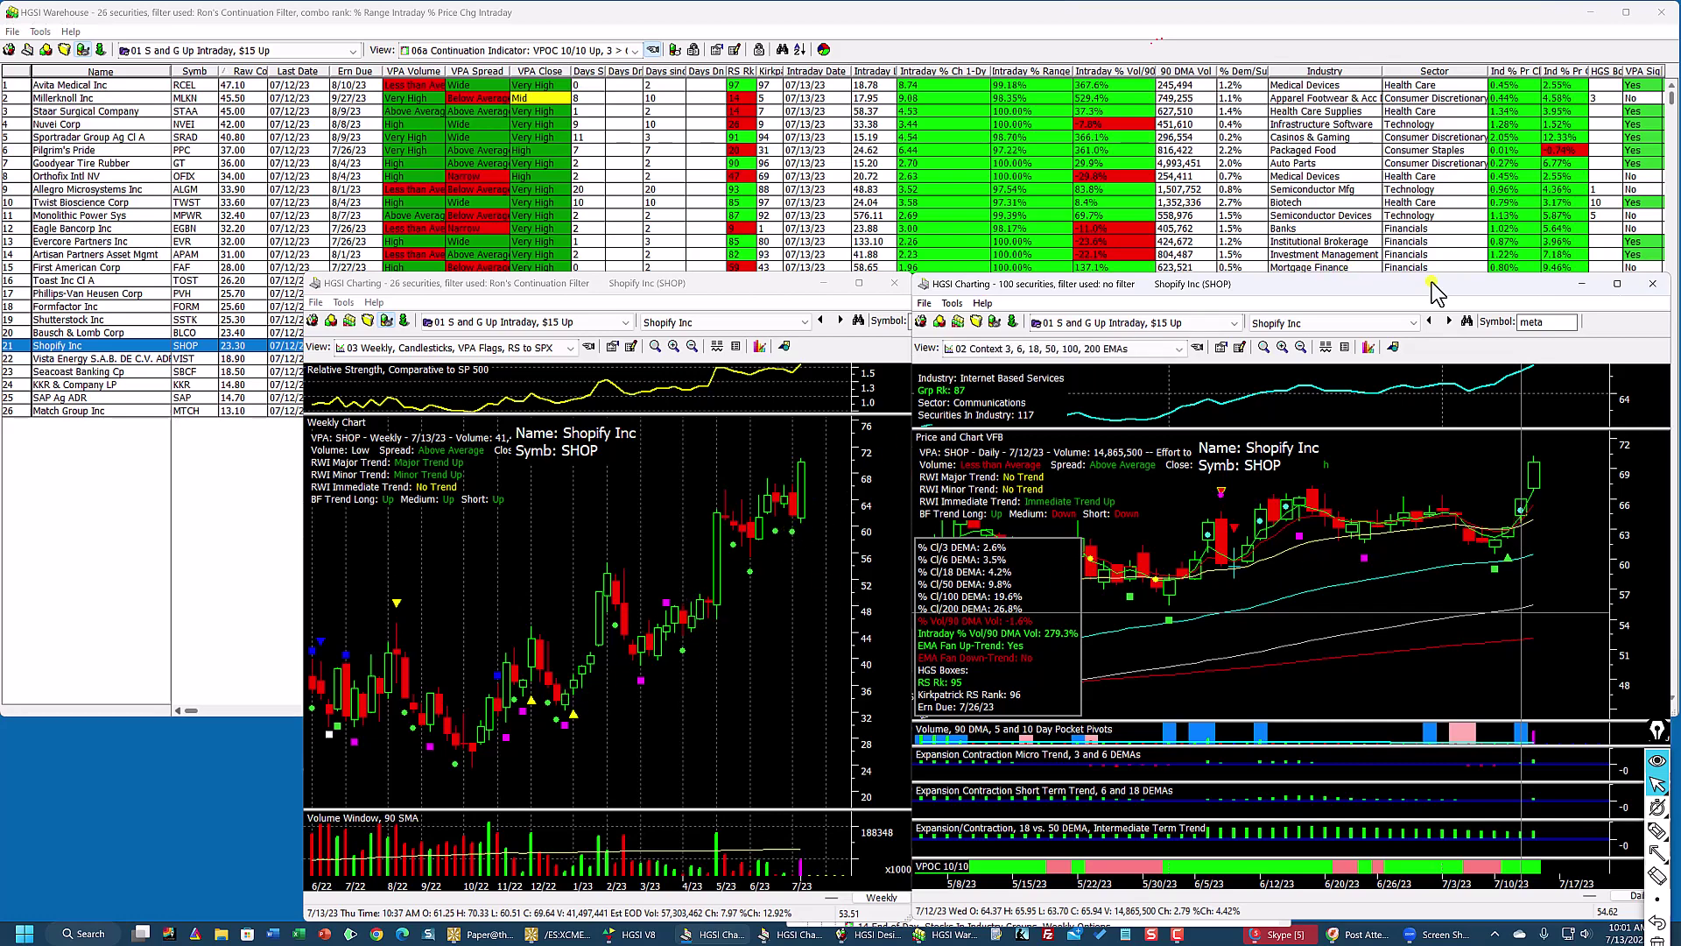
Step: Load the 07a Fan Up, Countertrend, 3 DEMA below 6 DEMA, Intraday view and examine Alphabet Cl C's daily chart maximized, restoring it when done
click(1072, 48)
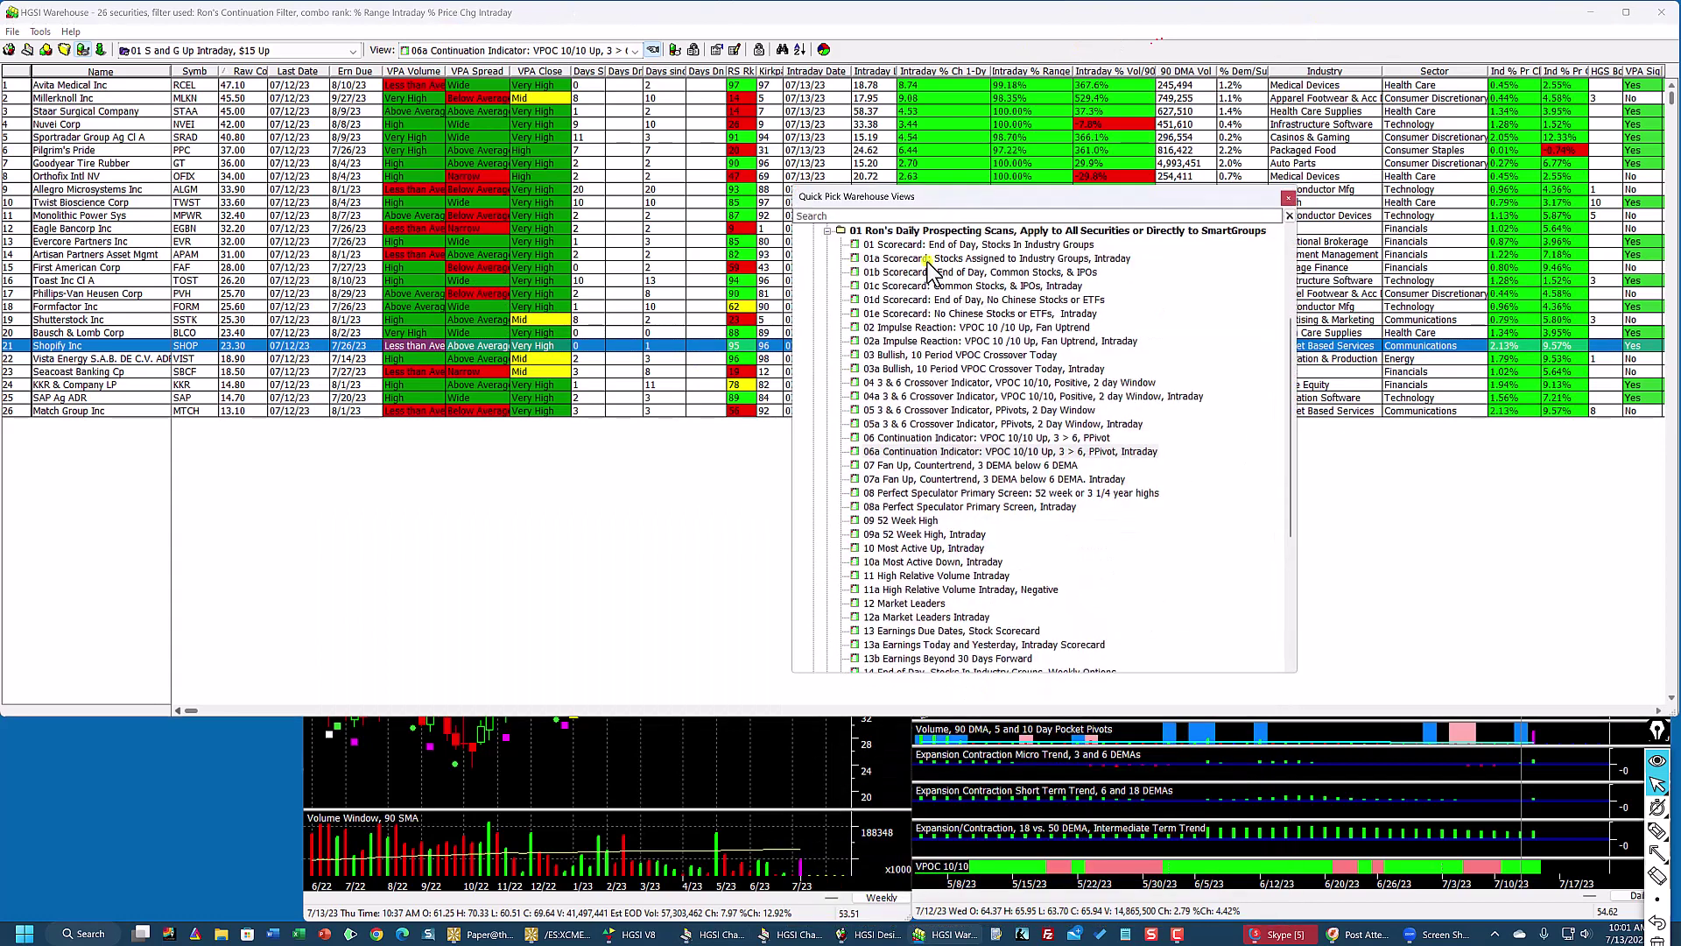
click(918, 480)
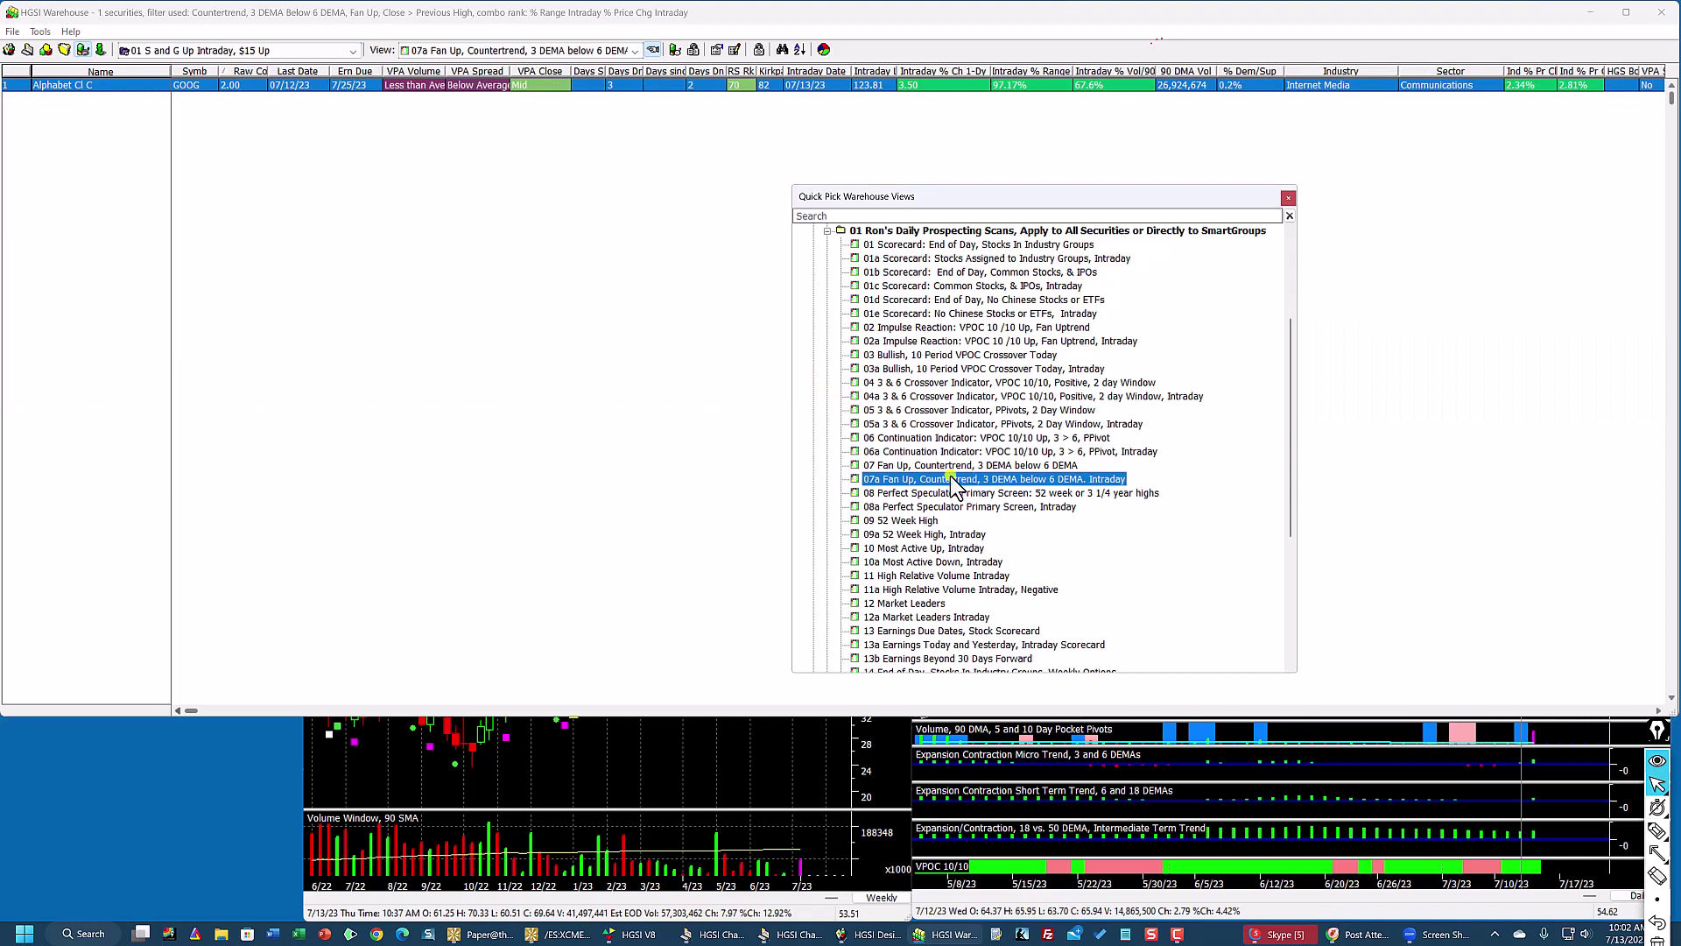
double_click(403, 87)
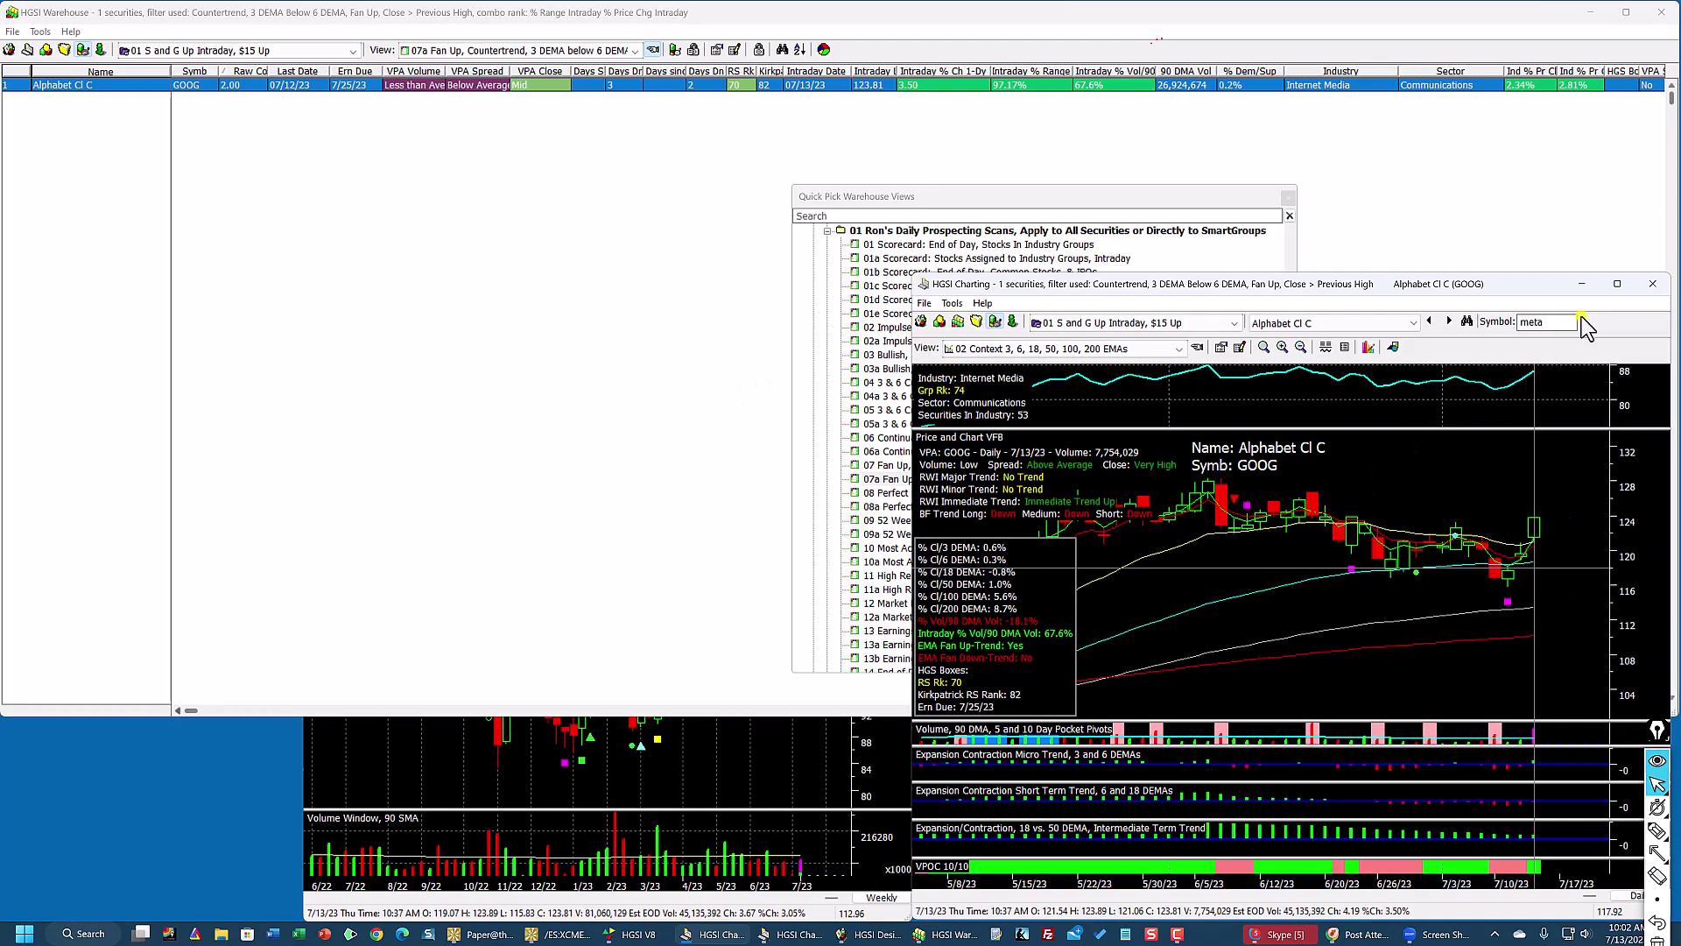
click(1617, 284)
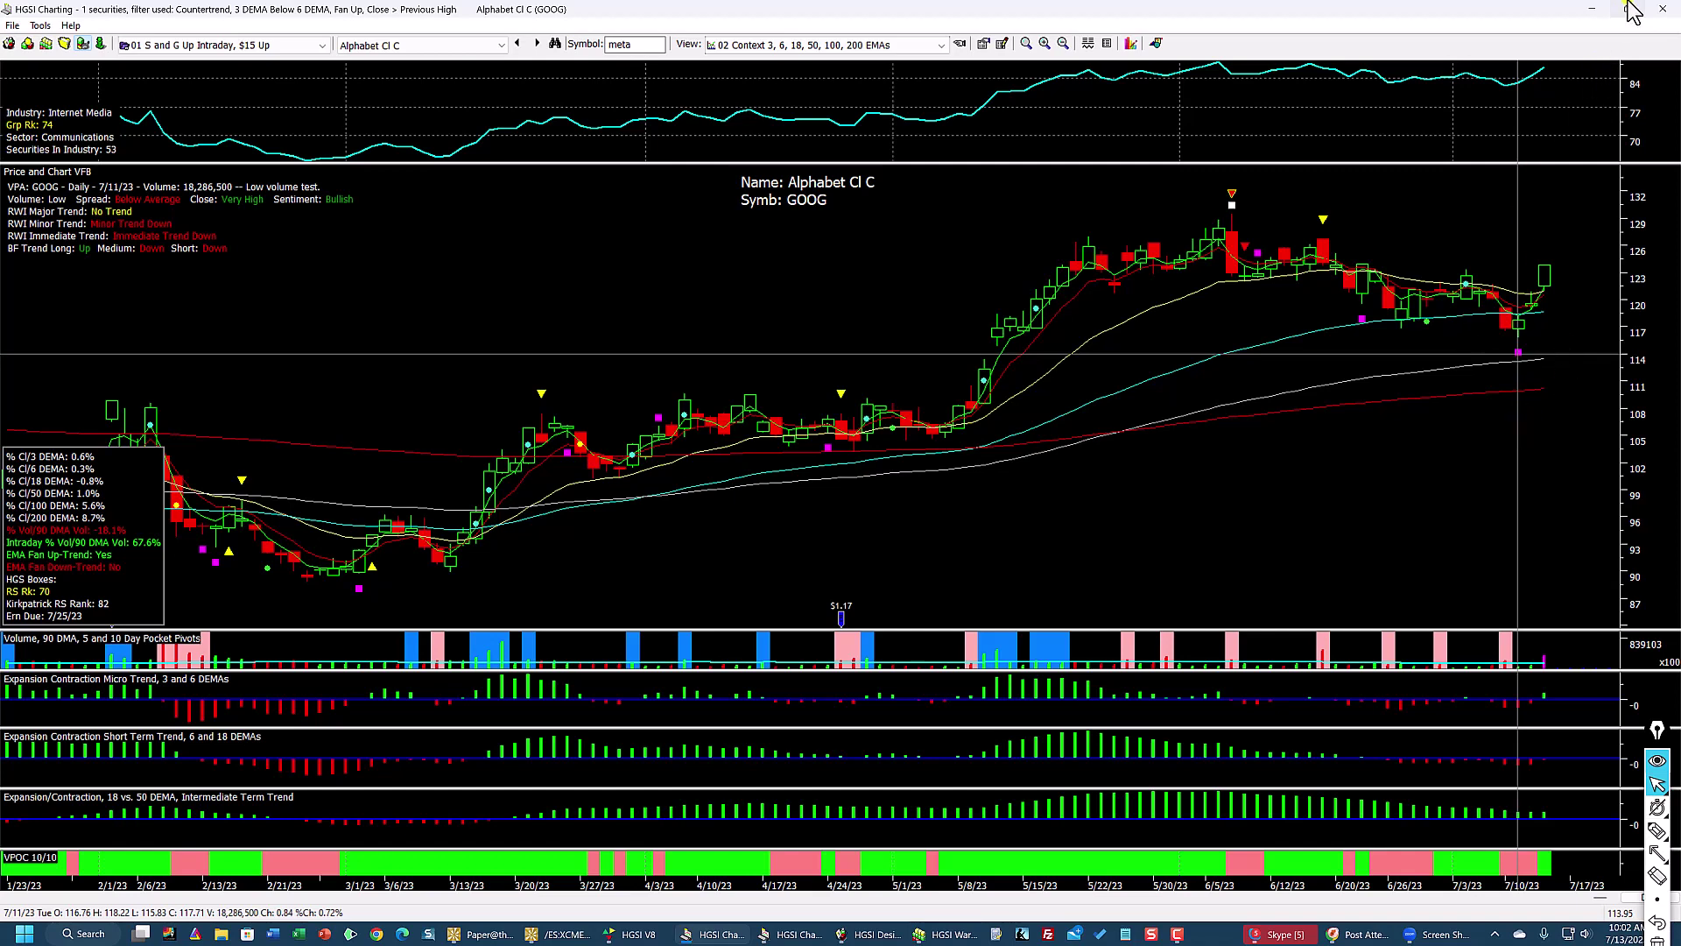
mouse_move(1627, 9)
click(1626, 10)
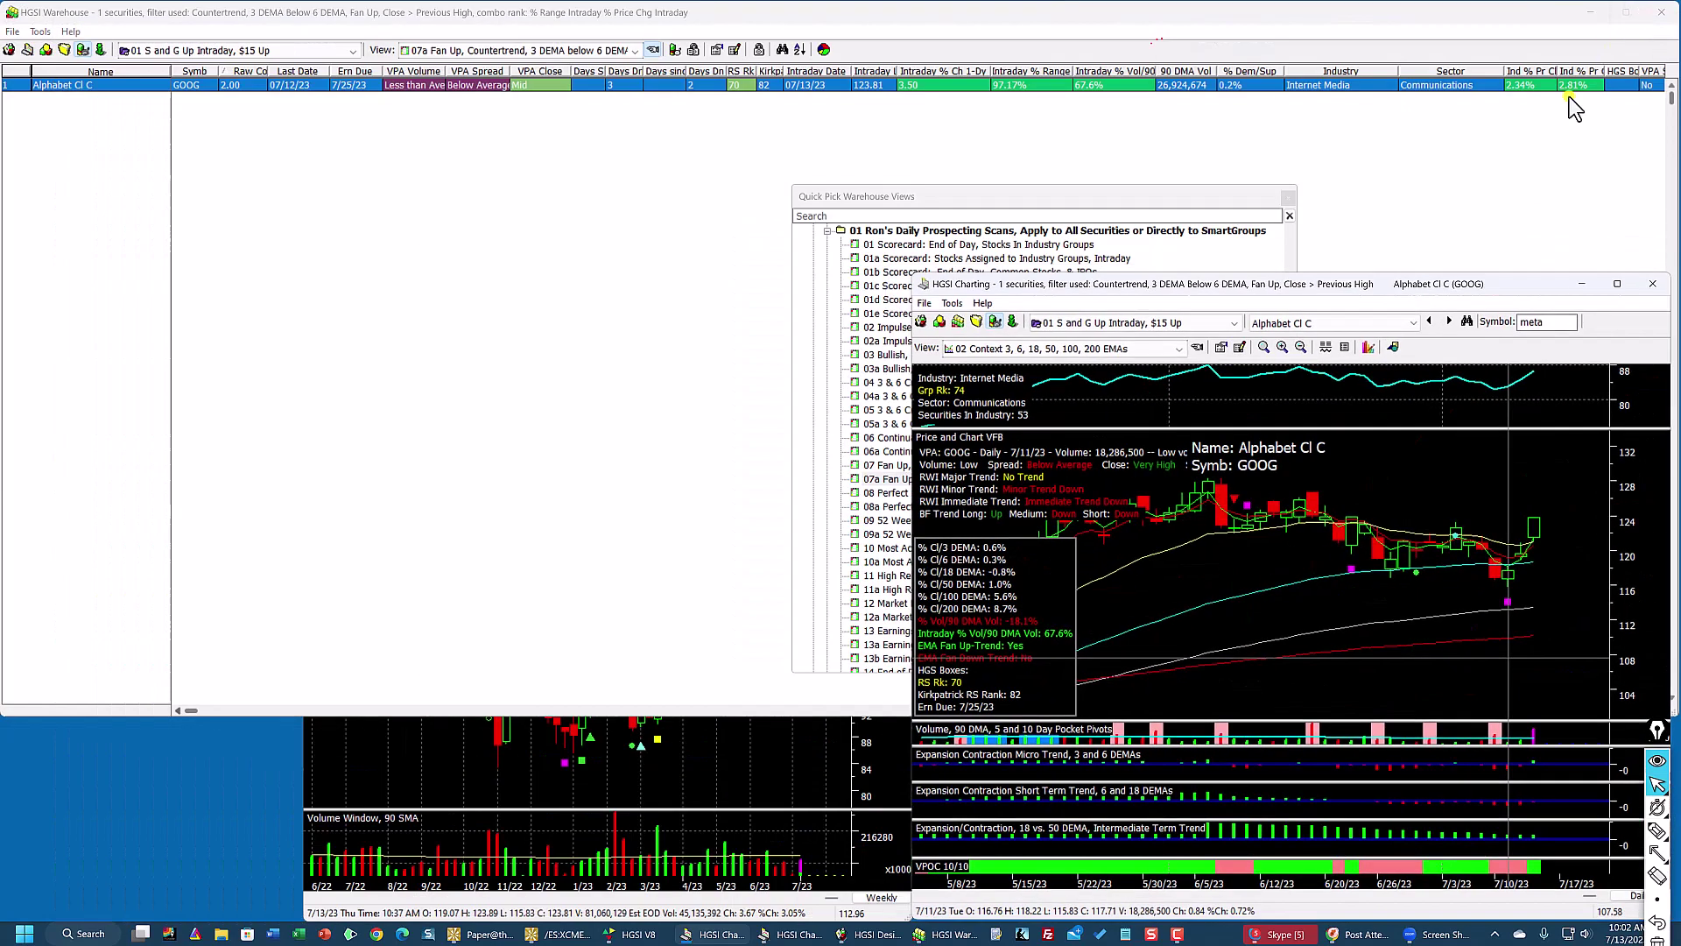
Step: Load the 08a Perfect Speculator Primary Screen, Intraday view and move the view picker clear of the results
click(543, 85)
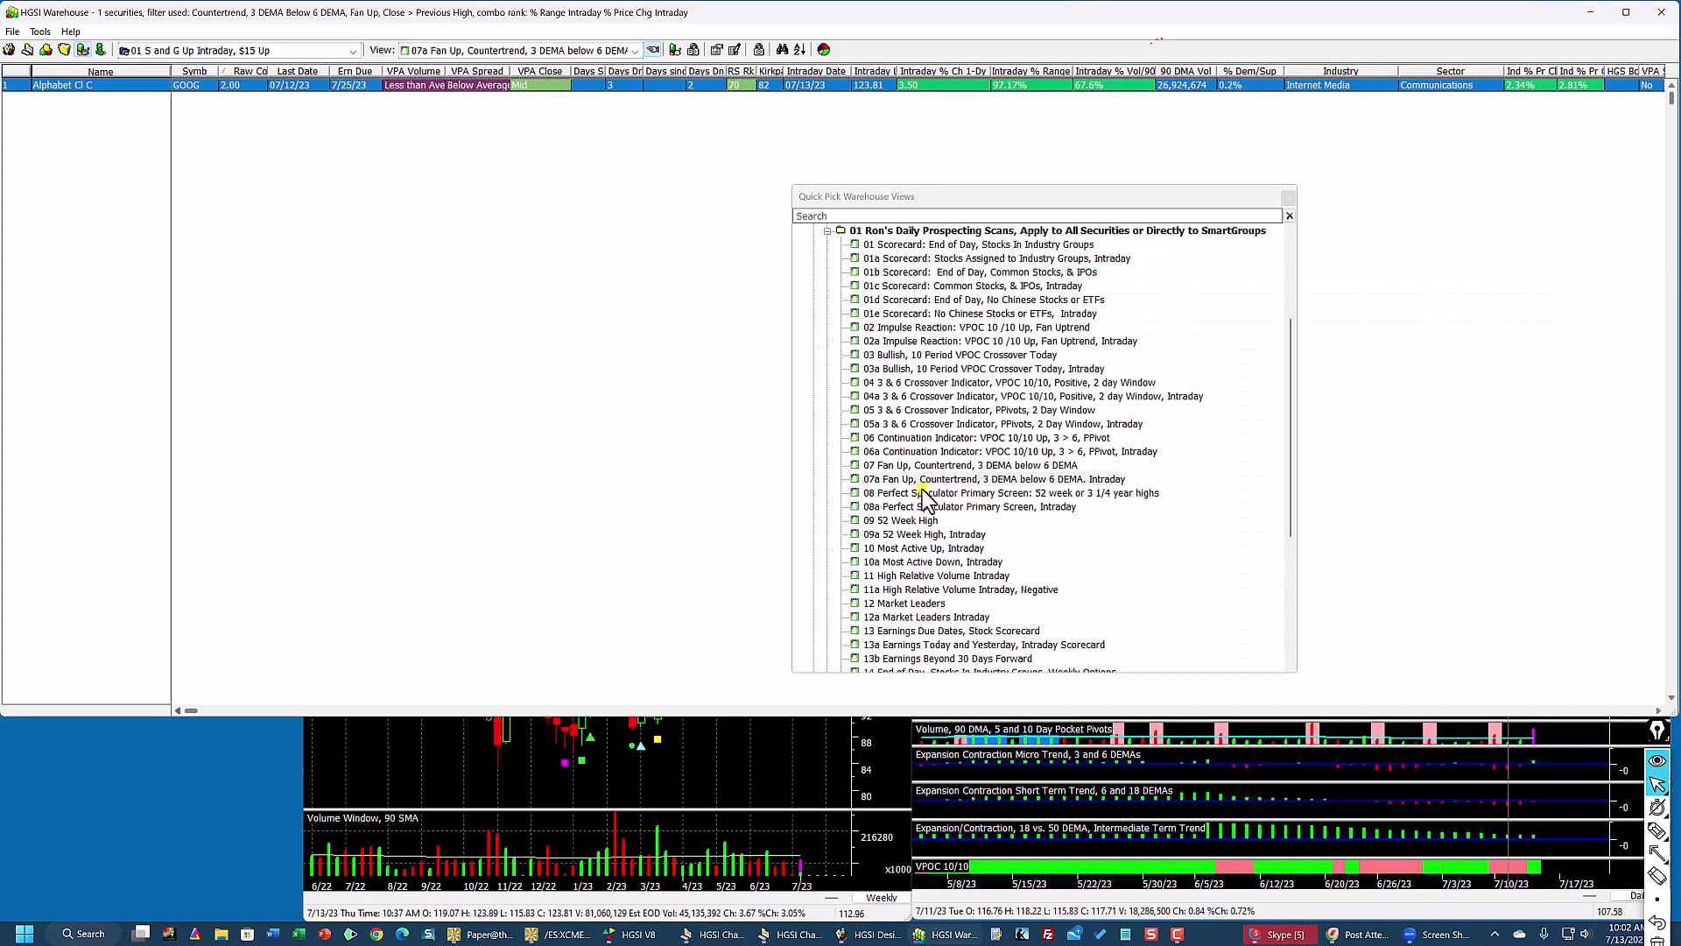
click(954, 506)
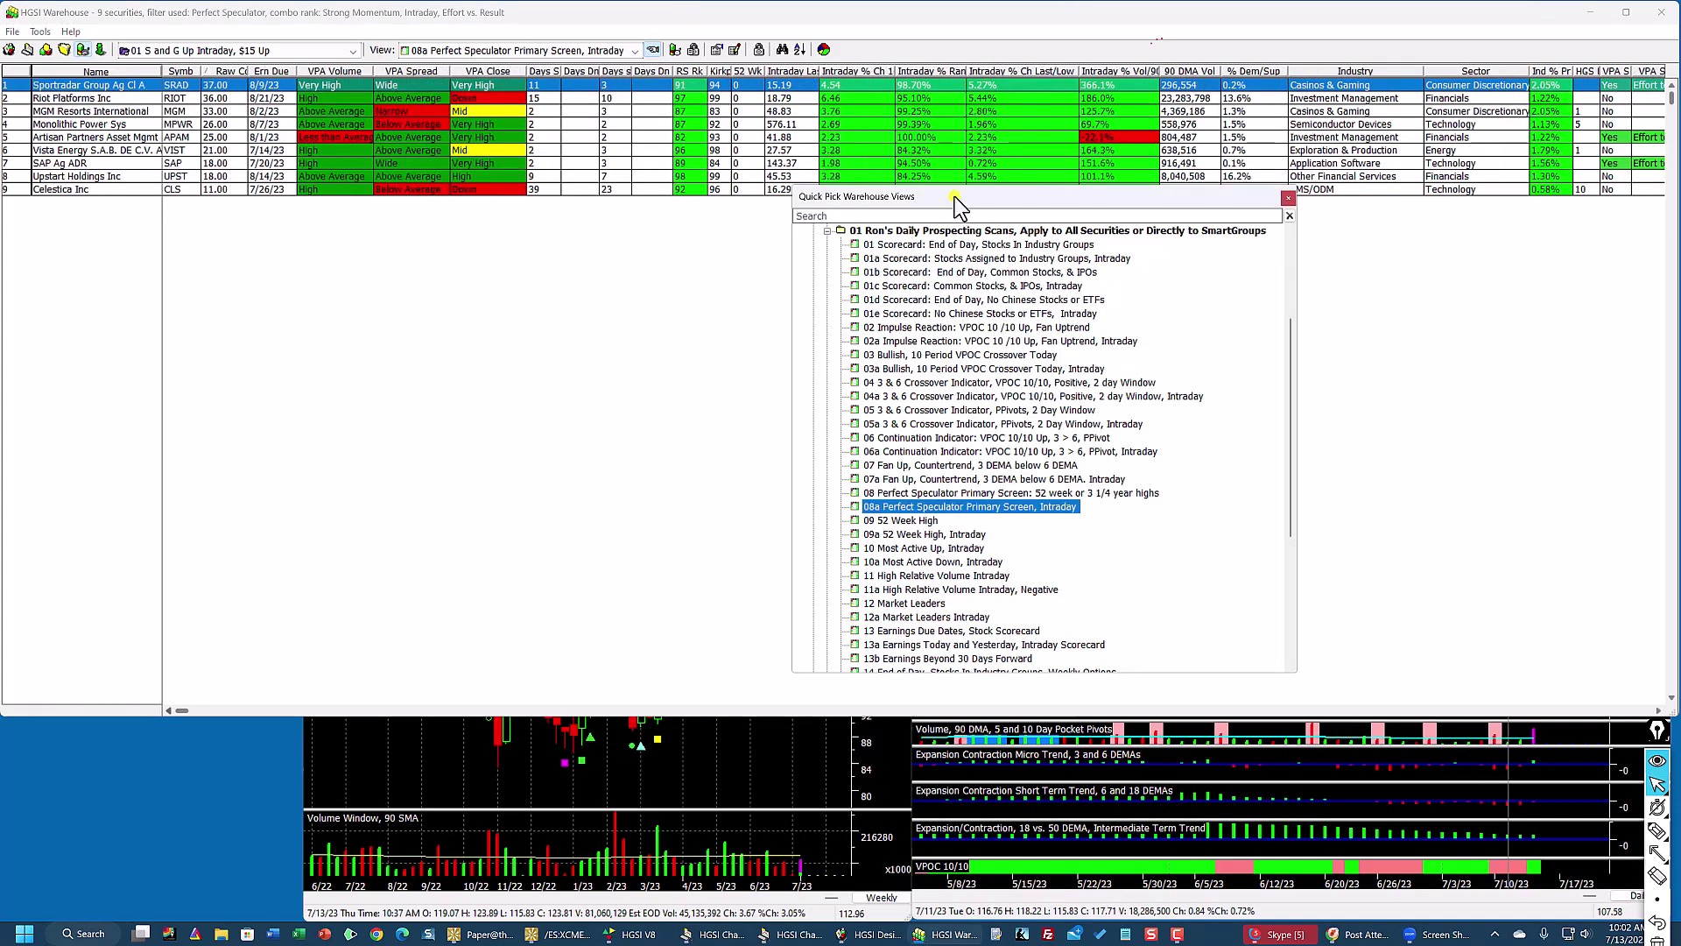
drag(954, 196, 984, 266)
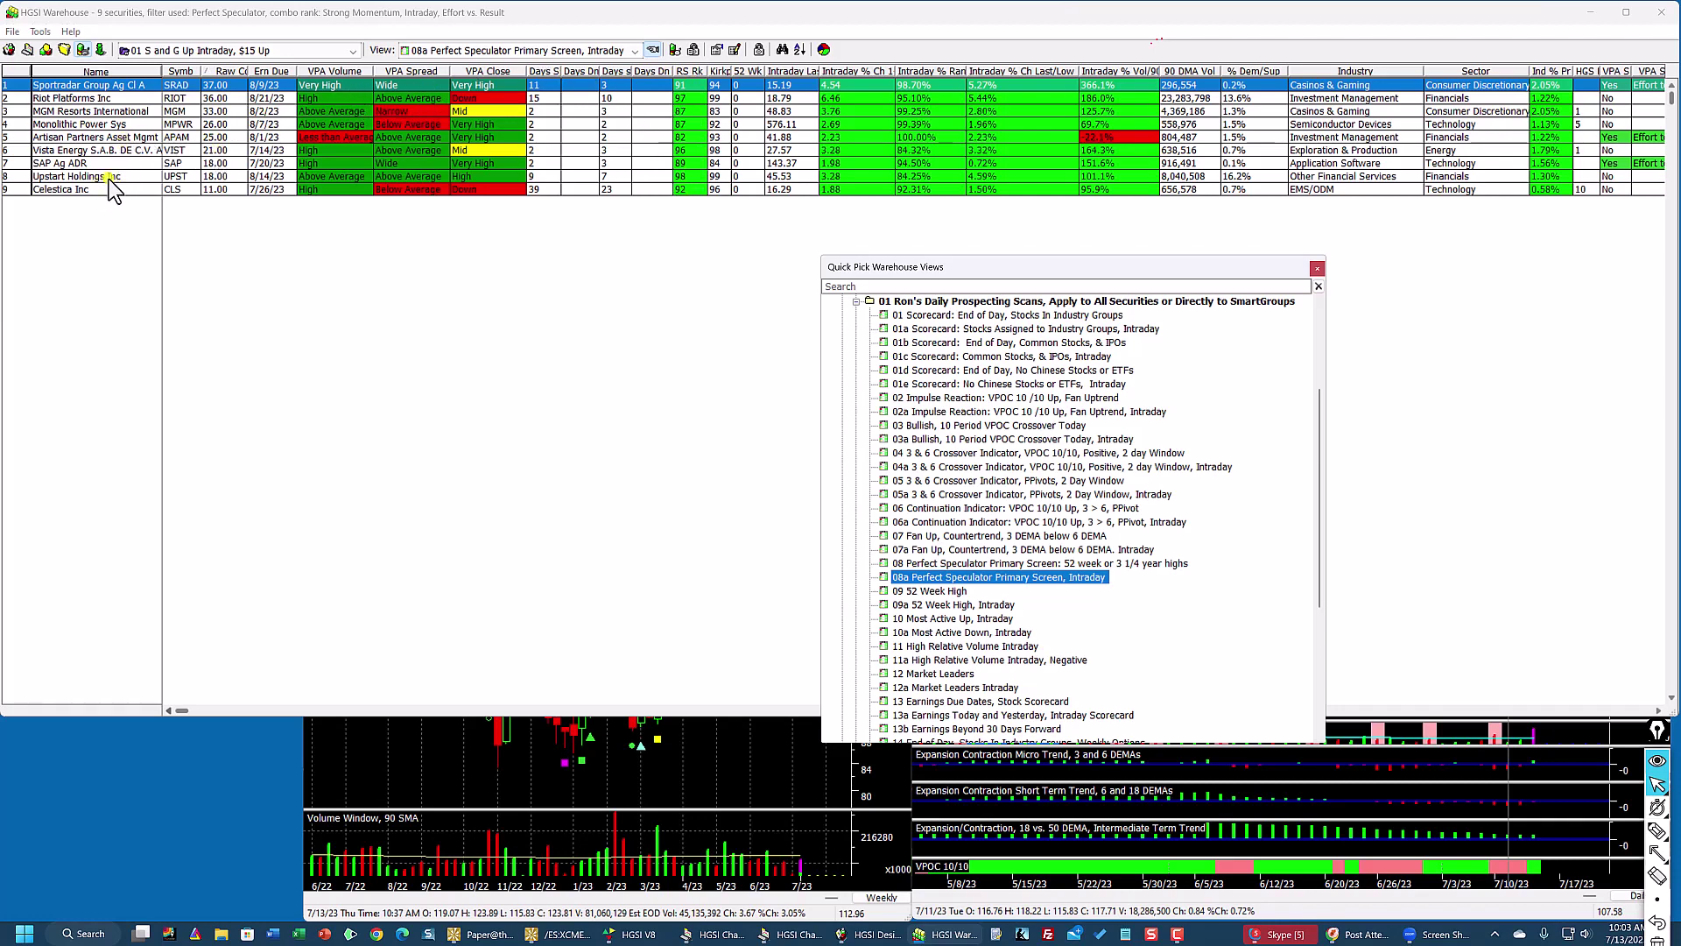
Step: Examine Riot Platforms Inc's maximized daily chart, briefly showing its fundamentals pane, and restore the chart window
double_click(120, 99)
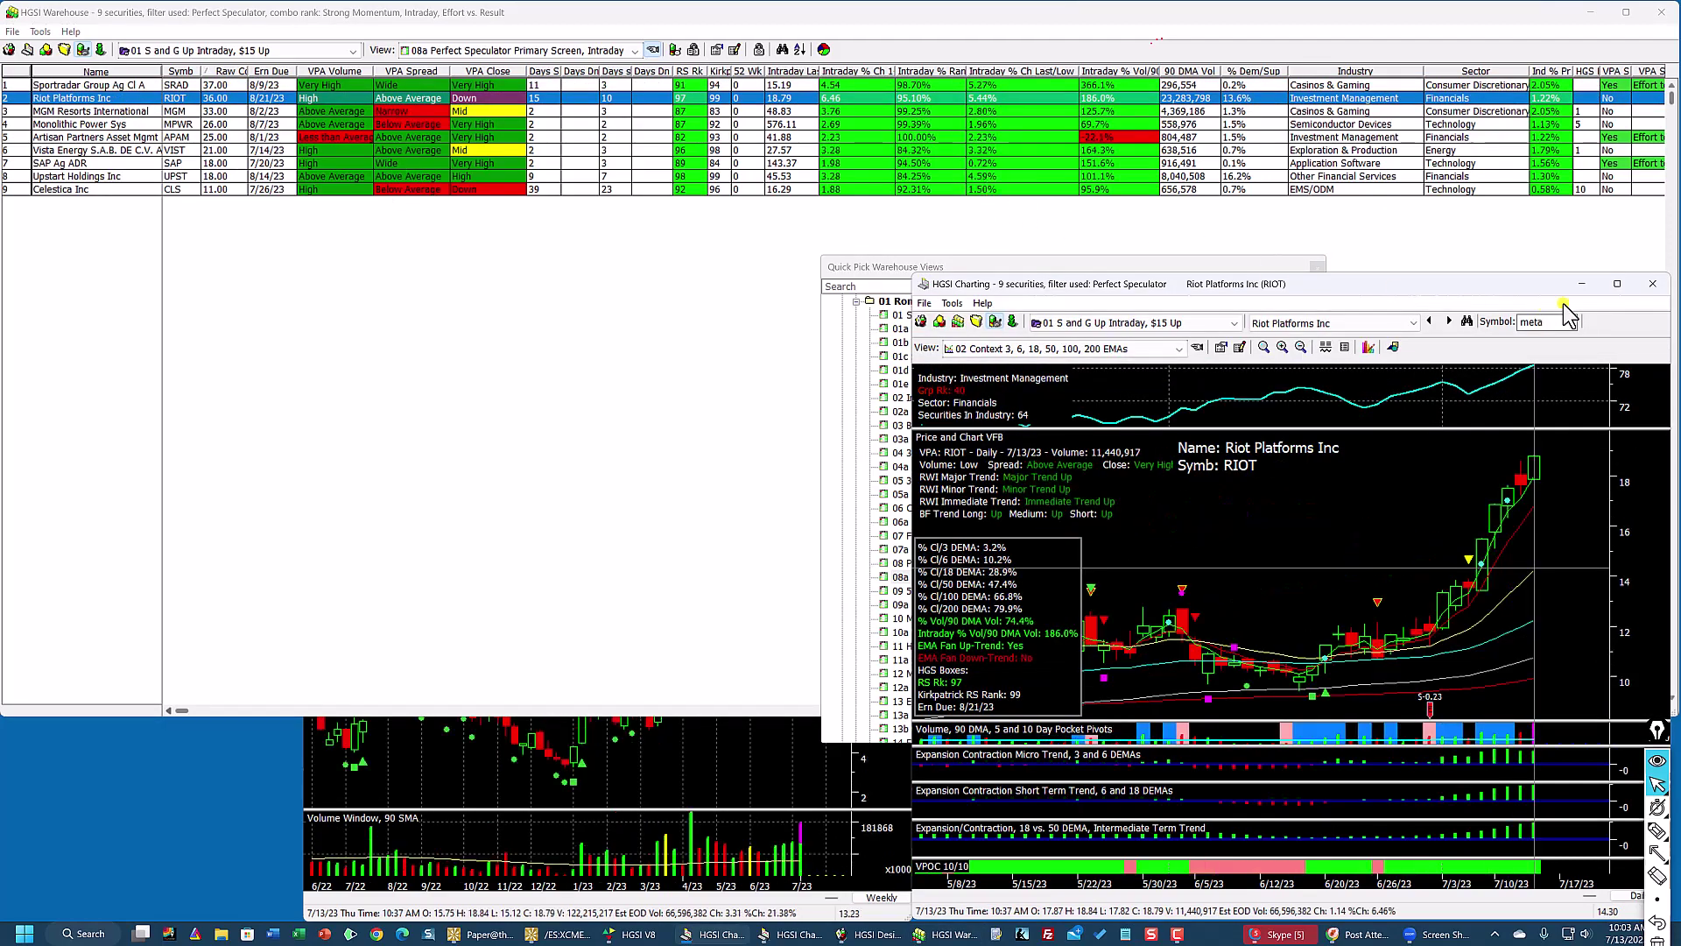
click(1617, 283)
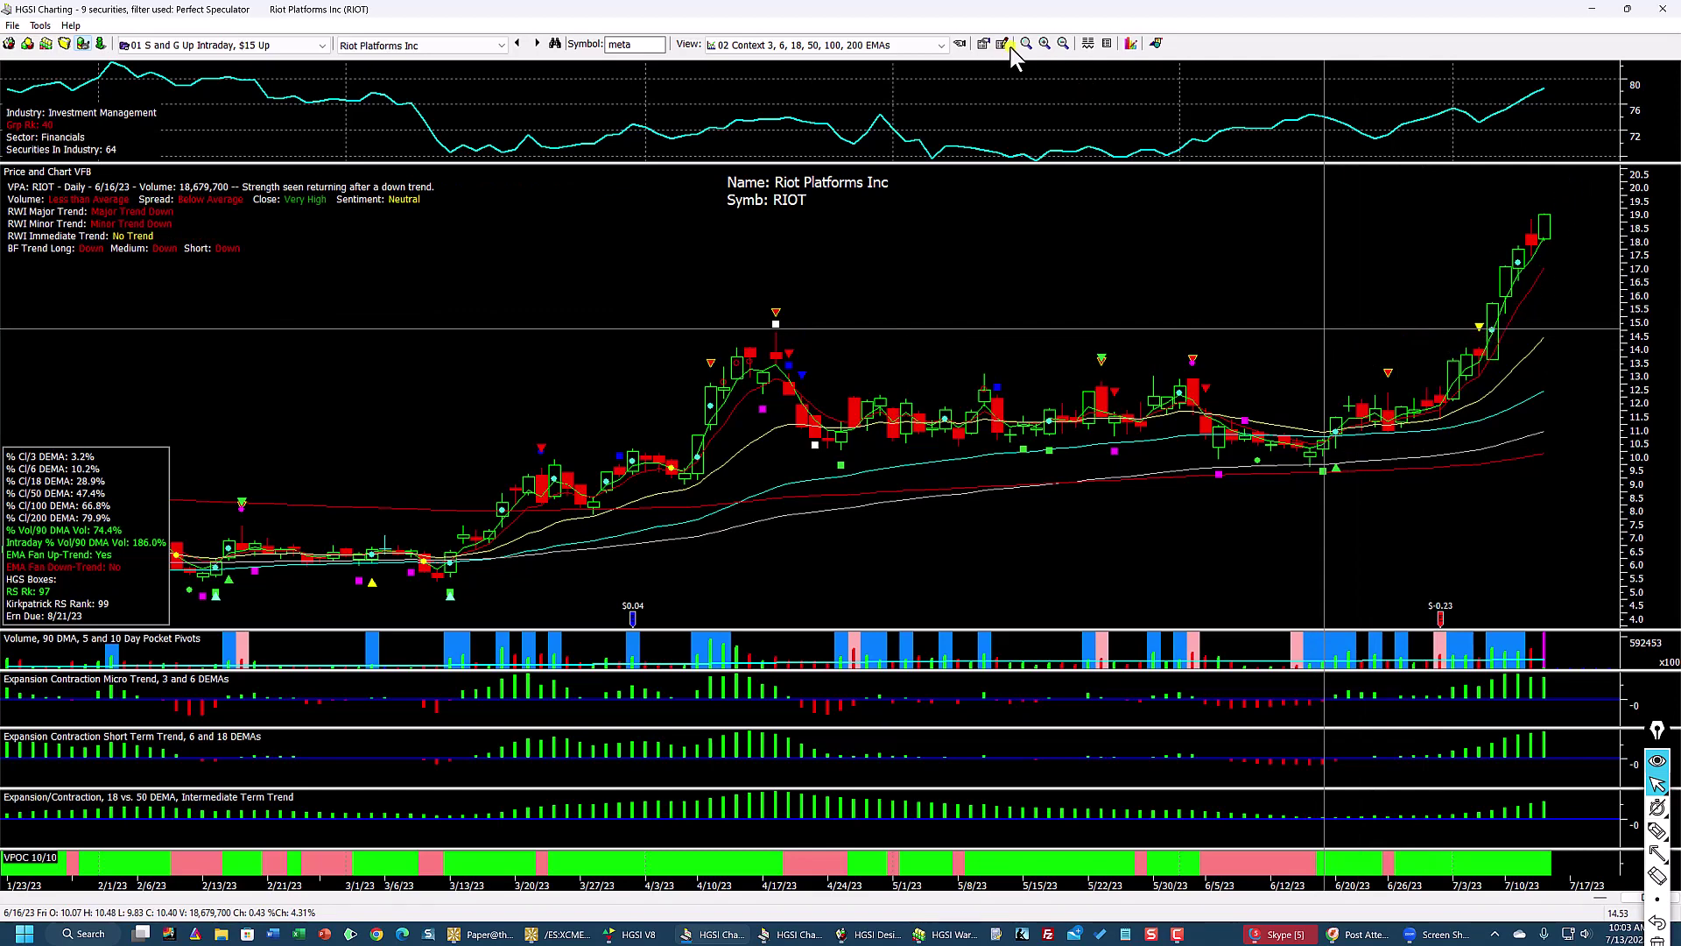
click(1088, 44)
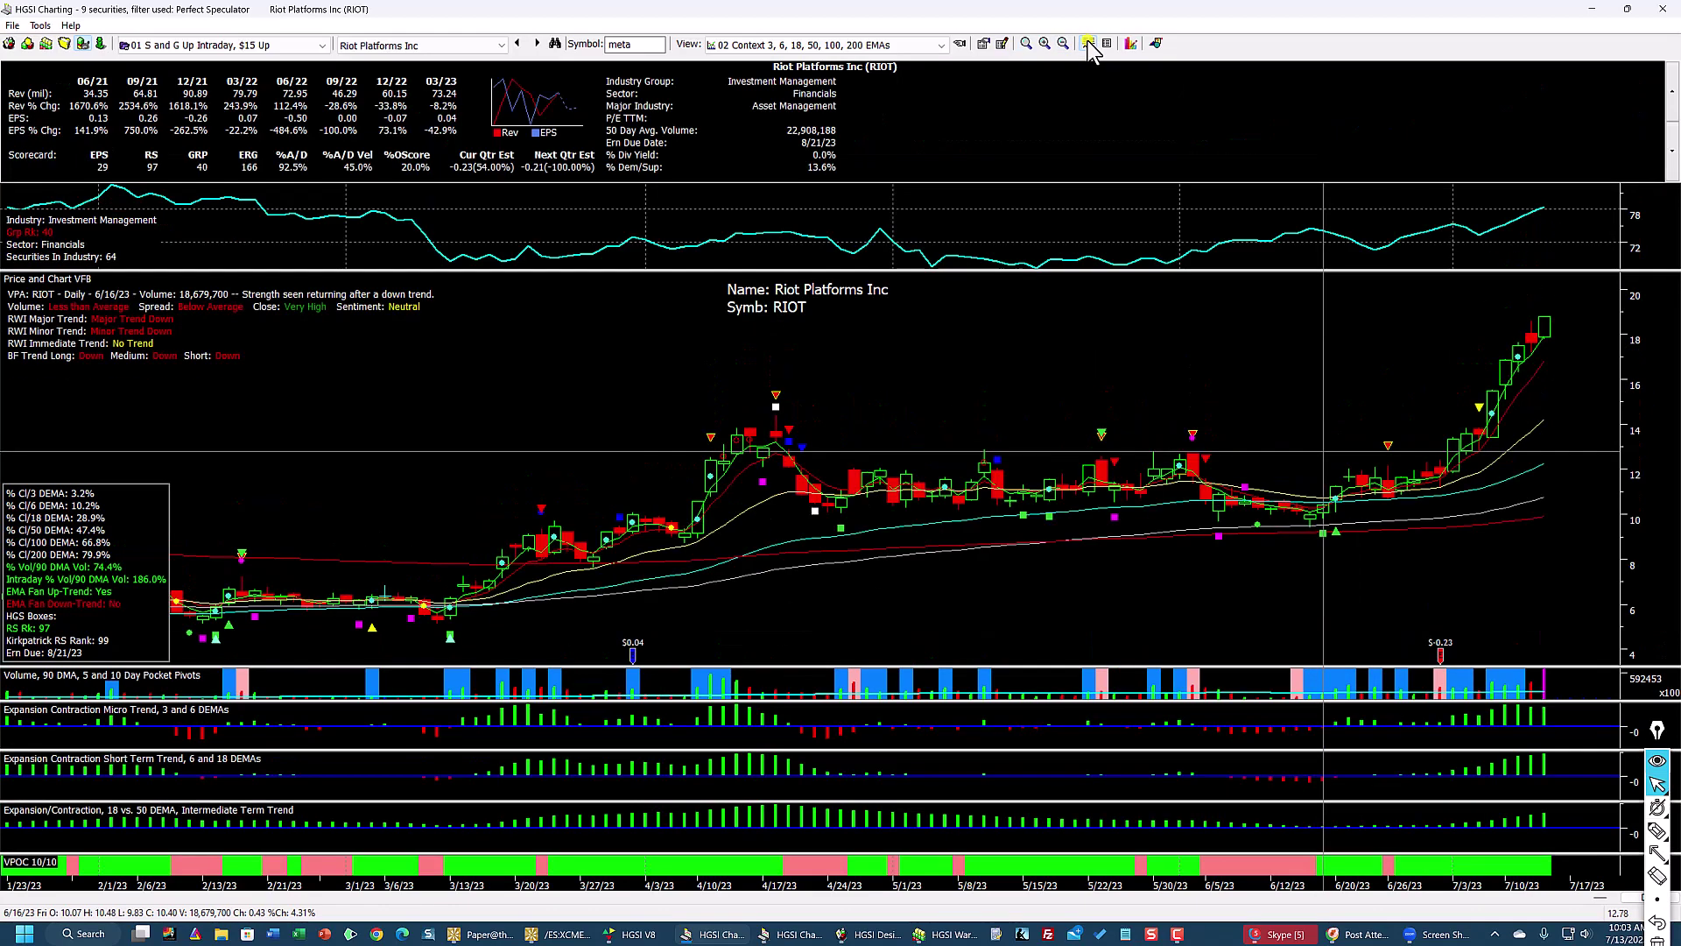
click(1087, 43)
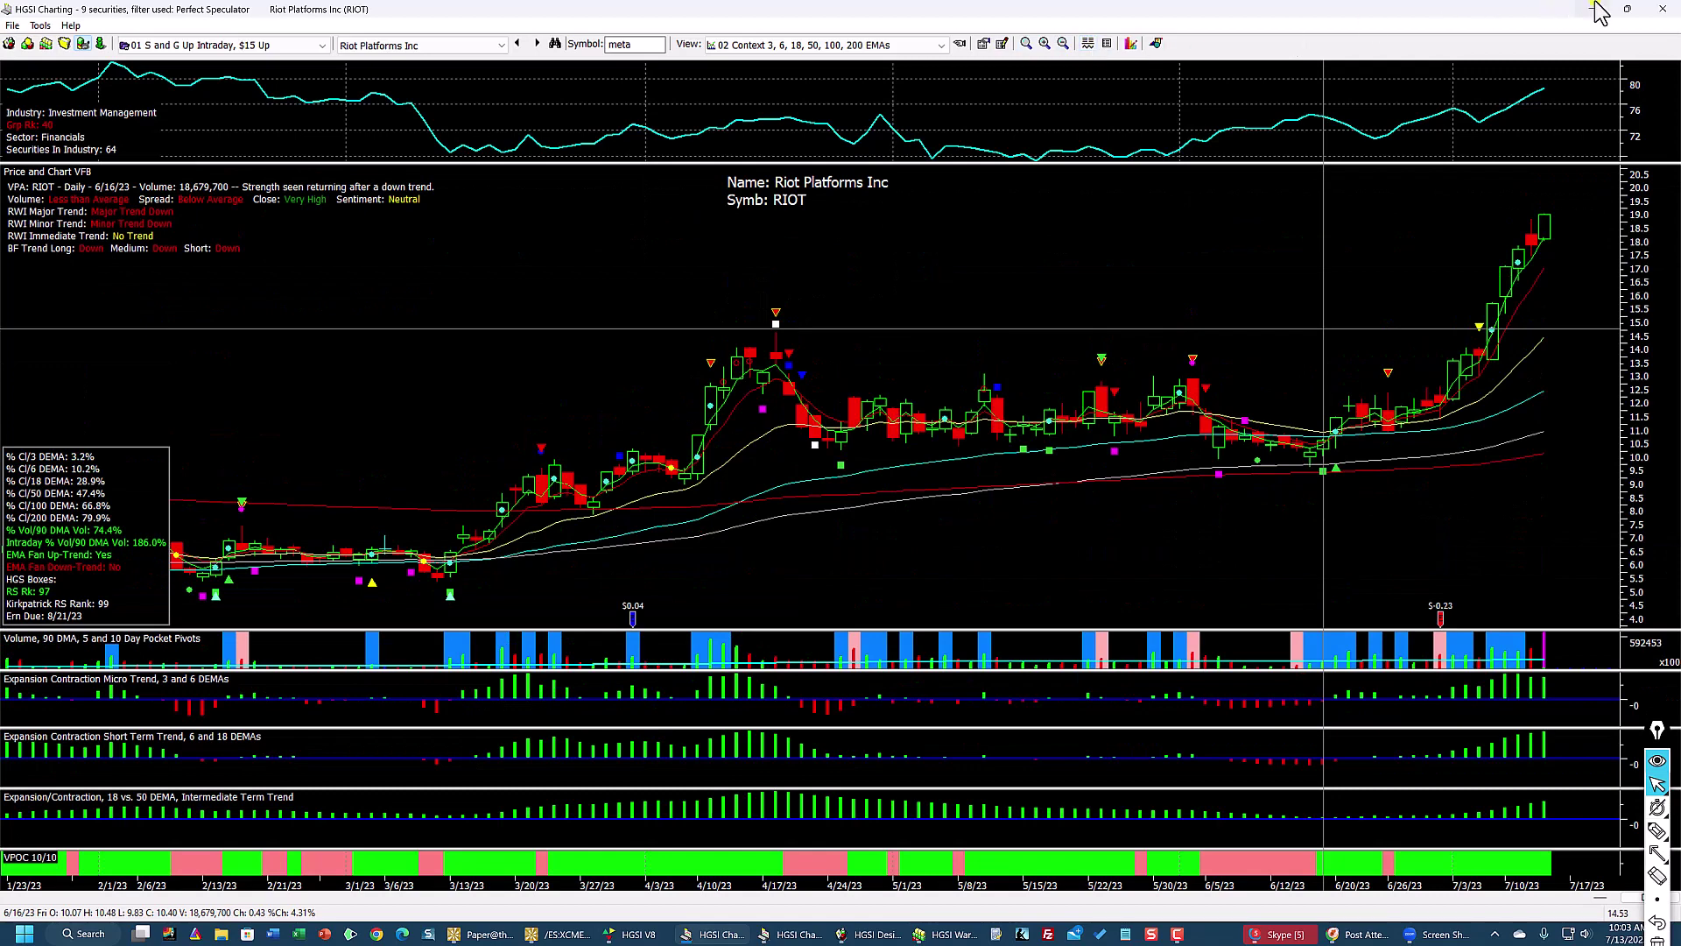
click(1627, 8)
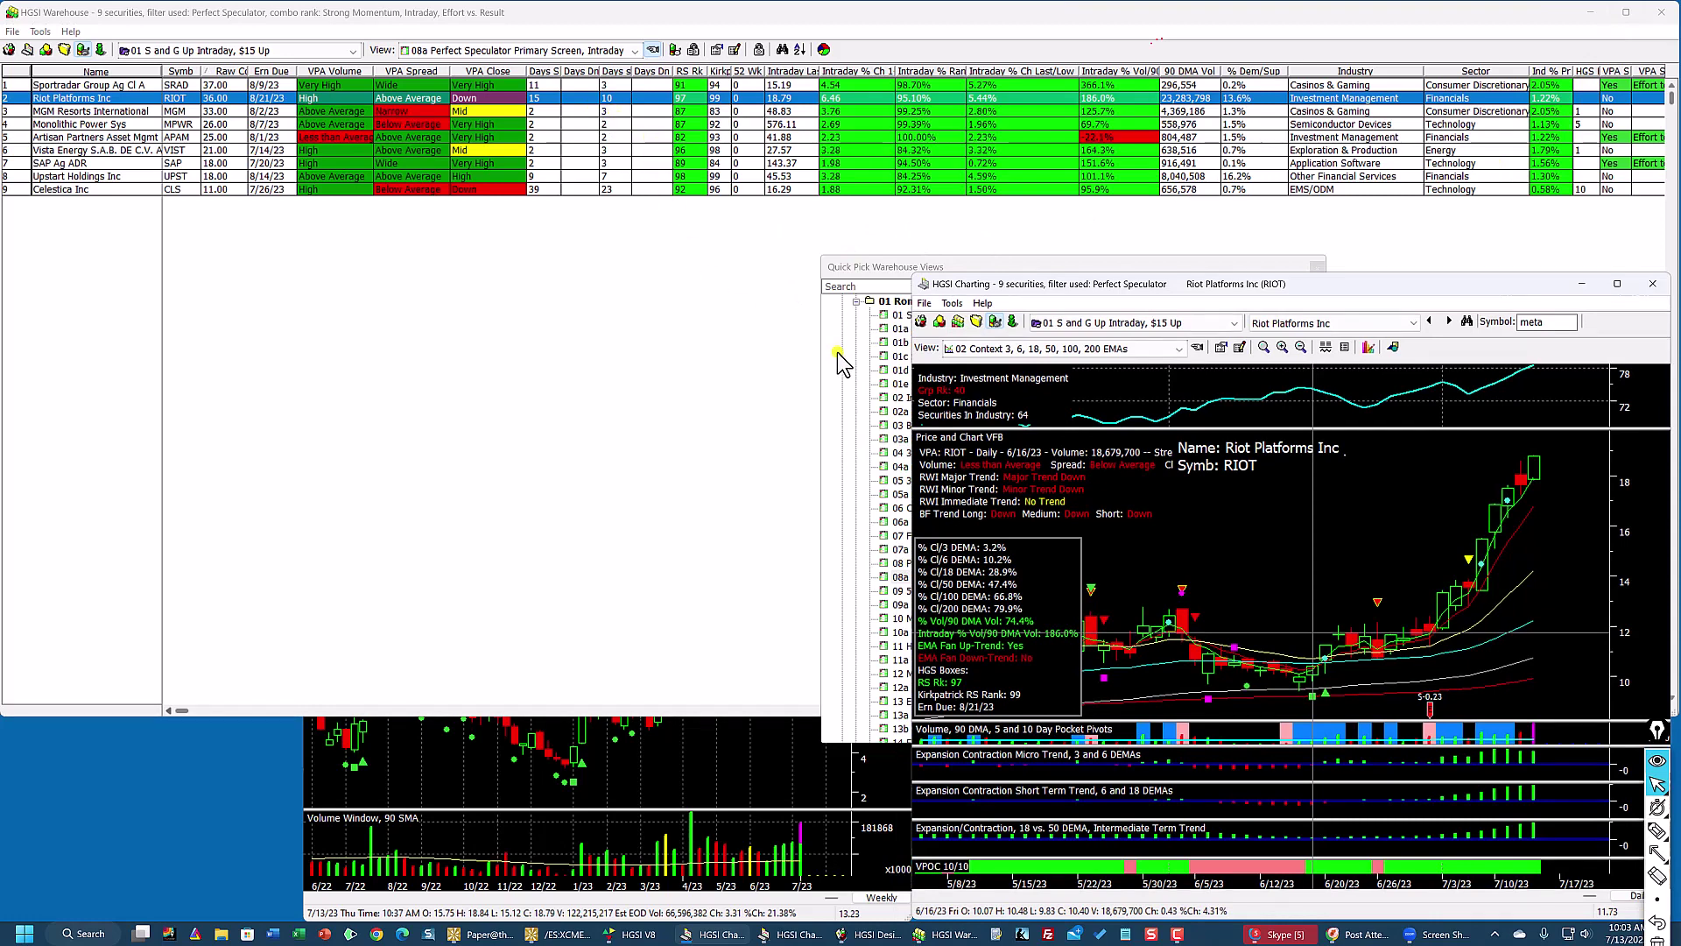
Step: Load the 09 52 Week High view, return to 08a for comparison, and switch to 09a 52 Week High, Intraday
click(842, 448)
click(930, 592)
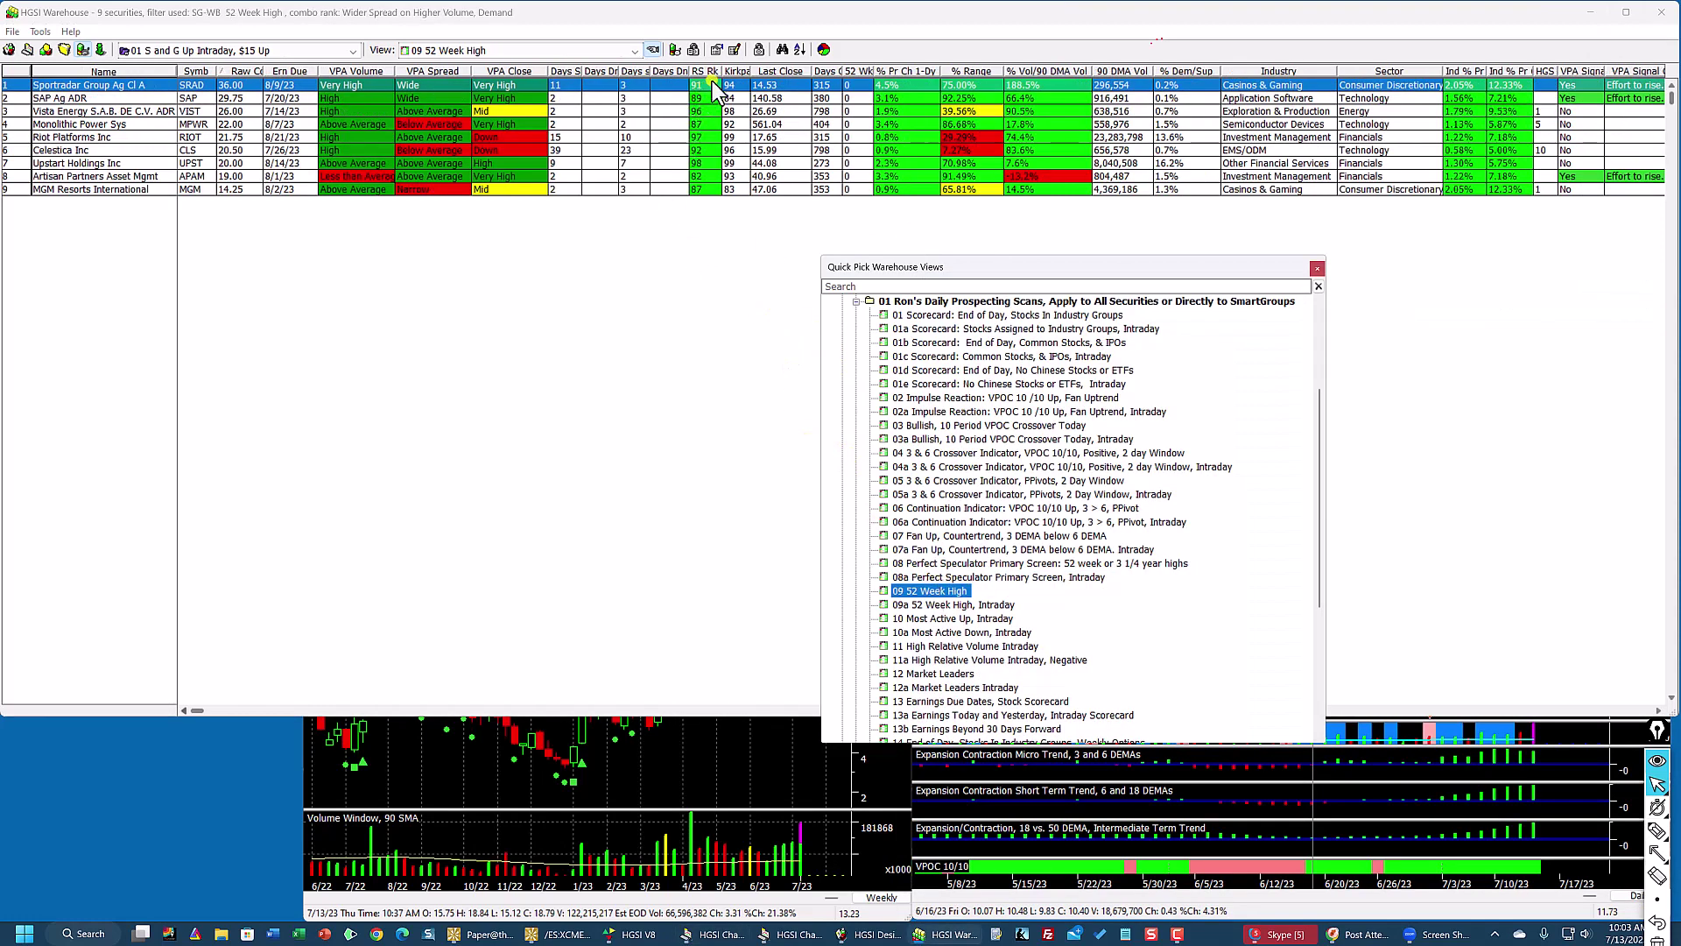
click(924, 578)
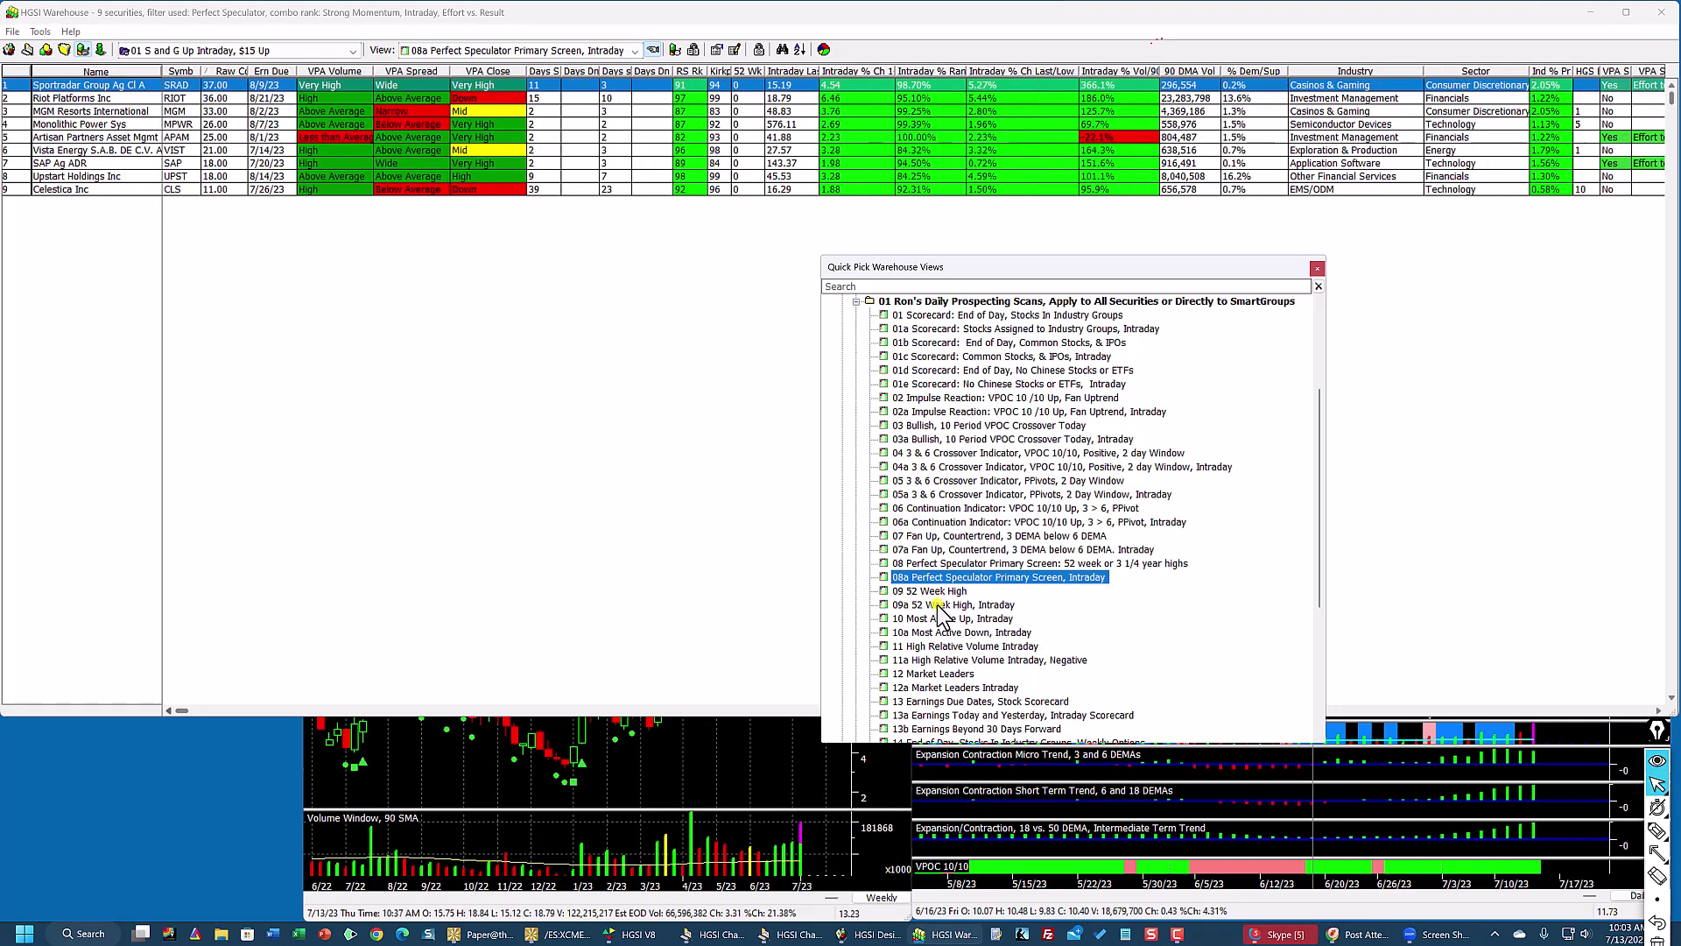
click(941, 606)
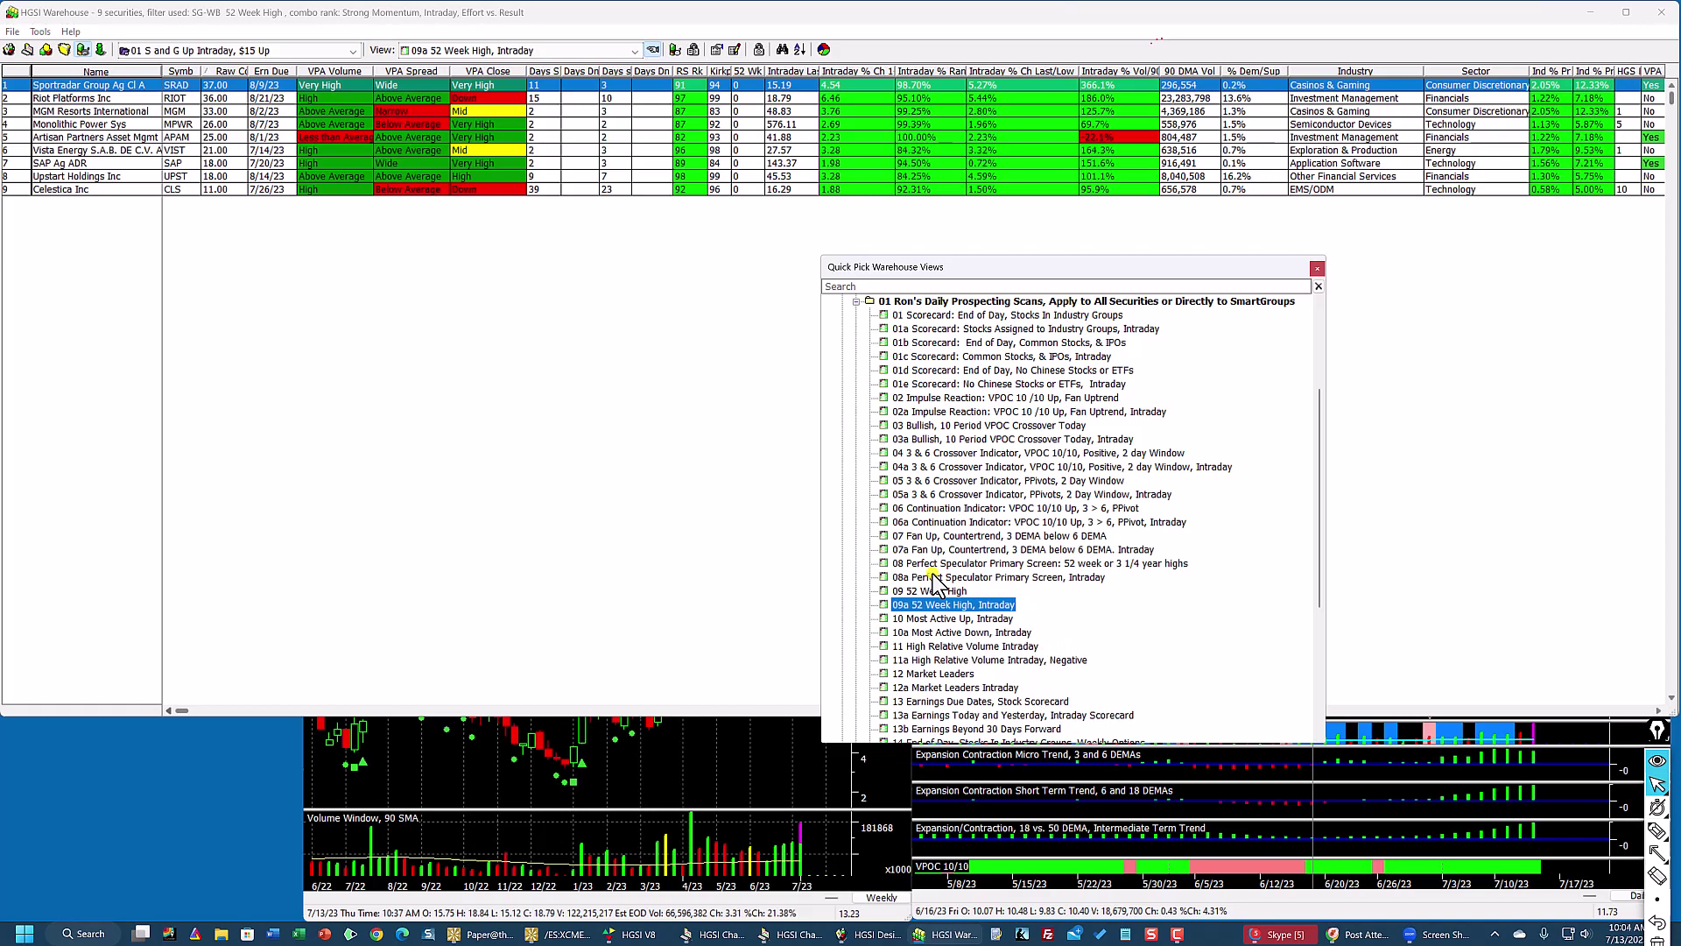
Step: Load the 10 Most Active Up, Intraday view, maximize the warehouse window, and move the view picker aside
click(967, 618)
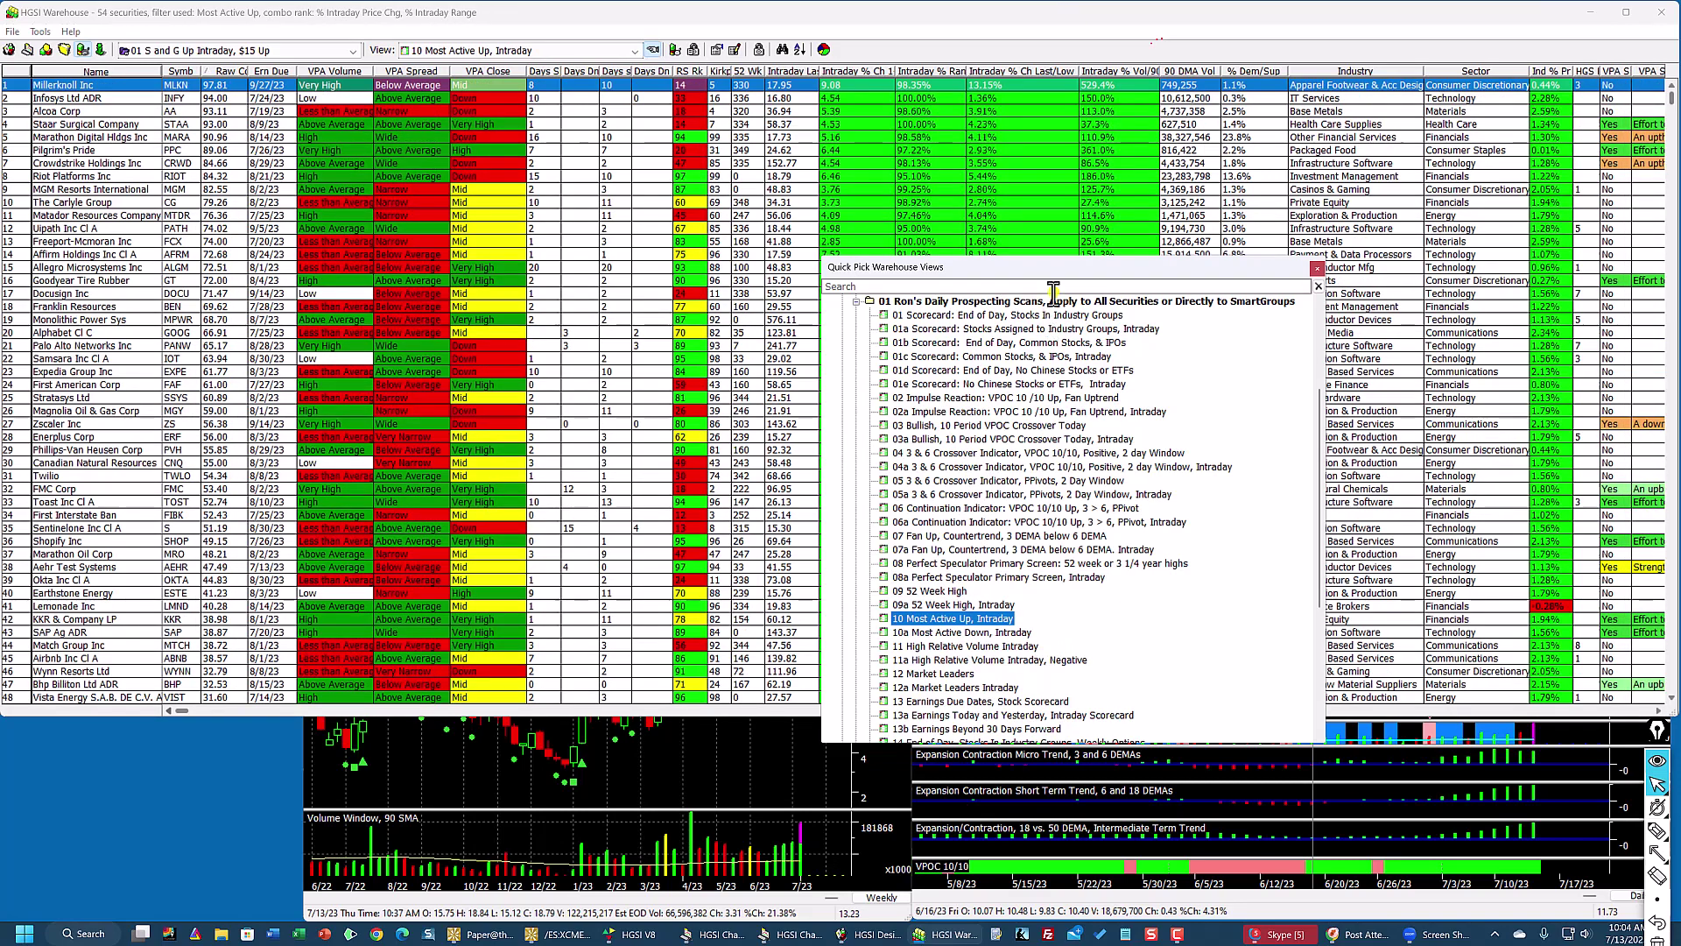
click(1621, 19)
drag(1126, 275, 1478, 320)
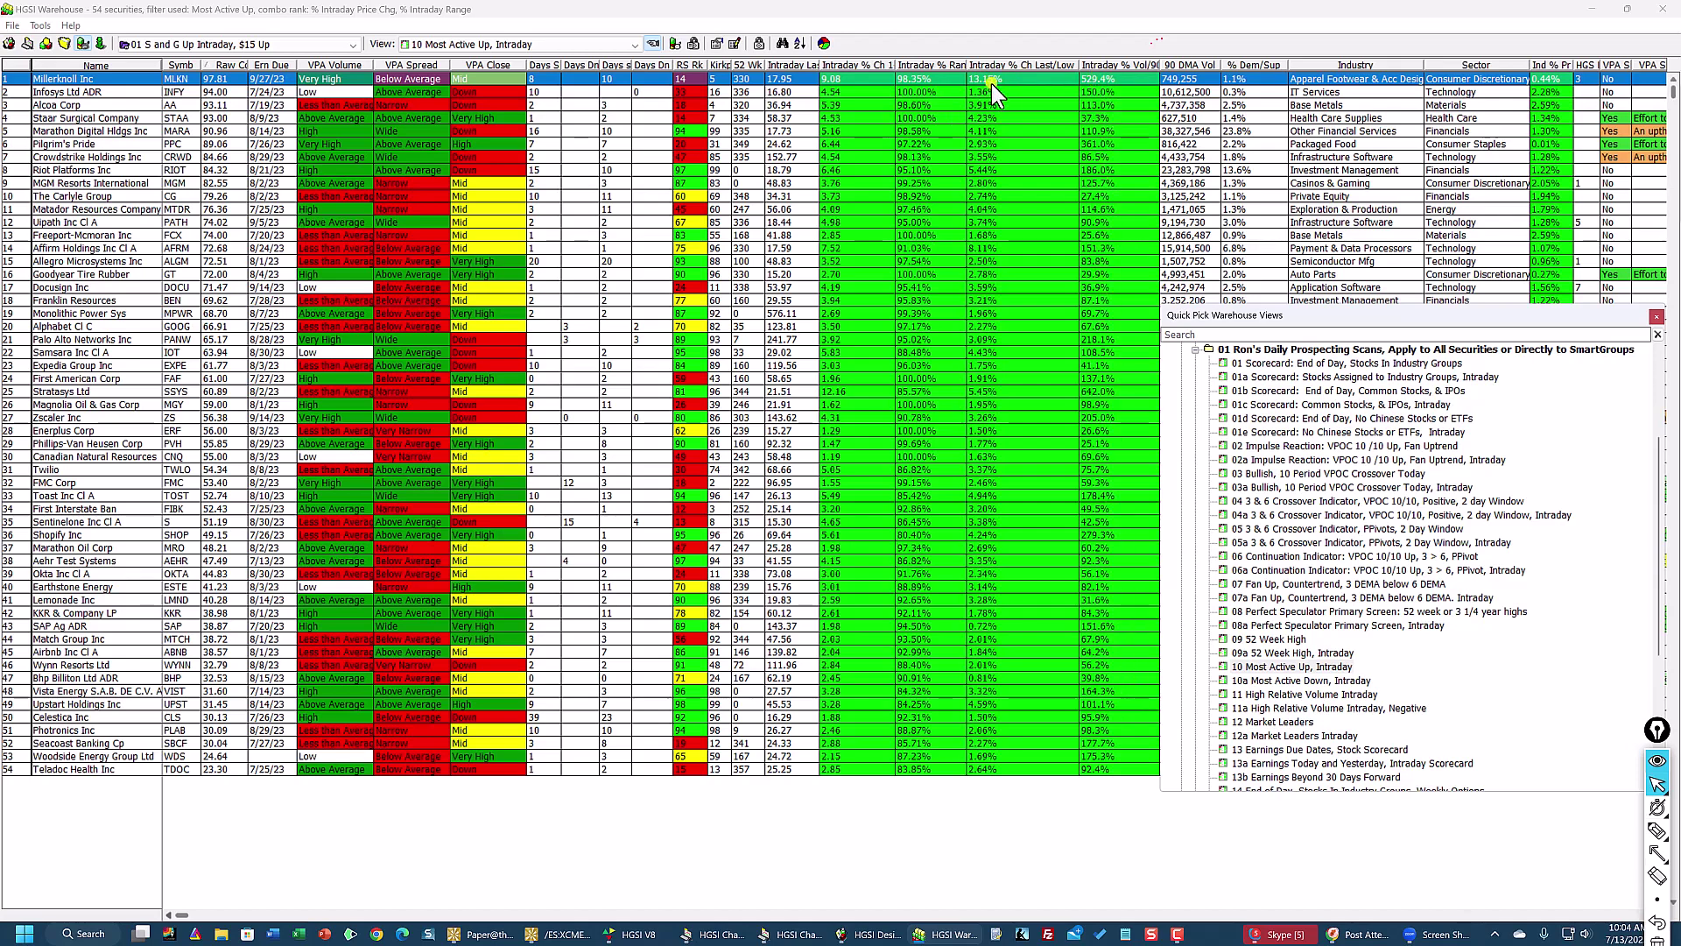
Step: Load the 11 High Relative Volume Intraday view to review its results, and switch to 12a Market Leaders Intraday
click(1292, 665)
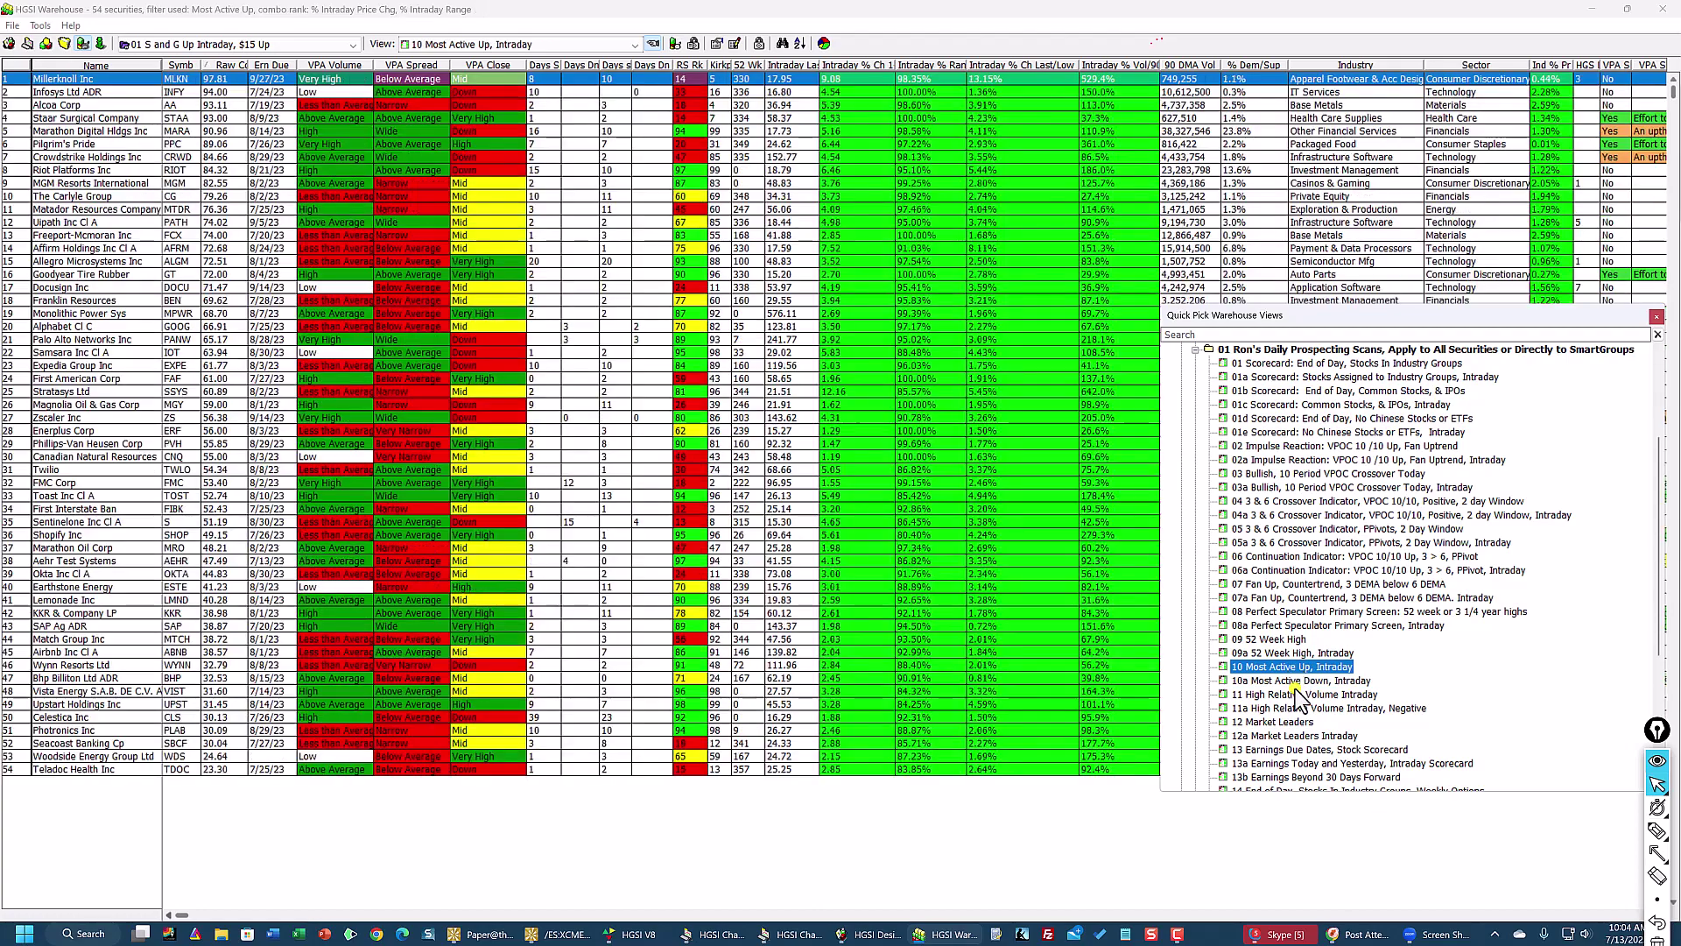
click(1296, 693)
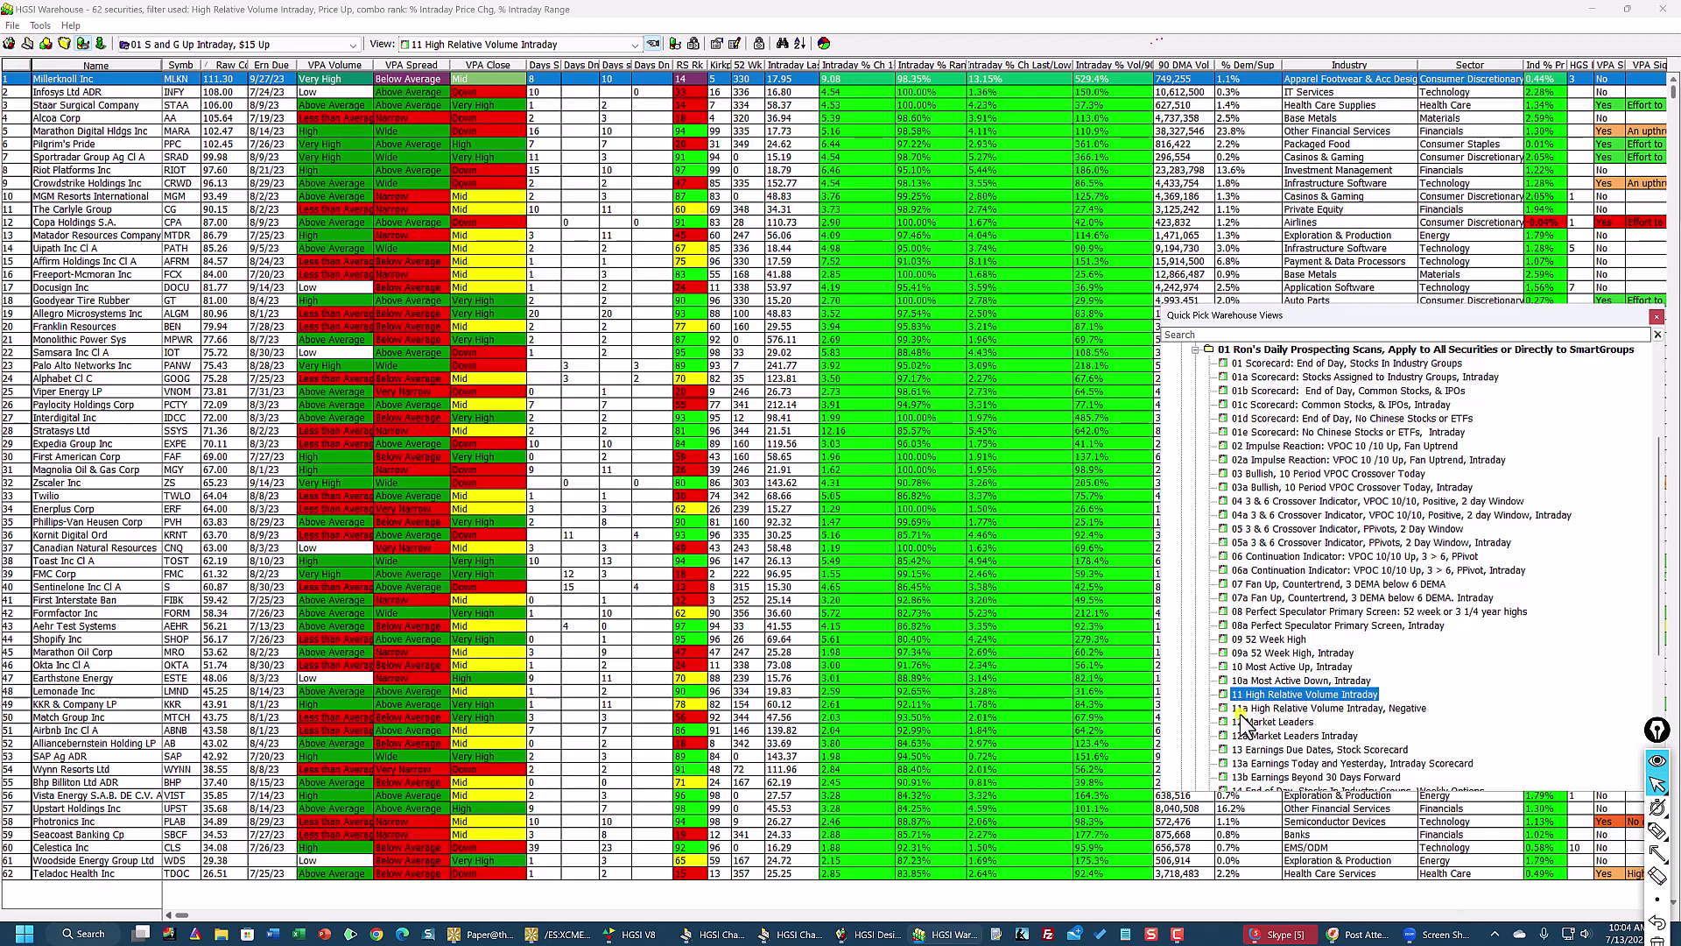
click(1294, 736)
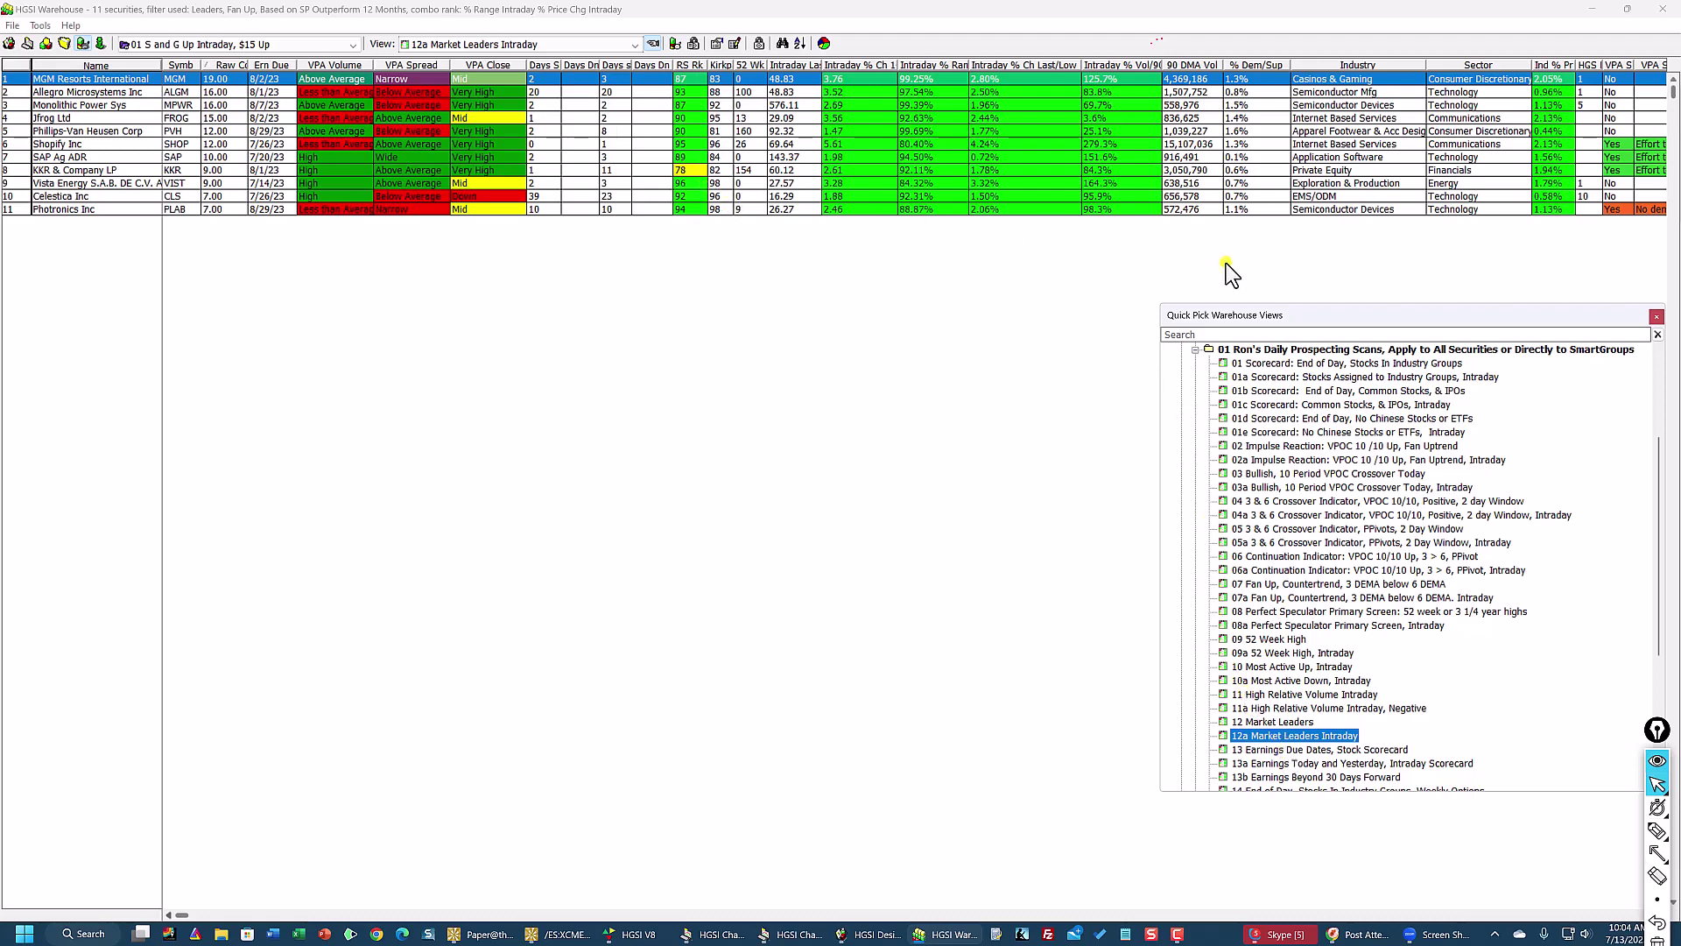
Step: Move the view picker further up and load the 13 Earnings Due Dates, Stock Scorecard view
drag(1241, 303, 1182, 235)
scroll(1243, 708, down, 1)
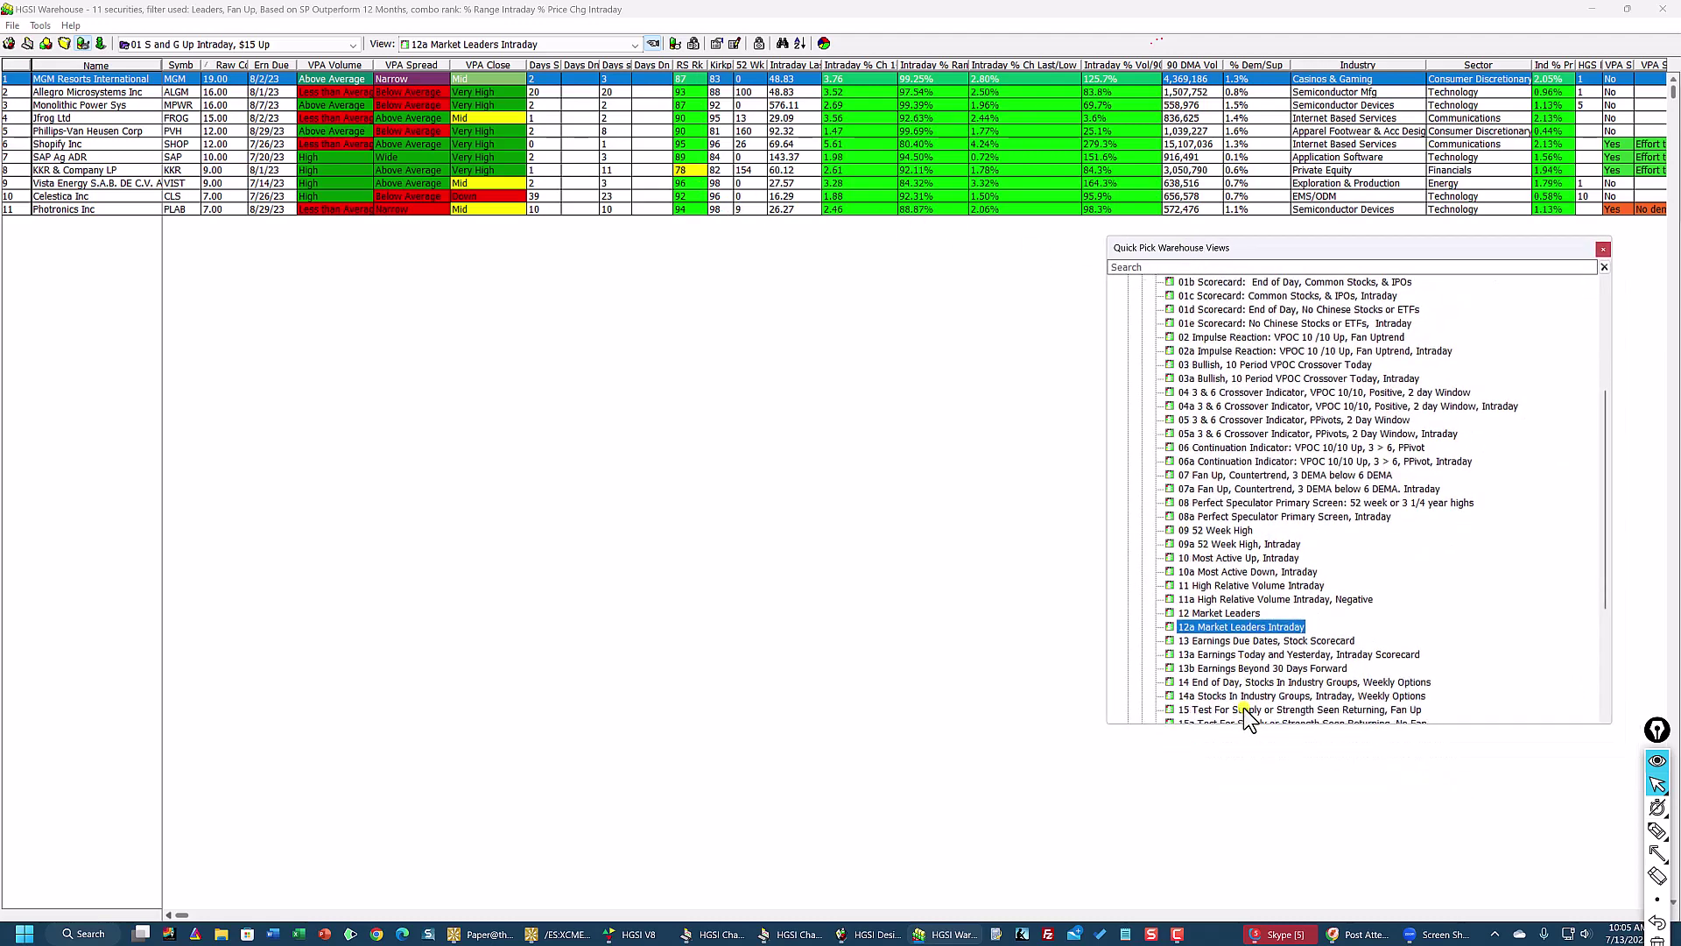
click(1237, 643)
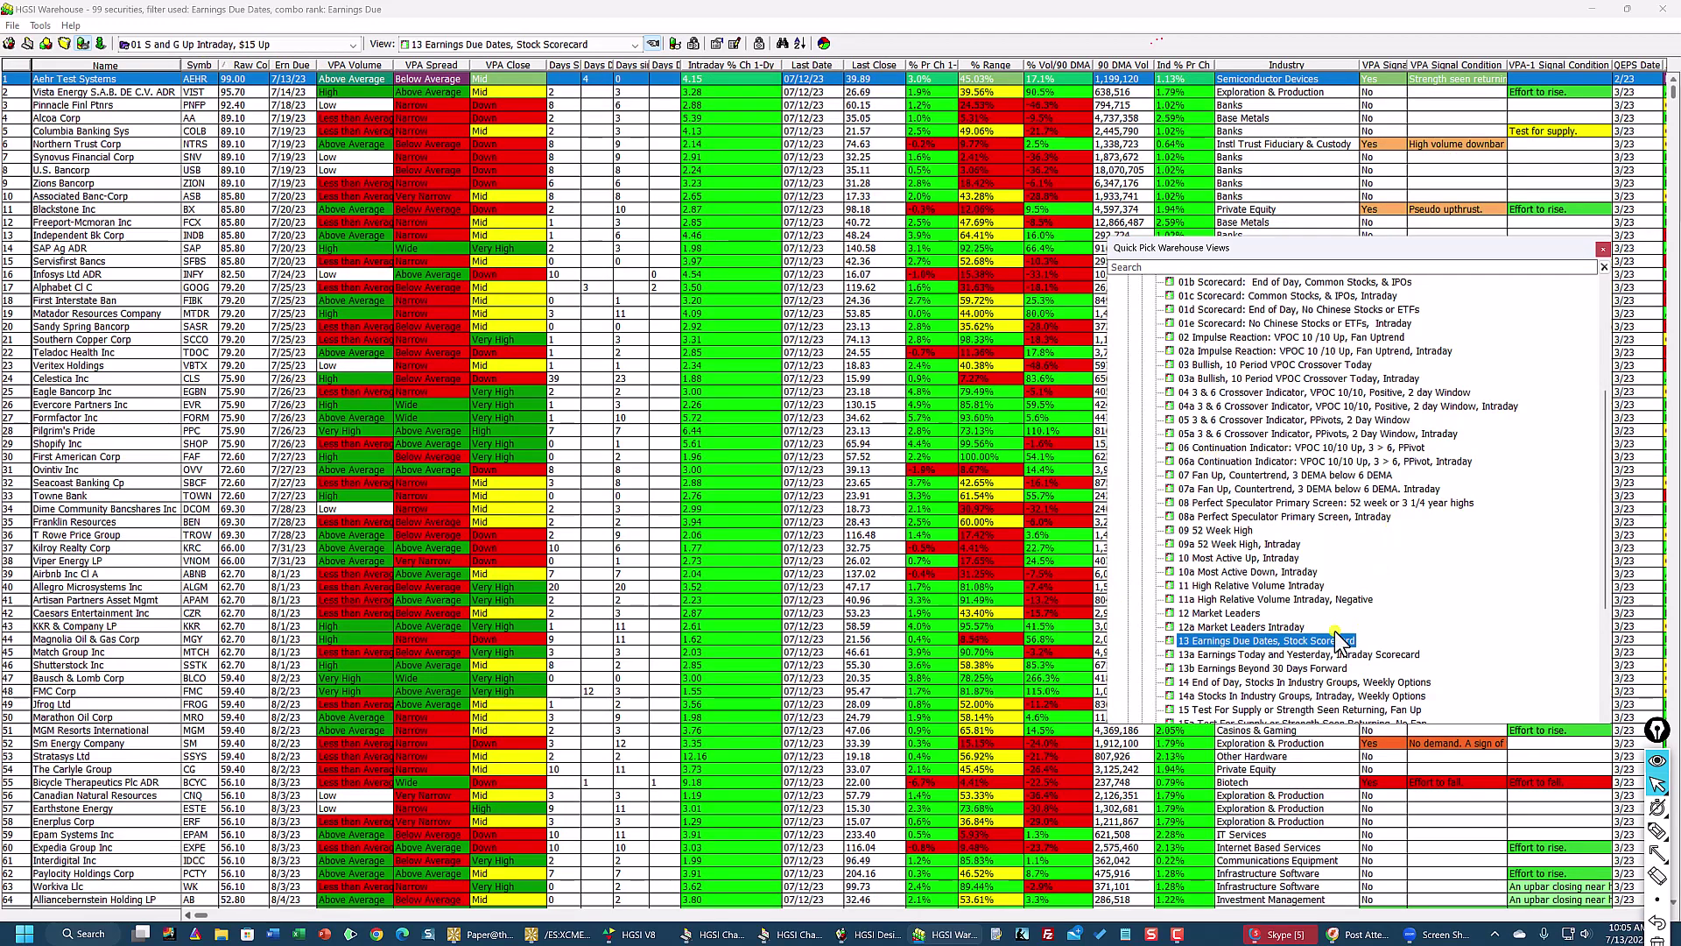
Step: Load the 15 Test For Supply or Strength Seen Returning, Fan Up view, compare it with 15a No Fan, and return to 15
scroll(1311, 597, down, 1)
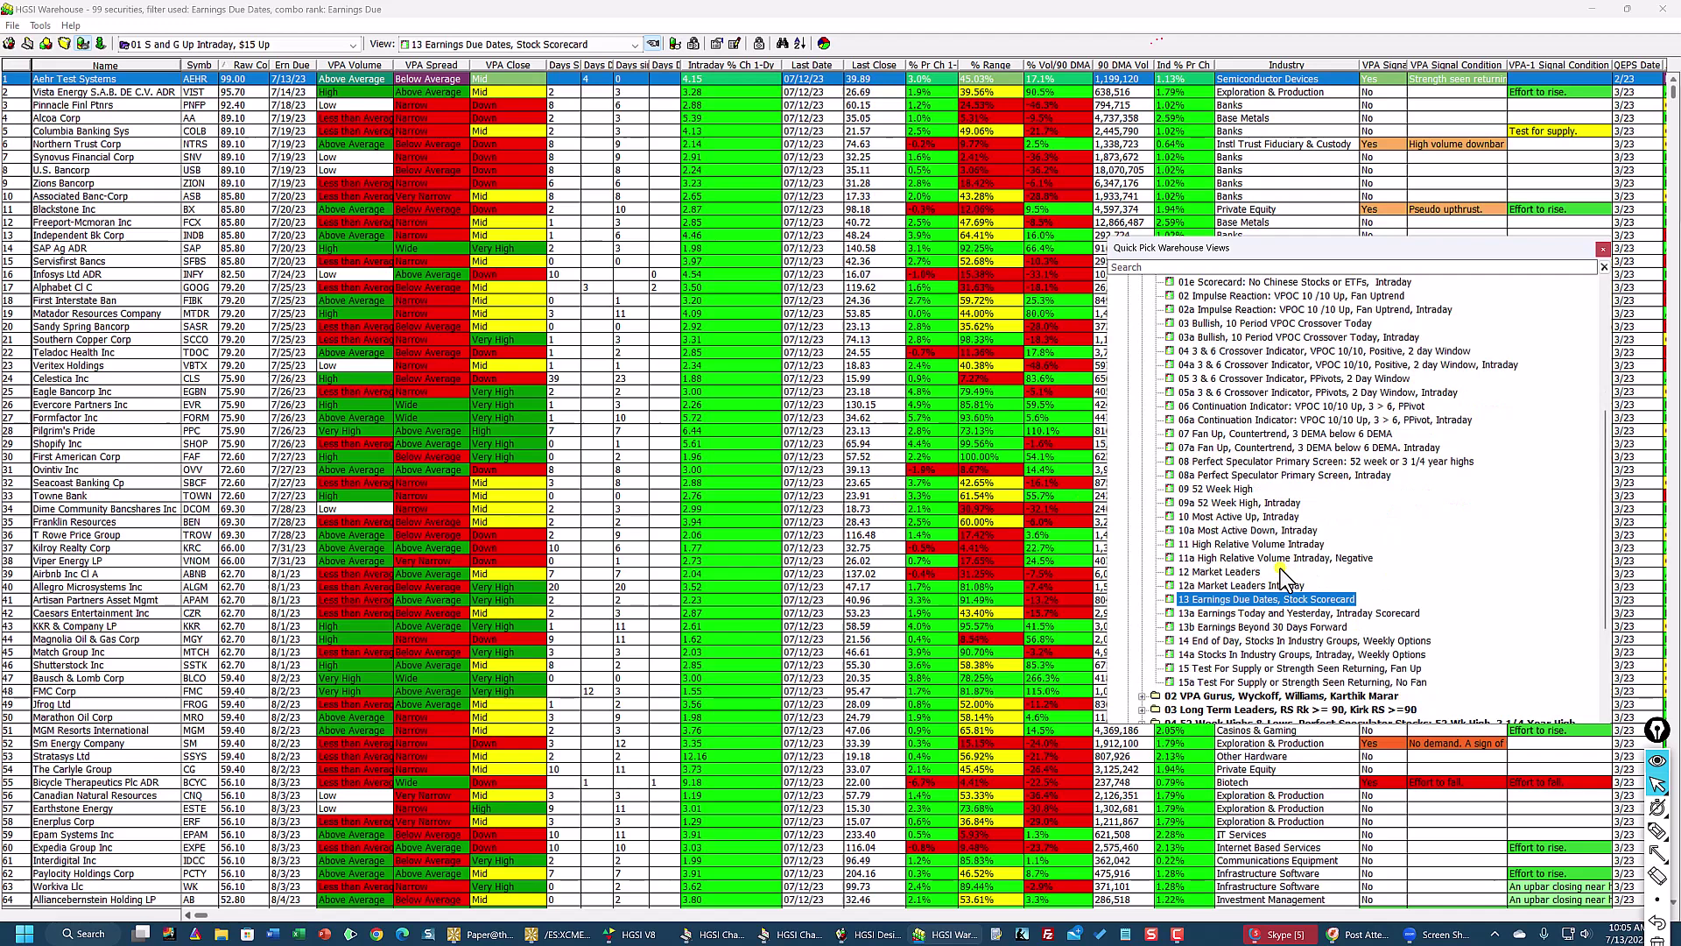
click(1299, 669)
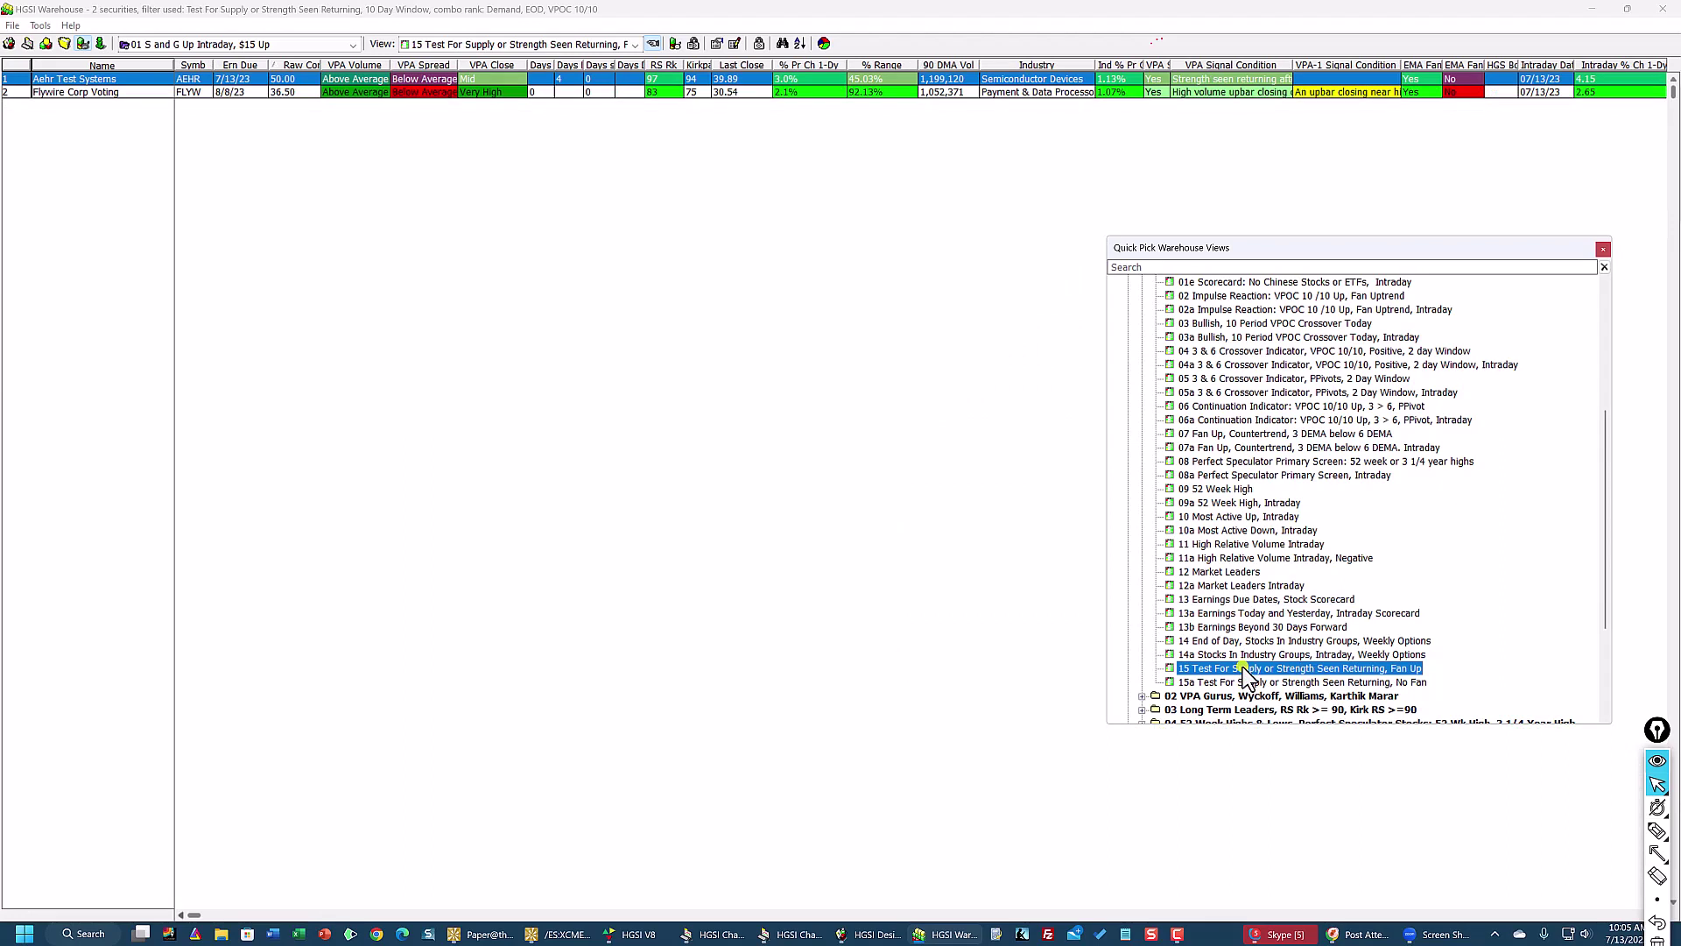
click(1250, 683)
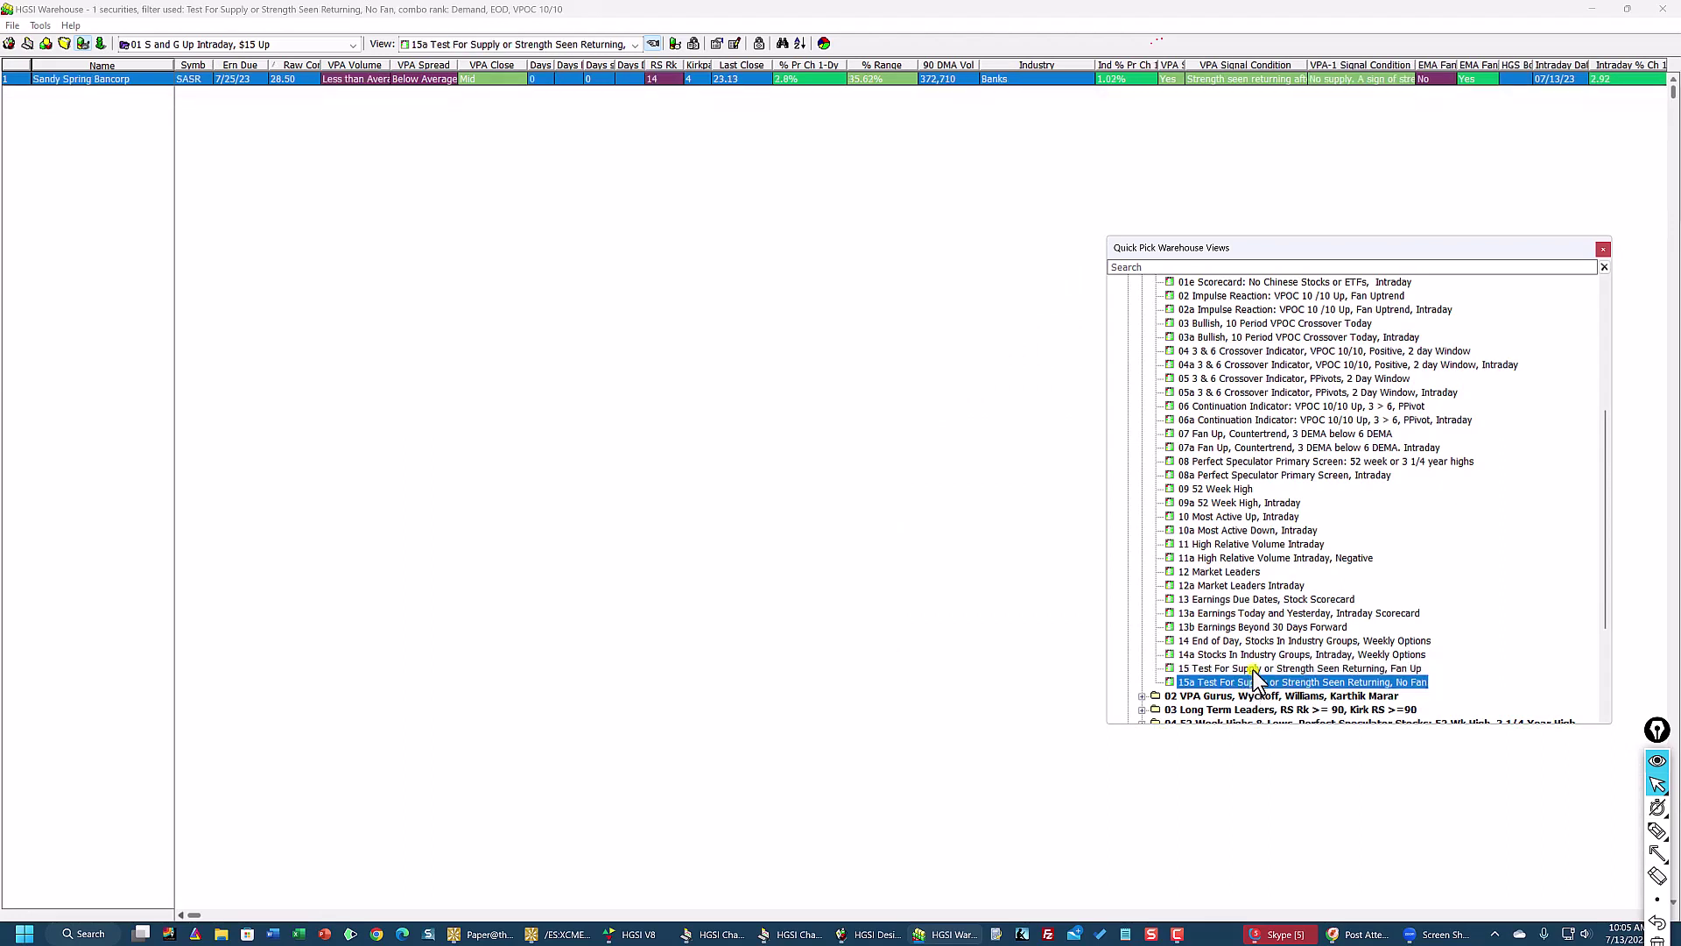
click(1312, 670)
click(1308, 681)
click(1283, 669)
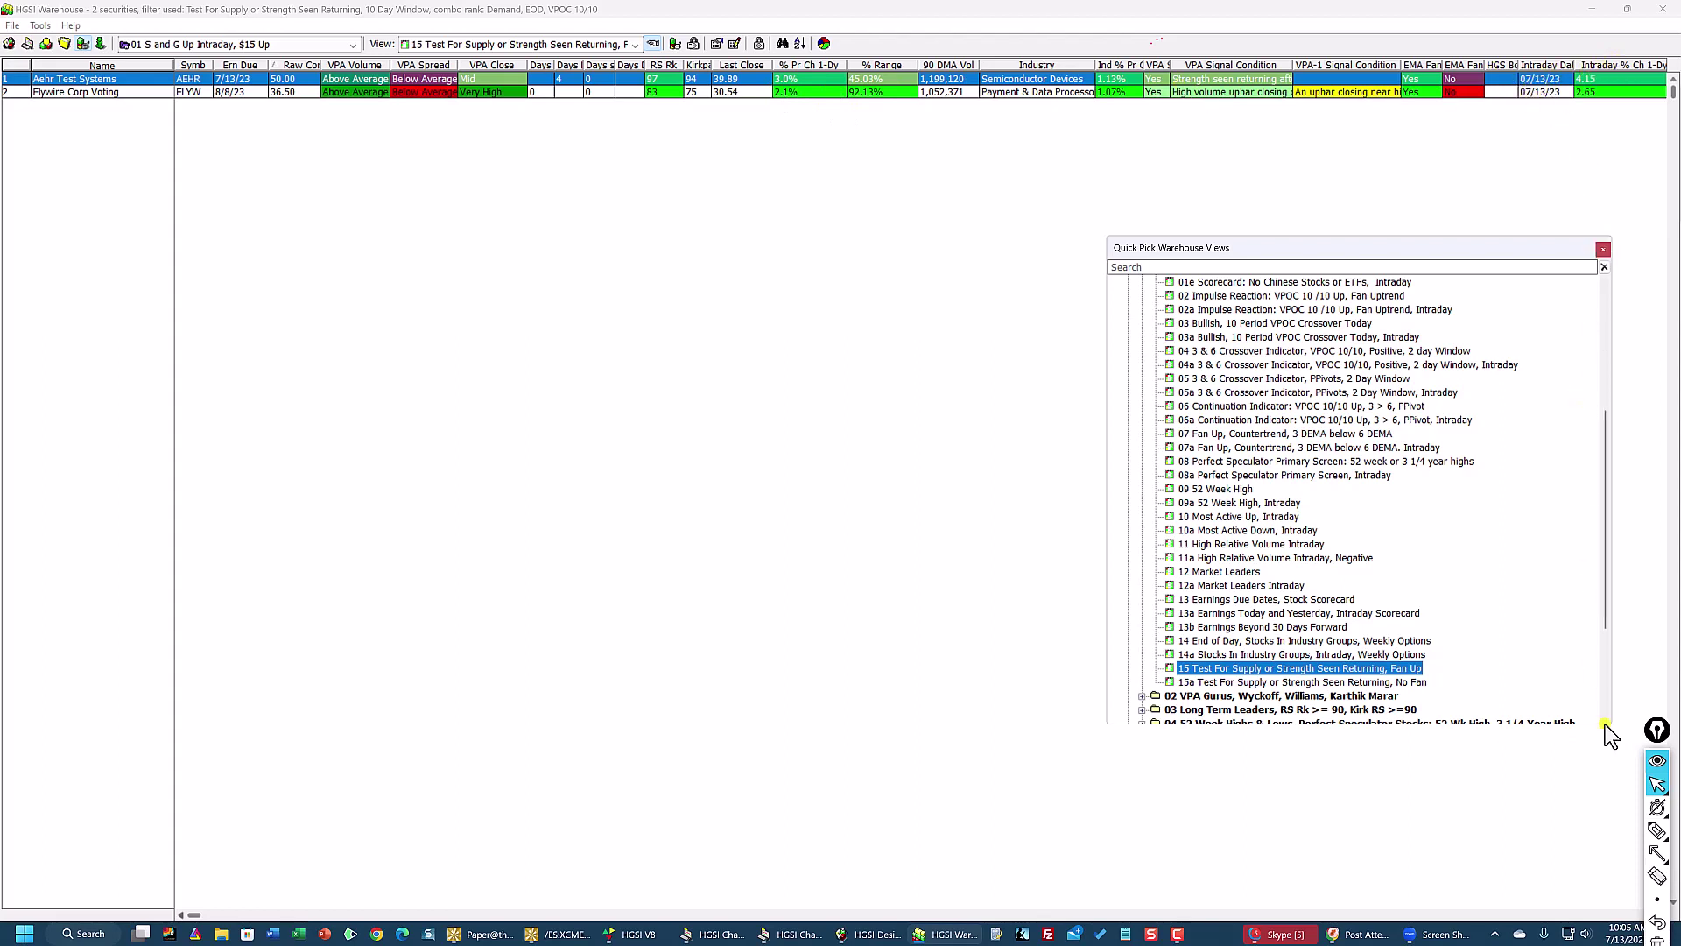
Step: Move the annotation toolbar clear of the results' scrollbar and review the VPA signal conditions for Aehr Test Systems and Flywire Corp Voting
click(1658, 730)
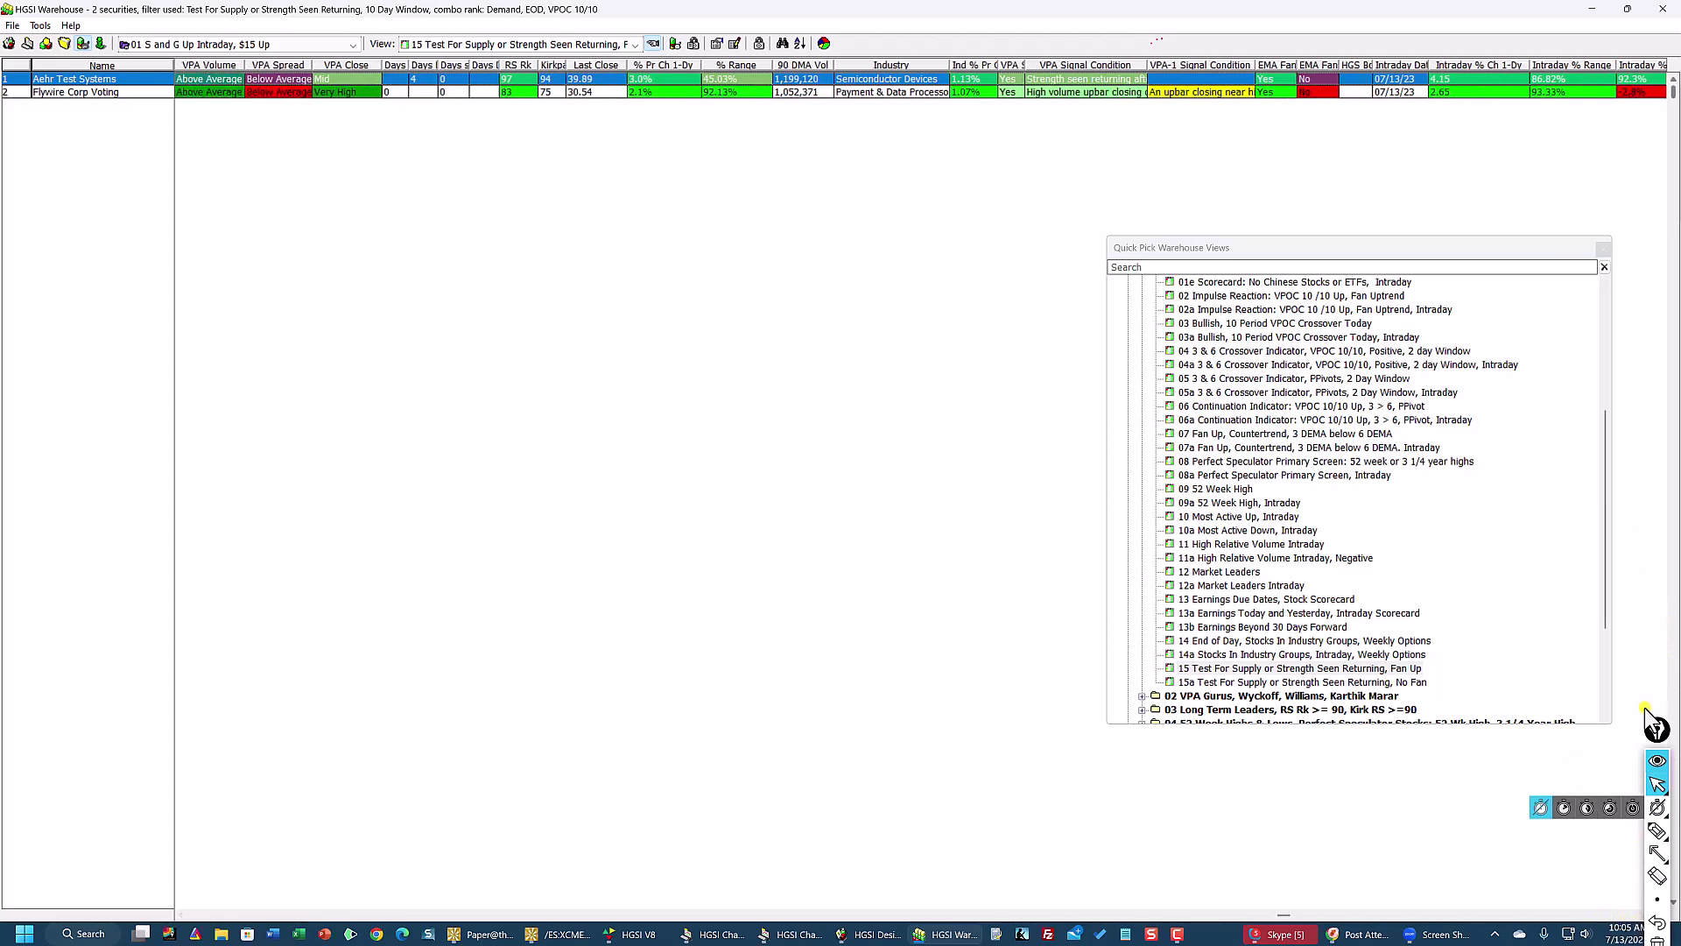
drag(1661, 733, 1647, 417)
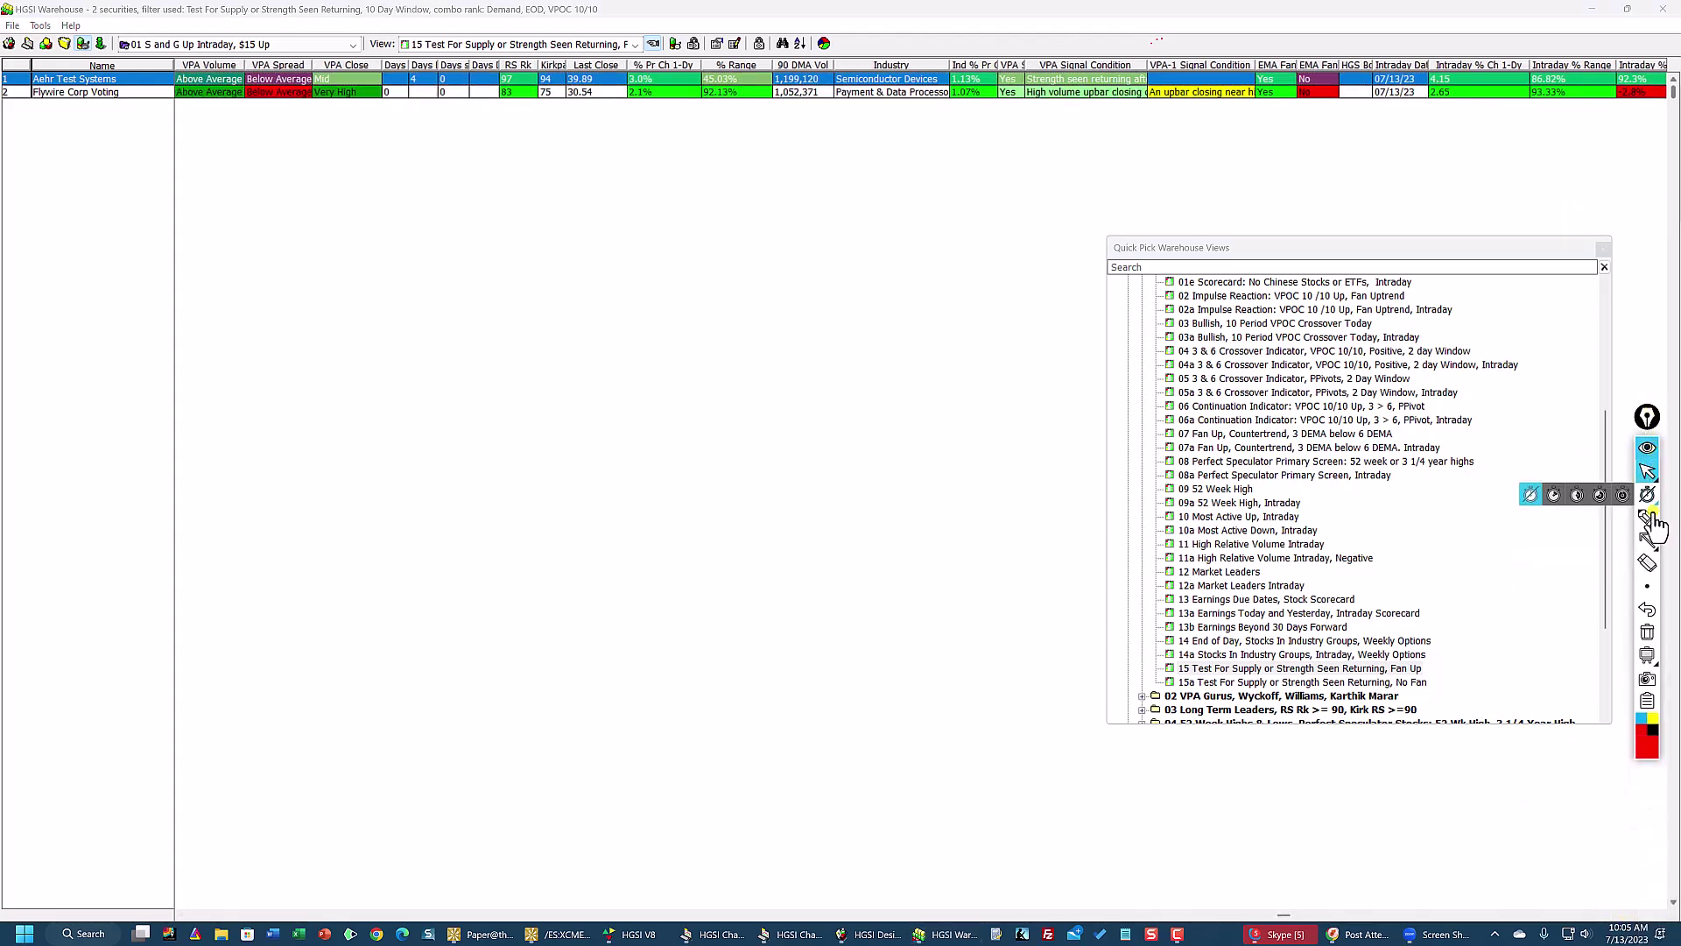
click(1661, 915)
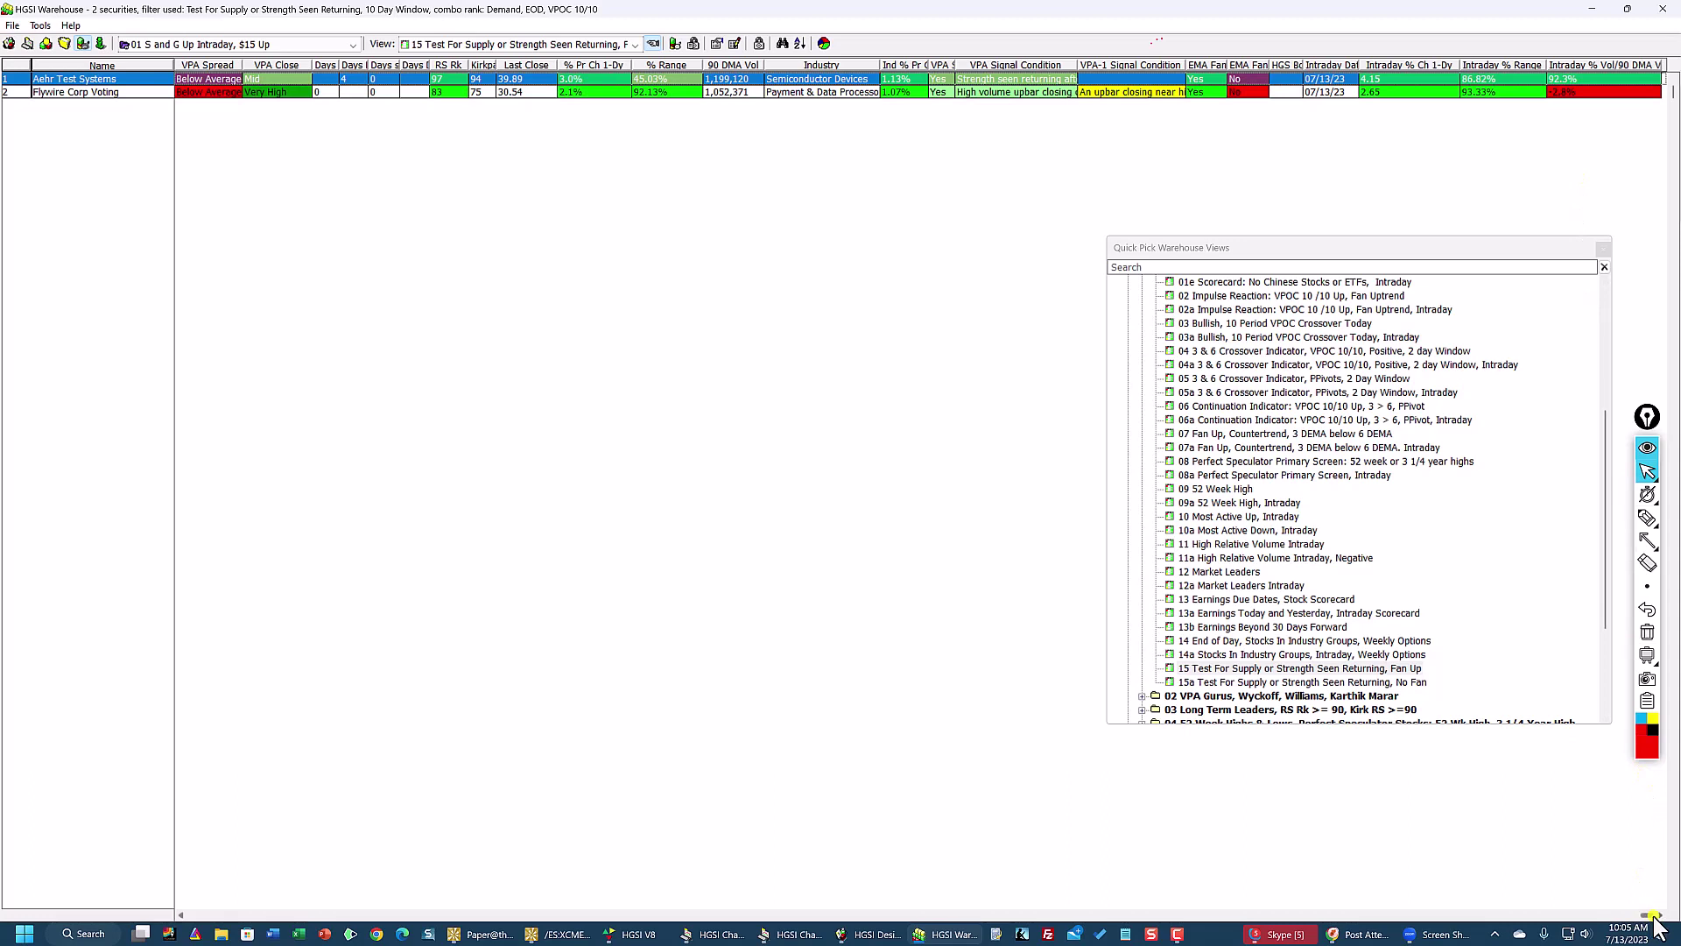
click(1092, 92)
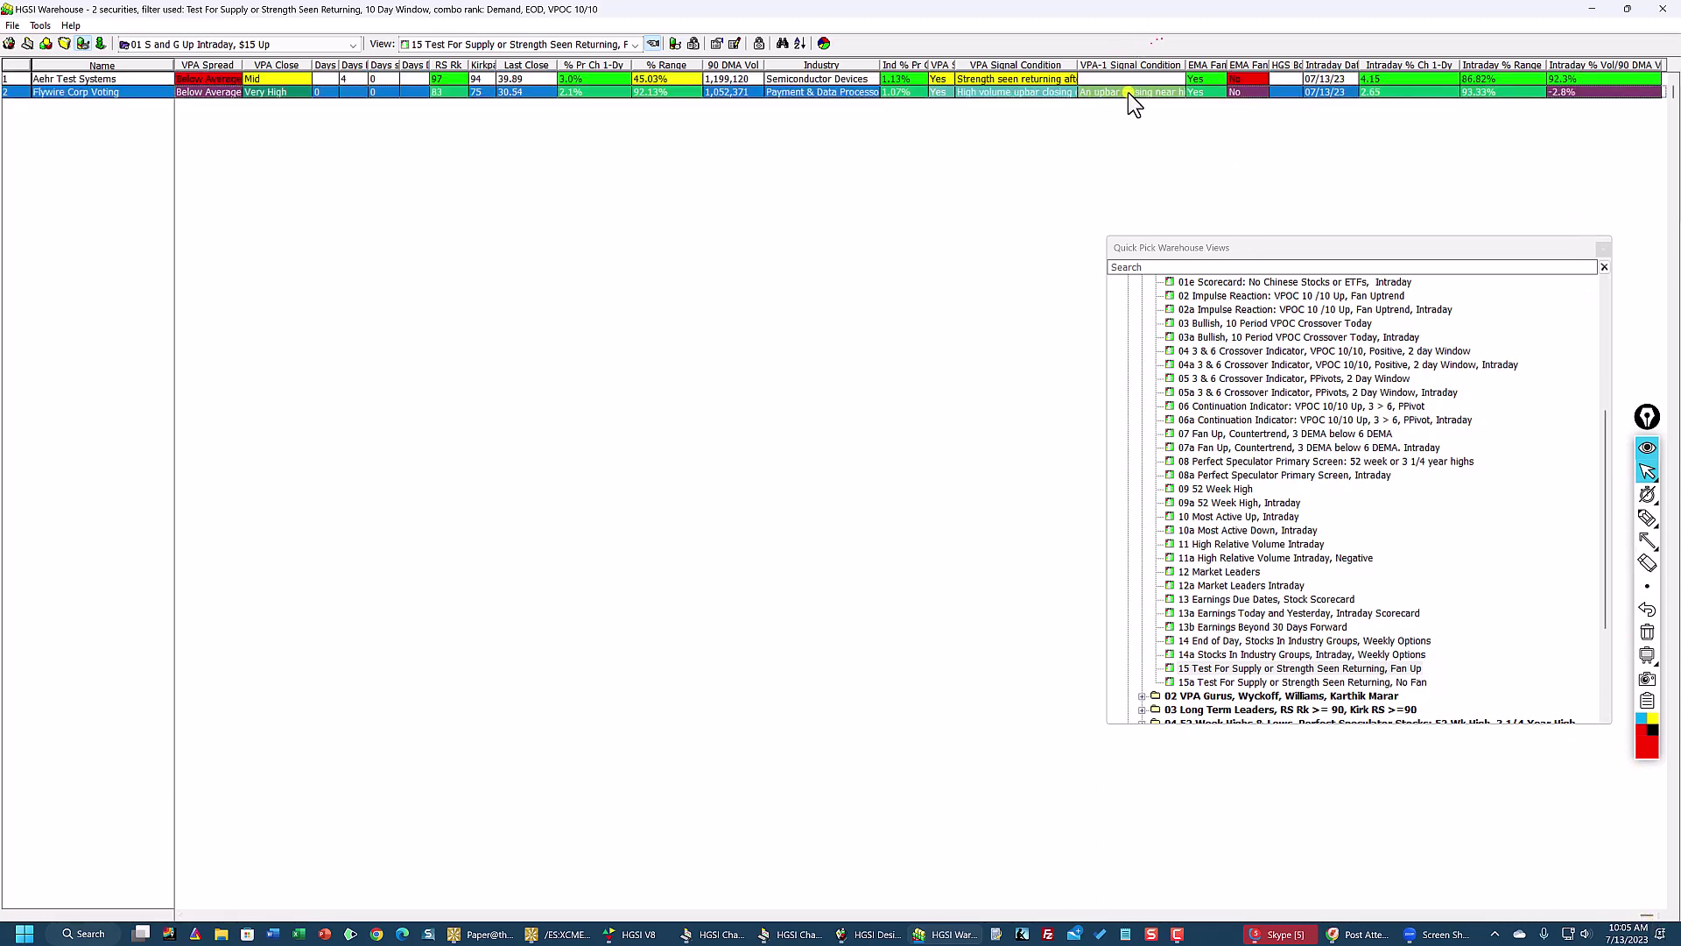
click(1020, 77)
click(1001, 92)
click(1001, 77)
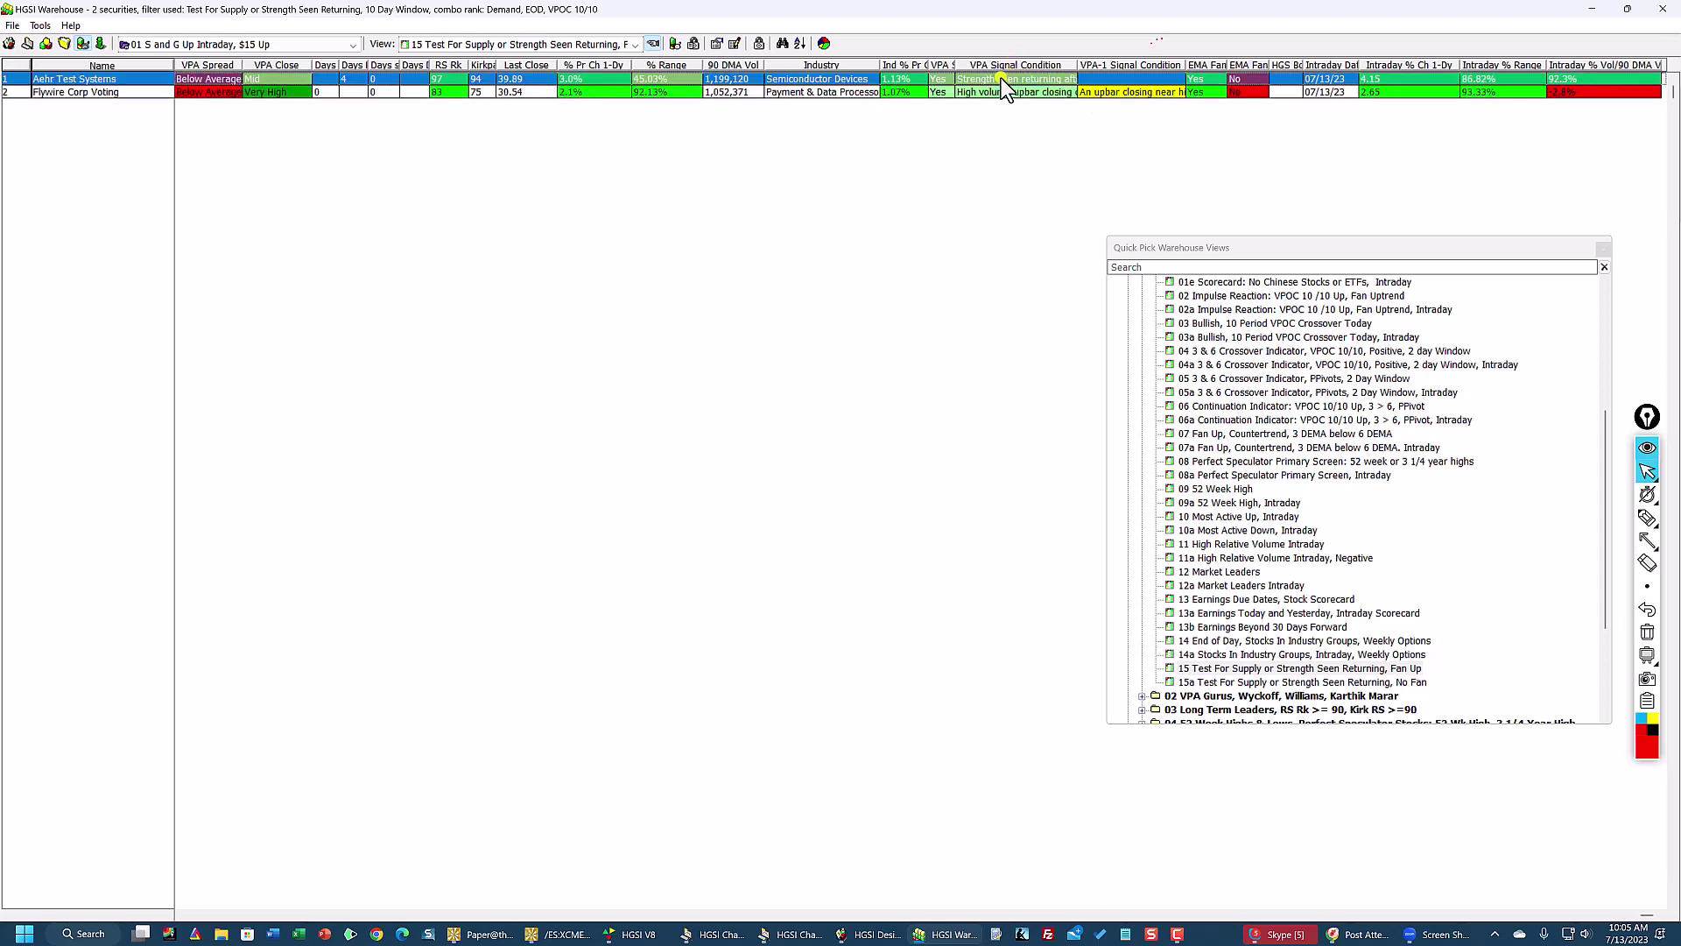
click(1002, 91)
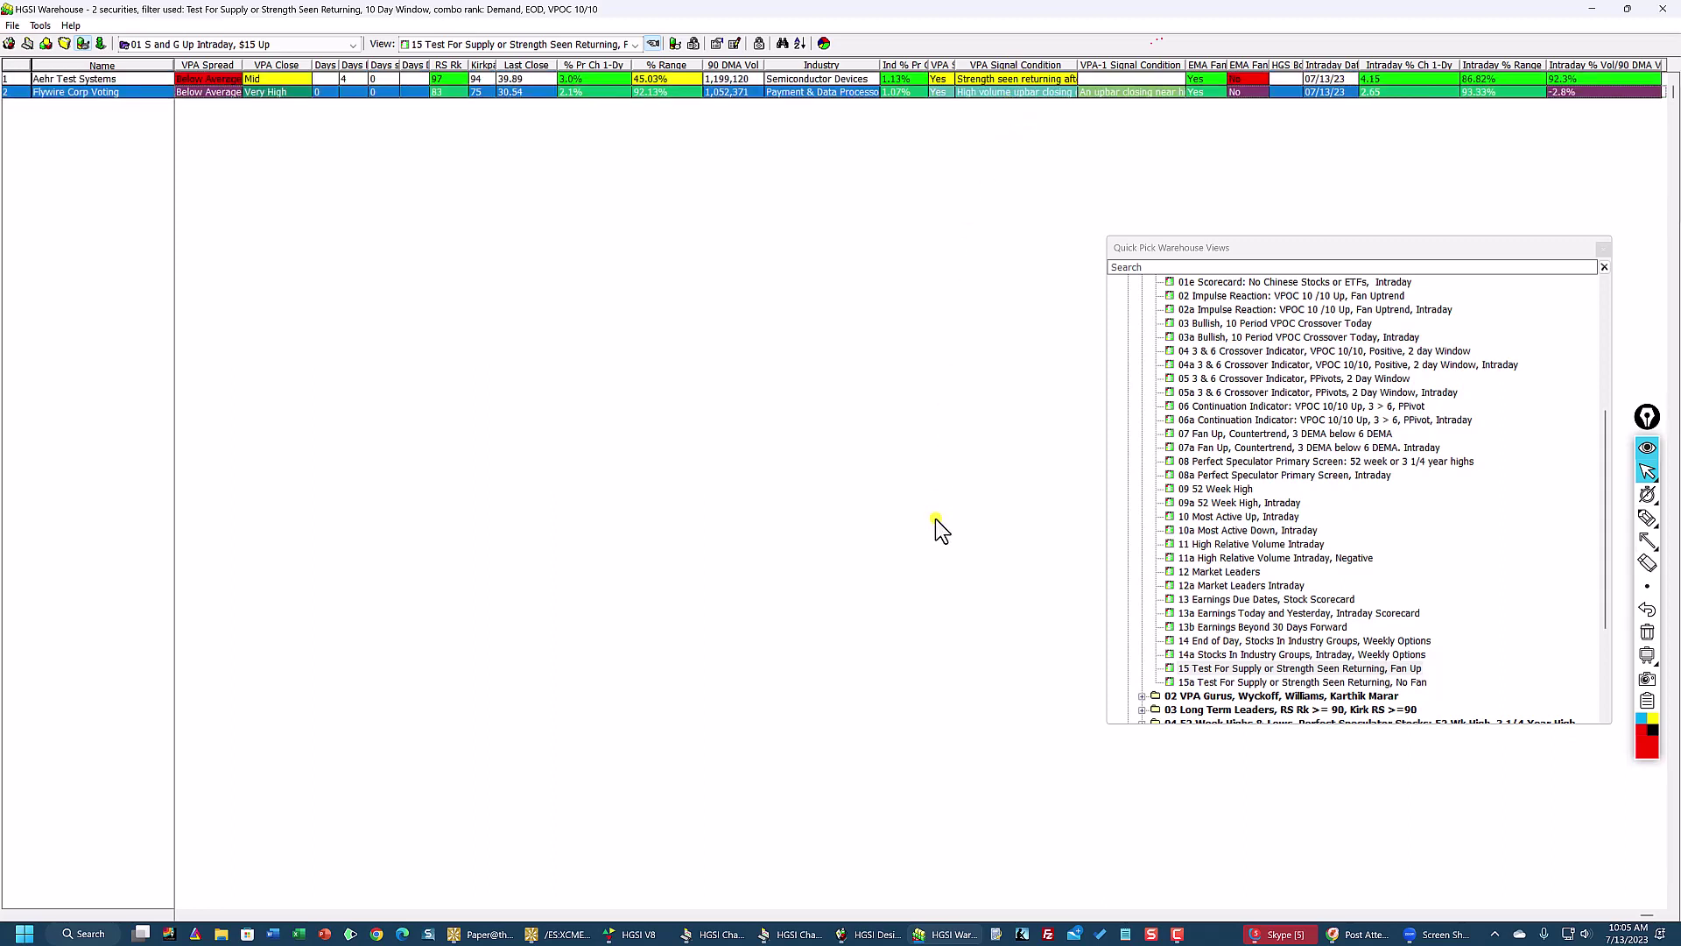
click(179, 915)
click(180, 914)
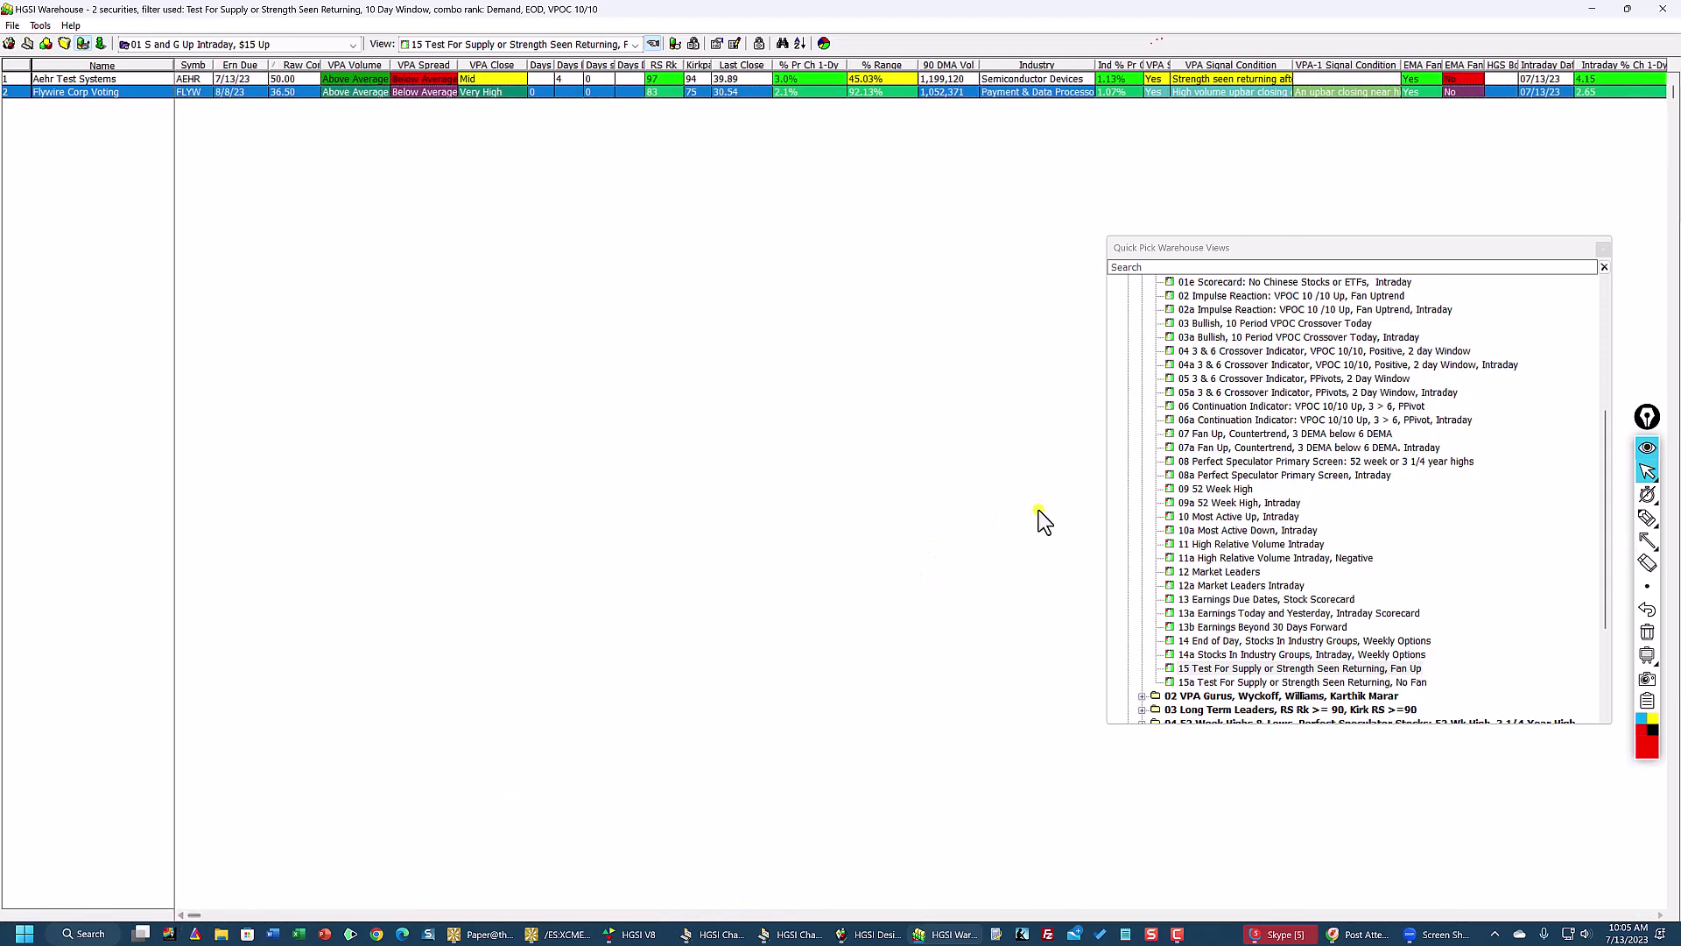
Step: Load the 01e Scorecard: No Chinese Stocks or ETFs, Intraday view and switch the SmartGroup to 02 S and G Up Intraday, $1 to $15
click(1217, 283)
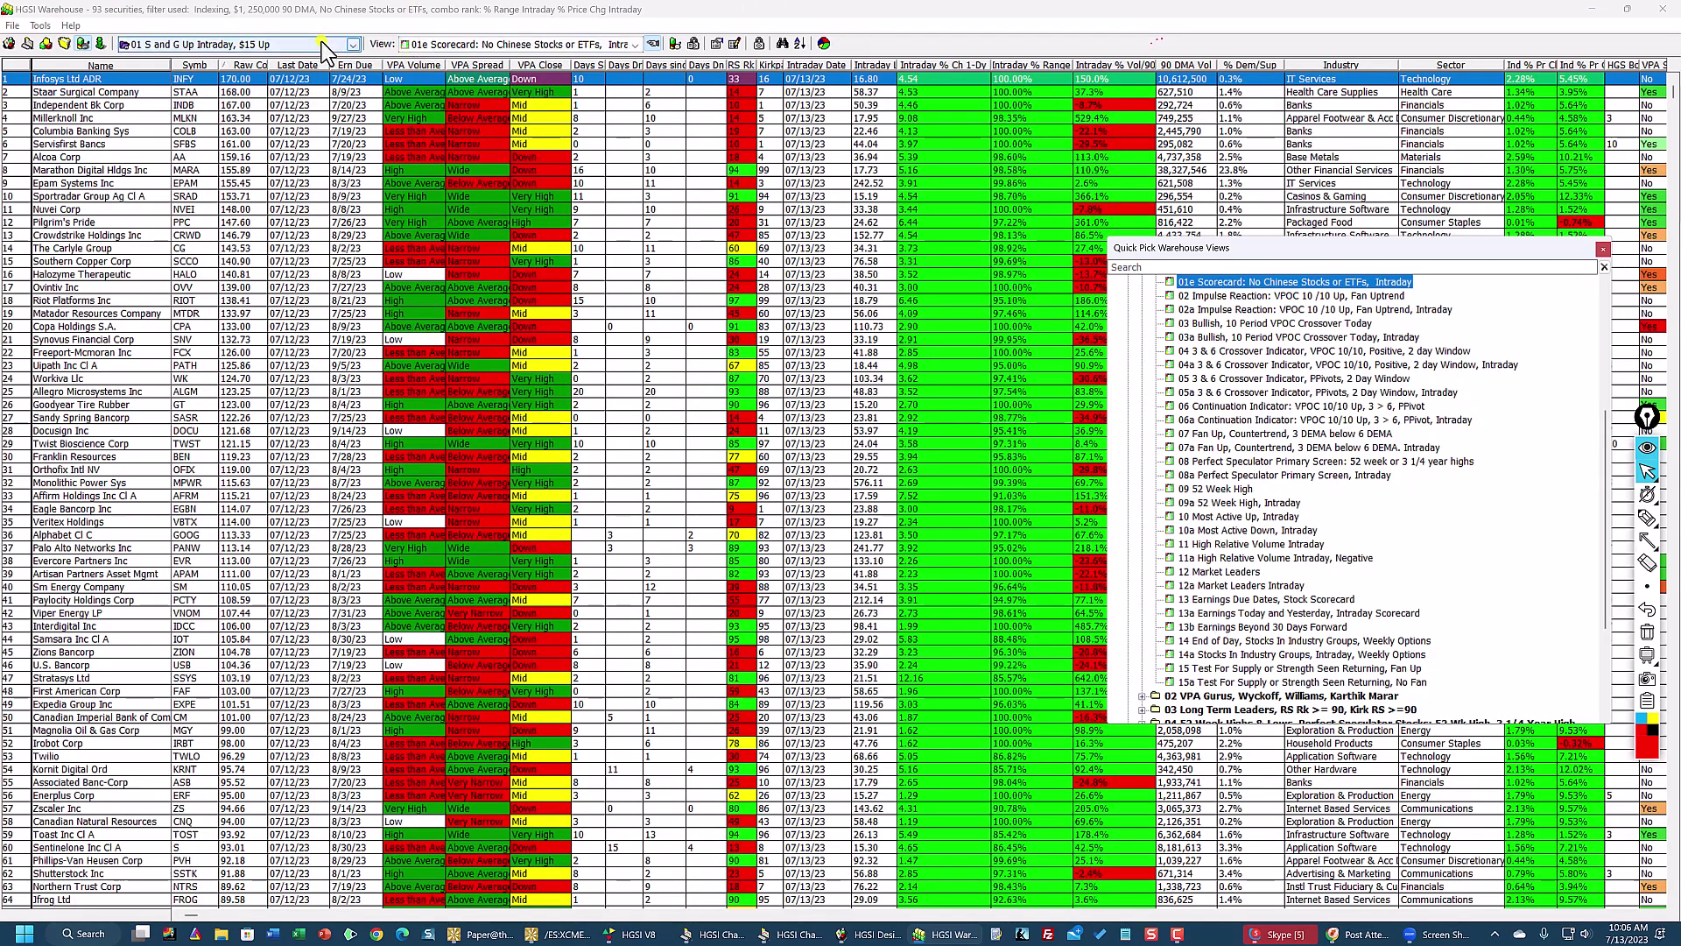
click(354, 46)
click(260, 267)
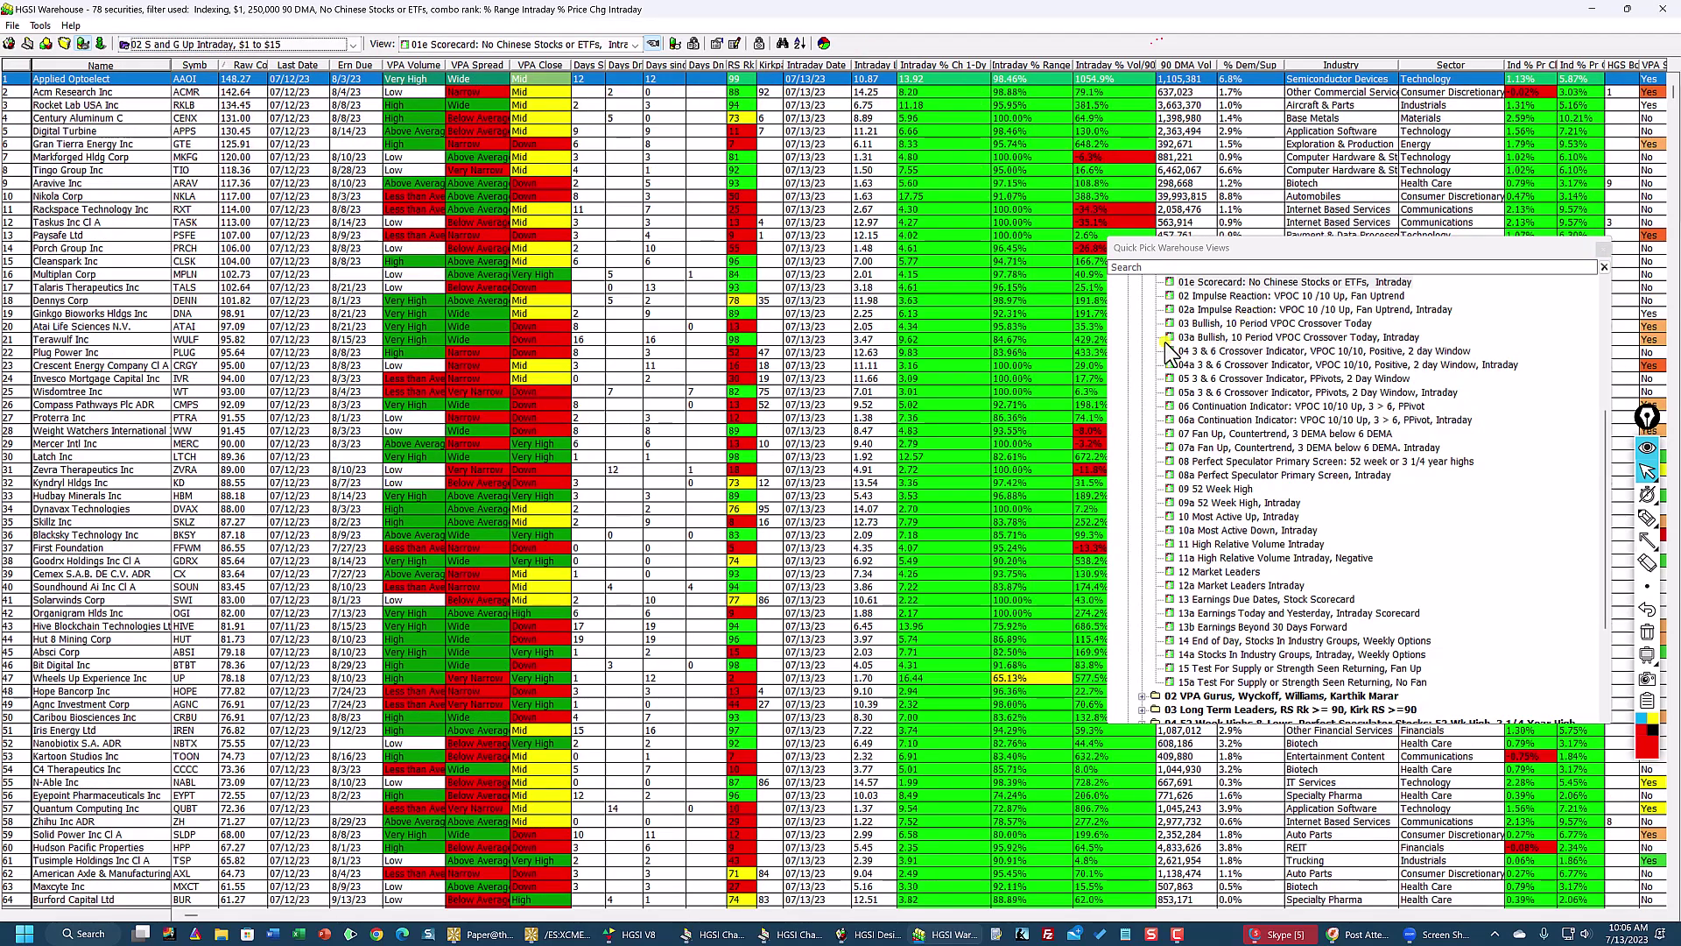
Step: Load the 01 U&R, Fan Up, EOD, 3<6 DEMAs view from 05 Undercut & Rally and apply it to 01 S and G Up Intraday, $15 Up
scroll(1174, 350, up, 2)
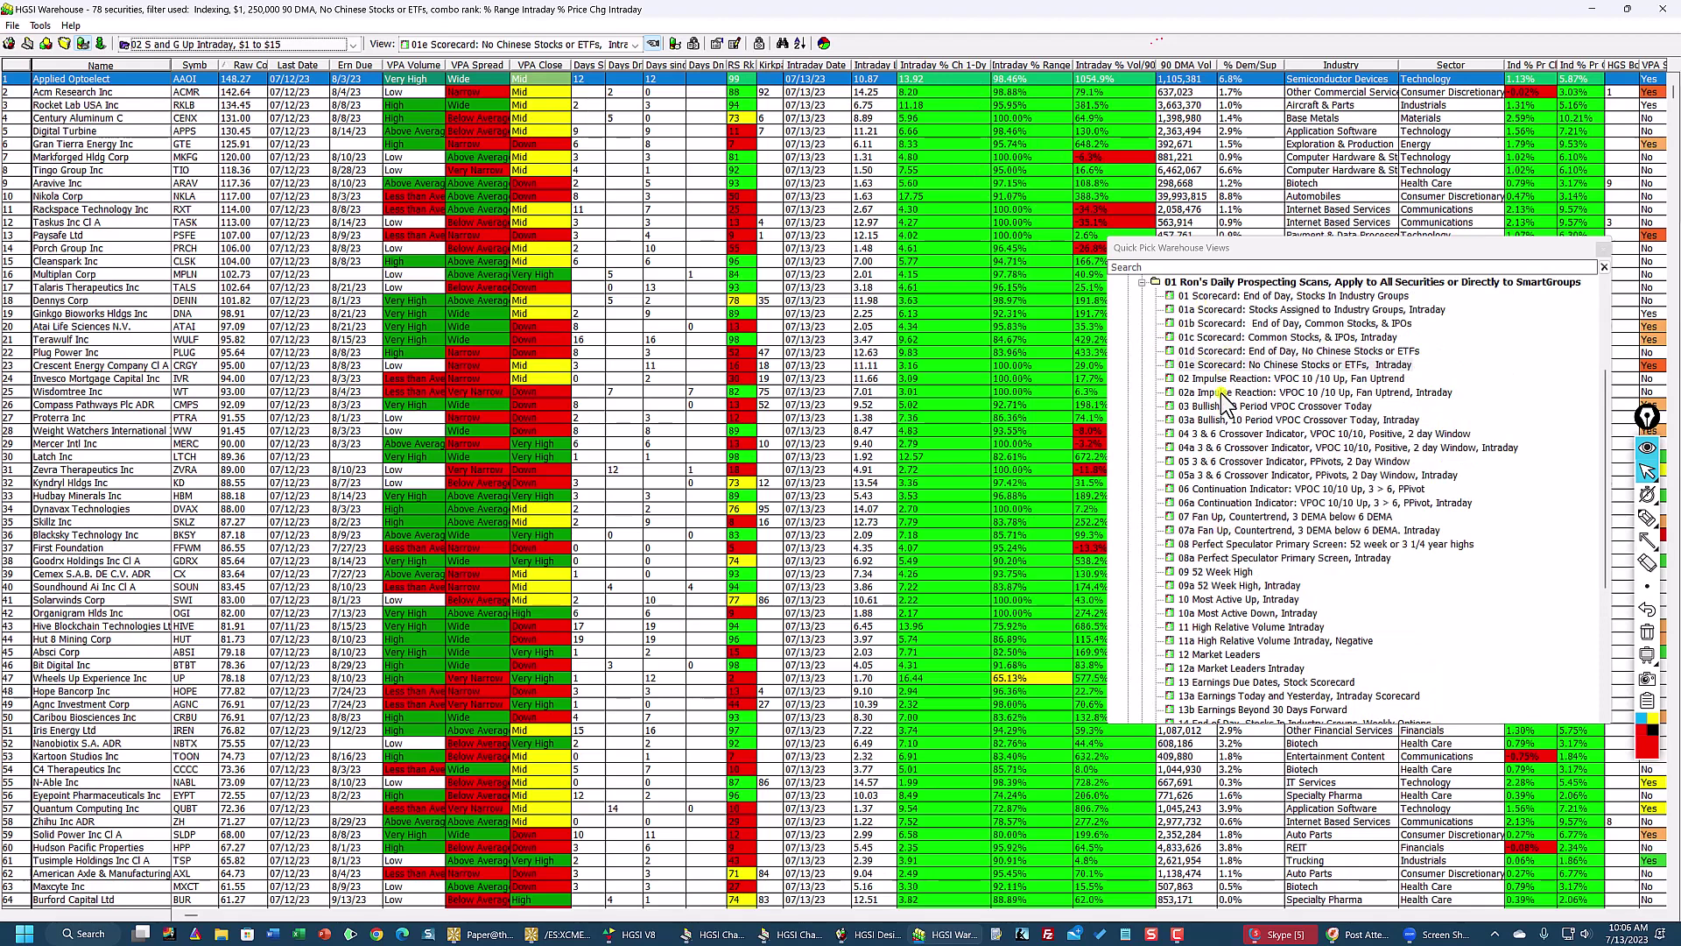
scroll(1219, 401, up, 1)
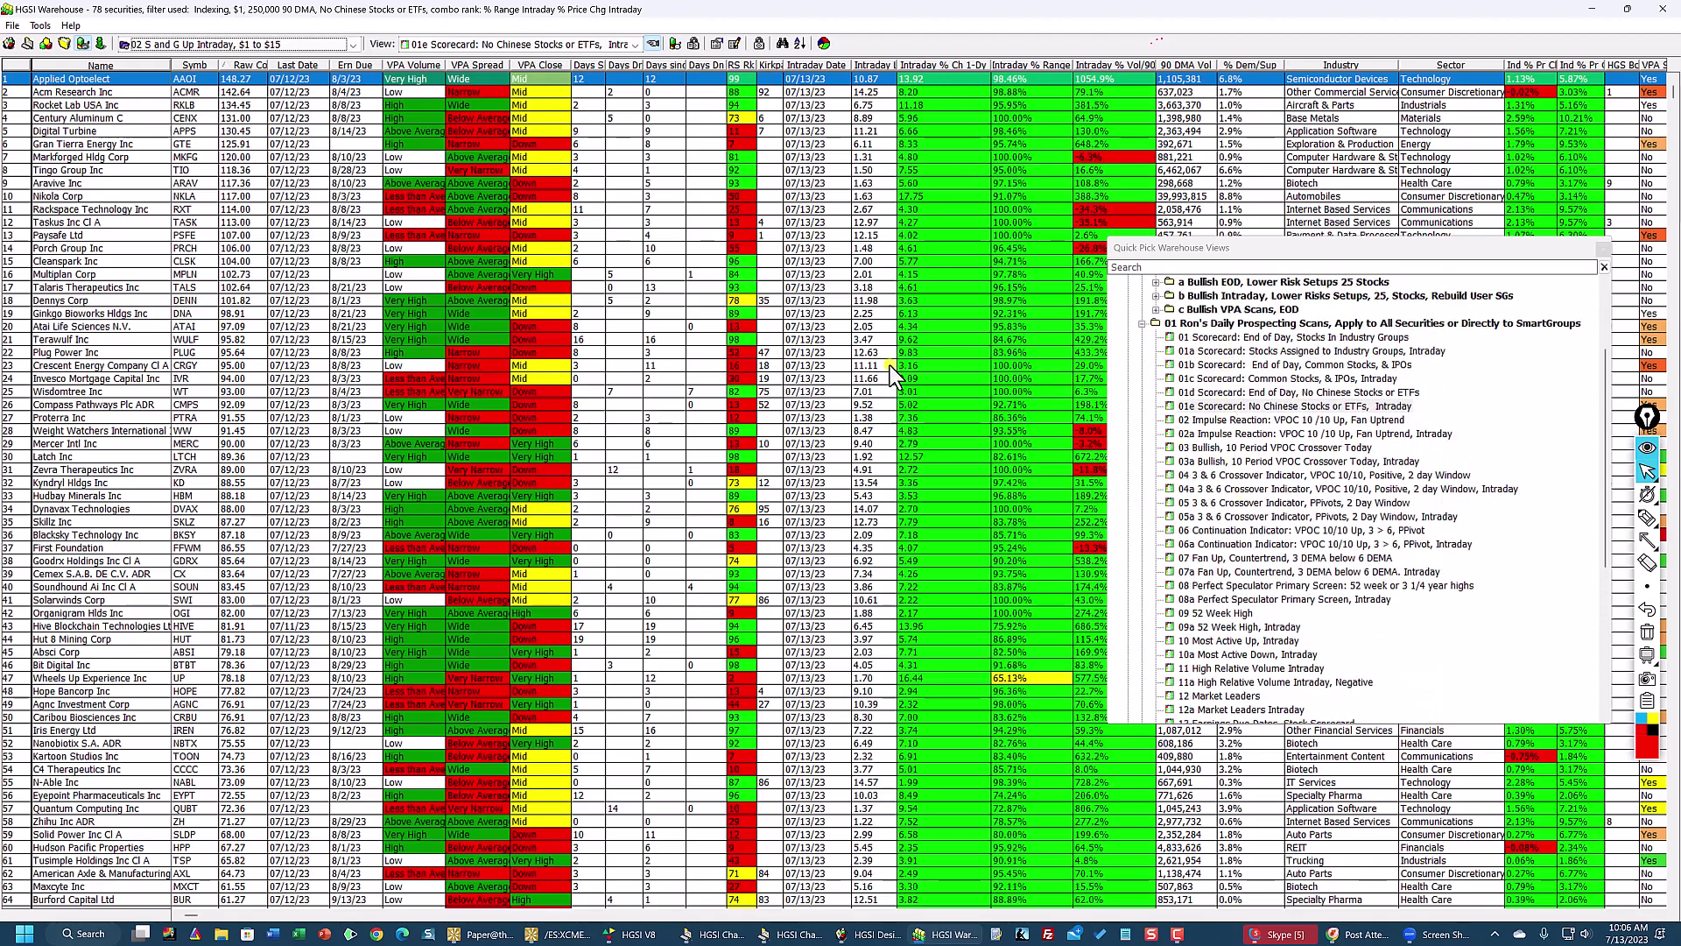
scroll(1138, 476, down, 4)
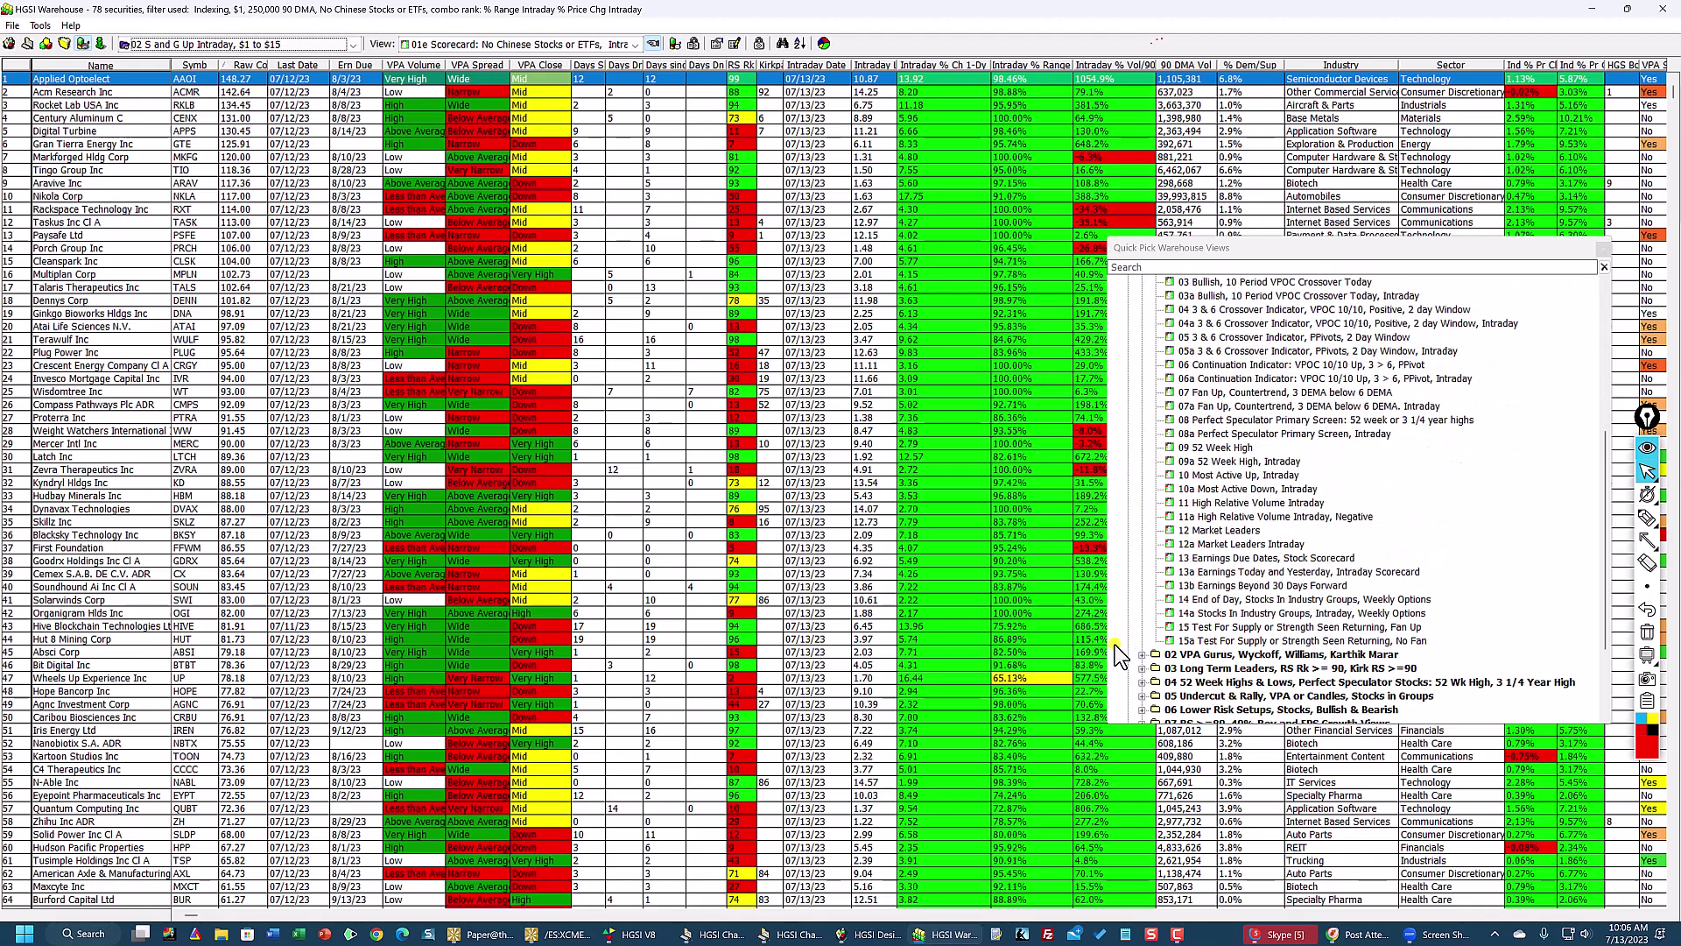
click(1142, 695)
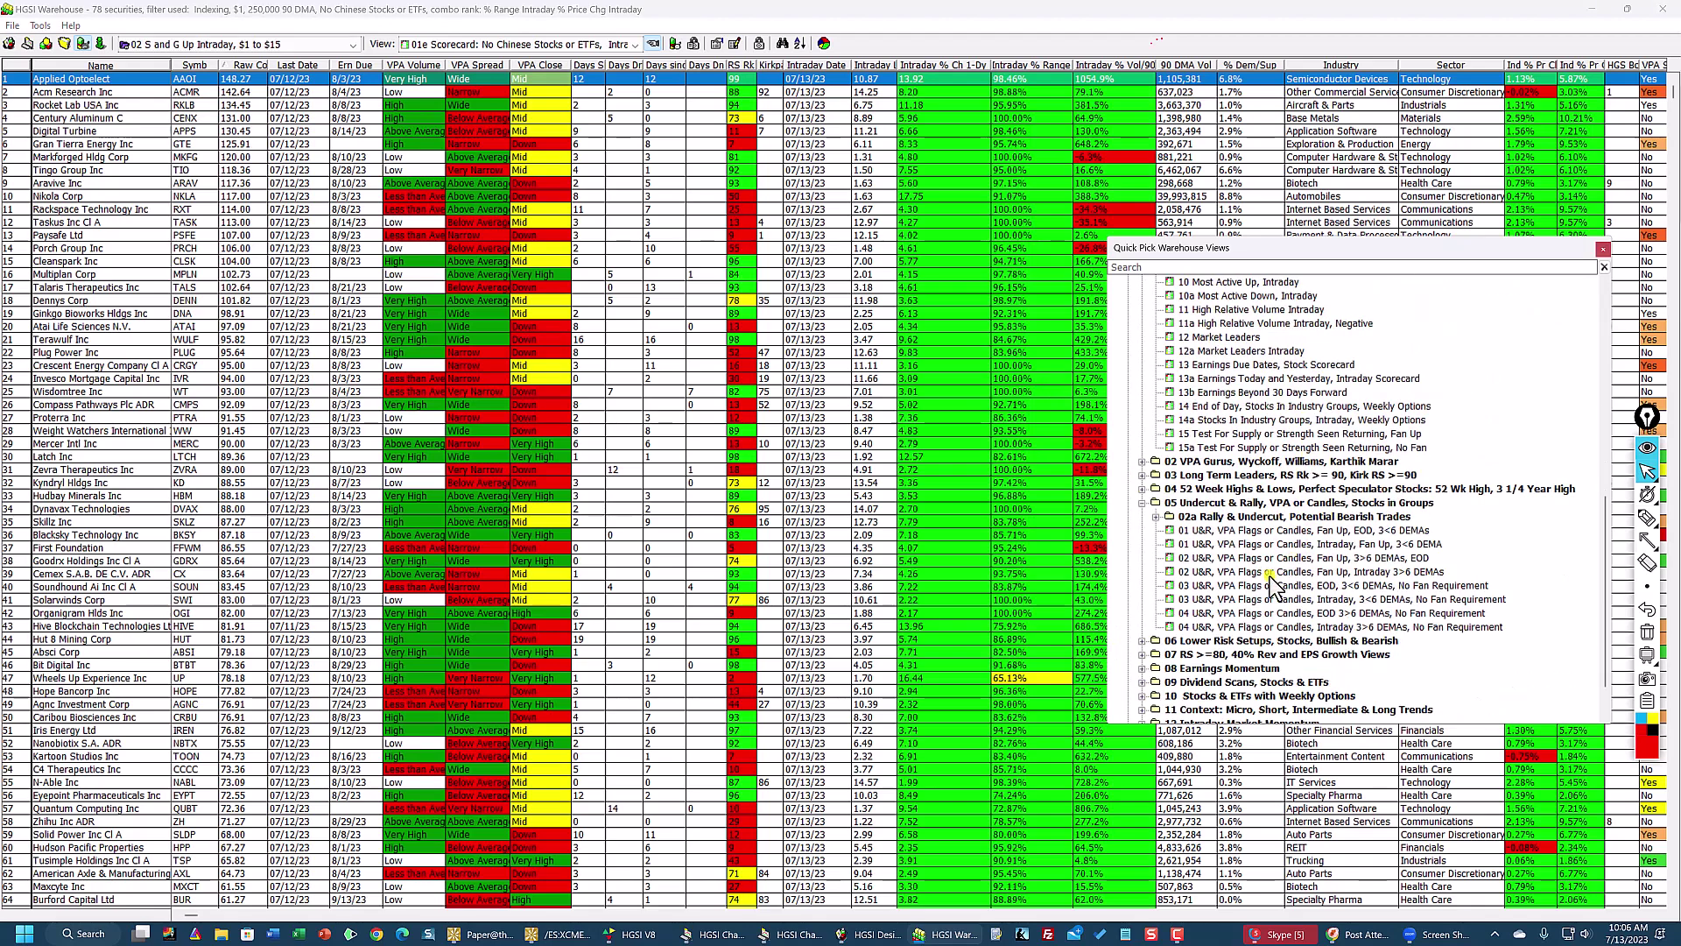
click(1259, 530)
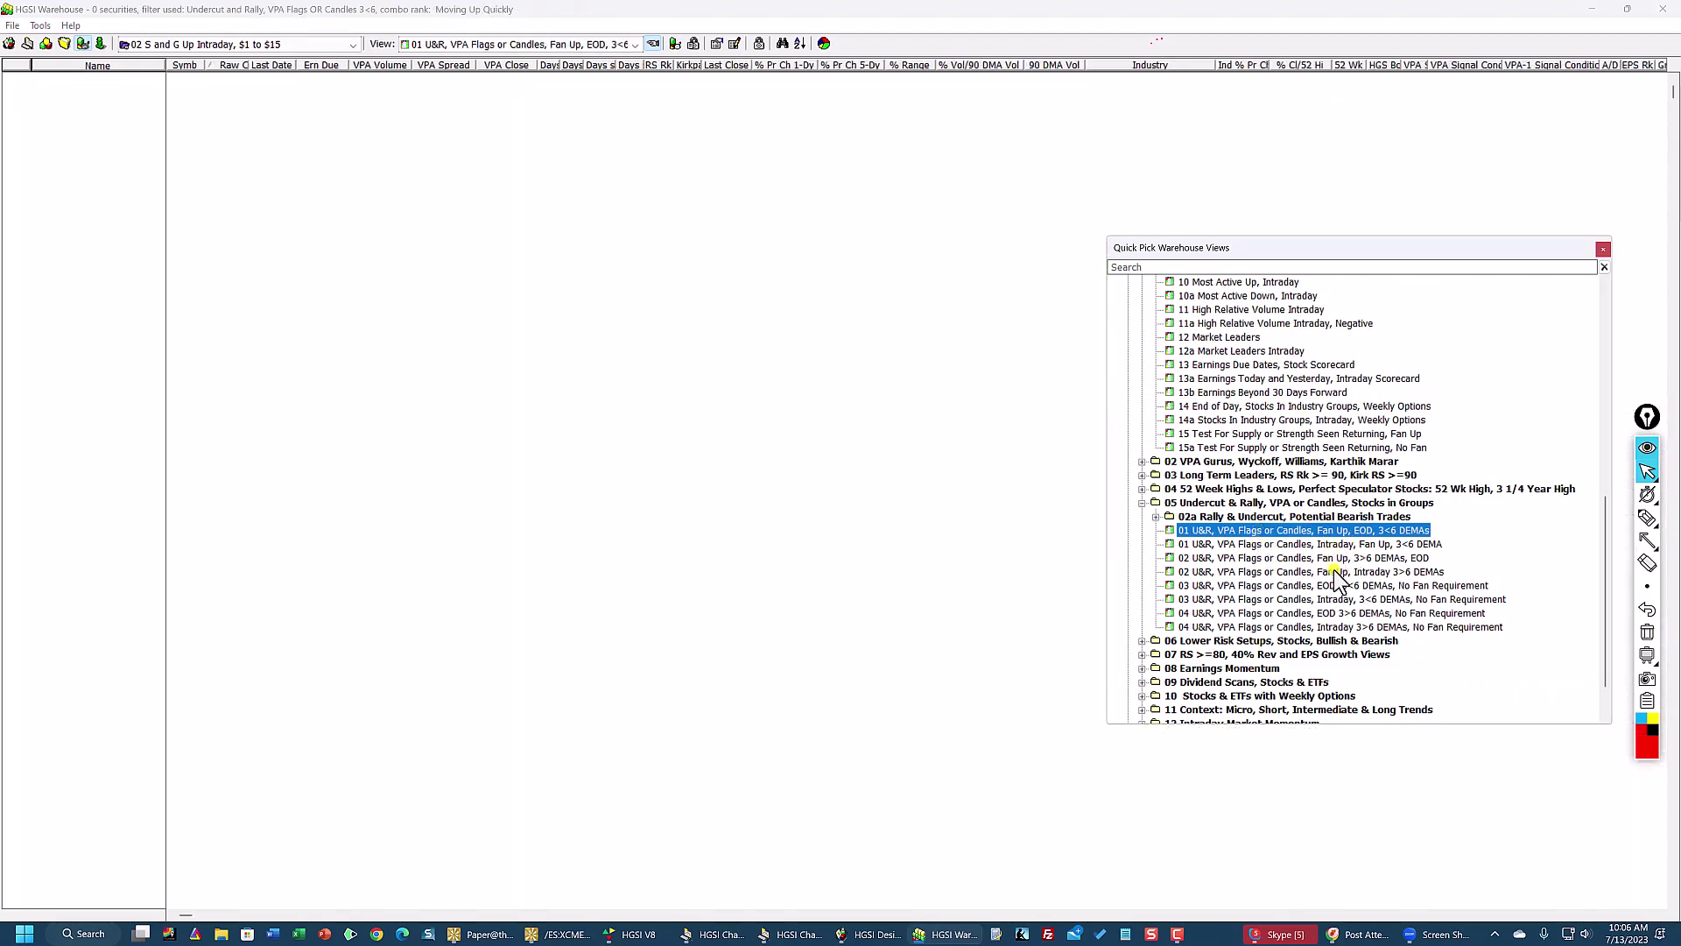
click(321, 41)
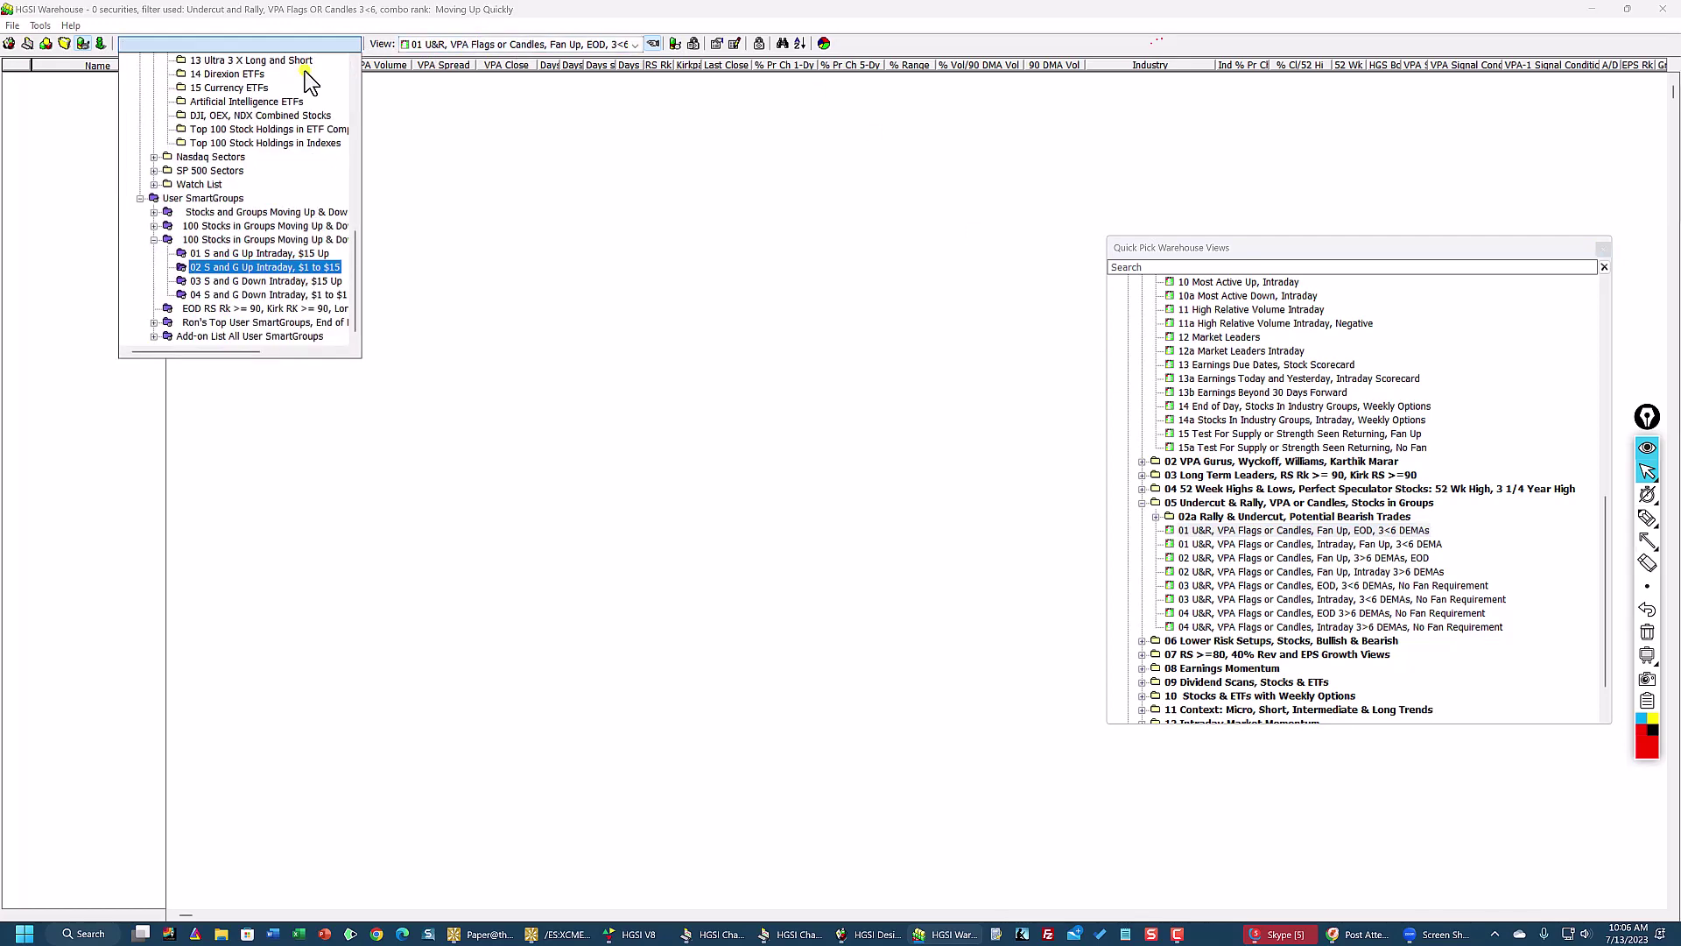
click(259, 254)
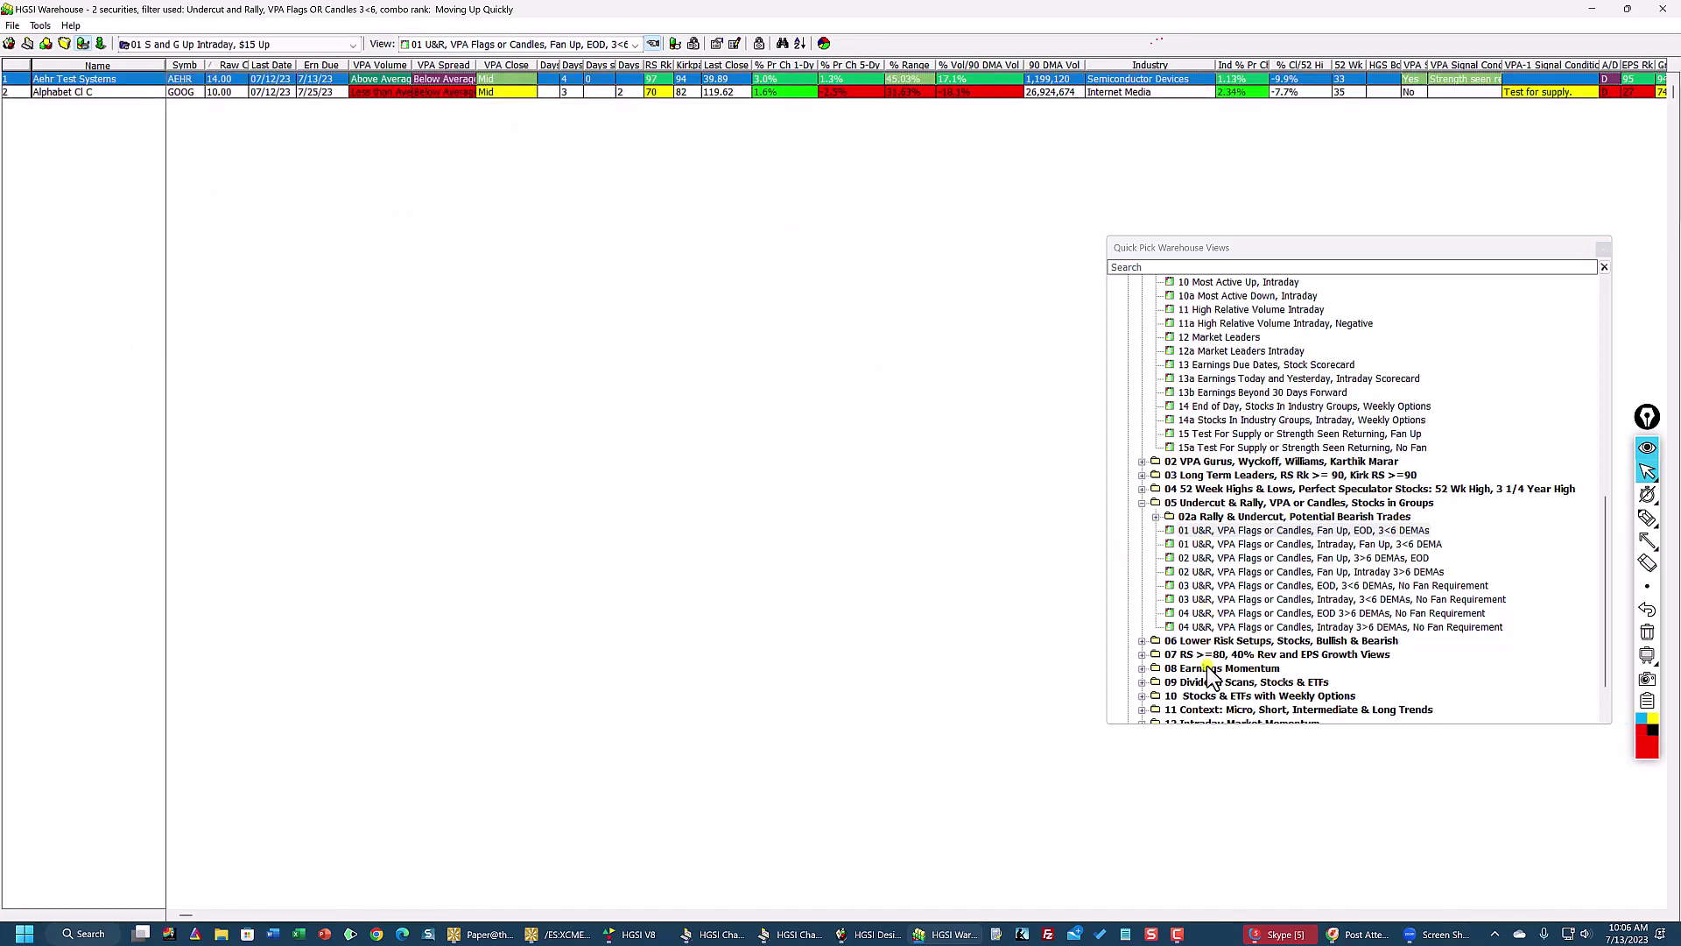
Step: Compare the 09 All CANSLIM view in 08 Earnings Momentum with 08 CANSLIM Type Stocks, Intraday, Fan Up, keeping the latter loaded
scroll(1210, 679, down, 1)
double_click(1157, 629)
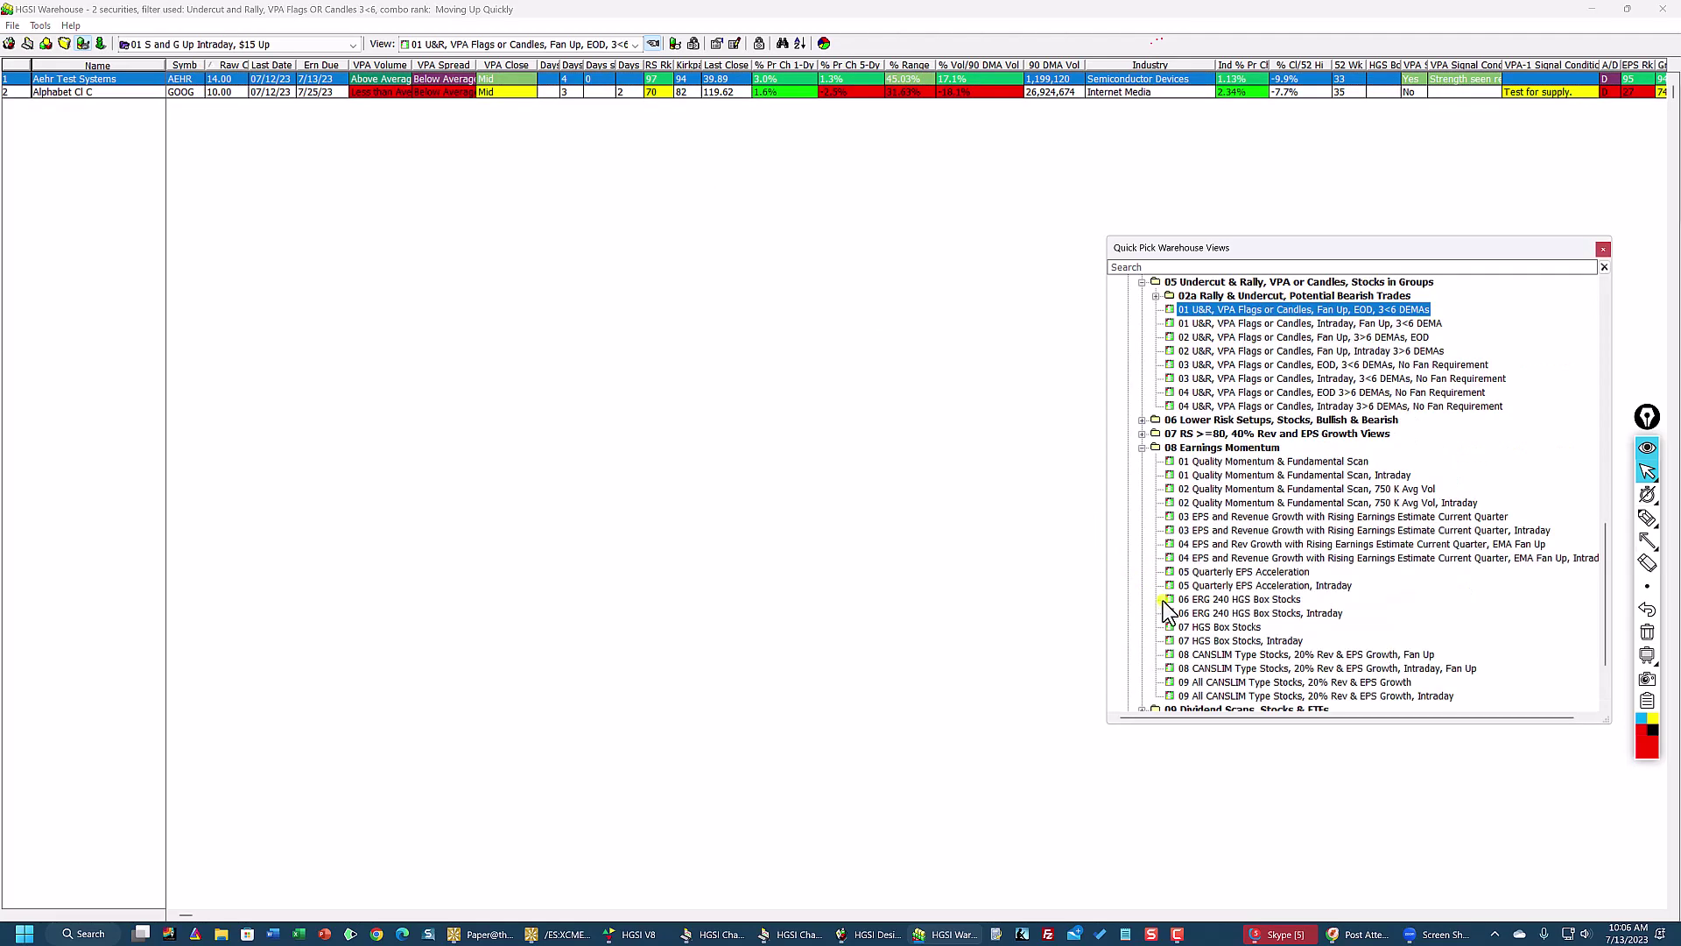
scroll(1226, 647, down, 1)
click(1232, 644)
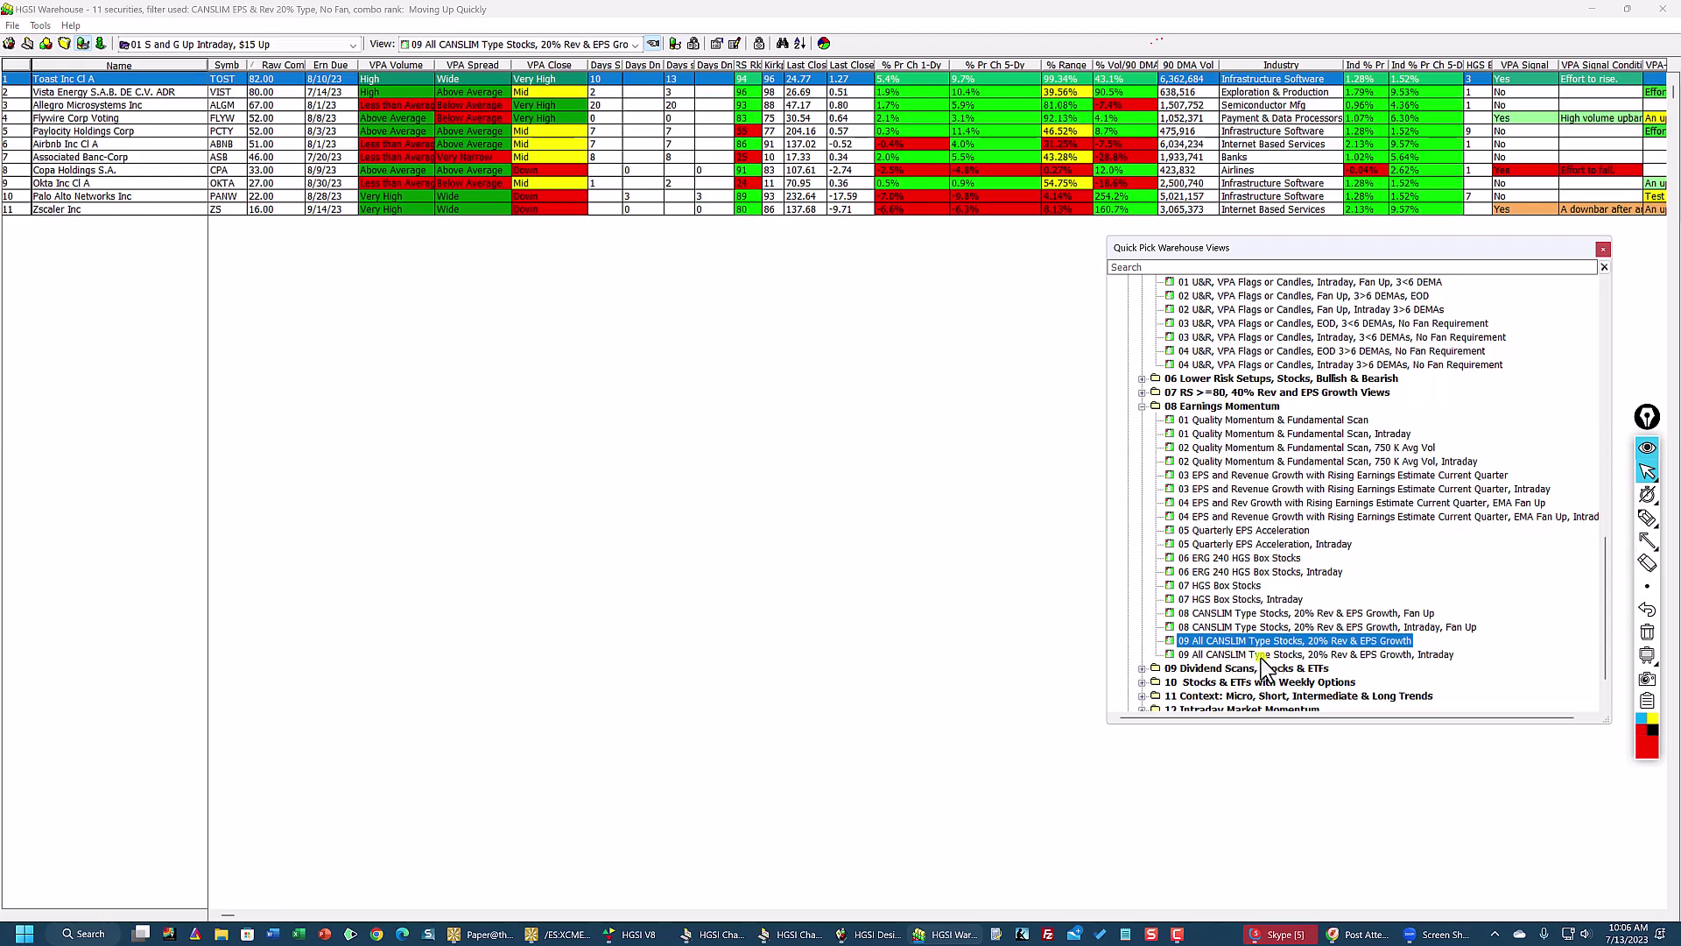
click(1244, 627)
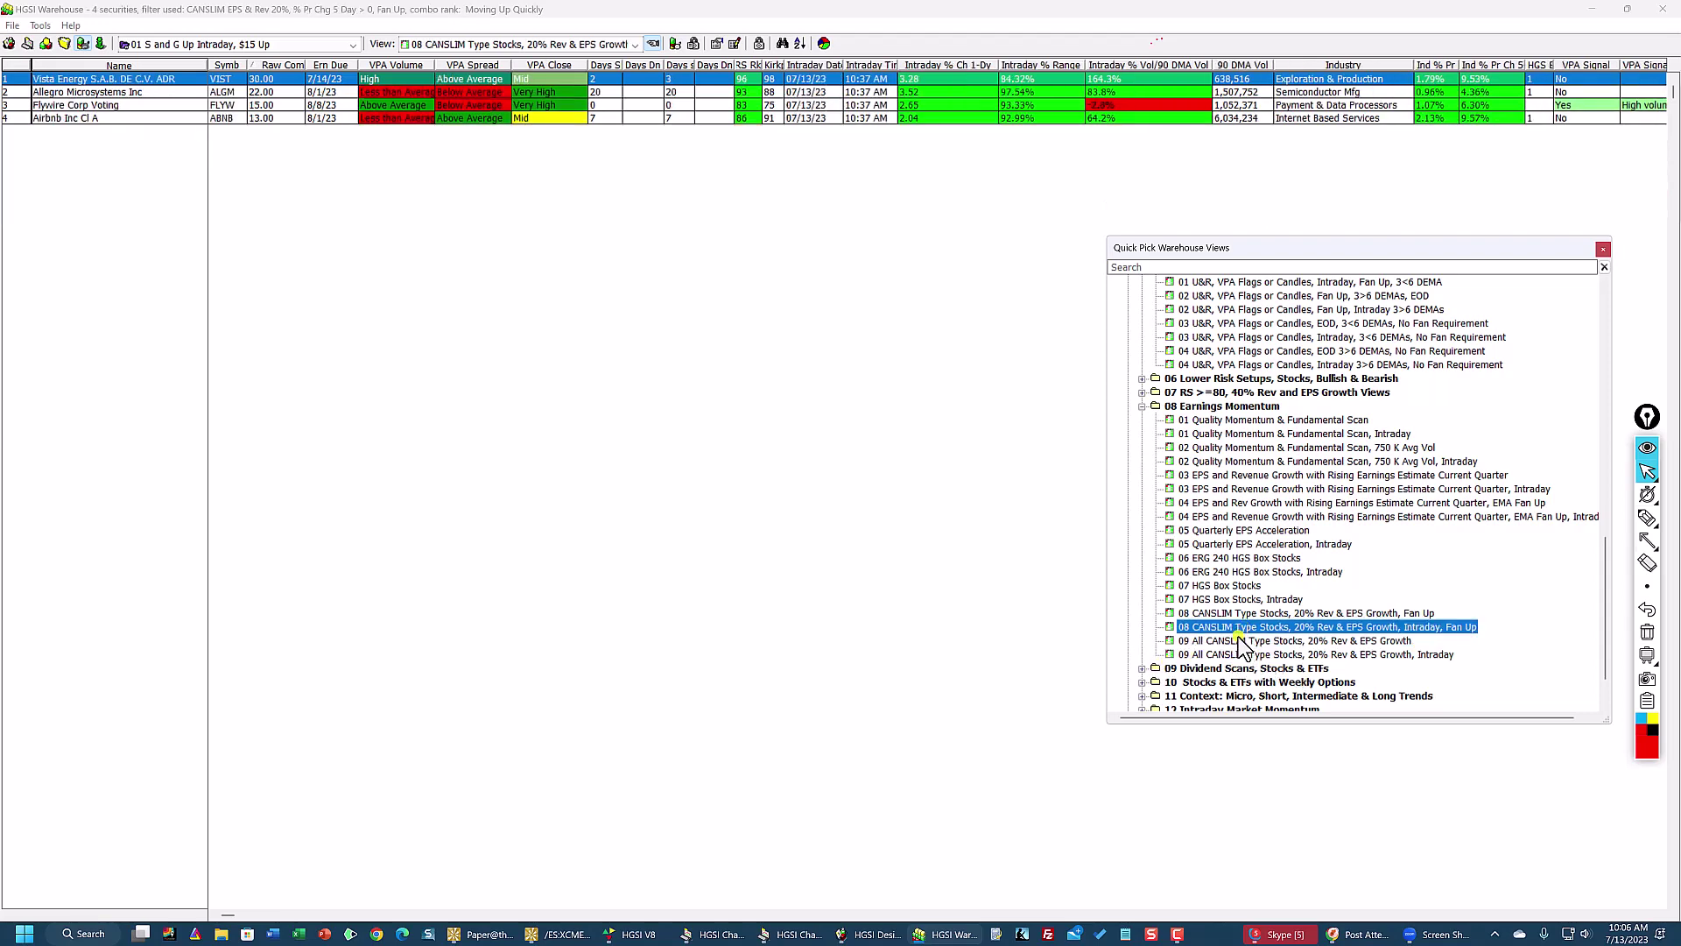
click(1238, 638)
click(1237, 630)
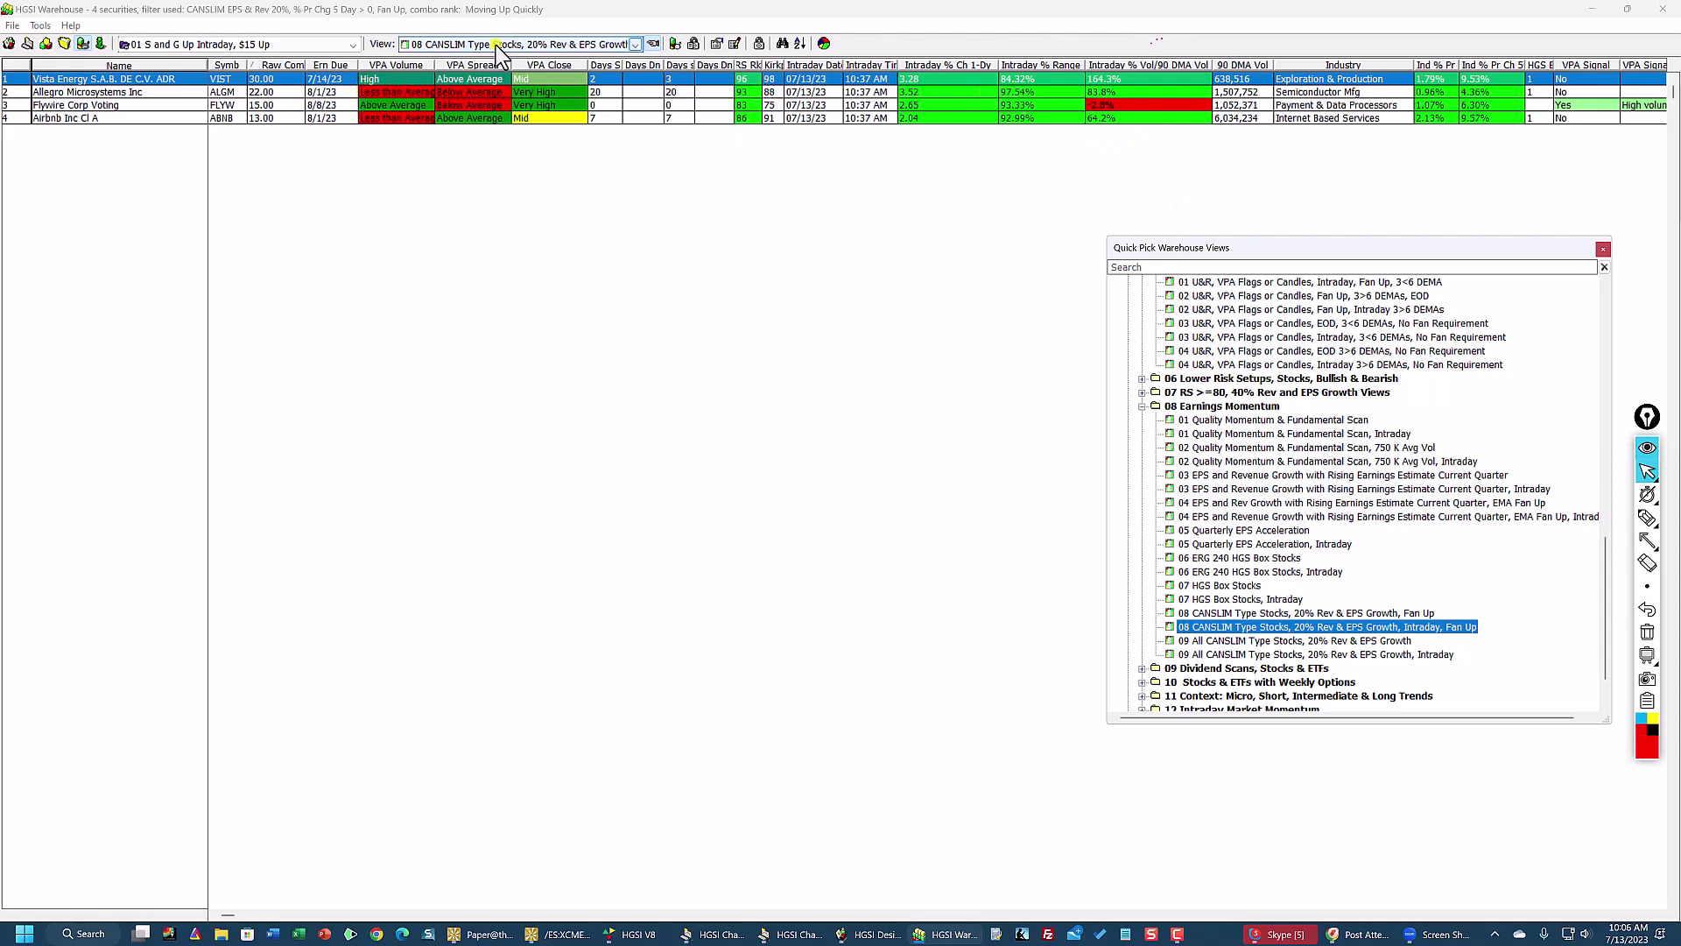
Step: Chart Vista Energy from the CANSLIM results, show its fundamentals pane, and maximize the chart window
double_click(522, 77)
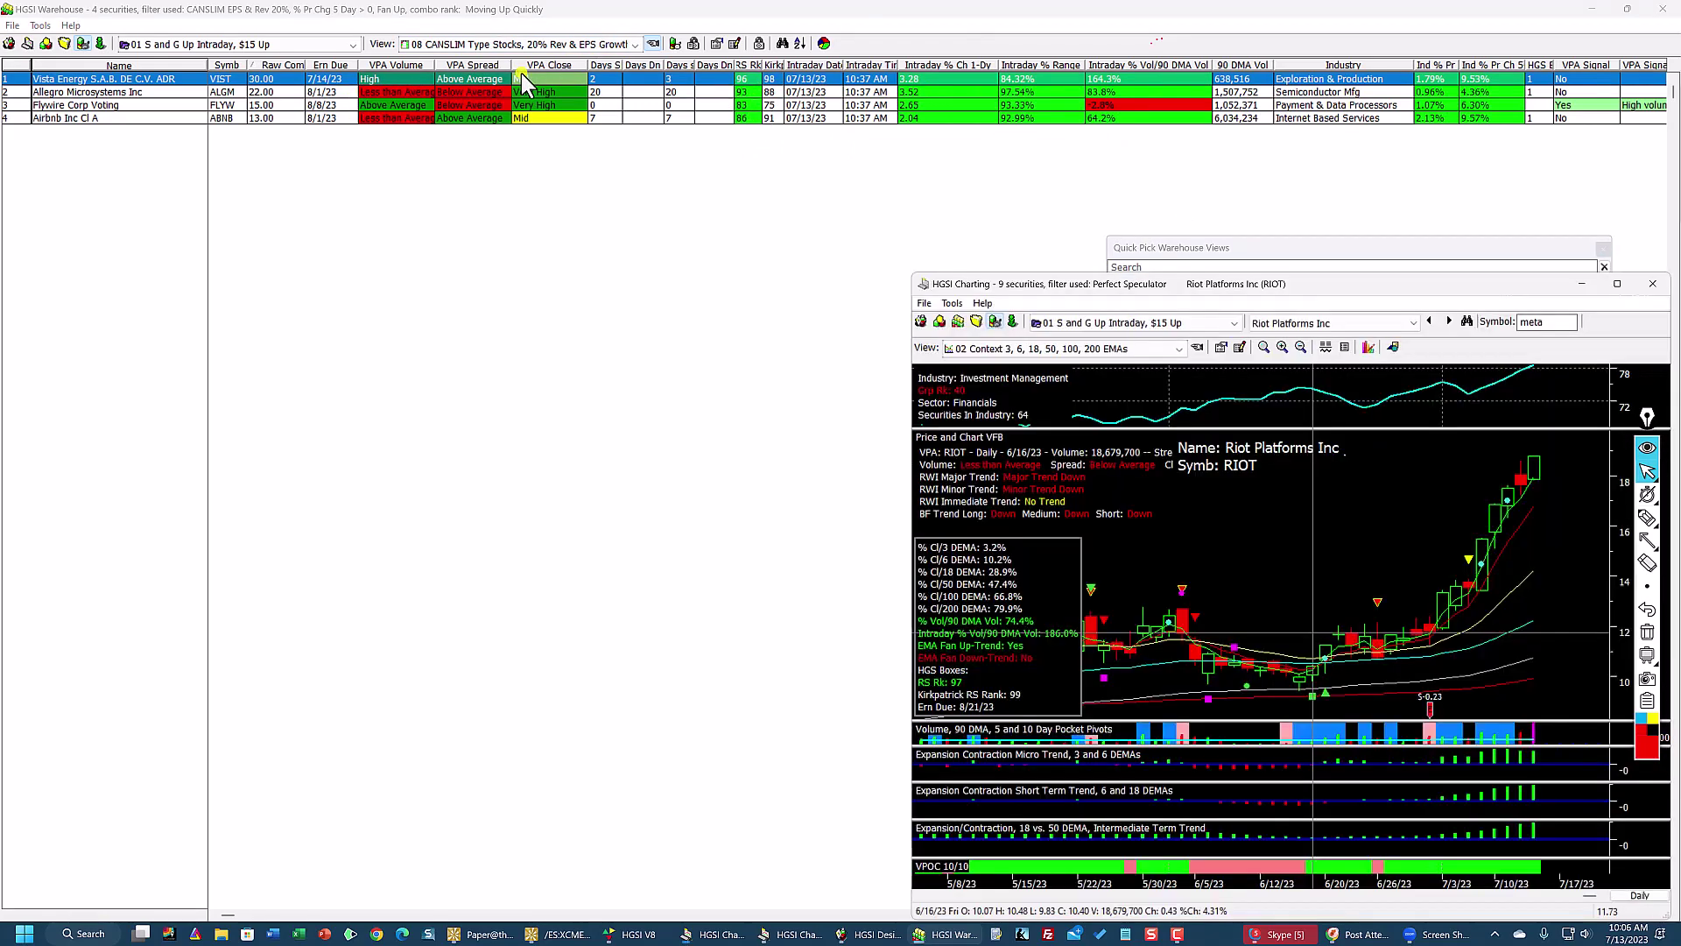
click(1322, 347)
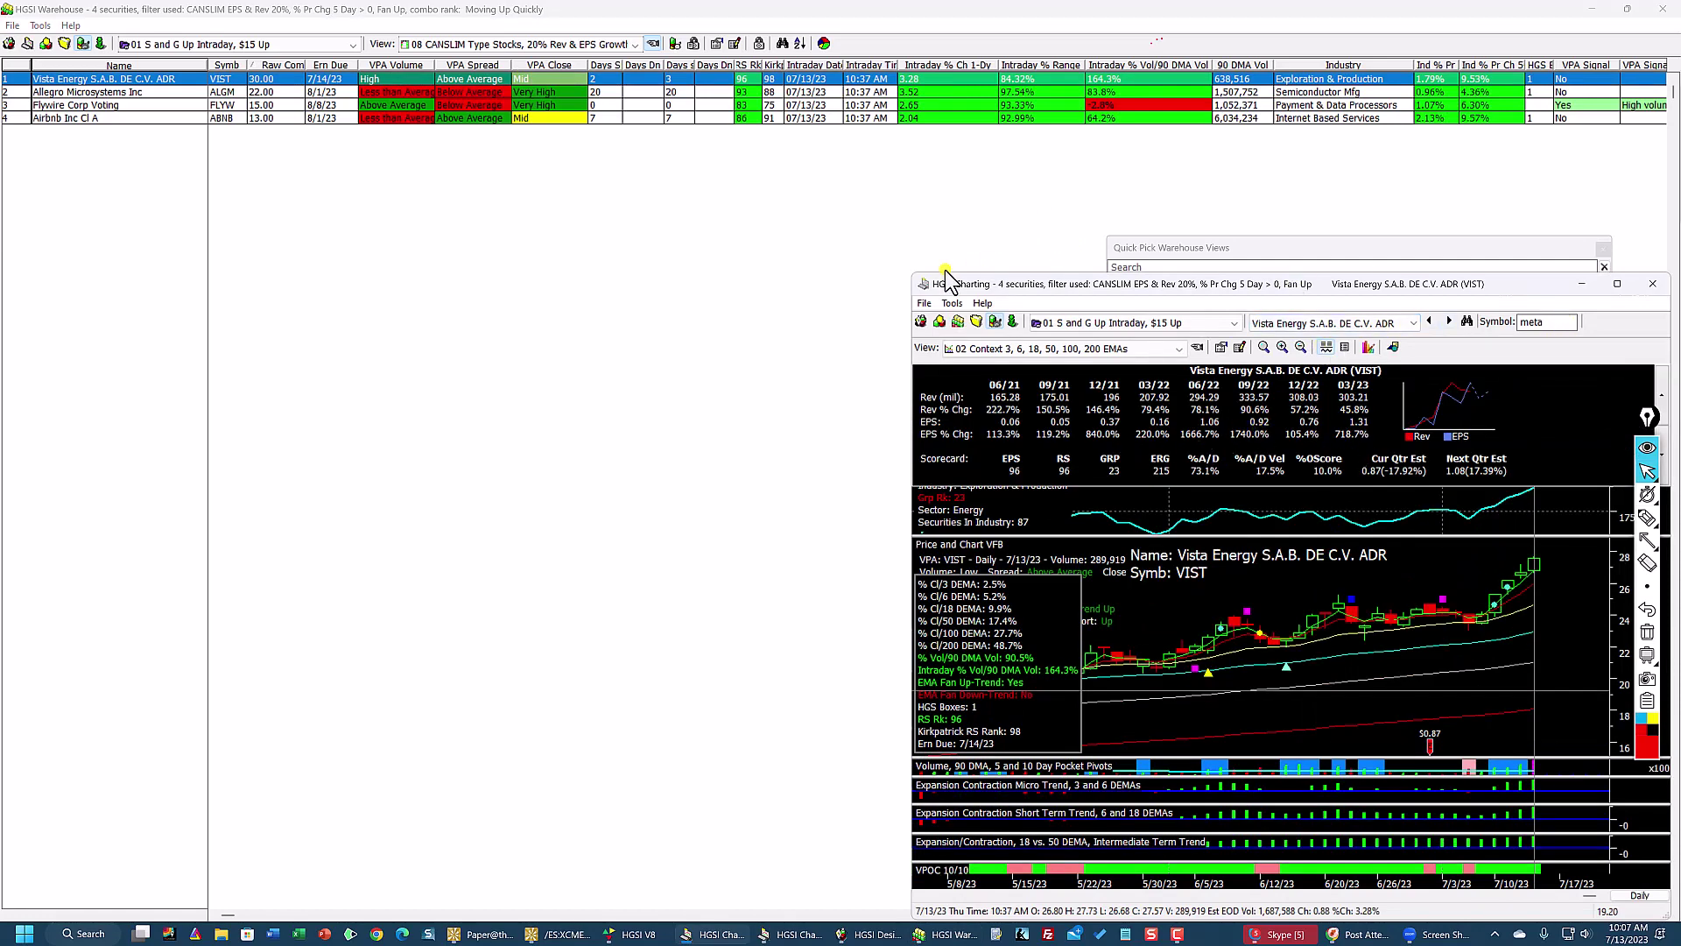
click(1618, 285)
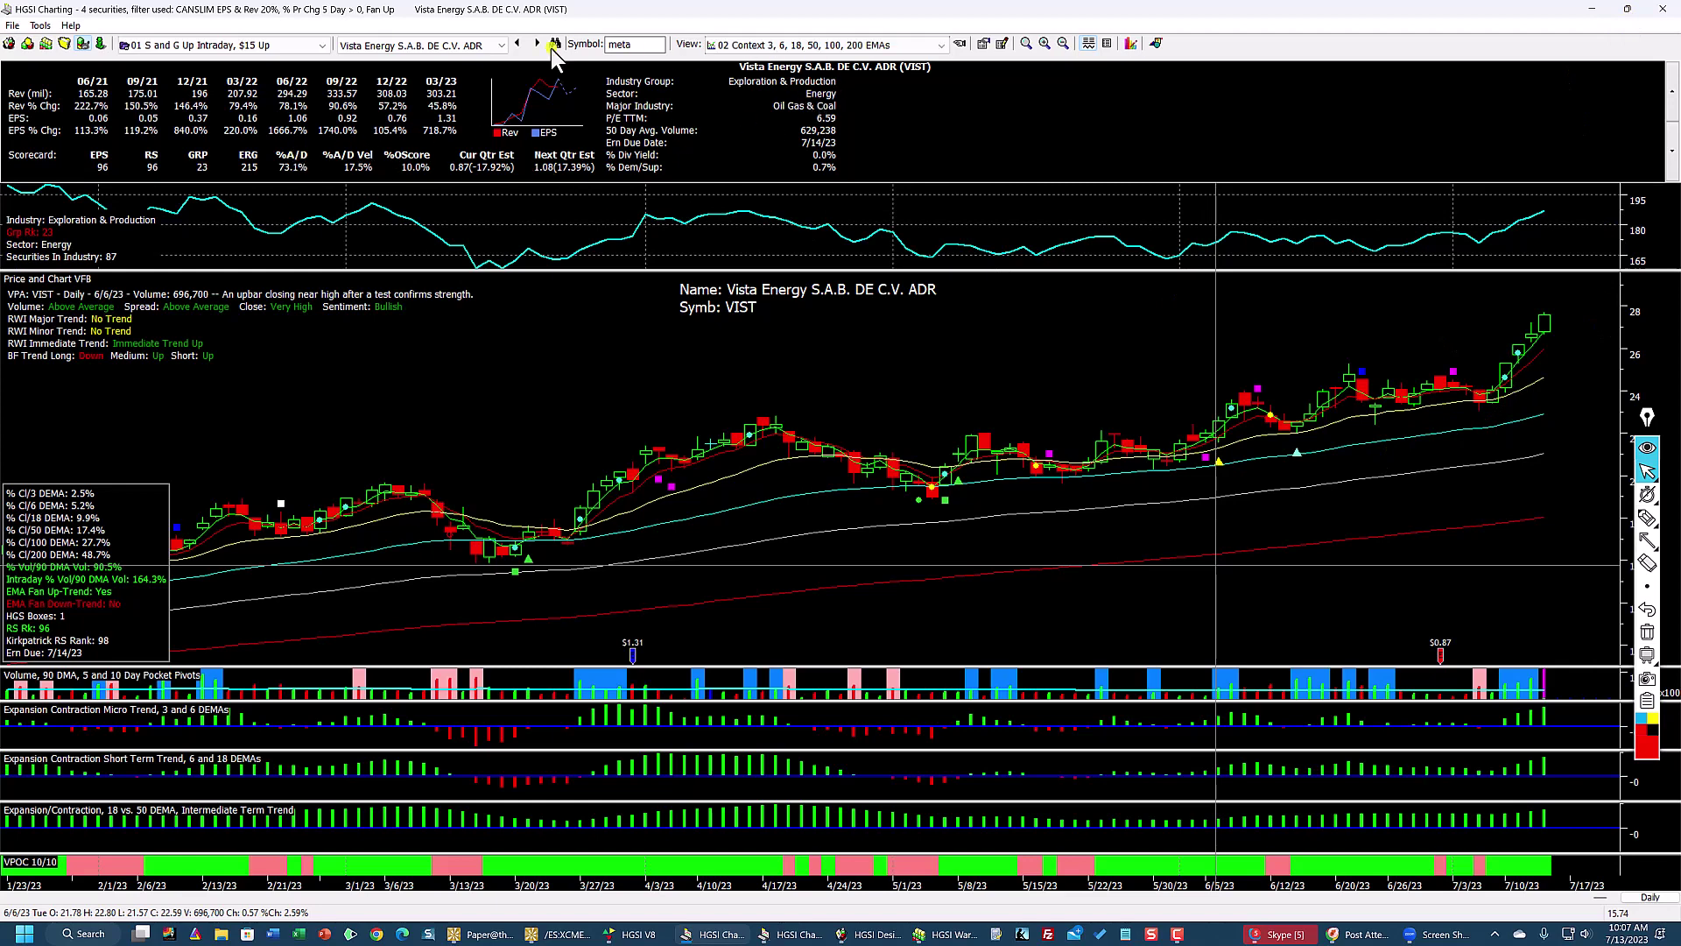
Step: Review the Industry and Financial I pages of Vista Energy's report, close it, restore the chart window, and return to the warehouse
click(65, 43)
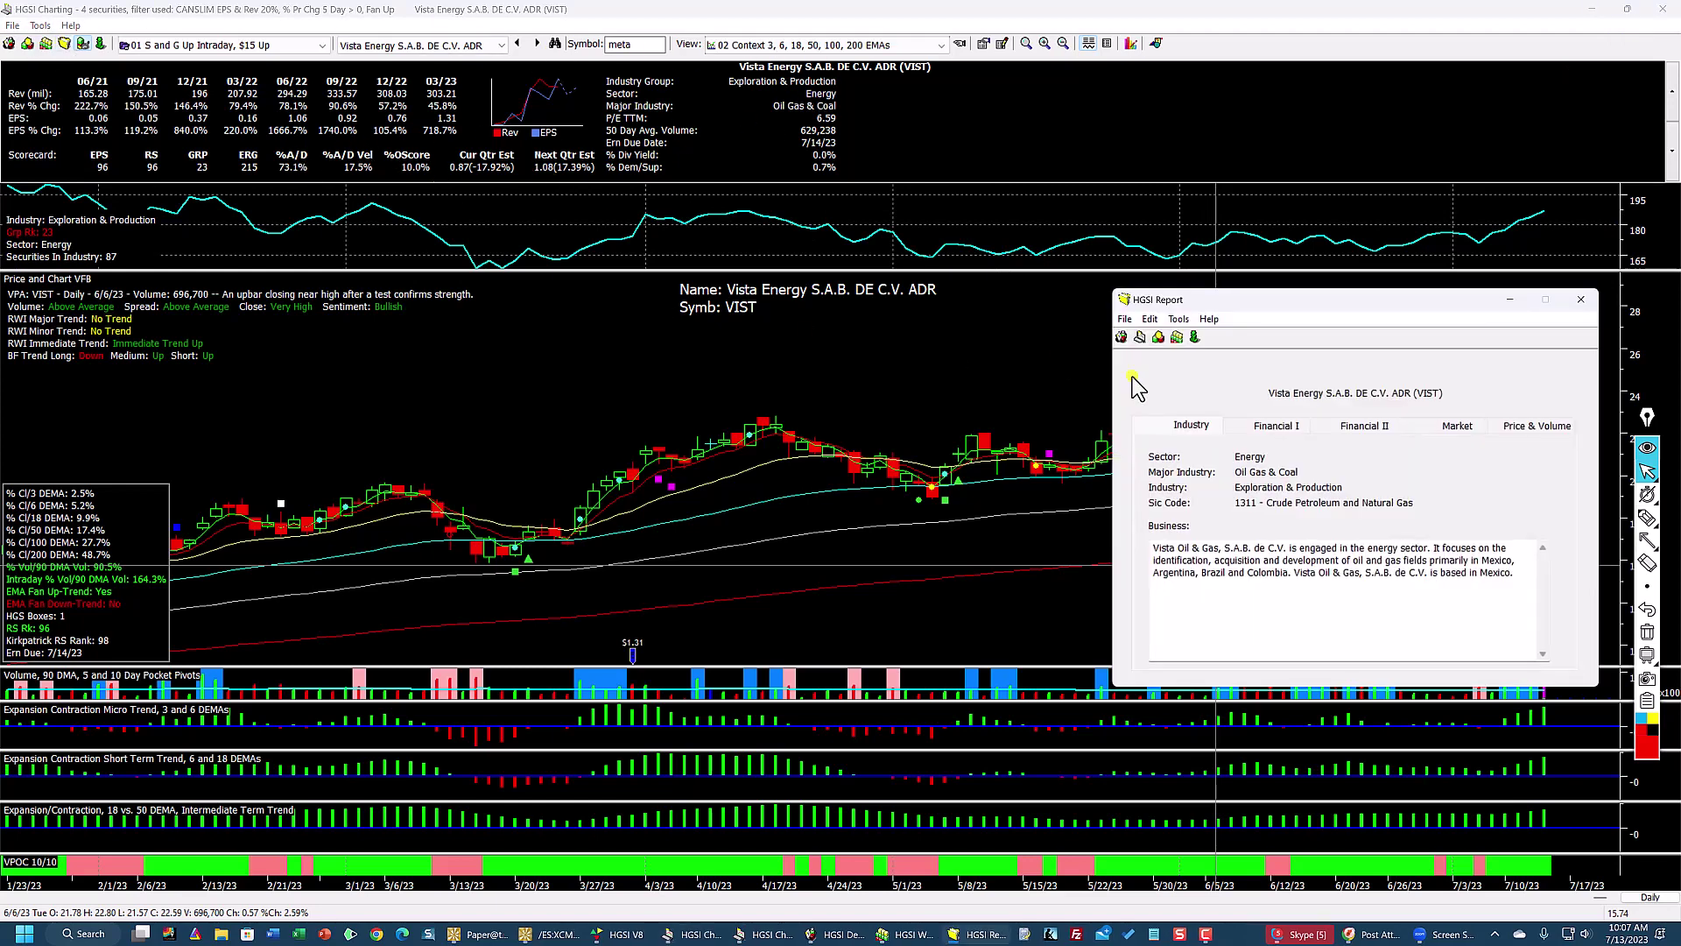
click(1280, 428)
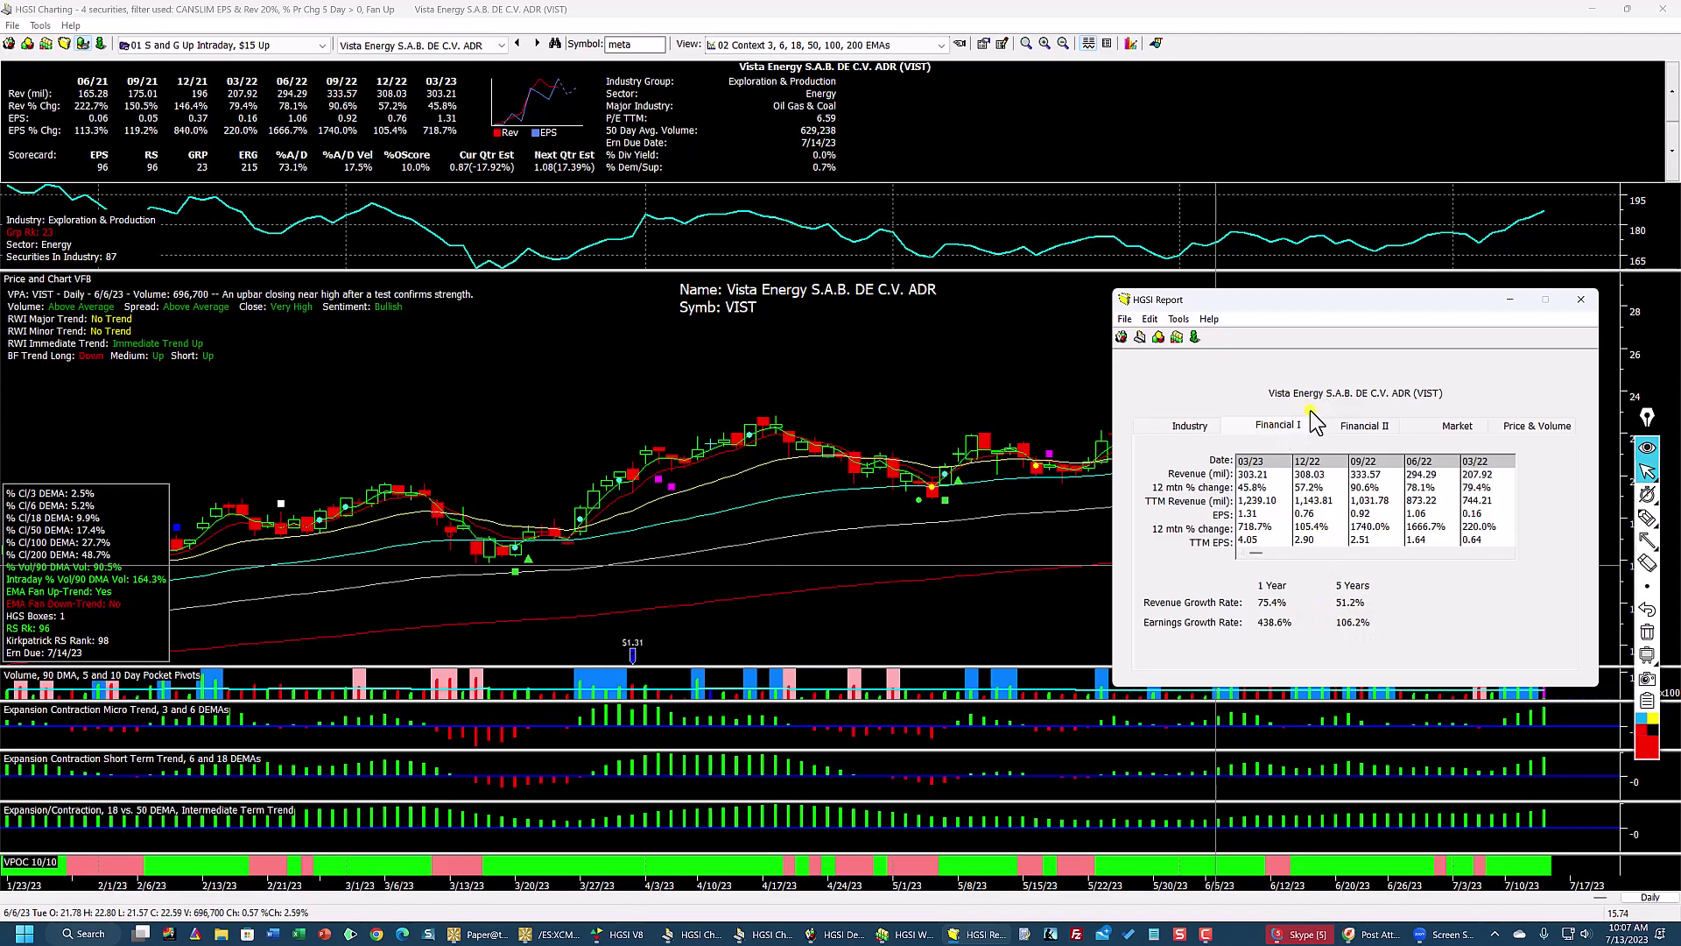
click(1581, 299)
click(1627, 9)
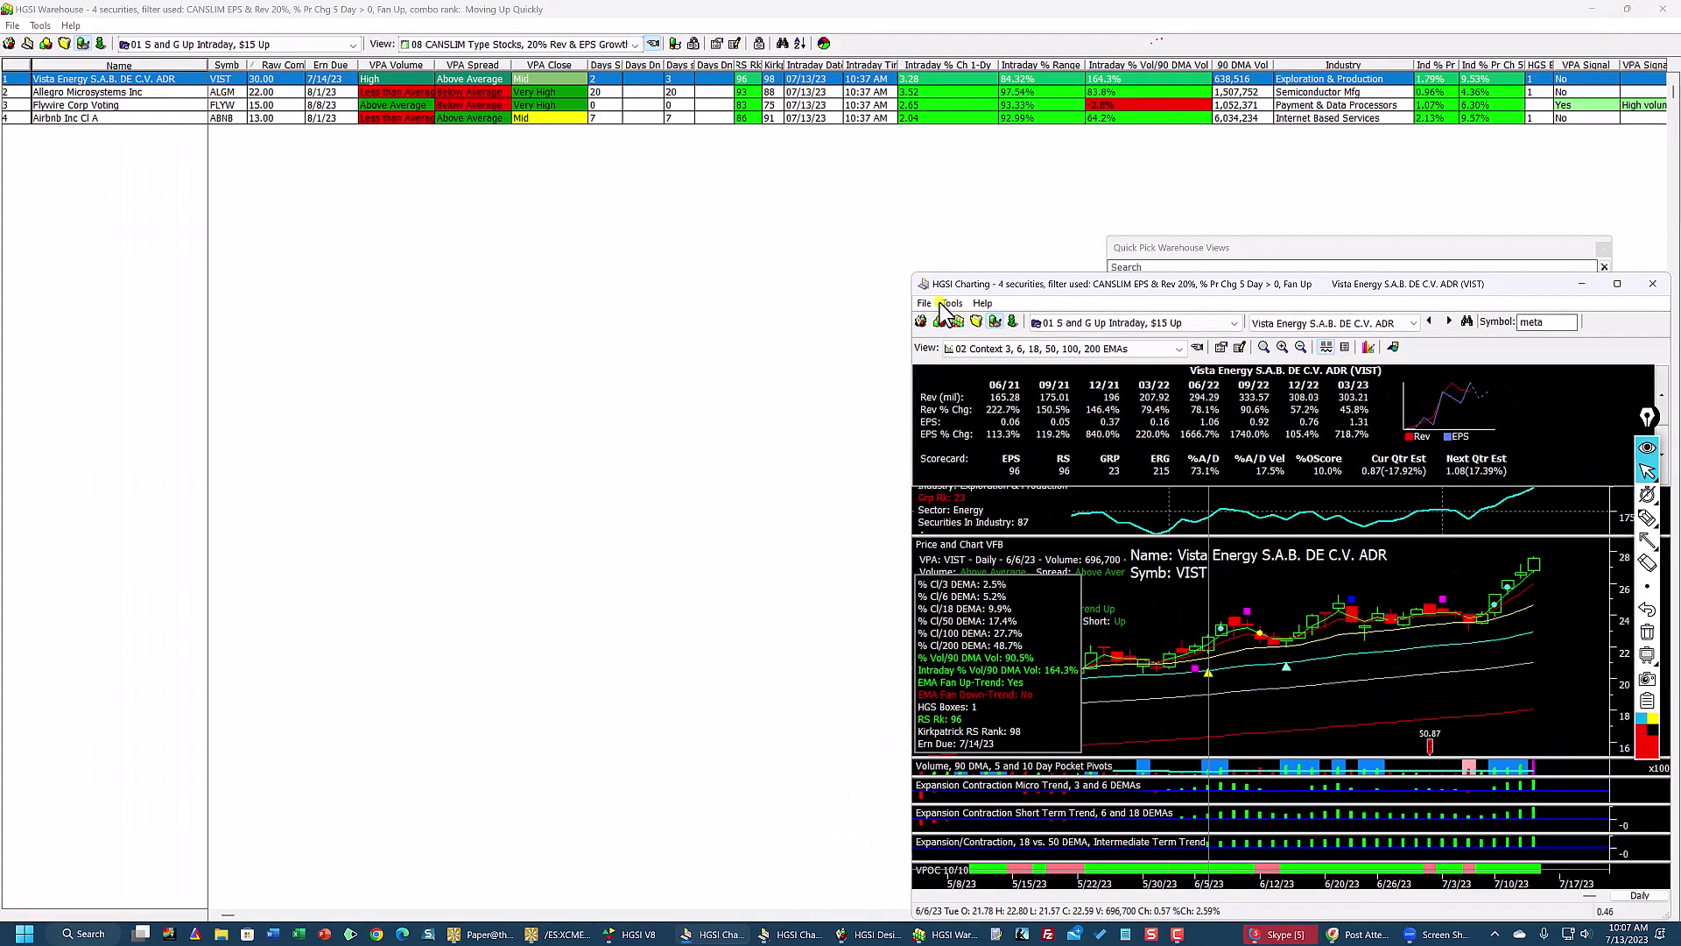
click(1230, 201)
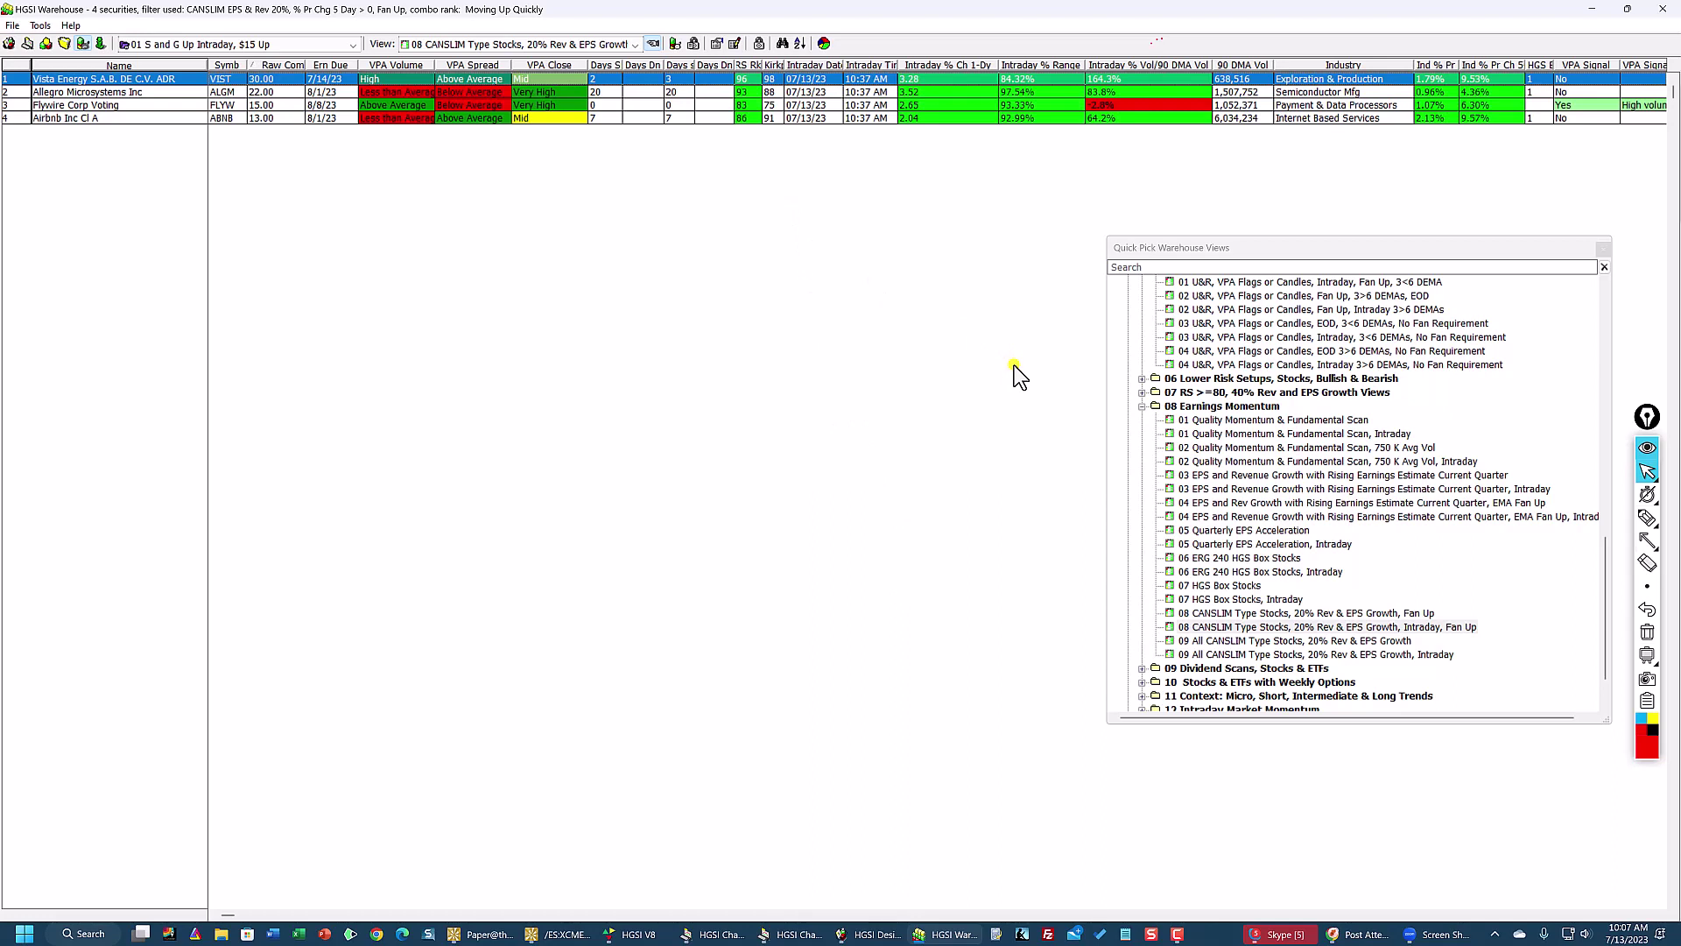
mouse_move(1647, 518)
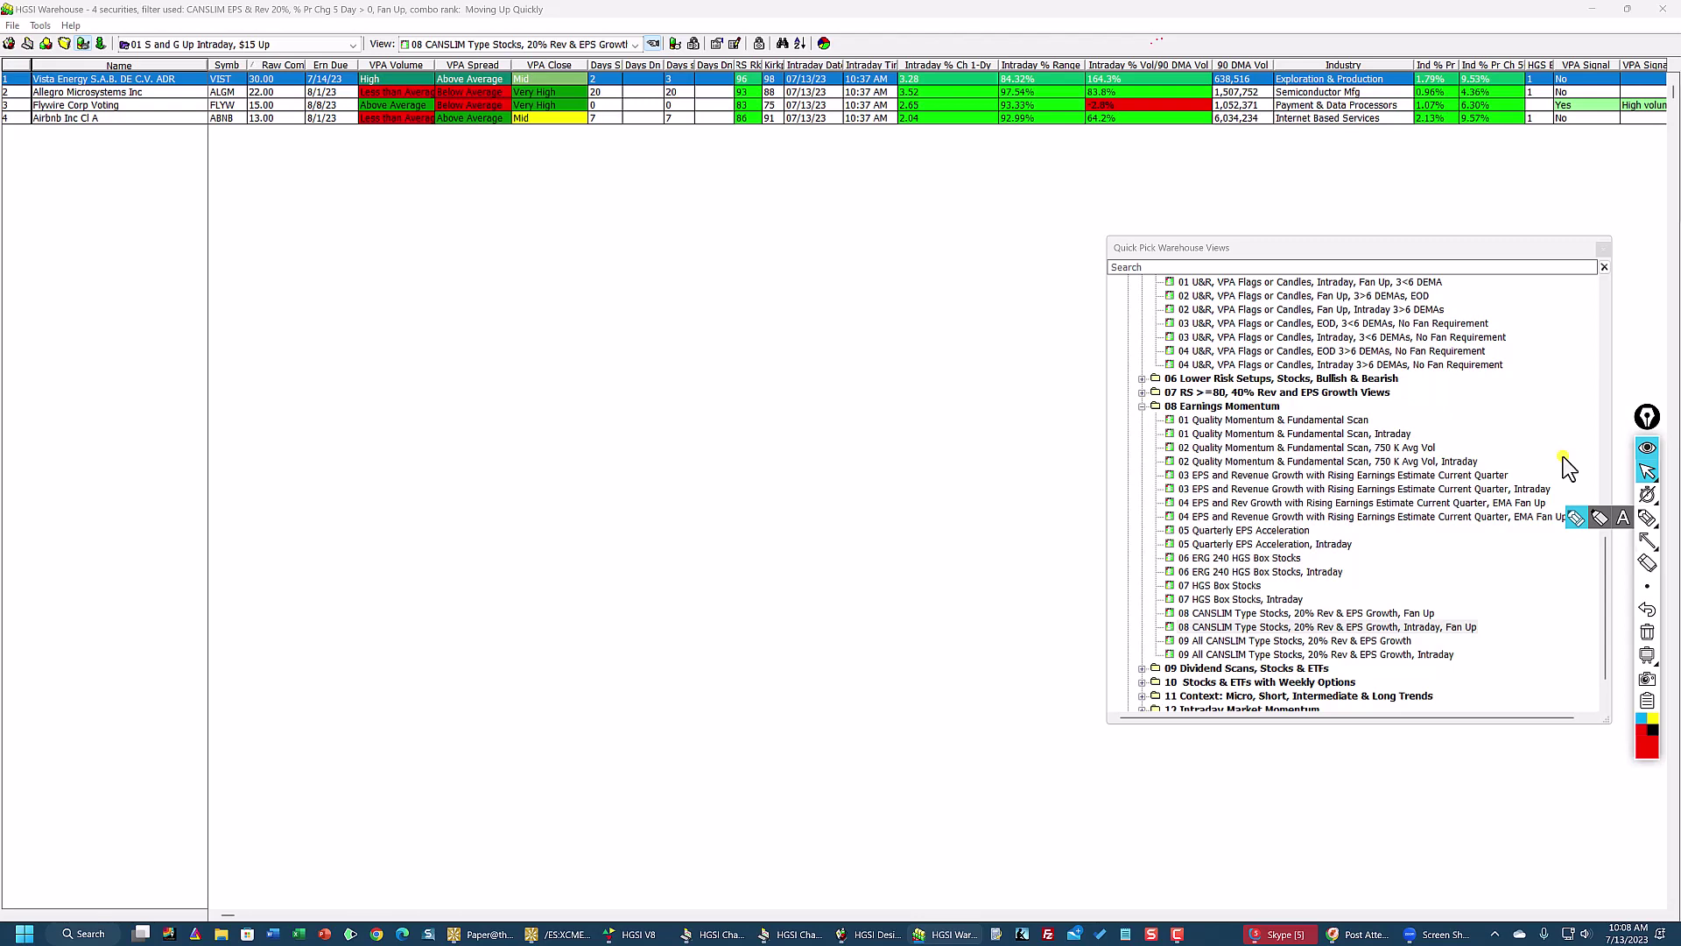
mouse_move(1355, 934)
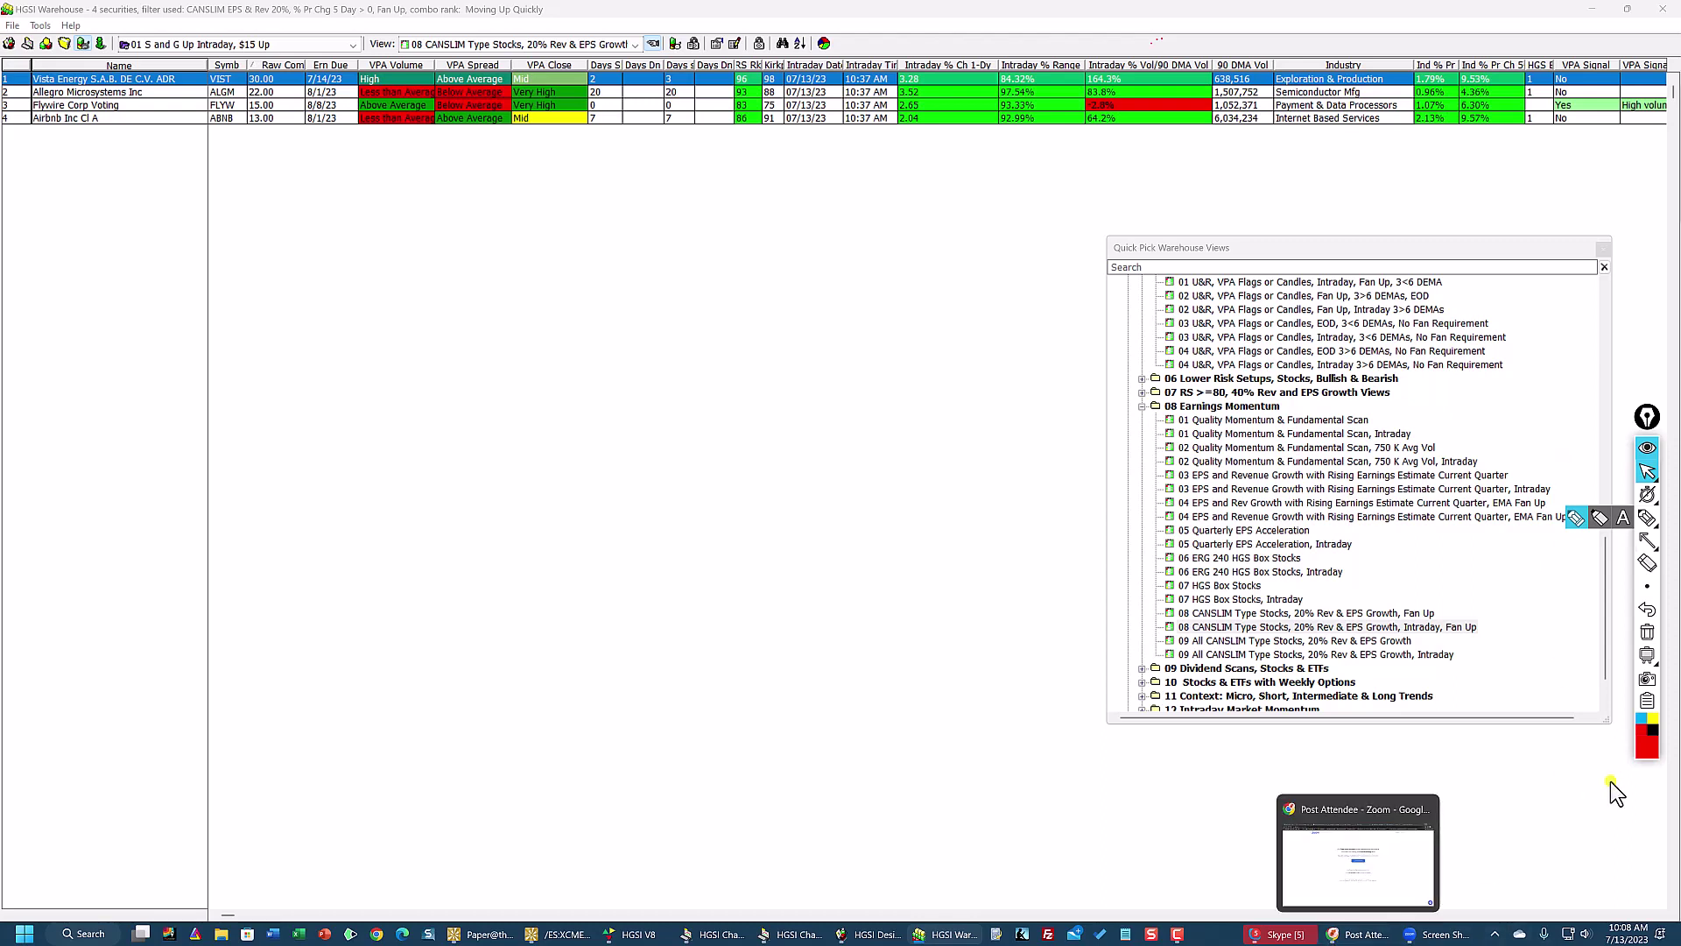